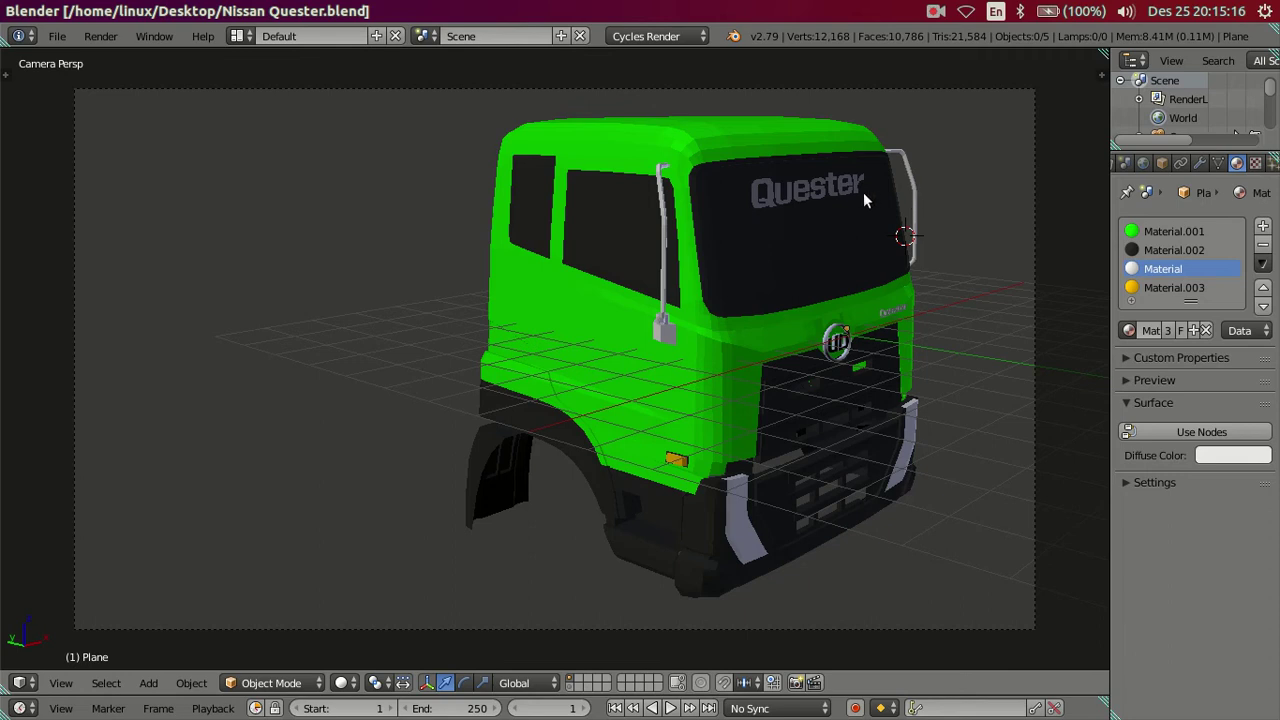
Make the Blender window fullscreen and show the front view with the reference photo.
{"action": "left_click", "coordinate": [154, 36]}
{"action": "left_click", "coordinate": [163, 77]}
{"action": "key", "text": "KP_1"}
{"action": "scroll", "coordinate": [750, 360], "scroll_direction": "down", "scroll_amount": 1}
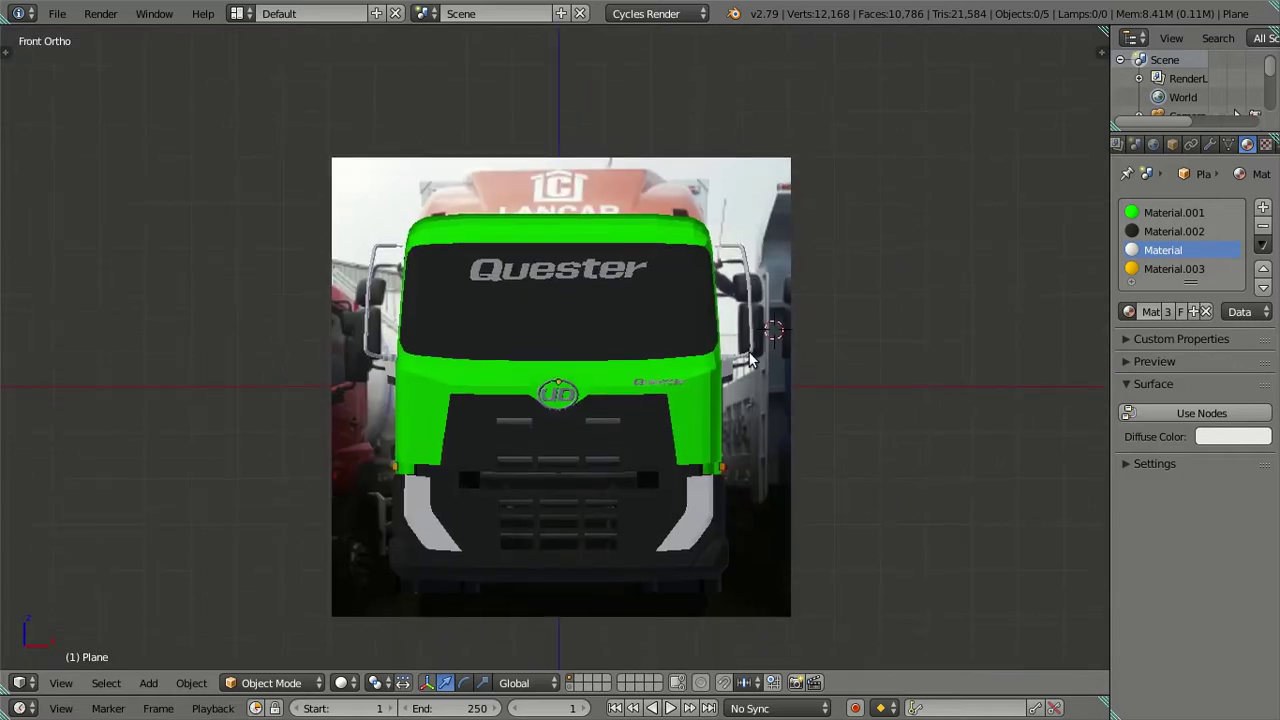
{"action": "scroll", "coordinate": [750, 360], "scroll_direction": "up", "scroll_amount": 1}
{"action": "scroll", "coordinate": [739, 458], "scroll_direction": "up", "scroll_amount": 1}
Compare the cab model in wireframe against the front and side reference views.
{"action": "key", "text": "z"}
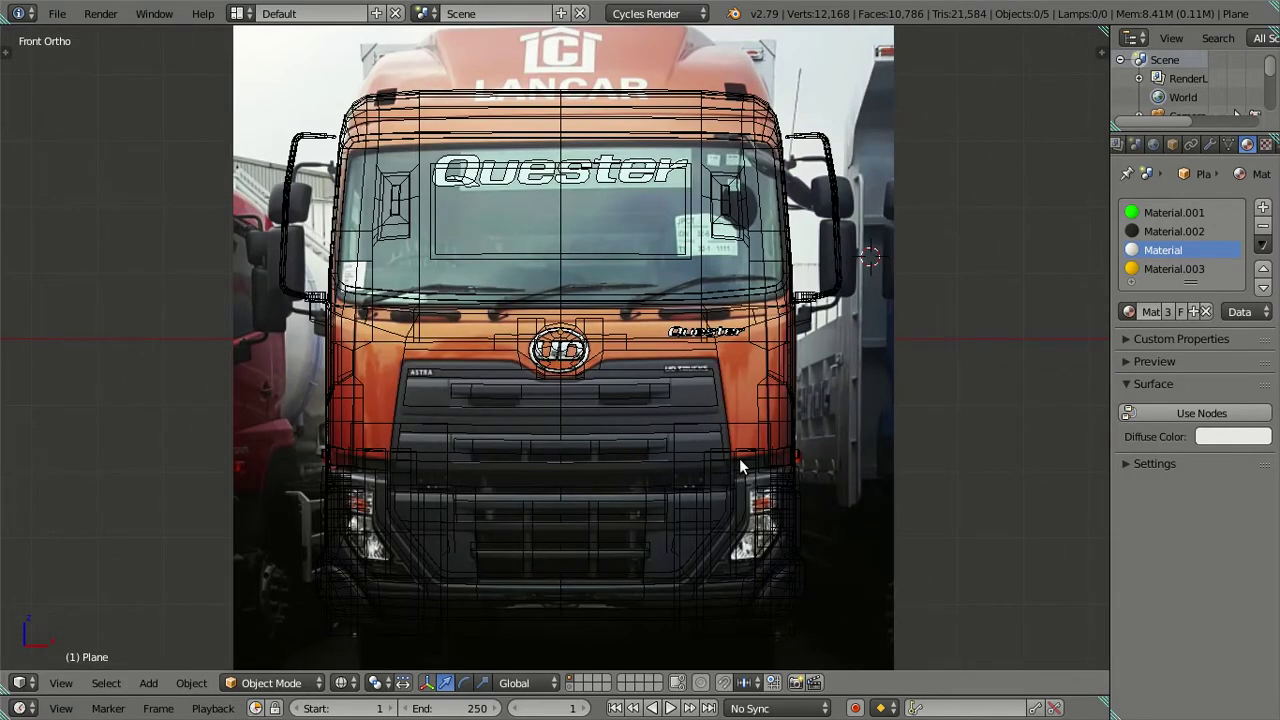
{"action": "key", "text": "z"}
{"action": "middle_click_drag", "start_coordinate": [751, 407], "coordinate": [539, 408]}
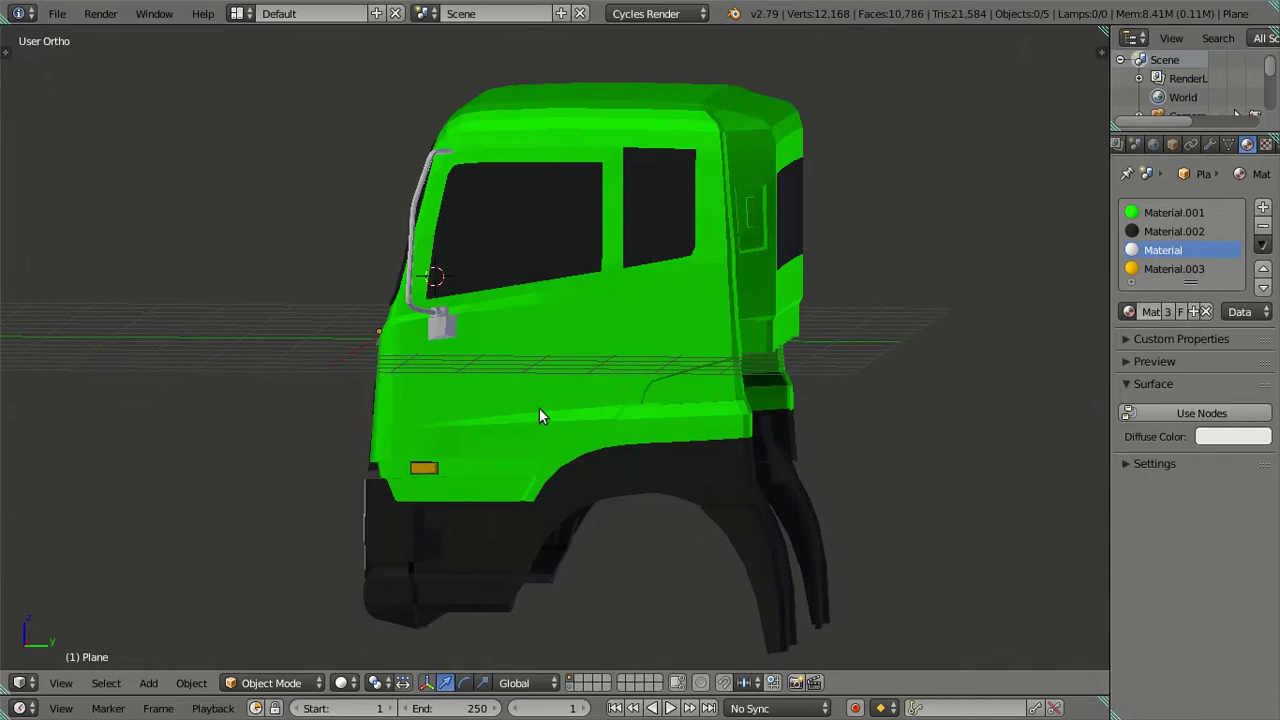
{"action": "key", "text": "KP_3"}
{"action": "key", "text": "z"}
{"action": "scroll", "coordinate": [564, 377], "scroll_direction": "up", "scroll_amount": 2}
{"action": "scroll", "coordinate": [605, 390], "scroll_direction": "up", "scroll_amount": 2}
{"action": "scroll", "coordinate": [636, 389], "scroll_direction": "down", "scroll_amount": 2}
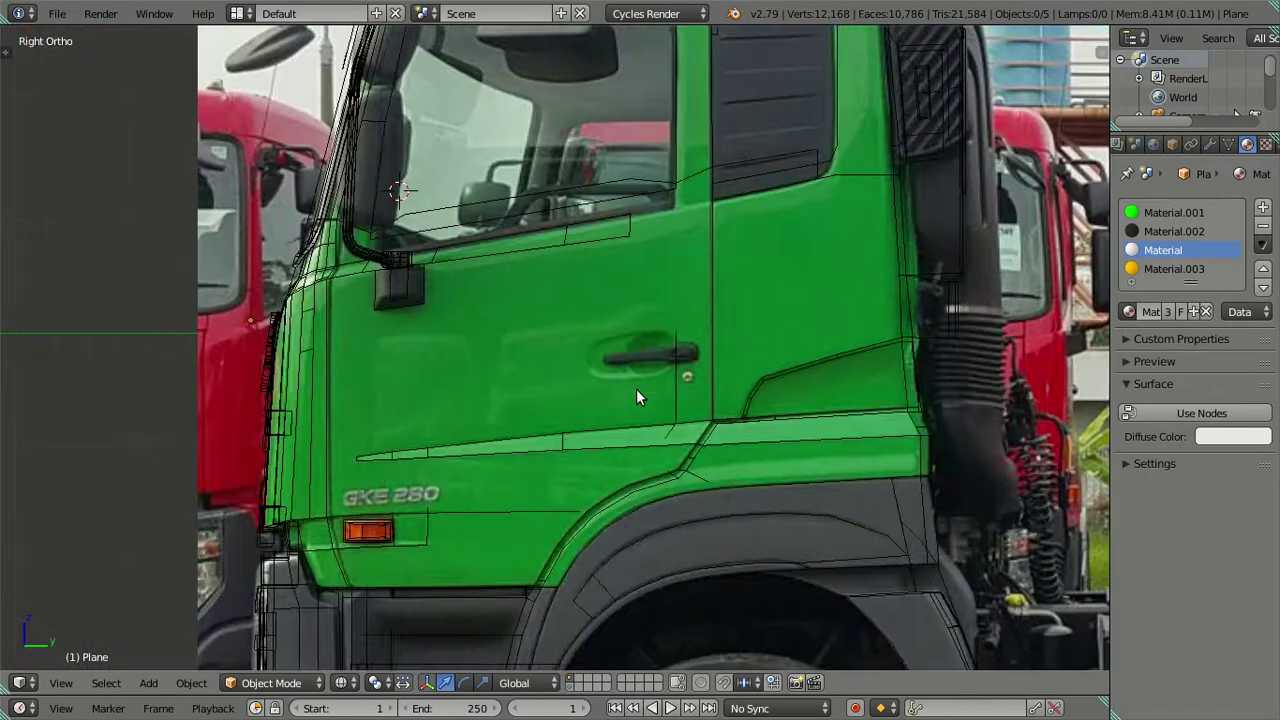
Put the truck cab mesh into Edit Mode.
{"action": "key", "text": "Tab"}
{"action": "scroll", "coordinate": [640, 370], "scroll_direction": "down", "scroll_amount": 3}
{"action": "key", "text": "Tab"}
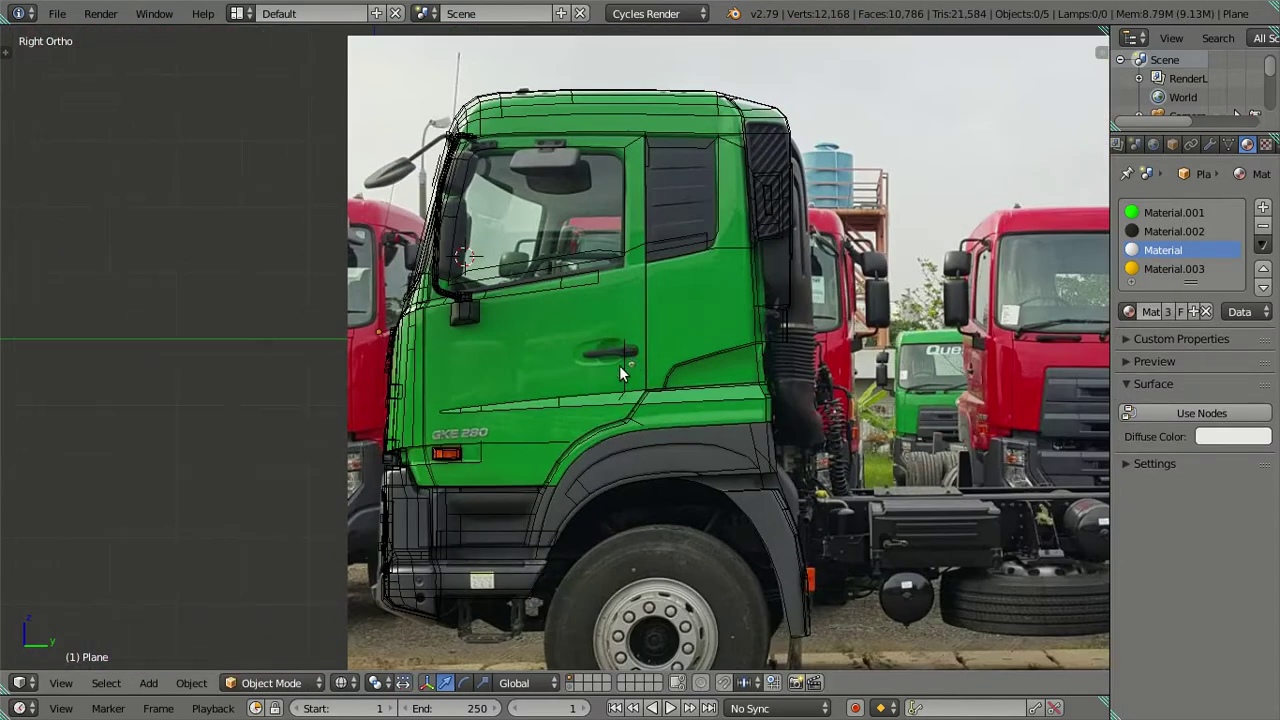
{"action": "key", "text": "Tab"}
{"action": "mouse_move", "coordinate": [580, 437]}
{"action": "middle_mouse_down"}
{"action": "mouse_move", "coordinate": [617, 486]}
{"action": "mouse_move", "coordinate": [630, 475]}
{"action": "mouse_move", "coordinate": [609, 408]}
{"action": "mouse_move", "coordinate": [566, 437]}
{"action": "middle_mouse_up"}
Zoom in from the front view onto the right mirror's arm tube.
{"action": "key", "text": "KP_1"}
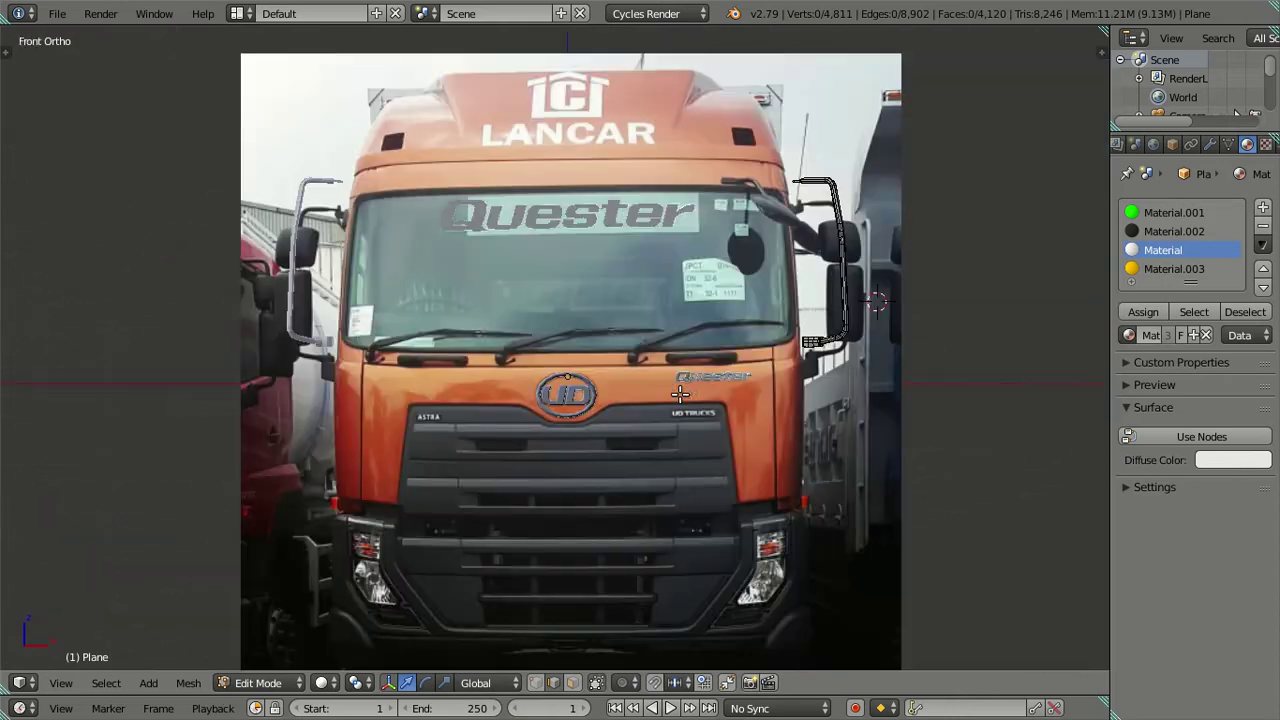
{"action": "scroll", "coordinate": [790, 328], "scroll_direction": "up", "scroll_amount": 3}
{"action": "scroll", "coordinate": [790, 328], "scroll_direction": "up", "scroll_amount": 2}
{"action": "scroll", "coordinate": [778, 378], "scroll_direction": "up", "scroll_amount": 1}
{"action": "scroll", "coordinate": [778, 378], "scroll_direction": "up", "scroll_amount": 1}
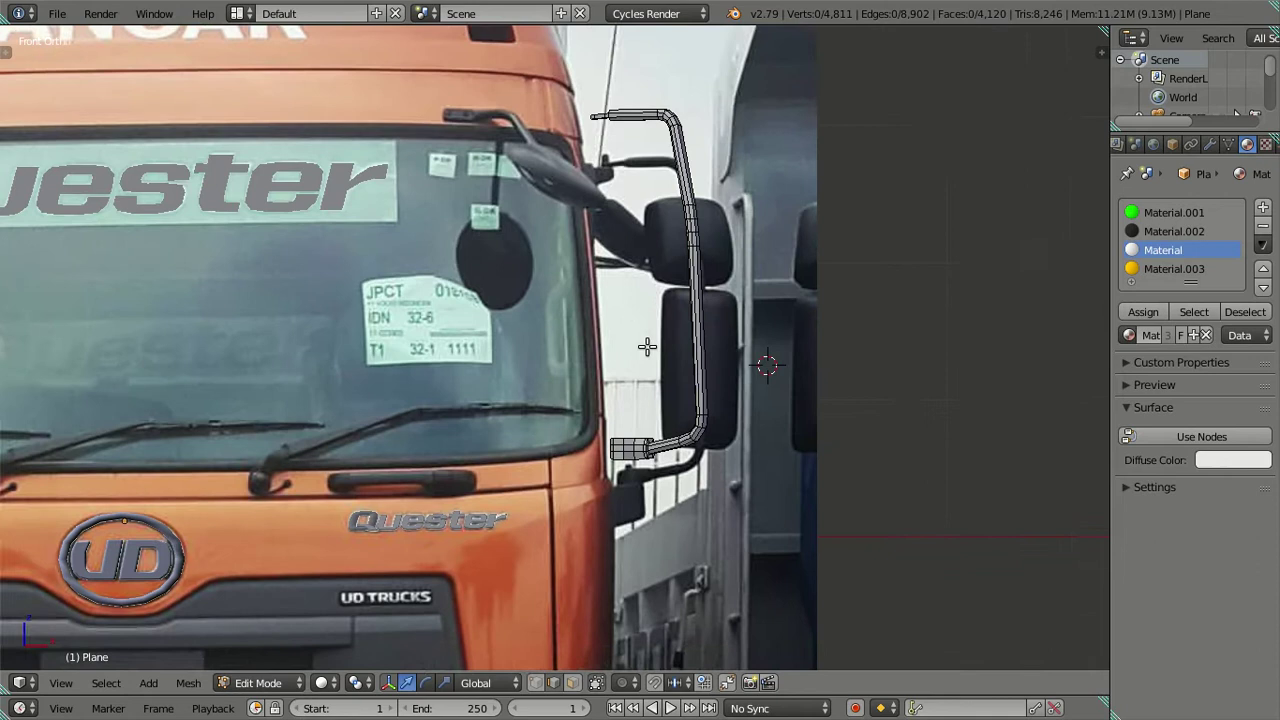
{"action": "scroll", "coordinate": [646, 343], "scroll_direction": "up", "scroll_amount": 2}
{"action": "scroll", "coordinate": [700, 355], "scroll_direction": "down", "scroll_amount": 2}
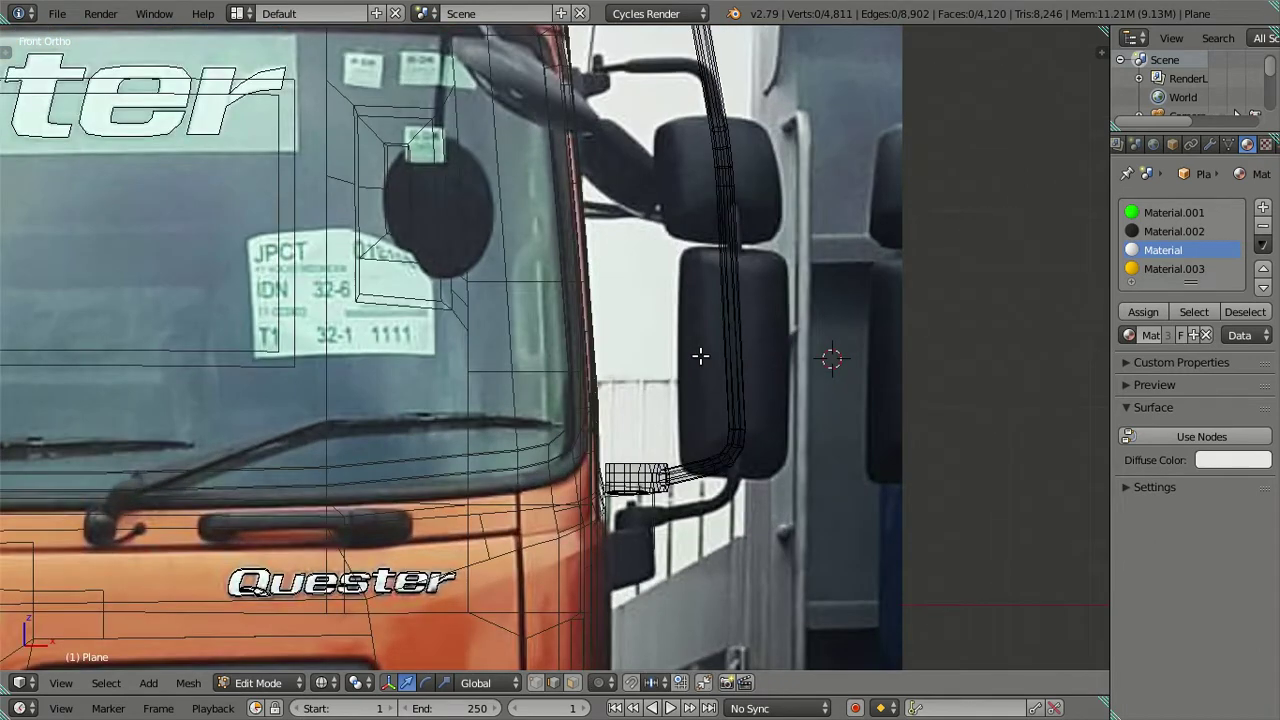
{"action": "scroll", "coordinate": [690, 357], "scroll_direction": "down", "scroll_amount": 3}
{"action": "mouse_move", "coordinate": [666, 357]}
{"action": "middle_mouse_down"}
{"action": "mouse_move", "coordinate": [421, 375]}
{"action": "mouse_move", "coordinate": [420, 429]}
{"action": "mouse_move", "coordinate": [466, 389]}
{"action": "mouse_move", "coordinate": [620, 389]}
{"action": "mouse_move", "coordinate": [611, 374]}
{"action": "mouse_move", "coordinate": [611, 457]}
{"action": "middle_mouse_up"}
{"action": "scroll", "coordinate": [747, 487], "scroll_direction": "up", "scroll_amount": 2}
{"action": "mouse_move", "coordinate": [747, 487]}
{"action": "middle_mouse_down", "text": "shift"}
{"action": "mouse_move", "coordinate": [660, 223]}
{"action": "mouse_move", "coordinate": [631, 391]}
{"action": "middle_mouse_up", "text": "shift"}
{"action": "scroll", "coordinate": [657, 240], "scroll_direction": "up", "scroll_amount": 2}
{"action": "scroll", "coordinate": [645, 370], "scroll_direction": "up", "scroll_amount": 2}
{"action": "scroll", "coordinate": [660, 349], "scroll_direction": "down", "scroll_amount": 1}
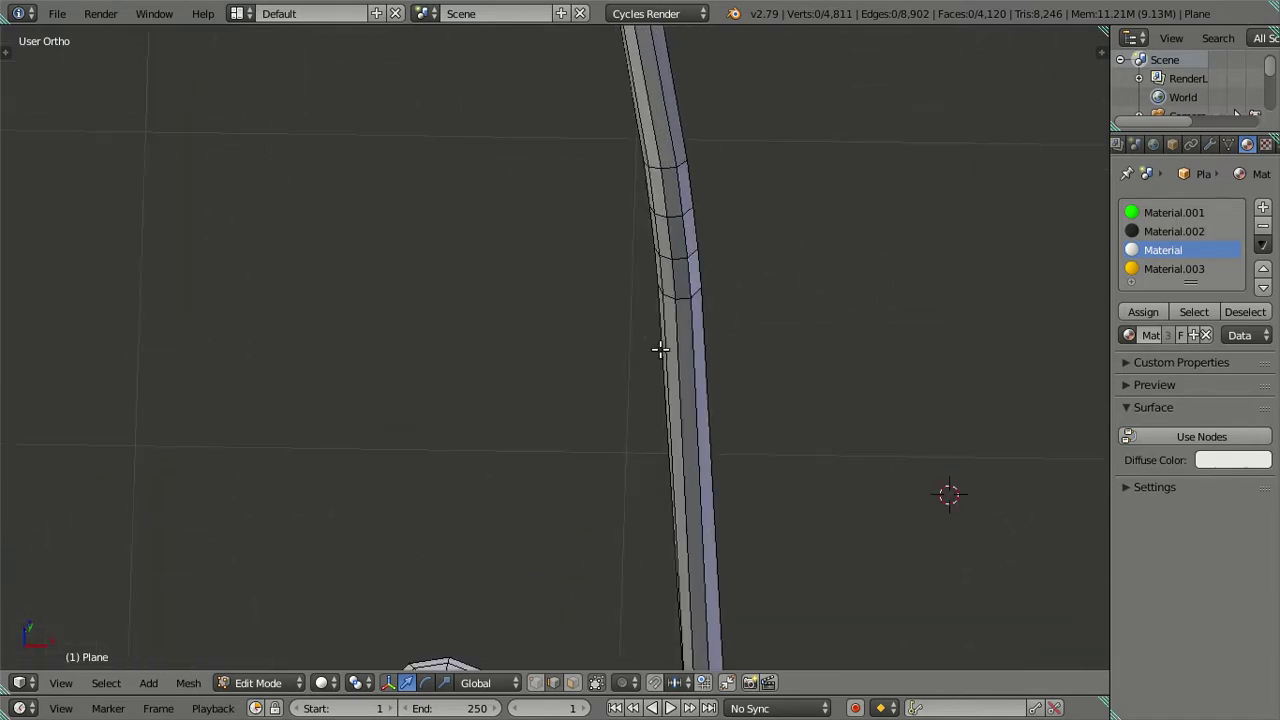
{"action": "scroll", "coordinate": [660, 349], "scroll_direction": "down", "scroll_amount": 3}
{"action": "scroll", "coordinate": [660, 346], "scroll_direction": "up", "scroll_amount": 1}
{"action": "scroll", "coordinate": [660, 346], "scroll_direction": "up", "scroll_amount": 2}
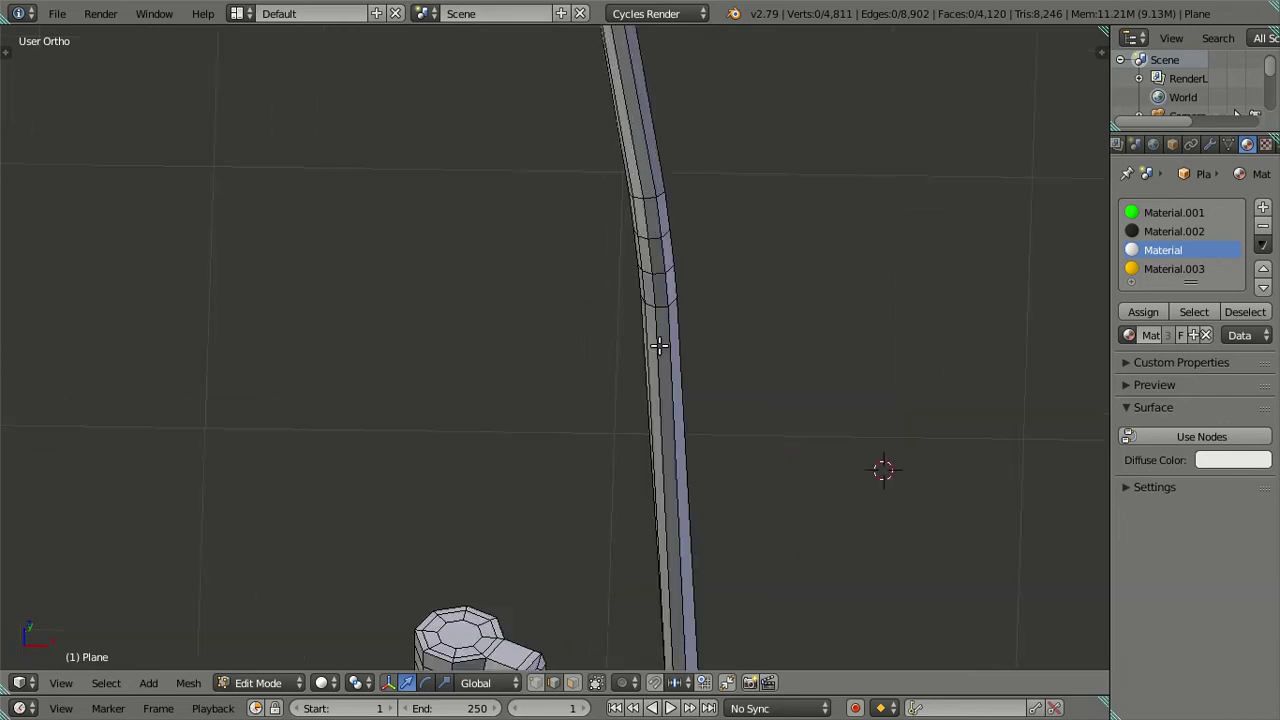
{"action": "scroll", "coordinate": [604, 388], "scroll_direction": "down", "scroll_amount": 5}
{"action": "mouse_move", "coordinate": [604, 388]}
{"action": "middle_mouse_down", "text": "shift"}
{"action": "mouse_move", "coordinate": [611, 366]}
{"action": "mouse_move", "coordinate": [563, 466]}
{"action": "mouse_move", "coordinate": [586, 512]}
{"action": "middle_mouse_up", "text": "shift"}
{"action": "scroll", "coordinate": [591, 449], "scroll_direction": "up", "scroll_amount": 4}
{"action": "scroll", "coordinate": [591, 451], "scroll_direction": "up", "scroll_amount": 3}
Select two vertices on the arm tube, then zoom in on the upper housing in front view.
{"action": "left_click", "coordinate": [587, 512]}
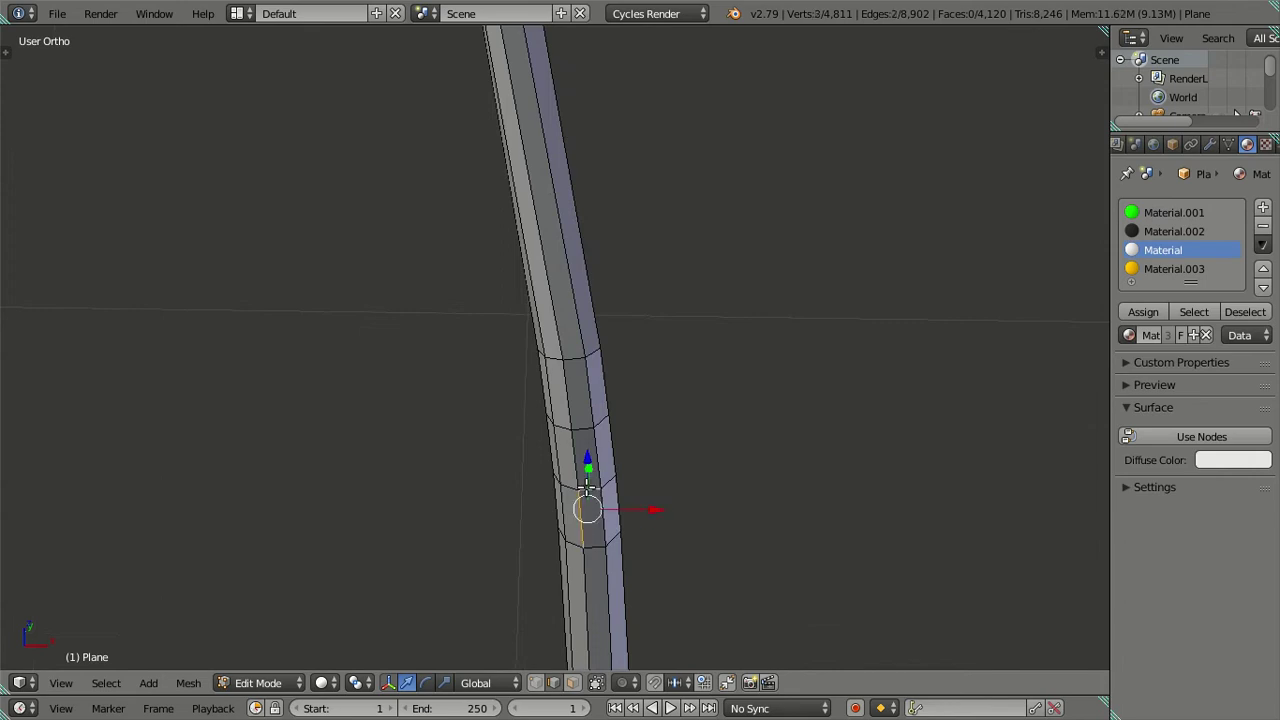
{"action": "left_click", "coordinate": [594, 520], "text": "shift"}
{"action": "key", "text": "KP_1"}
{"action": "scroll", "coordinate": [621, 460], "scroll_direction": "down", "scroll_amount": 5}
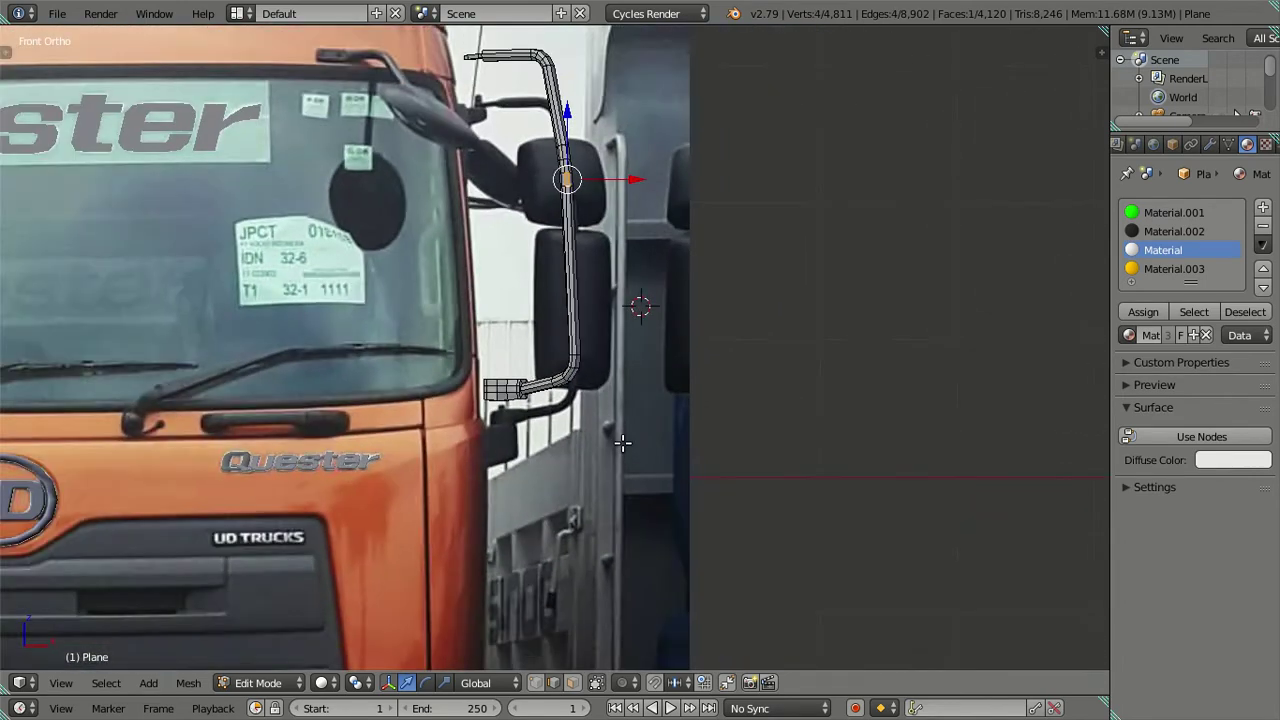
{"action": "scroll", "coordinate": [629, 271], "scroll_direction": "up", "scroll_amount": 2}
{"action": "scroll", "coordinate": [626, 357], "scroll_direction": "up", "scroll_amount": 1, "text": "shift"}
{"action": "scroll", "coordinate": [615, 410], "scroll_direction": "up", "scroll_amount": 1}
{"action": "scroll", "coordinate": [615, 410], "scroll_direction": "up", "scroll_amount": 1}
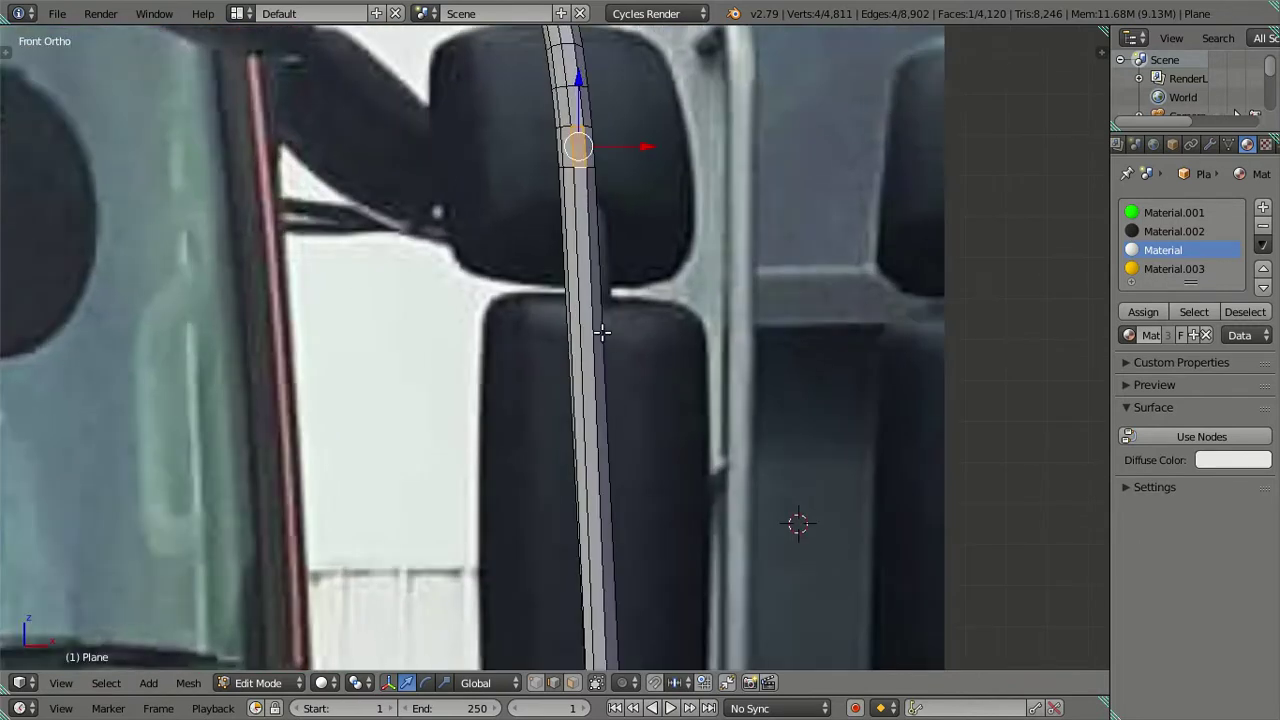
{"action": "scroll", "coordinate": [589, 235], "scroll_direction": "up", "scroll_amount": 2, "text": "shift"}
{"action": "scroll", "coordinate": [580, 403], "scroll_direction": "up", "scroll_amount": 1}
{"action": "scroll", "coordinate": [575, 400], "scroll_direction": "up", "scroll_amount": 1}
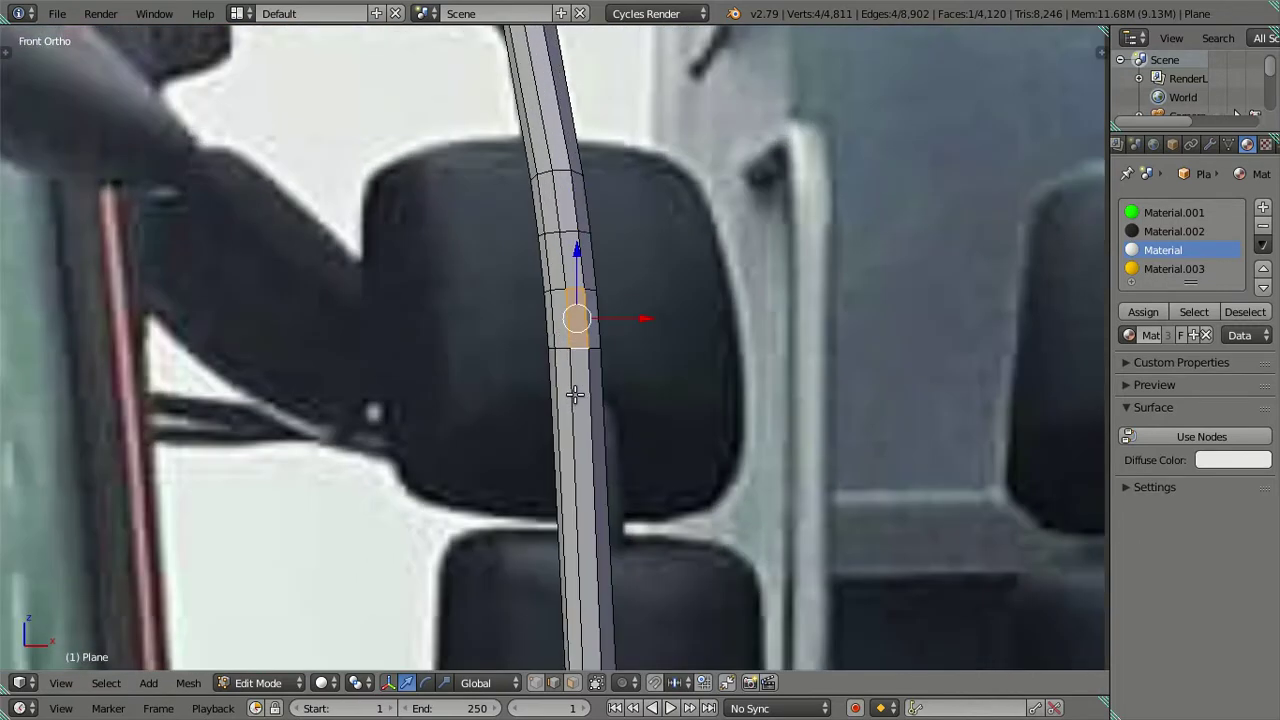
{"action": "scroll", "coordinate": [575, 388], "scroll_direction": "down", "scroll_amount": 5}
{"action": "scroll", "coordinate": [563, 408], "scroll_direction": "up", "scroll_amount": 2}
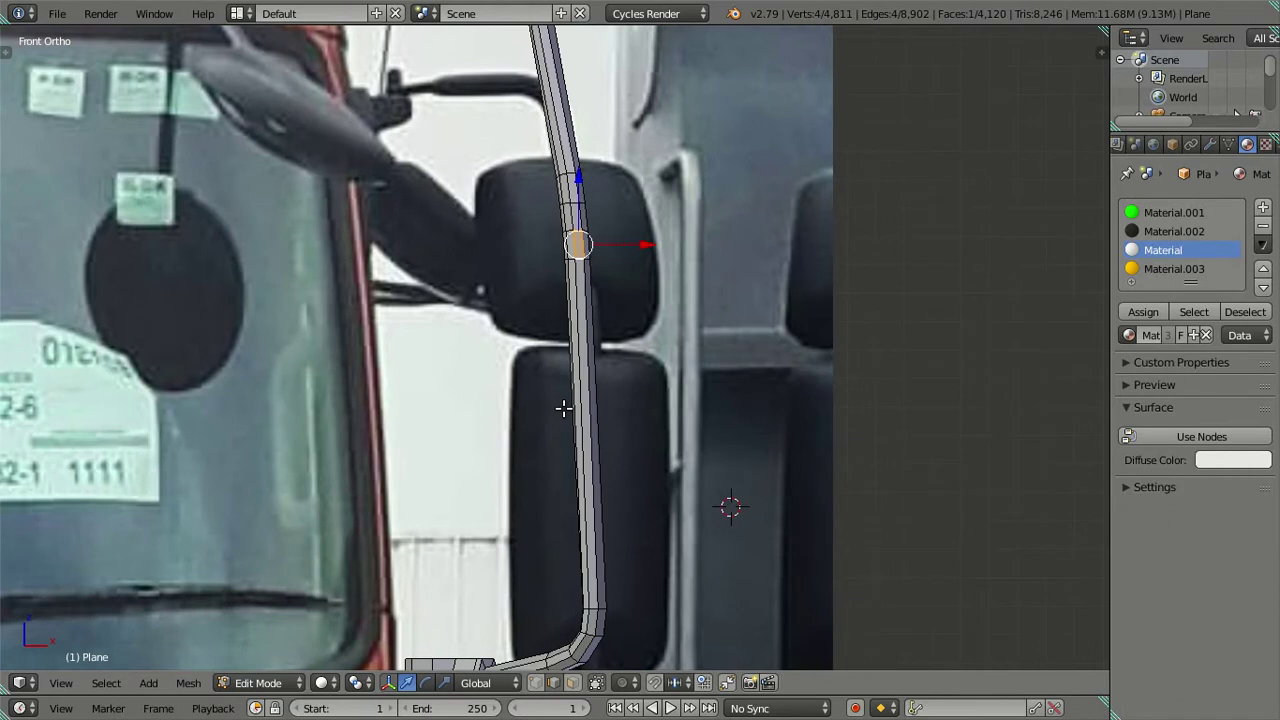
{"action": "scroll", "coordinate": [563, 408], "scroll_direction": "up", "scroll_amount": 2}
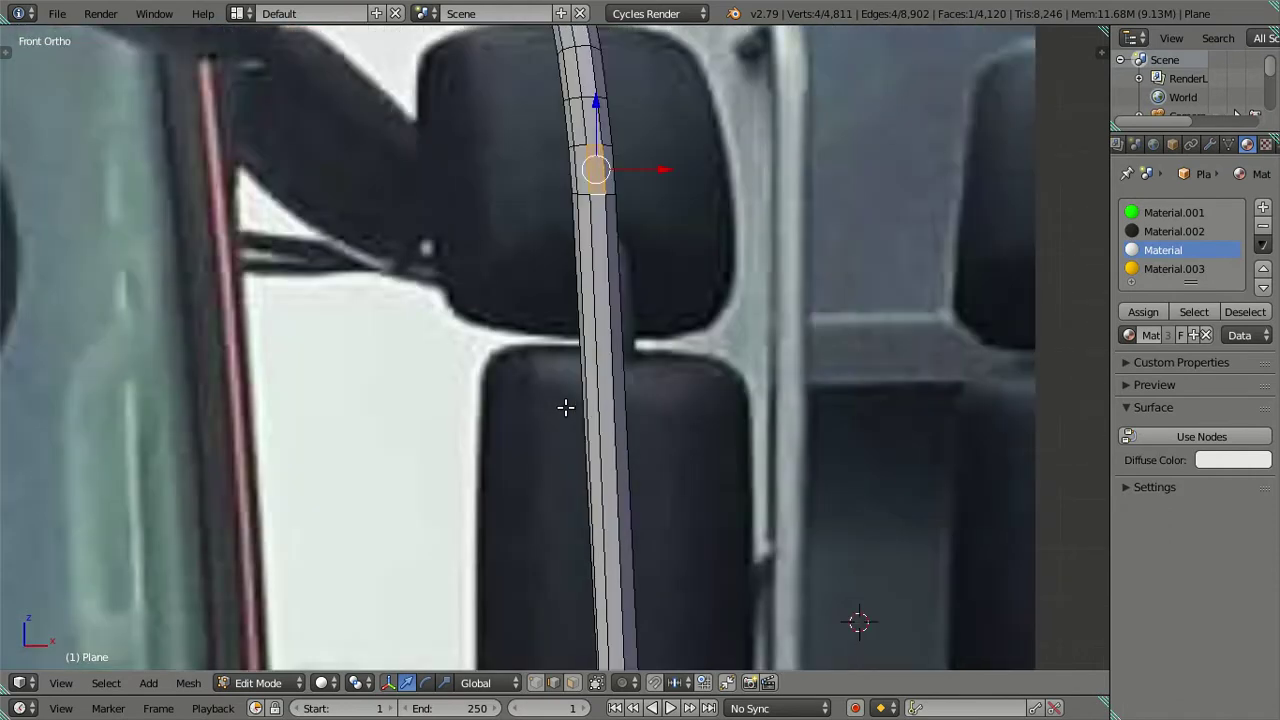
Copy a small arm face beside the upper housing and place the copy.
{"action": "right_click", "coordinate": [597, 192]}
{"action": "key", "text": "e"}
{"action": "scroll", "coordinate": [615, 220], "scroll_direction": "down", "scroll_amount": 2}
{"action": "scroll", "coordinate": [606, 280], "scroll_direction": "down", "scroll_amount": 1}
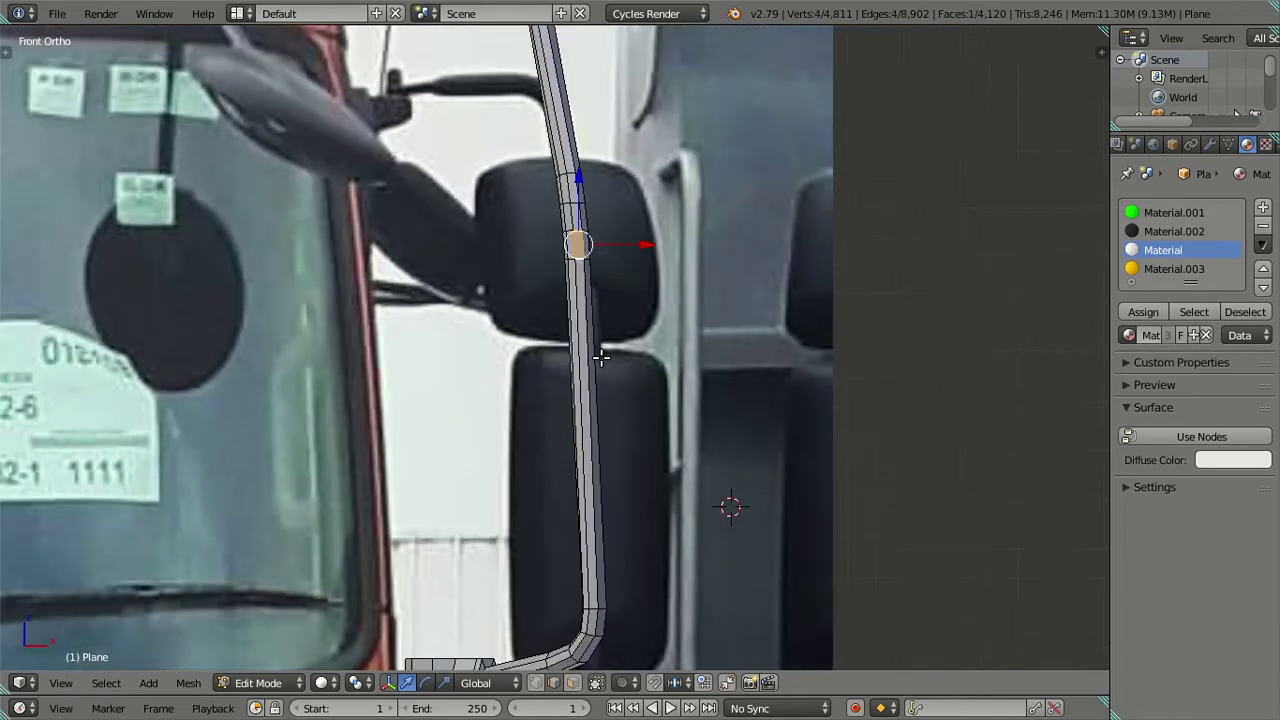
{"action": "left_click", "coordinate": [583, 244]}
Move the new face down along Z and scale it up.
{"action": "key", "text": "g"}
{"action": "key", "text": "z"}
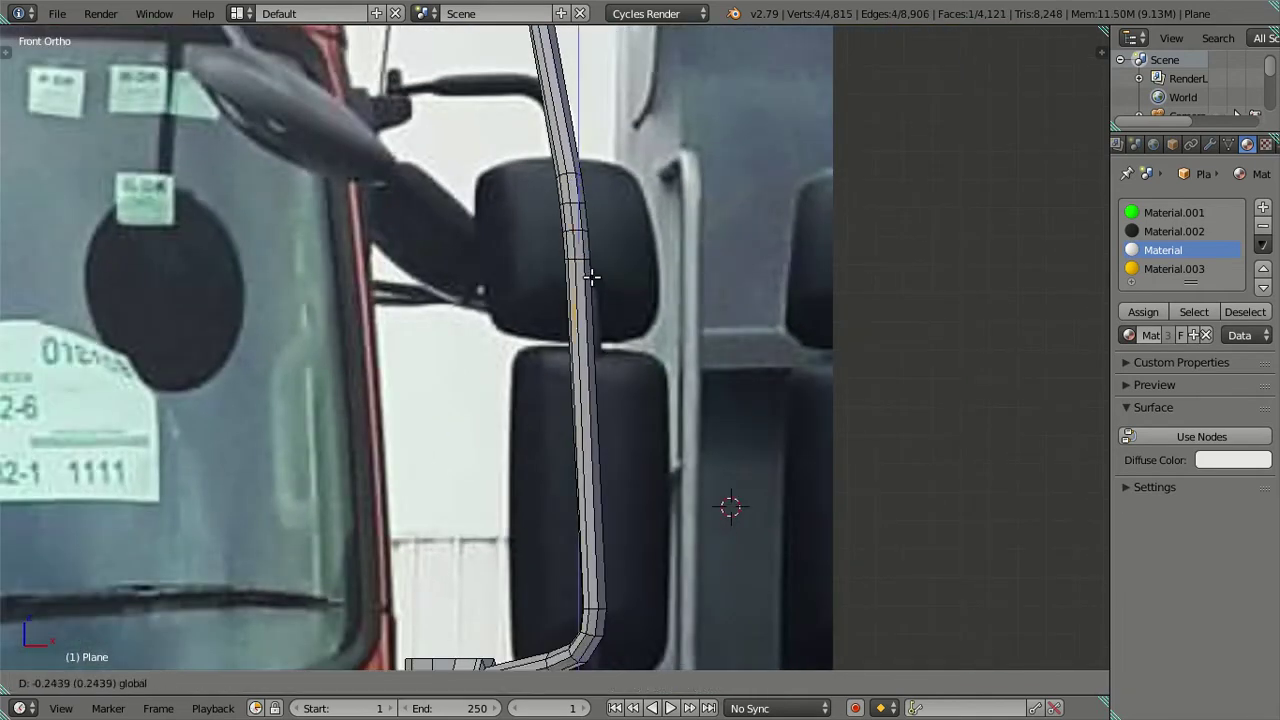
{"action": "left_click", "coordinate": [598, 358]}
{"action": "key", "text": "s"}
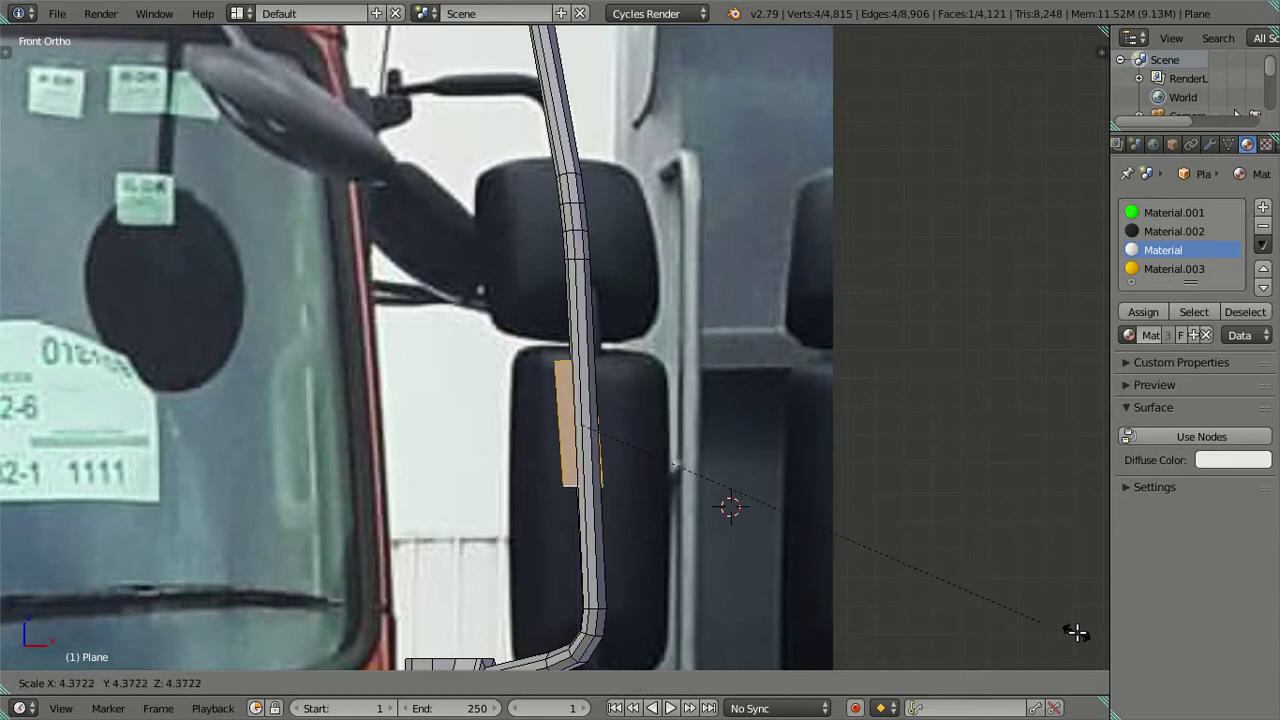
{"action": "left_click", "coordinate": [360, 205]}
{"action": "scroll", "coordinate": [624, 297], "scroll_direction": "down", "scroll_amount": 3}
{"action": "scroll", "coordinate": [624, 297], "scroll_direction": "down", "scroll_amount": 1}
{"action": "scroll", "coordinate": [624, 297], "scroll_direction": "up", "scroll_amount": 2}
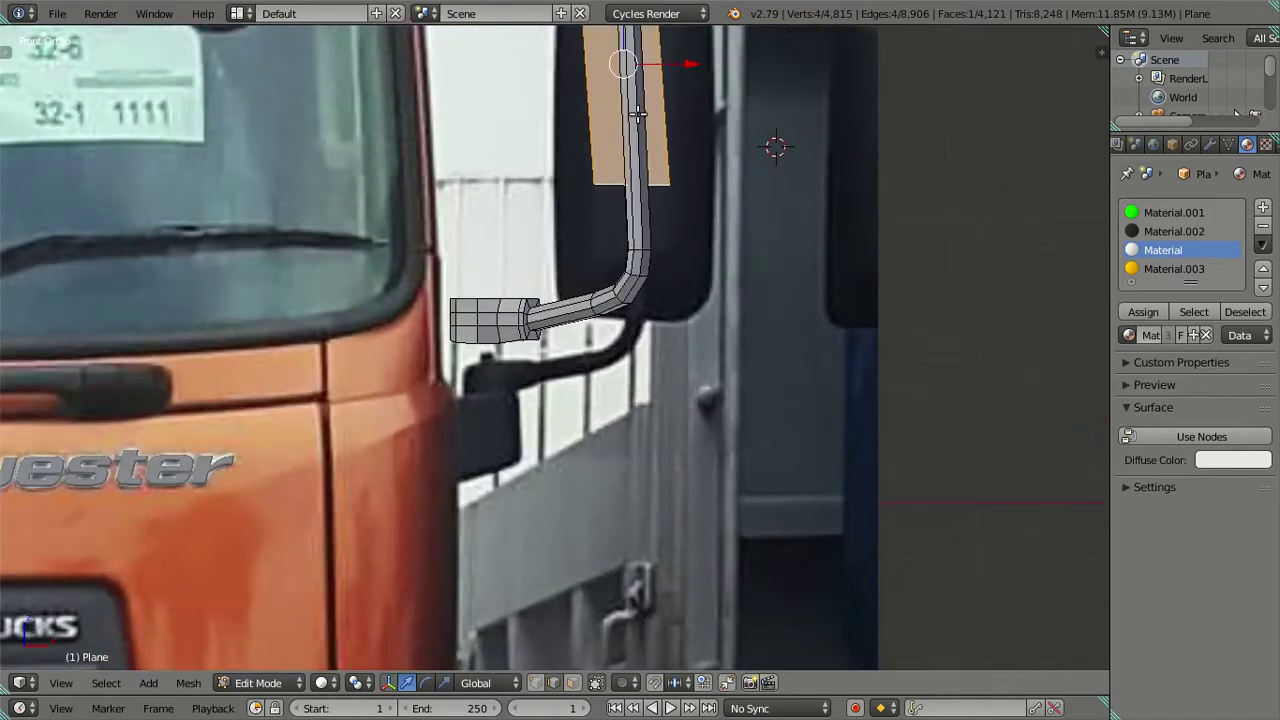
{"action": "scroll", "coordinate": [600, 330], "scroll_direction": "up", "scroll_amount": 2}
Position the face and fit its bottom and top edges to the lower housing.
{"action": "key", "text": "g"}
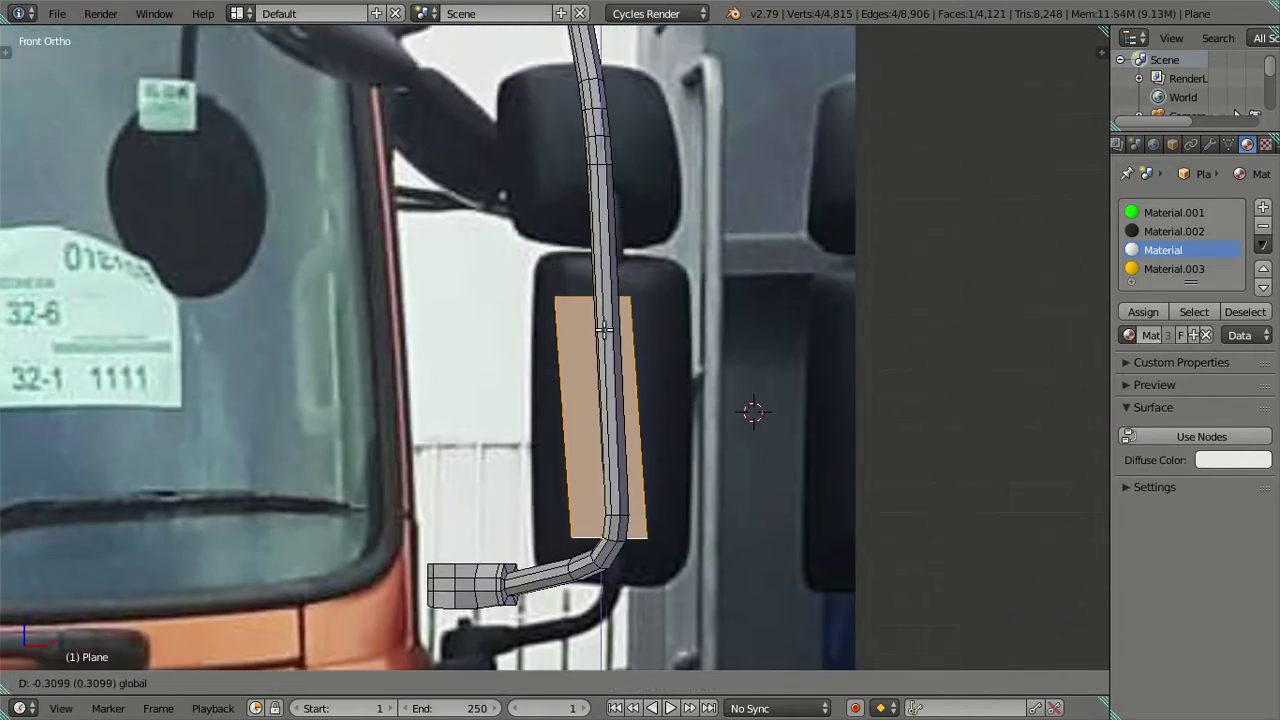
{"action": "left_click", "coordinate": [630, 342]}
{"action": "key", "text": "g"}
{"action": "key", "text": "x"}
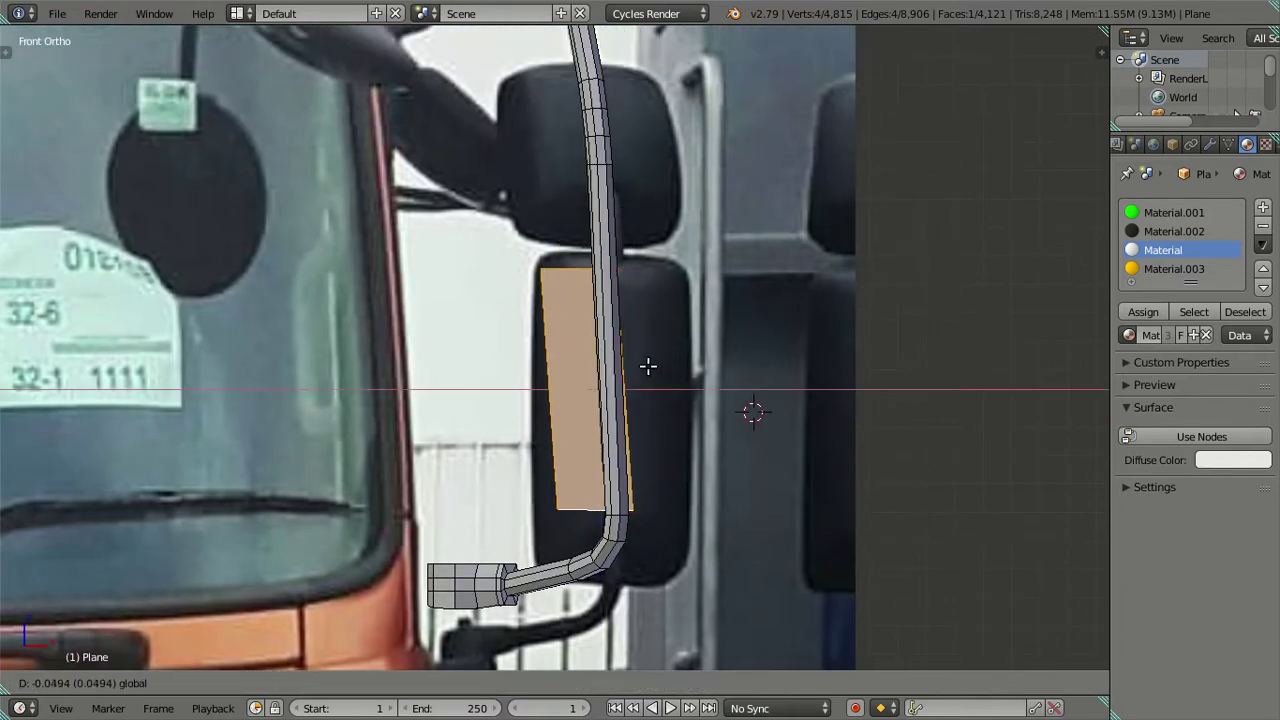
{"action": "left_click", "coordinate": [648, 366]}
{"action": "left_click_drag", "start_coordinate": [586, 297], "coordinate": [584, 304]}
{"action": "right_click", "coordinate": [595, 478]}
{"action": "left_click_drag", "start_coordinate": [595, 478], "coordinate": [606, 515]}
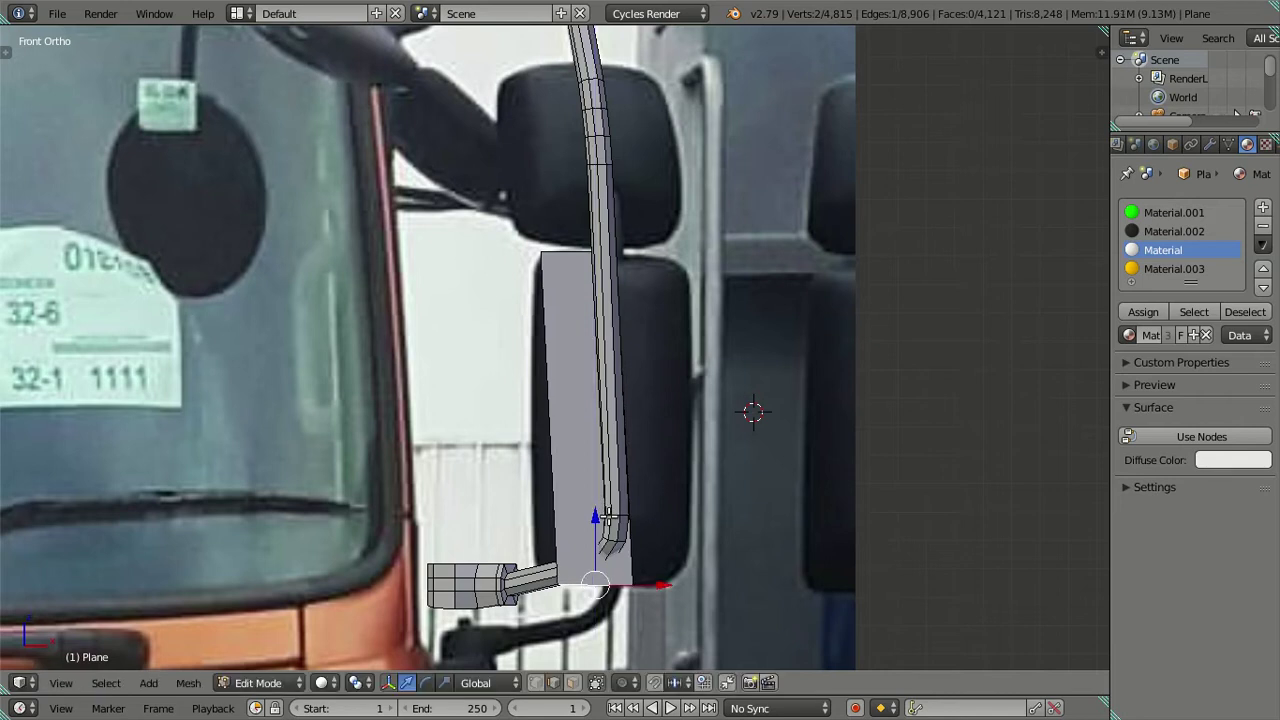
{"action": "key", "text": "z"}
{"action": "left_click_drag", "start_coordinate": [660, 582], "coordinate": [634, 570]}
{"action": "right_click", "coordinate": [567, 249]}
{"action": "left_click_drag", "start_coordinate": [632, 250], "coordinate": [627, 248]}
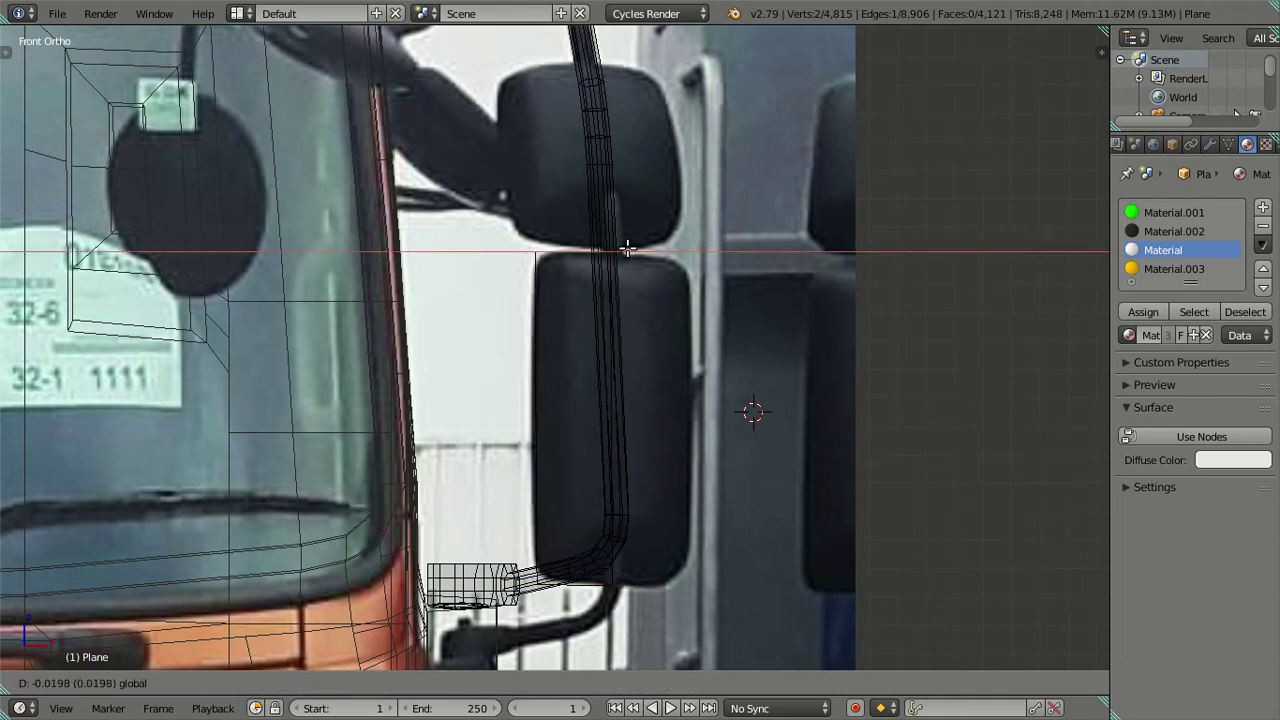
{"action": "left_click", "coordinate": [627, 248]}
{"action": "key", "text": "z"}
Widen the face to the housing's right side and adjust that edge vertically.
{"action": "right_click", "coordinate": [537, 333]}
{"action": "key", "text": "ctrl+l"}
{"action": "right_click", "coordinate": [532, 340], "text": "shift"}
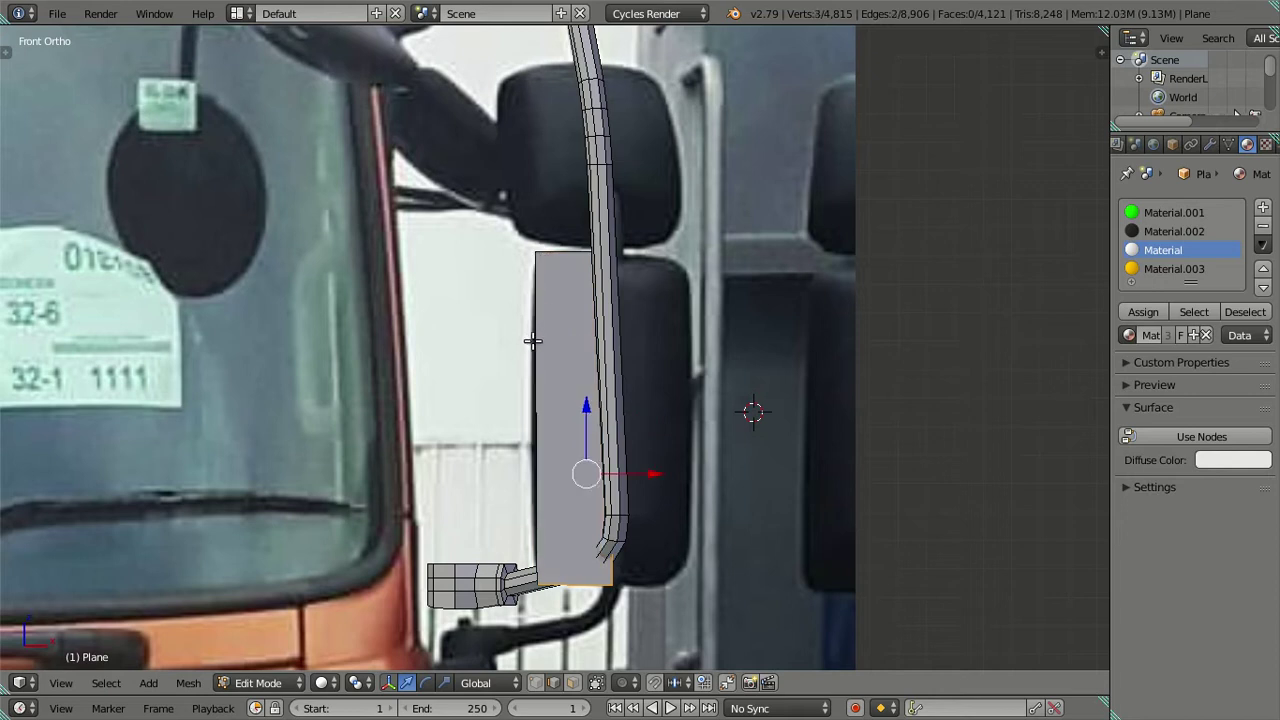
{"action": "right_click", "coordinate": [582, 580], "text": "shift"}
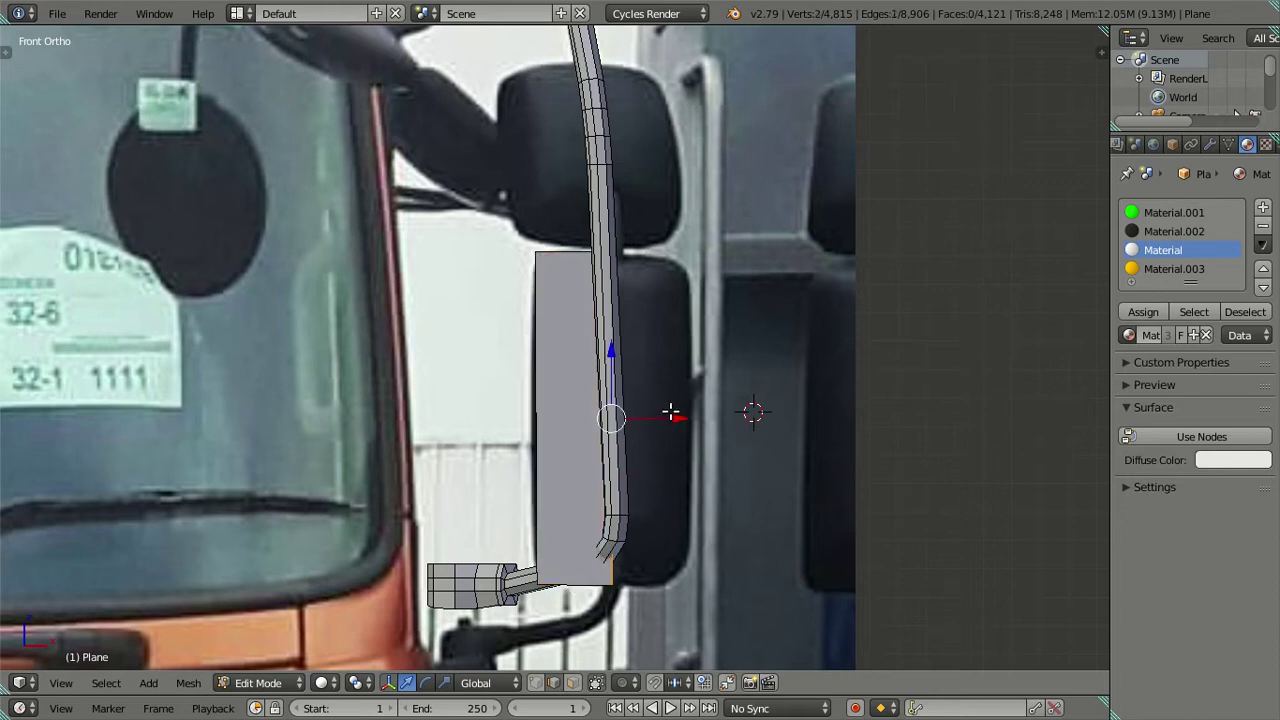
{"action": "key", "text": "g"}
{"action": "key", "text": "x"}
{"action": "left_click", "coordinate": [722, 400]}
{"action": "key", "text": "z"}
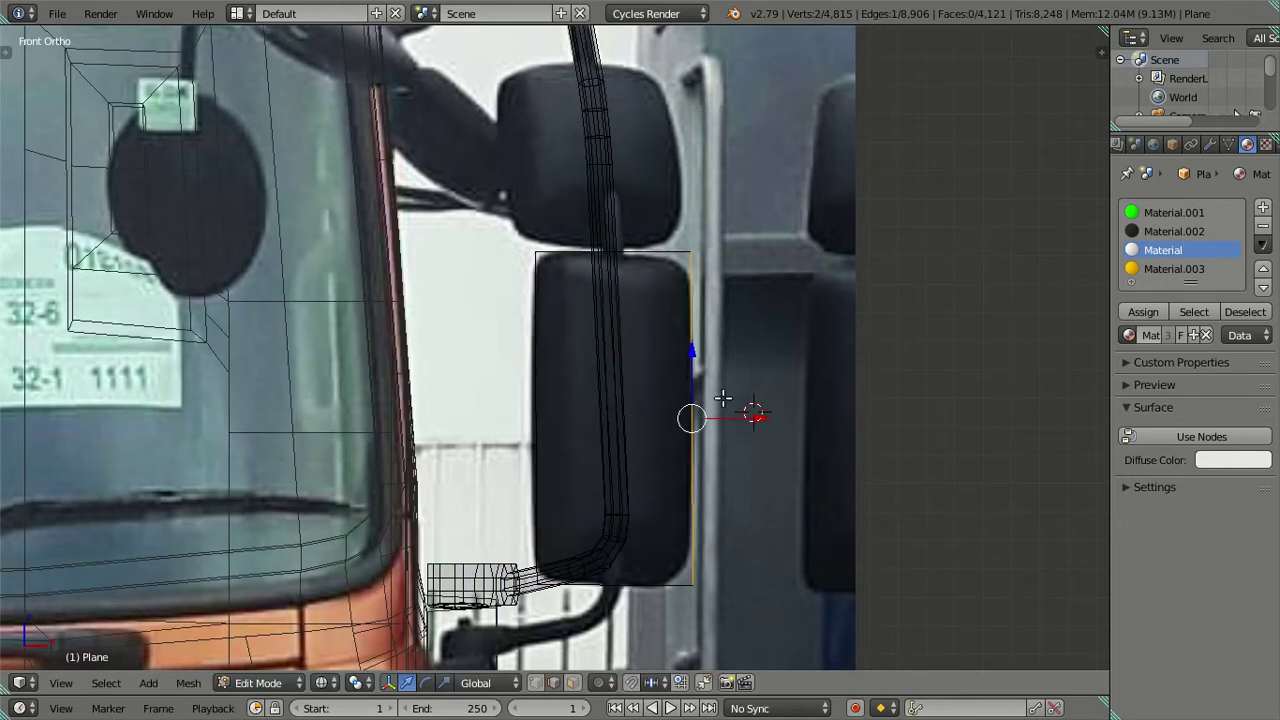
{"action": "key", "text": "g"}
{"action": "key", "text": "z"}
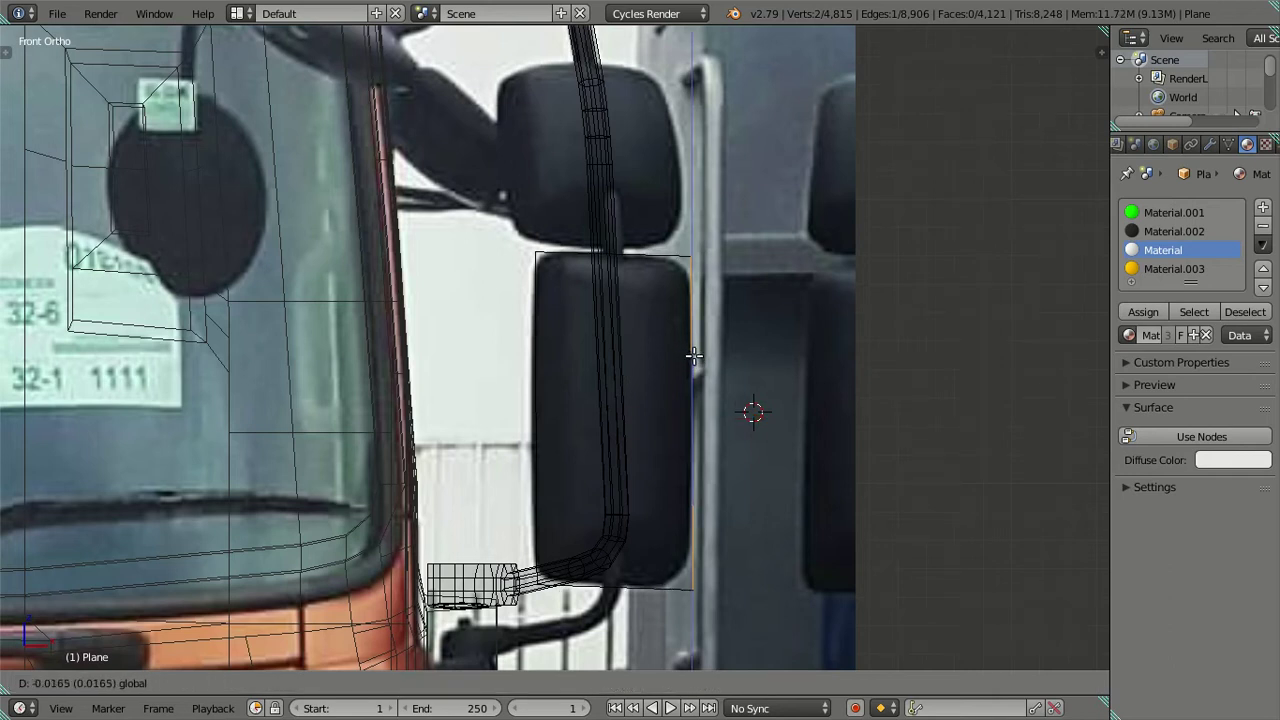
{"action": "left_click", "coordinate": [694, 355]}
Rotate the plane's top edge to the housing's slant and raise it slightly.
{"action": "right_click", "coordinate": [524, 378]}
{"action": "right_click", "coordinate": [641, 582]}
{"action": "right_click", "coordinate": [678, 474]}
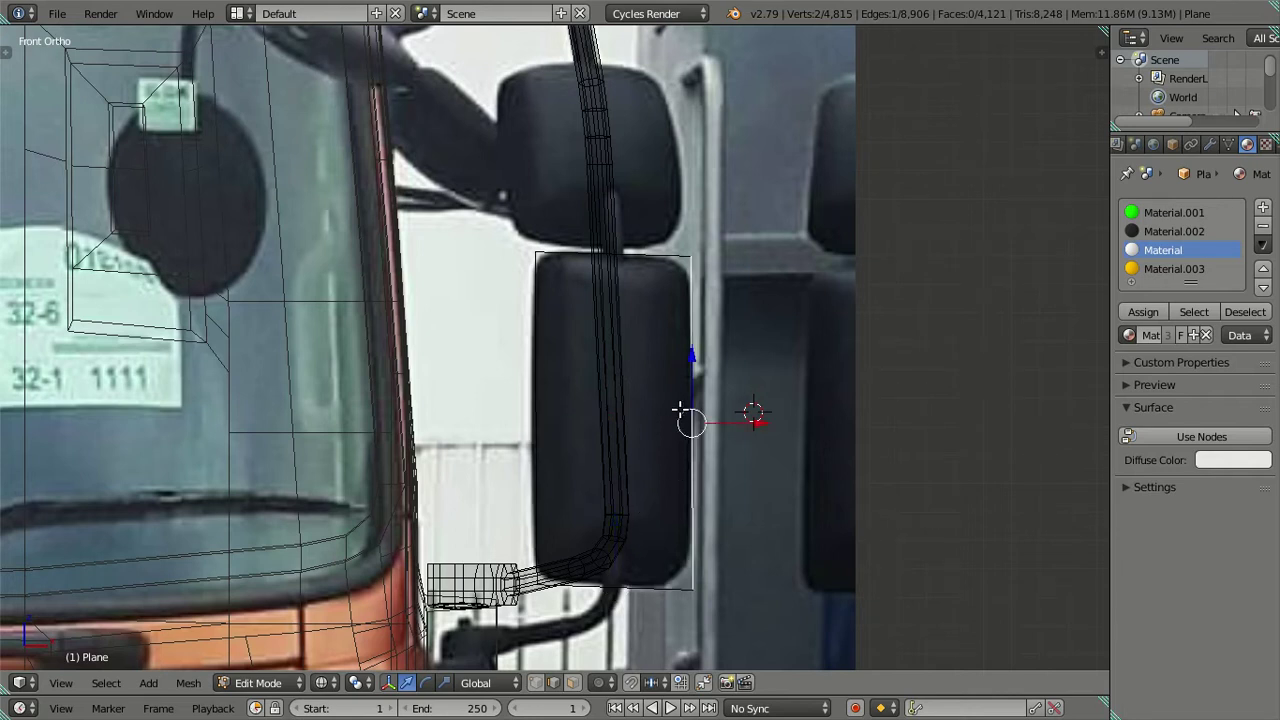
{"action": "right_click", "coordinate": [615, 538]}
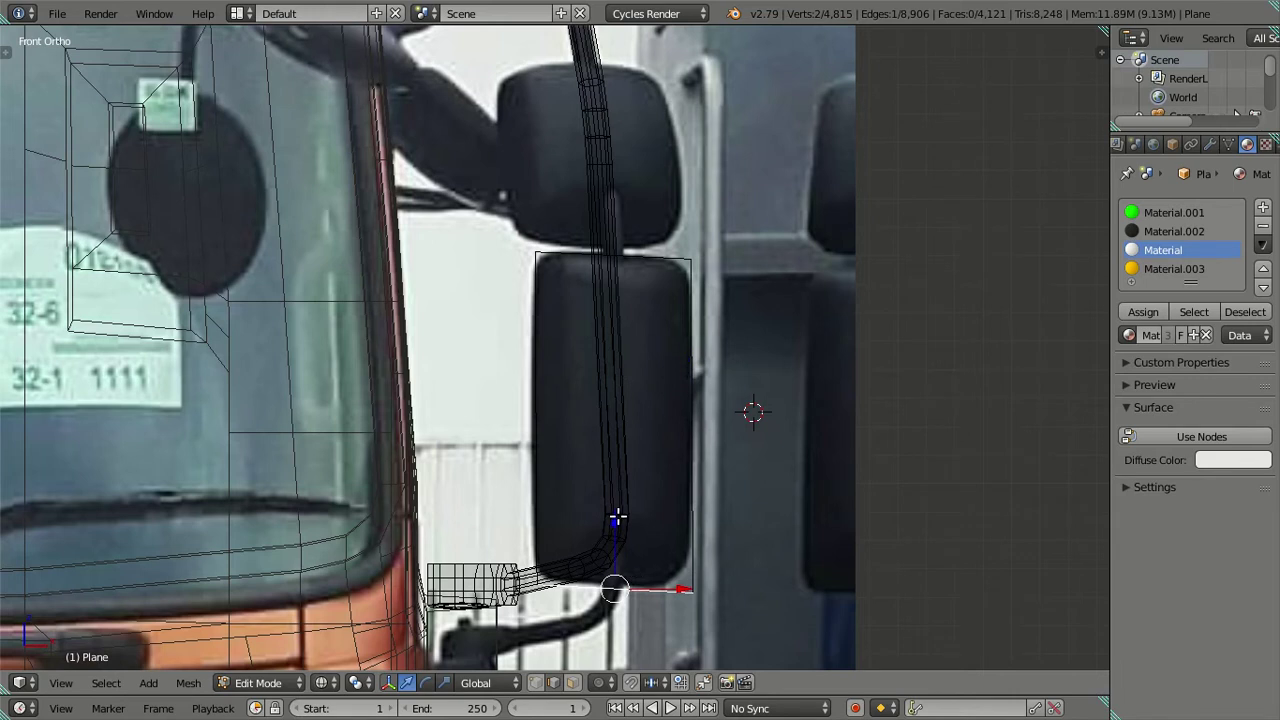
{"action": "key", "text": "Tab"}
{"action": "key", "text": "Tab"}
{"action": "key", "text": "a"}
{"action": "right_click", "coordinate": [660, 249]}
{"action": "key", "text": "r"}
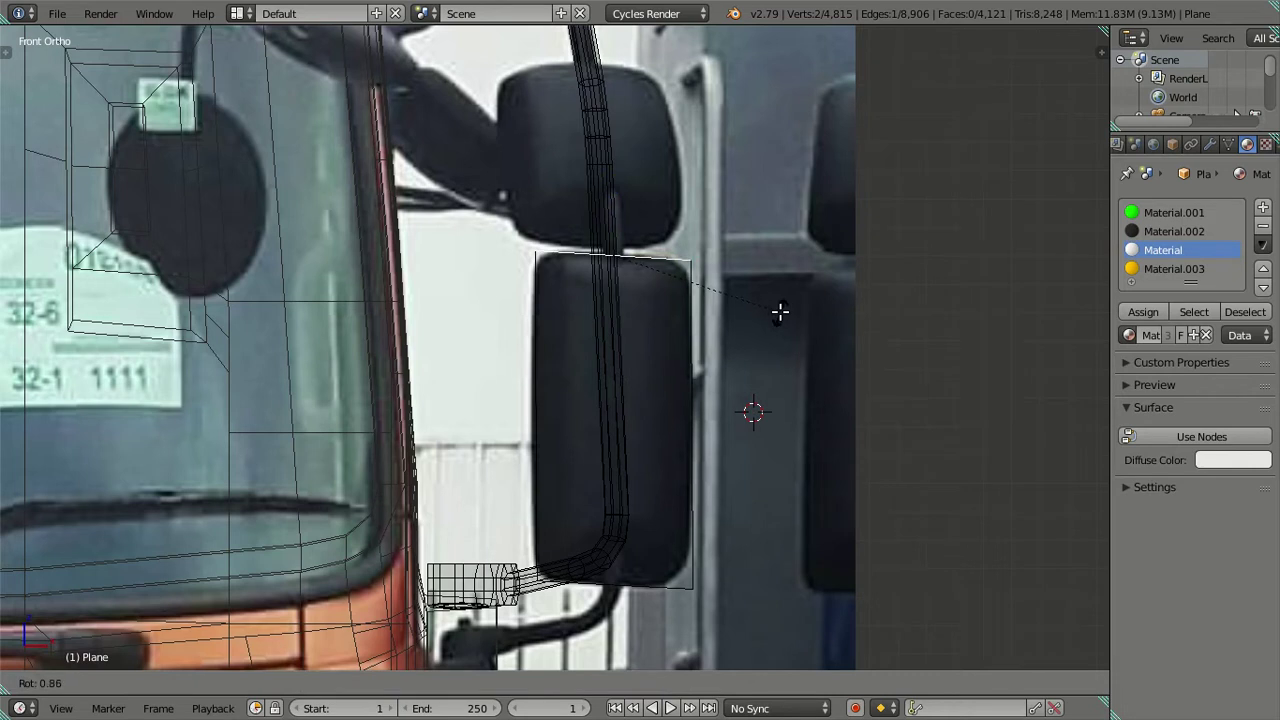
{"action": "left_click", "coordinate": [780, 313]}
{"action": "left_click_drag", "start_coordinate": [613, 193], "coordinate": [613, 191]}
Duplicate the lower mirror plane and place the copy over the upper housing.
{"action": "key", "text": "a"}
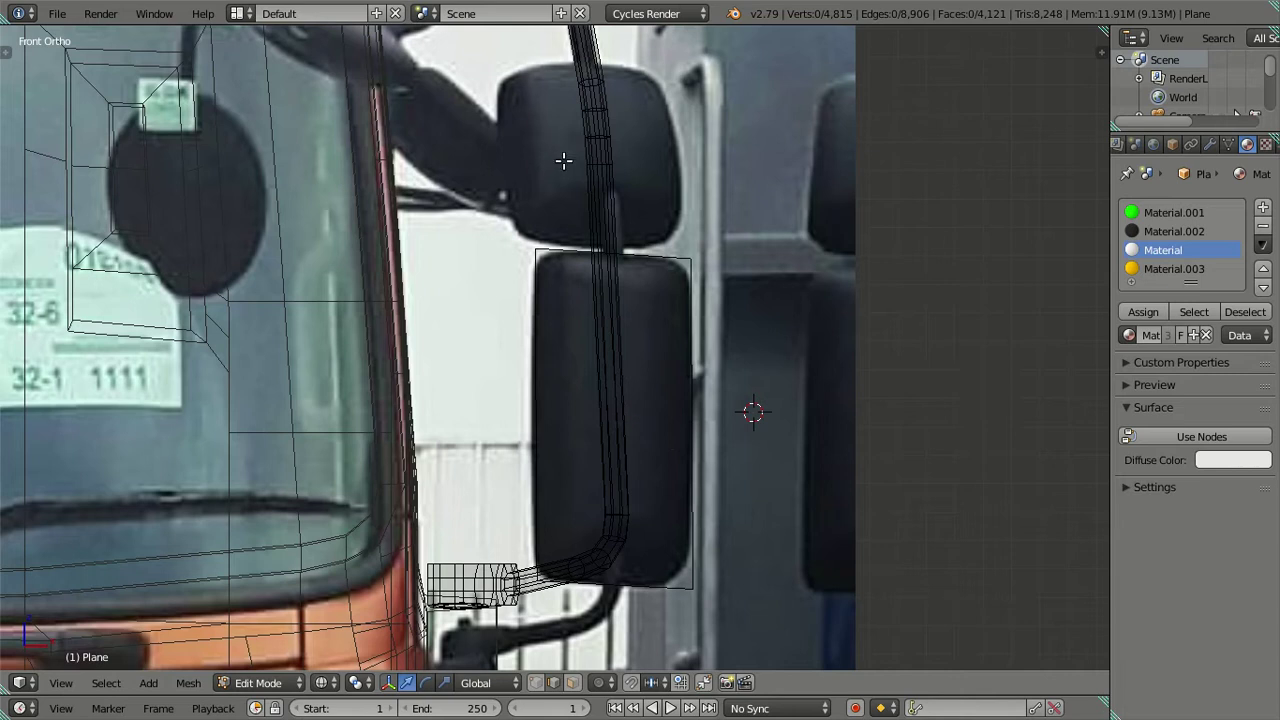
{"action": "middle_click_drag", "start_coordinate": [656, 316], "coordinate": [666, 386], "text": "shift"}
{"action": "right_click", "coordinate": [713, 361]}
{"action": "key", "text": "ctrl+l"}
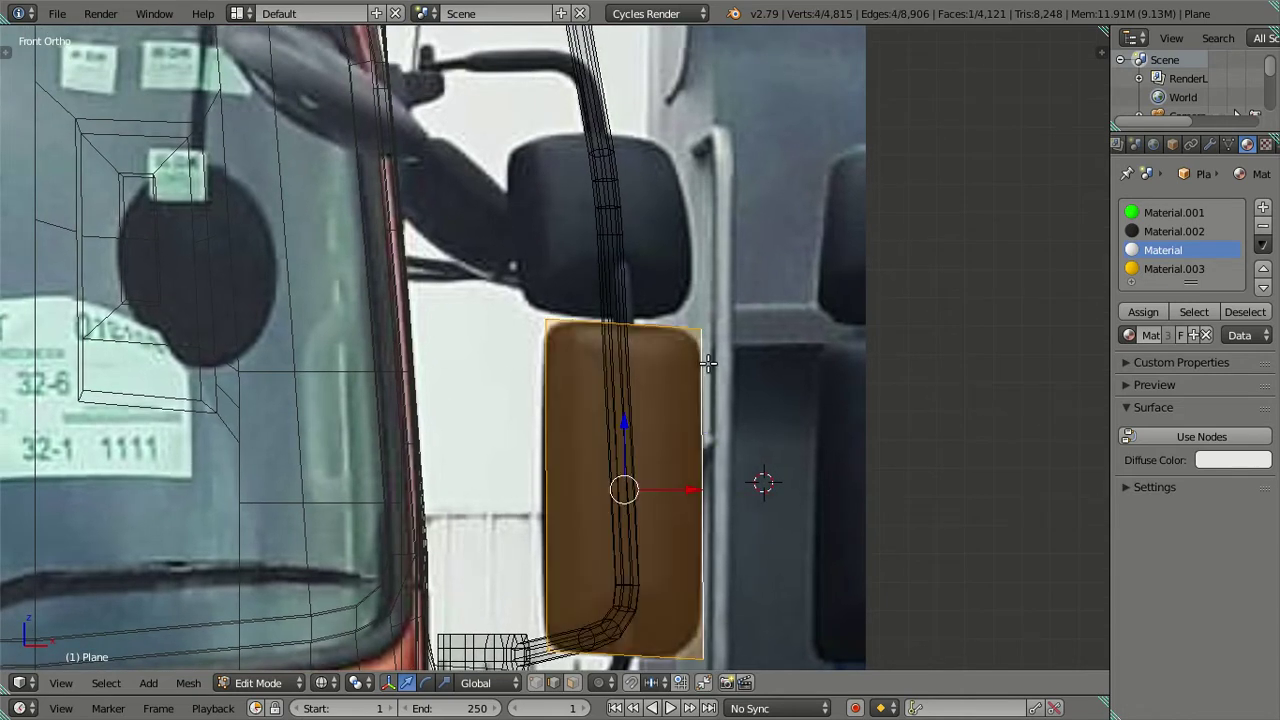
{"action": "key", "text": "shift+d"}
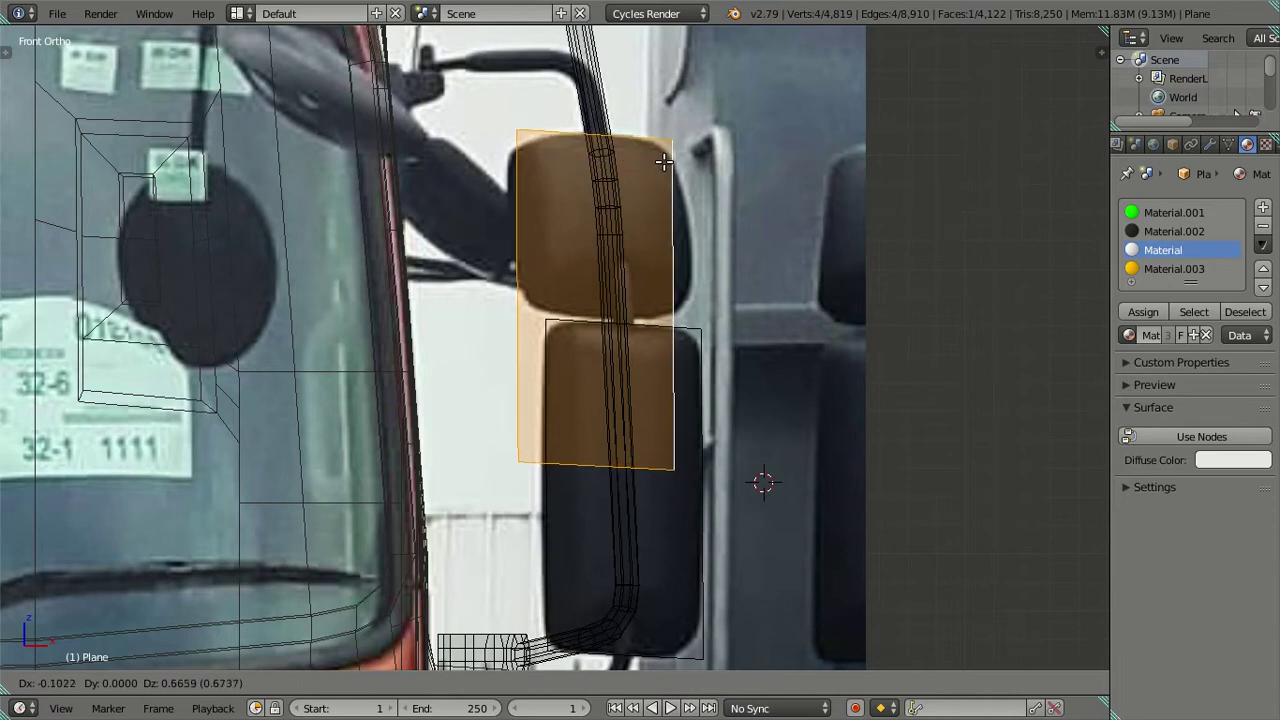
{"action": "left_click", "coordinate": [664, 162]}
Move the copy's bottom edge to the upper housing's base.
{"action": "right_click", "coordinate": [570, 483]}
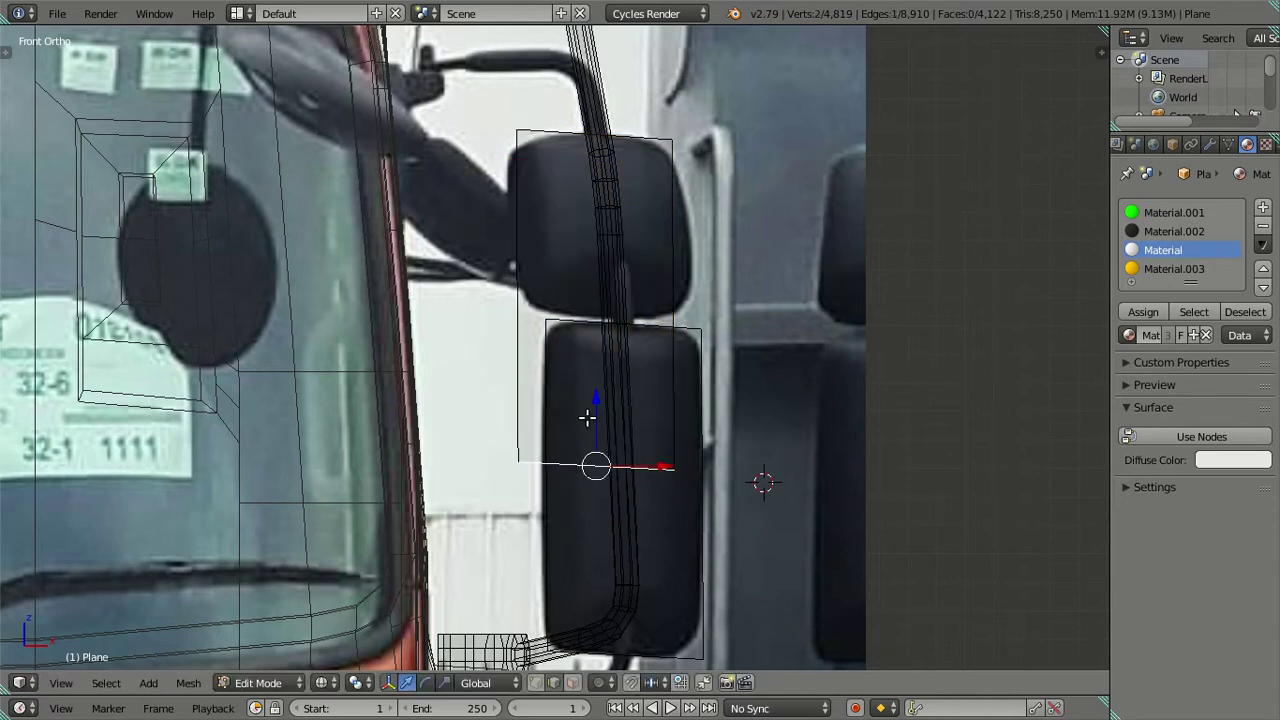
{"action": "key", "text": "g"}
{"action": "key", "text": "z"}
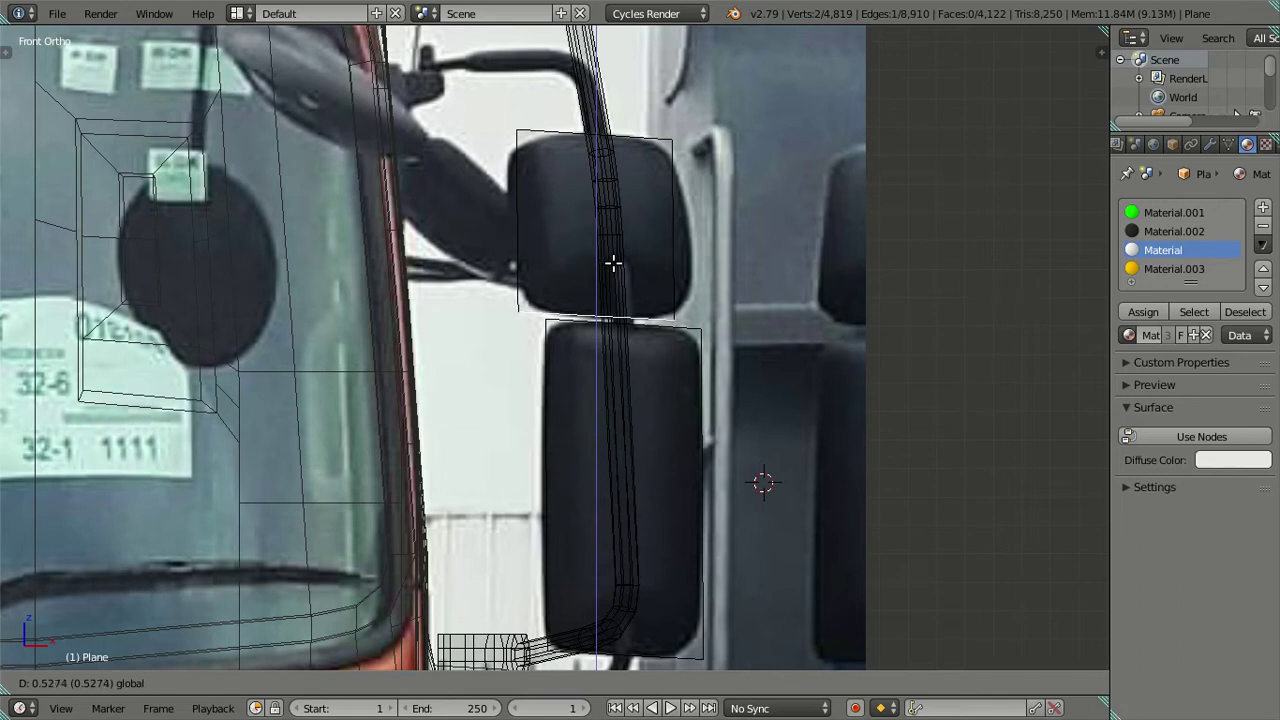
{"action": "left_click", "coordinate": [614, 263]}
{"action": "key", "text": "g"}
{"action": "key", "text": "x"}
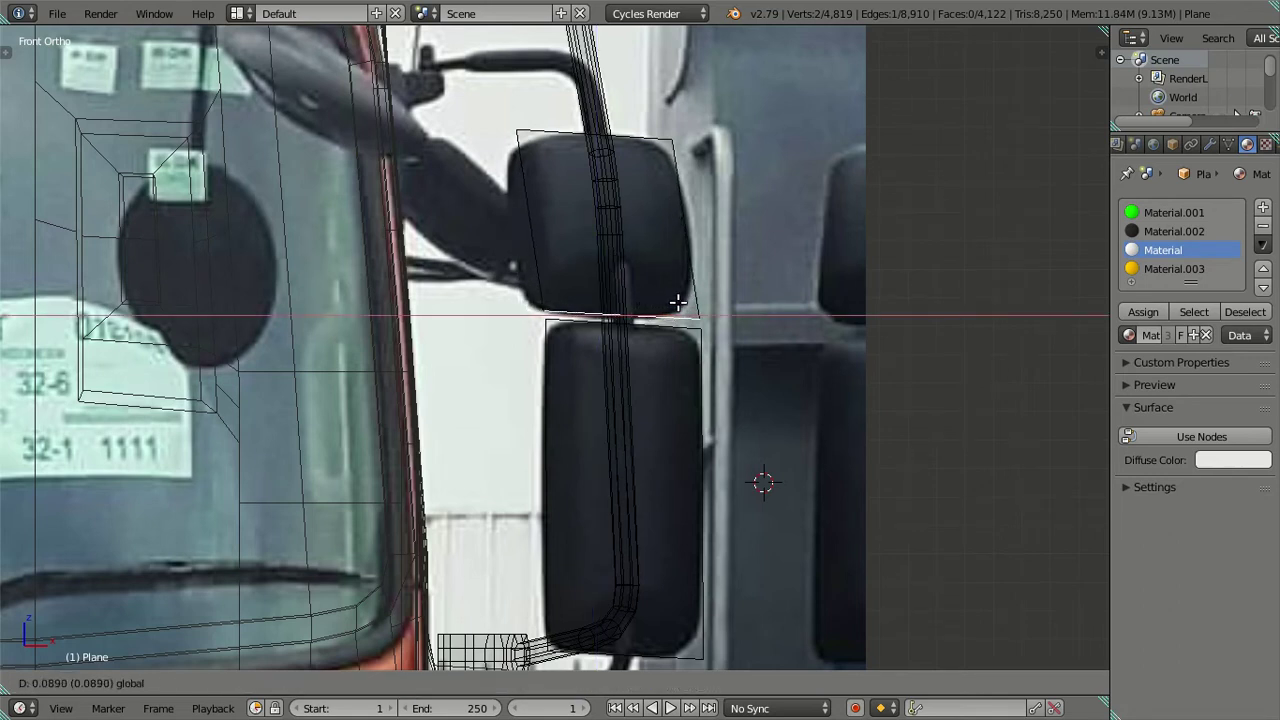
{"action": "left_click", "coordinate": [678, 302]}
Align the copy's left and right edges with the upper housing's sides.
{"action": "left_click", "coordinate": [520, 208]}
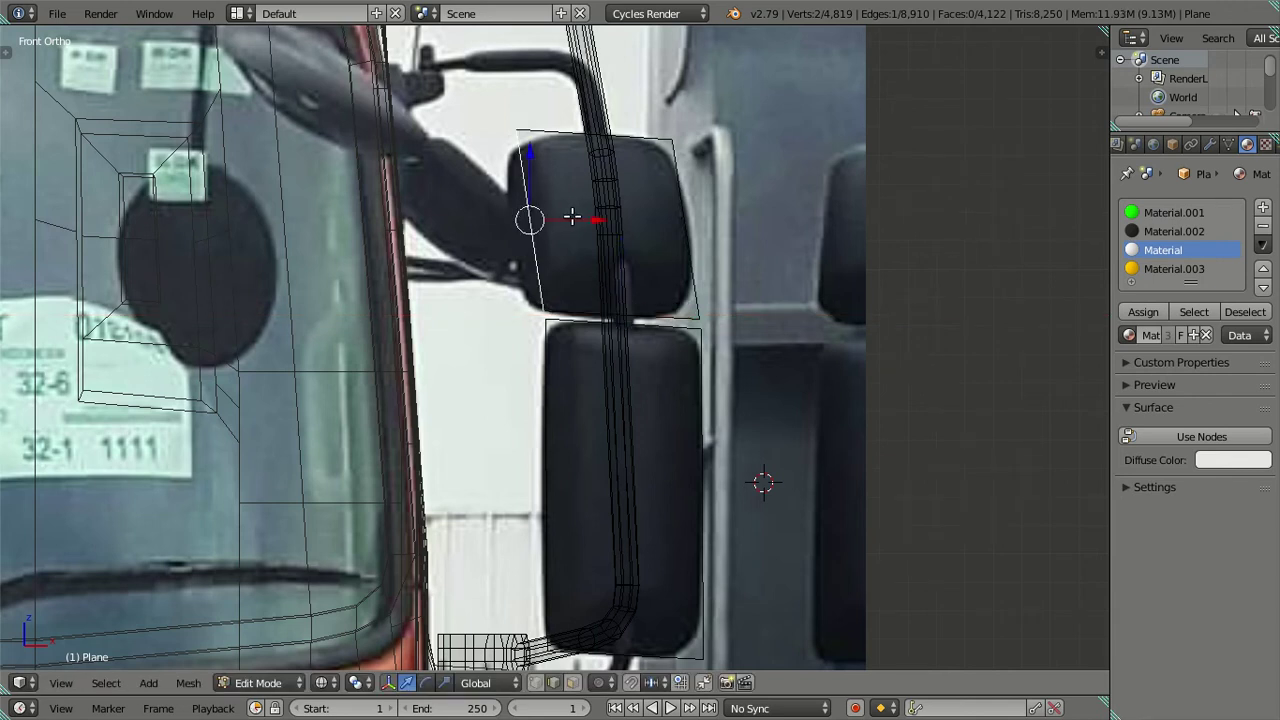
{"action": "key", "text": "g"}
{"action": "key", "text": "x"}
{"action": "left_click", "coordinate": [566, 218]}
{"action": "left_click", "coordinate": [690, 228]}
{"action": "key", "text": "g"}
{"action": "key", "text": "x"}
{"action": "left_click", "coordinate": [728, 228]}
{"action": "key", "text": "a"}
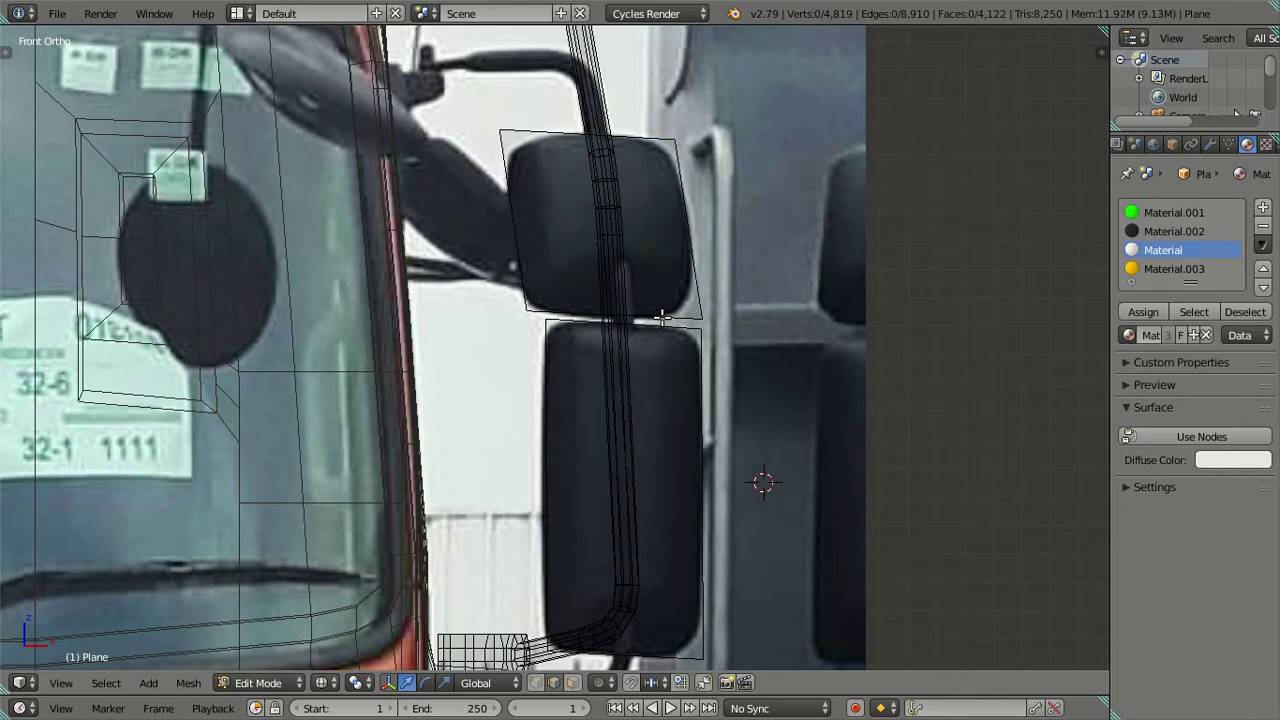
Check the upper quad's bottom edge and orbit to view both planes in 3D.
{"action": "scroll", "coordinate": [662, 317], "scroll_direction": "up", "scroll_amount": 1}
{"action": "left_click", "coordinate": [669, 300]}
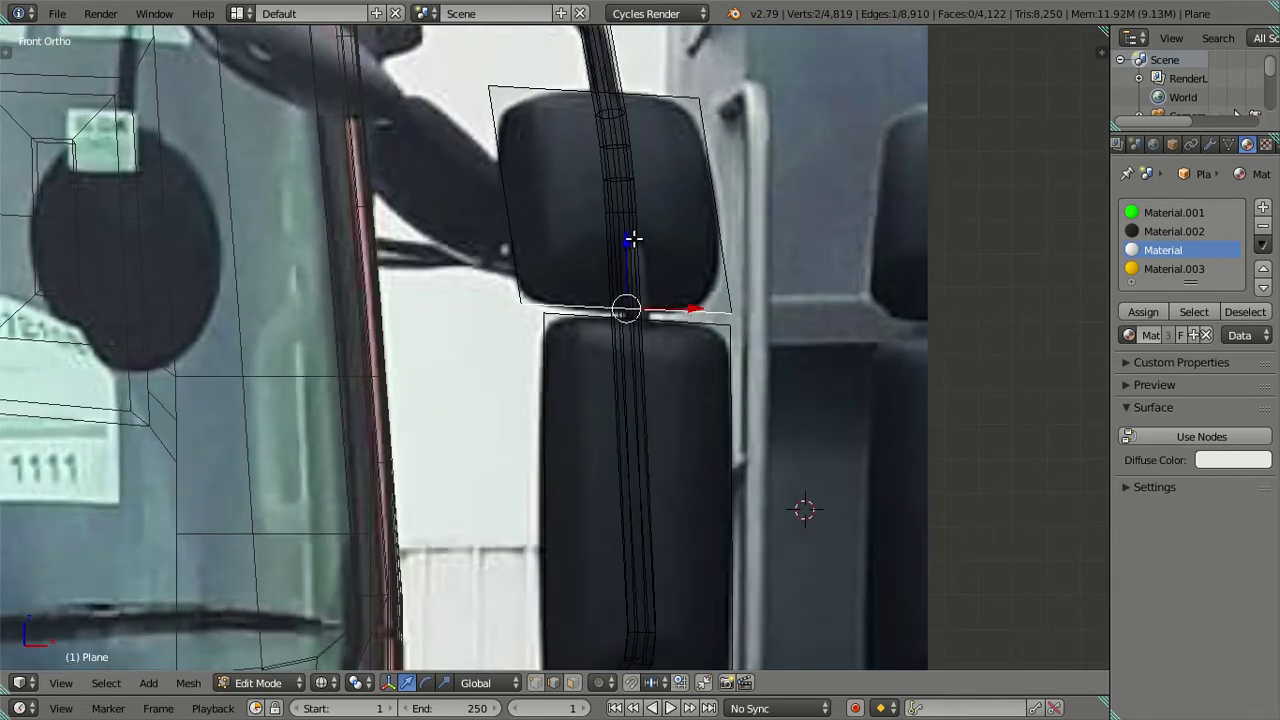
{"action": "key", "text": "a"}
{"action": "left_click", "coordinate": [668, 291]}
{"action": "key", "text": "a"}
{"action": "scroll", "coordinate": [694, 437], "scroll_direction": "down", "scroll_amount": 3}
{"action": "scroll", "coordinate": [674, 403], "scroll_direction": "up", "scroll_amount": 1}
{"action": "mouse_move", "coordinate": [674, 403]}
{"action": "middle_mouse_down"}
{"action": "mouse_move", "coordinate": [522, 417]}
{"action": "mouse_move", "coordinate": [426, 380]}
{"action": "mouse_move", "coordinate": [451, 431]}
{"action": "mouse_move", "coordinate": [494, 446]}
{"action": "mouse_move", "coordinate": [530, 435]}
{"action": "mouse_move", "coordinate": [534, 420]}
{"action": "middle_mouse_up"}
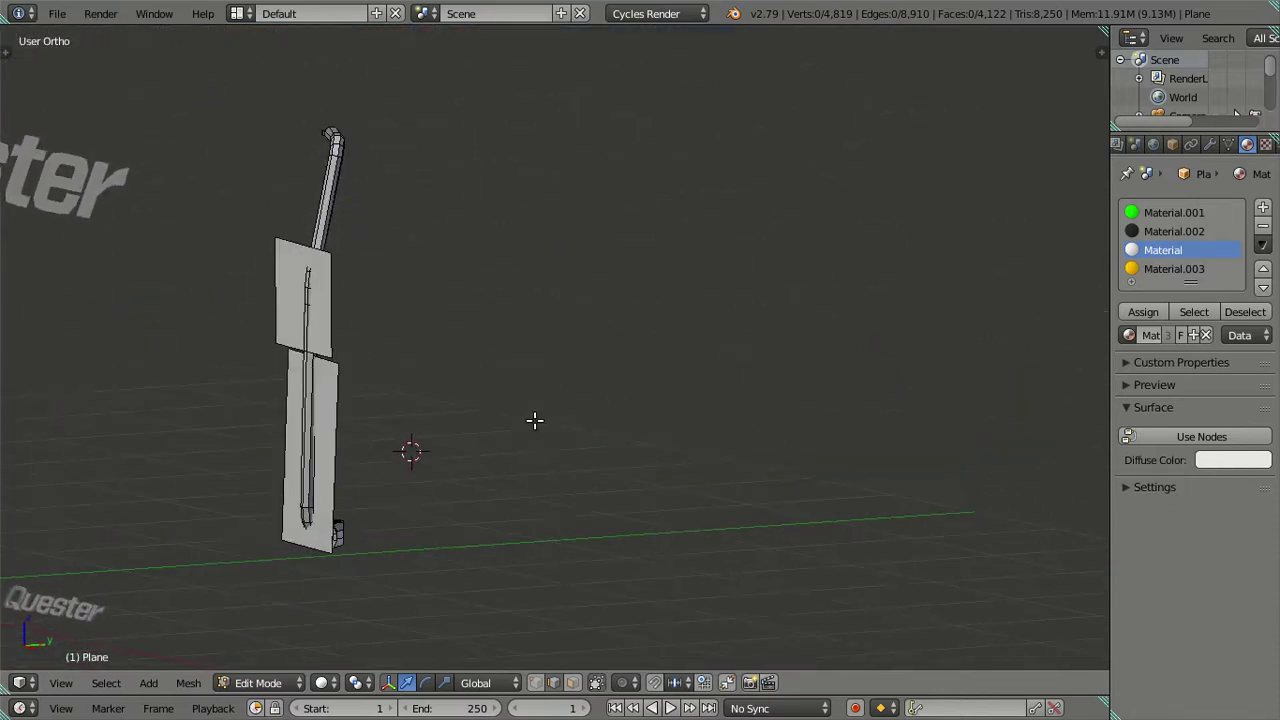
Select both mirror quads and shift them slightly to the right depth.
{"action": "right_click", "coordinate": [336, 441]}
{"action": "key", "text": "ctrl+l"}
{"action": "key", "text": "l"}
{"action": "key", "text": "g"}
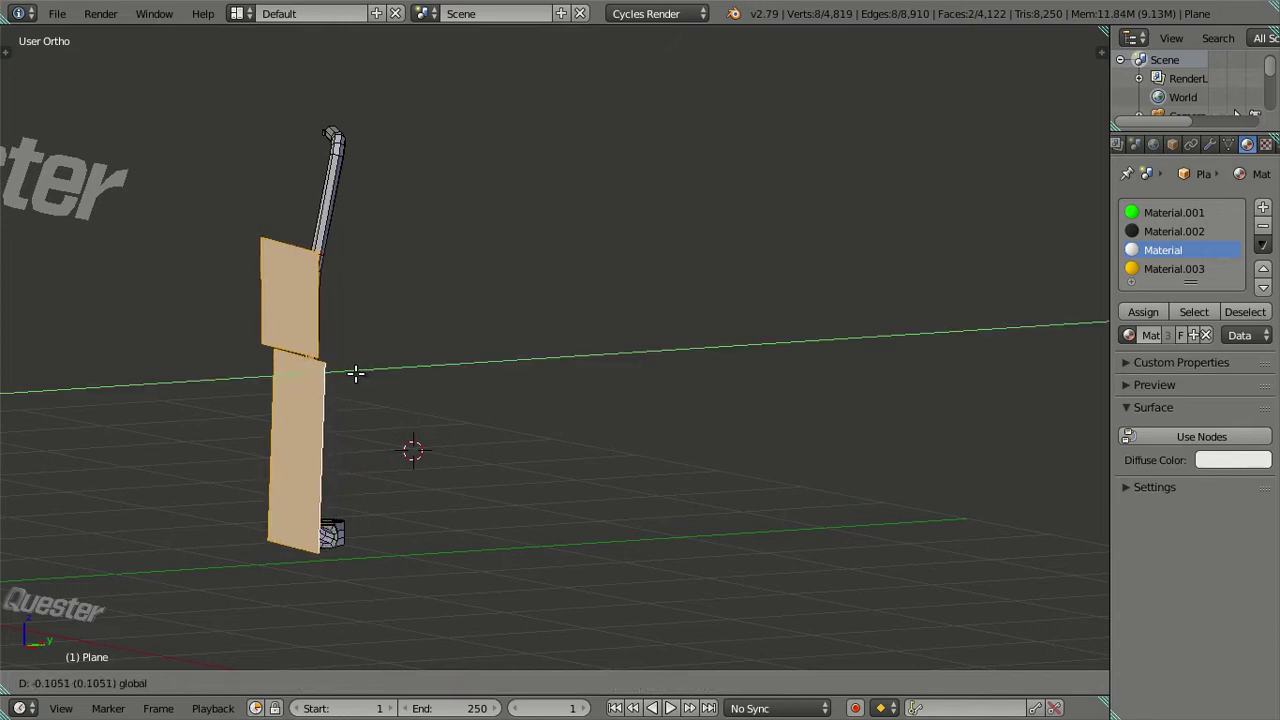
{"action": "left_click", "coordinate": [355, 372]}
In the side reference view, move the upper mirror face along the depth axis.
{"action": "key", "text": "KP_3"}
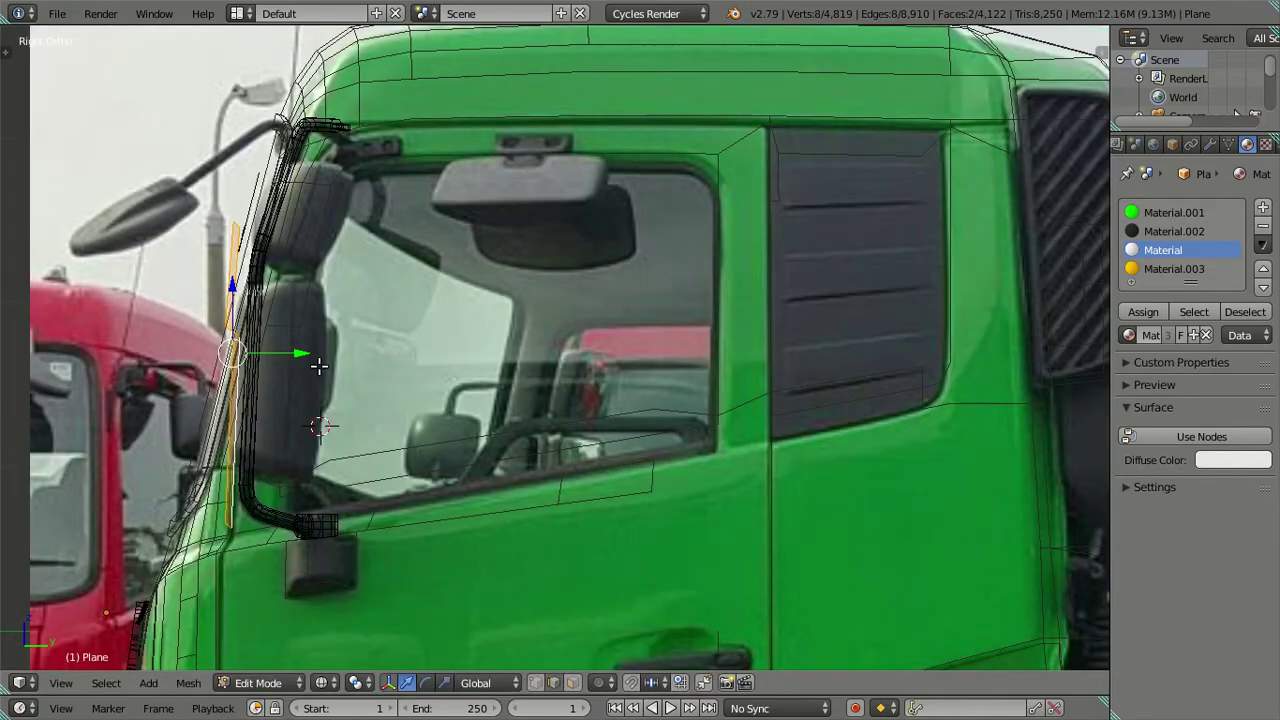
{"action": "scroll", "coordinate": [371, 377], "scroll_direction": "up", "scroll_amount": 2}
{"action": "middle_click_drag", "start_coordinate": [371, 377], "coordinate": [640, 378], "text": "shift"}
{"action": "scroll", "coordinate": [640, 378], "scroll_direction": "up", "scroll_amount": 1}
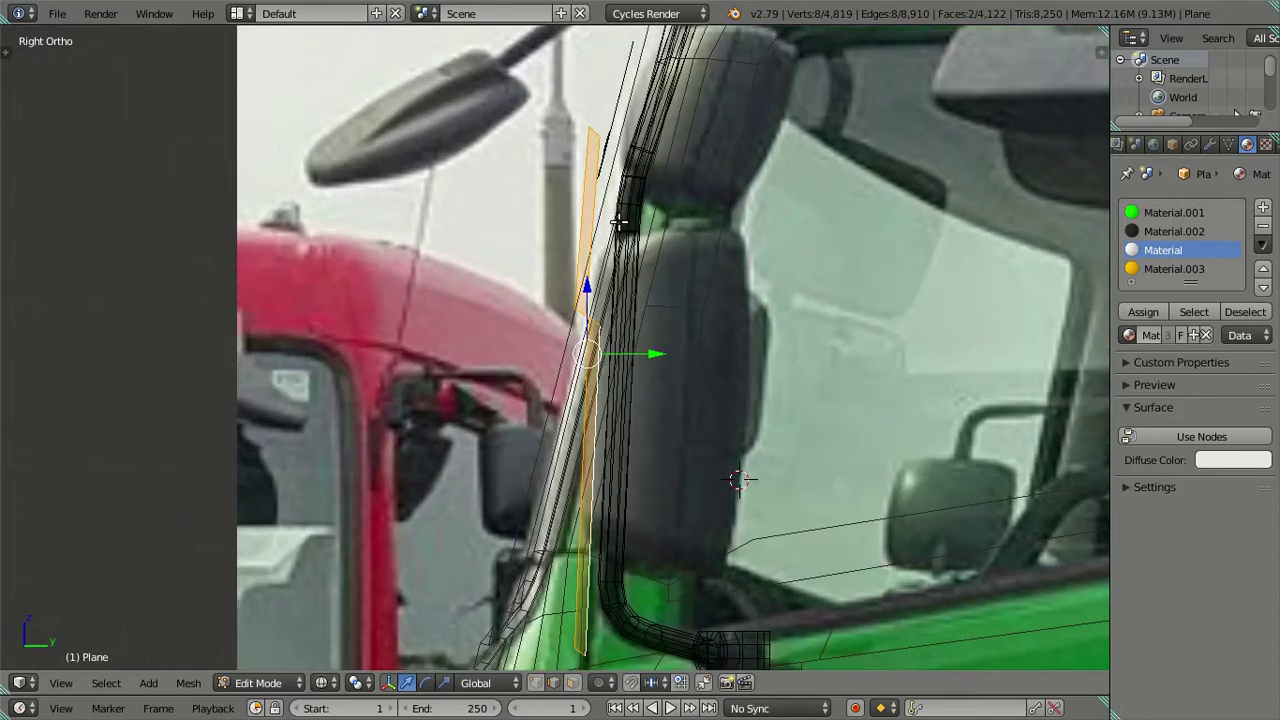
{"action": "right_click", "coordinate": [581, 161]}
{"action": "right_click", "coordinate": [638, 178], "text": "shift"}
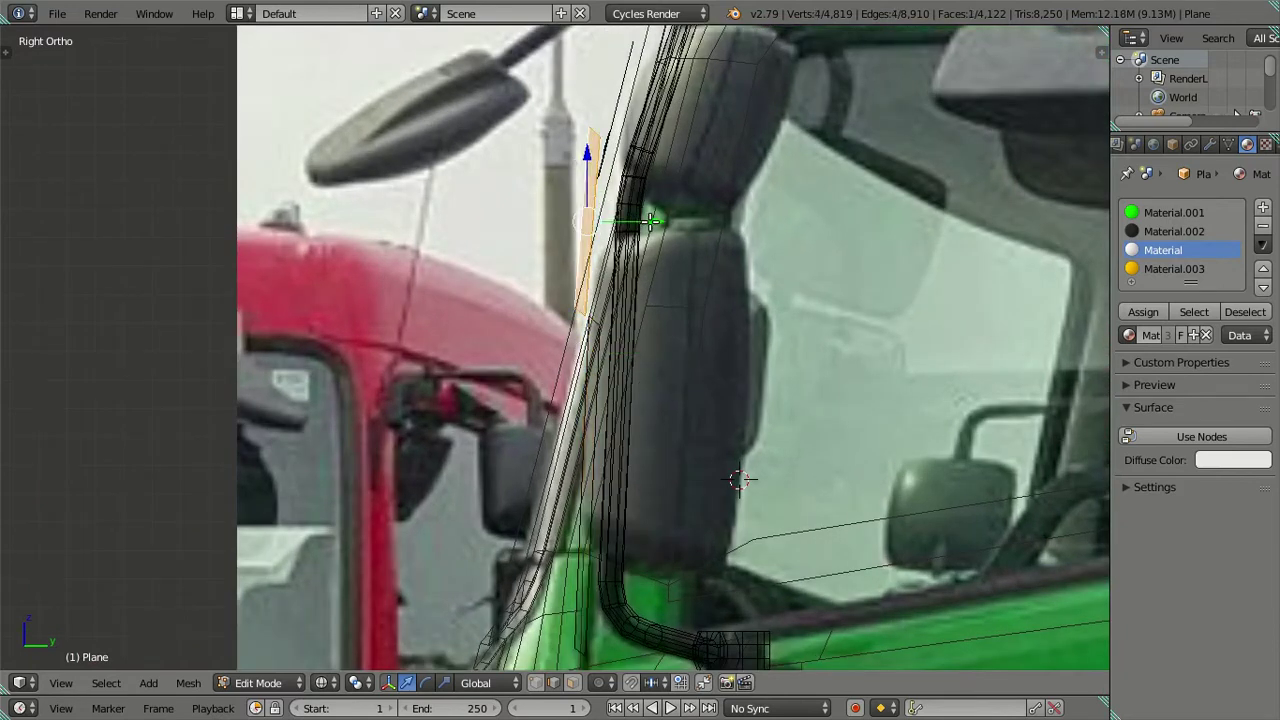
{"action": "left_click_drag", "start_coordinate": [650, 221], "coordinate": [658, 220]}
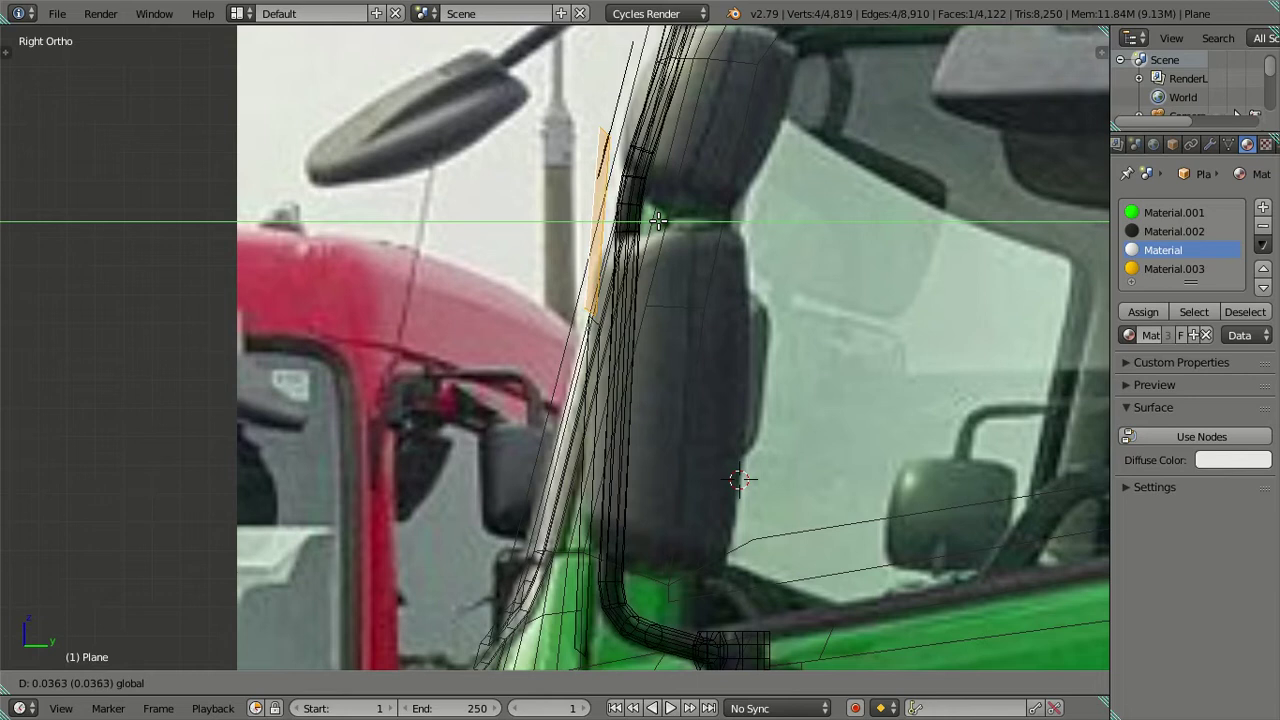
{"action": "left_click", "coordinate": [658, 220]}
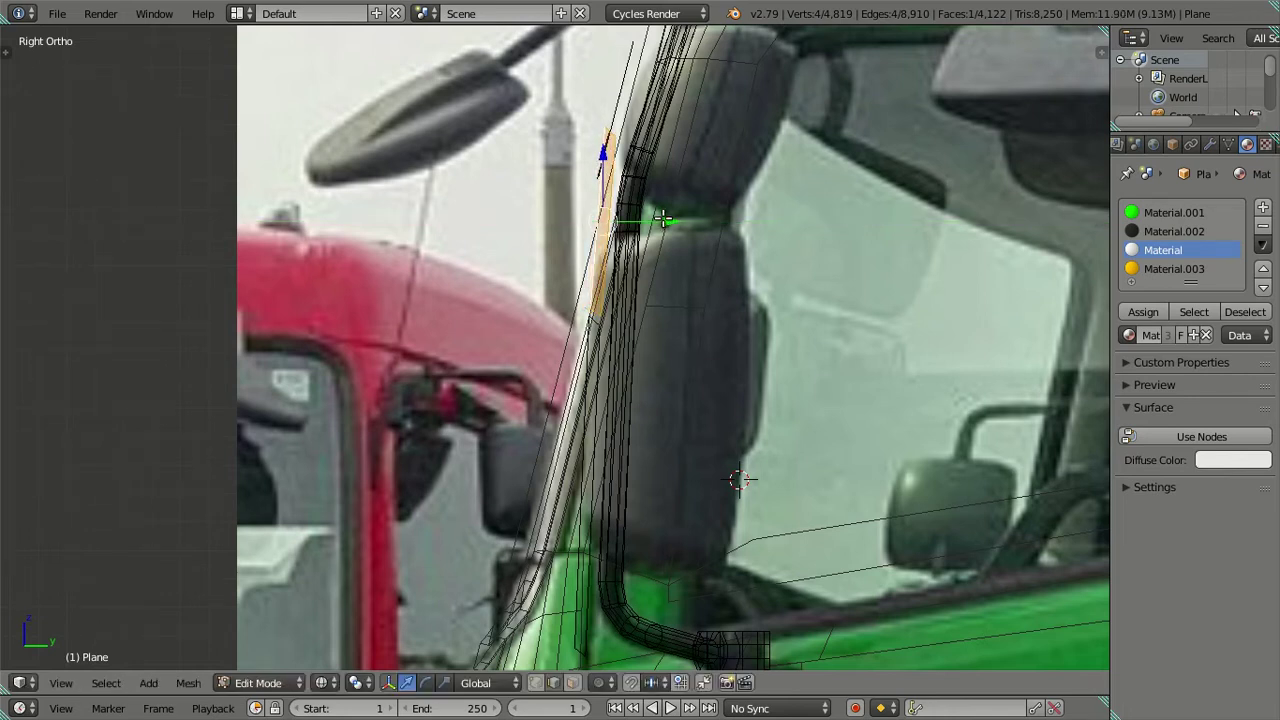
Tilt the mirror face about 11.73° to follow the housing's slanted side profile.
{"action": "scroll", "coordinate": [683, 295], "scroll_direction": "down", "scroll_amount": 2}
{"action": "key", "text": "r"}
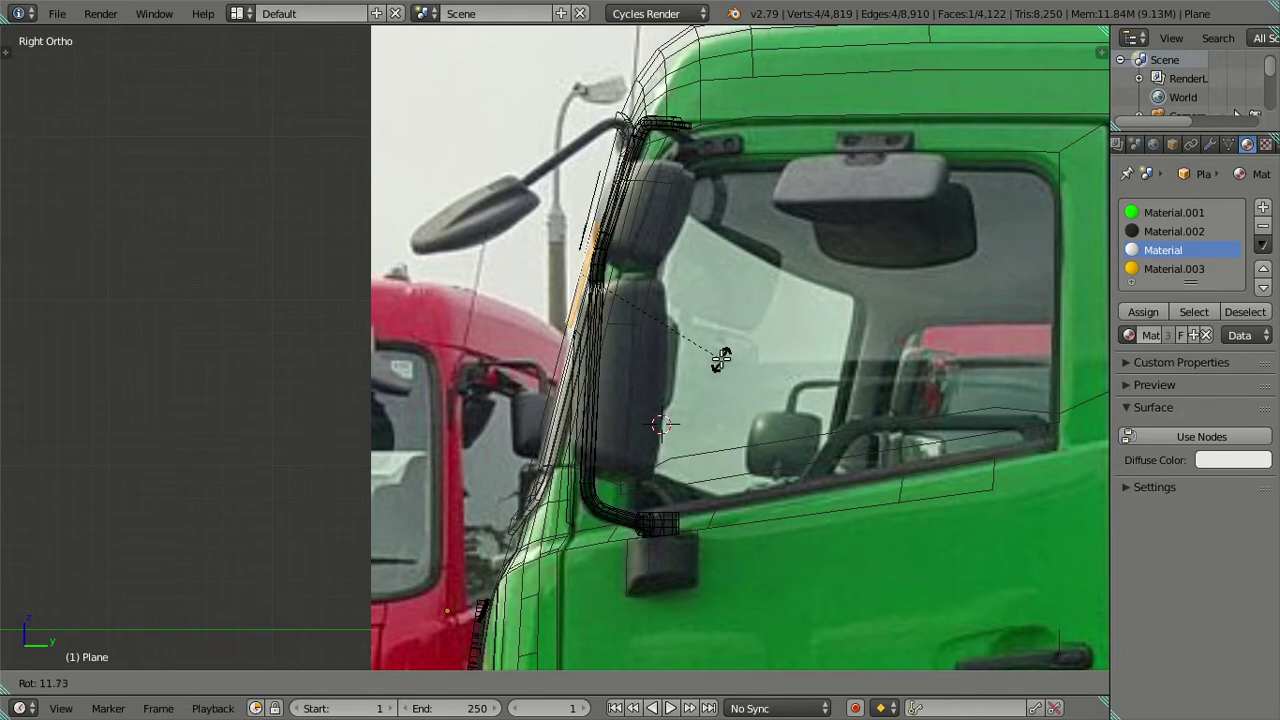
{"action": "left_click", "coordinate": [720, 358]}
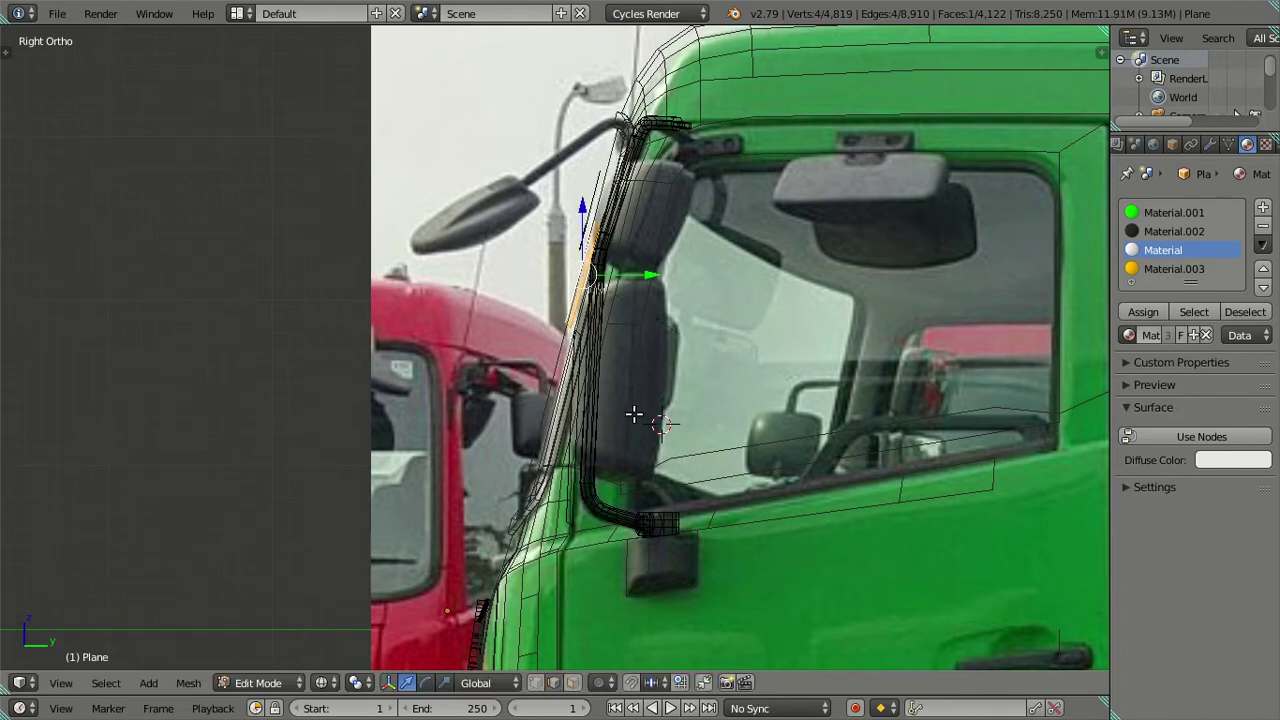
{"action": "scroll", "coordinate": [636, 414], "scroll_direction": "up", "scroll_amount": 2}
{"action": "middle_click_drag", "start_coordinate": [636, 414], "coordinate": [667, 437]}
Select the whole lower mirror face and check it against the side reference.
{"action": "right_click", "coordinate": [572, 500]}
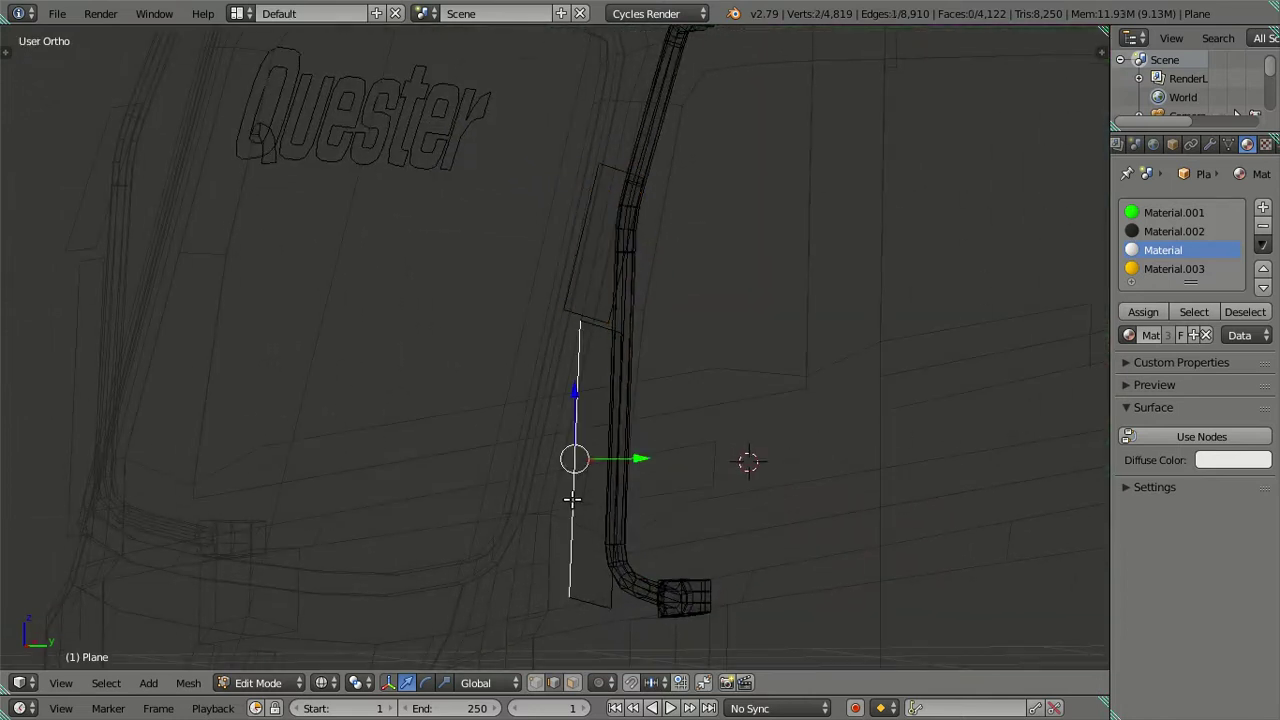
{"action": "key", "text": "ctrl+l"}
{"action": "key", "text": "KP_3"}
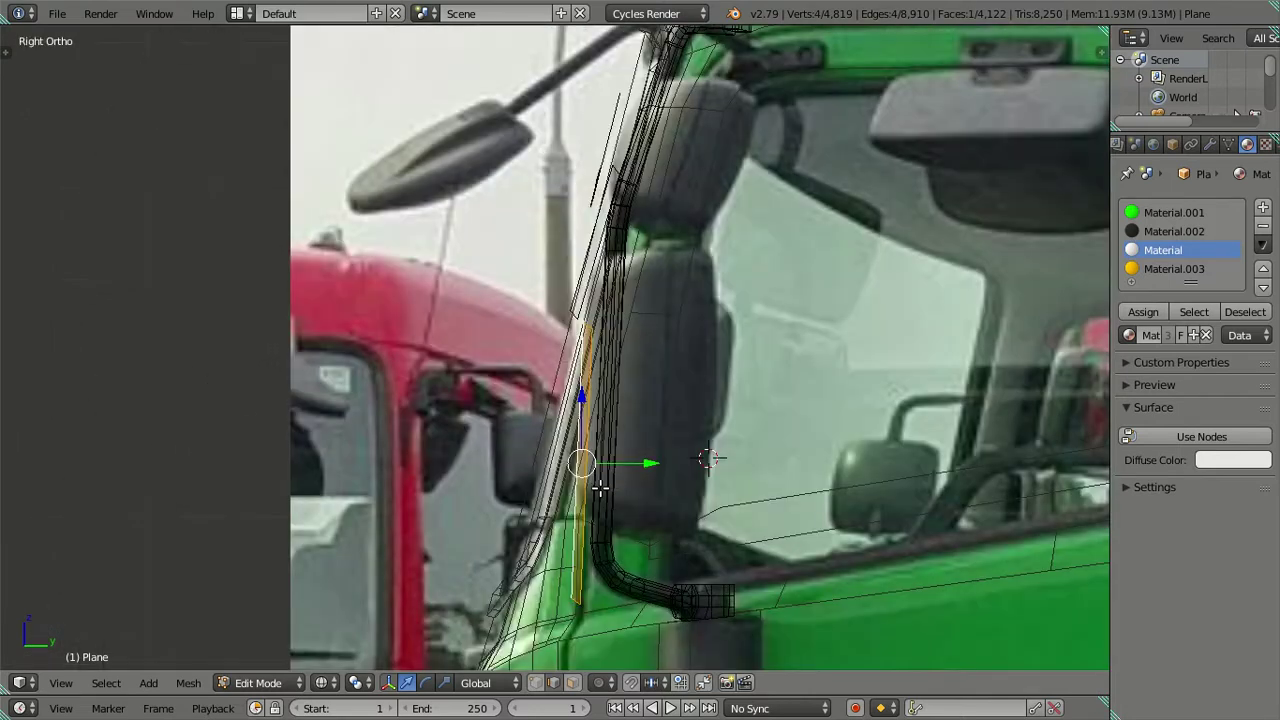
{"action": "scroll", "coordinate": [657, 460], "scroll_direction": "down", "scroll_amount": 3}
{"action": "mouse_move", "coordinate": [660, 455]}
{"action": "middle_mouse_down"}
{"action": "mouse_move", "coordinate": [709, 396]}
{"action": "mouse_move", "coordinate": [651, 374]}
{"action": "mouse_move", "coordinate": [677, 420]}
{"action": "mouse_move", "coordinate": [565, 425]}
{"action": "mouse_move", "coordinate": [700, 400]}
{"action": "mouse_move", "coordinate": [757, 364]}
{"action": "middle_mouse_up"}
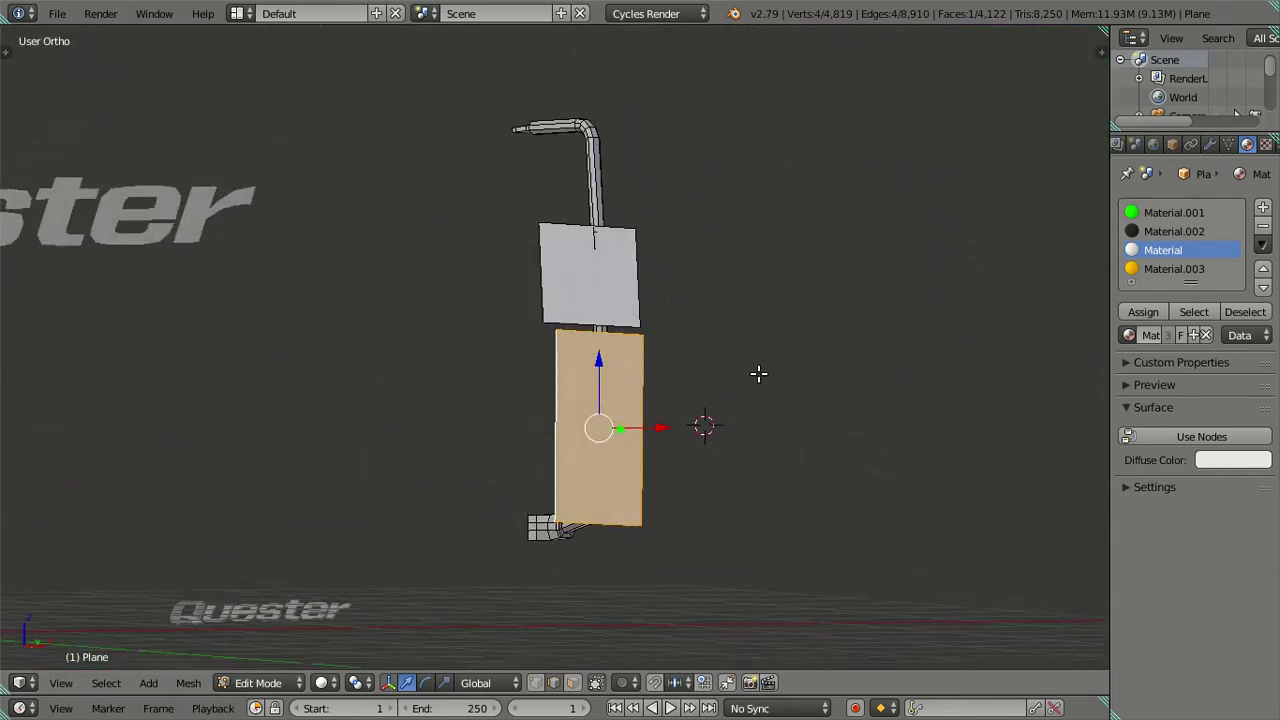
In front view with wireframe on, nudge the lower plane's left edge along X to the housing outline.
{"action": "key", "text": "KP_1"}
{"action": "right_click", "coordinate": [631, 282]}
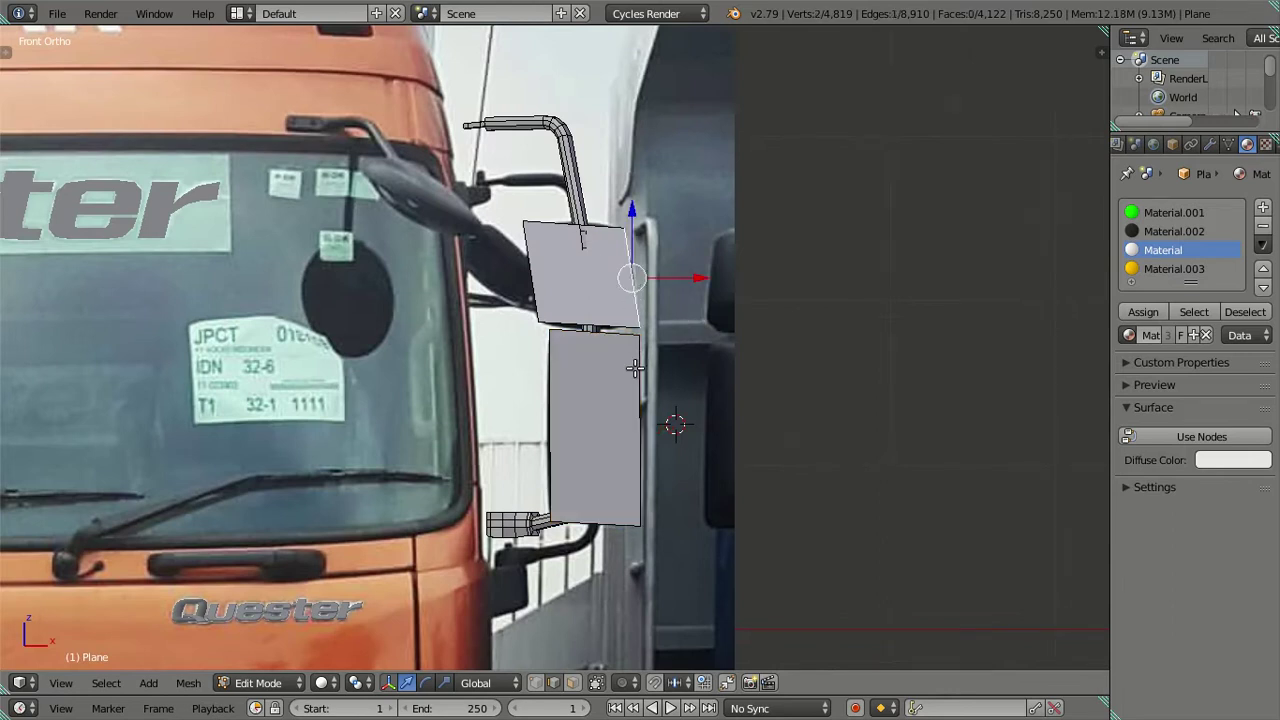
{"action": "scroll", "coordinate": [549, 445], "scroll_direction": "up", "scroll_amount": 2}
{"action": "key", "text": "z"}
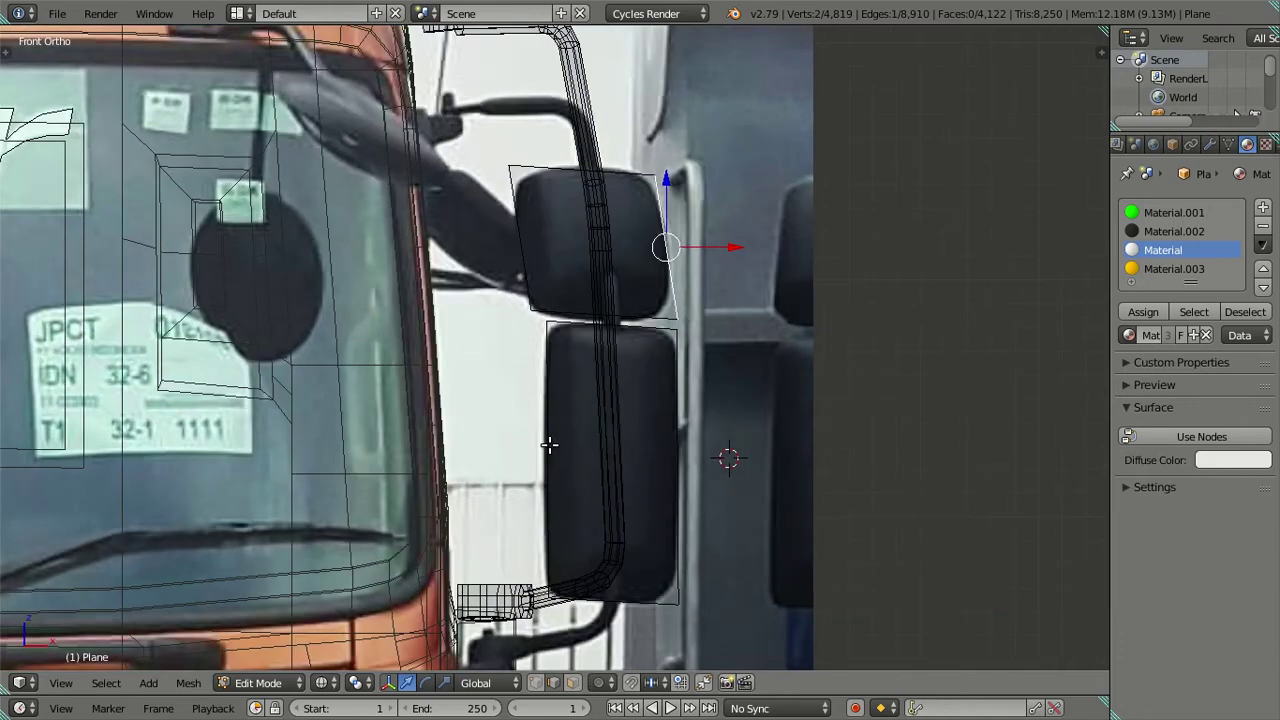
{"action": "right_click", "coordinate": [549, 445]}
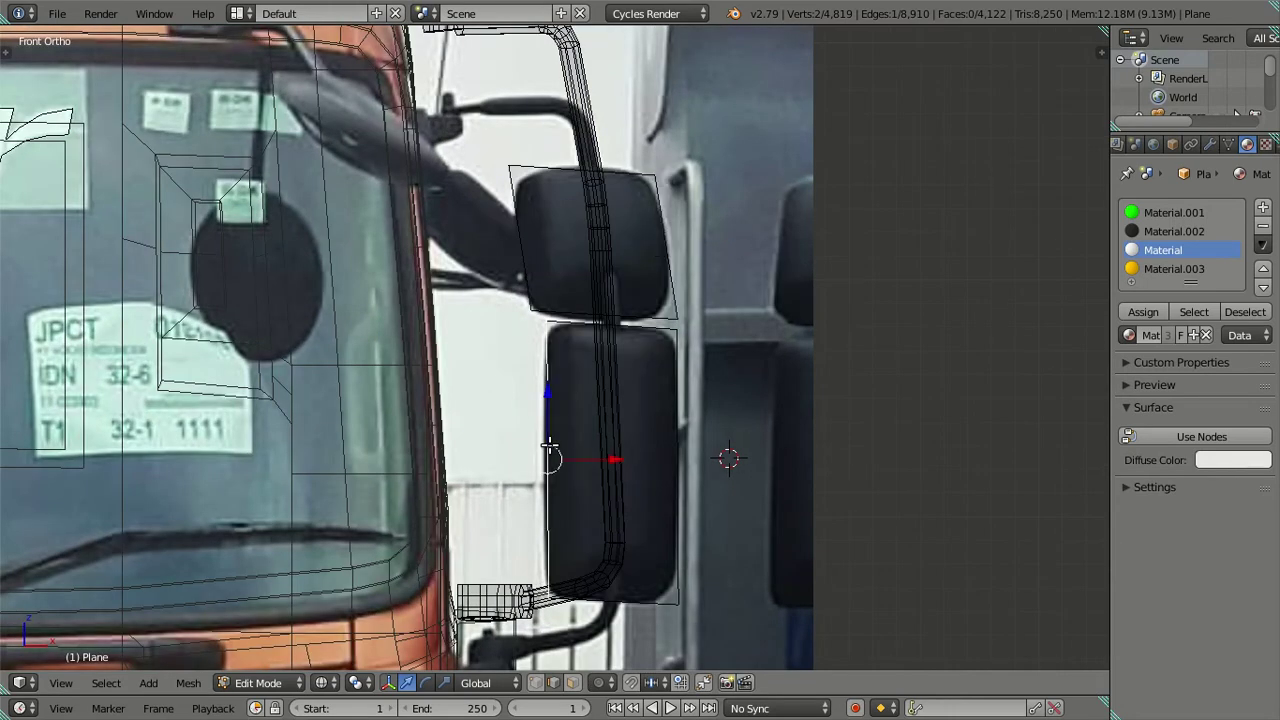
{"action": "left_click_drag", "start_coordinate": [616, 460], "coordinate": [613, 459]}
{"action": "left_click", "coordinate": [613, 459]}
{"action": "key", "text": "a"}
{"action": "scroll", "coordinate": [616, 458], "scroll_direction": "up", "scroll_amount": 1}
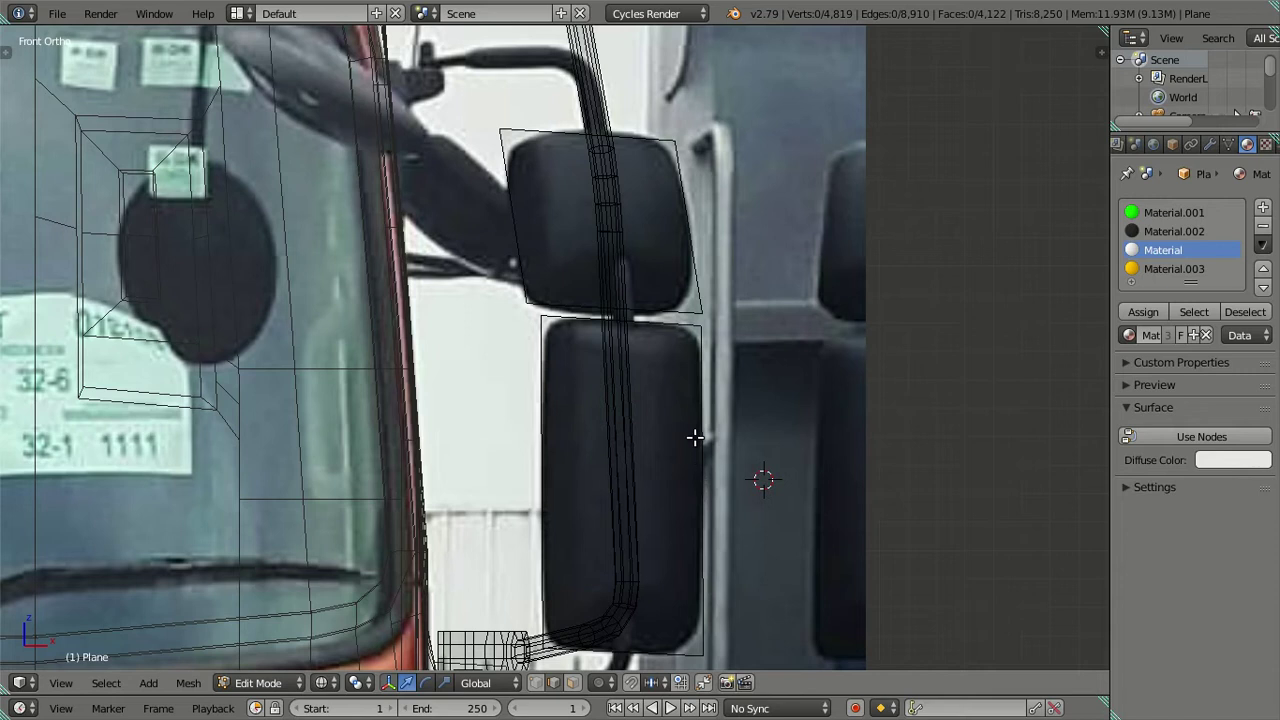
Add two evenly spaced horizontal edge loops across the lower mirror plane.
{"action": "key", "text": "ctrl+r"}
{"action": "scroll", "coordinate": [694, 437], "scroll_direction": "up", "scroll_amount": 1}
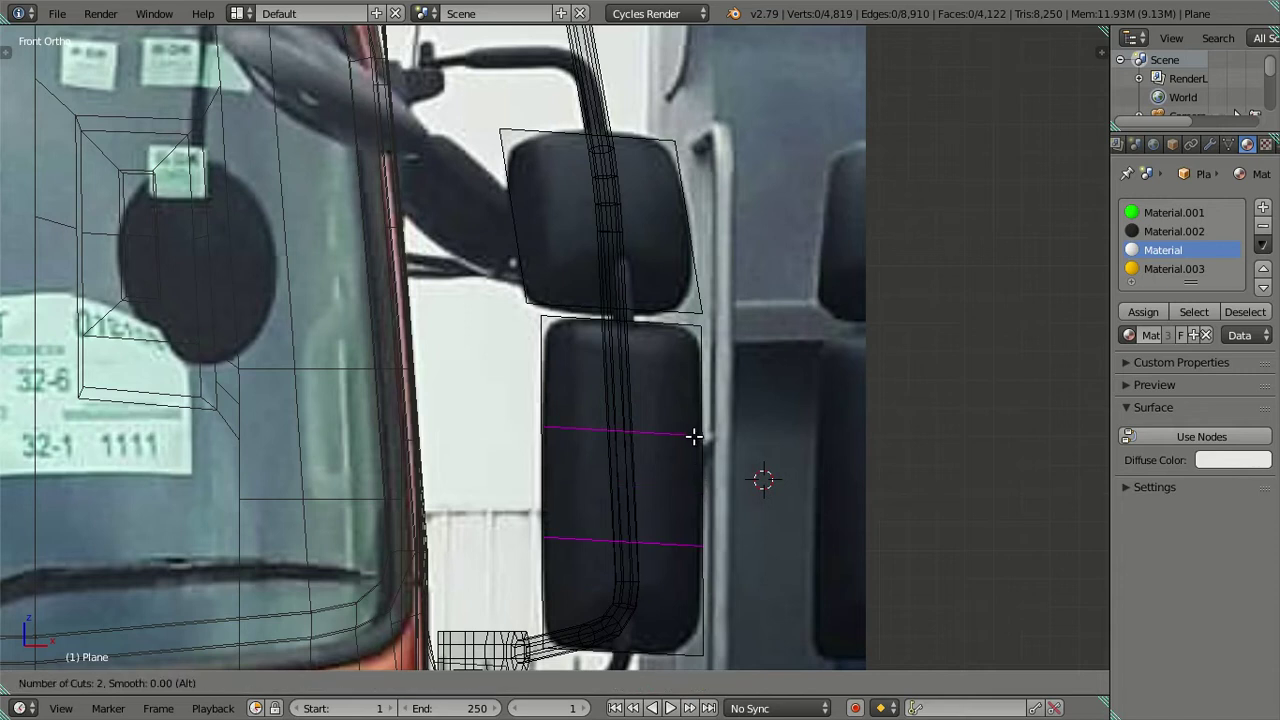
{"action": "left_click", "coordinate": [694, 437]}
{"action": "right_click", "coordinate": [694, 437]}
{"action": "key", "text": "a"}
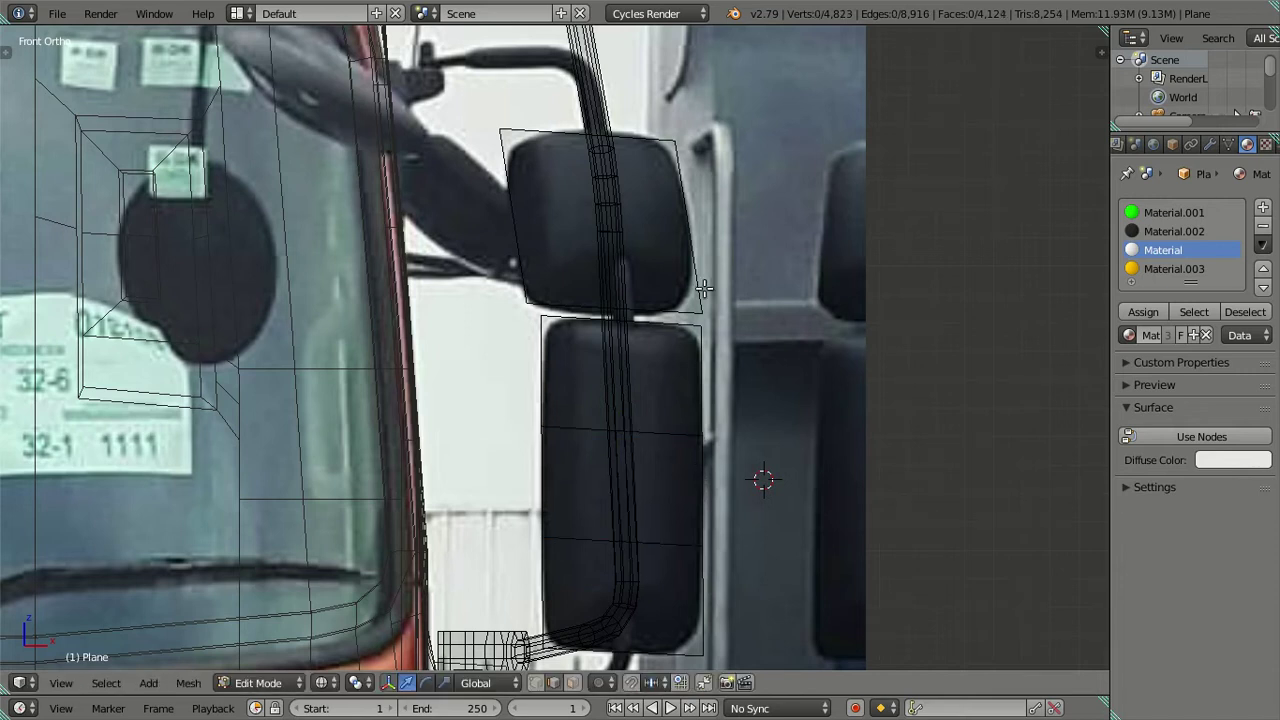
Add two evenly spaced horizontal edge loops across the upper mirror plane.
{"action": "key", "text": "ctrl+r"}
{"action": "scroll", "coordinate": [688, 227], "scroll_direction": "up", "scroll_amount": 1}
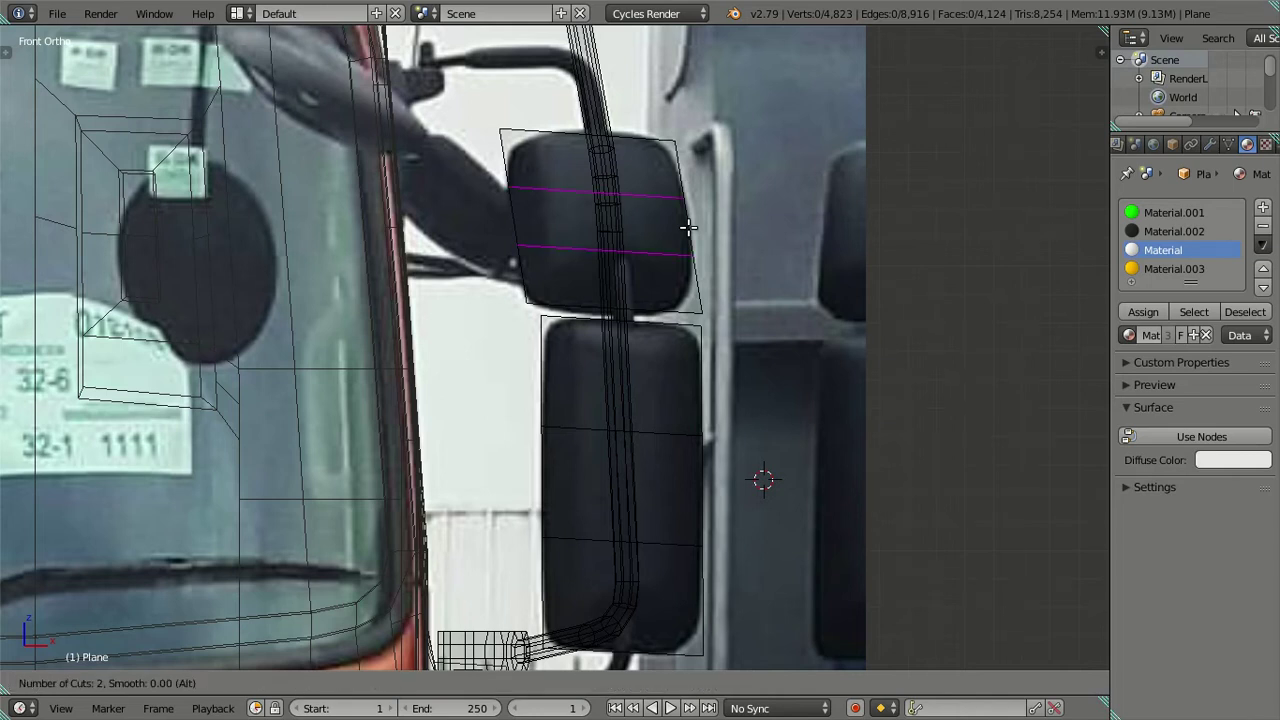
{"action": "left_click", "coordinate": [688, 227]}
{"action": "right_click", "coordinate": [688, 227]}
{"action": "key", "text": "a"}
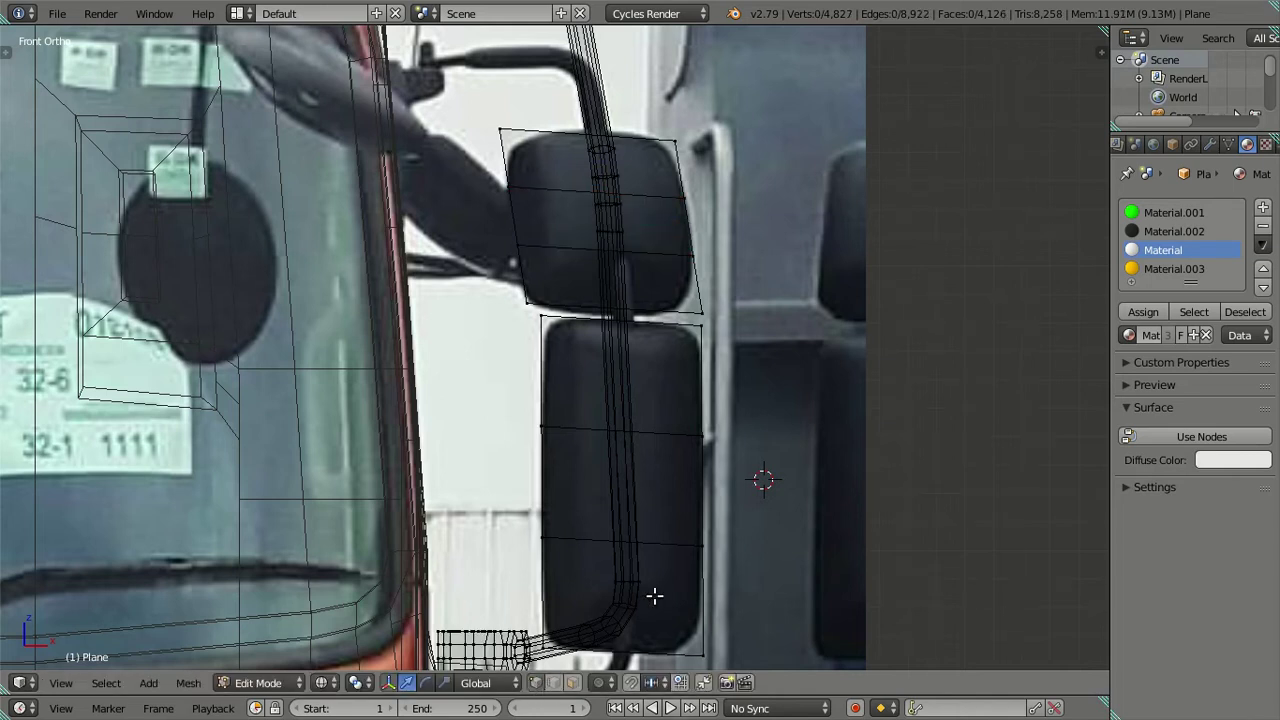
{"action": "middle_click_drag", "start_coordinate": [654, 594], "coordinate": [714, 463], "text": "shift"}
{"action": "right_click", "coordinate": [724, 512]}
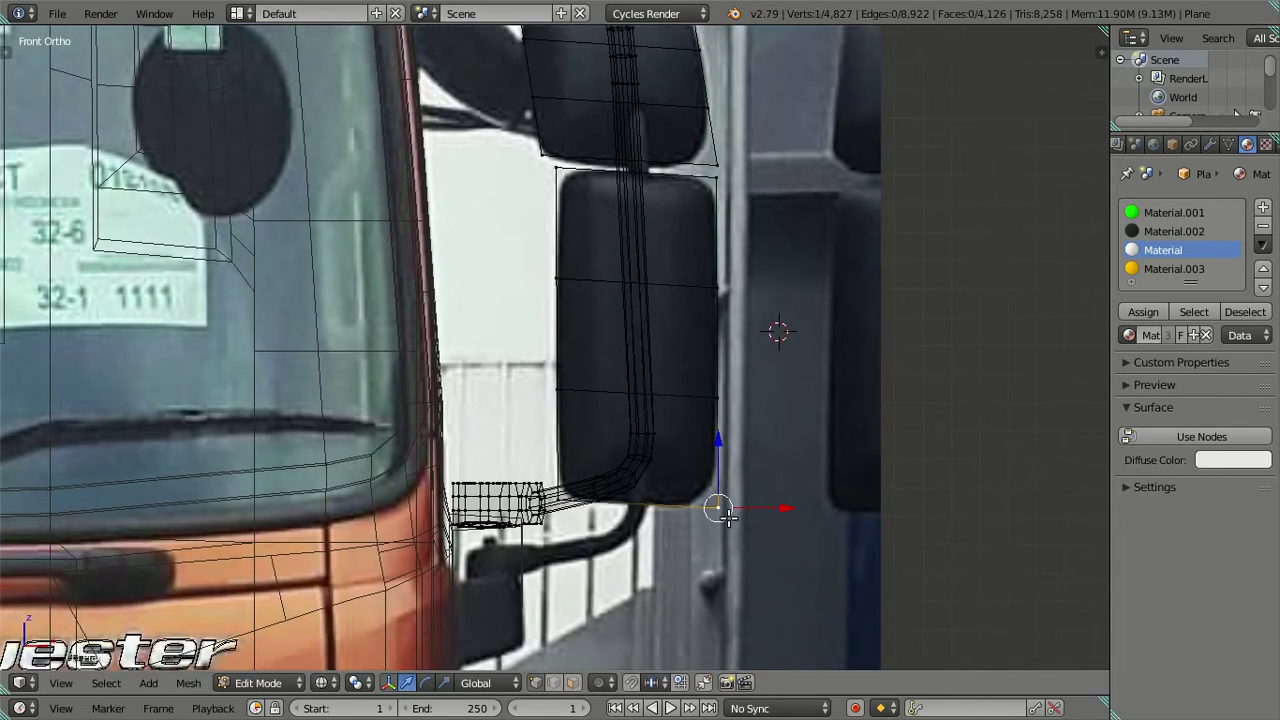
Slide the mirror corner and top vertices slightly along X to align with the photo.
{"action": "left_click_drag", "start_coordinate": [787, 508], "coordinate": [784, 507]}
{"action": "left_click", "coordinate": [785, 507]}
{"action": "right_click", "coordinate": [553, 175]}
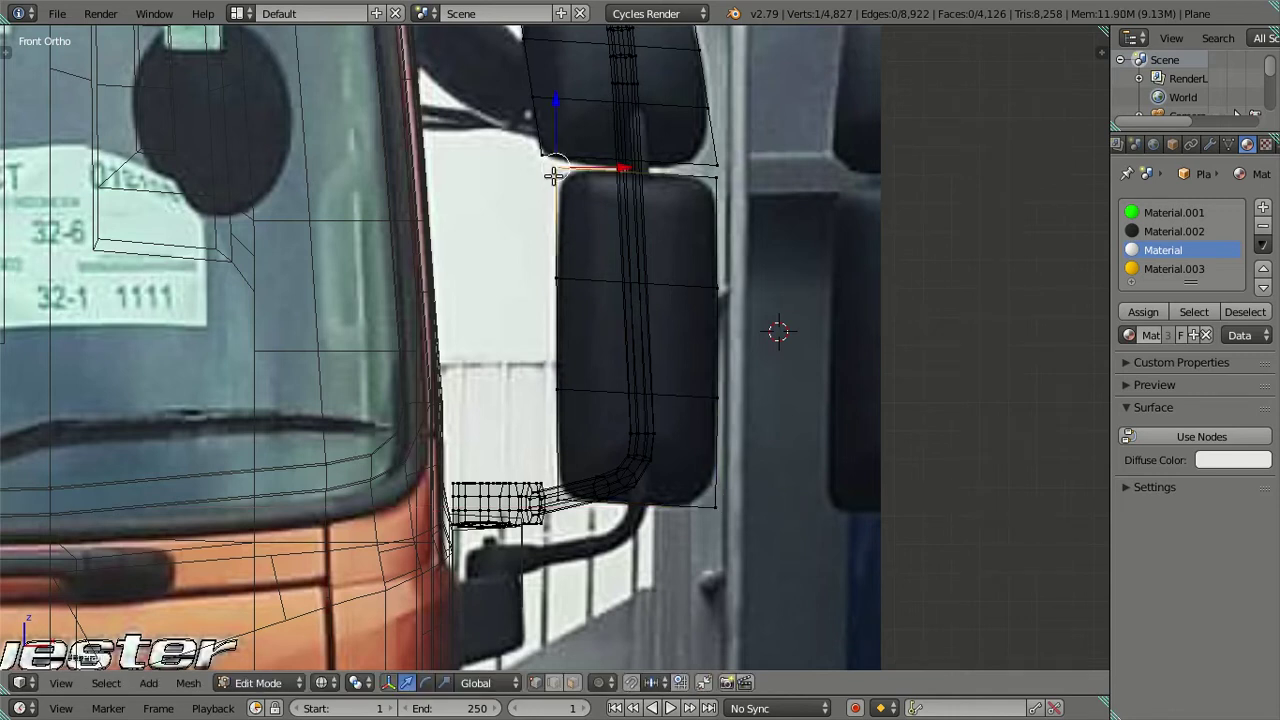
{"action": "left_click_drag", "start_coordinate": [605, 165], "coordinate": [610, 163]}
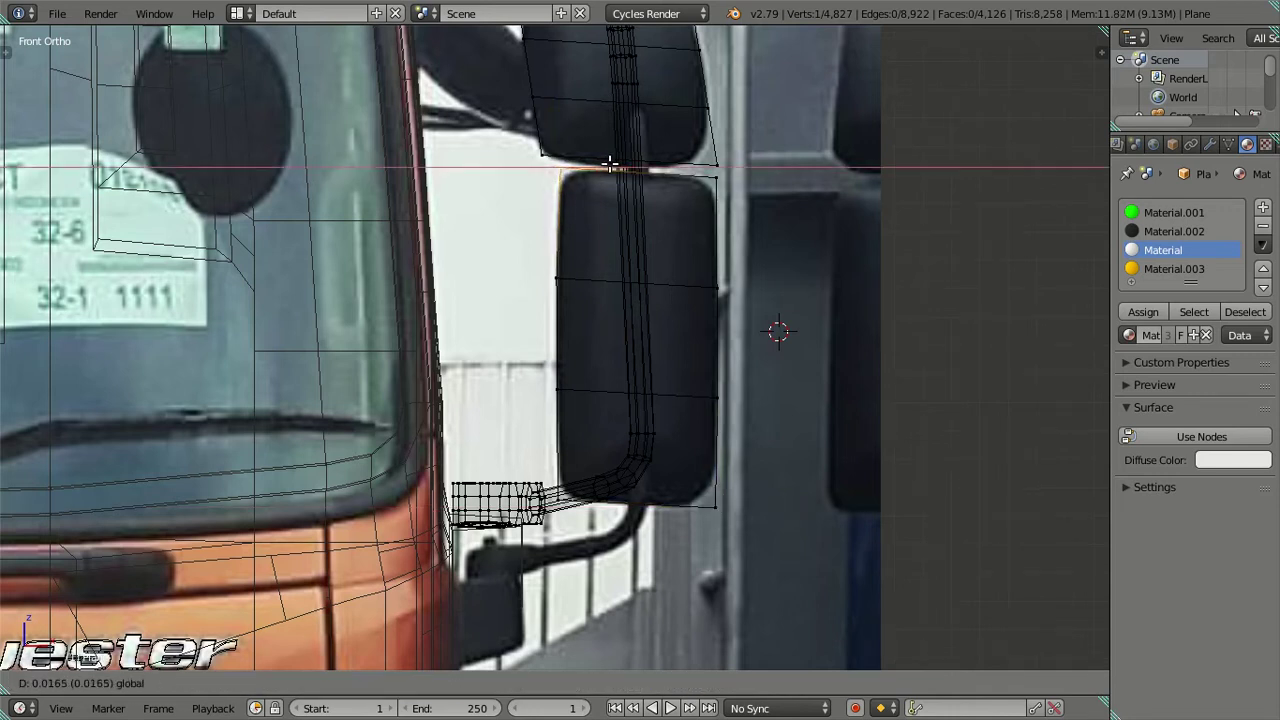
{"action": "left_click", "coordinate": [610, 163]}
{"action": "middle_click_drag", "start_coordinate": [610, 163], "coordinate": [628, 352], "text": "shift"}
{"action": "left_click_drag", "start_coordinate": [775, 343], "coordinate": [765, 343]}
{"action": "right_click", "coordinate": [722, 166]}
{"action": "left_click_drag", "start_coordinate": [756, 174], "coordinate": [752, 175]}
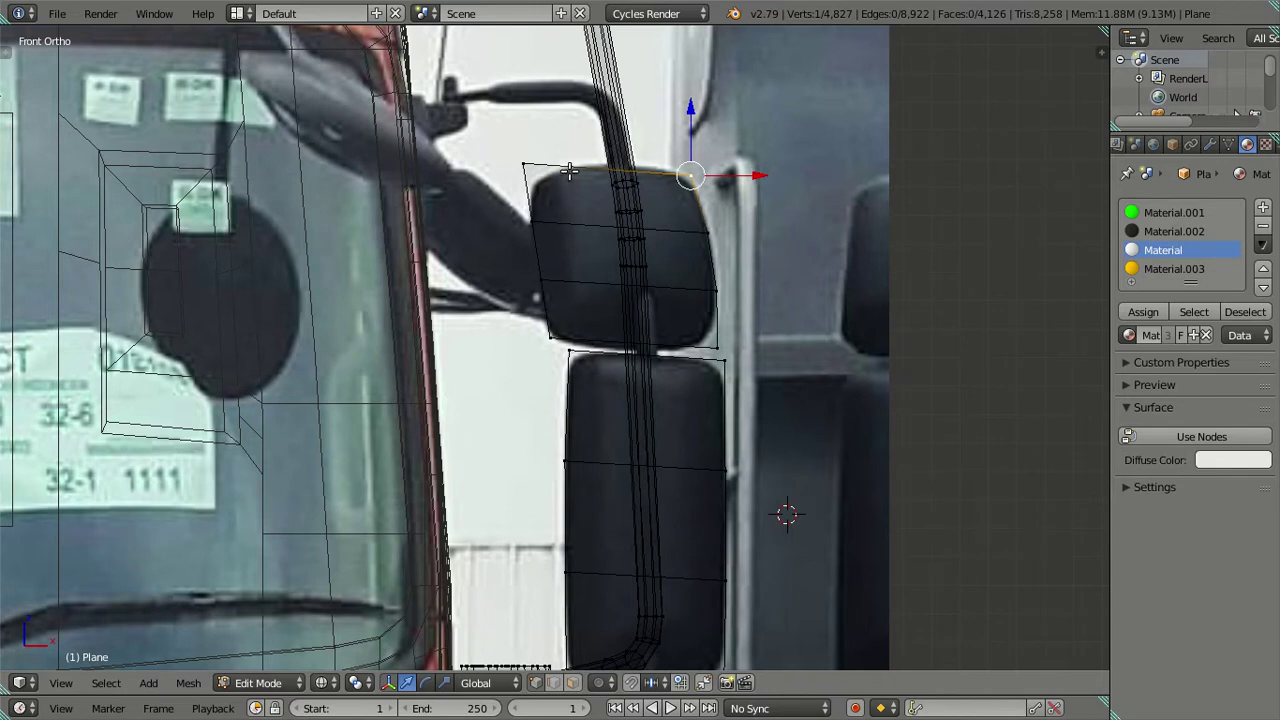
Cut two centred vertical edge loops across the upper mirror plane.
{"action": "key", "text": "ctrl+r"}
{"action": "scroll", "coordinate": [570, 172], "scroll_direction": "up", "scroll_amount": 1}
{"action": "left_click", "coordinate": [568, 172]}
{"action": "right_click", "coordinate": [567, 173]}
Pull the upper mirror's top-left corner and top vertex inward, and lower its bottom edge slightly.
{"action": "right_click", "coordinate": [528, 168]}
{"action": "key", "text": "g"}
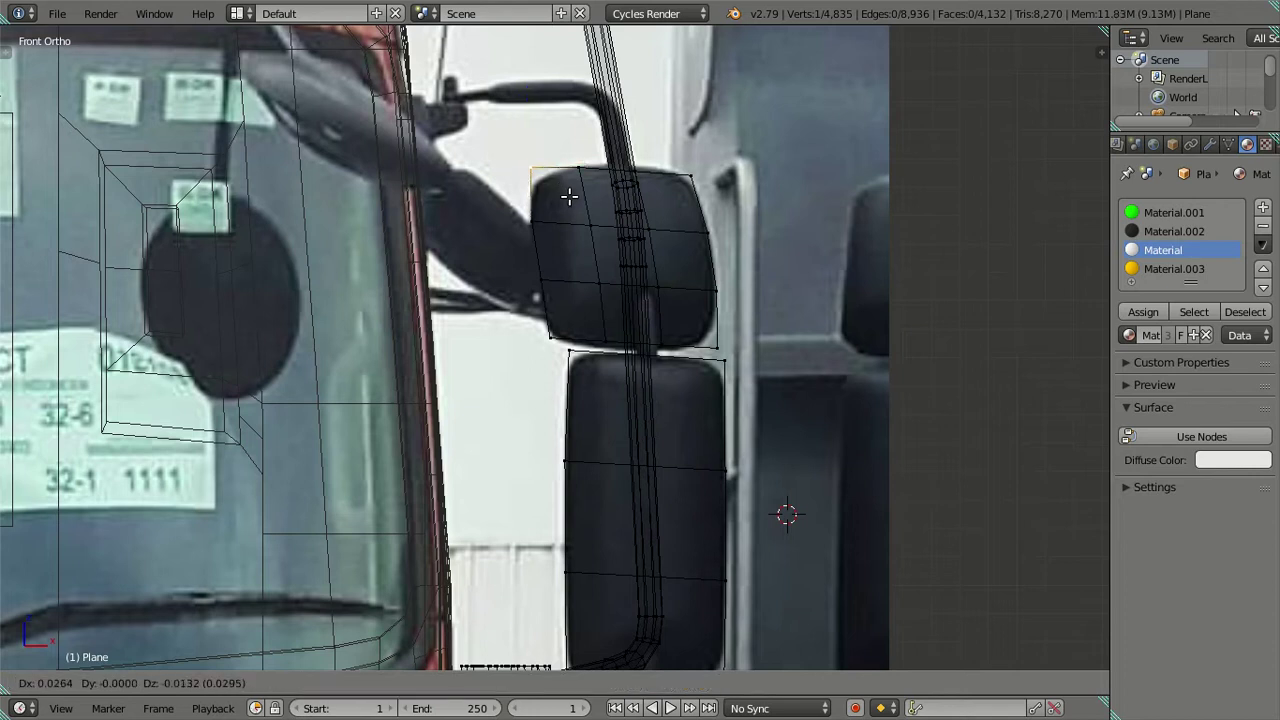
{"action": "right_click", "coordinate": [570, 205]}
{"action": "right_click", "coordinate": [655, 172]}
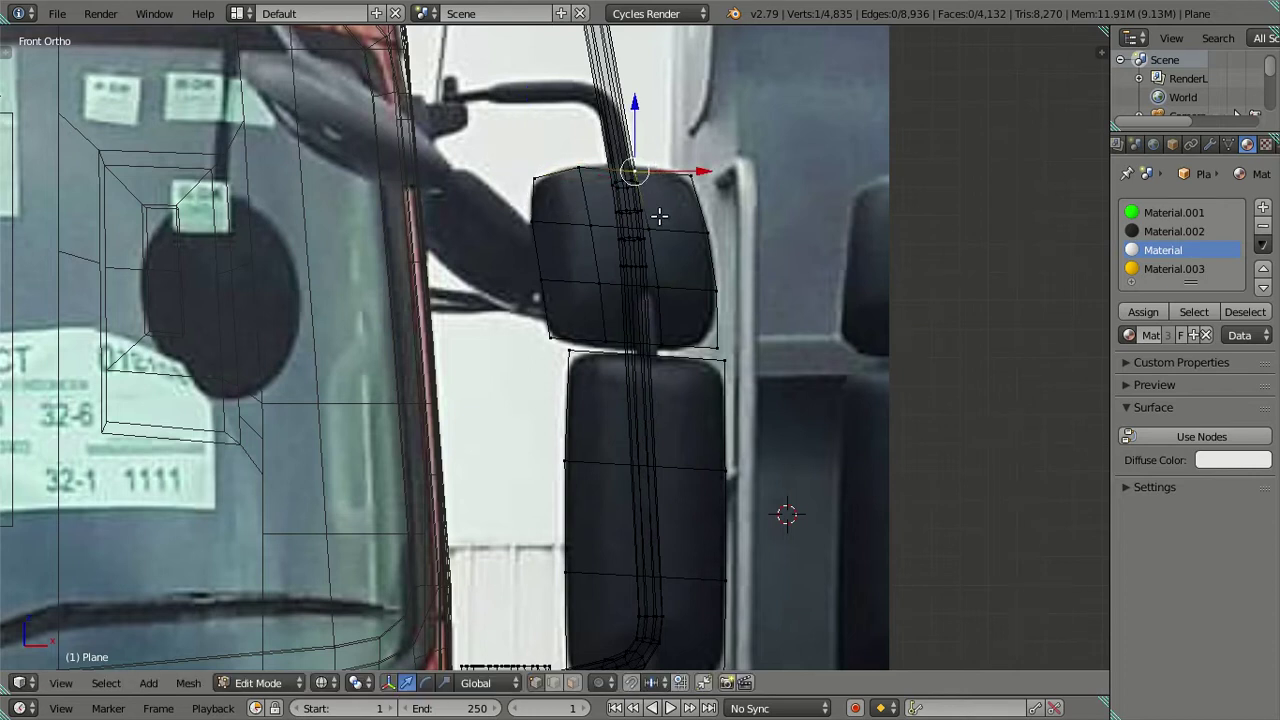
{"action": "key", "text": "g"}
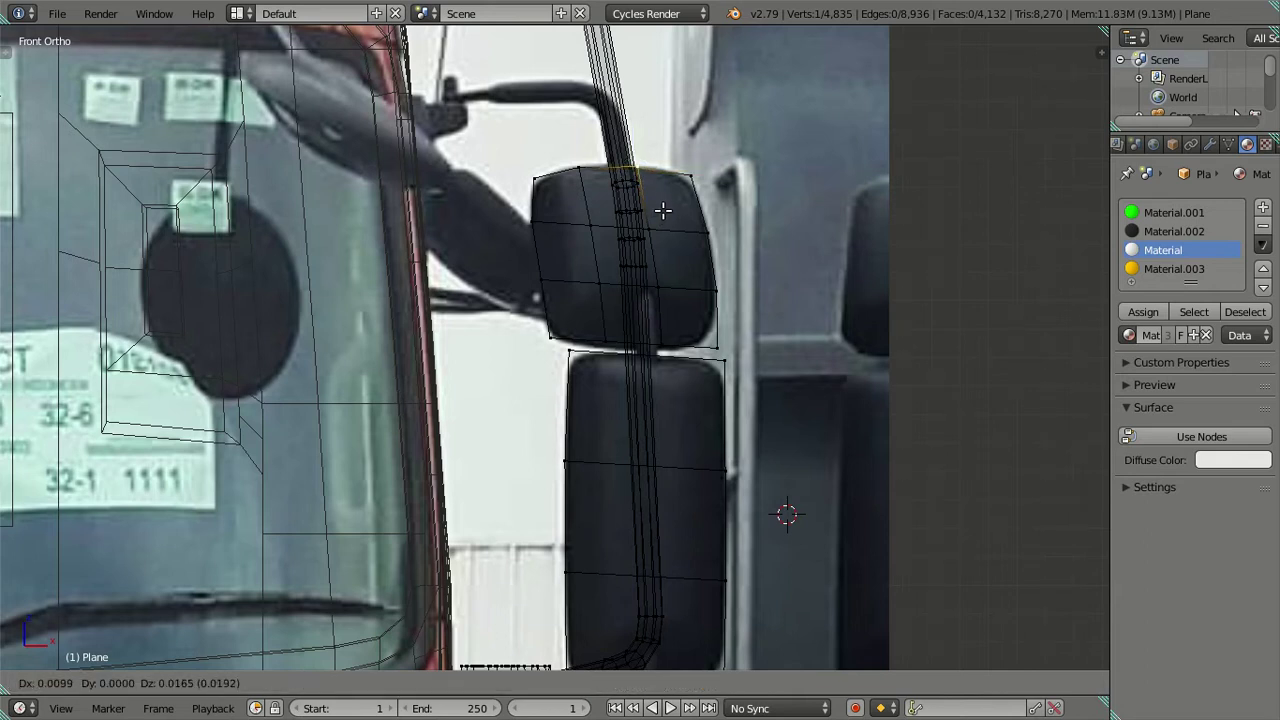
{"action": "left_click", "coordinate": [663, 210]}
{"action": "right_click", "coordinate": [666, 340]}
{"action": "right_click", "coordinate": [608, 330], "text": "shift"}
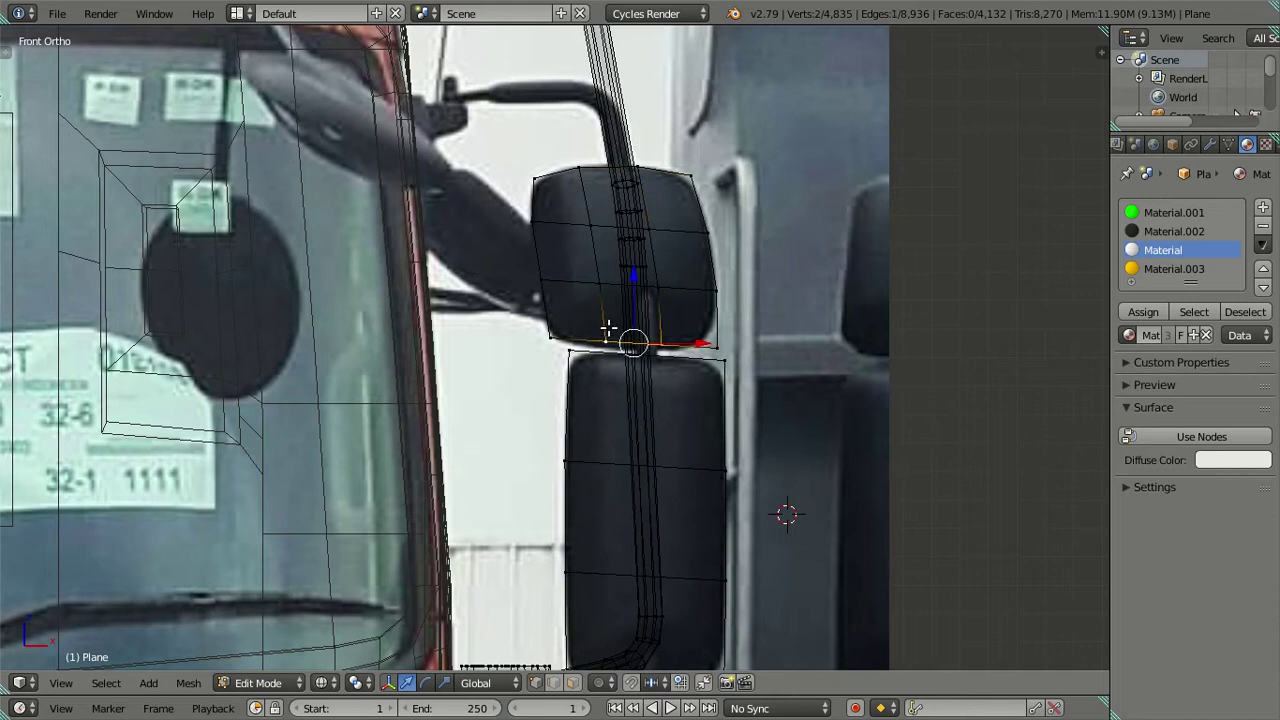
{"action": "key", "text": "g"}
{"action": "left_click", "coordinate": [650, 288]}
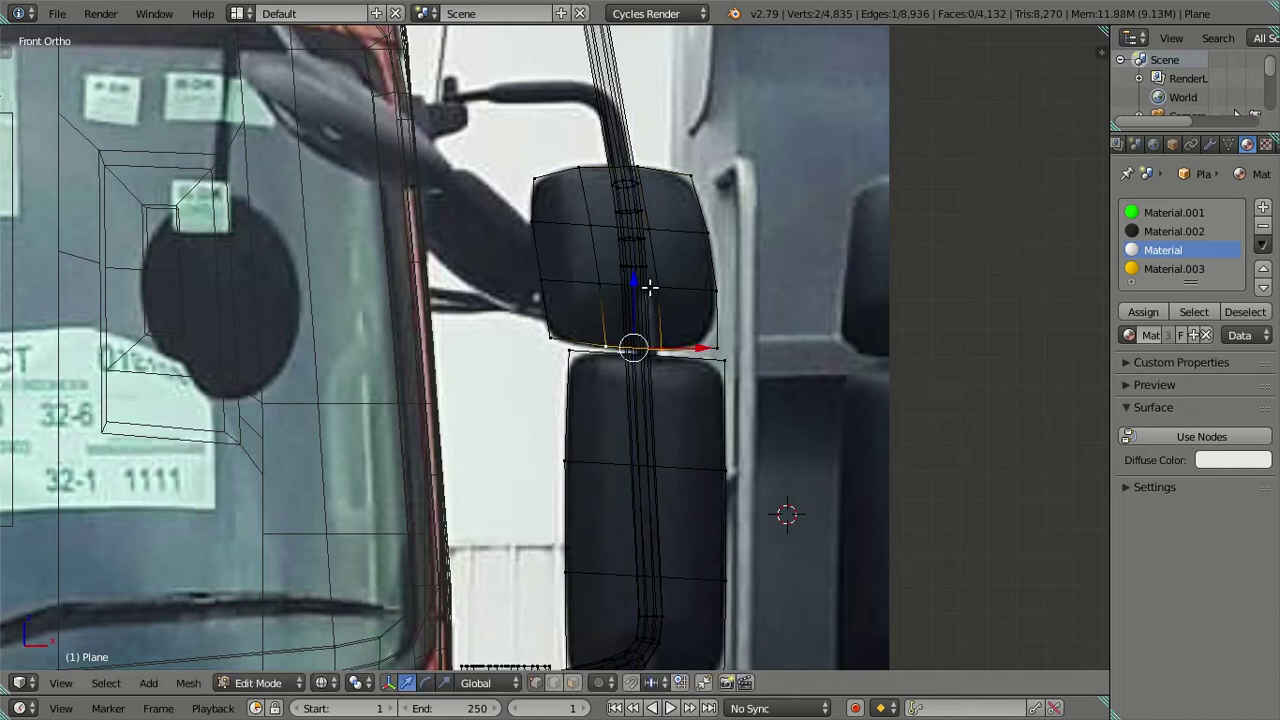
Move the upper mirror's bottom-right vertex up-left and its lower-left vertex vertically along Z.
{"action": "right_click", "coordinate": [715, 341]}
{"action": "key", "text": "g"}
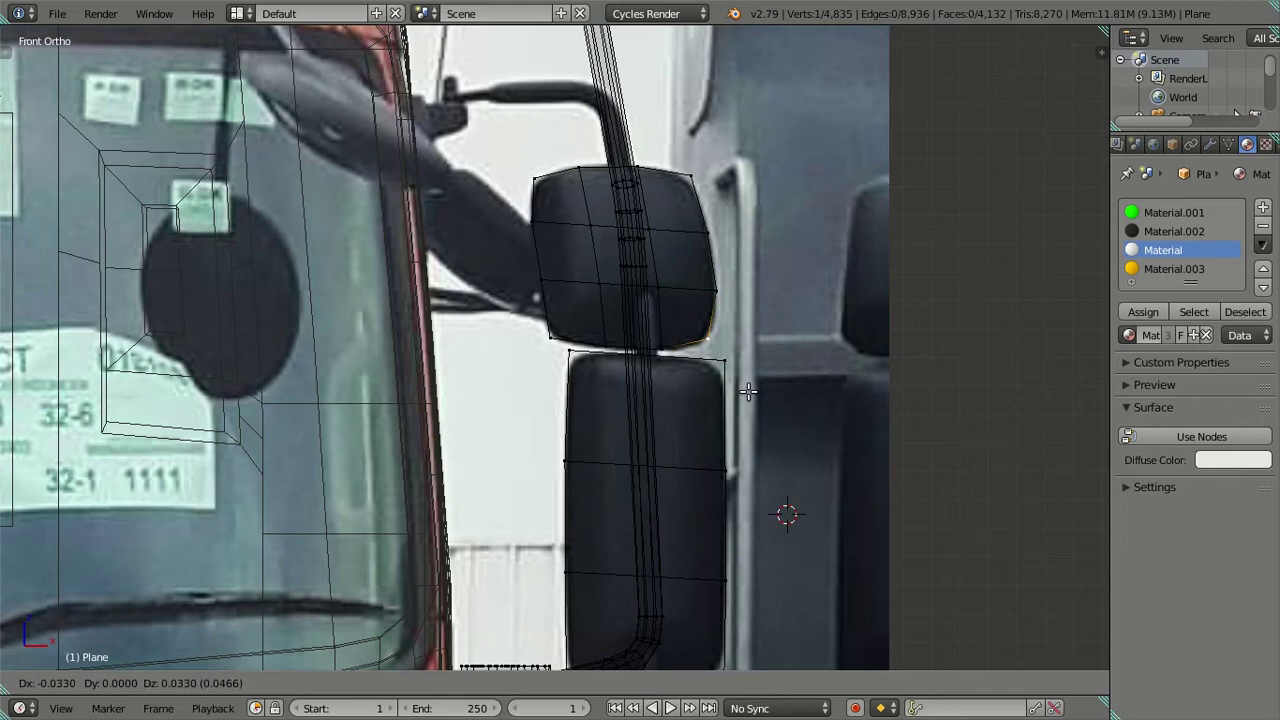
{"action": "left_click", "coordinate": [748, 391]}
{"action": "right_click", "coordinate": [510, 340]}
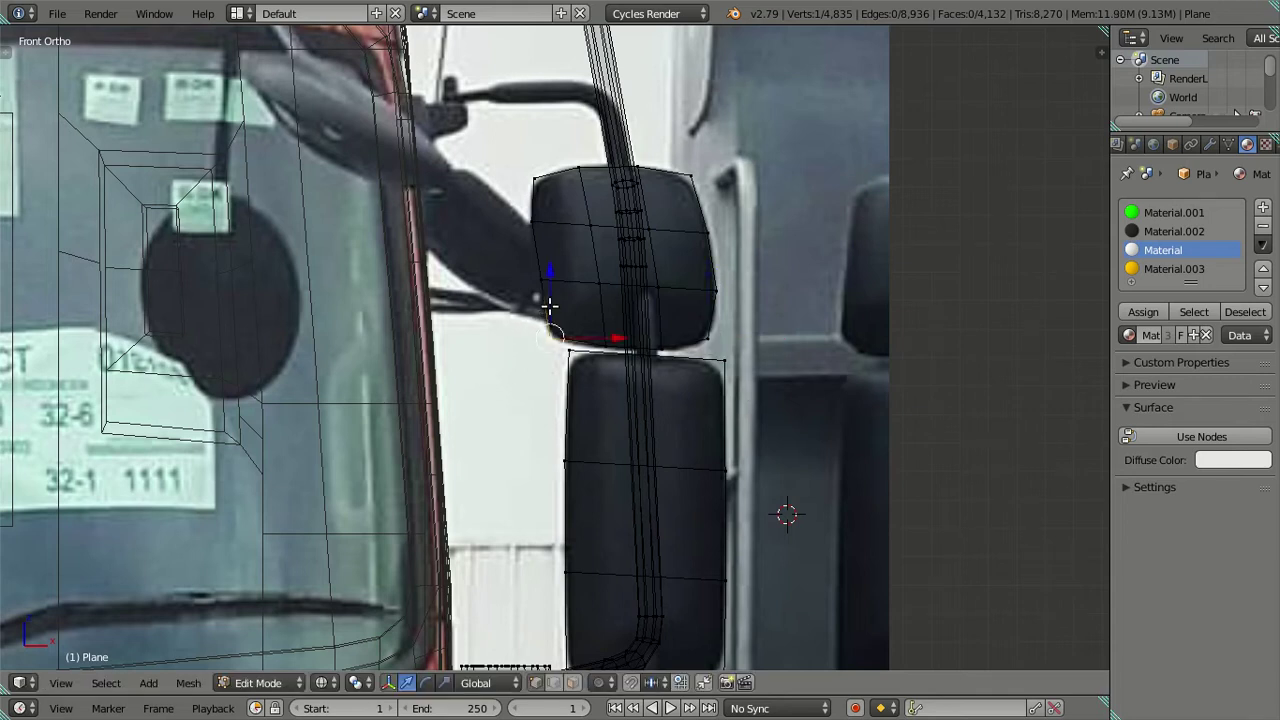
{"action": "key", "text": "g"}
{"action": "key", "text": "z"}
{"action": "left_click", "coordinate": [557, 276]}
{"action": "key", "text": "a"}
{"action": "middle_click_drag", "start_coordinate": [583, 434], "coordinate": [600, 312], "text": "shift"}
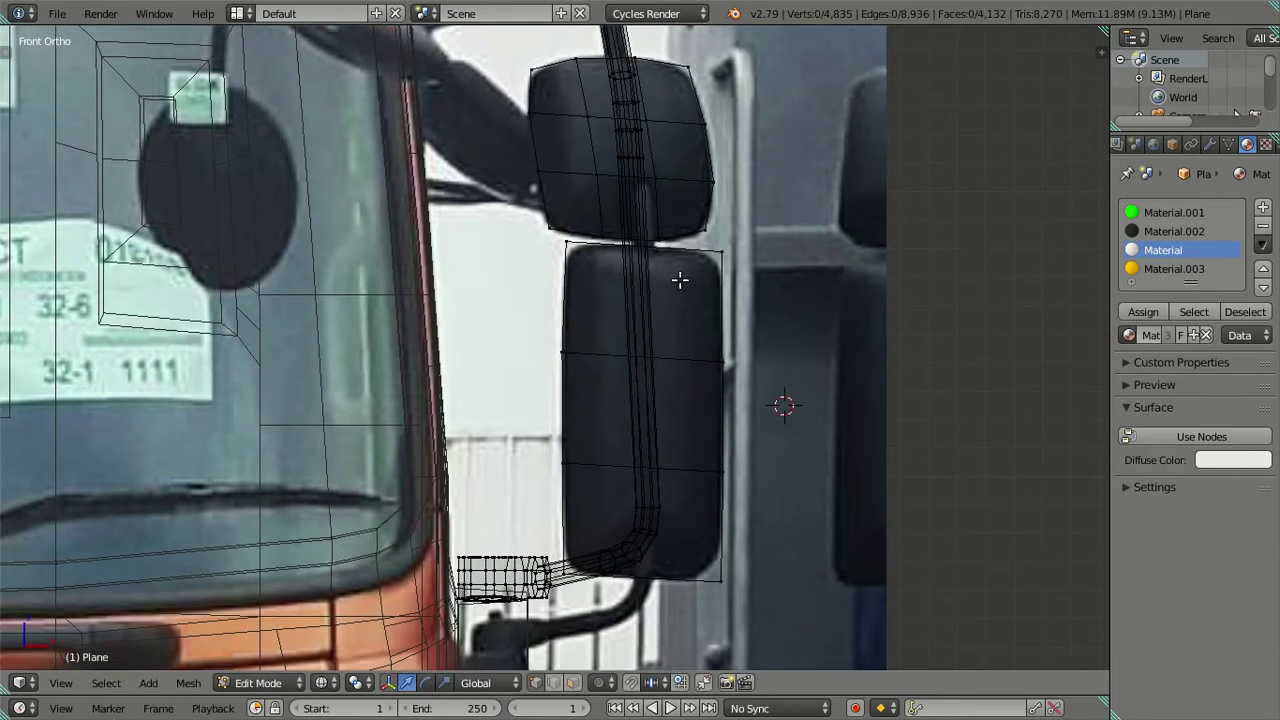
Cut two vertical edge loops across the lower mirror plane.
{"action": "key", "text": "ctrl+r"}
{"action": "scroll", "coordinate": [680, 365], "scroll_direction": "up", "scroll_amount": 1}
{"action": "left_click", "coordinate": [680, 365]}
{"action": "left_click", "coordinate": [680, 365]}
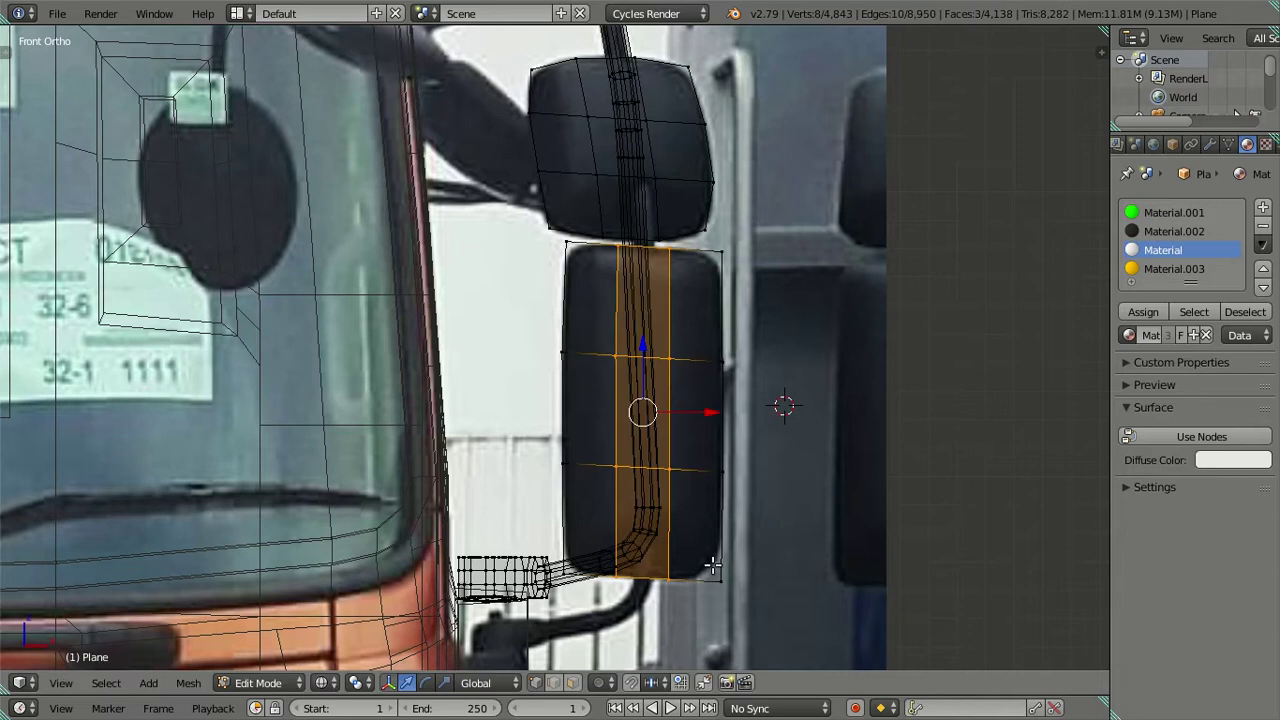
Raise the lower mirror's two bottom corner vertices along Z, then adjust the bottom-right corner.
{"action": "right_click", "coordinate": [720, 582]}
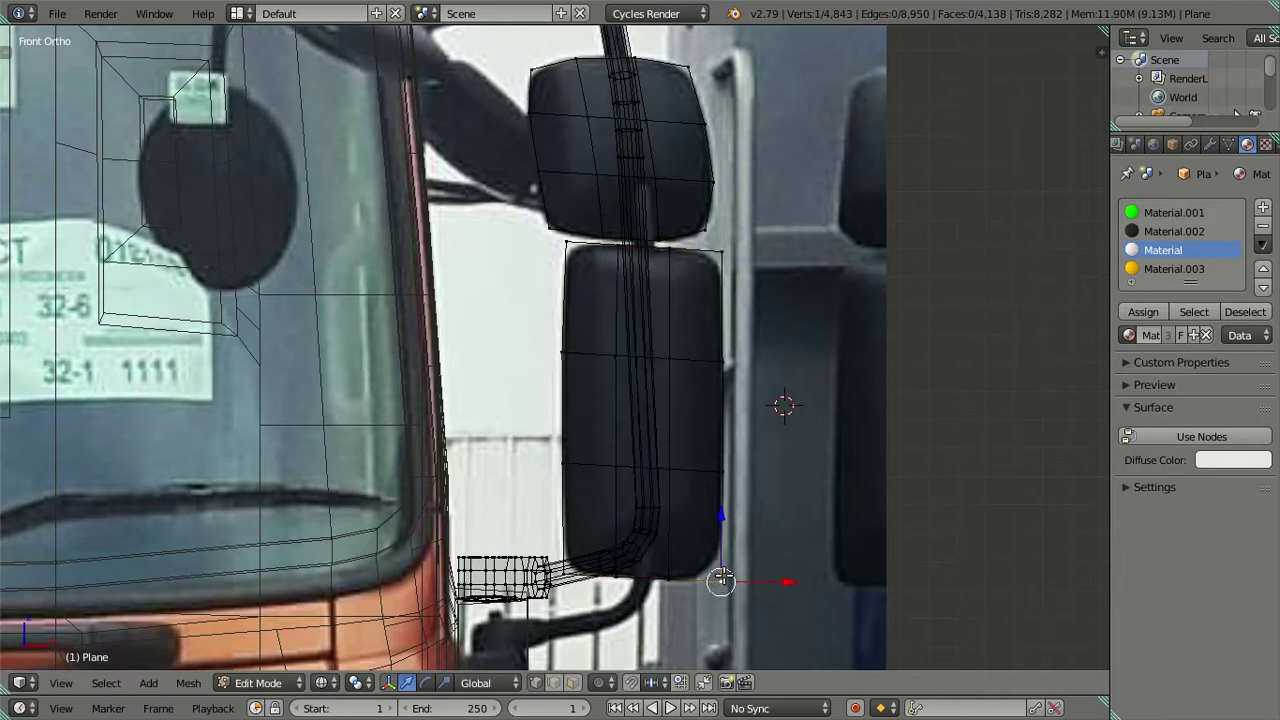
{"action": "right_click", "coordinate": [724, 250]}
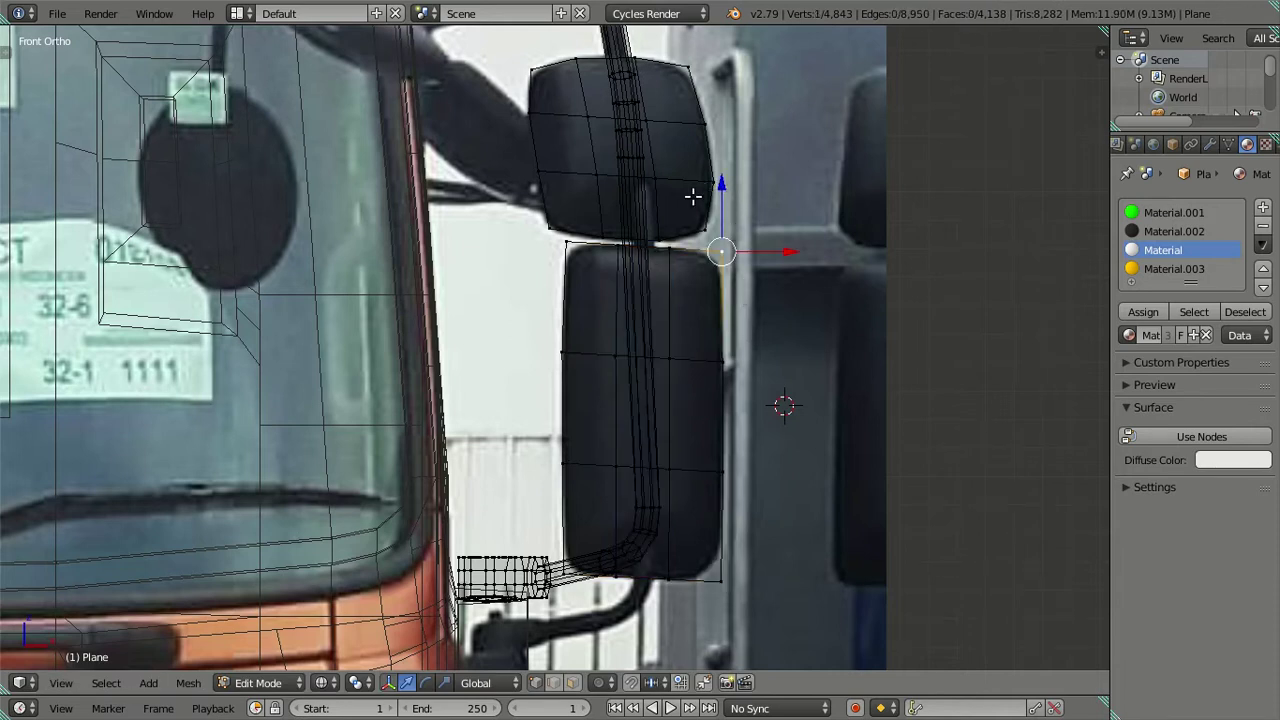
{"action": "right_click", "coordinate": [551, 240], "text": "shift"}
{"action": "key", "text": "g"}
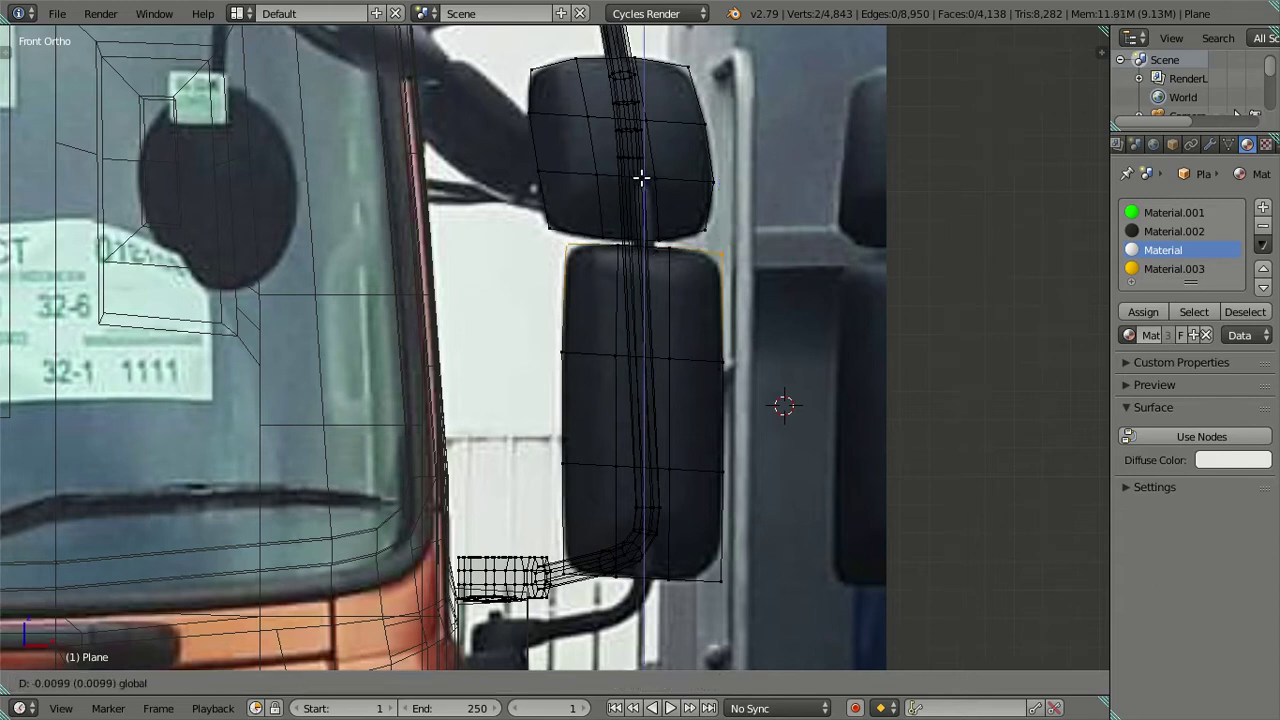
{"action": "key", "text": "Escape"}
{"action": "key", "text": "a"}
{"action": "right_click", "coordinate": [717, 603]}
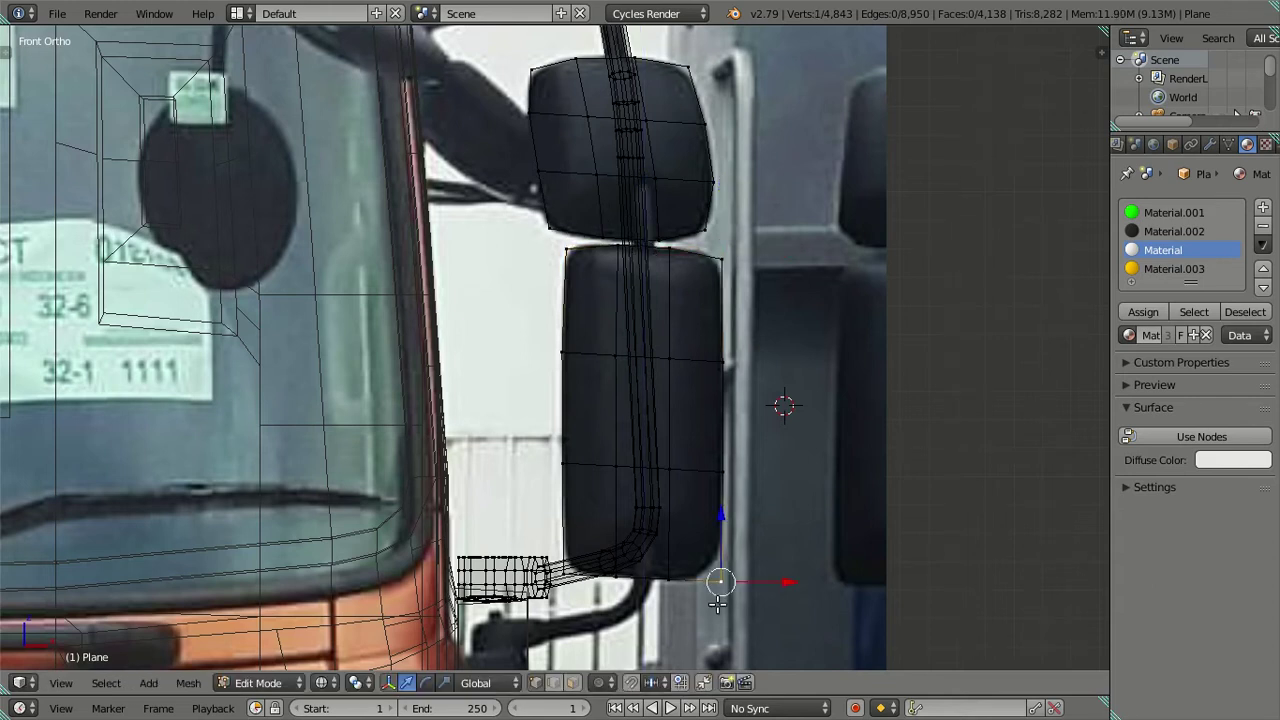
{"action": "right_click", "coordinate": [560, 576], "text": "shift"}
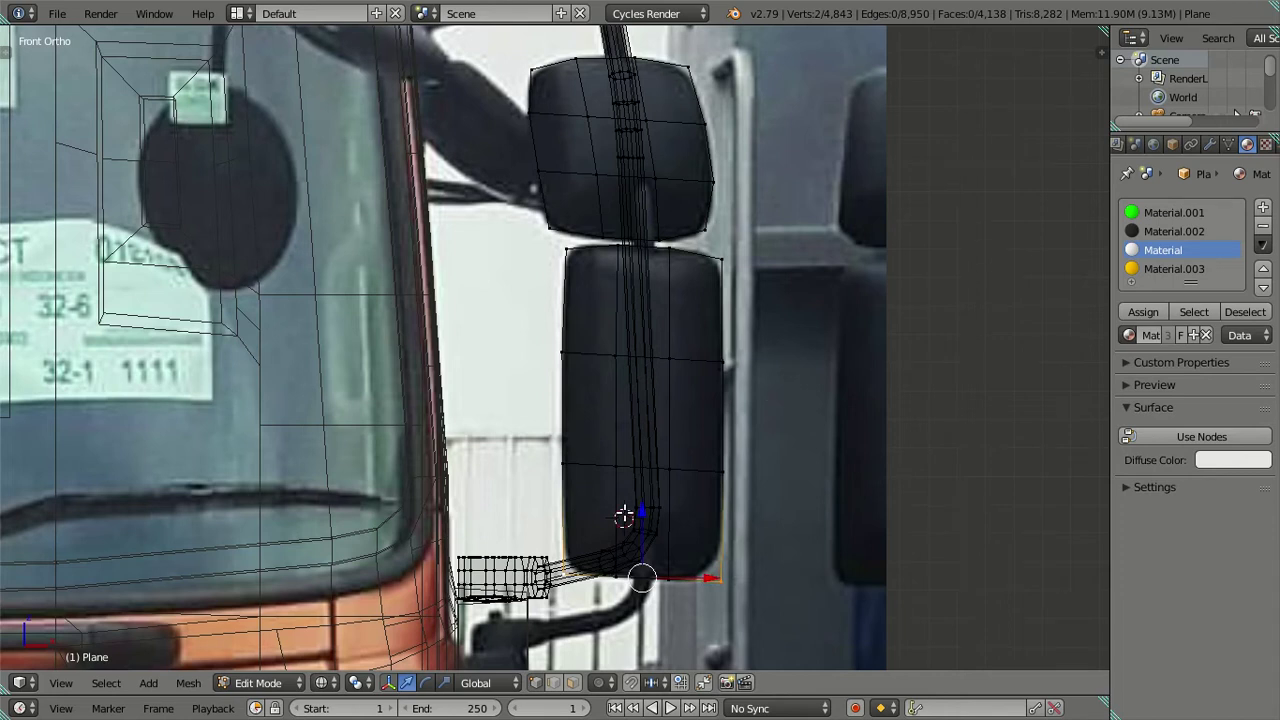
{"action": "left_click_drag", "start_coordinate": [632, 513], "coordinate": [640, 504]}
{"action": "right_click", "coordinate": [716, 574]}
{"action": "left_click_drag", "start_coordinate": [714, 545], "coordinate": [715, 508]}
Shift the lower mirror's bottom-edge vertices toward the corner and along X.
{"action": "right_click", "coordinate": [674, 587]}
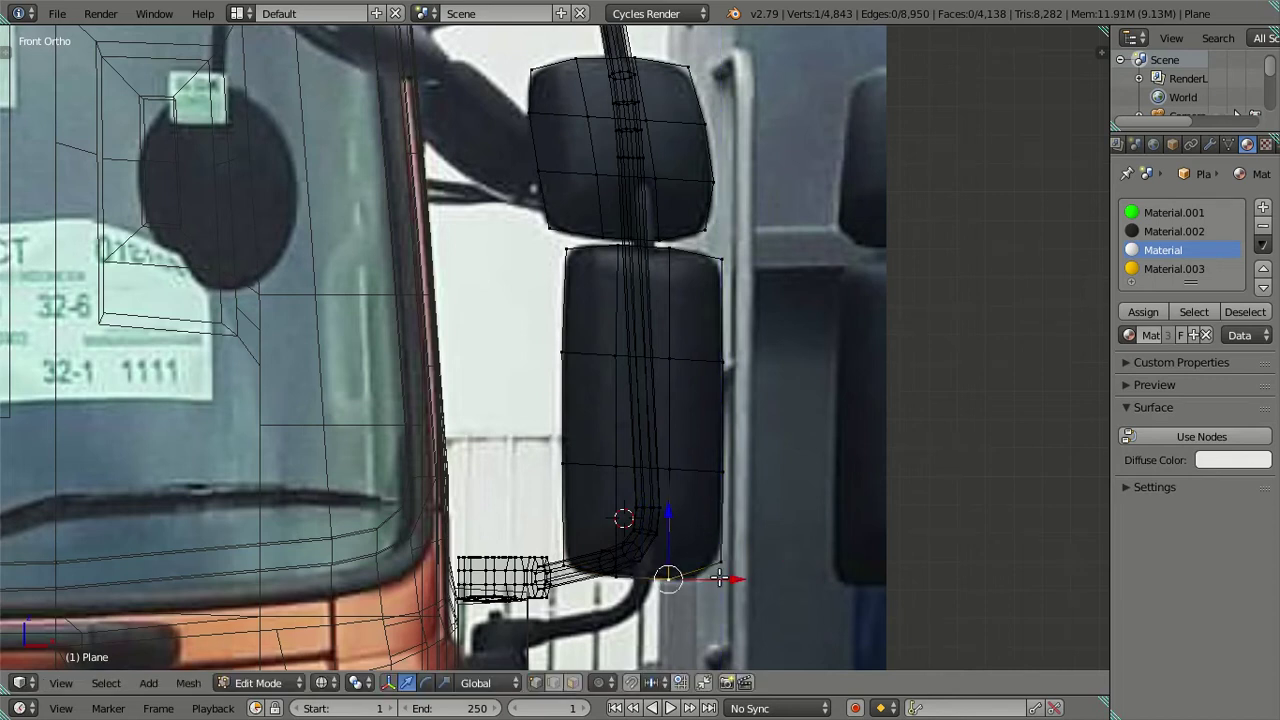
{"action": "key", "text": "g"}
{"action": "left_click", "coordinate": [720, 563]}
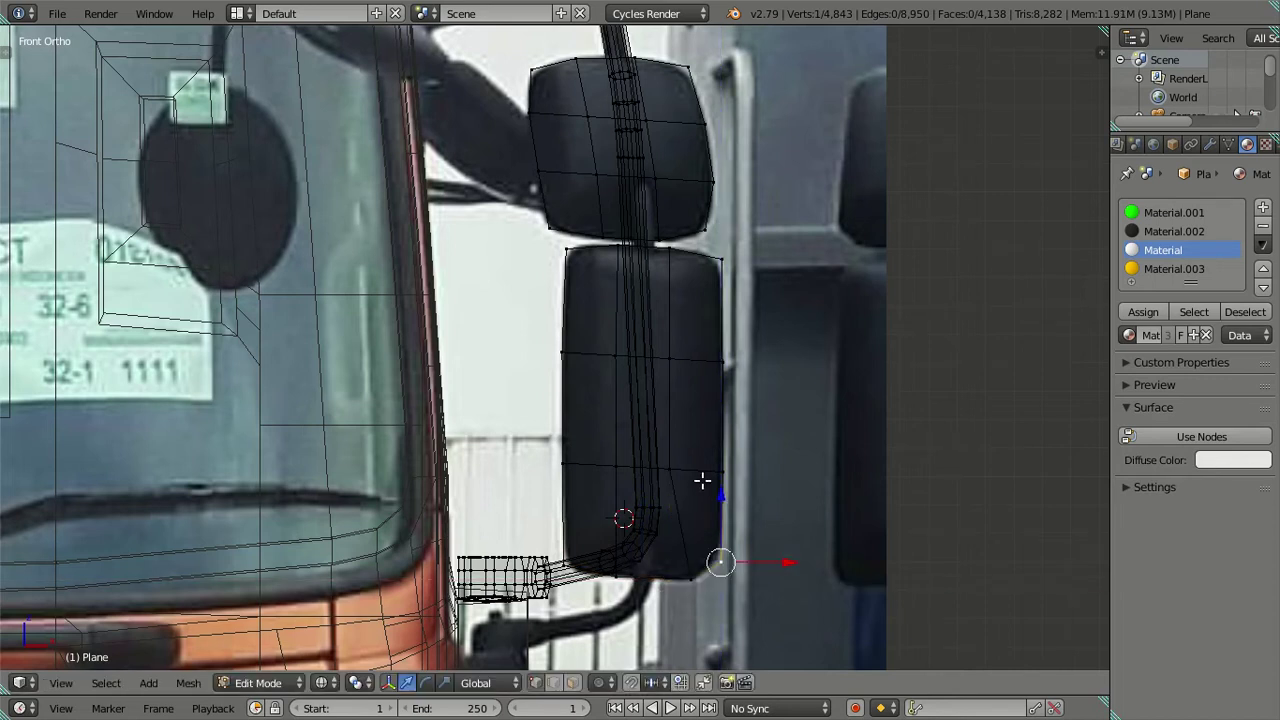
{"action": "right_click", "coordinate": [636, 573]}
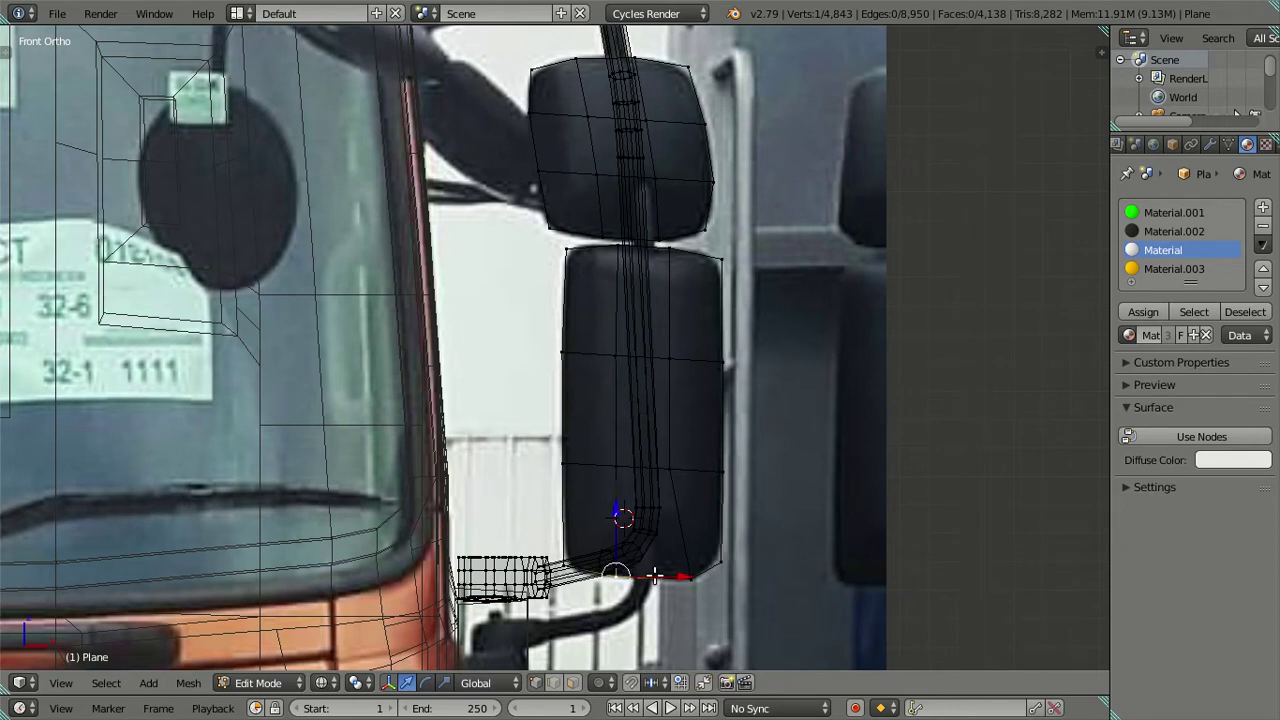
{"action": "key", "text": "g"}
{"action": "key", "text": "x"}
{"action": "left_click", "coordinate": [645, 577]}
{"action": "key", "text": "a"}
Slide a vertex on the lower mirror's top edge along X to fit the outline.
{"action": "right_click", "coordinate": [676, 249]}
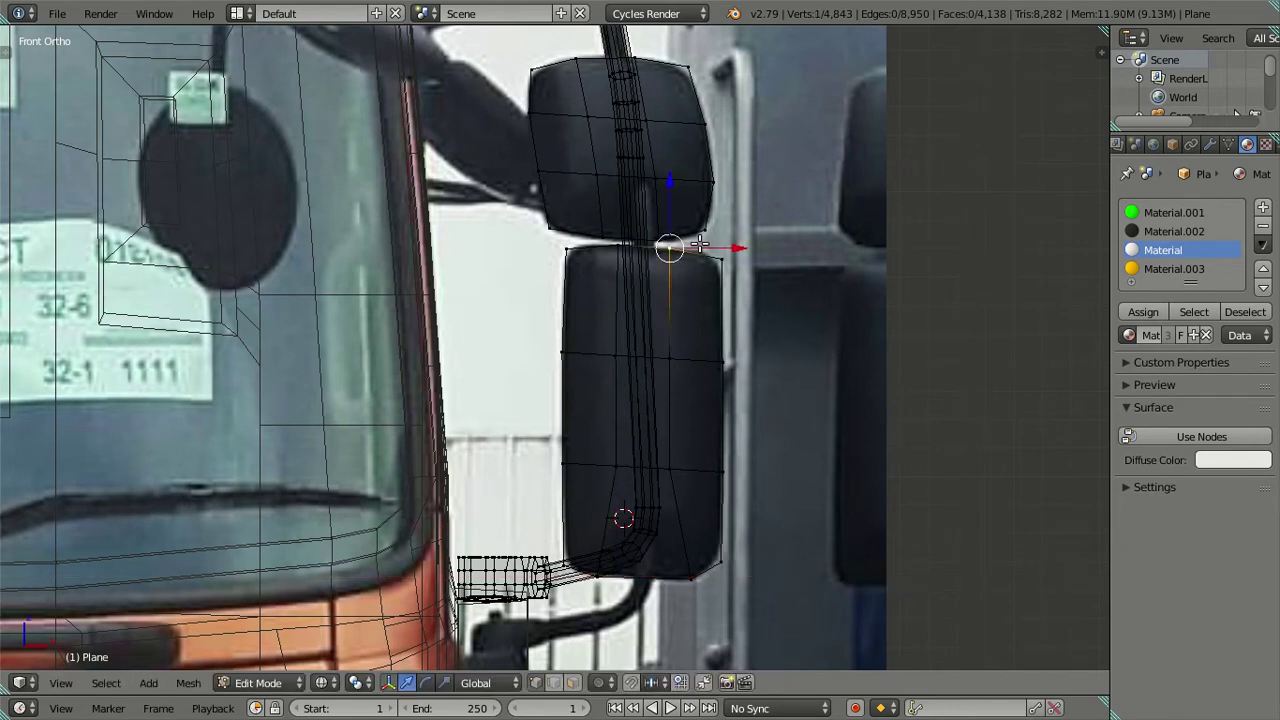
{"action": "key", "text": "g"}
{"action": "key", "text": "x"}
{"action": "left_click", "coordinate": [737, 251]}
{"action": "right_click", "coordinate": [652, 240]}
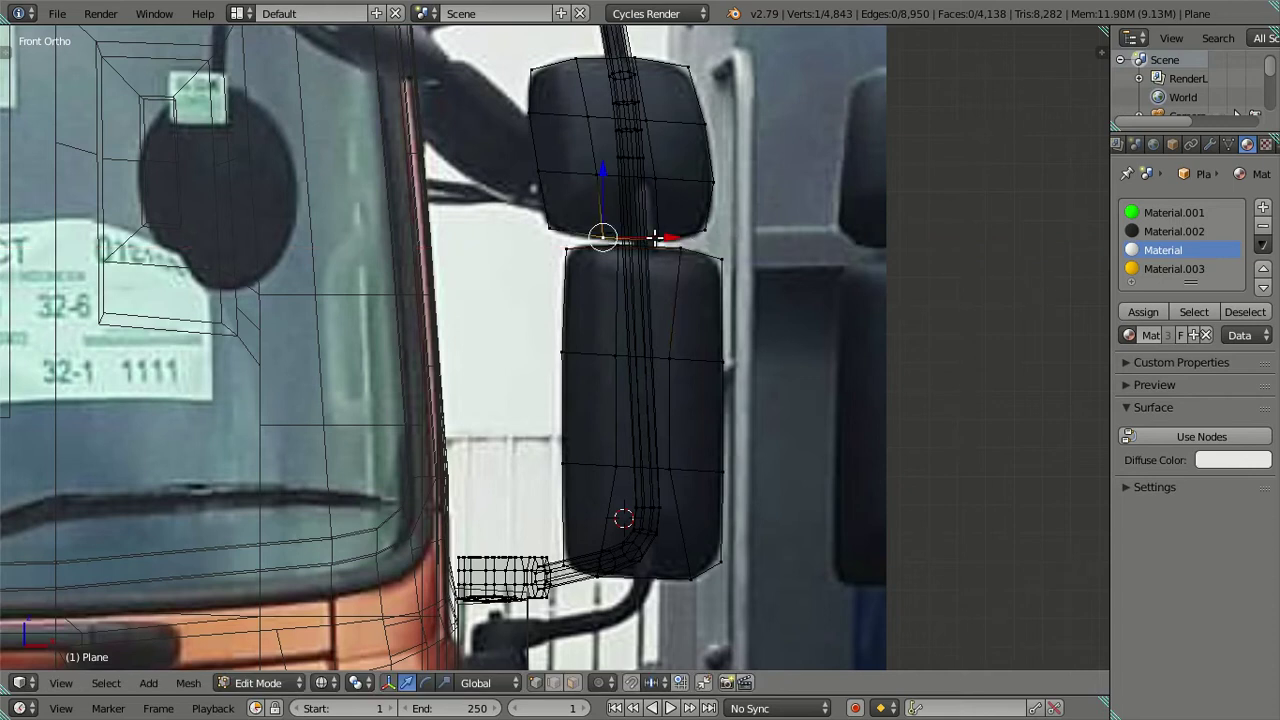
{"action": "right_click", "coordinate": [621, 245]}
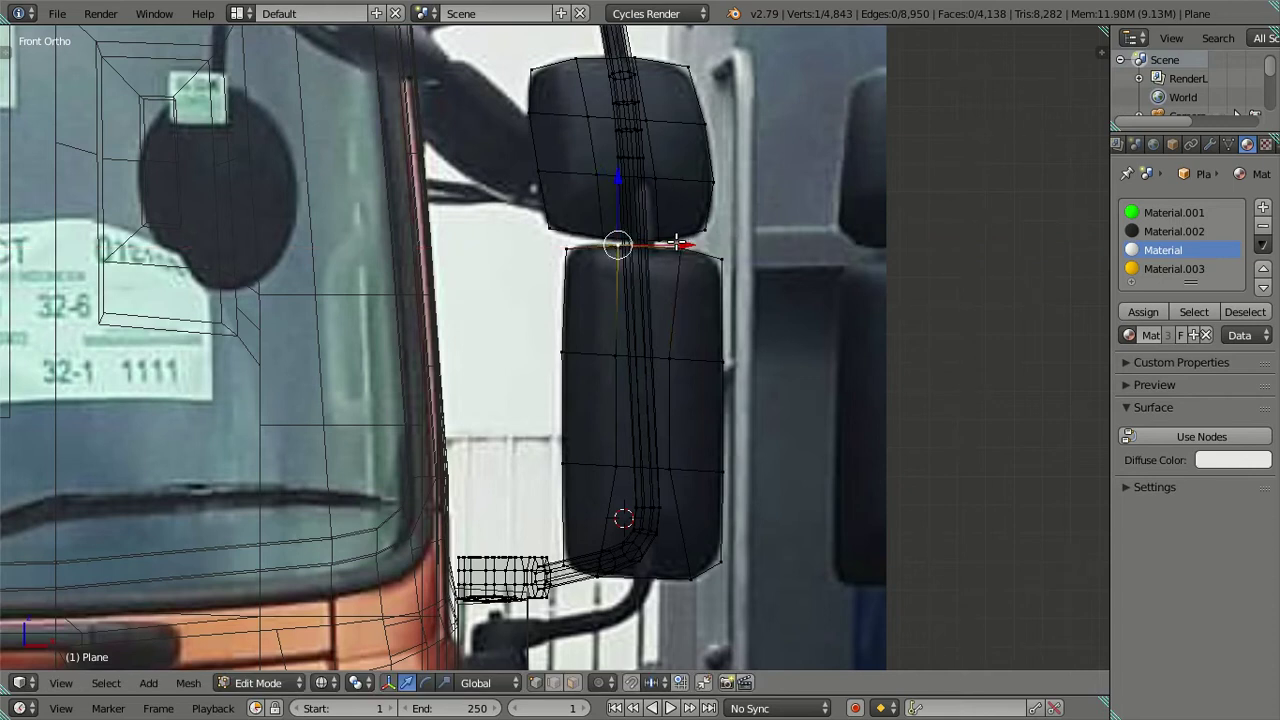
{"action": "key", "text": "a"}
{"action": "scroll", "coordinate": [688, 356], "scroll_direction": "down", "scroll_amount": 4}
{"action": "mouse_move", "coordinate": [691, 360]}
{"action": "middle_mouse_down"}
{"action": "mouse_move", "coordinate": [697, 351]}
{"action": "mouse_move", "coordinate": [689, 368]}
{"action": "middle_mouse_up"}
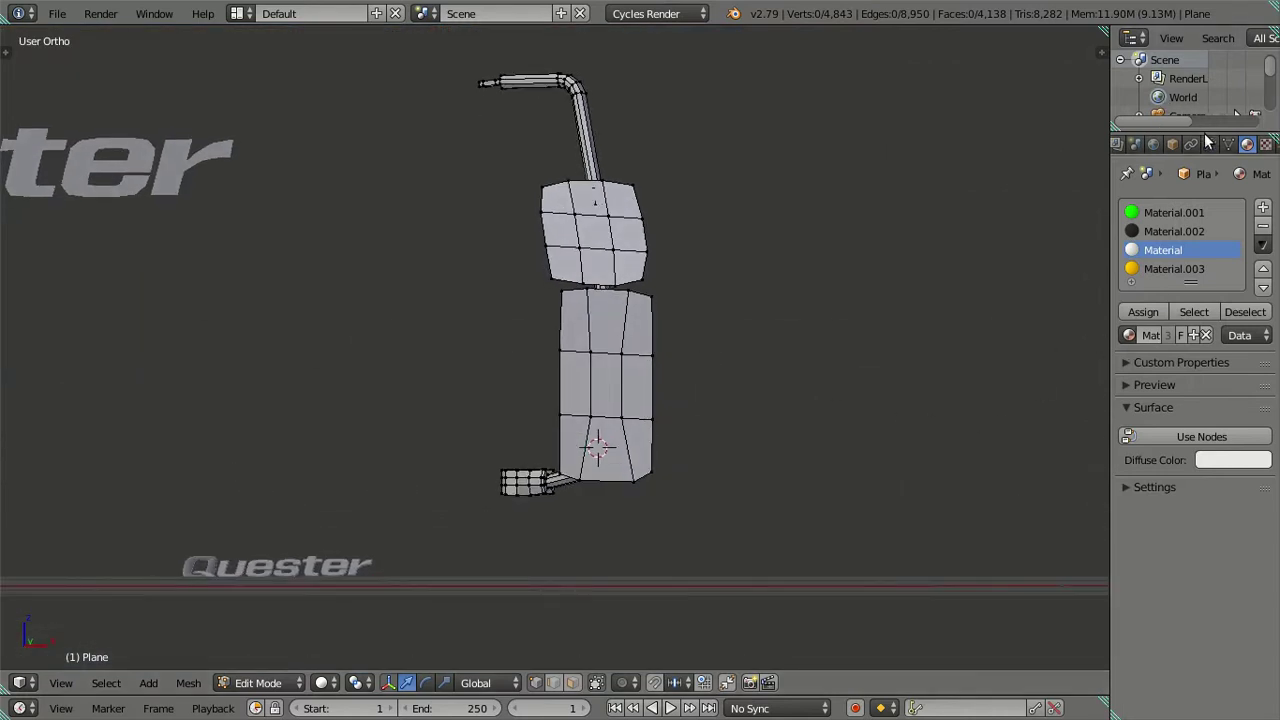
Set the mirror mesh's subdivision preview to level 2 and frame the upper housing in front view.
{"action": "left_click", "coordinate": [1209, 144]}
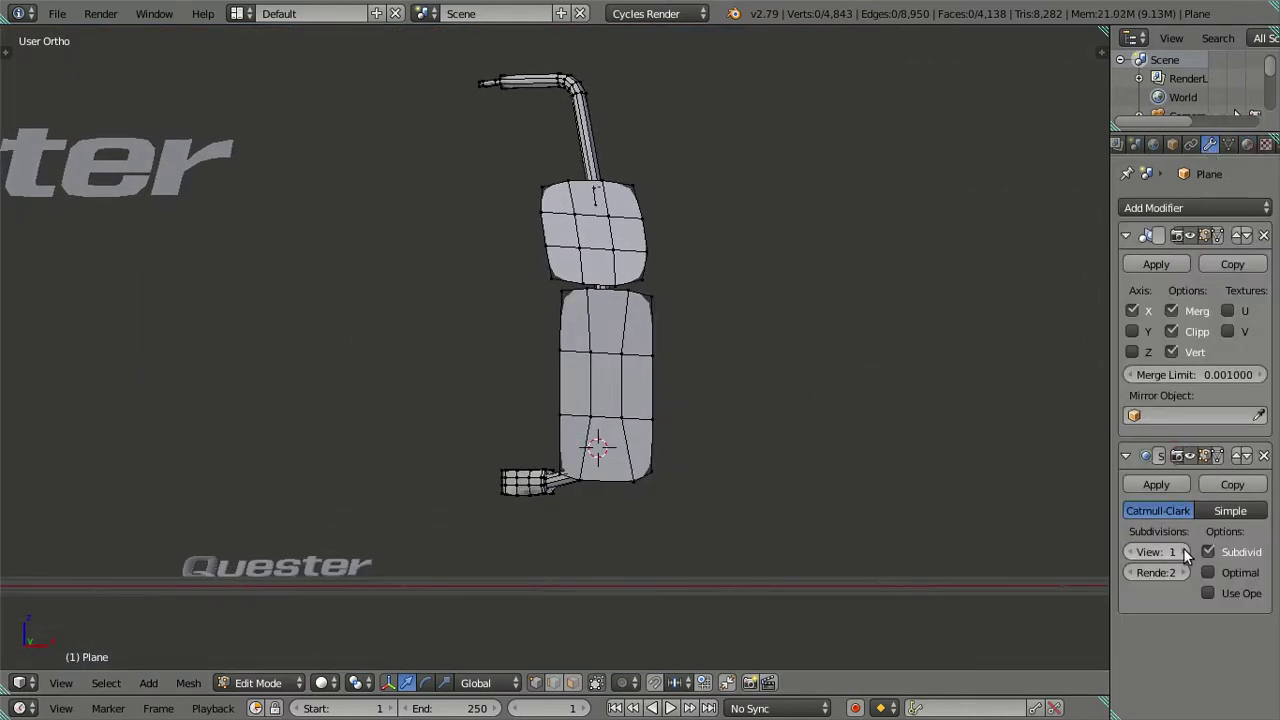
{"action": "key", "text": "ctrl+2"}
{"action": "middle_click_drag", "start_coordinate": [874, 477], "coordinate": [815, 423]}
{"action": "key", "text": "KP_1"}
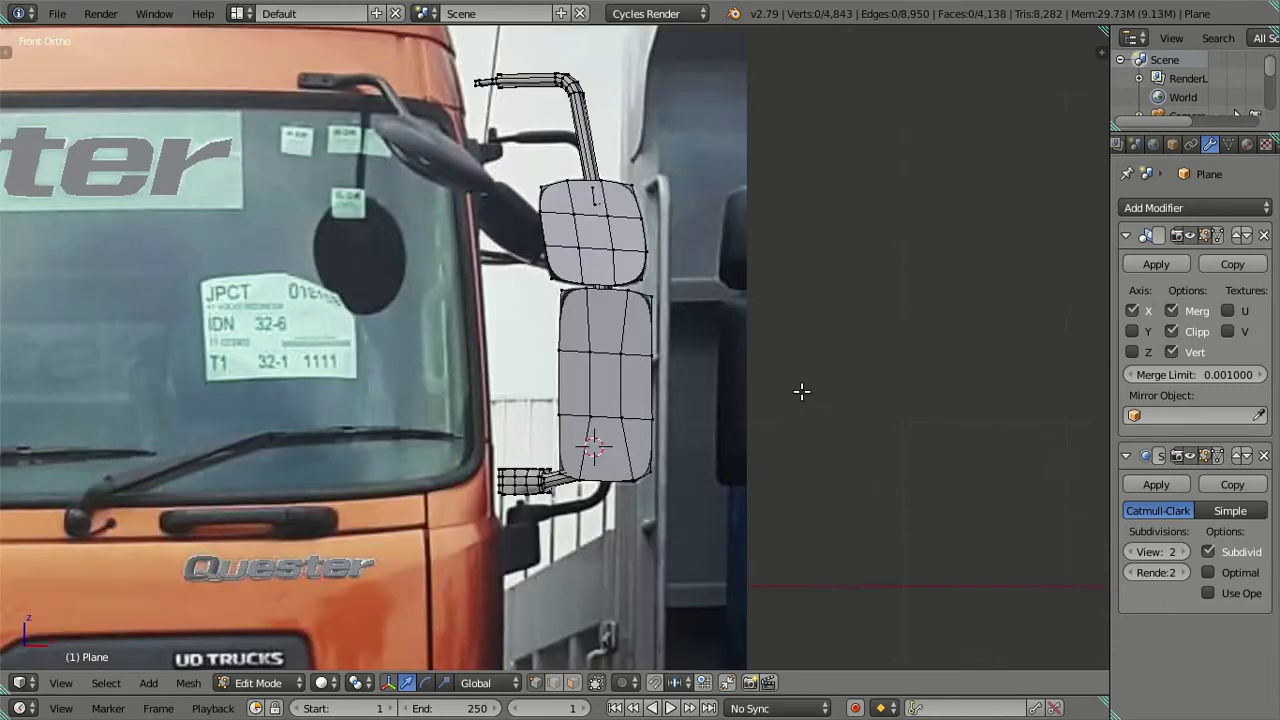
{"action": "scroll", "coordinate": [802, 391], "scroll_direction": "up", "scroll_amount": 3}
{"action": "scroll", "coordinate": [769, 321], "scroll_direction": "up", "scroll_amount": 2}
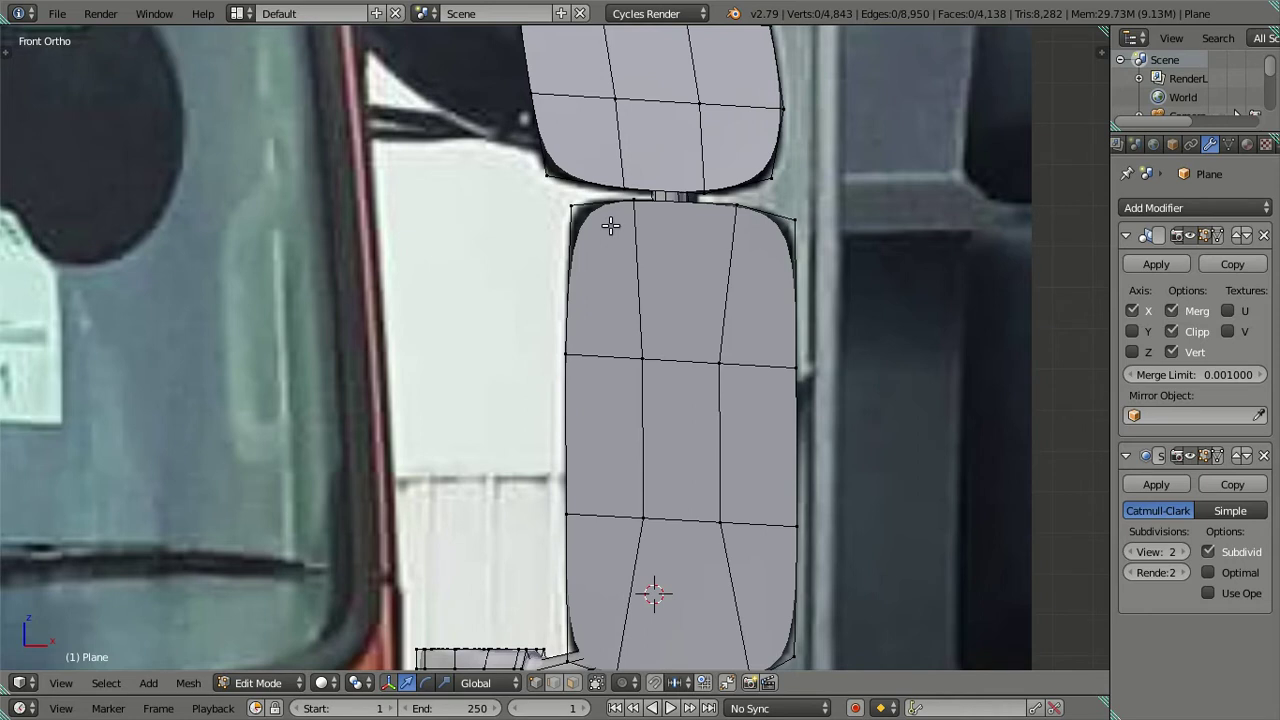
{"action": "scroll", "coordinate": [610, 226], "scroll_direction": "down", "scroll_amount": 1}
{"action": "middle_click_drag", "start_coordinate": [628, 191], "coordinate": [617, 269], "text": "shift"}
{"action": "scroll", "coordinate": [605, 285], "scroll_direction": "up", "scroll_amount": 1}
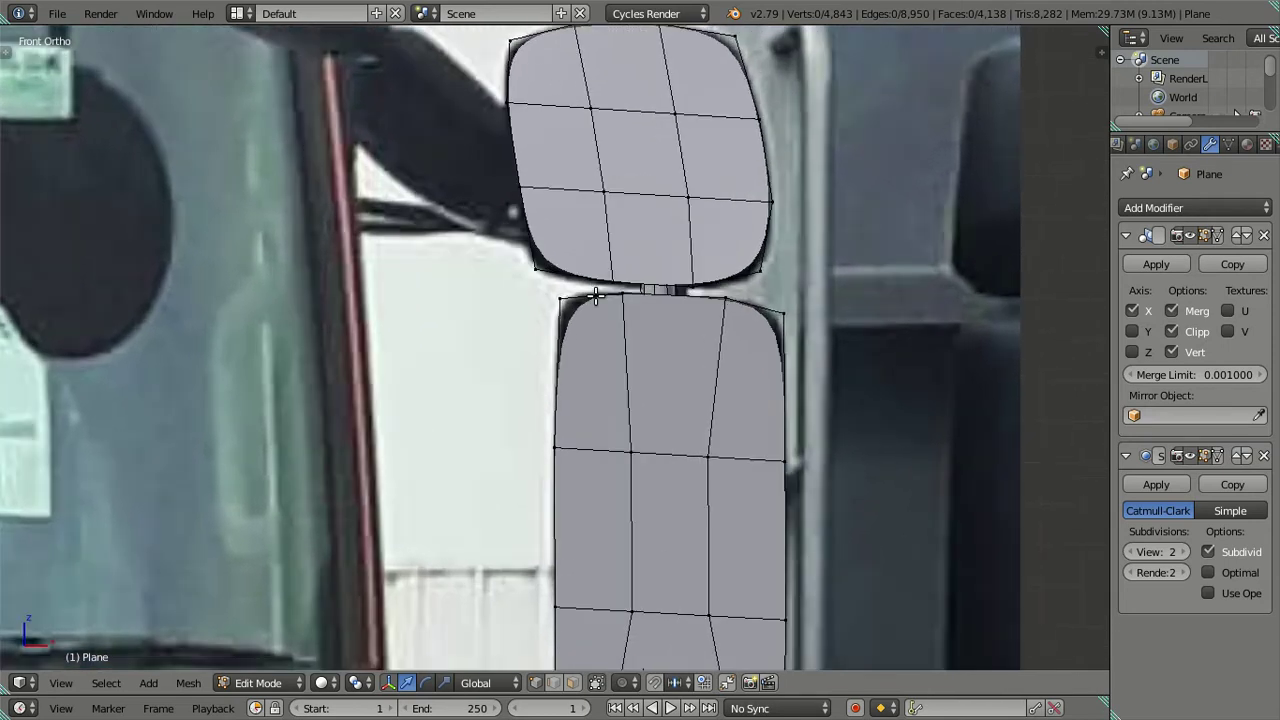
{"action": "middle_click_drag", "start_coordinate": [643, 209], "coordinate": [640, 257], "text": "shift"}
Nudge a lower-housing top corner, then shift the upper housing's left-side vertices along X.
{"action": "right_click", "coordinate": [742, 322]}
{"action": "key", "text": "g"}
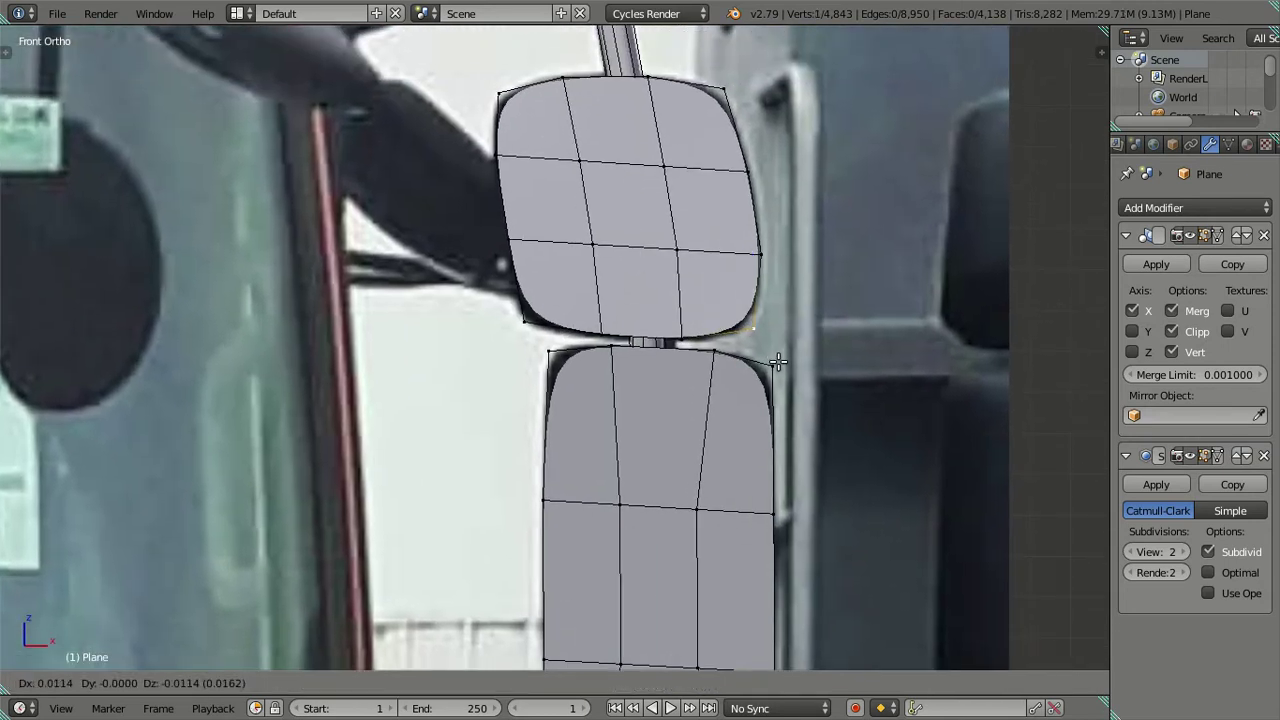
{"action": "left_click", "coordinate": [778, 362]}
{"action": "right_click", "coordinate": [525, 323]}
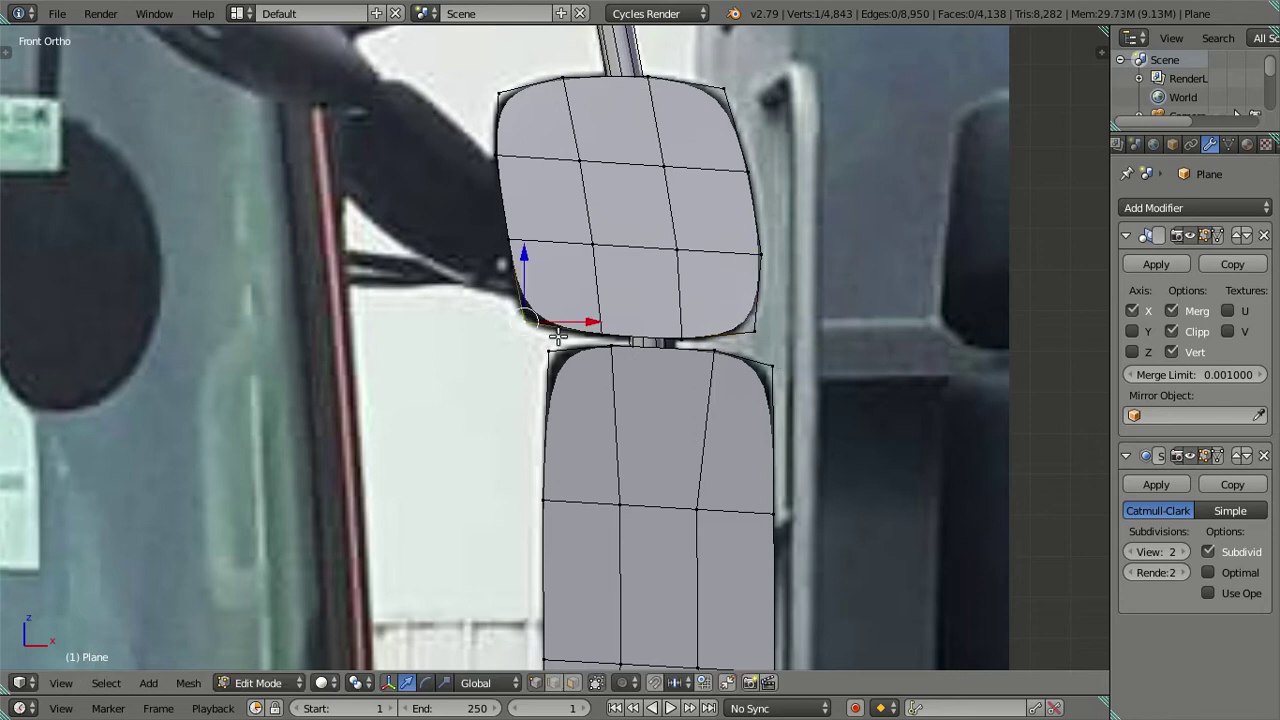
{"action": "key", "text": "g"}
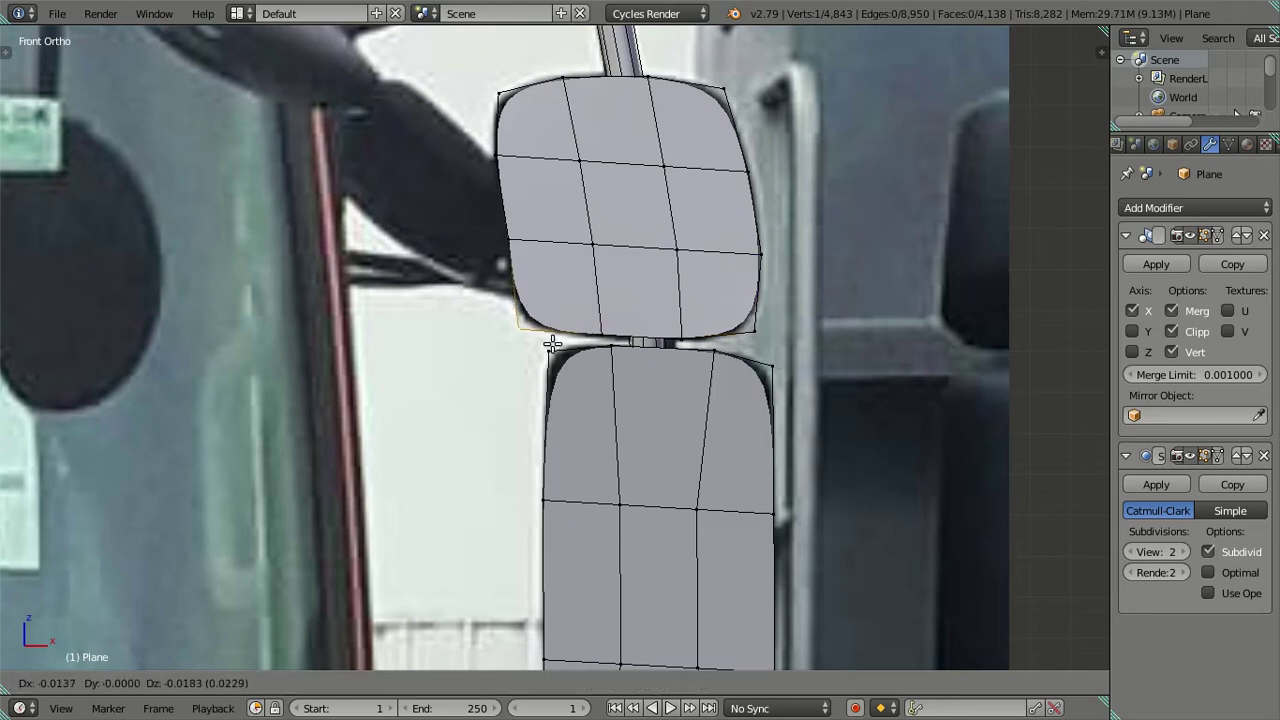
{"action": "left_click", "coordinate": [552, 343]}
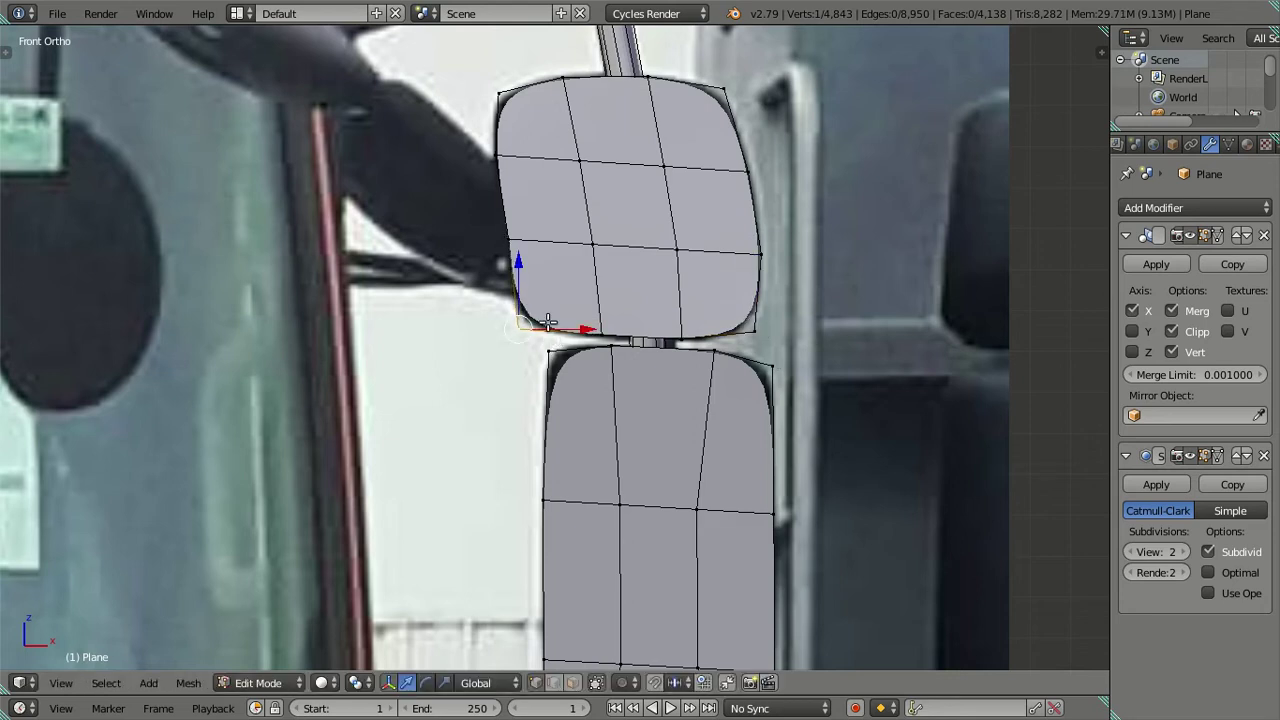
{"action": "right_click", "coordinate": [505, 236], "text": "shift"}
{"action": "key", "text": "g"}
{"action": "key", "text": "x"}
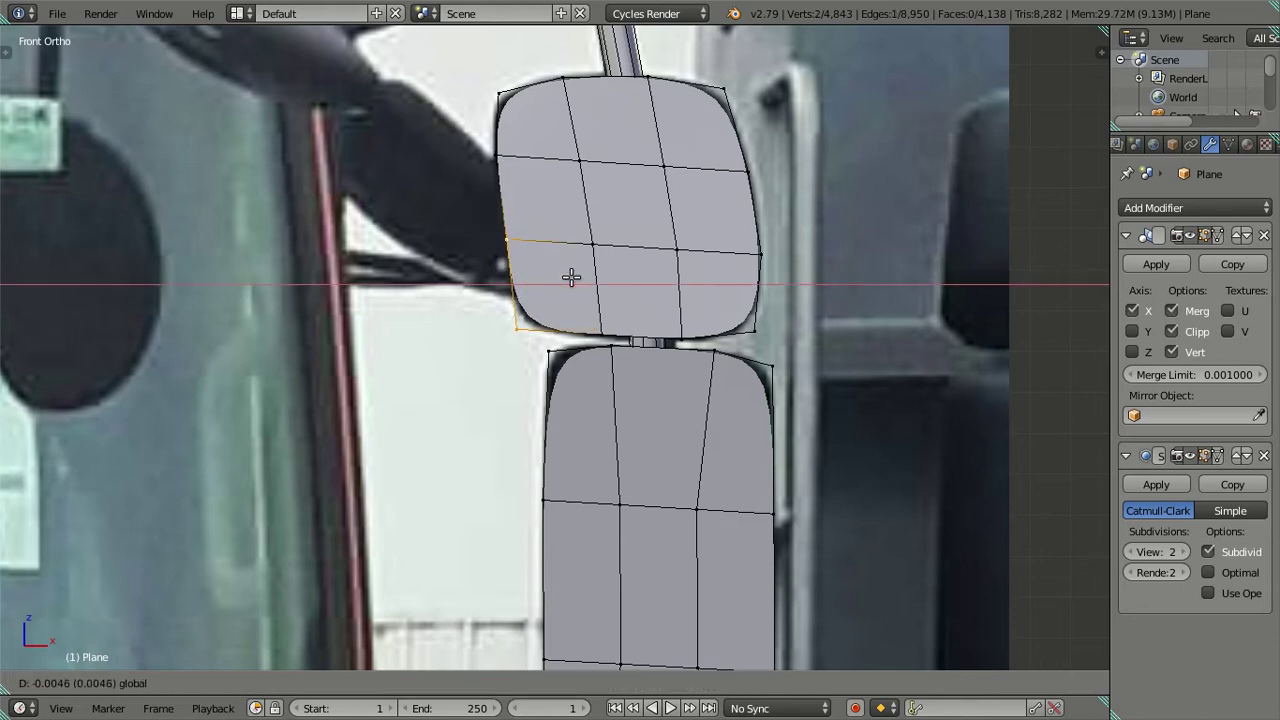
{"action": "left_click", "coordinate": [571, 277]}
Raise the upper housing's top-left and top-right corners along Z to the reference outline.
{"action": "right_click", "coordinate": [500, 92]}
{"action": "key", "text": "g"}
{"action": "key", "text": "z"}
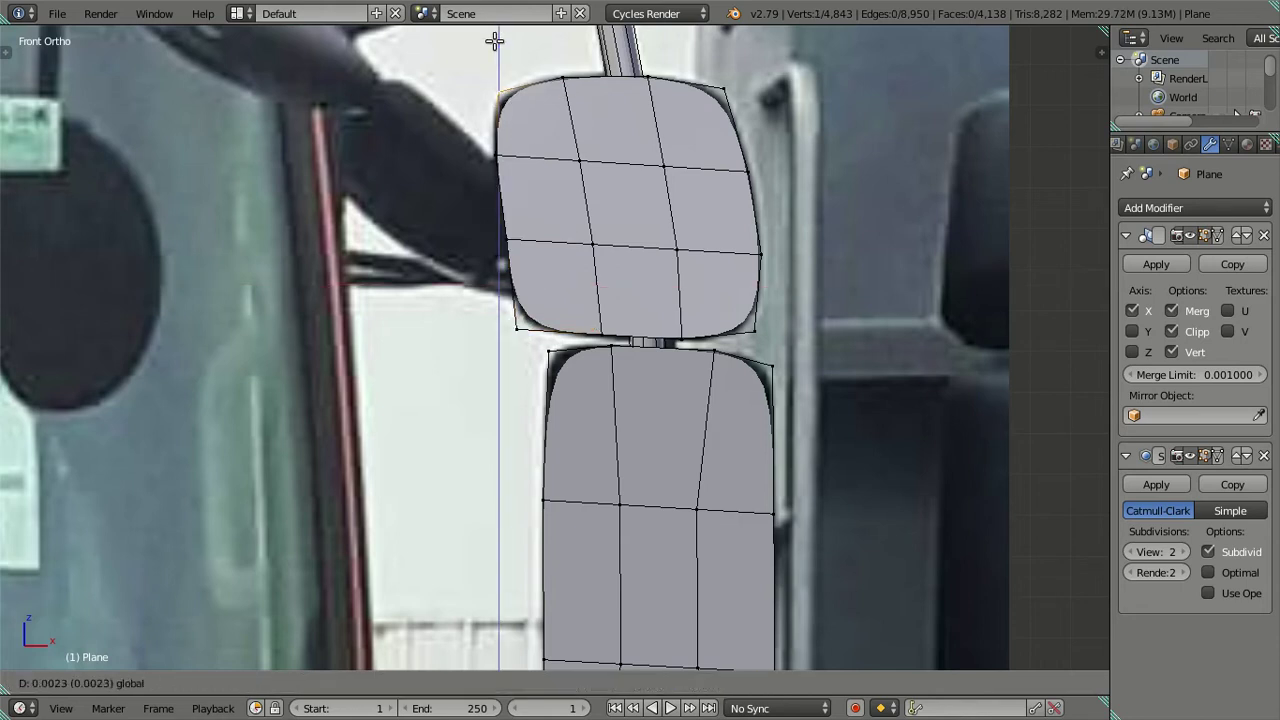
{"action": "left_click", "coordinate": [496, 40]}
{"action": "right_click", "coordinate": [736, 76]}
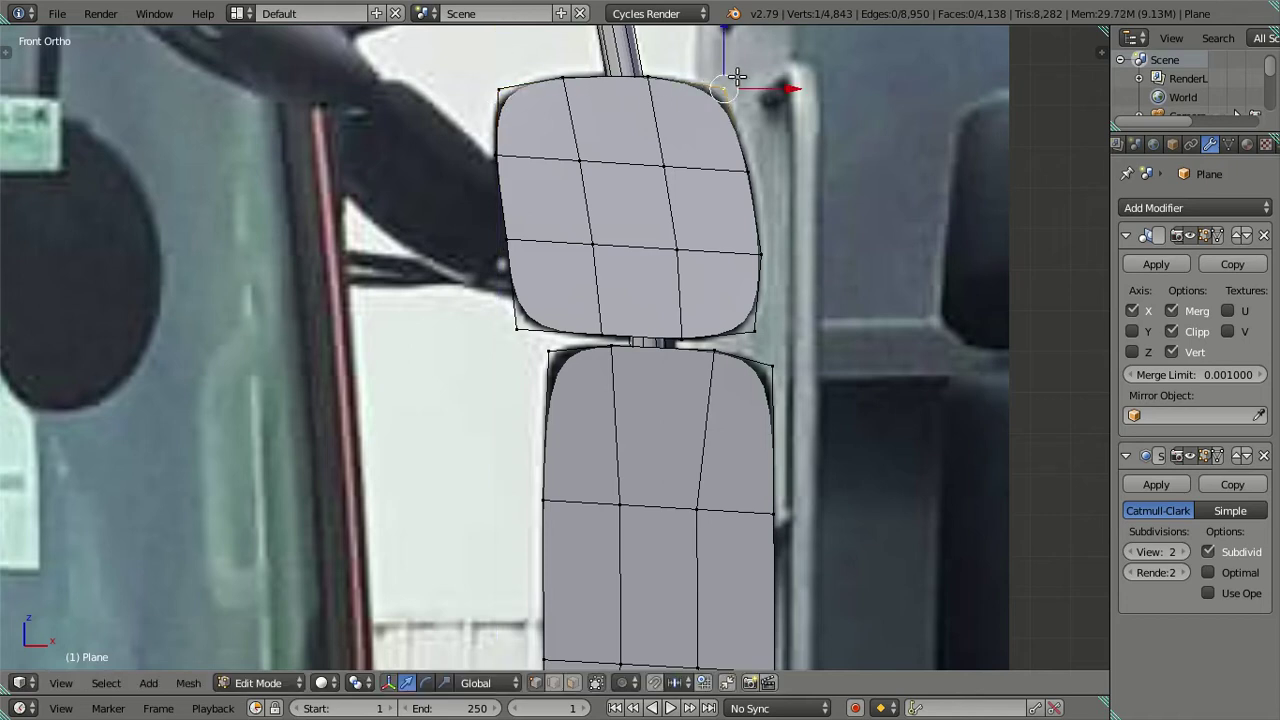
{"action": "key", "text": "g"}
{"action": "key", "text": "z"}
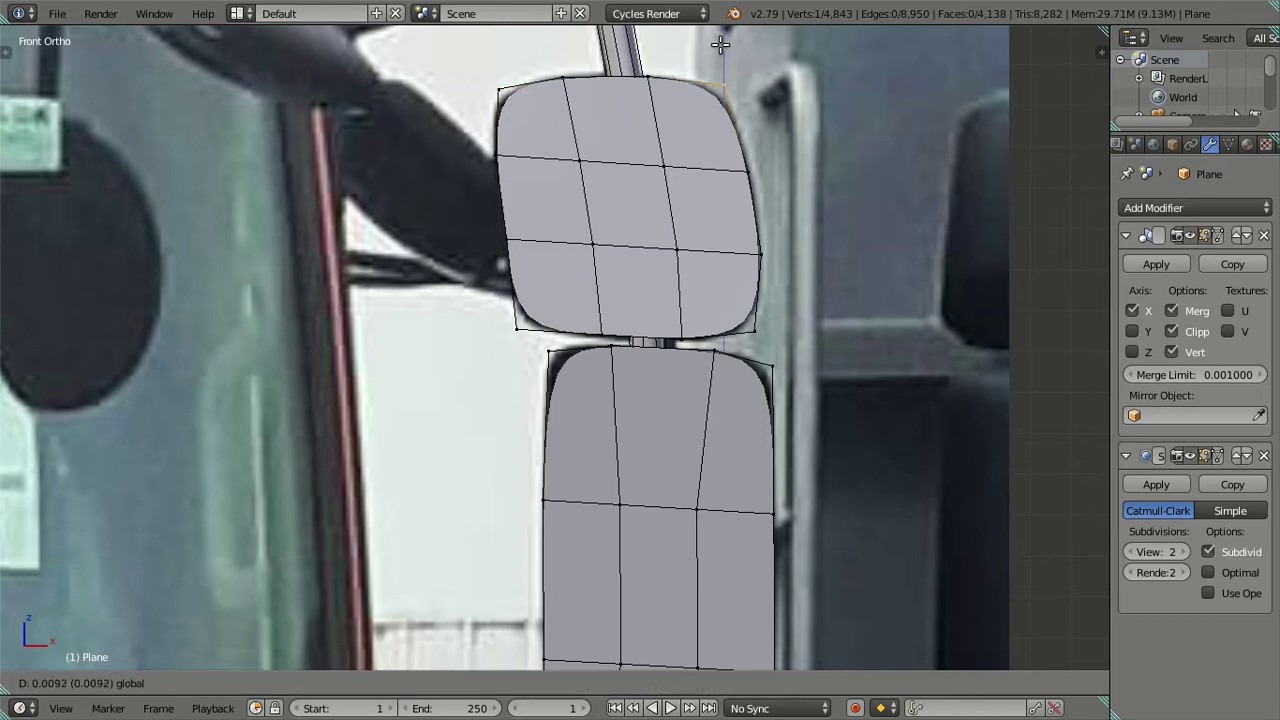
{"action": "left_click", "coordinate": [720, 44]}
Move the lower housing's top edge vertically to match the photo, then deselect all.
{"action": "right_click", "coordinate": [763, 368]}
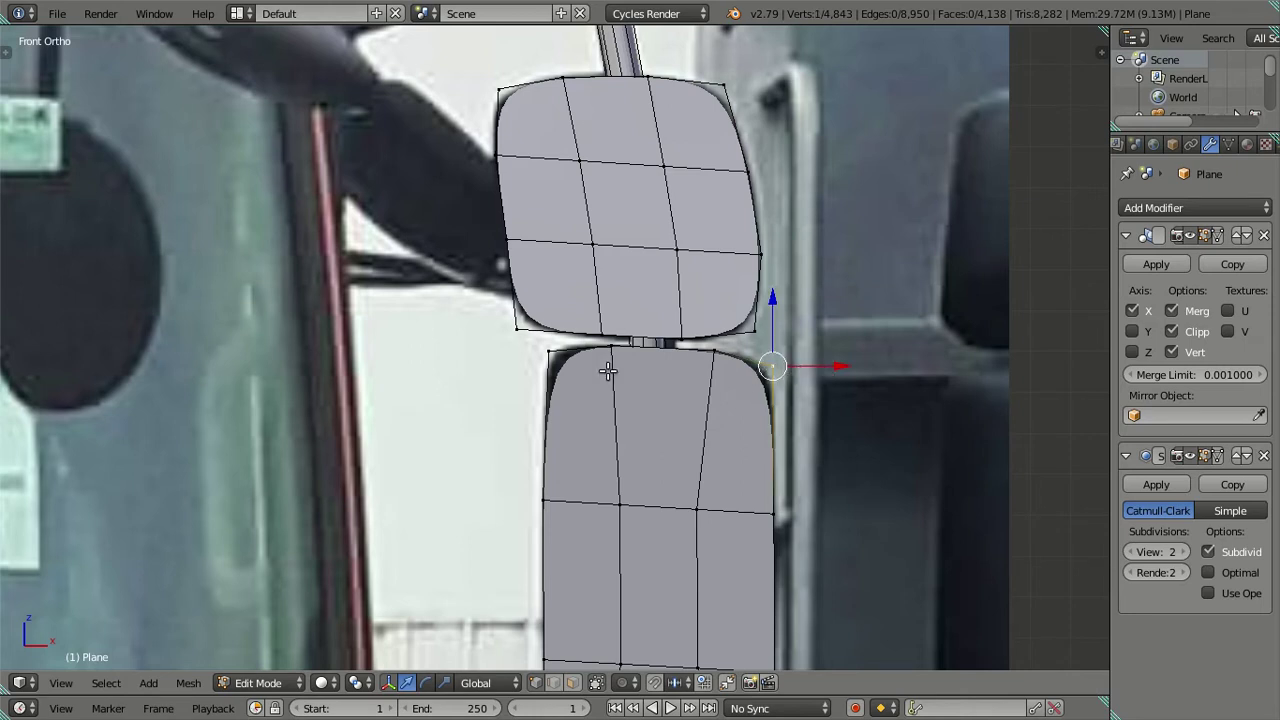
{"action": "right_click", "coordinate": [543, 354], "text": "shift"}
{"action": "key", "text": "g"}
{"action": "key", "text": "z"}
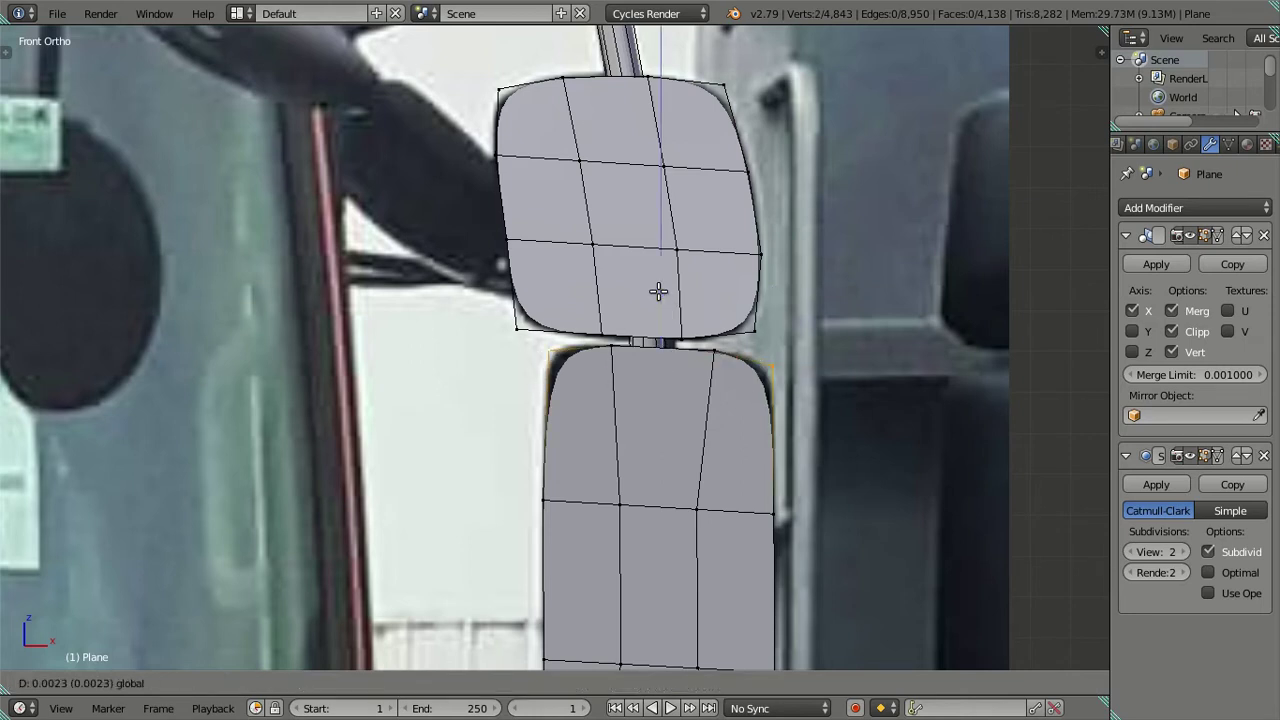
{"action": "left_click", "coordinate": [660, 287]}
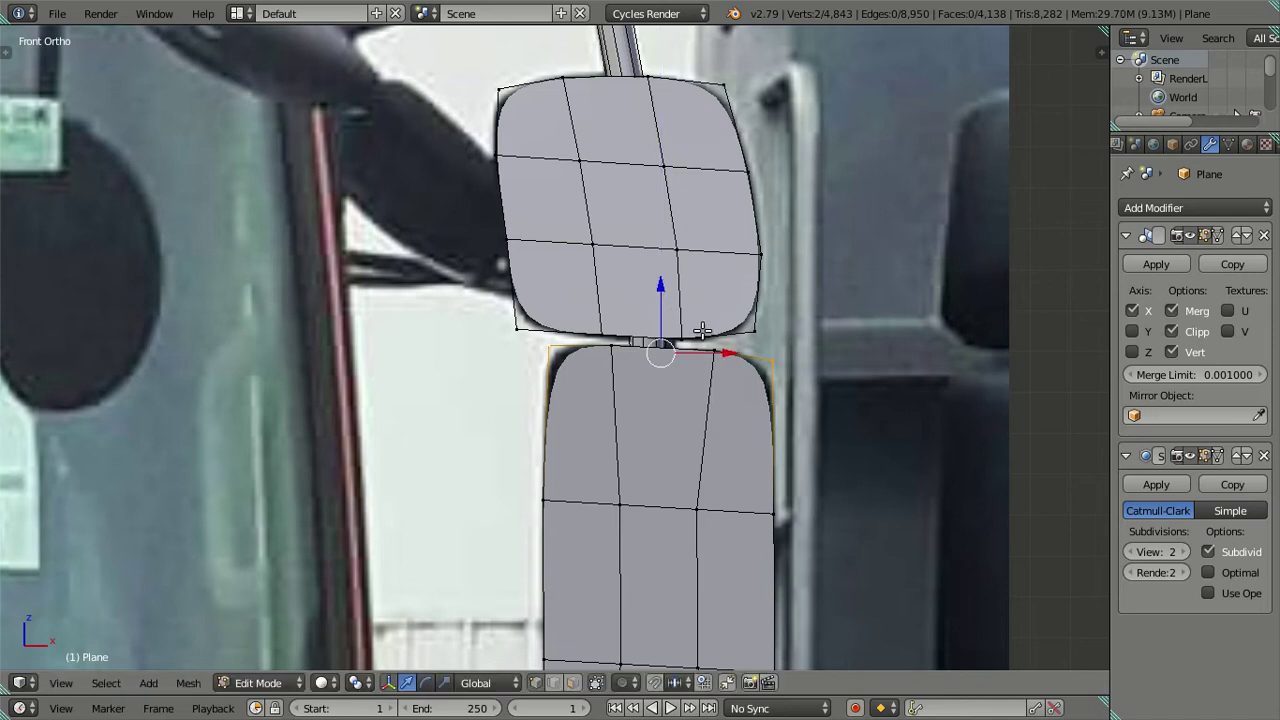
{"action": "key", "text": "a"}
{"action": "scroll", "coordinate": [660, 287], "scroll_direction": "down", "scroll_amount": 3}
Shift a lower-housing bottom vertex along X and raise its right corner vertex along Z.
{"action": "middle_click_drag", "start_coordinate": [679, 618], "coordinate": [679, 482], "text": "shift"}
{"action": "scroll", "coordinate": [690, 490], "scroll_direction": "up", "scroll_amount": 2}
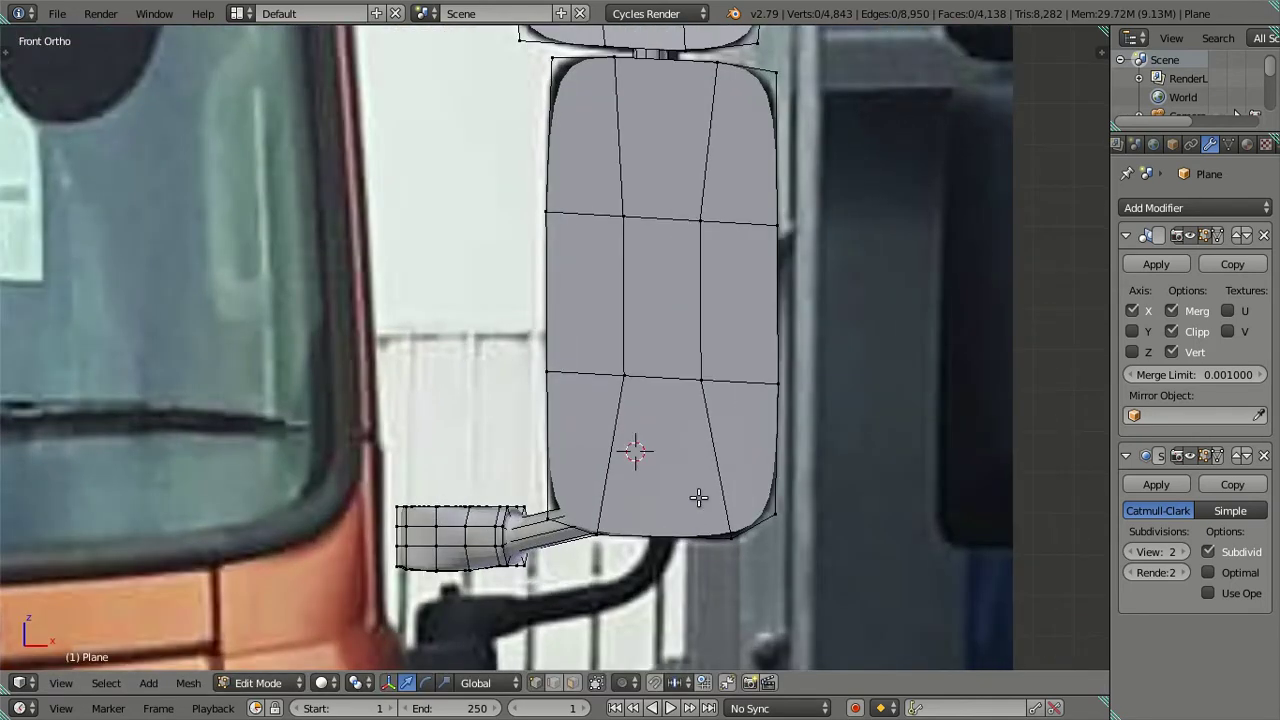
{"action": "scroll", "coordinate": [705, 480], "scroll_direction": "up", "scroll_amount": 1}
{"action": "right_click", "coordinate": [700, 436]}
{"action": "key", "text": "g"}
{"action": "key", "text": "x"}
{"action": "left_click", "coordinate": [724, 437]}
{"action": "right_click", "coordinate": [740, 410]}
{"action": "key", "text": "g"}
{"action": "key", "text": "z"}
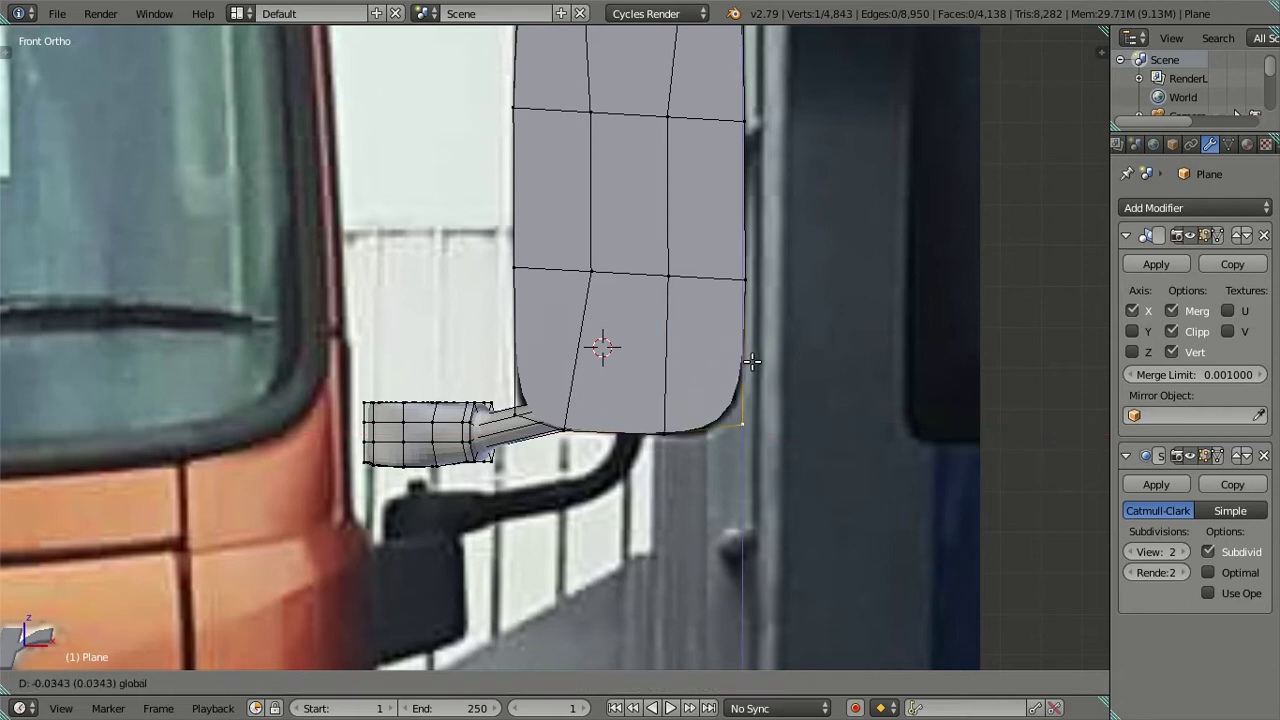
{"action": "left_click", "coordinate": [752, 362]}
Raise the left bottom corner along Z and slide the bottom-right vertex along X, then deselect.
{"action": "key", "text": "z"}
{"action": "right_click", "coordinate": [515, 412]}
{"action": "key", "text": "z"}
{"action": "key", "text": "g"}
{"action": "key", "text": "z"}
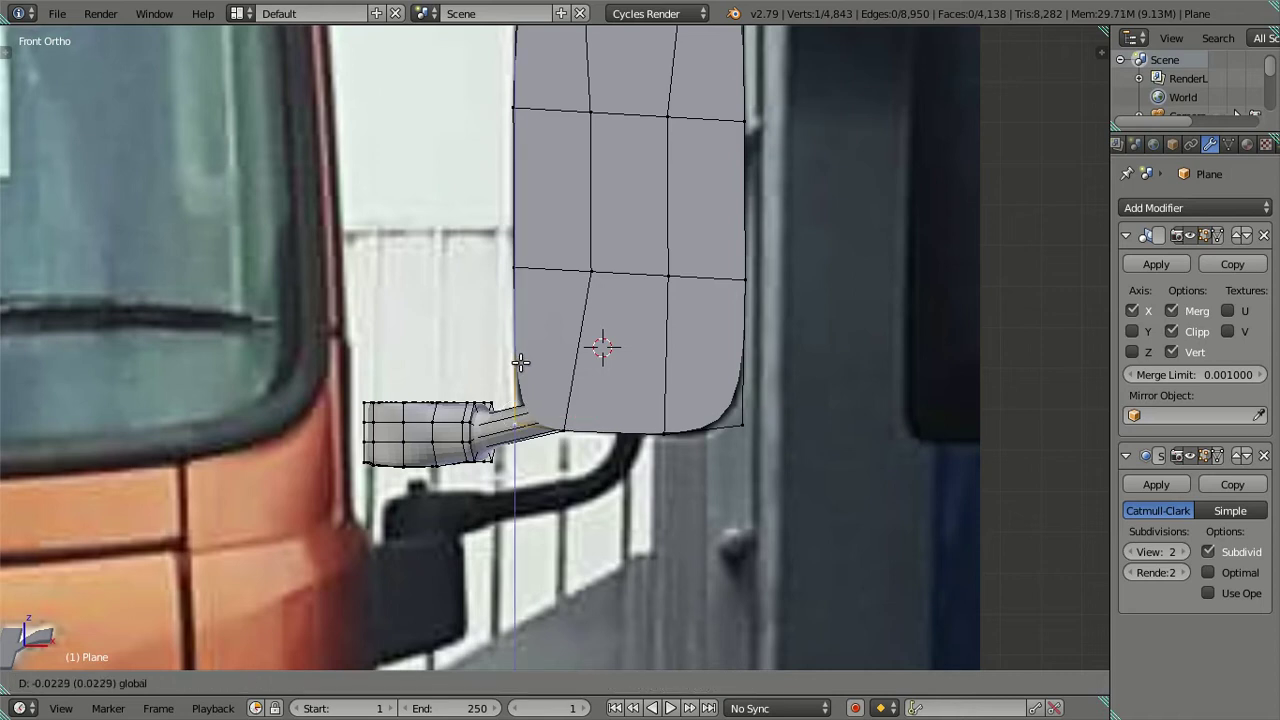
{"action": "left_click", "coordinate": [520, 362]}
{"action": "right_click", "coordinate": [563, 428]}
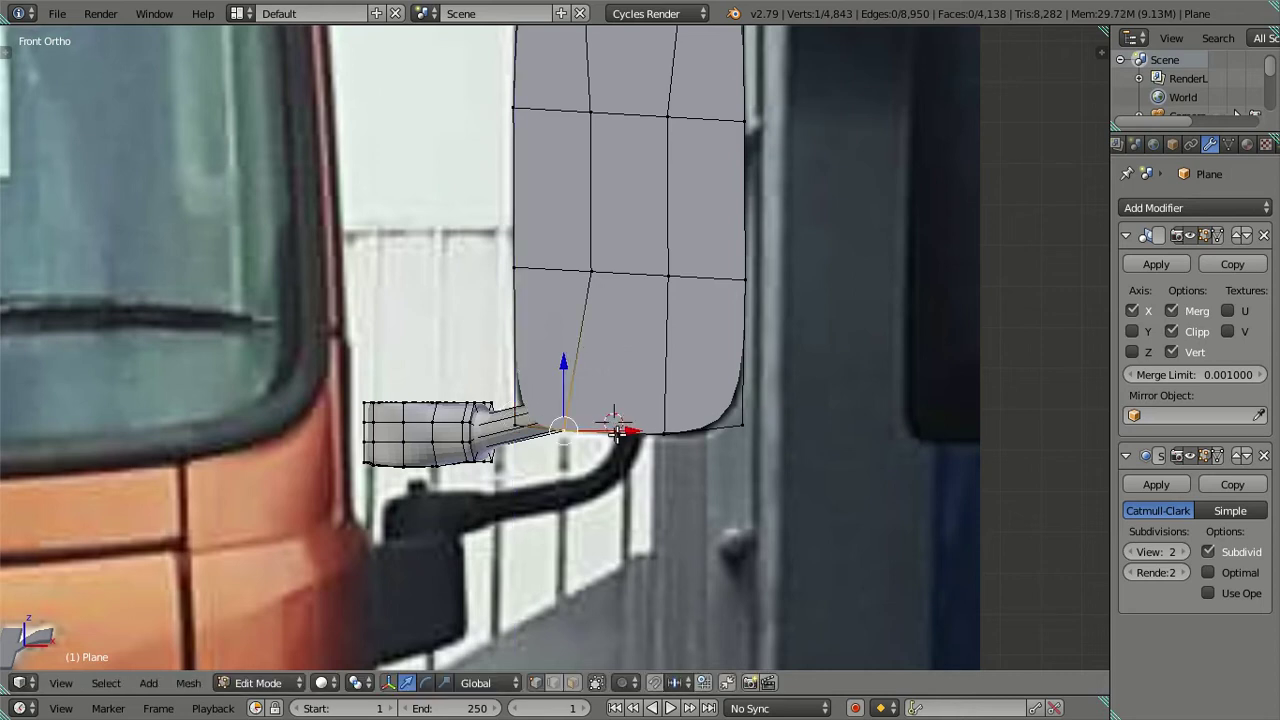
{"action": "key", "text": "g"}
{"action": "key", "text": "x"}
{"action": "left_click", "coordinate": [622, 430]}
{"action": "key", "text": "a"}
{"action": "scroll", "coordinate": [583, 255], "scroll_direction": "down", "scroll_amount": 2}
{"action": "scroll", "coordinate": [590, 300], "scroll_direction": "down", "scroll_amount": 1}
Set the subdivision view level to 0 and select the lower panel's side edge loops.
{"action": "middle_click_drag", "start_coordinate": [600, 341], "coordinate": [590, 392]}
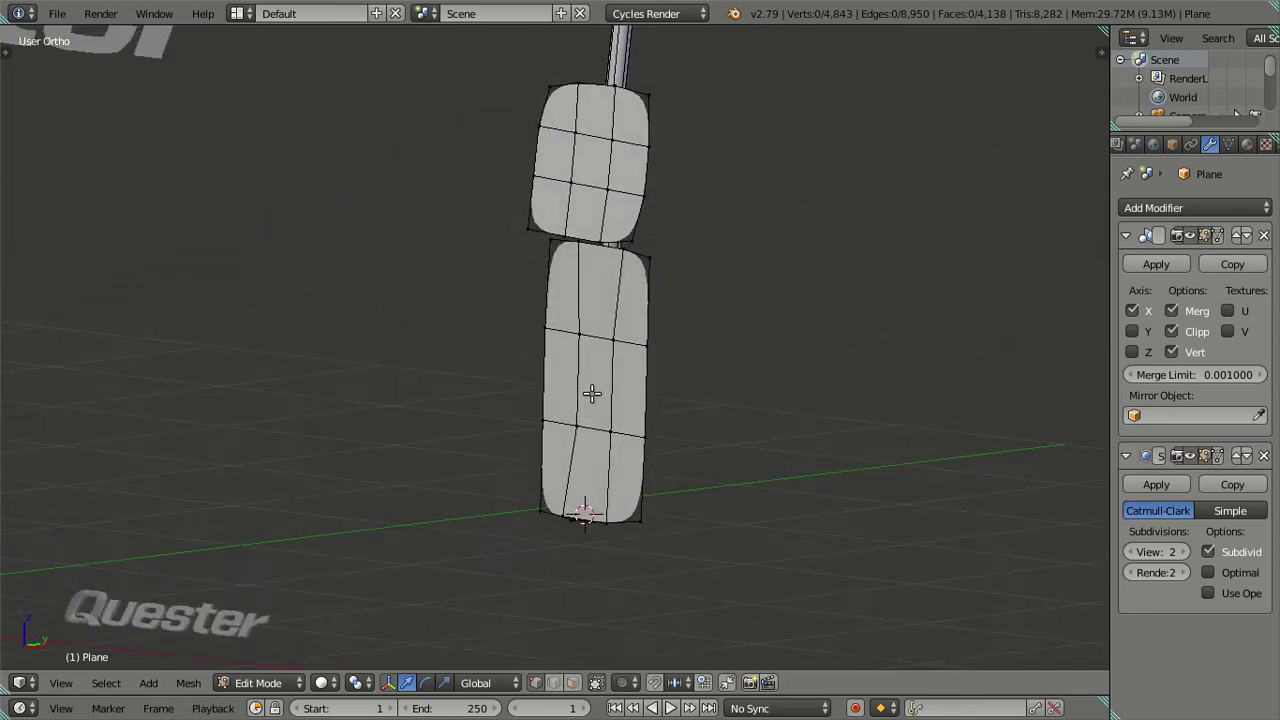
{"action": "double_click", "coordinate": [1133, 558]}
{"action": "middle_click_drag", "start_coordinate": [440, 417], "coordinate": [514, 339]}
{"action": "right_click", "coordinate": [516, 314]}
{"action": "mouse_move", "coordinate": [618, 445]}
{"action": "middle_mouse_down"}
{"action": "mouse_move", "coordinate": [577, 486]}
{"action": "mouse_move", "coordinate": [606, 463]}
{"action": "middle_mouse_up"}
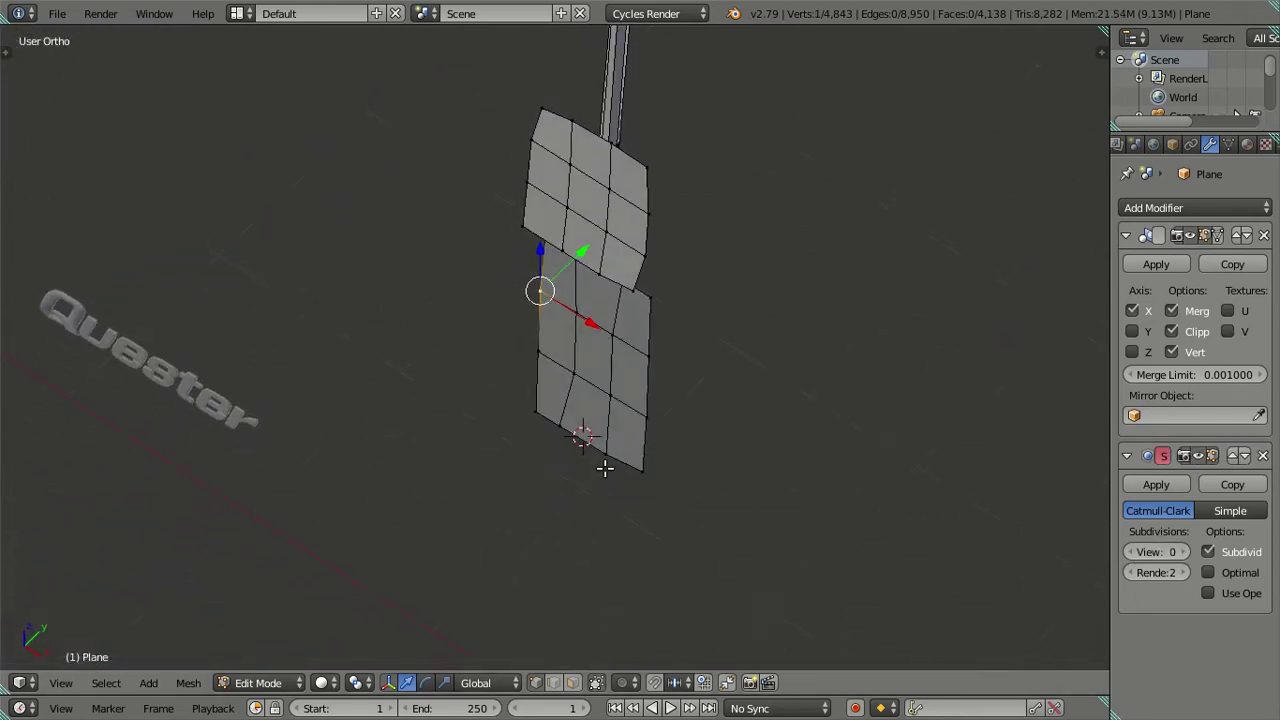
{"action": "right_click", "coordinate": [642, 470]}
{"action": "middle_click_drag", "start_coordinate": [651, 350], "coordinate": [506, 463]}
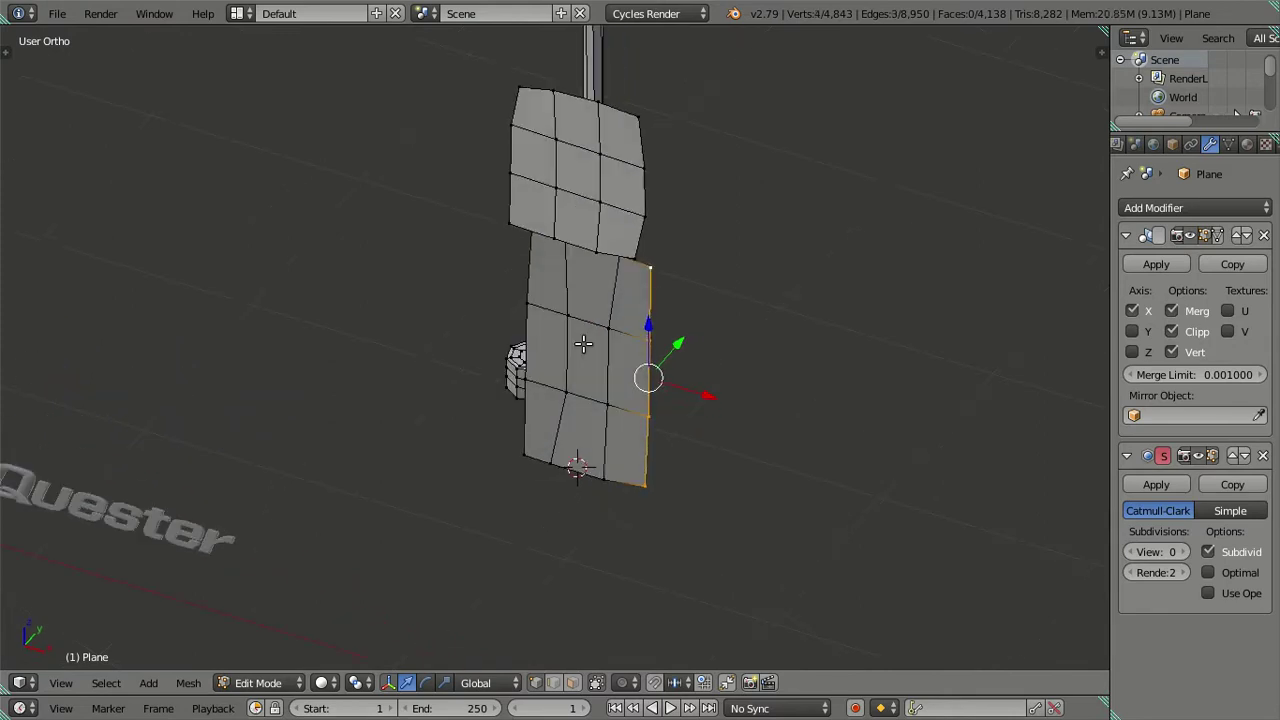
{"action": "right_click", "coordinate": [523, 456], "text": "shift"}
{"action": "mouse_move", "coordinate": [541, 387]}
{"action": "middle_mouse_down"}
{"action": "mouse_move", "coordinate": [531, 286]}
{"action": "mouse_move", "coordinate": [577, 264]}
{"action": "middle_mouse_up"}
{"action": "right_click", "coordinate": [531, 275], "text": "alt+shift"}
Add the upper panel's side edge loops and slide the selected edges along Y.
{"action": "right_click", "coordinate": [640, 248], "text": "shift"}
{"action": "right_click", "coordinate": [651, 152], "text": "alt+shift"}
{"action": "middle_click_drag", "start_coordinate": [651, 152], "coordinate": [591, 340]}
{"action": "right_click", "coordinate": [529, 213], "text": "alt+shift"}
{"action": "mouse_move", "coordinate": [529, 213]}
{"action": "middle_mouse_down"}
{"action": "mouse_move", "coordinate": [531, 366]}
{"action": "mouse_move", "coordinate": [566, 390]}
{"action": "middle_mouse_up"}
{"action": "left_click_drag", "start_coordinate": [640, 350], "coordinate": [650, 343]}
{"action": "middle_click_drag", "start_coordinate": [650, 343], "coordinate": [581, 329]}
{"action": "left_click_drag", "start_coordinate": [637, 402], "coordinate": [640, 401]}
Refine the edge selection by adding and removing vertices on both panels.
{"action": "middle_click_drag", "start_coordinate": [643, 400], "coordinate": [607, 366]}
{"action": "right_click", "coordinate": [578, 366], "text": "shift"}
{"action": "right_click", "coordinate": [586, 342], "text": "shift"}
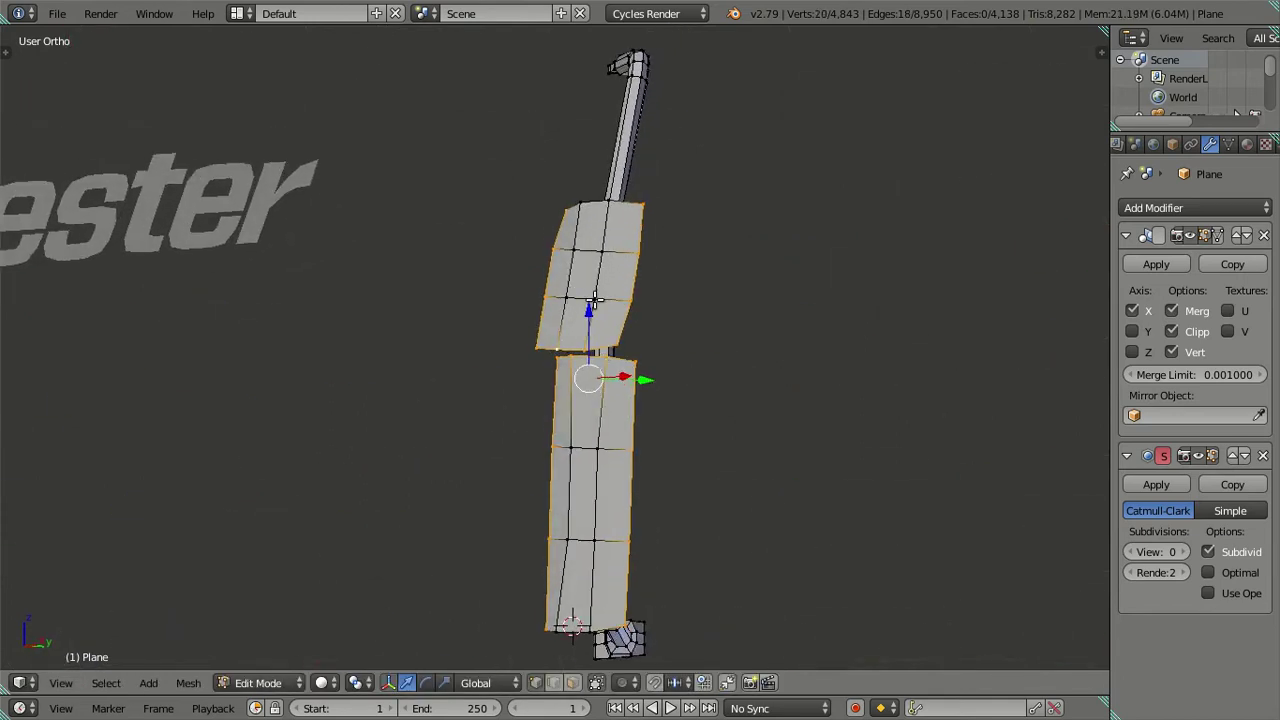
{"action": "middle_click_drag", "start_coordinate": [586, 342], "coordinate": [604, 478]}
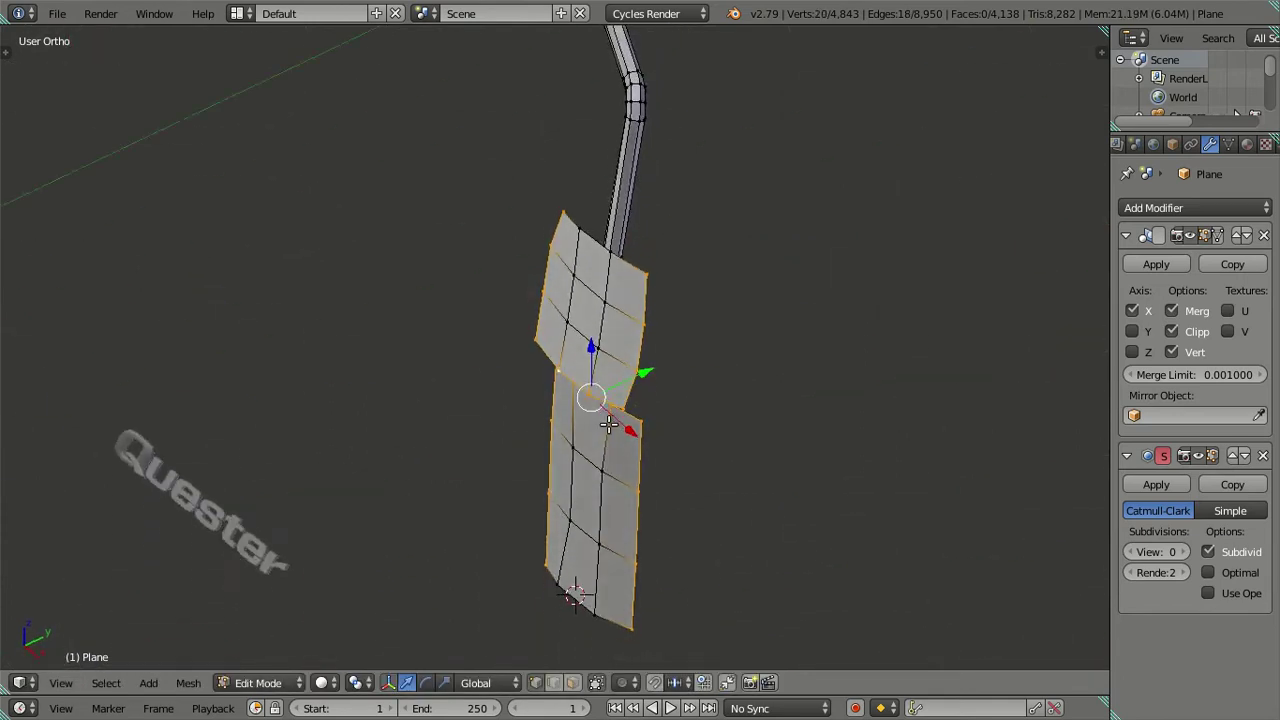
{"action": "right_click", "coordinate": [604, 334], "text": "shift"}
{"action": "middle_click_drag", "start_coordinate": [604, 334], "coordinate": [623, 428]}
{"action": "right_click", "coordinate": [645, 495], "text": "shift"}
{"action": "right_click", "coordinate": [646, 490], "text": "shift"}
{"action": "middle_click_drag", "start_coordinate": [646, 486], "coordinate": [630, 429]}
{"action": "key", "text": "g"}
{"action": "key", "text": "Escape"}
{"action": "mouse_move", "coordinate": [632, 474]}
{"action": "middle_mouse_down"}
{"action": "mouse_move", "coordinate": [748, 486]}
{"action": "mouse_move", "coordinate": [660, 551]}
{"action": "mouse_move", "coordinate": [609, 486]}
{"action": "mouse_move", "coordinate": [609, 457]}
{"action": "mouse_move", "coordinate": [634, 480]}
{"action": "middle_mouse_up"}
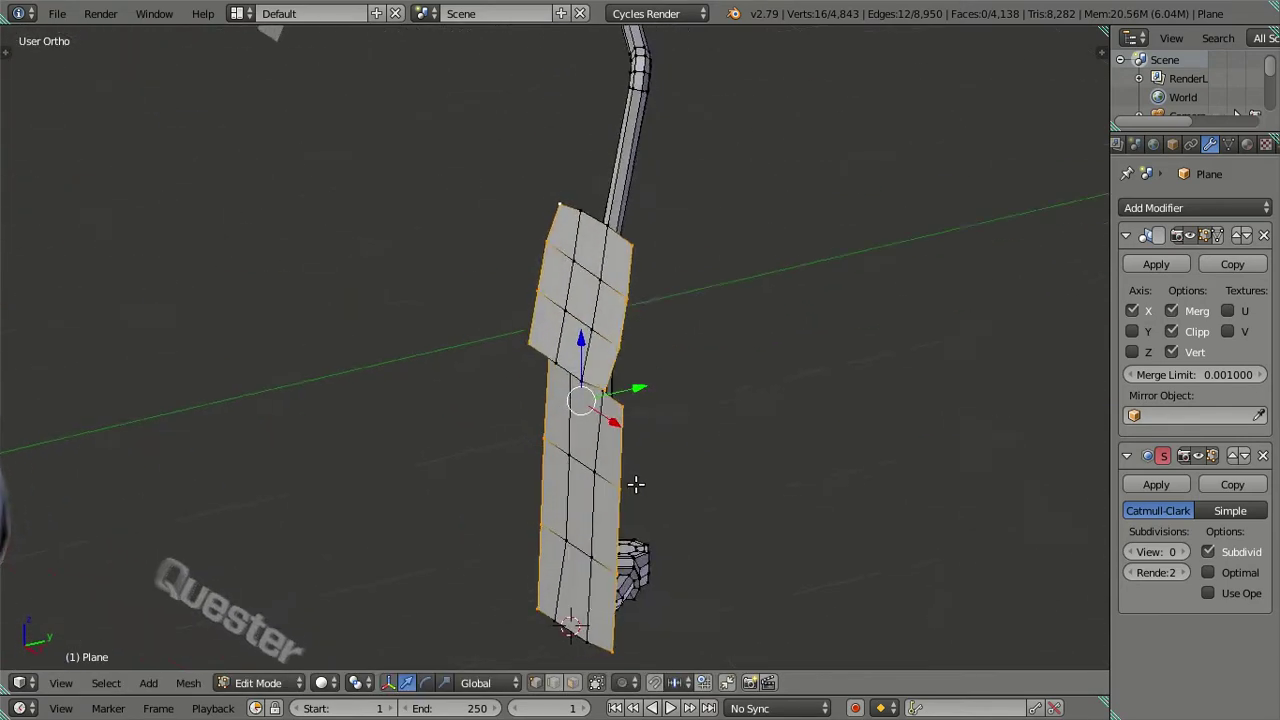
Add the bottom-left and upper top edges, then move the selection along Y to bow the panels.
{"action": "right_click", "coordinate": [556, 610], "text": "shift"}
{"action": "middle_click_drag", "start_coordinate": [556, 610], "coordinate": [612, 385]}
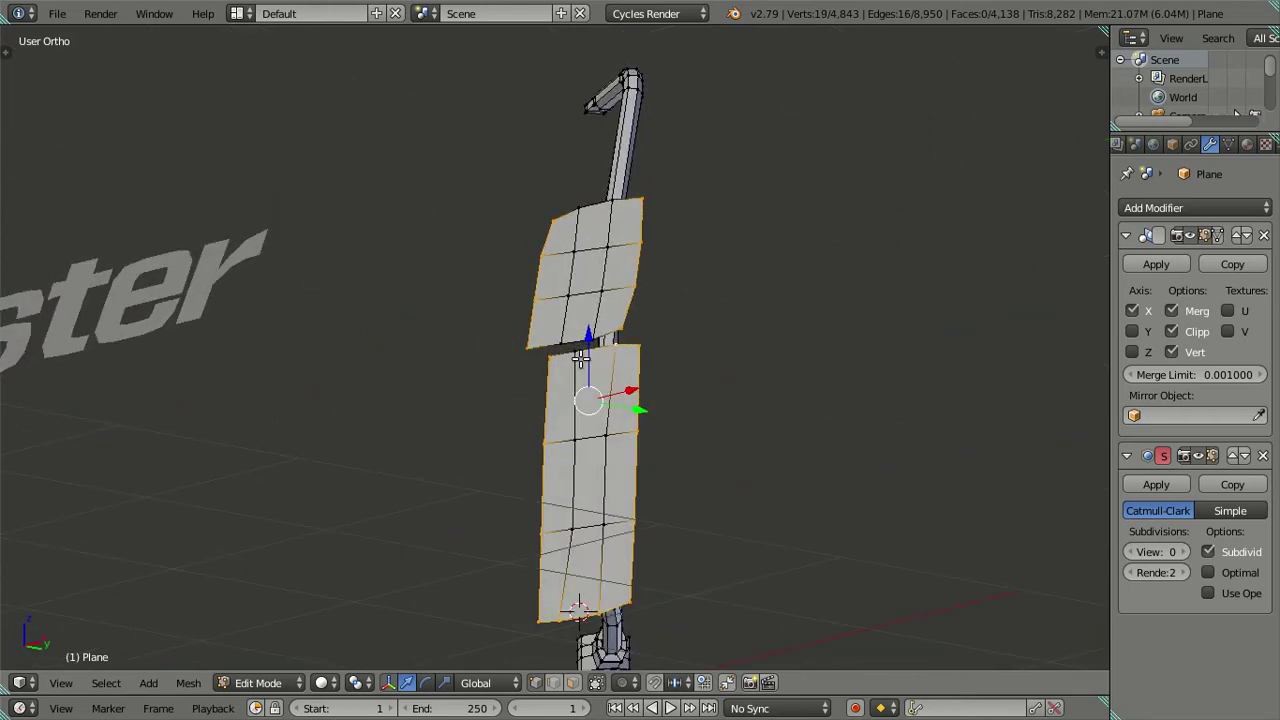
{"action": "right_click", "coordinate": [620, 204], "text": "shift"}
{"action": "mouse_move", "coordinate": [674, 286]}
{"action": "middle_mouse_down"}
{"action": "mouse_move", "coordinate": [605, 427]}
{"action": "mouse_move", "coordinate": [622, 428]}
{"action": "middle_mouse_up"}
{"action": "key", "text": "g"}
{"action": "key", "text": "y"}
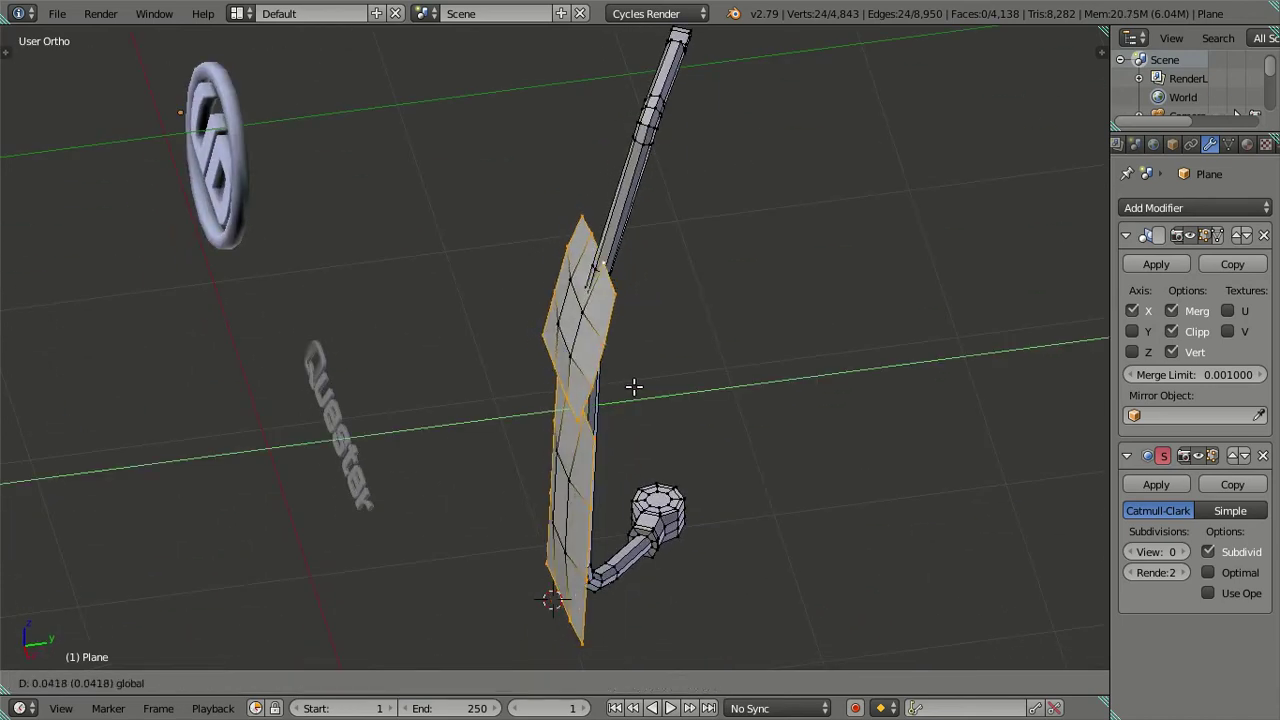
{"action": "left_click", "coordinate": [634, 387]}
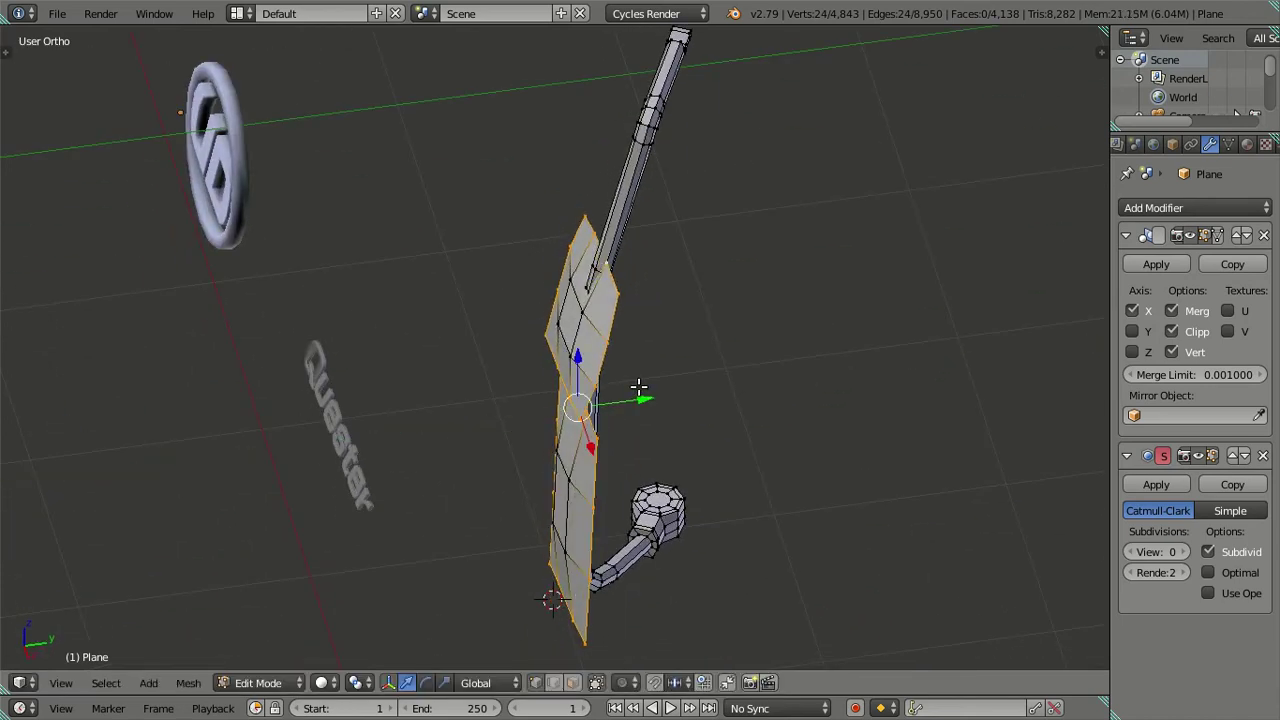
Select the whole upper housing panel and start extruding it in Right Ortho view.
{"action": "key", "text": "KP_3"}
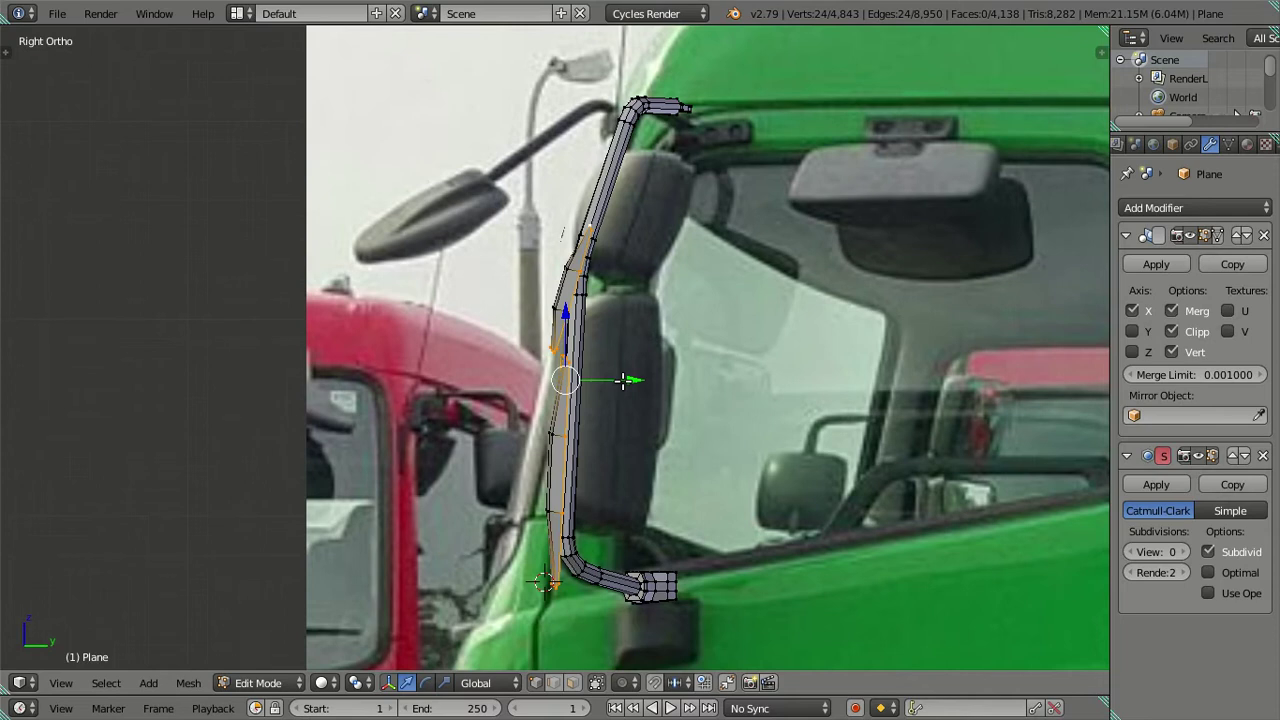
{"action": "mouse_move", "coordinate": [622, 380]}
{"action": "middle_mouse_down"}
{"action": "mouse_move", "coordinate": [641, 368]}
{"action": "mouse_move", "coordinate": [609, 426]}
{"action": "mouse_move", "coordinate": [617, 409]}
{"action": "mouse_move", "coordinate": [651, 418]}
{"action": "mouse_move", "coordinate": [669, 407]}
{"action": "middle_mouse_up"}
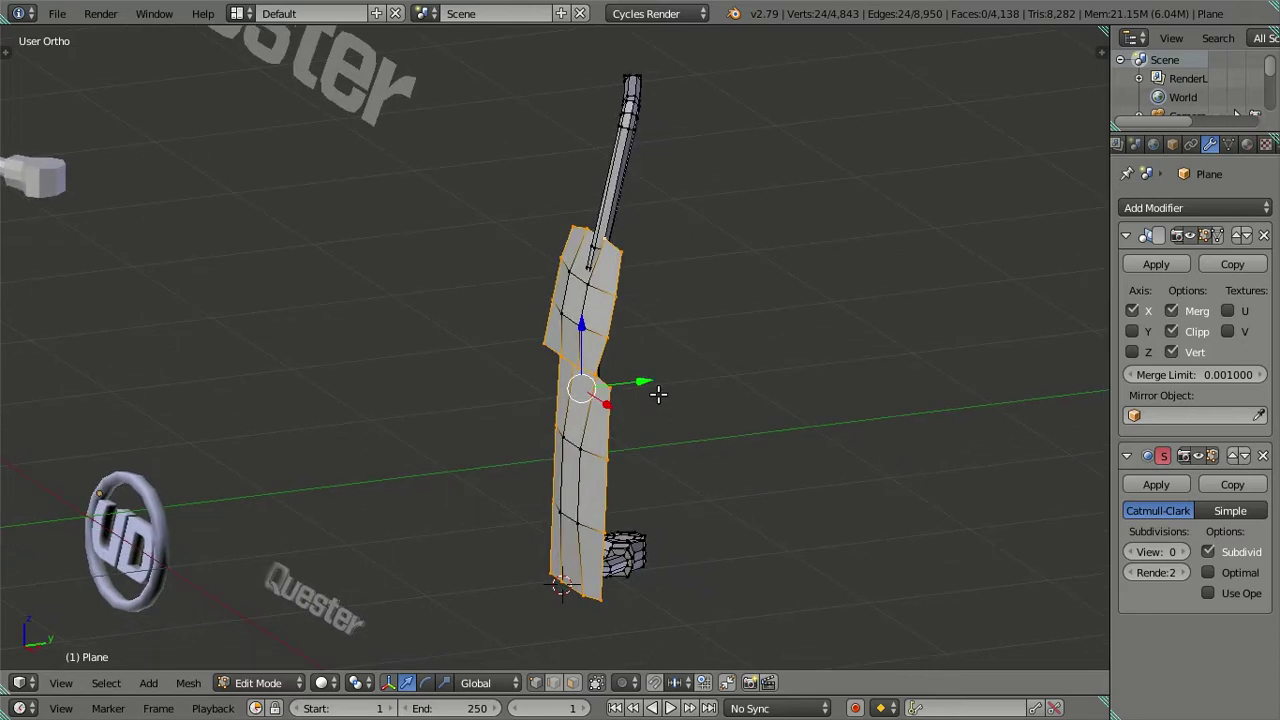
{"action": "right_click", "coordinate": [597, 337]}
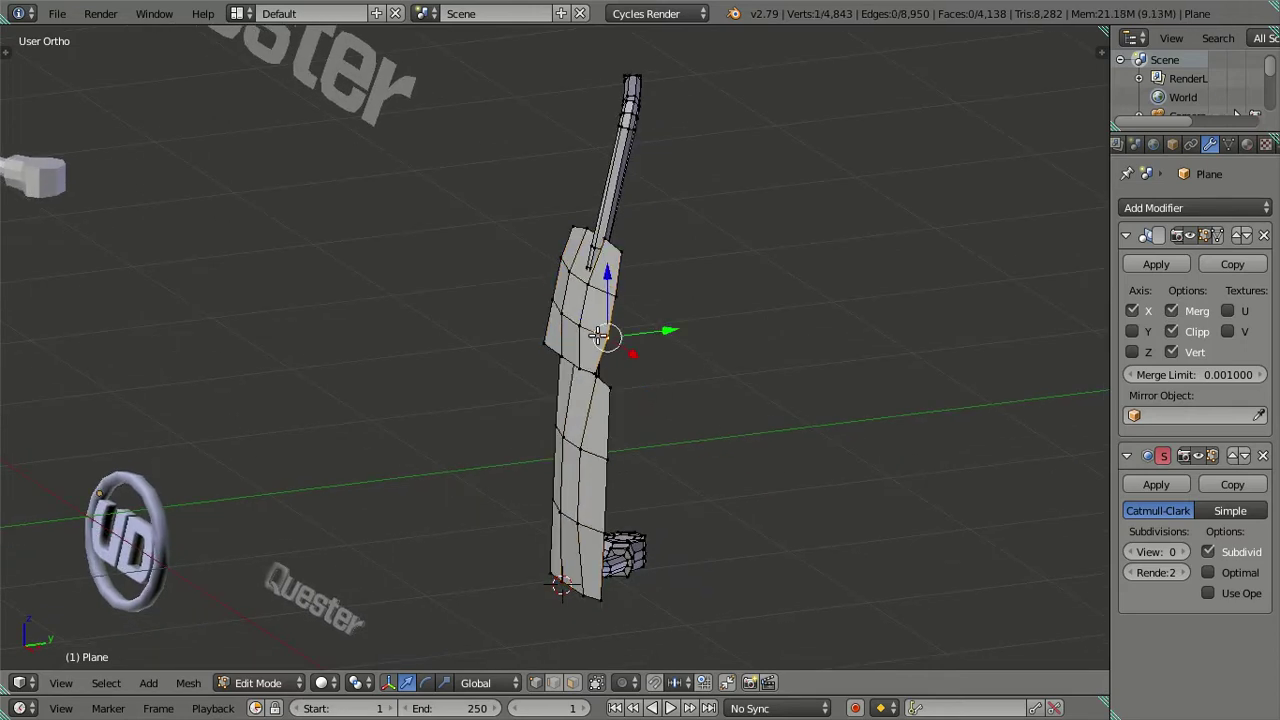
{"action": "key", "text": "l"}
{"action": "key", "text": "l"}
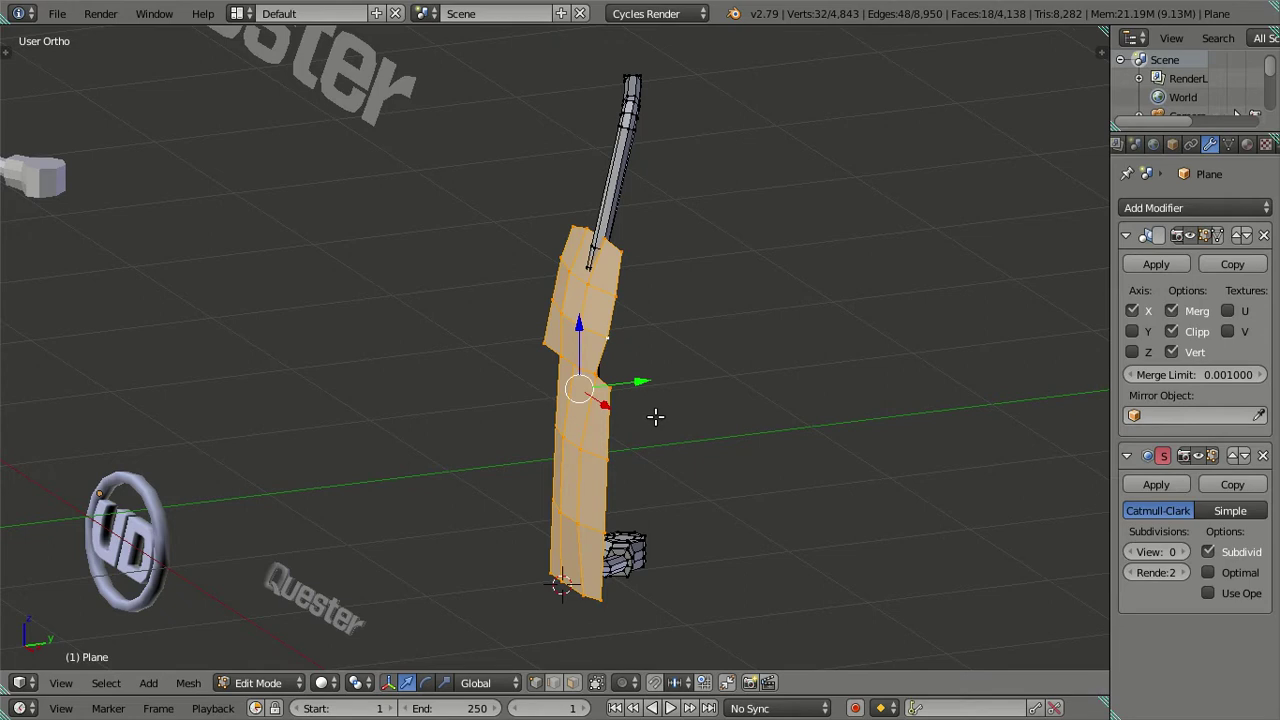
{"action": "key", "text": "KP_3"}
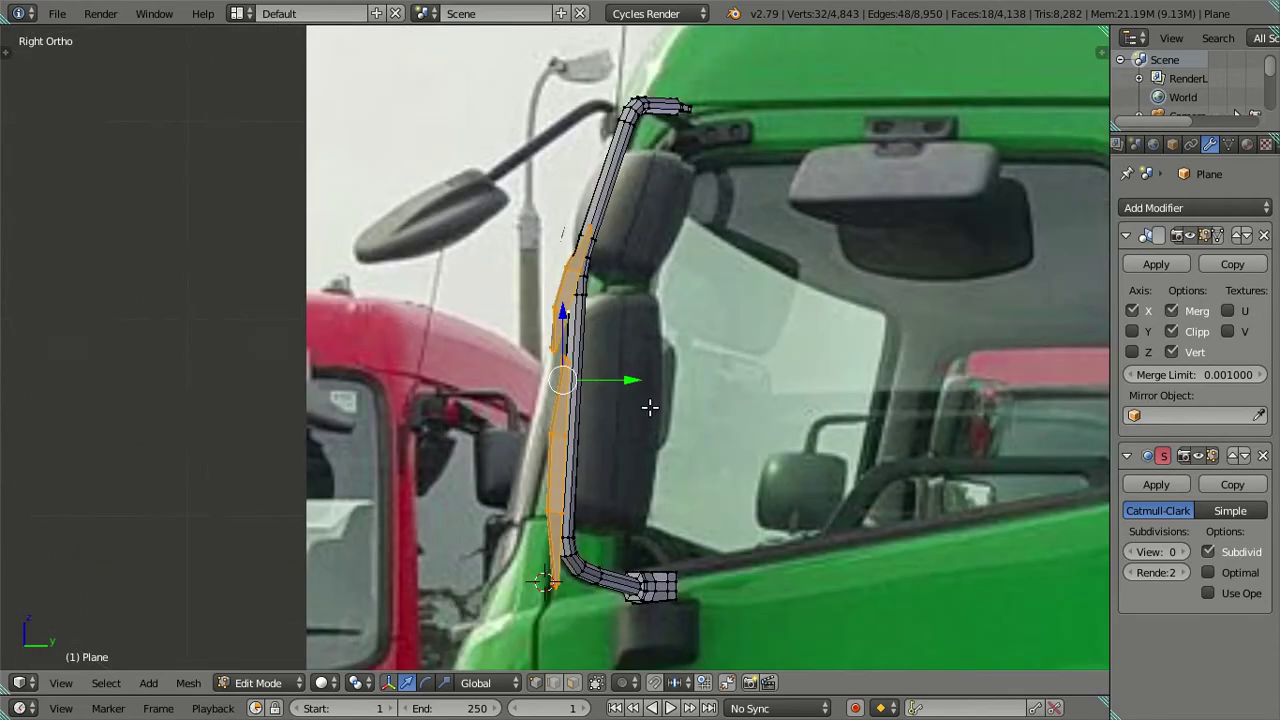
{"action": "middle_click_drag", "start_coordinate": [545, 286], "coordinate": [566, 300]}
{"action": "right_click", "coordinate": [568, 302]}
{"action": "key", "text": "l"}
{"action": "key", "text": "KP_3"}
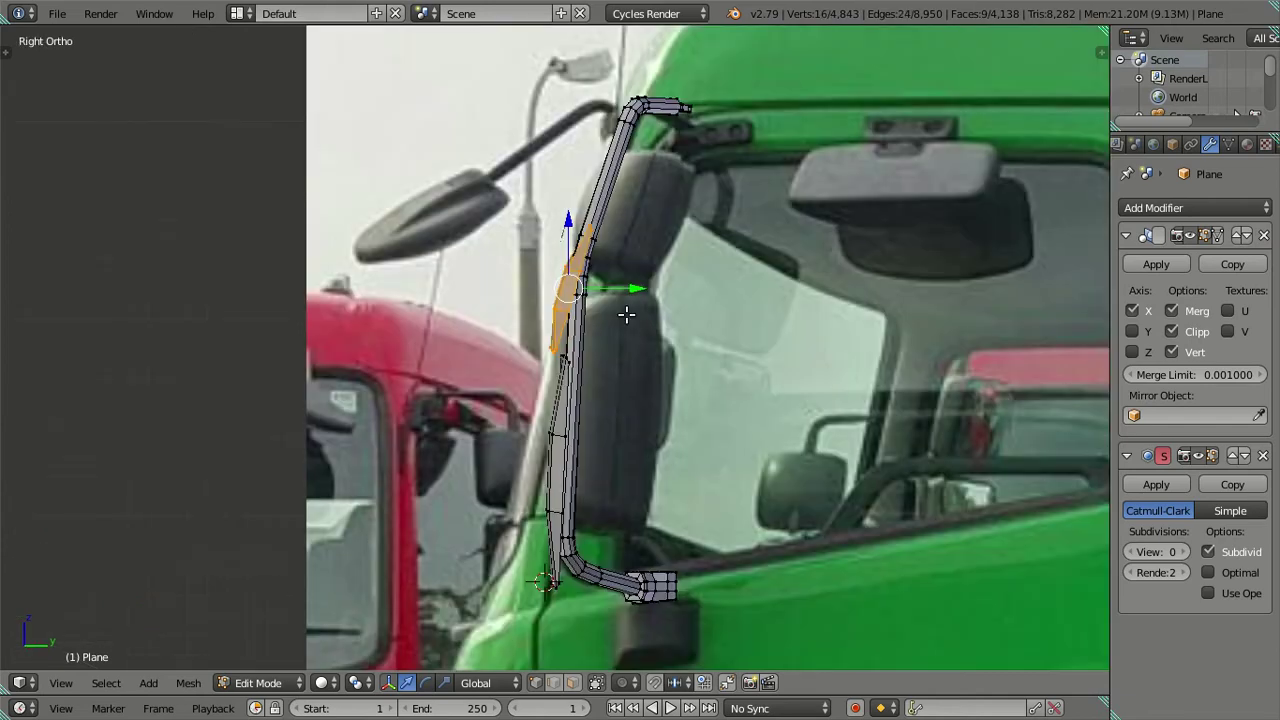
{"action": "key", "text": "e"}
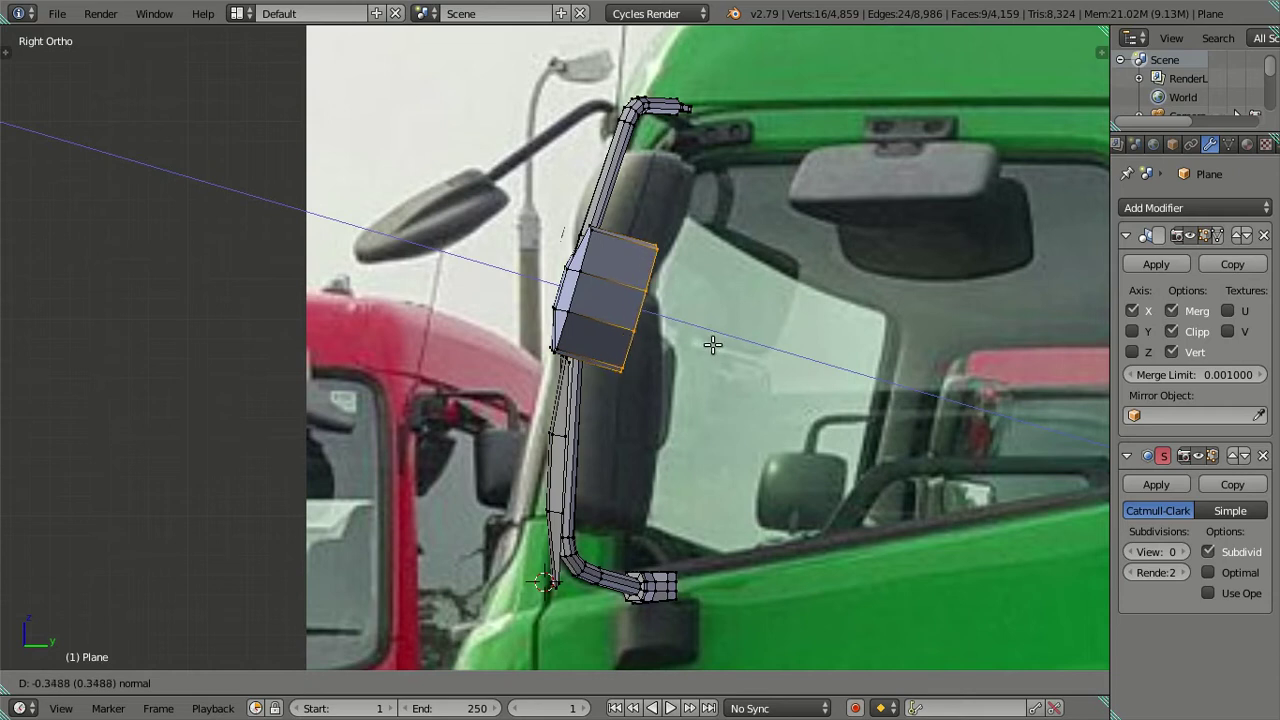
Confirm the upper panel extrusion, then extrude the lower housing's faces about 0.41 units deep.
{"action": "left_click", "coordinate": [715, 345]}
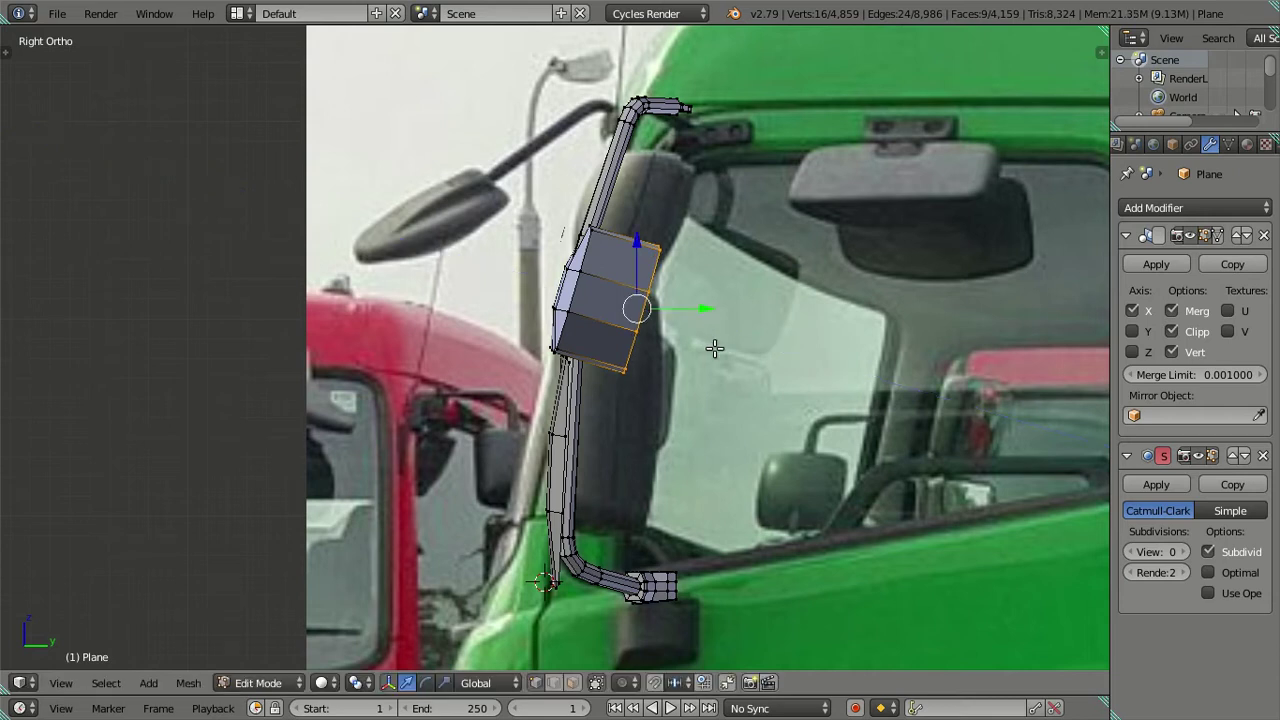
{"action": "middle_click_drag", "start_coordinate": [558, 467], "coordinate": [573, 436]}
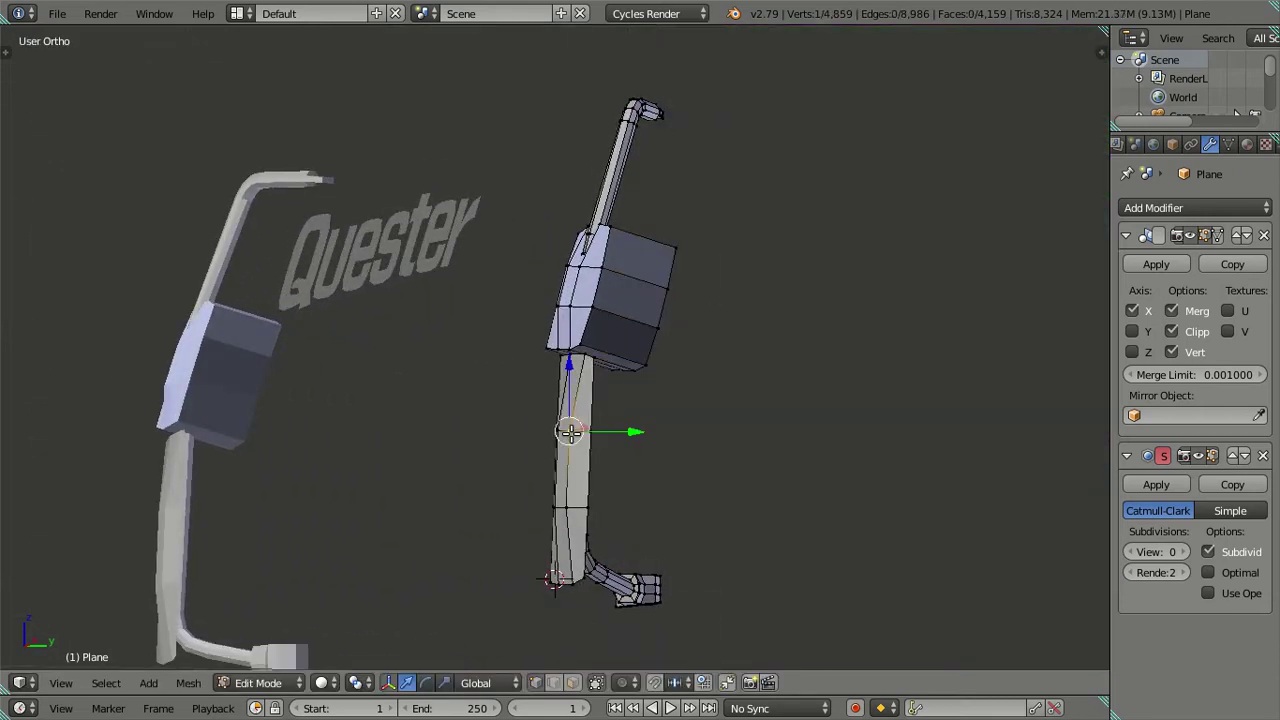
{"action": "right_click", "coordinate": [570, 432], "text": "alt"}
{"action": "key", "text": "KP_3"}
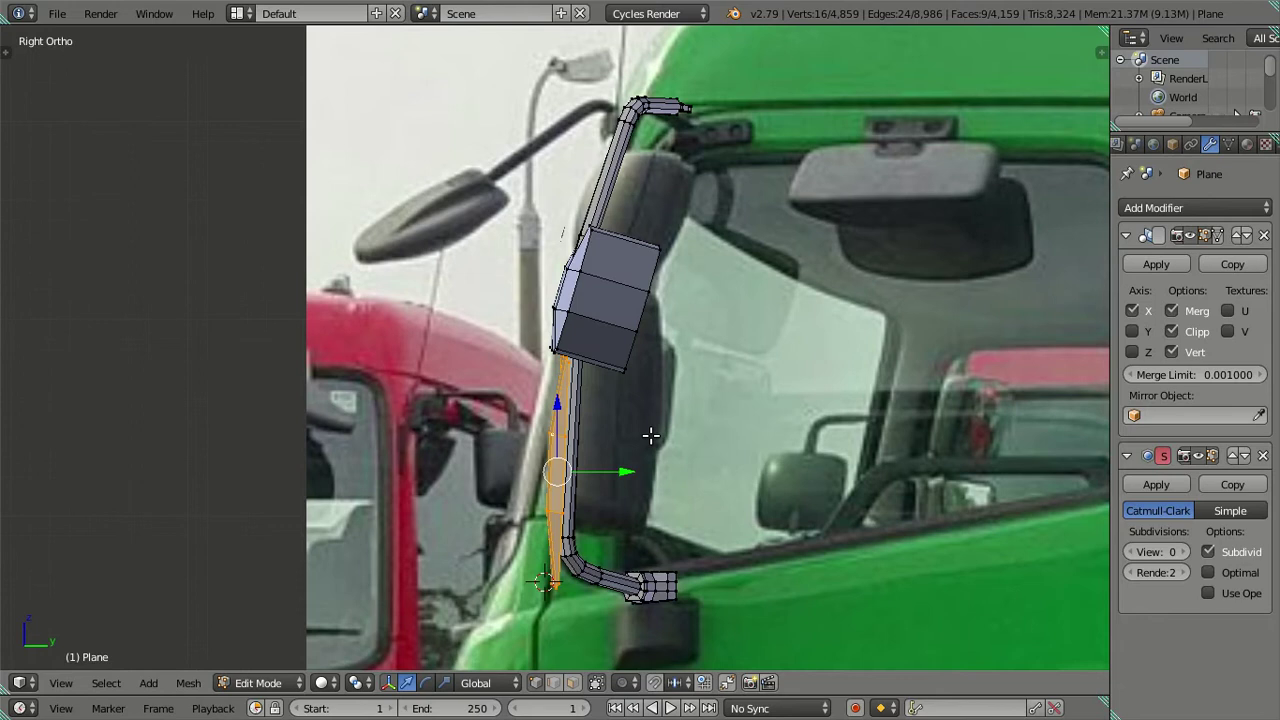
{"action": "key", "text": "e"}
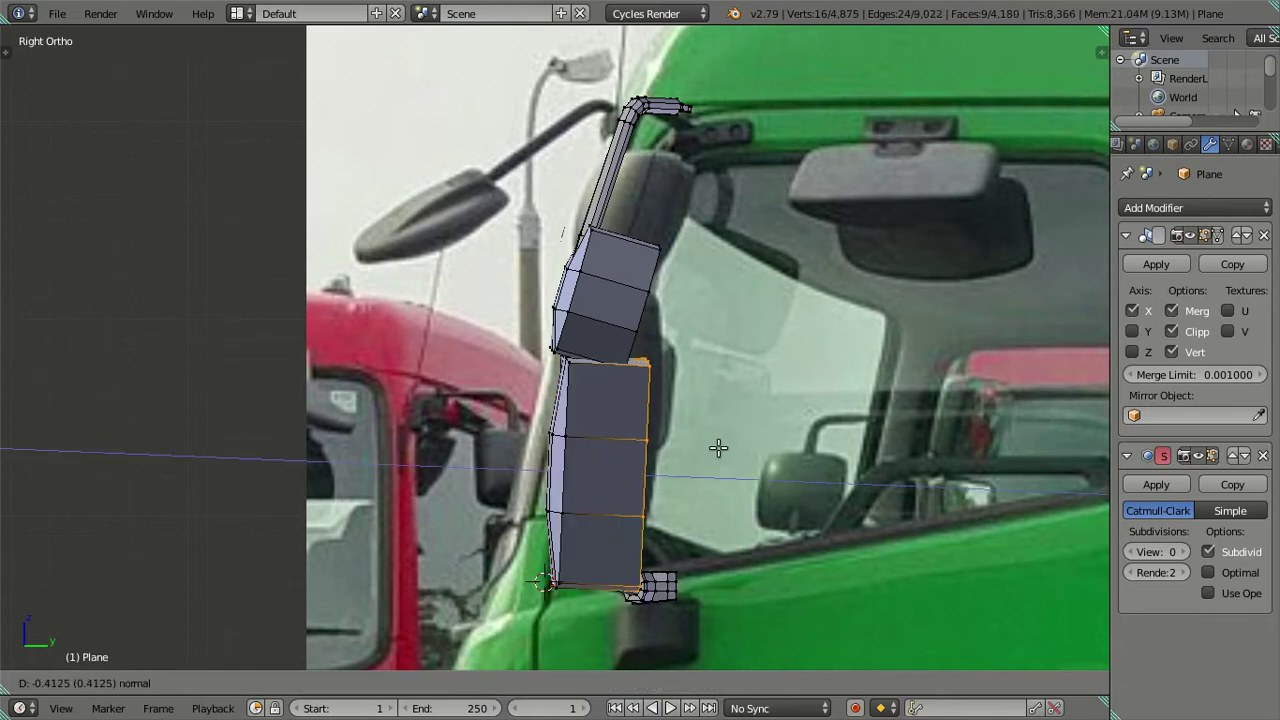
{"action": "left_click", "coordinate": [728, 445]}
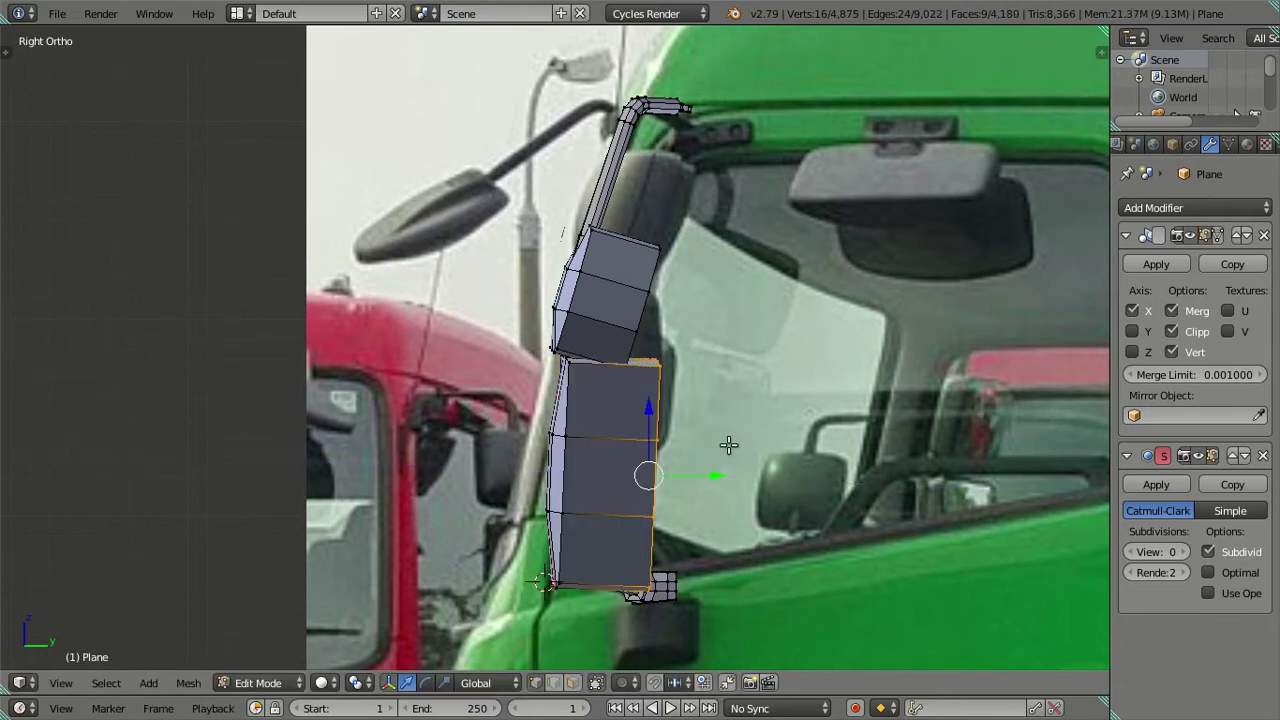
{"action": "mouse_move", "coordinate": [657, 450]}
{"action": "middle_mouse_down"}
{"action": "mouse_move", "coordinate": [567, 499]}
{"action": "mouse_move", "coordinate": [657, 311]}
{"action": "mouse_move", "coordinate": [563, 305]}
{"action": "middle_mouse_up"}
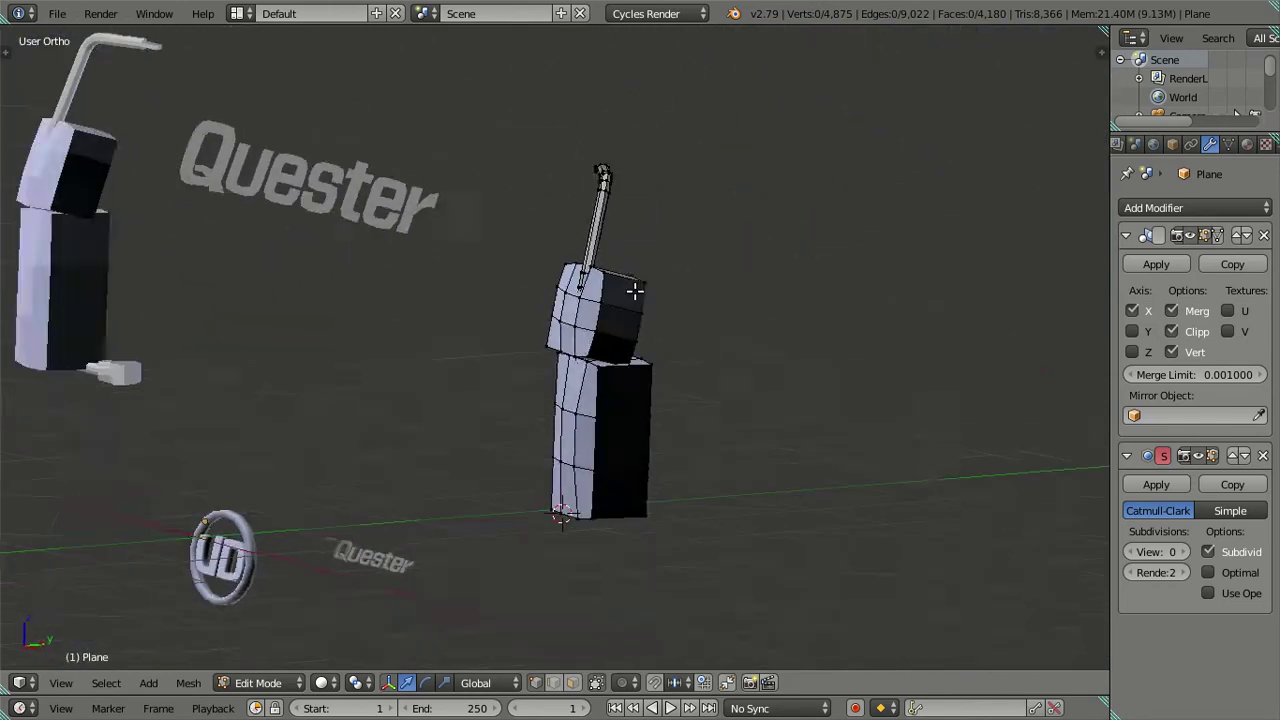
In side view, move the upper housing block up and outward and lift the lower block.
{"action": "key", "text": "KP_3"}
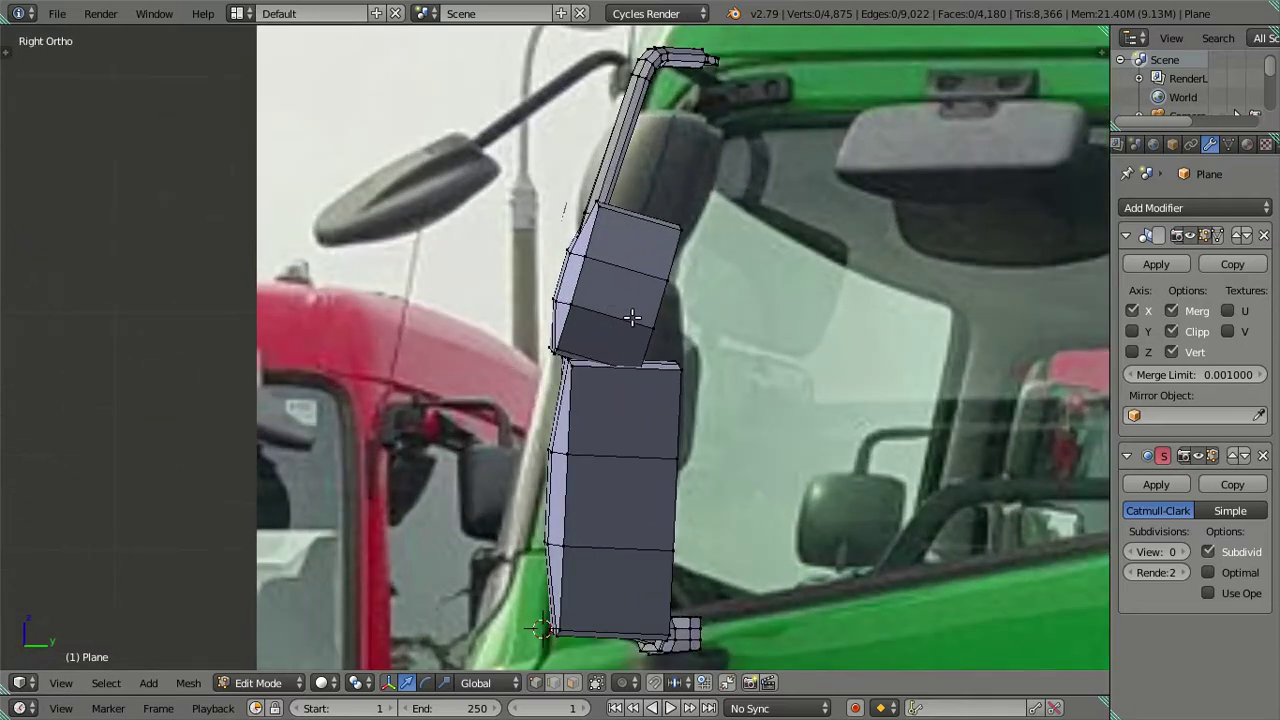
{"action": "key", "text": "l"}
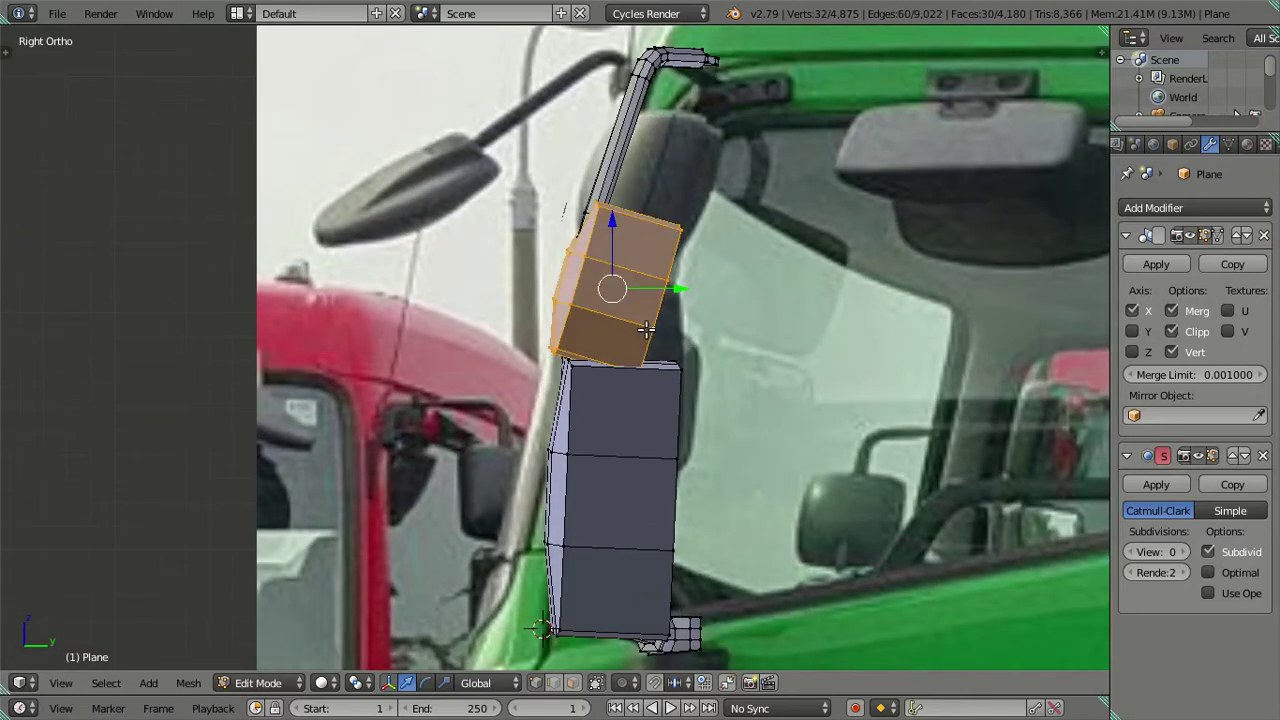
{"action": "key", "text": "g"}
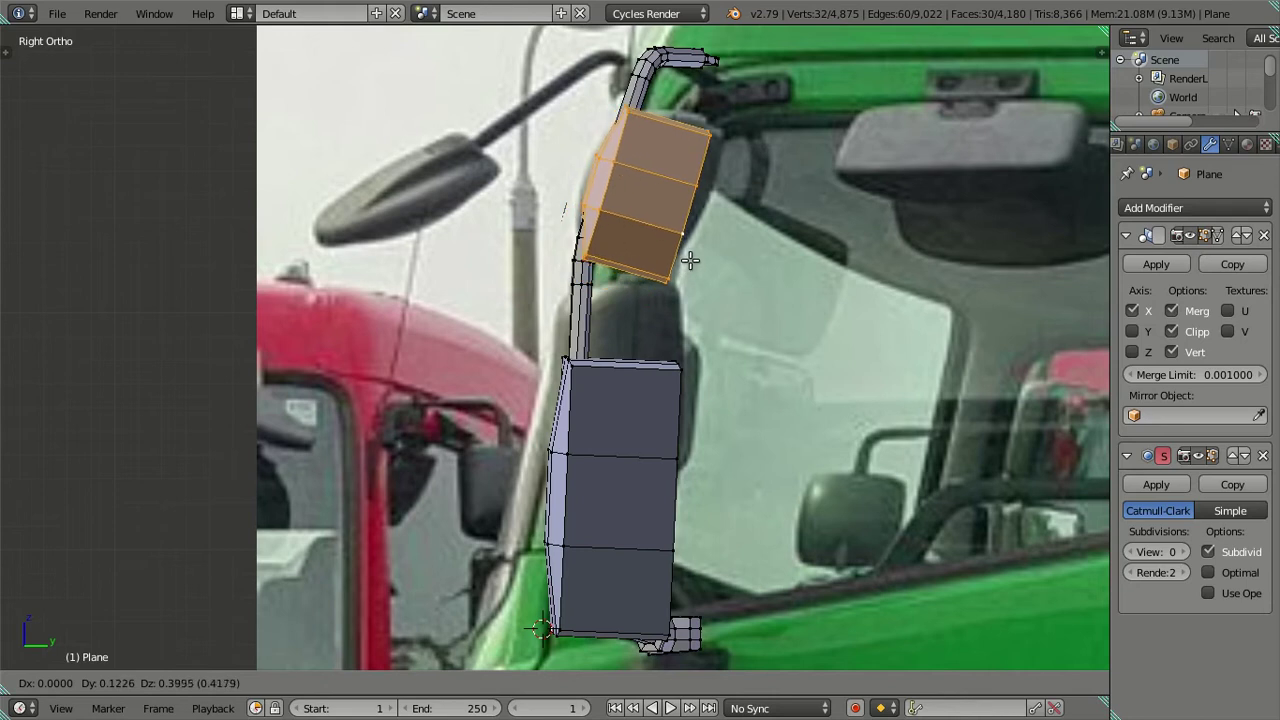
{"action": "left_click", "coordinate": [687, 255]}
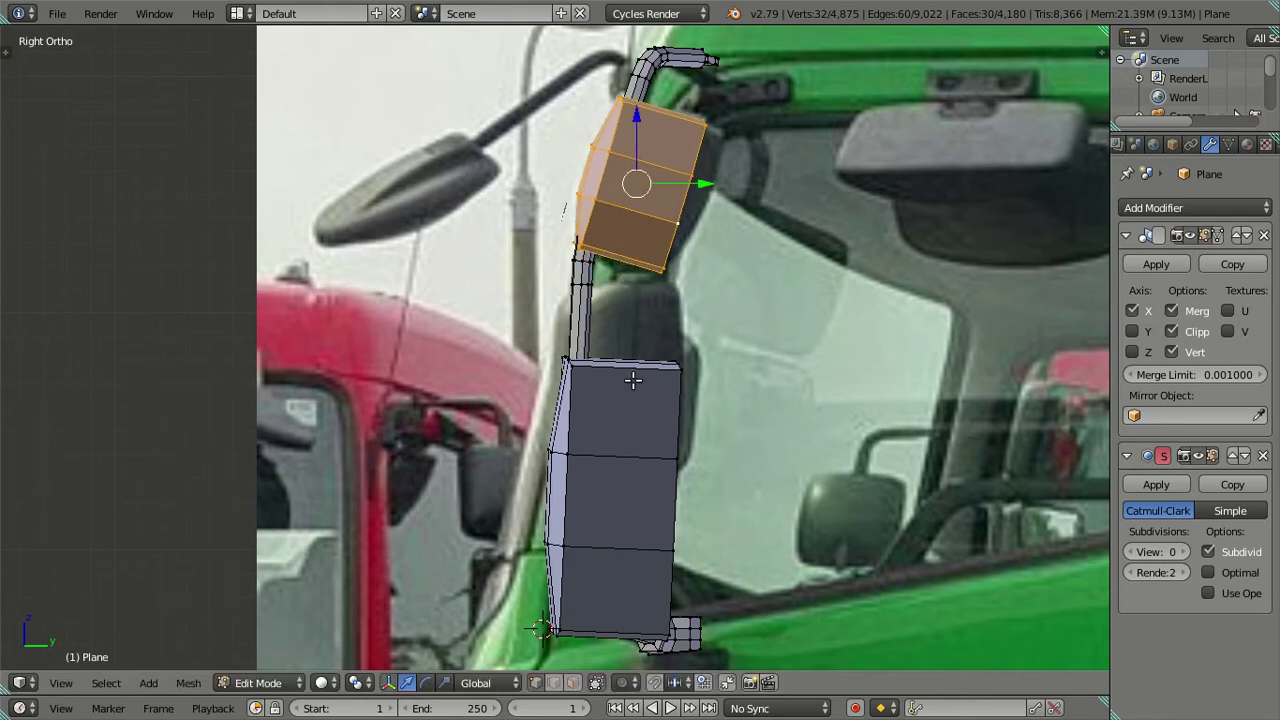
{"action": "right_click", "coordinate": [674, 368]}
{"action": "key", "text": "l"}
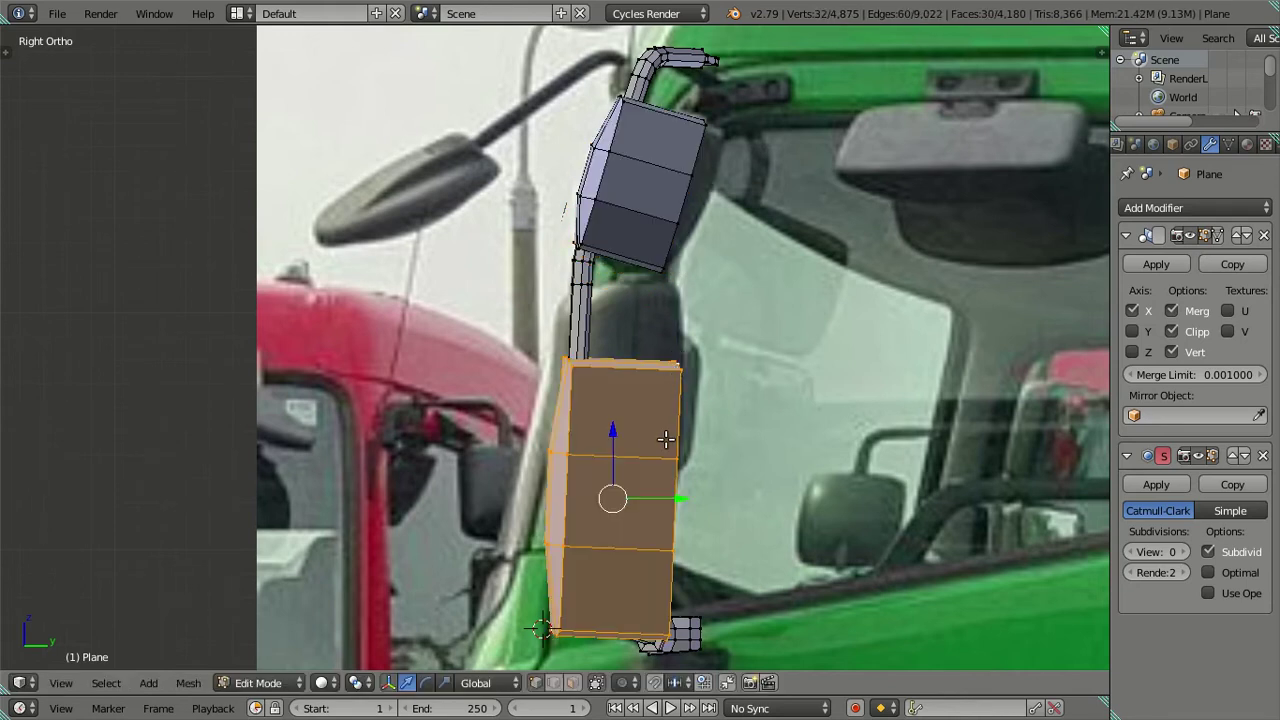
{"action": "key", "text": "g"}
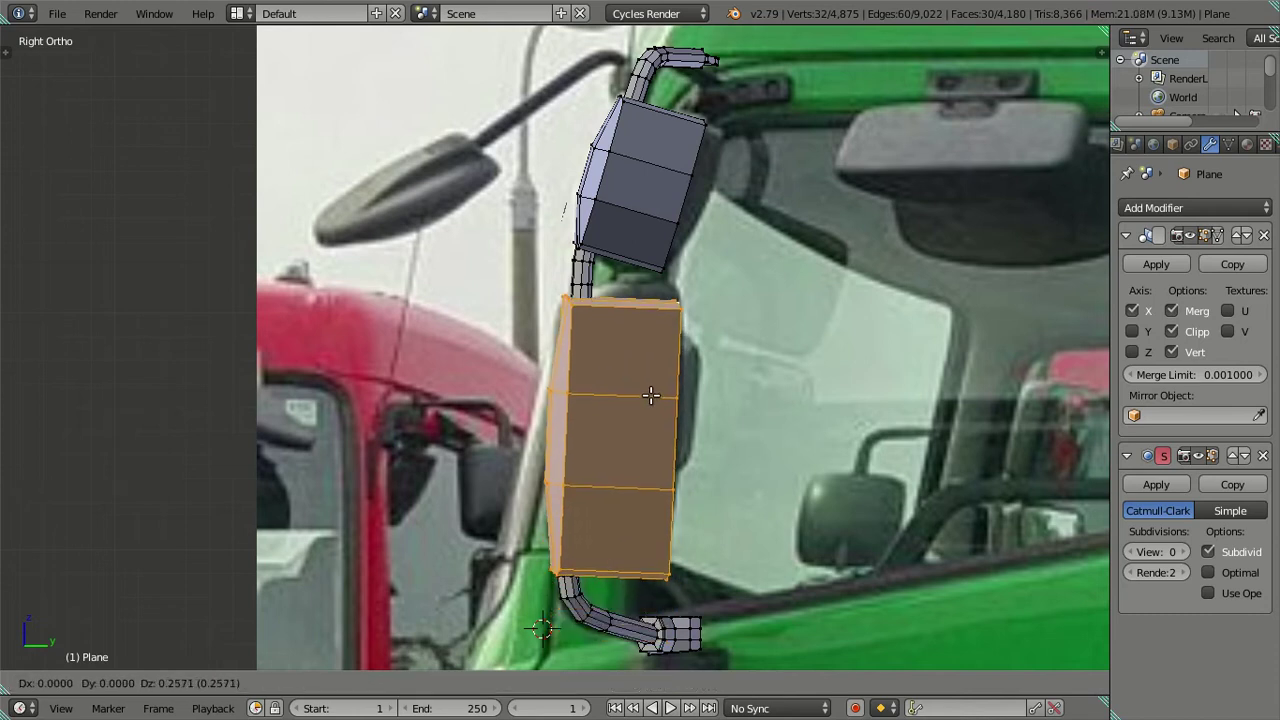
{"action": "left_click", "coordinate": [651, 384]}
Deselect all and check both housings in wireframe against the front reference photo.
{"action": "key", "text": "z"}
{"action": "key", "text": "z"}
{"action": "mouse_move", "coordinate": [651, 384]}
{"action": "middle_mouse_down"}
{"action": "mouse_move", "coordinate": [630, 524]}
{"action": "mouse_move", "coordinate": [565, 343]}
{"action": "mouse_move", "coordinate": [691, 275]}
{"action": "middle_mouse_up"}
{"action": "key", "text": "a"}
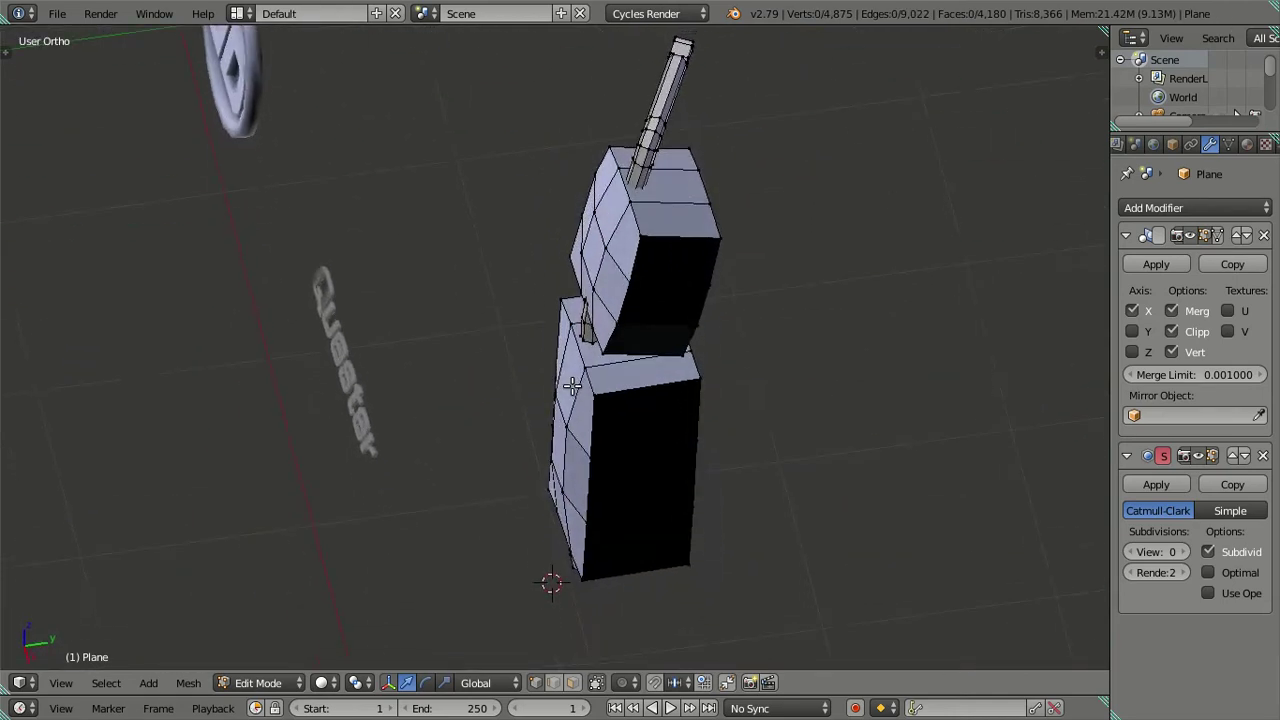
{"action": "key", "text": "KP_1"}
{"action": "key", "text": "z"}
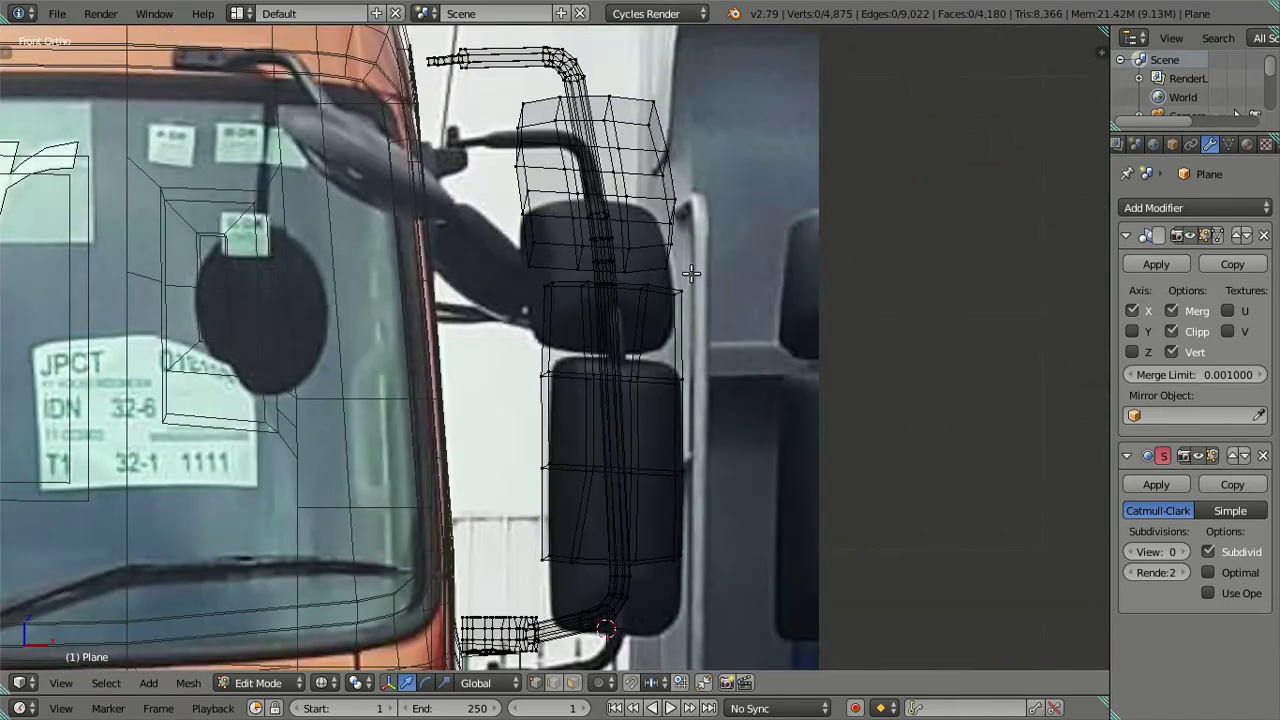
{"action": "key", "text": "z"}
{"action": "mouse_move", "coordinate": [688, 259]}
{"action": "middle_mouse_down"}
{"action": "mouse_move", "coordinate": [623, 255]}
{"action": "mouse_move", "coordinate": [654, 351]}
{"action": "mouse_move", "coordinate": [664, 337]}
{"action": "mouse_move", "coordinate": [608, 354]}
{"action": "mouse_move", "coordinate": [557, 331]}
{"action": "mouse_move", "coordinate": [545, 290]}
{"action": "mouse_move", "coordinate": [514, 269]}
{"action": "mouse_move", "coordinate": [409, 277]}
{"action": "mouse_move", "coordinate": [423, 346]}
{"action": "mouse_move", "coordinate": [451, 314]}
{"action": "mouse_move", "coordinate": [578, 318]}
{"action": "middle_mouse_up"}
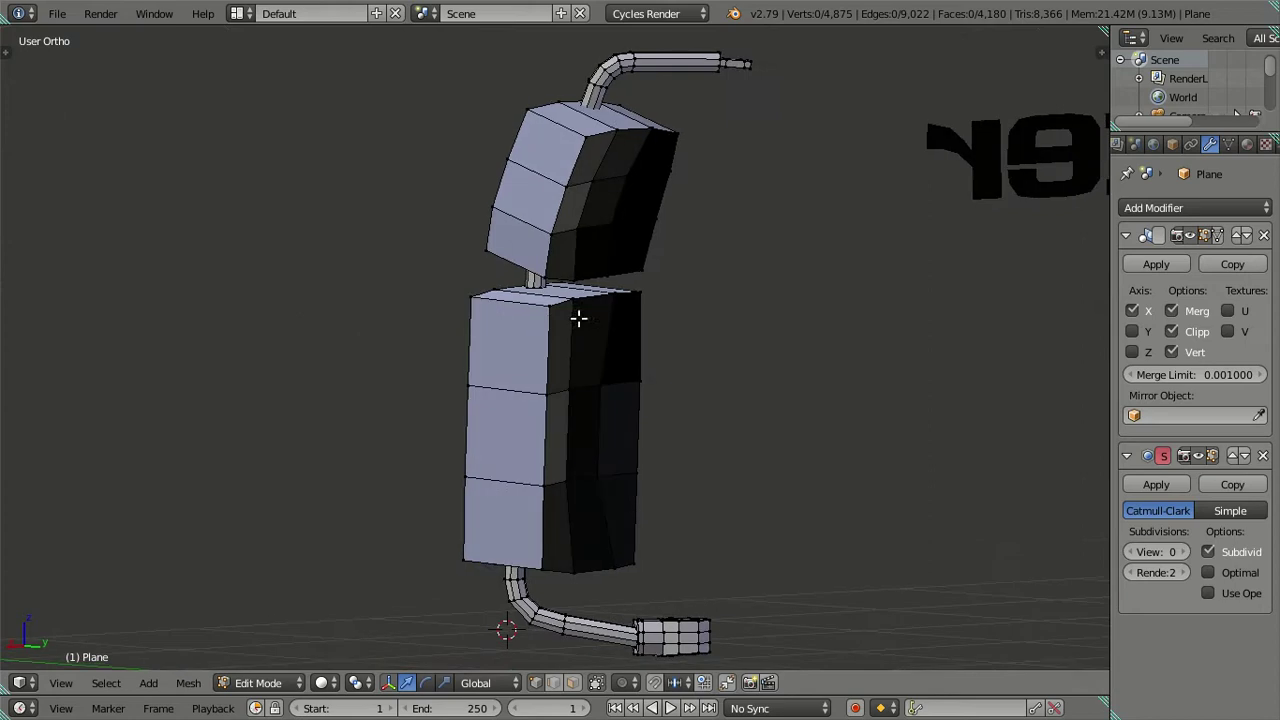
Set the Subdivision Surface viewport level to 2 to preview the smoothed mirror.
{"action": "left_click", "coordinate": [1188, 552]}
{"action": "left_click", "coordinate": [1188, 552]}
{"action": "mouse_move", "coordinate": [714, 397]}
{"action": "middle_mouse_down"}
{"action": "mouse_move", "coordinate": [794, 400]}
{"action": "mouse_move", "coordinate": [840, 427]}
{"action": "mouse_move", "coordinate": [914, 391]}
{"action": "mouse_move", "coordinate": [946, 360]}
{"action": "mouse_move", "coordinate": [880, 312]}
{"action": "middle_mouse_up"}
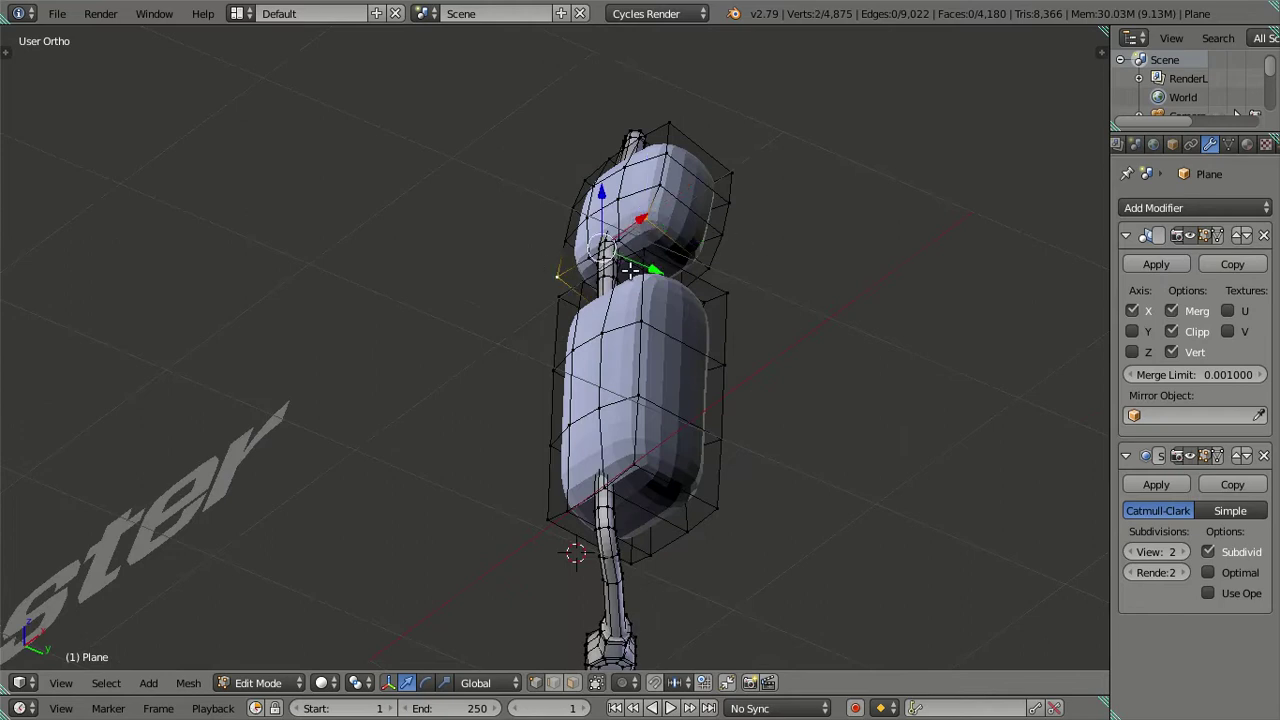
In Right Ortho, move two housing corner vertices to match the reference photo.
{"action": "key", "text": "KP_3"}
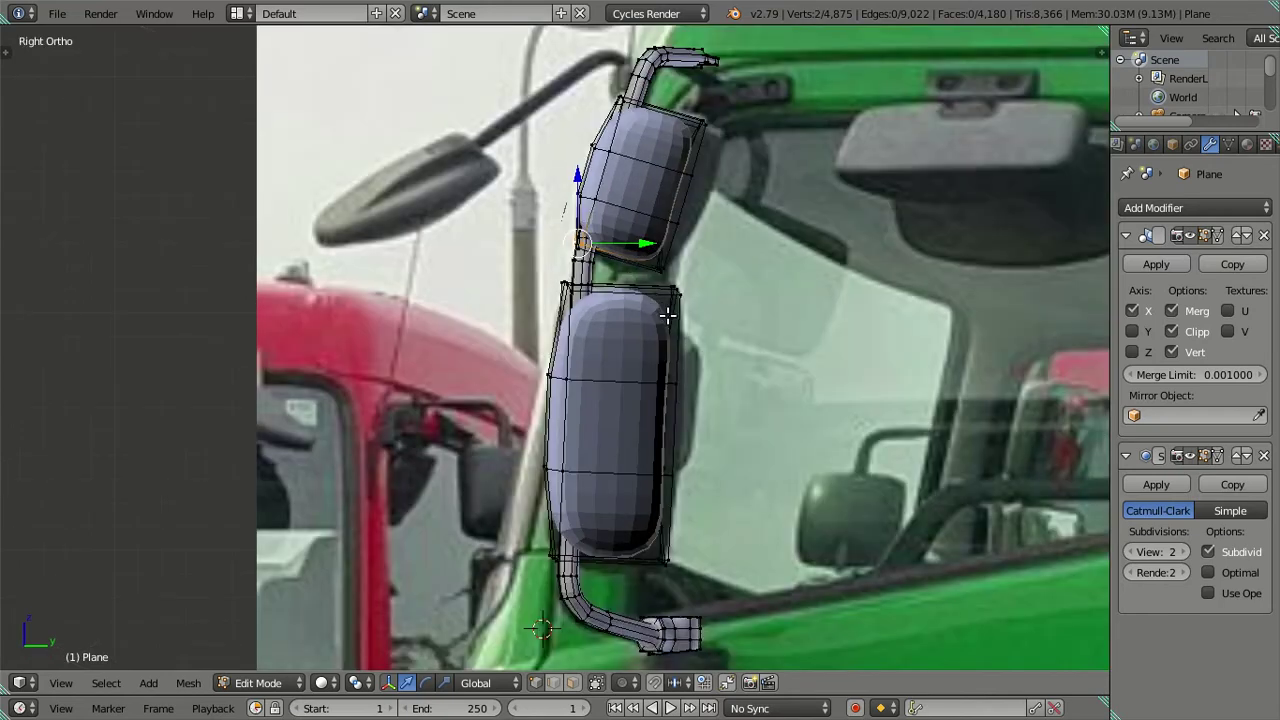
{"action": "key", "text": "g"}
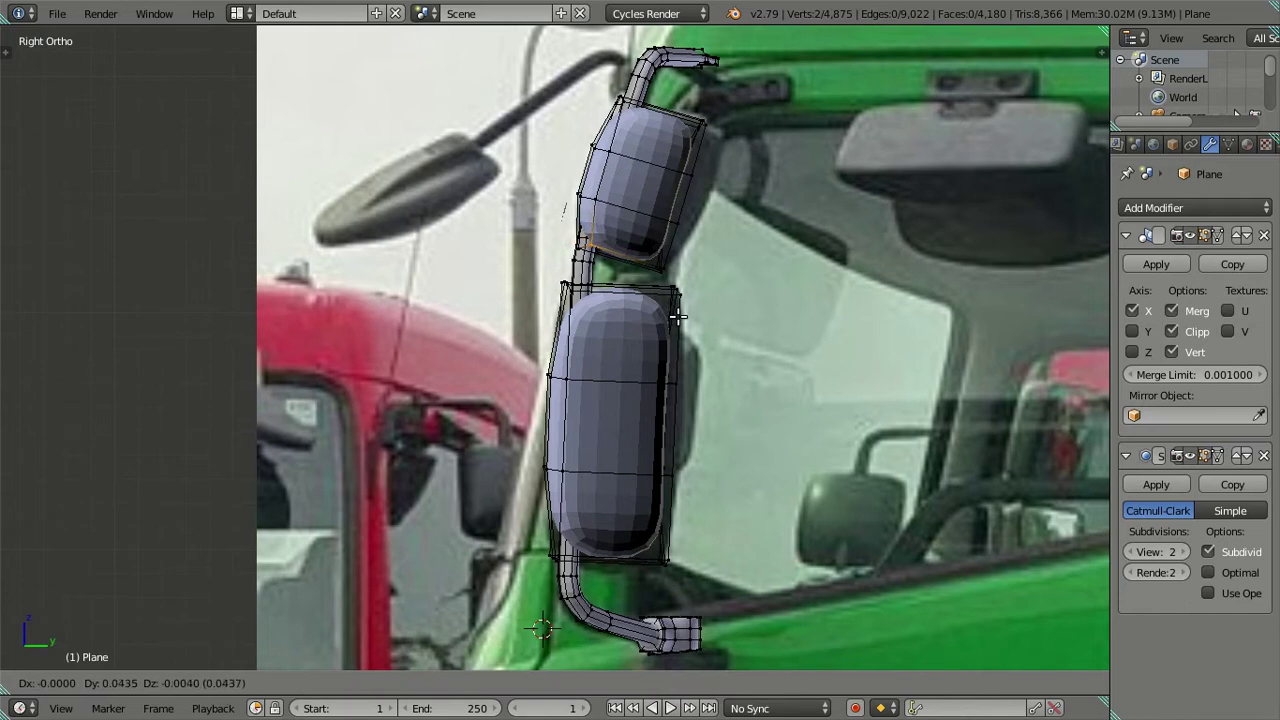
{"action": "left_click", "coordinate": [678, 315]}
{"action": "scroll", "coordinate": [678, 315], "scroll_direction": "up", "scroll_amount": 2}
{"action": "scroll", "coordinate": [670, 322], "scroll_direction": "up", "scroll_amount": 2}
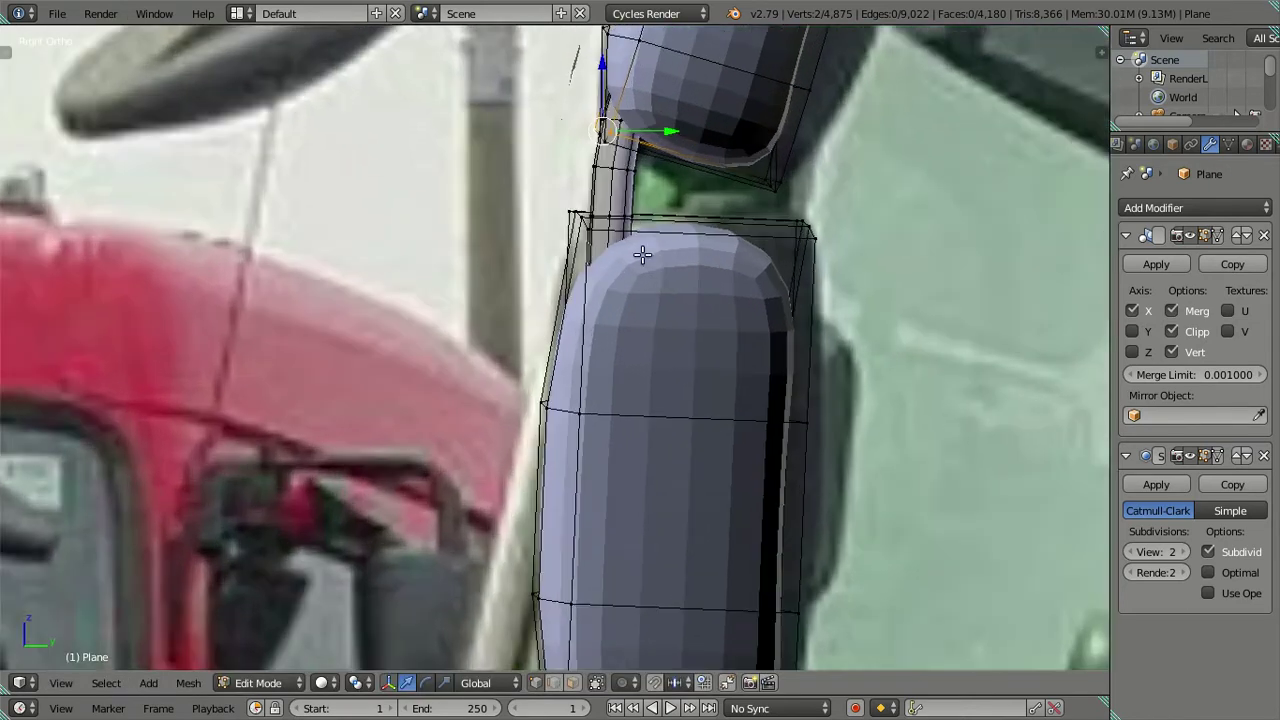
{"action": "scroll", "coordinate": [662, 330], "scroll_direction": "up", "scroll_amount": 2}
{"action": "scroll", "coordinate": [654, 340], "scroll_direction": "up", "scroll_amount": 2}
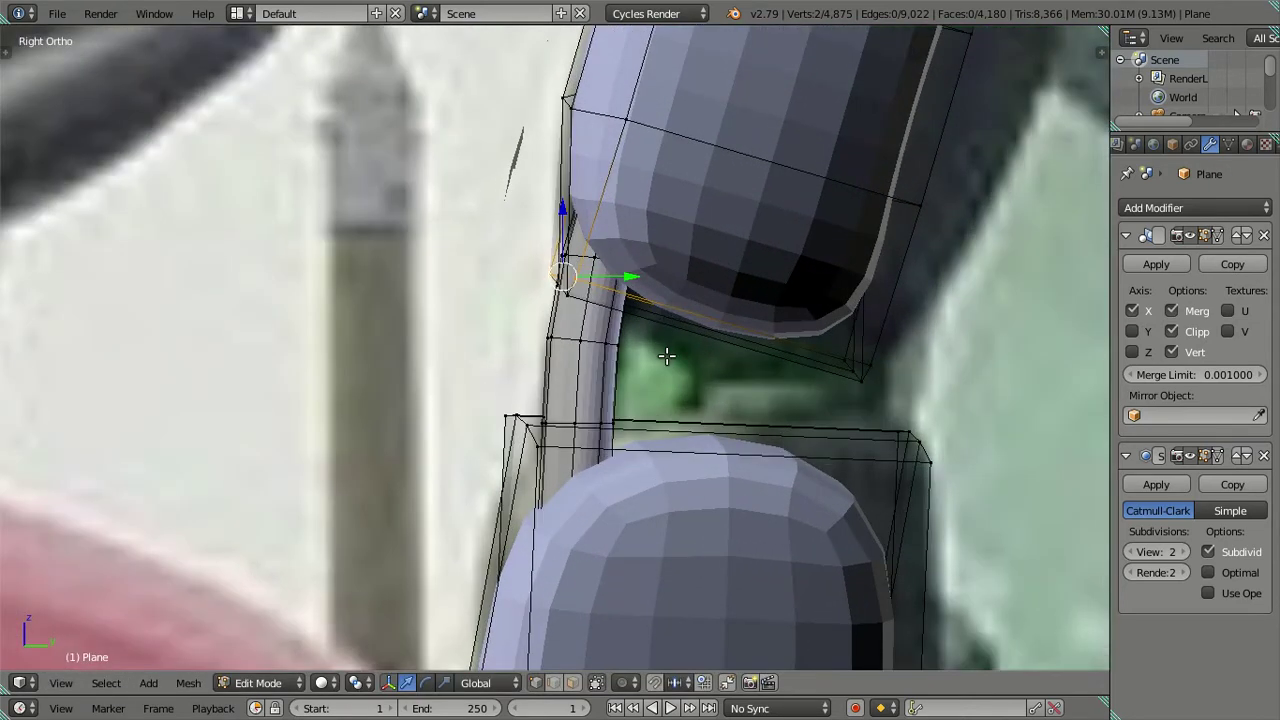
{"action": "key", "text": "g"}
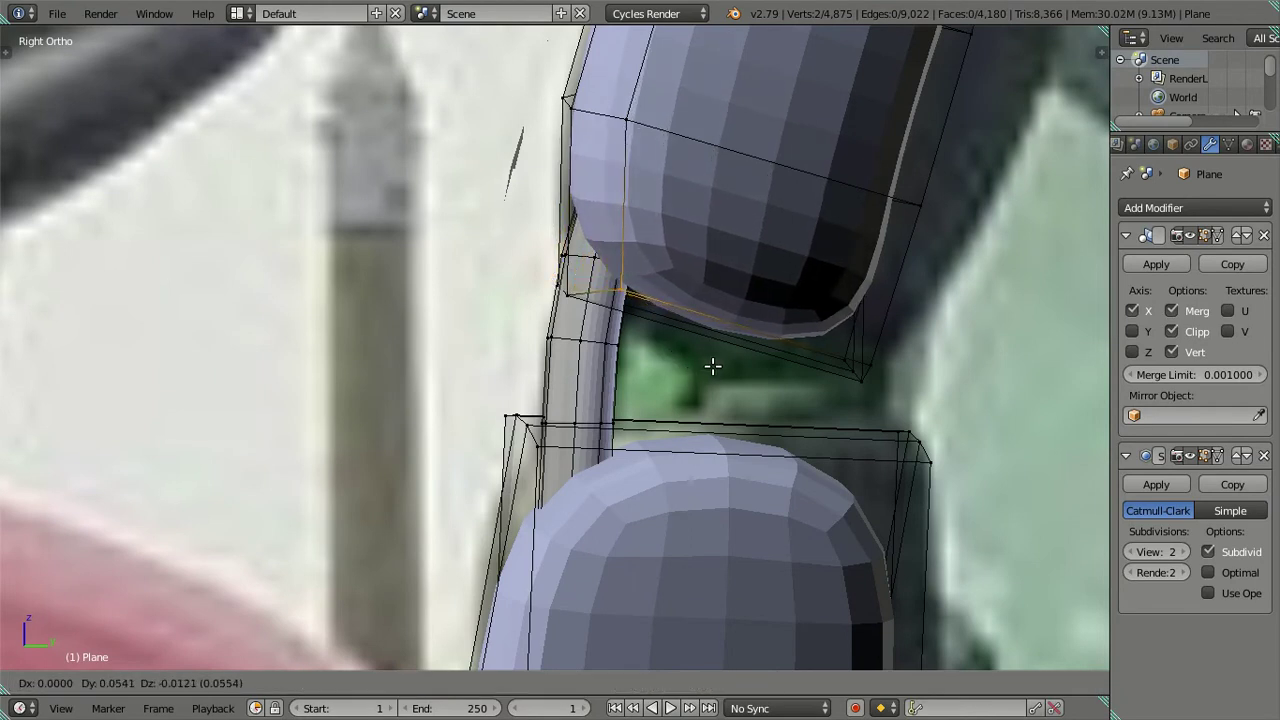
{"action": "left_click", "coordinate": [705, 355]}
{"action": "scroll", "coordinate": [700, 351], "scroll_direction": "down", "scroll_amount": 3}
Adjust two upper-housing corner vertices against the reference photo, then deselect all.
{"action": "middle_click_drag", "start_coordinate": [708, 190], "coordinate": [655, 340], "text": "shift"}
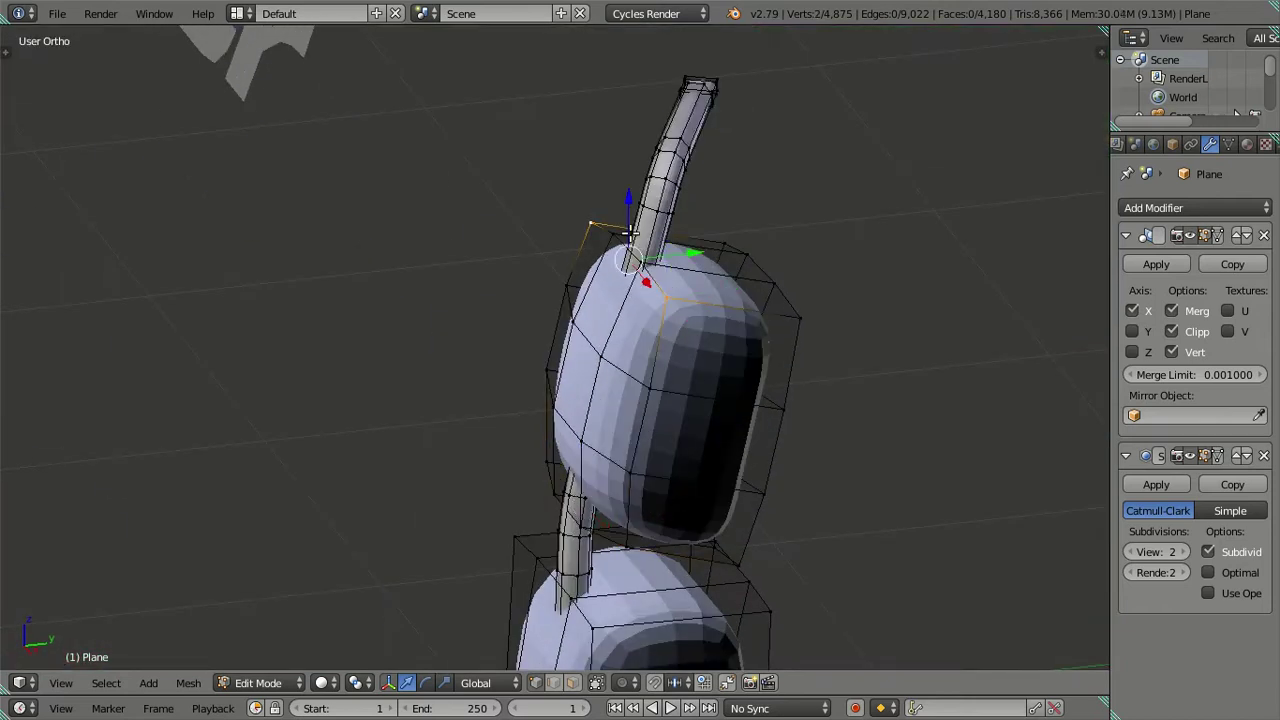
{"action": "key", "text": "KP_3"}
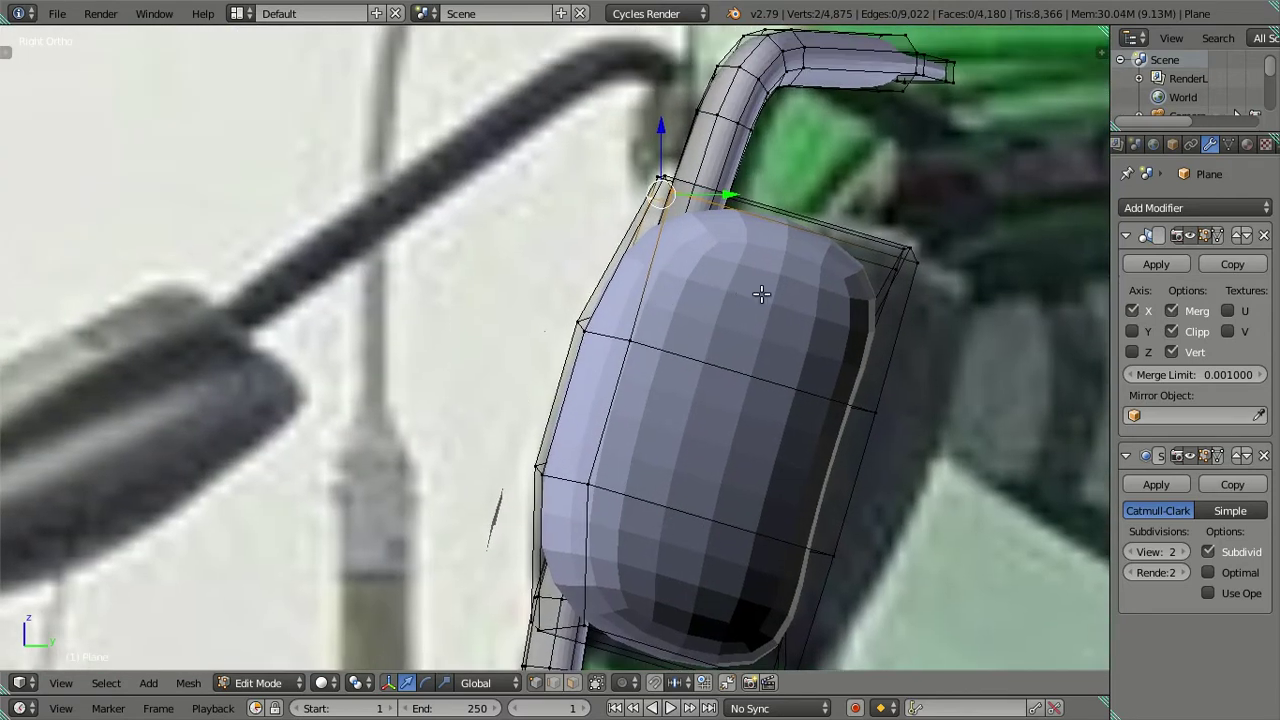
{"action": "key", "text": "g"}
{"action": "left_click", "coordinate": [781, 310]}
{"action": "key", "text": "g"}
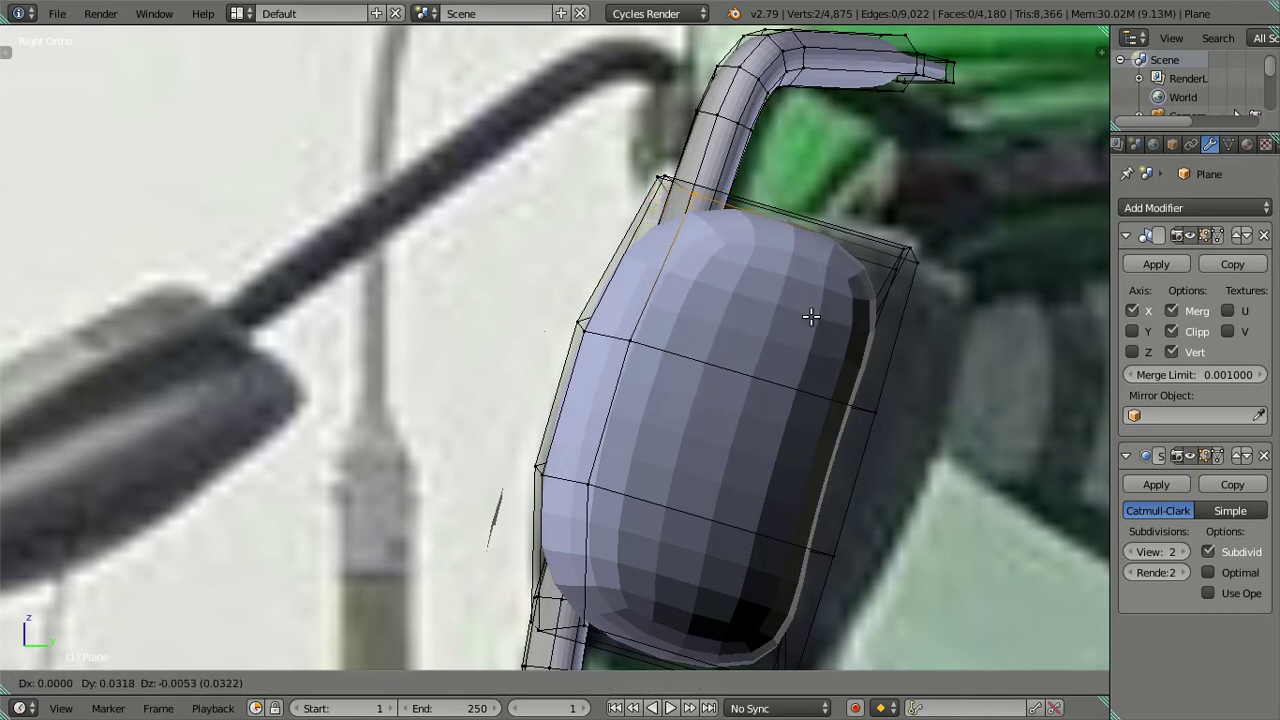
{"action": "left_click", "coordinate": [816, 320]}
{"action": "key", "text": "a"}
{"action": "scroll", "coordinate": [723, 318], "scroll_direction": "down", "scroll_amount": 5}
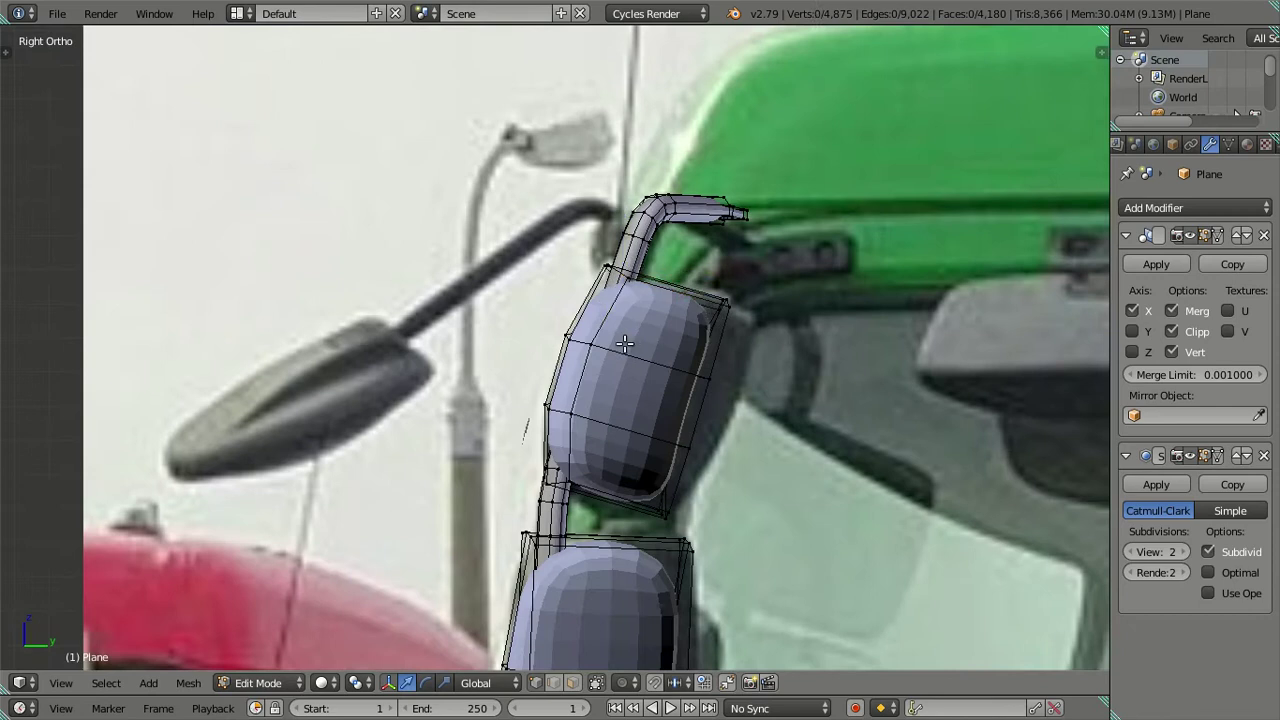
Orbit around the smoothed mirror to inspect both housings.
{"action": "middle_click_drag", "start_coordinate": [625, 345], "coordinate": [737, 391]}
{"action": "scroll", "coordinate": [737, 391], "scroll_direction": "down", "scroll_amount": 3}
{"action": "mouse_move", "coordinate": [664, 430]}
{"action": "middle_mouse_down"}
{"action": "mouse_move", "coordinate": [620, 300]}
{"action": "mouse_move", "coordinate": [629, 229]}
{"action": "mouse_move", "coordinate": [508, 354]}
{"action": "mouse_move", "coordinate": [503, 389]}
{"action": "middle_mouse_up"}
{"action": "scroll", "coordinate": [503, 389], "scroll_direction": "up", "scroll_amount": 2}
{"action": "scroll", "coordinate": [665, 232], "scroll_direction": "up", "scroll_amount": 2}
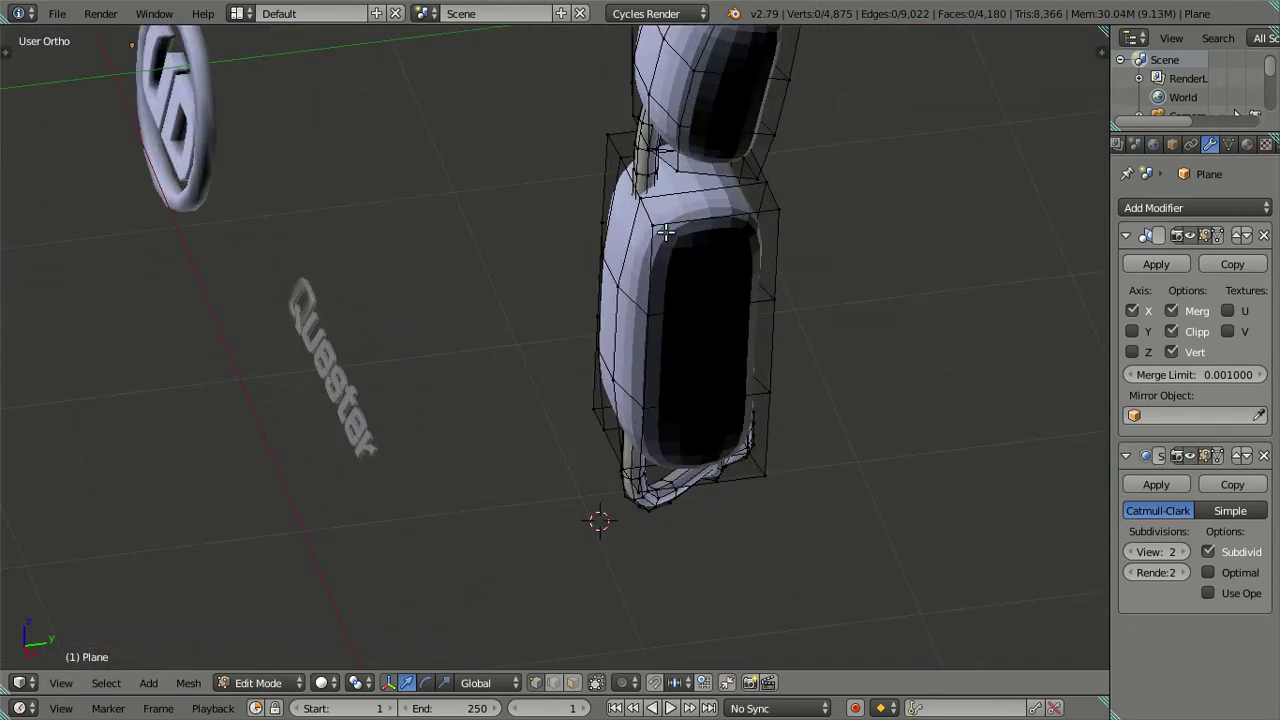
{"action": "middle_click_drag", "start_coordinate": [606, 350], "coordinate": [665, 455]}
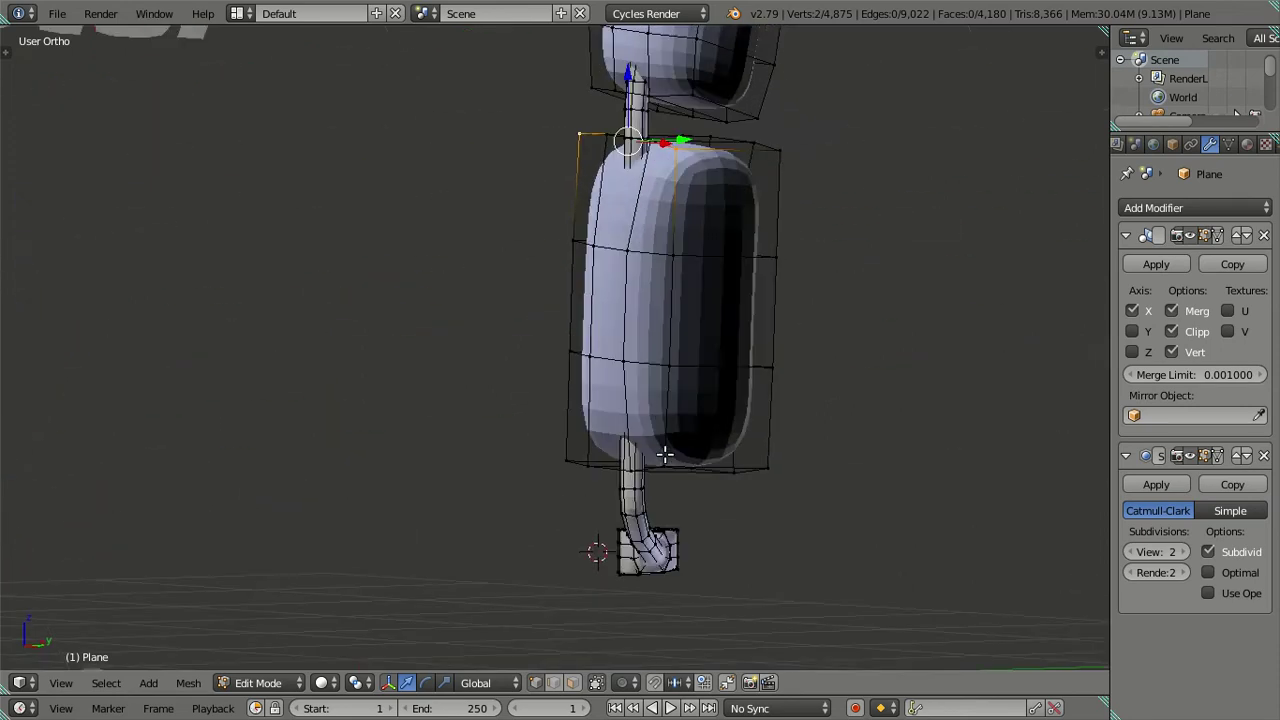
{"action": "middle_click_drag", "start_coordinate": [484, 466], "coordinate": [537, 432]}
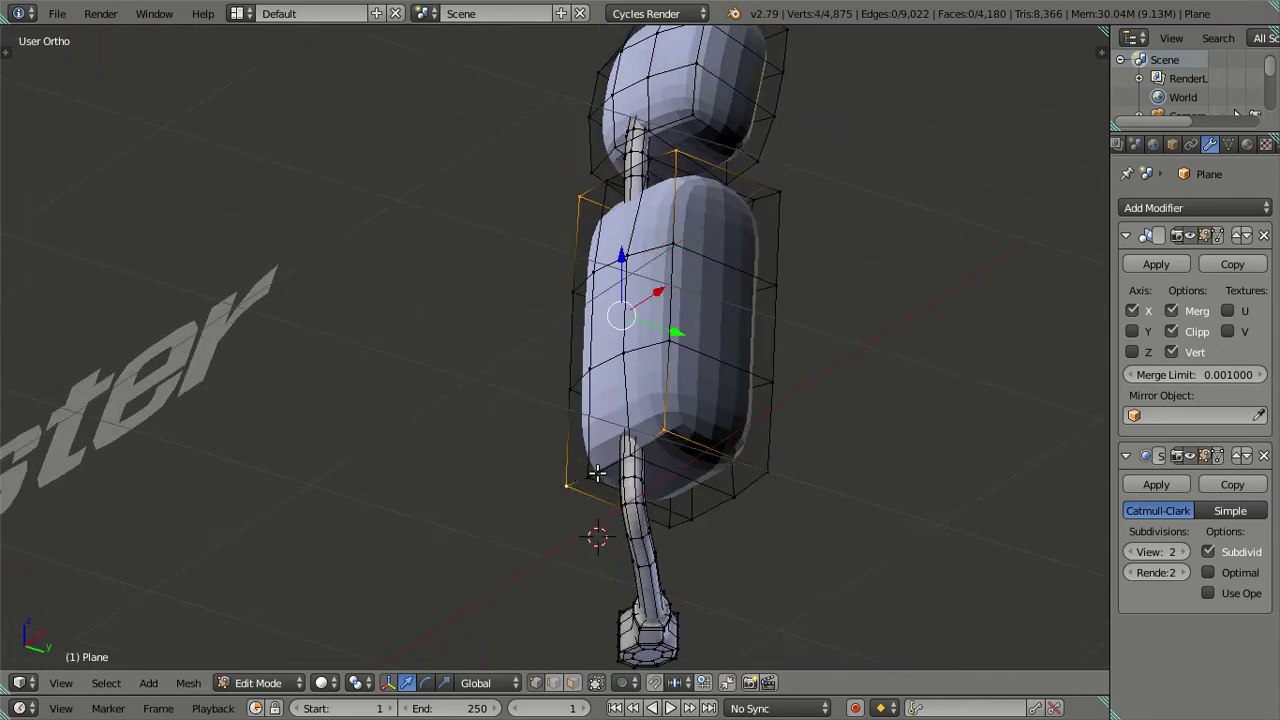
Move the lower housing's selected vertices in side view to match the reference photo.
{"action": "key", "text": "KP_3"}
{"action": "middle_click_drag", "start_coordinate": [597, 505], "coordinate": [580, 434], "text": "shift"}
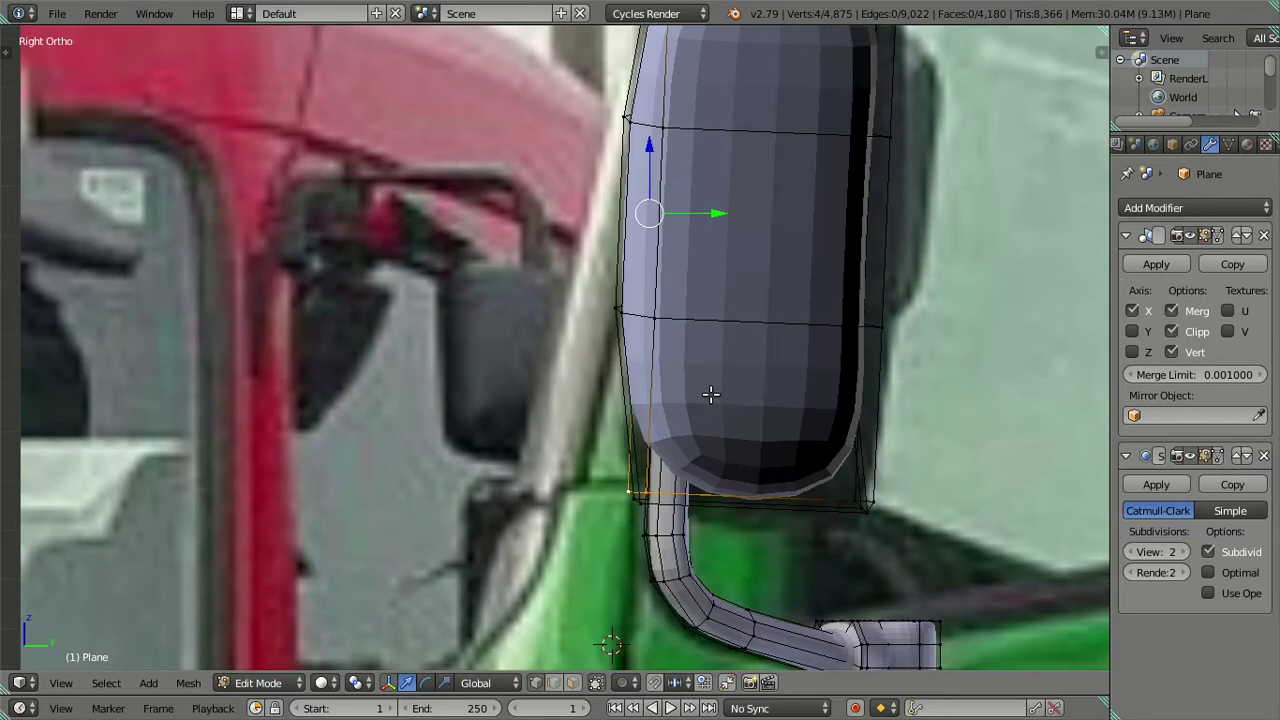
{"action": "scroll", "coordinate": [708, 446], "scroll_direction": "up", "scroll_amount": 1}
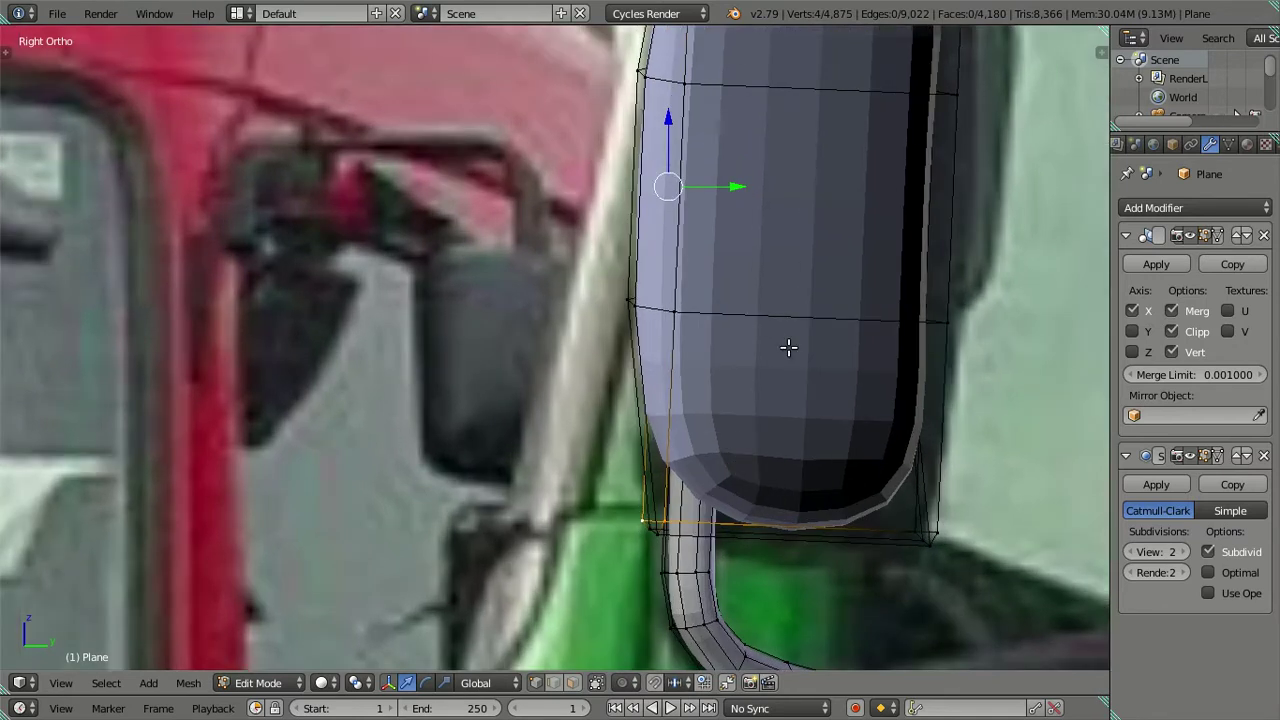
{"action": "key", "text": "g"}
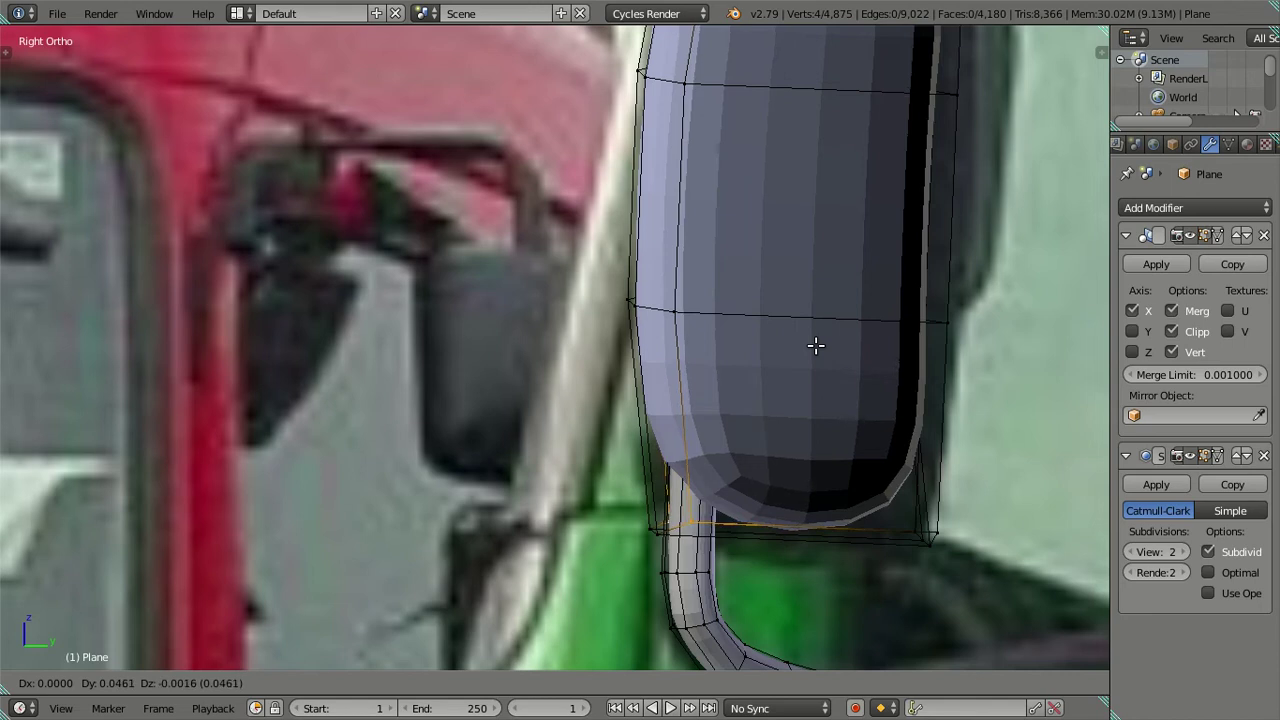
{"action": "left_click", "coordinate": [816, 345]}
{"action": "scroll", "coordinate": [780, 343], "scroll_direction": "down", "scroll_amount": 5}
{"action": "scroll", "coordinate": [700, 340], "scroll_direction": "down", "scroll_amount": 1}
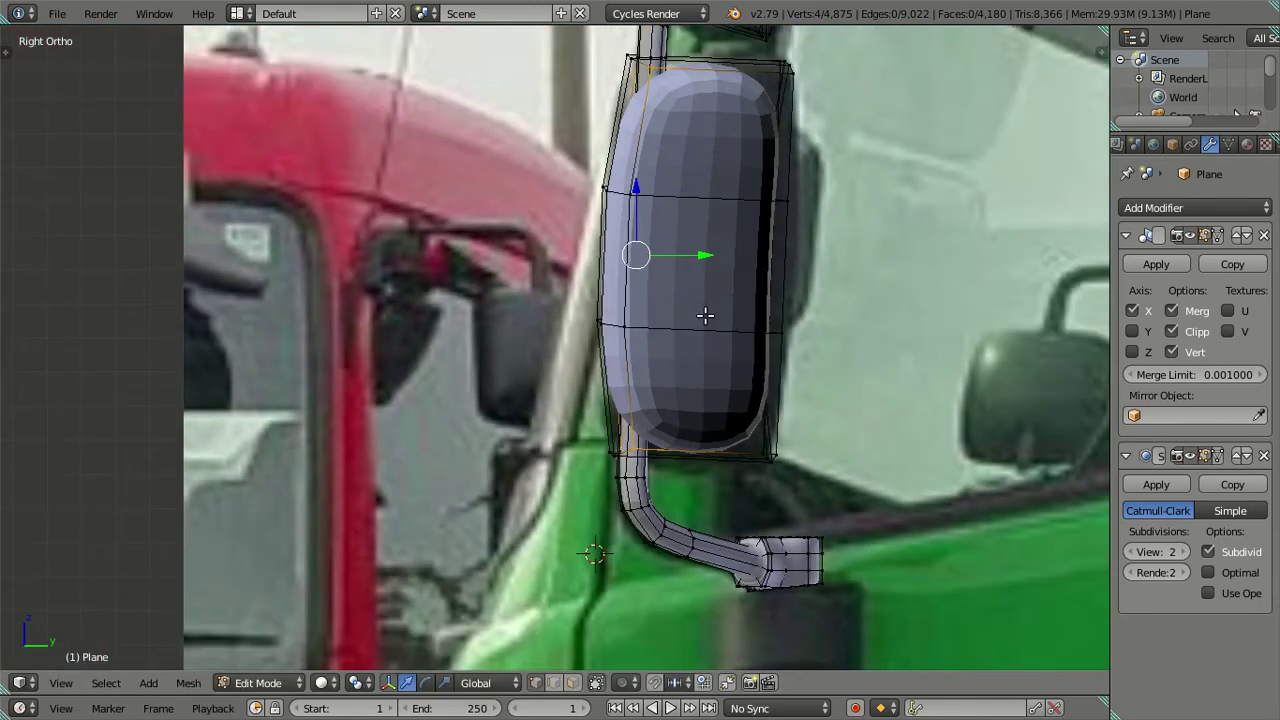
{"action": "scroll", "coordinate": [650, 345], "scroll_direction": "down", "scroll_amount": 3}
{"action": "scroll", "coordinate": [636, 353], "scroll_direction": "up", "scroll_amount": 2}
{"action": "key", "text": "a"}
Return to Object Mode and view the mirror beside the truck cab.
{"action": "mouse_move", "coordinate": [636, 353]}
{"action": "middle_mouse_down"}
{"action": "mouse_move", "coordinate": [663, 334]}
{"action": "mouse_move", "coordinate": [786, 334]}
{"action": "mouse_move", "coordinate": [514, 343]}
{"action": "middle_mouse_up"}
{"action": "scroll", "coordinate": [545, 345], "scroll_direction": "down", "scroll_amount": 3}
{"action": "key", "text": "Tab"}
{"action": "mouse_move", "coordinate": [614, 277]}
{"action": "middle_mouse_down"}
{"action": "mouse_move", "coordinate": [671, 323]}
{"action": "mouse_move", "coordinate": [434, 346]}
{"action": "mouse_move", "coordinate": [366, 300]}
{"action": "mouse_move", "coordinate": [469, 320]}
{"action": "mouse_move", "coordinate": [606, 297]}
{"action": "mouse_move", "coordinate": [617, 309]}
{"action": "mouse_move", "coordinate": [625, 262]}
{"action": "middle_mouse_up"}
{"action": "scroll", "coordinate": [366, 300], "scroll_direction": "up", "scroll_amount": 2}
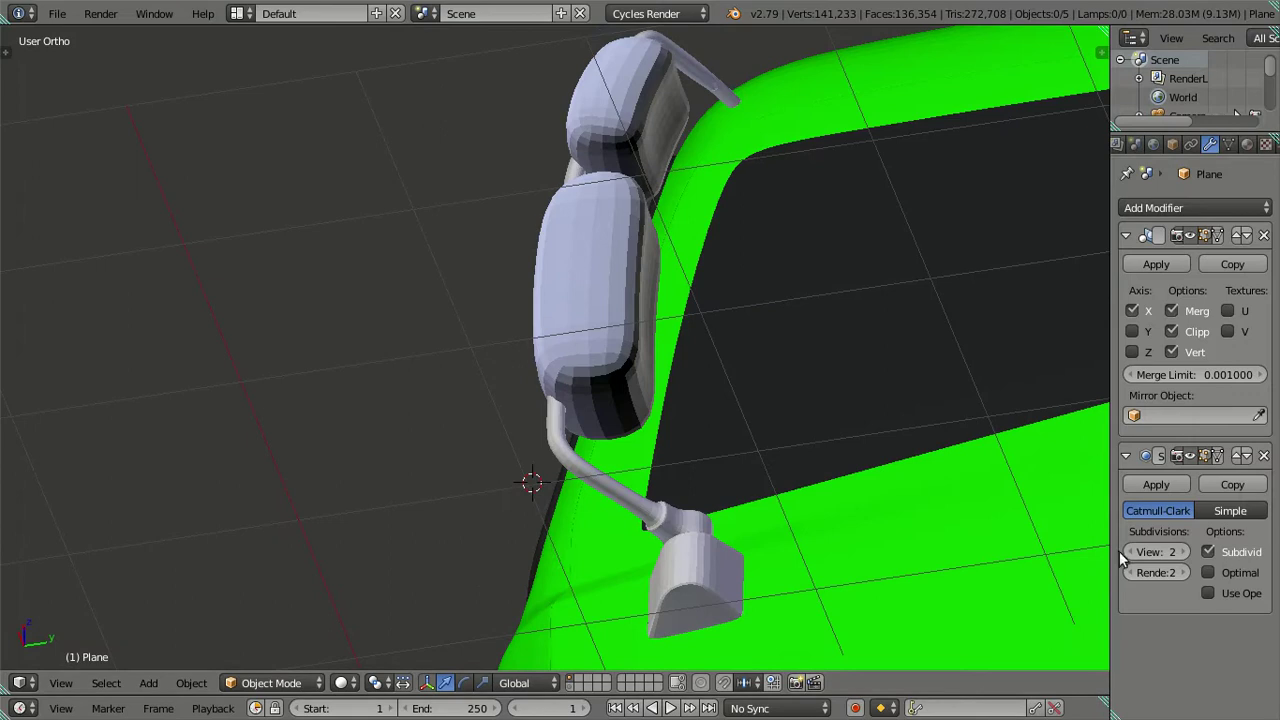
Set the viewport subdivision level to 0 and re-enter Edit Mode on the mirror mesh.
{"action": "double_click", "coordinate": [1137, 555]}
{"action": "mouse_move", "coordinate": [575, 318]}
{"action": "middle_mouse_down"}
{"action": "mouse_move", "coordinate": [644, 409]}
{"action": "mouse_move", "coordinate": [711, 240]}
{"action": "mouse_move", "coordinate": [649, 329]}
{"action": "mouse_move", "coordinate": [537, 317]}
{"action": "mouse_move", "coordinate": [494, 360]}
{"action": "mouse_move", "coordinate": [442, 301]}
{"action": "mouse_move", "coordinate": [360, 274]}
{"action": "mouse_move", "coordinate": [329, 311]}
{"action": "mouse_move", "coordinate": [309, 260]}
{"action": "mouse_move", "coordinate": [483, 335]}
{"action": "mouse_move", "coordinate": [497, 420]}
{"action": "mouse_move", "coordinate": [423, 409]}
{"action": "mouse_move", "coordinate": [397, 374]}
{"action": "mouse_move", "coordinate": [396, 312]}
{"action": "middle_mouse_up"}
{"action": "key", "text": "Tab"}
{"action": "scroll", "coordinate": [694, 238], "scroll_direction": "down", "scroll_amount": 3}
{"action": "scroll", "coordinate": [559, 432], "scroll_direction": "up", "scroll_amount": 5}
{"action": "scroll", "coordinate": [586, 449], "scroll_direction": "up", "scroll_amount": 2}
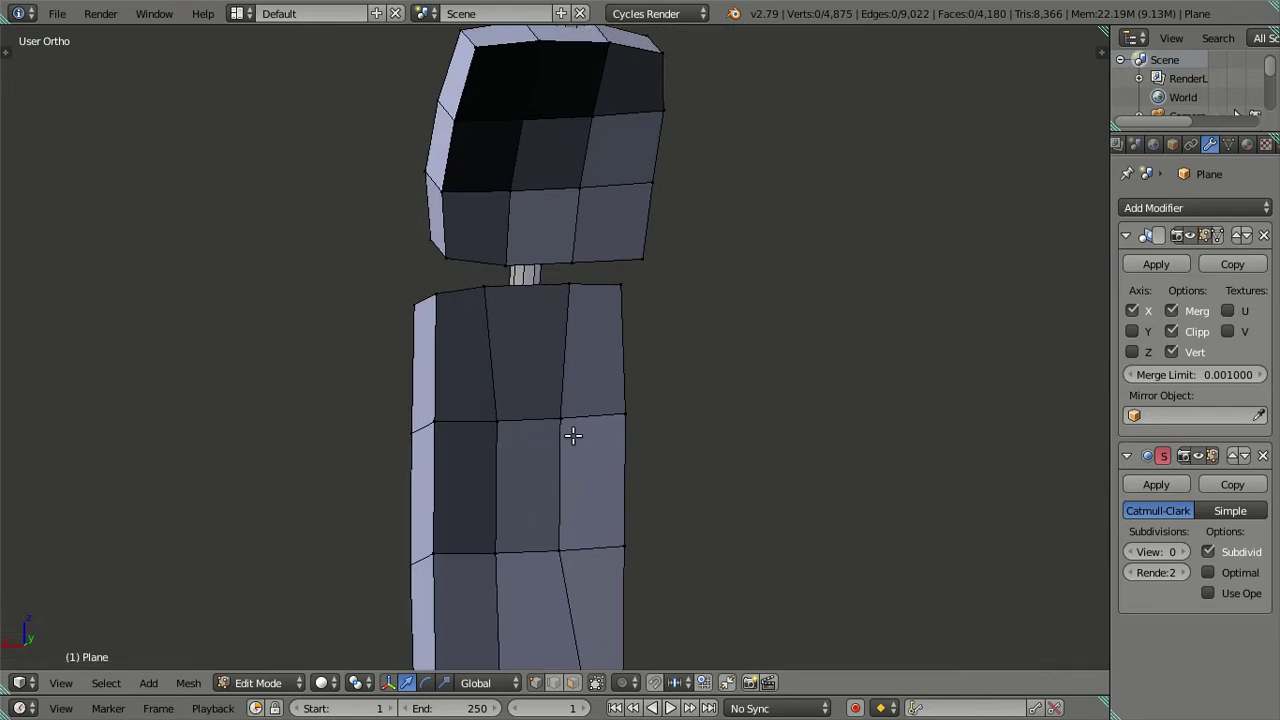
{"action": "scroll", "coordinate": [574, 437], "scroll_direction": "down", "scroll_amount": 3}
{"action": "scroll", "coordinate": [586, 437], "scroll_direction": "down", "scroll_amount": 1}
{"action": "scroll", "coordinate": [600, 328], "scroll_direction": "up", "scroll_amount": 2}
{"action": "mouse_move", "coordinate": [586, 394]}
{"action": "middle_mouse_down"}
{"action": "mouse_move", "coordinate": [586, 343]}
{"action": "mouse_move", "coordinate": [531, 368]}
{"action": "mouse_move", "coordinate": [545, 402]}
{"action": "mouse_move", "coordinate": [575, 394]}
{"action": "middle_mouse_up"}
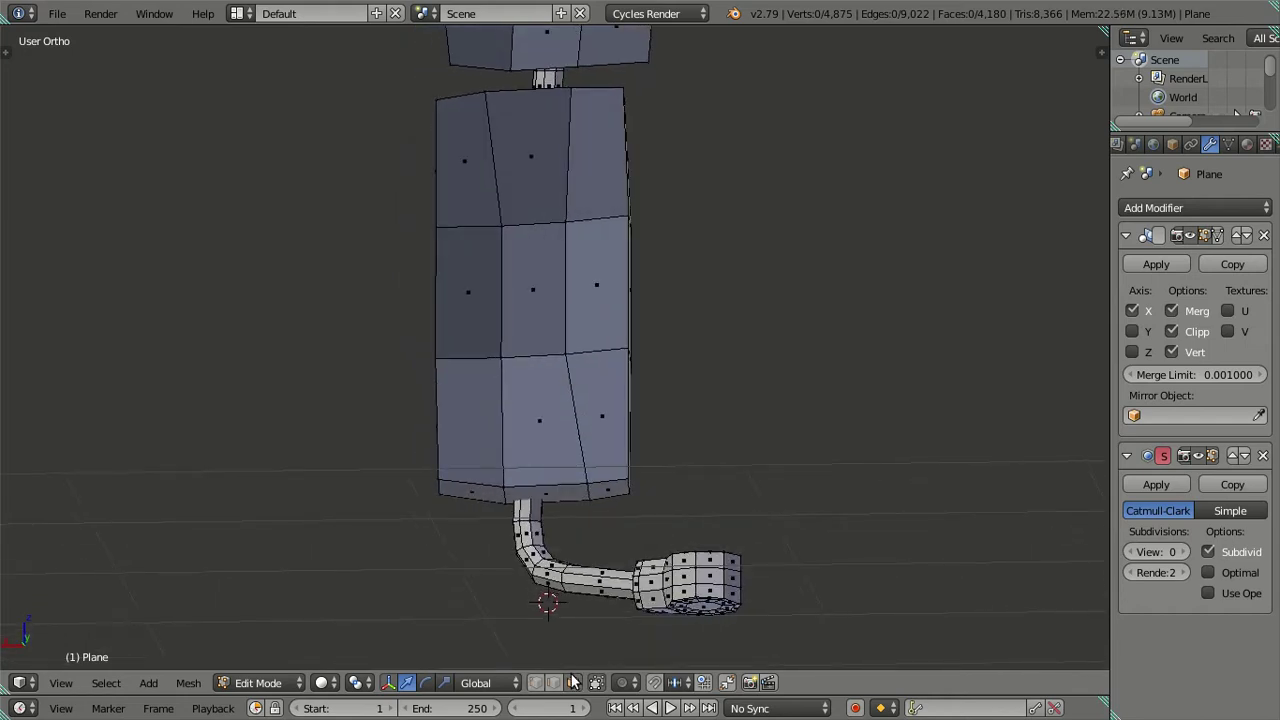
Select the nine front faces of the lower mirror housing.
{"action": "middle_click_drag", "start_coordinate": [574, 540], "coordinate": [596, 408]}
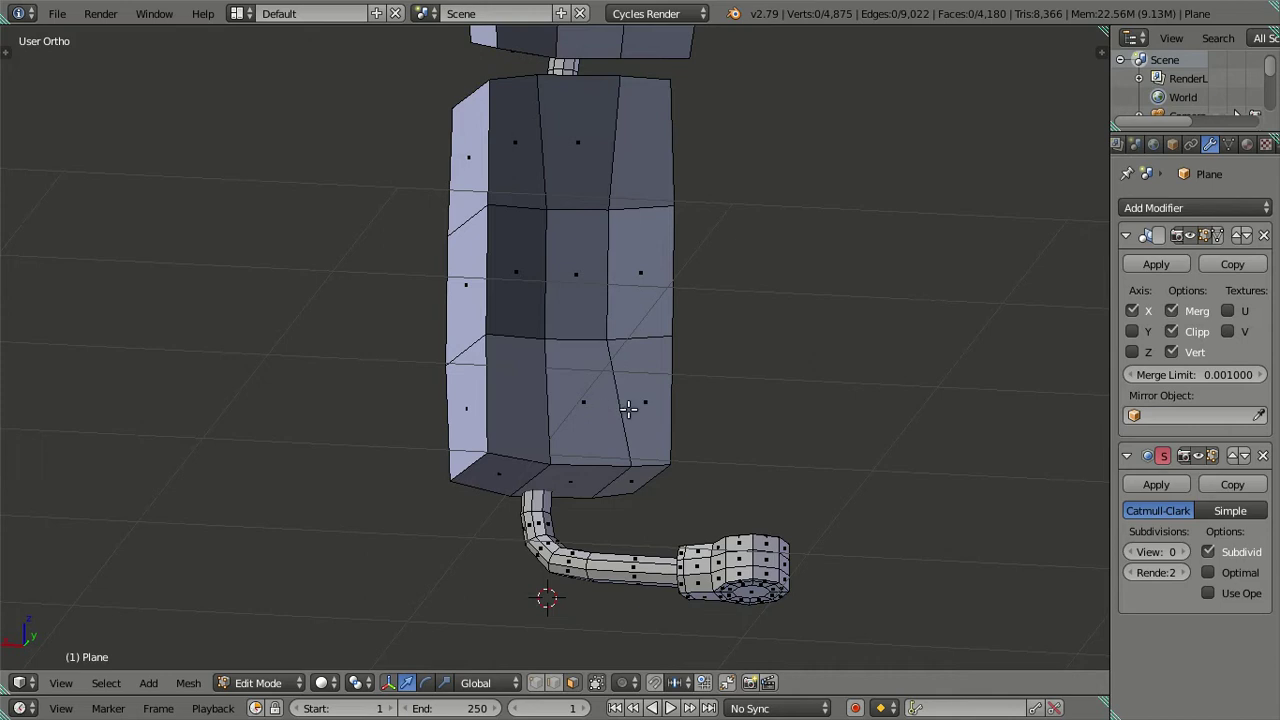
{"action": "right_click", "coordinate": [628, 409]}
{"action": "right_click", "coordinate": [590, 410], "text": "shift"}
{"action": "right_click", "coordinate": [502, 377], "text": "shift"}
{"action": "right_click", "coordinate": [520, 309], "text": "shift"}
{"action": "right_click", "coordinate": [583, 283], "text": "shift"}
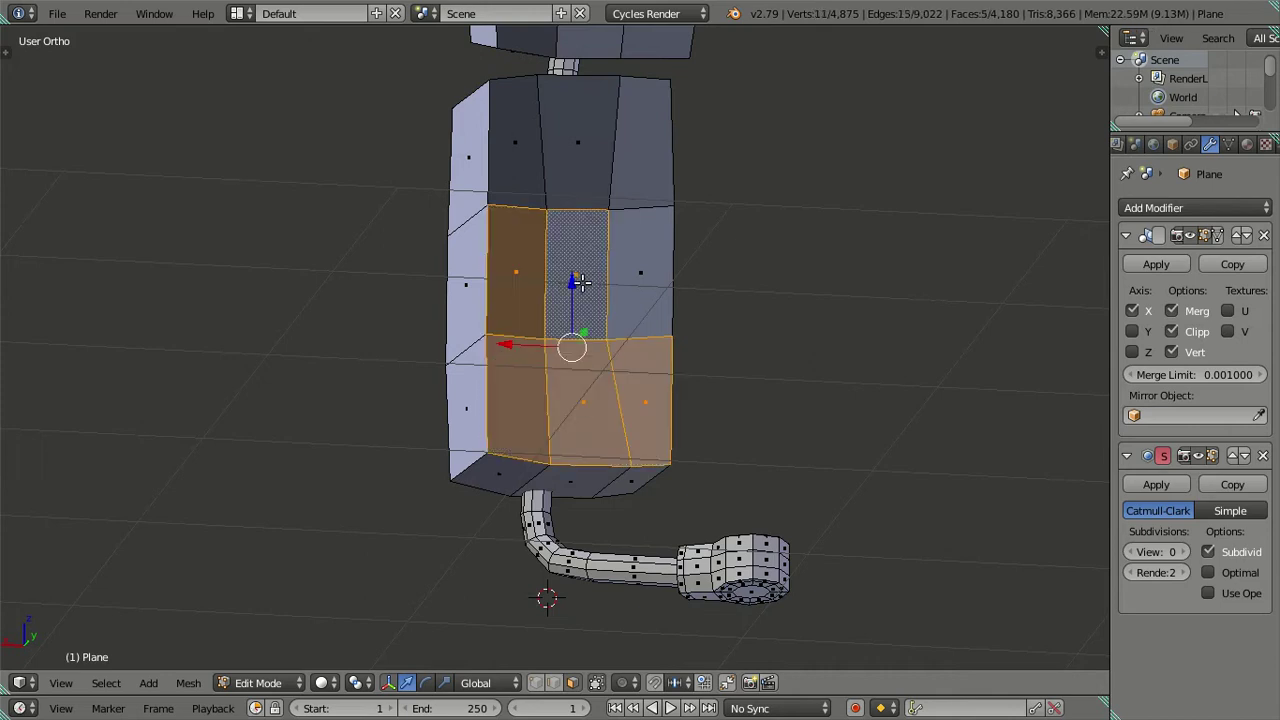
{"action": "right_click", "coordinate": [614, 272], "text": "shift"}
{"action": "right_click", "coordinate": [627, 156], "text": "shift"}
{"action": "right_click", "coordinate": [587, 150], "text": "shift"}
{"action": "right_click", "coordinate": [529, 149], "text": "shift"}
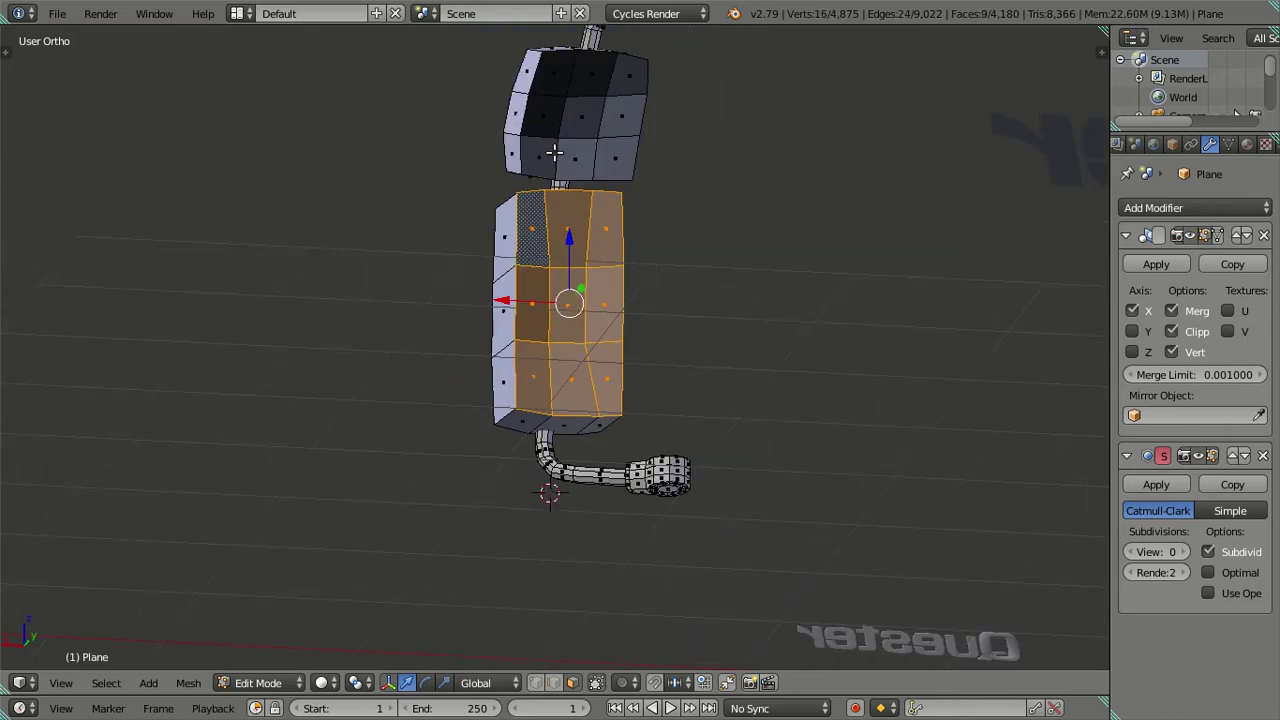
Add the upper housing's nine front faces and delete all selected faces.
{"action": "middle_click_drag", "start_coordinate": [529, 150], "coordinate": [569, 392]}
{"action": "right_click", "coordinate": [558, 356], "text": "shift"}
{"action": "right_click", "coordinate": [548, 395], "text": "shift"}
{"action": "right_click", "coordinate": [543, 436], "text": "shift"}
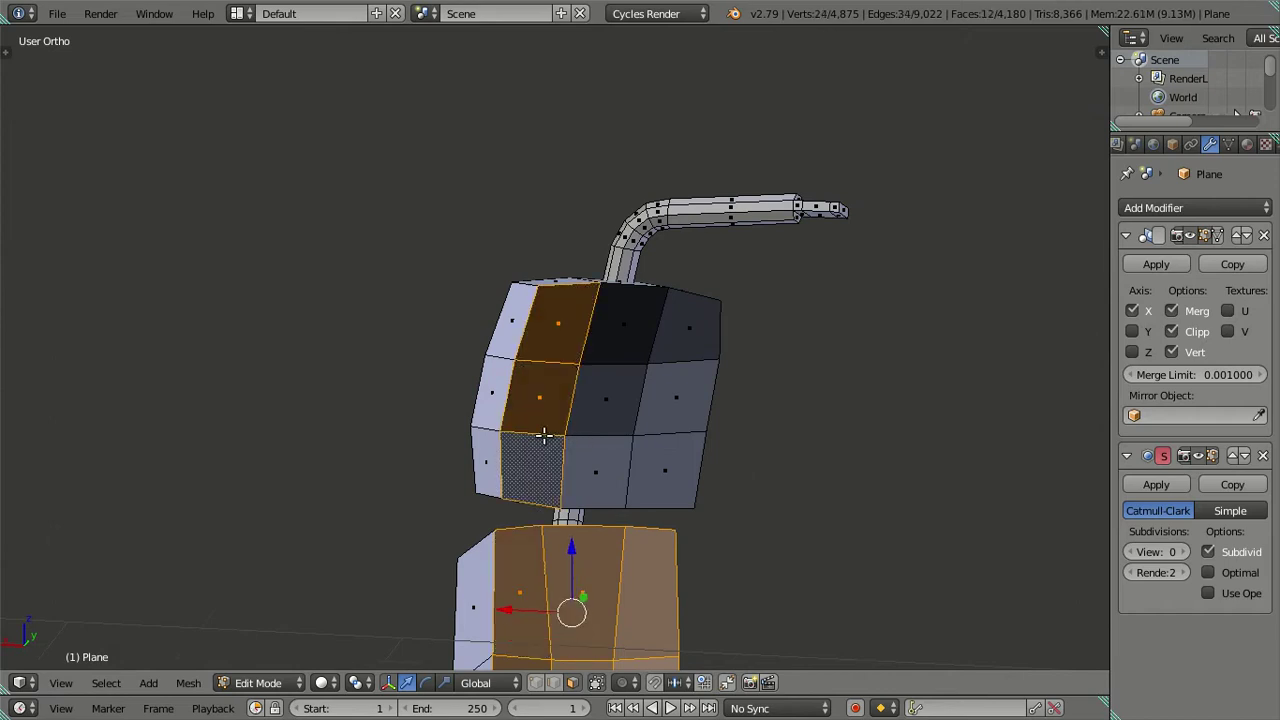
{"action": "right_click", "coordinate": [590, 446], "text": "shift"}
{"action": "right_click", "coordinate": [611, 375], "text": "shift"}
{"action": "right_click", "coordinate": [634, 348], "text": "shift"}
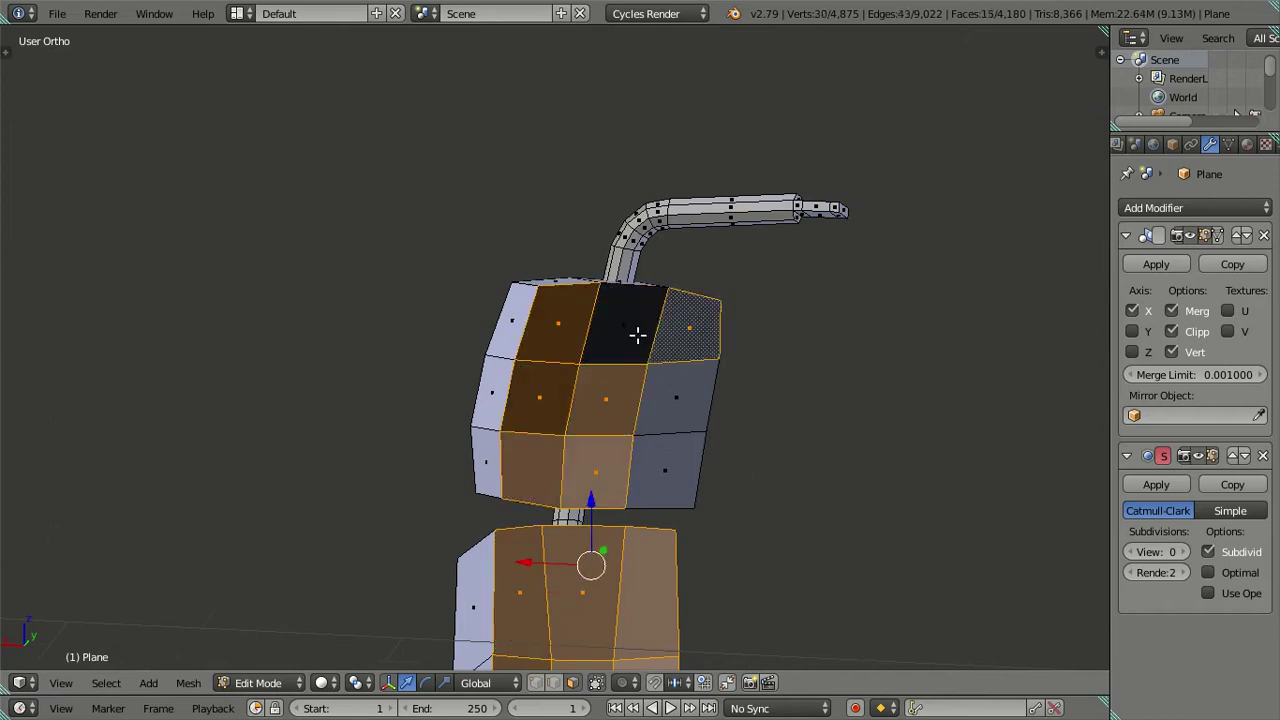
{"action": "right_click", "coordinate": [637, 335], "text": "shift"}
{"action": "right_click", "coordinate": [676, 398], "text": "shift"}
{"action": "right_click", "coordinate": [665, 470], "text": "shift"}
{"action": "key", "text": "x"}
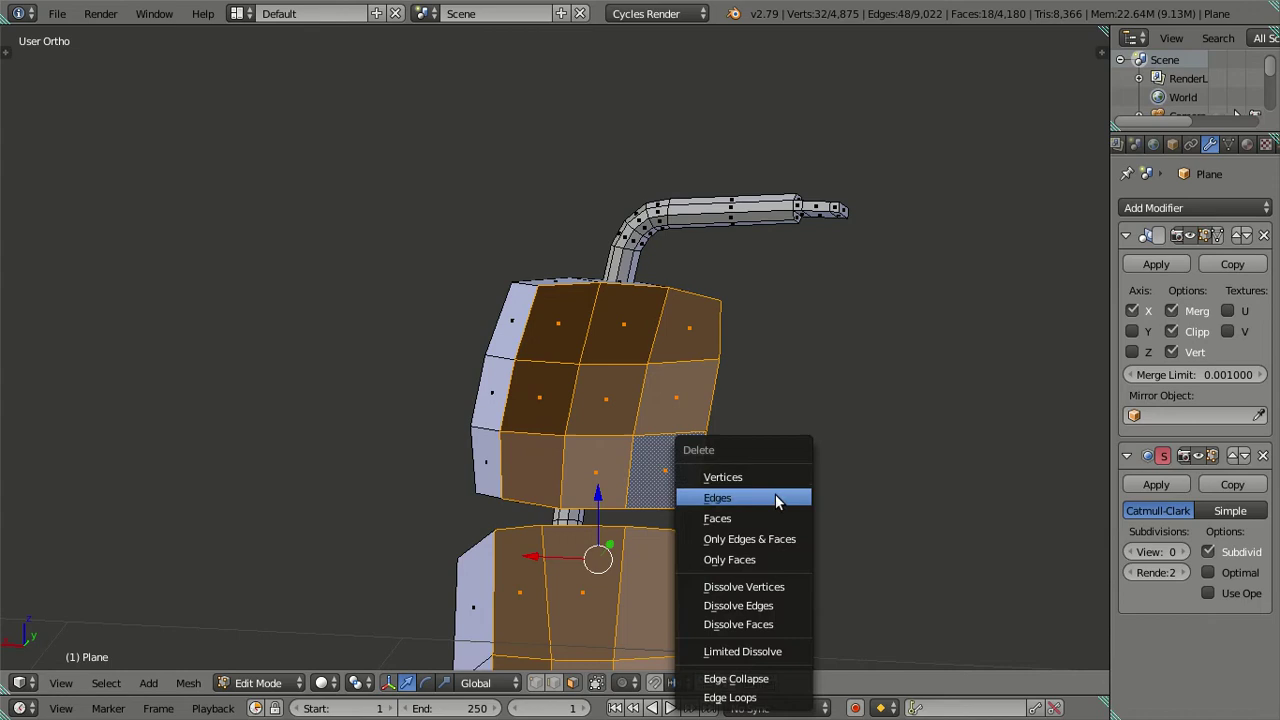
{"action": "left_click", "coordinate": [757, 514]}
{"action": "mouse_move", "coordinate": [757, 517]}
{"action": "middle_mouse_down"}
{"action": "mouse_move", "coordinate": [668, 314]}
{"action": "mouse_move", "coordinate": [607, 363]}
{"action": "mouse_move", "coordinate": [637, 452]}
{"action": "mouse_move", "coordinate": [688, 443]}
{"action": "middle_mouse_up"}
In edge select mode, extrude the lower opening's rim loop and scale it inward.
{"action": "key", "text": "ctrl+Tab"}
{"action": "left_click", "coordinate": [637, 475]}
{"action": "scroll", "coordinate": [679, 450], "scroll_direction": "down", "scroll_amount": 2}
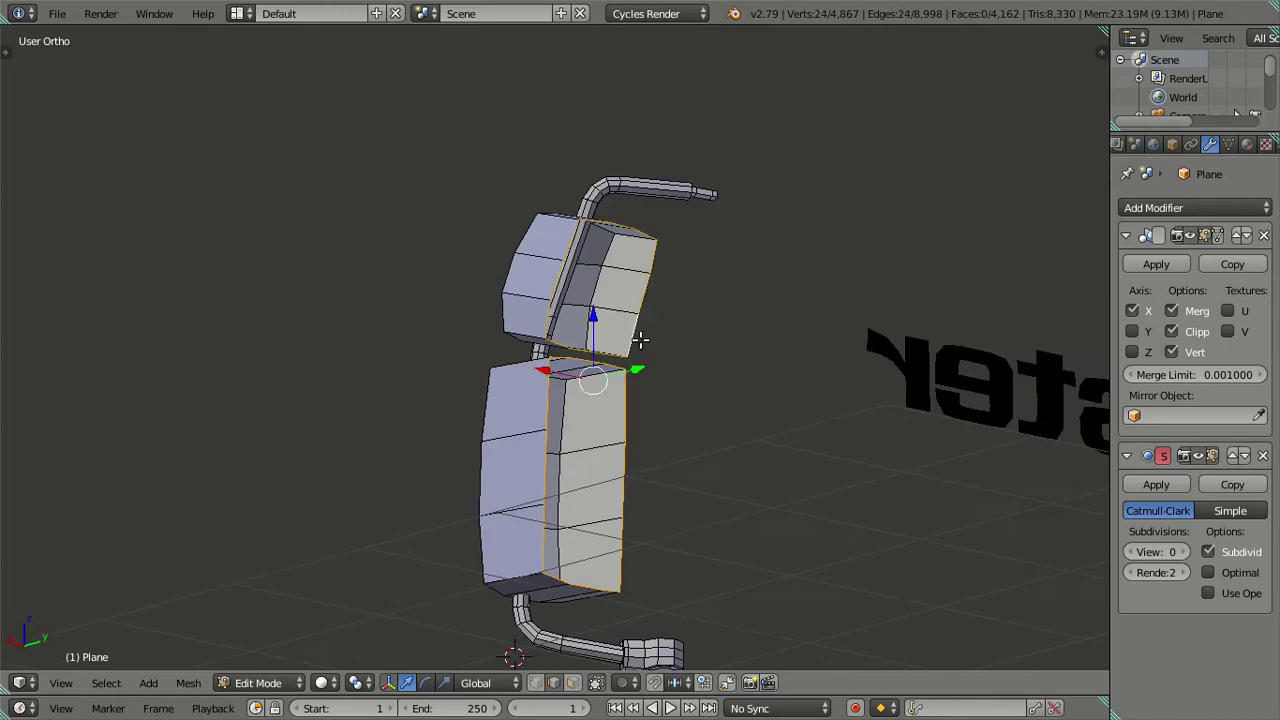
{"action": "middle_click_drag", "start_coordinate": [640, 340], "coordinate": [749, 452]}
{"action": "mouse_move", "coordinate": [690, 485]}
{"action": "middle_mouse_down"}
{"action": "mouse_move", "coordinate": [678, 493]}
{"action": "mouse_move", "coordinate": [777, 443]}
{"action": "mouse_move", "coordinate": [740, 337]}
{"action": "mouse_move", "coordinate": [749, 326]}
{"action": "mouse_move", "coordinate": [778, 374]}
{"action": "middle_mouse_up"}
{"action": "left_click", "coordinate": [641, 472], "text": "alt"}
{"action": "scroll", "coordinate": [719, 426], "scroll_direction": "up", "scroll_amount": 3}
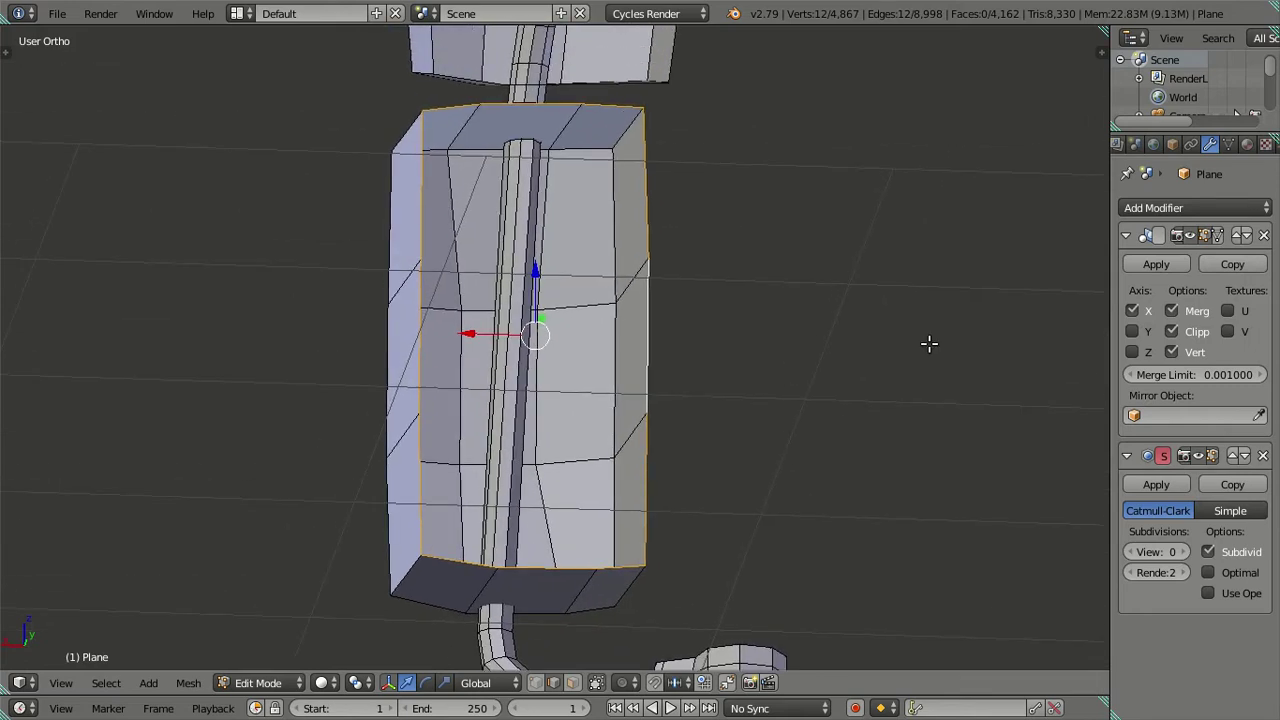
{"action": "key", "text": "e"}
{"action": "key", "text": "s"}
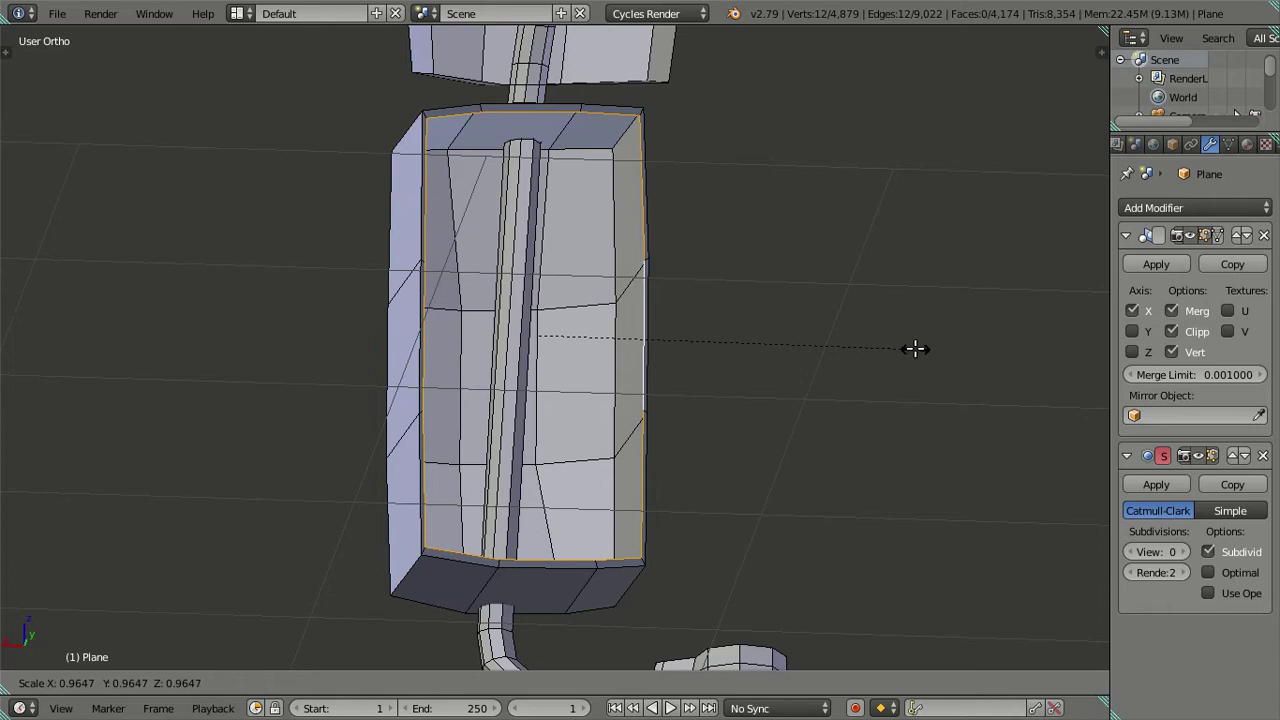
Confirm the lower rim's inward lip (about 0.9647) and narrow it along X.
{"action": "left_click", "coordinate": [915, 348]}
{"action": "mouse_move", "coordinate": [911, 360]}
{"action": "middle_mouse_down"}
{"action": "mouse_move", "coordinate": [877, 409]}
{"action": "mouse_move", "coordinate": [891, 404]}
{"action": "mouse_move", "coordinate": [771, 343]}
{"action": "mouse_move", "coordinate": [771, 283]}
{"action": "mouse_move", "coordinate": [763, 380]}
{"action": "mouse_move", "coordinate": [733, 353]}
{"action": "mouse_move", "coordinate": [737, 314]}
{"action": "mouse_move", "coordinate": [720, 337]}
{"action": "mouse_move", "coordinate": [720, 300]}
{"action": "mouse_move", "coordinate": [734, 306]}
{"action": "mouse_move", "coordinate": [737, 360]}
{"action": "mouse_move", "coordinate": [901, 320]}
{"action": "mouse_move", "coordinate": [937, 363]}
{"action": "mouse_move", "coordinate": [886, 531]}
{"action": "mouse_move", "coordinate": [857, 594]}
{"action": "mouse_move", "coordinate": [840, 601]}
{"action": "mouse_move", "coordinate": [766, 514]}
{"action": "mouse_move", "coordinate": [723, 363]}
{"action": "mouse_move", "coordinate": [734, 345]}
{"action": "middle_mouse_up"}
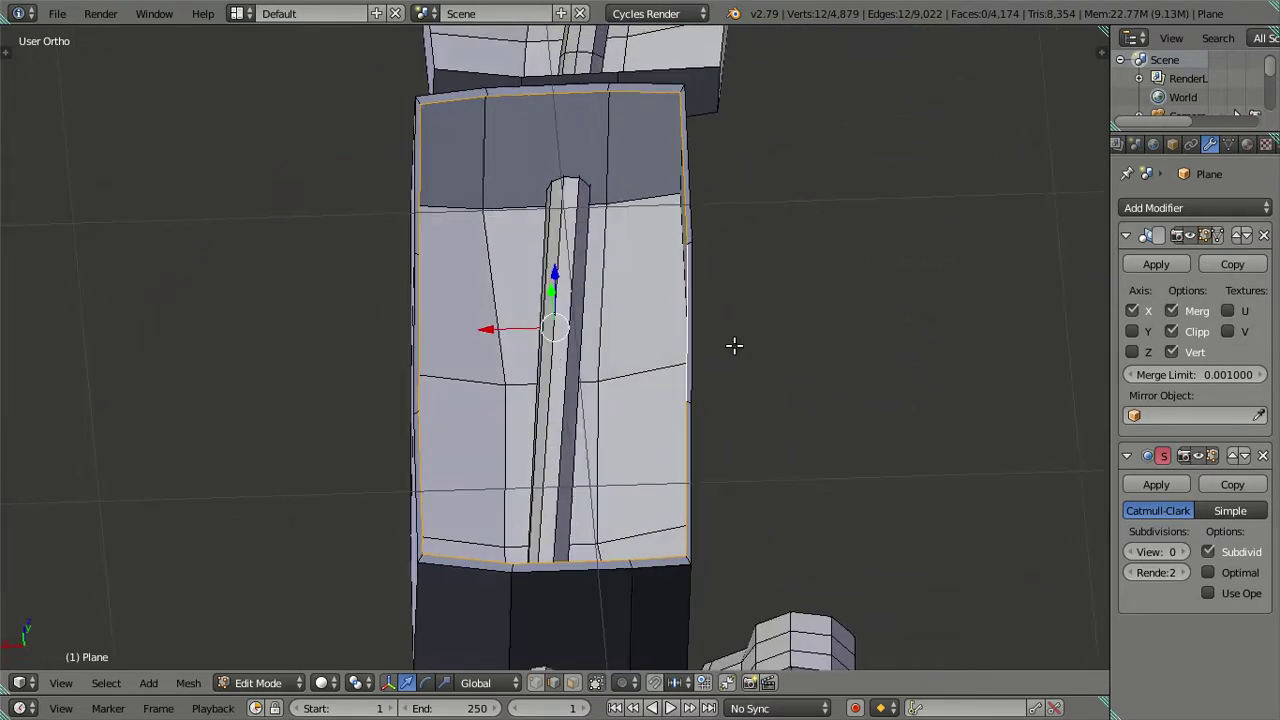
{"action": "key", "text": "s"}
{"action": "key", "text": "x"}
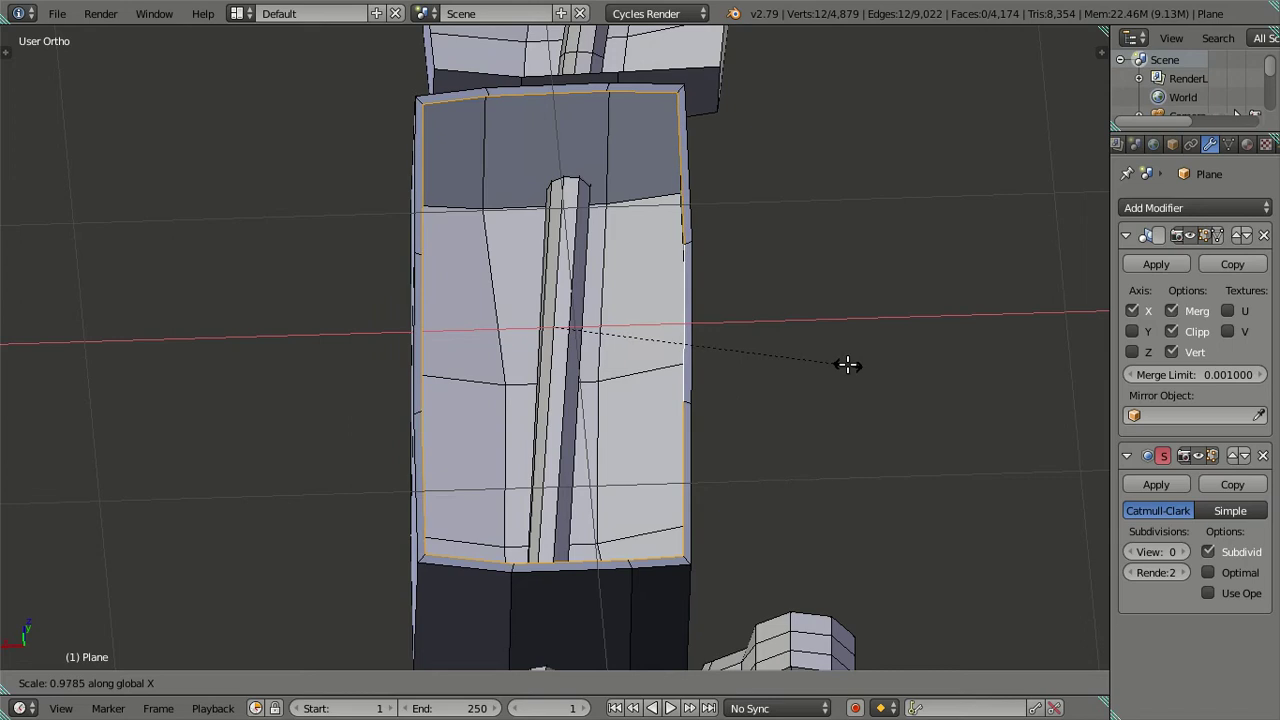
{"action": "left_click", "coordinate": [843, 363]}
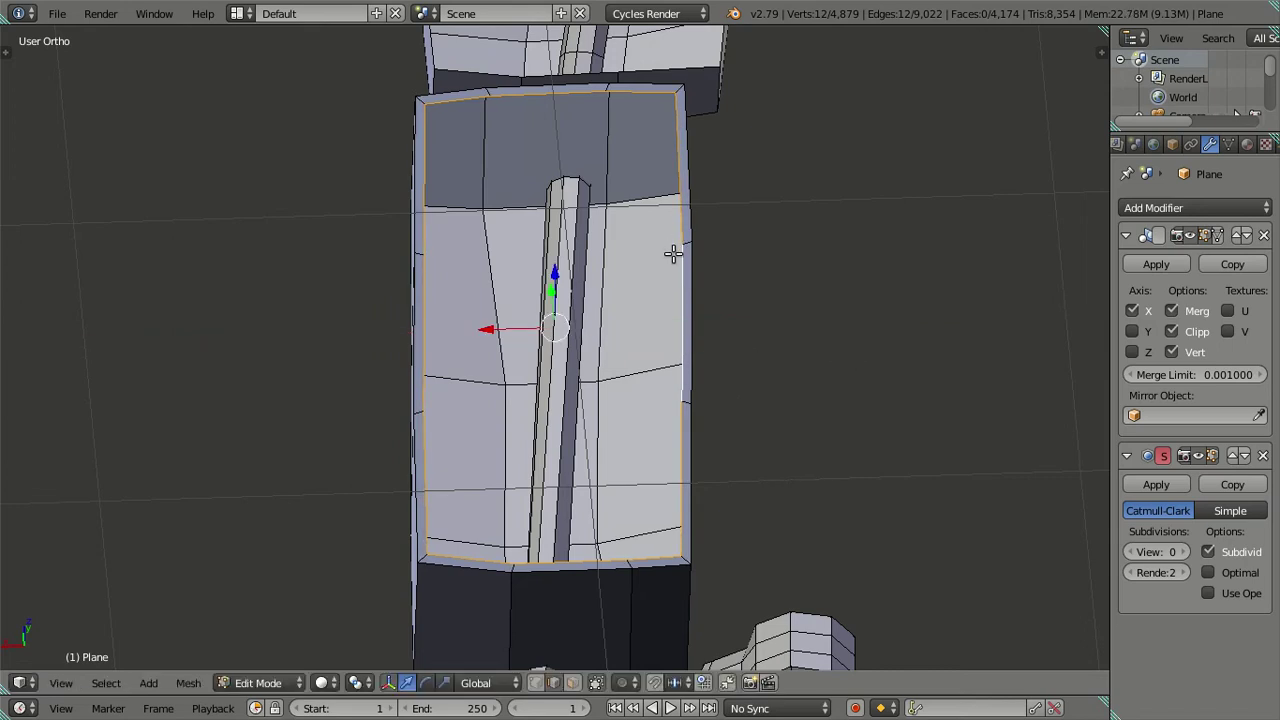
Extrude the upper rim loop into an inward lip, deselect all, and preview at subdivision level 2.
{"action": "middle_click_drag", "start_coordinate": [673, 253], "coordinate": [701, 305]}
{"action": "middle_click_drag", "start_coordinate": [679, 259], "coordinate": [723, 276]}
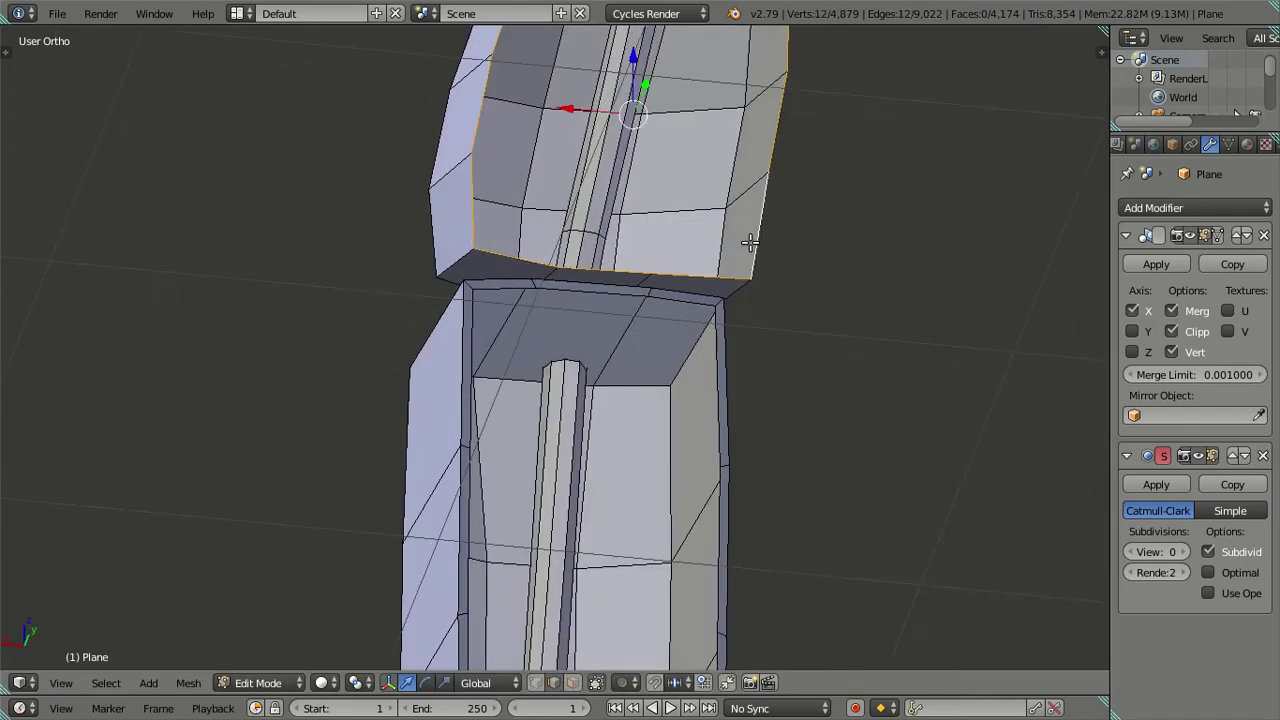
{"action": "key", "text": "e"}
{"action": "key", "text": "s"}
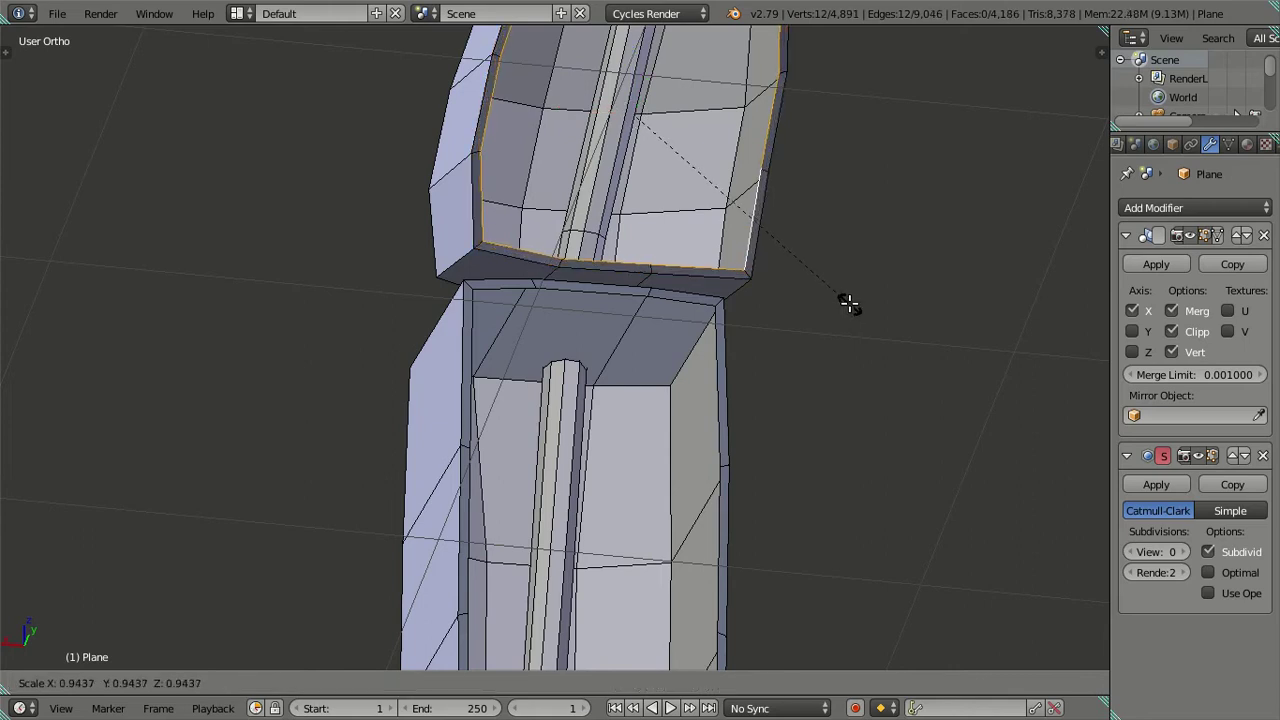
{"action": "left_click", "coordinate": [849, 304]}
{"action": "mouse_move", "coordinate": [849, 303]}
{"action": "middle_mouse_down"}
{"action": "mouse_move", "coordinate": [811, 446]}
{"action": "mouse_move", "coordinate": [760, 383]}
{"action": "mouse_move", "coordinate": [703, 405]}
{"action": "mouse_move", "coordinate": [775, 480]}
{"action": "mouse_move", "coordinate": [880, 420]}
{"action": "mouse_move", "coordinate": [868, 357]}
{"action": "mouse_move", "coordinate": [717, 434]}
{"action": "mouse_move", "coordinate": [694, 317]}
{"action": "mouse_move", "coordinate": [640, 360]}
{"action": "mouse_move", "coordinate": [571, 380]}
{"action": "mouse_move", "coordinate": [620, 381]}
{"action": "mouse_move", "coordinate": [646, 400]}
{"action": "middle_mouse_up"}
{"action": "key", "text": "a"}
{"action": "left_click", "coordinate": [1184, 552]}
{"action": "left_click", "coordinate": [1184, 552]}
{"action": "mouse_move", "coordinate": [866, 509]}
{"action": "middle_mouse_down"}
{"action": "mouse_move", "coordinate": [646, 334]}
{"action": "mouse_move", "coordinate": [721, 353]}
{"action": "mouse_move", "coordinate": [694, 331]}
{"action": "mouse_move", "coordinate": [614, 329]}
{"action": "mouse_move", "coordinate": [666, 351]}
{"action": "mouse_move", "coordinate": [731, 317]}
{"action": "middle_mouse_up"}
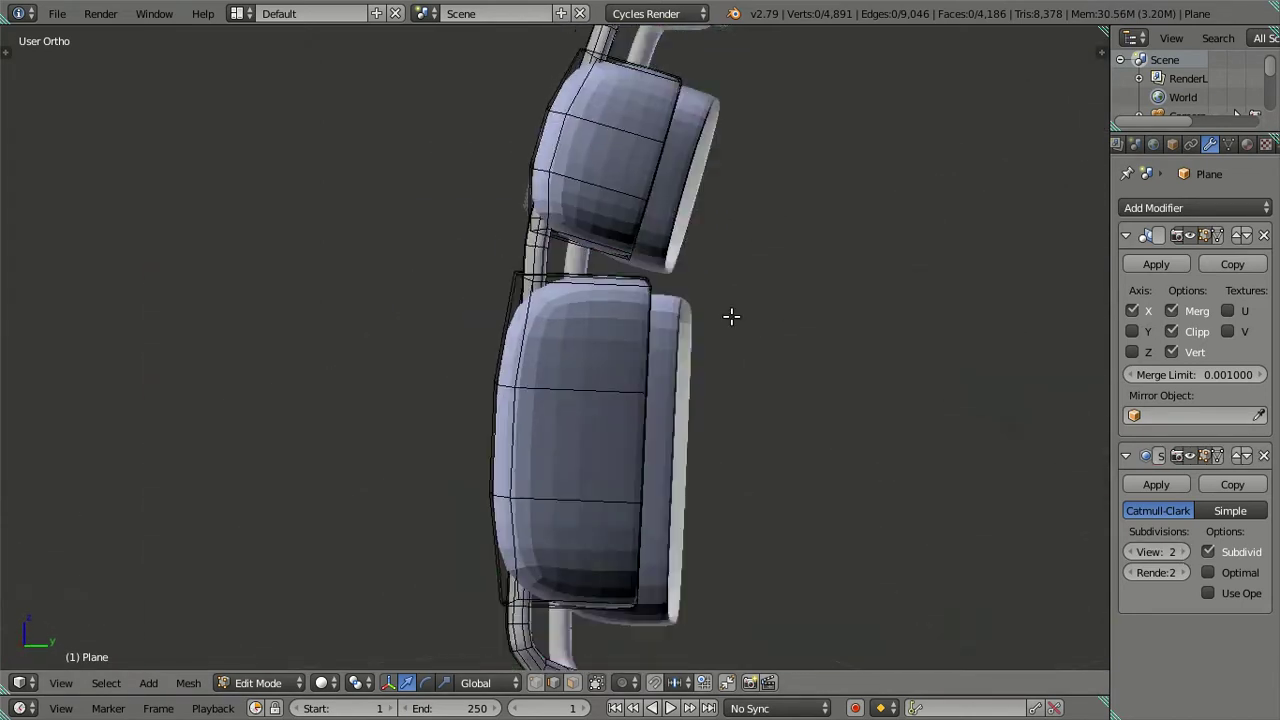
Set the subdivision preview to 0 in Right view and inspect the housings.
{"action": "key", "text": "KP_3"}
{"action": "key", "text": "z"}
{"action": "scroll", "coordinate": [617, 467], "scroll_direction": "up", "scroll_amount": 1}
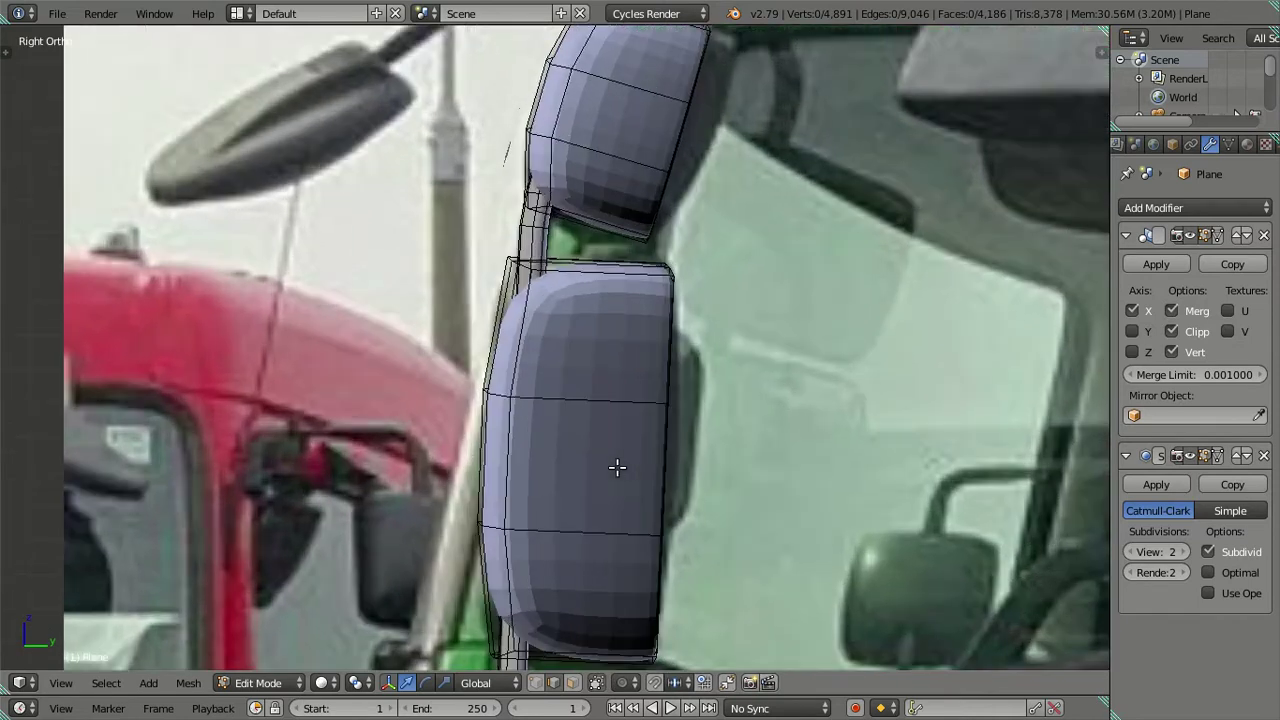
{"action": "left_click", "coordinate": [1130, 552]}
{"action": "left_click", "coordinate": [1130, 552]}
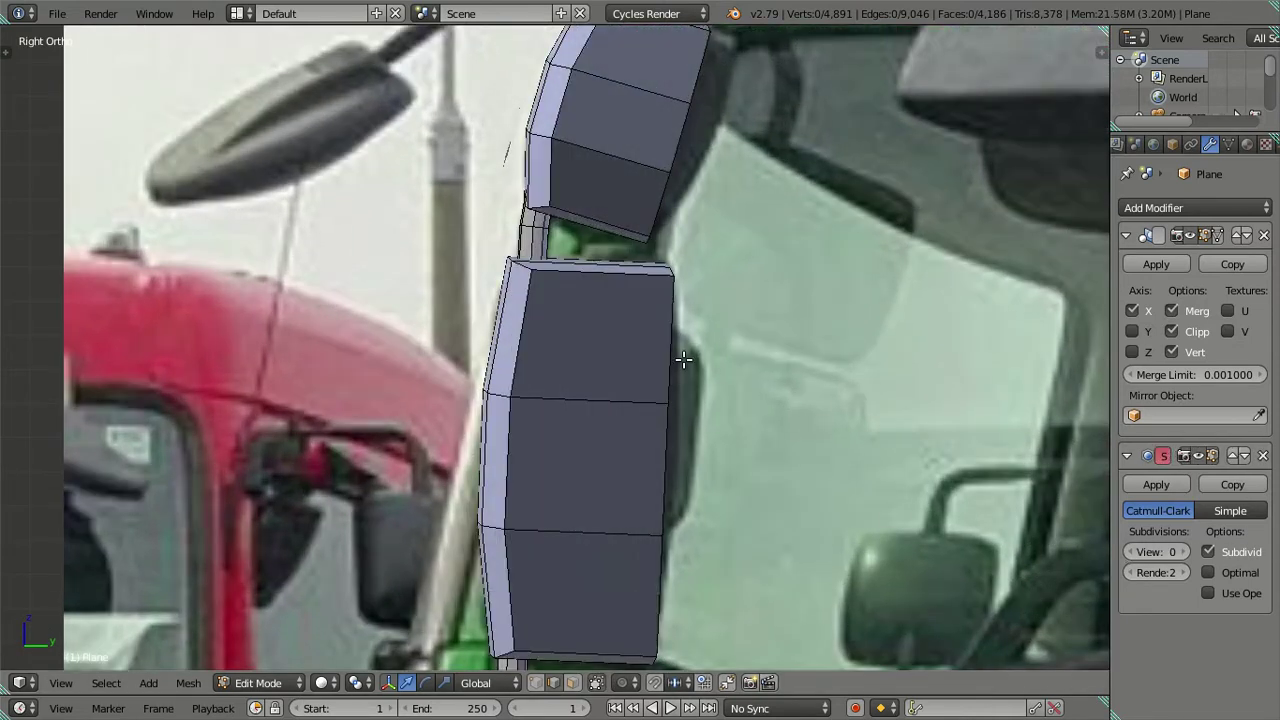
{"action": "scroll", "coordinate": [672, 346], "scroll_direction": "down", "scroll_amount": 3}
{"action": "key", "text": "z"}
{"action": "scroll", "coordinate": [661, 313], "scroll_direction": "up", "scroll_amount": 2}
{"action": "key", "text": "z"}
{"action": "mouse_move", "coordinate": [663, 334]}
{"action": "middle_mouse_down"}
{"action": "mouse_move", "coordinate": [506, 234]}
{"action": "mouse_move", "coordinate": [471, 294]}
{"action": "mouse_move", "coordinate": [423, 241]}
{"action": "middle_mouse_up"}
{"action": "scroll", "coordinate": [506, 234], "scroll_direction": "up", "scroll_amount": 3}
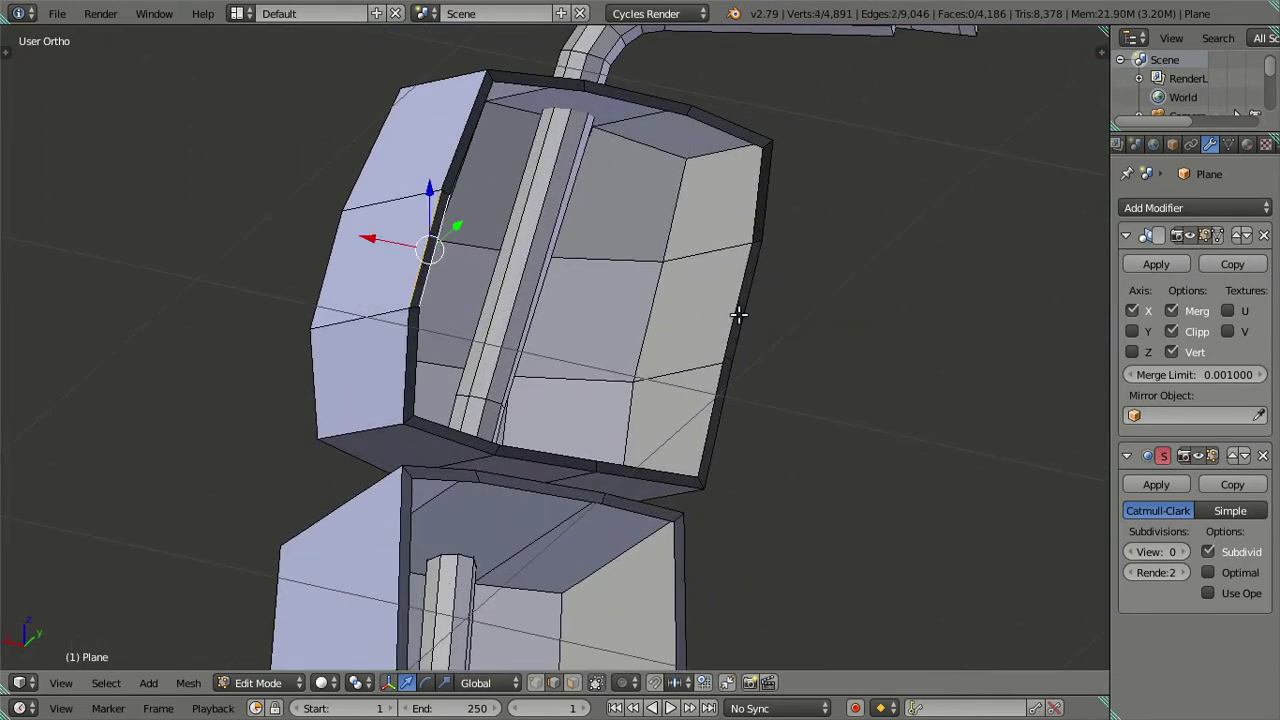
{"action": "mouse_move", "coordinate": [645, 448]}
{"action": "middle_mouse_down"}
{"action": "mouse_move", "coordinate": [729, 471]}
{"action": "mouse_move", "coordinate": [720, 509]}
{"action": "mouse_move", "coordinate": [660, 565]}
{"action": "mouse_move", "coordinate": [640, 557]}
{"action": "mouse_move", "coordinate": [664, 525]}
{"action": "mouse_move", "coordinate": [640, 577]}
{"action": "mouse_move", "coordinate": [609, 563]}
{"action": "mouse_move", "coordinate": [714, 480]}
{"action": "mouse_move", "coordinate": [714, 509]}
{"action": "mouse_move", "coordinate": [717, 477]}
{"action": "mouse_move", "coordinate": [687, 481]}
{"action": "mouse_move", "coordinate": [651, 269]}
{"action": "mouse_move", "coordinate": [609, 240]}
{"action": "mouse_move", "coordinate": [430, 270]}
{"action": "mouse_move", "coordinate": [325, 256]}
{"action": "middle_mouse_up"}
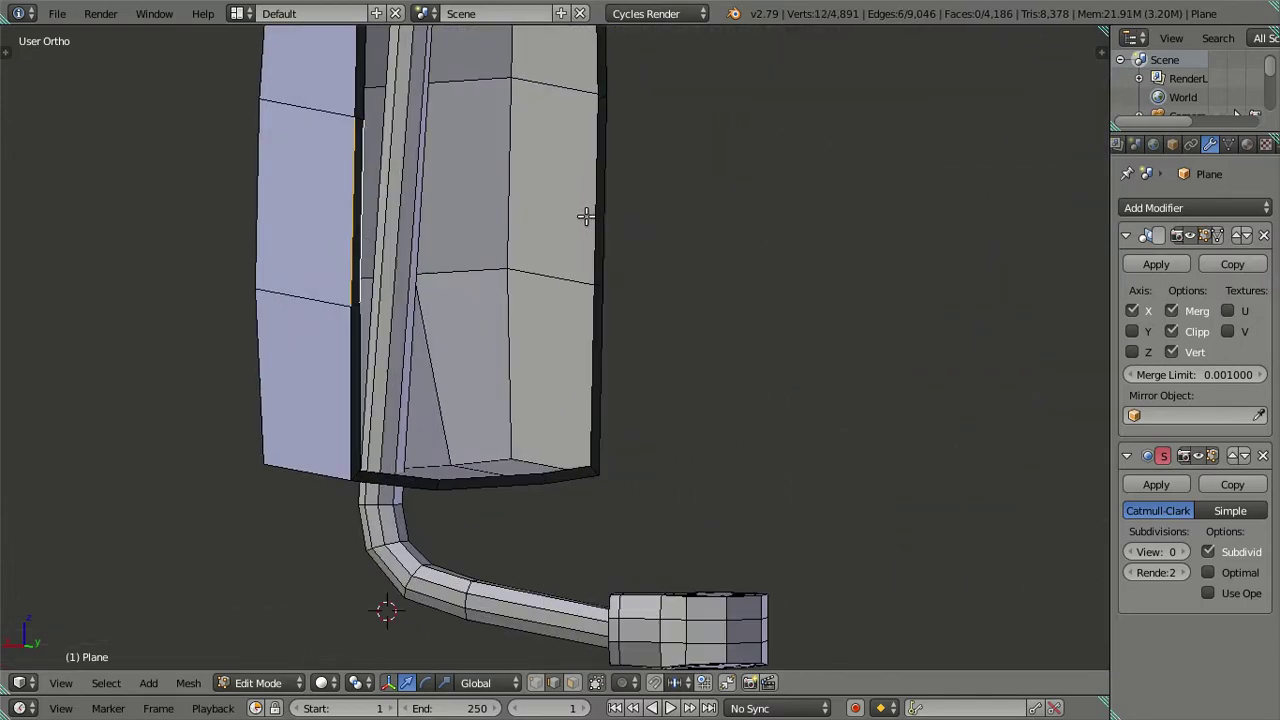
{"action": "mouse_move", "coordinate": [628, 245]}
{"action": "middle_mouse_down"}
{"action": "mouse_move", "coordinate": [594, 277]}
{"action": "mouse_move", "coordinate": [694, 249]}
{"action": "middle_mouse_up"}
Shift the selected column of edges slightly along Y to match the truck photo.
{"action": "key", "text": "KP_3"}
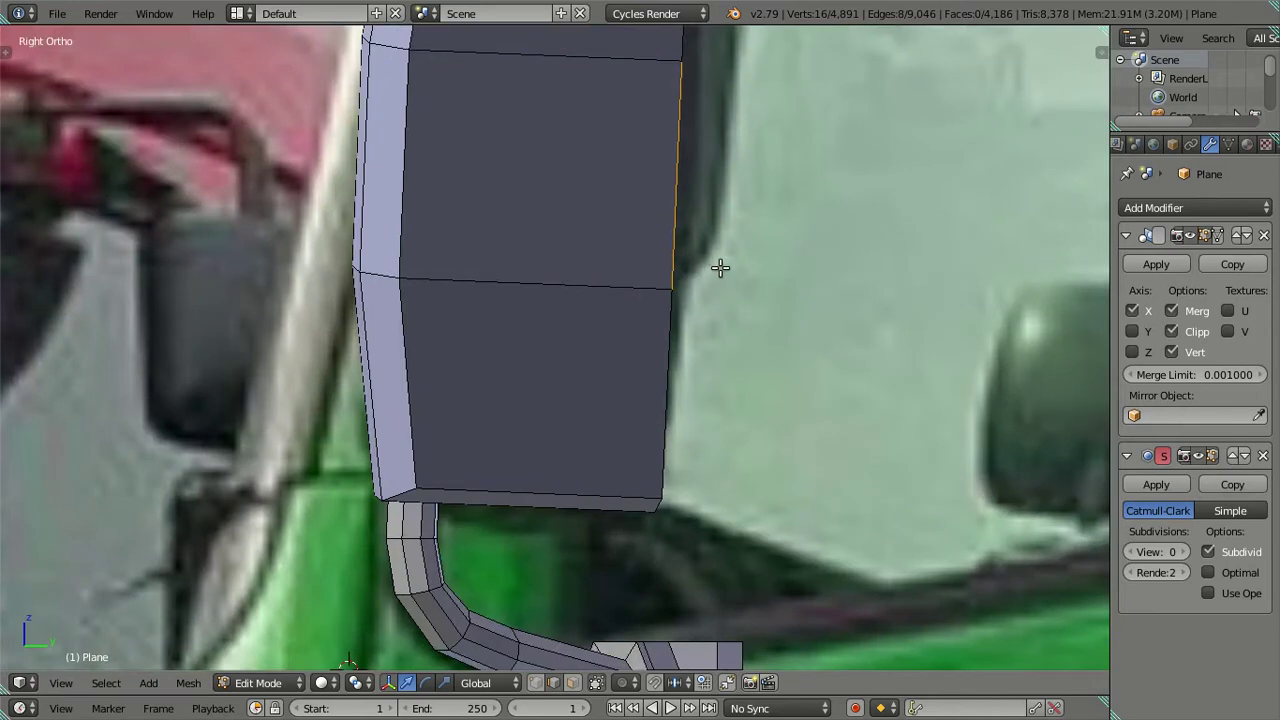
{"action": "scroll", "coordinate": [655, 416], "scroll_direction": "up", "scroll_amount": 3}
{"action": "scroll", "coordinate": [655, 416], "scroll_direction": "down", "scroll_amount": 3}
{"action": "scroll", "coordinate": [608, 432], "scroll_direction": "up", "scroll_amount": 1}
{"action": "scroll", "coordinate": [608, 432], "scroll_direction": "down", "scroll_amount": 1}
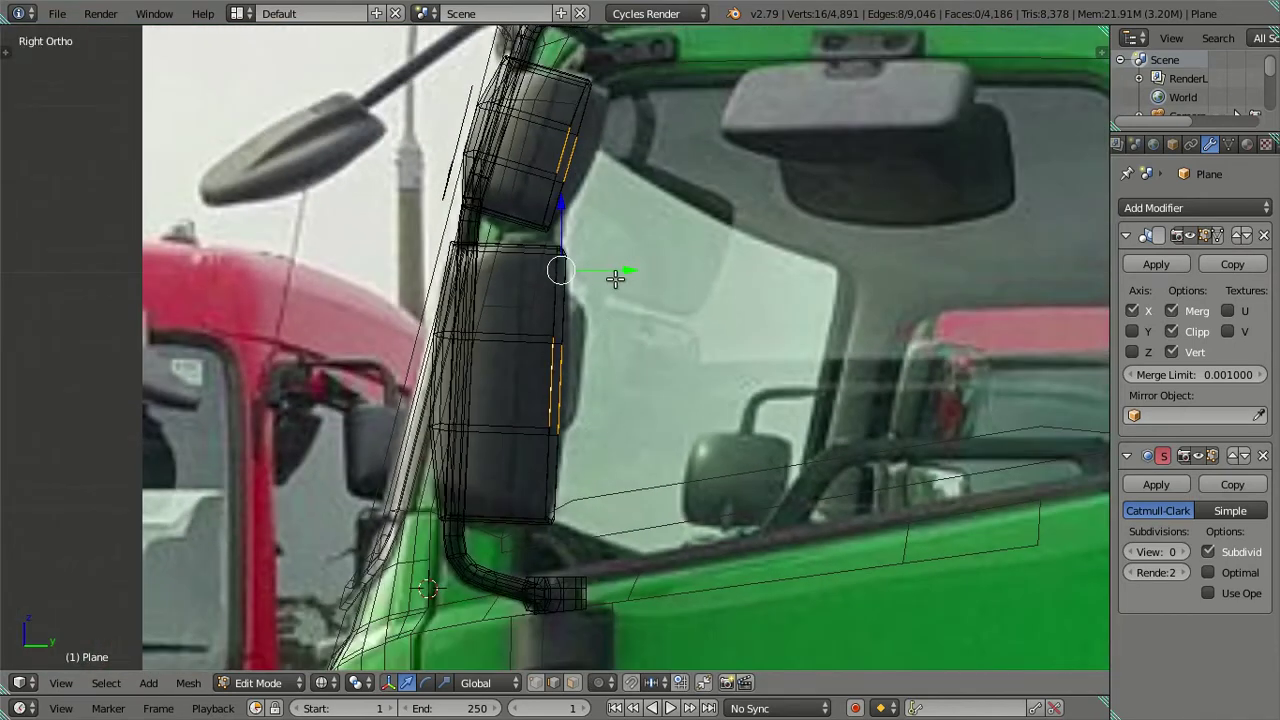
{"action": "left_click_drag", "start_coordinate": [621, 269], "coordinate": [627, 268]}
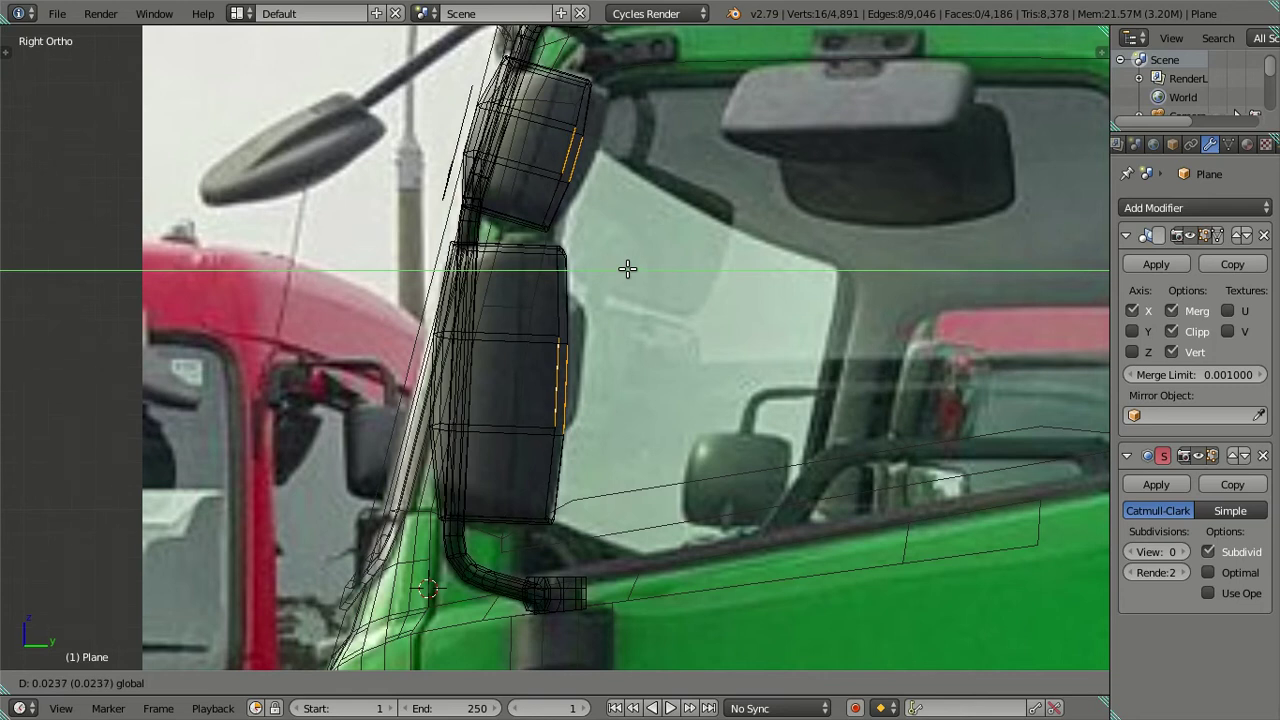
{"action": "left_click", "coordinate": [628, 269]}
{"action": "key", "text": "a"}
{"action": "key", "text": "z"}
{"action": "mouse_move", "coordinate": [643, 300]}
{"action": "middle_mouse_down"}
{"action": "mouse_move", "coordinate": [426, 451]}
{"action": "mouse_move", "coordinate": [413, 273]}
{"action": "mouse_move", "coordinate": [906, 322]}
{"action": "mouse_move", "coordinate": [820, 311]}
{"action": "mouse_move", "coordinate": [843, 323]}
{"action": "middle_mouse_up"}
{"action": "key", "text": "KP_1"}
In Front view, raise the upper housing's lower-left corner vertex along Z to match the reference.
{"action": "scroll", "coordinate": [851, 300], "scroll_direction": "up", "scroll_amount": 2}
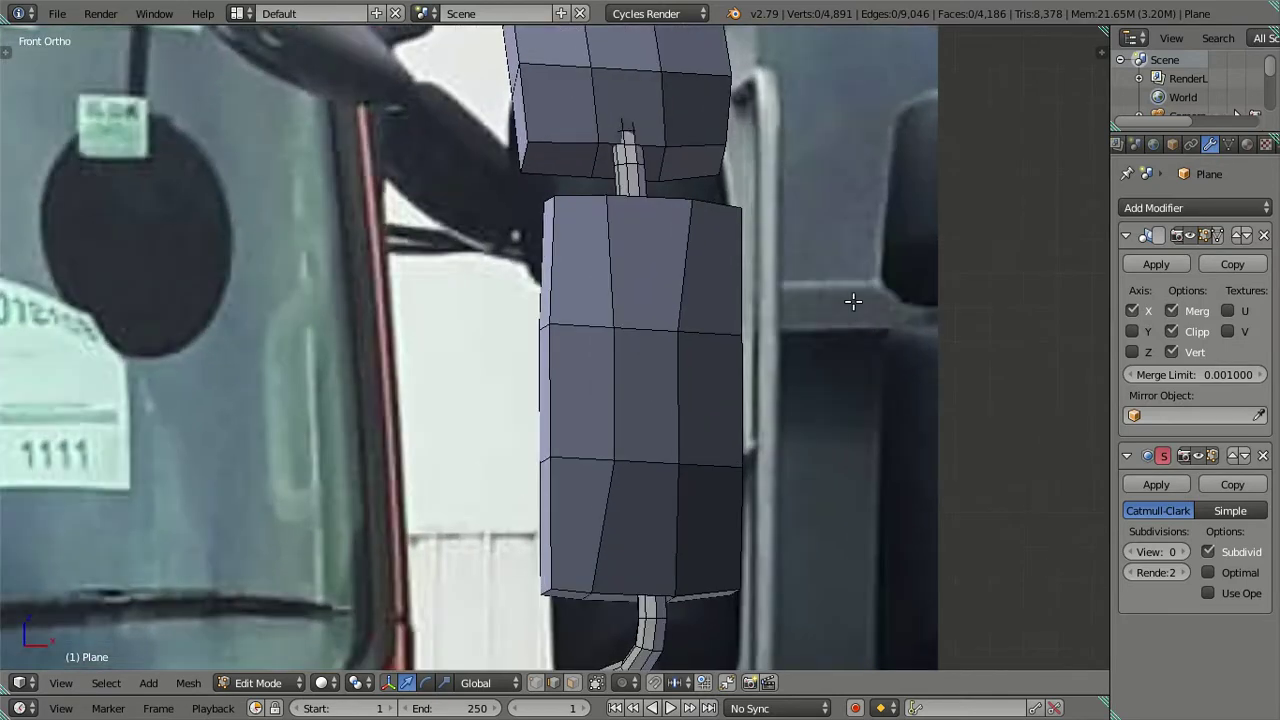
{"action": "scroll", "coordinate": [694, 294], "scroll_direction": "up", "scroll_amount": 2, "text": "shift"}
{"action": "scroll", "coordinate": [609, 249], "scroll_direction": "up", "scroll_amount": 2}
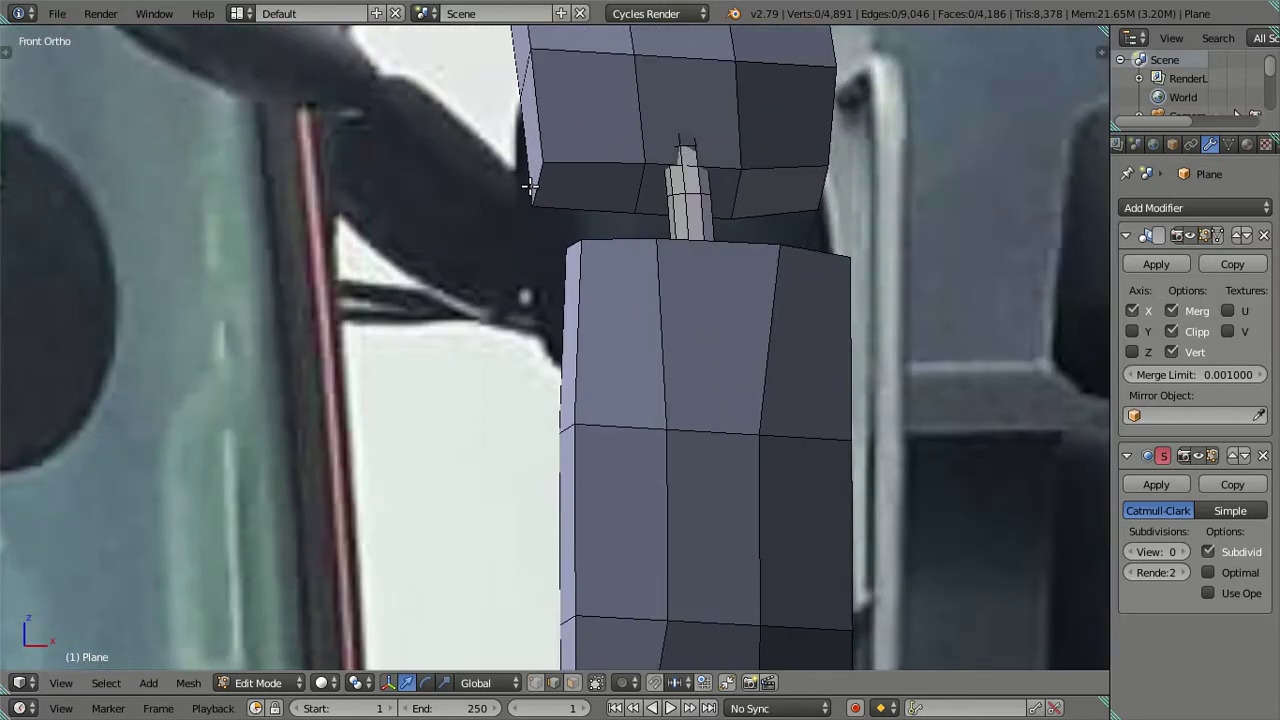
{"action": "scroll", "coordinate": [530, 186], "scroll_direction": "up", "scroll_amount": 2}
{"action": "key", "text": "z"}
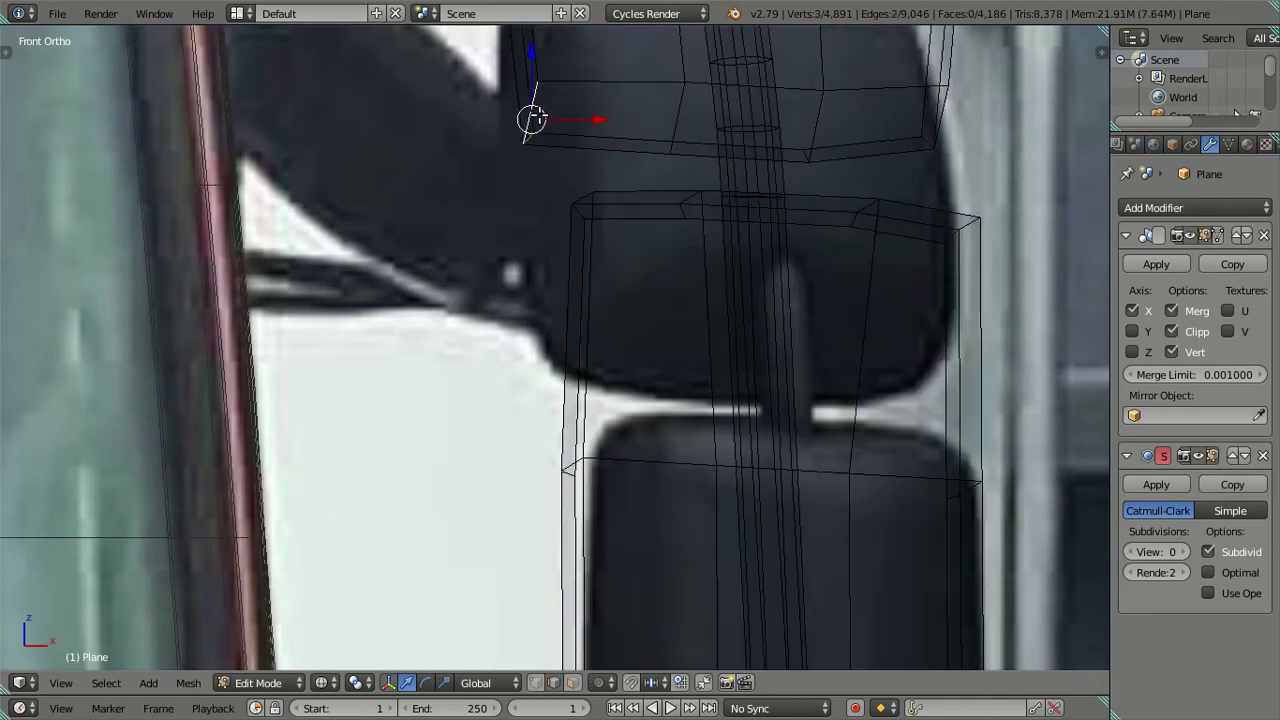
{"action": "key", "text": "z"}
{"action": "scroll", "coordinate": [575, 150], "scroll_direction": "down", "scroll_amount": 3}
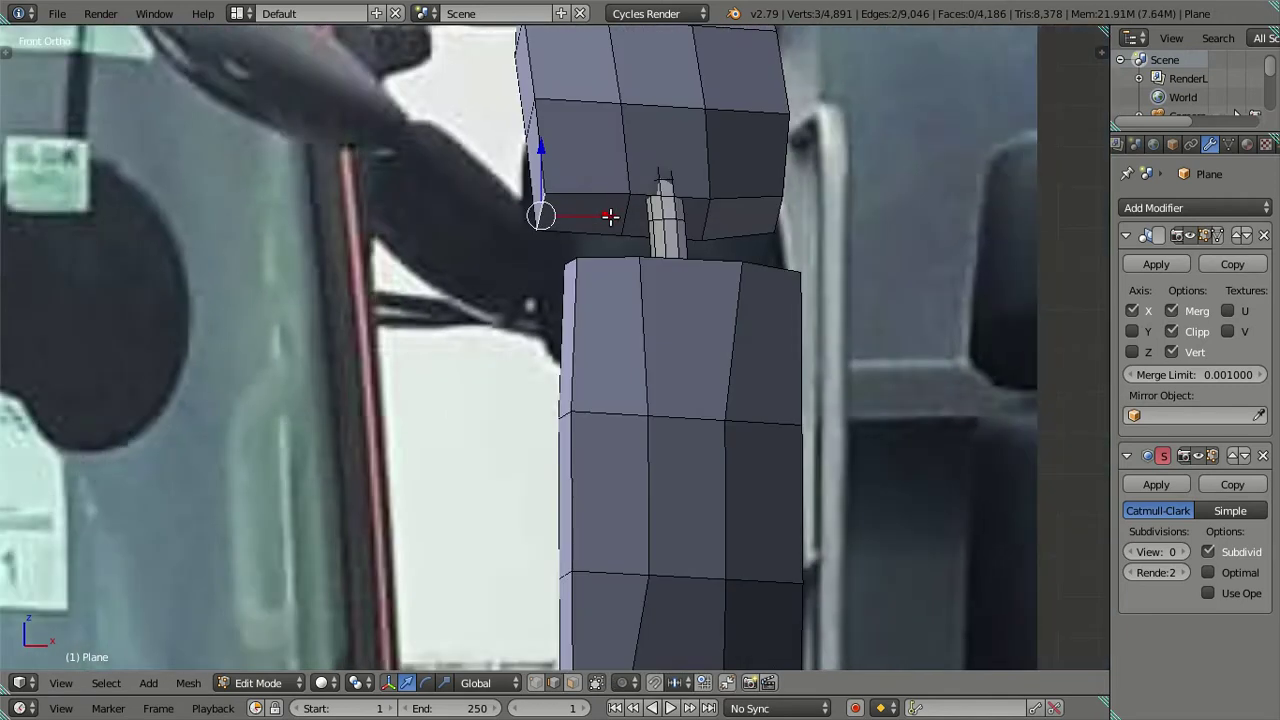
{"action": "key", "text": "z"}
{"action": "key", "text": "z"}
{"action": "scroll", "coordinate": [609, 260], "scroll_direction": "down", "scroll_amount": 3}
{"action": "scroll", "coordinate": [537, 374], "scroll_direction": "up", "scroll_amount": 3}
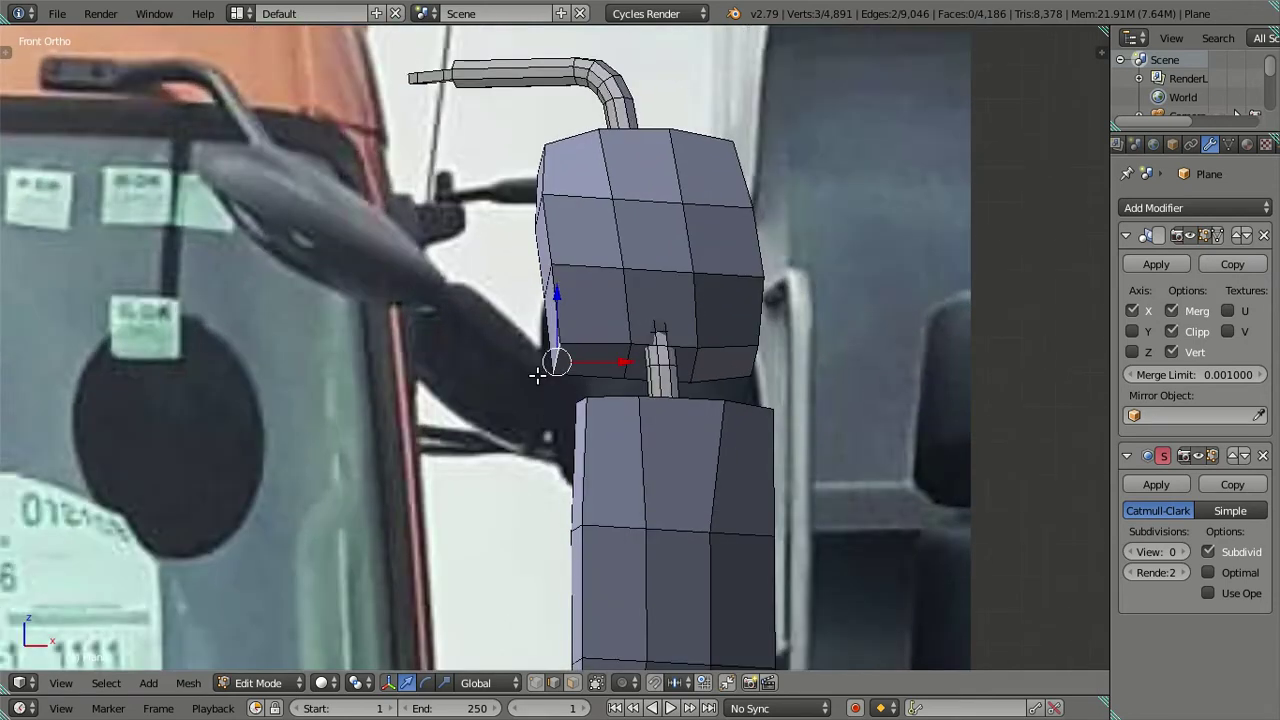
{"action": "key", "text": "g"}
{"action": "key", "text": "z"}
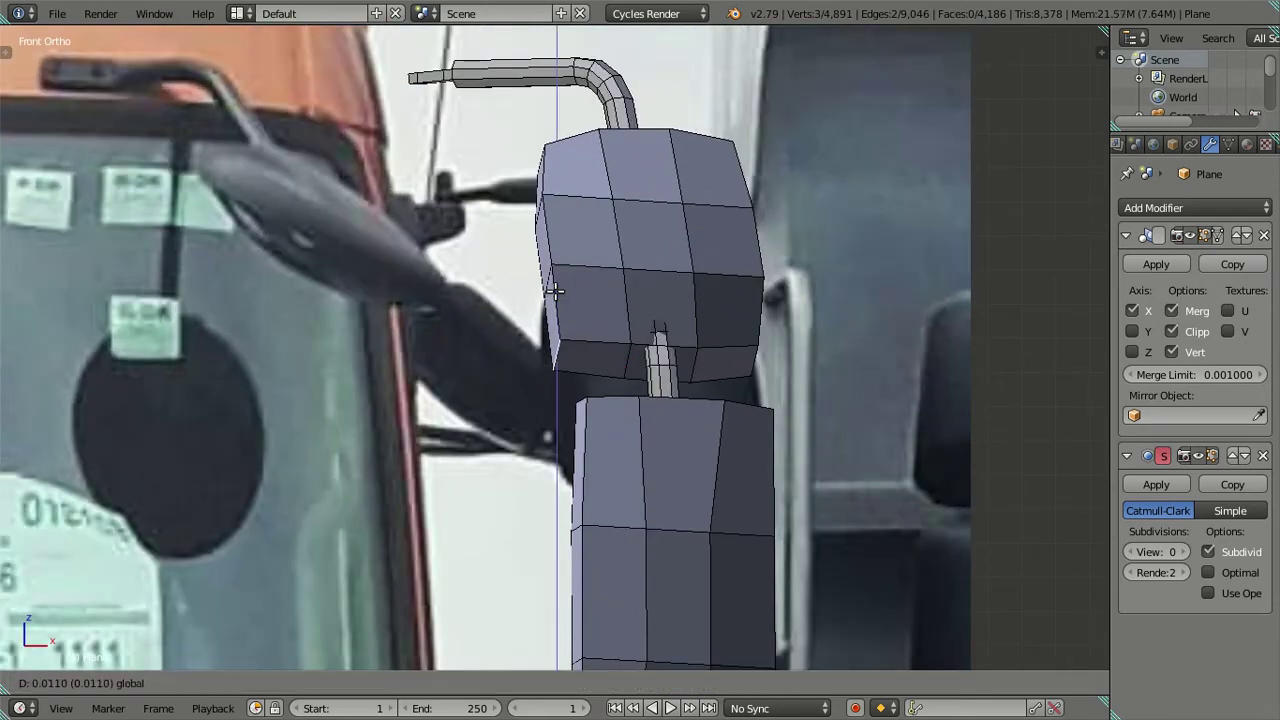
{"action": "left_click", "coordinate": [553, 290]}
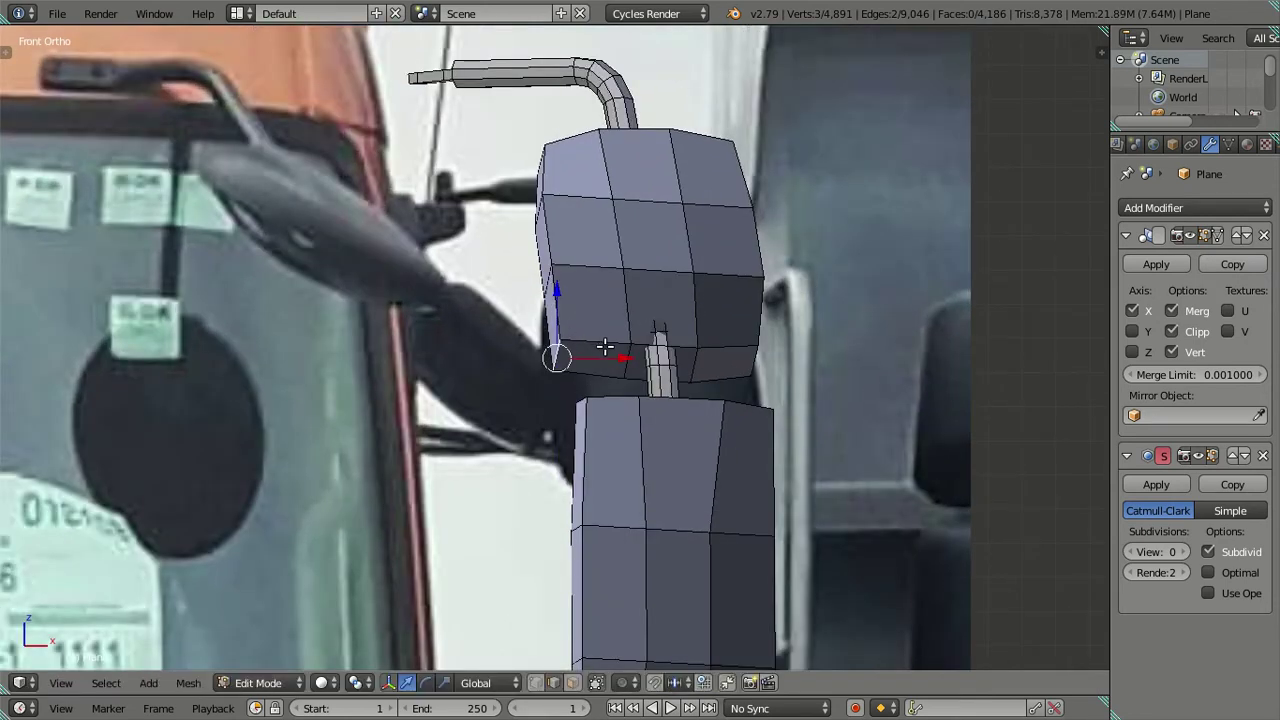
{"action": "mouse_move", "coordinate": [622, 357]}
{"action": "middle_mouse_down"}
{"action": "mouse_move", "coordinate": [857, 283]}
{"action": "mouse_move", "coordinate": [650, 336]}
{"action": "mouse_move", "coordinate": [791, 283]}
{"action": "mouse_move", "coordinate": [849, 377]}
{"action": "mouse_move", "coordinate": [790, 322]}
{"action": "mouse_move", "coordinate": [803, 357]}
{"action": "mouse_move", "coordinate": [837, 357]}
{"action": "mouse_move", "coordinate": [874, 380]}
{"action": "mouse_move", "coordinate": [613, 463]}
{"action": "mouse_move", "coordinate": [617, 314]}
{"action": "mouse_move", "coordinate": [590, 380]}
{"action": "mouse_move", "coordinate": [531, 443]}
{"action": "mouse_move", "coordinate": [1107, 463]}
{"action": "middle_mouse_up"}
Preview the mirror at subdivision level 2, then set the viewport level back to 0.
{"action": "left_click", "coordinate": [1183, 552]}
{"action": "left_click", "coordinate": [1183, 552]}
{"action": "mouse_move", "coordinate": [946, 459]}
{"action": "middle_mouse_down"}
{"action": "mouse_move", "coordinate": [568, 163]}
{"action": "mouse_move", "coordinate": [640, 223]}
{"action": "mouse_move", "coordinate": [494, 266]}
{"action": "mouse_move", "coordinate": [594, 243]}
{"action": "mouse_move", "coordinate": [651, 297]}
{"action": "mouse_move", "coordinate": [380, 240]}
{"action": "mouse_move", "coordinate": [380, 307]}
{"action": "mouse_move", "coordinate": [403, 323]}
{"action": "mouse_move", "coordinate": [457, 326]}
{"action": "mouse_move", "coordinate": [479, 299]}
{"action": "middle_mouse_up"}
{"action": "key", "text": "Tab"}
{"action": "key", "text": "Tab"}
{"action": "key", "text": "Tab"}
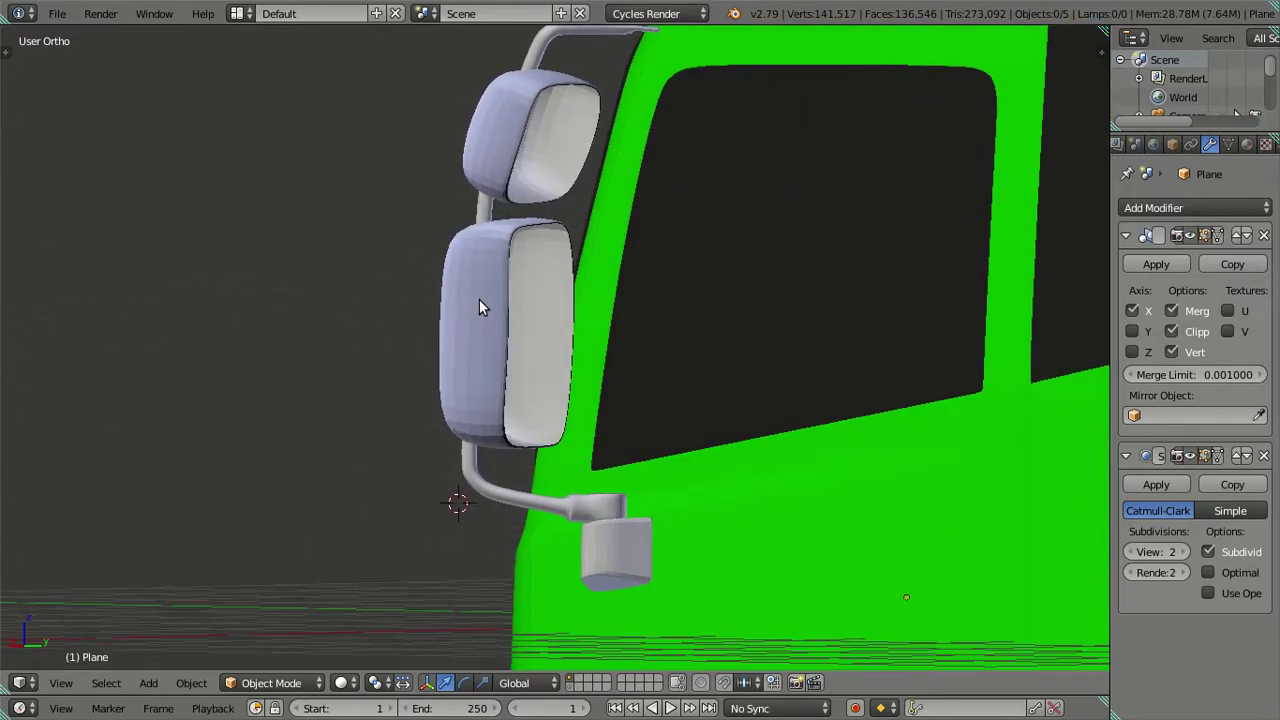
{"action": "left_click", "coordinate": [1128, 552]}
{"action": "left_click", "coordinate": [1128, 552]}
Isolate the mirror in local view, enter Edit Mode and select the lower housing's front edge loop.
{"action": "mouse_move", "coordinate": [637, 294]}
{"action": "middle_mouse_down"}
{"action": "mouse_move", "coordinate": [563, 171]}
{"action": "mouse_move", "coordinate": [590, 305]}
{"action": "mouse_move", "coordinate": [574, 286]}
{"action": "middle_mouse_up"}
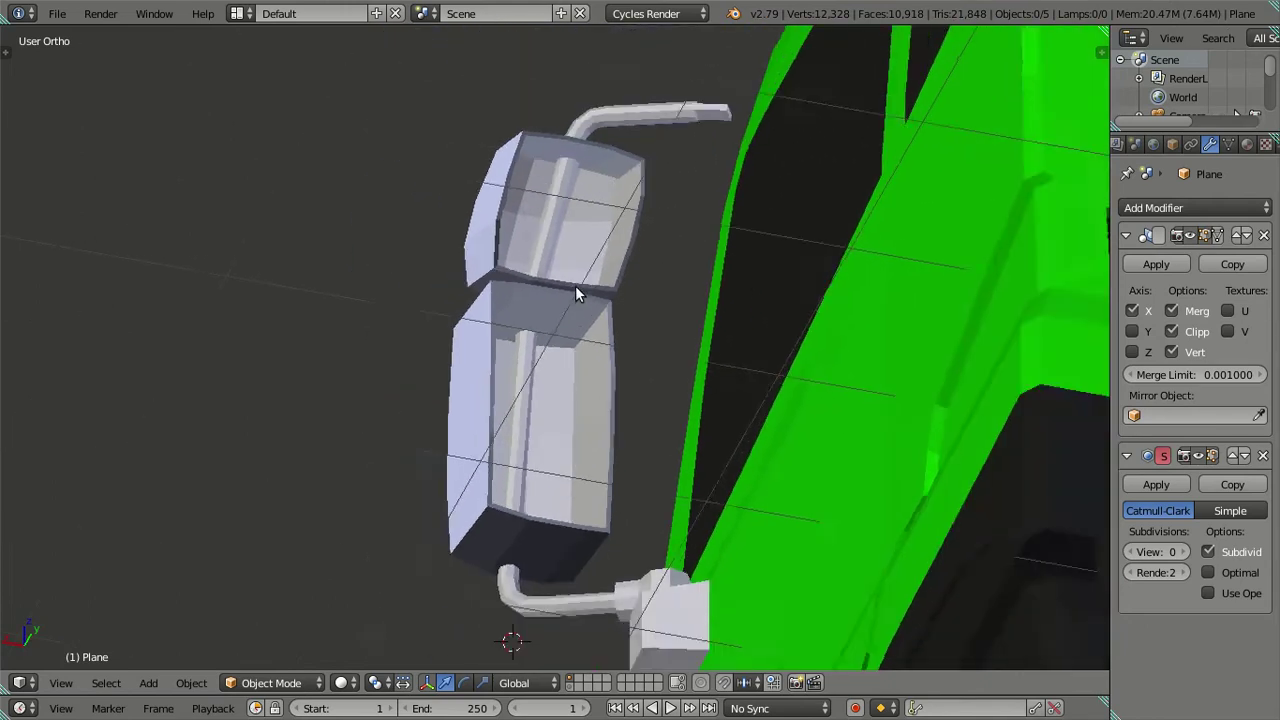
{"action": "scroll", "coordinate": [574, 286], "scroll_direction": "up", "scroll_amount": 2}
{"action": "key", "text": "KP_Divide"}
{"action": "key", "text": "Tab"}
{"action": "mouse_move", "coordinate": [660, 291]}
{"action": "middle_mouse_down"}
{"action": "mouse_move", "coordinate": [620, 251]}
{"action": "mouse_move", "coordinate": [614, 305]}
{"action": "mouse_move", "coordinate": [697, 206]}
{"action": "mouse_move", "coordinate": [629, 320]}
{"action": "mouse_move", "coordinate": [663, 303]}
{"action": "mouse_move", "coordinate": [677, 320]}
{"action": "mouse_move", "coordinate": [686, 297]}
{"action": "mouse_move", "coordinate": [703, 297]}
{"action": "mouse_move", "coordinate": [717, 346]}
{"action": "mouse_move", "coordinate": [657, 346]}
{"action": "mouse_move", "coordinate": [620, 309]}
{"action": "mouse_move", "coordinate": [666, 263]}
{"action": "mouse_move", "coordinate": [737, 246]}
{"action": "mouse_move", "coordinate": [797, 262]}
{"action": "mouse_move", "coordinate": [811, 300]}
{"action": "mouse_move", "coordinate": [803, 323]}
{"action": "mouse_move", "coordinate": [689, 277]}
{"action": "mouse_move", "coordinate": [669, 277]}
{"action": "mouse_move", "coordinate": [663, 314]}
{"action": "mouse_move", "coordinate": [641, 315]}
{"action": "mouse_move", "coordinate": [634, 297]}
{"action": "mouse_move", "coordinate": [666, 449]}
{"action": "mouse_move", "coordinate": [657, 323]}
{"action": "mouse_move", "coordinate": [626, 349]}
{"action": "mouse_move", "coordinate": [711, 322]}
{"action": "mouse_move", "coordinate": [709, 297]}
{"action": "mouse_move", "coordinate": [684, 290]}
{"action": "middle_mouse_up"}
{"action": "left_click", "coordinate": [647, 314], "text": "alt"}
{"action": "scroll", "coordinate": [645, 311], "scroll_direction": "down", "scroll_amount": 3}
{"action": "scroll", "coordinate": [625, 291], "scroll_direction": "up", "scroll_amount": 3}
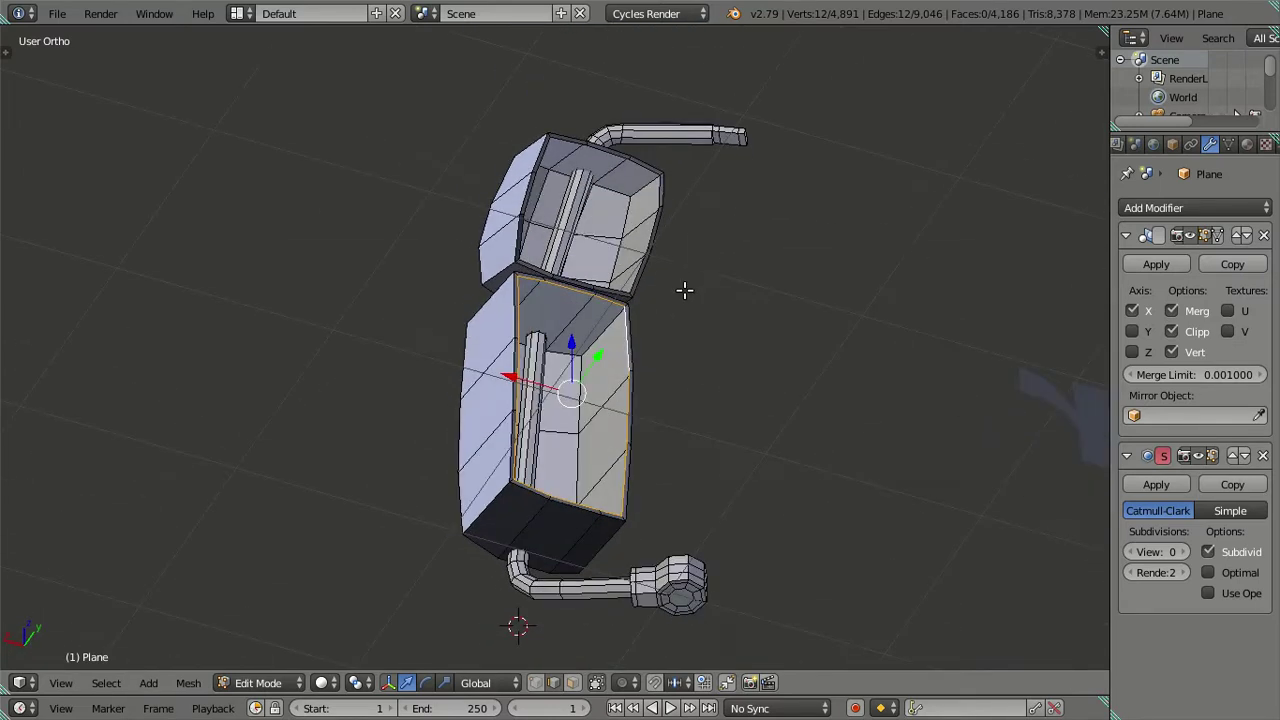
Shrink the lower housing's front loop slightly and narrow it along X.
{"action": "scroll", "coordinate": [684, 291], "scroll_direction": "up", "scroll_amount": 2}
{"action": "mouse_move", "coordinate": [650, 400]}
{"action": "middle_mouse_down"}
{"action": "mouse_move", "coordinate": [626, 377]}
{"action": "mouse_move", "coordinate": [613, 393]}
{"action": "middle_mouse_up"}
{"action": "mouse_move", "coordinate": [853, 392]}
{"action": "middle_mouse_down"}
{"action": "mouse_move", "coordinate": [847, 425]}
{"action": "mouse_move", "coordinate": [899, 429]}
{"action": "middle_mouse_up"}
{"action": "key", "text": "s"}
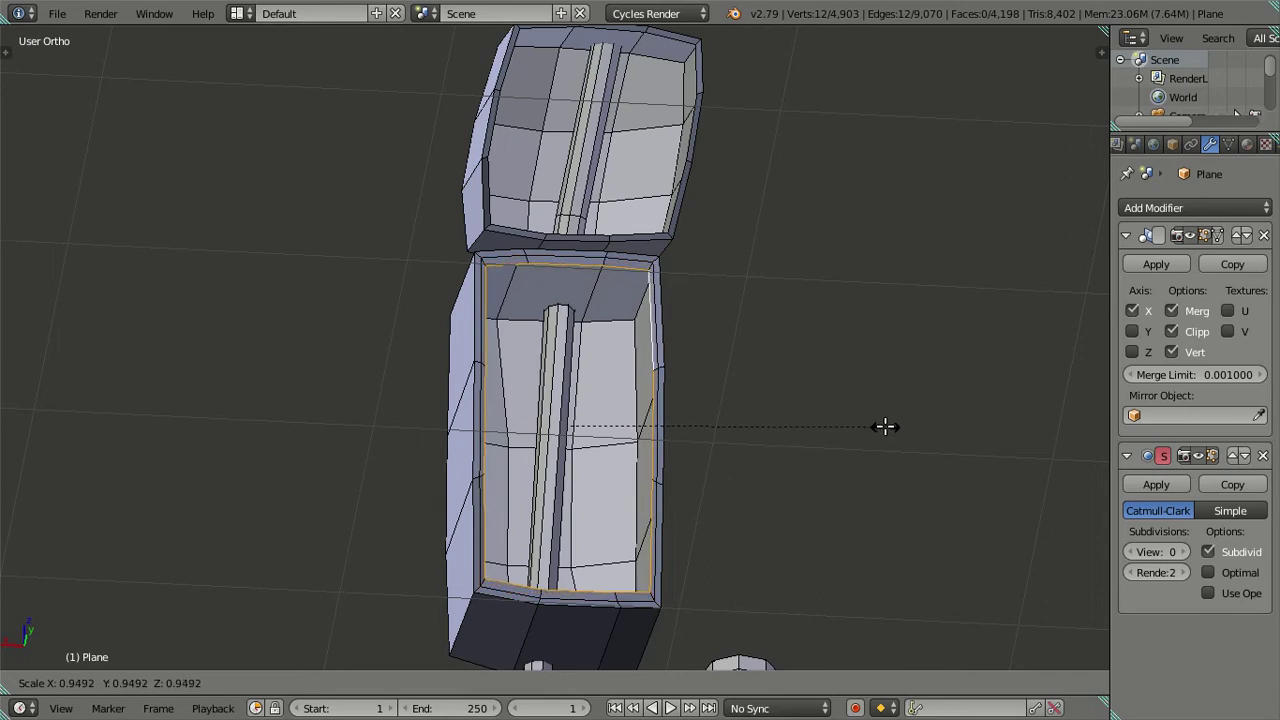
{"action": "left_click", "coordinate": [892, 428]}
{"action": "mouse_move", "coordinate": [891, 429]}
{"action": "middle_mouse_down"}
{"action": "mouse_move", "coordinate": [857, 469]}
{"action": "mouse_move", "coordinate": [851, 400]}
{"action": "middle_mouse_up"}
{"action": "scroll", "coordinate": [843, 419], "scroll_direction": "up", "scroll_amount": 2}
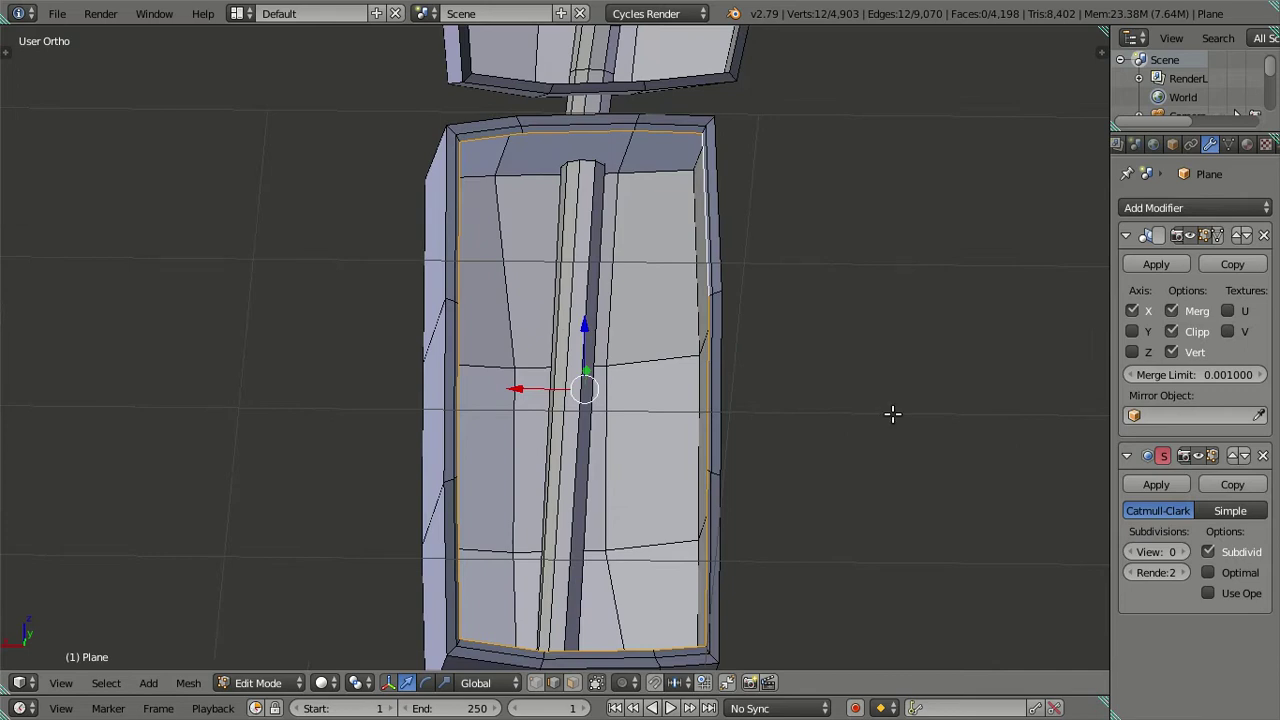
{"action": "key", "text": "s"}
{"action": "key", "text": "x"}
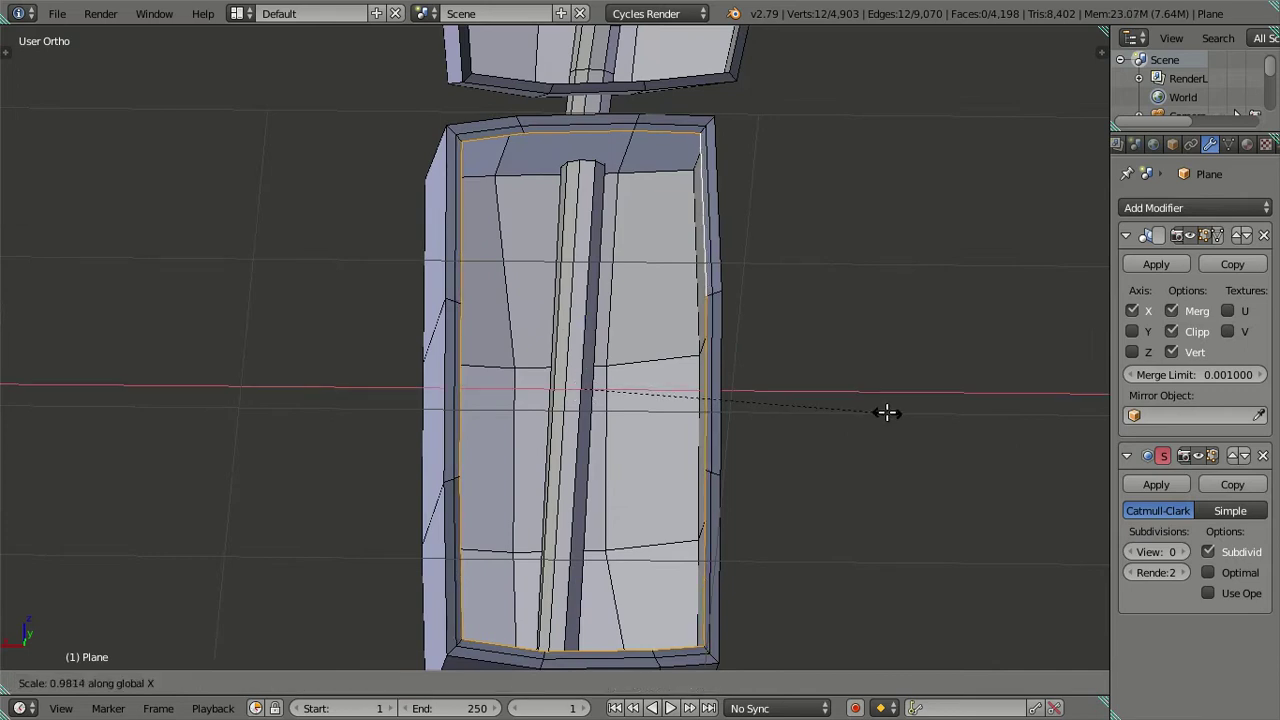
{"action": "left_click", "coordinate": [887, 412]}
Nudge the front loop along Y and check it in Right Ortho with shading toggles.
{"action": "mouse_move", "coordinate": [783, 420]}
{"action": "middle_mouse_down"}
{"action": "mouse_move", "coordinate": [817, 409]}
{"action": "mouse_move", "coordinate": [894, 423]}
{"action": "mouse_move", "coordinate": [910, 473]}
{"action": "mouse_move", "coordinate": [869, 537]}
{"action": "mouse_move", "coordinate": [712, 471]}
{"action": "middle_mouse_up"}
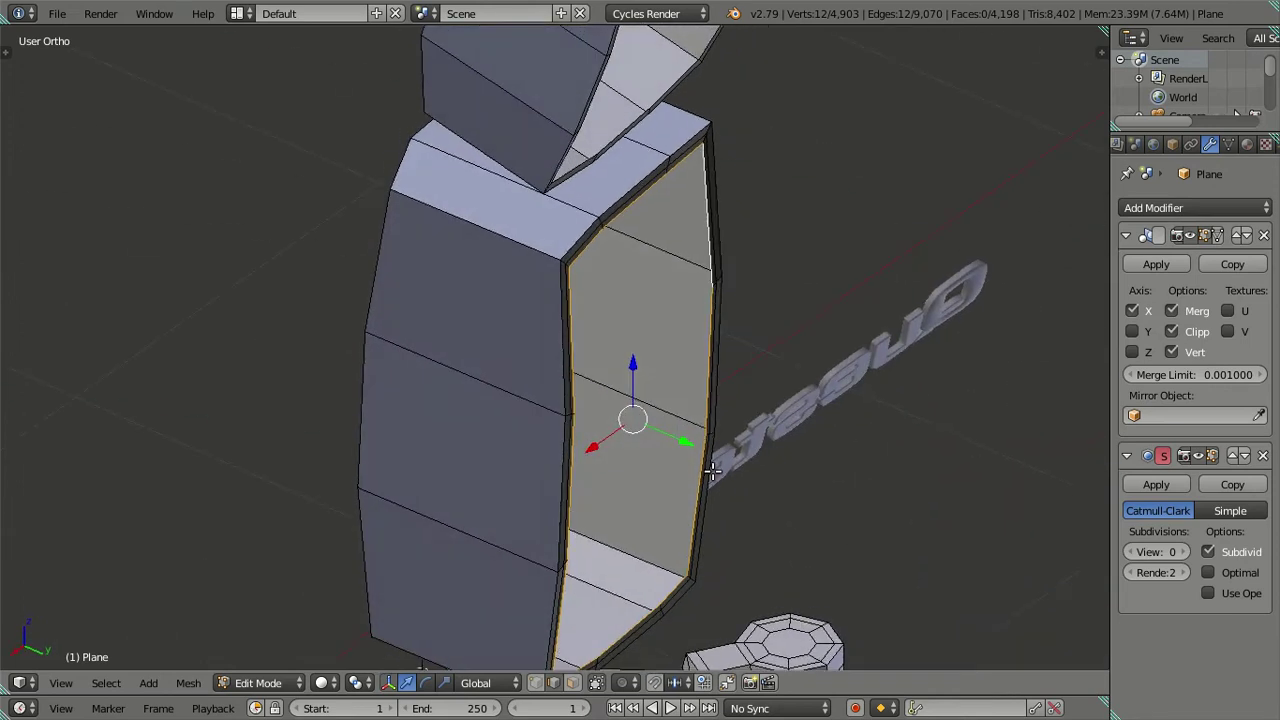
{"action": "left_click_drag", "start_coordinate": [684, 437], "coordinate": [676, 437]}
{"action": "key", "text": "KP_1"}
{"action": "middle_click_drag", "start_coordinate": [691, 428], "coordinate": [707, 301], "text": "shift"}
{"action": "key", "text": "z"}
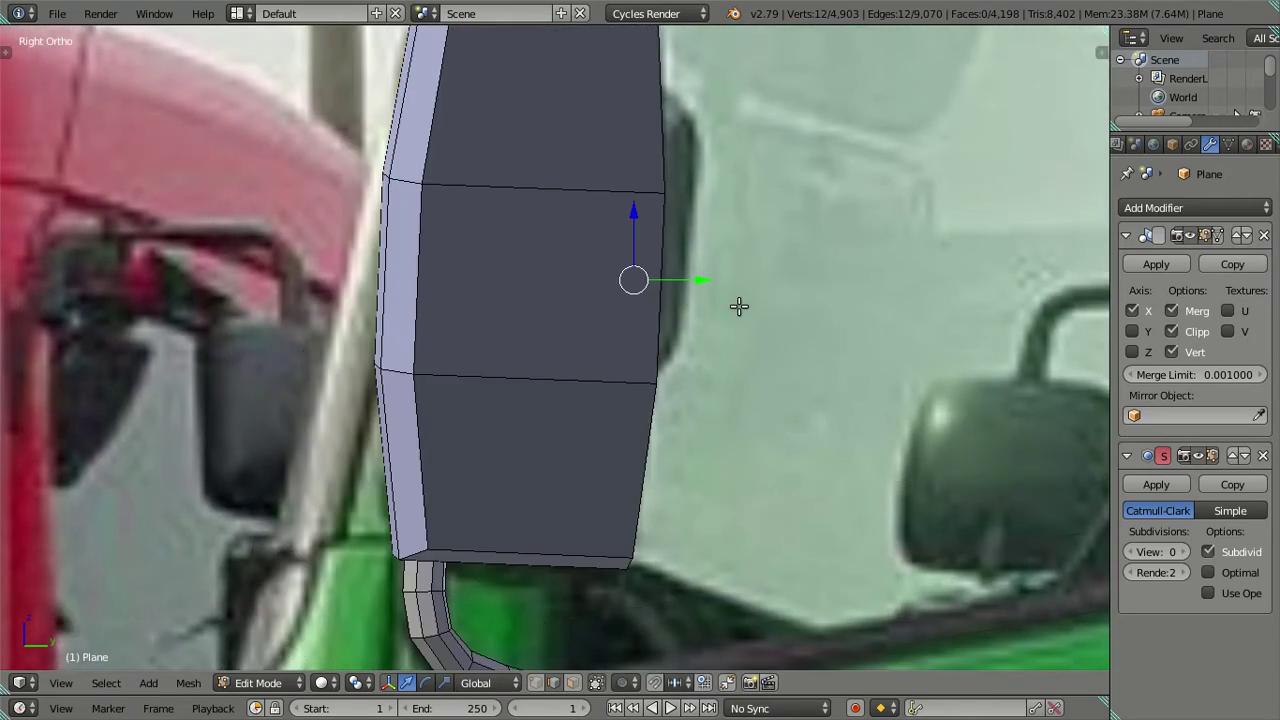
{"action": "key", "text": "z"}
{"action": "key", "text": "z"}
{"action": "mouse_move", "coordinate": [727, 310]}
{"action": "middle_mouse_down"}
{"action": "mouse_move", "coordinate": [660, 197]}
{"action": "mouse_move", "coordinate": [641, 199]}
{"action": "mouse_move", "coordinate": [632, 226]}
{"action": "mouse_move", "coordinate": [642, 205]}
{"action": "mouse_move", "coordinate": [681, 231]}
{"action": "middle_mouse_up"}
Inset the selected front faces to start the mirror recess.
{"action": "key", "text": "Tab"}
{"action": "key", "text": "Tab"}
{"action": "mouse_move", "coordinate": [846, 244]}
{"action": "middle_mouse_down"}
{"action": "mouse_move", "coordinate": [814, 226]}
{"action": "mouse_move", "coordinate": [803, 234]}
{"action": "mouse_move", "coordinate": [818, 247]}
{"action": "middle_mouse_up"}
{"action": "key", "text": "i"}
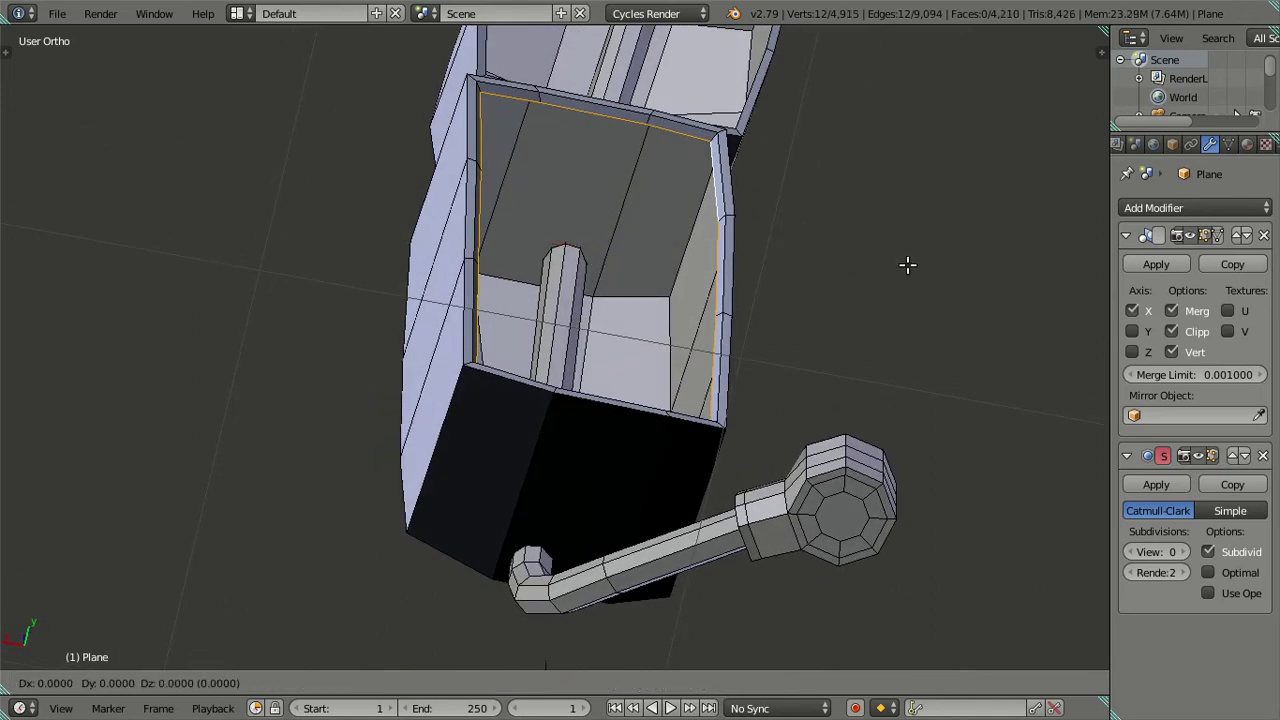
{"action": "left_click", "coordinate": [811, 262]}
{"action": "mouse_move", "coordinate": [811, 262]}
{"action": "middle_mouse_down"}
{"action": "mouse_move", "coordinate": [694, 309]}
{"action": "mouse_move", "coordinate": [677, 357]}
{"action": "mouse_move", "coordinate": [684, 445]}
{"action": "middle_mouse_up"}
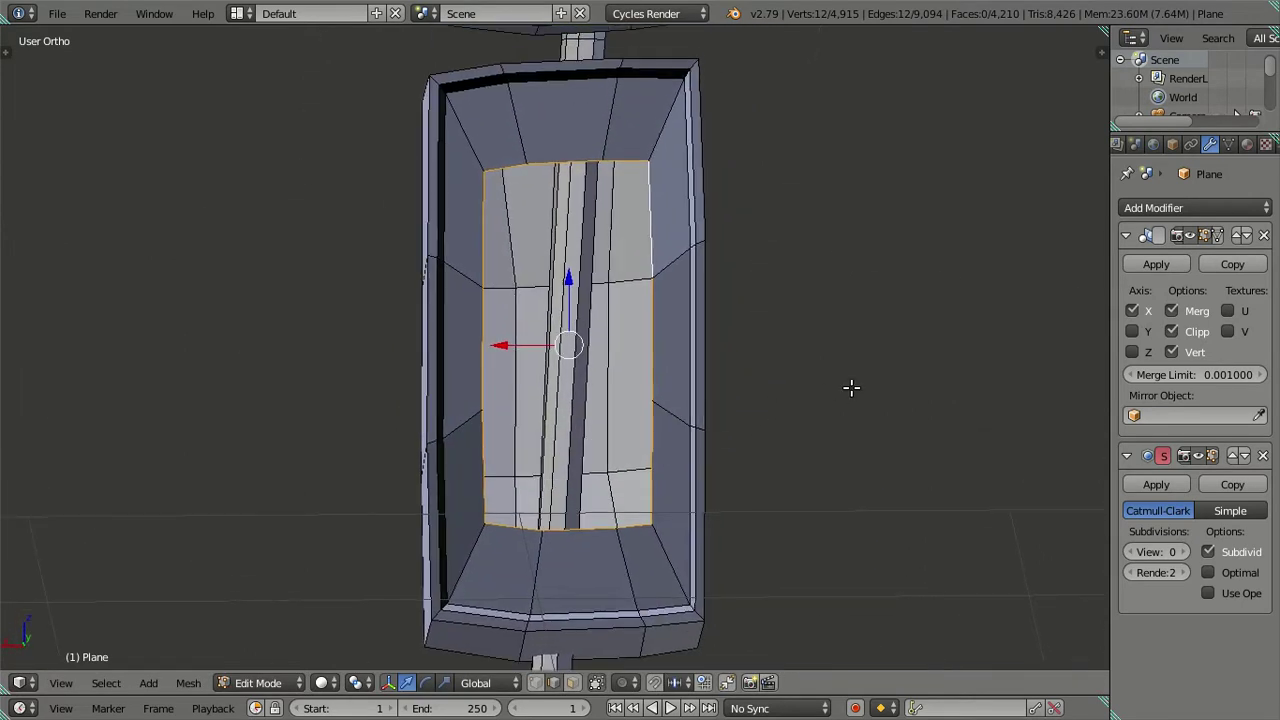
Narrow the inset along X and fill a face across the inner opening.
{"action": "key", "text": "s"}
{"action": "key", "text": "x"}
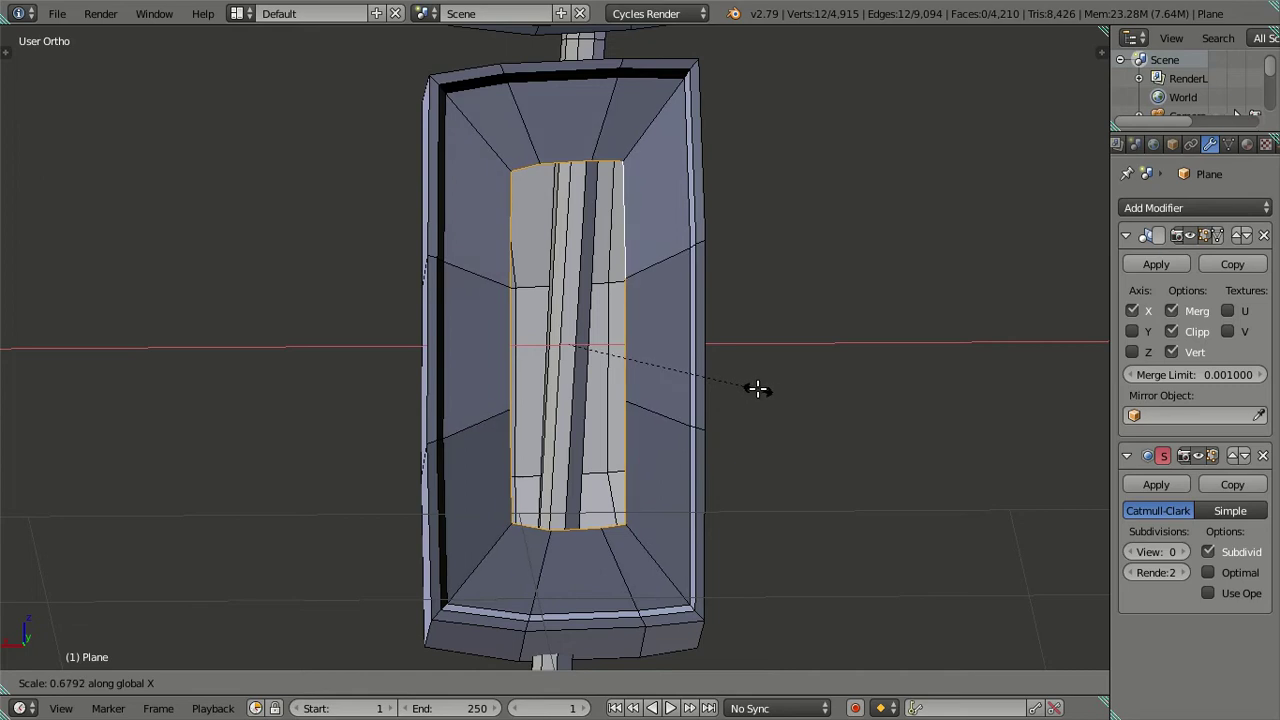
{"action": "left_click", "coordinate": [757, 389]}
{"action": "mouse_move", "coordinate": [657, 406]}
{"action": "middle_mouse_down"}
{"action": "mouse_move", "coordinate": [663, 389]}
{"action": "mouse_move", "coordinate": [630, 333]}
{"action": "middle_mouse_up"}
{"action": "right_click", "coordinate": [630, 333]}
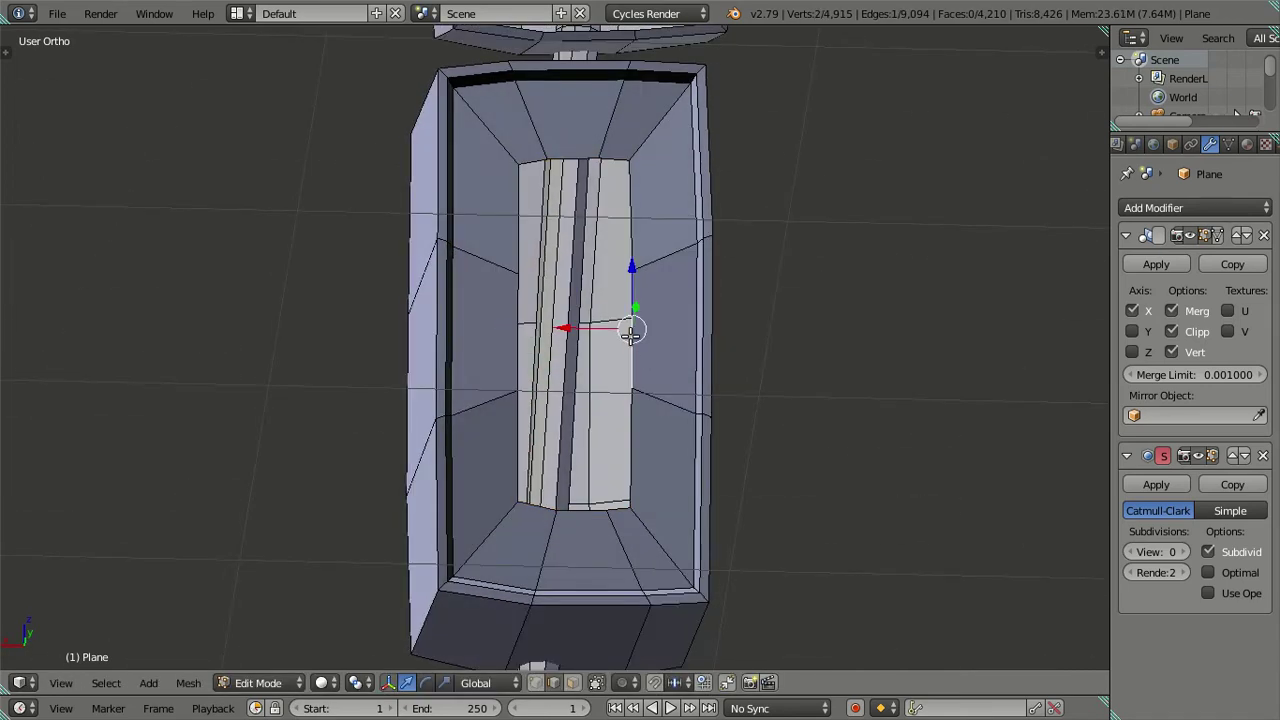
{"action": "key", "text": "f"}
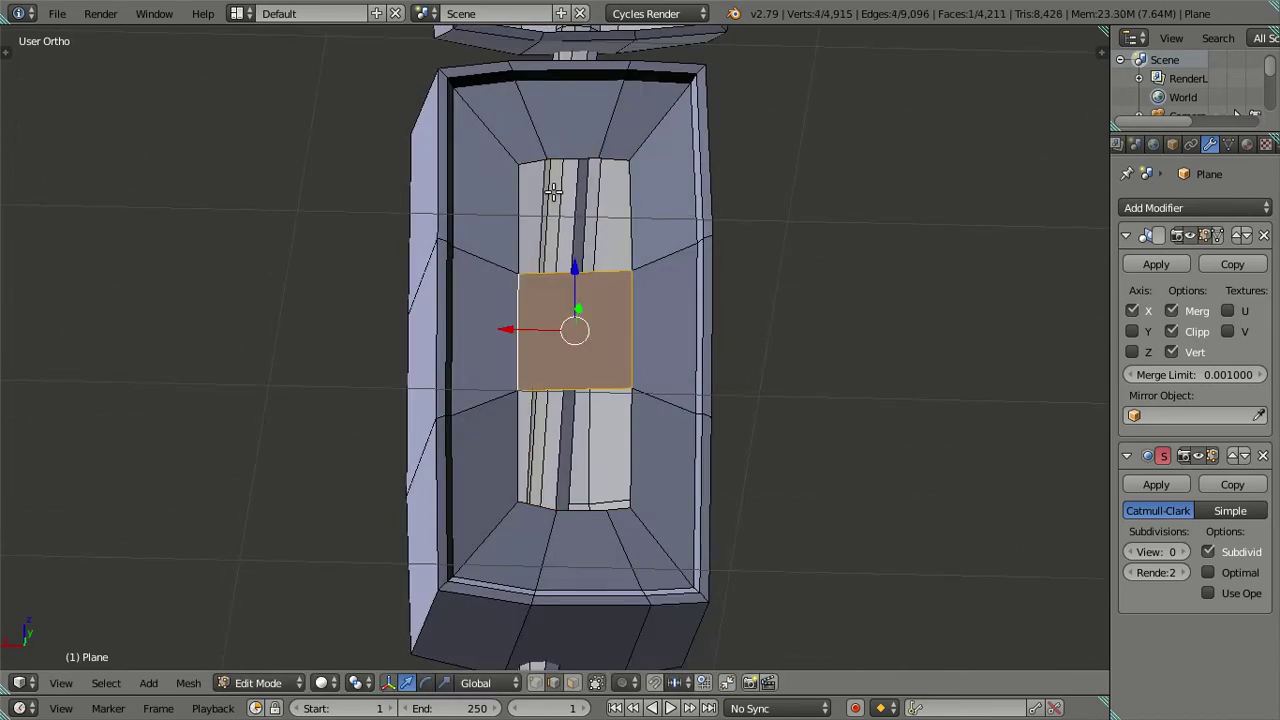
Add a centred loop cut across the newly filled face.
{"action": "right_click", "coordinate": [521, 199]}
{"action": "middle_click_drag", "start_coordinate": [609, 213], "coordinate": [600, 296]}
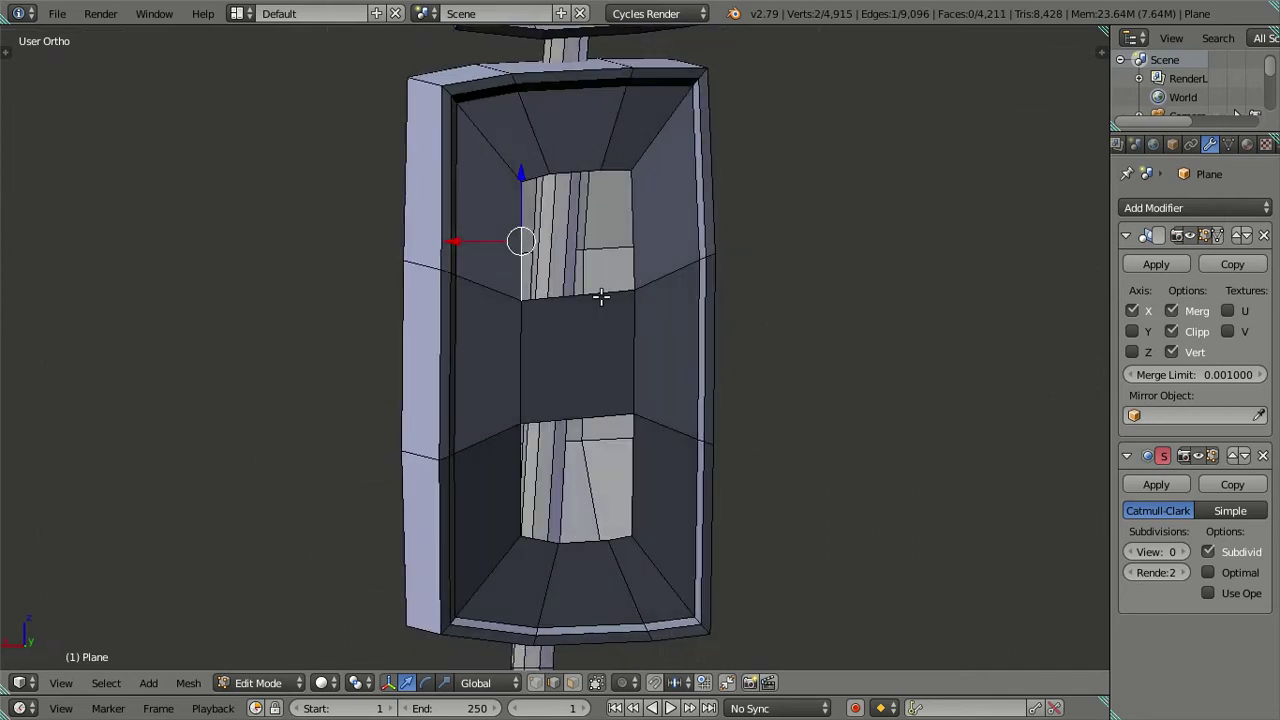
{"action": "key", "text": "ctrl+r"}
{"action": "left_click", "coordinate": [564, 308]}
{"action": "right_click", "coordinate": [564, 308]}
{"action": "middle_click_drag", "start_coordinate": [564, 308], "coordinate": [631, 162]}
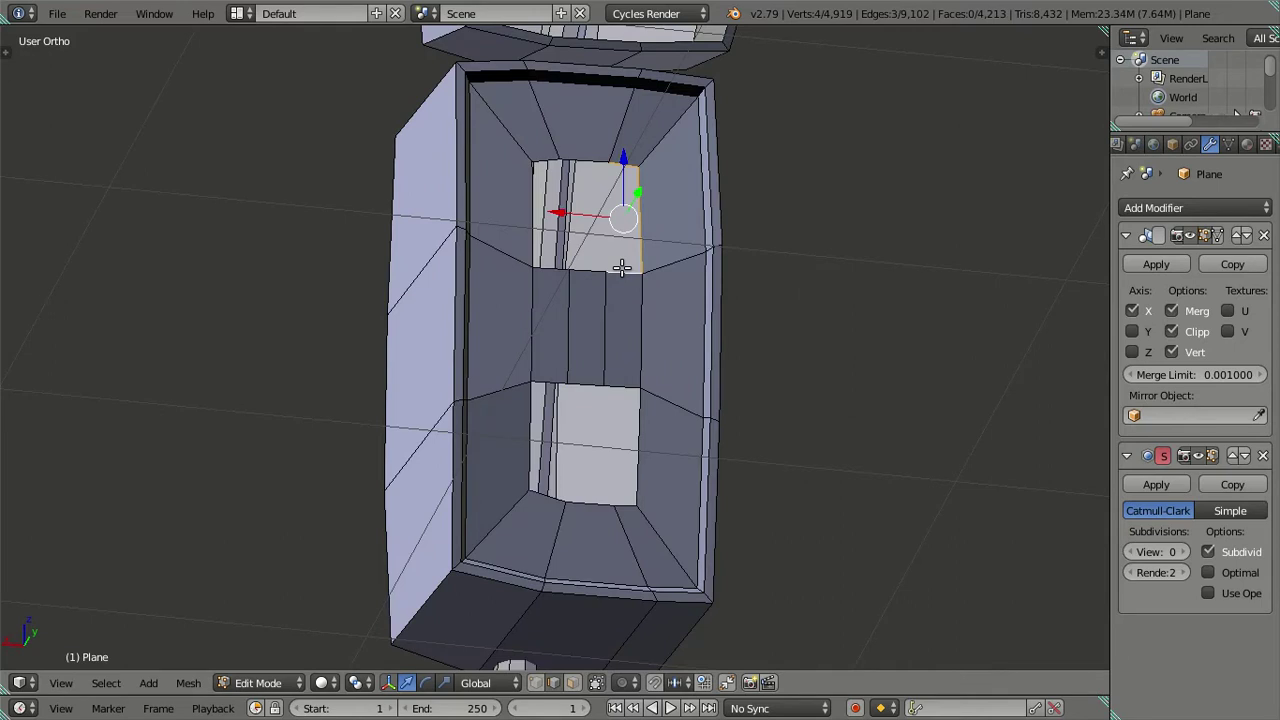
Select the paired edges bordering the remaining gaps inside the recess.
{"action": "middle_click_drag", "start_coordinate": [585, 162], "coordinate": [594, 156]}
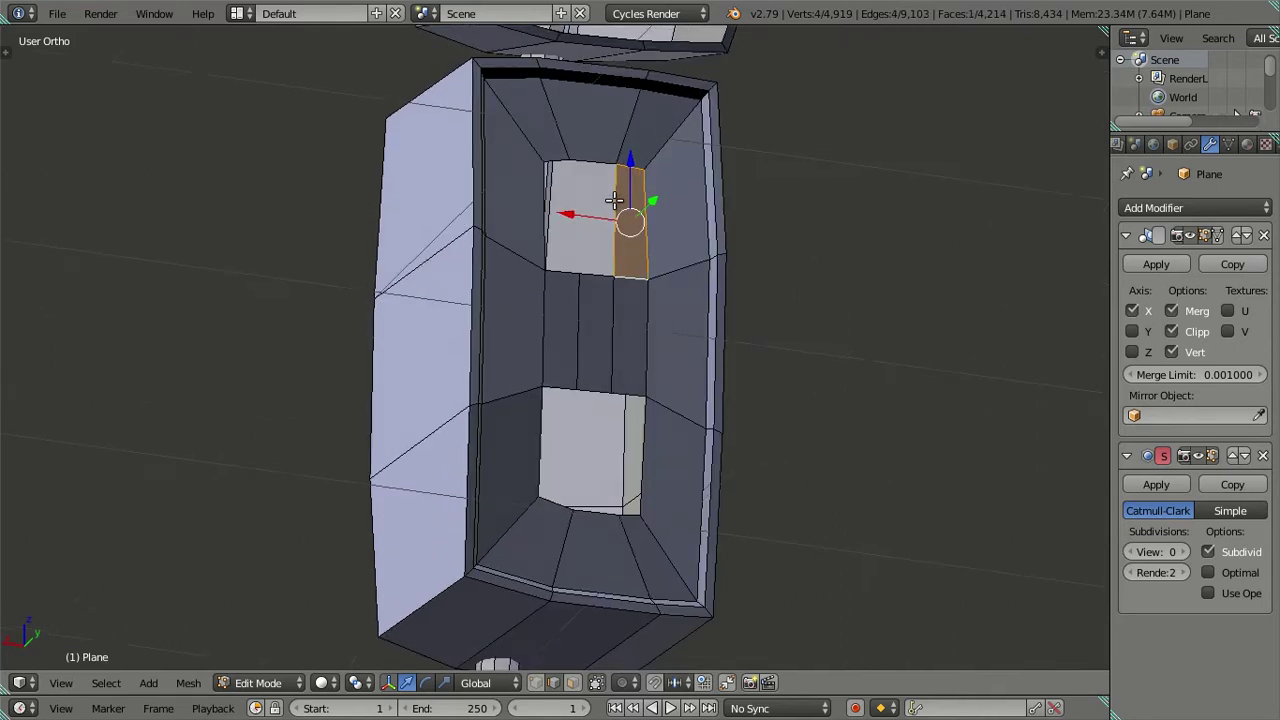
{"action": "right_click", "coordinate": [594, 158]}
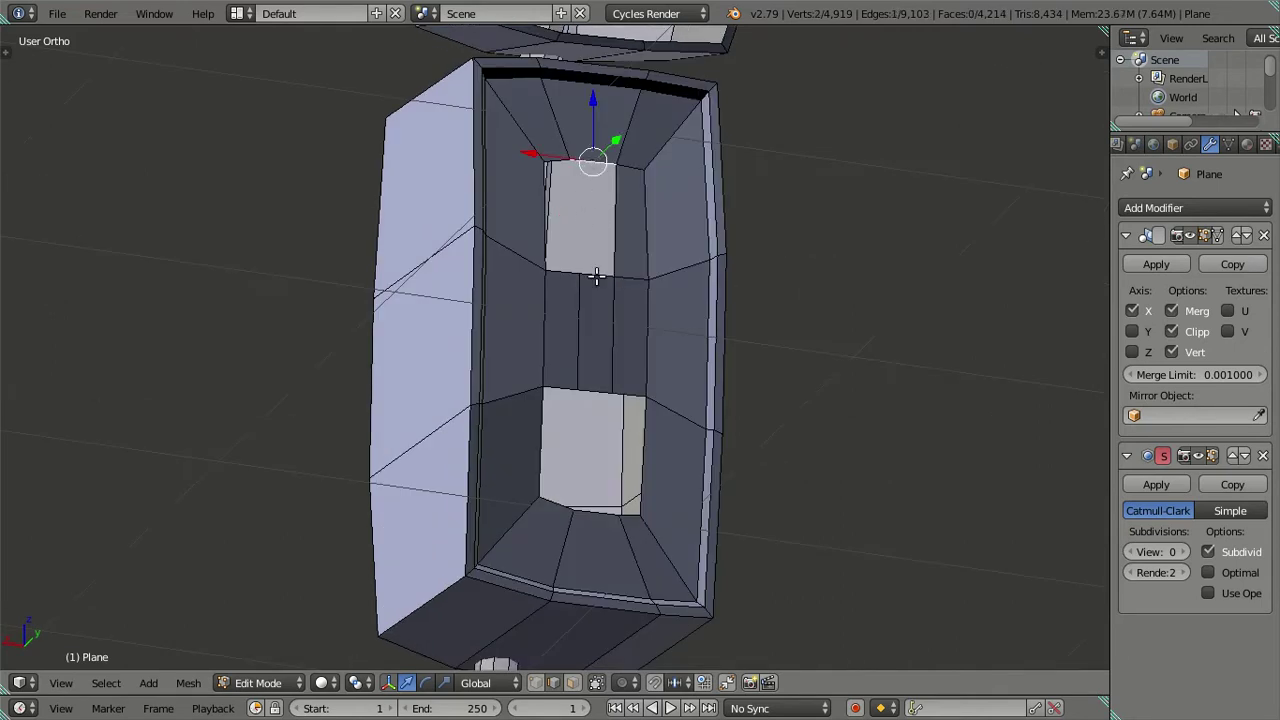
{"action": "right_click", "coordinate": [576, 219]}
{"action": "mouse_move", "coordinate": [560, 234]}
{"action": "middle_mouse_down"}
{"action": "mouse_move", "coordinate": [566, 263]}
{"action": "mouse_move", "coordinate": [592, 268]}
{"action": "middle_mouse_up"}
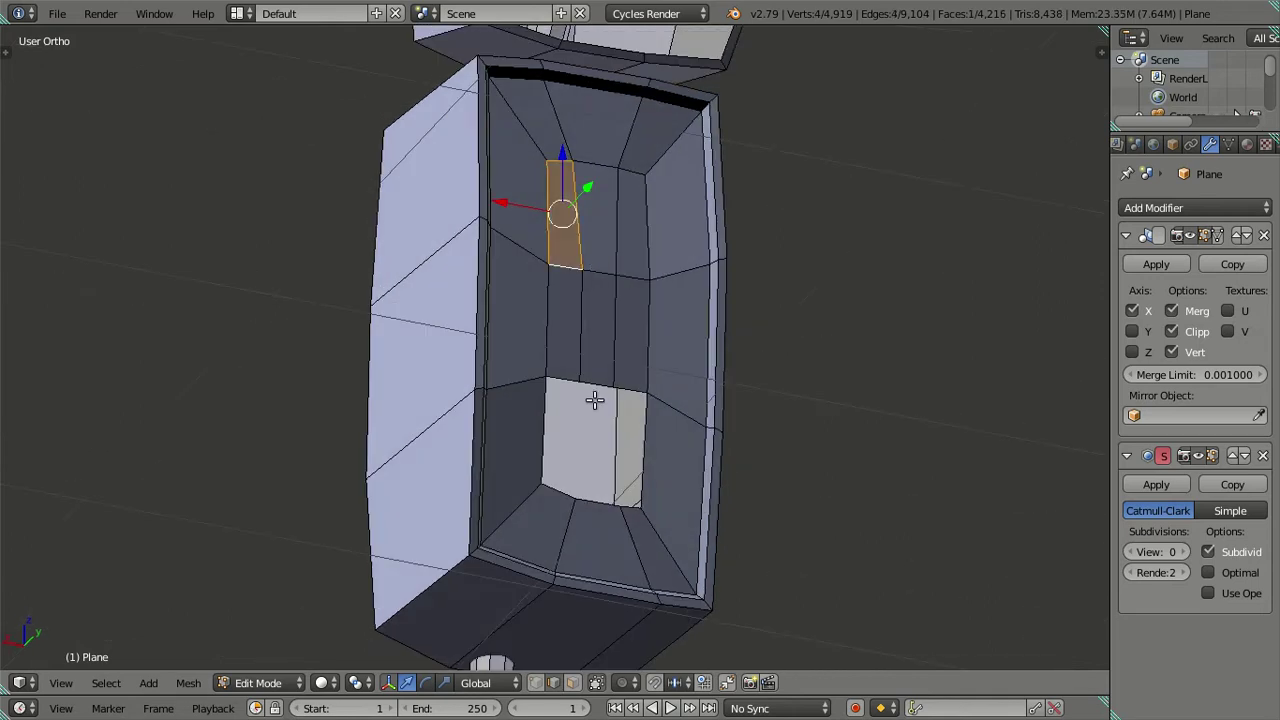
{"action": "right_click", "coordinate": [626, 390]}
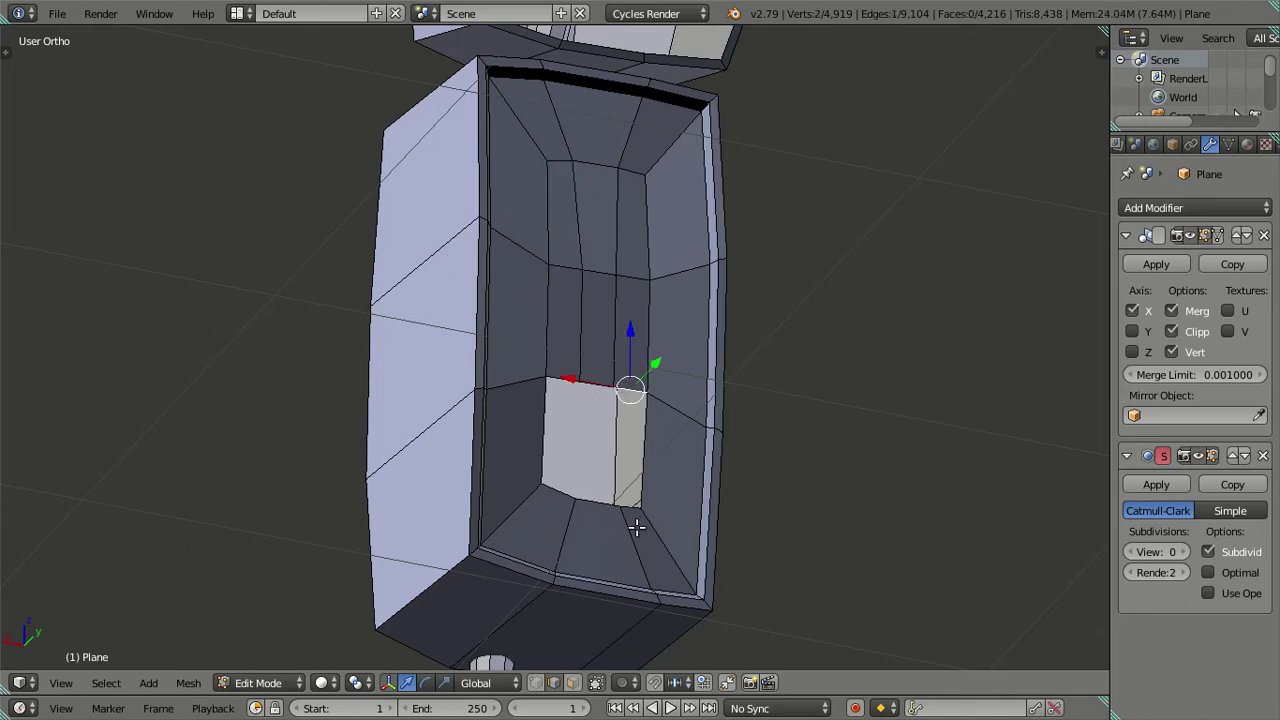
{"action": "right_click", "coordinate": [597, 423]}
{"action": "right_click", "coordinate": [597, 503], "text": "shift"}
{"action": "middle_click_drag", "start_coordinate": [597, 503], "coordinate": [565, 460]}
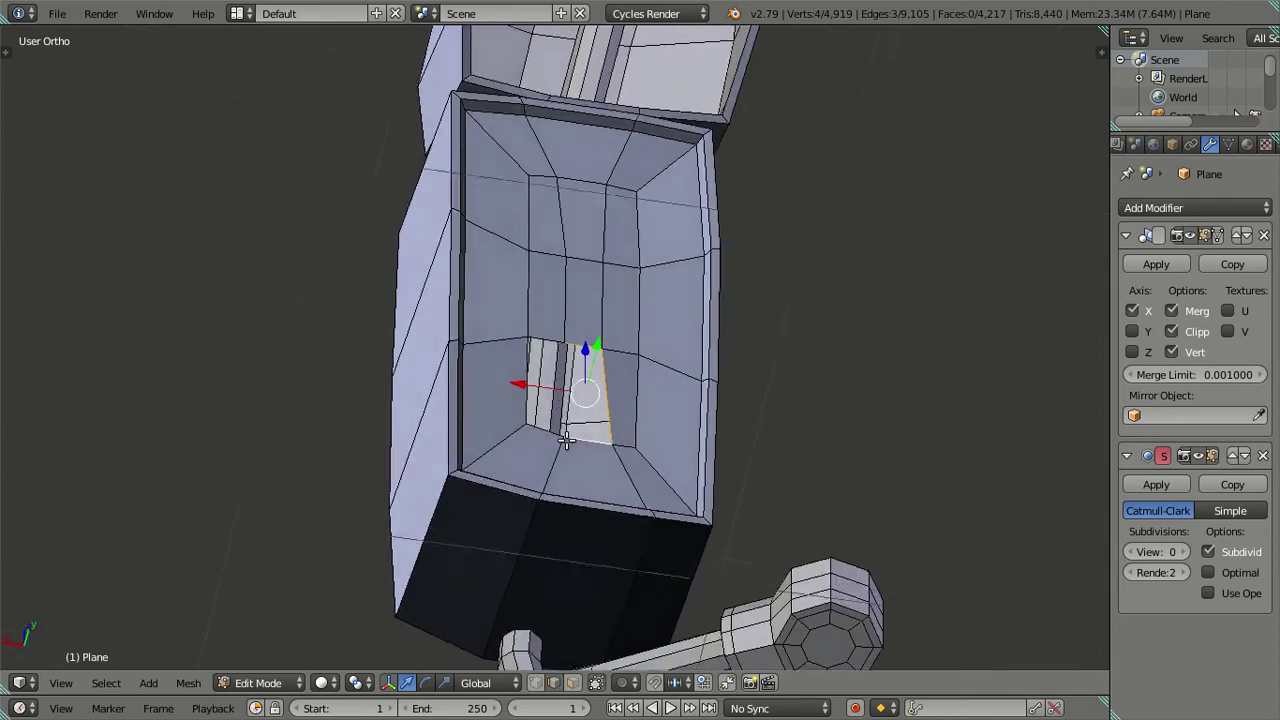
{"action": "mouse_move", "coordinate": [558, 405]}
{"action": "middle_mouse_down"}
{"action": "mouse_move", "coordinate": [556, 458]}
{"action": "mouse_move", "coordinate": [533, 363]}
{"action": "mouse_move", "coordinate": [606, 478]}
{"action": "middle_mouse_up"}
{"action": "right_click", "coordinate": [556, 458]}
{"action": "right_click", "coordinate": [524, 450], "text": "shift"}
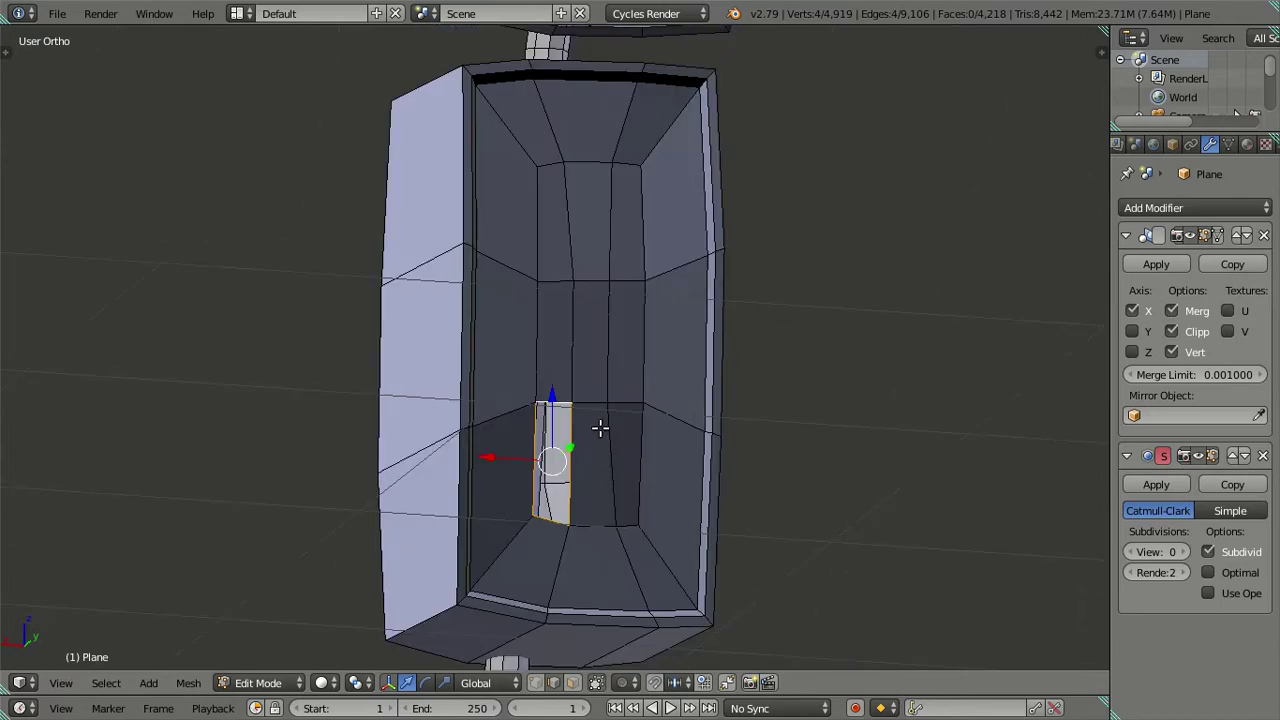
{"action": "mouse_move", "coordinate": [608, 432]}
{"action": "middle_mouse_down"}
{"action": "mouse_move", "coordinate": [634, 409]}
{"action": "mouse_move", "coordinate": [614, 609]}
{"action": "mouse_move", "coordinate": [540, 460]}
{"action": "mouse_move", "coordinate": [551, 400]}
{"action": "mouse_move", "coordinate": [603, 293]}
{"action": "middle_mouse_up"}
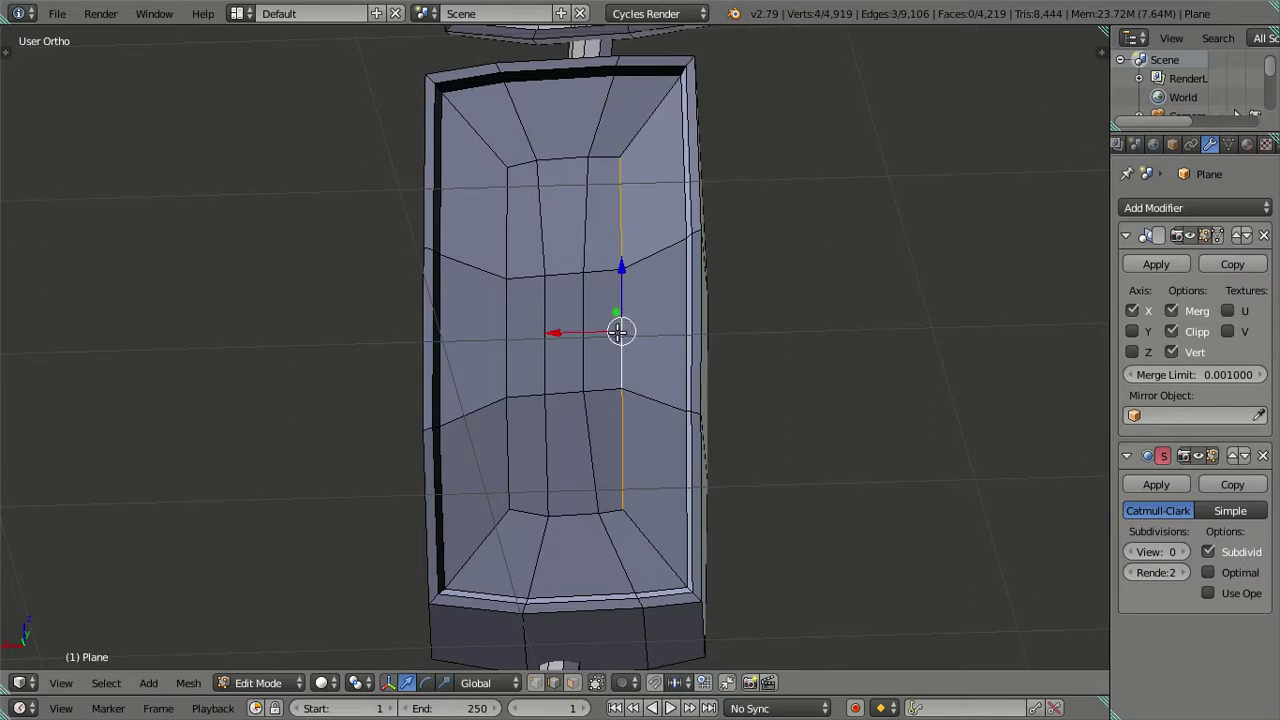
{"action": "middle_click_drag", "start_coordinate": [575, 510], "coordinate": [687, 456]}
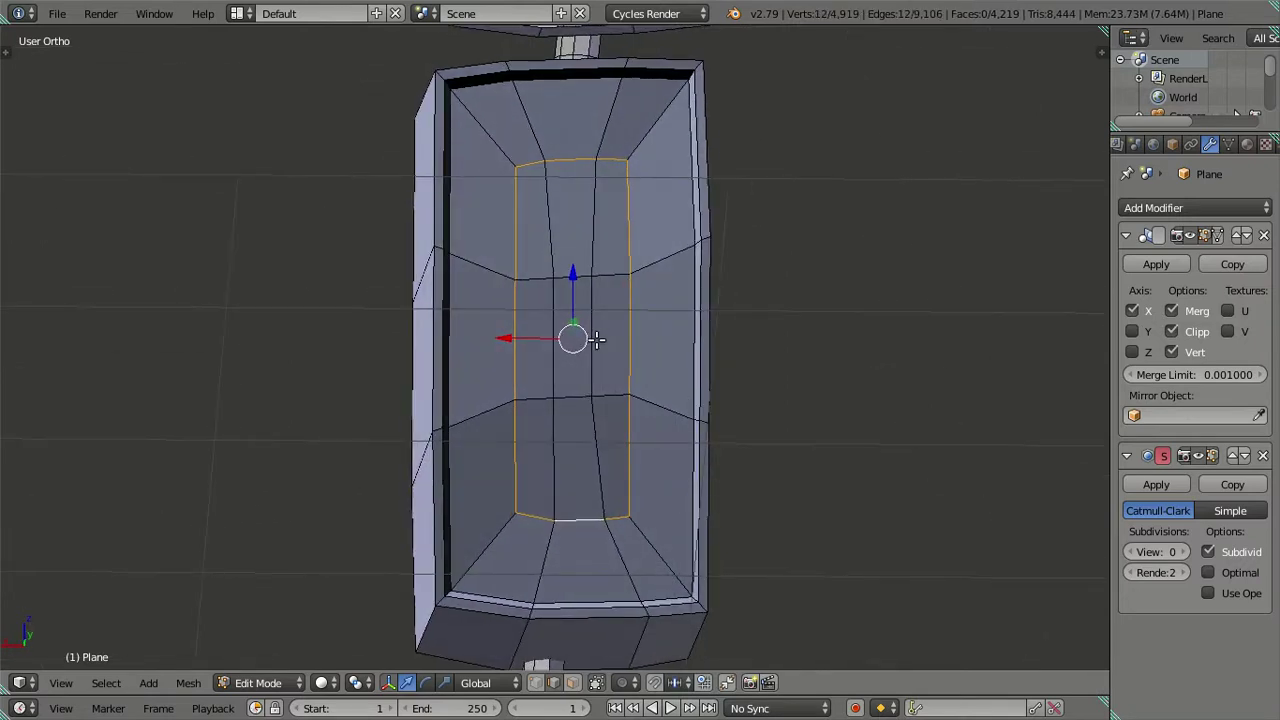
Enlarge the mirror face loop and push it back along Y into a recess.
{"action": "key", "text": "s"}
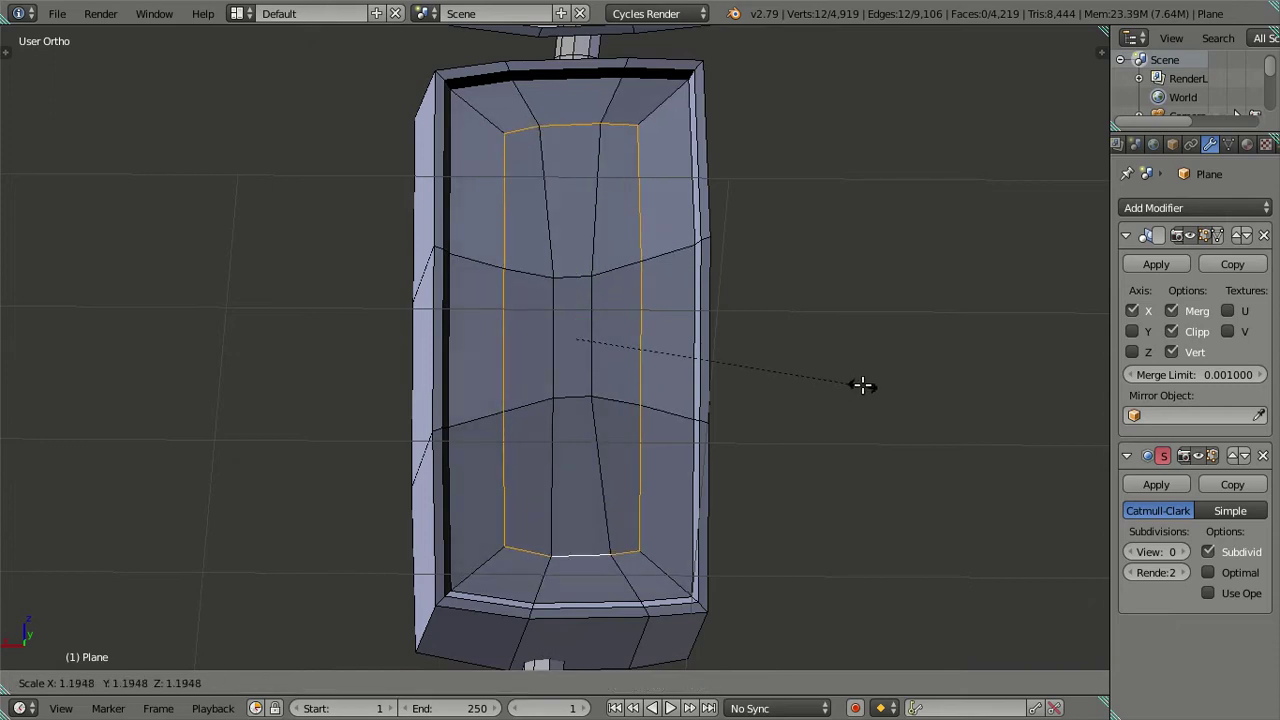
{"action": "left_click", "coordinate": [858, 383]}
{"action": "mouse_move", "coordinate": [715, 409]}
{"action": "middle_mouse_down"}
{"action": "mouse_move", "coordinate": [721, 435]}
{"action": "mouse_move", "coordinate": [749, 420]}
{"action": "mouse_move", "coordinate": [794, 457]}
{"action": "mouse_move", "coordinate": [743, 463]}
{"action": "mouse_move", "coordinate": [721, 421]}
{"action": "mouse_move", "coordinate": [709, 374]}
{"action": "mouse_move", "coordinate": [744, 283]}
{"action": "mouse_move", "coordinate": [746, 306]}
{"action": "mouse_move", "coordinate": [774, 323]}
{"action": "mouse_move", "coordinate": [740, 349]}
{"action": "mouse_move", "coordinate": [617, 302]}
{"action": "middle_mouse_up"}
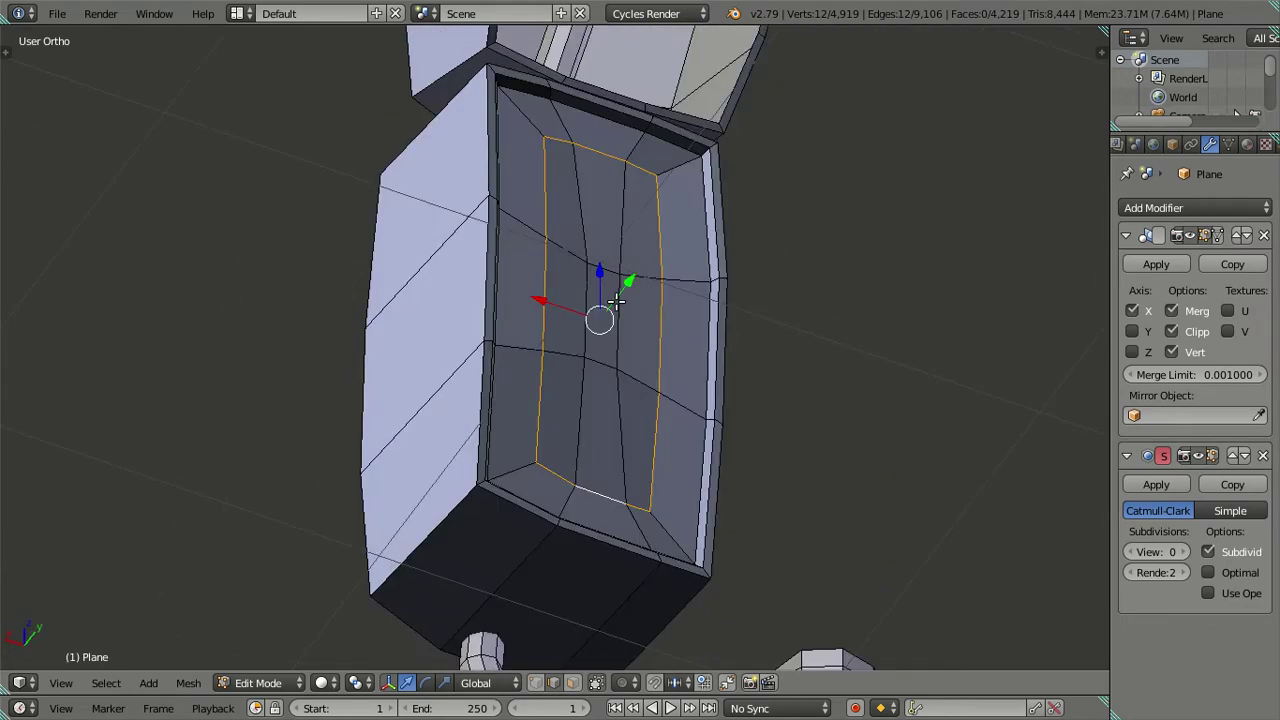
{"action": "mouse_move", "coordinate": [603, 362]}
{"action": "middle_mouse_down"}
{"action": "mouse_move", "coordinate": [663, 391]}
{"action": "mouse_move", "coordinate": [666, 491]}
{"action": "mouse_move", "coordinate": [679, 400]}
{"action": "middle_mouse_up"}
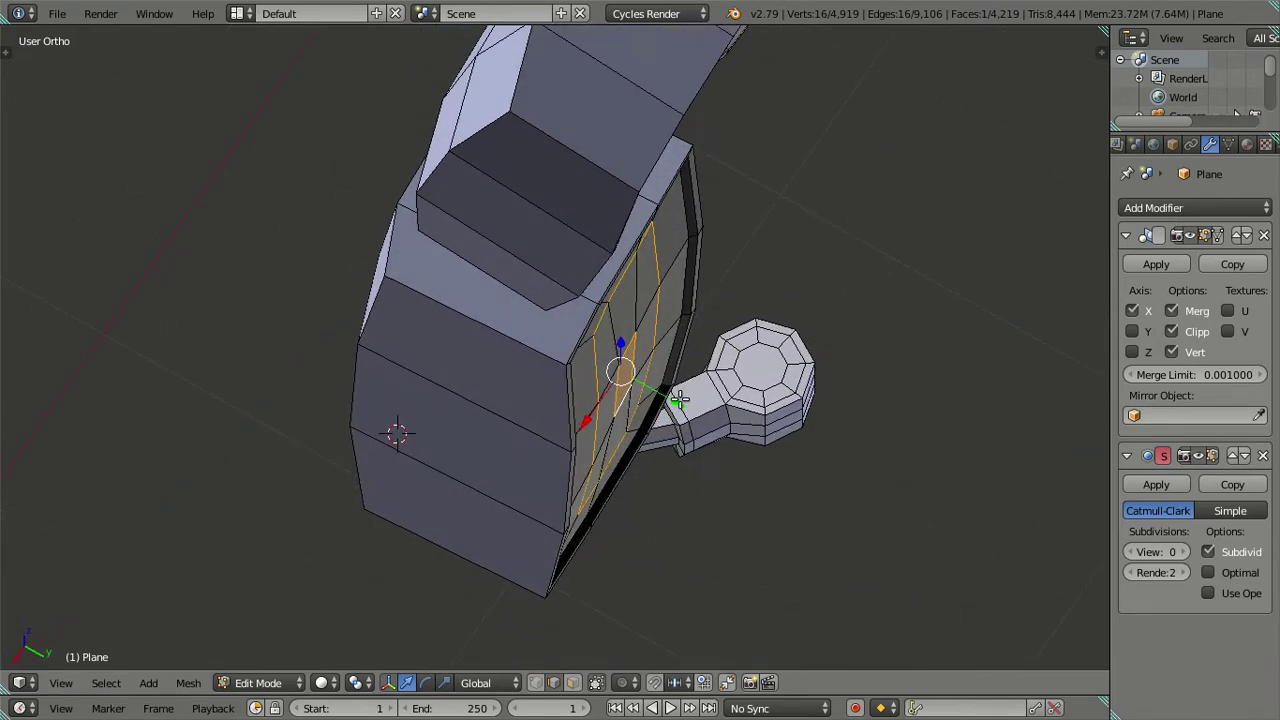
{"action": "left_click_drag", "start_coordinate": [676, 402], "coordinate": [679, 402]}
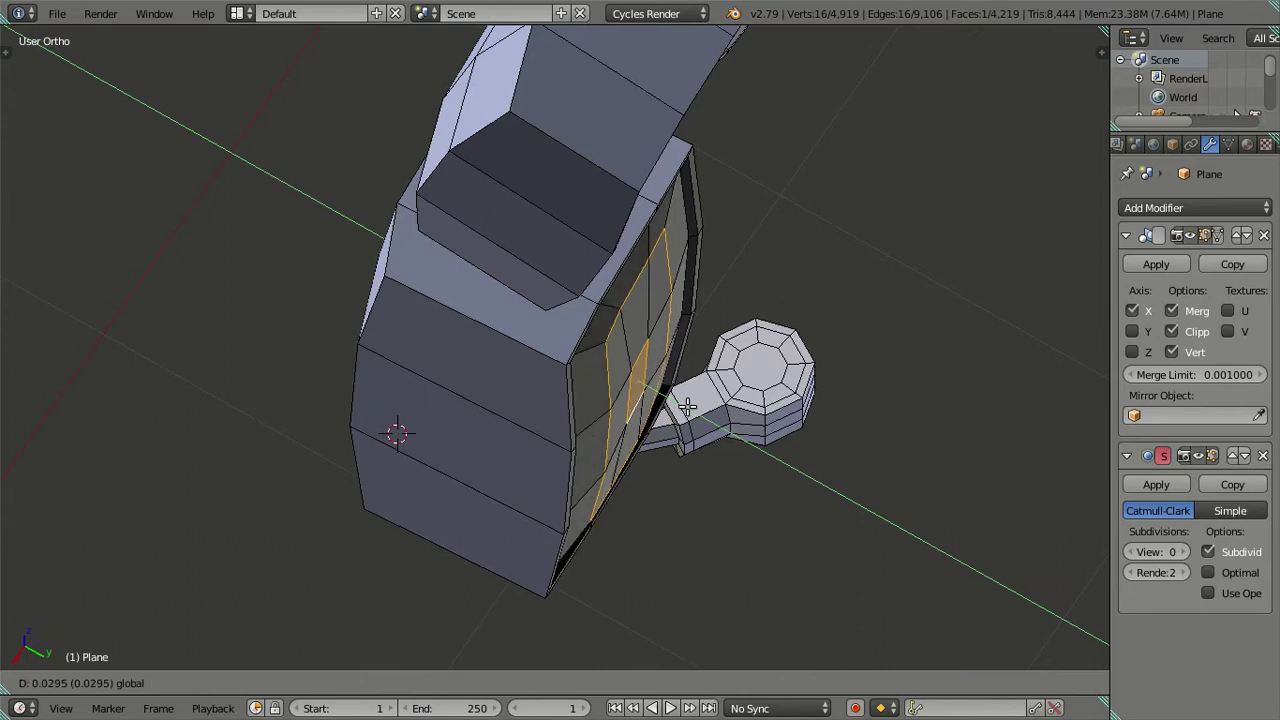
{"action": "left_click_drag", "start_coordinate": [687, 405], "coordinate": [688, 405]}
{"action": "mouse_move", "coordinate": [688, 405]}
{"action": "middle_mouse_down"}
{"action": "mouse_move", "coordinate": [614, 283]}
{"action": "mouse_move", "coordinate": [588, 192]}
{"action": "middle_mouse_up"}
Adjust the mirror face's vertical edge and top rim edge along Y.
{"action": "right_click", "coordinate": [573, 299]}
{"action": "mouse_move", "coordinate": [627, 349]}
{"action": "middle_mouse_down"}
{"action": "mouse_move", "coordinate": [671, 508]}
{"action": "mouse_move", "coordinate": [657, 443]}
{"action": "middle_mouse_up"}
{"action": "left_click_drag", "start_coordinate": [657, 443], "coordinate": [671, 441]}
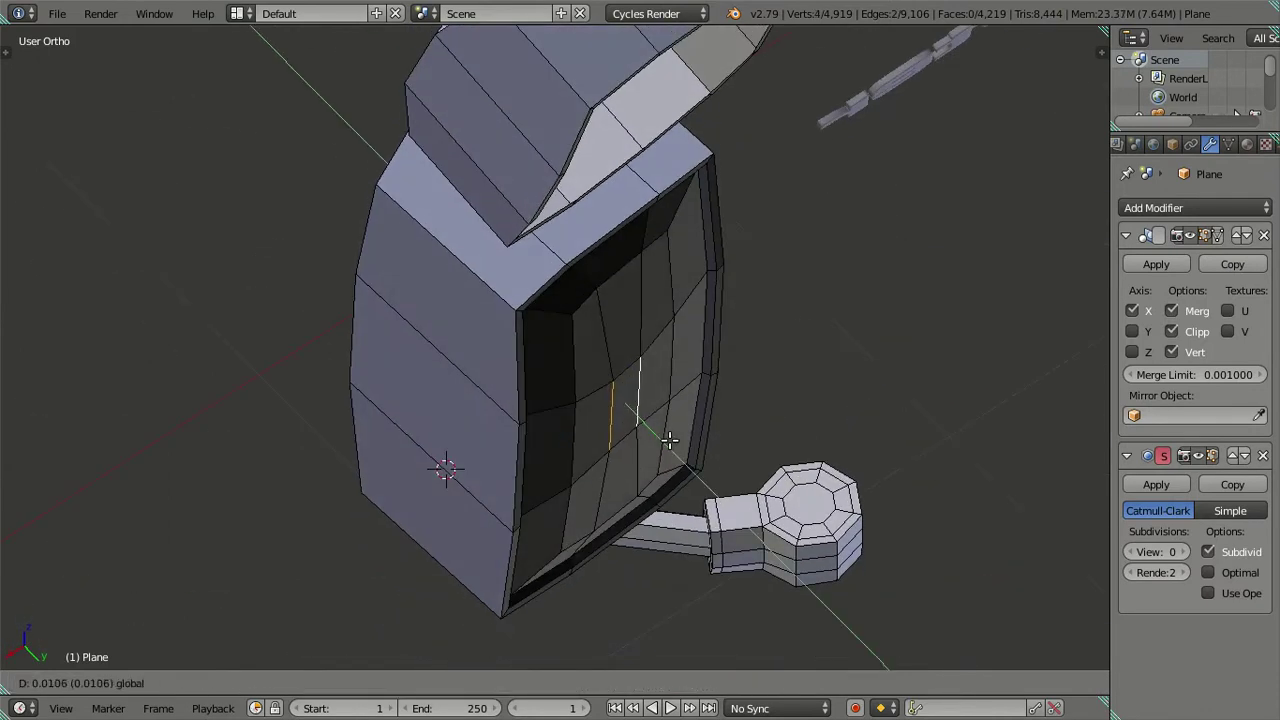
{"action": "left_click_drag", "start_coordinate": [669, 441], "coordinate": [669, 441]}
{"action": "key", "text": "a"}
{"action": "middle_click_drag", "start_coordinate": [634, 229], "coordinate": [616, 373]}
{"action": "mouse_move", "coordinate": [646, 389]}
{"action": "middle_mouse_down"}
{"action": "mouse_move", "coordinate": [663, 214]}
{"action": "mouse_move", "coordinate": [640, 323]}
{"action": "mouse_move", "coordinate": [626, 287]}
{"action": "middle_mouse_up"}
{"action": "scroll", "coordinate": [626, 287], "scroll_direction": "up", "scroll_amount": 1}
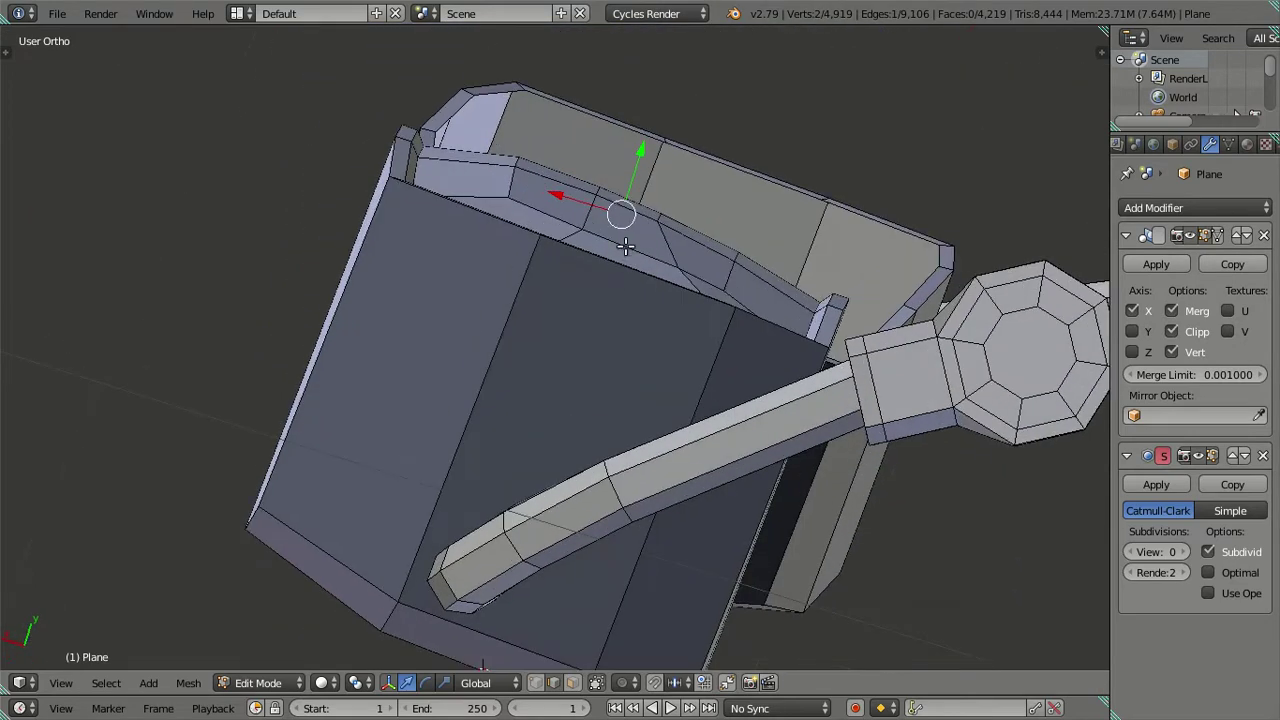
{"action": "left_click_drag", "start_coordinate": [643, 175], "coordinate": [645, 174]}
Inspect the recessed housing from several angles, including a straight back view.
{"action": "middle_click_drag", "start_coordinate": [645, 174], "coordinate": [671, 309]}
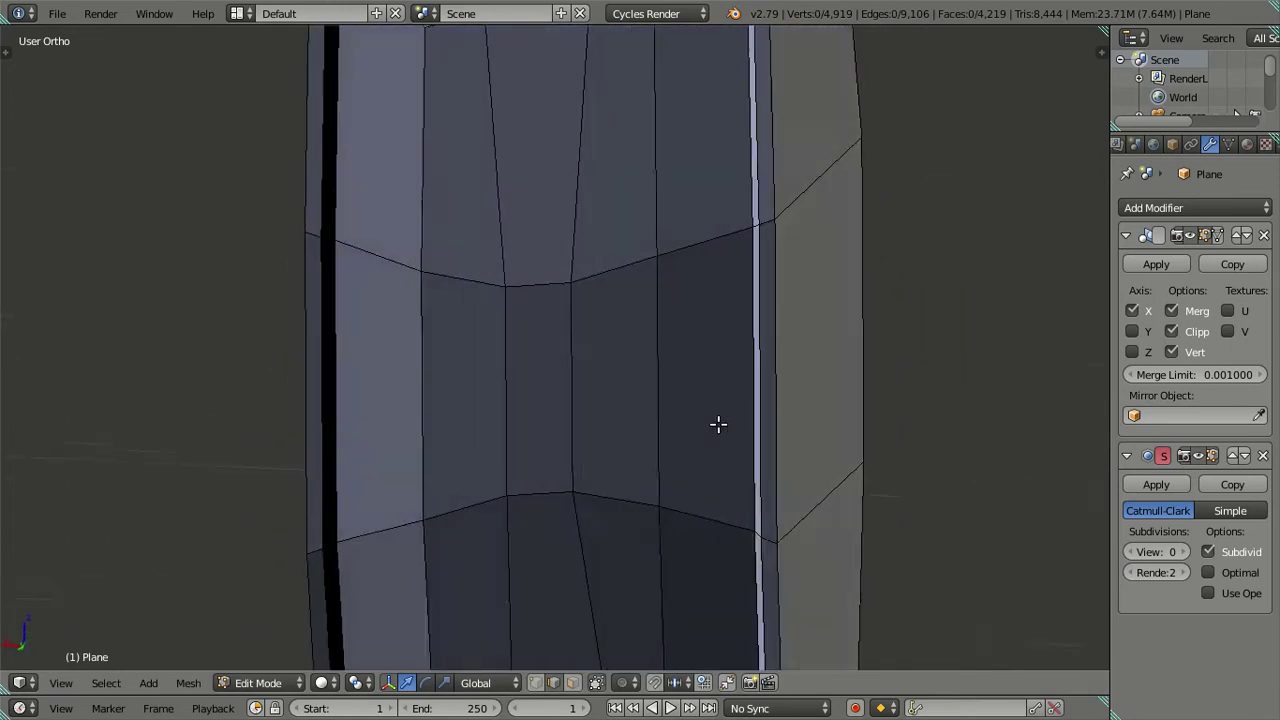
{"action": "scroll", "coordinate": [720, 423], "scroll_direction": "down", "scroll_amount": 3}
{"action": "scroll", "coordinate": [543, 346], "scroll_direction": "down", "scroll_amount": 2}
{"action": "middle_click_drag", "start_coordinate": [576, 304], "coordinate": [559, 296]}
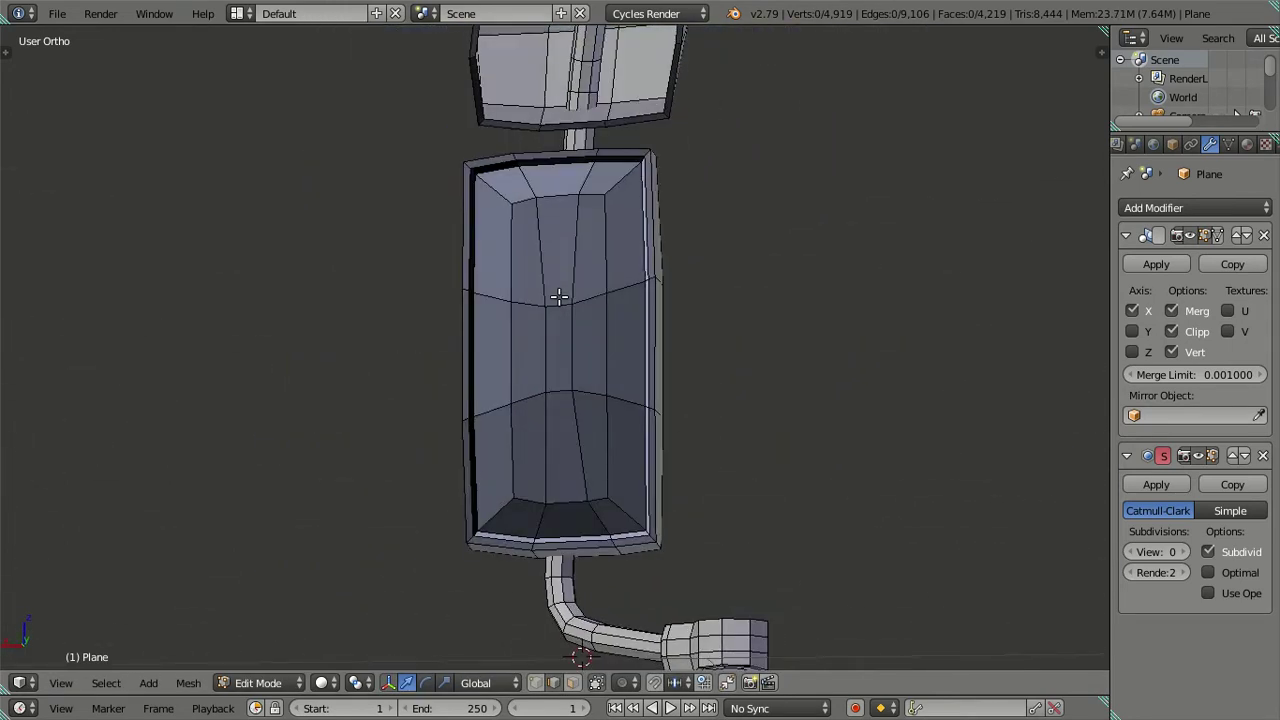
{"action": "key", "text": "ctrl+KP_1"}
{"action": "scroll", "coordinate": [575, 344], "scroll_direction": "up", "scroll_amount": 3}
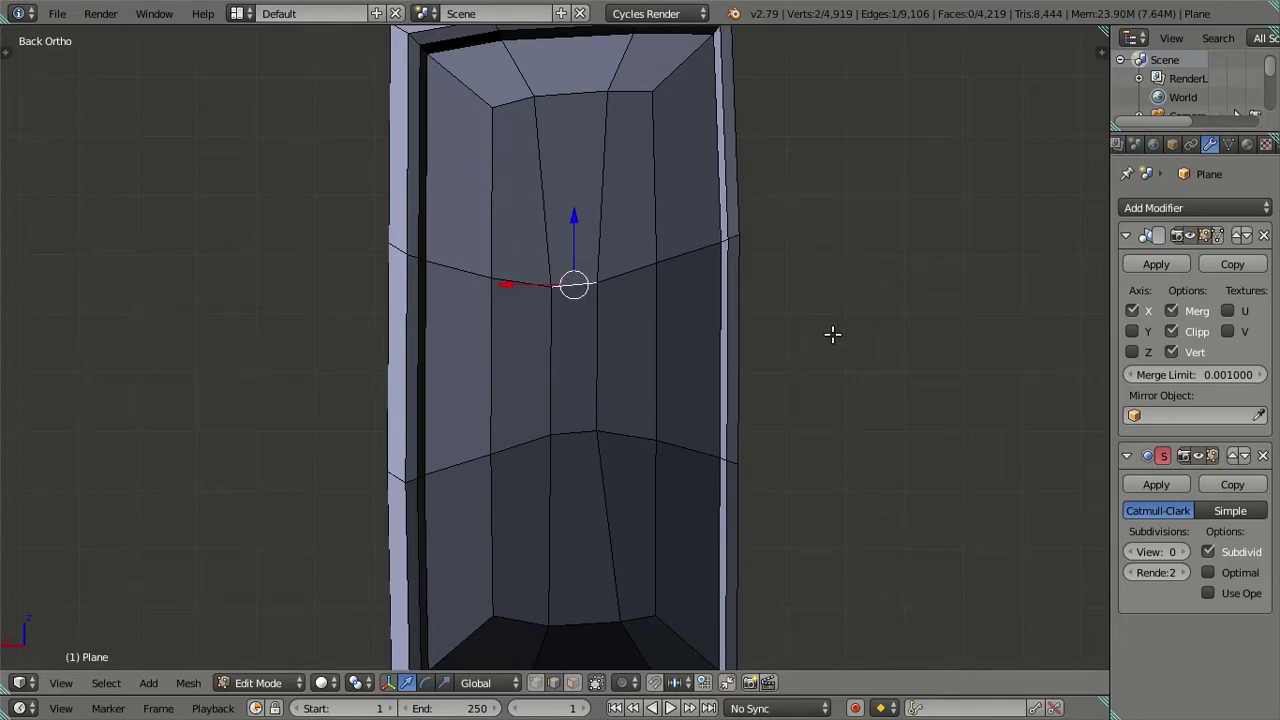
{"action": "scroll", "coordinate": [613, 340], "scroll_direction": "down", "scroll_amount": 3}
{"action": "mouse_move", "coordinate": [608, 350]}
{"action": "middle_mouse_down"}
{"action": "mouse_move", "coordinate": [590, 325]}
{"action": "mouse_move", "coordinate": [617, 313]}
{"action": "mouse_move", "coordinate": [574, 357]}
{"action": "mouse_move", "coordinate": [568, 337]}
{"action": "mouse_move", "coordinate": [646, 349]}
{"action": "mouse_move", "coordinate": [617, 391]}
{"action": "middle_mouse_up"}
Leave Edit Mode and preview the housings smoothed at subdivision level 2.
{"action": "key", "text": "Tab"}
{"action": "scroll", "coordinate": [568, 337], "scroll_direction": "down", "scroll_amount": 3}
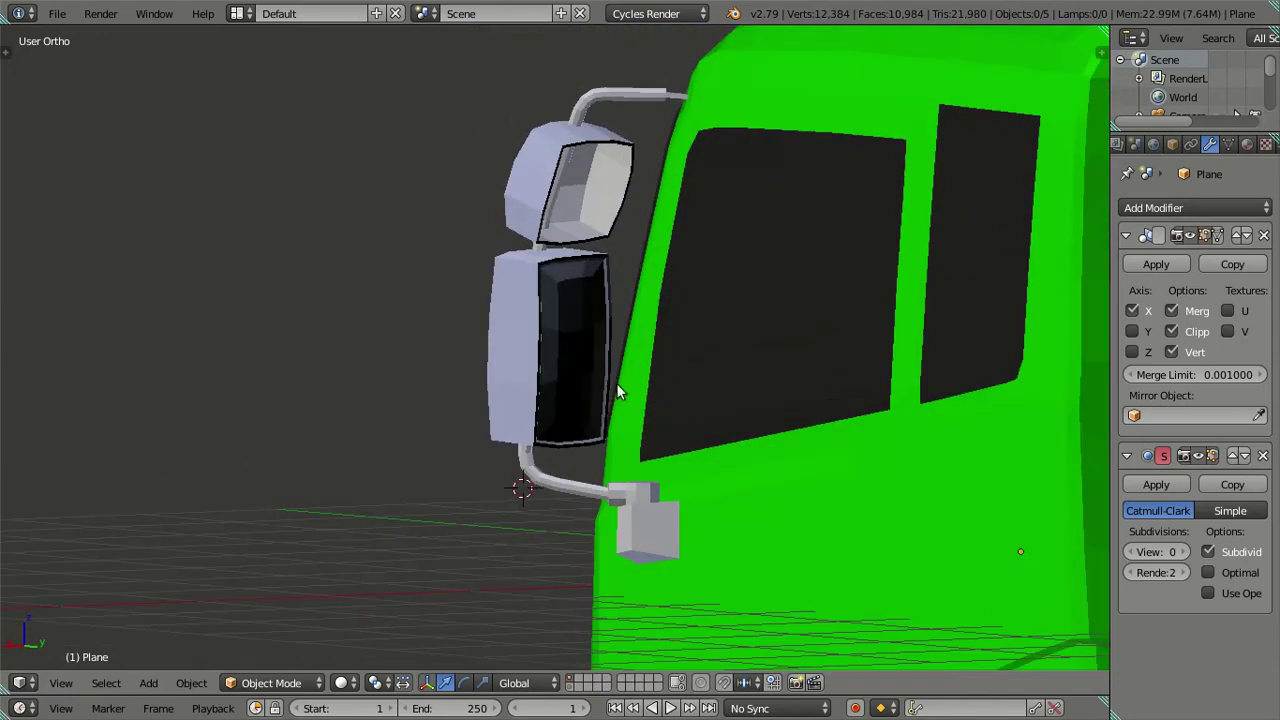
{"action": "left_click", "coordinate": [1183, 558]}
{"action": "key", "text": "ctrl+2"}
{"action": "middle_click_drag", "start_coordinate": [600, 375], "coordinate": [600, 347]}
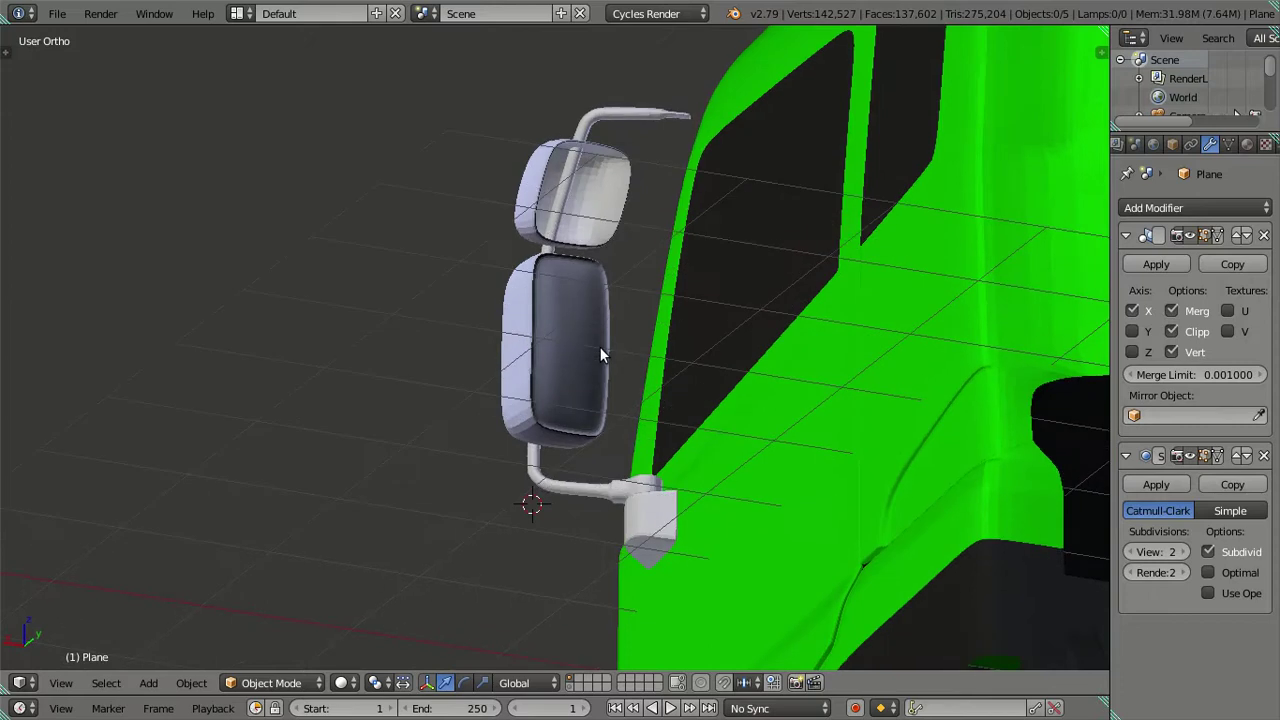
{"action": "scroll", "coordinate": [595, 342], "scroll_direction": "up", "scroll_amount": 4}
{"action": "scroll", "coordinate": [595, 342], "scroll_direction": "up", "scroll_amount": 2}
Back in Edit Mode with viewport subdivision 0, set up a five-cut loop around the recess.
{"action": "key", "text": "Tab"}
{"action": "middle_click_drag", "start_coordinate": [674, 186], "coordinate": [654, 280], "text": "shift"}
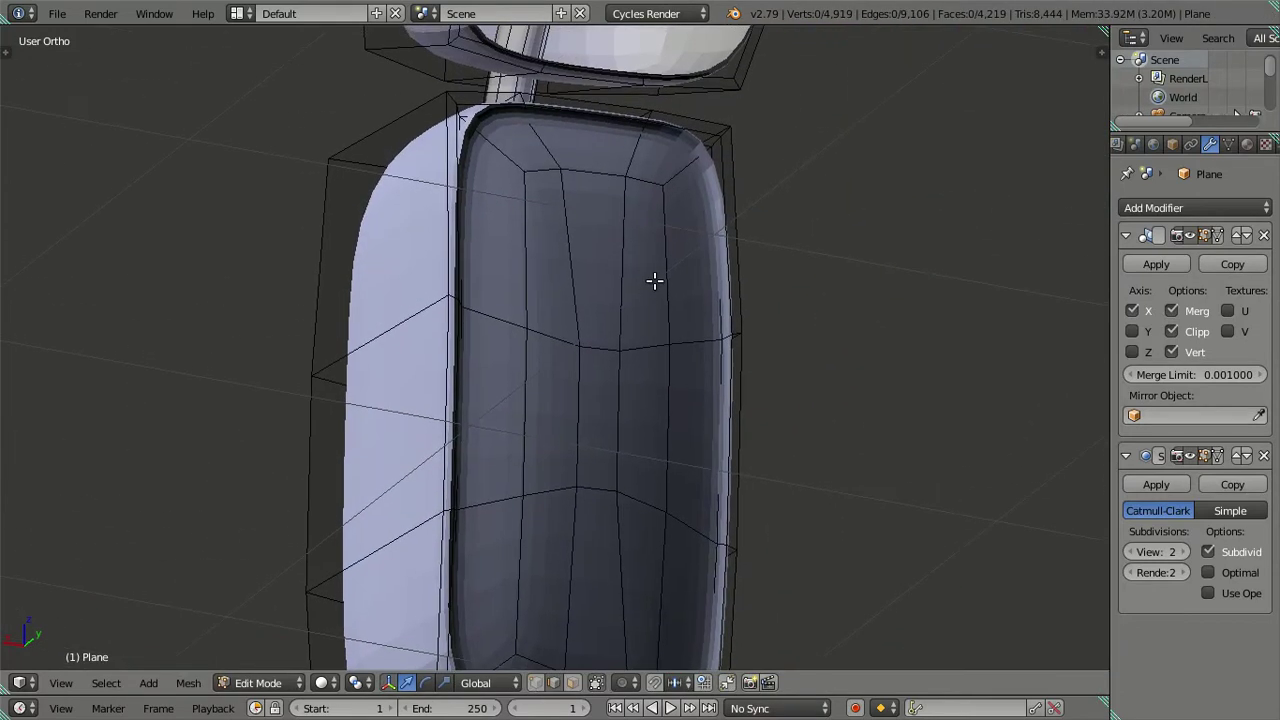
{"action": "double_click", "coordinate": [1131, 551]}
{"action": "mouse_move", "coordinate": [745, 380]}
{"action": "middle_mouse_down"}
{"action": "mouse_move", "coordinate": [760, 343]}
{"action": "mouse_move", "coordinate": [721, 375]}
{"action": "mouse_move", "coordinate": [723, 351]}
{"action": "middle_mouse_up"}
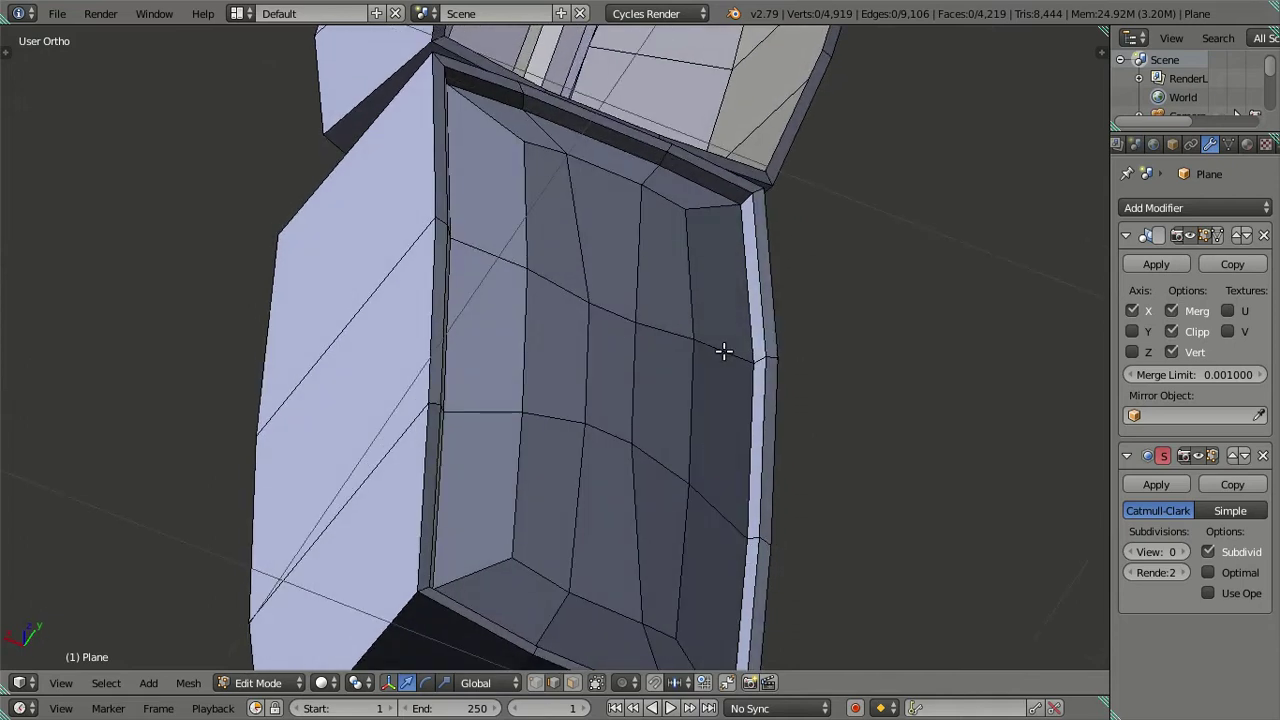
{"action": "key", "text": "ctrl+r"}
{"action": "scroll", "coordinate": [723, 351], "scroll_direction": "up", "scroll_amount": 4}
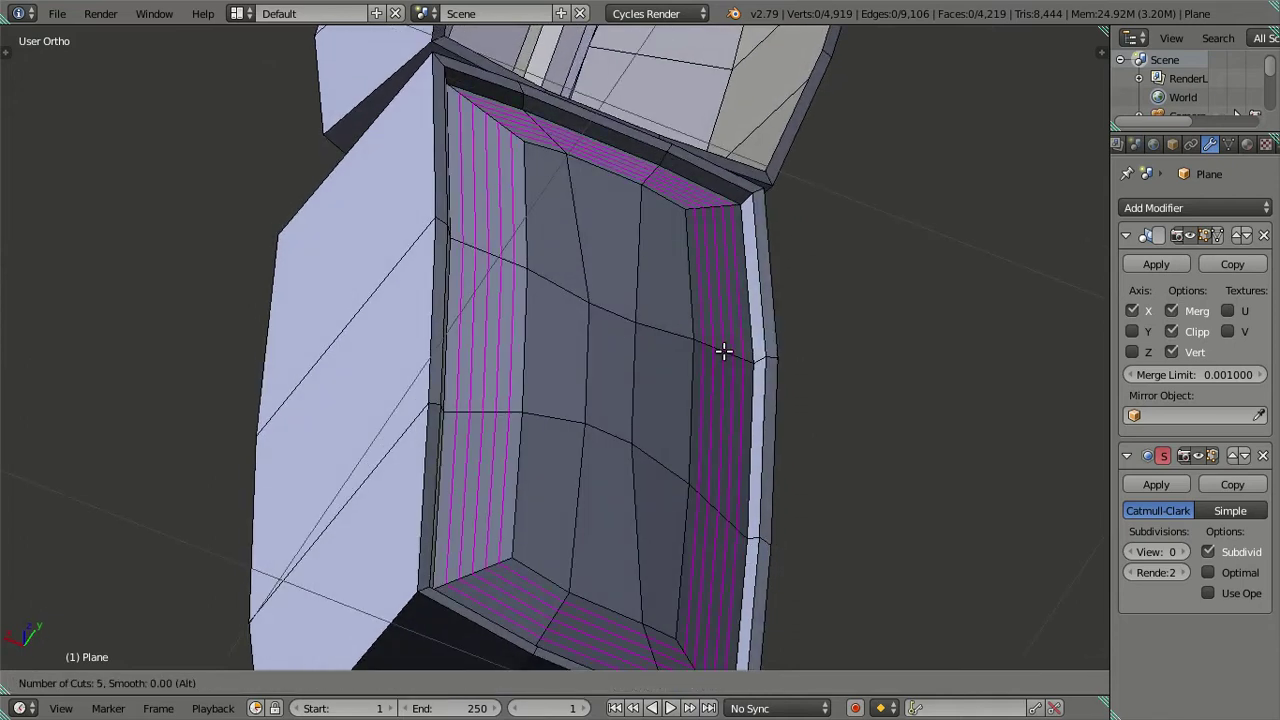
Commit the five recess loop cuts, then dissolve them with Dissolve Edges.
{"action": "left_click", "coordinate": [723, 351]}
{"action": "right_click", "coordinate": [723, 351]}
{"action": "scroll", "coordinate": [745, 420], "scroll_direction": "up", "scroll_amount": 3}
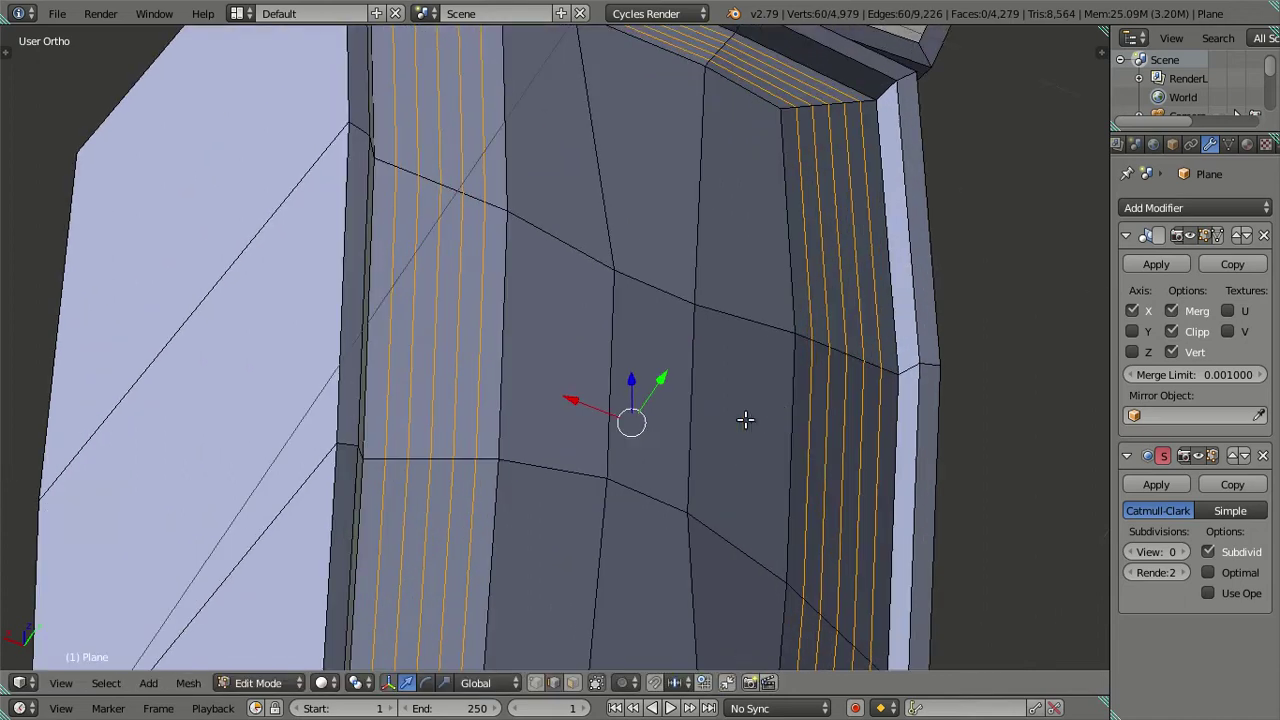
{"action": "right_click", "coordinate": [883, 414], "text": "alt+shift"}
{"action": "key", "text": "x"}
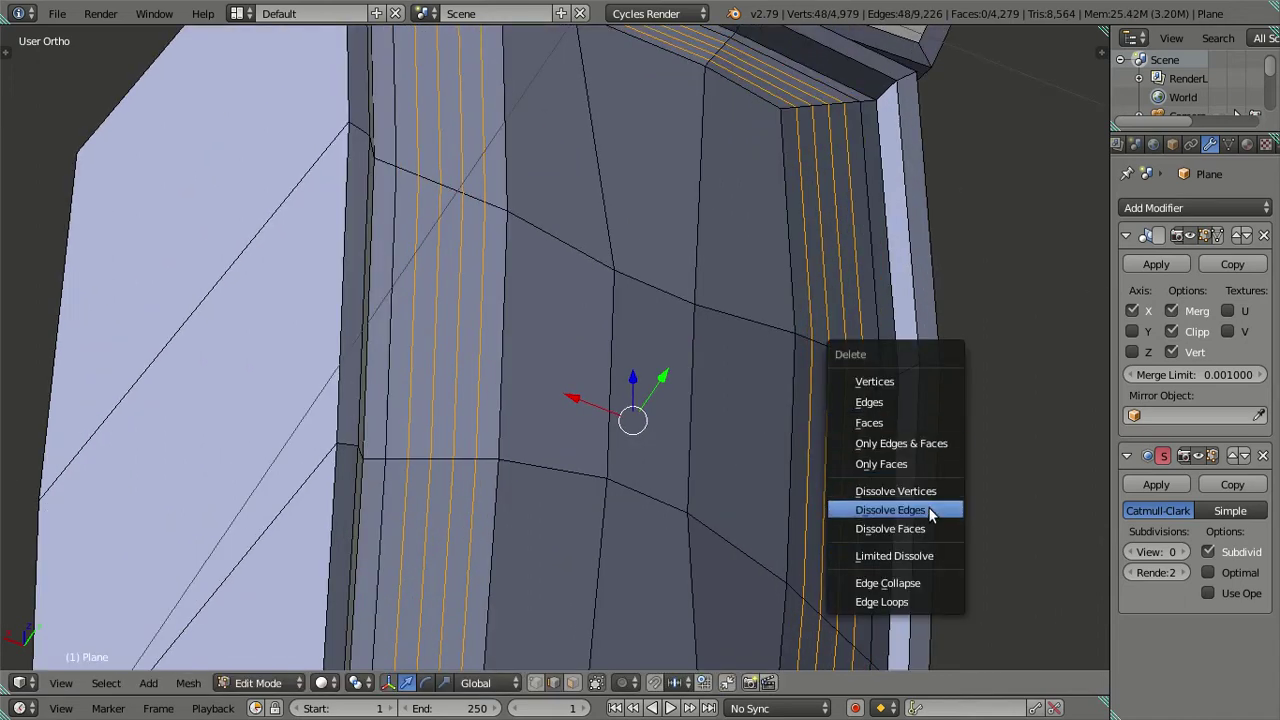
{"action": "left_click", "coordinate": [928, 507]}
{"action": "scroll", "coordinate": [908, 454], "scroll_direction": "down", "scroll_amount": 3}
Add two centred loop cuts along the housing rim and dissolve them again.
{"action": "mouse_move", "coordinate": [908, 454]}
{"action": "middle_mouse_down"}
{"action": "mouse_move", "coordinate": [843, 380]}
{"action": "mouse_move", "coordinate": [834, 349]}
{"action": "middle_mouse_up"}
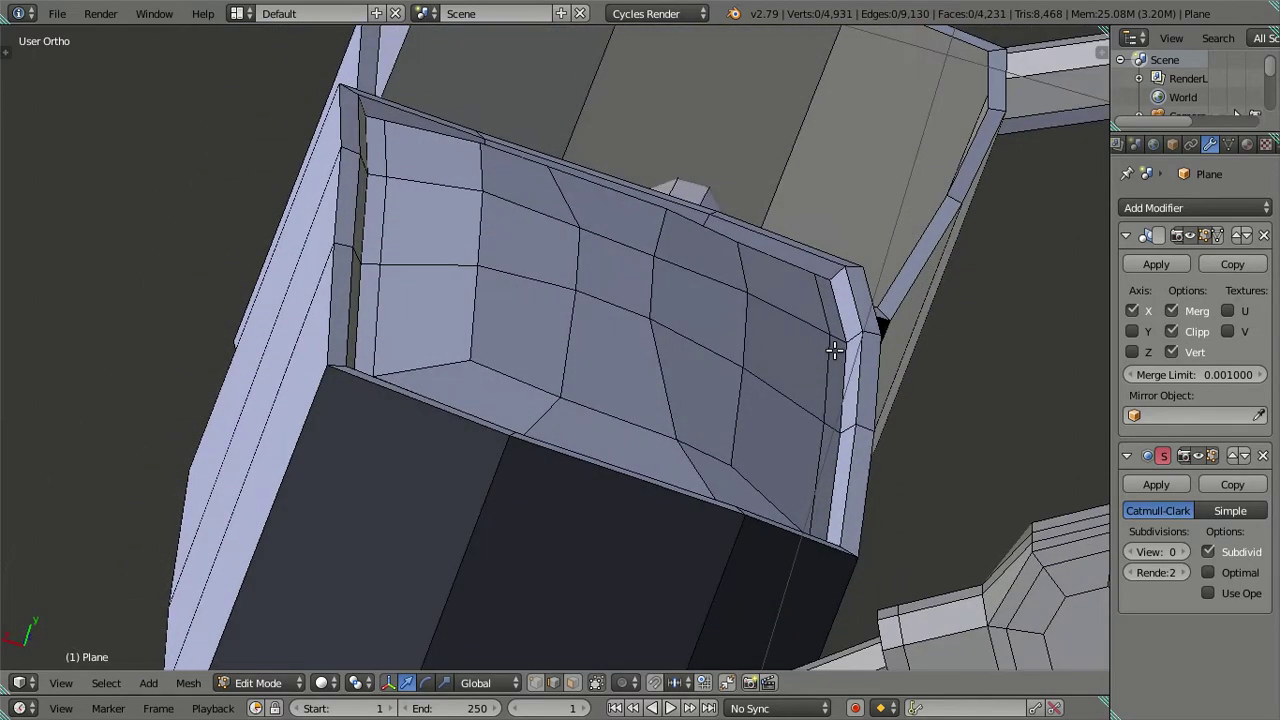
{"action": "scroll", "coordinate": [834, 349], "scroll_direction": "up", "scroll_amount": 1}
{"action": "scroll", "coordinate": [880, 337], "scroll_direction": "up", "scroll_amount": 2}
{"action": "scroll", "coordinate": [886, 295], "scroll_direction": "up", "scroll_amount": 1}
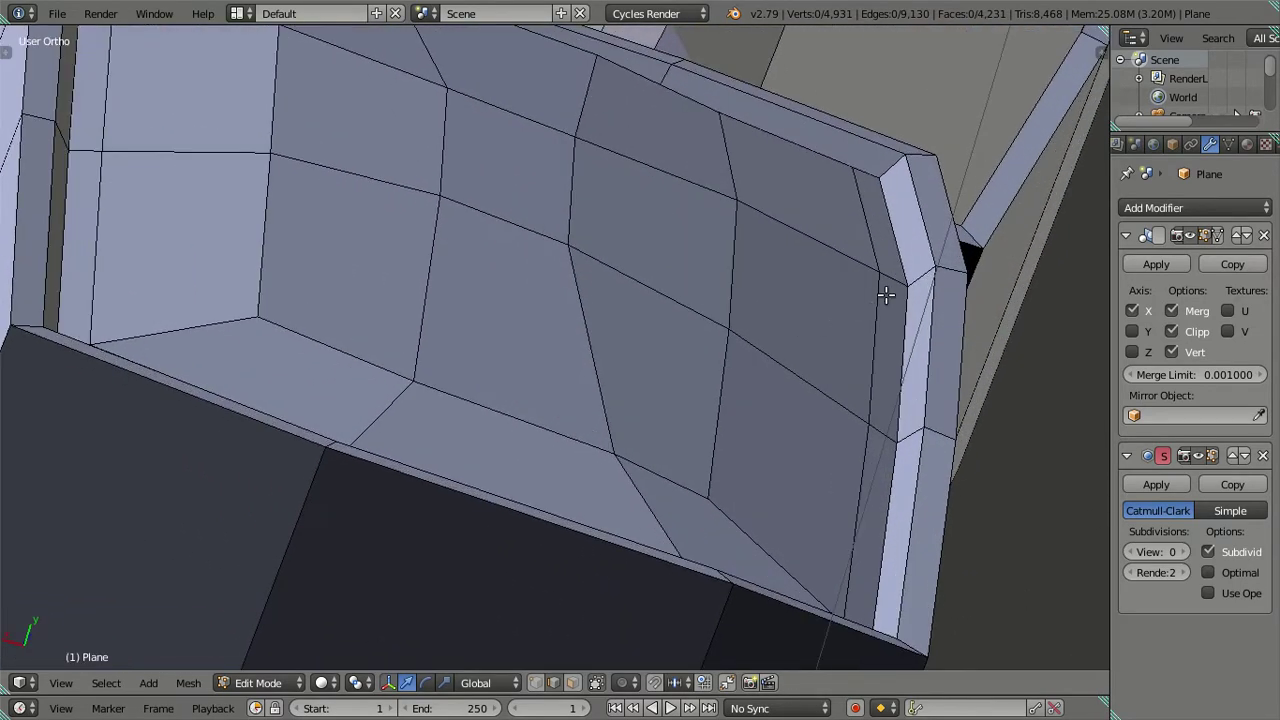
{"action": "key", "text": "ctrl+r"}
{"action": "scroll", "coordinate": [923, 278], "scroll_direction": "up", "scroll_amount": 1}
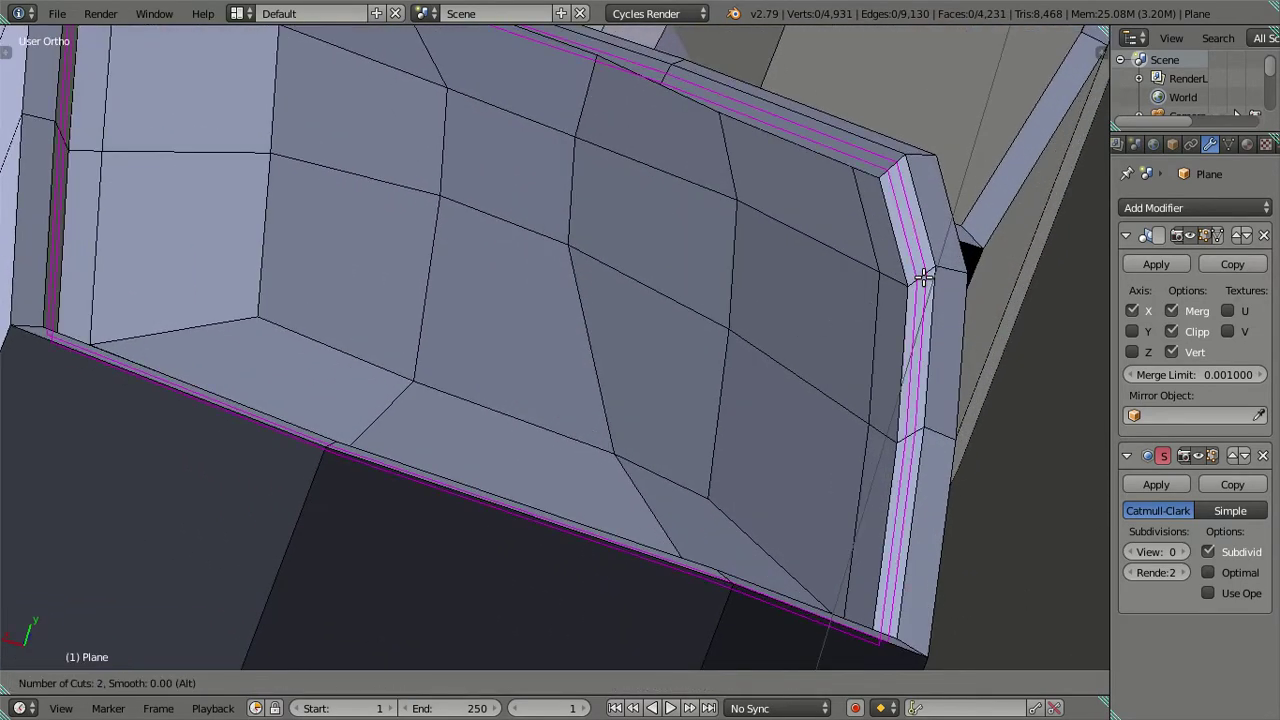
{"action": "left_click", "coordinate": [923, 278]}
{"action": "right_click", "coordinate": [923, 278]}
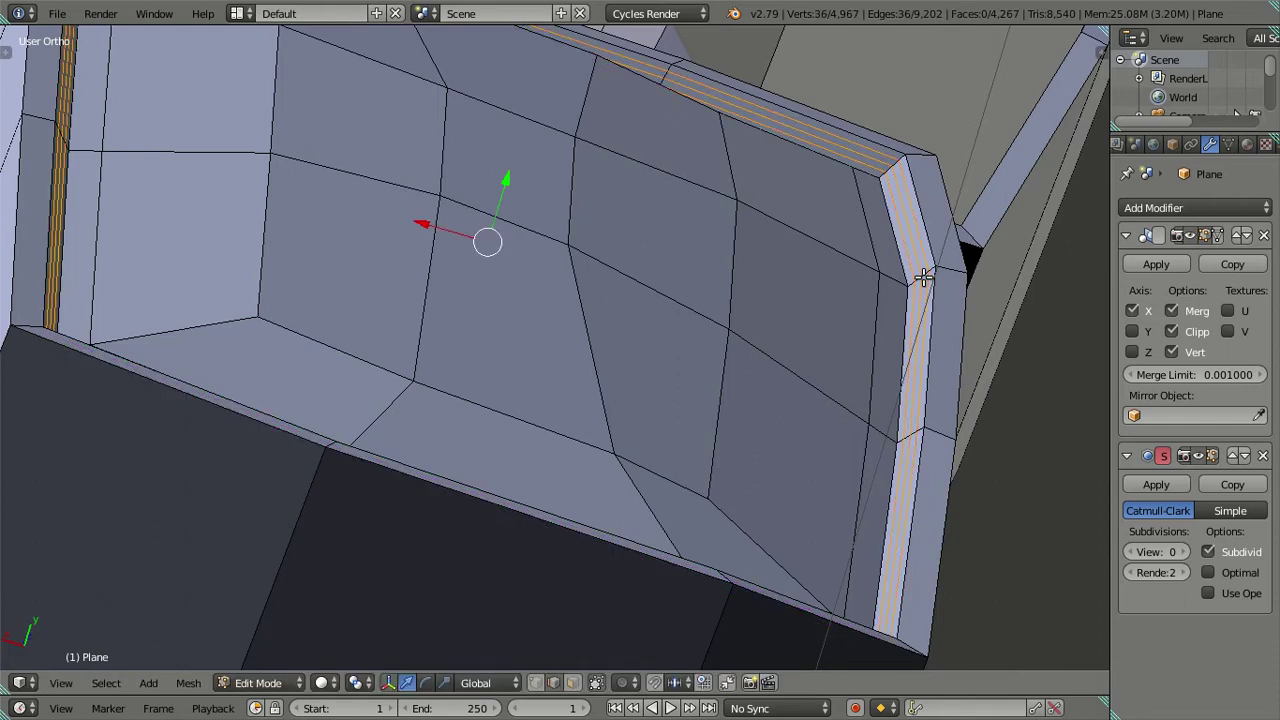
{"action": "key", "text": "x"}
{"action": "left_click", "coordinate": [972, 286]}
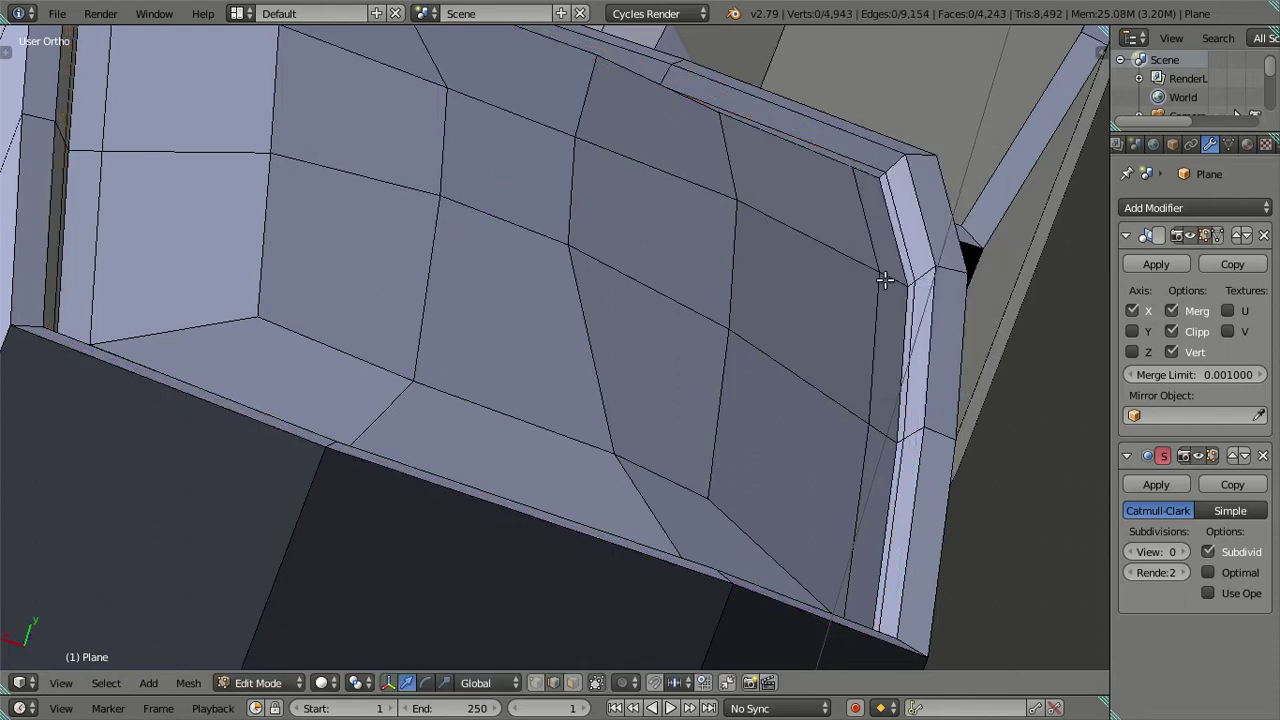
Add two centred loop cuts on the side strip and dissolve them.
{"action": "key", "text": "ctrl+r"}
{"action": "scroll", "coordinate": [895, 284], "scroll_direction": "up", "scroll_amount": 1}
{"action": "left_click", "coordinate": [900, 287]}
{"action": "right_click", "coordinate": [900, 287]}
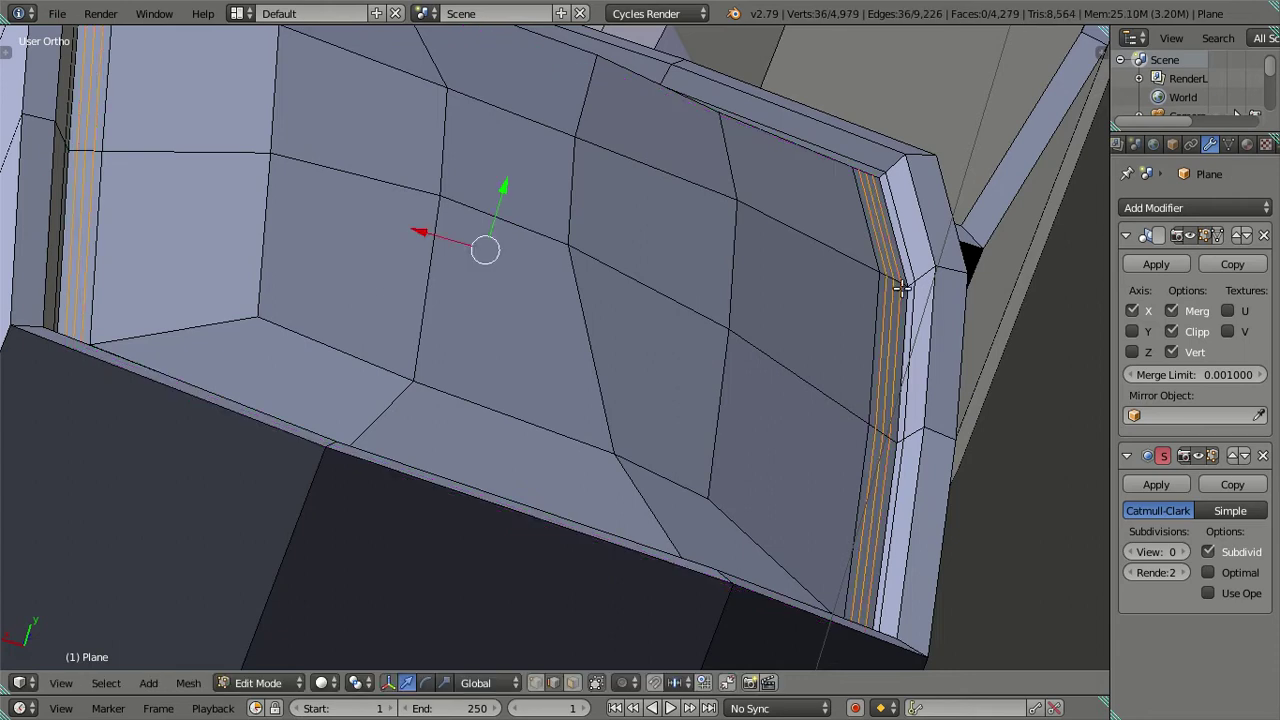
{"action": "key", "text": "x"}
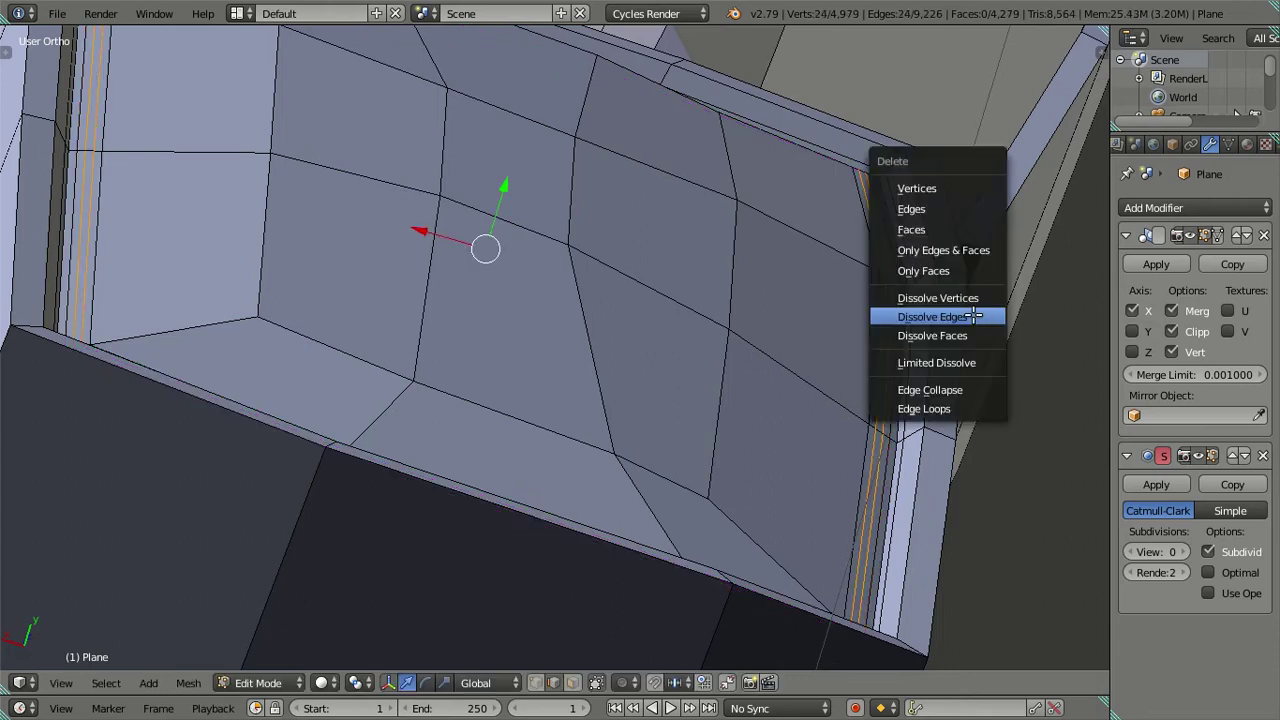
{"action": "left_click", "coordinate": [972, 316]}
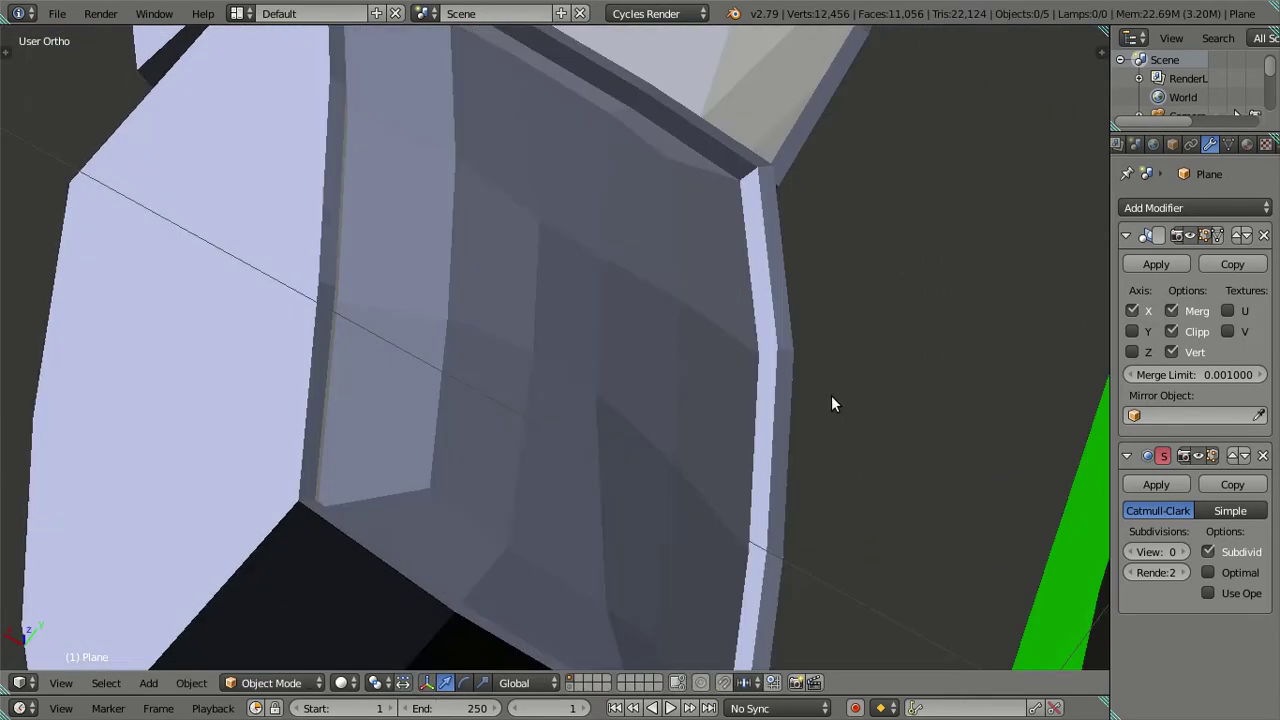
Raise the Subdivision View level to 2 and orbit to inspect the smoothed mirror.
{"action": "left_click", "coordinate": [1180, 556]}
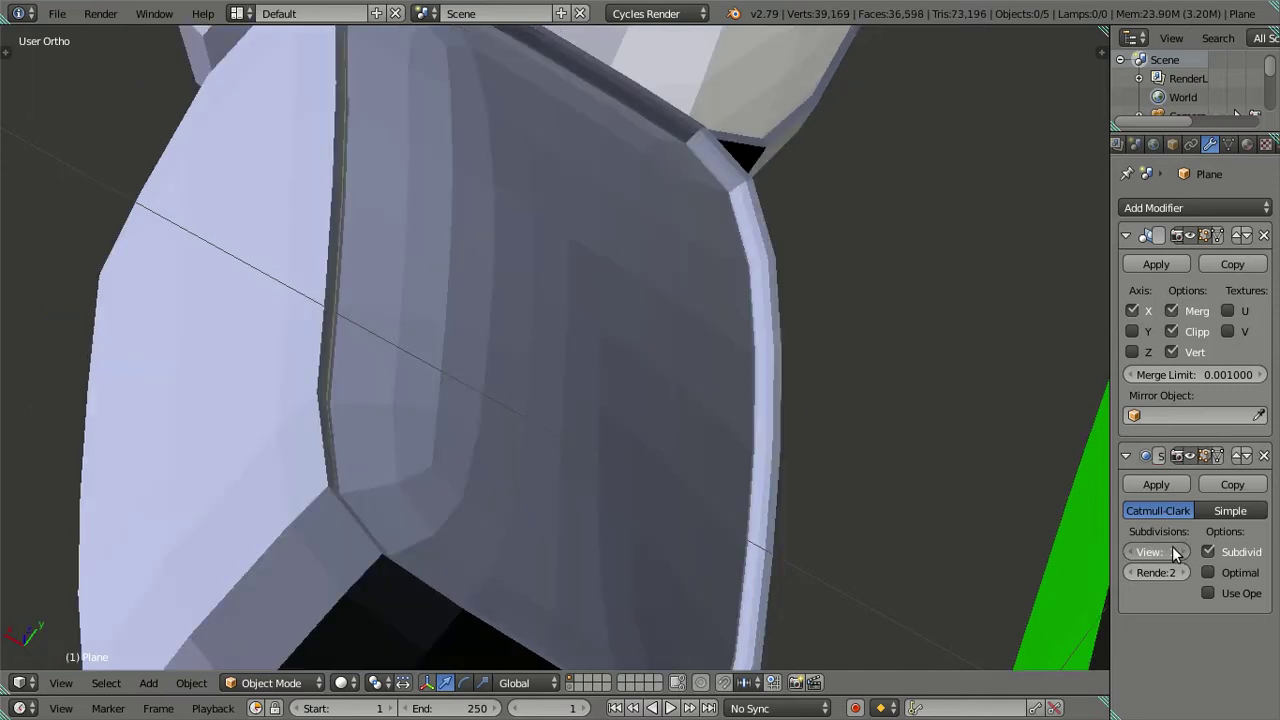
{"action": "left_click", "coordinate": [1180, 556]}
{"action": "scroll", "coordinate": [628, 367], "scroll_direction": "down", "scroll_amount": 5}
{"action": "mouse_move", "coordinate": [483, 366]}
{"action": "middle_mouse_down"}
{"action": "mouse_move", "coordinate": [429, 386]}
{"action": "mouse_move", "coordinate": [460, 460]}
{"action": "mouse_move", "coordinate": [614, 480]}
{"action": "mouse_move", "coordinate": [651, 337]}
{"action": "mouse_move", "coordinate": [640, 314]}
{"action": "mouse_move", "coordinate": [595, 315]}
{"action": "mouse_move", "coordinate": [529, 437]}
{"action": "mouse_move", "coordinate": [520, 517]}
{"action": "mouse_move", "coordinate": [538, 537]}
{"action": "mouse_move", "coordinate": [594, 551]}
{"action": "mouse_move", "coordinate": [680, 531]}
{"action": "mouse_move", "coordinate": [709, 484]}
{"action": "mouse_move", "coordinate": [606, 206]}
{"action": "mouse_move", "coordinate": [620, 440]}
{"action": "mouse_move", "coordinate": [734, 366]}
{"action": "mouse_move", "coordinate": [849, 377]}
{"action": "mouse_move", "coordinate": [495, 428]}
{"action": "middle_mouse_up"}
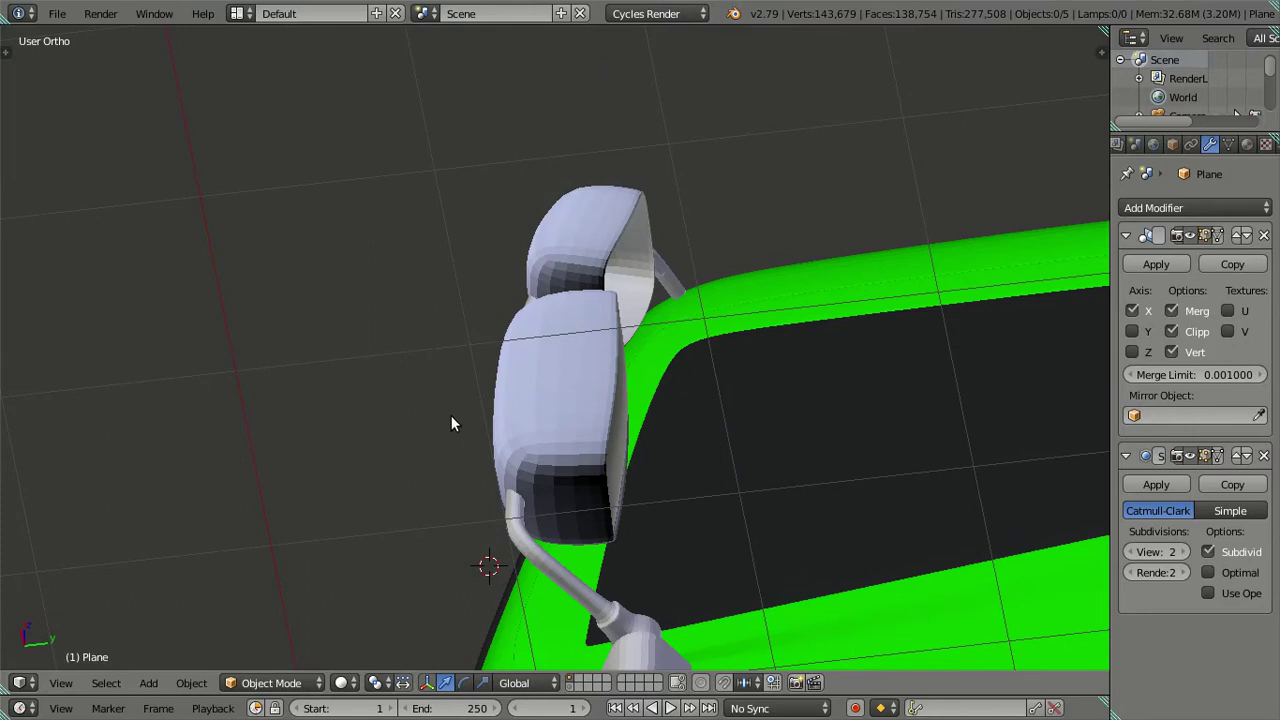
Select the whole mirror and apply Smooth shading to its housings.
{"action": "key", "text": "t"}
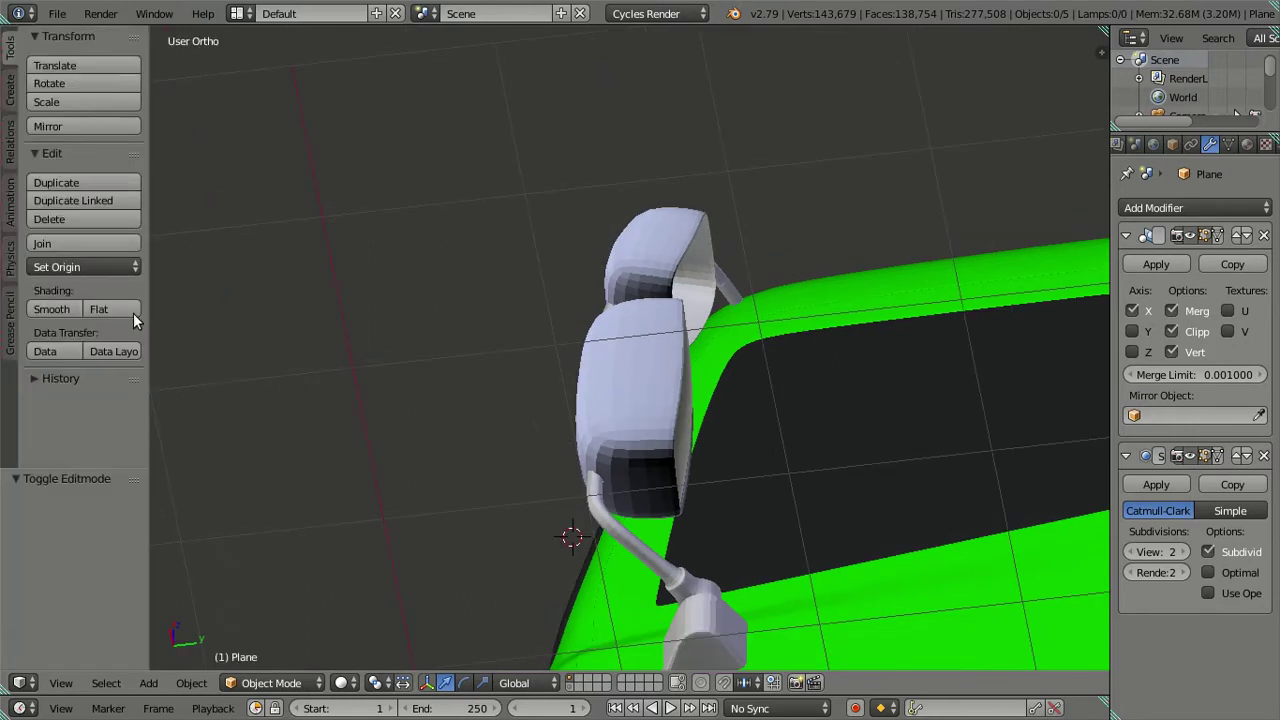
{"action": "key", "text": "a"}
{"action": "left_click", "coordinate": [52, 310]}
{"action": "mouse_move", "coordinate": [634, 380]}
{"action": "middle_mouse_down"}
{"action": "mouse_move", "coordinate": [595, 390]}
{"action": "mouse_move", "coordinate": [623, 429]}
{"action": "mouse_move", "coordinate": [606, 444]}
{"action": "middle_mouse_up"}
{"action": "scroll", "coordinate": [615, 300], "scroll_direction": "up", "scroll_amount": 3}
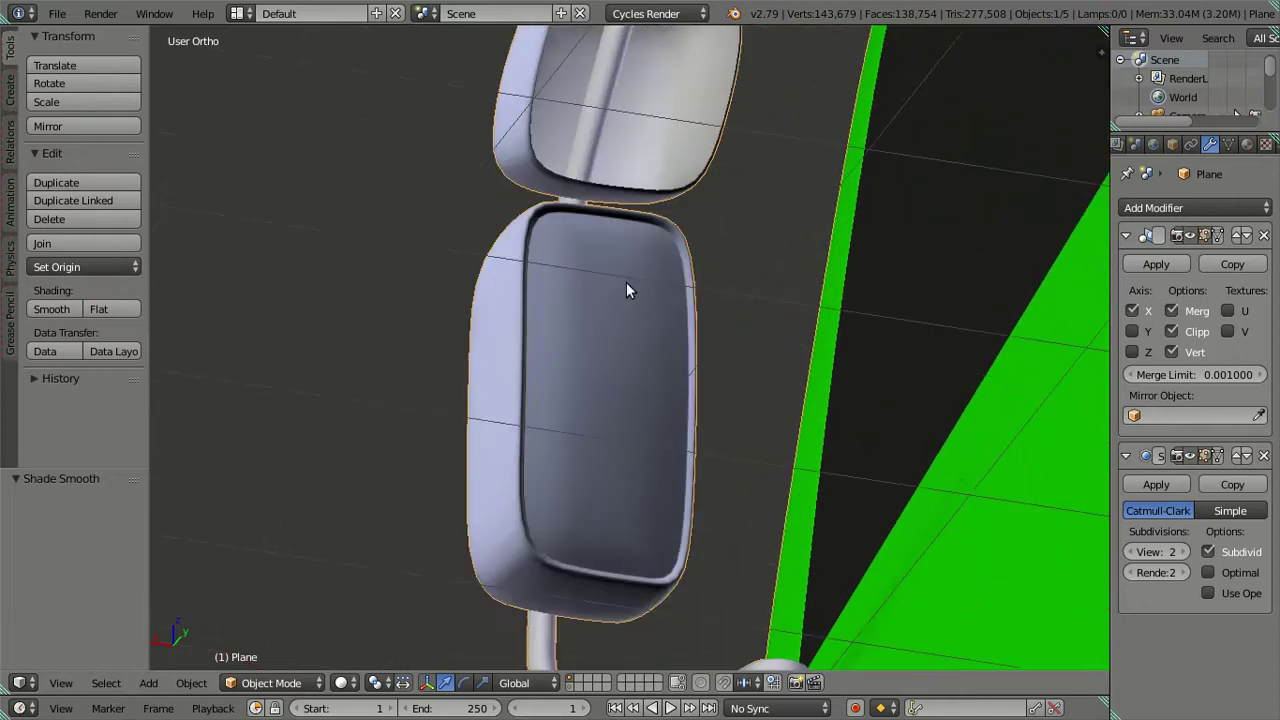
{"action": "scroll", "coordinate": [630, 312], "scroll_direction": "up", "scroll_amount": 3}
Deselect everything and orbit around the smooth-shaded mirror to inspect it.
{"action": "key", "text": "a"}
{"action": "scroll", "coordinate": [640, 280], "scroll_direction": "up", "scroll_amount": 1}
{"action": "middle_click_drag", "start_coordinate": [648, 266], "coordinate": [640, 272]}
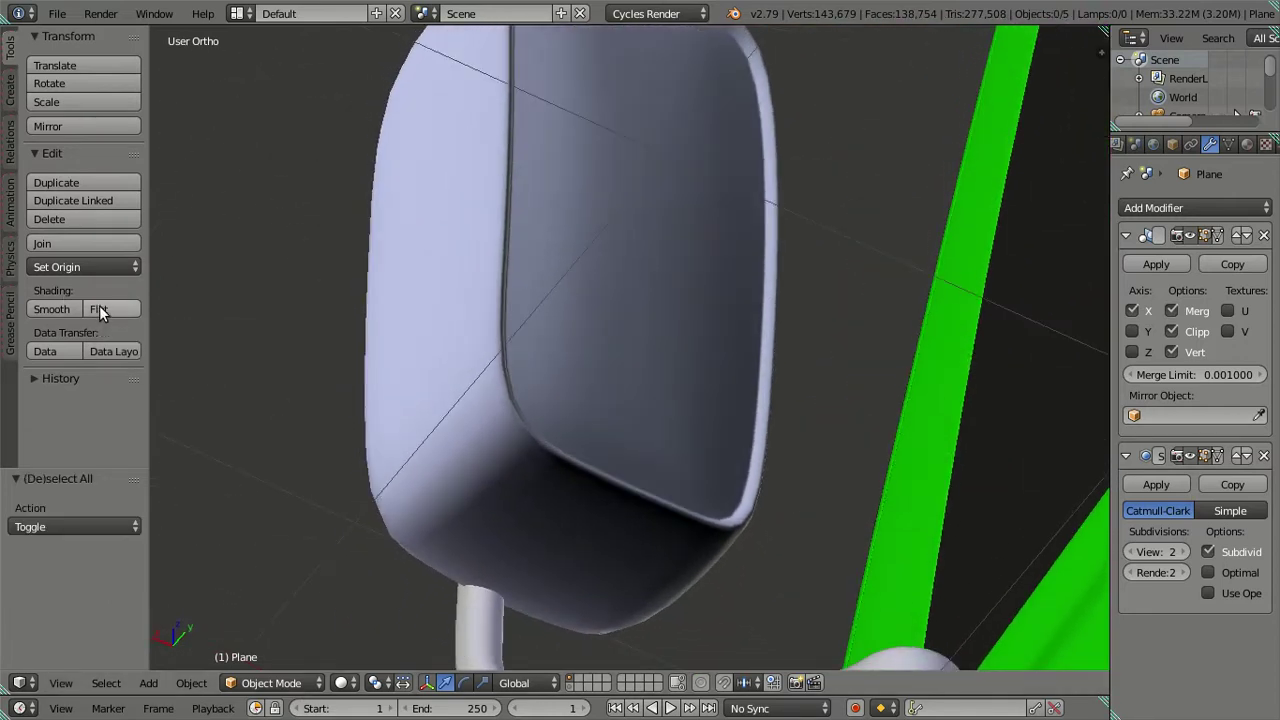
{"action": "scroll", "coordinate": [338, 350], "scroll_direction": "down", "scroll_amount": 3}
{"action": "mouse_move", "coordinate": [338, 350]}
{"action": "middle_mouse_down"}
{"action": "mouse_move", "coordinate": [545, 408]}
{"action": "mouse_move", "coordinate": [588, 406]}
{"action": "mouse_move", "coordinate": [489, 410]}
{"action": "mouse_move", "coordinate": [628, 472]}
{"action": "mouse_move", "coordinate": [855, 420]}
{"action": "middle_mouse_up"}
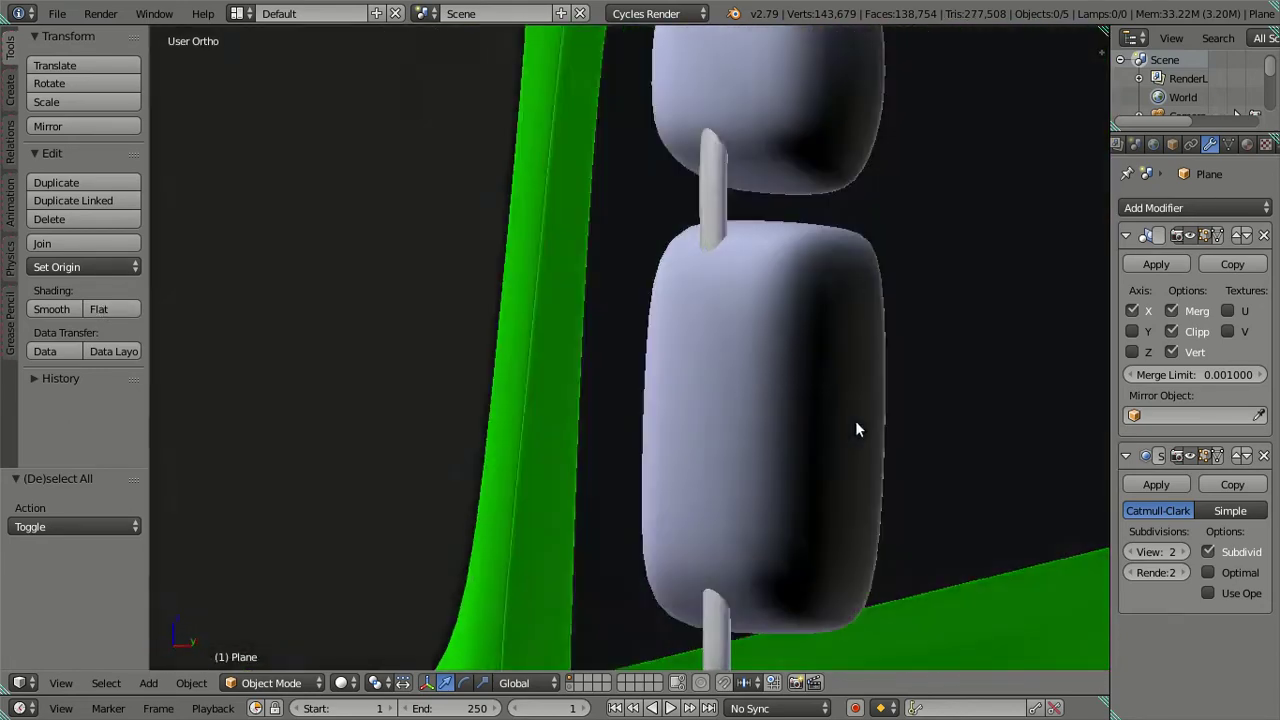
{"action": "scroll", "coordinate": [855, 420], "scroll_direction": "down", "scroll_amount": 5}
Orbit toward the truck front and the front-left of the cab.
{"action": "mouse_move", "coordinate": [451, 434]}
{"action": "middle_mouse_down"}
{"action": "mouse_move", "coordinate": [595, 470]}
{"action": "mouse_move", "coordinate": [656, 415]}
{"action": "mouse_move", "coordinate": [381, 401]}
{"action": "mouse_move", "coordinate": [671, 494]}
{"action": "middle_mouse_up"}
{"action": "scroll", "coordinate": [595, 470], "scroll_direction": "down", "scroll_amount": 3}
{"action": "scroll", "coordinate": [420, 380], "scroll_direction": "up", "scroll_amount": 4}
{"action": "scroll", "coordinate": [671, 494], "scroll_direction": "up", "scroll_amount": 3}
{"action": "mouse_move", "coordinate": [571, 477]}
{"action": "middle_mouse_down"}
{"action": "mouse_move", "coordinate": [491, 463]}
{"action": "mouse_move", "coordinate": [424, 389]}
{"action": "mouse_move", "coordinate": [712, 402]}
{"action": "mouse_move", "coordinate": [534, 314]}
{"action": "mouse_move", "coordinate": [800, 526]}
{"action": "mouse_move", "coordinate": [665, 293]}
{"action": "middle_mouse_up"}
{"action": "scroll", "coordinate": [497, 463], "scroll_direction": "up", "scroll_amount": 2}
{"action": "scroll", "coordinate": [671, 390], "scroll_direction": "up", "scroll_amount": 2}
Briefly enter Edit Mode on the mirror mesh, return to Object Mode, and reselect the mirror.
{"action": "key", "text": "Tab"}
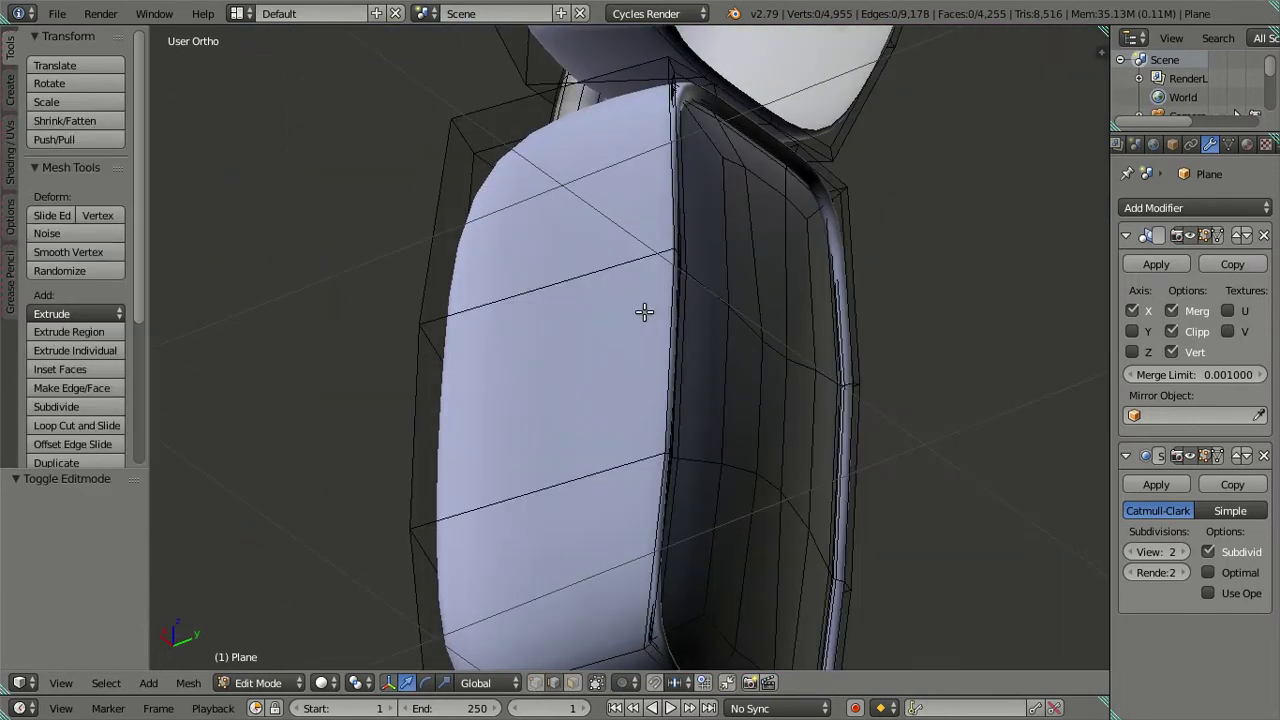
{"action": "scroll", "coordinate": [630, 316], "scroll_direction": "down", "scroll_amount": 3}
{"action": "key", "text": "Tab"}
{"action": "key", "text": "a"}
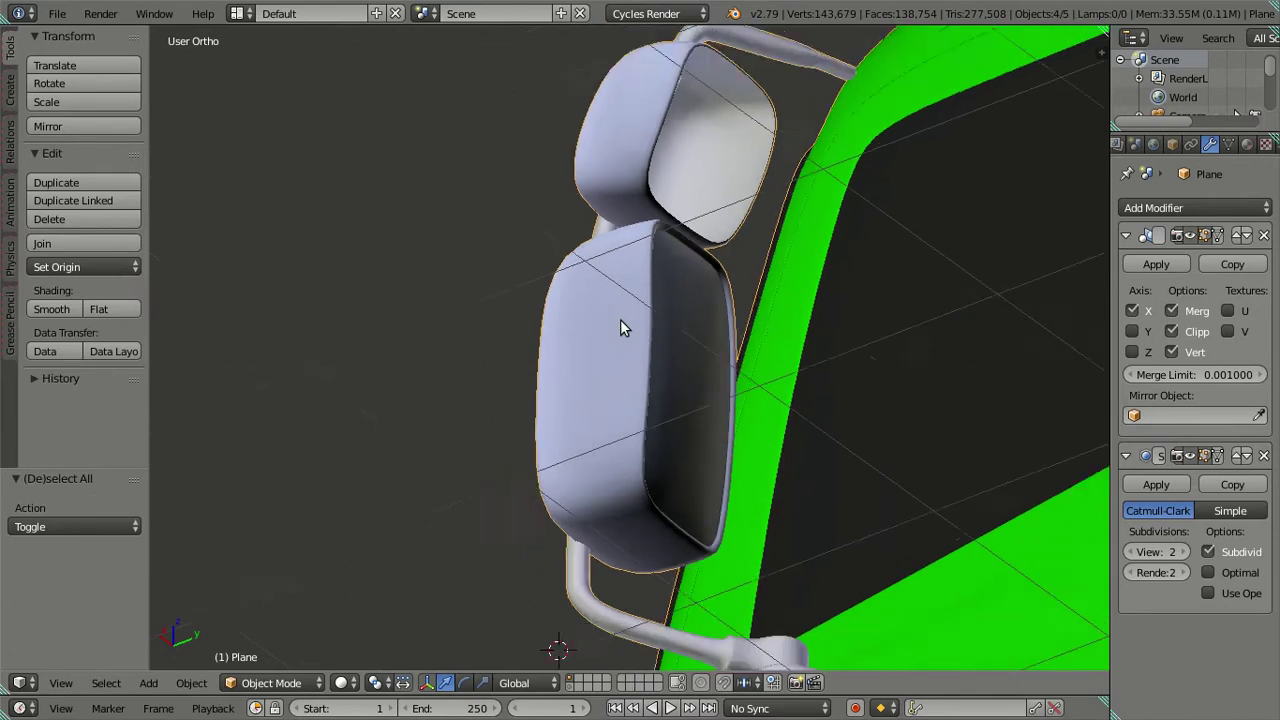
{"action": "scroll", "coordinate": [620, 329], "scroll_direction": "down", "scroll_amount": 5}
{"action": "key", "text": "a"}
{"action": "right_click", "coordinate": [603, 342]}
{"action": "scroll", "coordinate": [603, 340], "scroll_direction": "up", "scroll_amount": 4}
{"action": "scroll", "coordinate": [594, 339], "scroll_direction": "up", "scroll_amount": 2}
Hide the Tool Shelf, deselect the mirror, and view the cab from a new angle.
{"action": "key", "text": "a"}
{"action": "scroll", "coordinate": [493, 304], "scroll_direction": "down", "scroll_amount": 2}
{"action": "key", "text": "t"}
{"action": "scroll", "coordinate": [642, 310], "scroll_direction": "up", "scroll_amount": 2}
{"action": "mouse_move", "coordinate": [642, 310]}
{"action": "middle_mouse_down"}
{"action": "mouse_move", "coordinate": [490, 308]}
{"action": "mouse_move", "coordinate": [686, 427]}
{"action": "middle_mouse_up"}
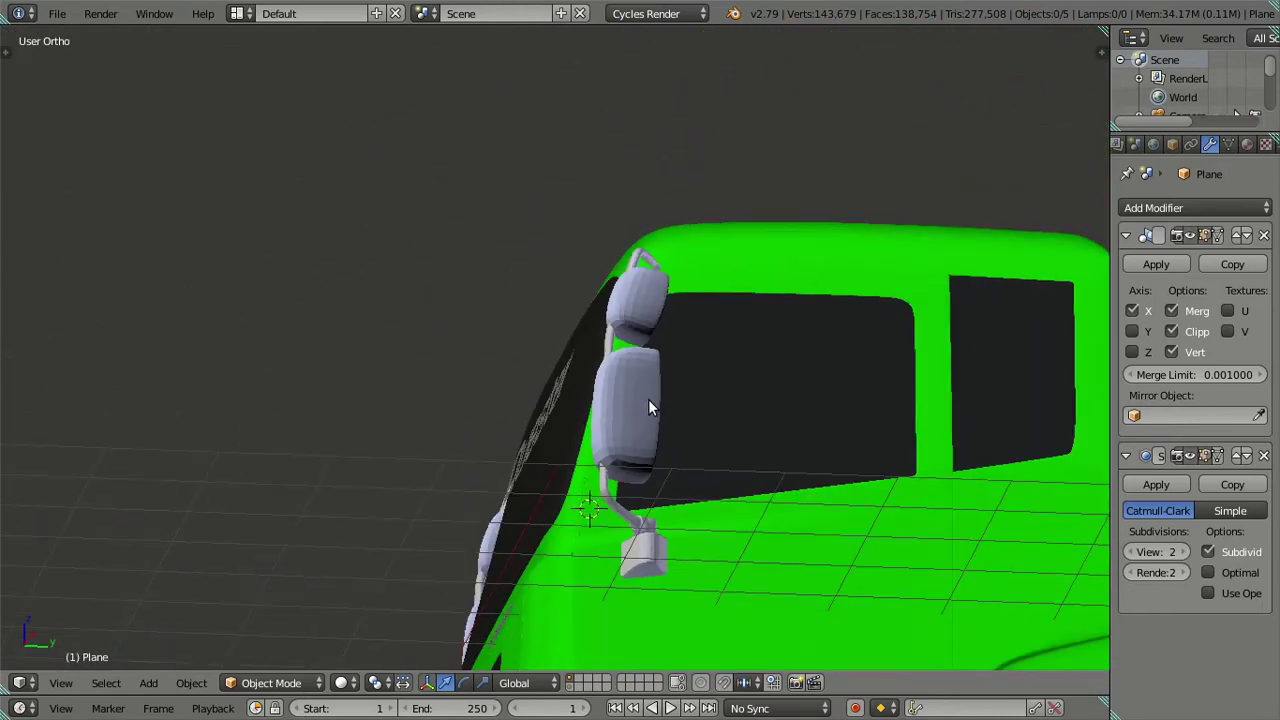
{"action": "scroll", "coordinate": [457, 534], "scroll_direction": "down", "scroll_amount": 3, "text": "shift"}
{"action": "scroll", "coordinate": [560, 276], "scroll_direction": "up", "scroll_amount": 4}
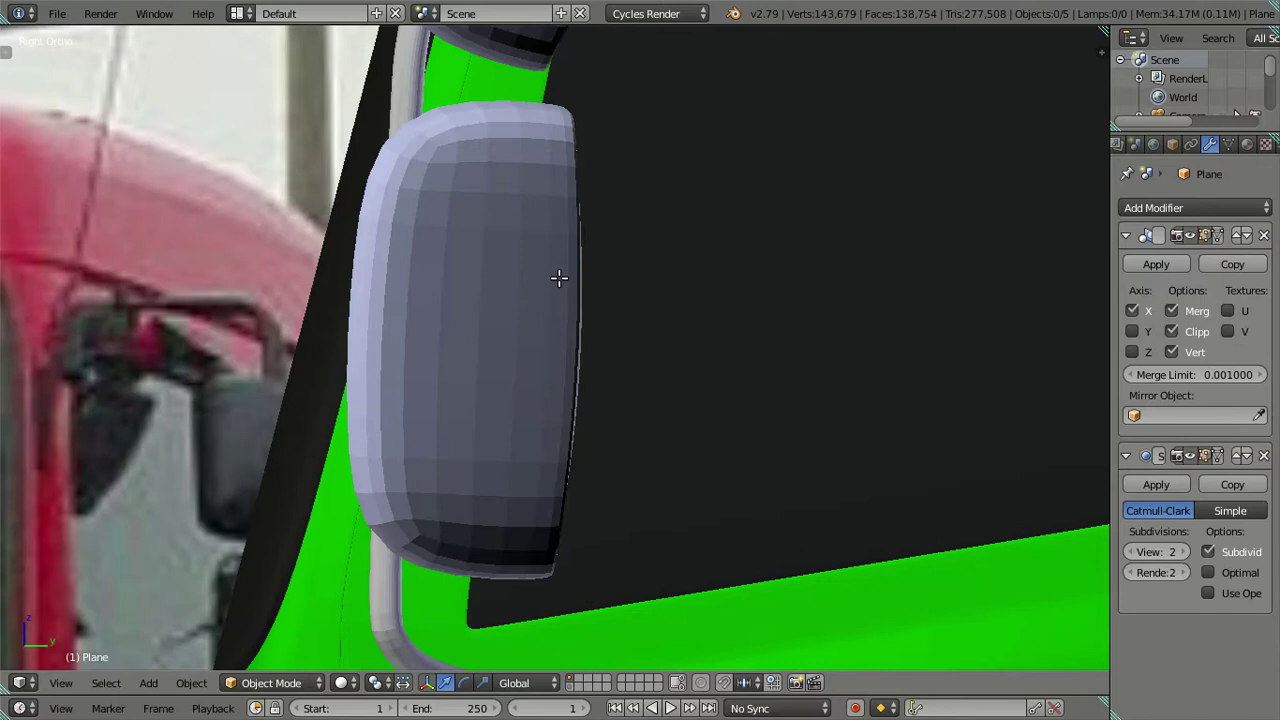
Enter Edit Mode on the mirror and set Subdivision View back to 0.
{"action": "key", "text": "Tab"}
{"action": "scroll", "coordinate": [559, 277], "scroll_direction": "down", "scroll_amount": 3}
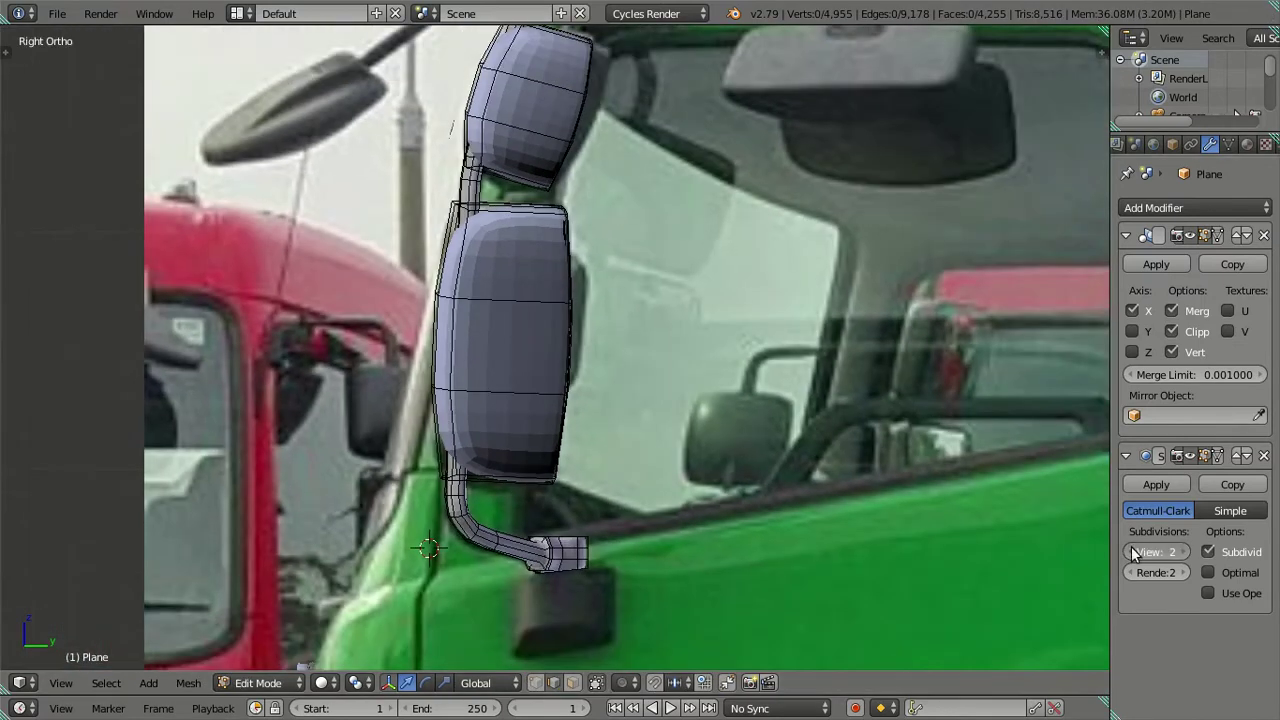
{"action": "left_click", "coordinate": [1133, 553]}
{"action": "left_click", "coordinate": [1133, 553]}
{"action": "scroll", "coordinate": [894, 517], "scroll_direction": "up", "scroll_amount": 3}
{"action": "scroll", "coordinate": [683, 360], "scroll_direction": "down", "scroll_amount": 3}
{"action": "scroll", "coordinate": [586, 308], "scroll_direction": "up", "scroll_amount": 3}
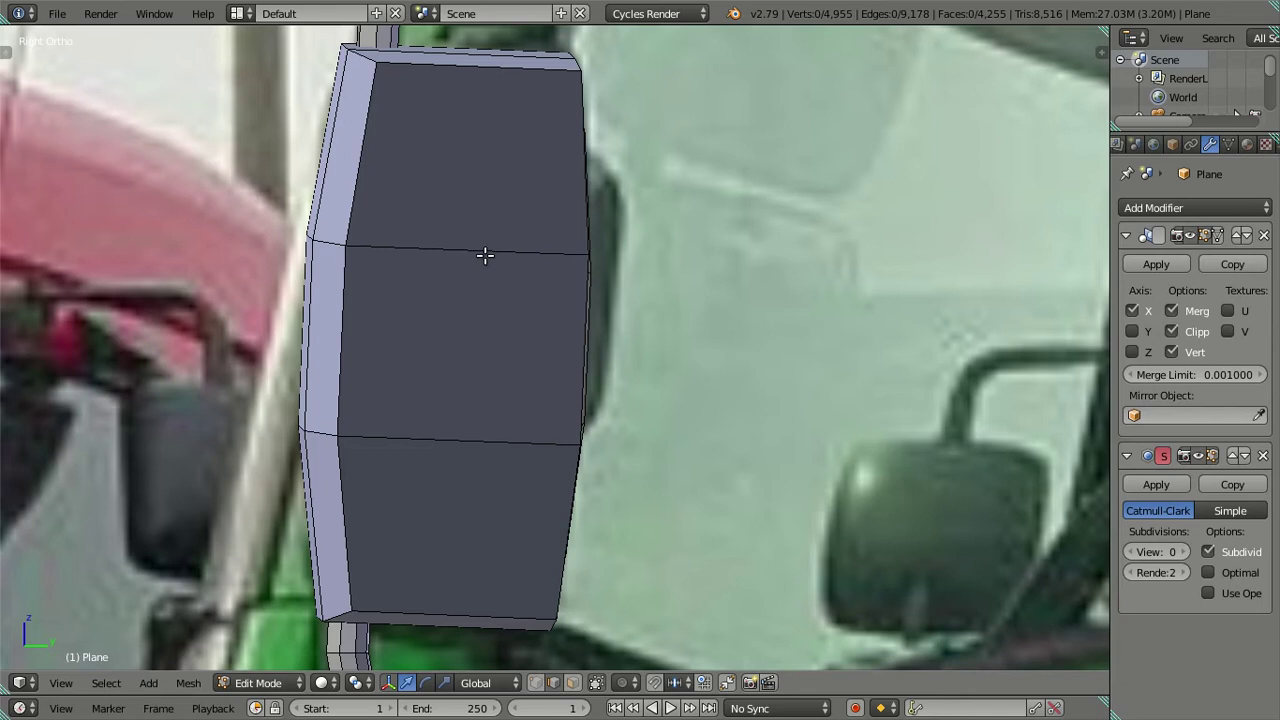
Add a vertical loop cut on the lower housing's face and move it toward the middle.
{"action": "key", "text": "ctrl+r"}
{"action": "left_click", "coordinate": [485, 256]}
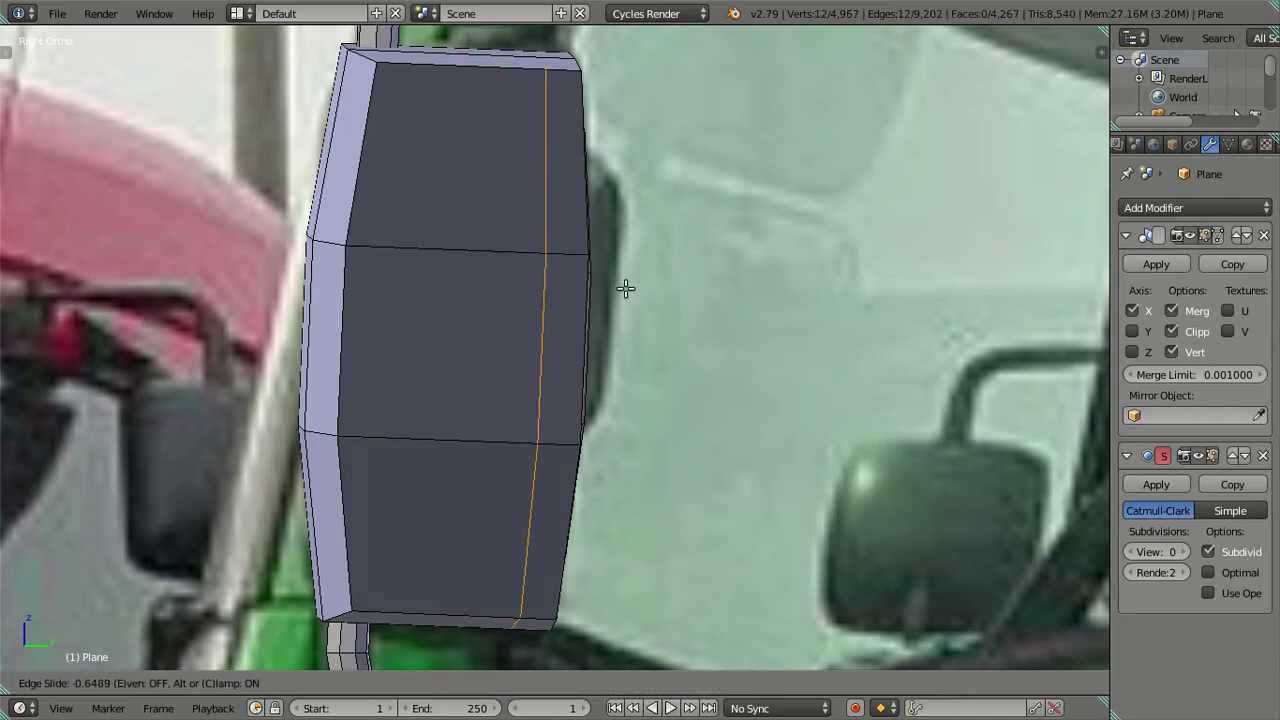
{"action": "left_click", "coordinate": [691, 302]}
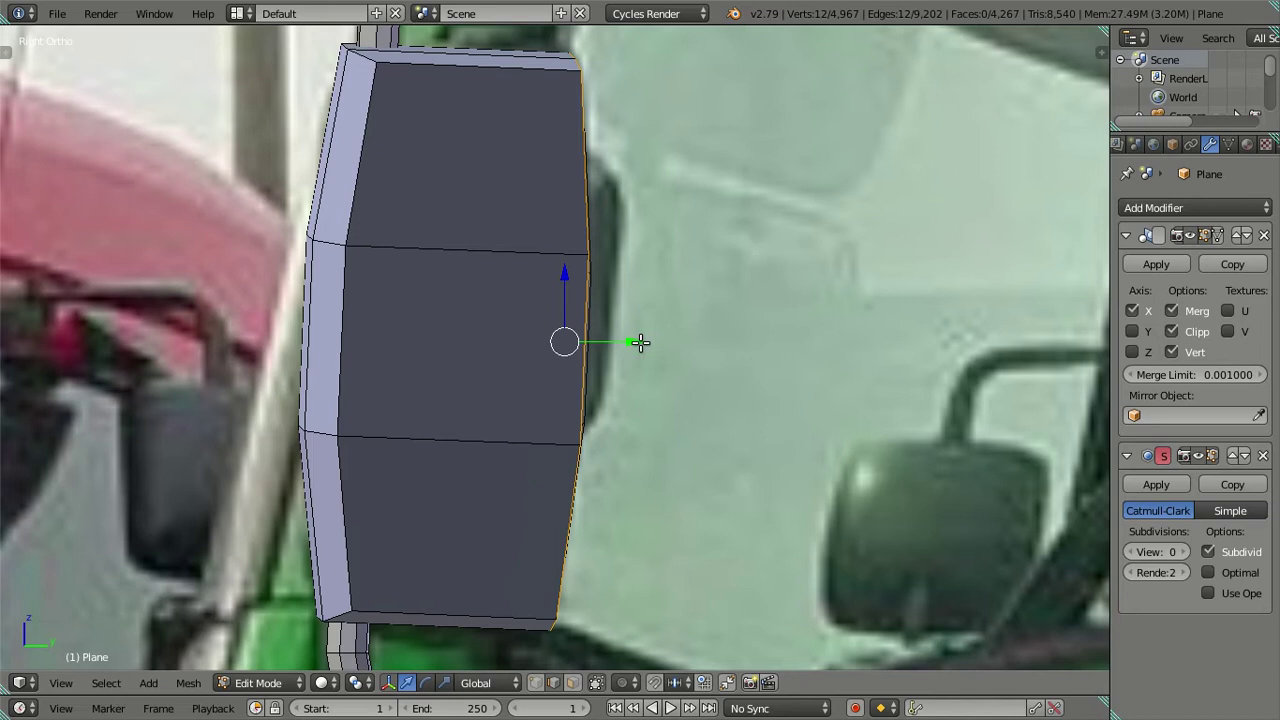
{"action": "key", "text": "g"}
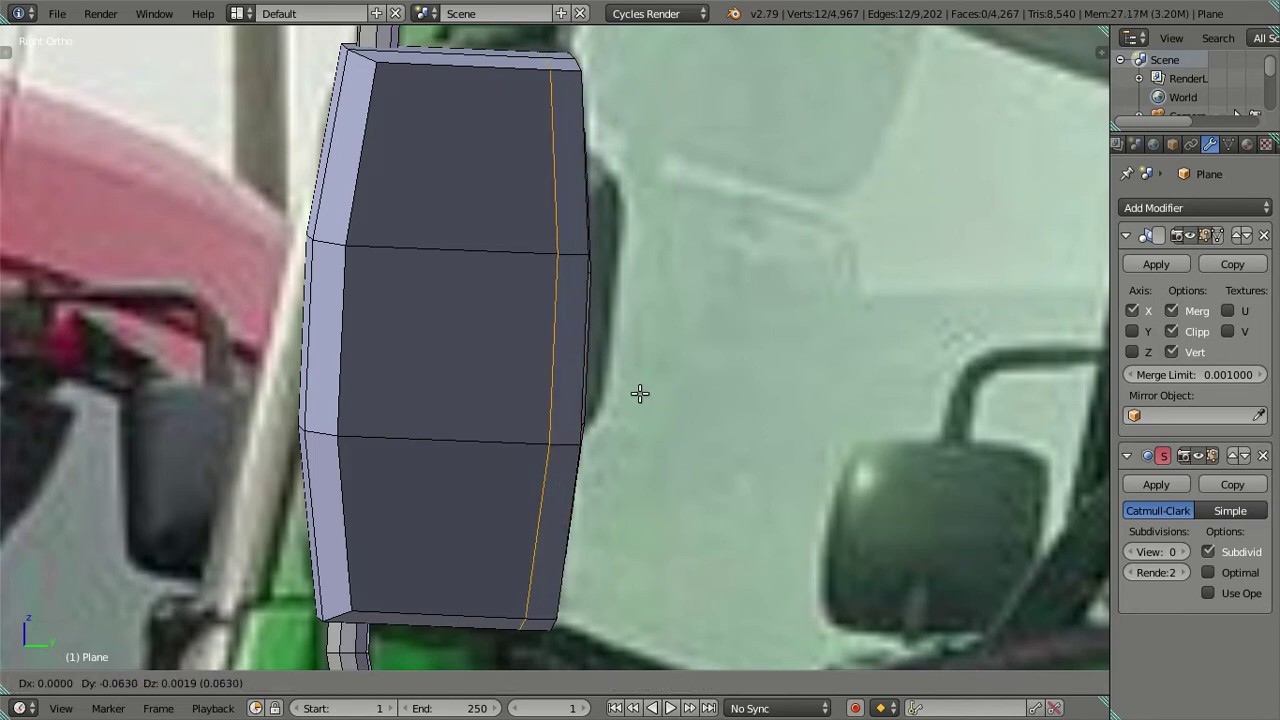
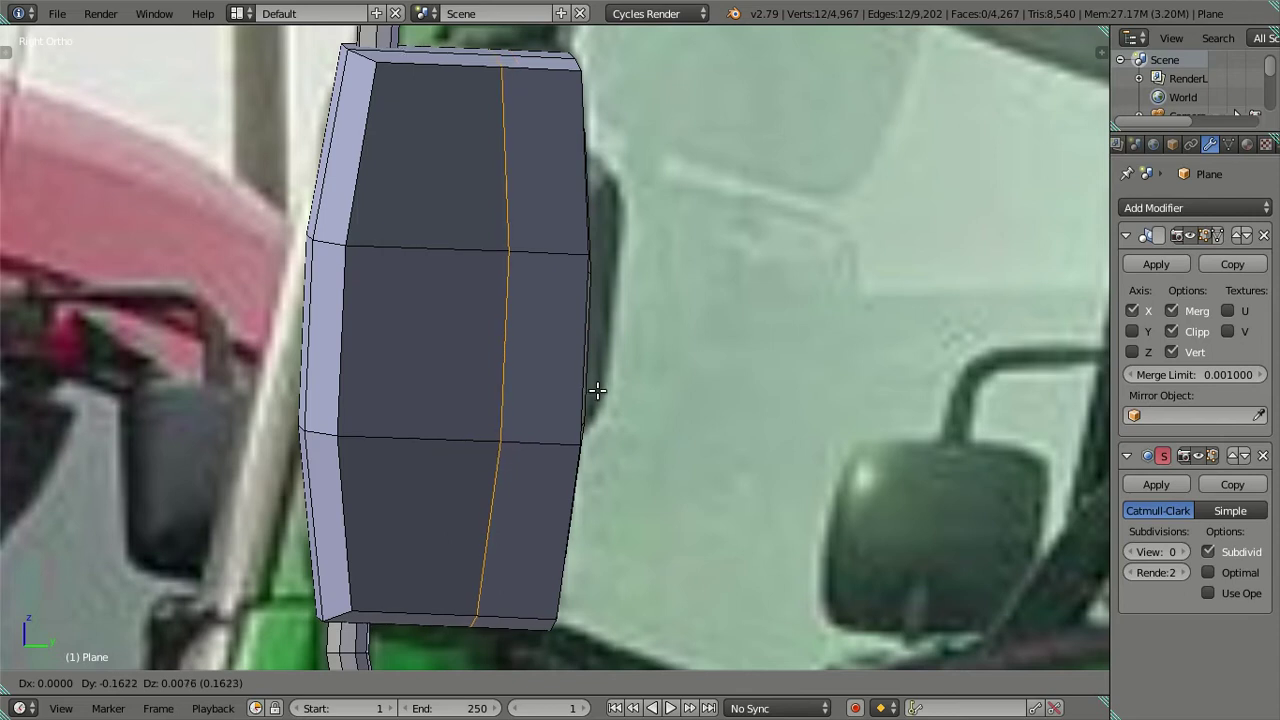
Confirm the edge loop move, clear the selection and select the upper box's rear rim loop.
{"action": "left_click", "coordinate": [597, 390]}
{"action": "scroll", "coordinate": [597, 390], "scroll_direction": "down", "scroll_amount": 5}
{"action": "key", "text": "a"}
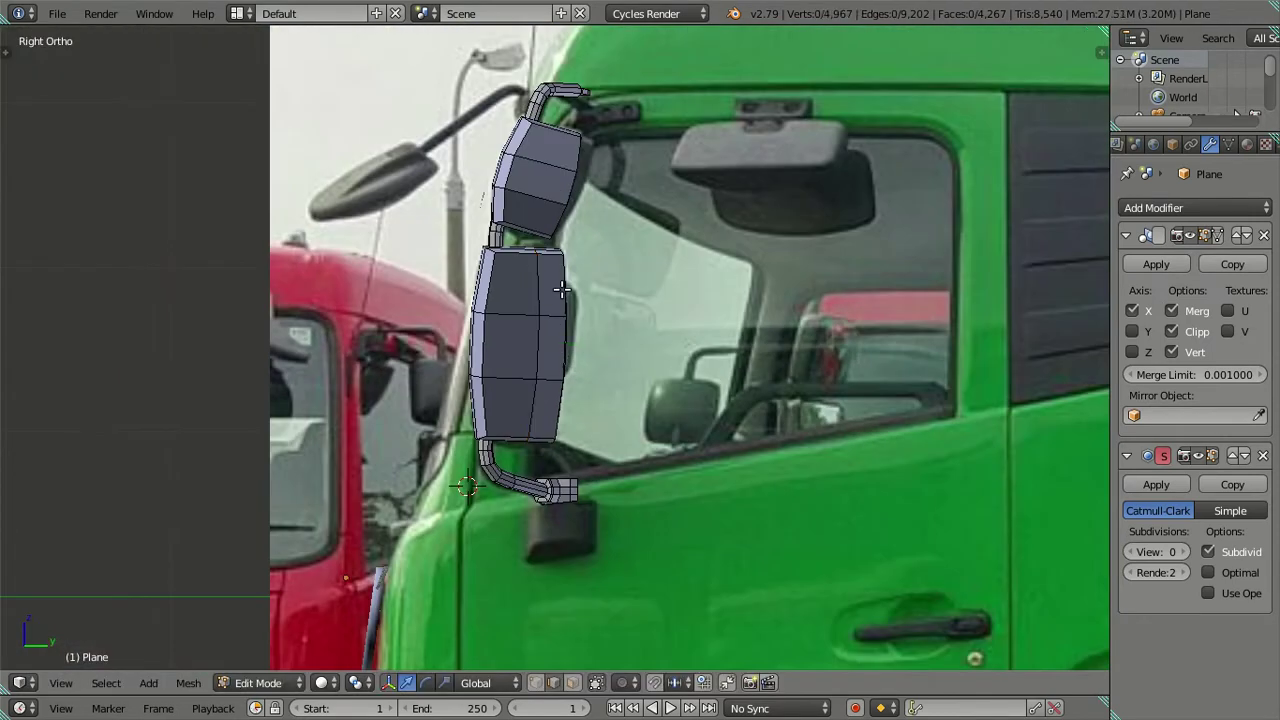
{"action": "scroll", "coordinate": [553, 273], "scroll_direction": "up", "scroll_amount": 3}
{"action": "mouse_move", "coordinate": [553, 273]}
{"action": "middle_mouse_down"}
{"action": "mouse_move", "coordinate": [583, 266]}
{"action": "mouse_move", "coordinate": [566, 206]}
{"action": "mouse_move", "coordinate": [616, 248]}
{"action": "mouse_move", "coordinate": [600, 334]}
{"action": "mouse_move", "coordinate": [617, 277]}
{"action": "mouse_move", "coordinate": [671, 359]}
{"action": "mouse_move", "coordinate": [517, 346]}
{"action": "mouse_move", "coordinate": [640, 460]}
{"action": "middle_mouse_up"}
{"action": "scroll", "coordinate": [517, 346], "scroll_direction": "up", "scroll_amount": 2}
{"action": "scroll", "coordinate": [534, 374], "scroll_direction": "up", "scroll_amount": 3}
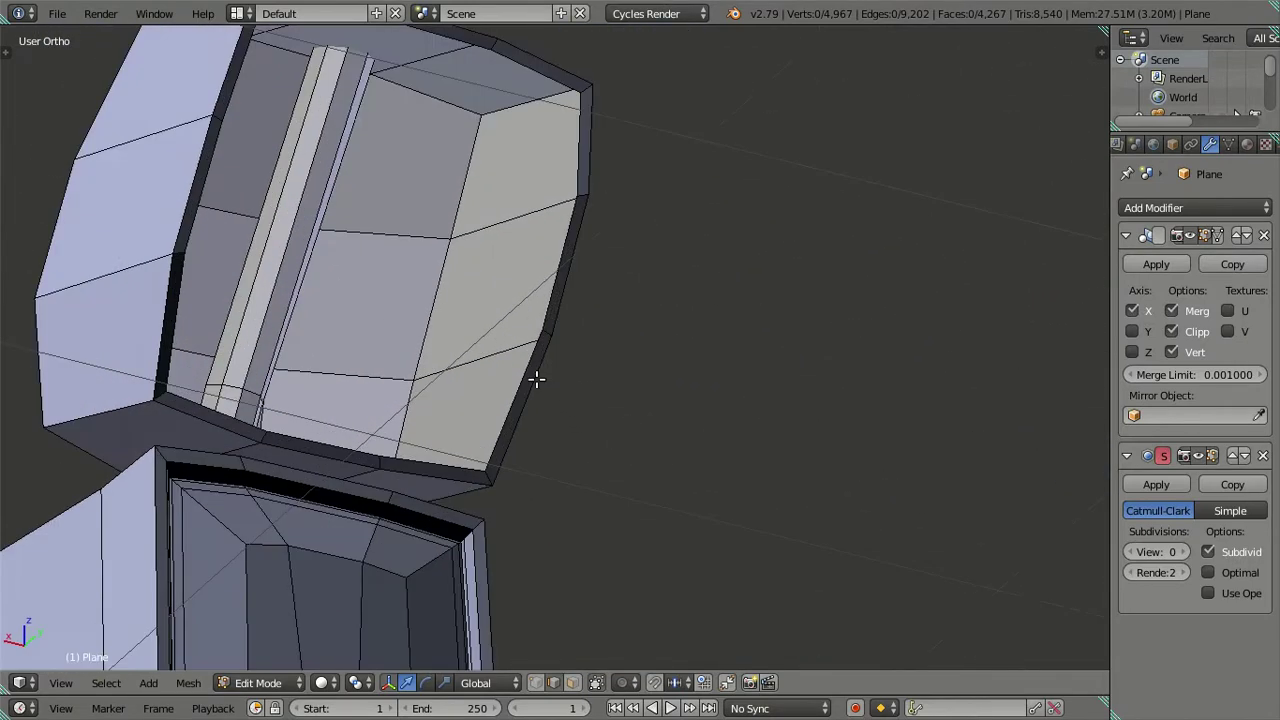
{"action": "scroll", "coordinate": [519, 383], "scroll_direction": "up", "scroll_amount": 2}
{"action": "right_click", "coordinate": [519, 383], "text": "alt"}
{"action": "scroll", "coordinate": [516, 380], "scroll_direction": "down", "scroll_amount": 6}
{"action": "mouse_move", "coordinate": [516, 380]}
{"action": "middle_mouse_down"}
{"action": "mouse_move", "coordinate": [571, 428]}
{"action": "mouse_move", "coordinate": [569, 366]}
{"action": "mouse_move", "coordinate": [654, 397]}
{"action": "mouse_move", "coordinate": [571, 369]}
{"action": "mouse_move", "coordinate": [536, 408]}
{"action": "mouse_move", "coordinate": [657, 151]}
{"action": "mouse_move", "coordinate": [700, 320]}
{"action": "middle_mouse_up"}
{"action": "scroll", "coordinate": [655, 160], "scroll_direction": "up", "scroll_amount": 2}
{"action": "scroll", "coordinate": [655, 166], "scroll_direction": "up", "scroll_amount": 1}
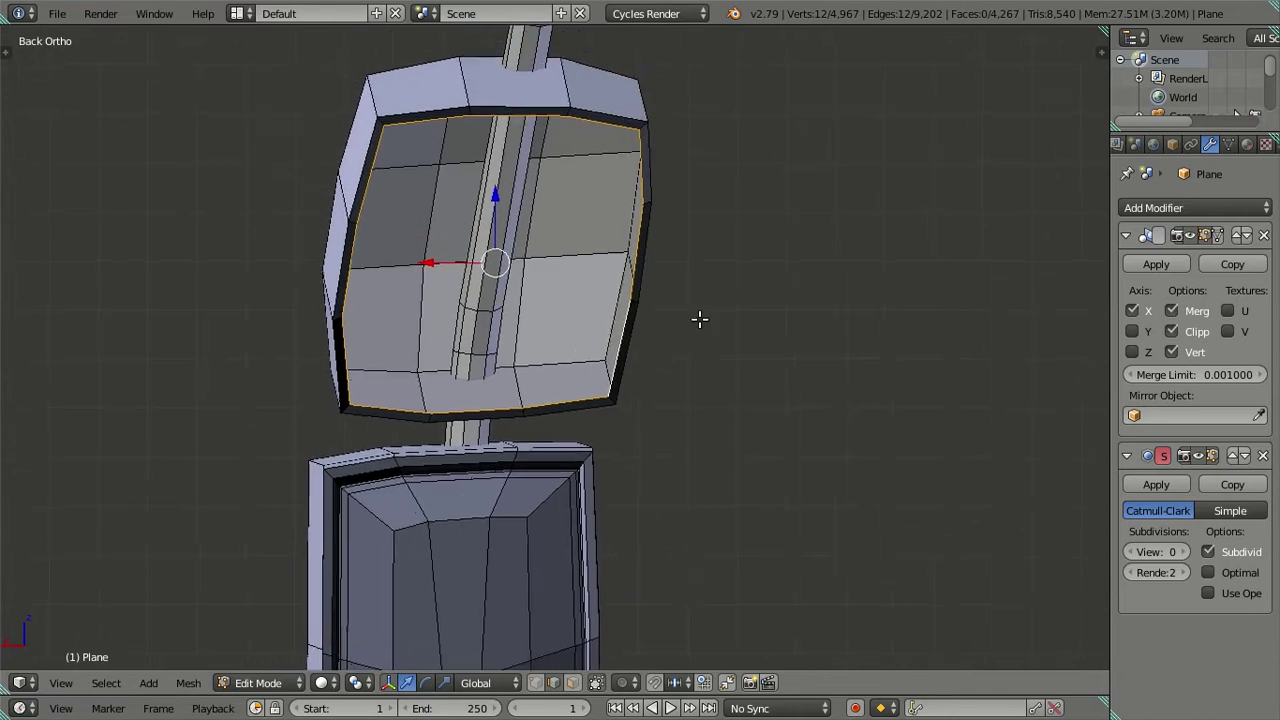
Extrude and shrink the rear rim loop, nudge it along Y, then rescale it.
{"action": "key", "text": "e"}
{"action": "key", "text": "s"}
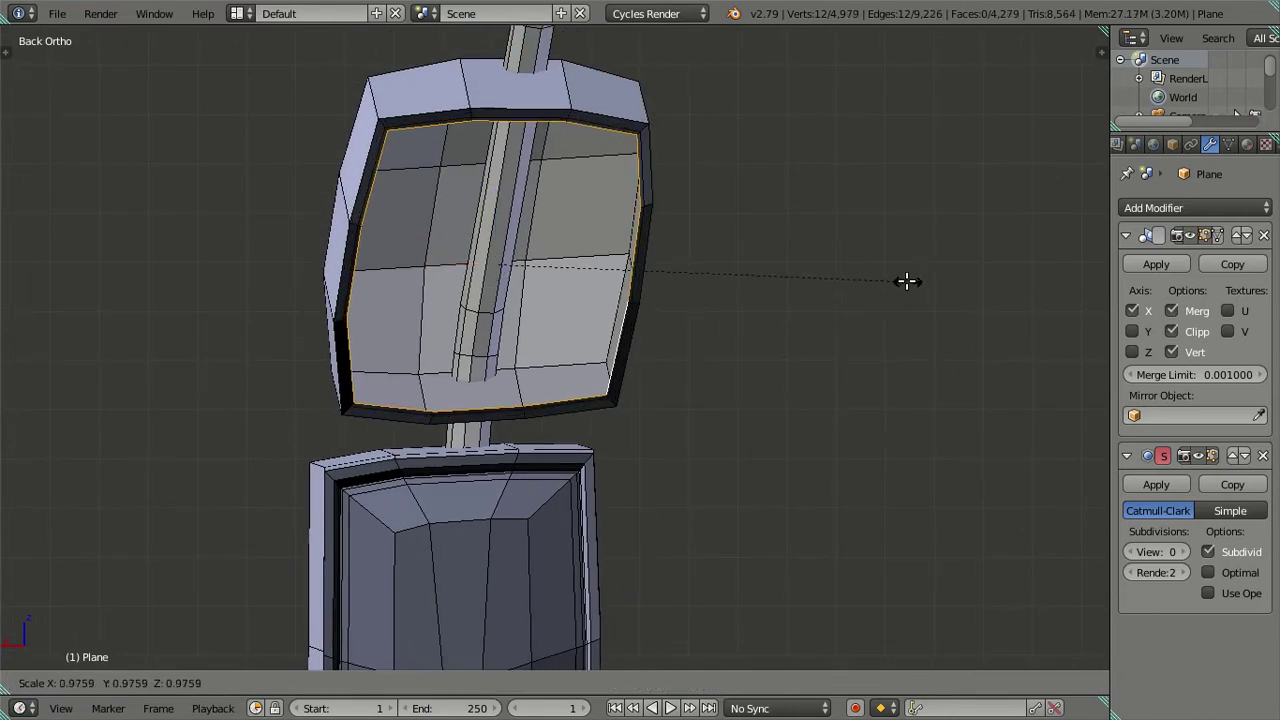
{"action": "left_click", "coordinate": [901, 279]}
{"action": "mouse_move", "coordinate": [901, 279]}
{"action": "middle_mouse_down"}
{"action": "mouse_move", "coordinate": [709, 263]}
{"action": "mouse_move", "coordinate": [766, 277]}
{"action": "mouse_move", "coordinate": [623, 380]}
{"action": "mouse_move", "coordinate": [705, 406]}
{"action": "middle_mouse_up"}
{"action": "left_click_drag", "start_coordinate": [942, 403], "coordinate": [929, 423]}
{"action": "middle_click_drag", "start_coordinate": [929, 423], "coordinate": [902, 423]}
{"action": "key", "text": "s"}
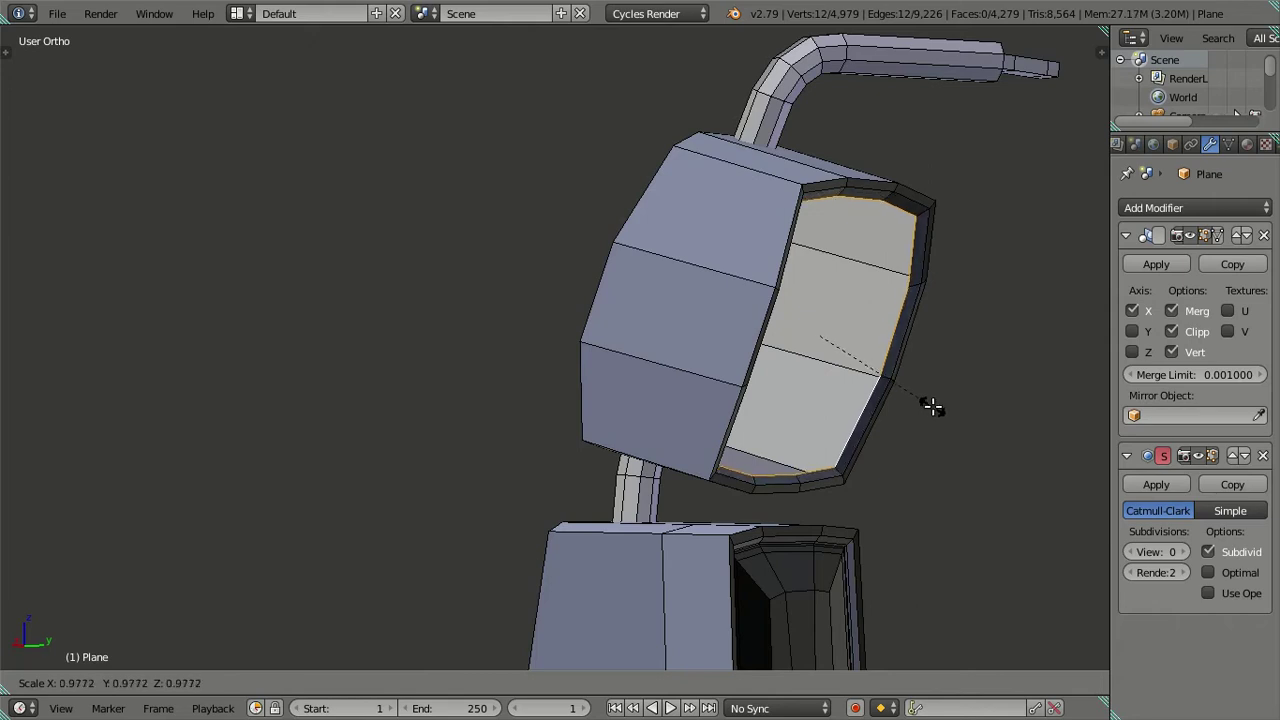
{"action": "left_click", "coordinate": [932, 406]}
Extrude the rim loop again and scale it inward to about 0.63.
{"action": "mouse_move", "coordinate": [932, 406]}
{"action": "middle_mouse_down"}
{"action": "mouse_move", "coordinate": [891, 423]}
{"action": "mouse_move", "coordinate": [787, 361]}
{"action": "mouse_move", "coordinate": [700, 354]}
{"action": "middle_mouse_up"}
{"action": "scroll", "coordinate": [800, 440], "scroll_direction": "up", "scroll_amount": 2}
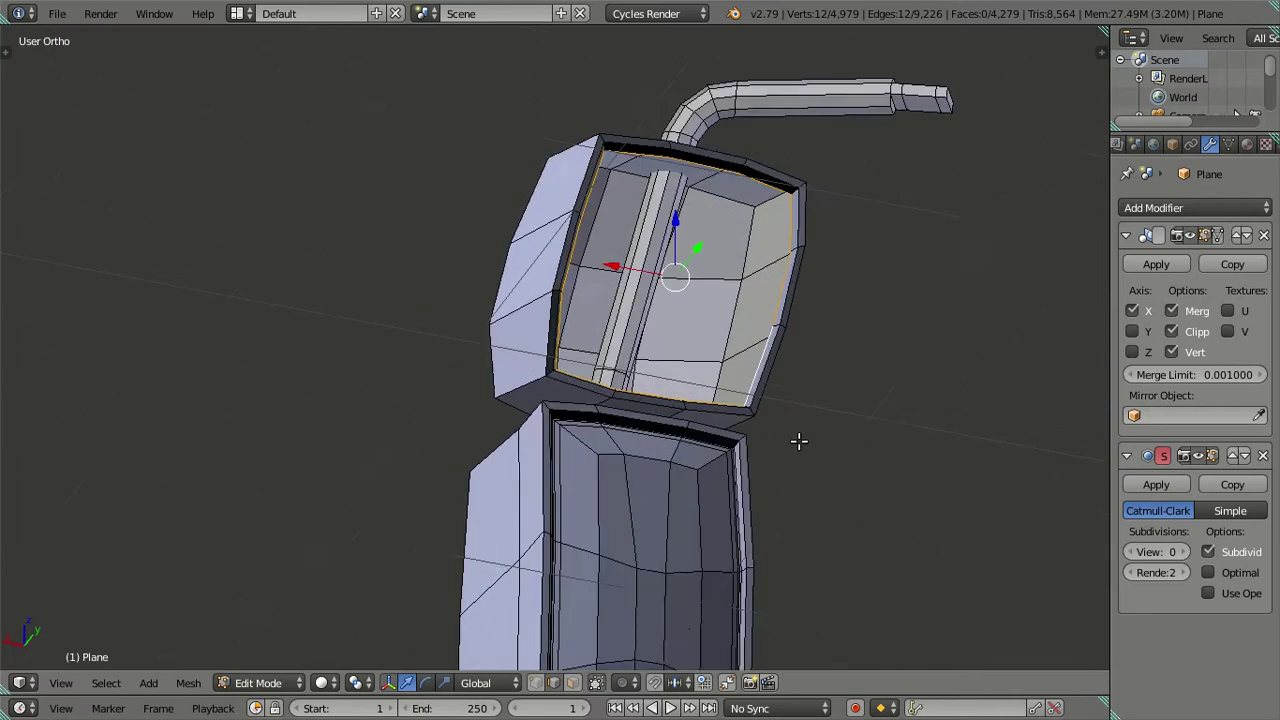
{"action": "scroll", "coordinate": [800, 440], "scroll_direction": "up", "scroll_amount": 2}
{"action": "key", "text": "e"}
{"action": "key", "text": "s"}
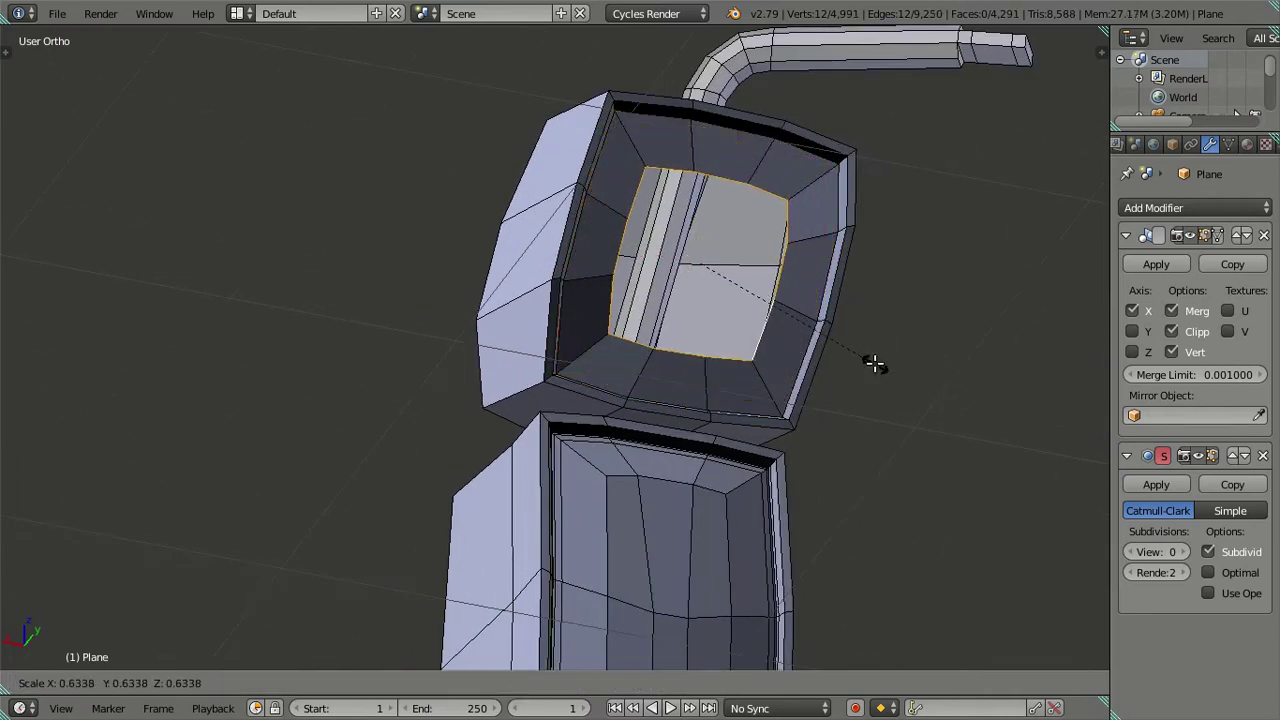
{"action": "left_click", "coordinate": [874, 364]}
In the back view, centre the upper box and select an edge on the opening's right side.
{"action": "key", "text": "ctrl+KP_1"}
{"action": "scroll", "coordinate": [740, 396], "scroll_direction": "down", "scroll_amount": 5}
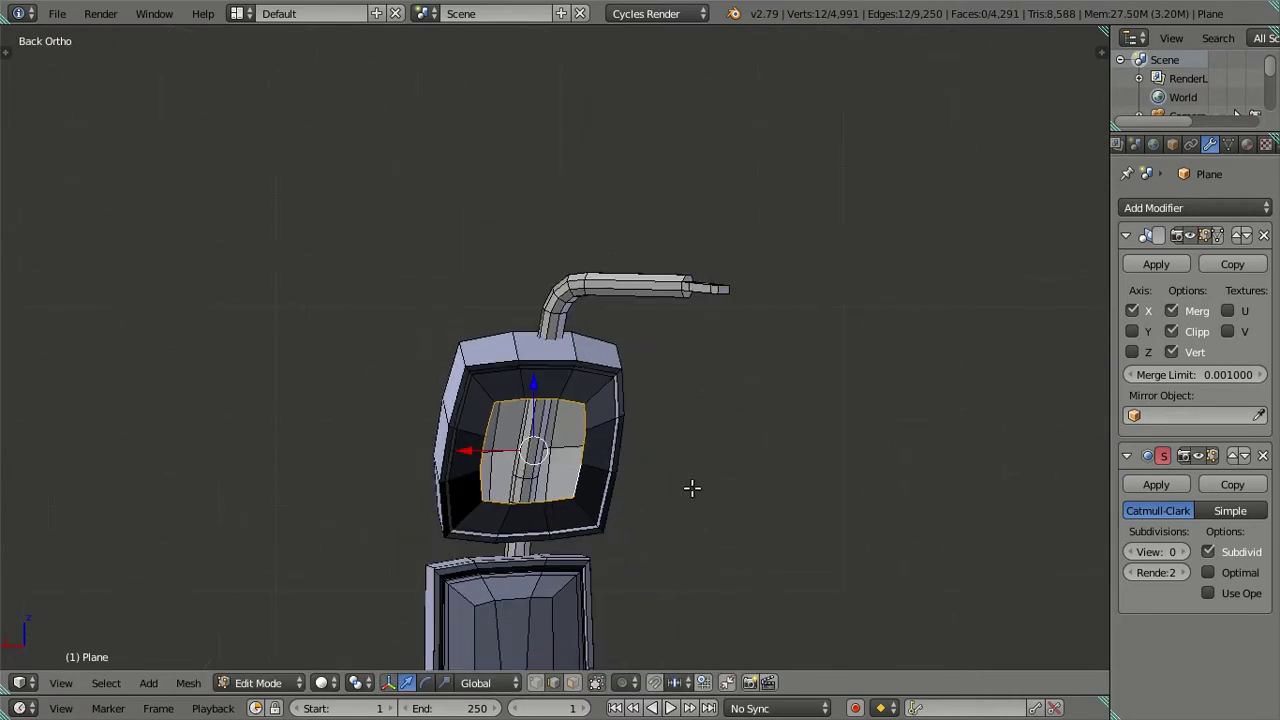
{"action": "middle_click_drag", "start_coordinate": [691, 486], "coordinate": [764, 233], "text": "shift"}
{"action": "scroll", "coordinate": [740, 228], "scroll_direction": "up", "scroll_amount": 1}
{"action": "middle_click_drag", "start_coordinate": [700, 191], "coordinate": [711, 354], "text": "shift"}
{"action": "scroll", "coordinate": [711, 355], "scroll_direction": "up", "scroll_amount": 2}
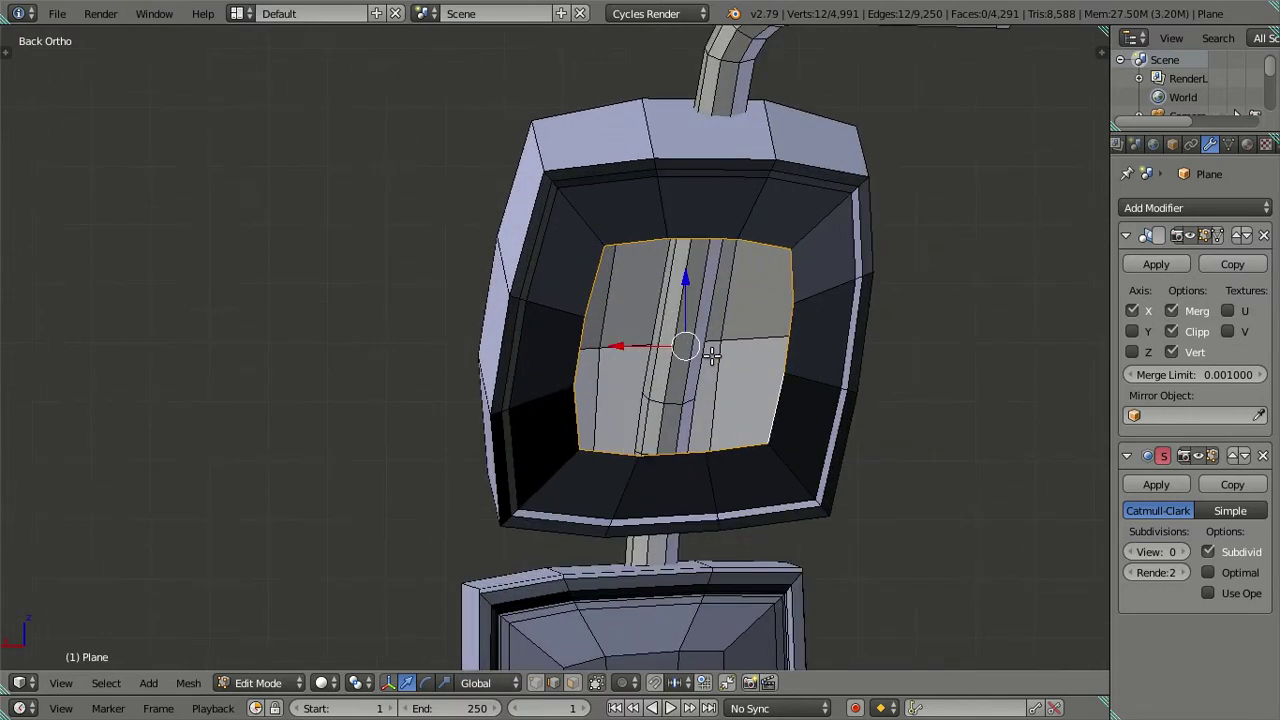
{"action": "scroll", "coordinate": [749, 304], "scroll_direction": "up", "scroll_amount": 1}
{"action": "right_click", "coordinate": [835, 323]}
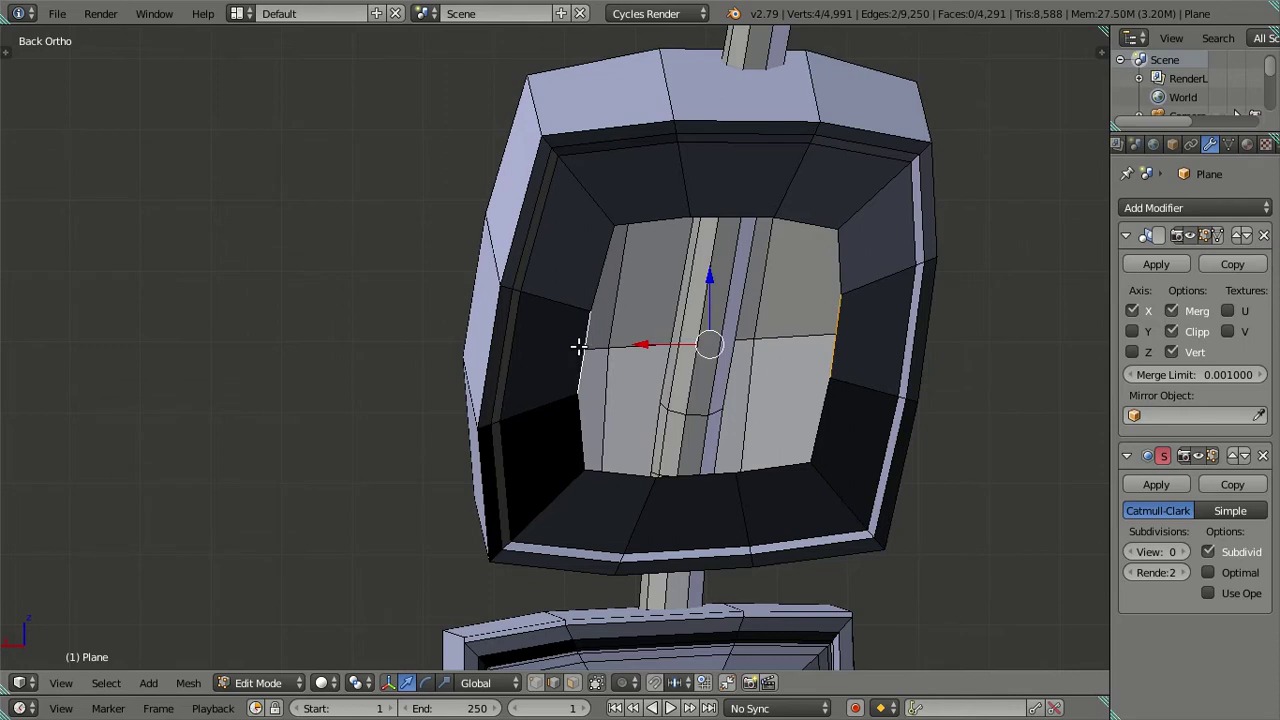
Fill a face across the two selected edges and add two loop cuts through it.
{"action": "key", "text": "f"}
{"action": "key", "text": "ctrl+r"}
{"action": "scroll", "coordinate": [708, 330], "scroll_direction": "up", "scroll_amount": 1}
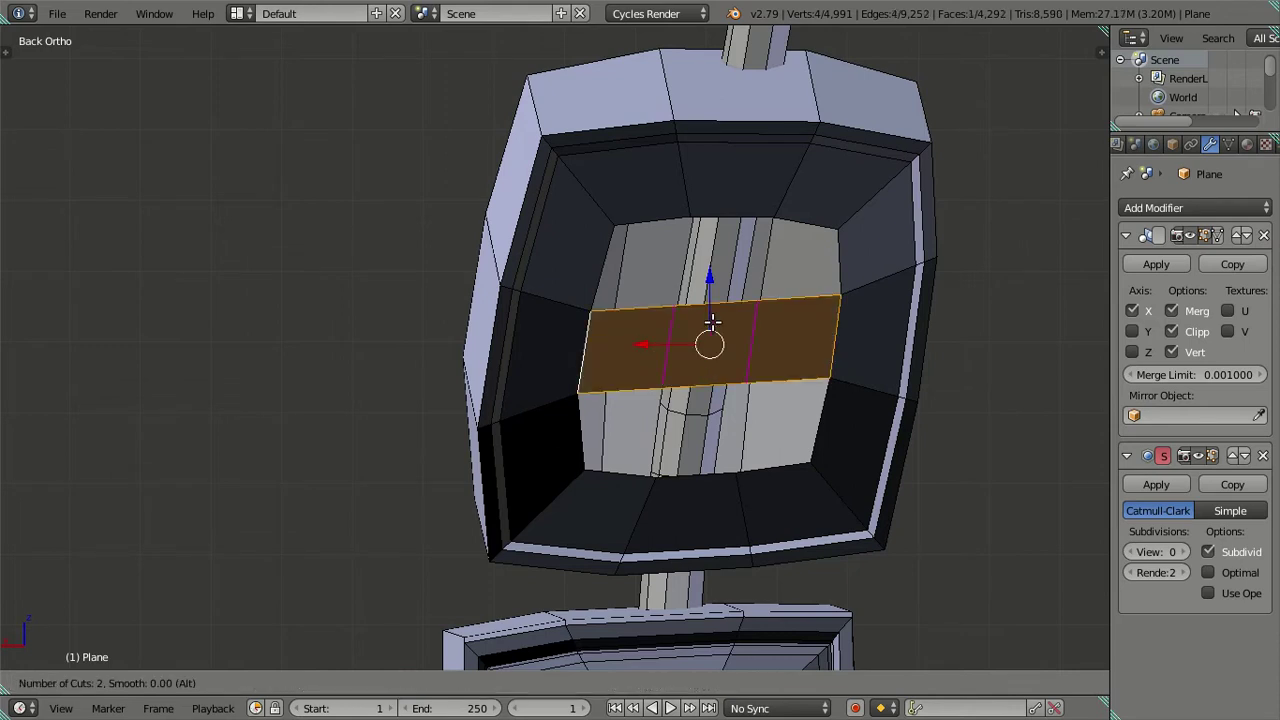
{"action": "left_click", "coordinate": [720, 330]}
{"action": "mouse_move", "coordinate": [731, 331]}
{"action": "middle_mouse_down"}
{"action": "mouse_move", "coordinate": [747, 254]}
{"action": "mouse_move", "coordinate": [680, 466]}
{"action": "middle_mouse_up"}
{"action": "scroll", "coordinate": [703, 309], "scroll_direction": "up", "scroll_amount": 1}
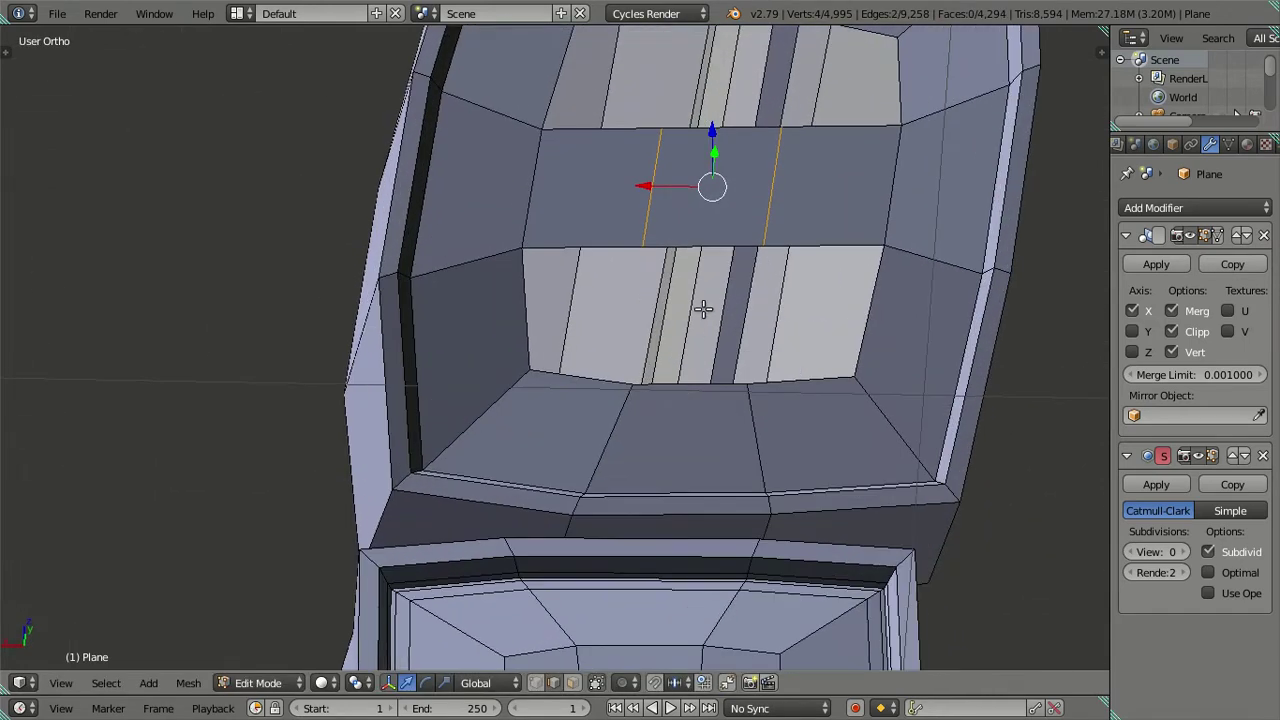
Fill the lower-right, right-side and left gaps with quad faces.
{"action": "left_click", "coordinate": [830, 246]}
{"action": "left_click", "coordinate": [802, 366], "text": "shift"}
{"action": "key", "text": "f"}
{"action": "left_click", "coordinate": [685, 255]}
{"action": "left_click", "coordinate": [677, 389], "text": "ctrl"}
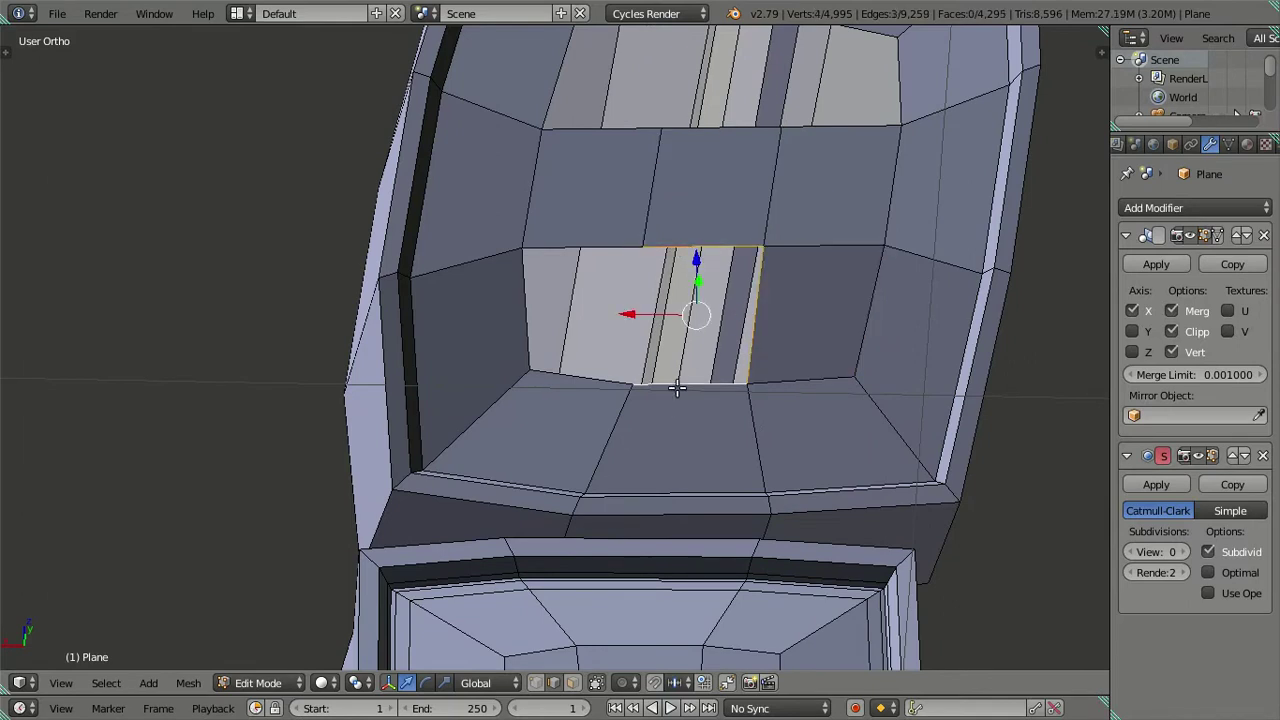
{"action": "key", "text": "f"}
{"action": "left_click", "coordinate": [596, 250]}
{"action": "left_click", "coordinate": [600, 350], "text": "ctrl"}
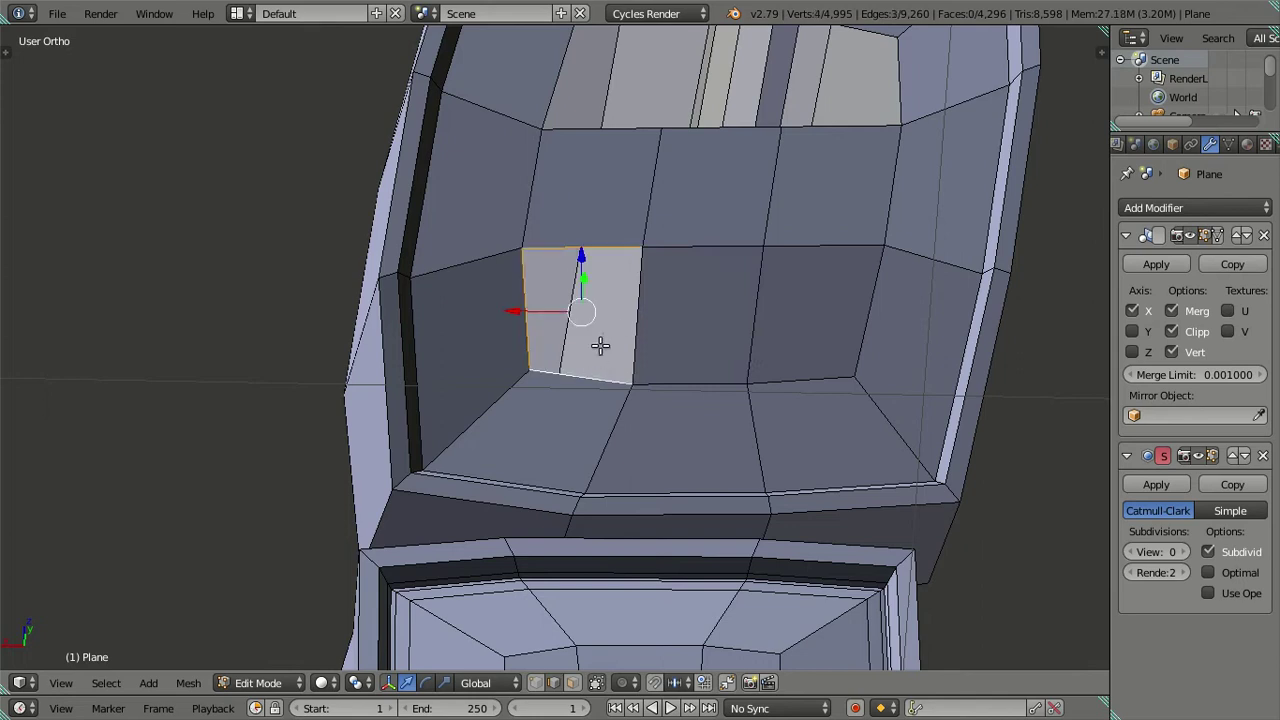
{"action": "scroll", "coordinate": [628, 331], "scroll_direction": "down", "scroll_amount": 3}
{"action": "key", "text": "f"}
Fill the three remaining upper gaps in the back with faces.
{"action": "mouse_move", "coordinate": [646, 263]}
{"action": "middle_mouse_down"}
{"action": "mouse_move", "coordinate": [654, 391]}
{"action": "mouse_move", "coordinate": [776, 361]}
{"action": "middle_mouse_up"}
{"action": "right_click", "coordinate": [800, 350]}
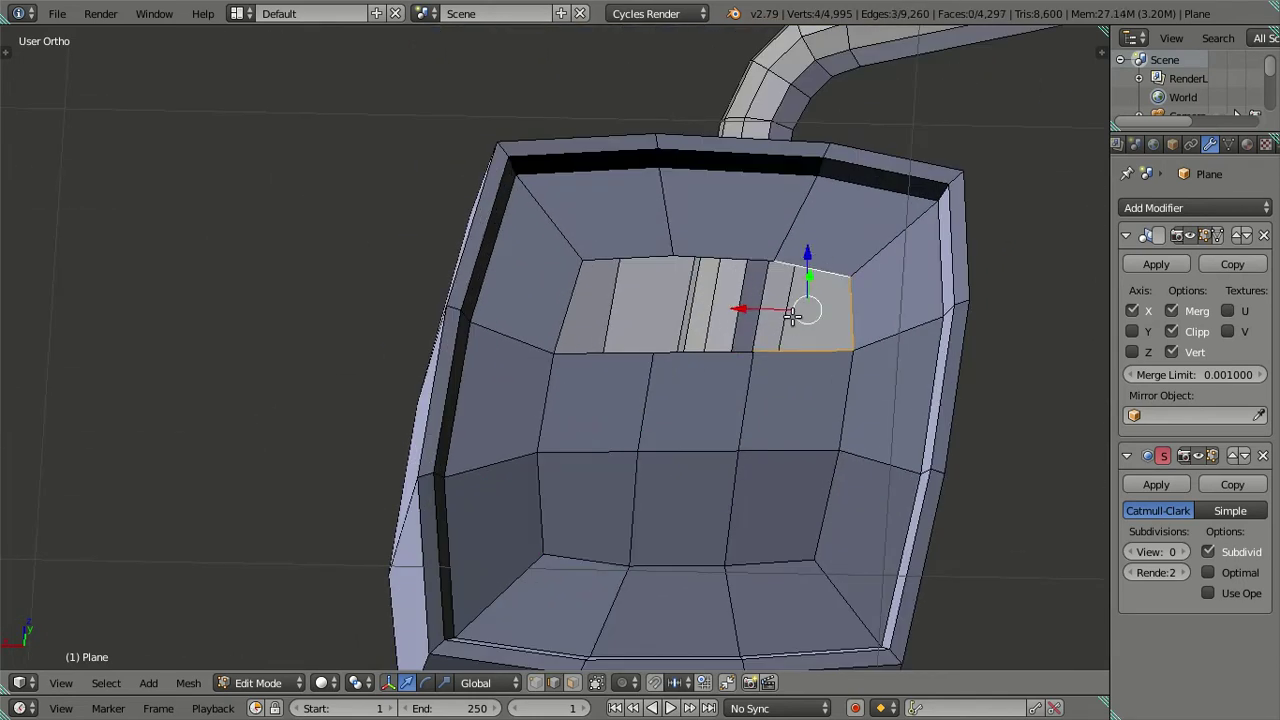
{"action": "key", "text": "f"}
{"action": "right_click", "coordinate": [701, 250]}
{"action": "right_click", "coordinate": [692, 352], "text": "shift"}
{"action": "key", "text": "f"}
{"action": "right_click", "coordinate": [629, 301]}
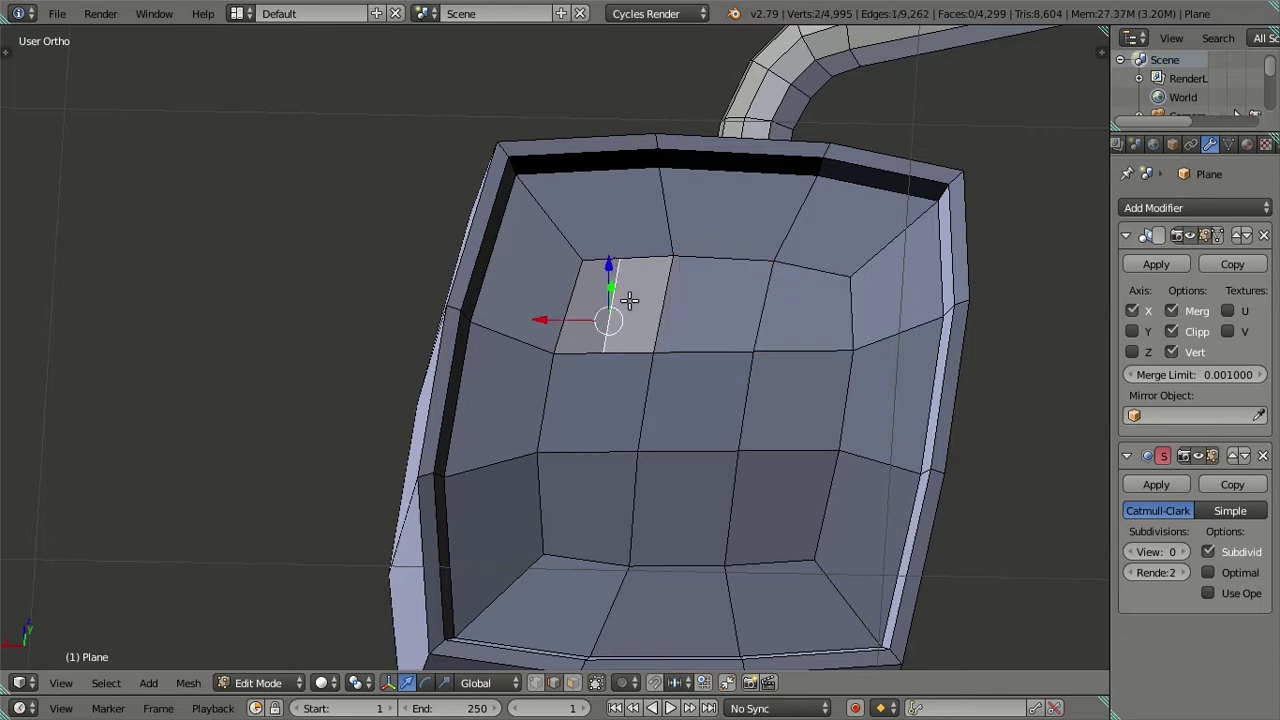
{"action": "right_click", "coordinate": [637, 250]}
{"action": "right_click", "coordinate": [619, 343], "text": "shift"}
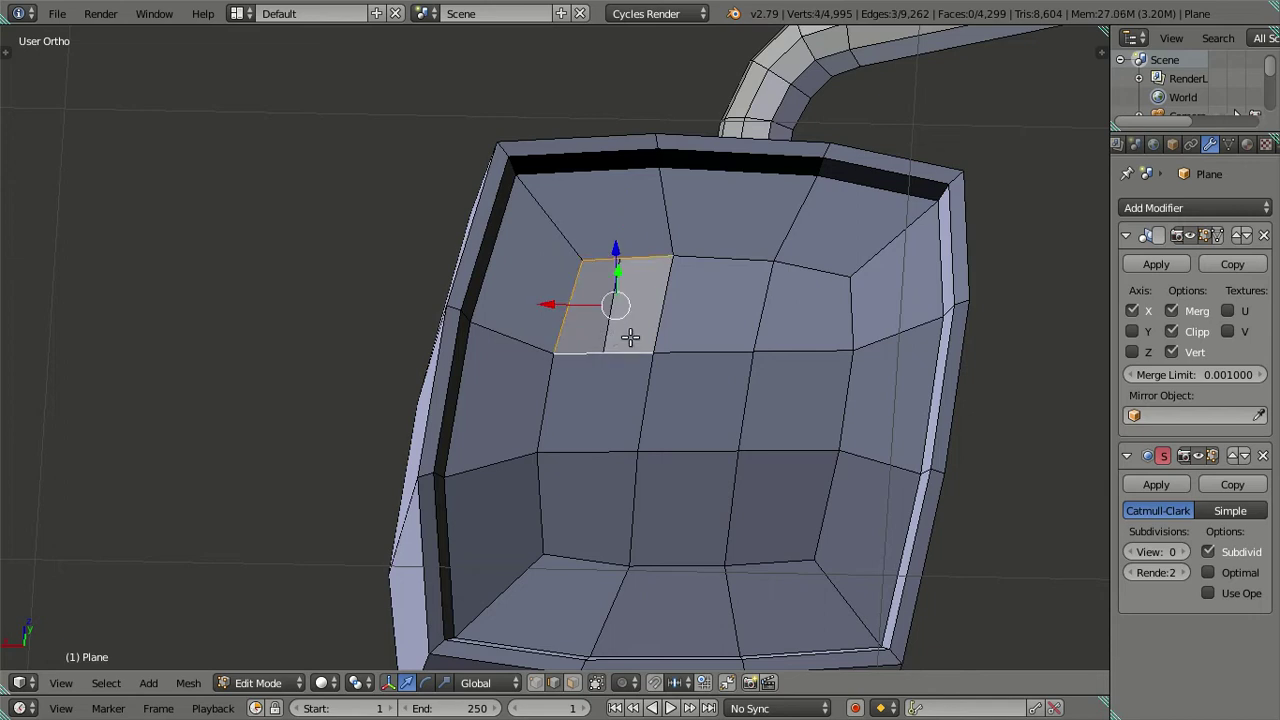
{"action": "scroll", "coordinate": [655, 312], "scroll_direction": "down", "scroll_amount": 3}
{"action": "key", "text": "f"}
{"action": "scroll", "coordinate": [666, 355], "scroll_direction": "up", "scroll_amount": 2}
Select the back panel's inner edge loop and push it slightly back along Y.
{"action": "key", "text": "a"}
{"action": "scroll", "coordinate": [663, 357], "scroll_direction": "down", "scroll_amount": 2}
{"action": "mouse_move", "coordinate": [663, 357]}
{"action": "middle_mouse_down"}
{"action": "mouse_move", "coordinate": [697, 429]}
{"action": "mouse_move", "coordinate": [656, 560]}
{"action": "mouse_move", "coordinate": [620, 377]}
{"action": "mouse_move", "coordinate": [646, 343]}
{"action": "mouse_move", "coordinate": [603, 306]}
{"action": "middle_mouse_up"}
{"action": "right_click", "coordinate": [646, 343], "text": "alt"}
{"action": "scroll", "coordinate": [646, 343], "scroll_direction": "down", "scroll_amount": 2}
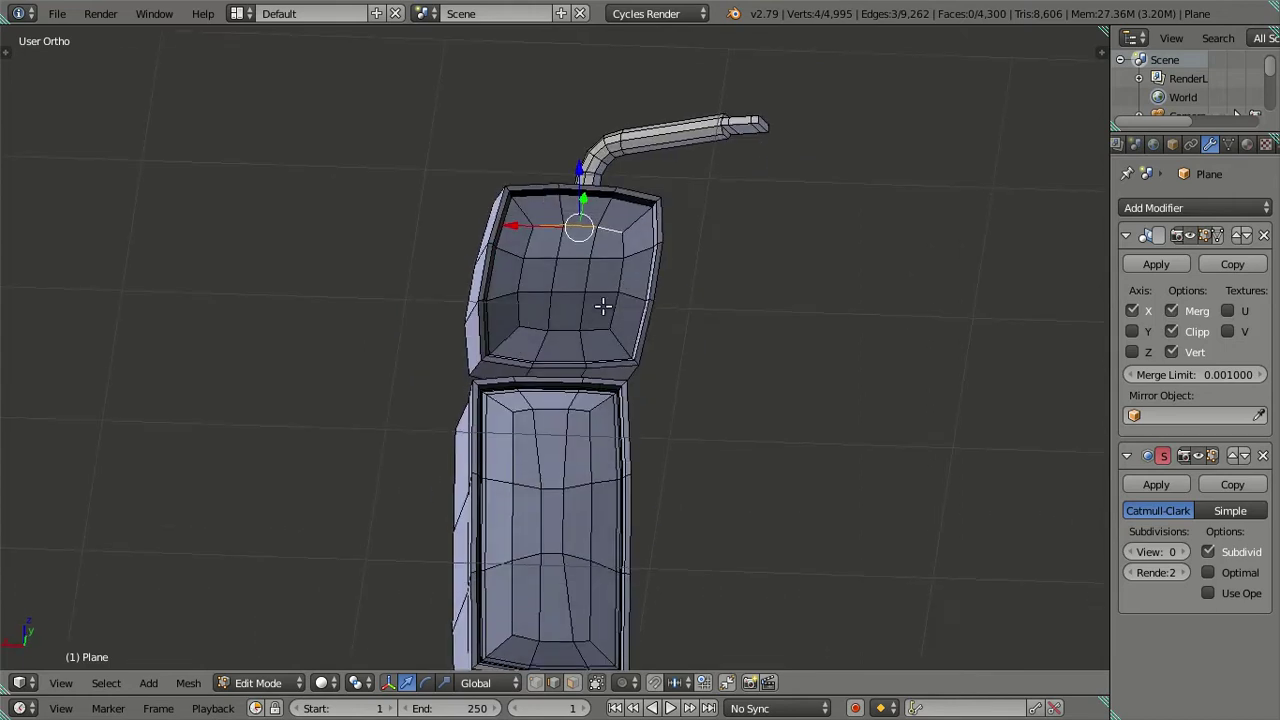
{"action": "right_click", "coordinate": [510, 277], "text": "alt"}
{"action": "mouse_move", "coordinate": [514, 277]}
{"action": "middle_mouse_down"}
{"action": "mouse_move", "coordinate": [623, 351]}
{"action": "mouse_move", "coordinate": [641, 430]}
{"action": "middle_mouse_up"}
{"action": "scroll", "coordinate": [641, 430], "scroll_direction": "up", "scroll_amount": 2}
{"action": "middle_click_drag", "start_coordinate": [594, 471], "coordinate": [620, 330]}
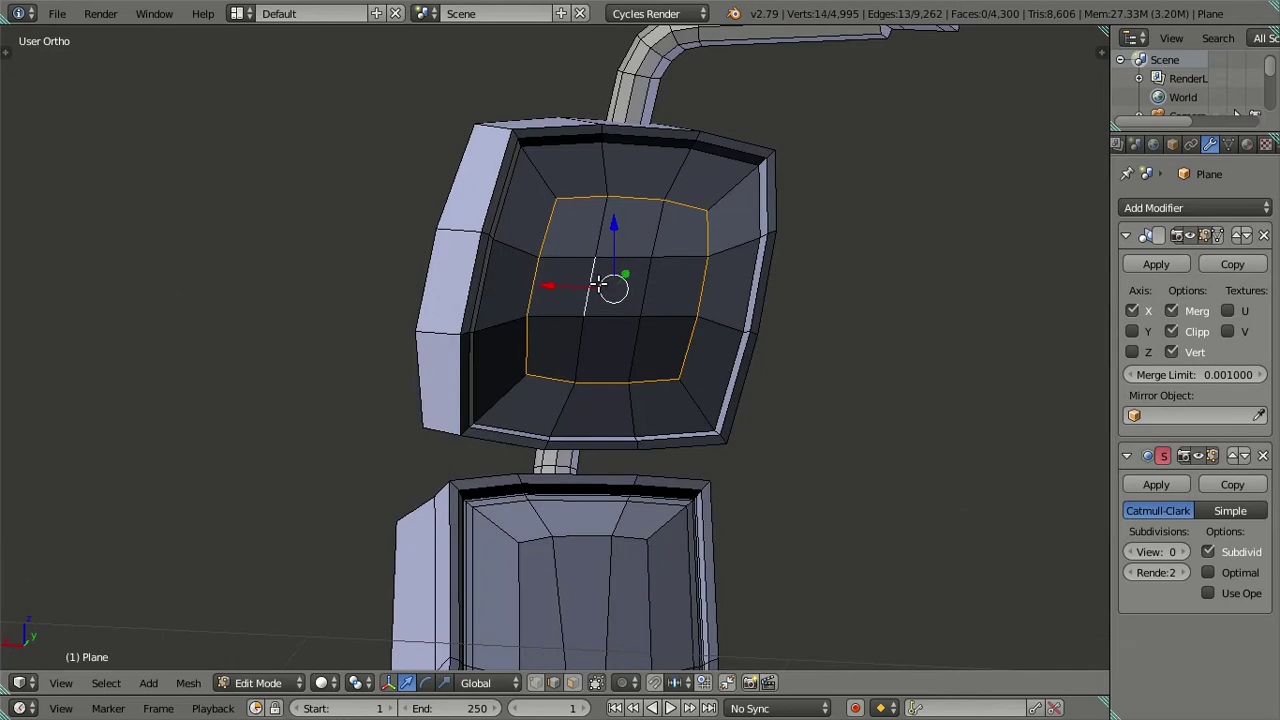
{"action": "middle_click_drag", "start_coordinate": [660, 398], "coordinate": [725, 480]}
{"action": "mouse_move", "coordinate": [774, 502]}
{"action": "middle_mouse_down"}
{"action": "mouse_move", "coordinate": [710, 325]}
{"action": "mouse_move", "coordinate": [673, 413]}
{"action": "middle_mouse_up"}
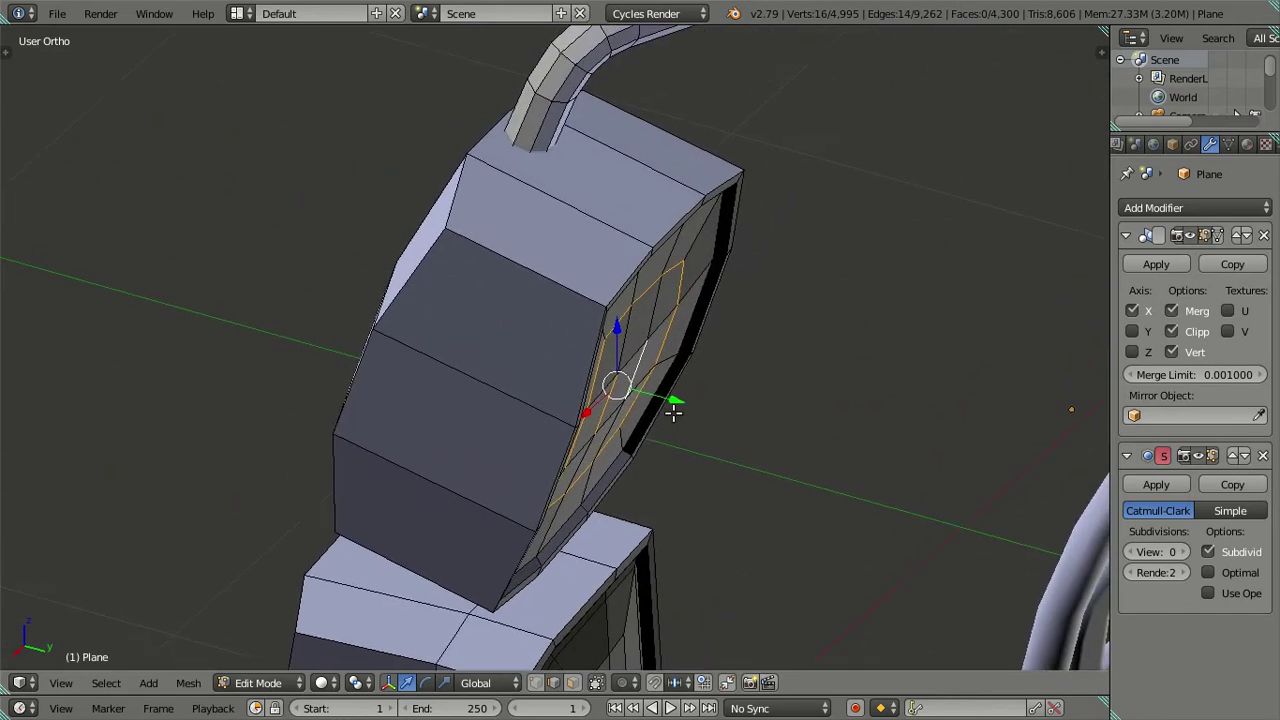
{"action": "left_click_drag", "start_coordinate": [676, 395], "coordinate": [688, 405]}
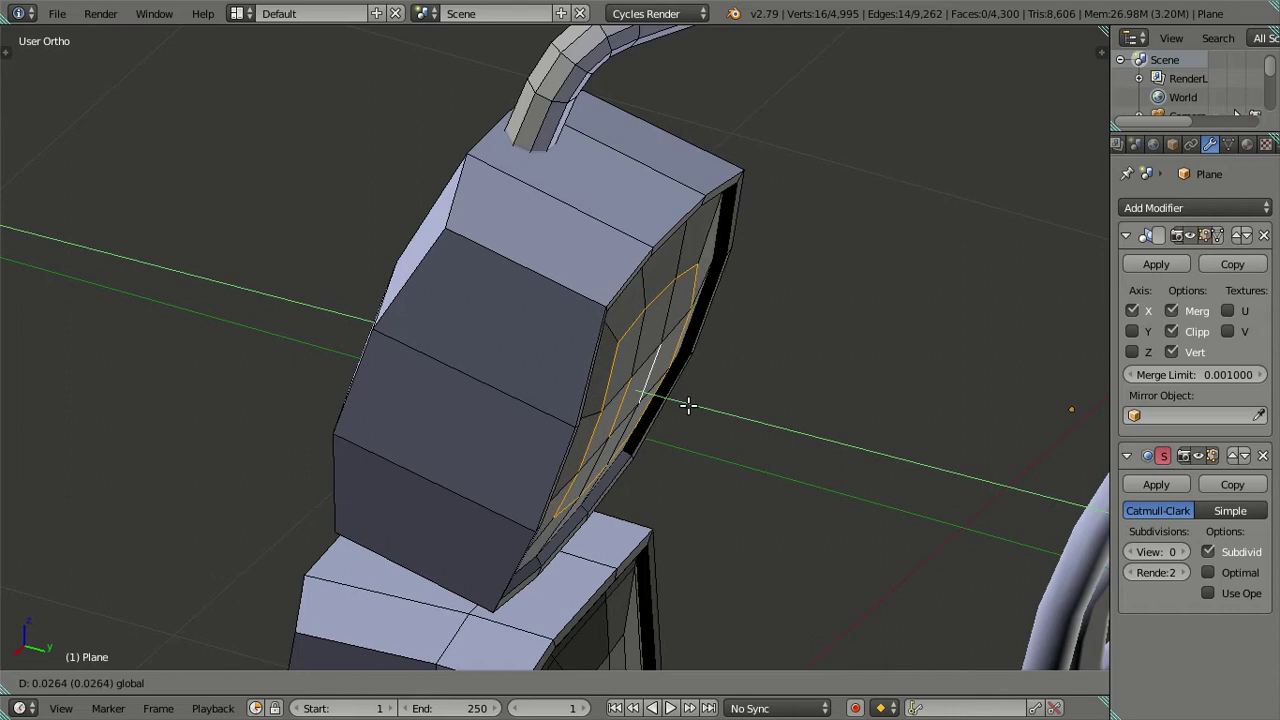
{"action": "left_click", "coordinate": [688, 405]}
Check the mirror in side view against the reference photo, toggling wireframe.
{"action": "key", "text": "KP_3"}
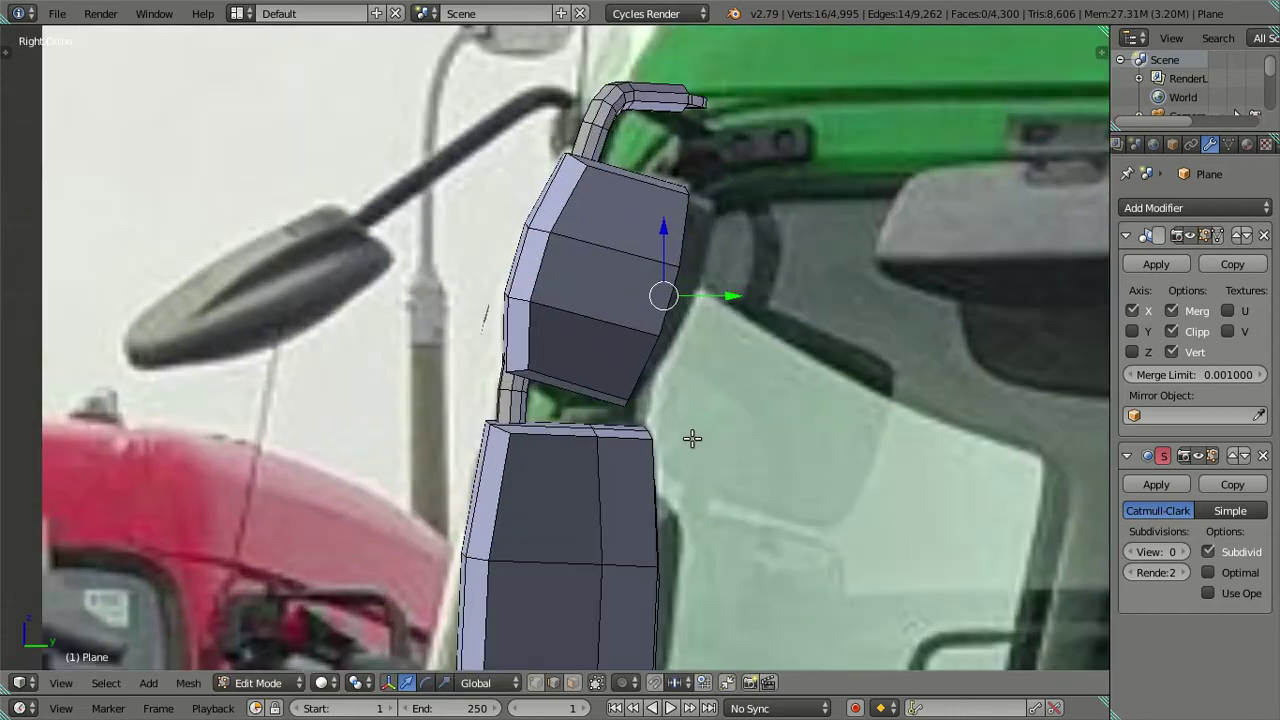
{"action": "key", "text": "z"}
{"action": "key", "text": "z"}
{"action": "scroll", "coordinate": [703, 403], "scroll_direction": "up", "scroll_amount": 2}
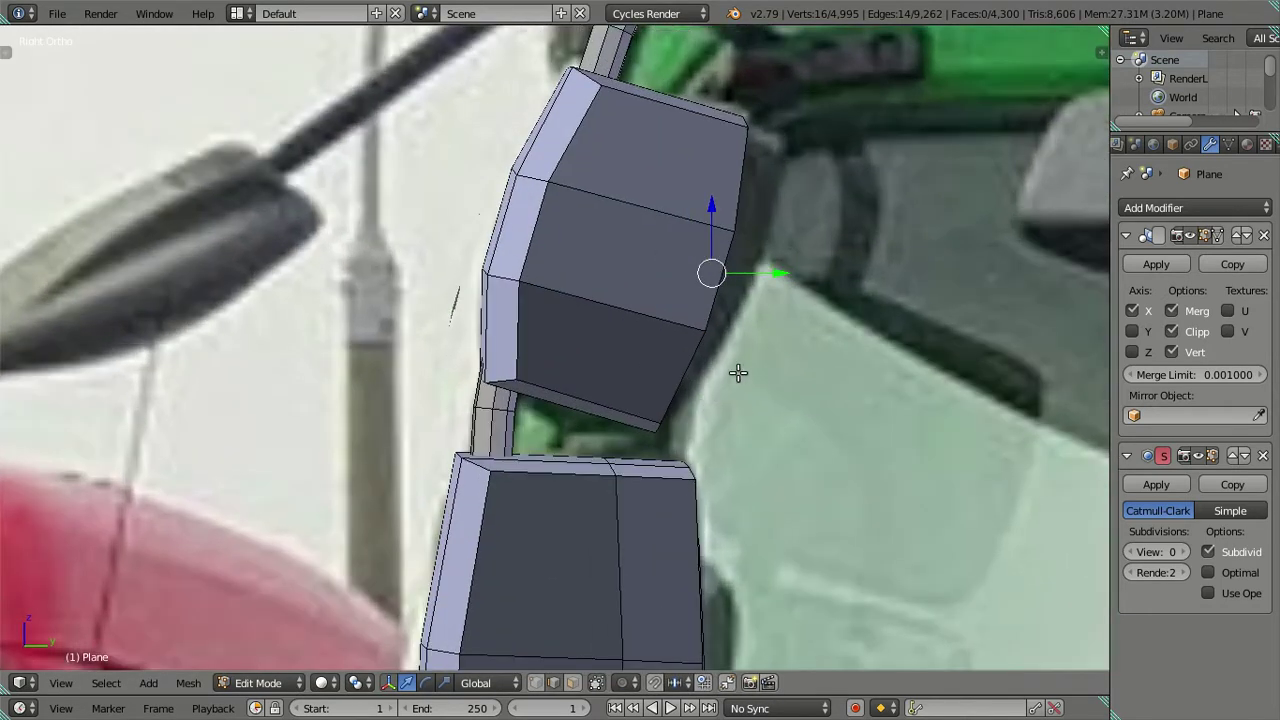
{"action": "scroll", "coordinate": [690, 420], "scroll_direction": "up", "scroll_amount": 2}
{"action": "key", "text": "z"}
{"action": "scroll", "coordinate": [643, 455], "scroll_direction": "up", "scroll_amount": 2}
{"action": "key", "text": "z"}
Nudge a pair of edges inside the housing slightly along Y, then deselect all.
{"action": "mouse_move", "coordinate": [671, 420]}
{"action": "middle_mouse_down"}
{"action": "mouse_move", "coordinate": [600, 429]}
{"action": "mouse_move", "coordinate": [623, 462]}
{"action": "mouse_move", "coordinate": [571, 474]}
{"action": "mouse_move", "coordinate": [580, 489]}
{"action": "middle_mouse_up"}
{"action": "right_click", "coordinate": [517, 466]}
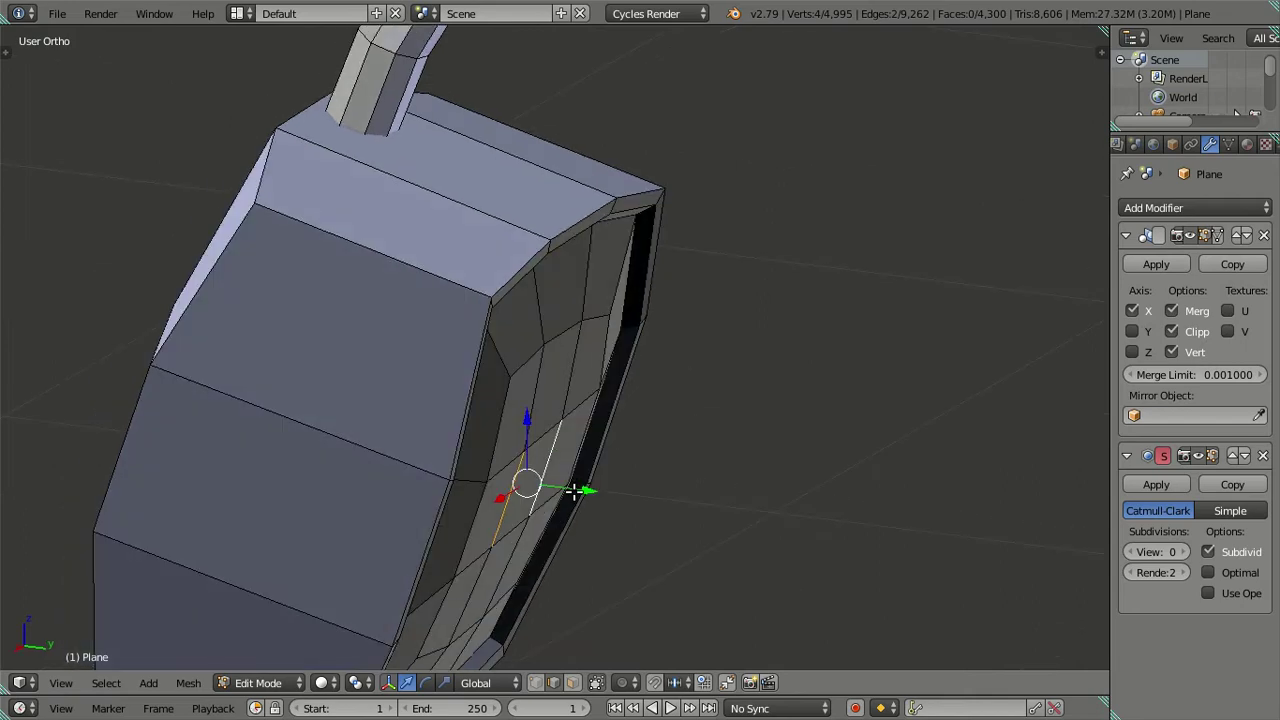
{"action": "left_click_drag", "start_coordinate": [580, 489], "coordinate": [575, 489]}
{"action": "left_click", "coordinate": [578, 488]}
{"action": "mouse_move", "coordinate": [580, 486]}
{"action": "middle_mouse_down"}
{"action": "mouse_move", "coordinate": [514, 477]}
{"action": "mouse_move", "coordinate": [447, 388]}
{"action": "mouse_move", "coordinate": [432, 323]}
{"action": "mouse_move", "coordinate": [395, 270]}
{"action": "middle_mouse_up"}
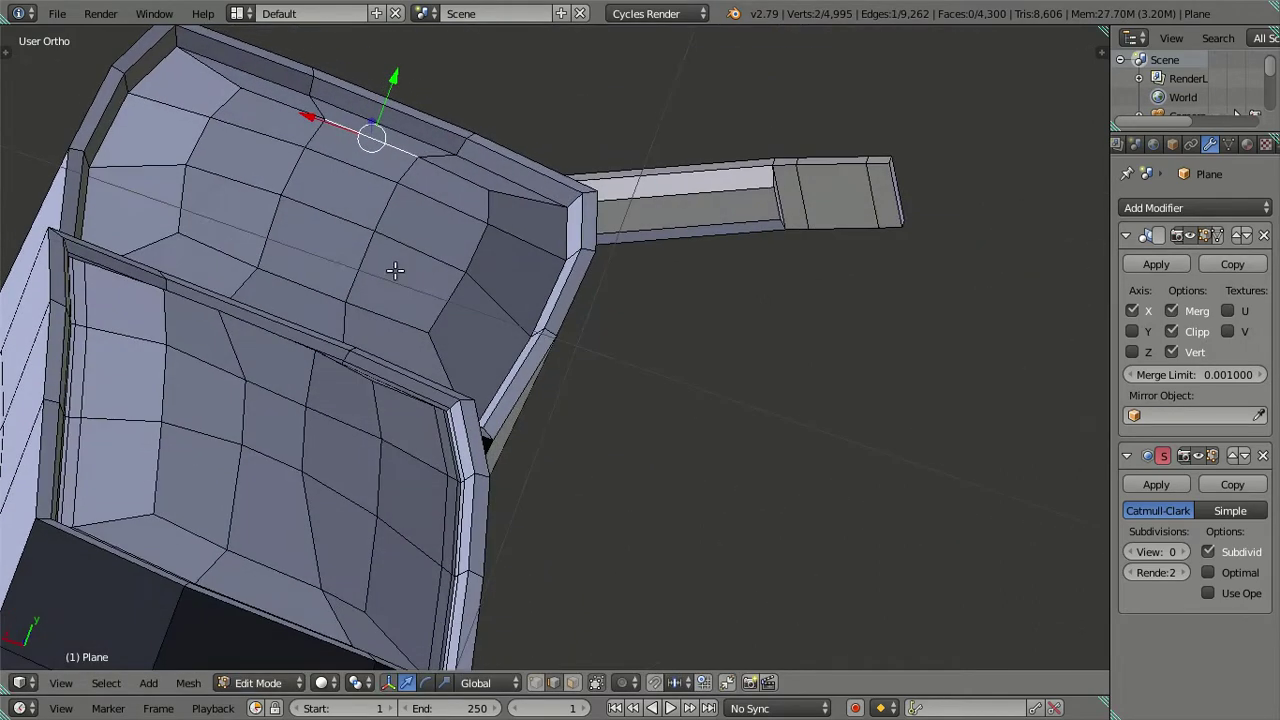
{"action": "mouse_move", "coordinate": [301, 283]}
{"action": "middle_mouse_down"}
{"action": "mouse_move", "coordinate": [334, 266]}
{"action": "mouse_move", "coordinate": [374, 132]}
{"action": "mouse_move", "coordinate": [380, 209]}
{"action": "mouse_move", "coordinate": [333, 452]}
{"action": "mouse_move", "coordinate": [357, 509]}
{"action": "mouse_move", "coordinate": [669, 300]}
{"action": "mouse_move", "coordinate": [402, 381]}
{"action": "middle_mouse_up"}
{"action": "left_click_drag", "start_coordinate": [406, 386], "coordinate": [411, 393]}
{"action": "key", "text": "a"}
{"action": "scroll", "coordinate": [471, 400], "scroll_direction": "down", "scroll_amount": 5}
{"action": "mouse_move", "coordinate": [471, 400]}
{"action": "middle_mouse_down"}
{"action": "mouse_move", "coordinate": [671, 309]}
{"action": "mouse_move", "coordinate": [613, 184]}
{"action": "middle_mouse_up"}
{"action": "scroll", "coordinate": [613, 184], "scroll_direction": "up", "scroll_amount": 4}
Add a multi-cut loop cut on the housing and dissolve the unwanted loops.
{"action": "key", "text": "ctrl+r"}
{"action": "left_click", "coordinate": [630, 217]}
{"action": "right_click", "coordinate": [630, 217]}
{"action": "scroll", "coordinate": [669, 271], "scroll_direction": "up", "scroll_amount": 2}
{"action": "scroll", "coordinate": [727, 280], "scroll_direction": "up", "scroll_amount": 1}
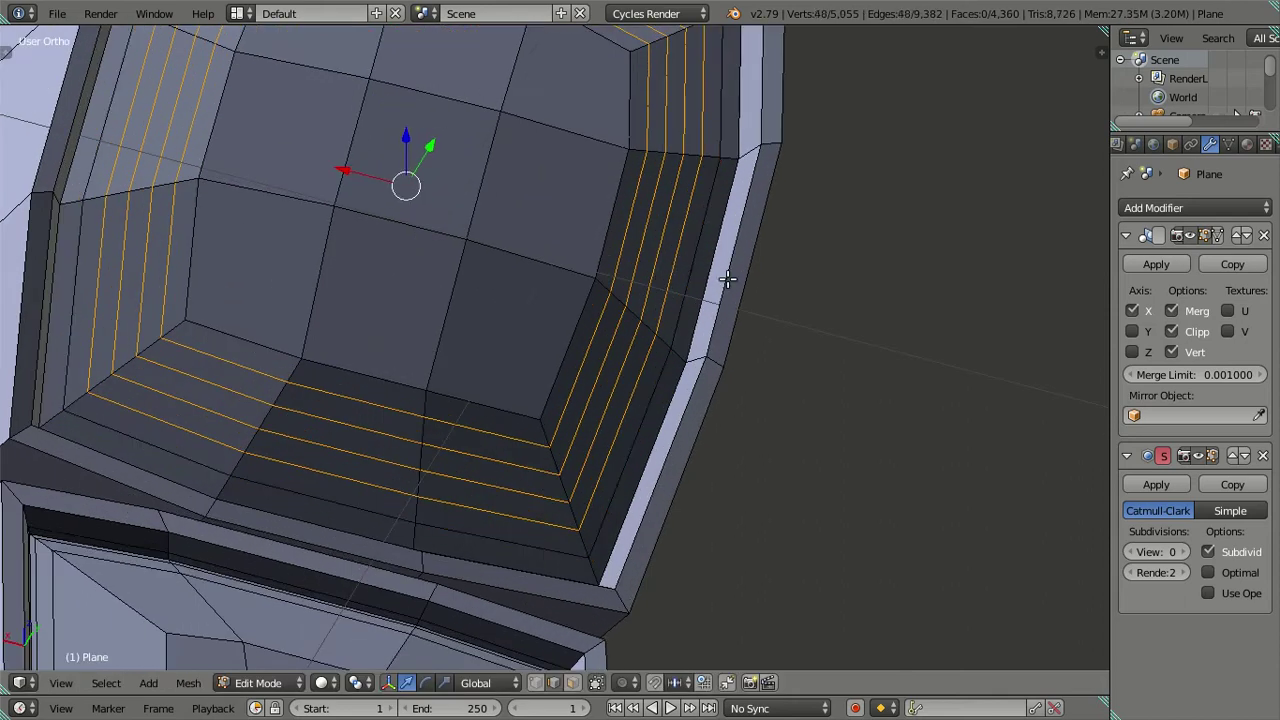
{"action": "key", "text": "x"}
{"action": "left_click", "coordinate": [743, 284]}
{"action": "scroll", "coordinate": [754, 289], "scroll_direction": "up", "scroll_amount": 2}
{"action": "middle_click_drag", "start_coordinate": [754, 289], "coordinate": [763, 257]}
{"action": "scroll", "coordinate": [810, 215], "scroll_direction": "up", "scroll_amount": 2}
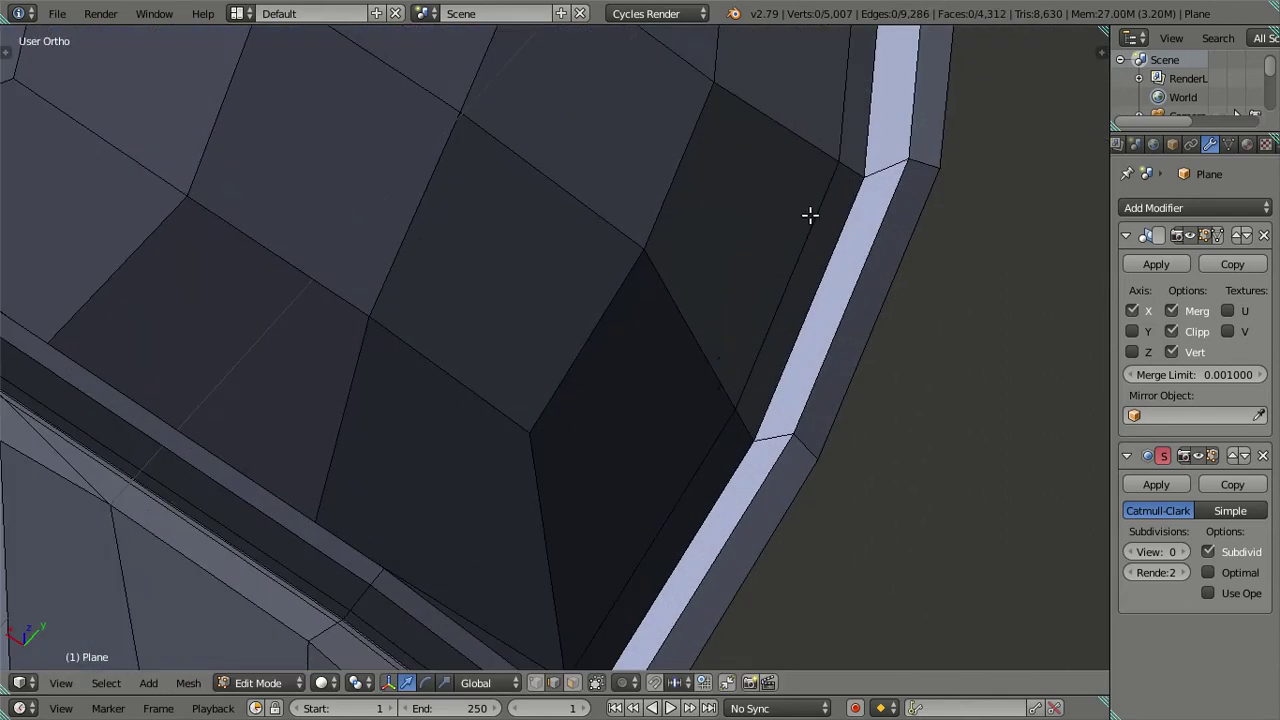
Cut centred loops along the rim strip and dissolve those edge loops.
{"action": "key", "text": "ctrl+r"}
{"action": "left_click", "coordinate": [851, 167]}
{"action": "right_click", "coordinate": [851, 167]}
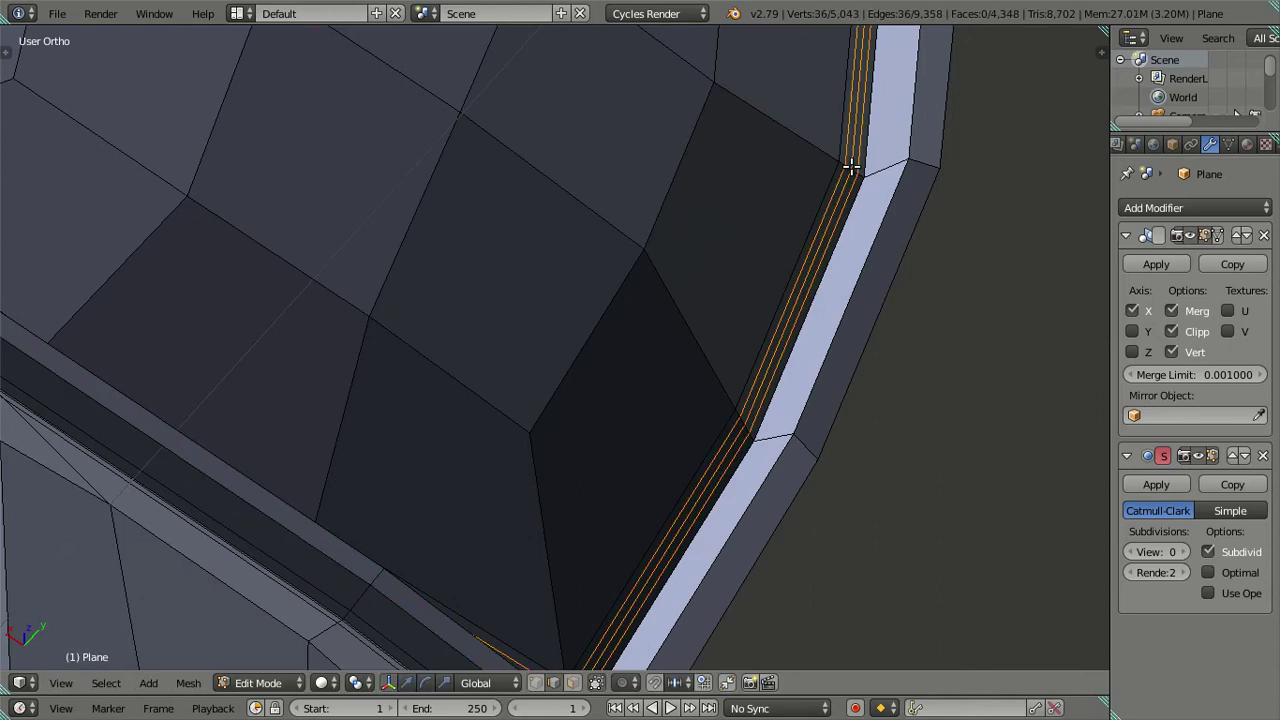
{"action": "key", "text": "x"}
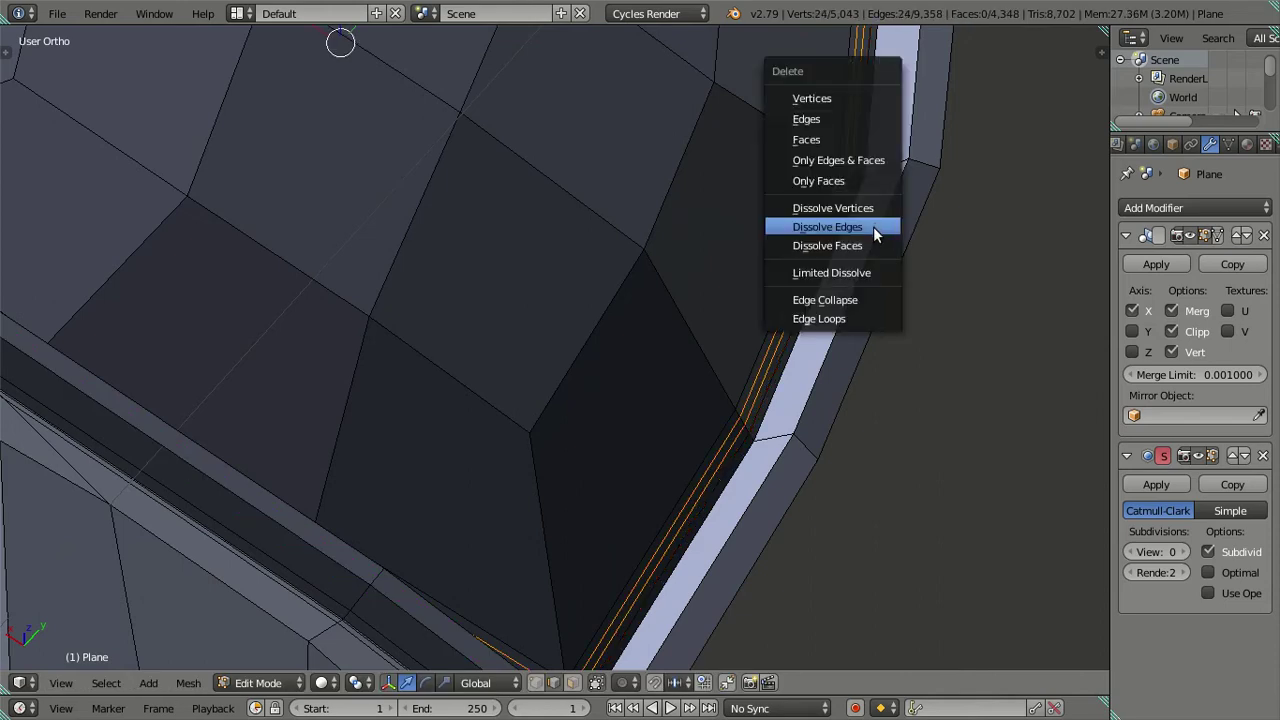
{"action": "left_click", "coordinate": [874, 233]}
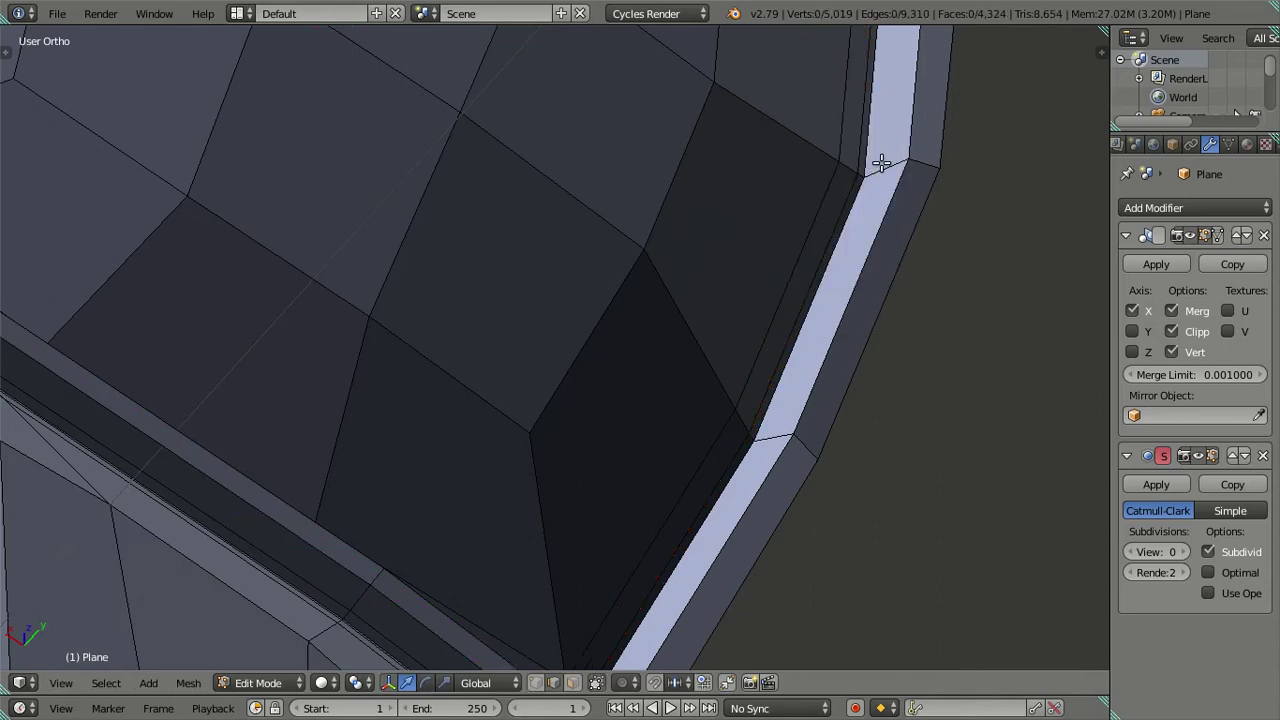
{"action": "scroll", "coordinate": [888, 135], "scroll_direction": "down", "scroll_amount": 4}
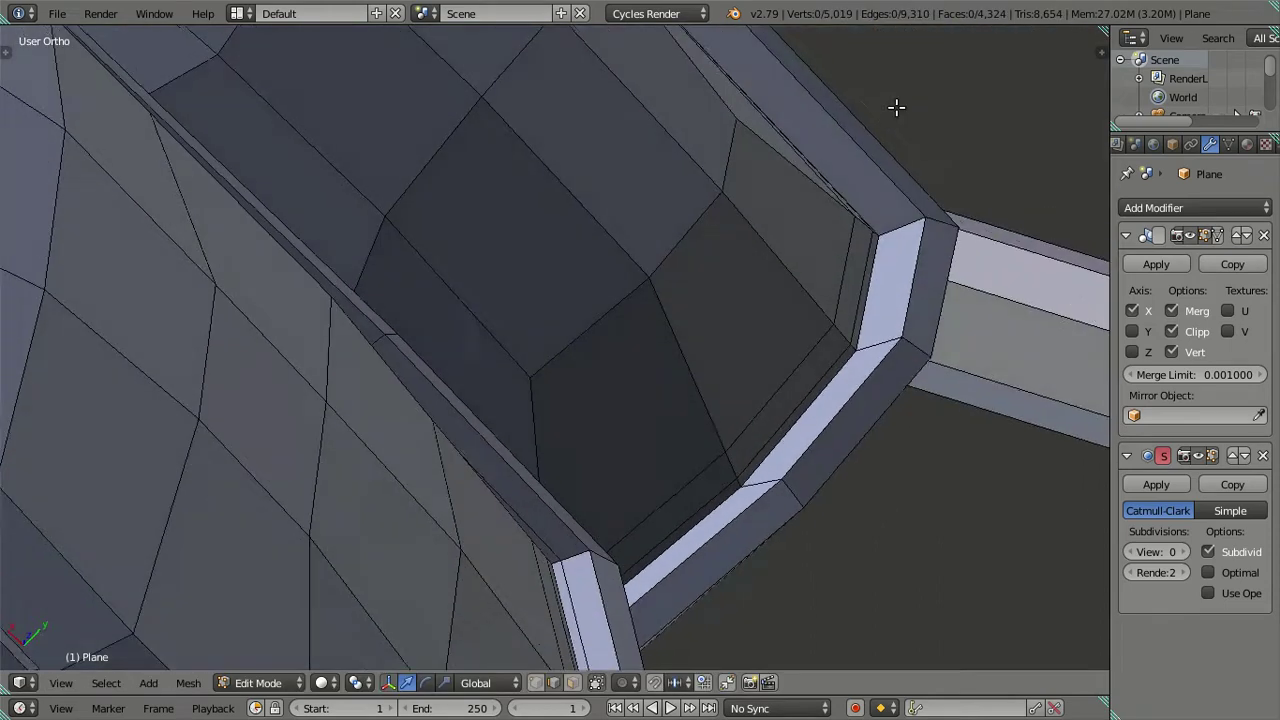
{"action": "middle_click_drag", "start_coordinate": [894, 106], "coordinate": [866, 94]}
{"action": "scroll", "coordinate": [851, 280], "scroll_direction": "up", "scroll_amount": 4}
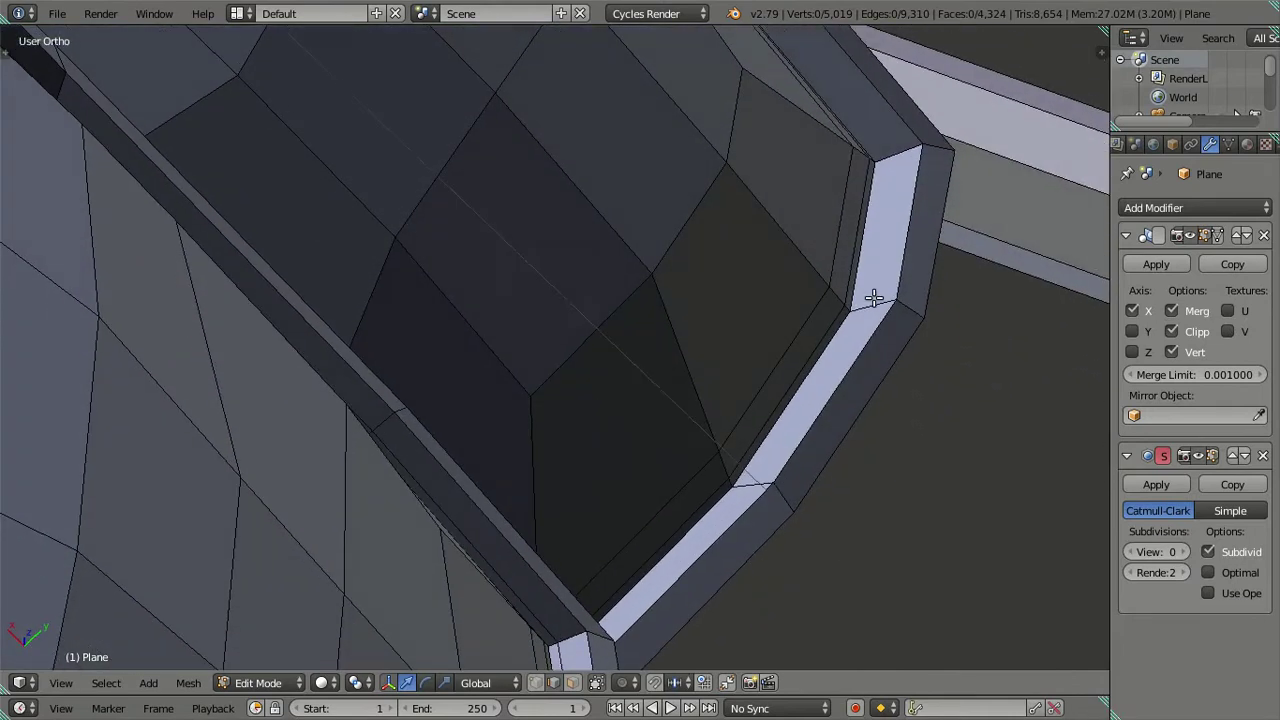
Cut another set of loops on the beveled strip and dissolve them too.
{"action": "key", "text": "ctrl+r"}
{"action": "scroll", "coordinate": [870, 300], "scroll_direction": "up", "scroll_amount": 3}
{"action": "left_click", "coordinate": [863, 285]}
{"action": "right_click", "coordinate": [863, 285]}
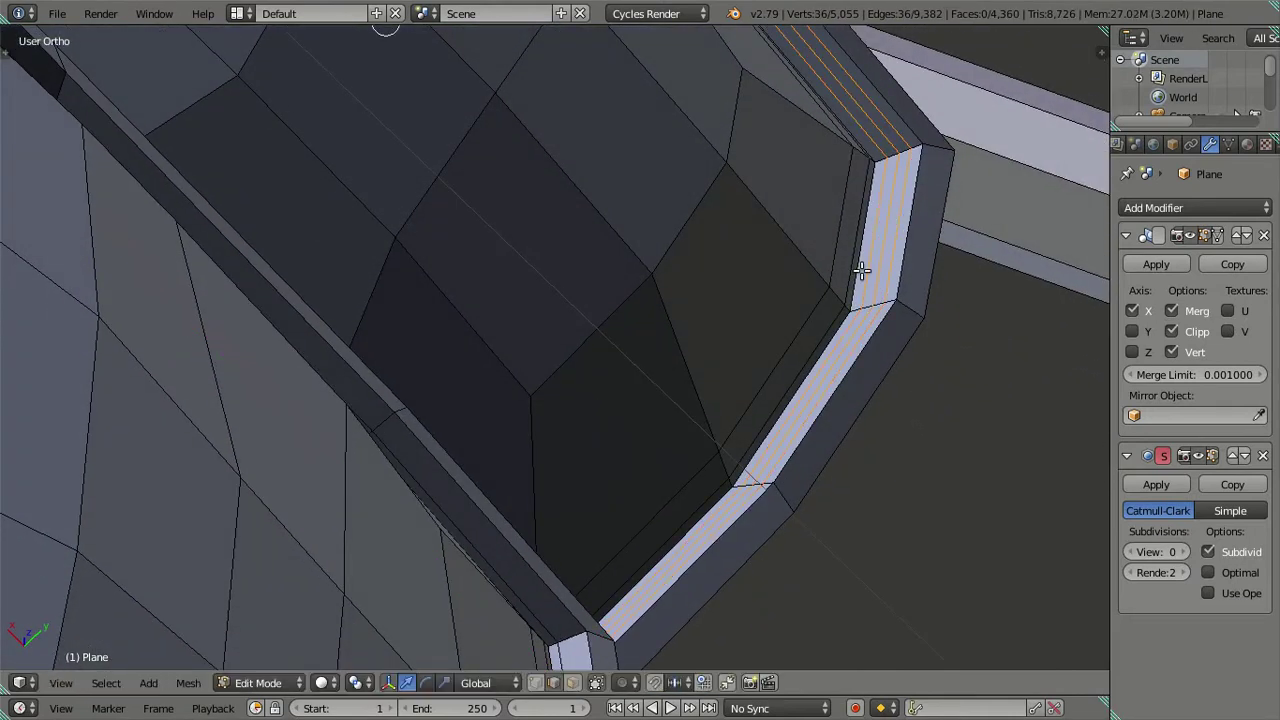
{"action": "right_click", "coordinate": [861, 270], "text": "alt"}
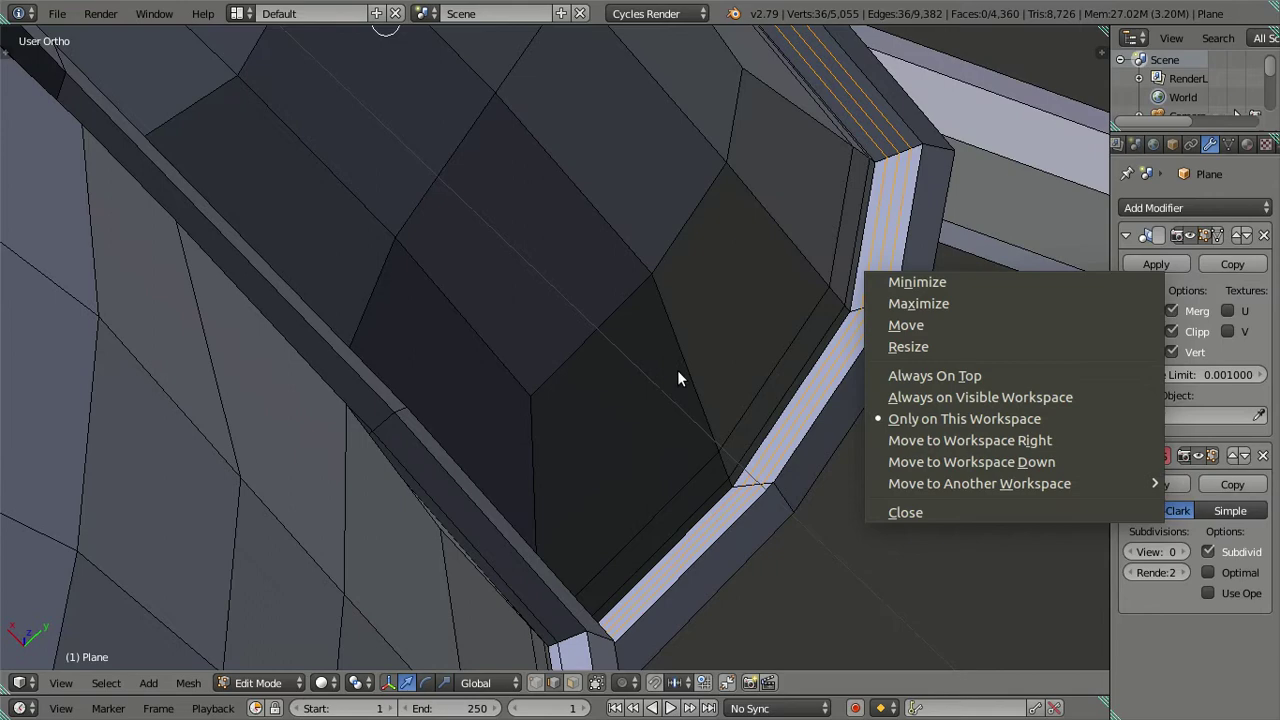
{"action": "key", "text": "Escape"}
{"action": "key", "text": "x"}
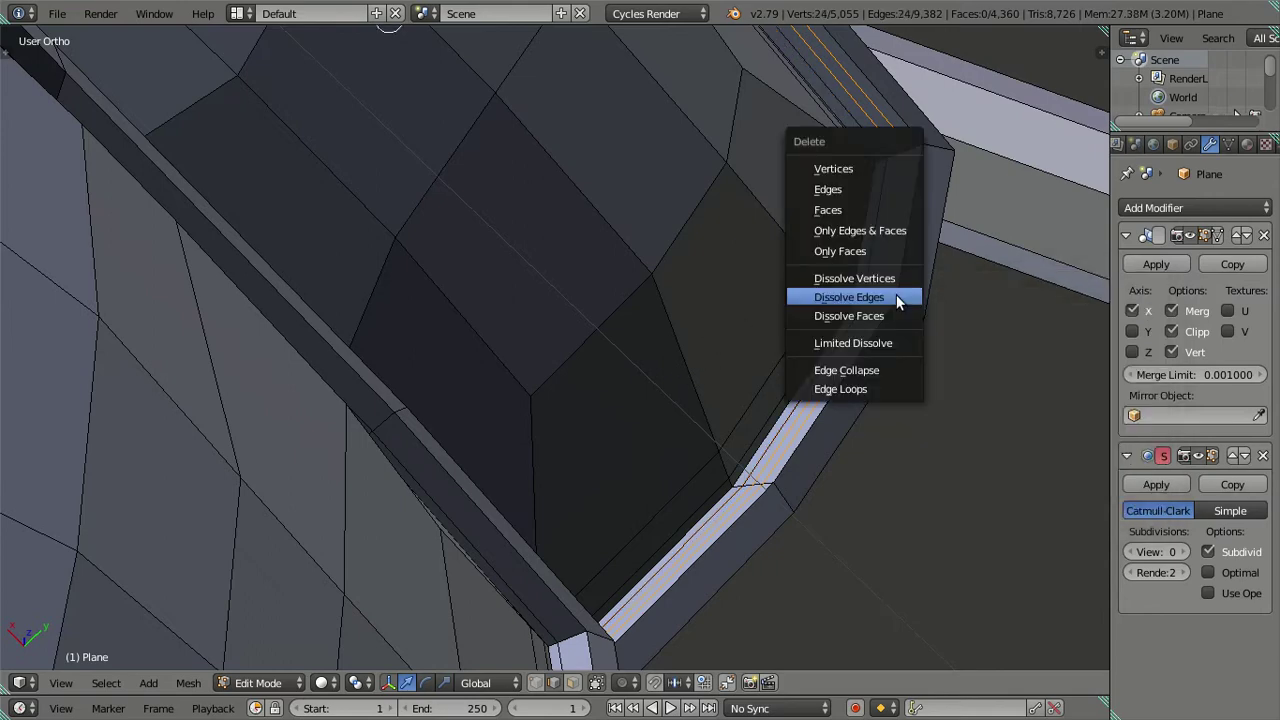
{"action": "left_click", "coordinate": [896, 294]}
{"action": "mouse_move", "coordinate": [896, 294]}
{"action": "middle_mouse_down"}
{"action": "mouse_move", "coordinate": [586, 374]}
{"action": "mouse_move", "coordinate": [565, 418]}
{"action": "mouse_move", "coordinate": [454, 437]}
{"action": "mouse_move", "coordinate": [634, 463]}
{"action": "mouse_move", "coordinate": [632, 421]}
{"action": "middle_mouse_up"}
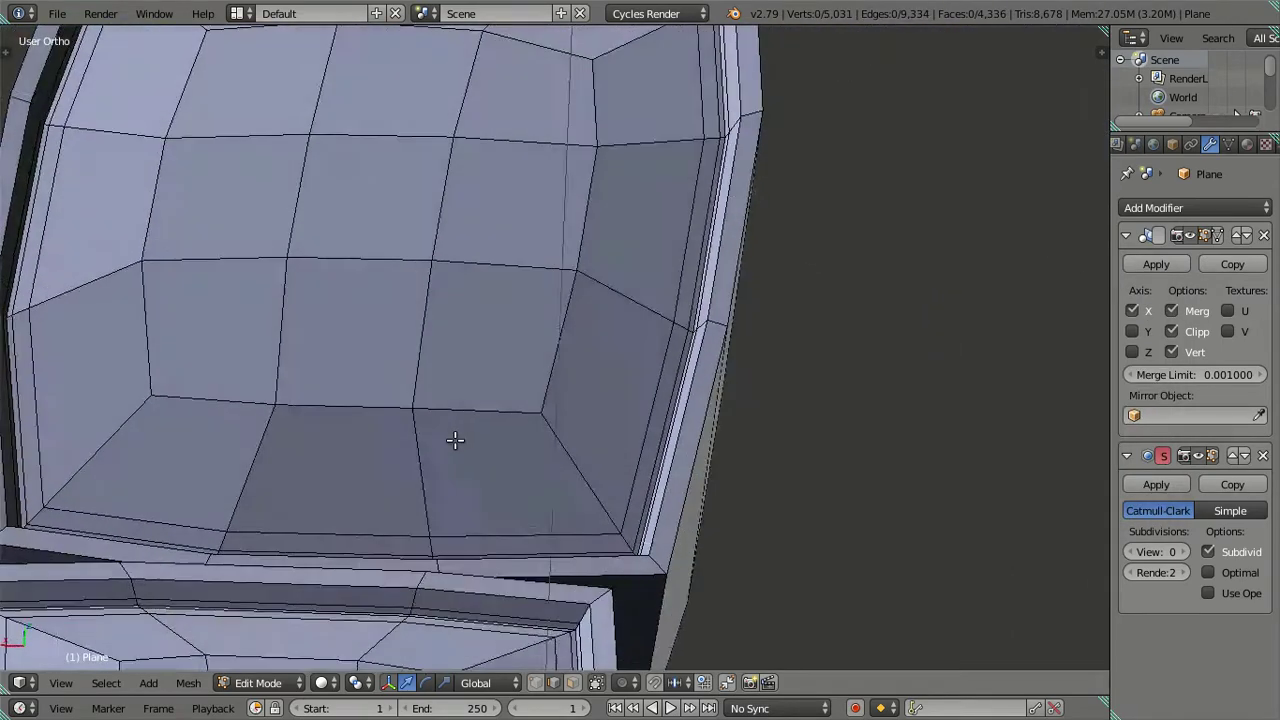
{"action": "scroll", "coordinate": [443, 443], "scroll_direction": "down", "scroll_amount": 3}
{"action": "scroll", "coordinate": [443, 443], "scroll_direction": "down", "scroll_amount": 2}
From the right view, cut a vertical edge loop across the mirror head and move it to bend the head.
{"action": "key", "text": "KP_3"}
{"action": "scroll", "coordinate": [625, 330], "scroll_direction": "up", "scroll_amount": 2}
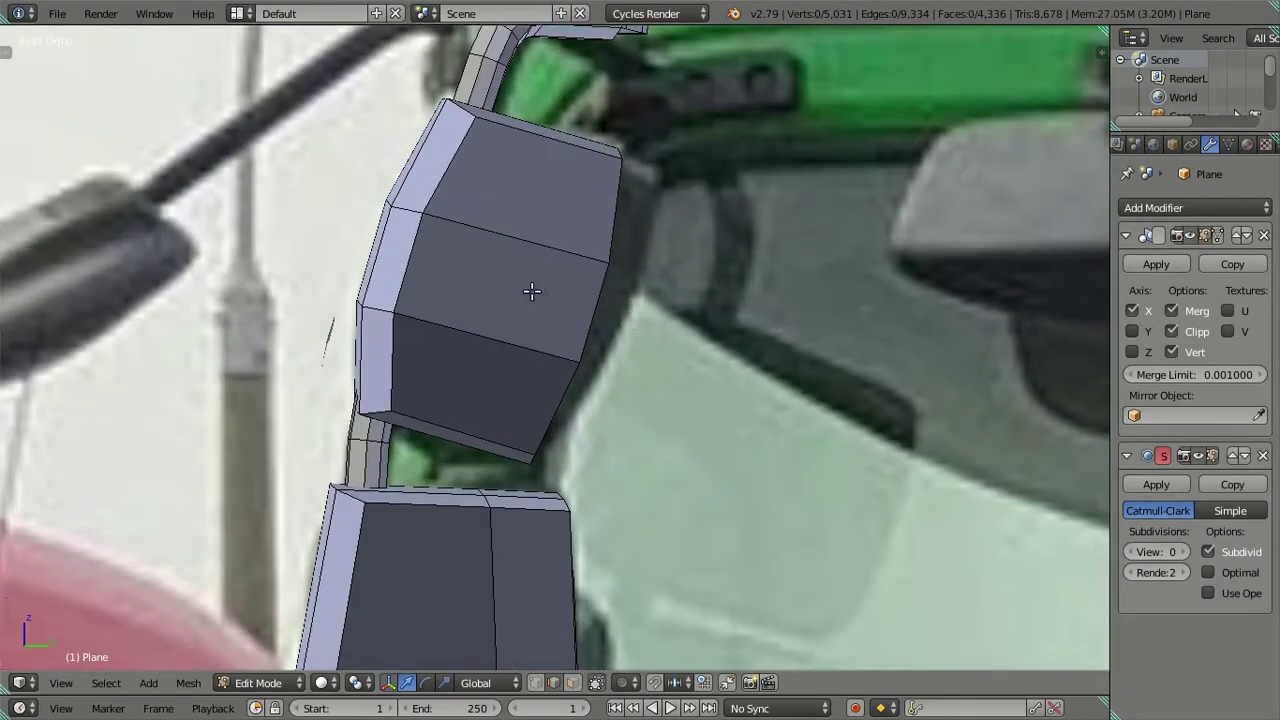
{"action": "key", "text": "ctrl+r"}
{"action": "left_click", "coordinate": [571, 253]}
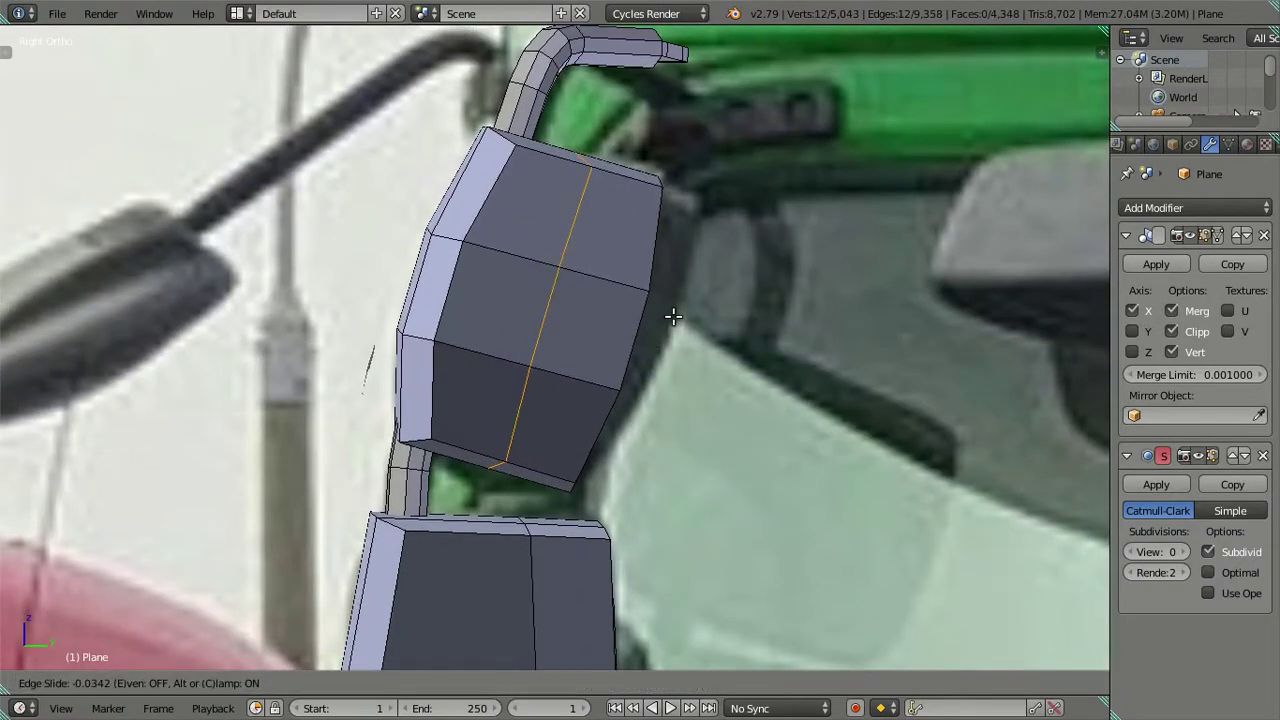
{"action": "left_click", "coordinate": [773, 348]}
{"action": "scroll", "coordinate": [736, 375], "scroll_direction": "up", "scroll_amount": 1}
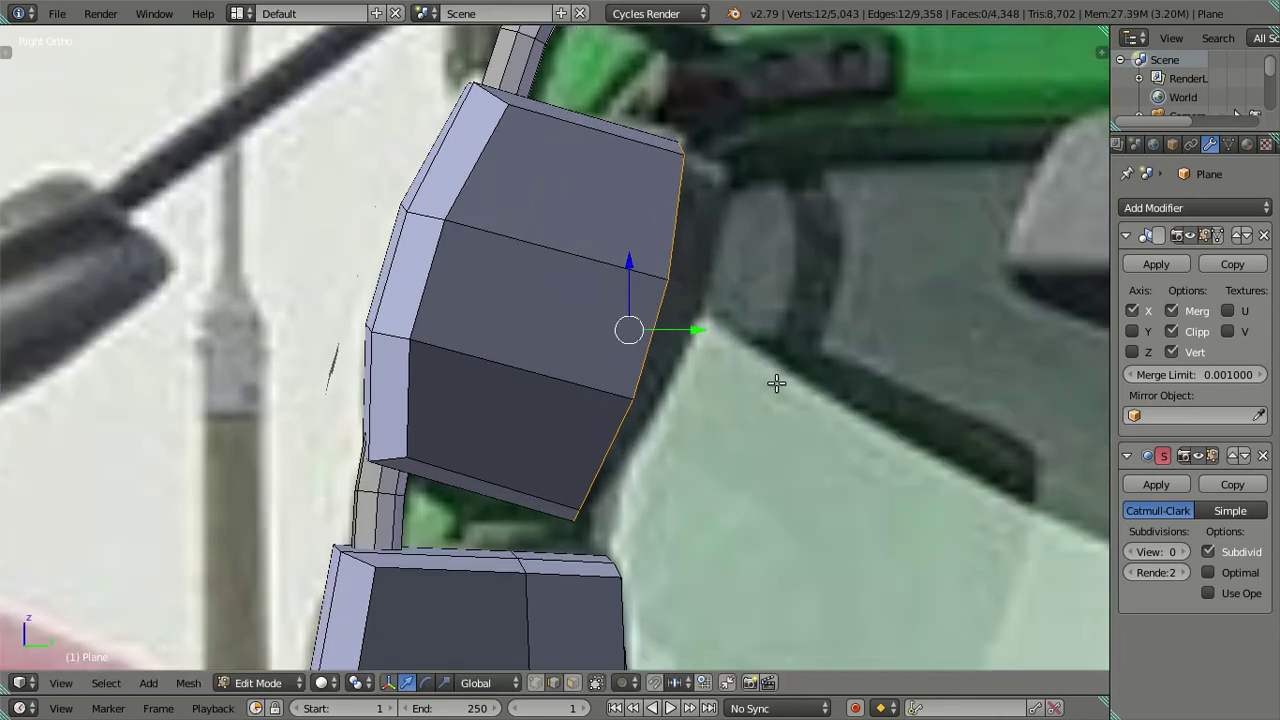
{"action": "key", "text": "g"}
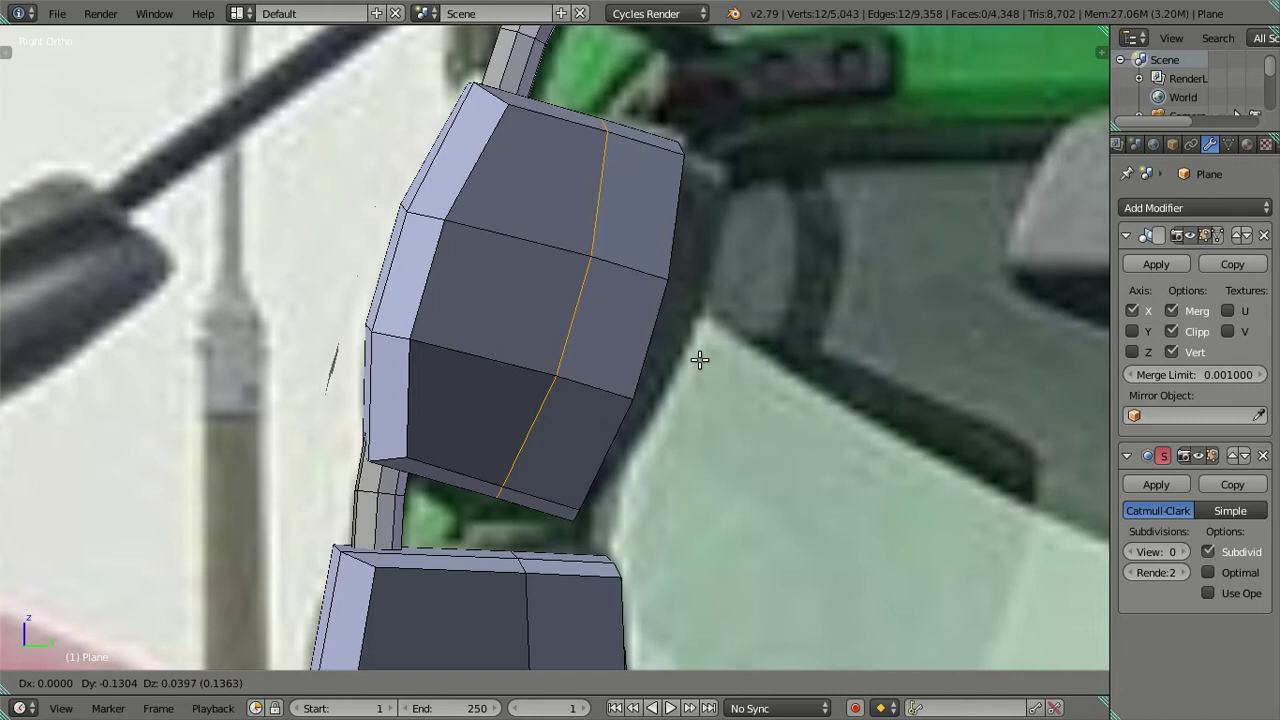
{"action": "left_click", "coordinate": [699, 360]}
Shift the new edge loop slightly sideways along X, then deselect.
{"action": "mouse_move", "coordinate": [686, 360]}
{"action": "middle_mouse_down"}
{"action": "mouse_move", "coordinate": [783, 592]}
{"action": "mouse_move", "coordinate": [776, 438]}
{"action": "middle_mouse_up"}
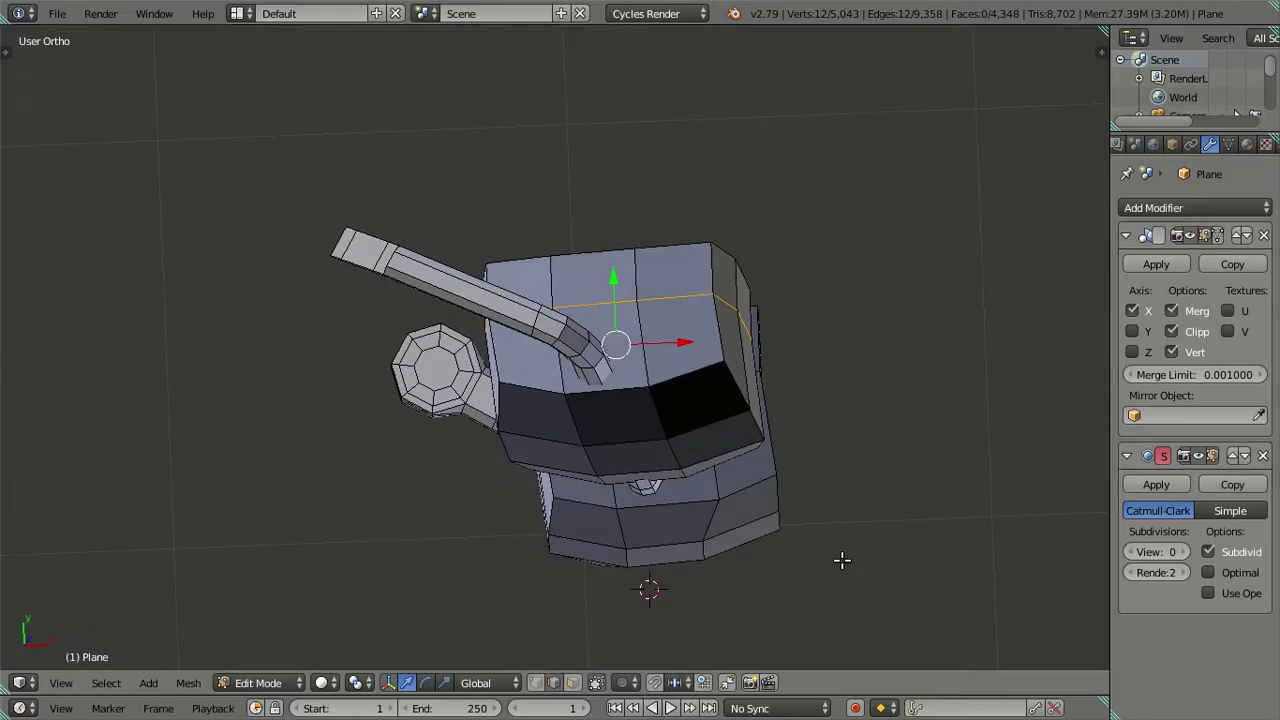
{"action": "scroll", "coordinate": [776, 438], "scroll_direction": "up", "scroll_amount": 3}
{"action": "left_click_drag", "start_coordinate": [723, 349], "coordinate": [731, 344]}
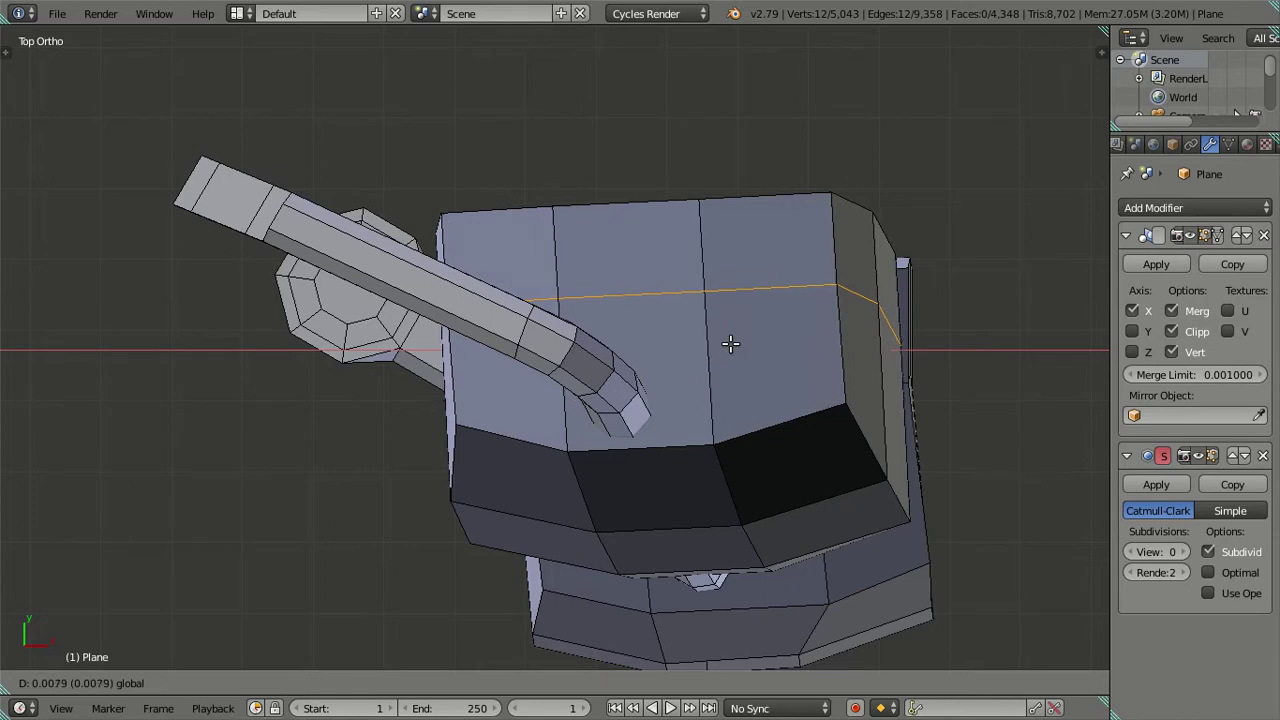
{"action": "left_click_drag", "start_coordinate": [730, 344], "coordinate": [730, 344]}
{"action": "key", "text": "a"}
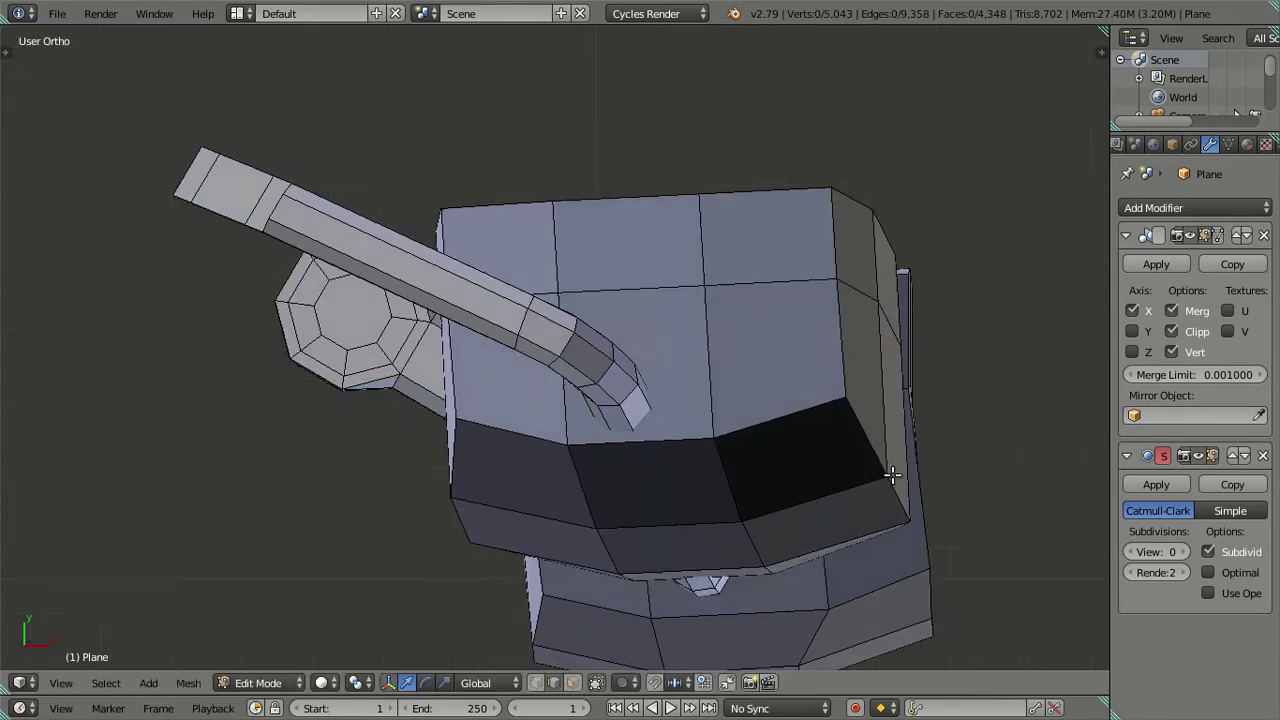
{"action": "middle_click_drag", "start_coordinate": [766, 363], "coordinate": [790, 462]}
In top wireframe view, slide an edge loop on the lower block along X.
{"action": "right_click", "coordinate": [672, 535], "text": "alt"}
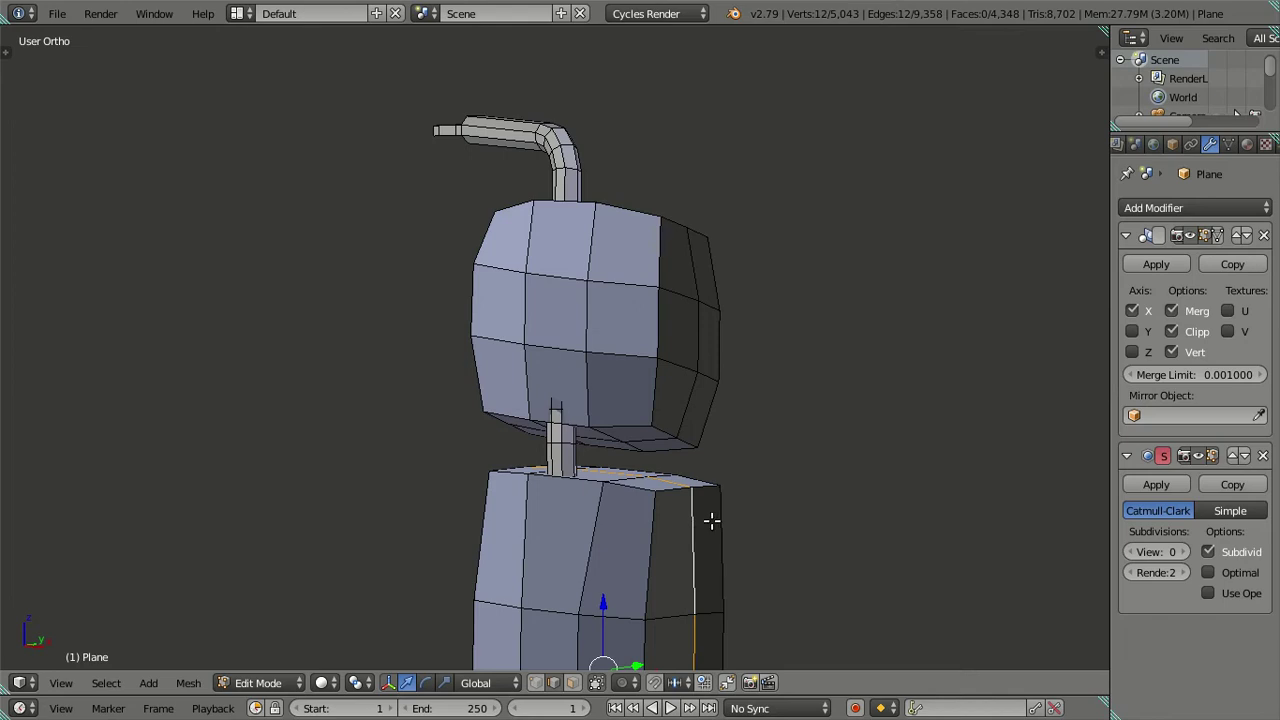
{"action": "middle_click_drag", "start_coordinate": [709, 517], "coordinate": [803, 566]}
{"action": "key", "text": "KP_7"}
{"action": "scroll", "coordinate": [800, 549], "scroll_direction": "up", "scroll_amount": 3}
{"action": "key", "text": "z"}
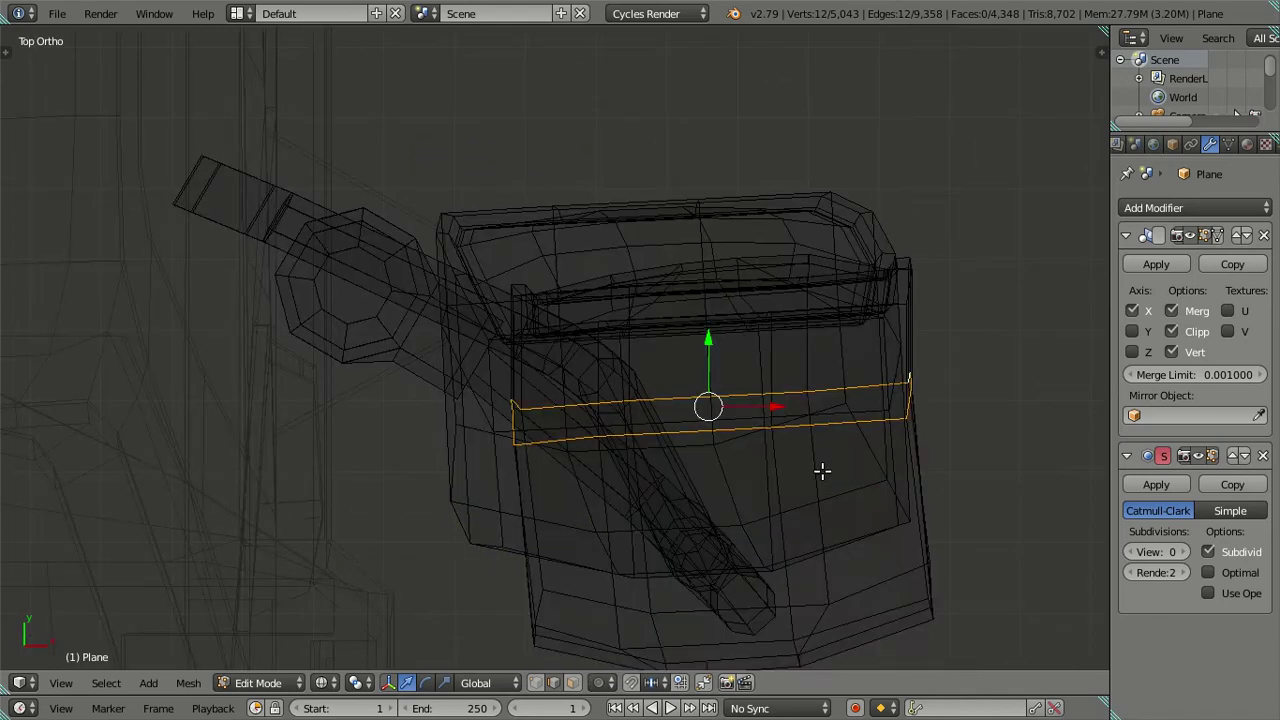
{"action": "scroll", "coordinate": [677, 471], "scroll_direction": "up", "scroll_amount": 2}
{"action": "scroll", "coordinate": [703, 457], "scroll_direction": "up", "scroll_amount": 1}
{"action": "key", "text": "g"}
{"action": "key", "text": "x"}
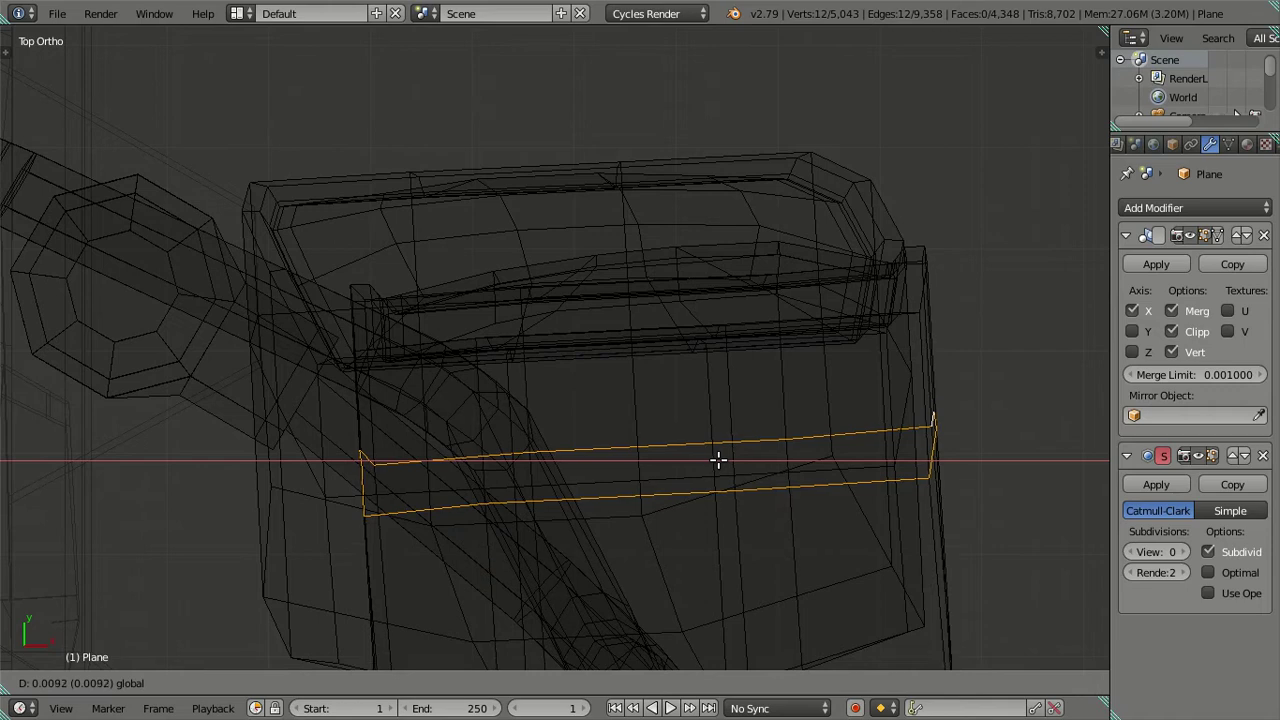
{"action": "left_click", "coordinate": [718, 460]}
{"action": "scroll", "coordinate": [714, 458], "scroll_direction": "down", "scroll_amount": 3}
{"action": "key", "text": "z"}
{"action": "scroll", "coordinate": [569, 260], "scroll_direction": "up", "scroll_amount": 3}
{"action": "mouse_move", "coordinate": [837, 449]}
{"action": "middle_mouse_down"}
{"action": "mouse_move", "coordinate": [569, 260]}
{"action": "mouse_move", "coordinate": [551, 266]}
{"action": "mouse_move", "coordinate": [620, 286]}
{"action": "mouse_move", "coordinate": [549, 397]}
{"action": "mouse_move", "coordinate": [586, 482]}
{"action": "mouse_move", "coordinate": [551, 300]}
{"action": "mouse_move", "coordinate": [651, 389]}
{"action": "mouse_move", "coordinate": [746, 398]}
{"action": "middle_mouse_up"}
{"action": "scroll", "coordinate": [746, 398], "scroll_direction": "up", "scroll_amount": 2}
Back in Object Mode, preview the mirror on the cab at Subdivision viewport level 2.
{"action": "key", "text": "Tab"}
{"action": "middle_click_drag", "start_coordinate": [672, 336], "coordinate": [1084, 521]}
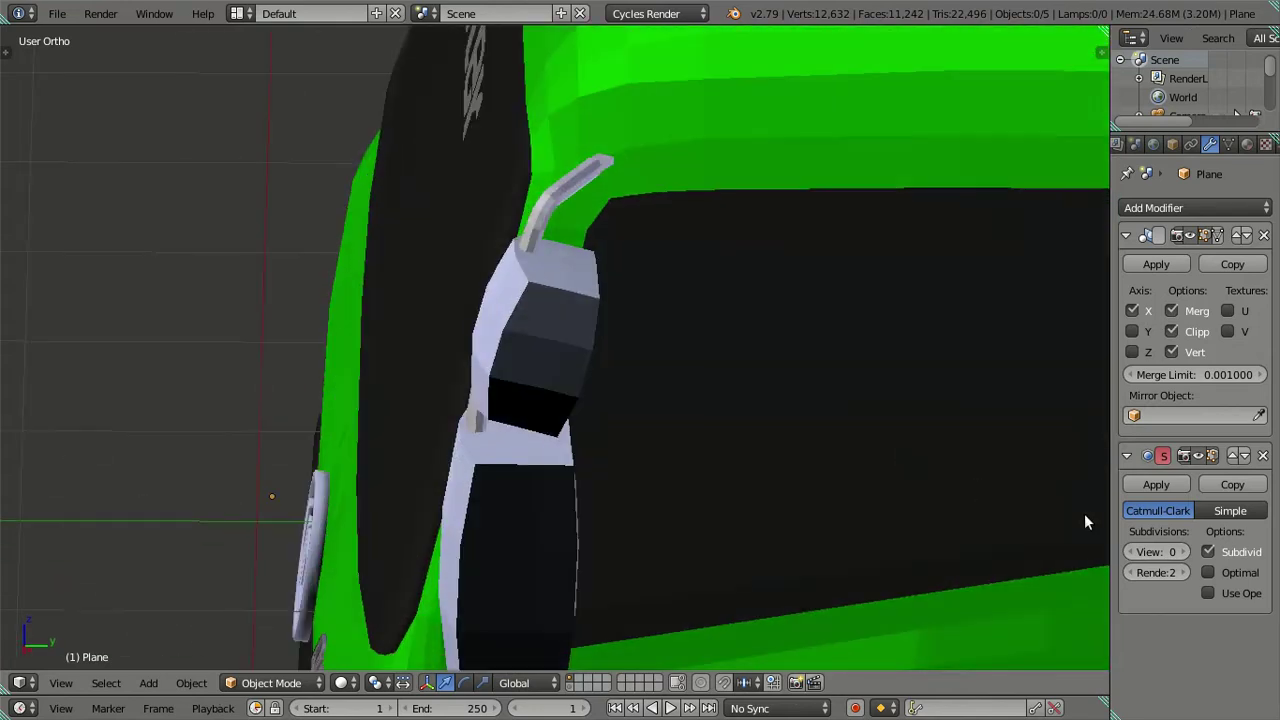
{"action": "left_click", "coordinate": [1183, 552]}
{"action": "left_click", "coordinate": [1183, 552]}
Set the viewport subdivision level back to 0 and return to Edit Mode.
{"action": "mouse_move", "coordinate": [673, 459]}
{"action": "middle_mouse_down"}
{"action": "mouse_move", "coordinate": [640, 378]}
{"action": "mouse_move", "coordinate": [629, 414]}
{"action": "mouse_move", "coordinate": [660, 430]}
{"action": "middle_mouse_up"}
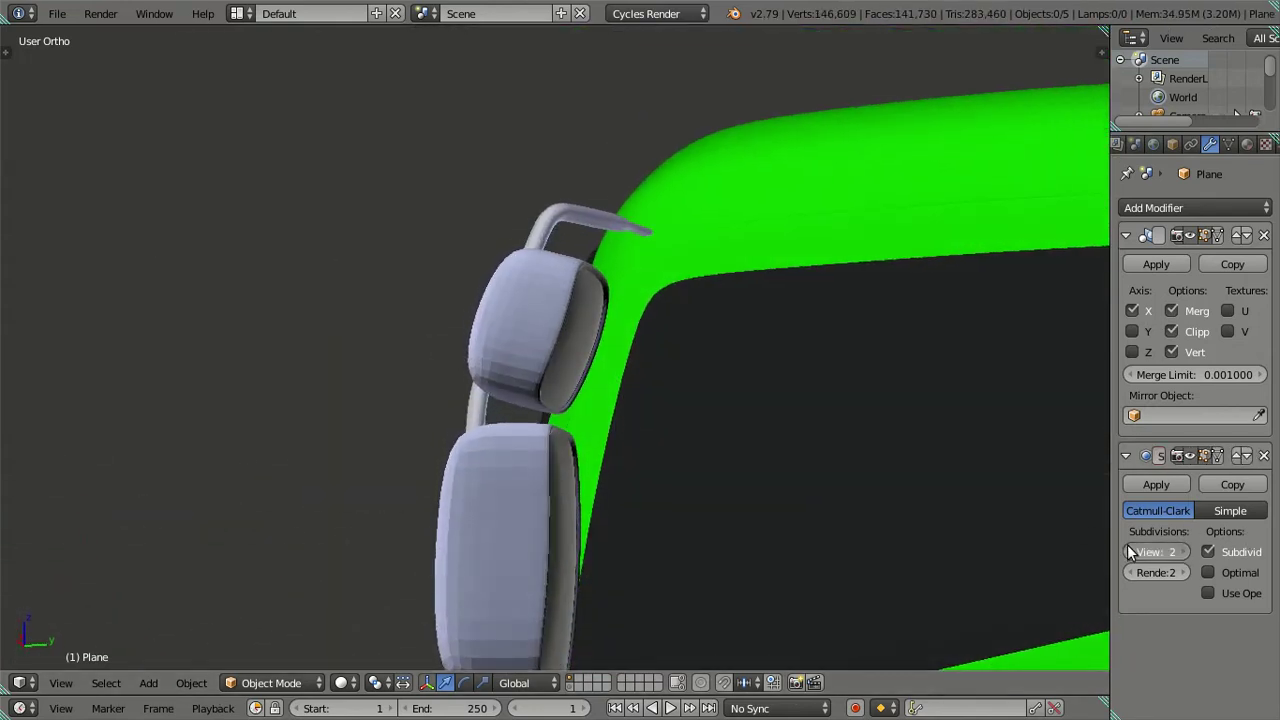
{"action": "left_click", "coordinate": [1130, 552]}
{"action": "left_click", "coordinate": [1130, 552]}
{"action": "scroll", "coordinate": [494, 316], "scroll_direction": "up", "scroll_amount": 2}
{"action": "key", "text": "Tab"}
Select edge loops on the mirror head and lower block, trying an extrude then cancelling it.
{"action": "scroll", "coordinate": [591, 257], "scroll_direction": "up", "scroll_amount": 2}
{"action": "scroll", "coordinate": [502, 240], "scroll_direction": "up", "scroll_amount": 1}
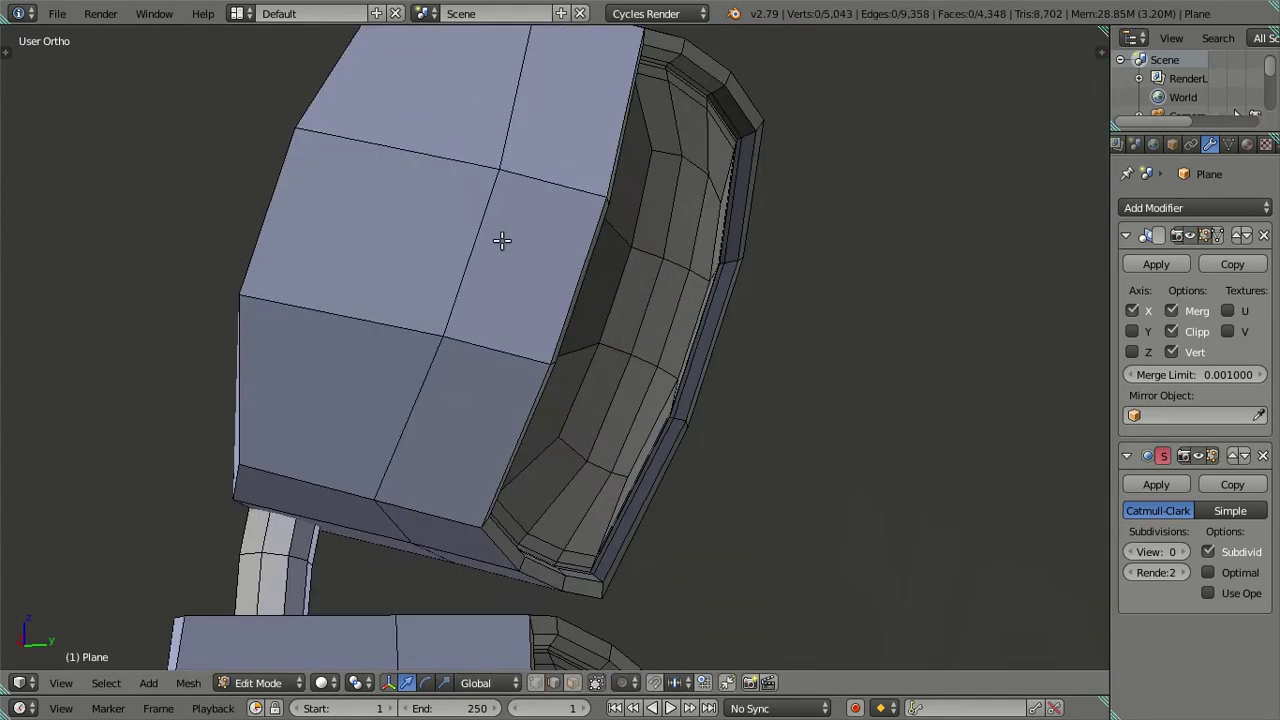
{"action": "scroll", "coordinate": [478, 248], "scroll_direction": "down", "scroll_amount": 4}
{"action": "key", "text": "a"}
{"action": "right_click", "coordinate": [530, 295], "text": "alt"}
{"action": "scroll", "coordinate": [548, 325], "scroll_direction": "down", "scroll_amount": 2}
{"action": "scroll", "coordinate": [606, 320], "scroll_direction": "down", "scroll_amount": 2}
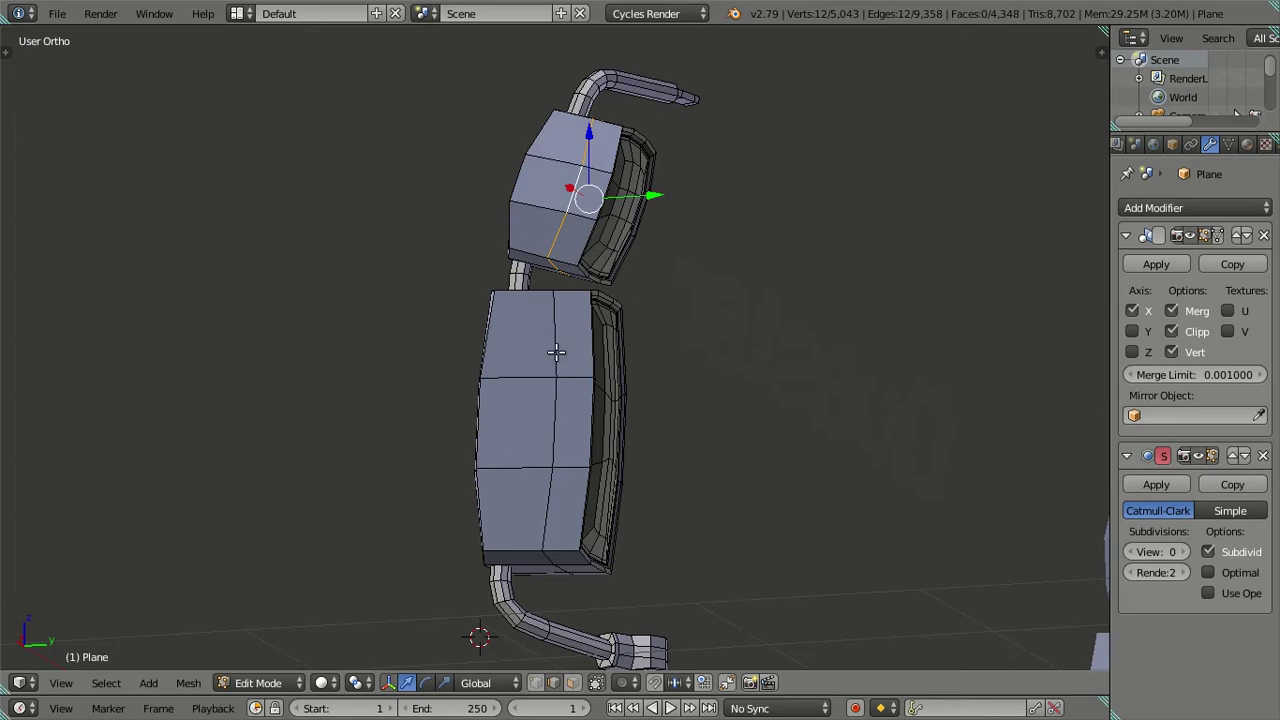
{"action": "right_click", "coordinate": [556, 352], "text": "alt+shift"}
{"action": "middle_click_drag", "start_coordinate": [556, 352], "coordinate": [710, 388]}
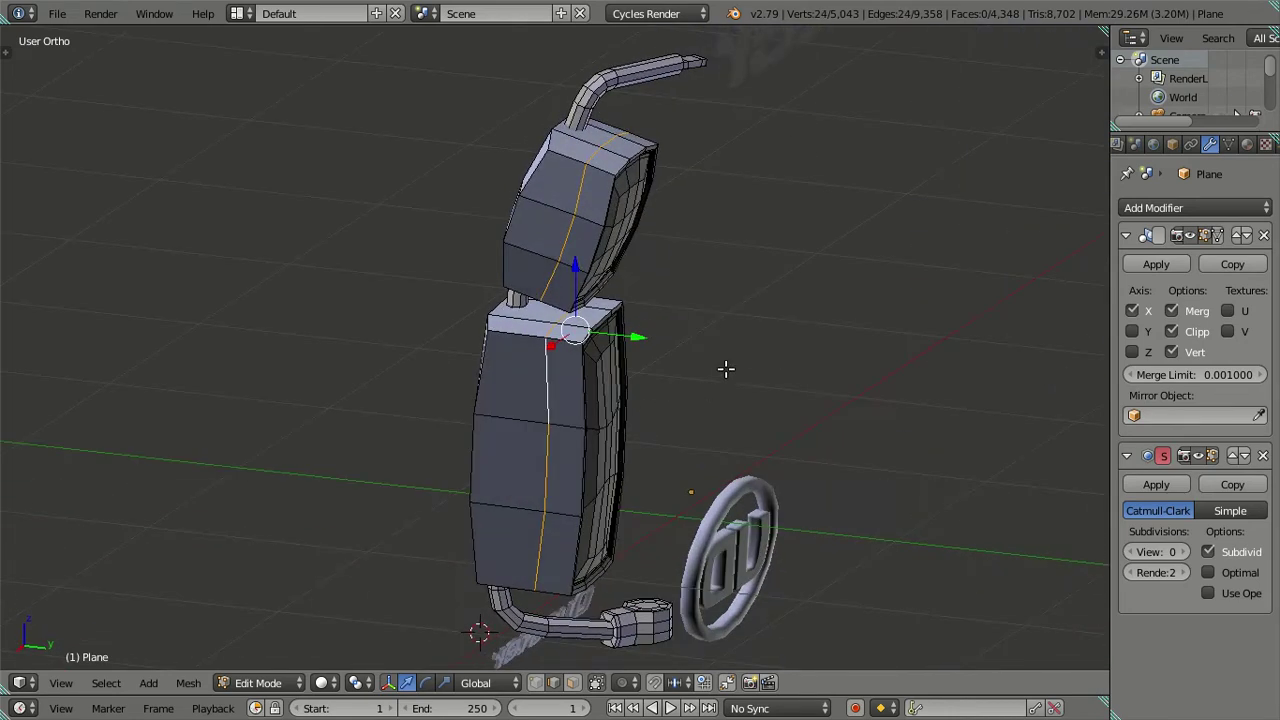
{"action": "key", "text": "e"}
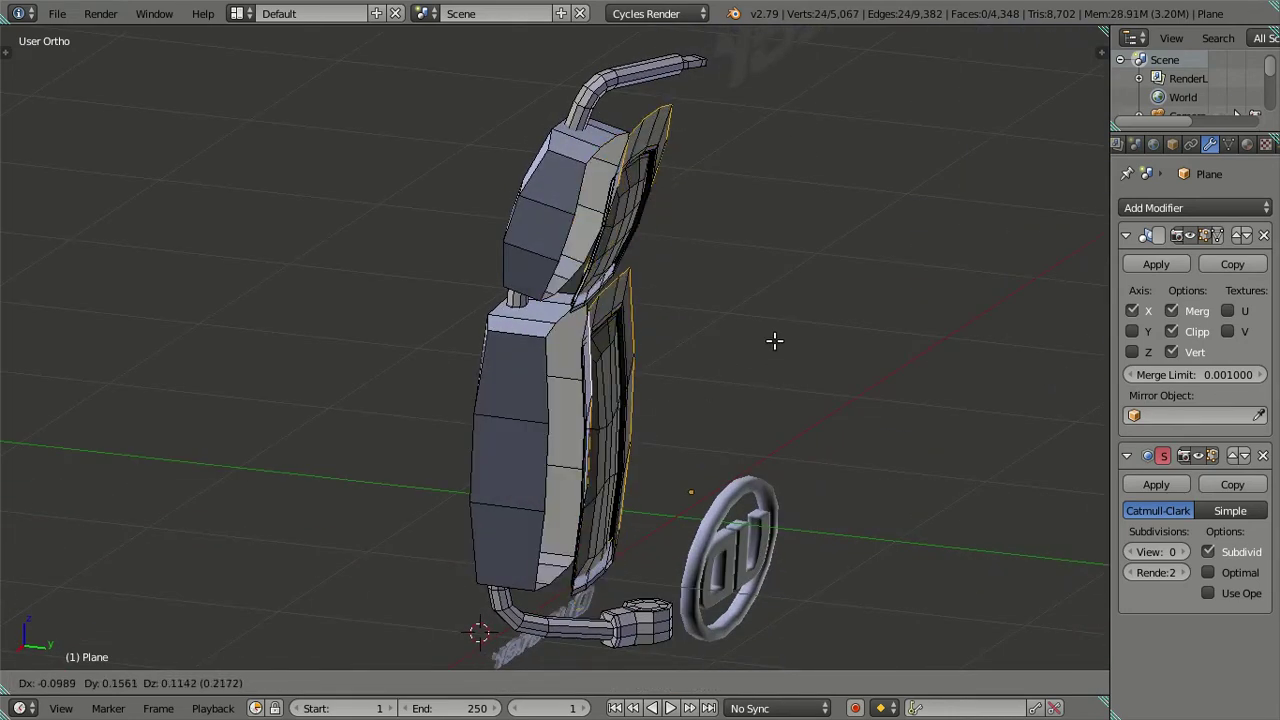
{"action": "right_click", "coordinate": [774, 341]}
{"action": "scroll", "coordinate": [683, 246], "scroll_direction": "up", "scroll_amount": 3}
Add a vertical lower-block loop and deselect the mirror-head loop in wireframe.
{"action": "right_click", "coordinate": [543, 377], "text": "alt+shift"}
{"action": "mouse_move", "coordinate": [777, 490]}
{"action": "middle_mouse_down"}
{"action": "mouse_move", "coordinate": [548, 430]}
{"action": "mouse_move", "coordinate": [482, 343]}
{"action": "middle_mouse_up"}
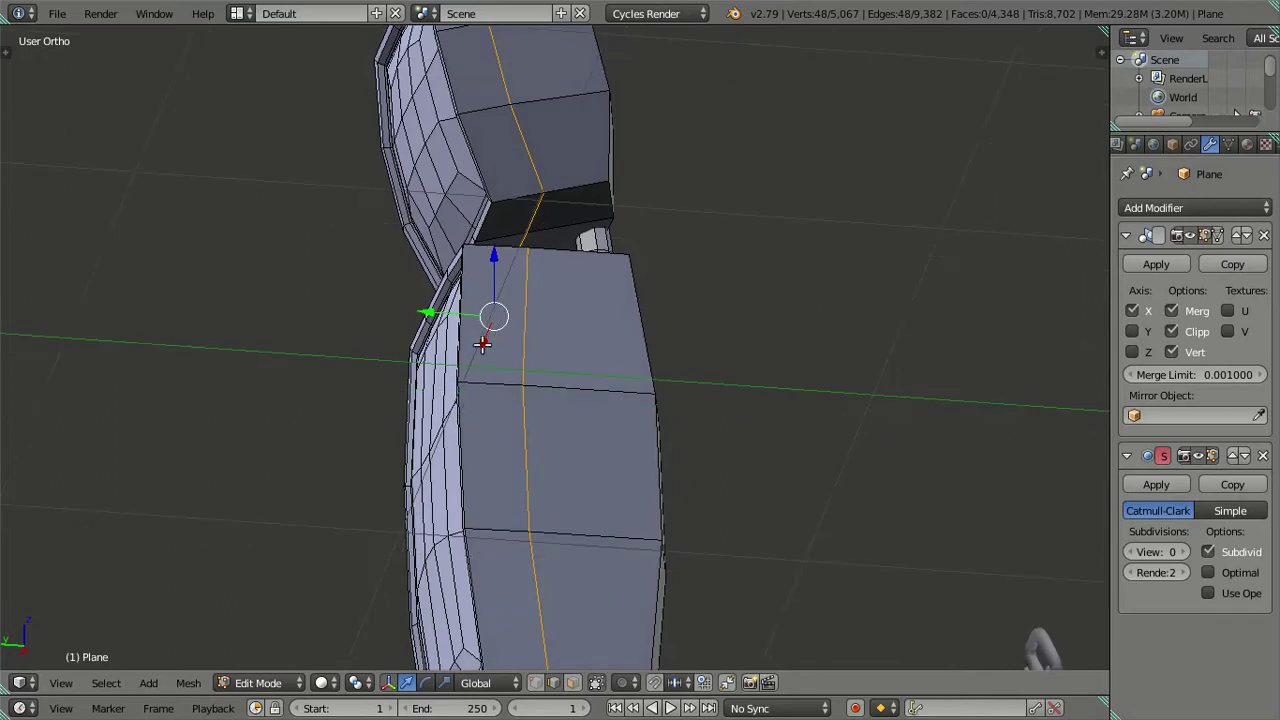
{"action": "key", "text": "z"}
{"action": "mouse_move", "coordinate": [519, 147]}
{"action": "middle_mouse_down"}
{"action": "mouse_move", "coordinate": [486, 214]}
{"action": "mouse_move", "coordinate": [551, 232]}
{"action": "mouse_move", "coordinate": [530, 240]}
{"action": "middle_mouse_up"}
{"action": "scroll", "coordinate": [537, 200], "scroll_direction": "up", "scroll_amount": 4}
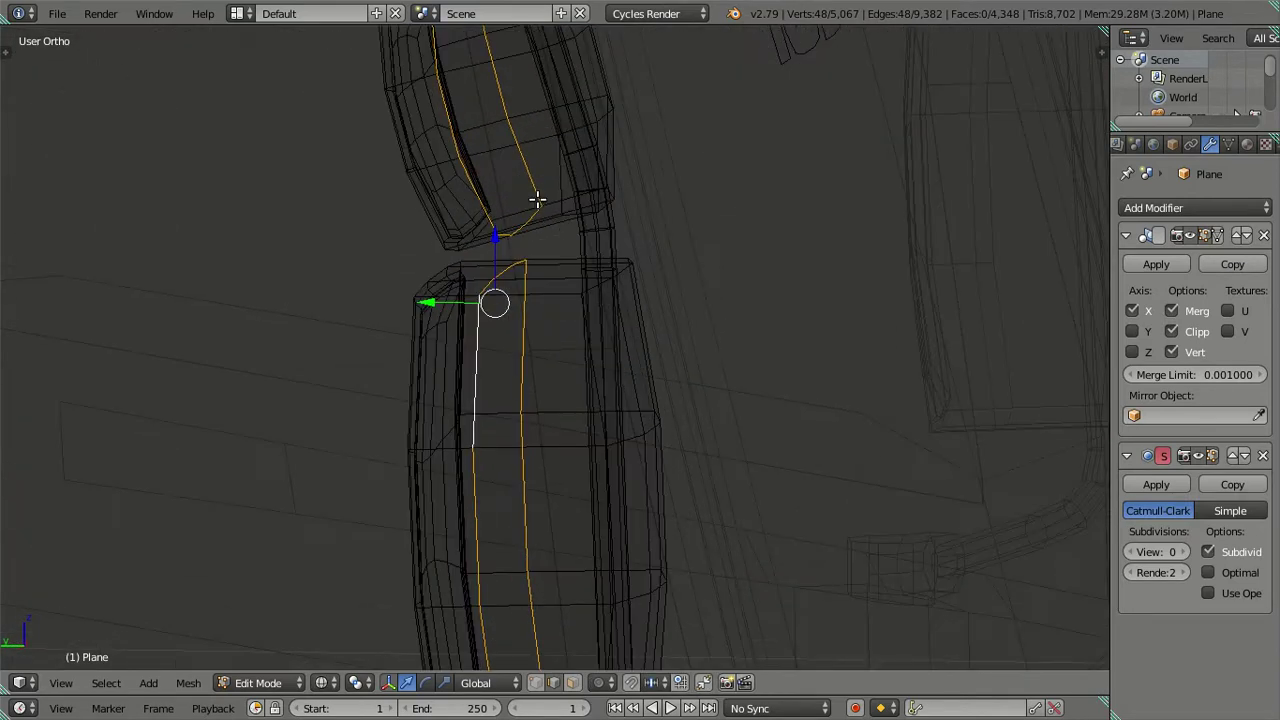
{"action": "mouse_move", "coordinate": [529, 185]}
{"action": "middle_mouse_down"}
{"action": "mouse_move", "coordinate": [549, 329]}
{"action": "mouse_move", "coordinate": [534, 306]}
{"action": "mouse_move", "coordinate": [546, 267]}
{"action": "middle_mouse_up"}
{"action": "key", "text": "c"}
{"action": "middle_click_drag", "start_coordinate": [471, 108], "coordinate": [529, 310]}
{"action": "right_click", "coordinate": [541, 310]}
From the back view, extrude the rim loop in place and scale it slightly smaller.
{"action": "key", "text": "ctrl+KP_1"}
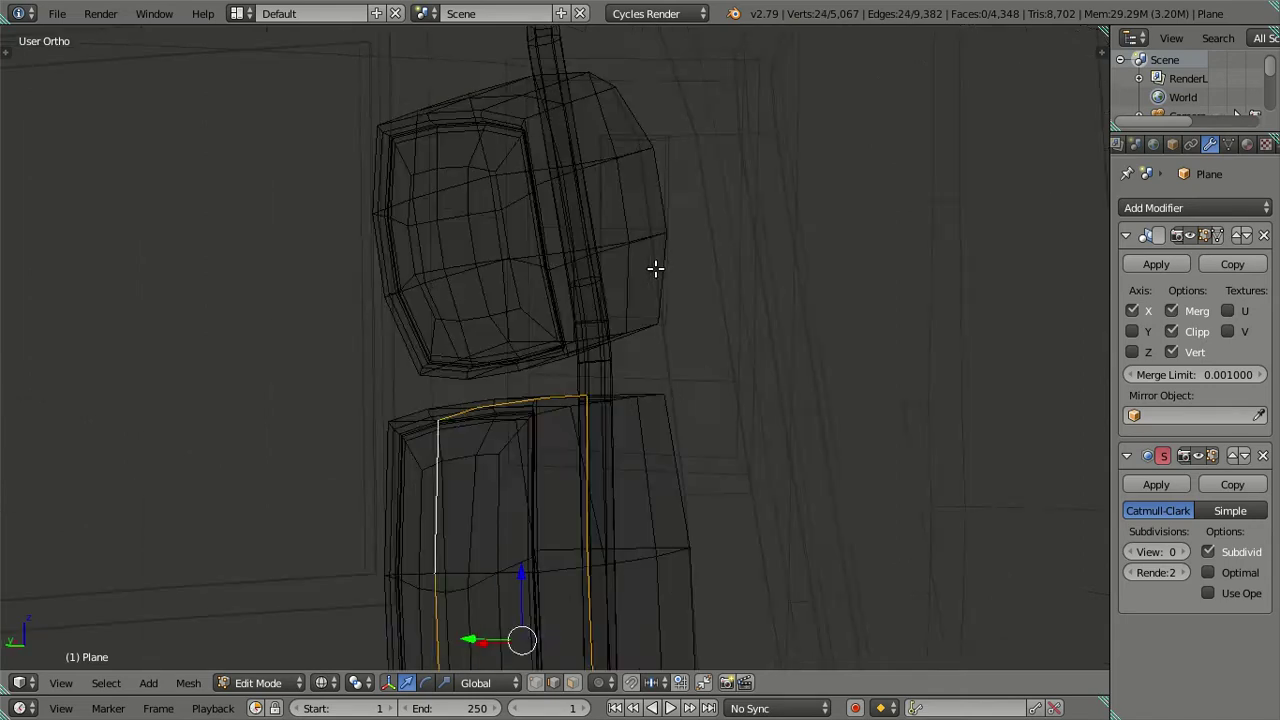
{"action": "key", "text": "KP_Decimal"}
{"action": "scroll", "coordinate": [663, 244], "scroll_direction": "up", "scroll_amount": 2}
{"action": "scroll", "coordinate": [690, 292], "scroll_direction": "down", "scroll_amount": 1}
{"action": "scroll", "coordinate": [700, 289], "scroll_direction": "up", "scroll_amount": 3}
{"action": "scroll", "coordinate": [701, 289], "scroll_direction": "down", "scroll_amount": 1}
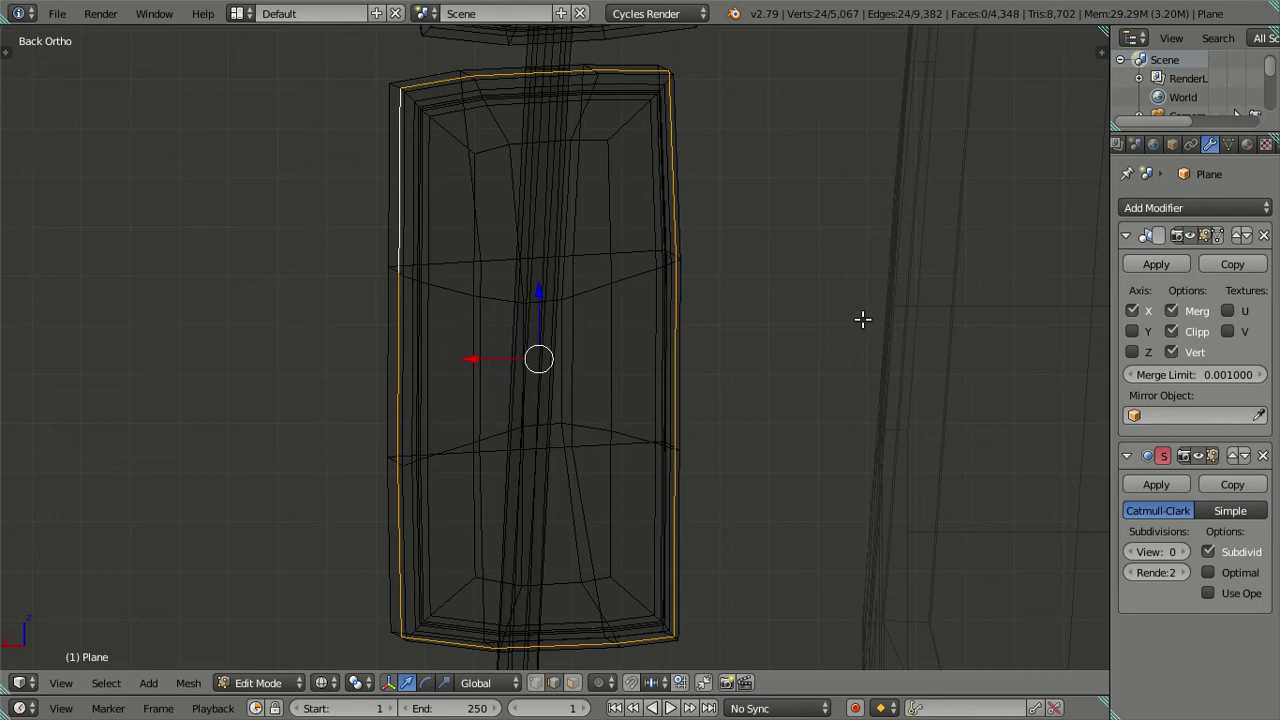
{"action": "key", "text": "e"}
{"action": "key", "text": "s"}
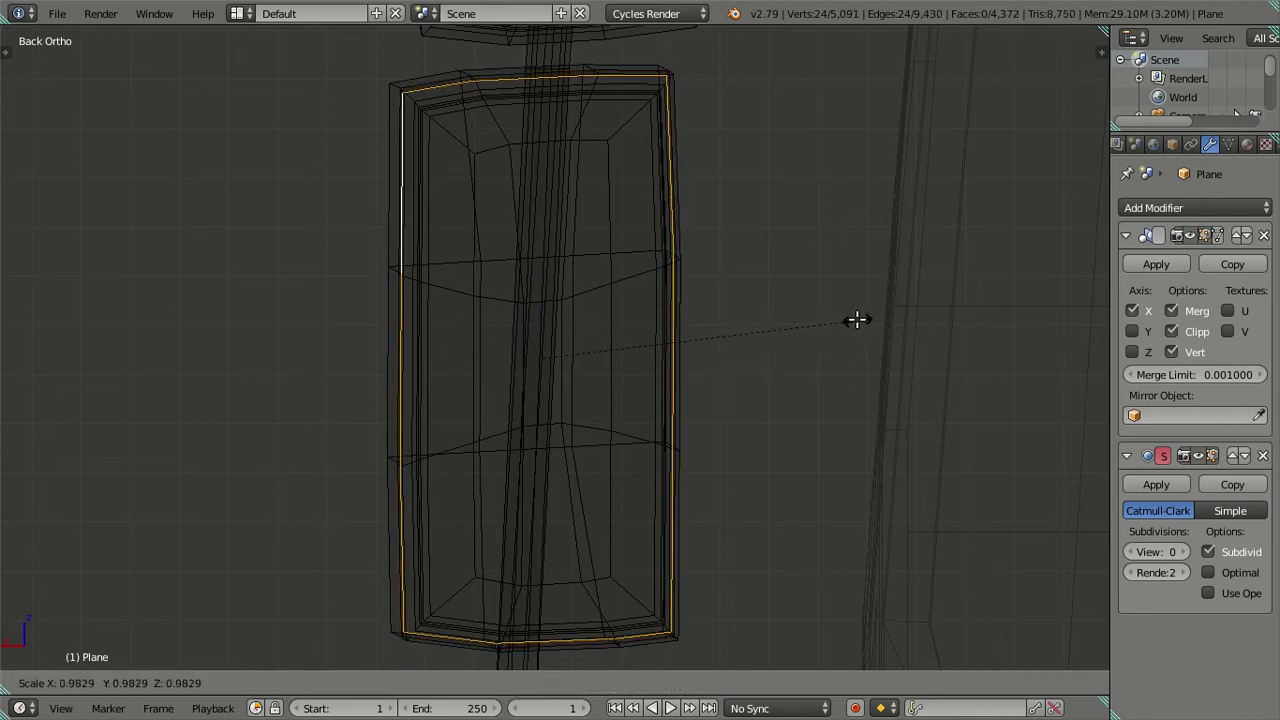
{"action": "left_click", "coordinate": [850, 318]}
Rescale the rim loop and narrow it slightly along X, then return to solid shading.
{"action": "scroll", "coordinate": [770, 340], "scroll_direction": "up", "scroll_amount": 1}
{"action": "scroll", "coordinate": [760, 340], "scroll_direction": "up", "scroll_amount": 1}
{"action": "scroll", "coordinate": [735, 340], "scroll_direction": "up", "scroll_amount": 2}
{"action": "scroll", "coordinate": [733, 343], "scroll_direction": "up", "scroll_amount": 3}
{"action": "scroll", "coordinate": [591, 420], "scroll_direction": "up", "scroll_amount": 2}
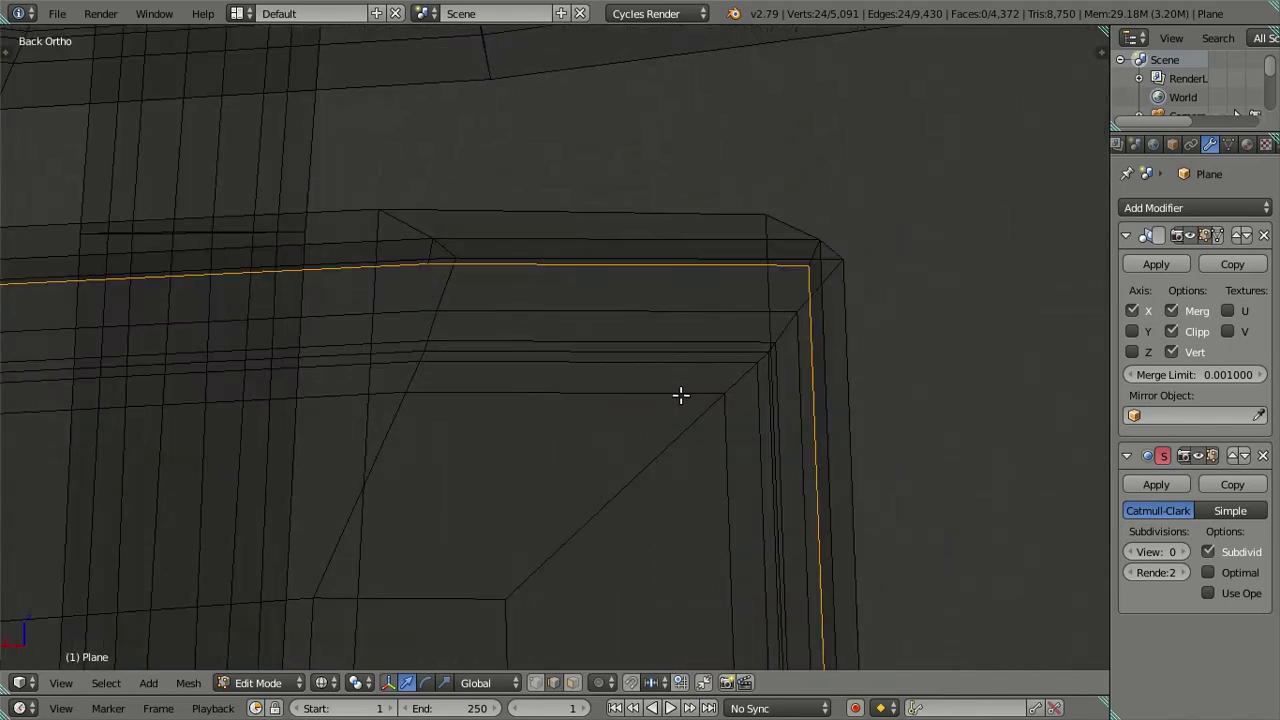
{"action": "key", "text": "s"}
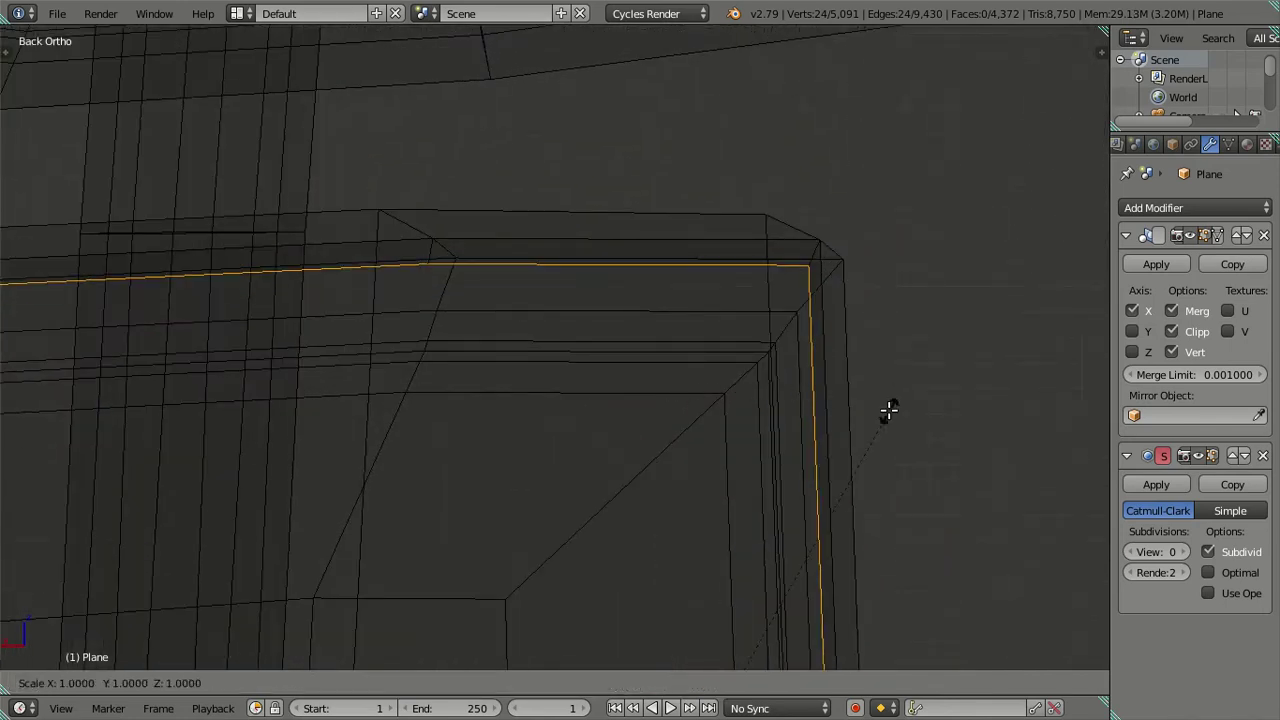
{"action": "right_click", "coordinate": [889, 410]}
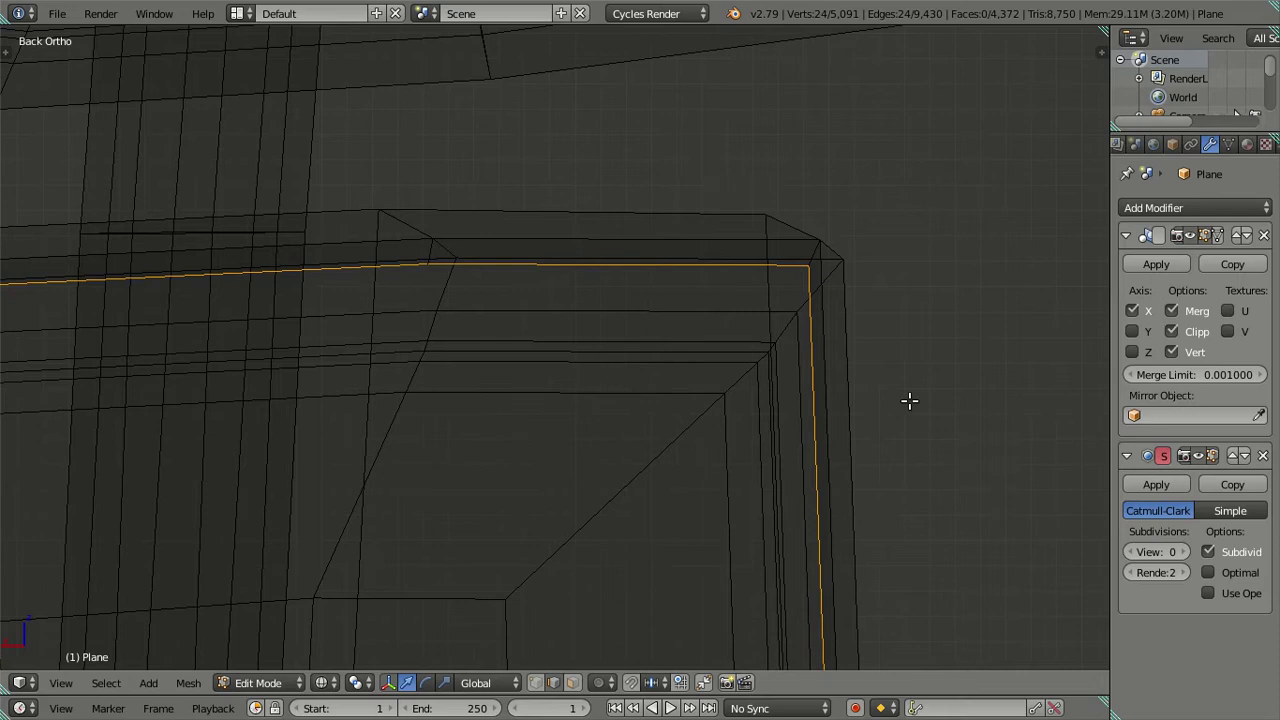
{"action": "key", "text": "s"}
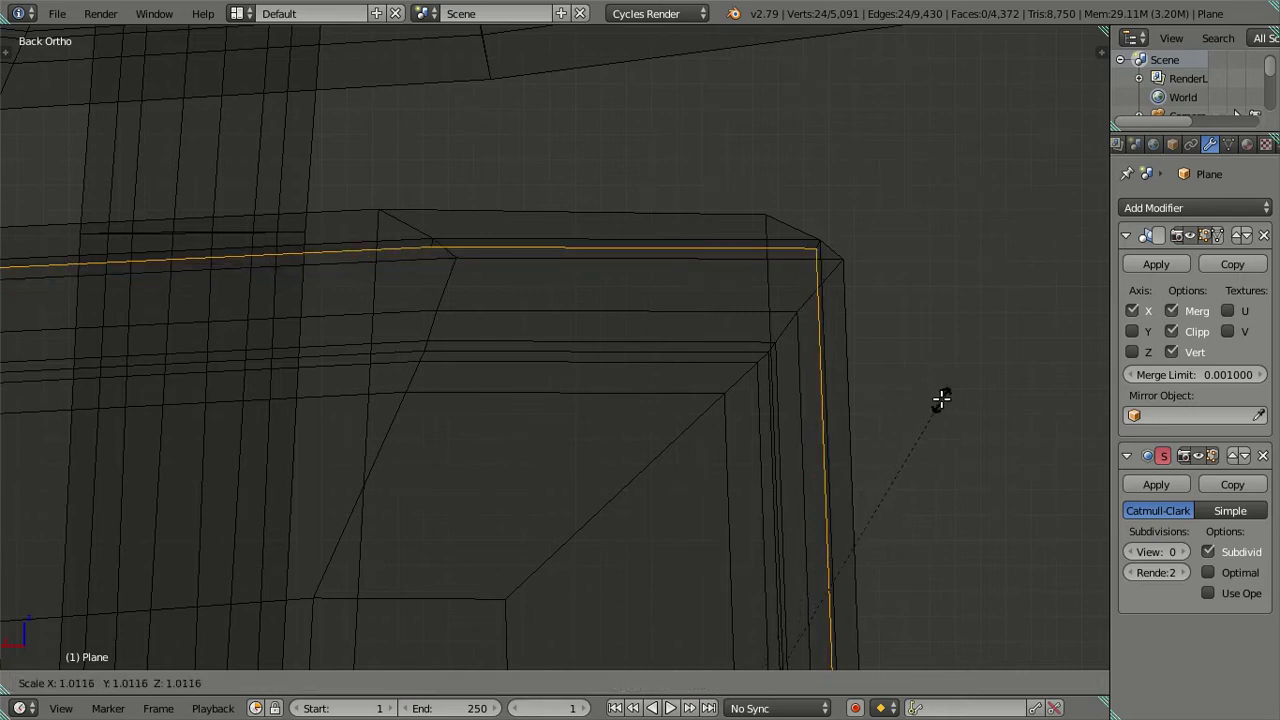
{"action": "left_click", "coordinate": [941, 399]}
{"action": "key", "text": "s"}
{"action": "key", "text": "x"}
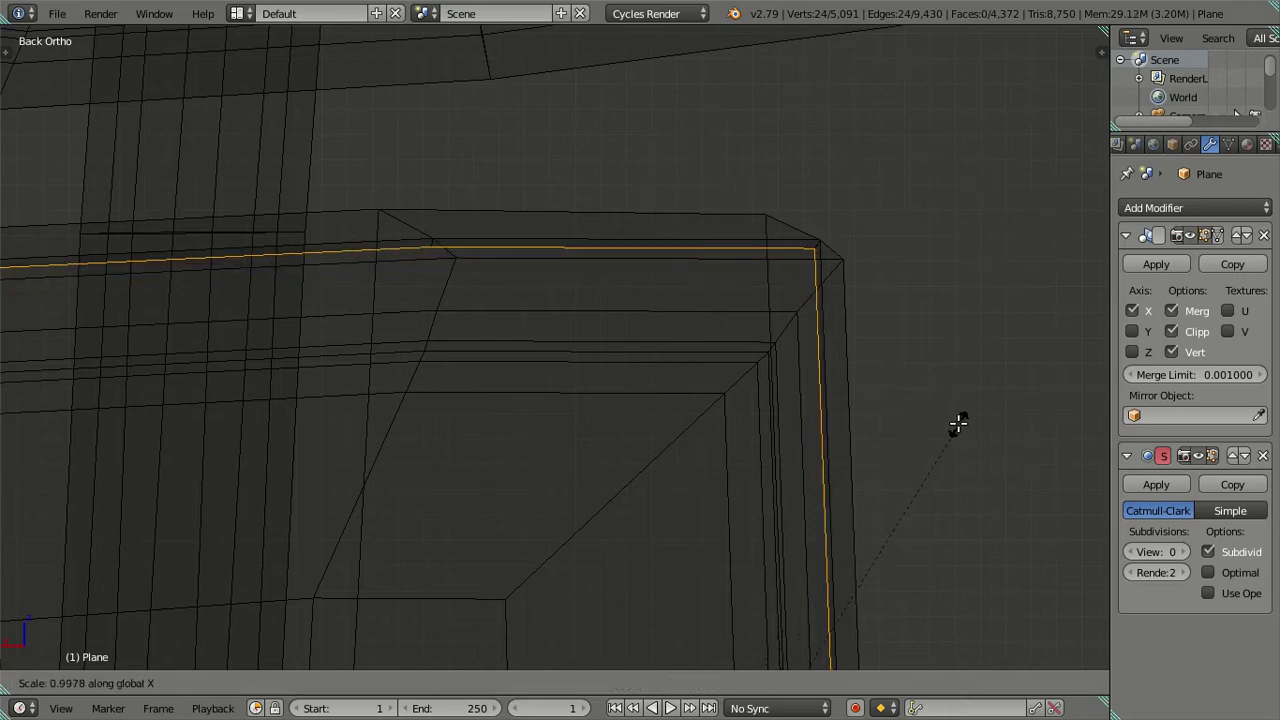
{"action": "left_click", "coordinate": [951, 424]}
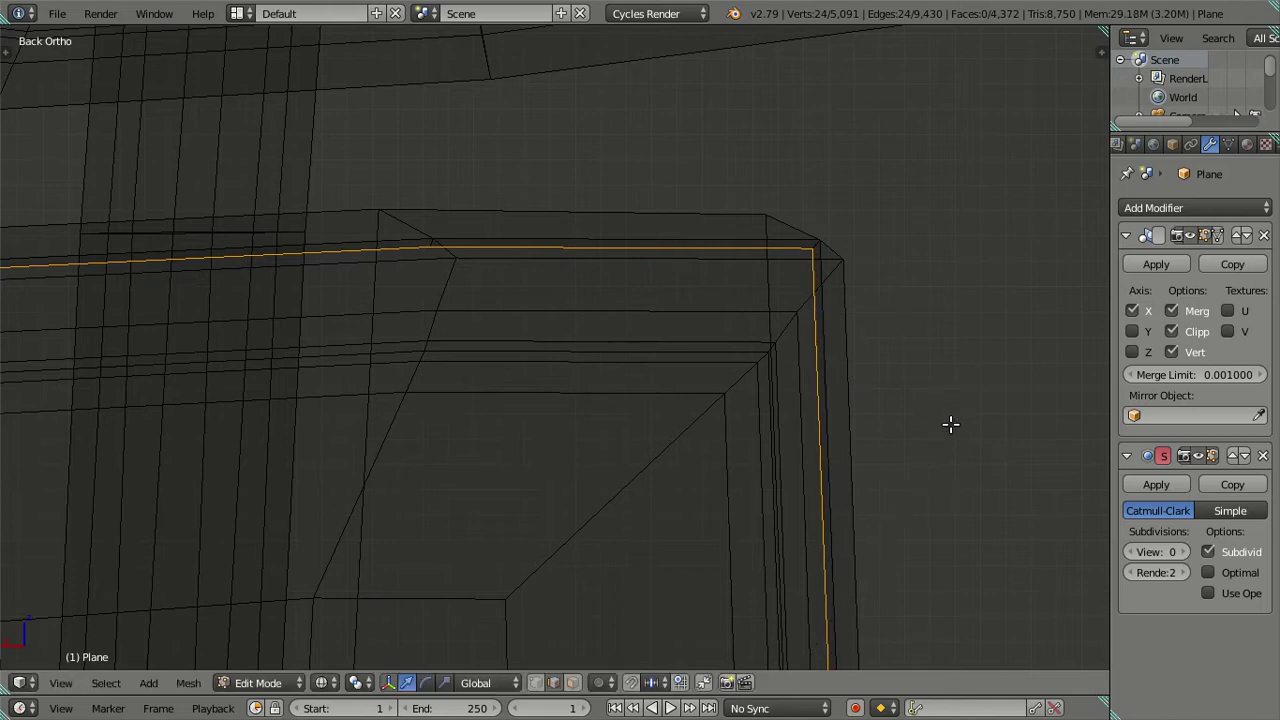
{"action": "scroll", "coordinate": [757, 394], "scroll_direction": "down", "scroll_amount": 3}
{"action": "scroll", "coordinate": [586, 420], "scroll_direction": "down", "scroll_amount": 2}
{"action": "key", "text": "z"}
{"action": "mouse_move", "coordinate": [586, 420]}
{"action": "middle_mouse_down"}
{"action": "mouse_move", "coordinate": [778, 410]}
{"action": "mouse_move", "coordinate": [1067, 485]}
{"action": "middle_mouse_up"}
In Object Mode, preview the coloured, subdivision-smoothed mirrors on the green cab.
{"action": "key", "text": "Tab"}
{"action": "key", "text": "shift+z"}
{"action": "left_click", "coordinate": [1182, 552]}
{"action": "left_click", "coordinate": [1182, 552]}
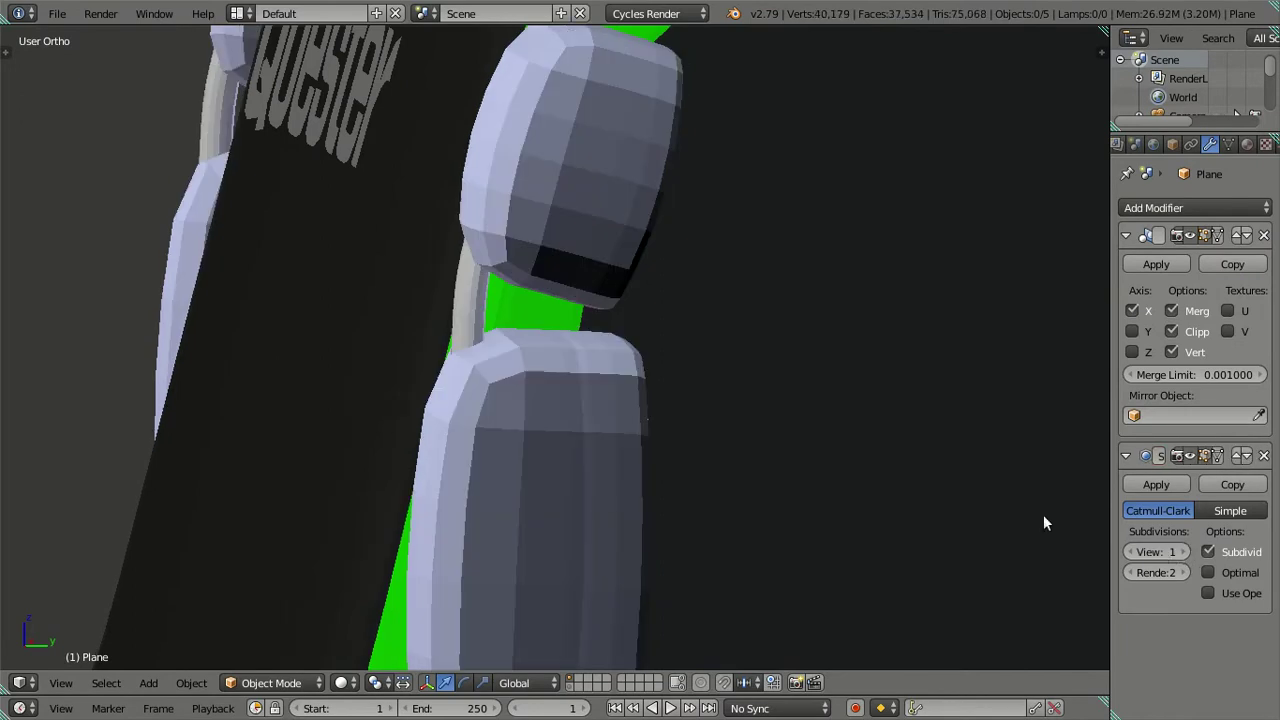
{"action": "scroll", "coordinate": [867, 444], "scroll_direction": "down", "scroll_amount": 3}
{"action": "mouse_move", "coordinate": [843, 412]}
{"action": "middle_mouse_down"}
{"action": "mouse_move", "coordinate": [670, 366]}
{"action": "mouse_move", "coordinate": [660, 460]}
{"action": "mouse_move", "coordinate": [683, 455]}
{"action": "mouse_move", "coordinate": [678, 318]}
{"action": "mouse_move", "coordinate": [589, 324]}
{"action": "mouse_move", "coordinate": [606, 400]}
{"action": "mouse_move", "coordinate": [634, 428]}
{"action": "middle_mouse_up"}
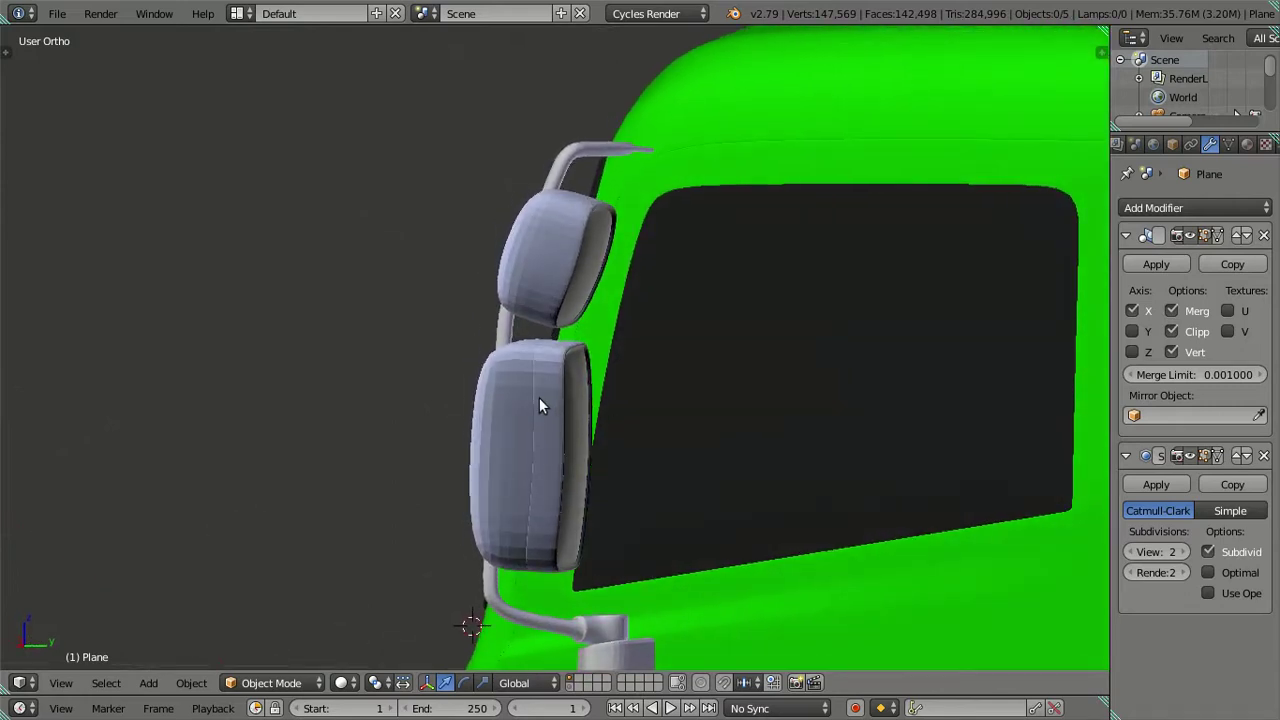
{"action": "scroll", "coordinate": [539, 397], "scroll_direction": "up", "scroll_amount": 3}
{"action": "mouse_move", "coordinate": [554, 400]}
{"action": "middle_mouse_down"}
{"action": "mouse_move", "coordinate": [613, 442]}
{"action": "mouse_move", "coordinate": [600, 395]}
{"action": "mouse_move", "coordinate": [654, 357]}
{"action": "middle_mouse_up"}
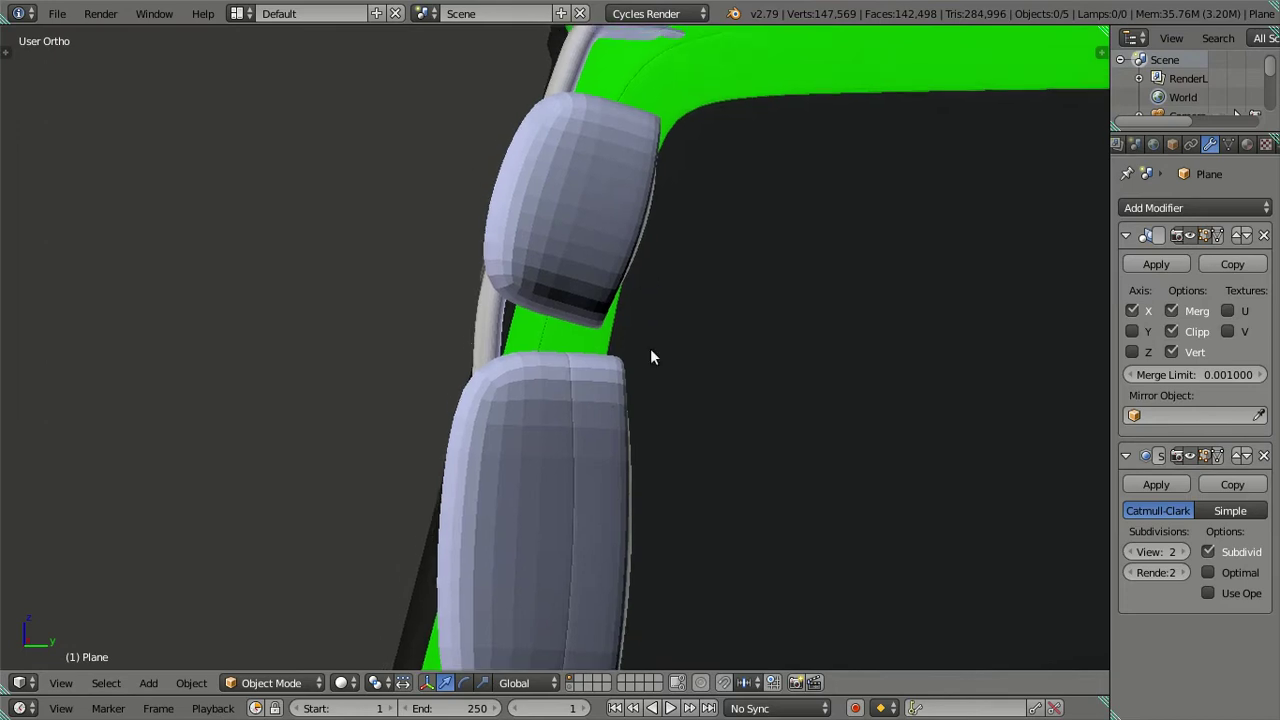
{"action": "scroll", "coordinate": [650, 357], "scroll_direction": "up", "scroll_amount": 3}
Back in Edit Mode with viewport subdivision off, select a vertical edge loop on the upper mirror.
{"action": "key", "text": "Tab"}
{"action": "scroll", "coordinate": [668, 337], "scroll_direction": "up", "scroll_amount": 2}
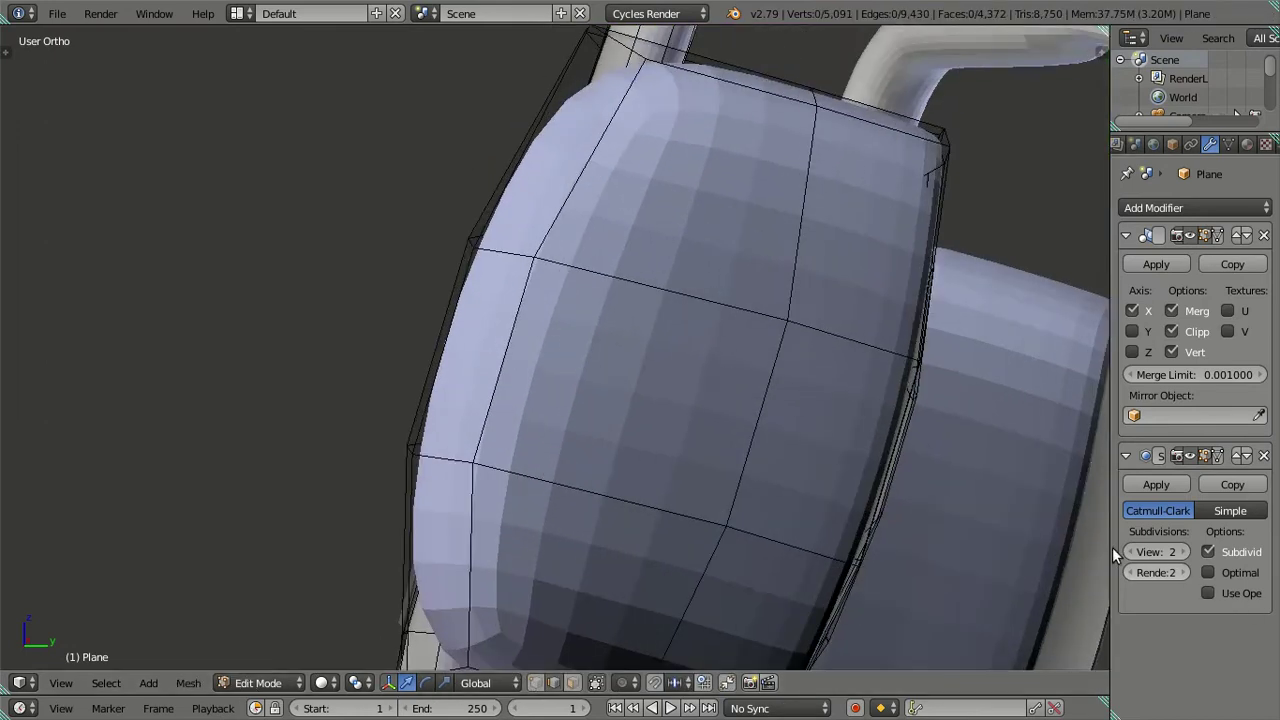
{"action": "left_click", "coordinate": [1133, 552]}
{"action": "left_click", "coordinate": [1133, 552]}
{"action": "scroll", "coordinate": [785, 345], "scroll_direction": "down", "scroll_amount": 2}
{"action": "key", "text": "a"}
{"action": "key", "text": "a"}
{"action": "right_click", "coordinate": [686, 362], "text": "alt"}
{"action": "mouse_move", "coordinate": [680, 385]}
{"action": "middle_mouse_down"}
{"action": "mouse_move", "coordinate": [591, 429]}
{"action": "mouse_move", "coordinate": [470, 365]}
{"action": "mouse_move", "coordinate": [518, 315]}
{"action": "middle_mouse_up"}
{"action": "key", "text": "a"}
{"action": "right_click", "coordinate": [572, 337], "text": "alt"}
Move the vertical edge loop to a new position on the housing side.
{"action": "key", "text": "z"}
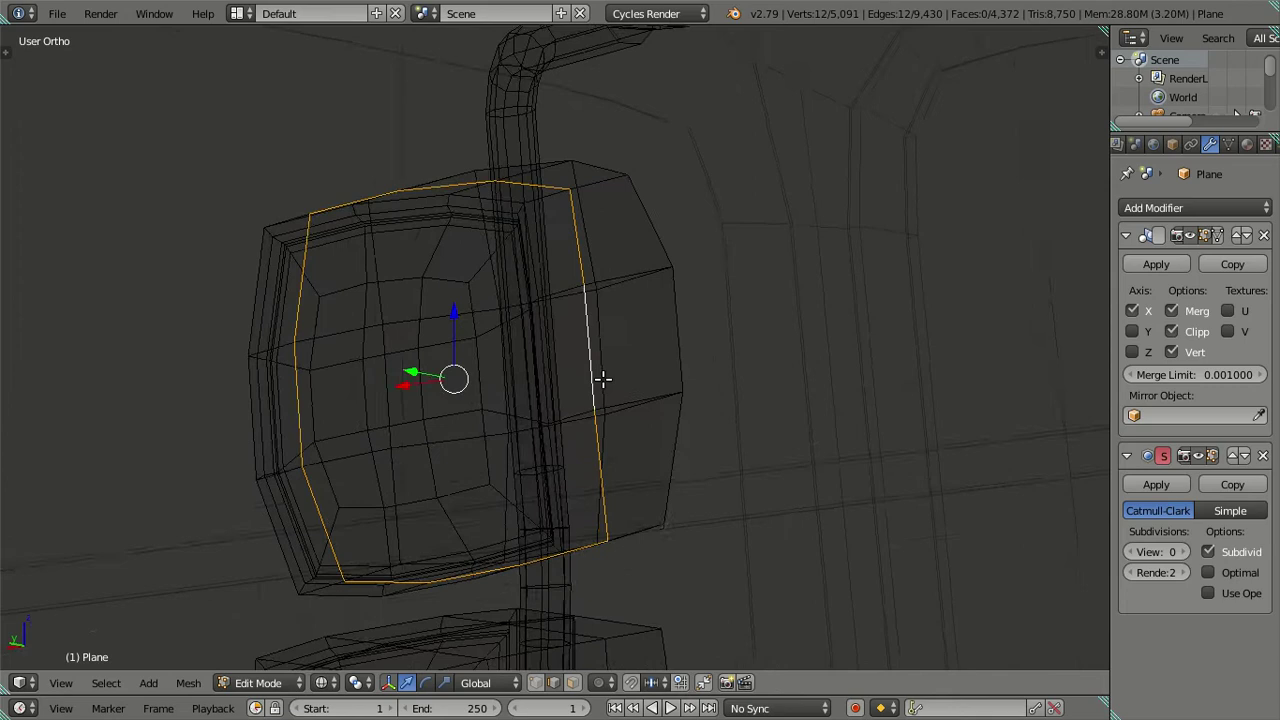
{"action": "key", "text": "z"}
{"action": "mouse_move", "coordinate": [634, 426]}
{"action": "middle_mouse_down"}
{"action": "mouse_move", "coordinate": [886, 457]}
{"action": "mouse_move", "coordinate": [823, 449]}
{"action": "middle_mouse_up"}
{"action": "key", "text": "g"}
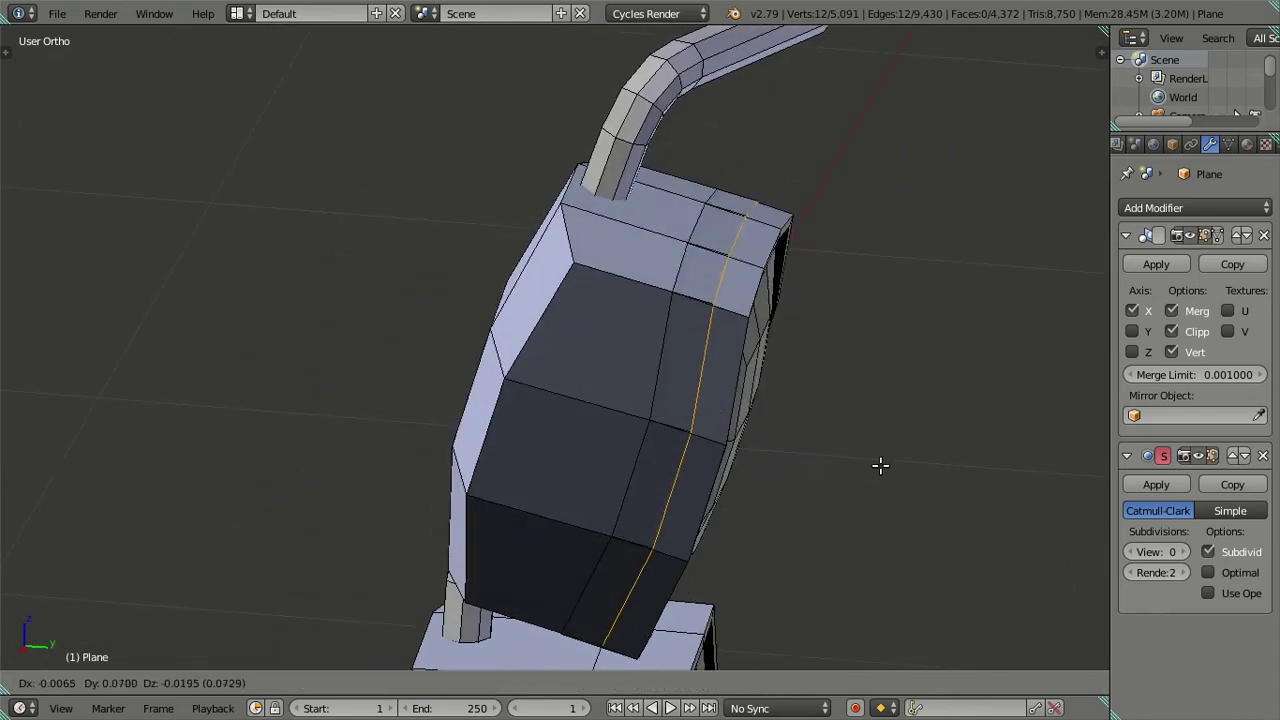
{"action": "left_click", "coordinate": [691, 390]}
Select the middle vertical loop of the mirror and check it from right, front and back views.
{"action": "key", "text": "a"}
{"action": "key", "text": "a"}
{"action": "key", "text": "a"}
{"action": "right_click", "coordinate": [668, 371], "text": "alt"}
{"action": "key", "text": "a"}
{"action": "key", "text": "z"}
{"action": "right_click", "coordinate": [666, 368], "text": "alt"}
{"action": "right_click", "coordinate": [677, 357], "text": "alt"}
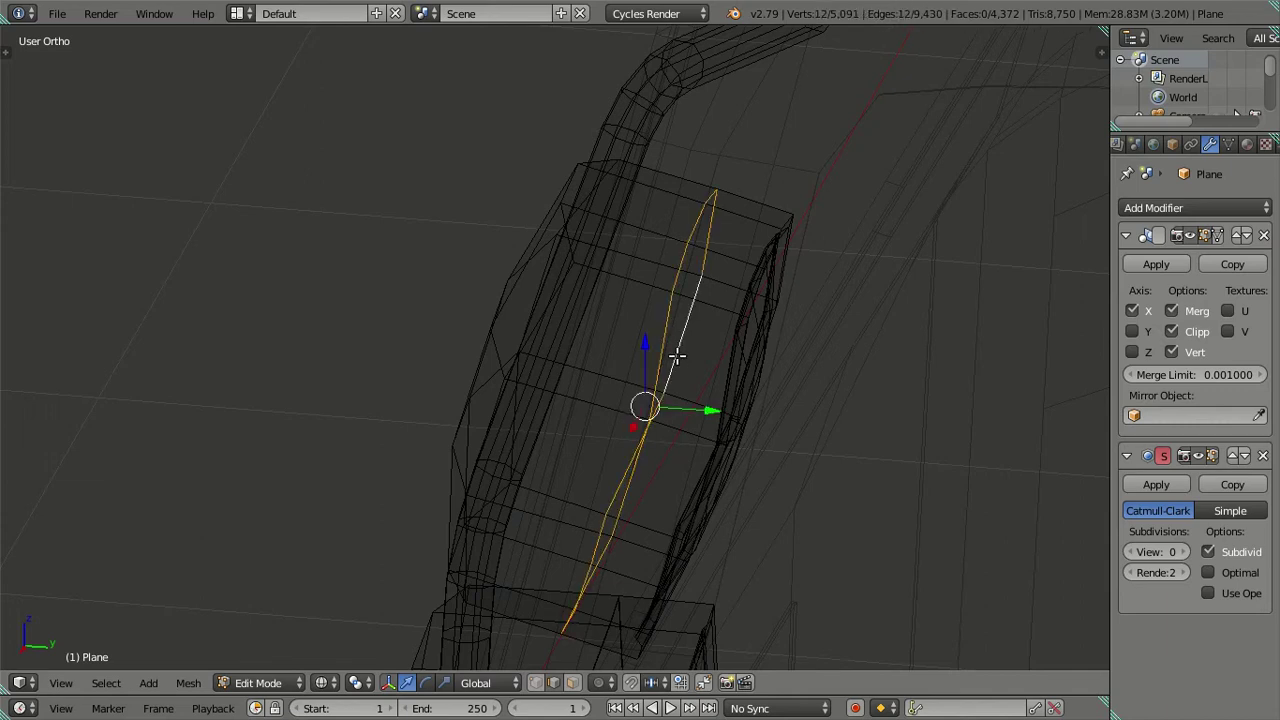
{"action": "key", "text": "z"}
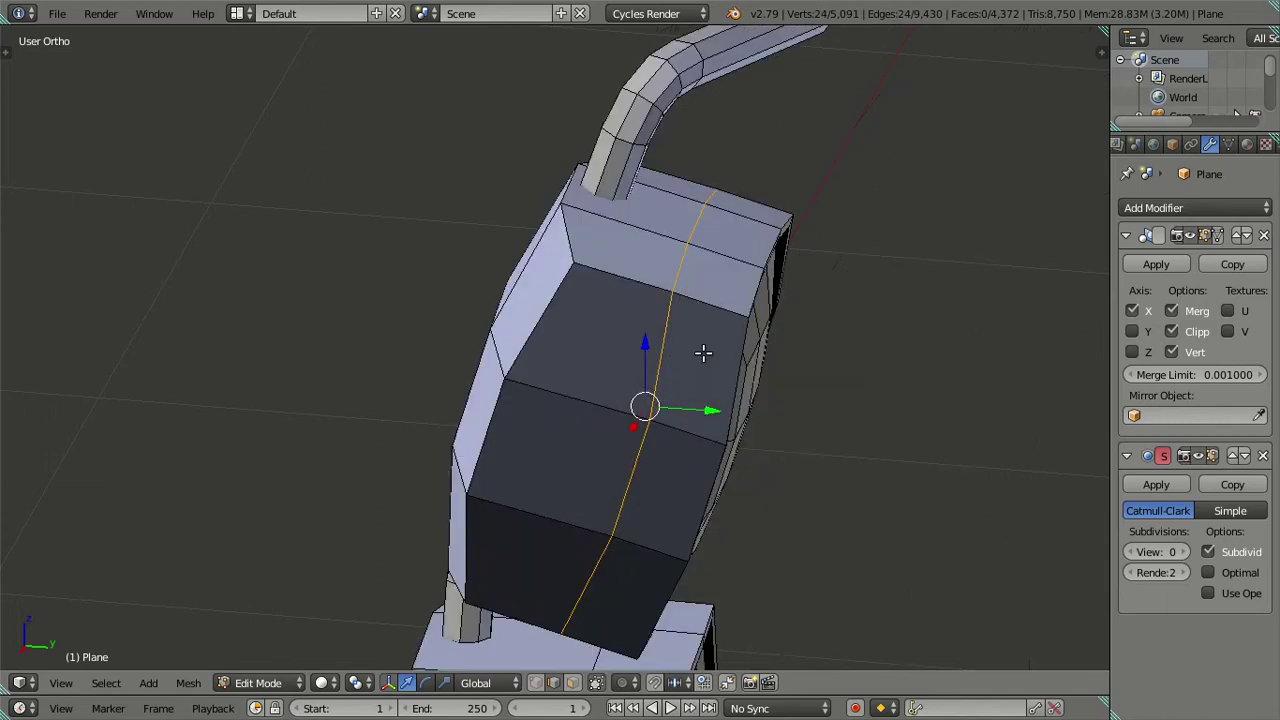
{"action": "key", "text": "s"}
{"action": "key", "text": "Escape"}
{"action": "key", "text": "KP_3"}
{"action": "scroll", "coordinate": [832, 401], "scroll_direction": "up", "scroll_amount": 2}
{"action": "key", "text": "KP_1"}
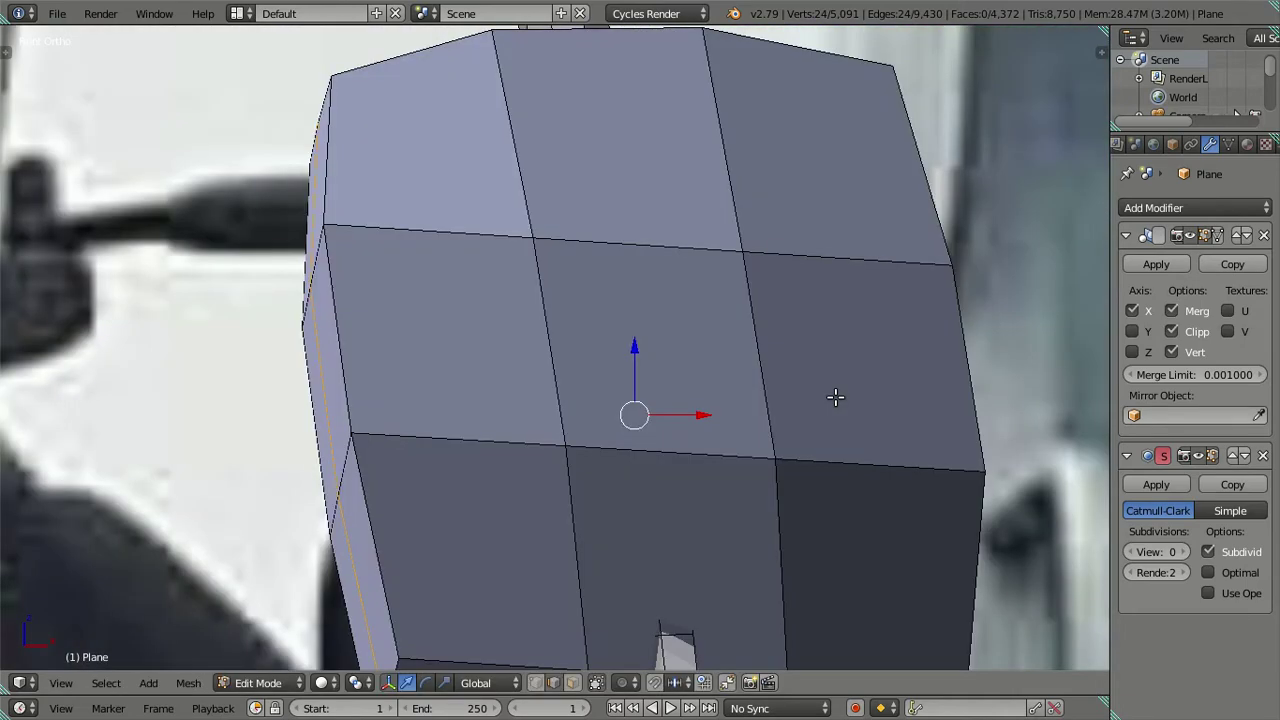
{"action": "key", "text": "ctrl+KP_1"}
In wireframe back view, extrude the rim loop and scale it down to 0.9923.
{"action": "key", "text": "z"}
{"action": "scroll", "coordinate": [828, 413], "scroll_direction": "down", "scroll_amount": 2}
{"action": "scroll", "coordinate": [828, 413], "scroll_direction": "up", "scroll_amount": 1}
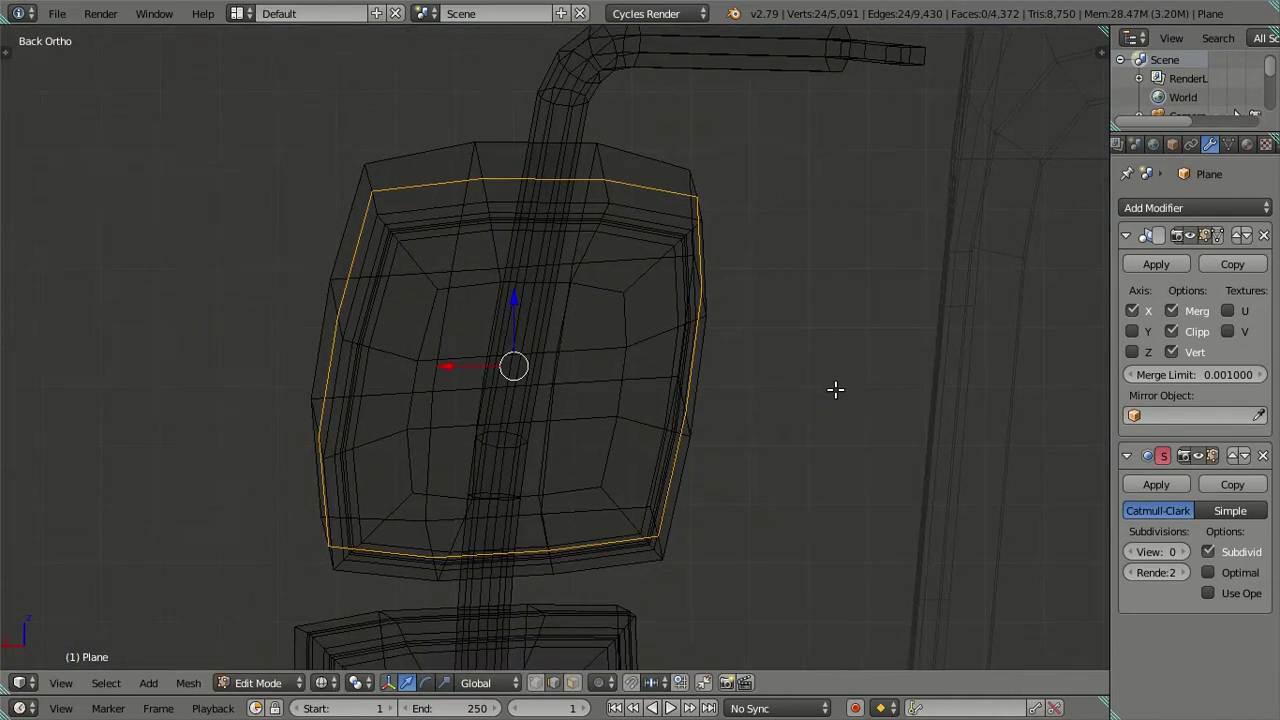
{"action": "scroll", "coordinate": [834, 389], "scroll_direction": "up", "scroll_amount": 2}
{"action": "scroll", "coordinate": [834, 383], "scroll_direction": "up", "scroll_amount": 1}
{"action": "scroll", "coordinate": [846, 400], "scroll_direction": "up", "scroll_amount": 2}
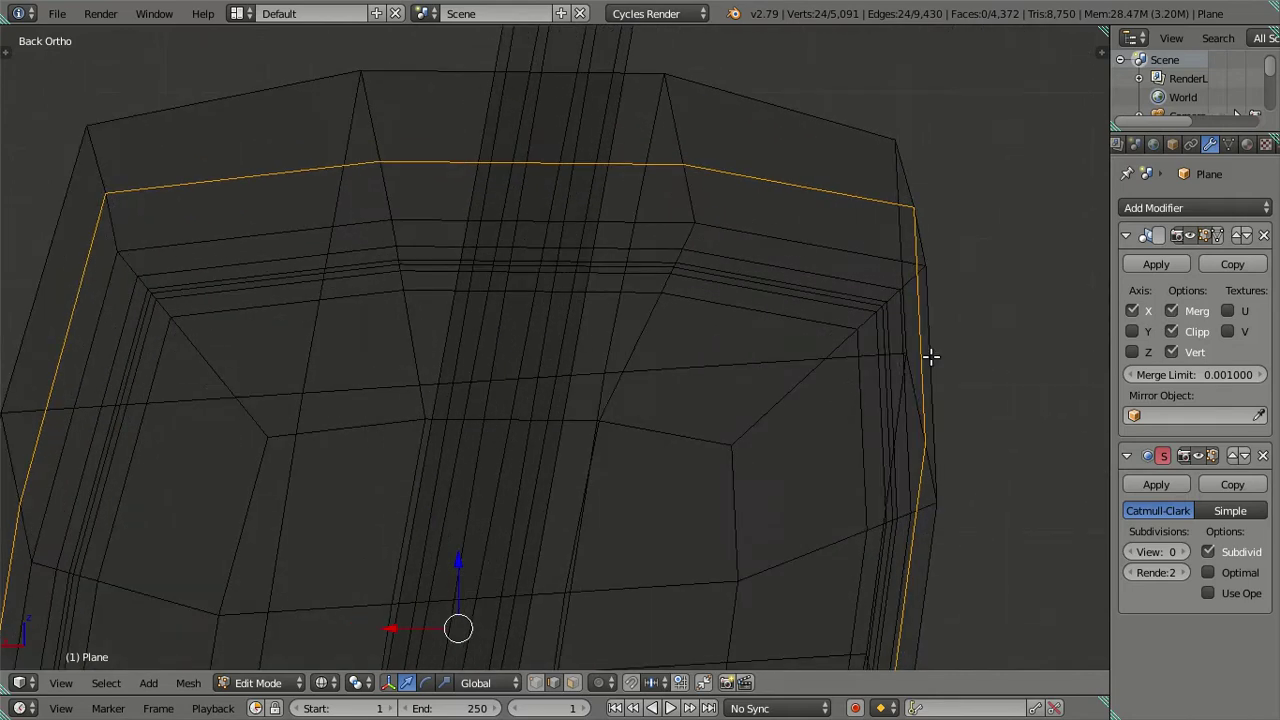
{"action": "key", "text": "e"}
{"action": "key", "text": "s"}
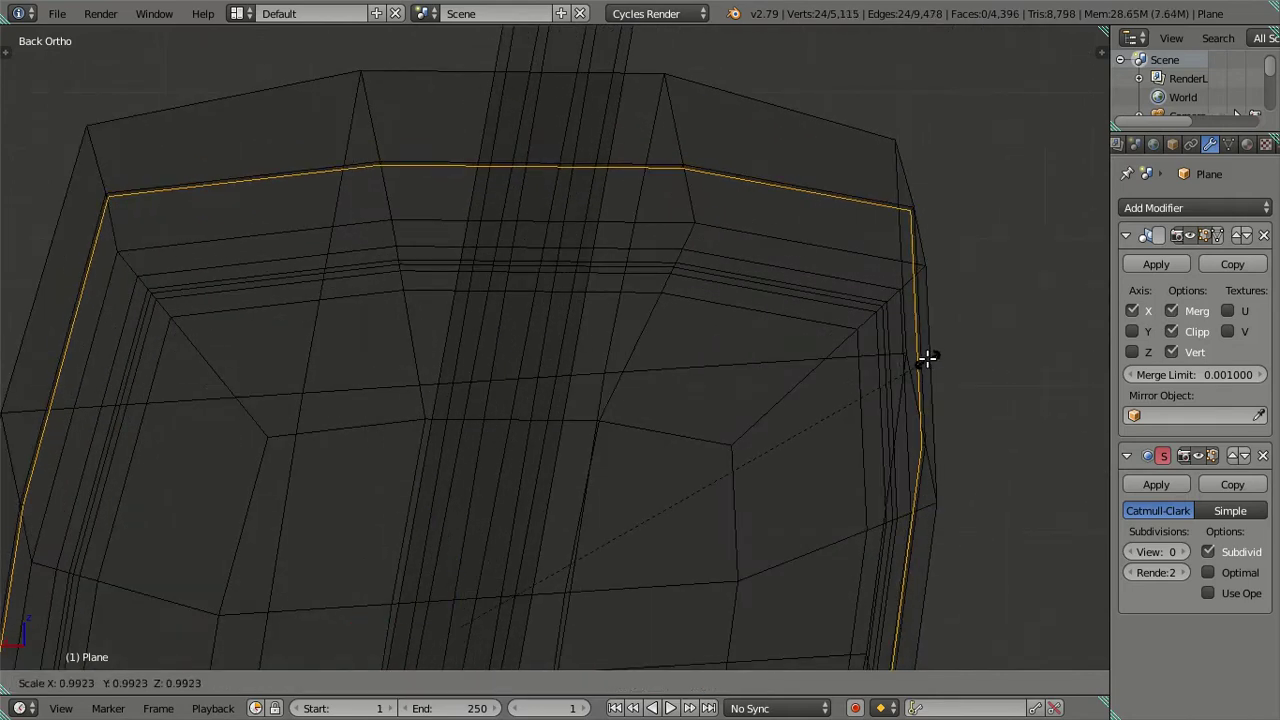
{"action": "left_click", "coordinate": [924, 358]}
{"action": "scroll", "coordinate": [863, 374], "scroll_direction": "down", "scroll_amount": 2}
{"action": "scroll", "coordinate": [737, 491], "scroll_direction": "down", "scroll_amount": 1}
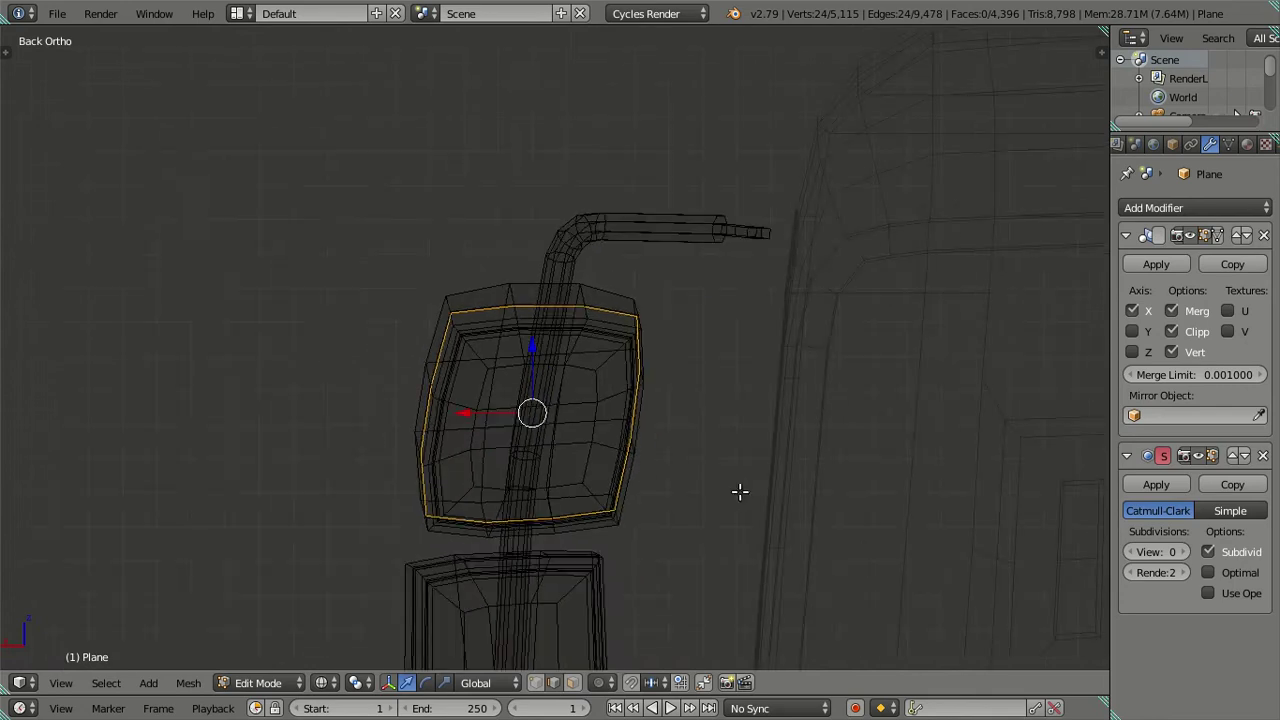
{"action": "key", "text": "z"}
{"action": "scroll", "coordinate": [700, 400], "scroll_direction": "up", "scroll_amount": 2}
{"action": "middle_click_drag", "start_coordinate": [686, 329], "coordinate": [850, 333]}
Preview viewport subdivision at level 2 and compare the smoothed mirror with the front reference.
{"action": "middle_click_drag", "start_coordinate": [815, 365], "coordinate": [946, 439]}
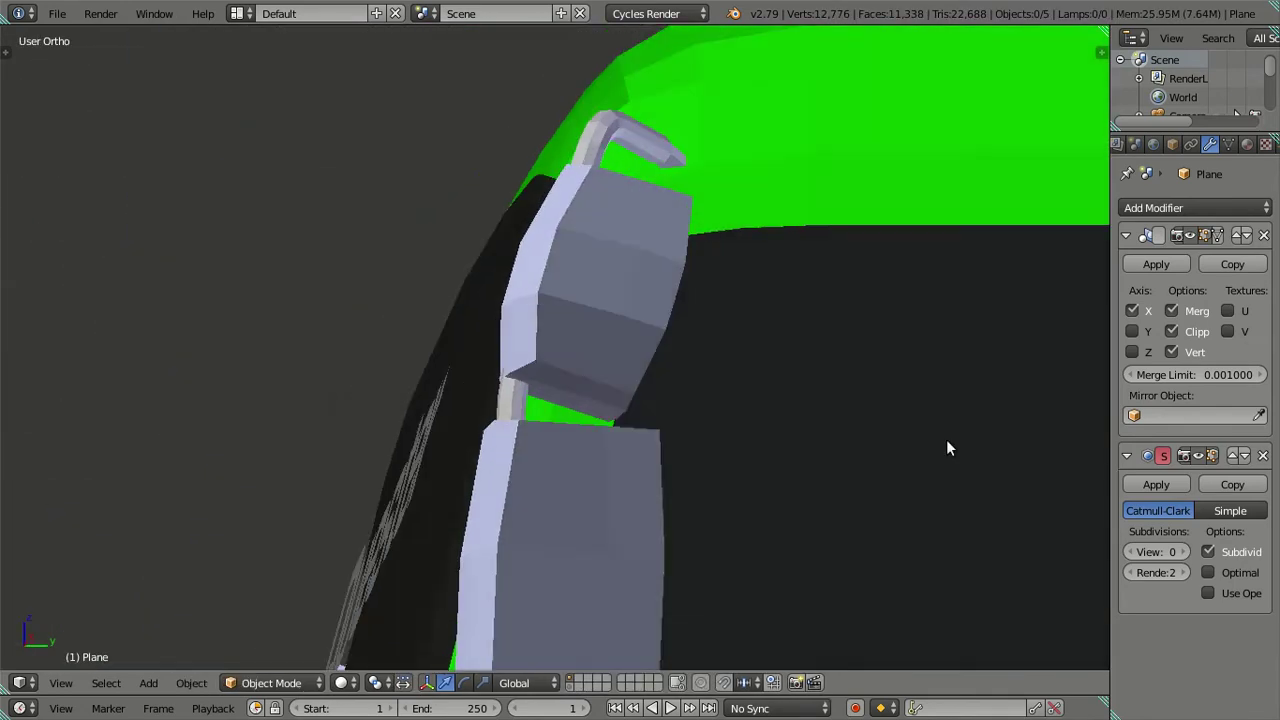
{"action": "left_click", "coordinate": [1182, 552]}
{"action": "key", "text": "ctrl+2"}
{"action": "mouse_move", "coordinate": [896, 484]}
{"action": "middle_mouse_down"}
{"action": "mouse_move", "coordinate": [810, 412]}
{"action": "mouse_move", "coordinate": [701, 475]}
{"action": "mouse_move", "coordinate": [608, 391]}
{"action": "mouse_move", "coordinate": [808, 408]}
{"action": "mouse_move", "coordinate": [474, 380]}
{"action": "mouse_move", "coordinate": [814, 353]}
{"action": "mouse_move", "coordinate": [777, 371]}
{"action": "middle_mouse_up"}
{"action": "scroll", "coordinate": [810, 412], "scroll_direction": "down", "scroll_amount": 3}
{"action": "scroll", "coordinate": [758, 367], "scroll_direction": "up", "scroll_amount": 2}
{"action": "key", "text": "KP_1"}
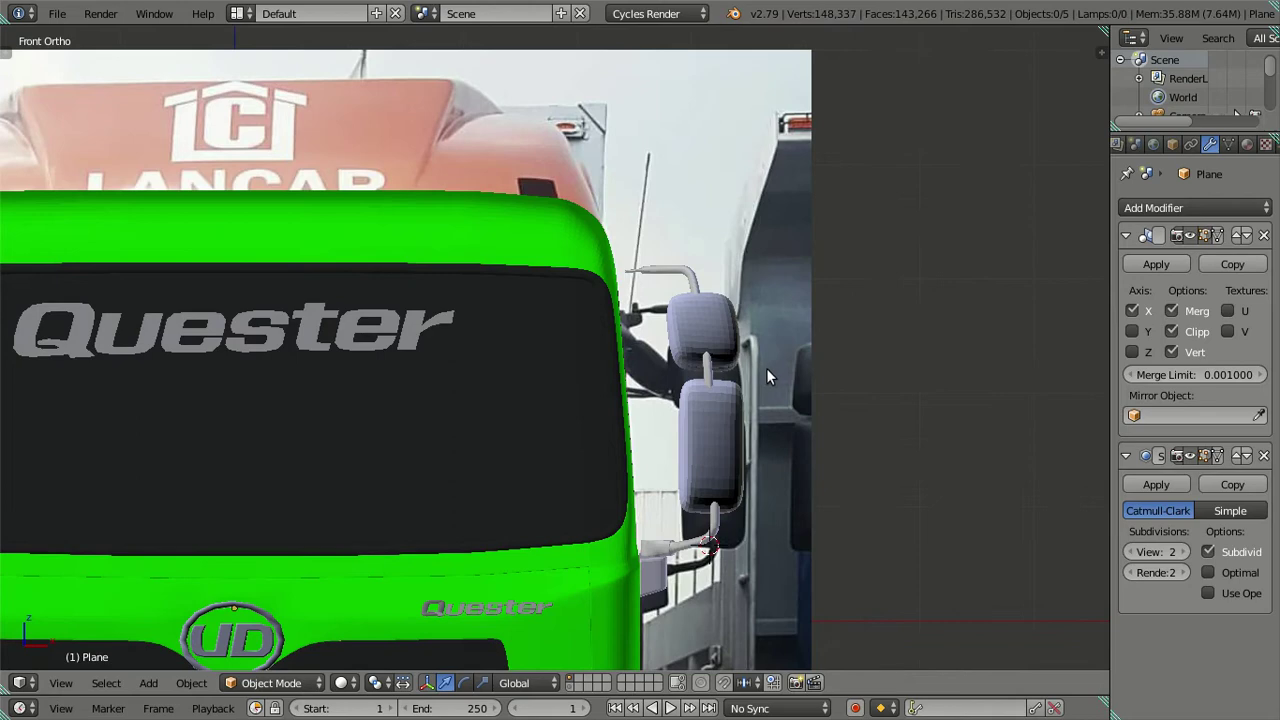
{"action": "key", "text": "z"}
{"action": "scroll", "coordinate": [768, 375], "scroll_direction": "up", "scroll_amount": 2}
{"action": "scroll", "coordinate": [768, 367], "scroll_direction": "down", "scroll_amount": 1}
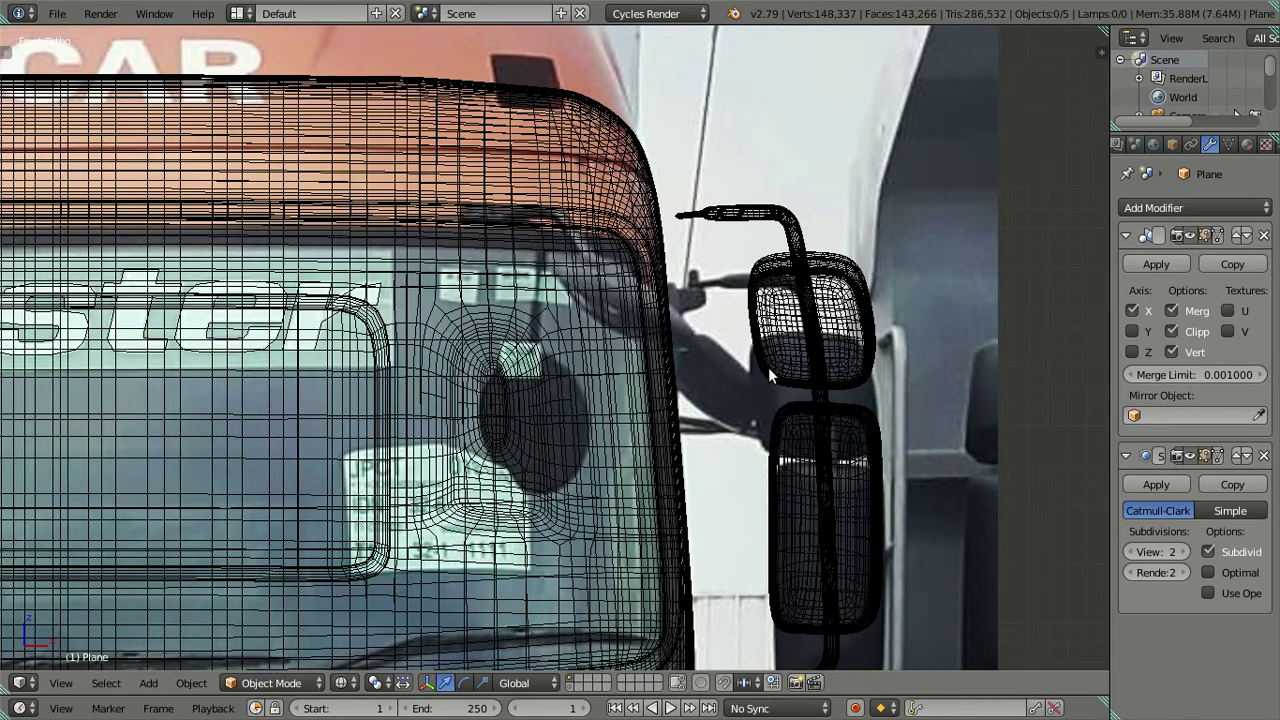
{"action": "scroll", "coordinate": [759, 354], "scroll_direction": "down", "scroll_amount": 2}
{"action": "key", "text": "z"}
{"action": "mouse_move", "coordinate": [835, 391]}
{"action": "middle_mouse_down"}
{"action": "mouse_move", "coordinate": [479, 359]}
{"action": "mouse_move", "coordinate": [307, 328]}
{"action": "mouse_move", "coordinate": [674, 343]}
{"action": "mouse_move", "coordinate": [837, 391]}
{"action": "mouse_move", "coordinate": [443, 400]}
{"action": "mouse_move", "coordinate": [337, 371]}
{"action": "mouse_move", "coordinate": [486, 363]}
{"action": "mouse_move", "coordinate": [608, 394]}
{"action": "mouse_move", "coordinate": [575, 419]}
{"action": "mouse_move", "coordinate": [885, 532]}
{"action": "middle_mouse_up"}
{"action": "scroll", "coordinate": [307, 328], "scroll_direction": "down", "scroll_amount": 2}
{"action": "scroll", "coordinate": [443, 400], "scroll_direction": "up", "scroll_amount": 2}
Save over the file, set viewport subdivision back to 0, and check the right-side reference.
{"action": "key", "text": "ctrl+s"}
{"action": "left_click", "coordinate": [486, 366]}
{"action": "scroll", "coordinate": [573, 417], "scroll_direction": "up", "scroll_amount": 2}
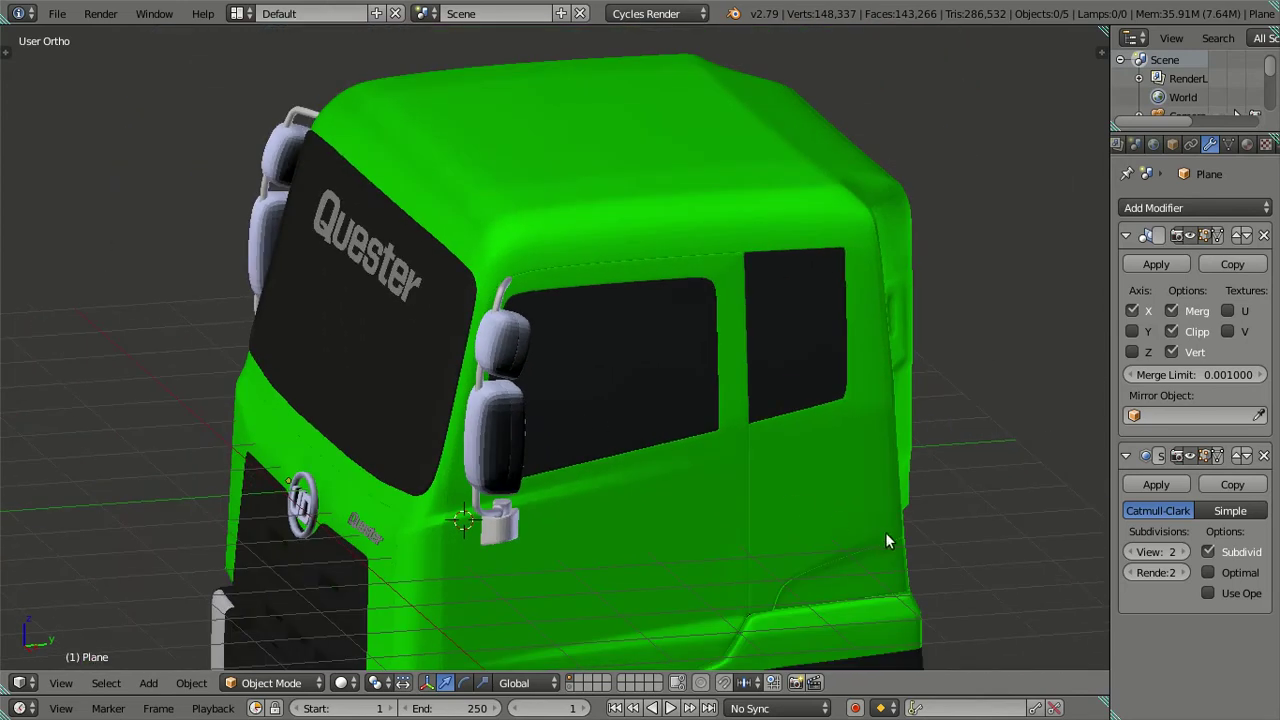
{"action": "left_click", "coordinate": [1128, 552]}
{"action": "left_click", "coordinate": [1128, 552]}
{"action": "mouse_move", "coordinate": [1010, 533]}
{"action": "middle_mouse_down"}
{"action": "mouse_move", "coordinate": [794, 472]}
{"action": "mouse_move", "coordinate": [560, 268]}
{"action": "mouse_move", "coordinate": [578, 275]}
{"action": "mouse_move", "coordinate": [552, 237]}
{"action": "middle_mouse_up"}
{"action": "scroll", "coordinate": [560, 268], "scroll_direction": "up", "scroll_amount": 2}
{"action": "key", "text": "KP_3"}
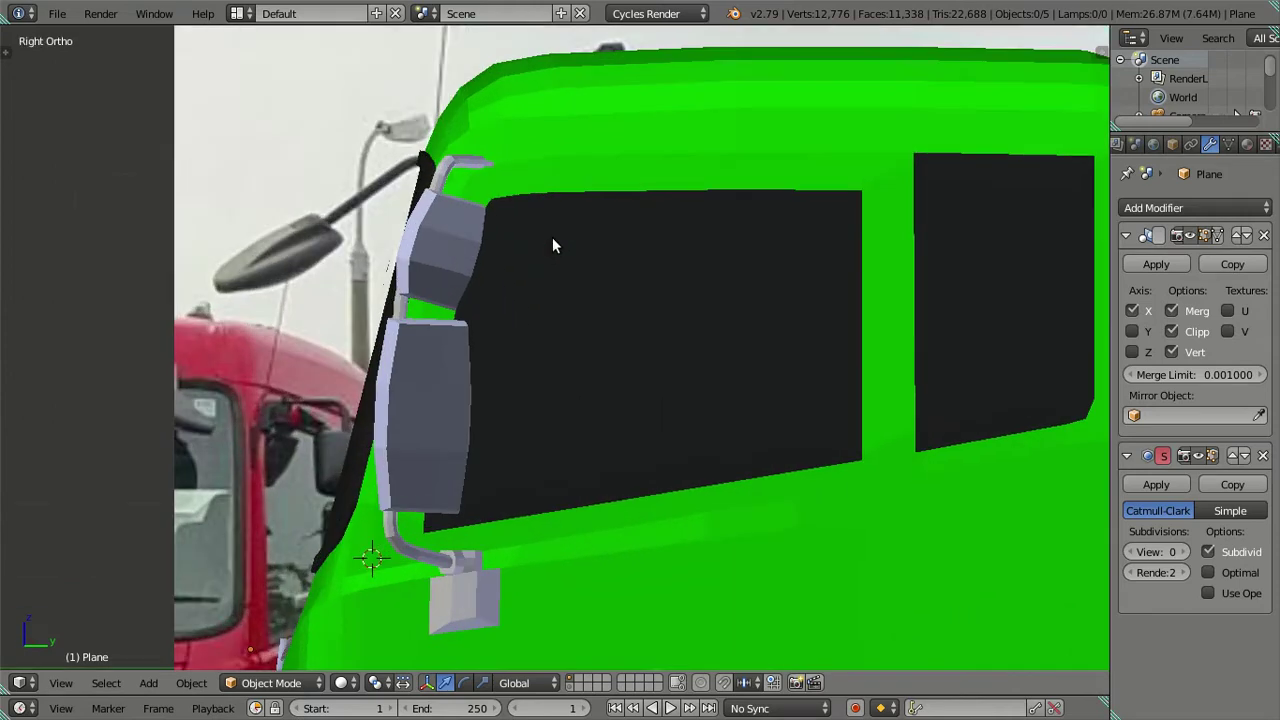
{"action": "scroll", "coordinate": [594, 355], "scroll_direction": "up", "scroll_amount": 2}
{"action": "key", "text": "z"}
{"action": "scroll", "coordinate": [585, 360], "scroll_direction": "up", "scroll_amount": 2}
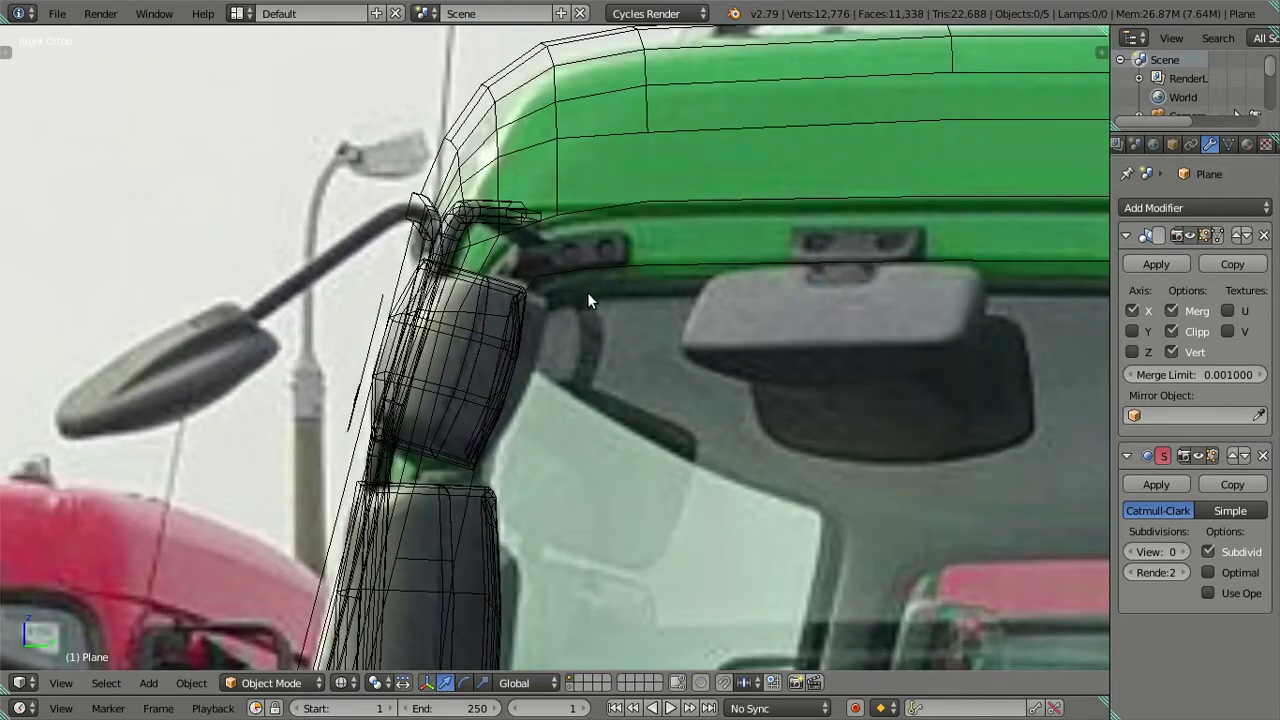
{"action": "scroll", "coordinate": [547, 499], "scroll_direction": "down", "scroll_amount": 3}
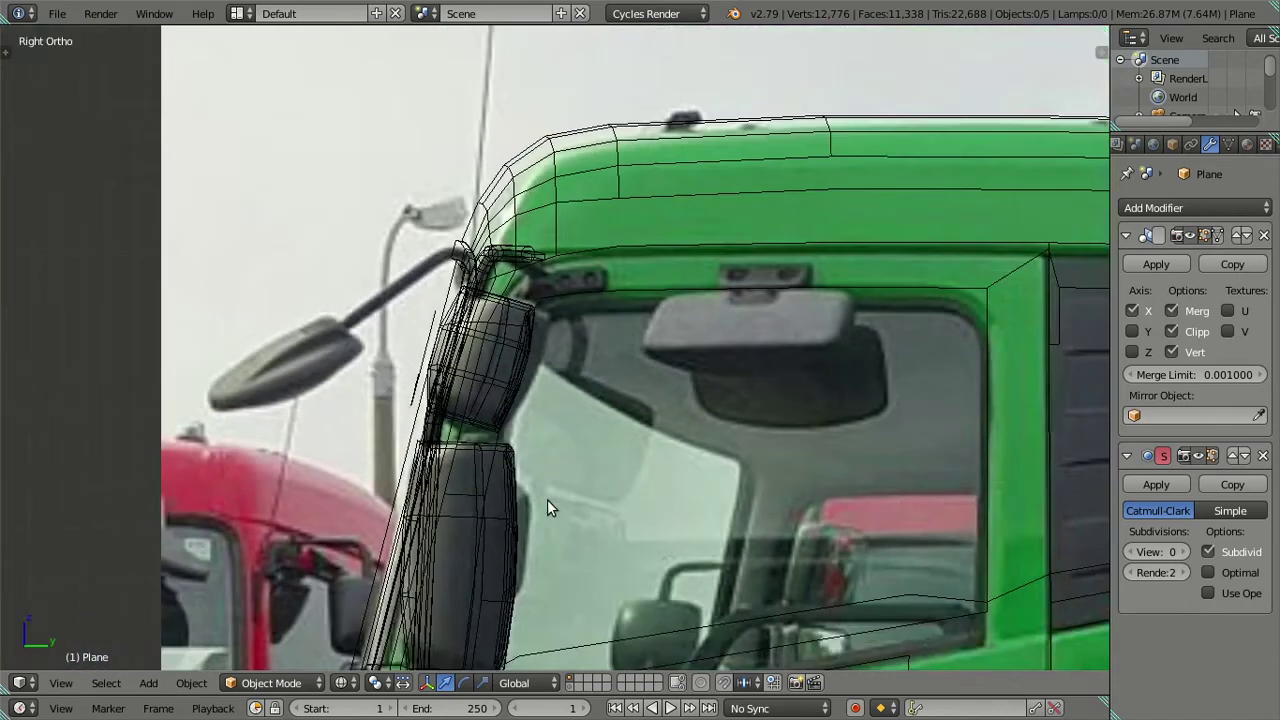
{"action": "scroll", "coordinate": [540, 490], "scroll_direction": "down", "scroll_amount": 2}
{"action": "key", "text": "z"}
{"action": "mouse_move", "coordinate": [560, 386]}
{"action": "middle_mouse_down"}
{"action": "mouse_move", "coordinate": [650, 437]}
{"action": "mouse_move", "coordinate": [651, 395]}
{"action": "mouse_move", "coordinate": [523, 409]}
{"action": "mouse_move", "coordinate": [461, 317]}
{"action": "mouse_move", "coordinate": [751, 383]}
{"action": "middle_mouse_up"}
In Edit Mode, unhide the green cab body and deselect everything.
{"action": "key", "text": "Tab"}
{"action": "key", "text": "alt+h"}
{"action": "key", "text": "a"}
{"action": "scroll", "coordinate": [523, 409], "scroll_direction": "up", "scroll_amount": 2}
{"action": "scroll", "coordinate": [664, 470], "scroll_direction": "up", "scroll_amount": 3}
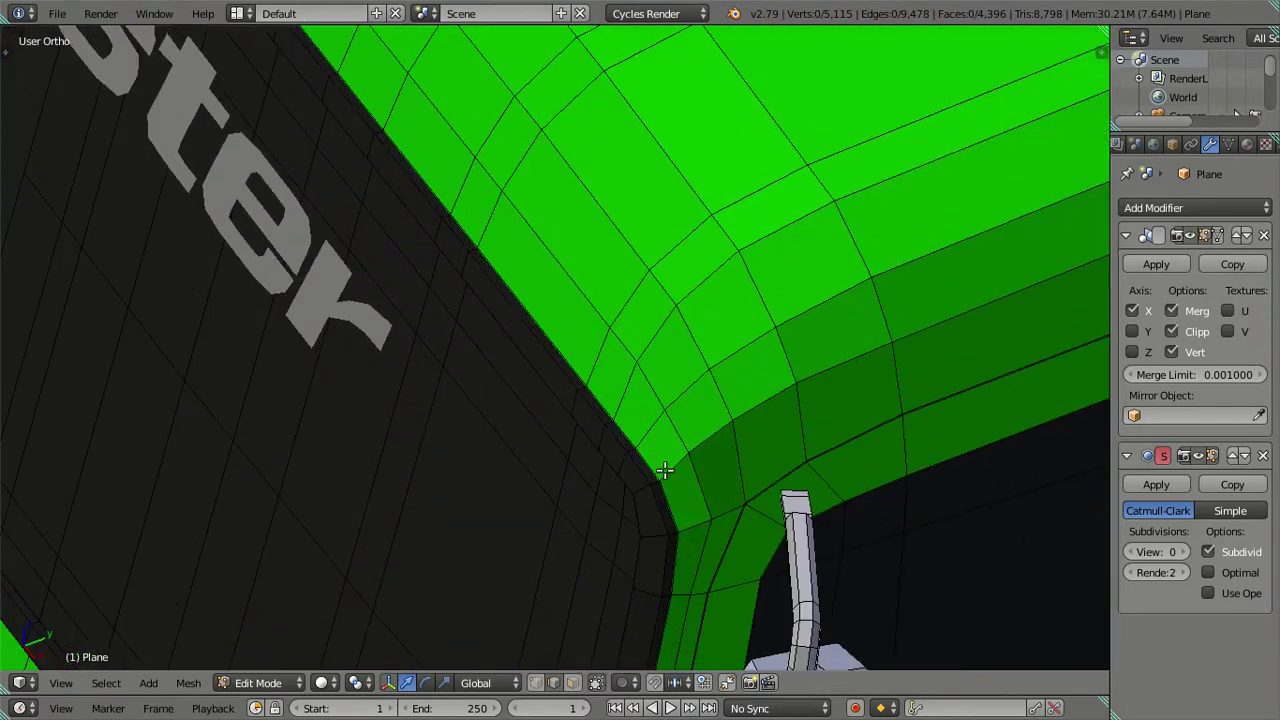
Duplicate the two windshield-corner faces in place and give them the white Material.
{"action": "left_click", "coordinate": [838, 467], "text": "shift"}
{"action": "scroll", "coordinate": [791, 443], "scroll_direction": "down", "scroll_amount": 3}
{"action": "mouse_move", "coordinate": [791, 443]}
{"action": "middle_mouse_down"}
{"action": "mouse_move", "coordinate": [714, 386]}
{"action": "mouse_move", "coordinate": [710, 367]}
{"action": "middle_mouse_up"}
{"action": "scroll", "coordinate": [710, 367], "scroll_direction": "down", "scroll_amount": 2}
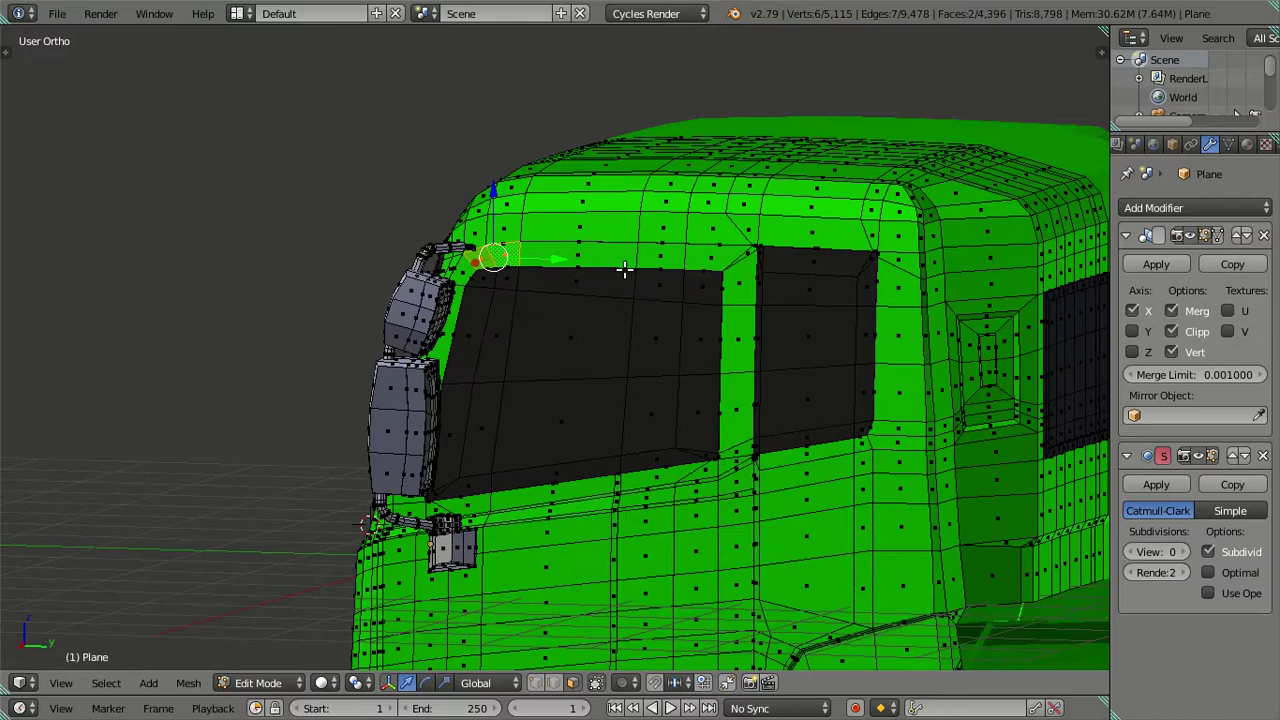
{"action": "key", "text": "KP_3"}
{"action": "scroll", "coordinate": [566, 277], "scroll_direction": "up", "scroll_amount": 2}
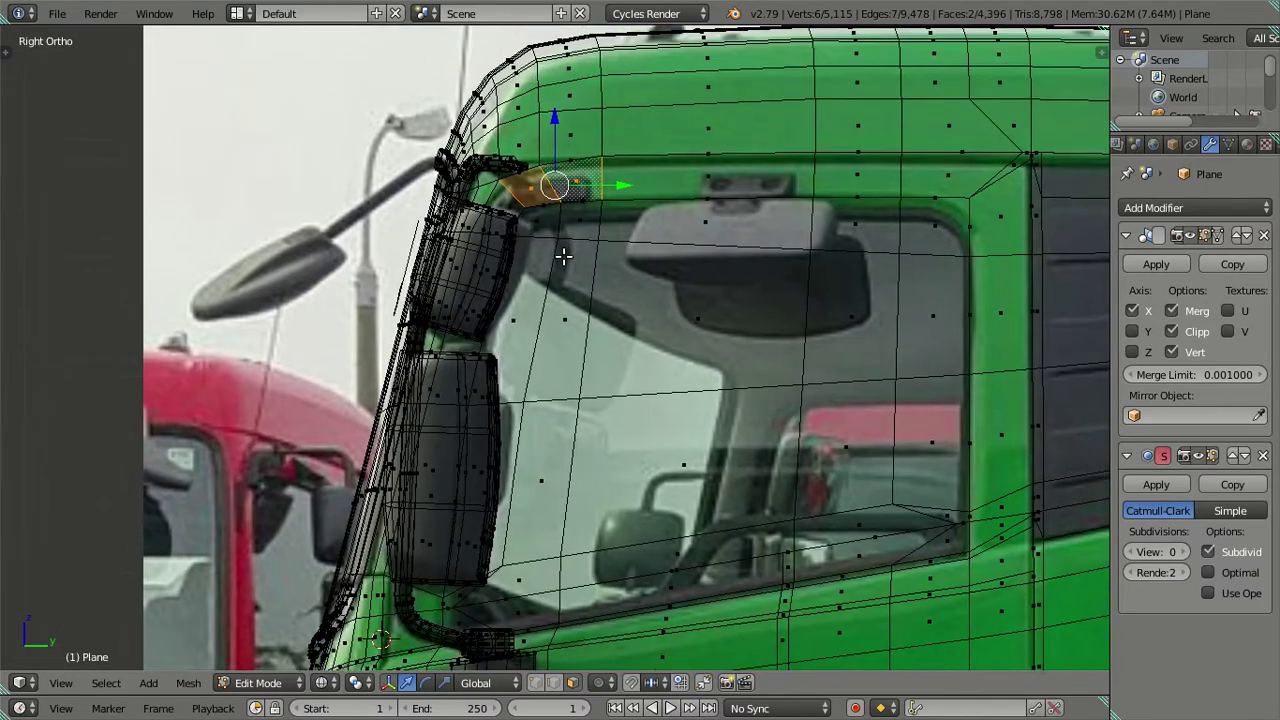
{"action": "scroll", "coordinate": [564, 262], "scroll_direction": "up", "scroll_amount": 2, "text": "ctrl"}
{"action": "scroll", "coordinate": [564, 262], "scroll_direction": "up", "scroll_amount": 2}
{"action": "scroll", "coordinate": [564, 262], "scroll_direction": "down", "scroll_amount": 1, "text": "shift"}
{"action": "mouse_move", "coordinate": [559, 235]}
{"action": "middle_mouse_down"}
{"action": "mouse_move", "coordinate": [594, 251]}
{"action": "mouse_move", "coordinate": [754, 243]}
{"action": "mouse_move", "coordinate": [731, 217]}
{"action": "mouse_move", "coordinate": [622, 207]}
{"action": "mouse_move", "coordinate": [506, 211]}
{"action": "mouse_move", "coordinate": [515, 228]}
{"action": "middle_mouse_up"}
{"action": "key", "text": "shift+d"}
{"action": "right_click", "coordinate": [612, 195]}
{"action": "left_click", "coordinate": [1247, 145]}
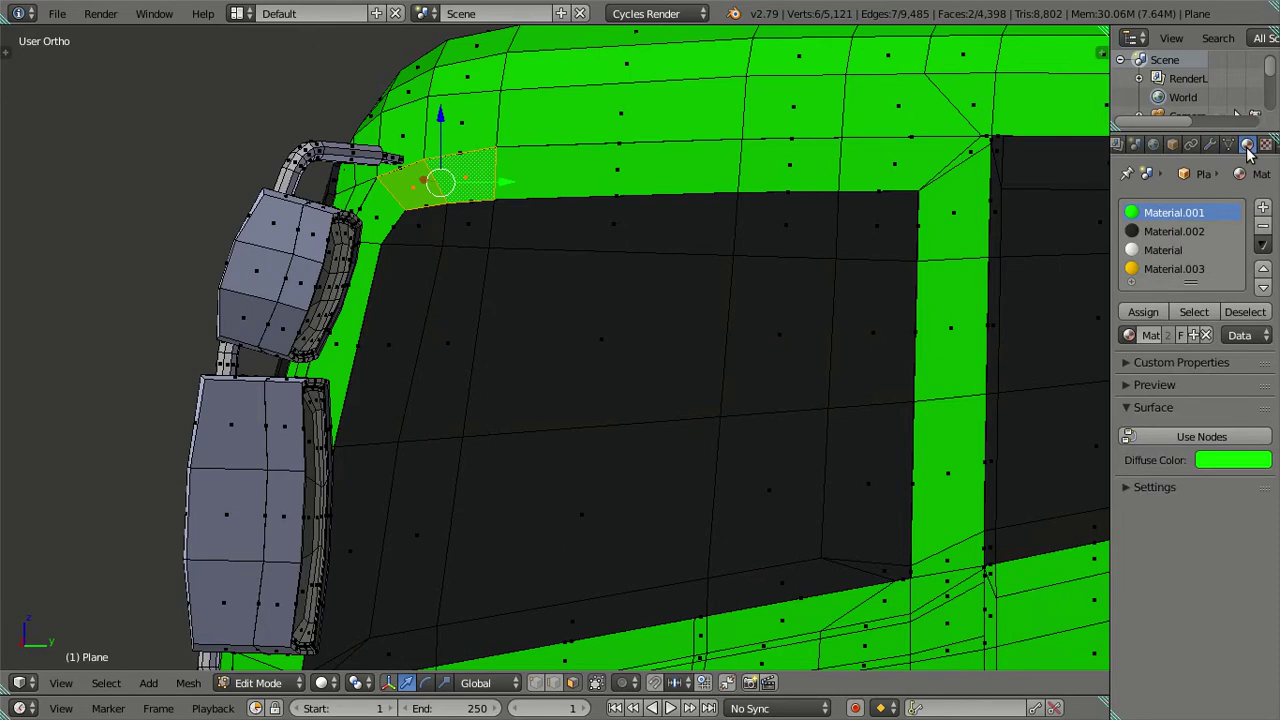
{"action": "left_click", "coordinate": [1150, 313]}
Extrude the selected cab edges outward to form a small mount pad.
{"action": "mouse_move", "coordinate": [766, 297]}
{"action": "middle_mouse_down"}
{"action": "mouse_move", "coordinate": [597, 311]}
{"action": "mouse_move", "coordinate": [700, 312]}
{"action": "middle_mouse_up"}
{"action": "scroll", "coordinate": [597, 311], "scroll_direction": "down", "scroll_amount": 3}
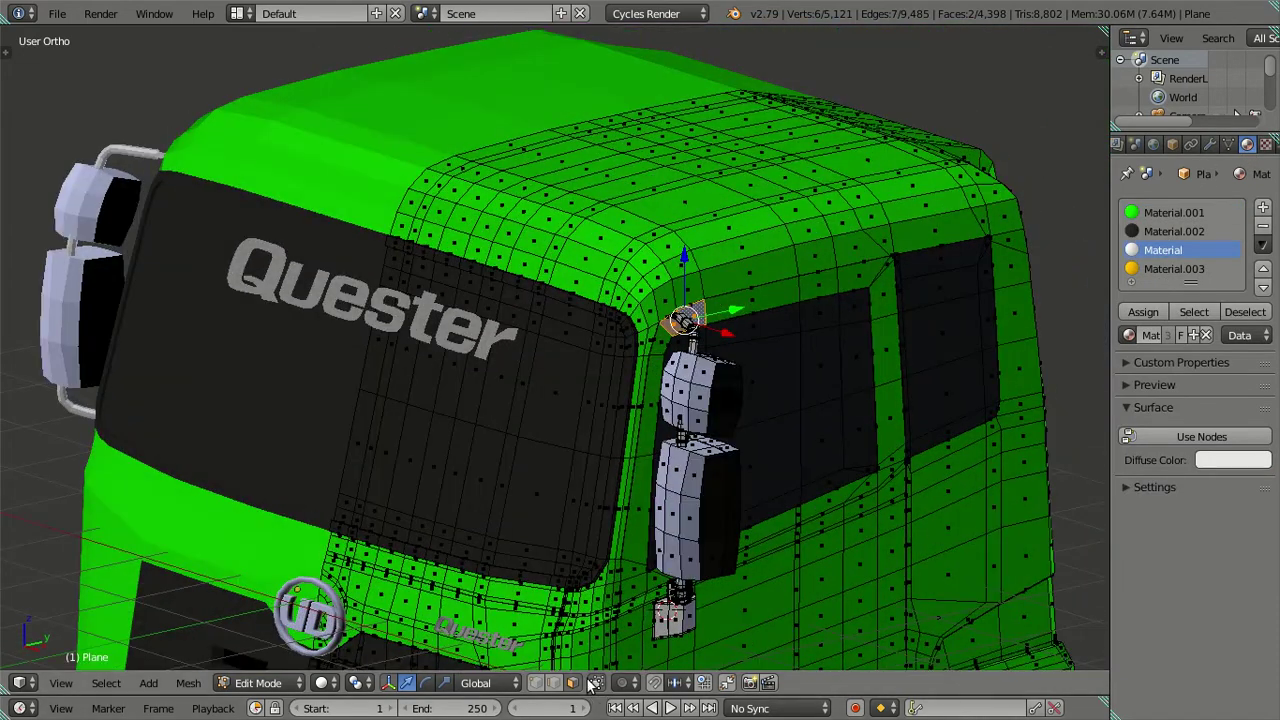
{"action": "left_click", "coordinate": [555, 683]}
{"action": "mouse_move", "coordinate": [786, 451]}
{"action": "middle_mouse_down"}
{"action": "mouse_move", "coordinate": [591, 417]}
{"action": "mouse_move", "coordinate": [686, 365]}
{"action": "middle_mouse_up"}
{"action": "scroll", "coordinate": [591, 417], "scroll_direction": "up", "scroll_amount": 2}
{"action": "scroll", "coordinate": [688, 350], "scroll_direction": "up", "scroll_amount": 2}
{"action": "key", "text": "KP_1"}
{"action": "scroll", "coordinate": [614, 443], "scroll_direction": "up", "scroll_amount": 2}
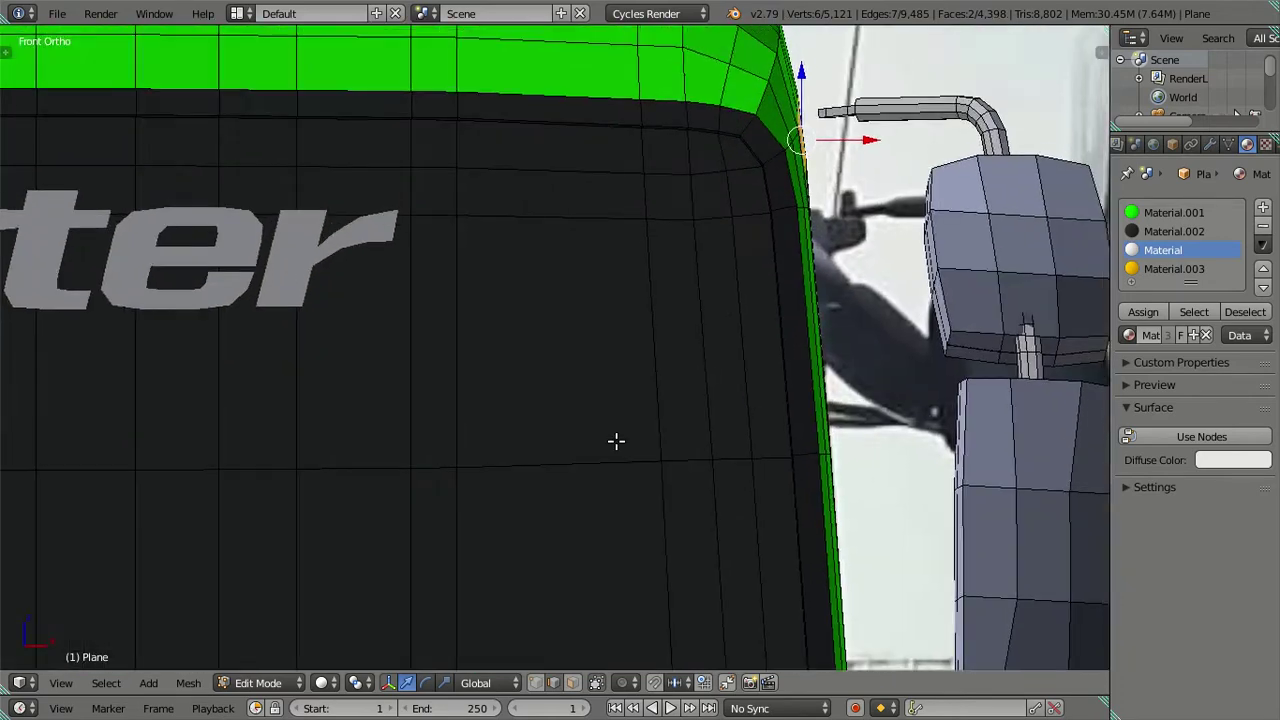
{"action": "scroll", "coordinate": [635, 362], "scroll_direction": "up", "scroll_amount": 2}
{"action": "key", "text": "e"}
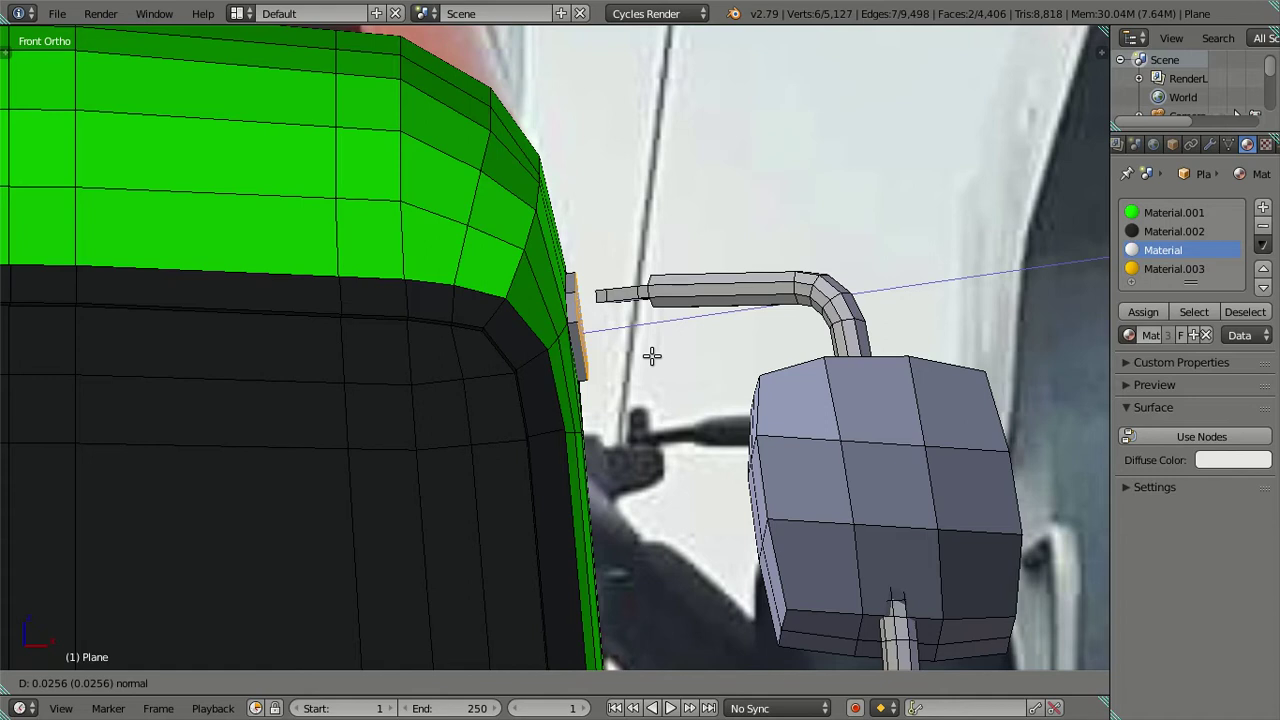
{"action": "left_click", "coordinate": [651, 356]}
{"action": "mouse_move", "coordinate": [656, 356]}
{"action": "middle_mouse_down"}
{"action": "mouse_move", "coordinate": [494, 374]}
{"action": "mouse_move", "coordinate": [671, 366]}
{"action": "middle_mouse_up"}
{"action": "scroll", "coordinate": [494, 374], "scroll_direction": "up", "scroll_amount": 2}
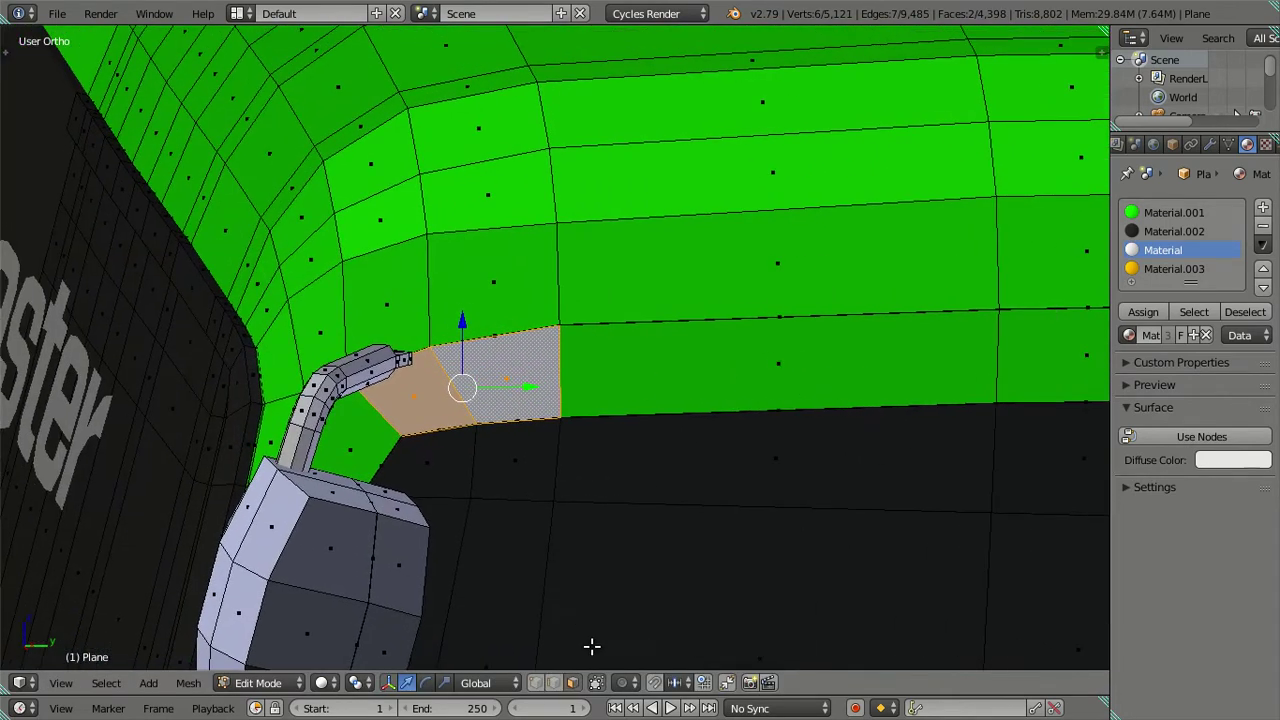
{"action": "scroll", "coordinate": [603, 347], "scroll_direction": "down", "scroll_amount": 8}
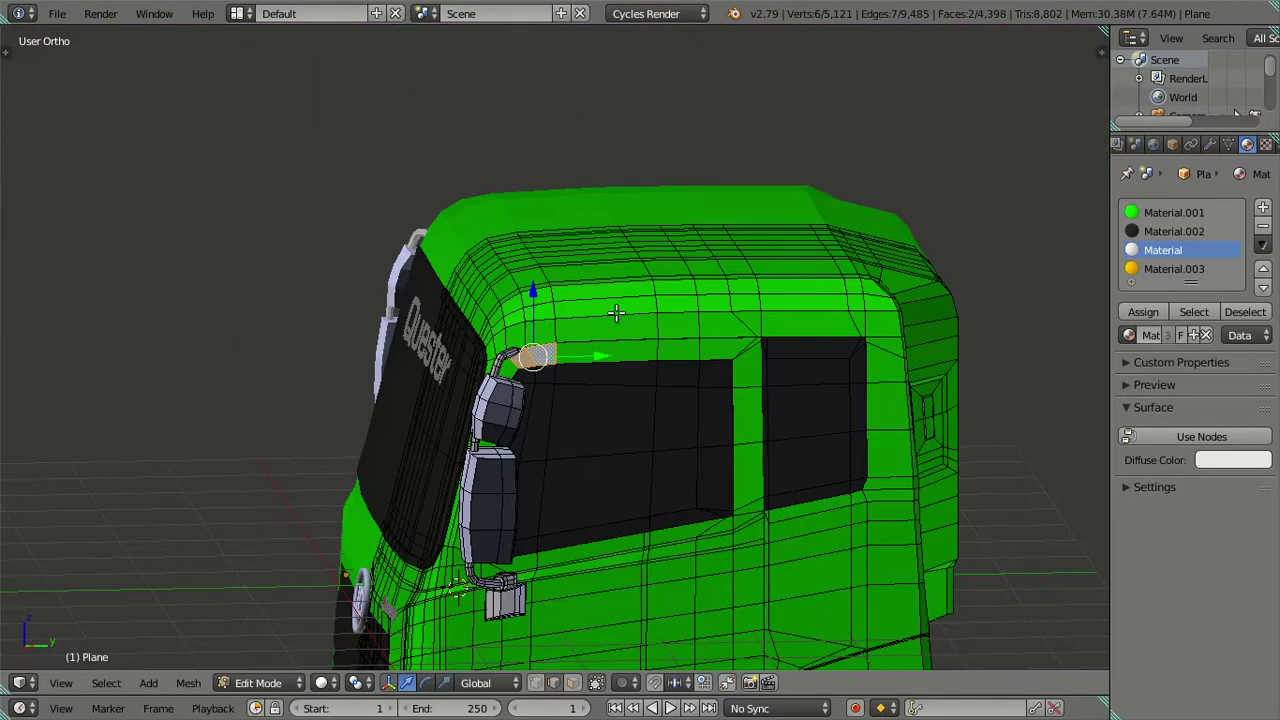
Select the linked cab regions (windows, windshield, grille, bumper) and hide them.
{"action": "key", "text": "ctrl+l"}
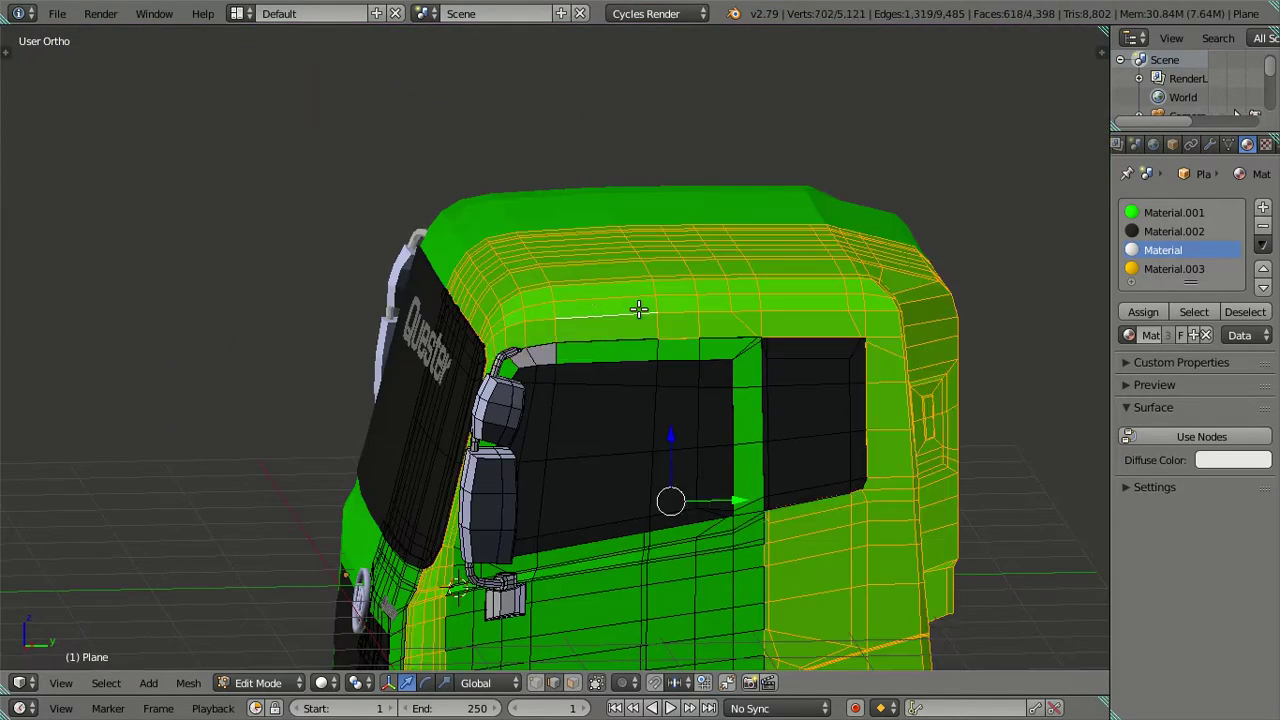
{"action": "key", "text": "l"}
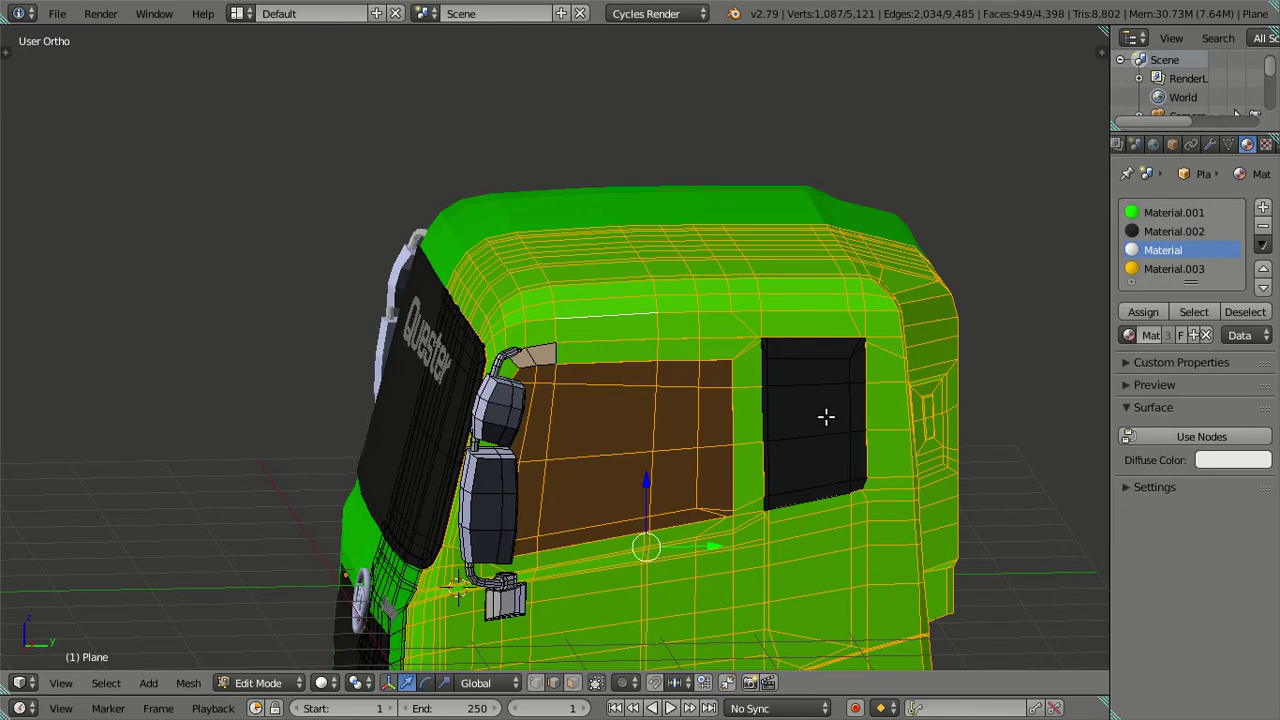
{"action": "key", "text": "l"}
{"action": "key", "text": "l"}
{"action": "middle_click_drag", "start_coordinate": [423, 406], "coordinate": [476, 363]}
{"action": "key", "text": "l"}
{"action": "scroll", "coordinate": [478, 420], "scroll_direction": "down", "scroll_amount": 3}
{"action": "key", "text": "l"}
{"action": "key", "text": "l"}
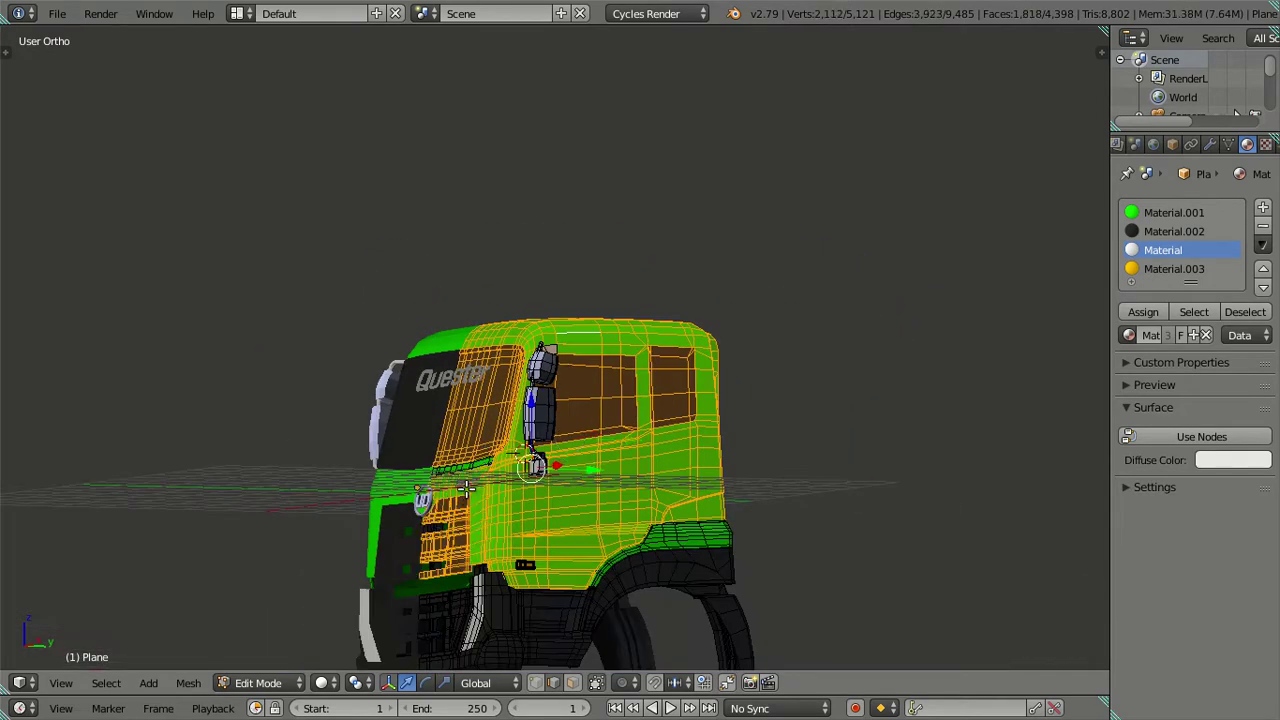
{"action": "key", "text": "l"}
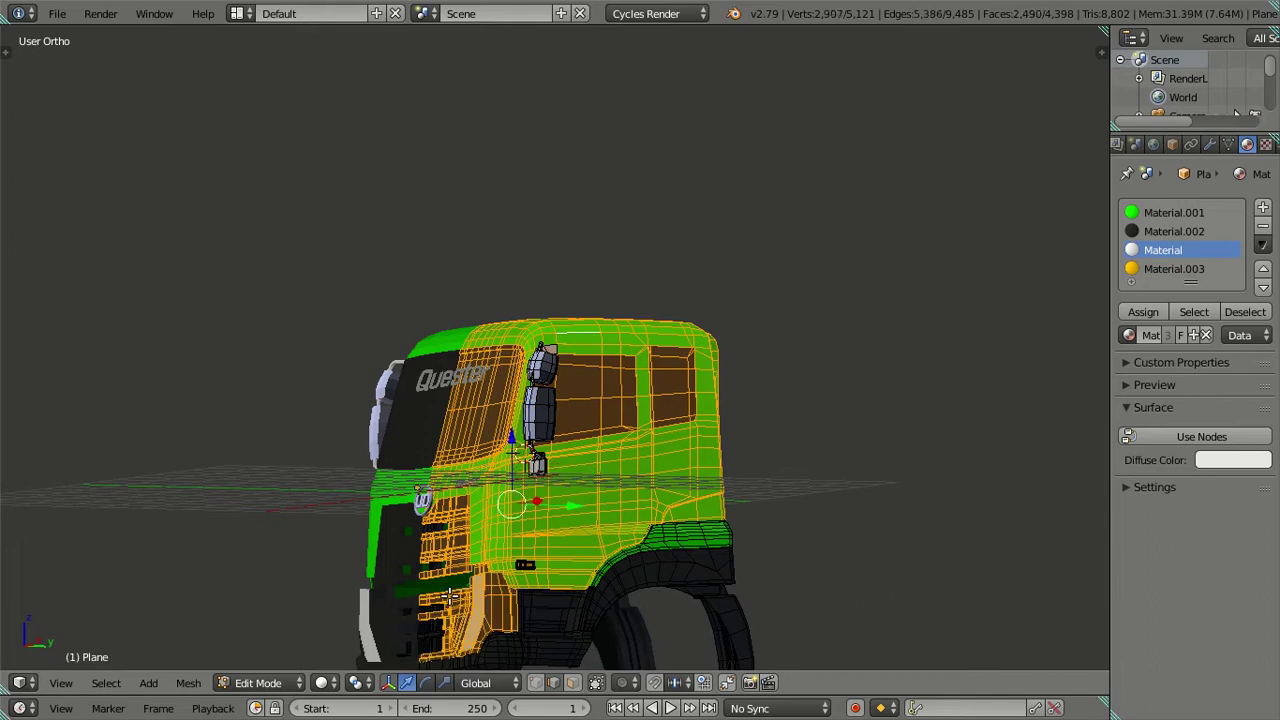
{"action": "middle_click_drag", "start_coordinate": [481, 636], "coordinate": [471, 617]}
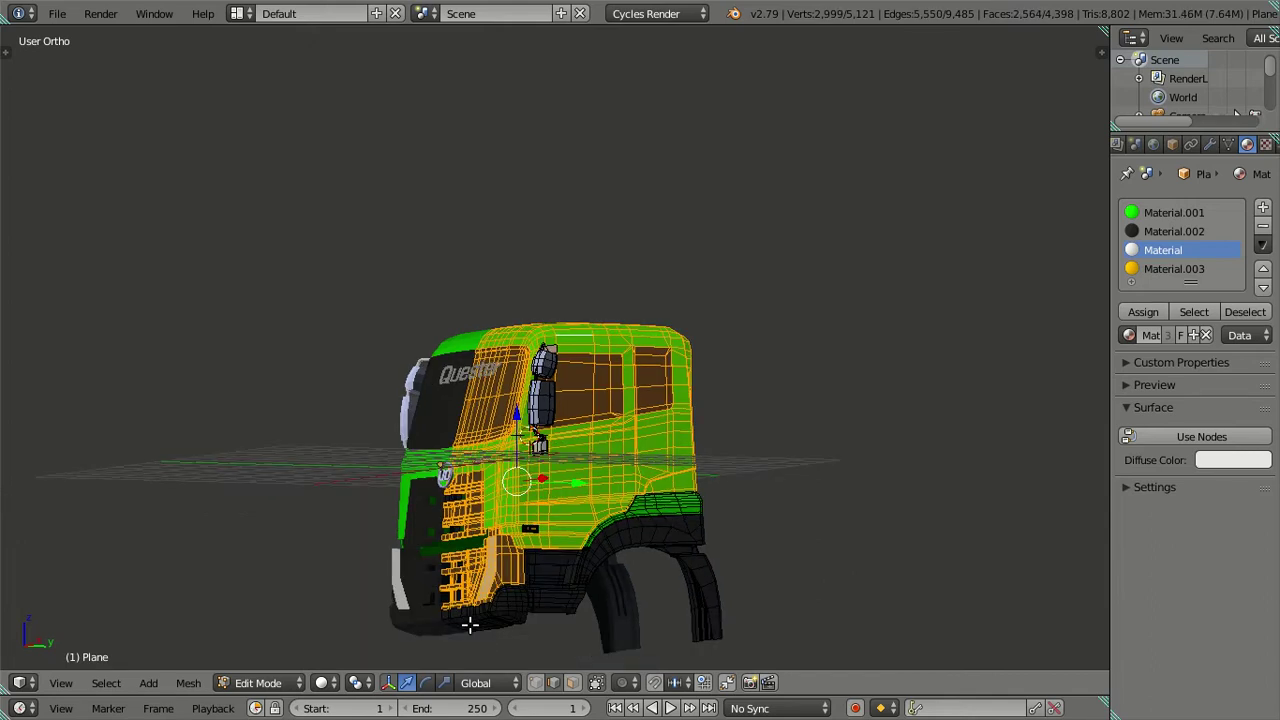
{"action": "key", "text": "l"}
{"action": "key", "text": "l"}
{"action": "key", "text": "l"}
{"action": "key", "text": "l"}
{"action": "middle_click_drag", "start_coordinate": [565, 565], "coordinate": [494, 563]}
{"action": "scroll", "coordinate": [494, 563], "scroll_direction": "up", "scroll_amount": 3}
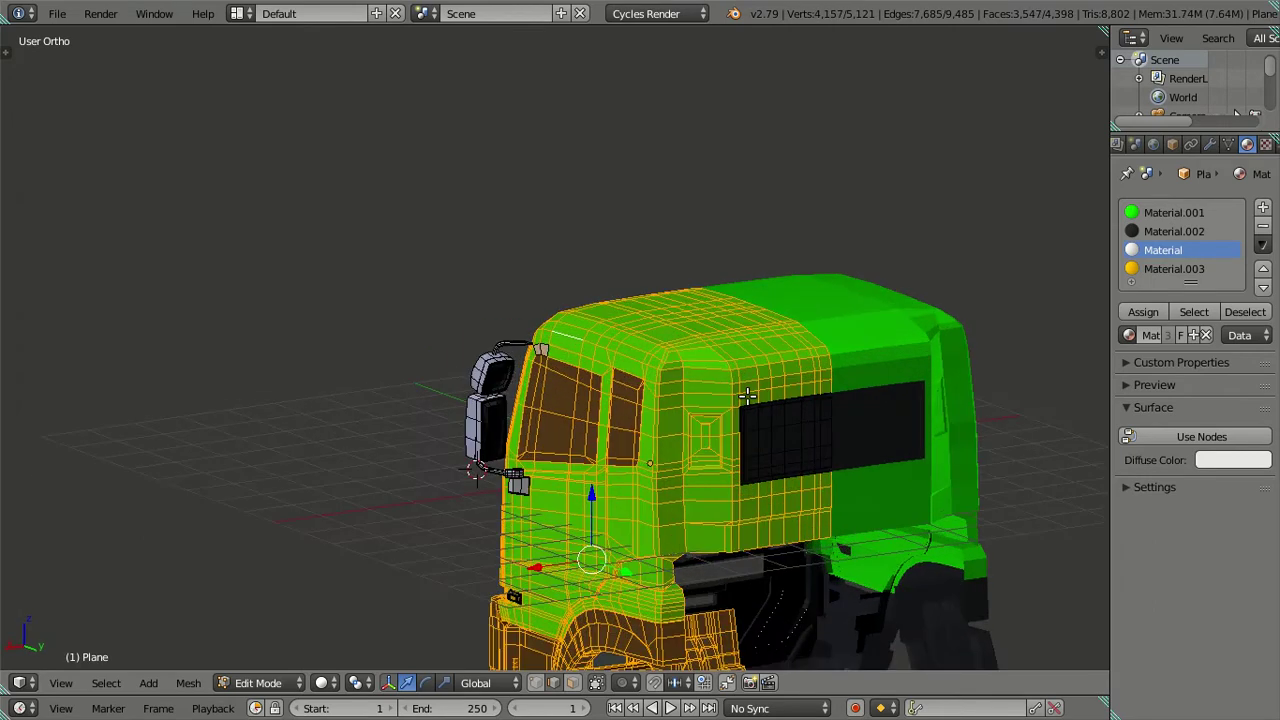
{"action": "key", "text": "l"}
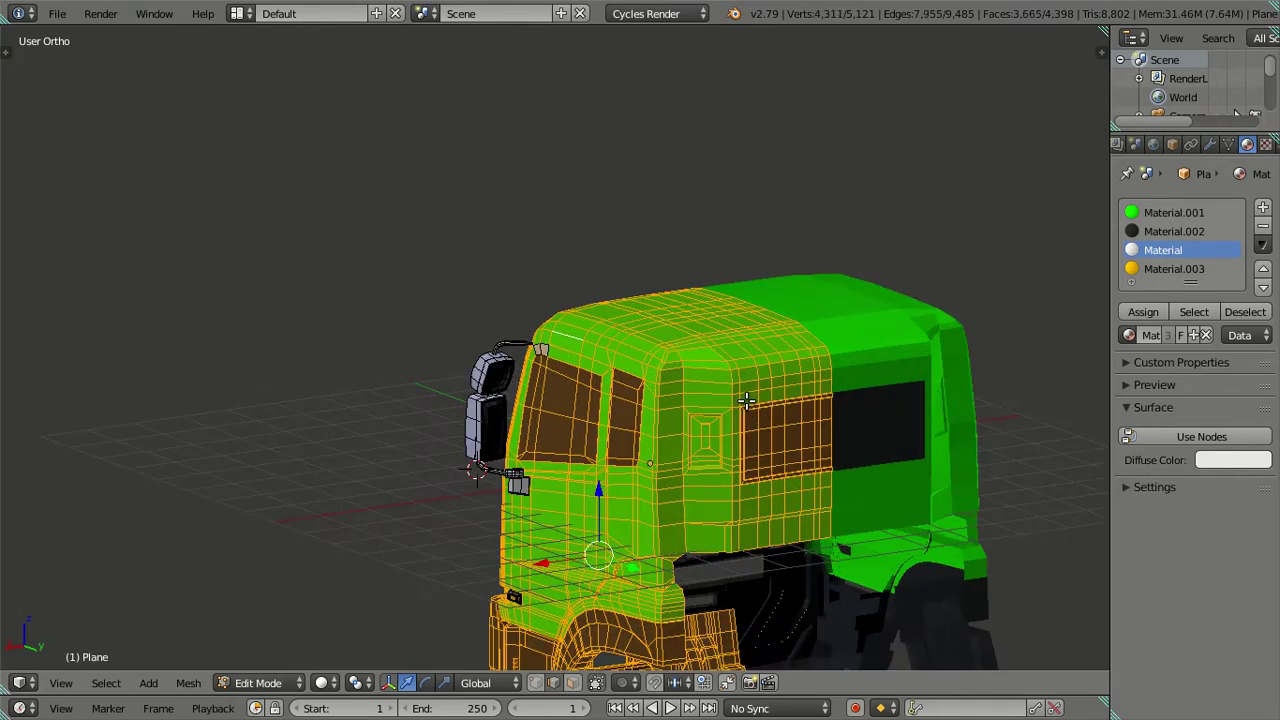
{"action": "key", "text": "h"}
{"action": "mouse_move", "coordinate": [746, 400]}
{"action": "middle_mouse_down"}
{"action": "mouse_move", "coordinate": [771, 423]}
{"action": "mouse_move", "coordinate": [651, 429]}
{"action": "mouse_move", "coordinate": [583, 231]}
{"action": "mouse_move", "coordinate": [583, 250]}
{"action": "middle_mouse_up"}
{"action": "key", "text": "l"}
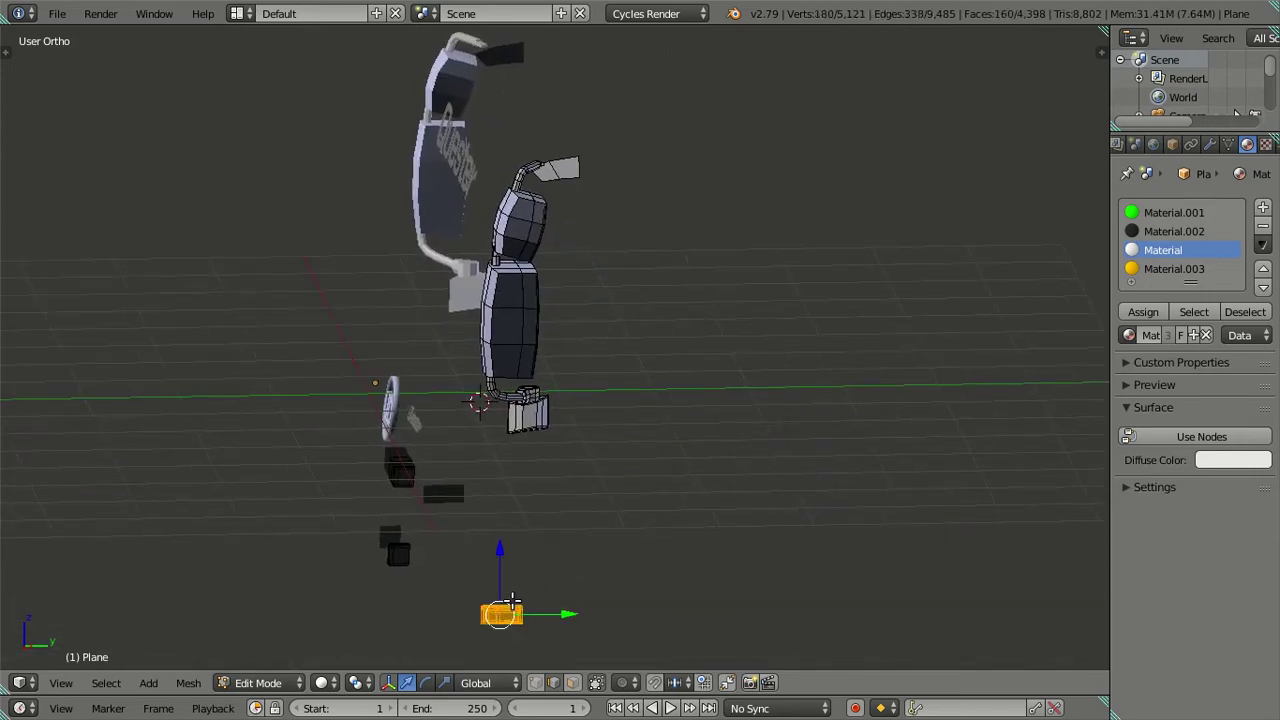
{"action": "key", "text": "f"}
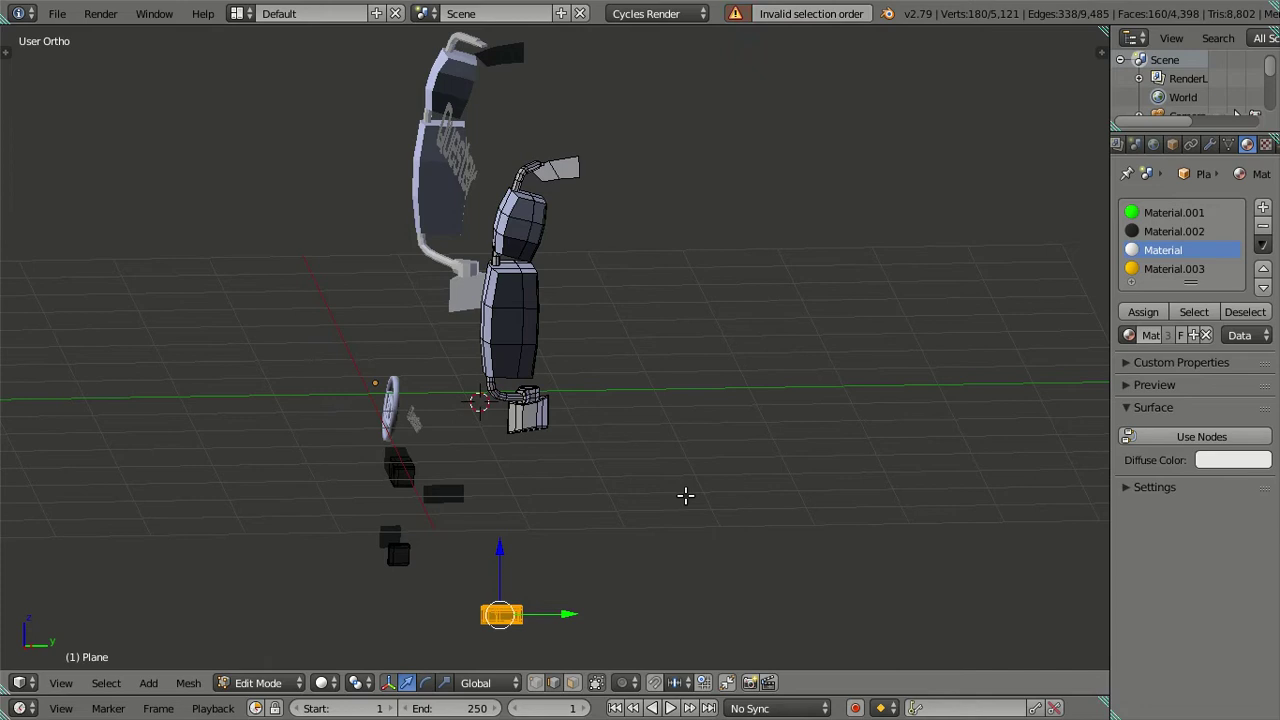
{"action": "key", "text": "a"}
{"action": "scroll", "coordinate": [523, 320], "scroll_direction": "up", "scroll_amount": 3}
{"action": "mouse_move", "coordinate": [523, 320]}
{"action": "middle_mouse_down", "text": "shift"}
{"action": "mouse_move", "coordinate": [582, 381]}
{"action": "mouse_move", "coordinate": [459, 554]}
{"action": "middle_mouse_up", "text": "shift"}
{"action": "scroll", "coordinate": [582, 381], "scroll_direction": "down", "scroll_amount": 2}
{"action": "key", "text": "l"}
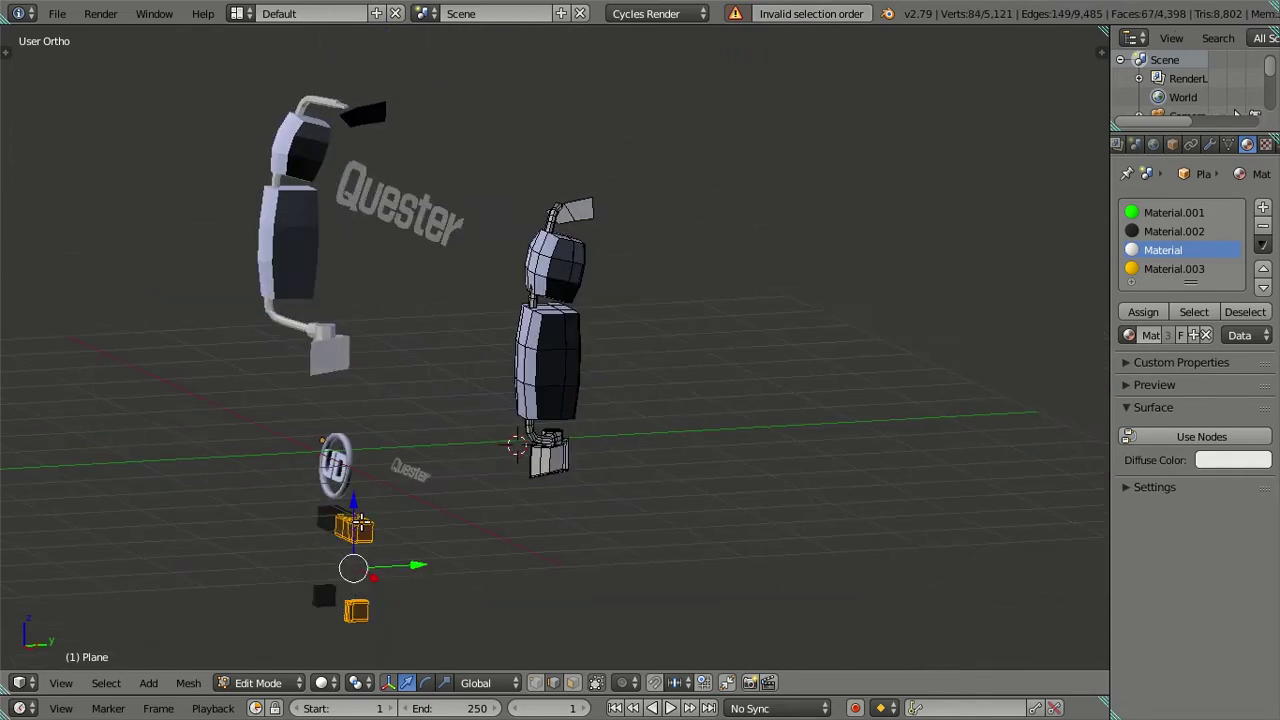
{"action": "key", "text": "a"}
{"action": "key", "text": "KP_3"}
{"action": "scroll", "coordinate": [571, 345], "scroll_direction": "up", "scroll_amount": 3}
{"action": "mouse_move", "coordinate": [571, 185]}
{"action": "middle_mouse_down", "text": "shift"}
{"action": "mouse_move", "coordinate": [571, 345]}
{"action": "mouse_move", "coordinate": [671, 397]}
{"action": "mouse_move", "coordinate": [784, 272]}
{"action": "mouse_move", "coordinate": [699, 341]}
{"action": "mouse_move", "coordinate": [629, 449]}
{"action": "mouse_move", "coordinate": [643, 443]}
{"action": "middle_mouse_up", "text": "shift"}
{"action": "scroll", "coordinate": [571, 345], "scroll_direction": "up", "scroll_amount": 3}
{"action": "scroll", "coordinate": [596, 300], "scroll_direction": "down", "scroll_amount": 3}
{"action": "key", "text": "Tab"}
{"action": "scroll", "coordinate": [601, 516], "scroll_direction": "up", "scroll_amount": 2}
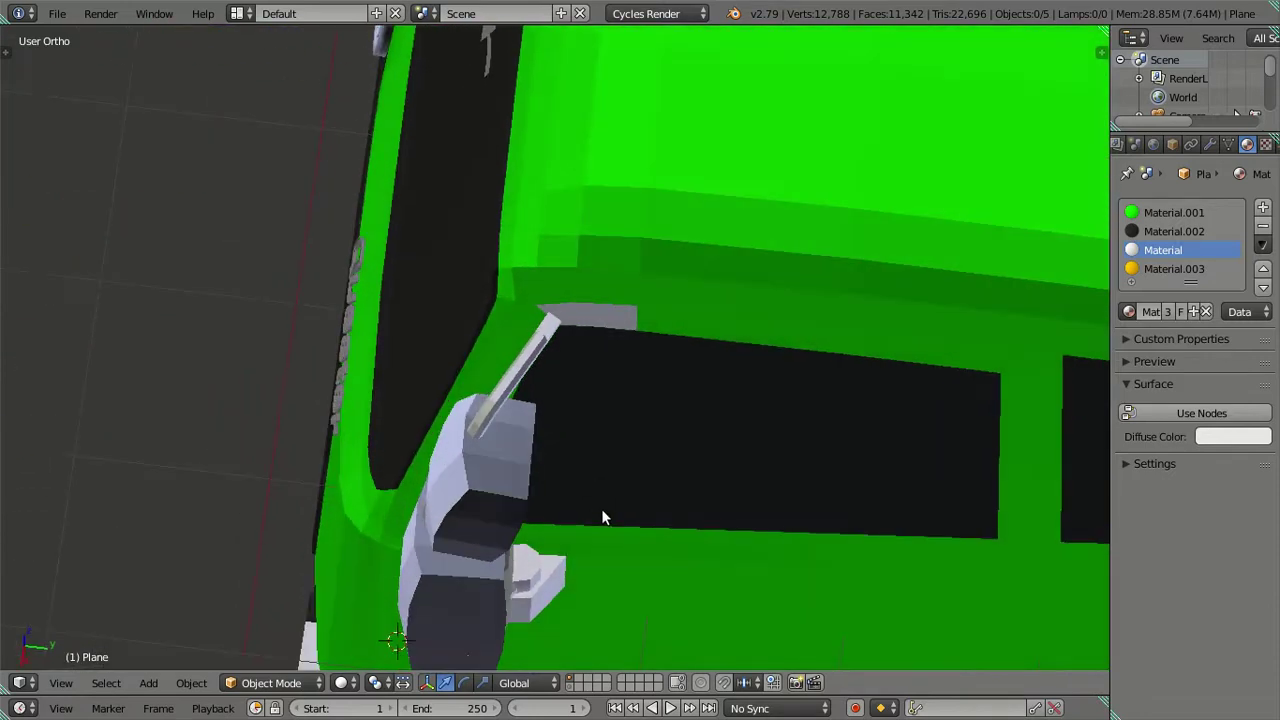
{"action": "scroll", "coordinate": [601, 515], "scroll_direction": "down", "scroll_amount": 2}
{"action": "mouse_move", "coordinate": [609, 540]}
{"action": "middle_mouse_down"}
{"action": "mouse_move", "coordinate": [652, 578]}
{"action": "mouse_move", "coordinate": [651, 555]}
{"action": "mouse_move", "coordinate": [580, 450]}
{"action": "mouse_move", "coordinate": [563, 388]}
{"action": "middle_mouse_up"}
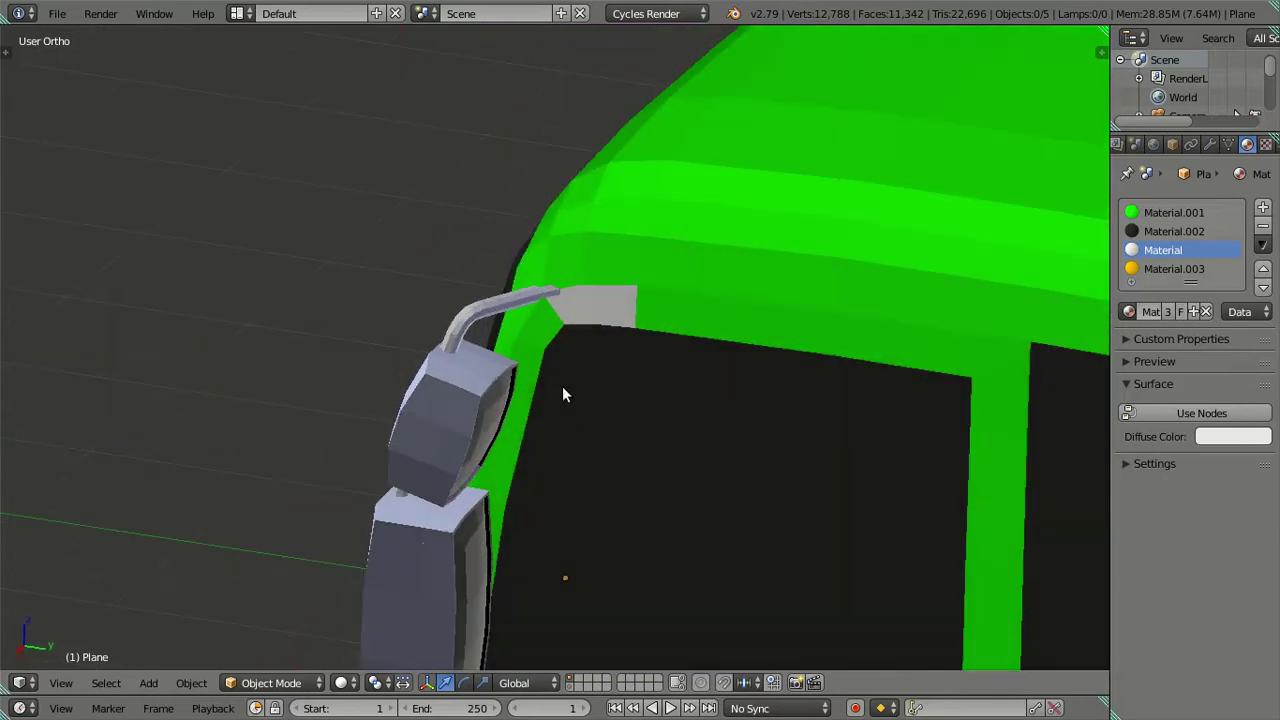
{"action": "key", "text": "KP_3"}
{"action": "scroll", "coordinate": [574, 342], "scroll_direction": "up", "scroll_amount": 3}
{"action": "key", "text": "z"}
{"action": "key", "text": "z"}
{"action": "key", "text": "Tab"}
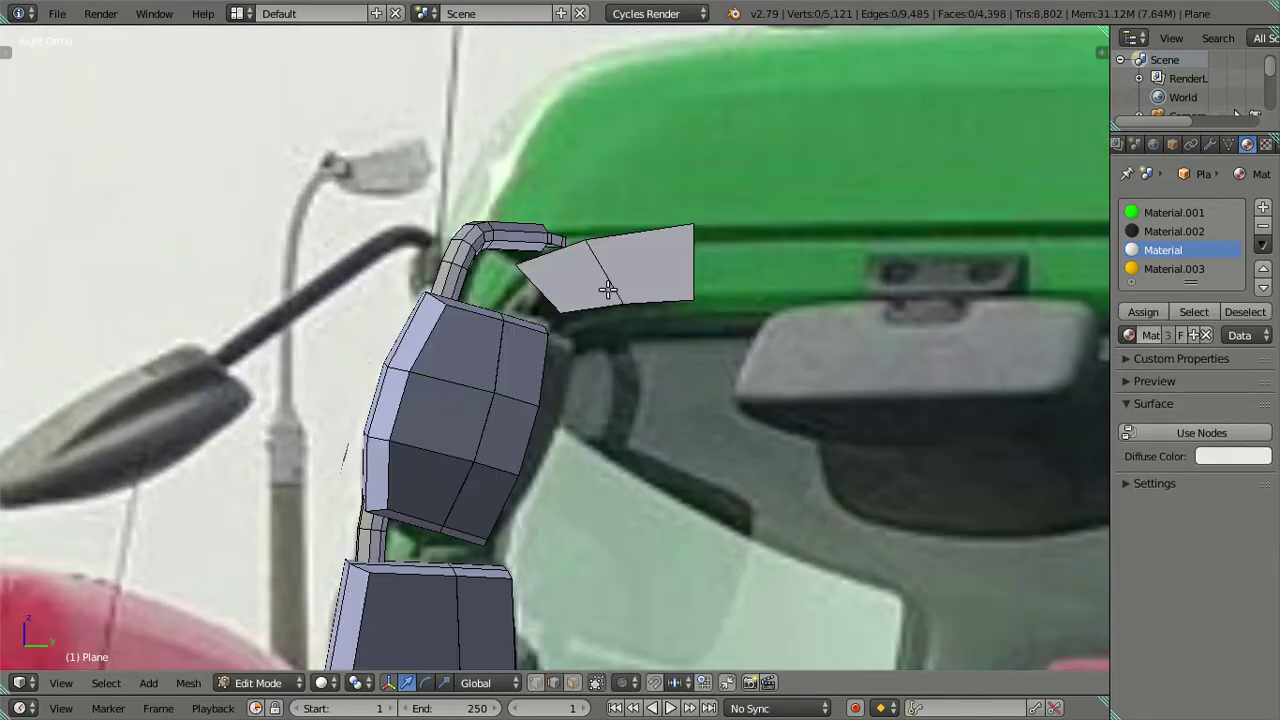
{"action": "key", "text": "z"}
{"action": "scroll", "coordinate": [697, 454], "scroll_direction": "down", "scroll_amount": 3}
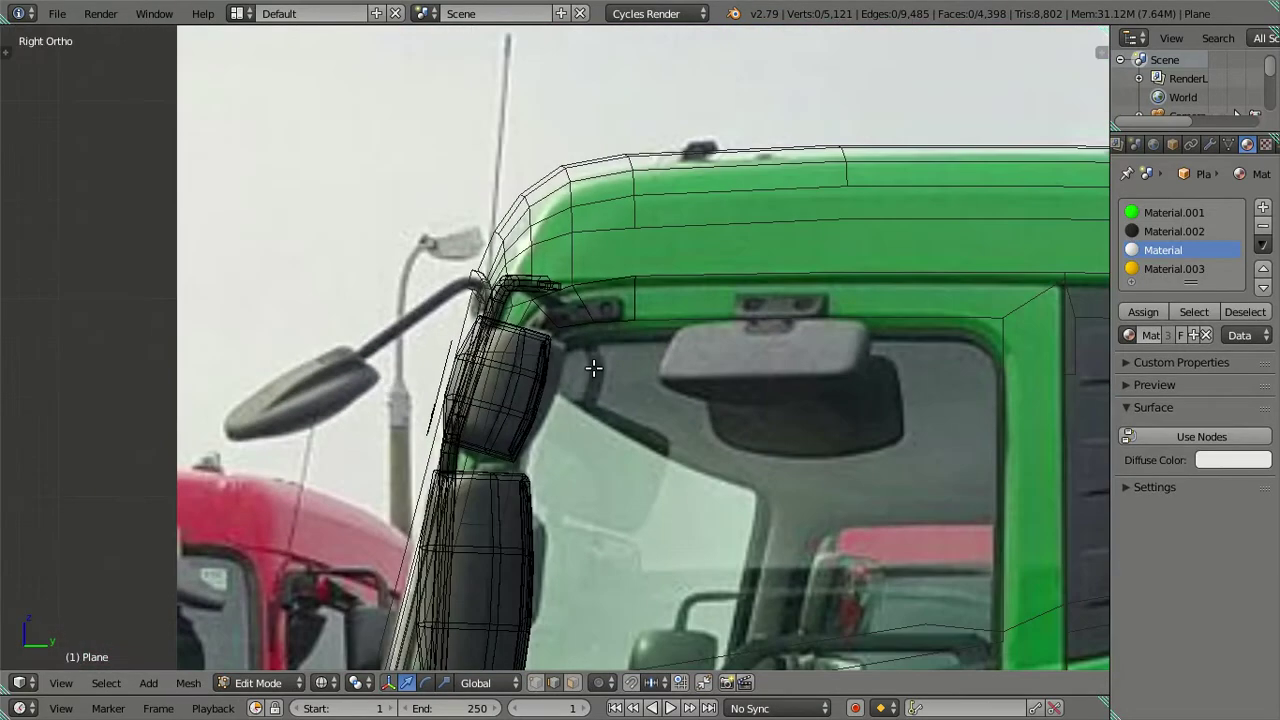
{"action": "scroll", "coordinate": [594, 357], "scroll_direction": "up", "scroll_amount": 4}
{"action": "key", "text": "z"}
{"action": "scroll", "coordinate": [583, 372], "scroll_direction": "down", "scroll_amount": 1}
{"action": "middle_click_drag", "start_coordinate": [570, 365], "coordinate": [620, 400]}
Exit fullscreen, minimise Blender, and zoom into the truck photo's mirror mount in Image Viewer.
{"action": "left_click", "coordinate": [155, 13]}
{"action": "left_click", "coordinate": [172, 55]}
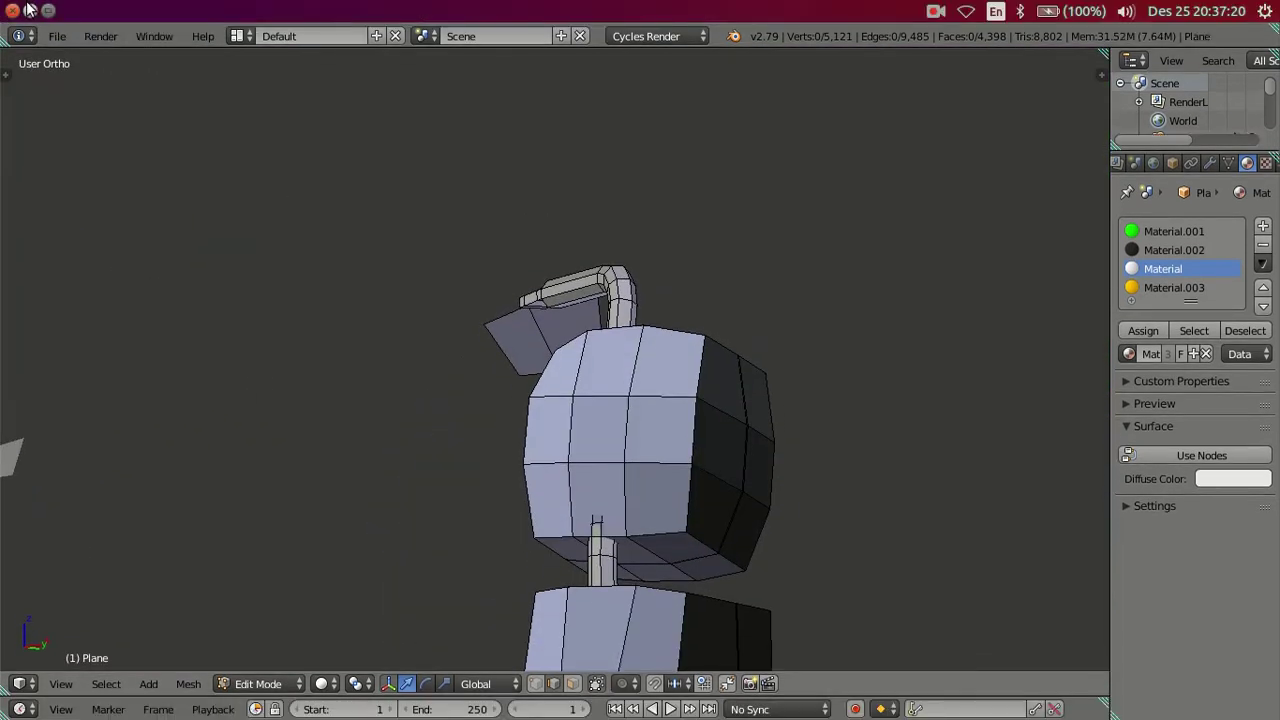
{"action": "left_click", "coordinate": [33, 11]}
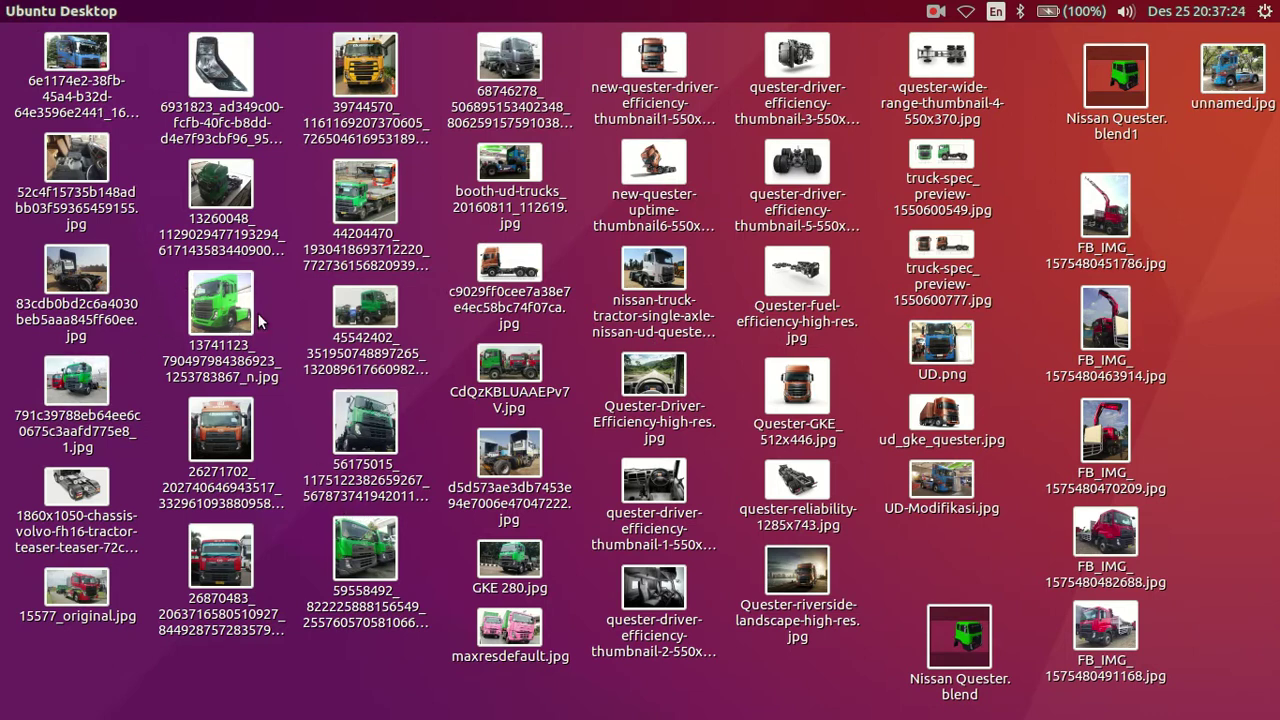
{"action": "left_click", "coordinate": [349, 561]}
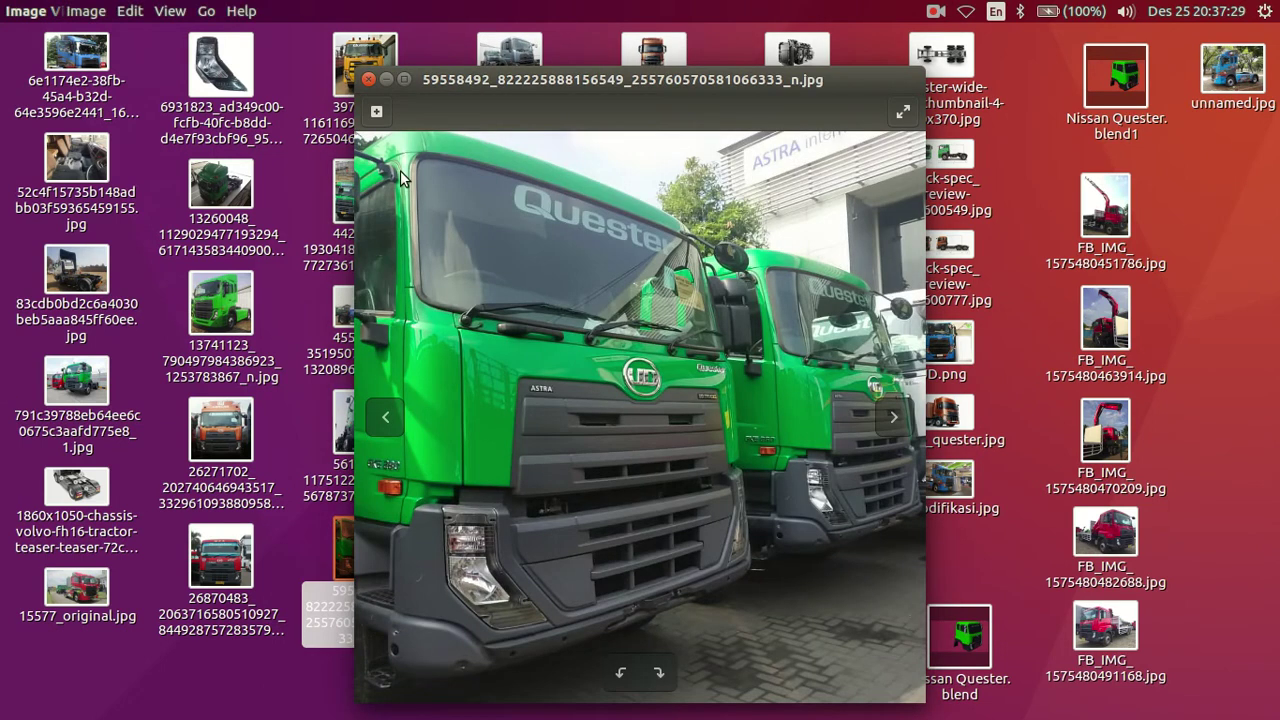
{"action": "scroll", "coordinate": [400, 172], "scroll_direction": "up", "scroll_amount": 2}
{"action": "scroll", "coordinate": [397, 175], "scroll_direction": "up", "scroll_amount": 2}
{"action": "mouse_move", "coordinate": [475, 12]}
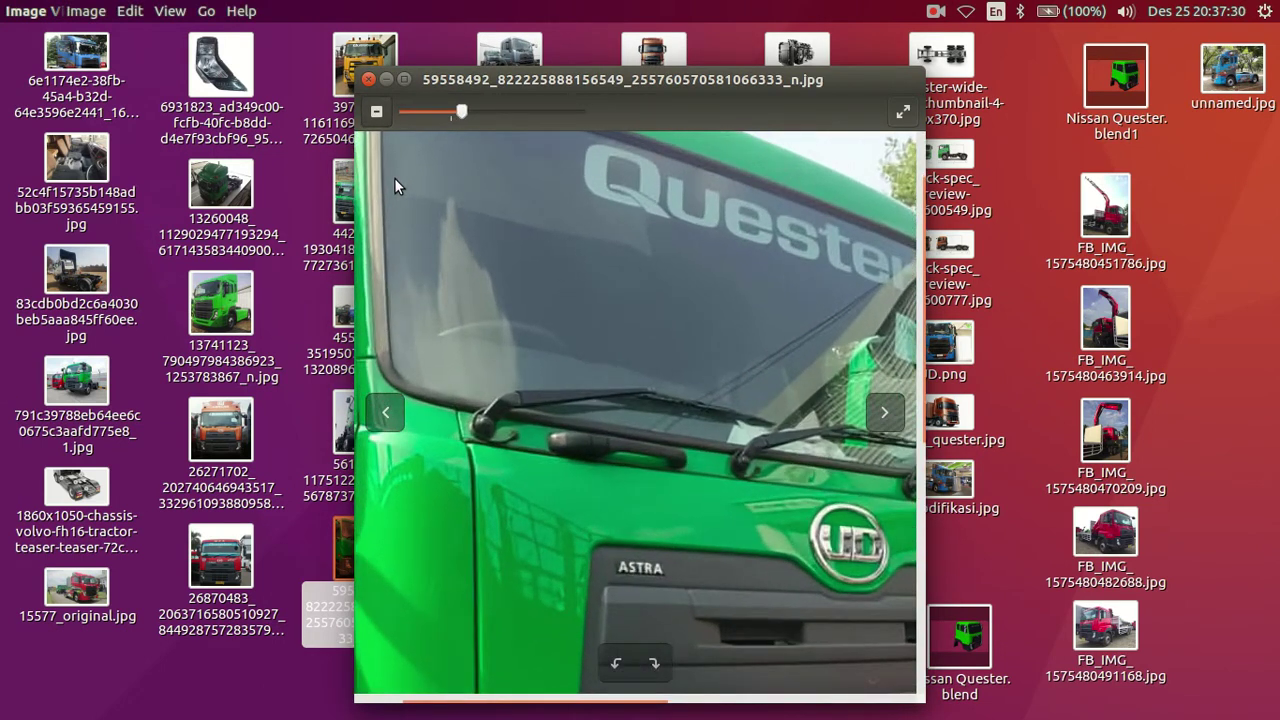
{"action": "scroll", "coordinate": [394, 180], "scroll_direction": "up", "scroll_amount": 2}
{"action": "scroll", "coordinate": [393, 186], "scroll_direction": "up", "scroll_amount": 2}
{"action": "left_click_drag", "start_coordinate": [644, 377], "coordinate": [635, 408]}
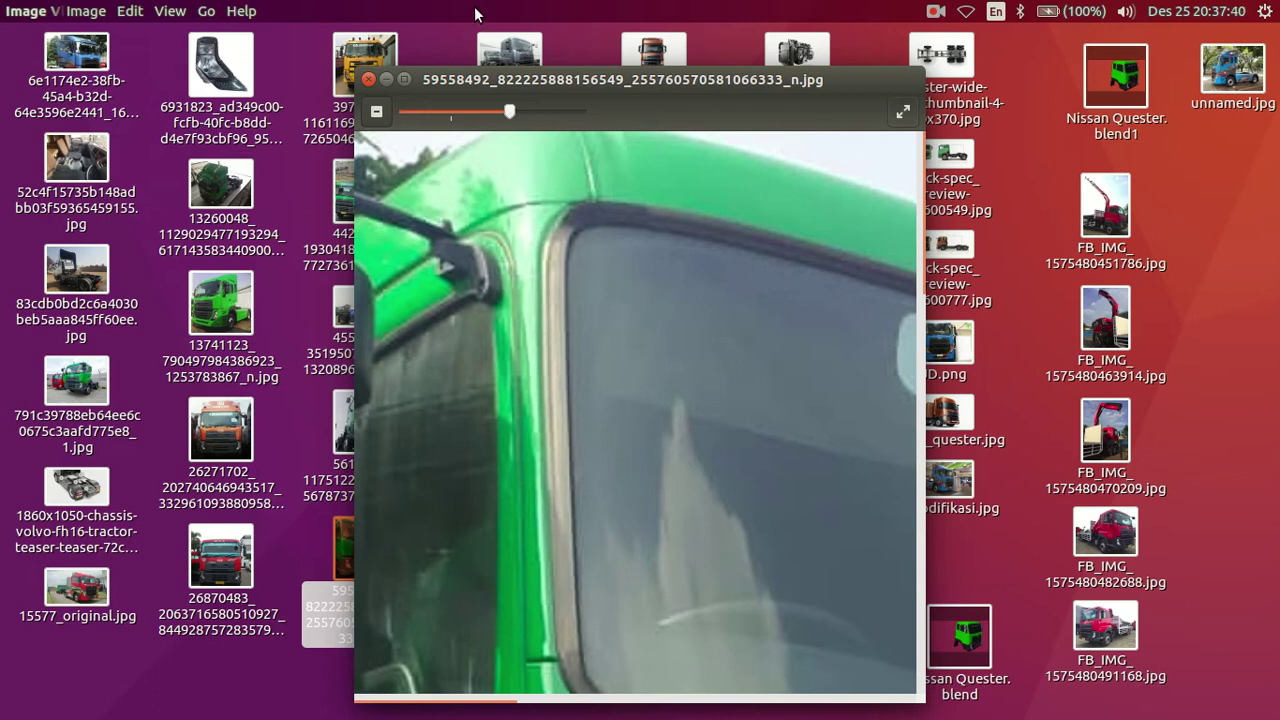
{"action": "left_click", "coordinate": [368, 79]}
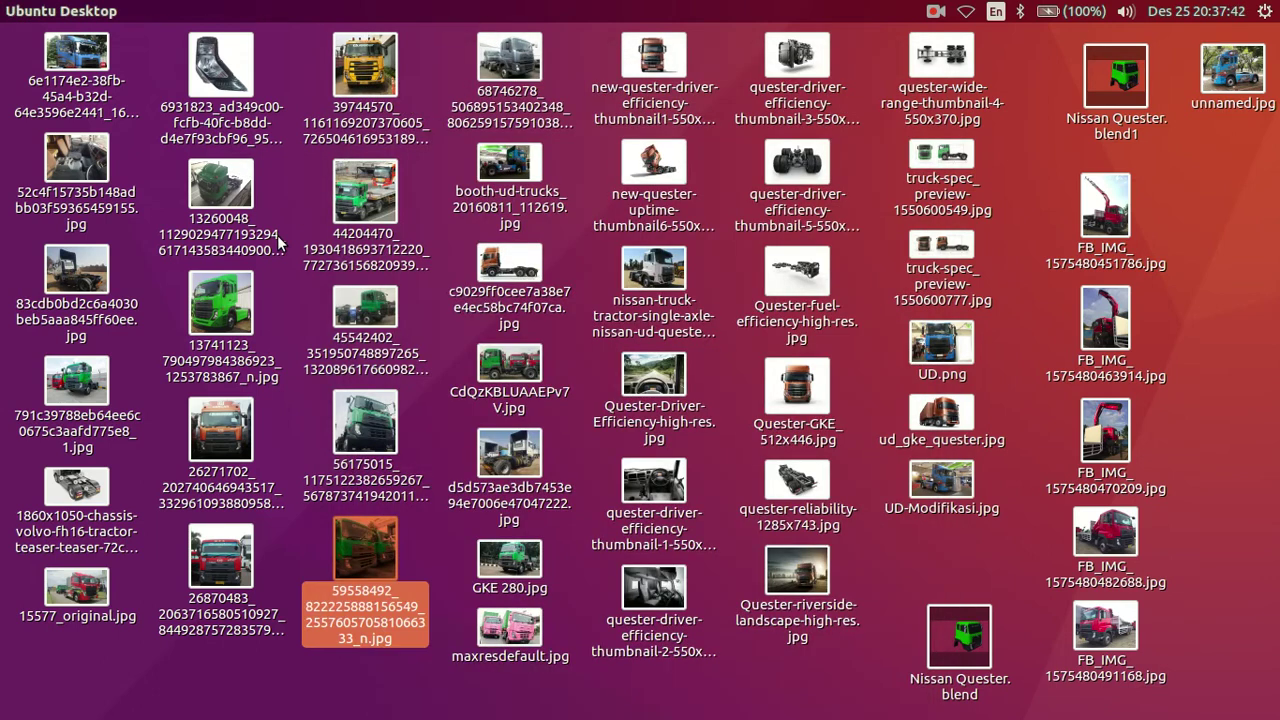
Back in Blender's right side view, extrude the mount plate's edge into a new face.
{"action": "left_click", "coordinate": [17, 257]}
{"action": "mouse_move", "coordinate": [104, 263]}
{"action": "middle_mouse_down"}
{"action": "mouse_move", "coordinate": [363, 334]}
{"action": "mouse_move", "coordinate": [234, 397]}
{"action": "mouse_move", "coordinate": [137, 340]}
{"action": "mouse_move", "coordinate": [248, 333]}
{"action": "mouse_move", "coordinate": [271, 346]}
{"action": "mouse_move", "coordinate": [286, 334]}
{"action": "middle_mouse_up"}
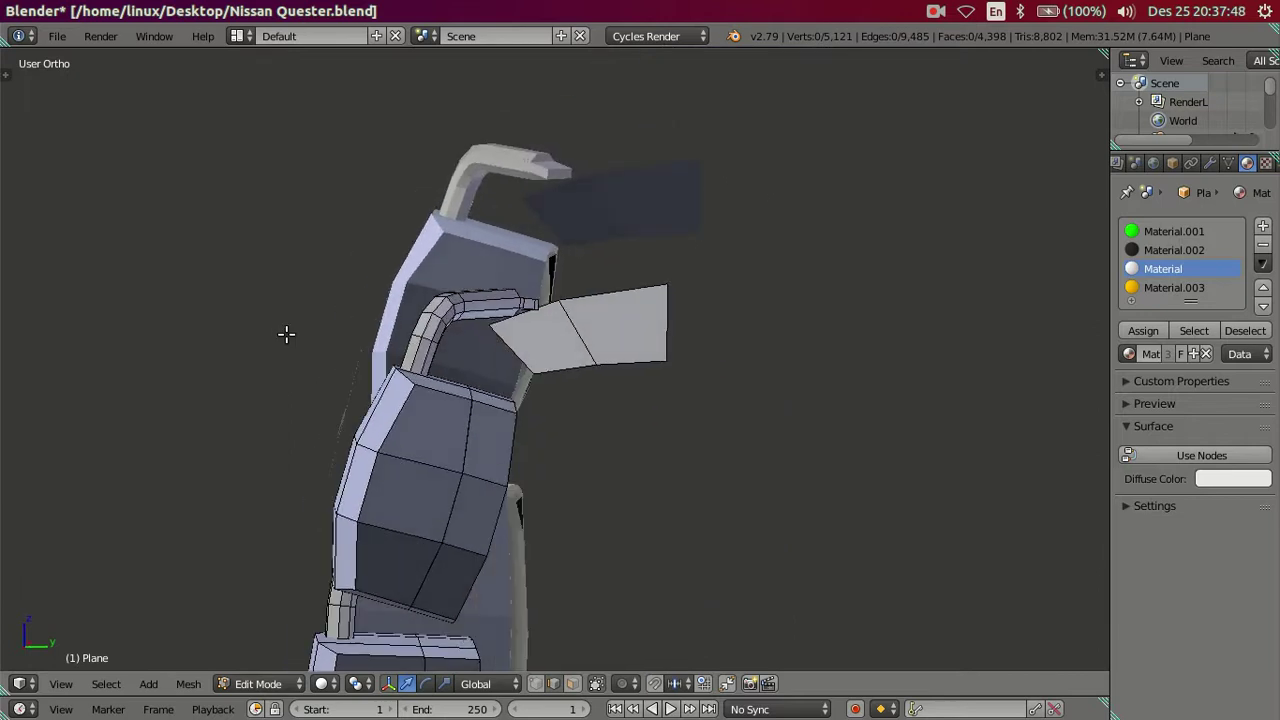
{"action": "scroll", "coordinate": [413, 346], "scroll_direction": "up", "scroll_amount": 3}
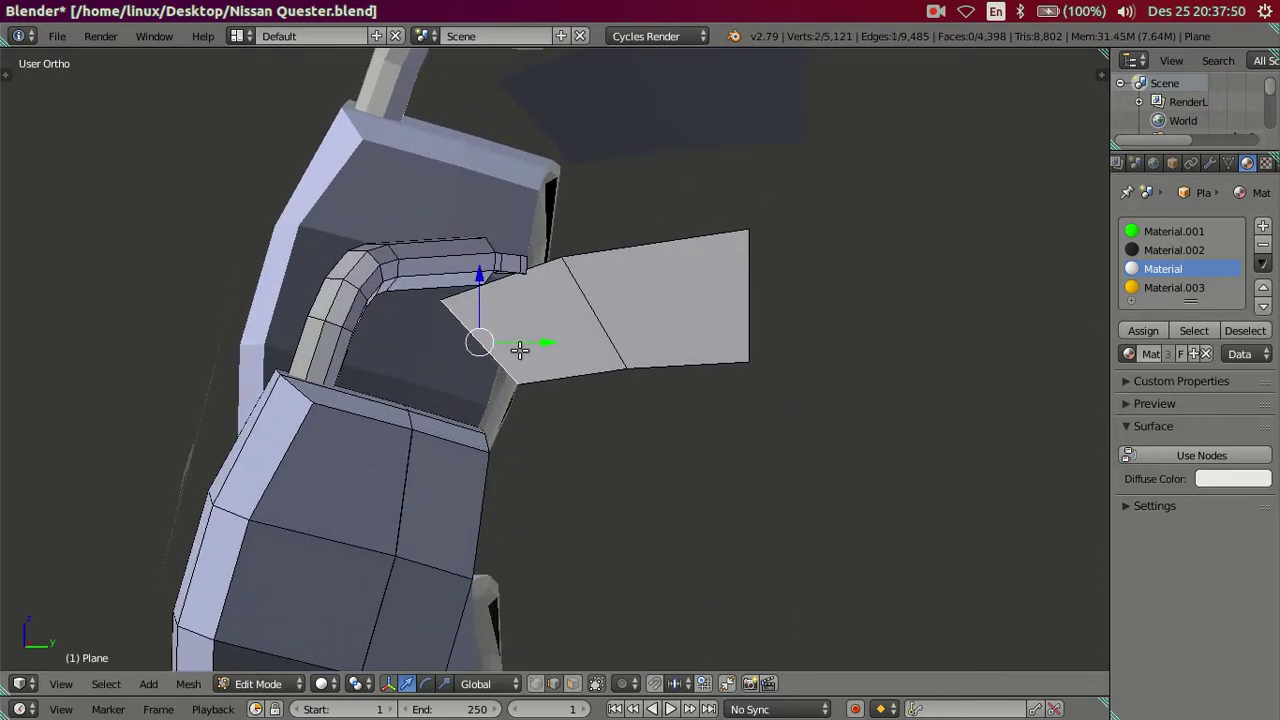
{"action": "key", "text": "z"}
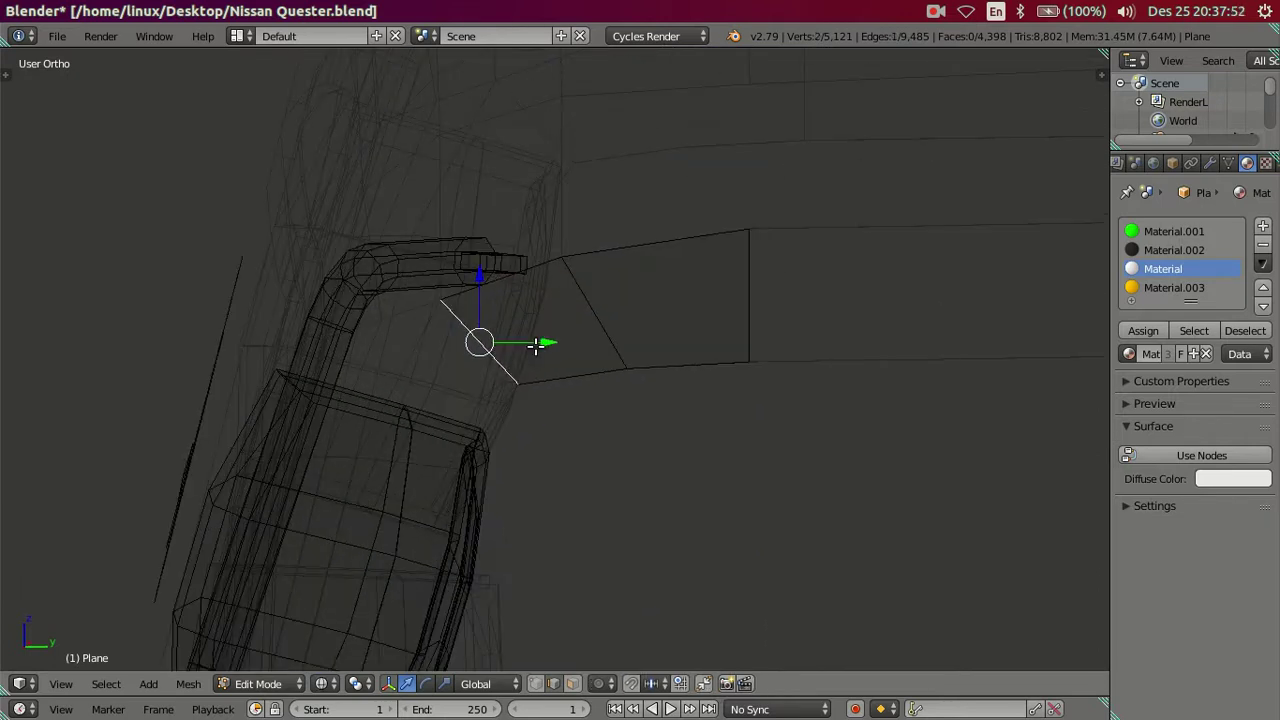
{"action": "key", "text": "KP_3"}
{"action": "key", "text": "z"}
{"action": "key", "text": "z"}
{"action": "middle_click_drag", "start_coordinate": [551, 362], "coordinate": [524, 302], "text": "shift"}
{"action": "key", "text": "z"}
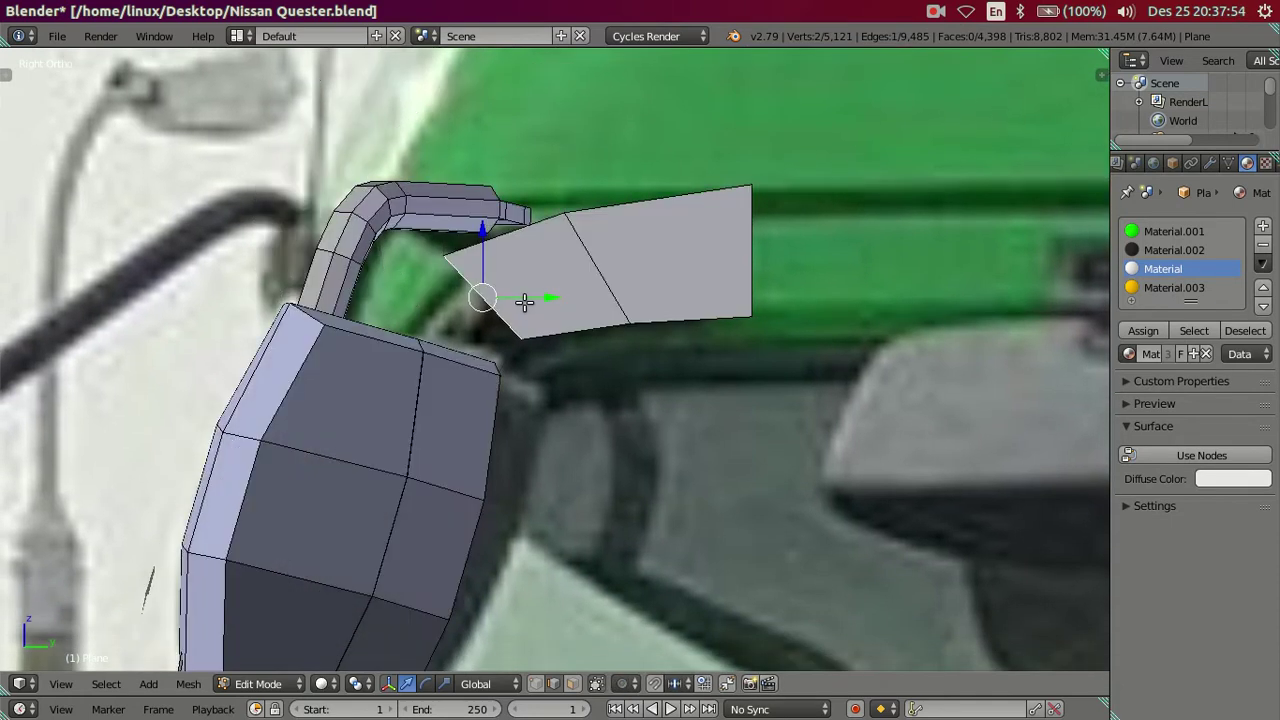
{"action": "key", "text": "e"}
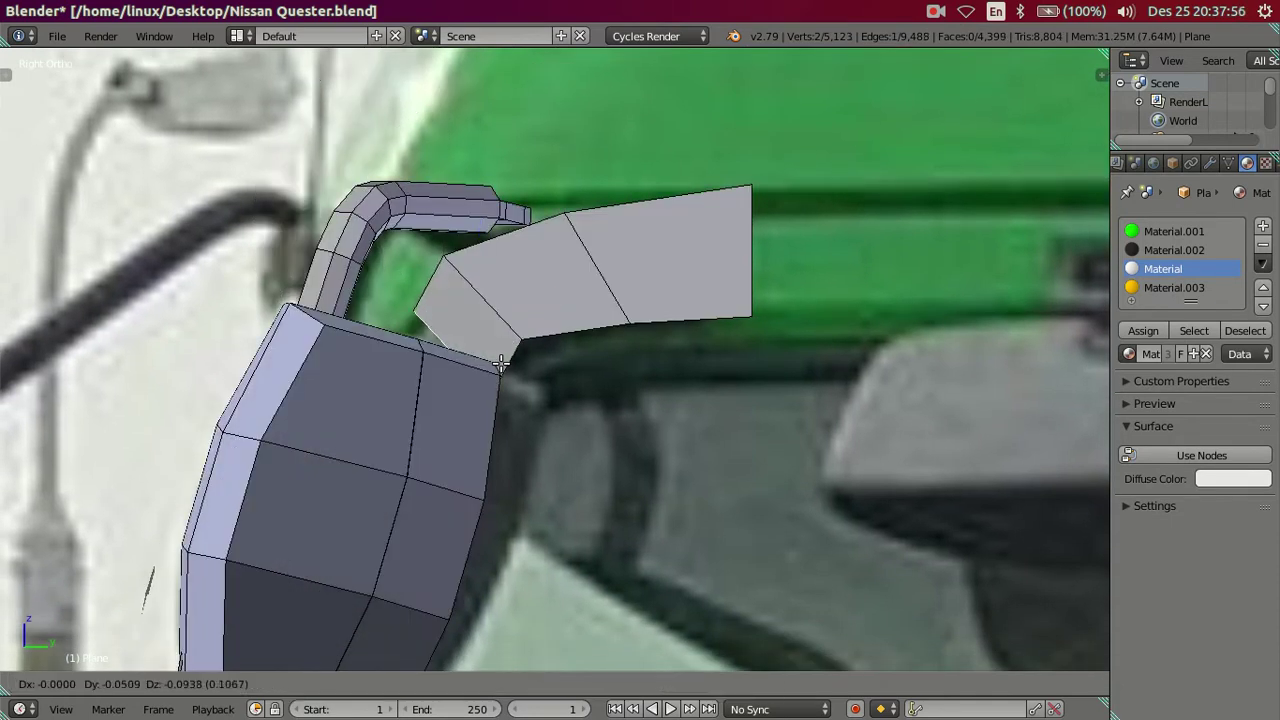
{"action": "left_click", "coordinate": [482, 373]}
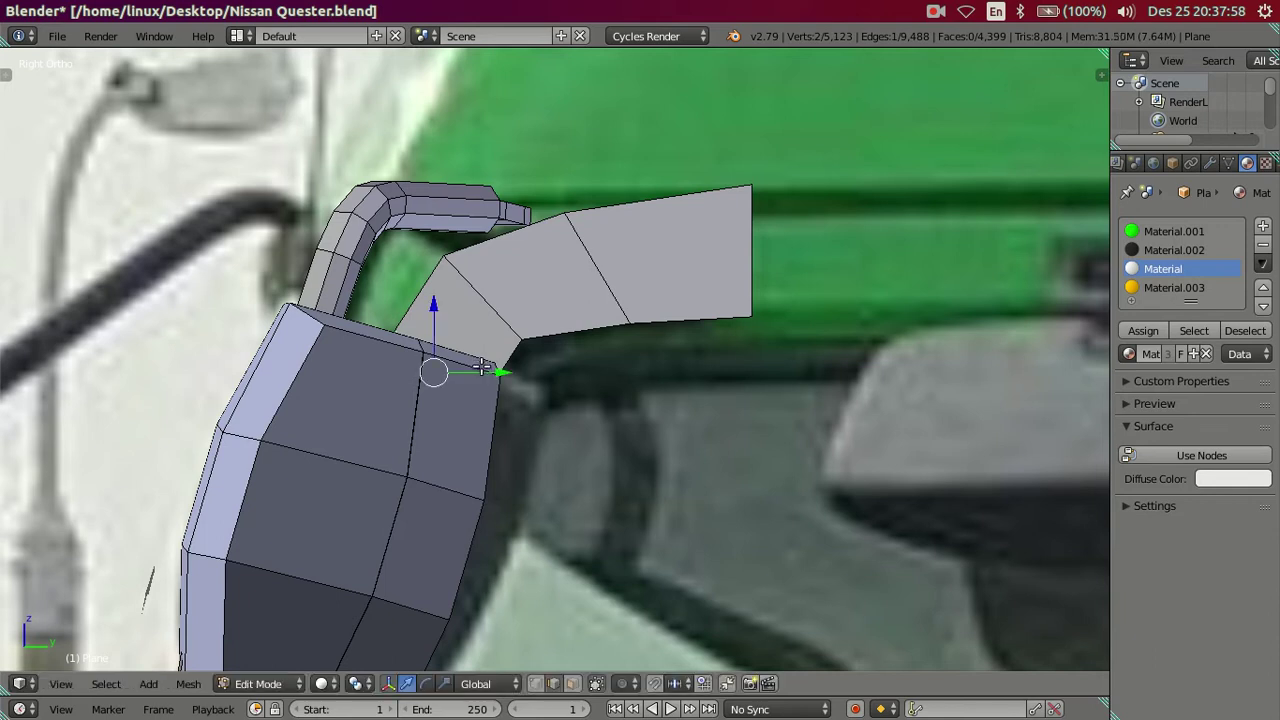
Stretch the plate's tip edge outward along the X axis.
{"action": "key", "text": "Tab"}
{"action": "mouse_move", "coordinate": [487, 350]}
{"action": "middle_mouse_down"}
{"action": "mouse_move", "coordinate": [490, 328]}
{"action": "mouse_move", "coordinate": [553, 407]}
{"action": "middle_mouse_up"}
{"action": "scroll", "coordinate": [553, 407], "scroll_direction": "down", "scroll_amount": 3}
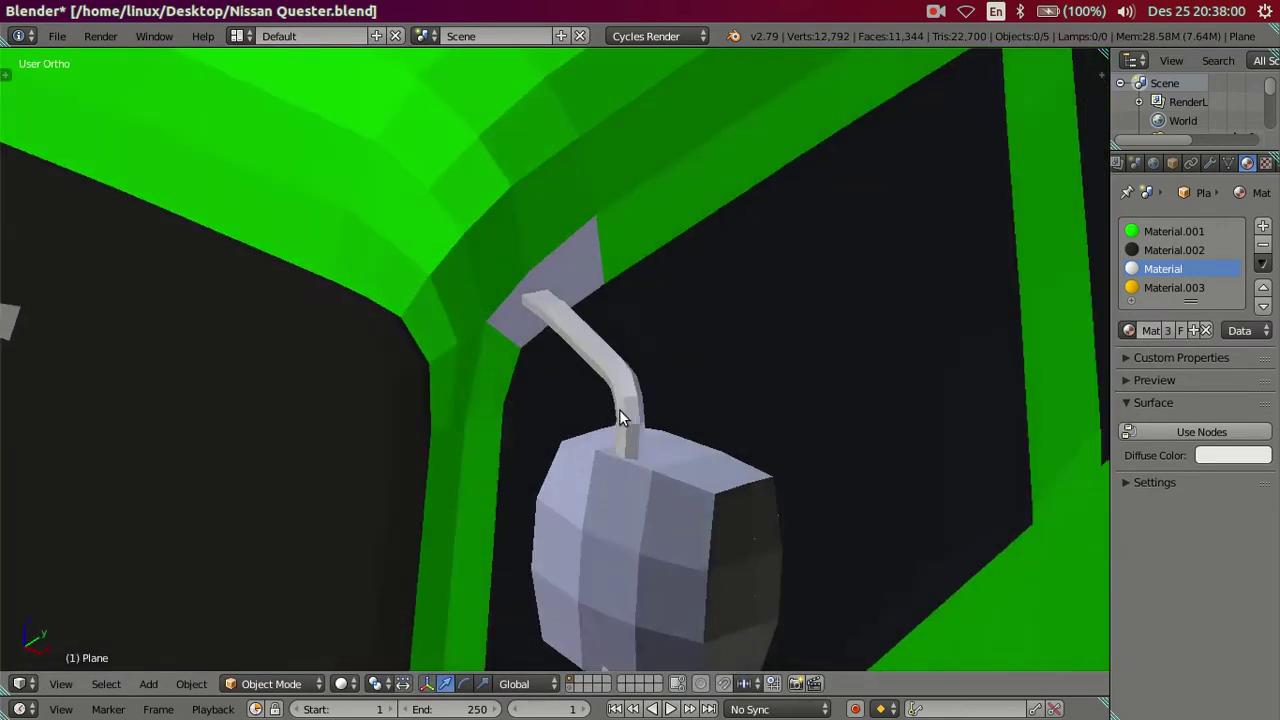
{"action": "key", "text": "Tab"}
{"action": "key", "text": "g"}
{"action": "key", "text": "x"}
{"action": "left_click", "coordinate": [570, 406]}
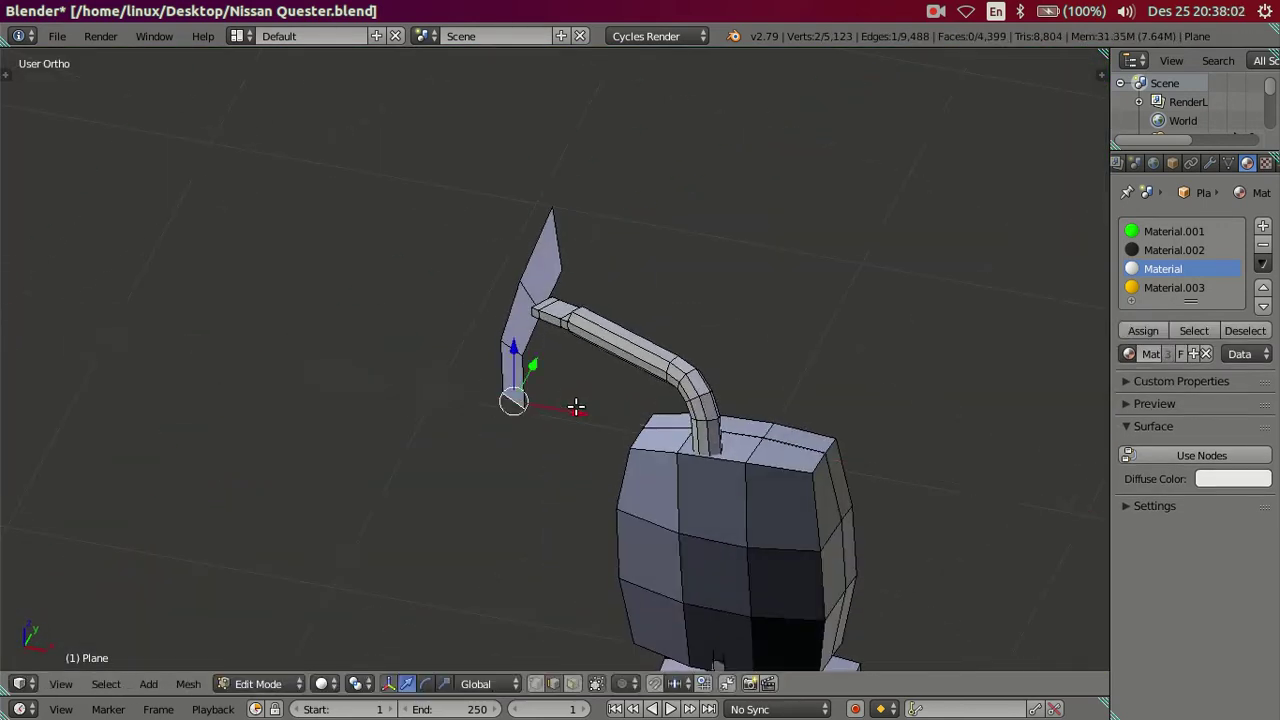
Isolate the plate in local view, remove its extra lower-left face, and restore the cab.
{"action": "key", "text": "Tab"}
{"action": "key", "text": "KP_Divide"}
{"action": "mouse_move", "coordinate": [580, 389]}
{"action": "middle_mouse_down"}
{"action": "mouse_move", "coordinate": [537, 357]}
{"action": "mouse_move", "coordinate": [472, 368]}
{"action": "mouse_move", "coordinate": [457, 420]}
{"action": "mouse_move", "coordinate": [380, 349]}
{"action": "middle_mouse_up"}
{"action": "key", "text": "KP_Divide"}
{"action": "key", "text": "Tab"}
{"action": "scroll", "coordinate": [569, 343], "scroll_direction": "up", "scroll_amount": 2}
{"action": "mouse_move", "coordinate": [519, 330]}
{"action": "middle_mouse_down"}
{"action": "mouse_move", "coordinate": [583, 374]}
{"action": "mouse_move", "coordinate": [539, 318]}
{"action": "middle_mouse_up"}
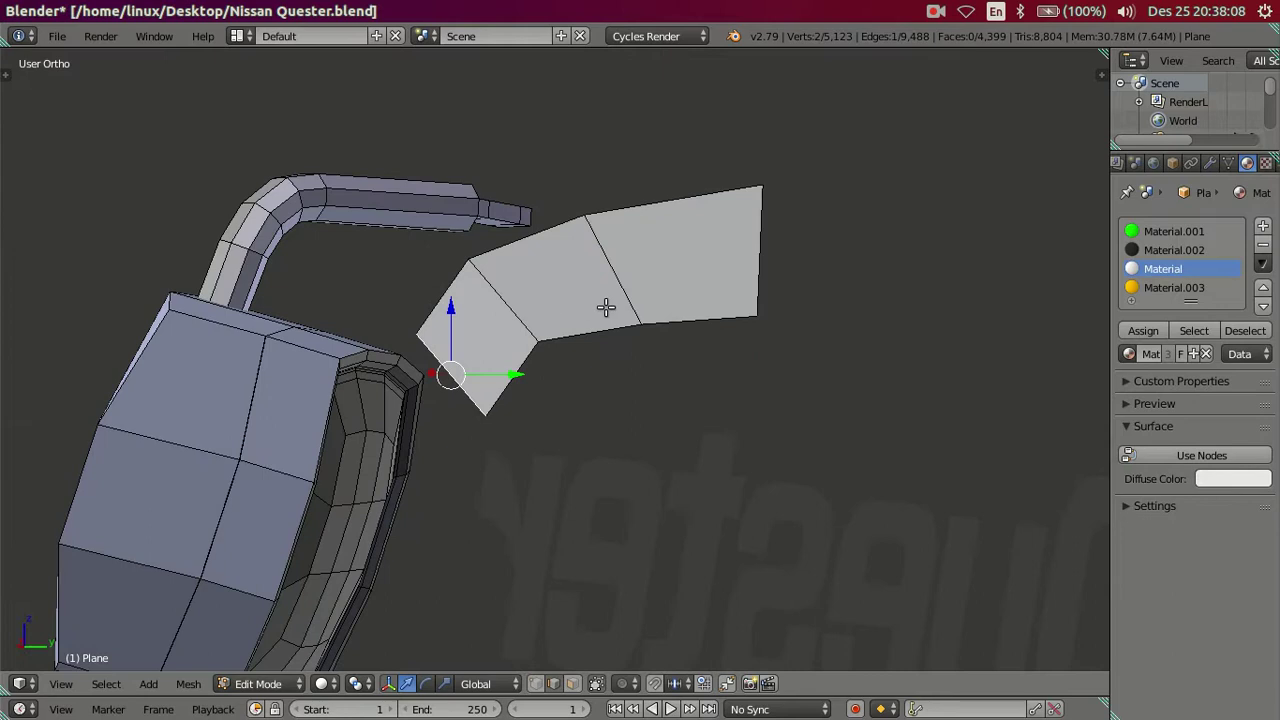
{"action": "key", "text": "ctrl+z"}
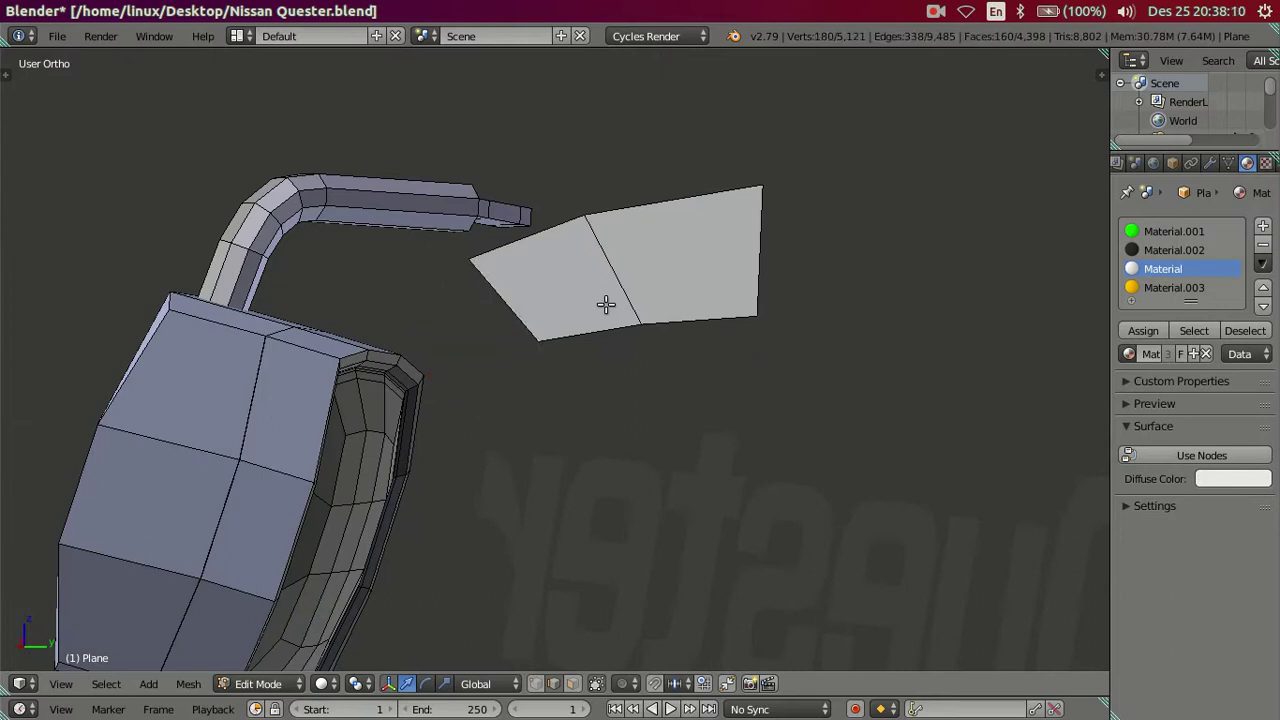
{"action": "key", "text": "KP_Divide"}
Grow the selection to the adjoining mount plate faces and delete them.
{"action": "scroll", "coordinate": [607, 300], "scroll_direction": "down", "scroll_amount": 2}
{"action": "mouse_move", "coordinate": [607, 298]}
{"action": "middle_mouse_down"}
{"action": "mouse_move", "coordinate": [640, 335]}
{"action": "mouse_move", "coordinate": [590, 316]}
{"action": "middle_mouse_up"}
{"action": "key", "text": "ctrl+KP_Add"}
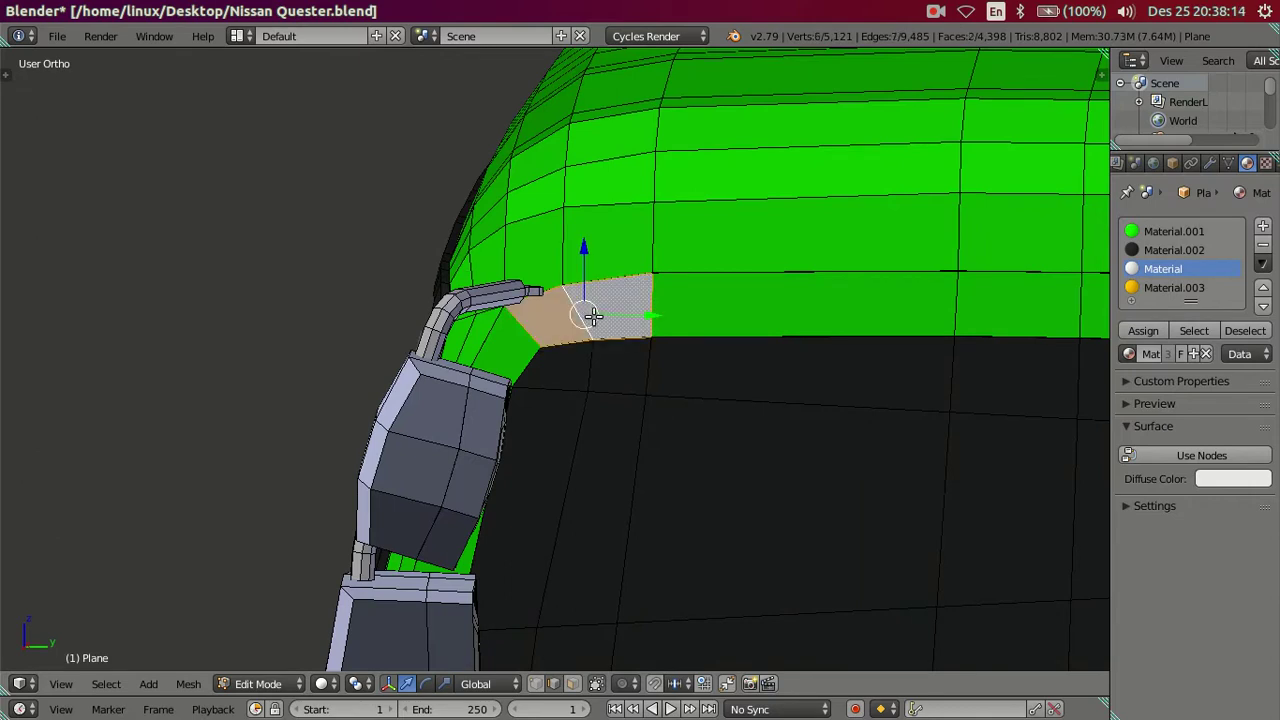
{"action": "key", "text": "x"}
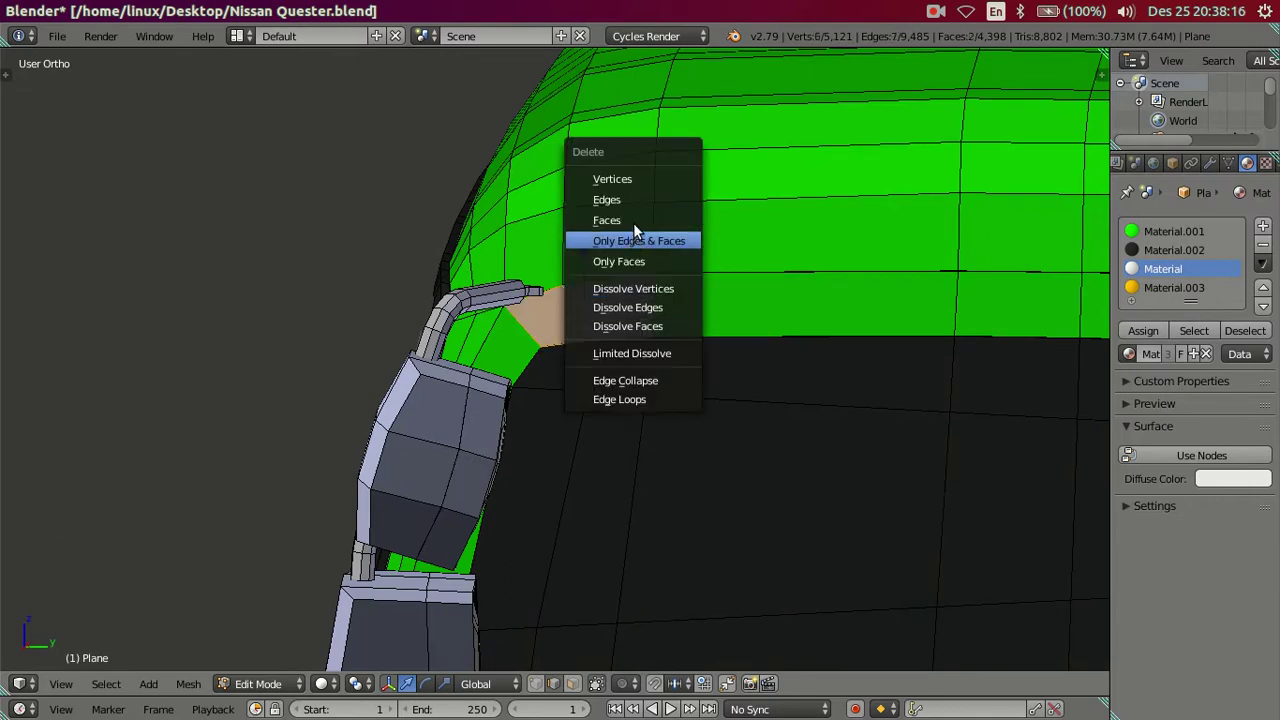
{"action": "left_click", "coordinate": [633, 222]}
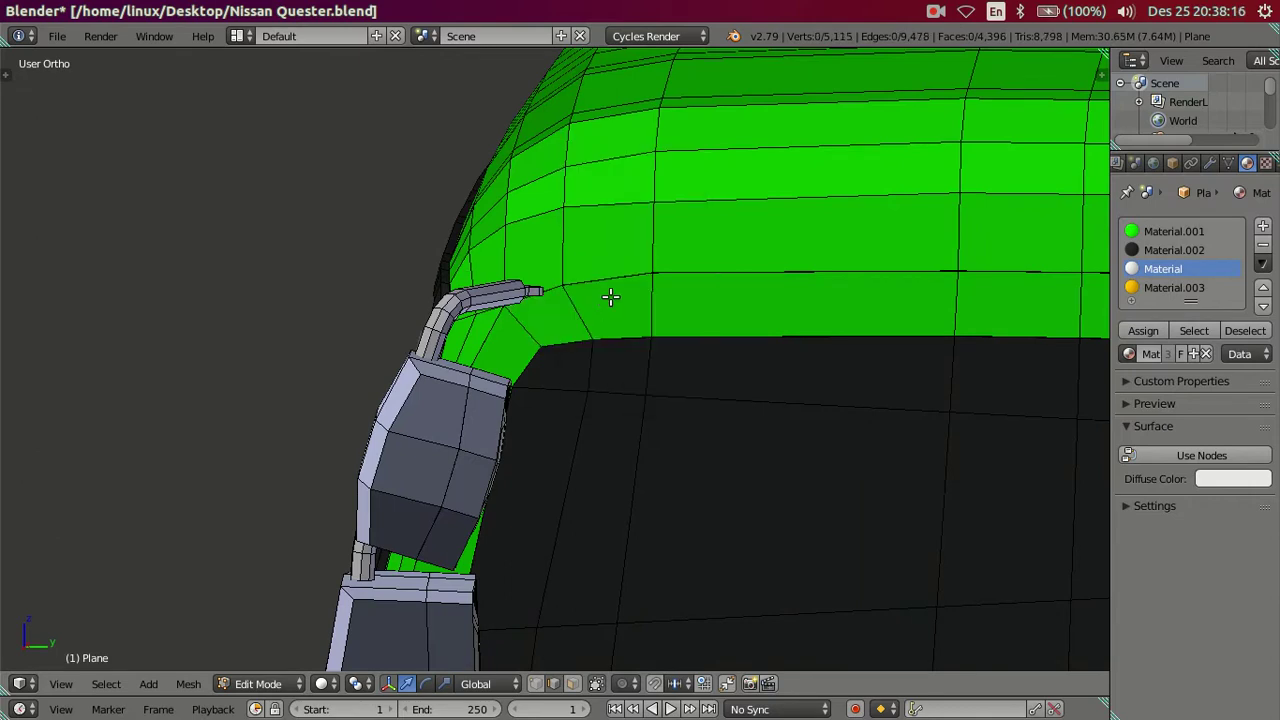
Duplicate the cab's upper window-corner faces in place and assign them the light grey material.
{"action": "middle_click_drag", "start_coordinate": [551, 357], "coordinate": [520, 400]}
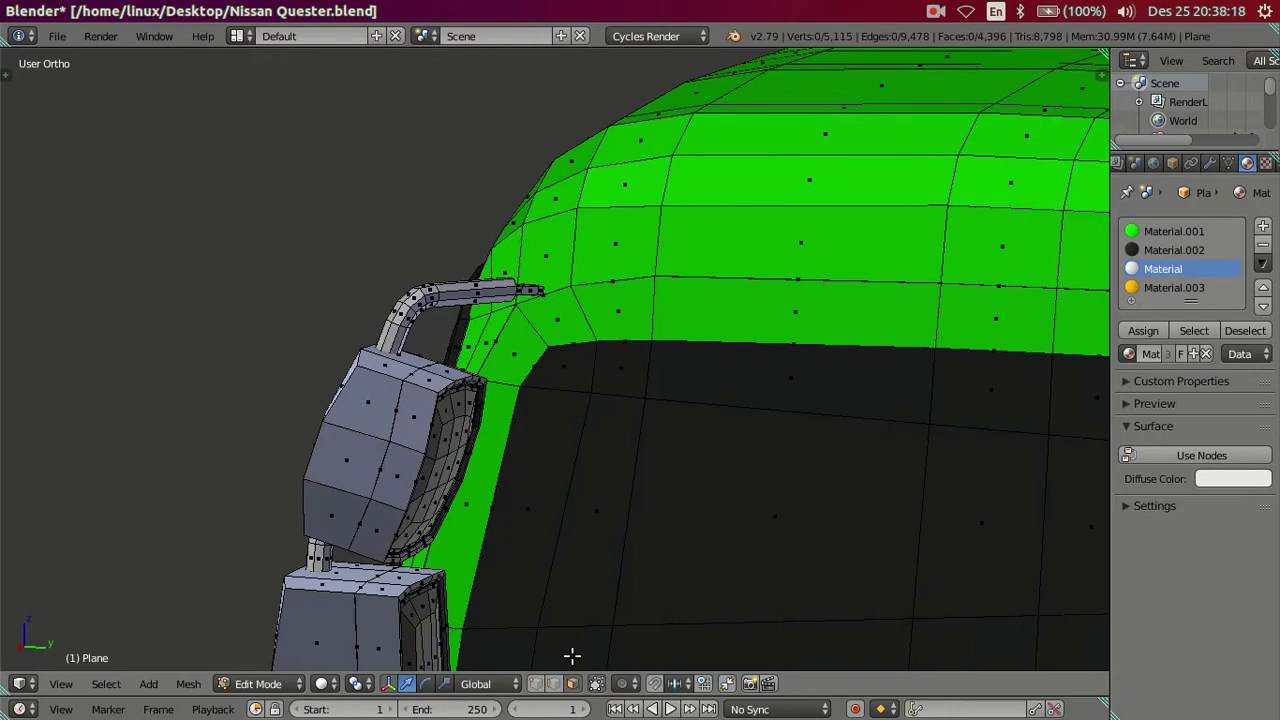
{"action": "left_click", "coordinate": [519, 368]}
{"action": "left_click", "coordinate": [610, 308], "text": "shift"}
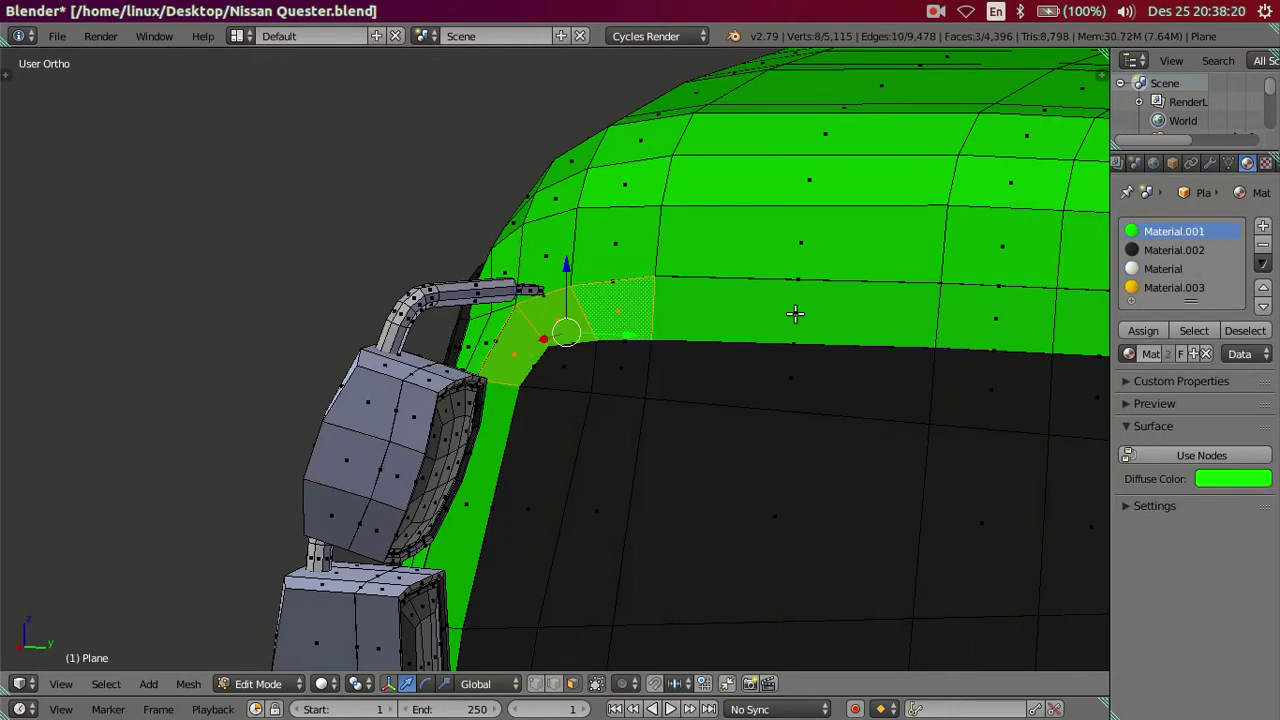
{"action": "key", "text": "shift+d"}
{"action": "right_click", "coordinate": [925, 280]}
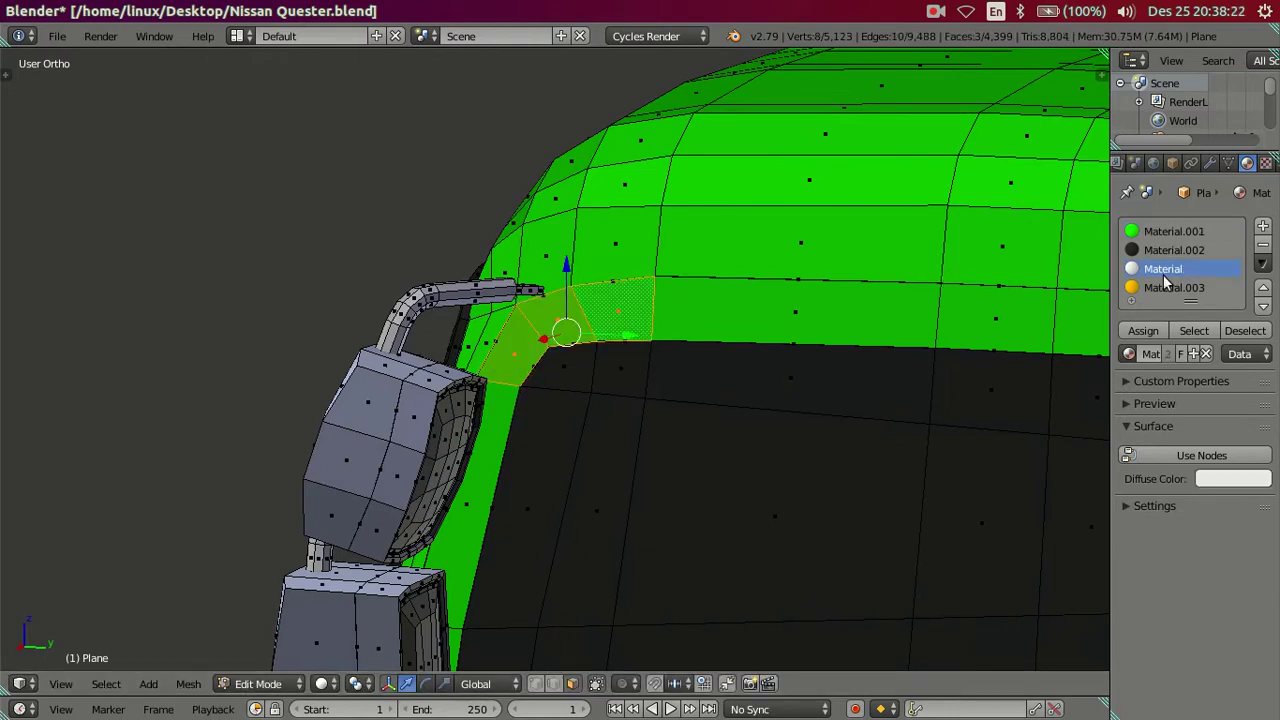
{"action": "left_click", "coordinate": [1142, 330]}
{"action": "key", "text": "a"}
{"action": "middle_click_drag", "start_coordinate": [760, 330], "coordinate": [706, 351]}
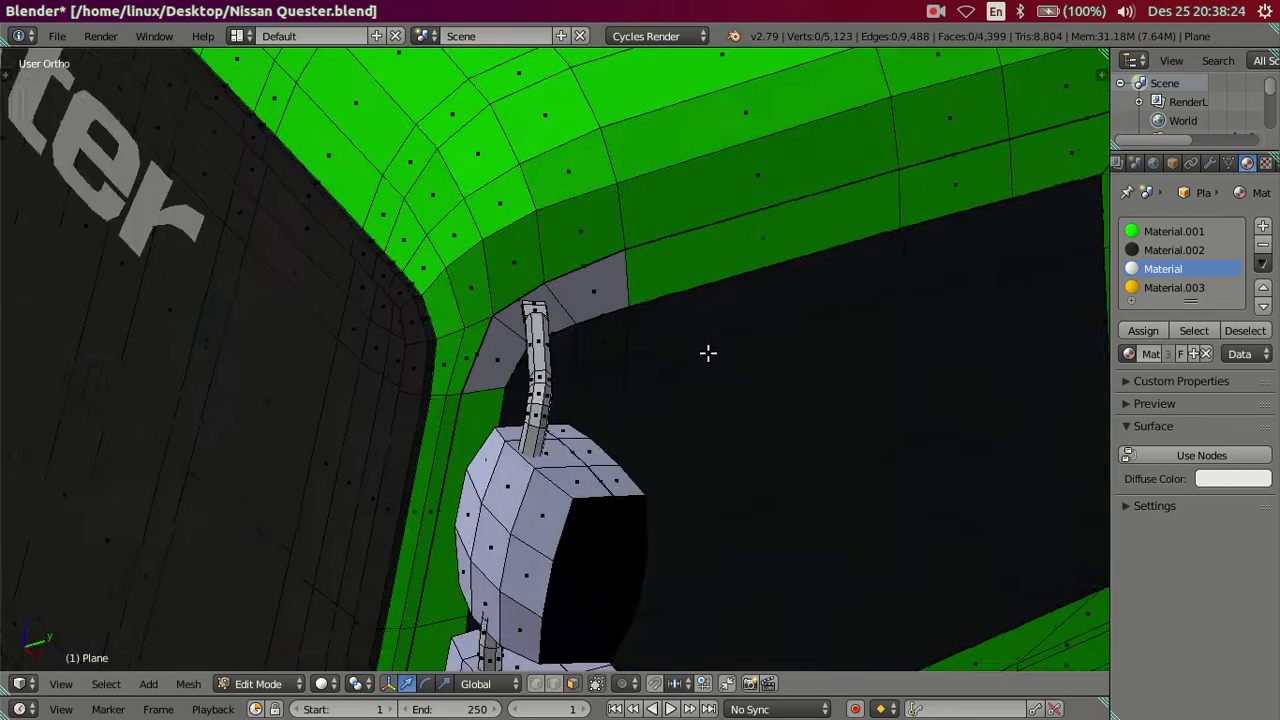
{"action": "scroll", "coordinate": [540, 333], "scroll_direction": "down", "scroll_amount": 3}
{"action": "left_click", "coordinate": [553, 683]}
{"action": "mouse_move", "coordinate": [543, 614]}
{"action": "middle_mouse_down"}
{"action": "mouse_move", "coordinate": [674, 200]}
{"action": "mouse_move", "coordinate": [663, 309]}
{"action": "mouse_move", "coordinate": [583, 300]}
{"action": "middle_mouse_up"}
In wireframe, circle-select the cab's lower front and the wheel arch.
{"action": "key", "text": "z"}
{"action": "scroll", "coordinate": [609, 277], "scroll_direction": "down", "scroll_amount": 2}
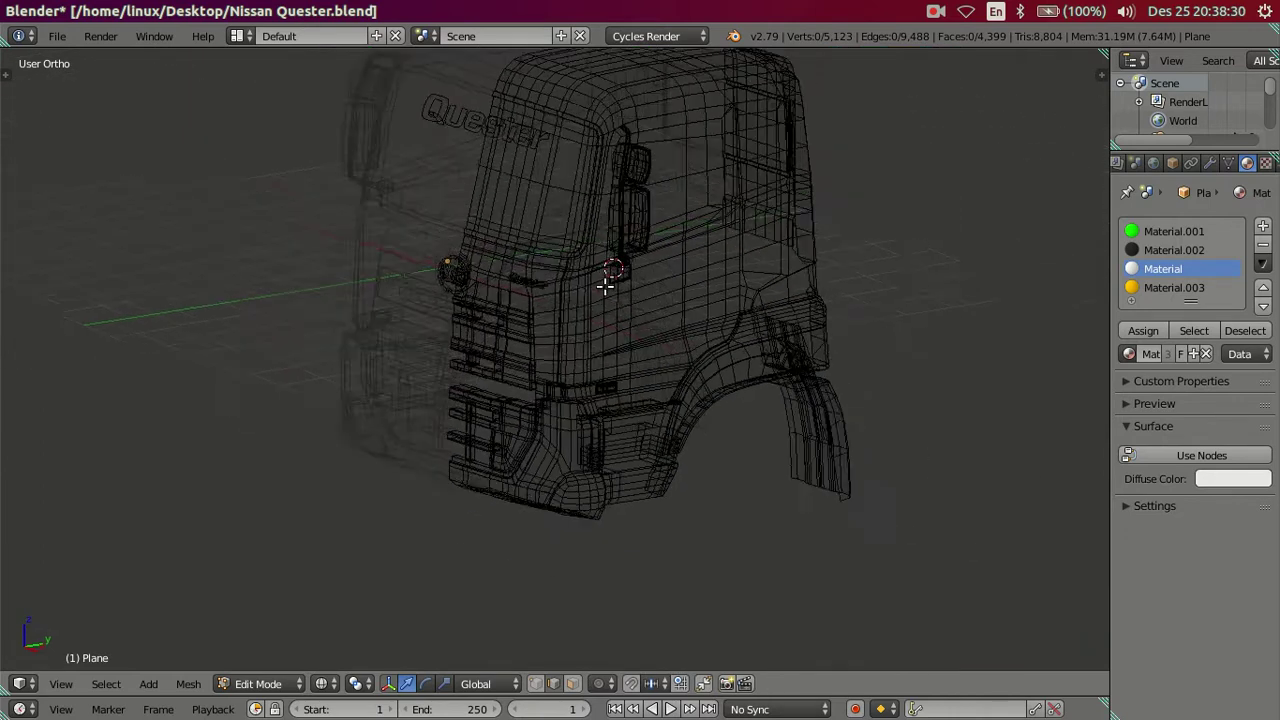
{"action": "scroll", "coordinate": [630, 265], "scroll_direction": "down", "scroll_amount": 2}
{"action": "middle_click_drag", "start_coordinate": [630, 265], "coordinate": [594, 280]}
{"action": "key", "text": "c"}
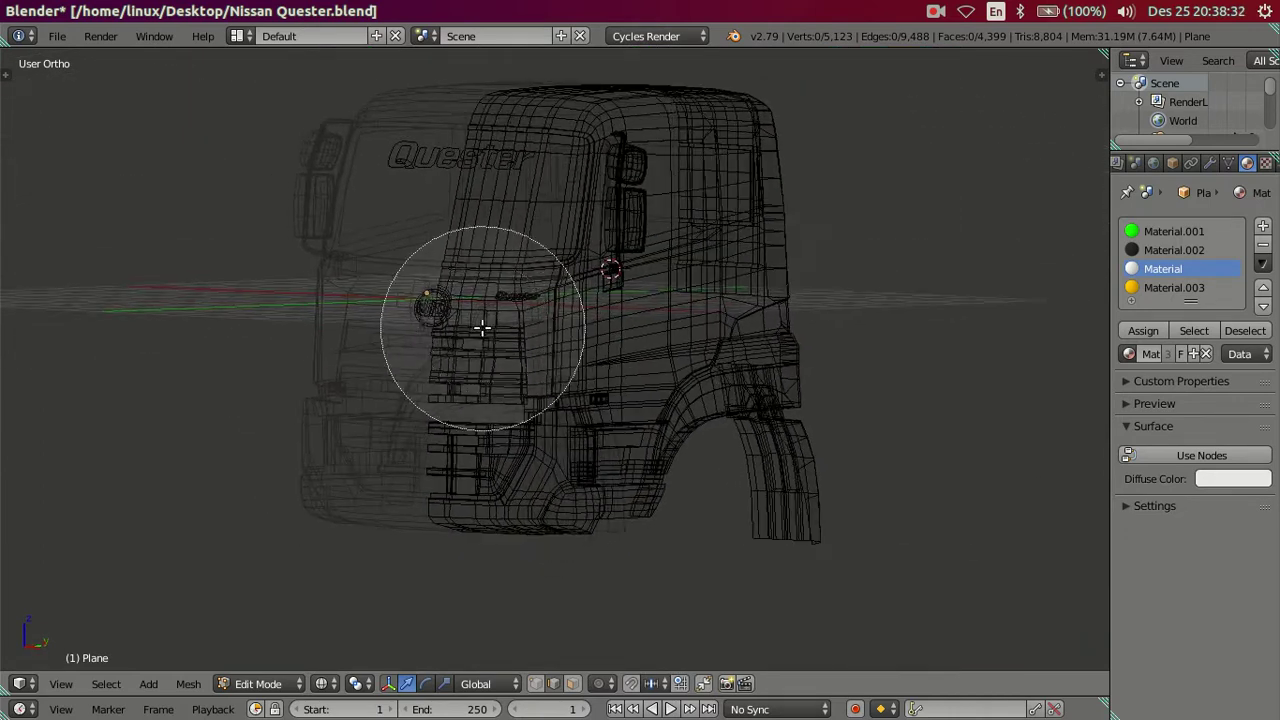
{"action": "mouse_move", "coordinate": [459, 410]}
{"action": "left_mouse_down"}
{"action": "mouse_move", "coordinate": [463, 386]}
{"action": "mouse_move", "coordinate": [491, 434]}
{"action": "mouse_move", "coordinate": [629, 453]}
{"action": "left_mouse_up"}
{"action": "left_click_drag", "start_coordinate": [770, 415], "coordinate": [771, 528]}
{"action": "key", "text": "Escape"}
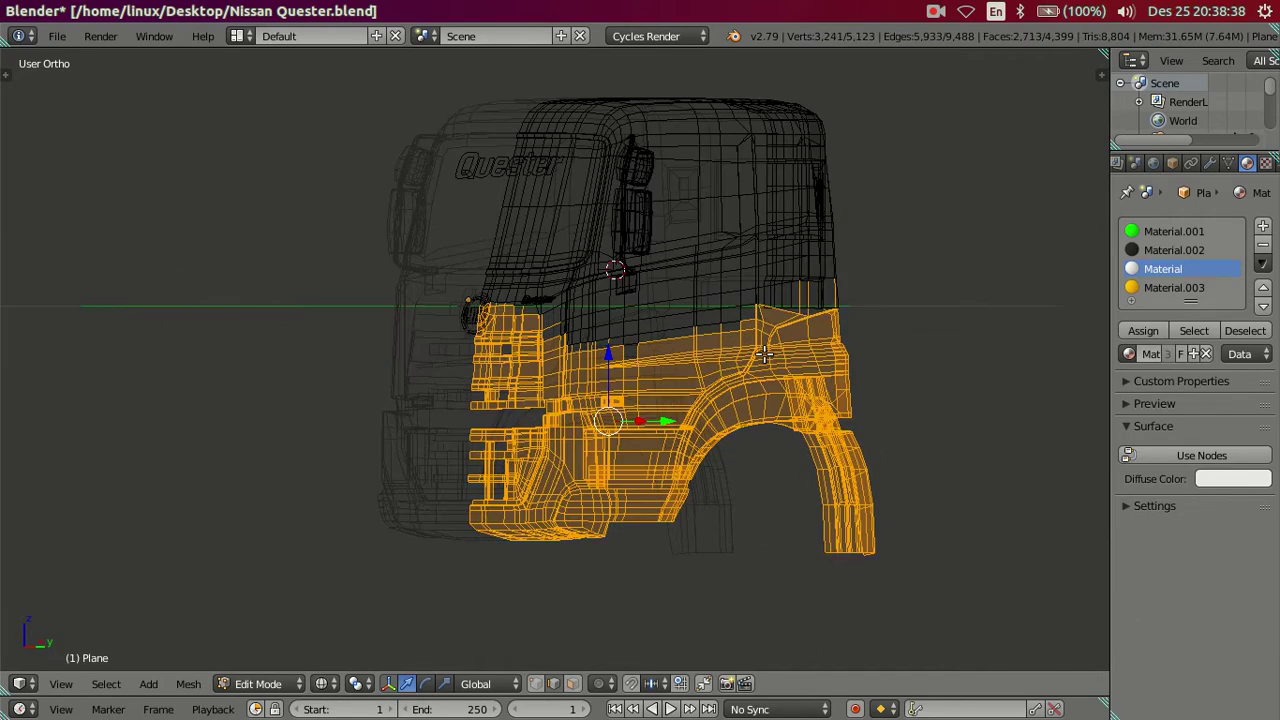
{"action": "key", "text": "z"}
Add the upper-left grille, then the linked side panel and both side windows.
{"action": "mouse_move", "coordinate": [383, 346]}
{"action": "middle_mouse_down"}
{"action": "mouse_move", "coordinate": [408, 423]}
{"action": "mouse_move", "coordinate": [497, 318]}
{"action": "middle_mouse_up"}
{"action": "key", "text": "z"}
{"action": "key", "text": "c"}
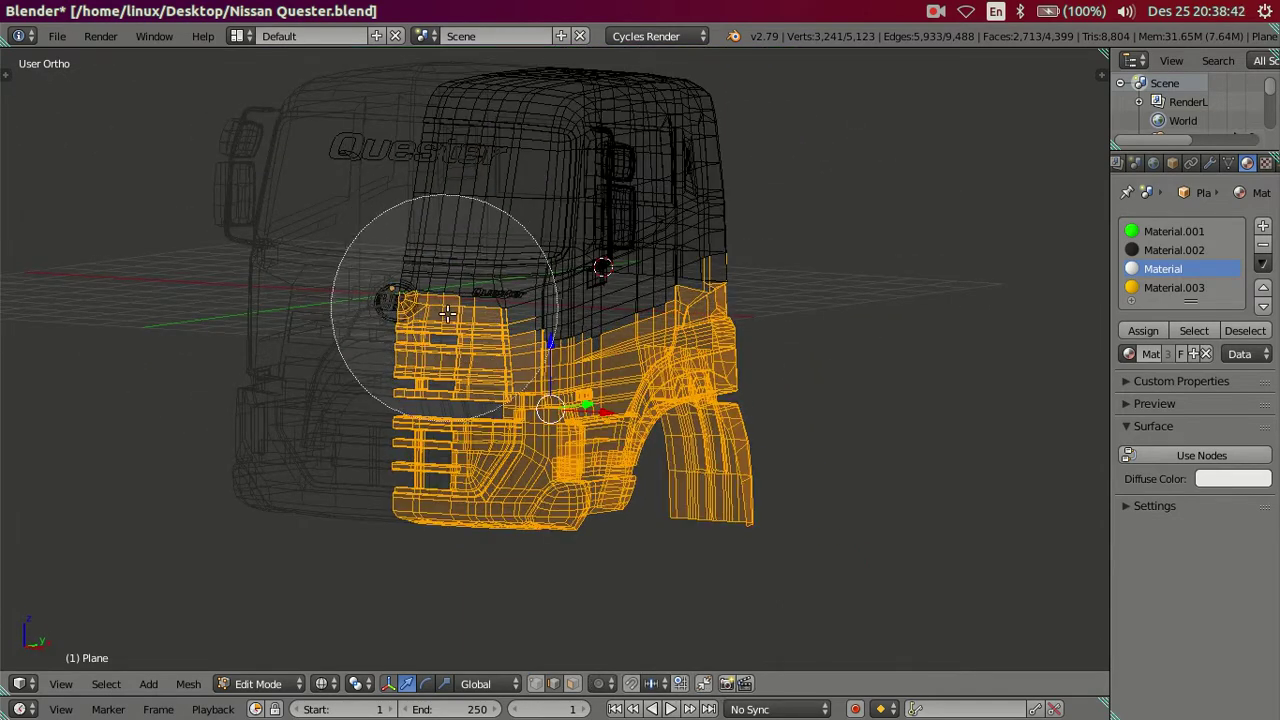
{"action": "left_click_drag", "start_coordinate": [400, 294], "coordinate": [458, 328]}
{"action": "key", "text": "Escape"}
{"action": "key", "text": "z"}
{"action": "middle_click_drag", "start_coordinate": [458, 328], "coordinate": [415, 436]}
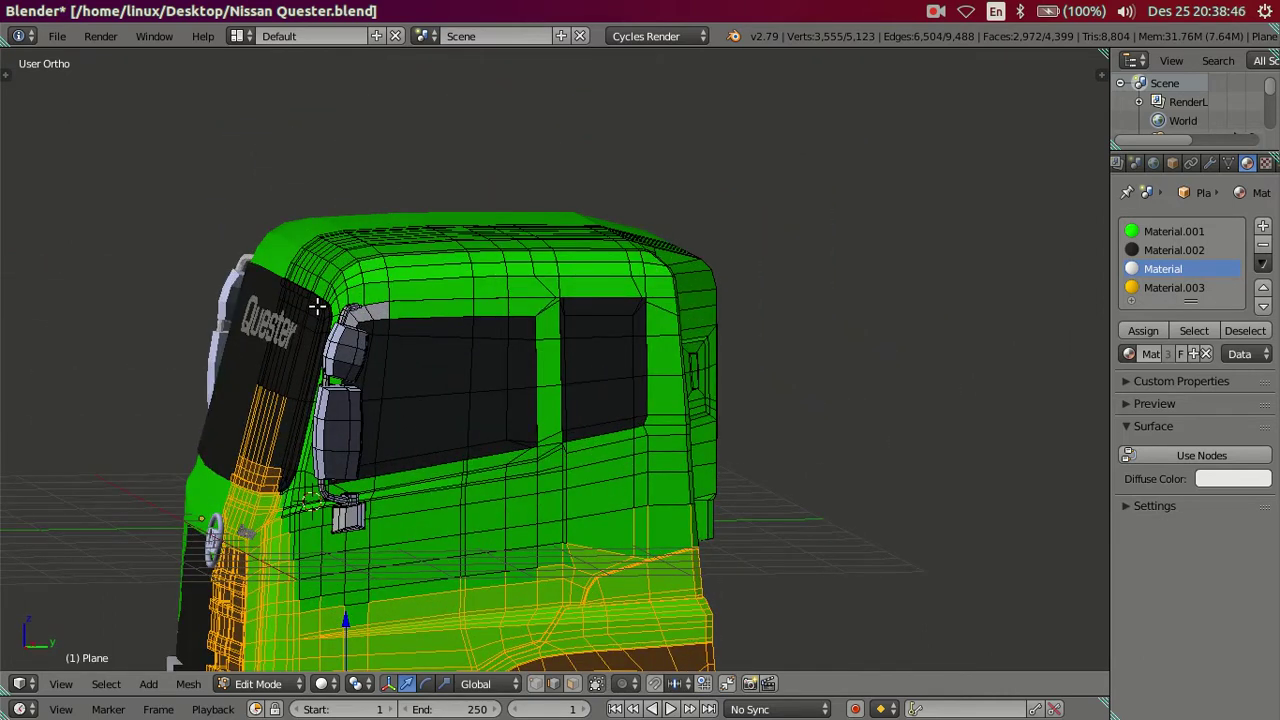
{"action": "key", "text": "l"}
{"action": "key", "text": "l"}
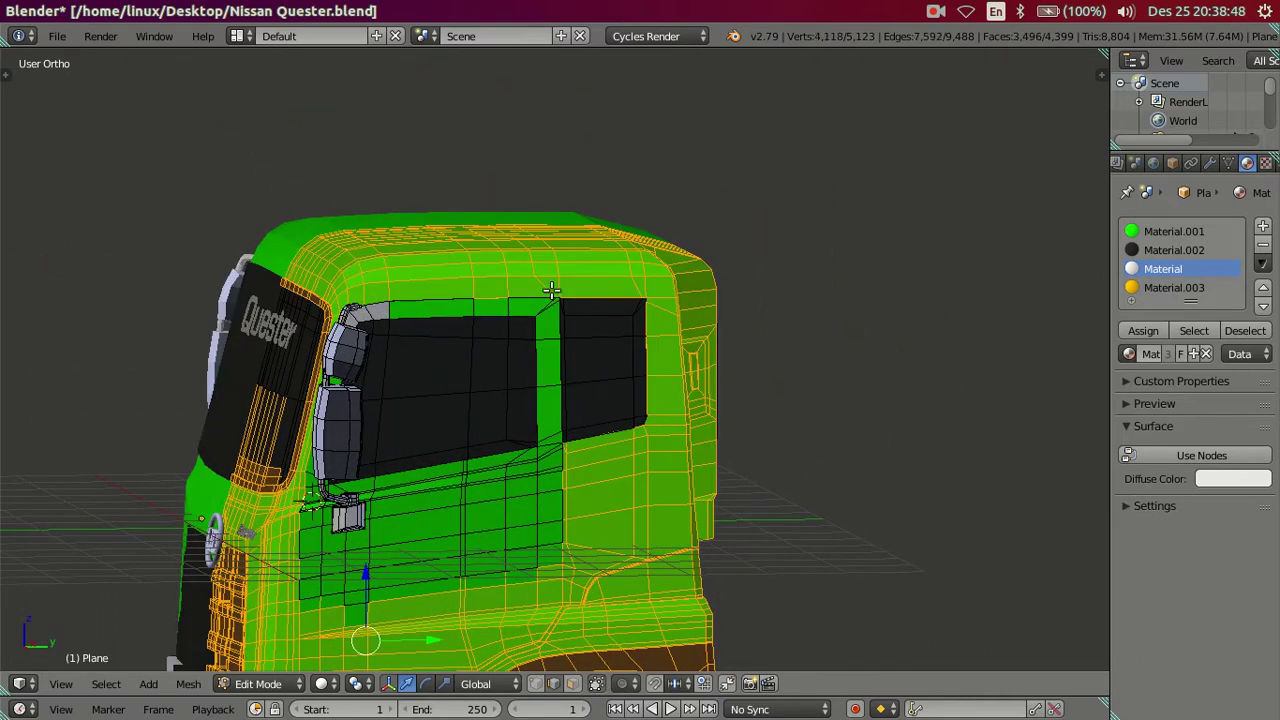
{"action": "key", "text": "l"}
{"action": "key", "text": "l"}
{"action": "key", "text": "l"}
{"action": "mouse_move", "coordinate": [769, 414]}
{"action": "middle_mouse_down"}
{"action": "mouse_move", "coordinate": [851, 409]}
{"action": "mouse_move", "coordinate": [480, 463]}
{"action": "mouse_move", "coordinate": [722, 398]}
{"action": "middle_mouse_up"}
{"action": "key", "text": "l"}
{"action": "key", "text": "l"}
Add the windshield, hide the selected cab and go to the side reference view.
{"action": "scroll", "coordinate": [722, 398], "scroll_direction": "up", "scroll_amount": 3}
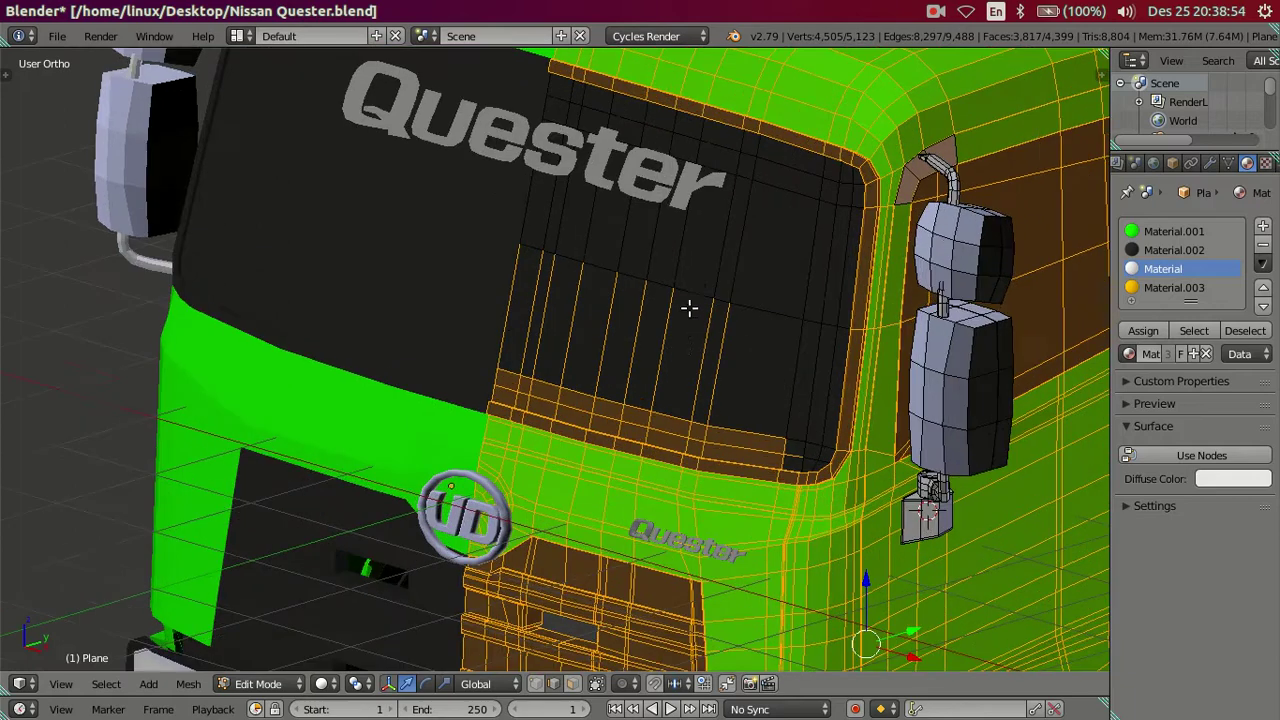
{"action": "key", "text": "l"}
{"action": "scroll", "coordinate": [697, 279], "scroll_direction": "down", "scroll_amount": 3}
{"action": "key", "text": "h"}
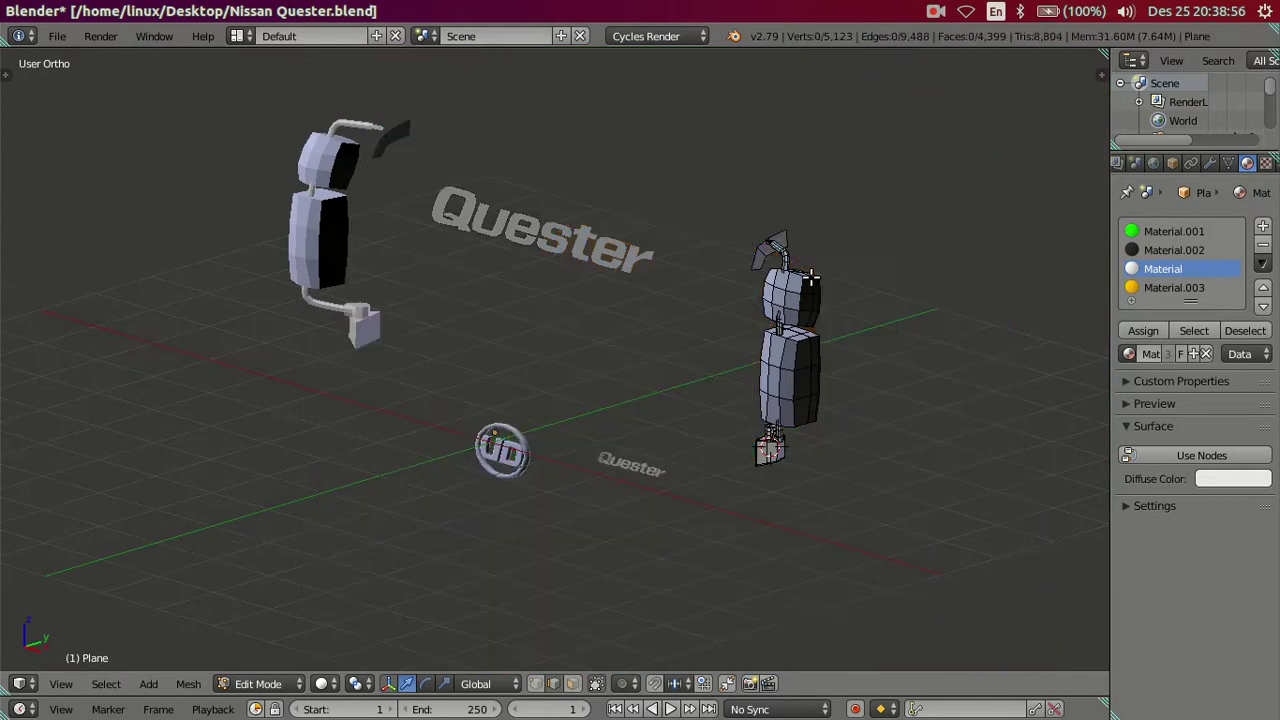
{"action": "scroll", "coordinate": [760, 290], "scroll_direction": "up", "scroll_amount": 3}
{"action": "mouse_move", "coordinate": [918, 330]}
{"action": "middle_mouse_down"}
{"action": "mouse_move", "coordinate": [632, 326]}
{"action": "mouse_move", "coordinate": [626, 409]}
{"action": "mouse_move", "coordinate": [627, 327]}
{"action": "middle_mouse_up"}
{"action": "key", "text": "KP_3"}
{"action": "scroll", "coordinate": [567, 385], "scroll_direction": "up", "scroll_amount": 2}
{"action": "scroll", "coordinate": [567, 385], "scroll_direction": "up", "scroll_amount": 2}
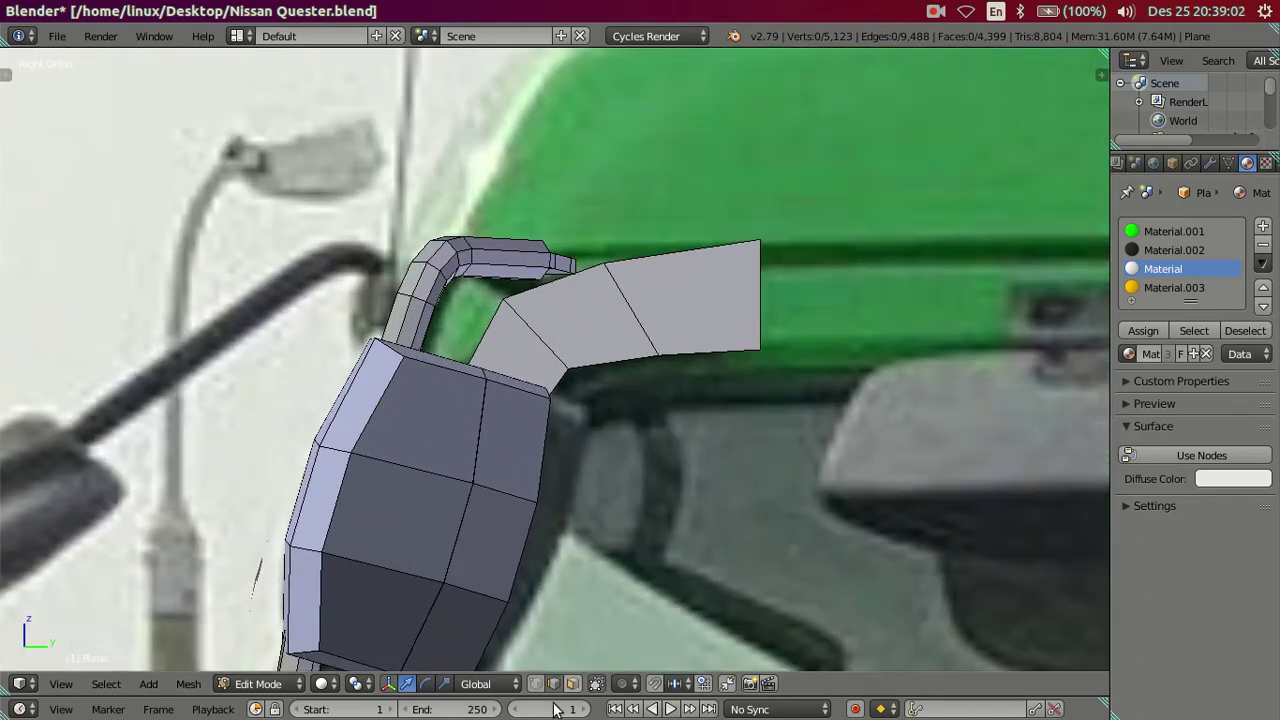
Slide the plate's lower corner vertices along Y to match the reference photo.
{"action": "right_click", "coordinate": [670, 362]}
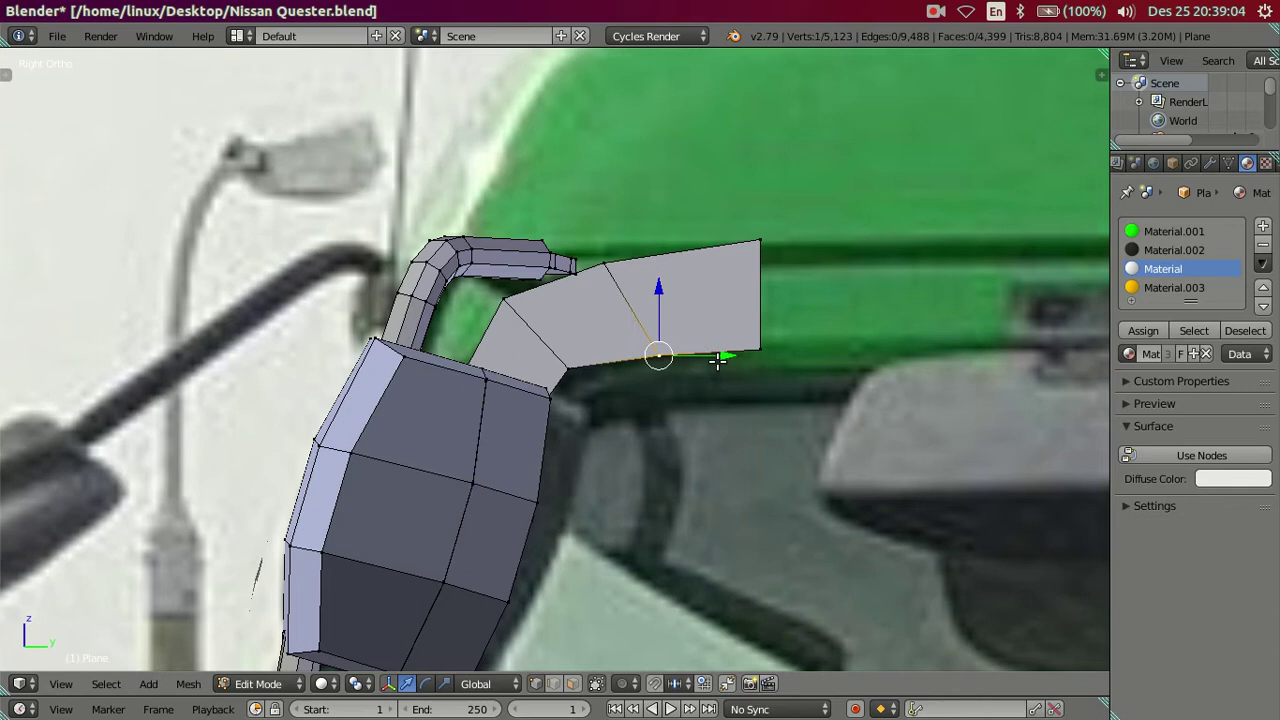
{"action": "key", "text": "g"}
{"action": "key", "text": "y"}
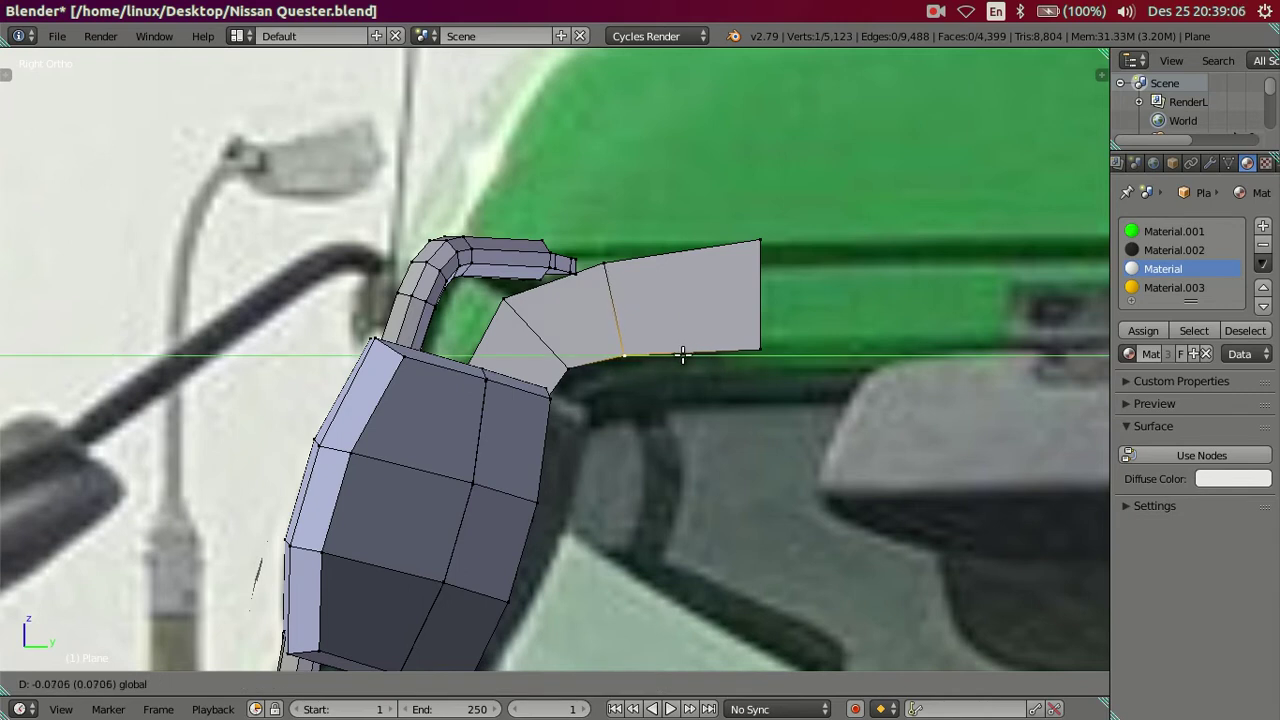
{"action": "left_click", "coordinate": [678, 355]}
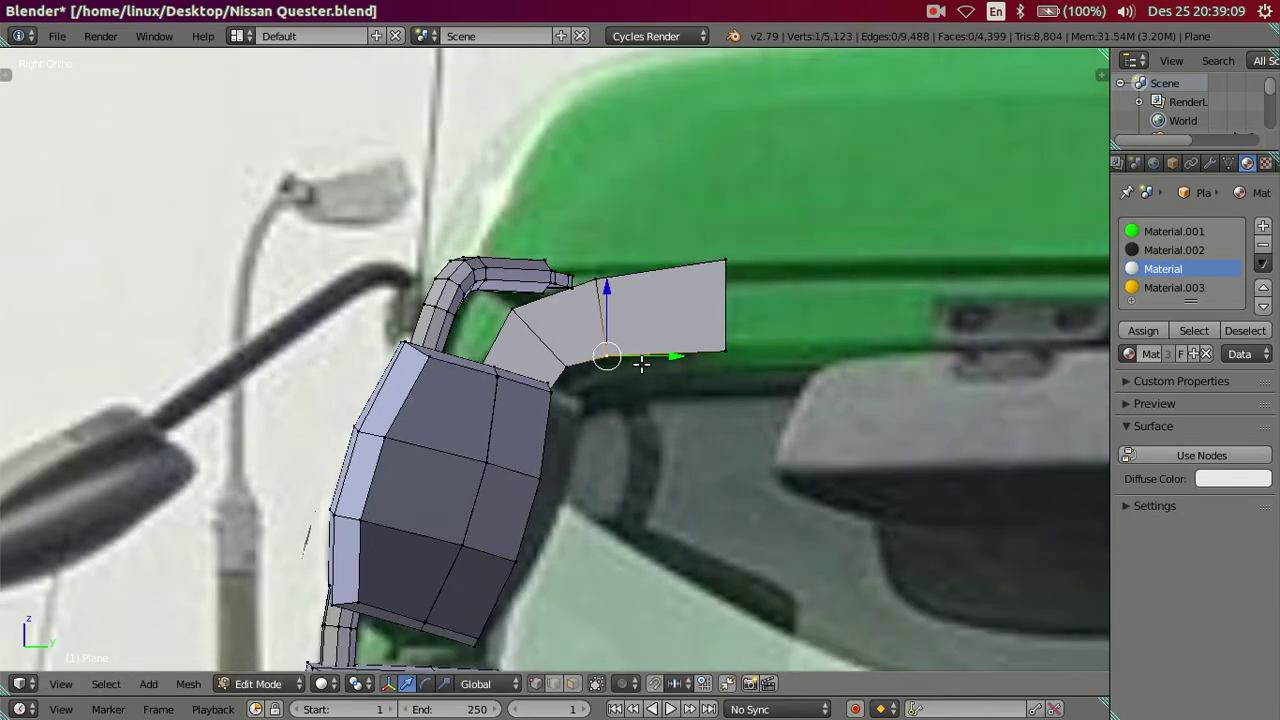
{"action": "key", "text": "z"}
{"action": "mouse_move", "coordinate": [617, 347]}
{"action": "middle_mouse_down"}
{"action": "mouse_move", "coordinate": [594, 446]}
{"action": "mouse_move", "coordinate": [583, 360]}
{"action": "mouse_move", "coordinate": [490, 507]}
{"action": "mouse_move", "coordinate": [566, 437]}
{"action": "mouse_move", "coordinate": [425, 485]}
{"action": "middle_mouse_up"}
{"action": "key", "text": "a"}
{"action": "right_click", "coordinate": [470, 467]}
{"action": "key", "text": "KP_3"}
{"action": "scroll", "coordinate": [680, 395], "scroll_direction": "up", "scroll_amount": 2}
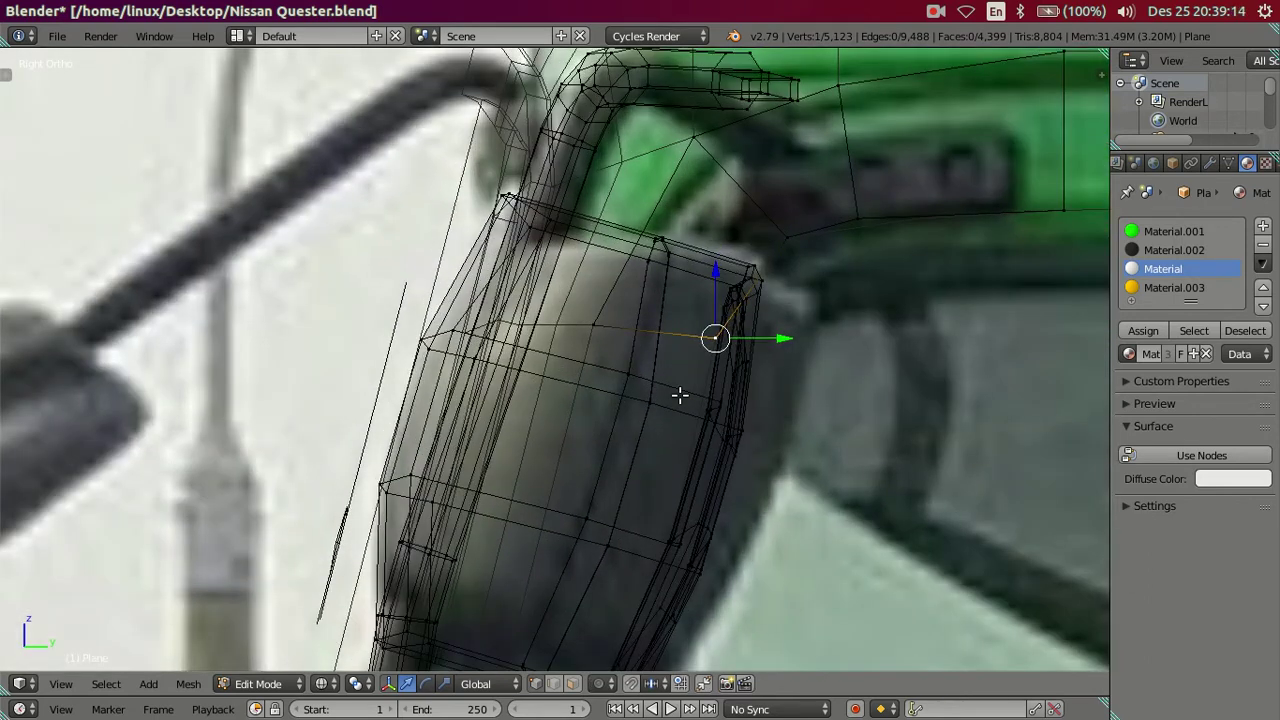
{"action": "left_click_drag", "start_coordinate": [780, 338], "coordinate": [760, 338]}
{"action": "left_click", "coordinate": [757, 336]}
Merge two upper plate vertices and slide the merged vertex along Y.
{"action": "right_click", "coordinate": [786, 234]}
{"action": "key", "text": "g"}
{"action": "right_click", "coordinate": [850, 215]}
{"action": "right_click", "coordinate": [857, 218], "text": "shift"}
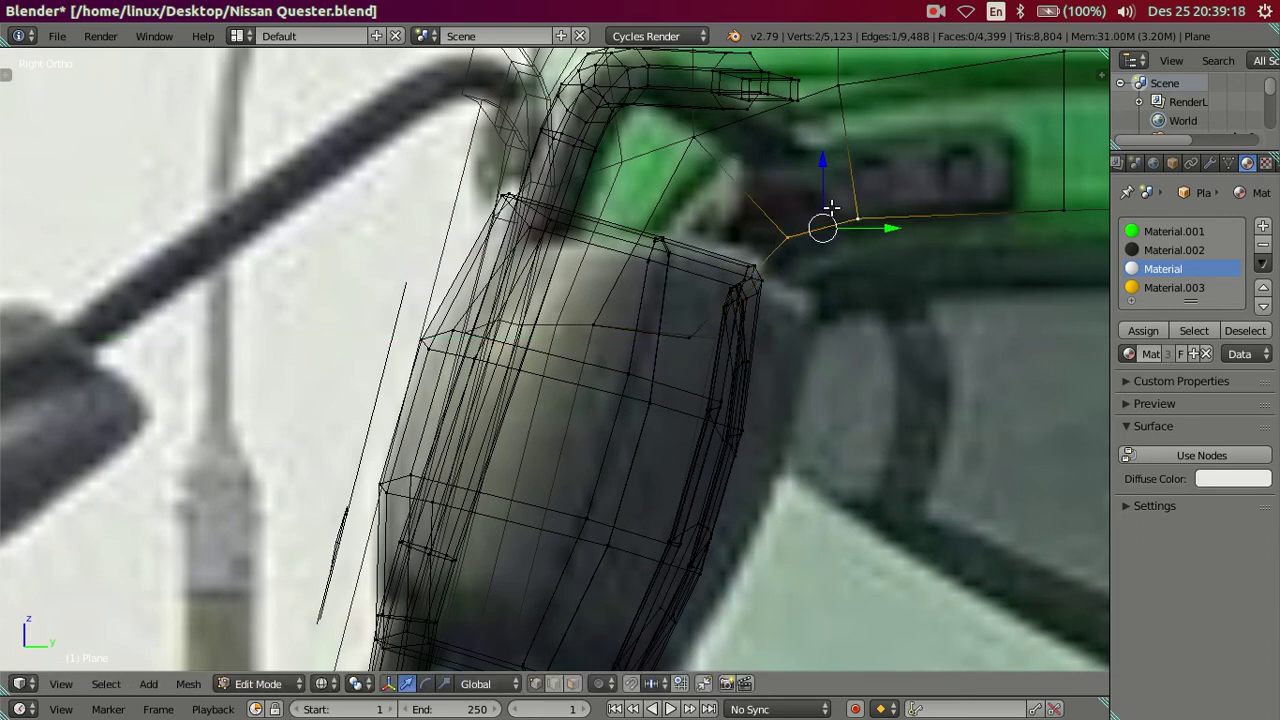
{"action": "key", "text": "g"}
{"action": "left_click", "coordinate": [820, 172]}
{"action": "key", "text": "g"}
{"action": "key", "text": "y"}
{"action": "left_click", "coordinate": [834, 226]}
Raise the plate's corner vertex and its neighbour along Z to the reference outline.
{"action": "middle_click_drag", "start_coordinate": [834, 226], "coordinate": [935, 244], "text": "shift"}
{"action": "right_click", "coordinate": [935, 244]}
{"action": "key", "text": "g"}
{"action": "key", "text": "z"}
{"action": "left_click", "coordinate": [830, 238]}
{"action": "right_click", "coordinate": [750, 240], "text": "shift"}
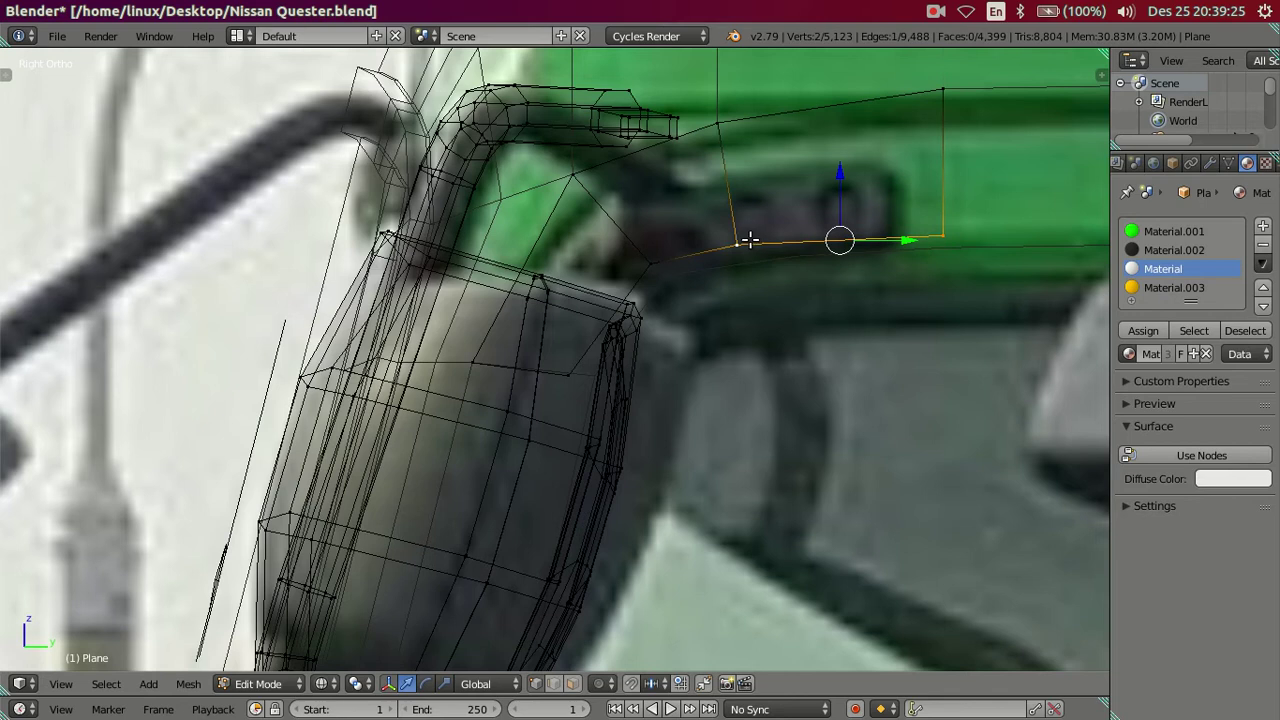
{"action": "key", "text": "g"}
{"action": "key", "text": "z"}
{"action": "left_click", "coordinate": [834, 171]}
Lower the plate's right and top vertices slightly along Z.
{"action": "right_click", "coordinate": [940, 197]}
{"action": "key", "text": "g"}
{"action": "key", "text": "z"}
{"action": "left_click", "coordinate": [940, 167]}
{"action": "right_click", "coordinate": [938, 92]}
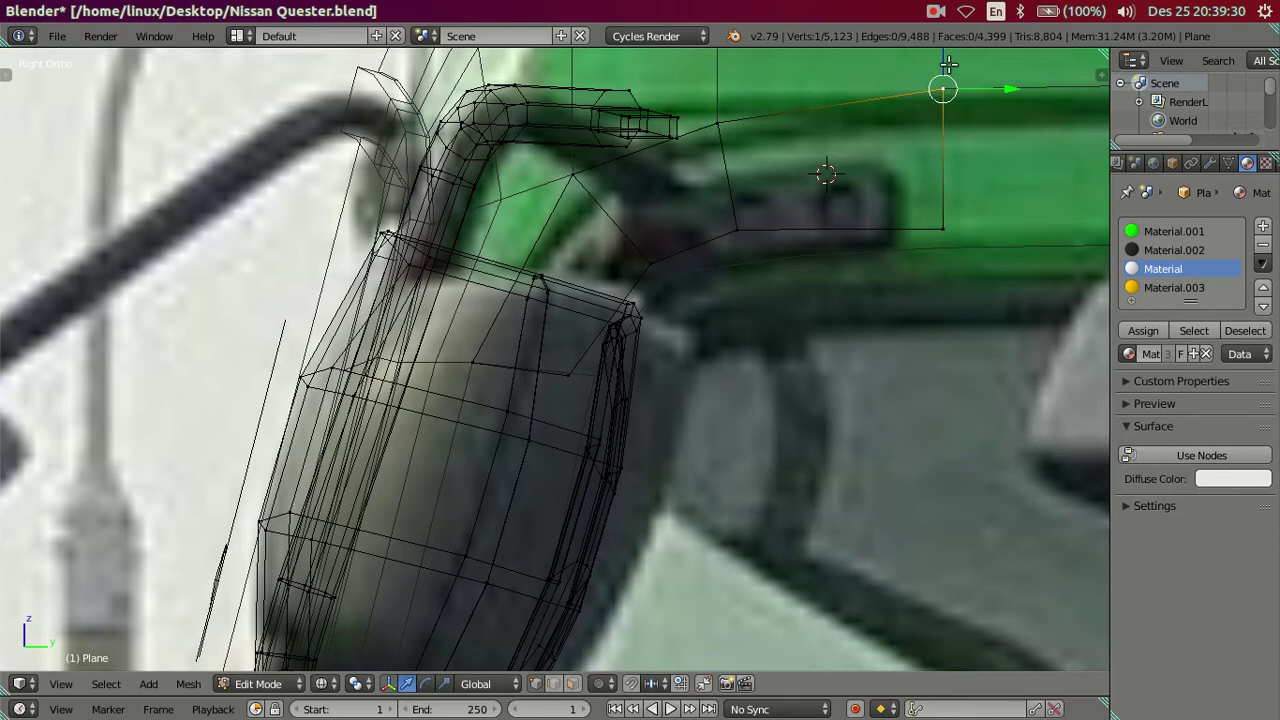
{"action": "key", "text": "g"}
{"action": "key", "text": "z"}
{"action": "left_click", "coordinate": [954, 118]}
Lower the plate's upper-right vertex and reposition the vertex where plate meets arm.
{"action": "right_click", "coordinate": [718, 123]}
{"action": "key", "text": "g"}
{"action": "right_click", "coordinate": [712, 84]}
{"action": "key", "text": "g"}
{"action": "key", "text": "z"}
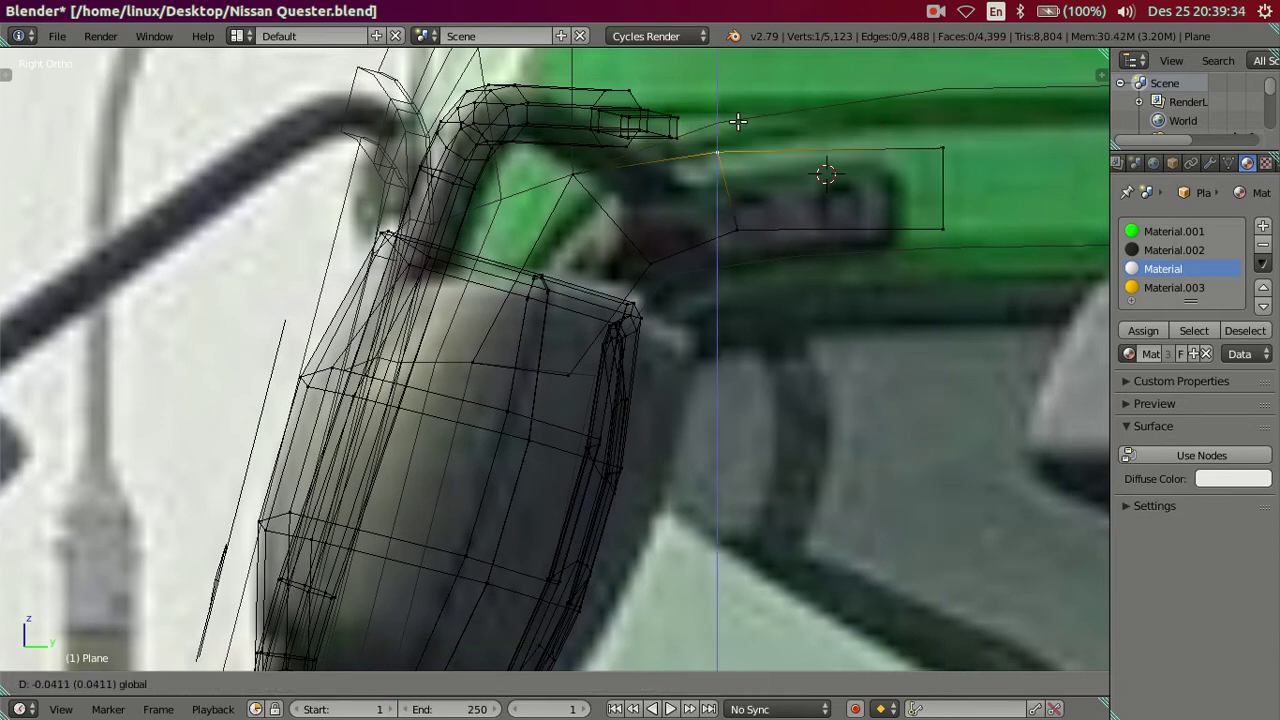
{"action": "left_click", "coordinate": [737, 123]}
{"action": "right_click", "coordinate": [560, 180]}
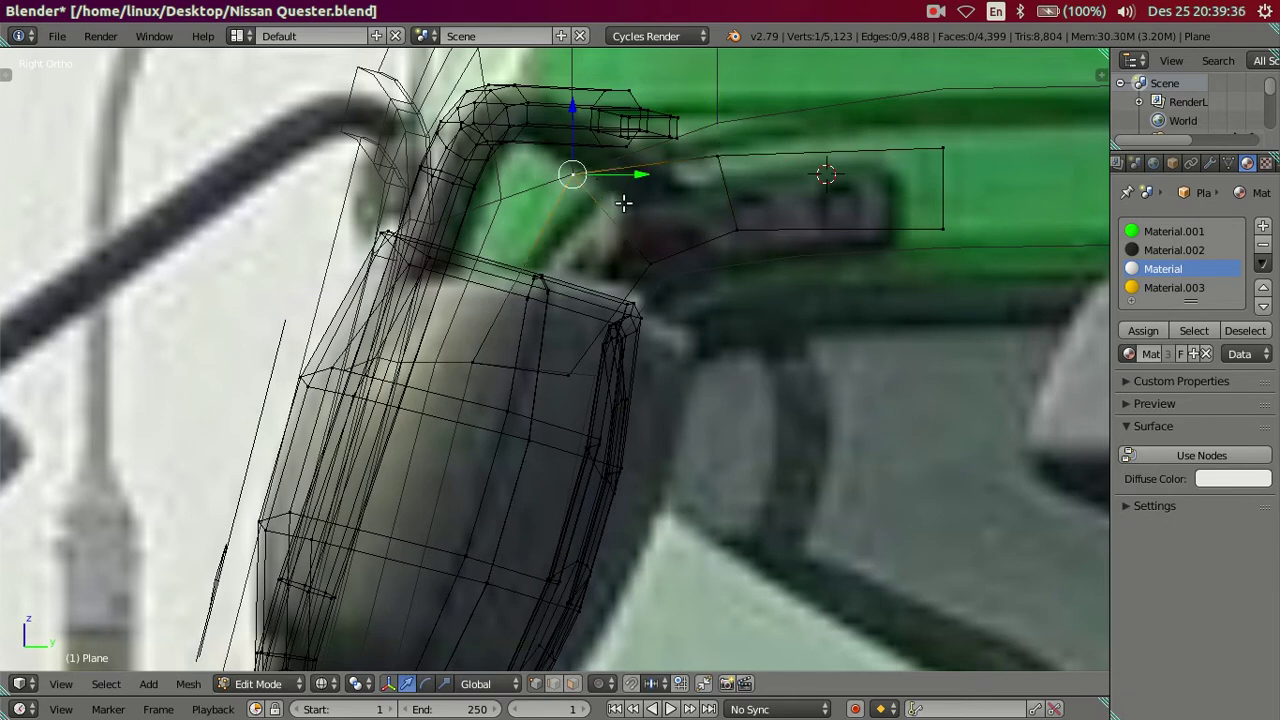
{"action": "key", "text": "g"}
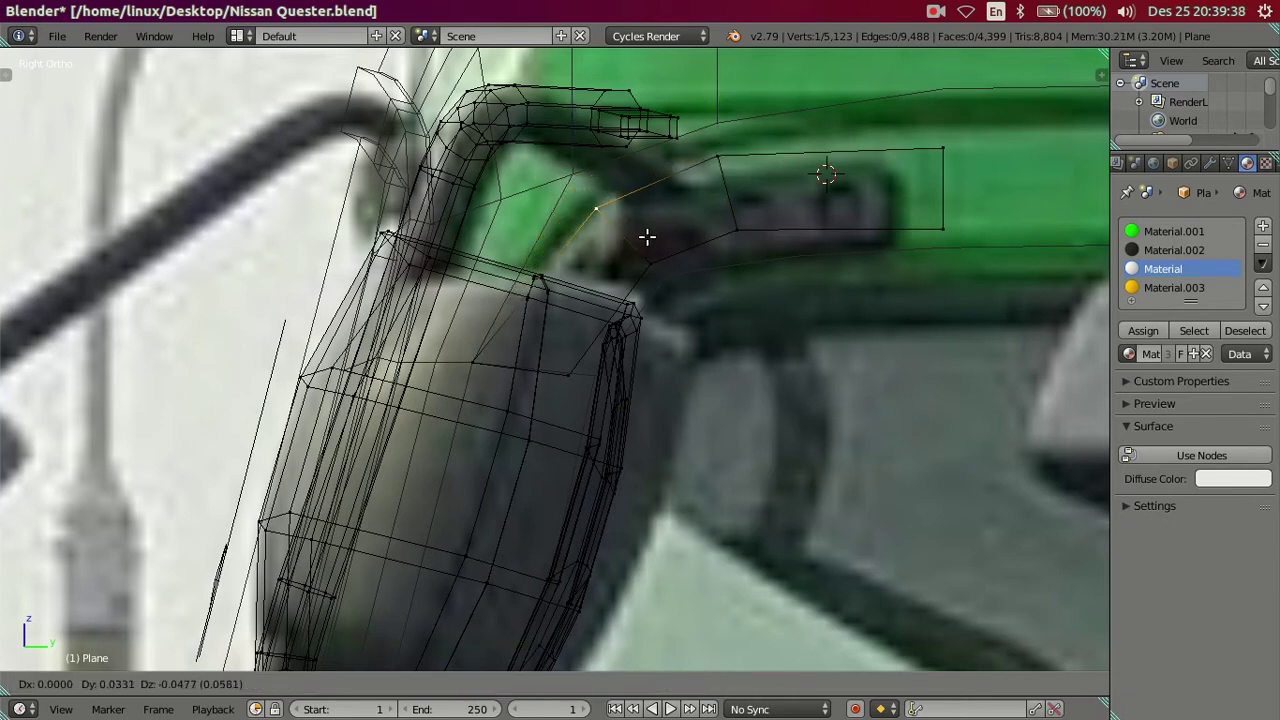
{"action": "left_click", "coordinate": [647, 237]}
Fit the strip's lower-bend vertex to the mount arm with free and Y-locked moves.
{"action": "right_click", "coordinate": [481, 361]}
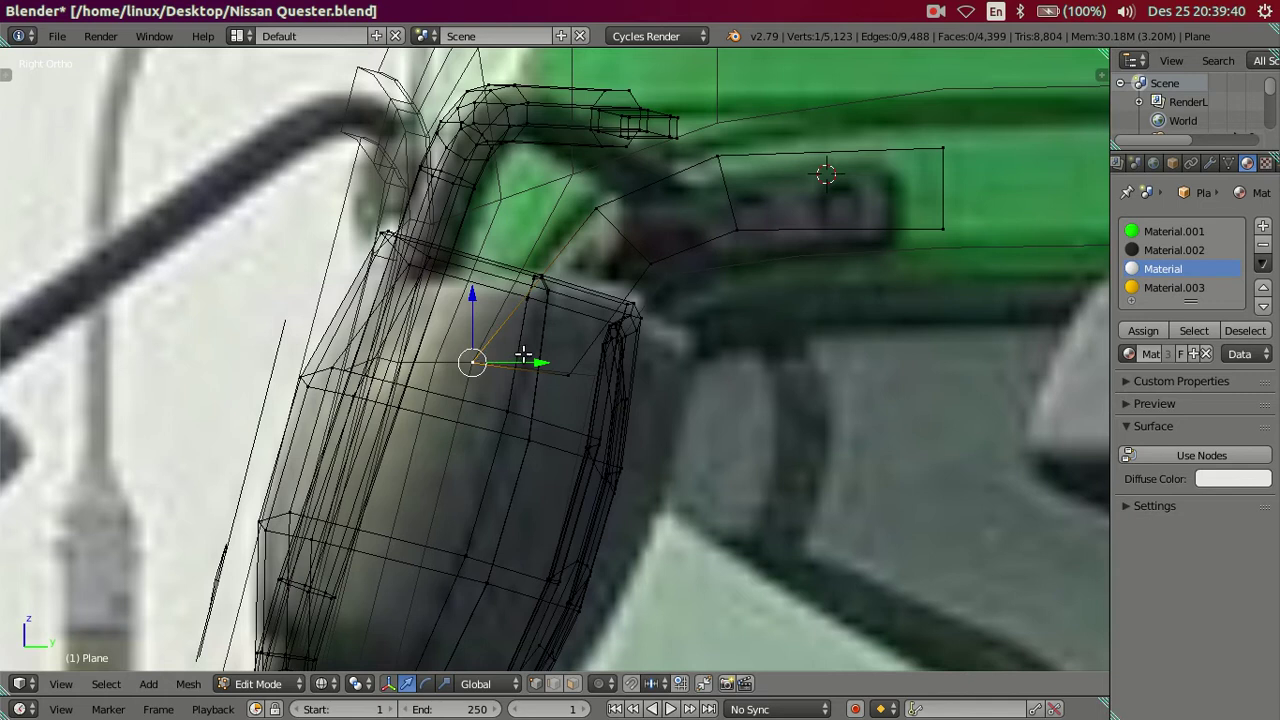
{"action": "key", "text": "g"}
{"action": "left_click", "coordinate": [575, 369]}
{"action": "key", "text": "g"}
{"action": "key", "text": "y"}
{"action": "left_click", "coordinate": [521, 325]}
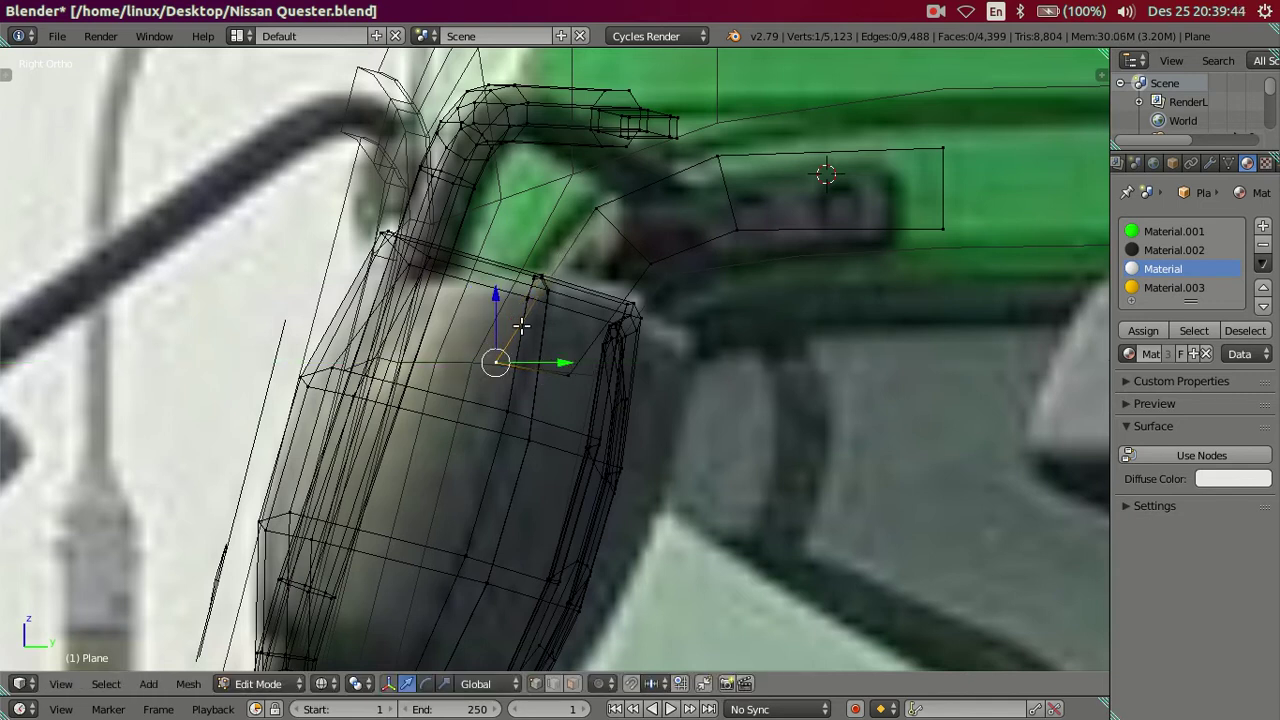
{"action": "key", "text": "g"}
{"action": "left_click", "coordinate": [520, 315]}
{"action": "key", "text": "g"}
{"action": "key", "text": "y"}
{"action": "left_click", "coordinate": [579, 354]}
{"action": "key", "text": "g"}
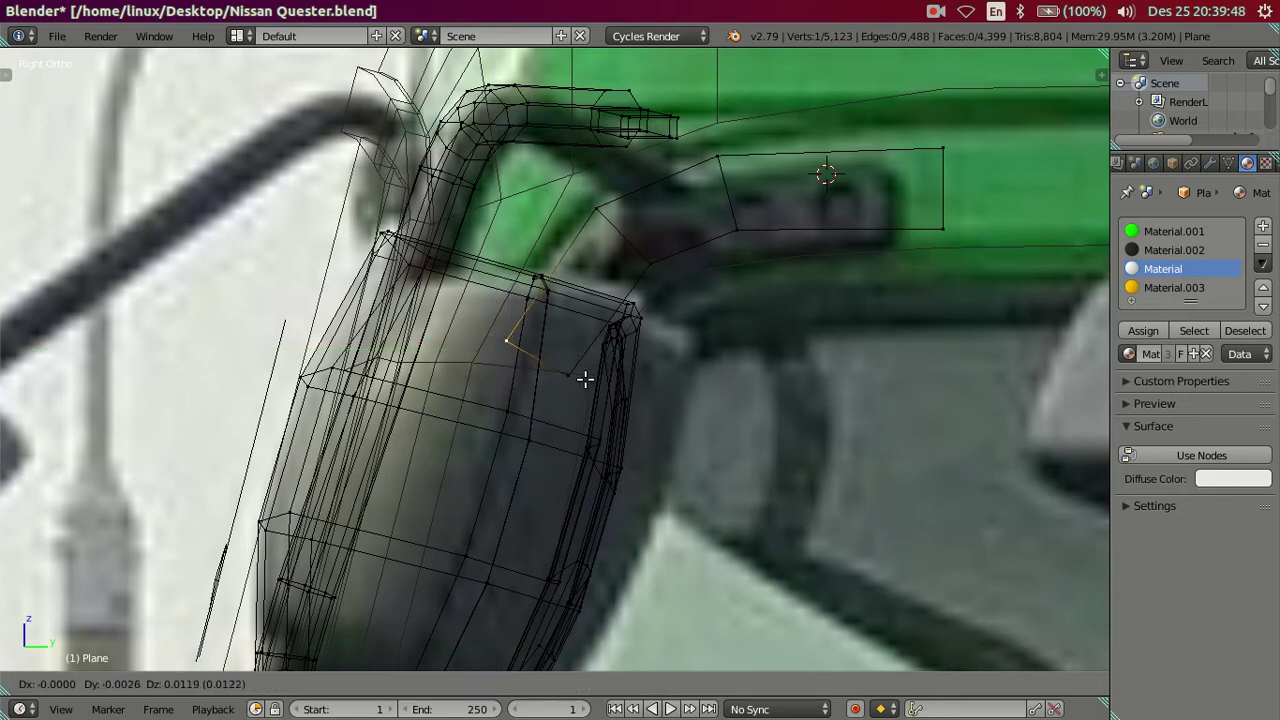
{"action": "left_click", "coordinate": [581, 377]}
Place the upper-bend vertex on the arm's bend and nudge the far-end vertex along Y.
{"action": "right_click", "coordinate": [668, 275]}
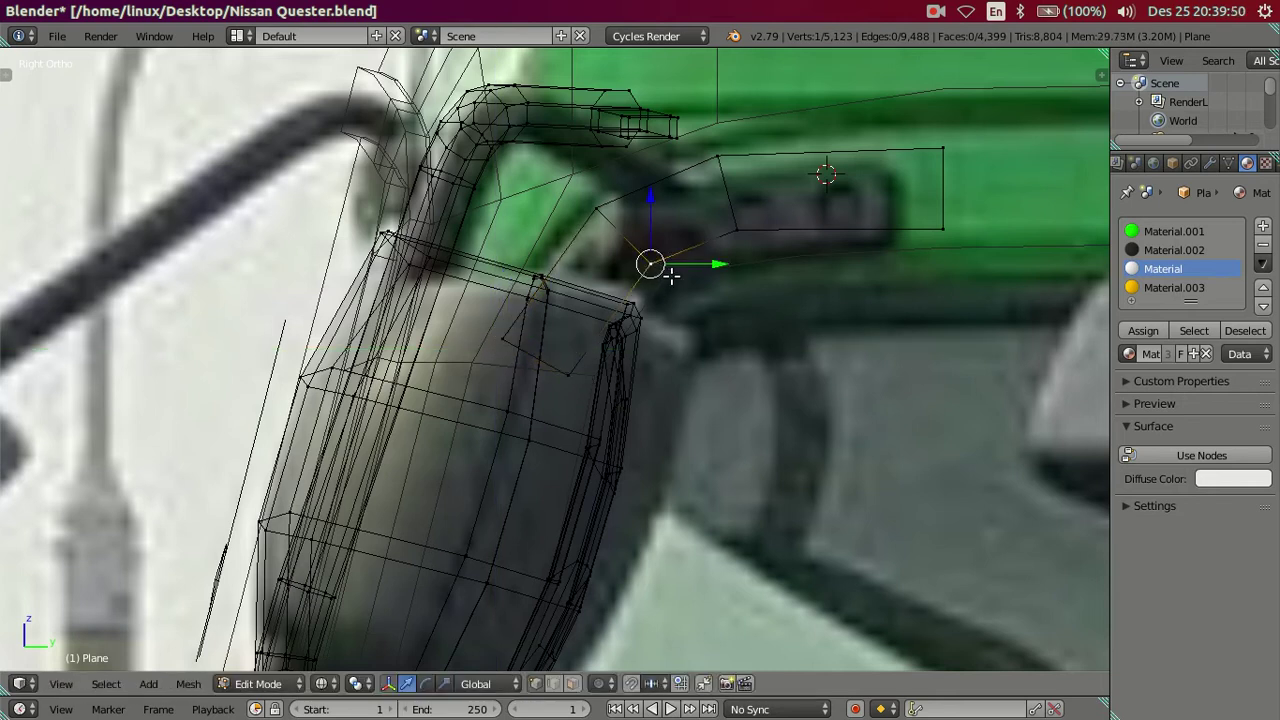
{"action": "key", "text": "g"}
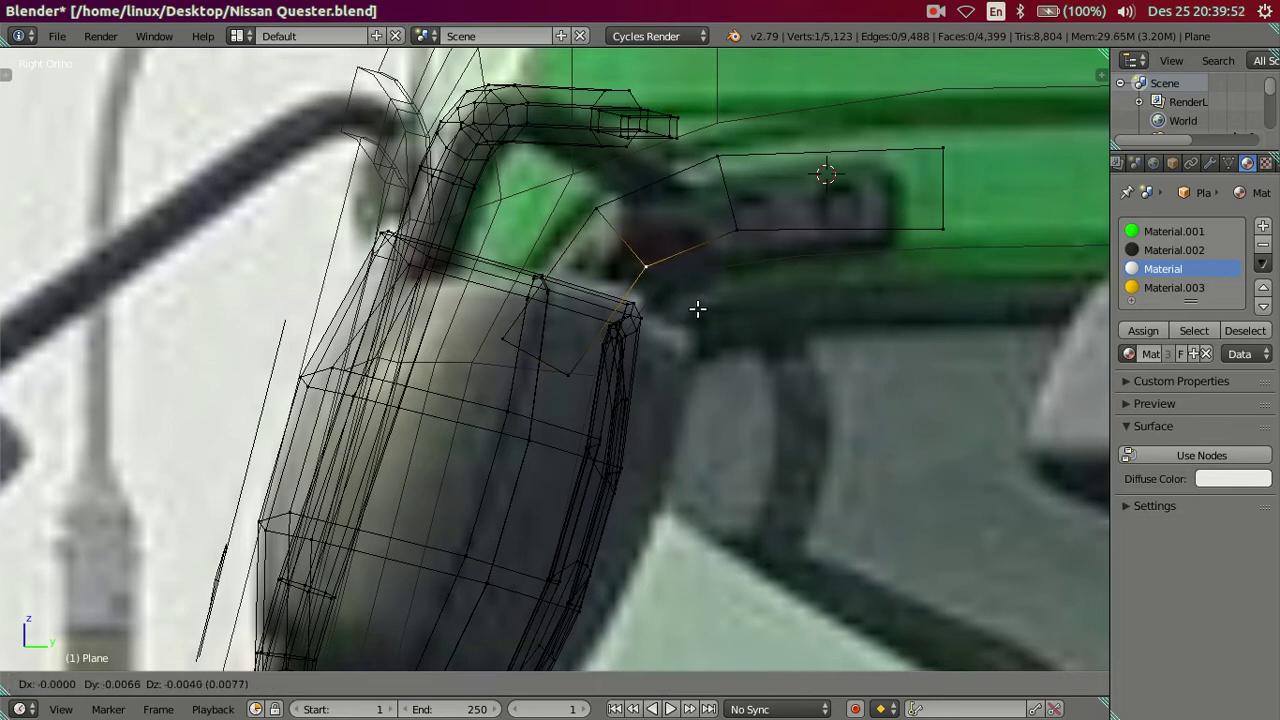
{"action": "left_click", "coordinate": [698, 309]}
{"action": "key", "text": "g"}
{"action": "right_click", "coordinate": [686, 289]}
{"action": "right_click", "coordinate": [743, 224]}
{"action": "left_click_drag", "start_coordinate": [800, 230], "coordinate": [800, 231]}
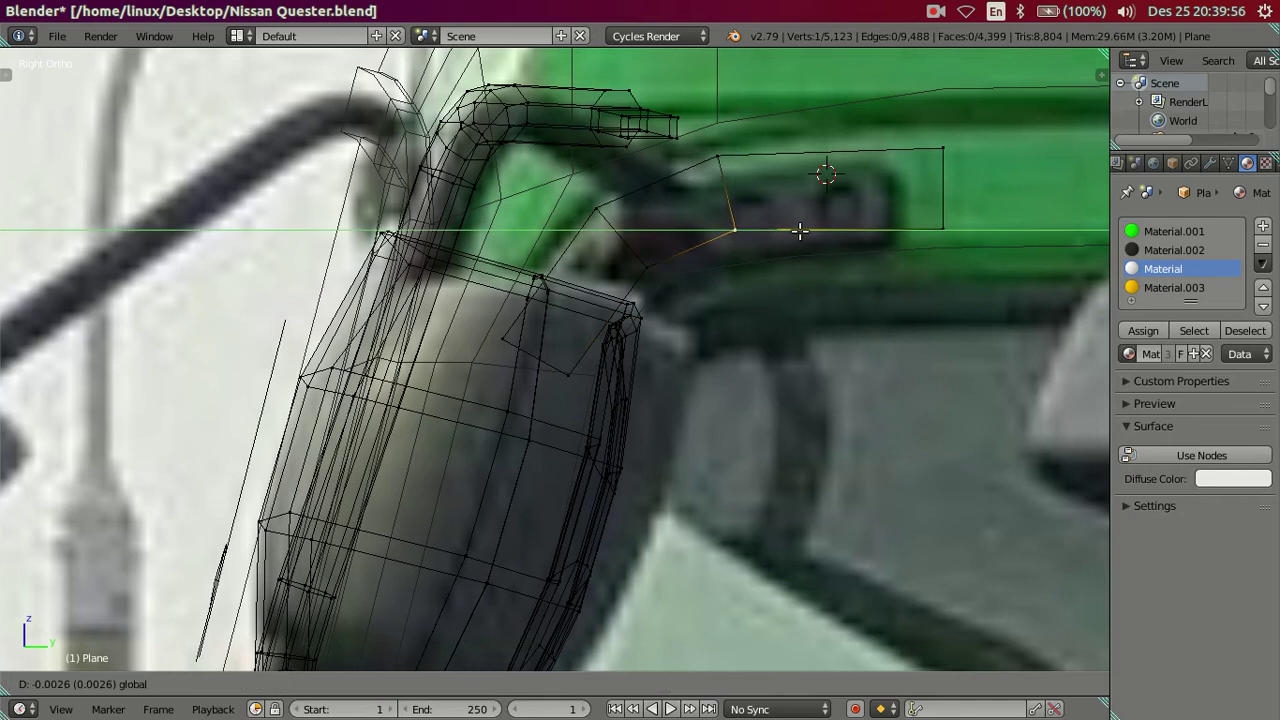
{"action": "left_click", "coordinate": [800, 230]}
{"action": "scroll", "coordinate": [738, 295], "scroll_direction": "down", "scroll_amount": 1}
{"action": "mouse_move", "coordinate": [694, 303]}
{"action": "middle_mouse_down"}
{"action": "mouse_move", "coordinate": [894, 449]}
{"action": "mouse_move", "coordinate": [631, 337]}
{"action": "mouse_move", "coordinate": [323, 397]}
{"action": "middle_mouse_up"}
Check the mirror housing against the side reference photo in wireframe, then return to solid shading.
{"action": "scroll", "coordinate": [531, 343], "scroll_direction": "up", "scroll_amount": 2}
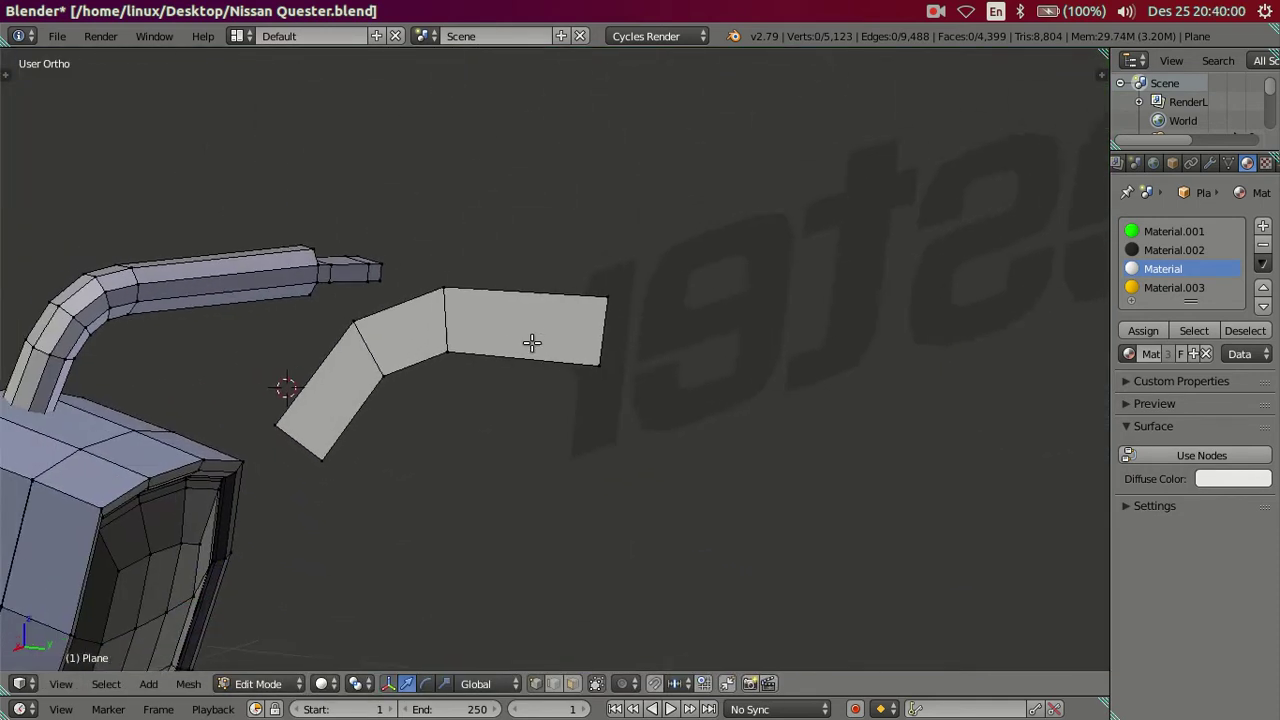
{"action": "scroll", "coordinate": [501, 368], "scroll_direction": "up", "scroll_amount": 2}
{"action": "key", "text": "KP_3"}
{"action": "key", "text": "z"}
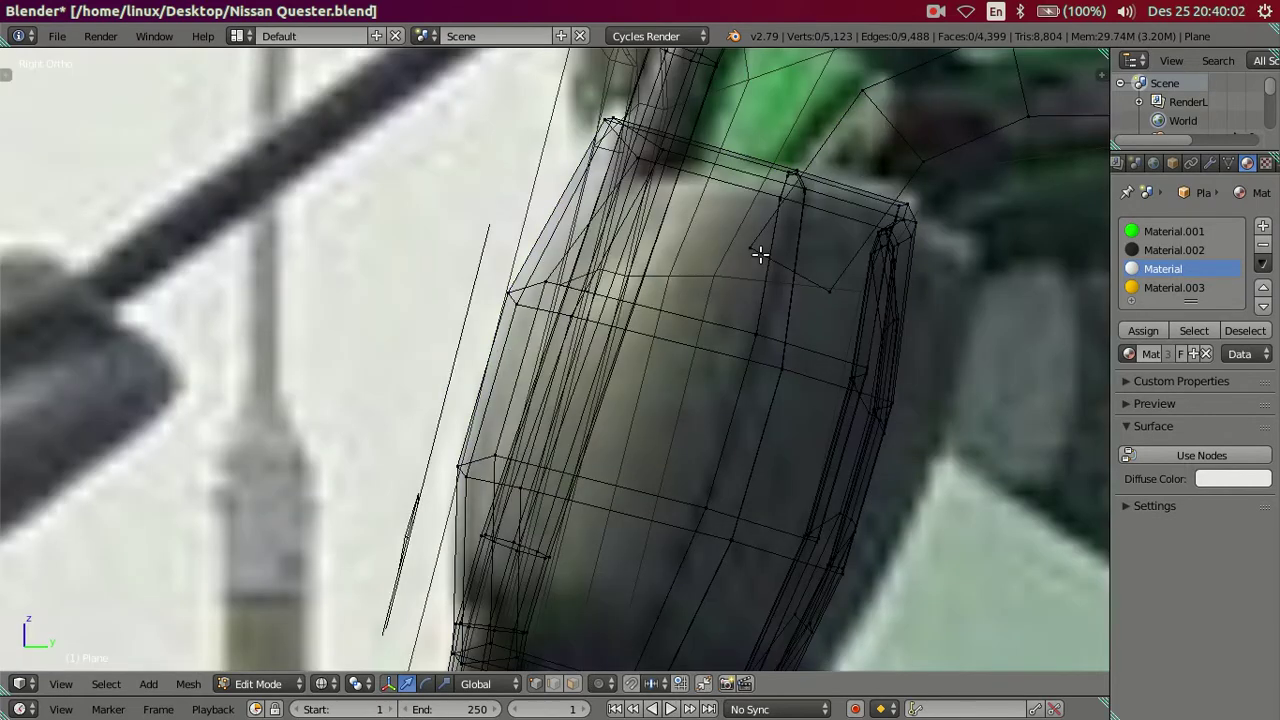
{"action": "scroll", "coordinate": [431, 446], "scroll_direction": "down", "scroll_amount": 2}
{"action": "scroll", "coordinate": [431, 446], "scroll_direction": "down", "scroll_amount": 1}
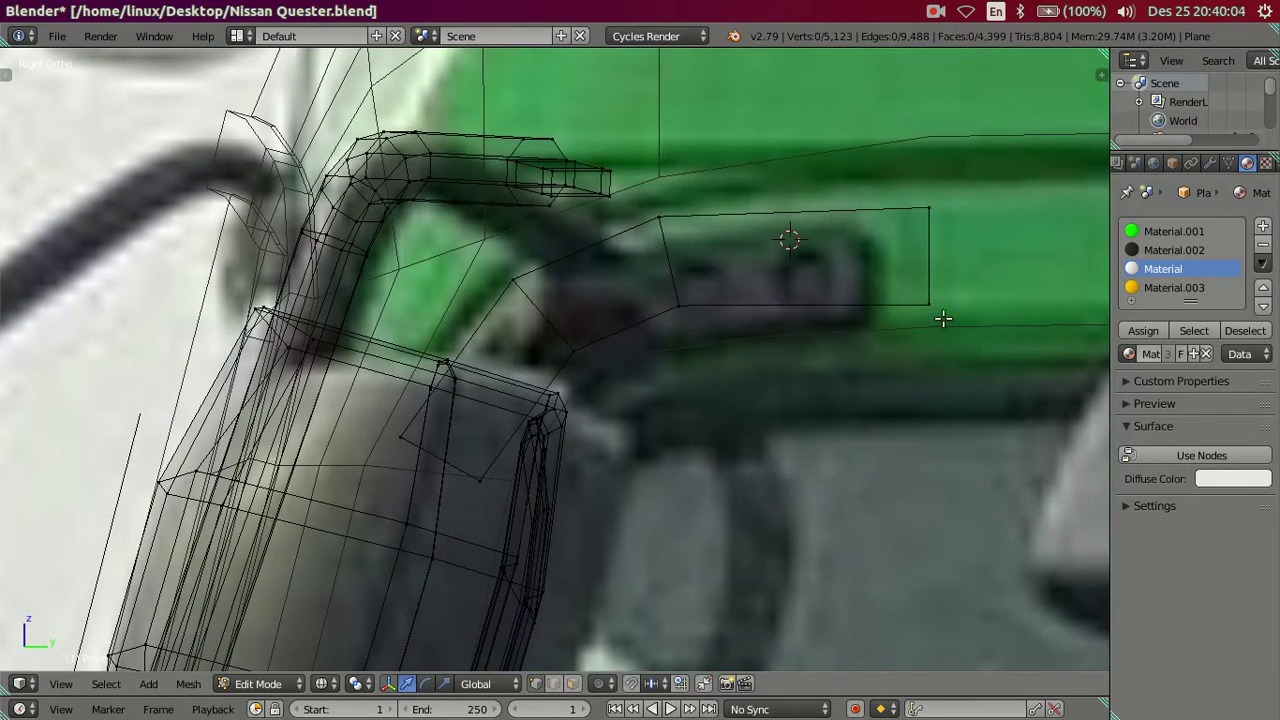
{"action": "scroll", "coordinate": [653, 343], "scroll_direction": "down", "scroll_amount": 1}
{"action": "right_click", "coordinate": [432, 429]}
{"action": "scroll", "coordinate": [490, 423], "scroll_direction": "down", "scroll_amount": 2}
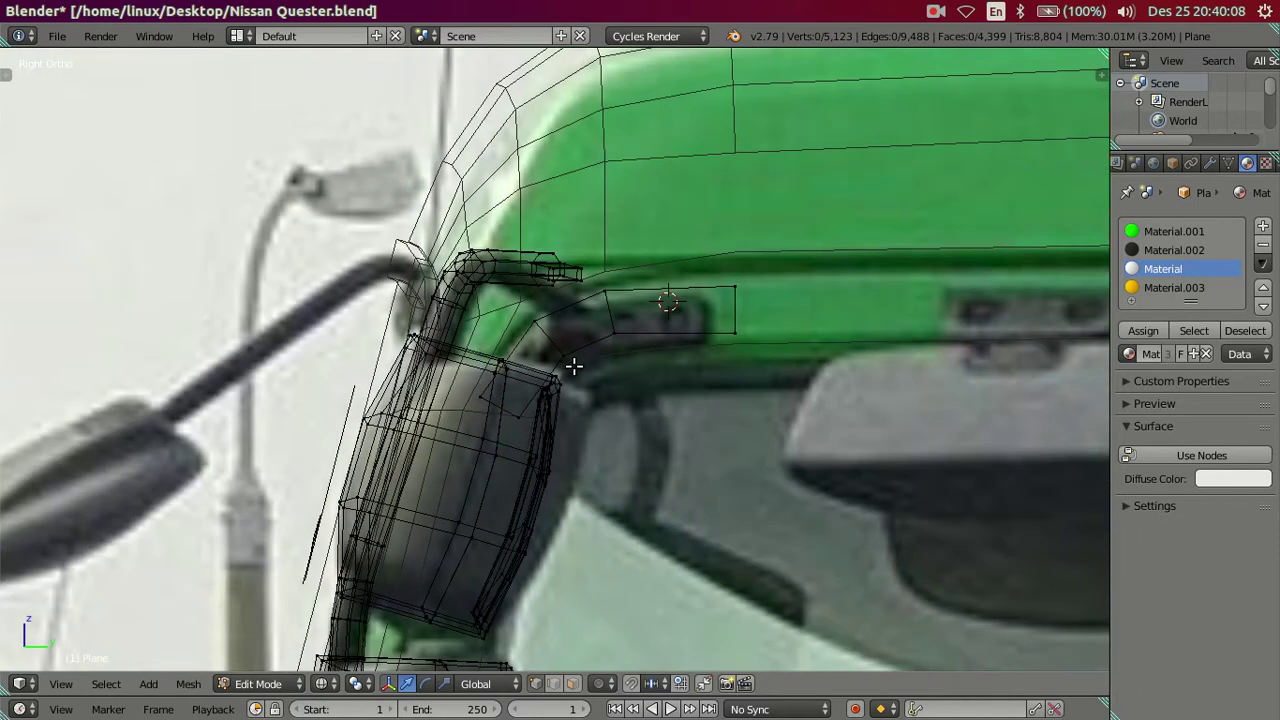
{"action": "key", "text": "z"}
Orbit around the vehicle model, briefly leaving and re-entering Edit Mode on the plane mesh.
{"action": "middle_click_drag", "start_coordinate": [571, 366], "coordinate": [700, 400]}
{"action": "scroll", "coordinate": [756, 410], "scroll_direction": "up", "scroll_amount": 3}
{"action": "scroll", "coordinate": [756, 410], "scroll_direction": "down", "scroll_amount": 1}
{"action": "scroll", "coordinate": [763, 409], "scroll_direction": "down", "scroll_amount": 2}
{"action": "mouse_move", "coordinate": [568, 476]}
{"action": "middle_mouse_down"}
{"action": "mouse_move", "coordinate": [589, 491]}
{"action": "mouse_move", "coordinate": [617, 452]}
{"action": "middle_mouse_up"}
{"action": "scroll", "coordinate": [700, 429], "scroll_direction": "up", "scroll_amount": 1}
{"action": "scroll", "coordinate": [700, 429], "scroll_direction": "up", "scroll_amount": 2}
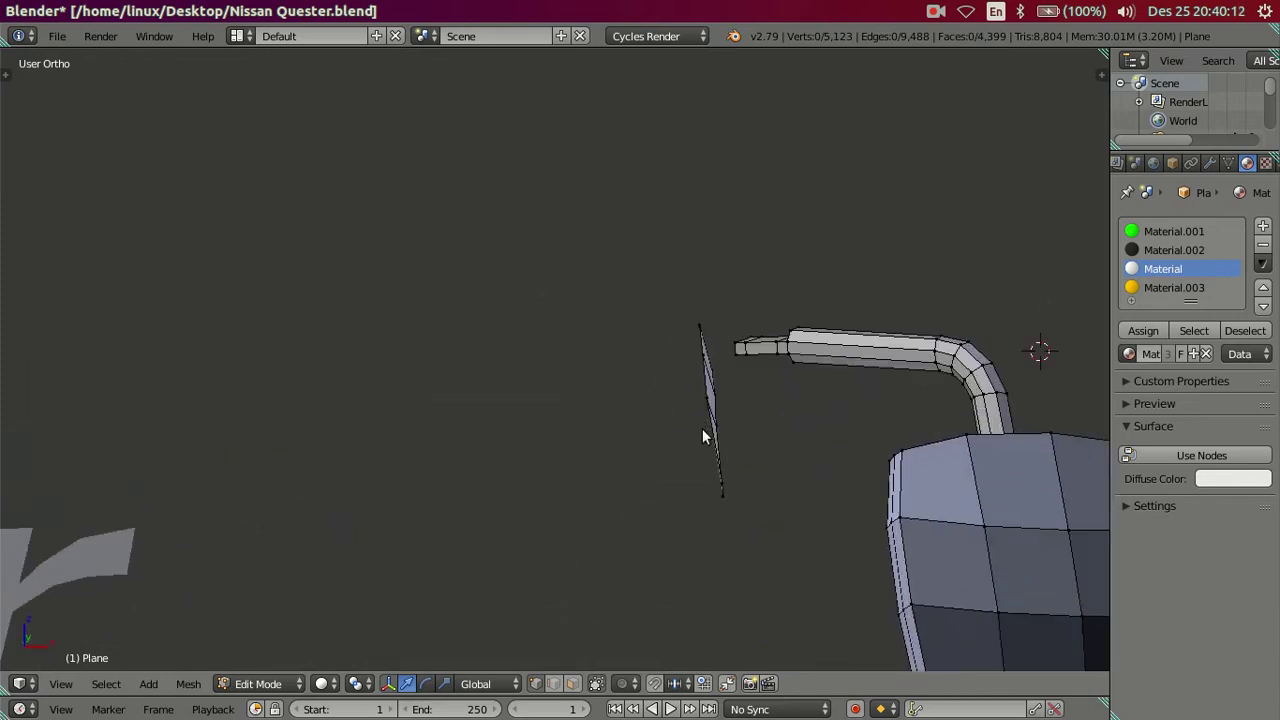
{"action": "key", "text": "Tab"}
{"action": "mouse_move", "coordinate": [710, 431]}
{"action": "middle_mouse_down", "text": "shift"}
{"action": "mouse_move", "coordinate": [695, 412]}
{"action": "mouse_move", "coordinate": [657, 414]}
{"action": "mouse_move", "coordinate": [706, 412]}
{"action": "middle_mouse_up", "text": "shift"}
{"action": "key", "text": "Tab"}
Select the whole thin side plate and extrude it outward along X in the front view.
{"action": "right_click", "coordinate": [697, 401]}
{"action": "key", "text": "ctrl+l"}
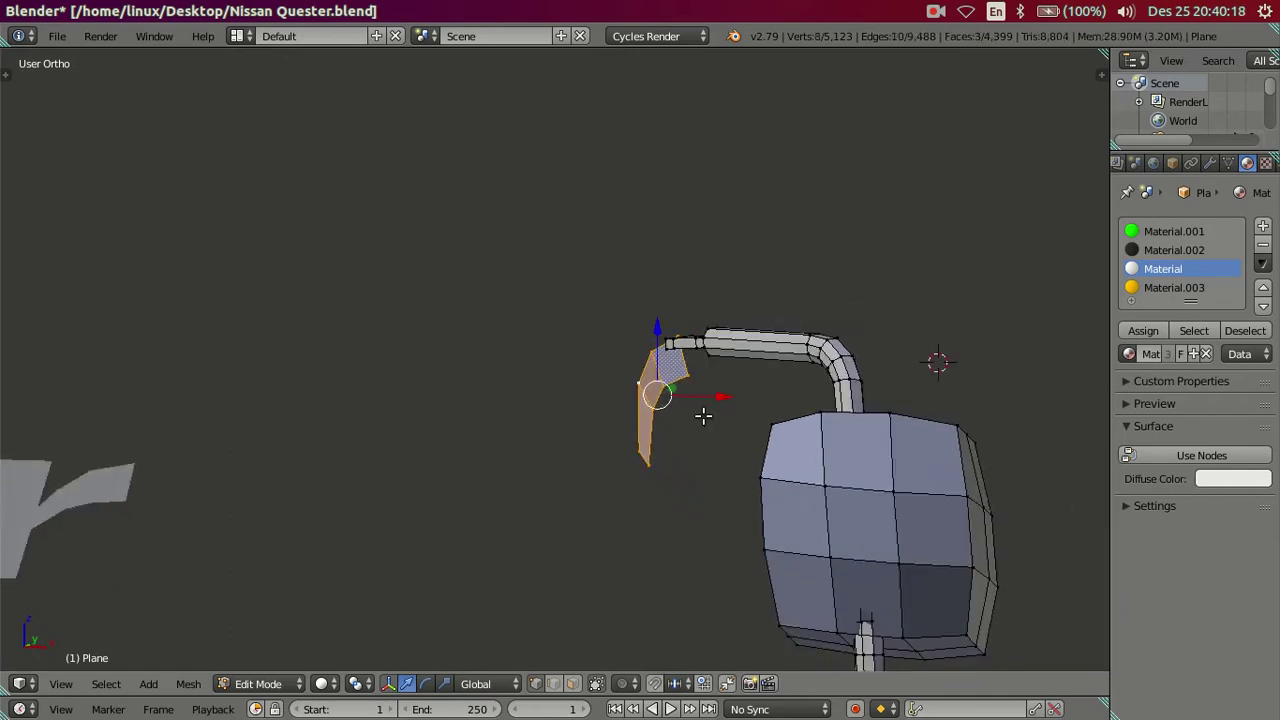
{"action": "key", "text": "KP_3"}
{"action": "scroll", "coordinate": [700, 414], "scroll_direction": "down", "scroll_amount": 2}
{"action": "key", "text": "KP_1"}
{"action": "scroll", "coordinate": [694, 409], "scroll_direction": "up", "scroll_amount": 2}
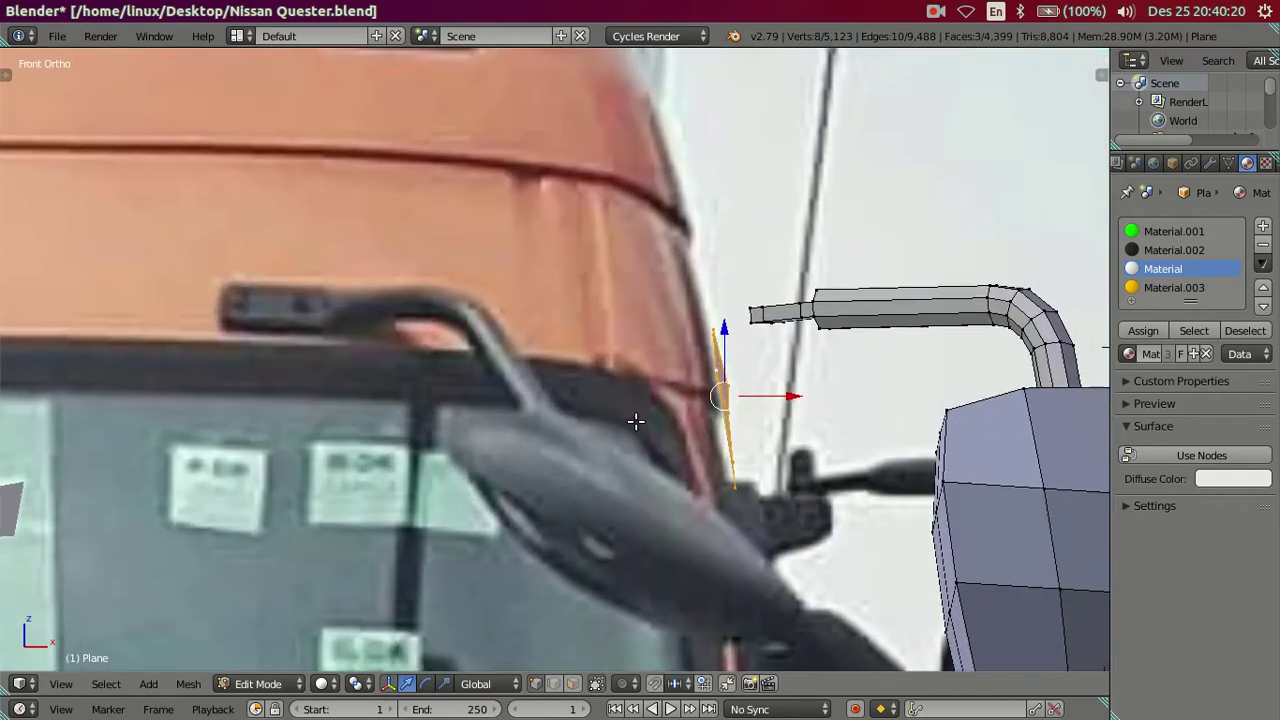
{"action": "middle_click_drag", "start_coordinate": [636, 422], "coordinate": [747, 414], "text": "shift"}
{"action": "key", "text": "e"}
{"action": "left_click", "coordinate": [748, 400]}
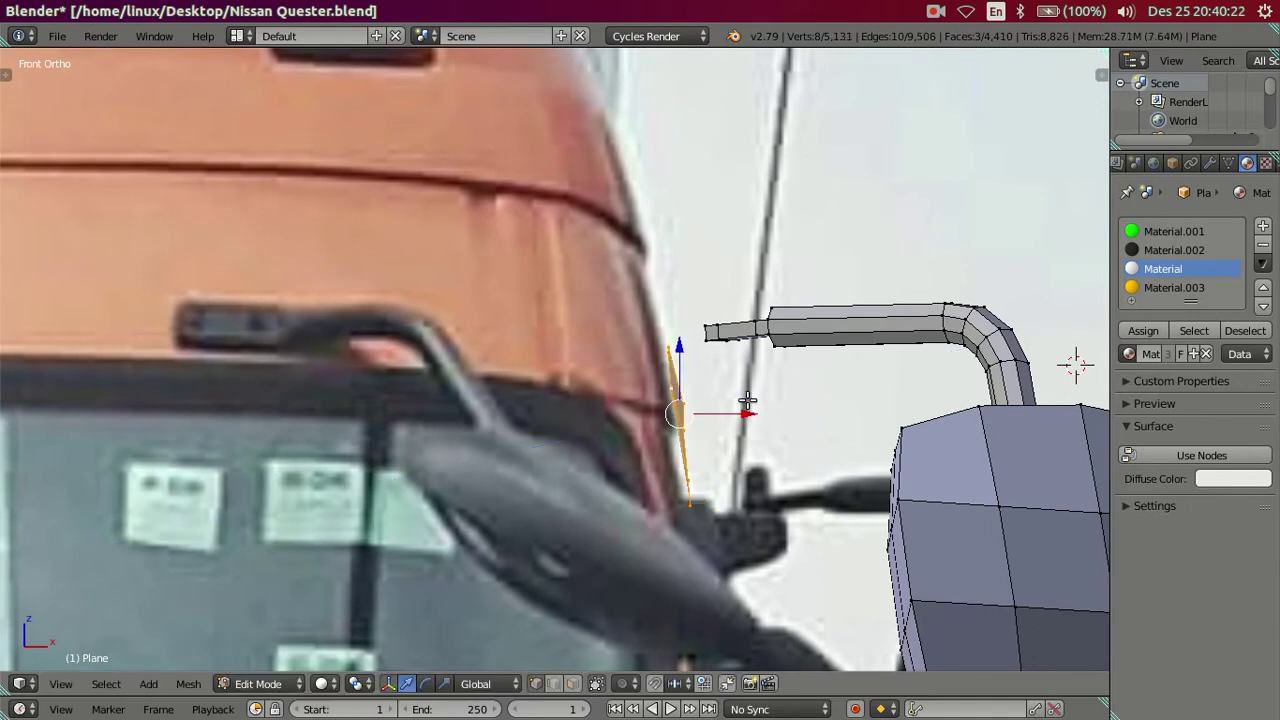
{"action": "left_click_drag", "start_coordinate": [755, 411], "coordinate": [773, 408]}
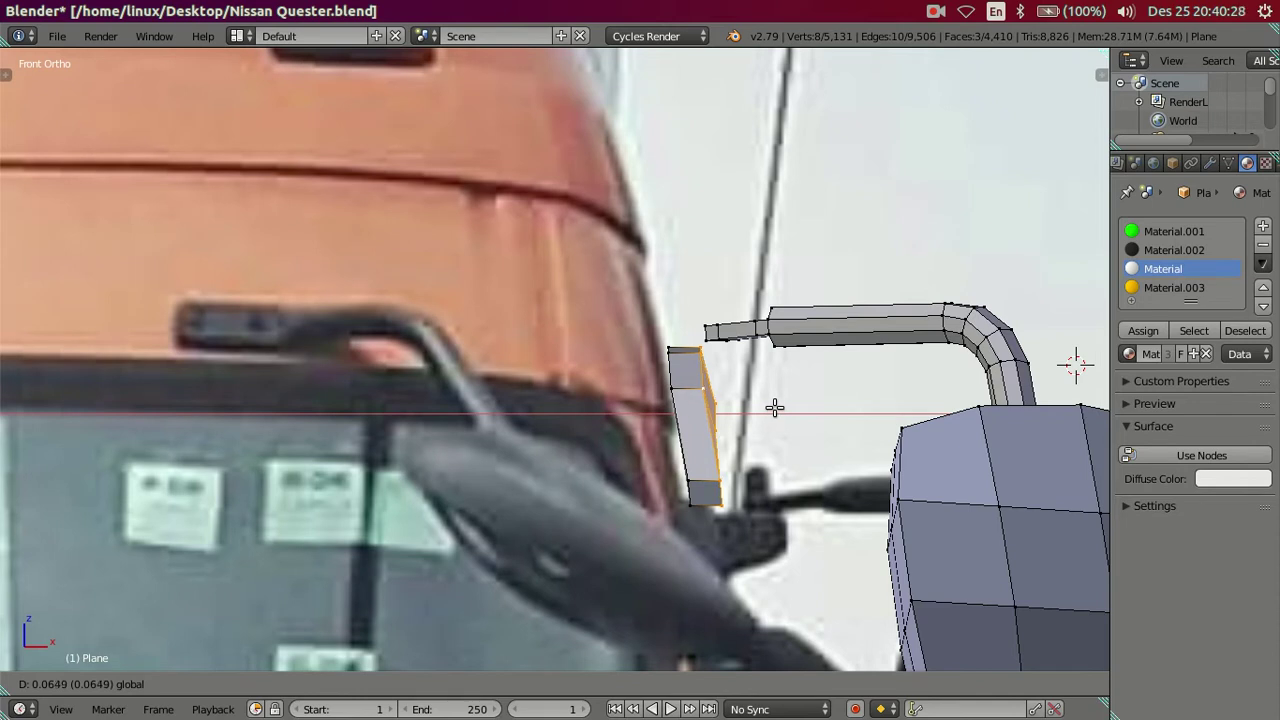
{"action": "left_click_drag", "start_coordinate": [774, 407], "coordinate": [776, 407]}
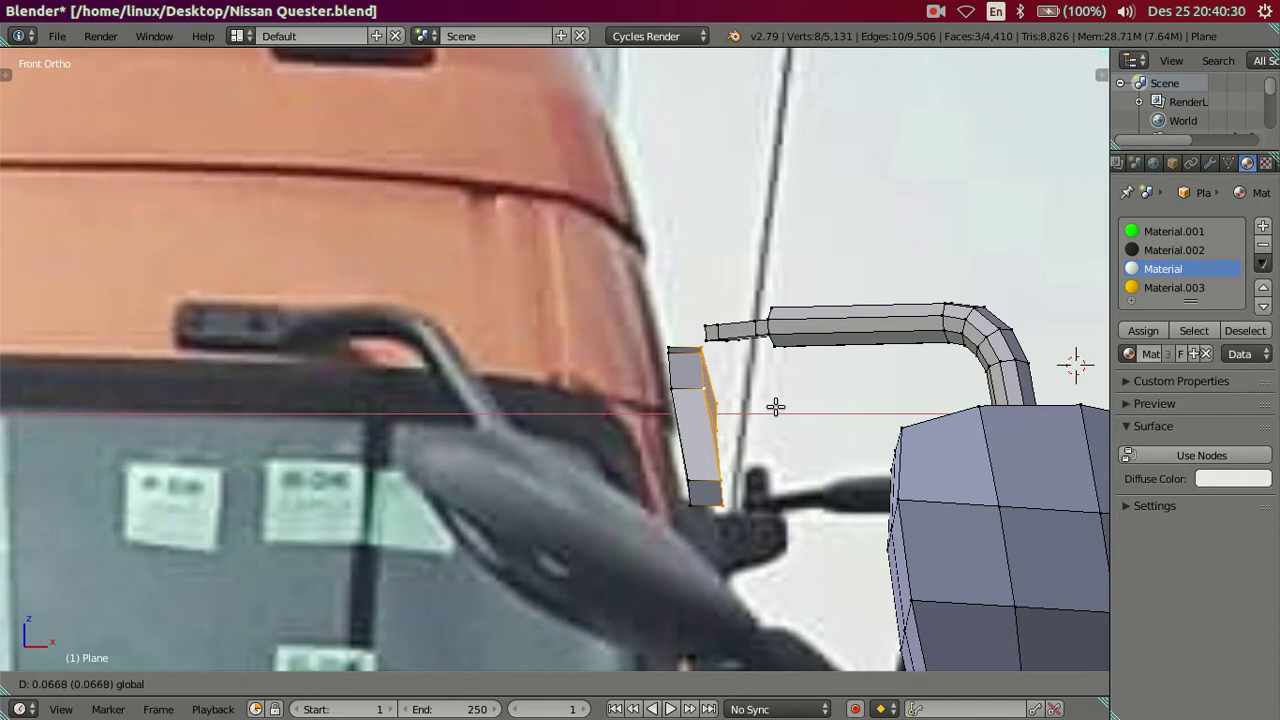
{"action": "left_click", "coordinate": [775, 405]}
{"action": "mouse_move", "coordinate": [775, 405]}
{"action": "middle_mouse_down"}
{"action": "mouse_move", "coordinate": [466, 447]}
{"action": "mouse_move", "coordinate": [575, 540]}
{"action": "mouse_move", "coordinate": [492, 514]}
{"action": "middle_mouse_up"}
Select a face of the bent strip and extrude it along X to thicken the strip.
{"action": "right_click", "coordinate": [585, 553]}
{"action": "right_click", "coordinate": [587, 555], "text": "shift"}
{"action": "right_click", "coordinate": [461, 437], "text": "shift"}
{"action": "mouse_move", "coordinate": [461, 437]}
{"action": "middle_mouse_down"}
{"action": "mouse_move", "coordinate": [714, 434]}
{"action": "mouse_move", "coordinate": [663, 429]}
{"action": "mouse_move", "coordinate": [634, 400]}
{"action": "mouse_move", "coordinate": [469, 559]}
{"action": "mouse_move", "coordinate": [494, 557]}
{"action": "mouse_move", "coordinate": [654, 406]}
{"action": "middle_mouse_up"}
{"action": "key", "text": "KP_1"}
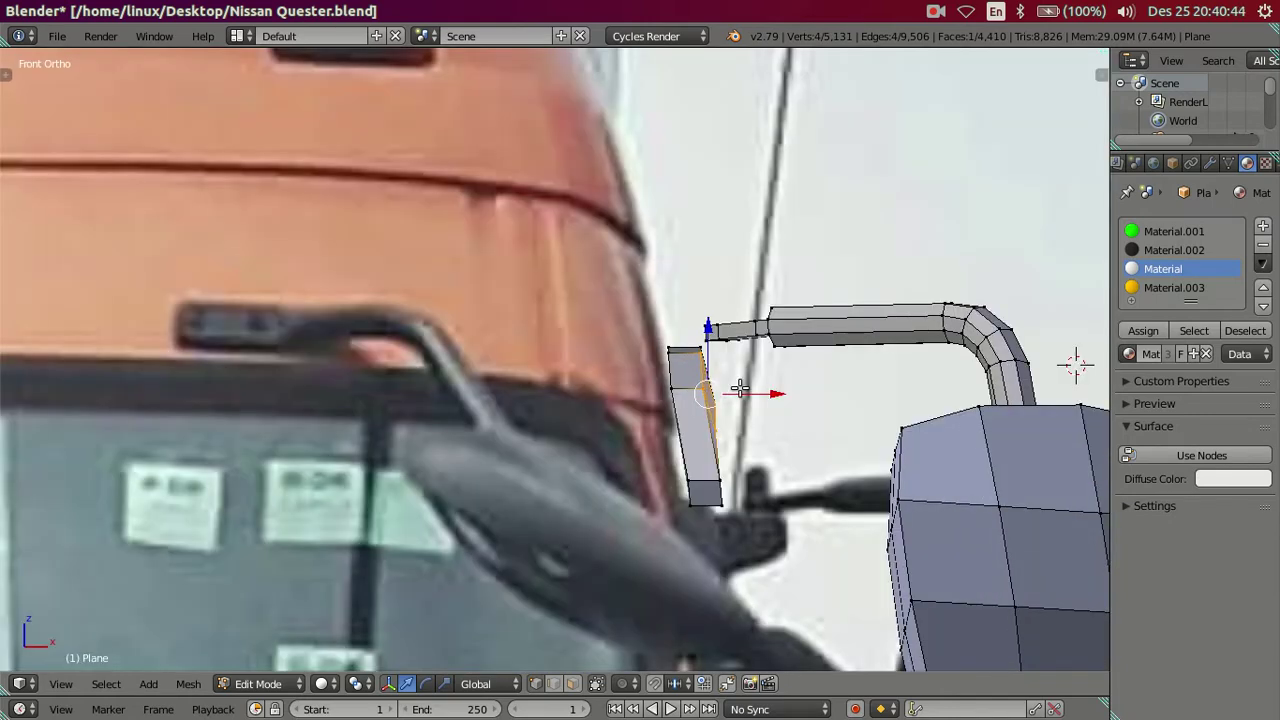
{"action": "key", "text": "e"}
{"action": "key", "text": "x"}
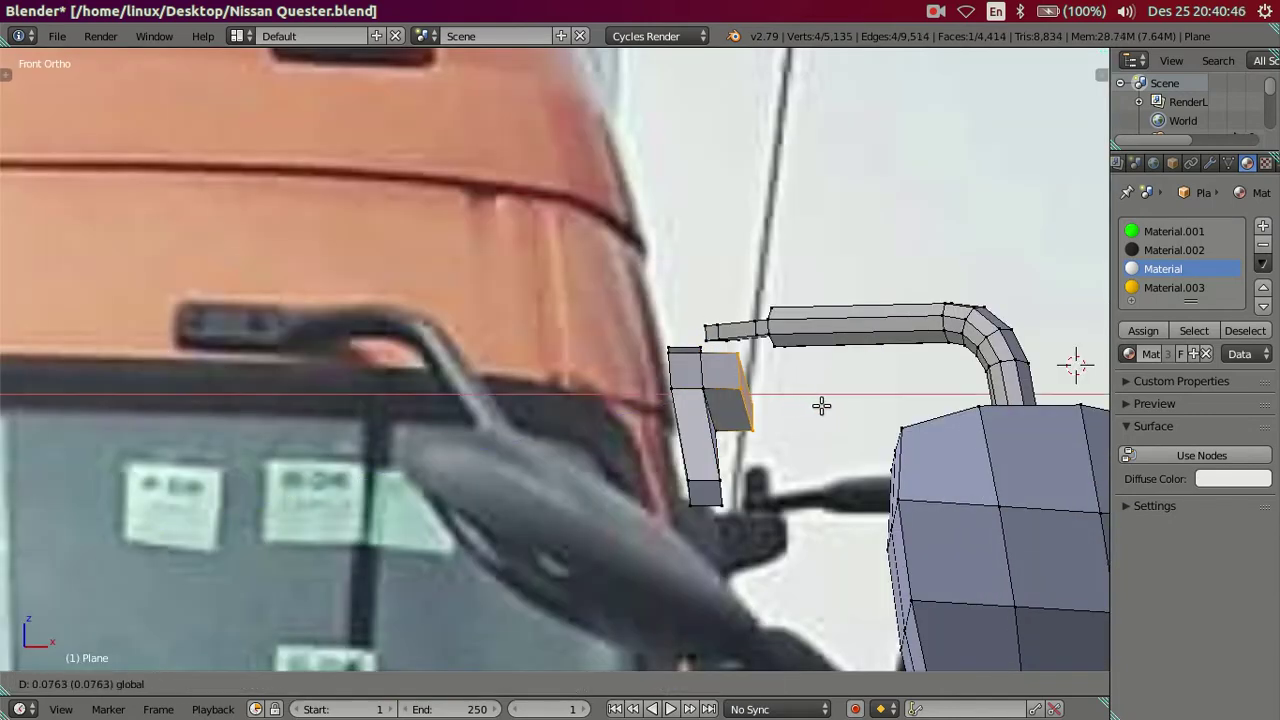
{"action": "left_click", "coordinate": [842, 408]}
{"action": "mouse_move", "coordinate": [842, 408]}
{"action": "middle_mouse_down"}
{"action": "mouse_move", "coordinate": [552, 562]}
{"action": "mouse_move", "coordinate": [634, 451]}
{"action": "mouse_move", "coordinate": [574, 423]}
{"action": "mouse_move", "coordinate": [563, 446]}
{"action": "mouse_move", "coordinate": [560, 380]}
{"action": "mouse_move", "coordinate": [560, 469]}
{"action": "mouse_move", "coordinate": [571, 354]}
{"action": "mouse_move", "coordinate": [583, 354]}
{"action": "mouse_move", "coordinate": [617, 423]}
{"action": "mouse_move", "coordinate": [573, 464]}
{"action": "mouse_move", "coordinate": [560, 523]}
{"action": "mouse_move", "coordinate": [563, 511]}
{"action": "mouse_move", "coordinate": [5, 374]}
{"action": "middle_mouse_up"}
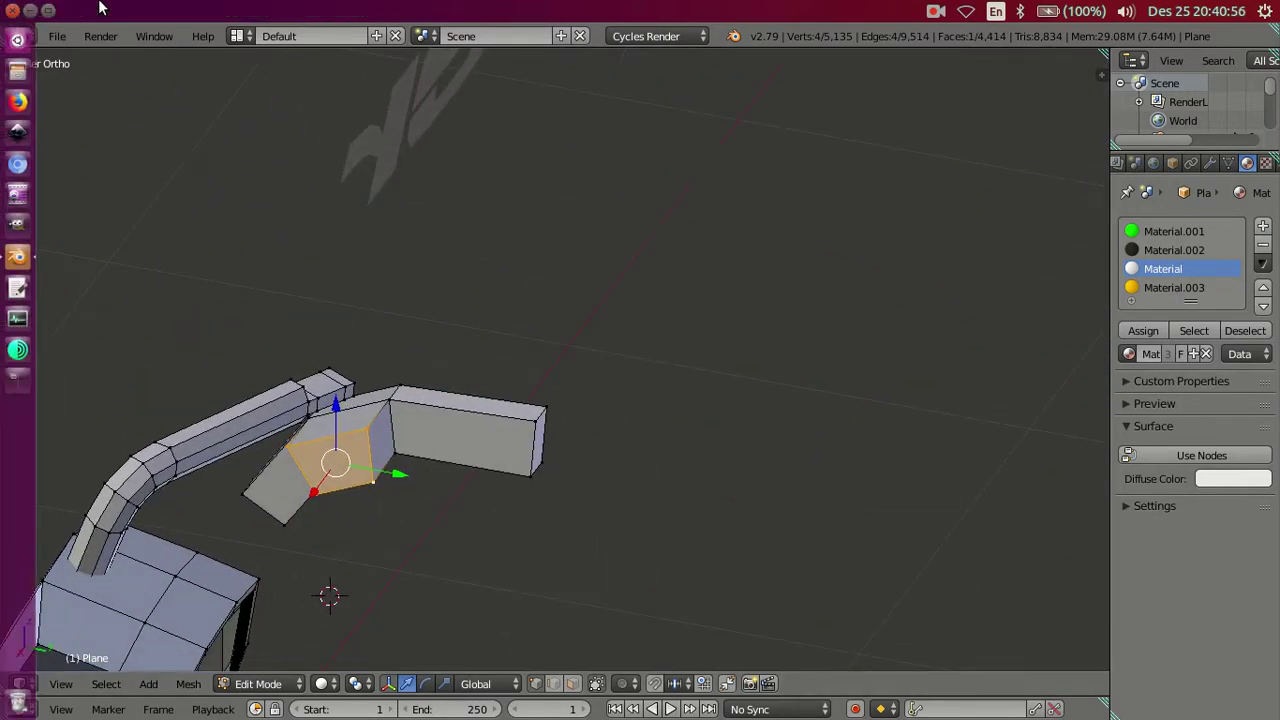
{"action": "left_click", "coordinate": [30, 10]}
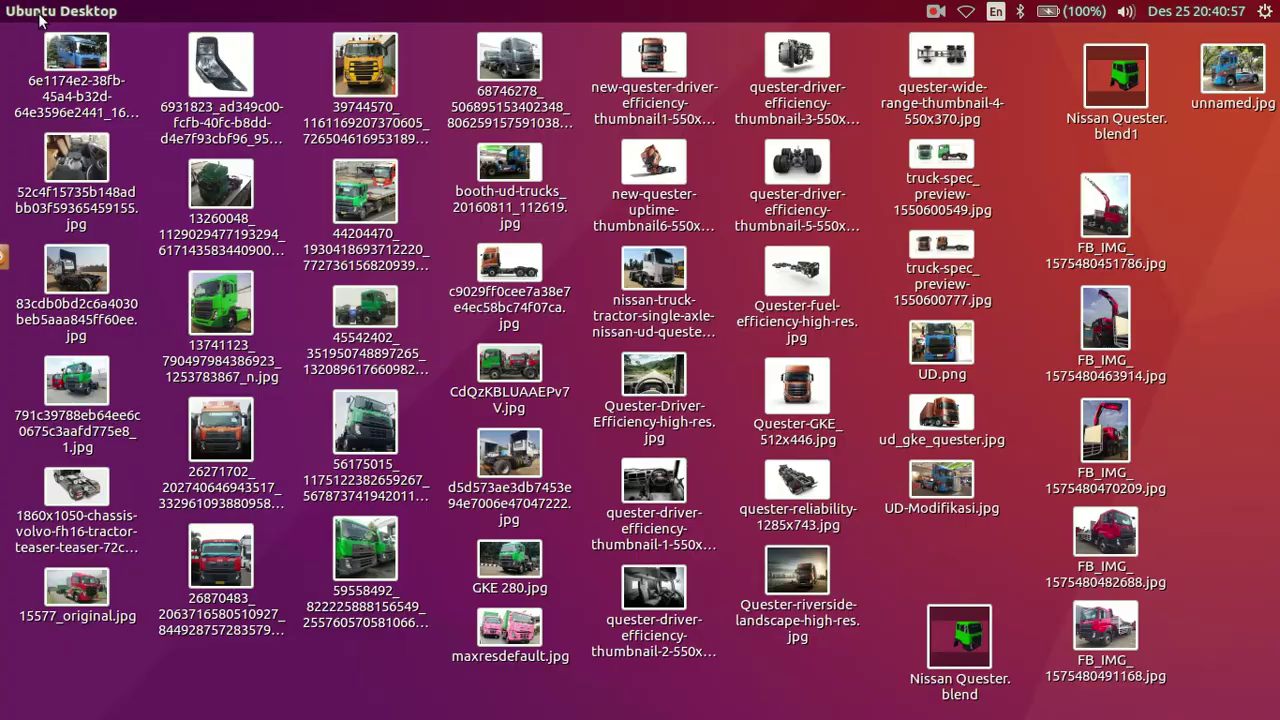
{"action": "double_click", "coordinate": [355, 533]}
{"action": "mouse_move", "coordinate": [640, 400]}
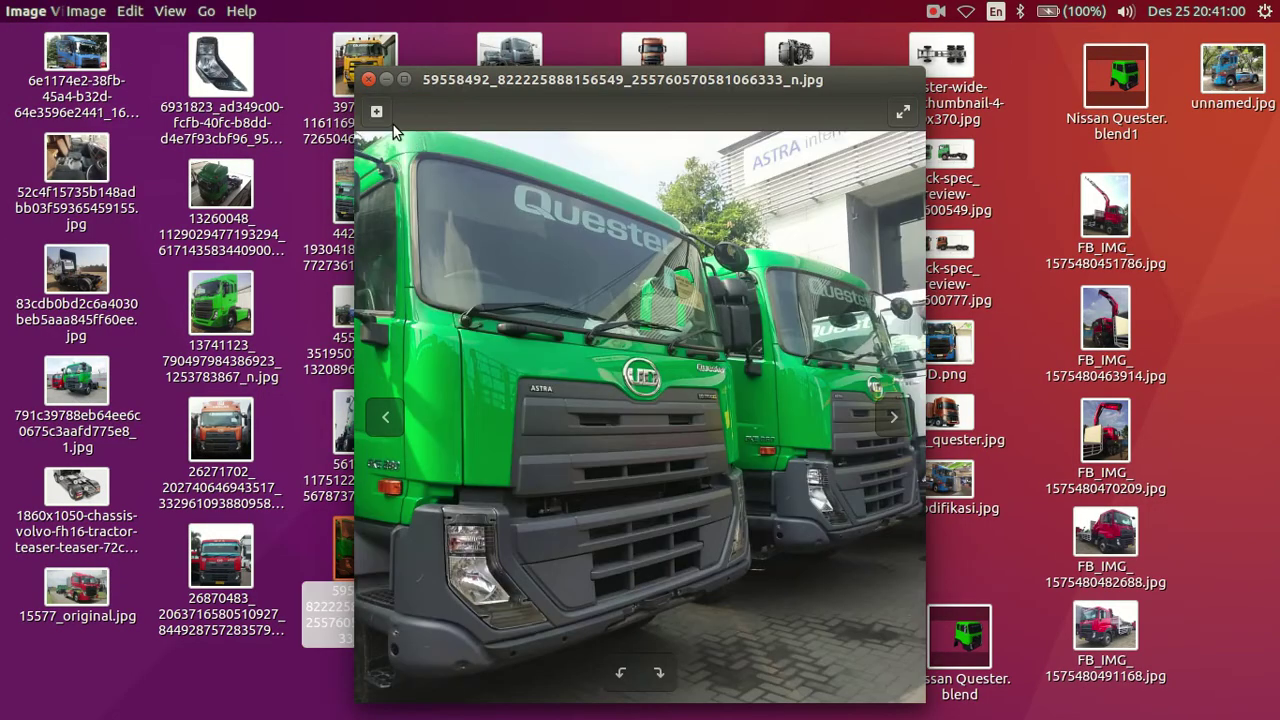
{"action": "scroll", "coordinate": [440, 280], "scroll_direction": "up", "scroll_amount": 1}
{"action": "left_click_drag", "start_coordinate": [422, 111], "coordinate": [501, 118]}
{"action": "left_click_drag", "start_coordinate": [459, 177], "coordinate": [800, 620]}
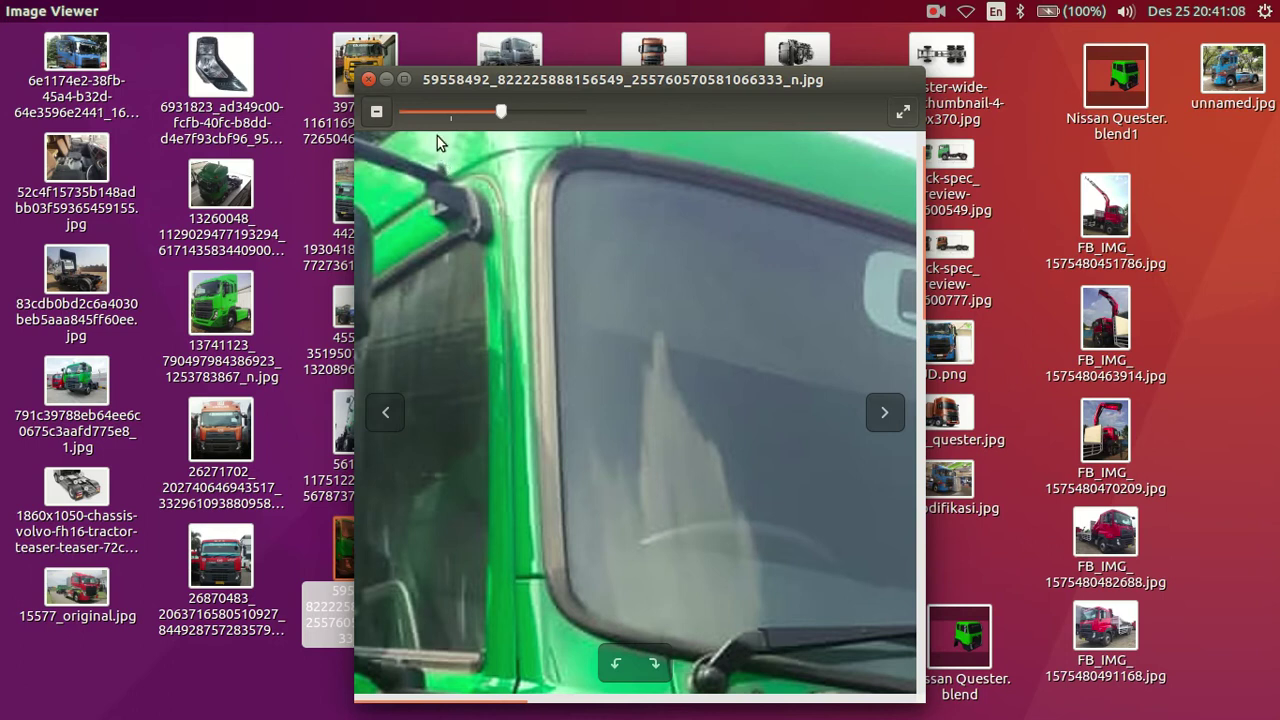
{"action": "left_click", "coordinate": [370, 80]}
{"action": "left_click", "coordinate": [15, 258]}
{"action": "mouse_move", "coordinate": [554, 346]}
{"action": "middle_mouse_down"}
{"action": "mouse_move", "coordinate": [586, 306]}
{"action": "mouse_move", "coordinate": [616, 301]}
{"action": "mouse_move", "coordinate": [586, 371]}
{"action": "mouse_move", "coordinate": [591, 257]}
{"action": "mouse_move", "coordinate": [571, 249]}
{"action": "mouse_move", "coordinate": [623, 317]}
{"action": "mouse_move", "coordinate": [677, 343]}
{"action": "mouse_move", "coordinate": [734, 333]}
{"action": "middle_mouse_up"}
{"action": "right_click", "coordinate": [540, 478]}
{"action": "right_click", "coordinate": [555, 478]}
{"action": "right_click", "coordinate": [555, 480]}
{"action": "right_click", "coordinate": [524, 460], "text": "shift"}
{"action": "right_click", "coordinate": [521, 472]}
{"action": "right_click", "coordinate": [550, 478], "text": "shift"}
Move the bend edge upward in the side view so the angled segment meets the straight end.
{"action": "middle_click_drag", "start_coordinate": [646, 491], "coordinate": [523, 449]}
{"action": "key", "text": "KP_3"}
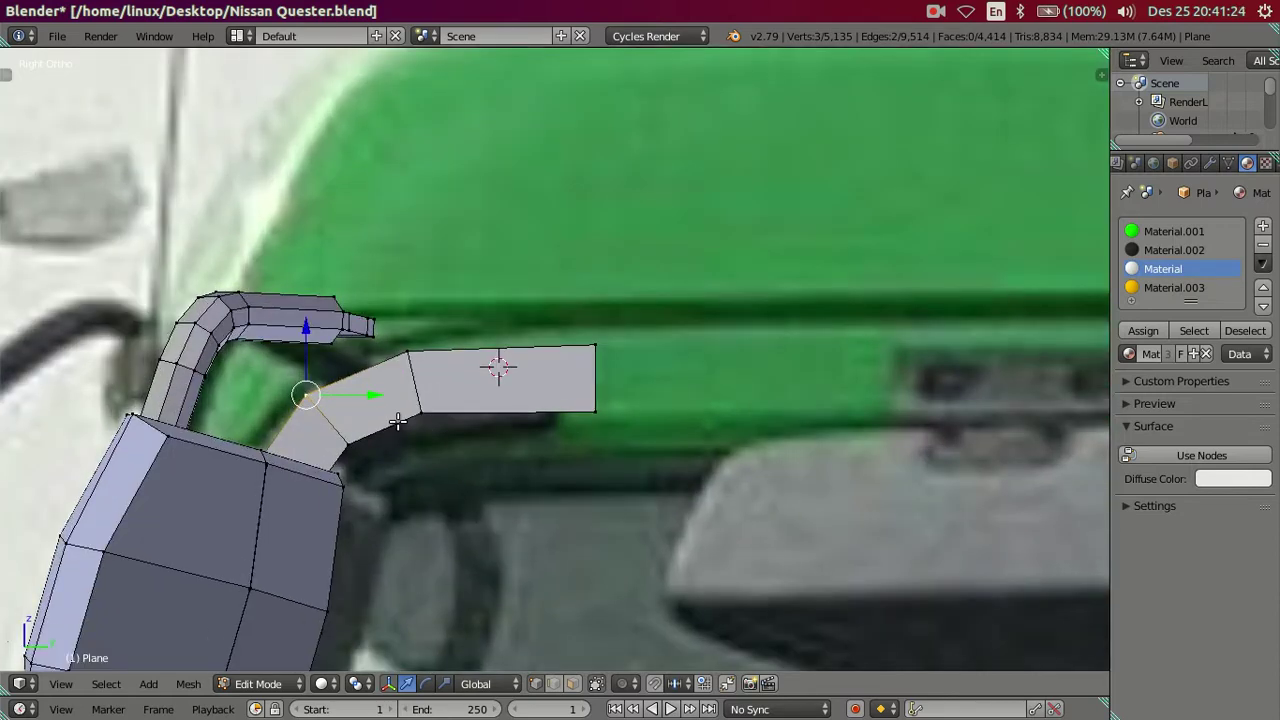
{"action": "key", "text": "g"}
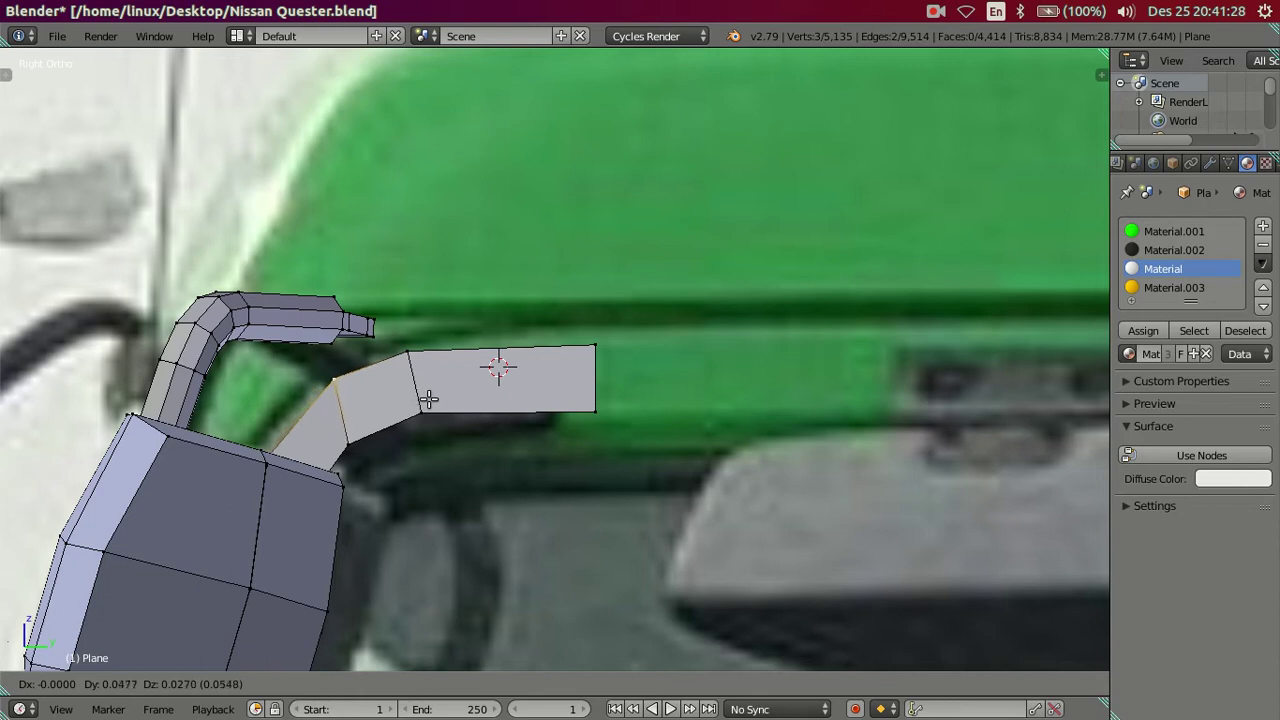
{"action": "left_click", "coordinate": [430, 396]}
{"action": "middle_click_drag", "start_coordinate": [429, 394], "coordinate": [408, 424]}
Slide the bracket's top-edge vertices along Y to match the side reference, then deselect all.
{"action": "right_click", "coordinate": [408, 424], "text": "ctrl"}
{"action": "key", "text": "KP_3"}
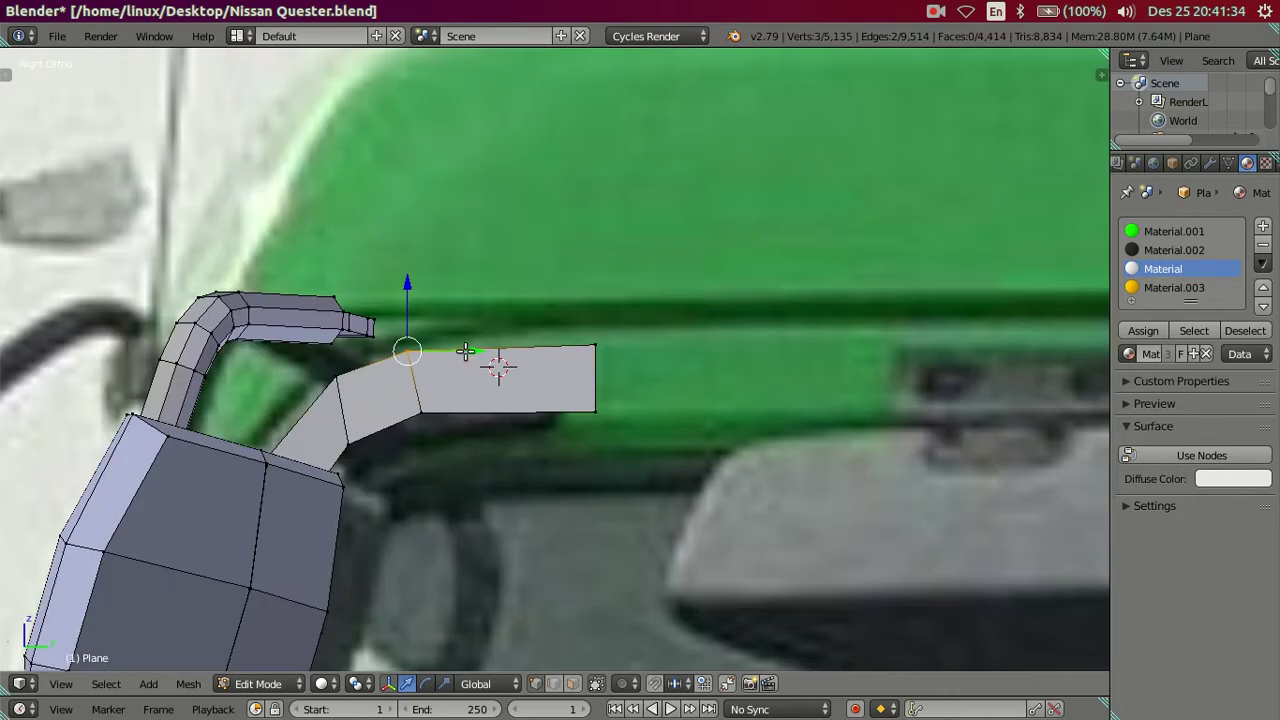
{"action": "left_click_drag", "start_coordinate": [465, 350], "coordinate": [484, 356]}
{"action": "left_click", "coordinate": [481, 357]}
{"action": "key", "text": "a"}
{"action": "mouse_move", "coordinate": [494, 363]}
{"action": "middle_mouse_down"}
{"action": "mouse_move", "coordinate": [370, 388]}
{"action": "mouse_move", "coordinate": [491, 437]}
{"action": "mouse_move", "coordinate": [807, 429]}
{"action": "middle_mouse_up"}
Loop-cut across the bracket's bend and dissolve the surplus cut faces.
{"action": "right_click", "coordinate": [703, 343]}
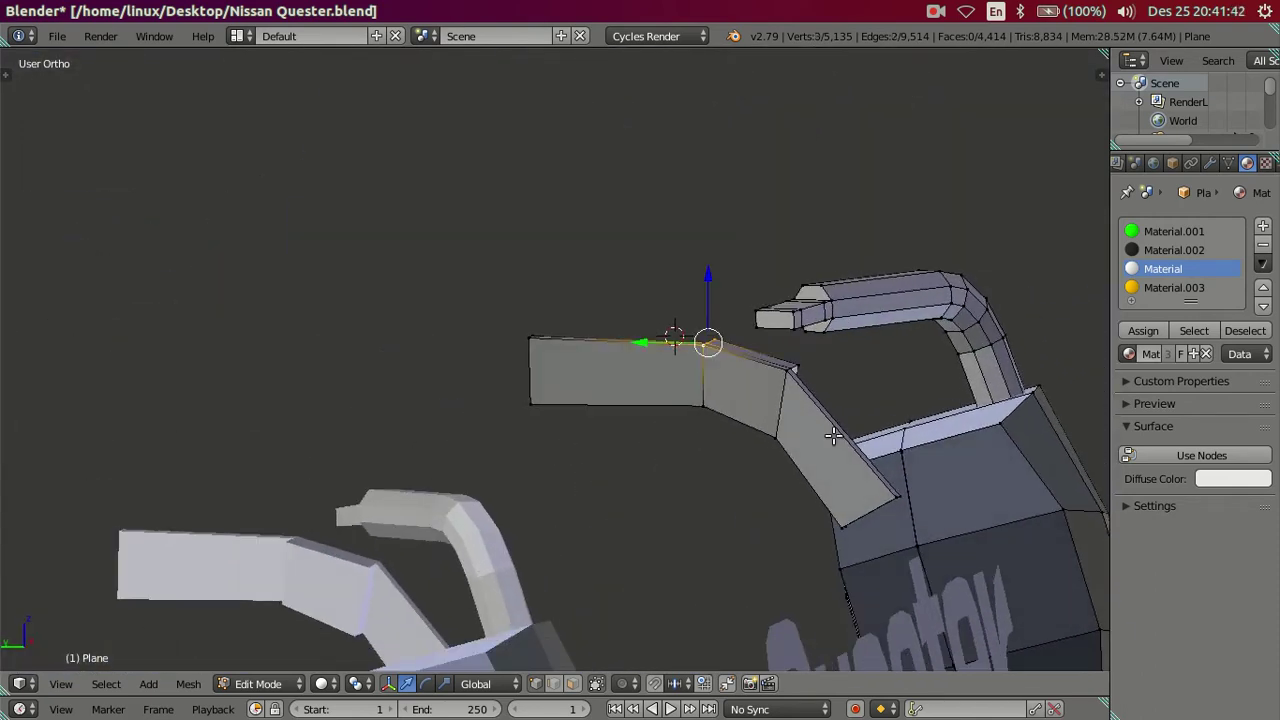
{"action": "right_click", "coordinate": [820, 386], "text": "ctrl"}
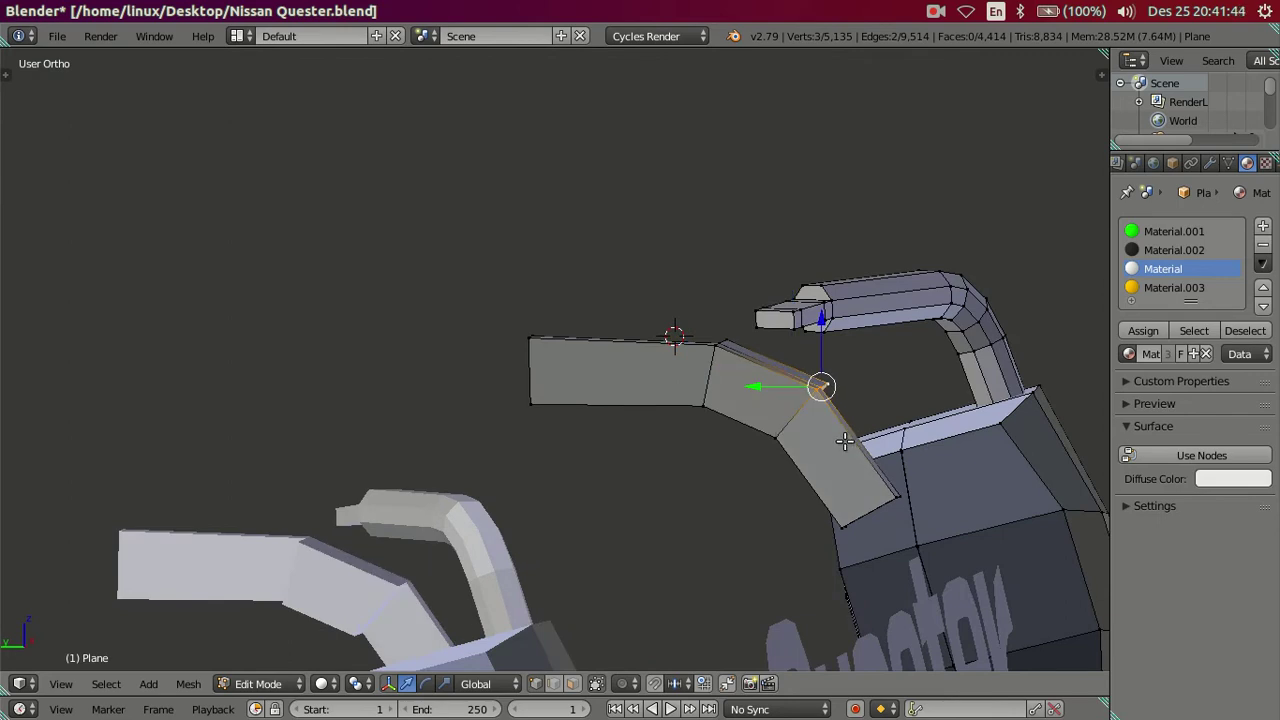
{"action": "key", "text": "ctrl+r"}
{"action": "left_click", "coordinate": [845, 441]}
{"action": "right_click", "coordinate": [824, 401]}
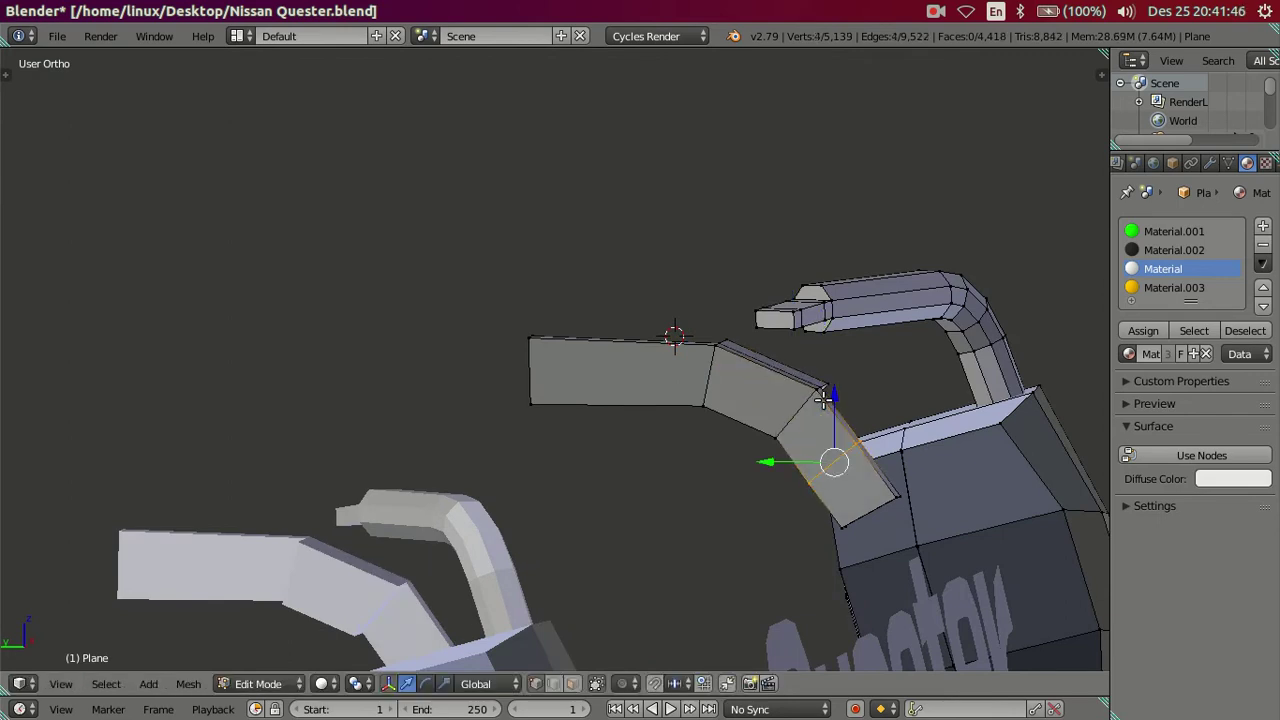
{"action": "key", "text": "ctrl+r"}
{"action": "scroll", "coordinate": [825, 428], "scroll_direction": "up", "scroll_amount": 2}
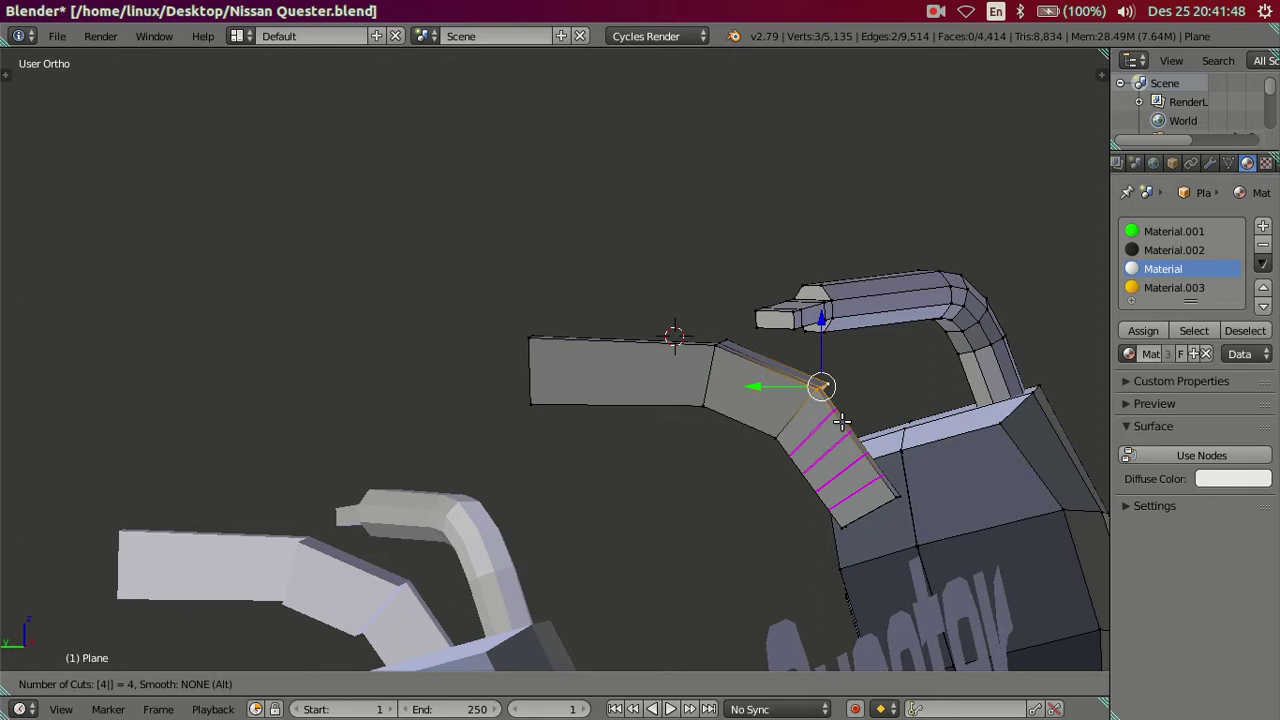
{"action": "left_click", "coordinate": [820, 430]}
{"action": "right_click", "coordinate": [818, 432]}
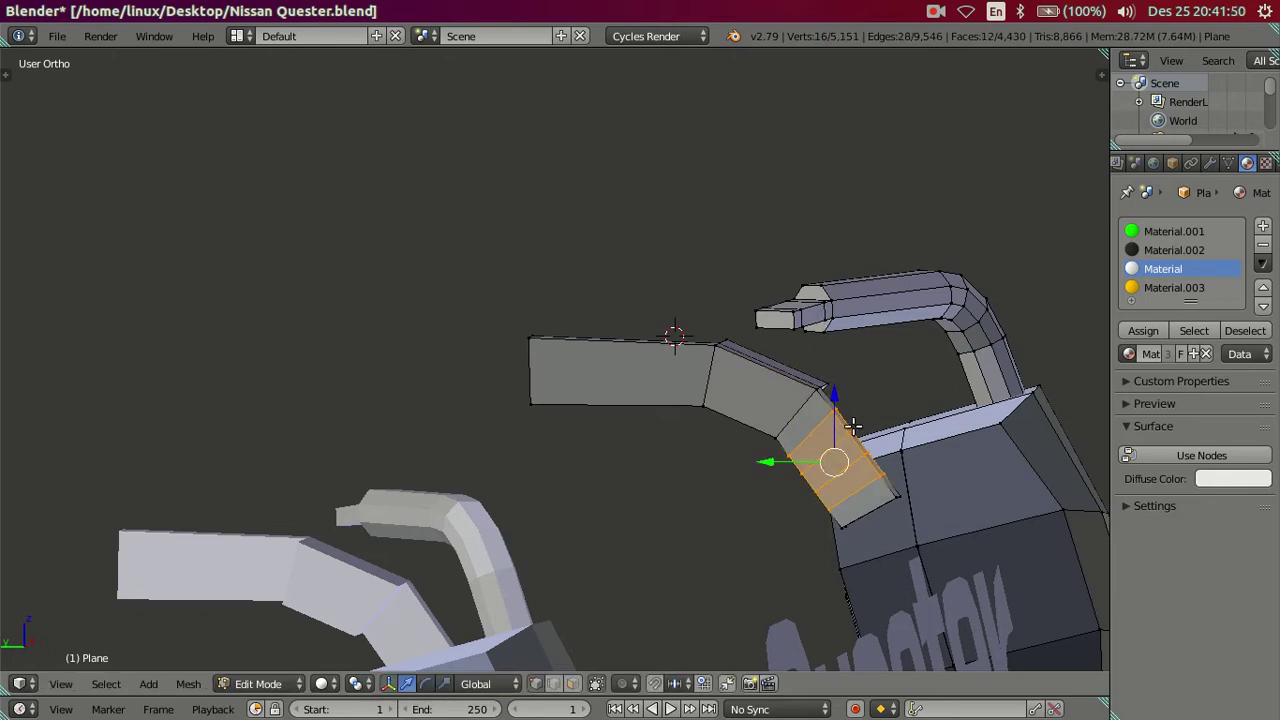
{"action": "key", "text": "ctrl+x"}
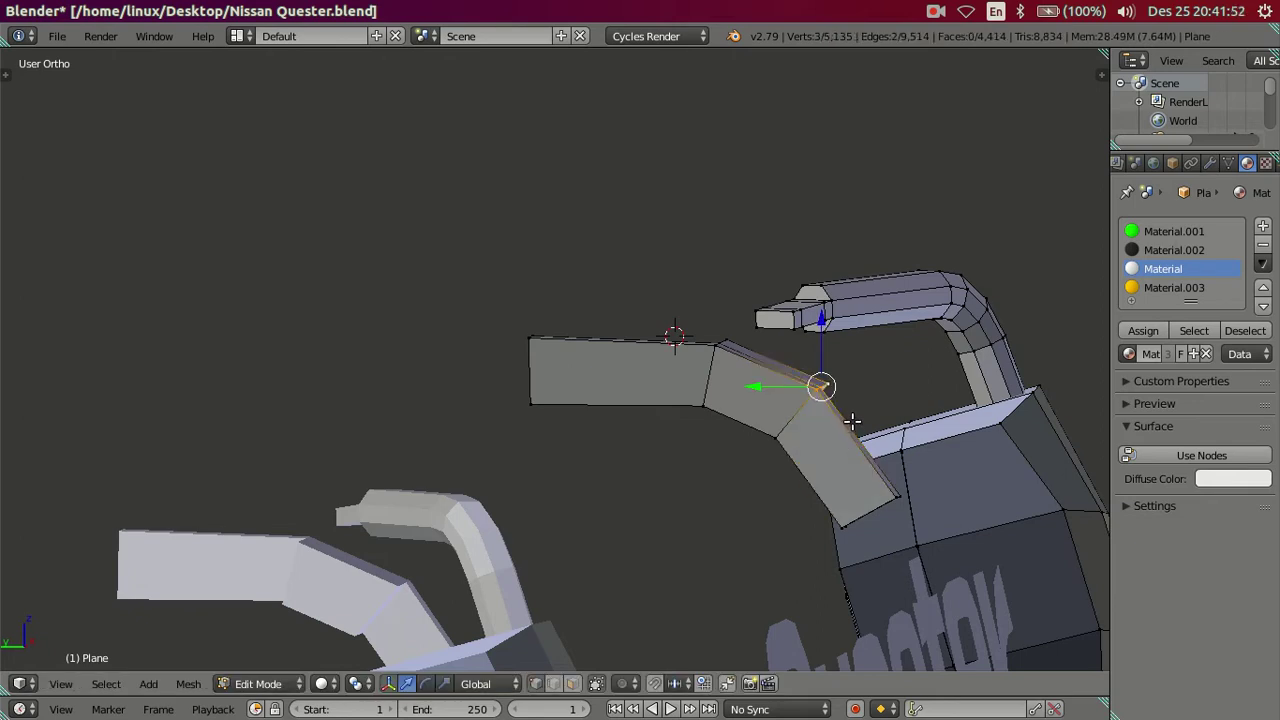
In Edge select mode, add five loop cuts across the bent face and dissolve them into the faces.
{"action": "key", "text": "ctrl+Tab"}
{"action": "left_click", "coordinate": [844, 422]}
{"action": "key", "text": "ctrl+r"}
{"action": "scroll", "coordinate": [832, 418], "scroll_direction": "up", "scroll_amount": 4}
{"action": "left_click", "coordinate": [832, 418]}
{"action": "key", "text": "x"}
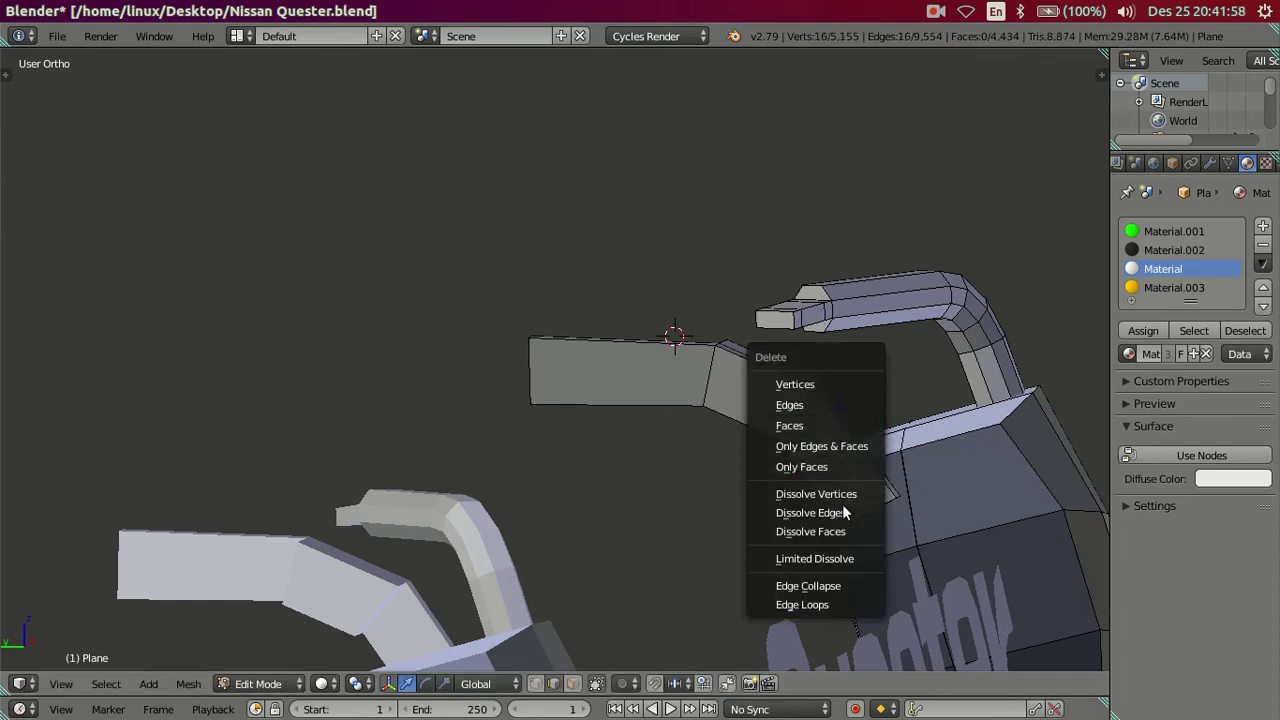
{"action": "left_click", "coordinate": [812, 512]}
Select the edges around the mount arm's joint.
{"action": "mouse_move", "coordinate": [822, 471]}
{"action": "middle_mouse_down"}
{"action": "mouse_move", "coordinate": [720, 451]}
{"action": "mouse_move", "coordinate": [888, 421]}
{"action": "middle_mouse_up"}
{"action": "right_click", "coordinate": [888, 436]}
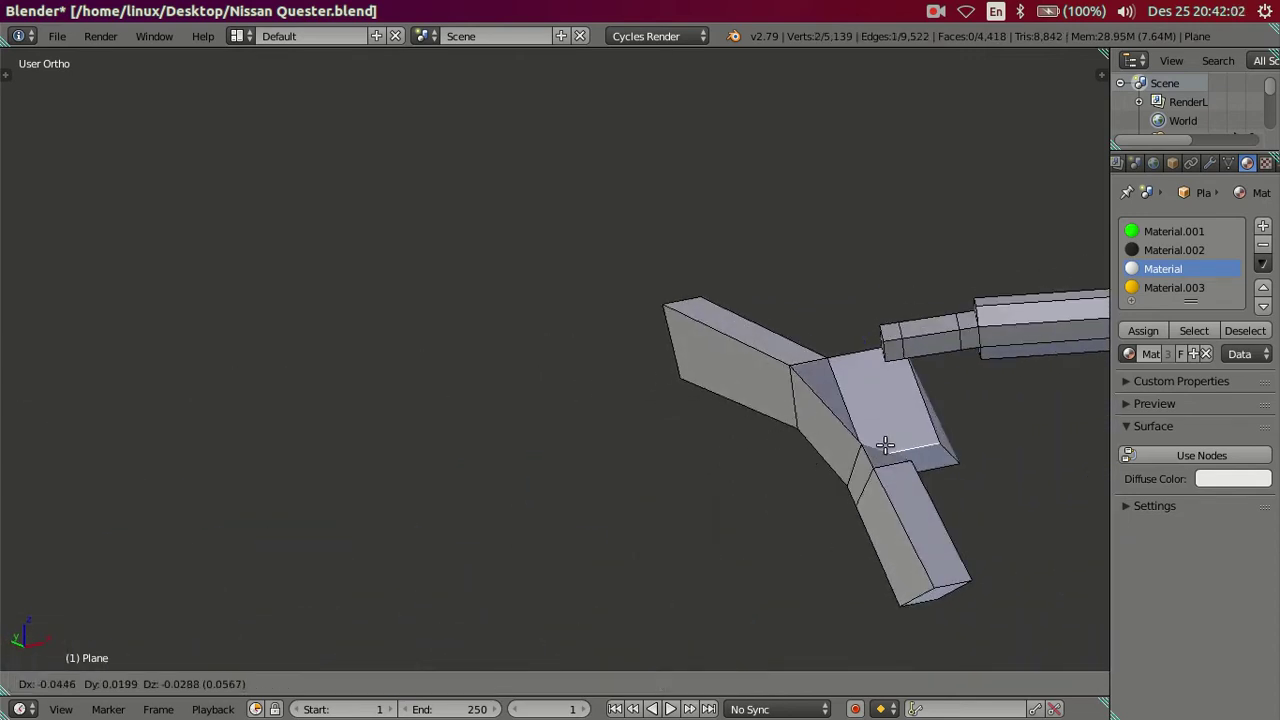
{"action": "right_click", "coordinate": [869, 401], "text": "alt"}
{"action": "key", "text": "a"}
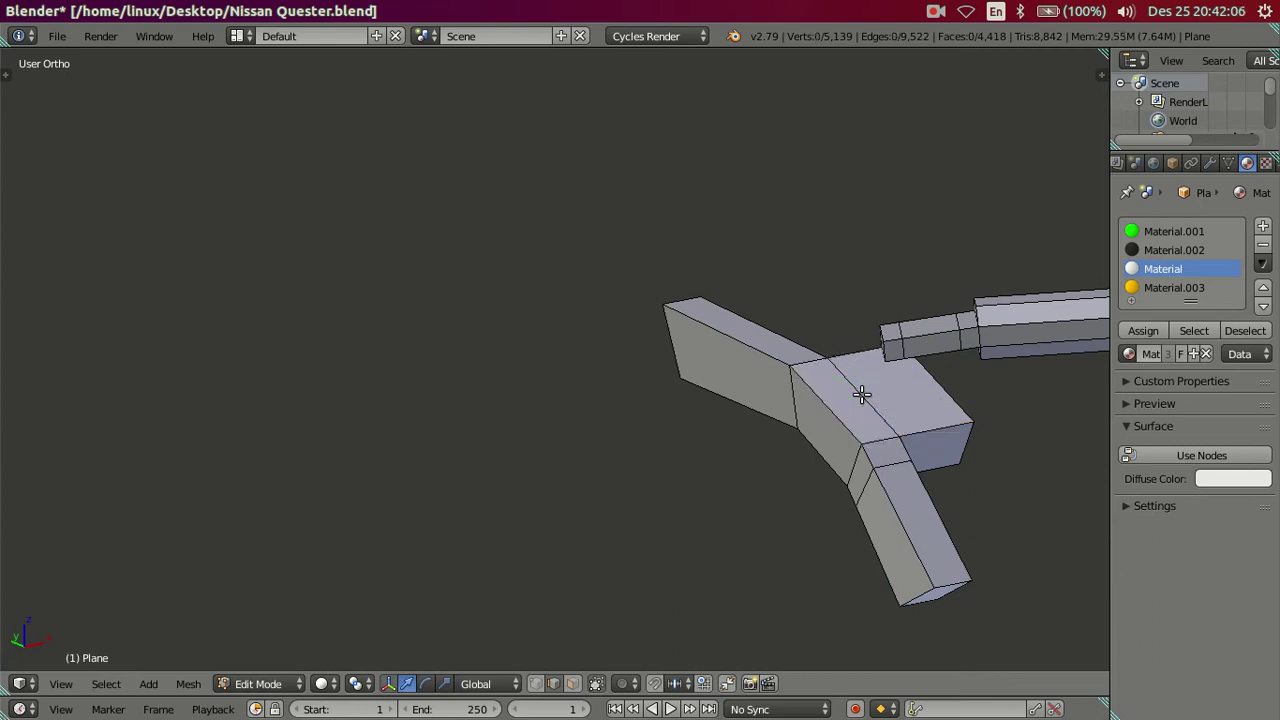
{"action": "right_click", "coordinate": [919, 427], "text": "alt"}
{"action": "right_click", "coordinate": [824, 358], "text": "alt"}
In Right Ortho, slide the elbow edge along Y and raise it along Z onto the reference photo.
{"action": "mouse_move", "coordinate": [880, 430]}
{"action": "middle_mouse_down"}
{"action": "mouse_move", "coordinate": [601, 410]}
{"action": "mouse_move", "coordinate": [566, 383]}
{"action": "mouse_move", "coordinate": [569, 393]}
{"action": "middle_mouse_up"}
{"action": "key", "text": "KP_3"}
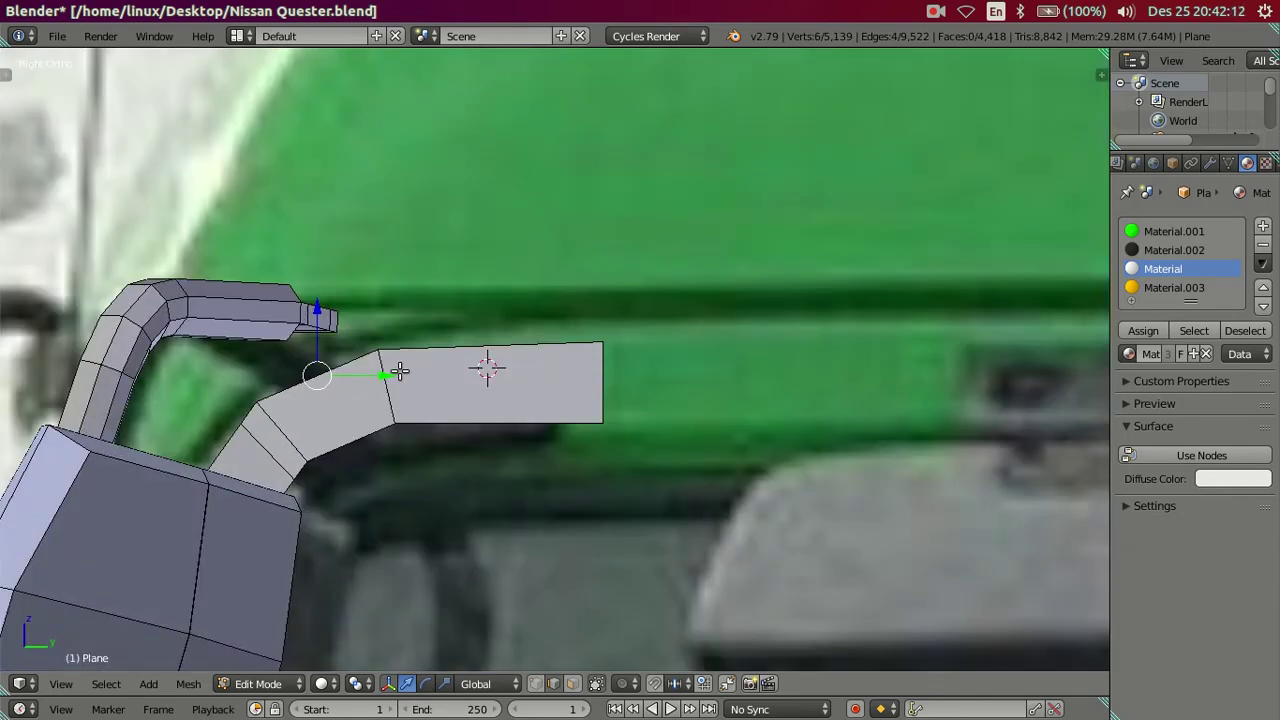
{"action": "left_click_drag", "start_coordinate": [386, 375], "coordinate": [399, 369]}
{"action": "left_click_drag", "start_coordinate": [333, 316], "coordinate": [334, 312]}
{"action": "mouse_move", "coordinate": [340, 378]}
{"action": "middle_mouse_down"}
{"action": "mouse_move", "coordinate": [388, 414]}
{"action": "mouse_move", "coordinate": [514, 340]}
{"action": "middle_mouse_up"}
Circle-select three elbow vertices and nudge them along Z to match the photo, then return to Object Mode.
{"action": "key", "text": "z"}
{"action": "key", "text": "c"}
{"action": "right_click", "coordinate": [525, 352]}
{"action": "key", "text": "KP_3"}
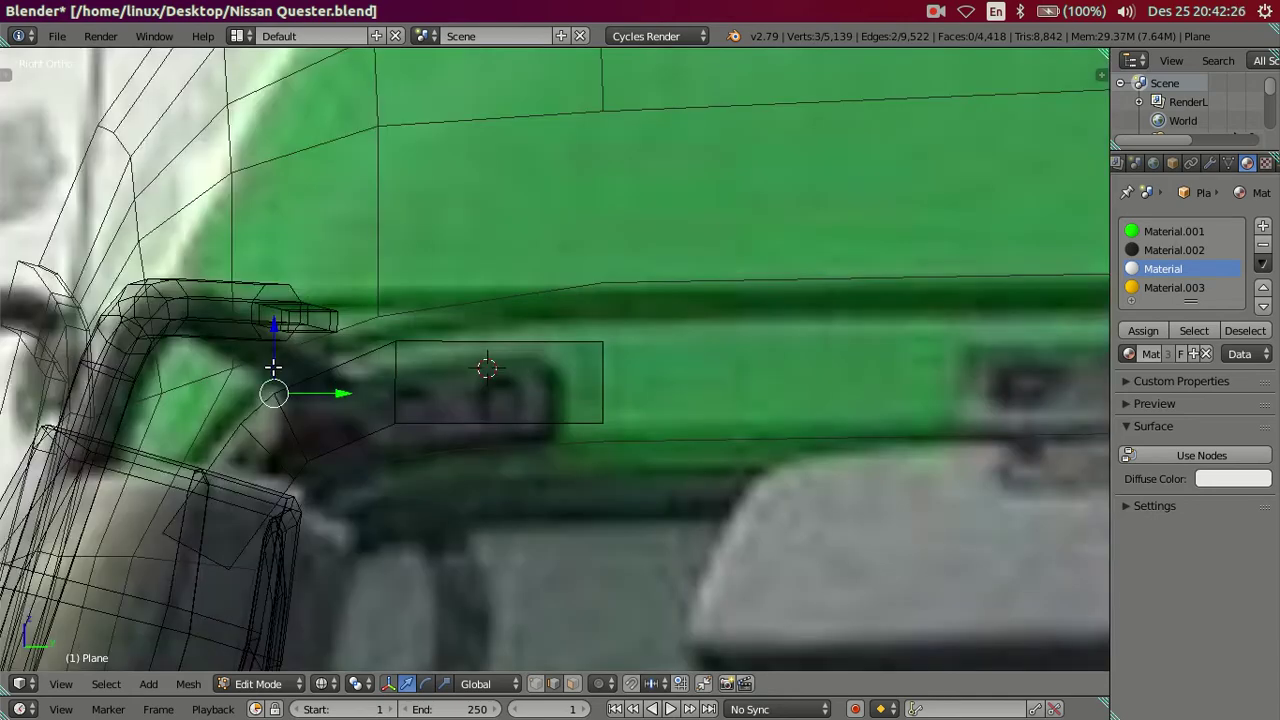
{"action": "left_click_drag", "start_coordinate": [278, 330], "coordinate": [357, 376]}
{"action": "key", "text": "z"}
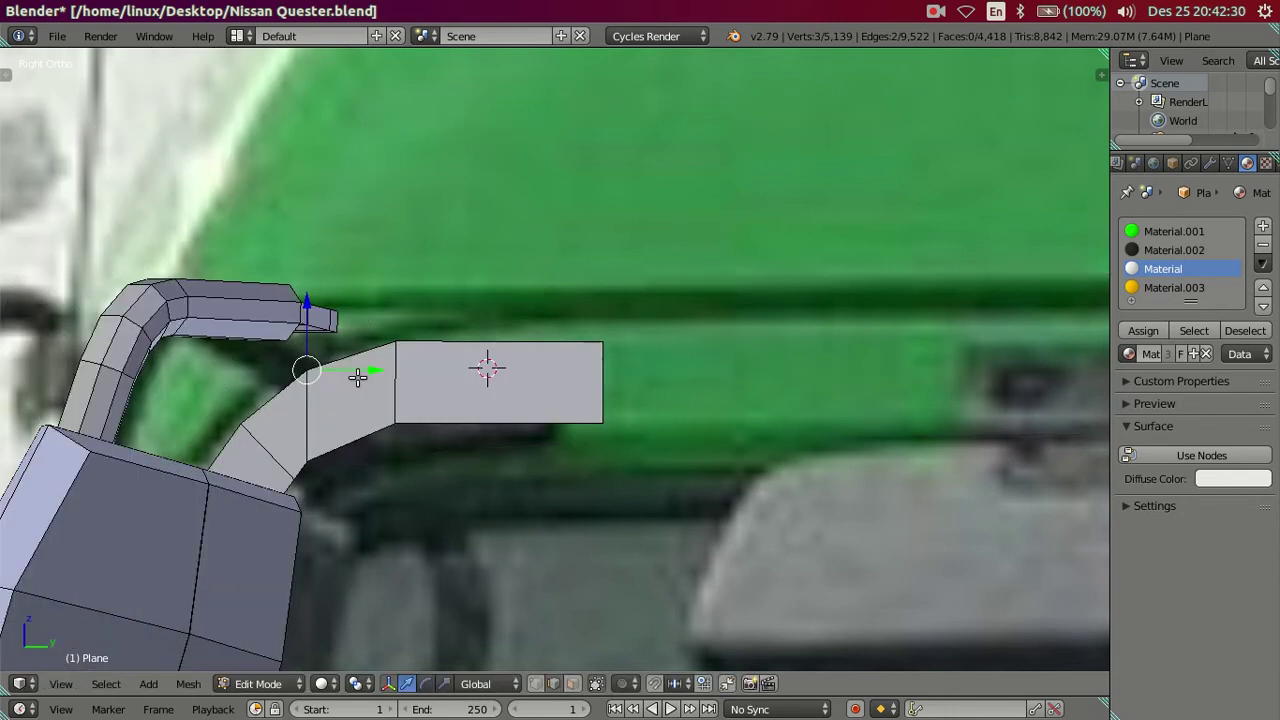
{"action": "mouse_move", "coordinate": [306, 304]}
{"action": "left_mouse_down"}
{"action": "mouse_move", "coordinate": [304, 293]}
{"action": "mouse_move", "coordinate": [315, 298]}
{"action": "left_mouse_up"}
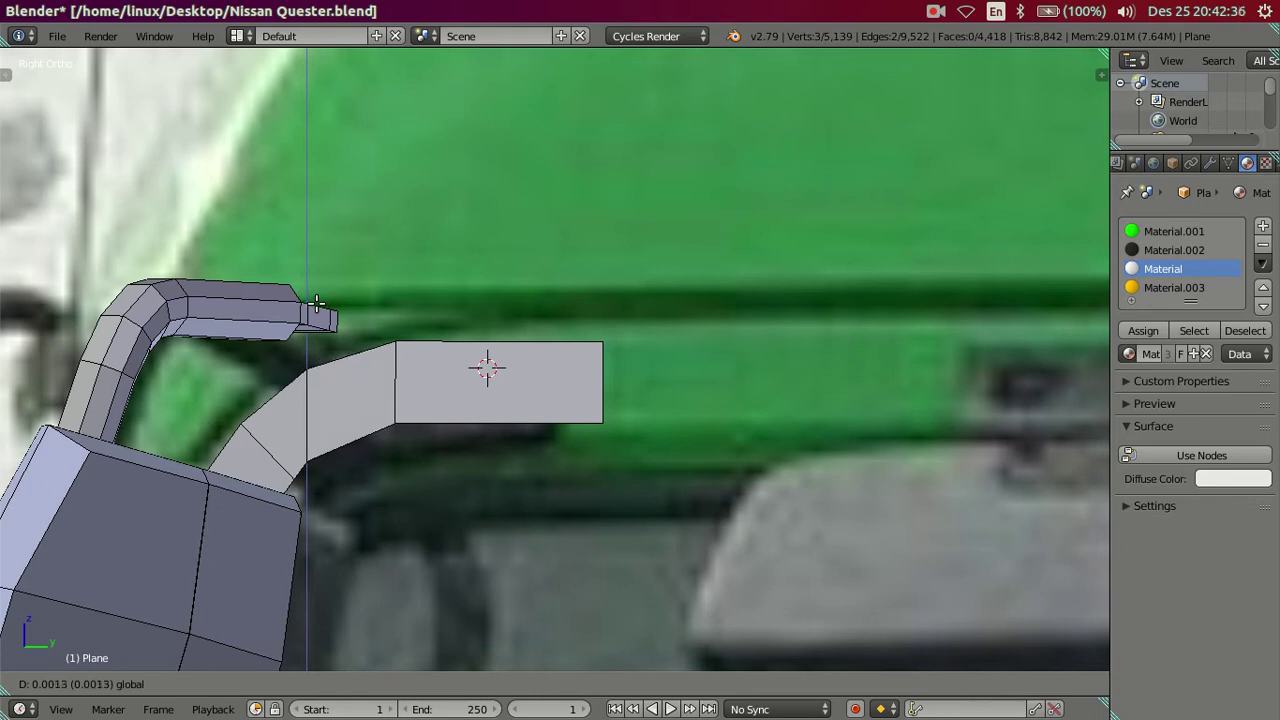
{"action": "left_click_drag", "start_coordinate": [316, 303], "coordinate": [318, 305]}
{"action": "mouse_move", "coordinate": [368, 459]}
{"action": "middle_mouse_down"}
{"action": "mouse_move", "coordinate": [340, 400]}
{"action": "mouse_move", "coordinate": [290, 412]}
{"action": "mouse_move", "coordinate": [394, 514]}
{"action": "mouse_move", "coordinate": [522, 508]}
{"action": "mouse_move", "coordinate": [486, 482]}
{"action": "mouse_move", "coordinate": [363, 473]}
{"action": "mouse_move", "coordinate": [336, 405]}
{"action": "mouse_move", "coordinate": [306, 417]}
{"action": "mouse_move", "coordinate": [307, 450]}
{"action": "mouse_move", "coordinate": [440, 497]}
{"action": "mouse_move", "coordinate": [486, 458]}
{"action": "mouse_move", "coordinate": [534, 483]}
{"action": "mouse_move", "coordinate": [566, 537]}
{"action": "mouse_move", "coordinate": [555, 588]}
{"action": "middle_mouse_up"}
{"action": "key", "text": "Tab"}
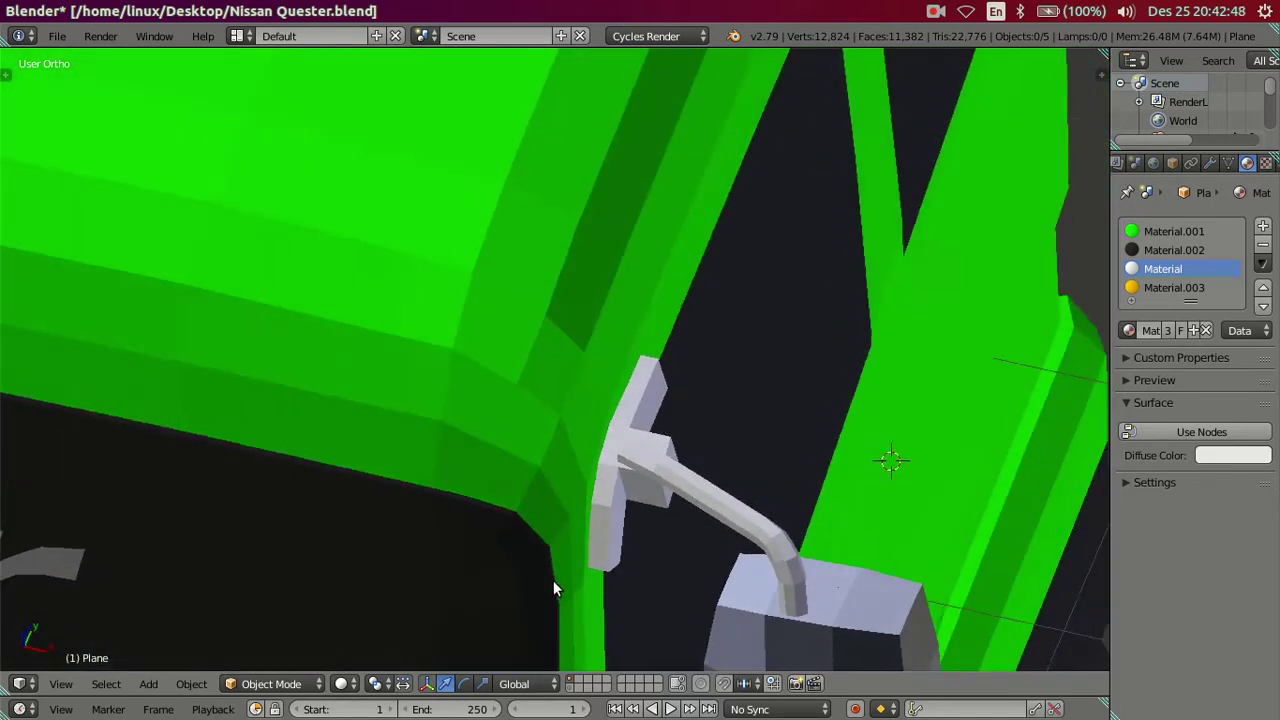
Back in Edit Mode, add three lengthwise loop cuts along the upright plate.
{"action": "key", "text": "Tab"}
{"action": "middle_click_drag", "start_coordinate": [590, 500], "coordinate": [645, 445]}
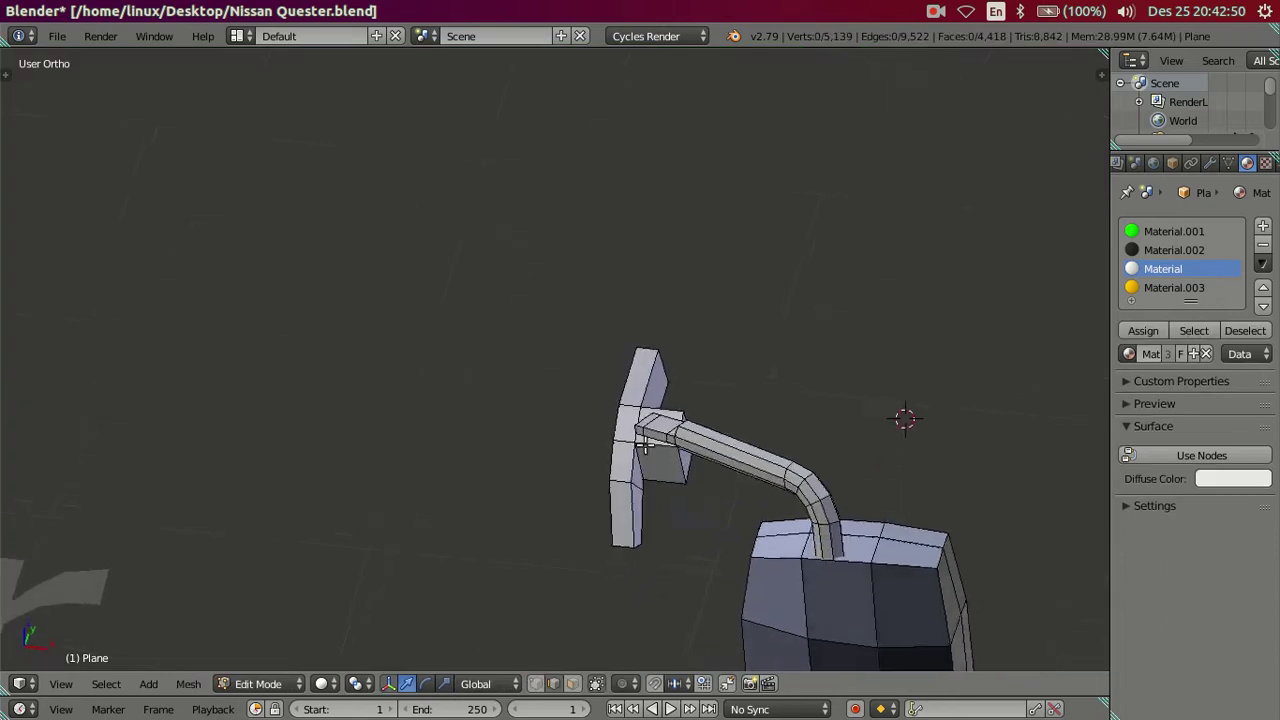
{"action": "scroll", "coordinate": [617, 560], "scroll_direction": "up", "scroll_amount": 2}
{"action": "scroll", "coordinate": [646, 380], "scroll_direction": "up", "scroll_amount": 2}
{"action": "scroll", "coordinate": [613, 429], "scroll_direction": "up", "scroll_amount": 2}
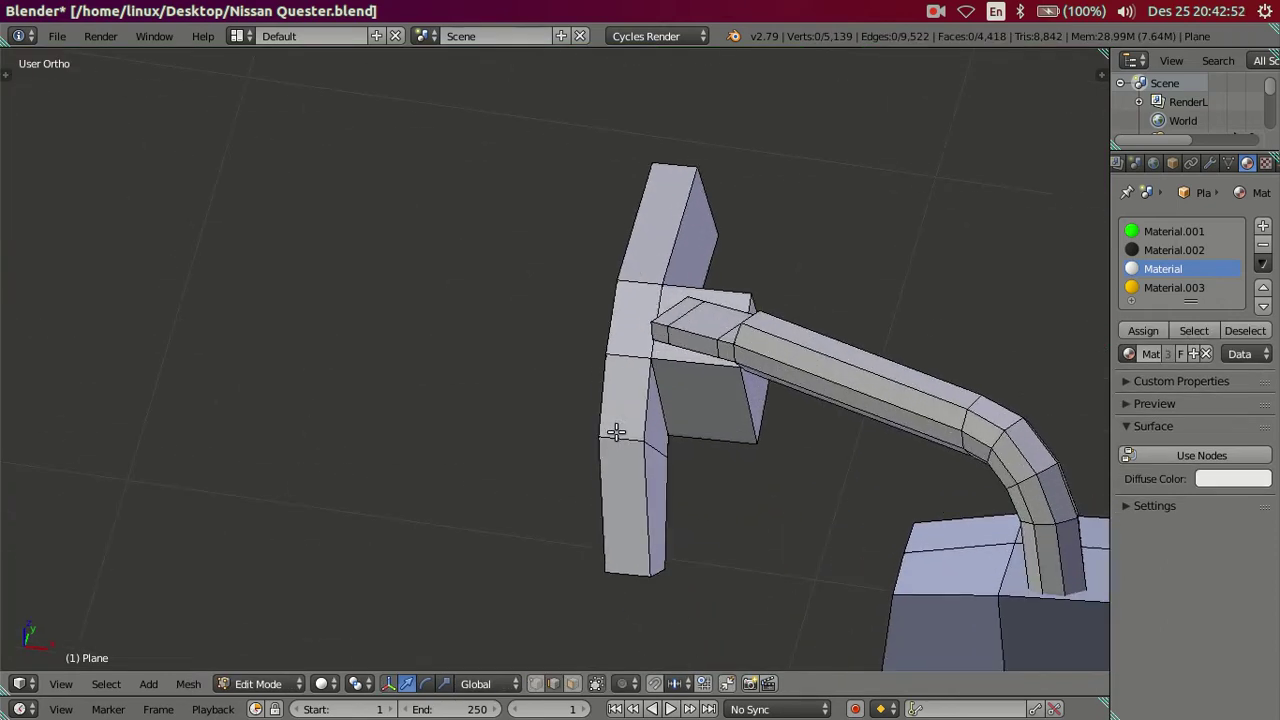
{"action": "key", "text": "ctrl+r"}
{"action": "scroll", "coordinate": [616, 432], "scroll_direction": "up", "scroll_amount": 2}
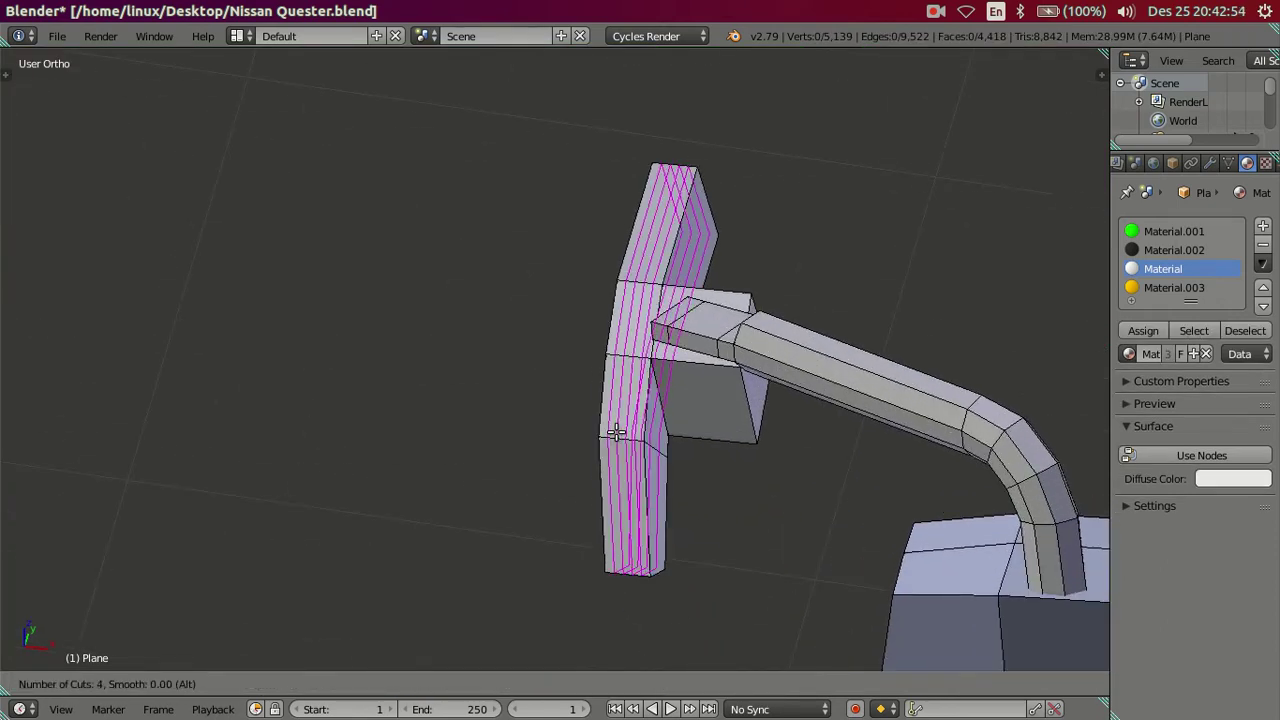
{"action": "left_click", "coordinate": [616, 432]}
{"action": "right_click", "coordinate": [616, 432]}
Dissolve the unwanted edges on the upright plate.
{"action": "middle_click_drag", "start_coordinate": [616, 432], "coordinate": [690, 410]}
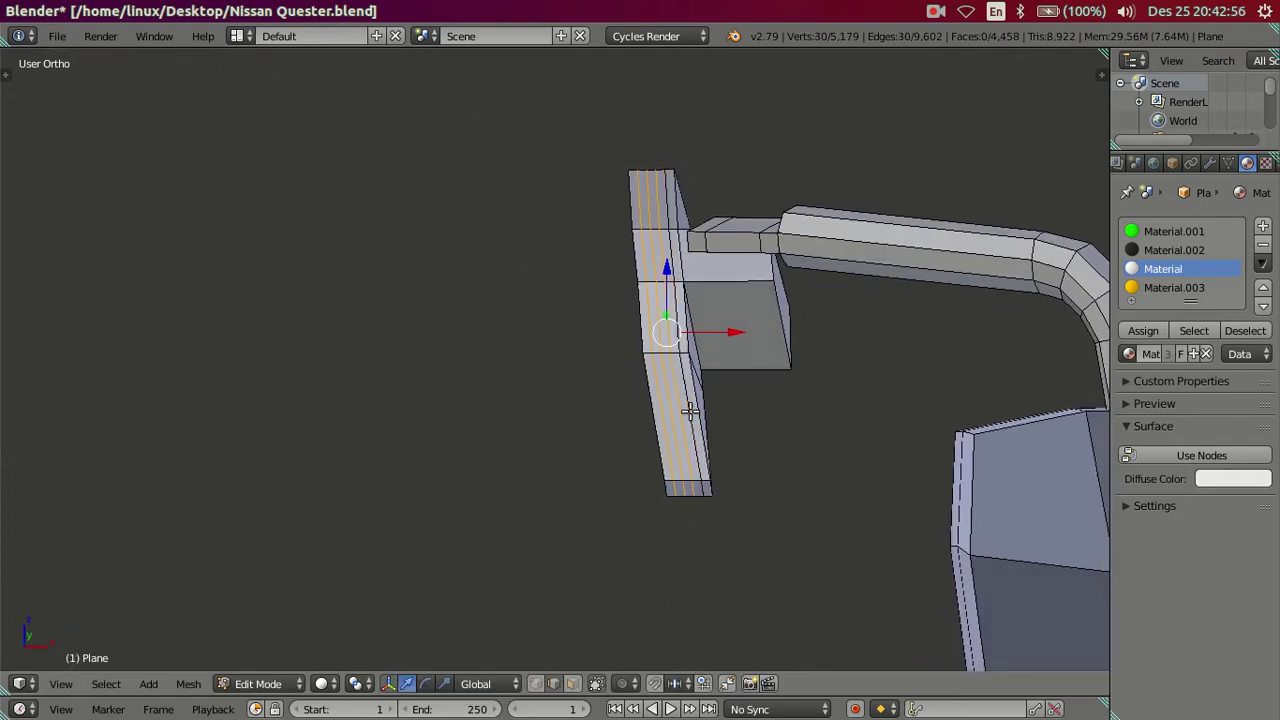
{"action": "key", "text": "x"}
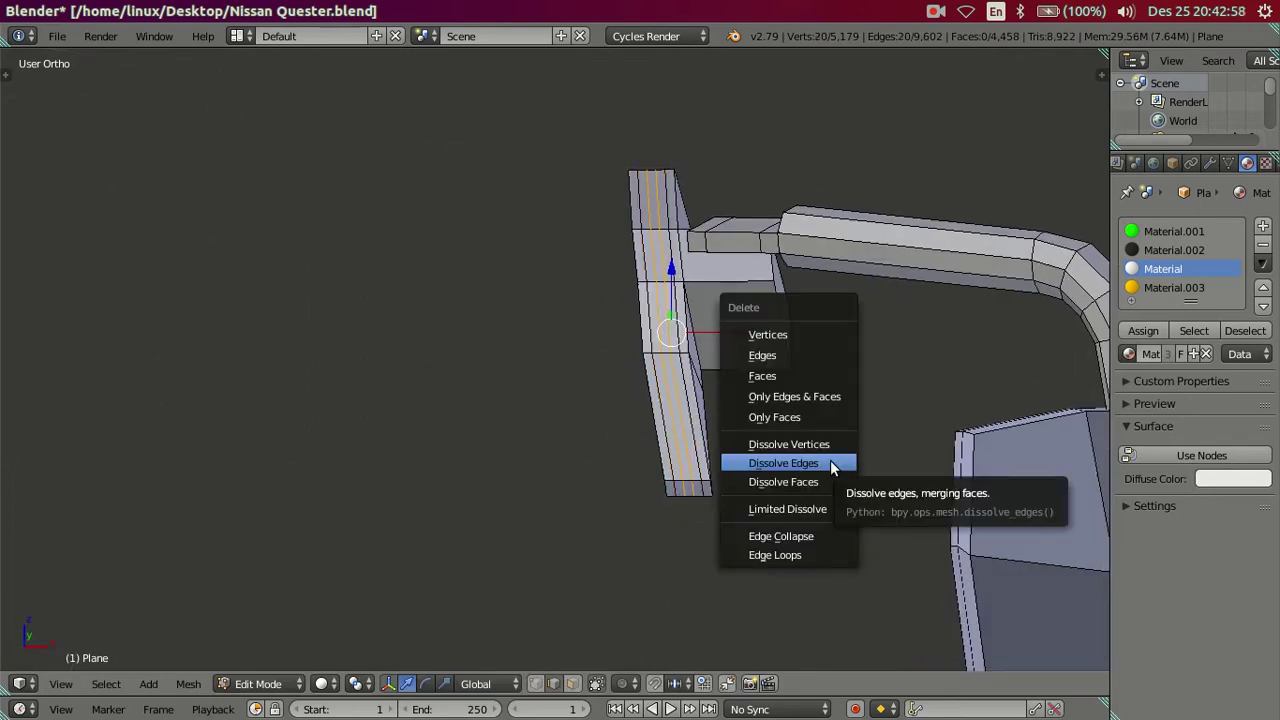
{"action": "left_click", "coordinate": [830, 460]}
{"action": "mouse_move", "coordinate": [814, 457]}
{"action": "middle_mouse_down"}
{"action": "mouse_move", "coordinate": [748, 392]}
{"action": "mouse_move", "coordinate": [634, 443]}
{"action": "mouse_move", "coordinate": [523, 426]}
{"action": "mouse_move", "coordinate": [540, 511]}
{"action": "mouse_move", "coordinate": [577, 557]}
{"action": "mouse_move", "coordinate": [551, 357]}
{"action": "mouse_move", "coordinate": [514, 423]}
{"action": "mouse_move", "coordinate": [423, 285]}
{"action": "middle_mouse_up"}
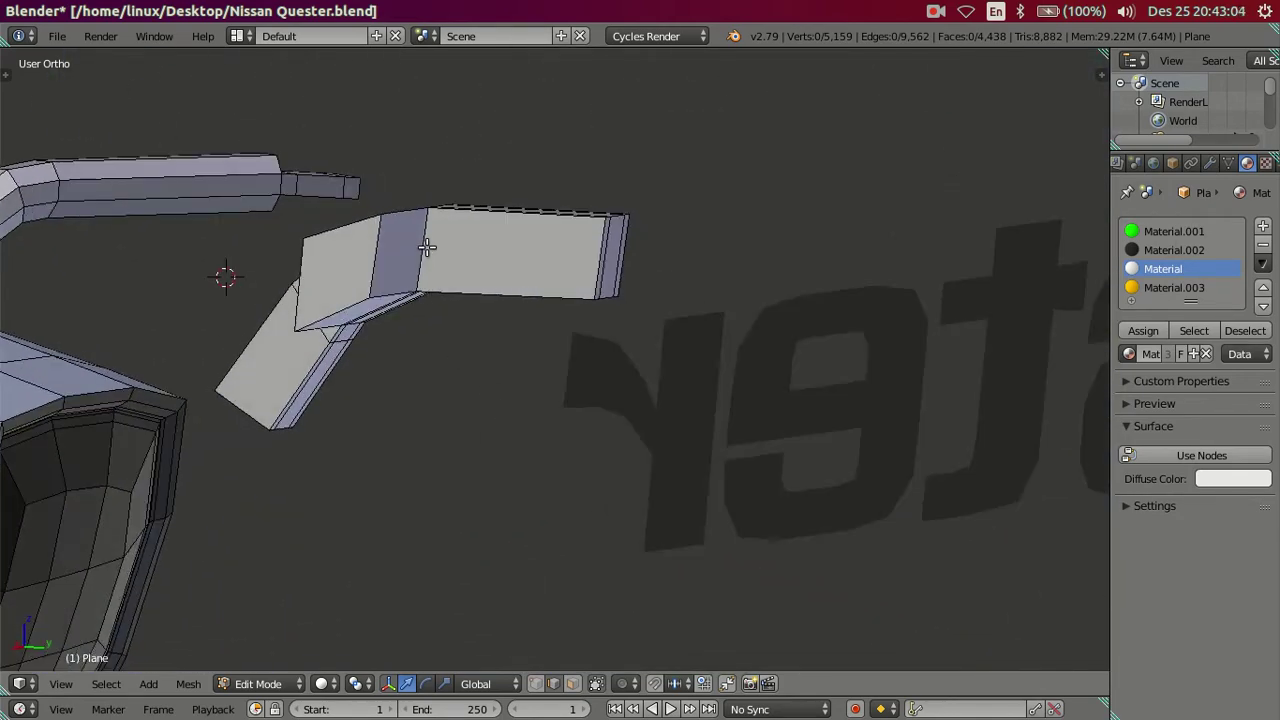
Add five loop cuts on the bracket, keep the top and bottom loops, dissolve the middle ones.
{"action": "key", "text": "ctrl+r"}
{"action": "scroll", "coordinate": [426, 246], "scroll_direction": "up", "scroll_amount": 4}
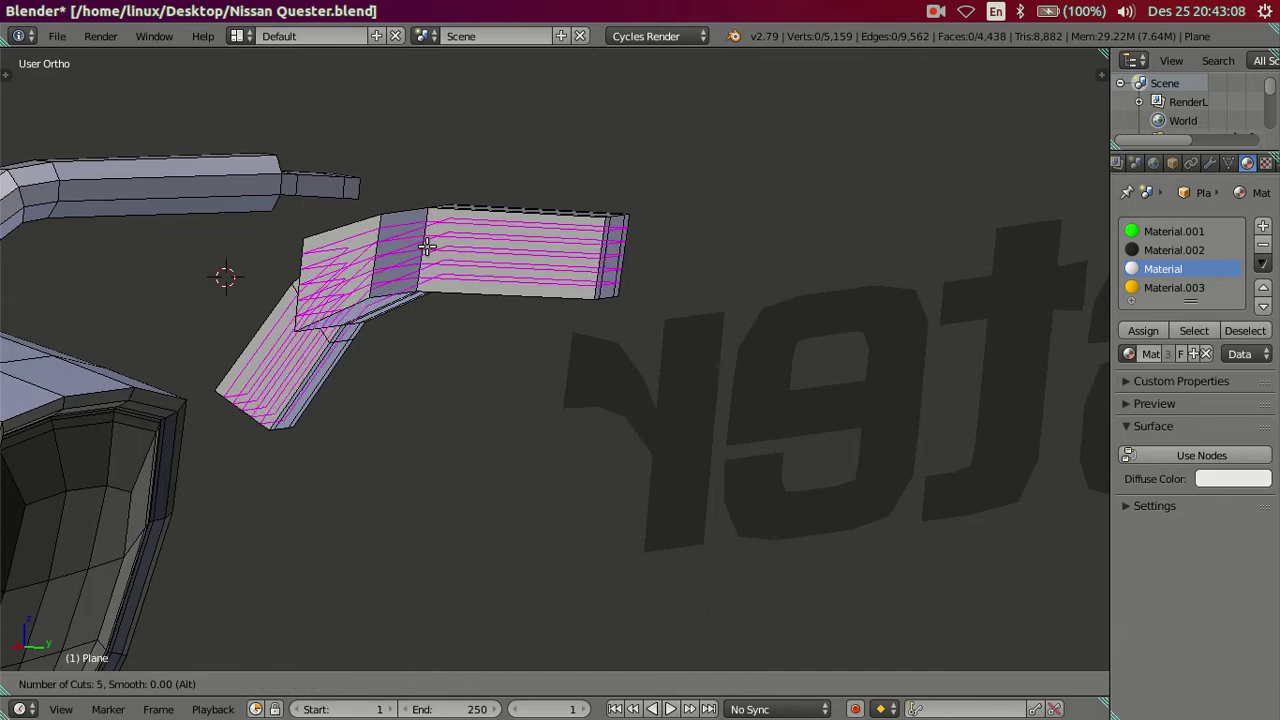
{"action": "left_click", "coordinate": [426, 246]}
{"action": "right_click", "coordinate": [426, 246]}
{"action": "scroll", "coordinate": [572, 493], "scroll_direction": "up", "scroll_amount": 3}
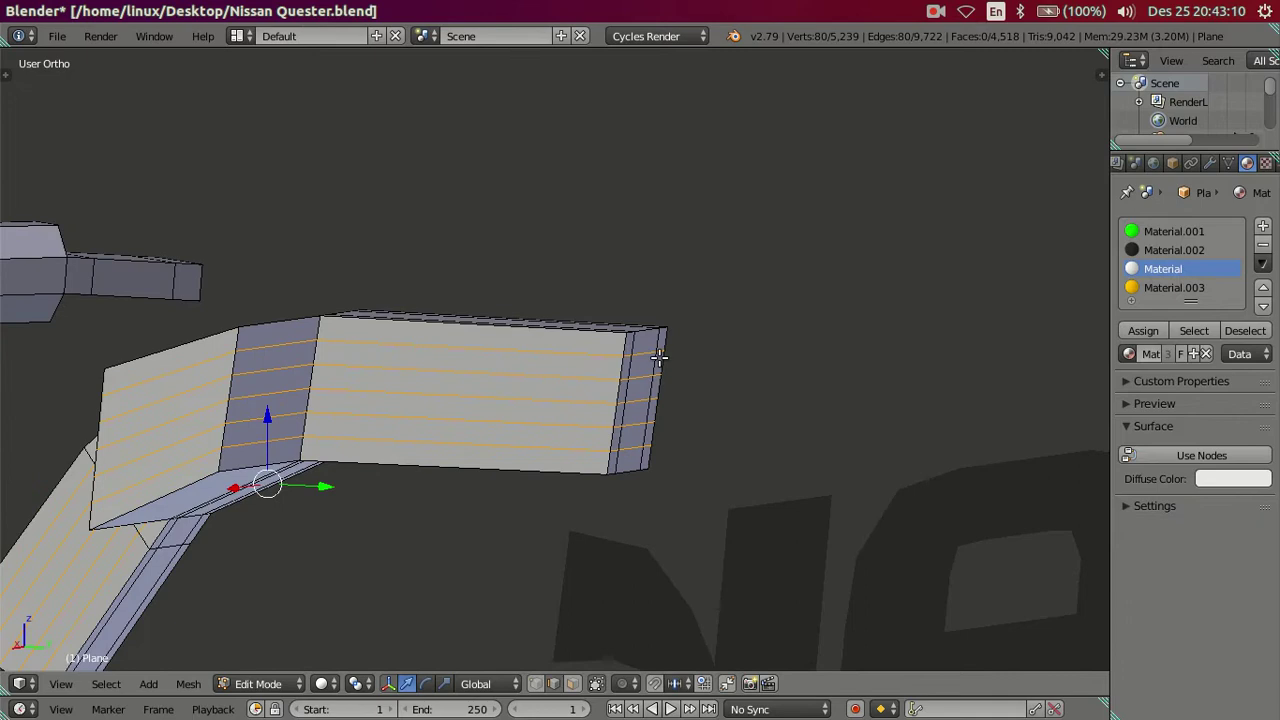
{"action": "mouse_move", "coordinate": [474, 440]}
{"action": "middle_mouse_down"}
{"action": "mouse_move", "coordinate": [450, 417]}
{"action": "mouse_move", "coordinate": [480, 424]}
{"action": "middle_mouse_up"}
{"action": "right_click", "coordinate": [457, 417], "text": "alt+shift"}
{"action": "right_click", "coordinate": [471, 323], "text": "alt+shift"}
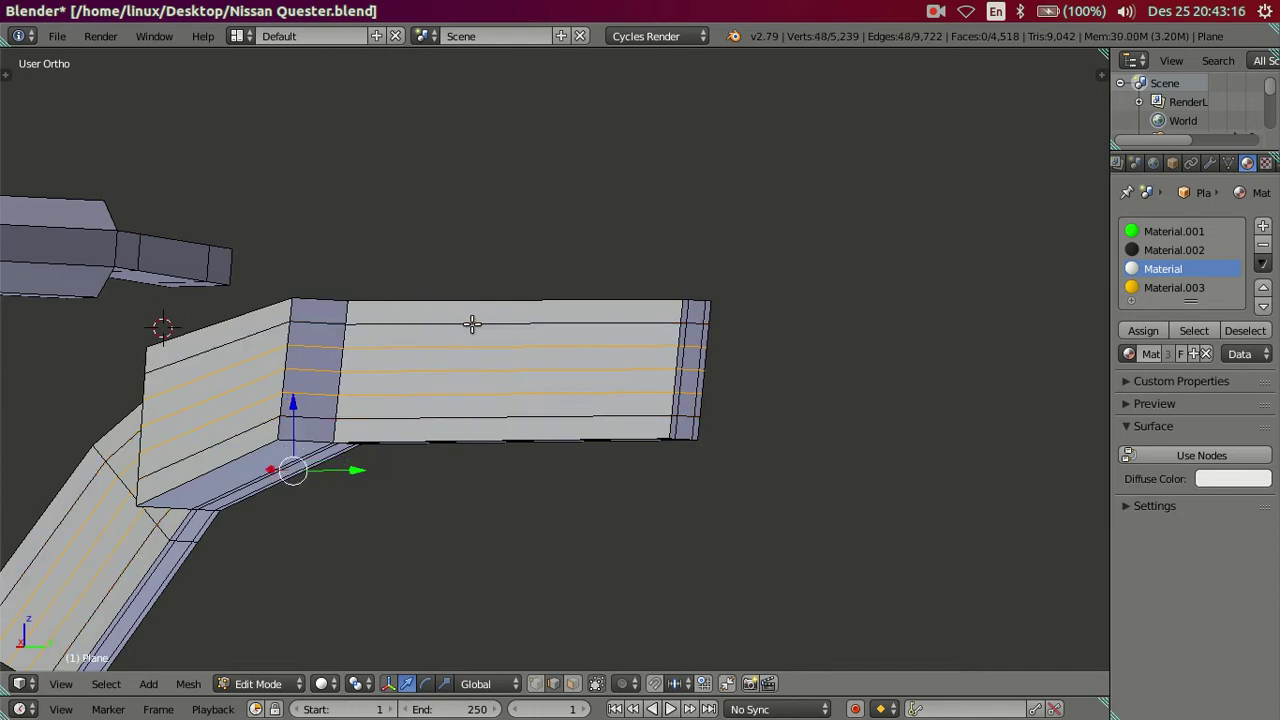
{"action": "key", "text": "x"}
{"action": "left_click", "coordinate": [603, 400]}
{"action": "mouse_move", "coordinate": [603, 400]}
{"action": "middle_mouse_down"}
{"action": "mouse_move", "coordinate": [566, 417]}
{"action": "mouse_move", "coordinate": [637, 406]}
{"action": "middle_mouse_up"}
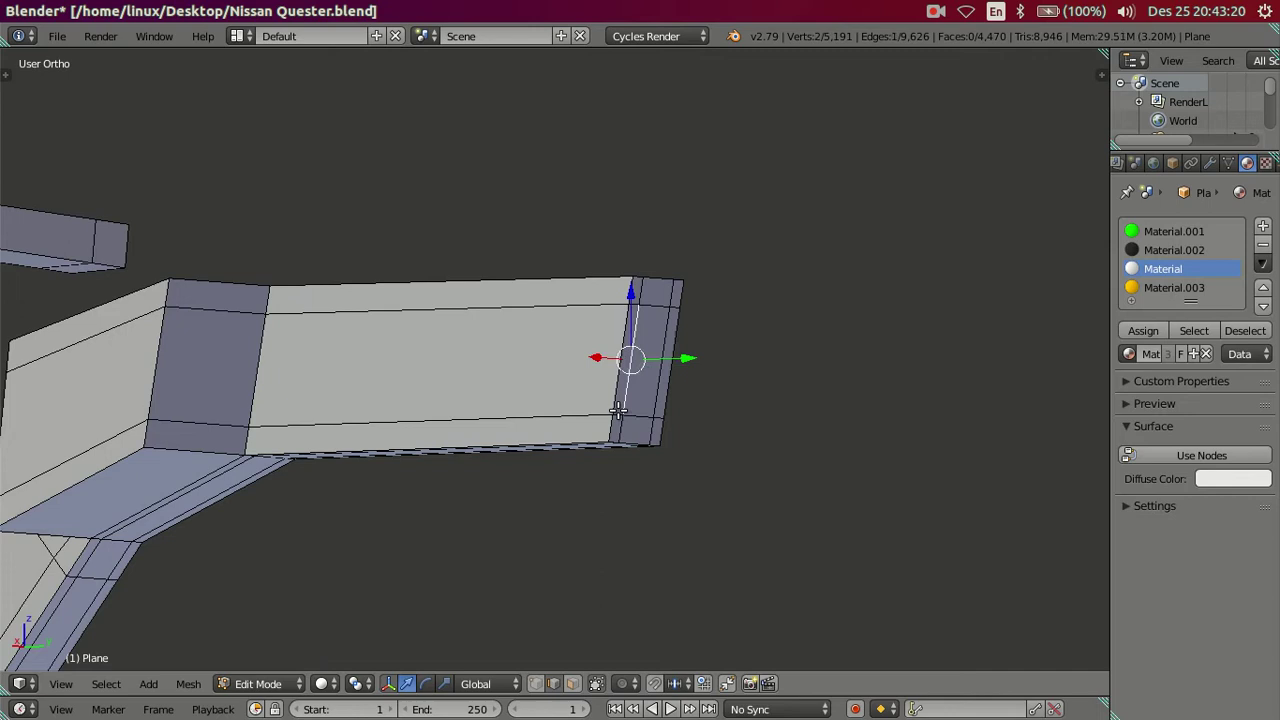
Select the four end vertices and scale them along Z in the side view to narrow the tip.
{"action": "right_click", "coordinate": [619, 414], "text": "shift"}
{"action": "right_click", "coordinate": [660, 420], "text": "shift"}
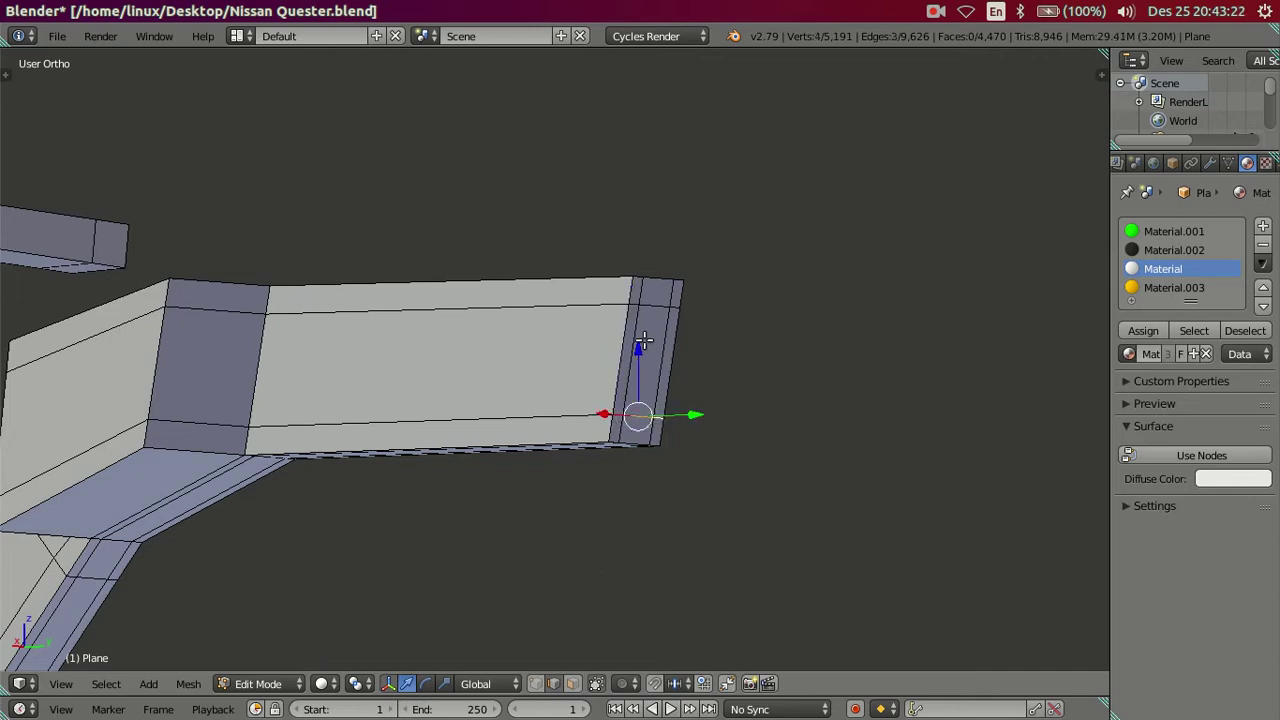
{"action": "right_click", "coordinate": [635, 302], "text": "shift"}
{"action": "right_click", "coordinate": [692, 315], "text": "shift"}
{"action": "key", "text": "KP_3"}
{"action": "scroll", "coordinate": [789, 429], "scroll_direction": "up", "scroll_amount": 2}
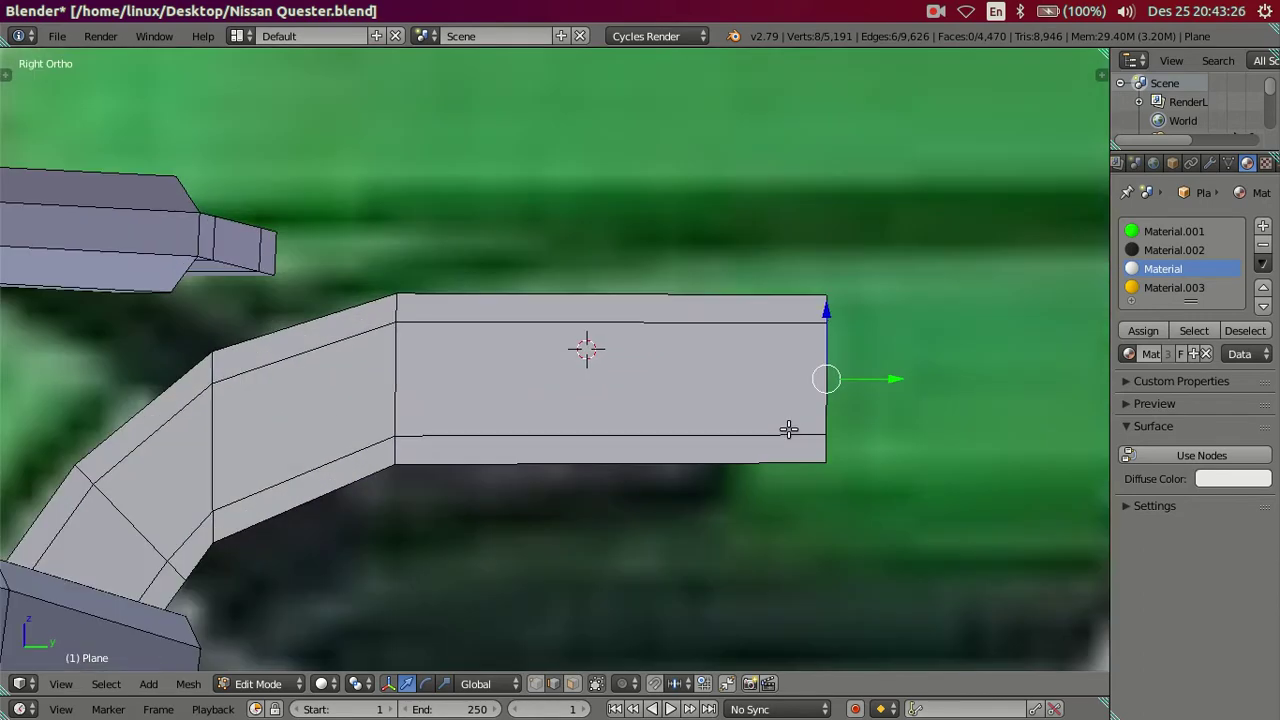
{"action": "middle_click_drag", "start_coordinate": [789, 429], "coordinate": [566, 423], "text": "shift"}
{"action": "key", "text": "s"}
{"action": "key", "text": "z"}
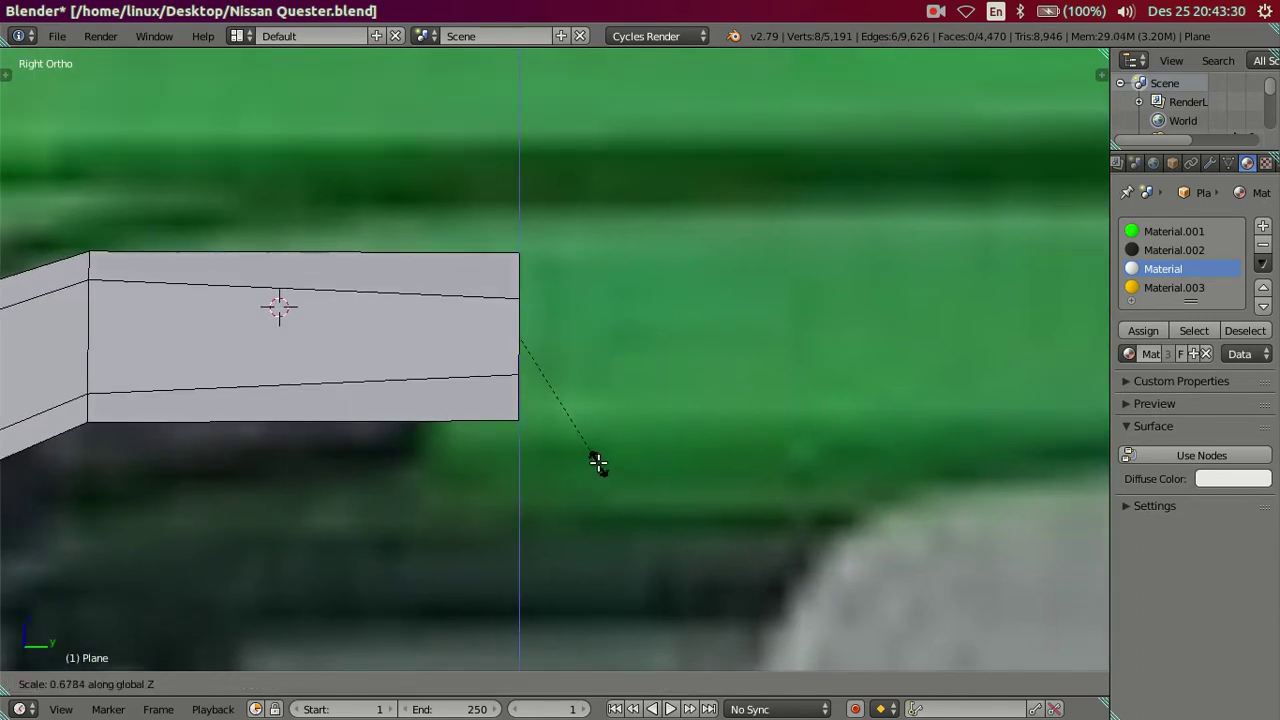
{"action": "right_click", "coordinate": [606, 509]}
{"action": "key", "text": "s"}
{"action": "key", "text": "z"}
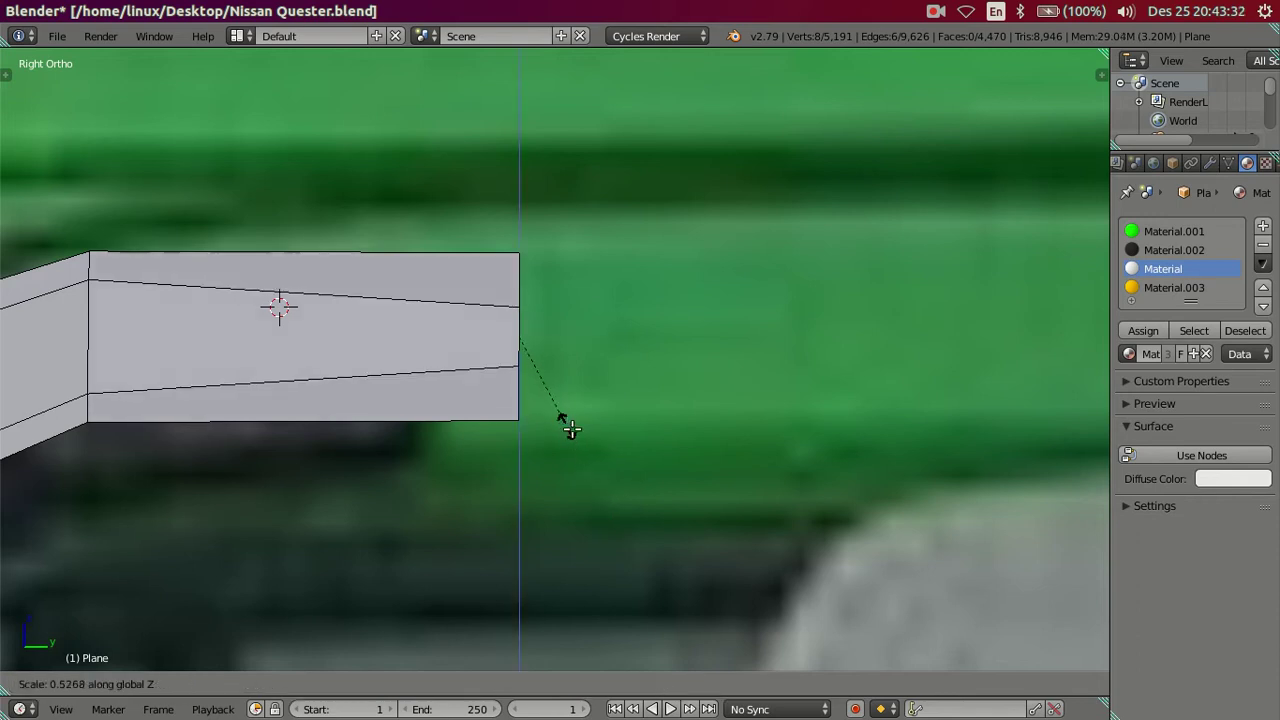
{"action": "left_click", "coordinate": [571, 434]}
Push the tip vertices outward along Y to match the side-view photo.
{"action": "key", "text": "g"}
{"action": "key", "text": "y"}
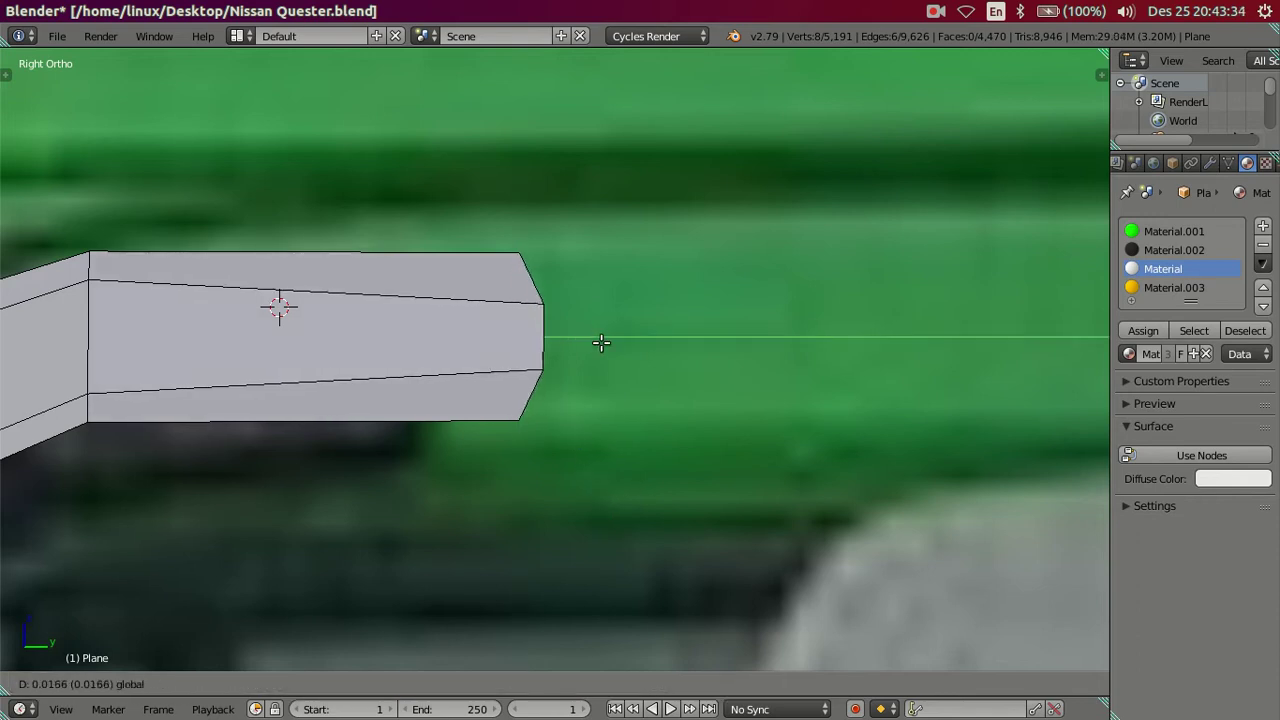
{"action": "left_click", "coordinate": [612, 348]}
{"action": "scroll", "coordinate": [583, 374], "scroll_direction": "down", "scroll_amount": 3}
{"action": "mouse_move", "coordinate": [583, 374]}
{"action": "middle_mouse_down"}
{"action": "mouse_move", "coordinate": [466, 437]}
{"action": "mouse_move", "coordinate": [434, 440]}
{"action": "mouse_move", "coordinate": [371, 396]}
{"action": "mouse_move", "coordinate": [337, 420]}
{"action": "mouse_move", "coordinate": [428, 401]}
{"action": "mouse_move", "coordinate": [538, 353]}
{"action": "middle_mouse_up"}
In back wireframe view, shift the corner face's edge row sideways along X.
{"action": "key", "text": "ctrl+KP_1"}
{"action": "scroll", "coordinate": [428, 401], "scroll_direction": "up", "scroll_amount": 3}
{"action": "scroll", "coordinate": [538, 353], "scroll_direction": "up", "scroll_amount": 1}
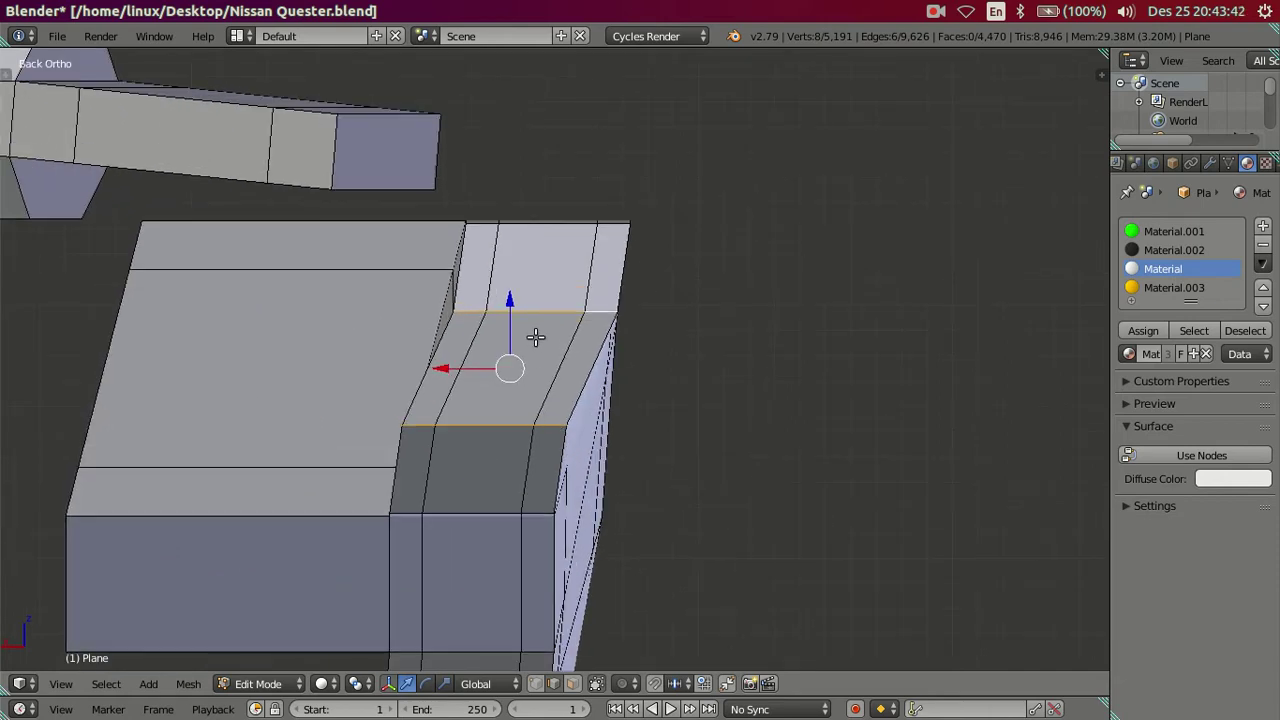
{"action": "key", "text": "z"}
{"action": "key", "text": "z"}
{"action": "left_click", "coordinate": [418, 427]}
{"action": "left_click", "coordinate": [528, 425], "text": "ctrl"}
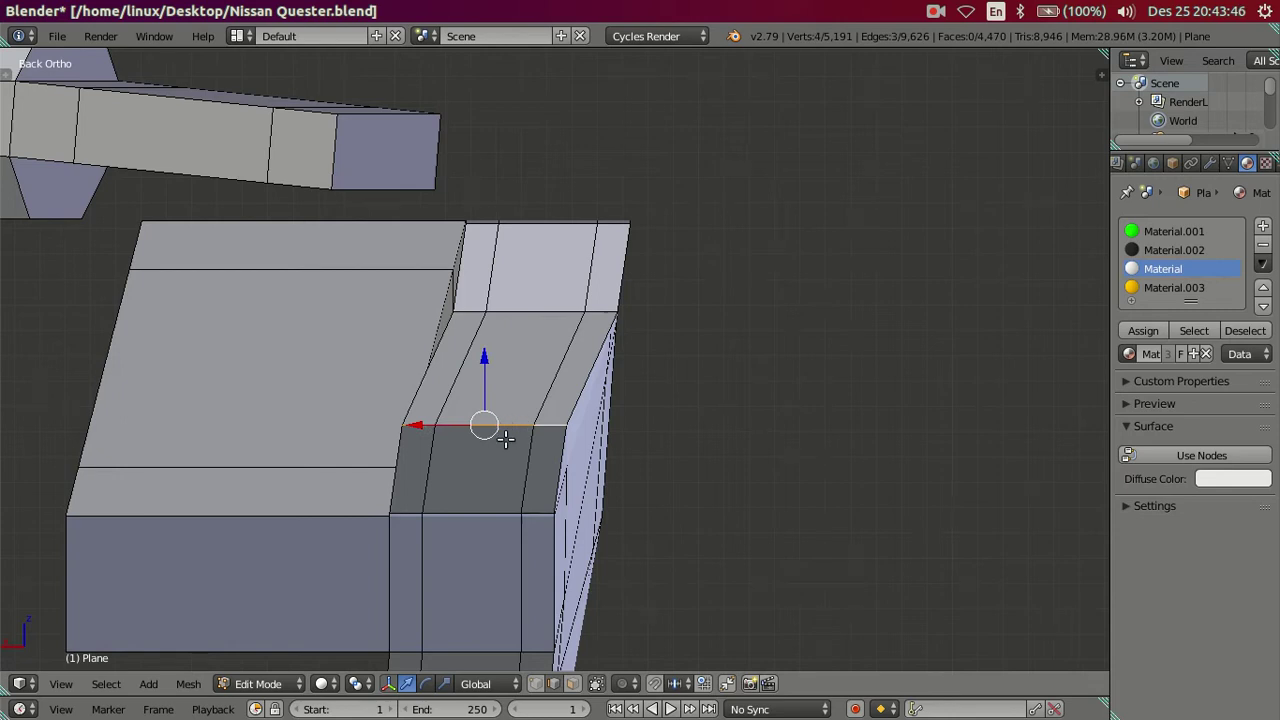
{"action": "key", "text": "z"}
{"action": "scroll", "coordinate": [434, 446], "scroll_direction": "up", "scroll_amount": 2}
{"action": "key", "text": "g"}
{"action": "key", "text": "x"}
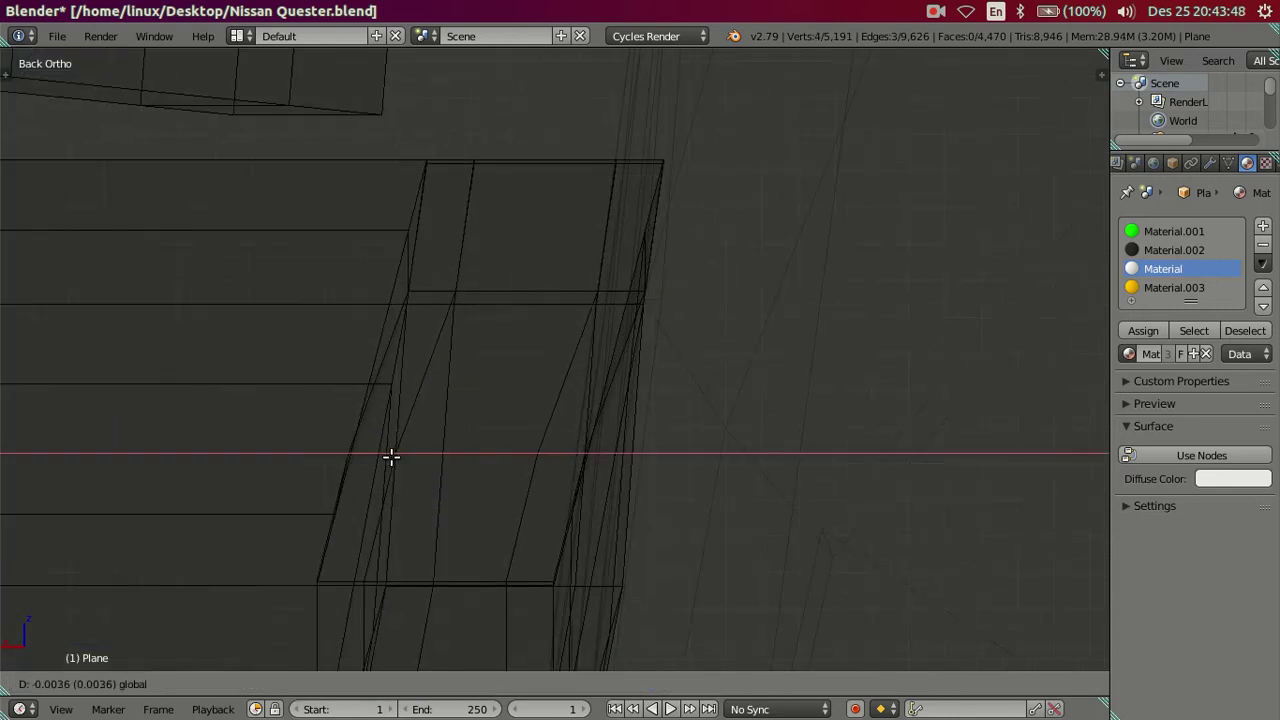
{"action": "left_click", "coordinate": [392, 458]}
Shift the upper corner edge sideways along X to match the photo.
{"action": "key", "text": "z"}
{"action": "key", "text": "a"}
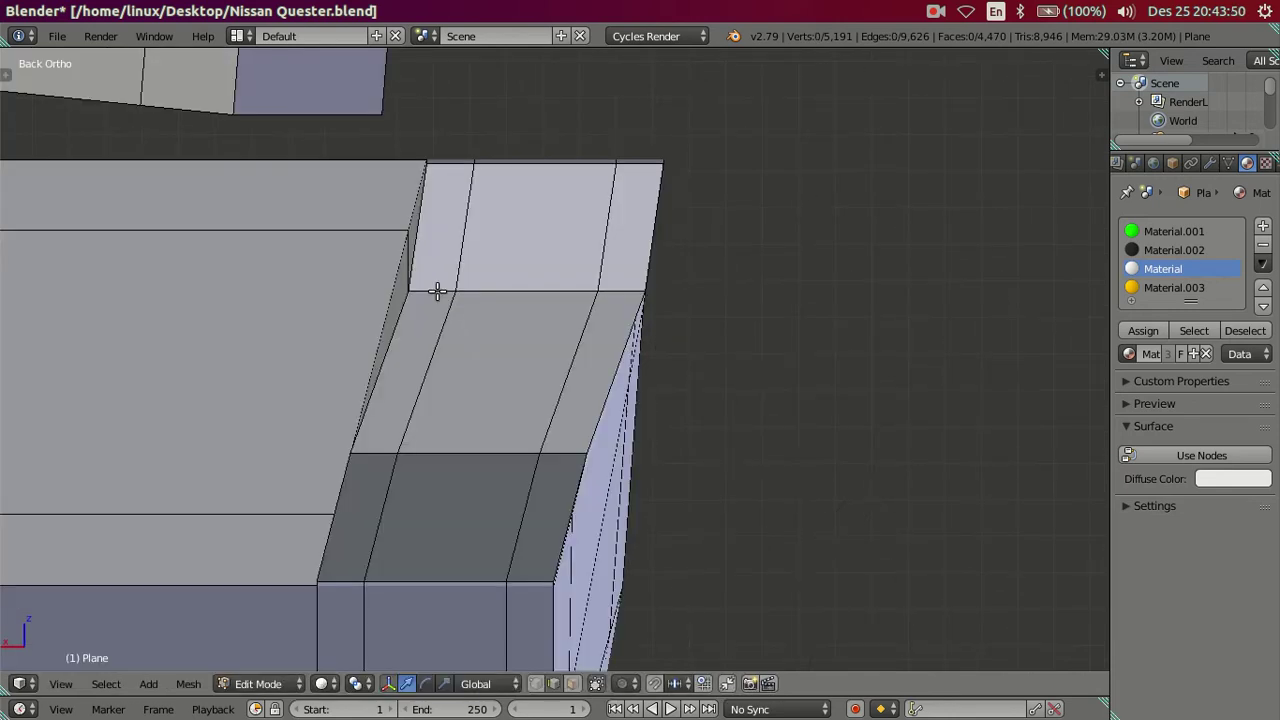
{"action": "right_click", "coordinate": [523, 292], "text": "shift"}
{"action": "key", "text": "z"}
{"action": "key", "text": "g"}
{"action": "key", "text": "x"}
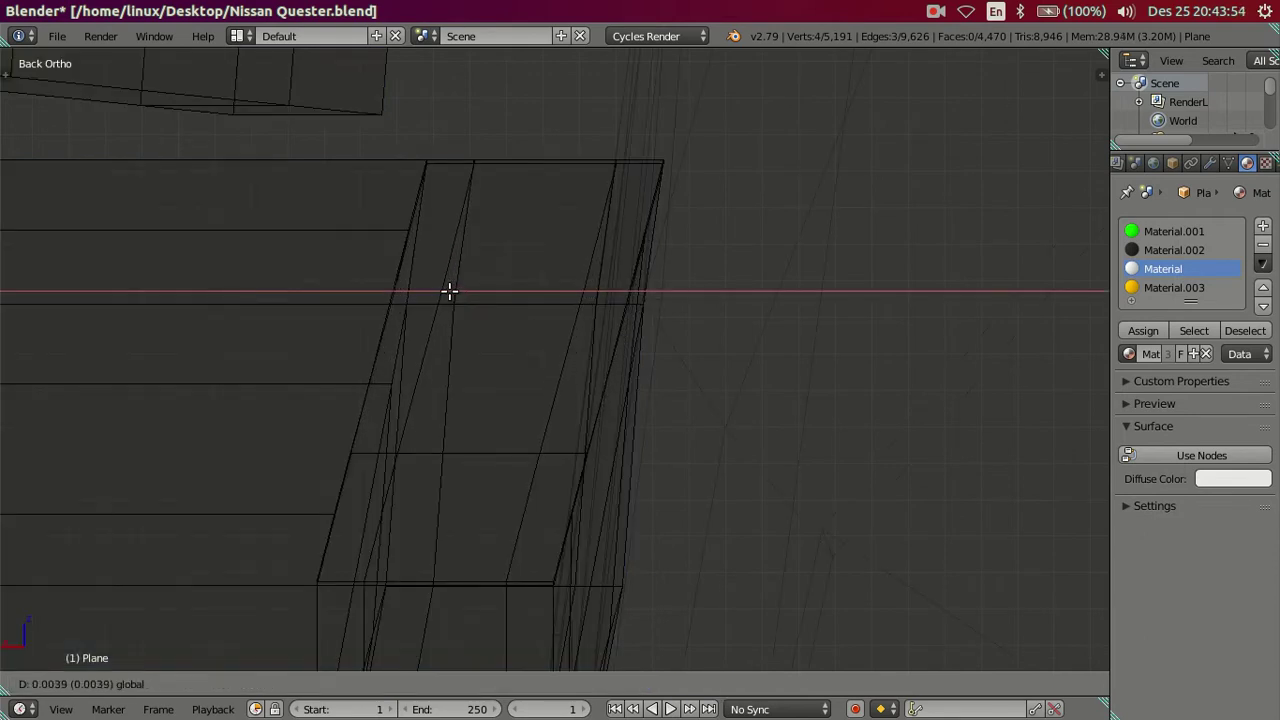
{"action": "left_click", "coordinate": [448, 291]}
{"action": "key", "text": "a"}
{"action": "key", "text": "z"}
Select the block's end-face edges and frame them in side wireframe view.
{"action": "mouse_move", "coordinate": [463, 326]}
{"action": "middle_mouse_down"}
{"action": "mouse_move", "coordinate": [454, 366]}
{"action": "mouse_move", "coordinate": [541, 435]}
{"action": "mouse_move", "coordinate": [680, 409]}
{"action": "mouse_move", "coordinate": [391, 429]}
{"action": "mouse_move", "coordinate": [771, 286]}
{"action": "mouse_move", "coordinate": [651, 423]}
{"action": "mouse_move", "coordinate": [729, 329]}
{"action": "mouse_move", "coordinate": [429, 346]}
{"action": "middle_mouse_up"}
{"action": "scroll", "coordinate": [410, 375], "scroll_direction": "up", "scroll_amount": 5}
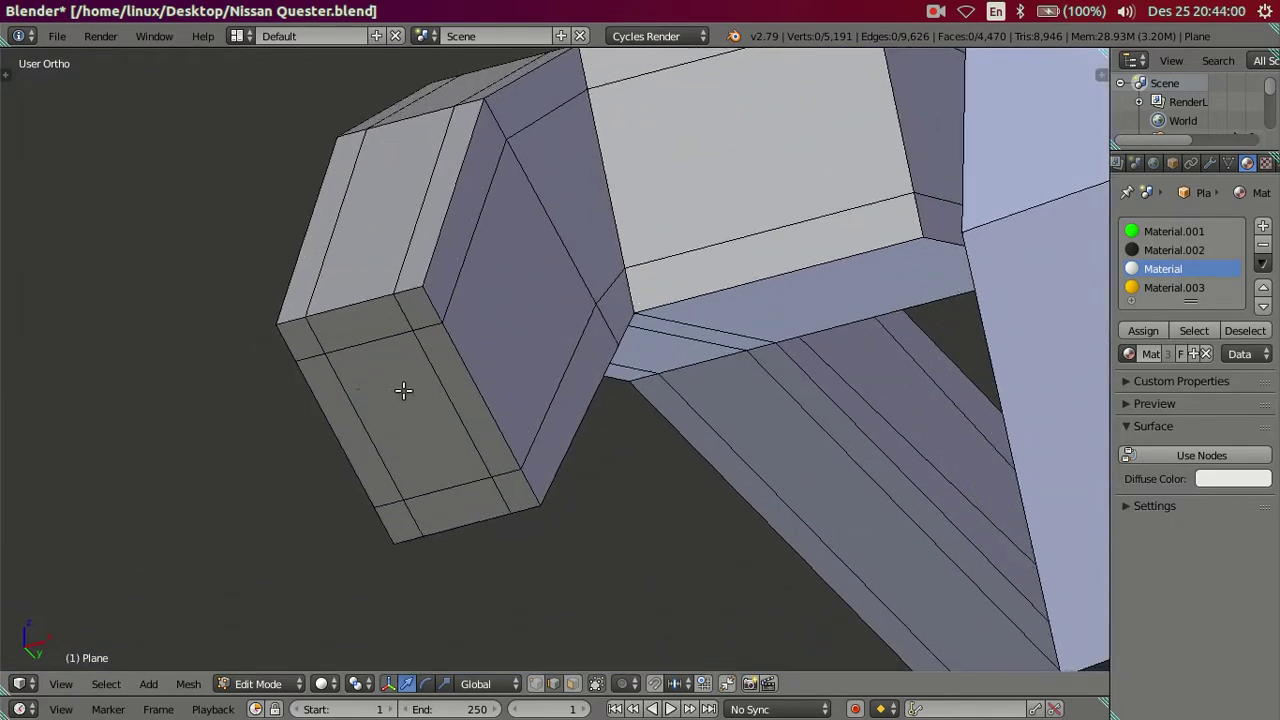
{"action": "left_click", "coordinate": [412, 343], "text": "alt"}
{"action": "left_click", "coordinate": [395, 503], "text": "shift"}
{"action": "left_click", "coordinate": [453, 489], "text": "shift"}
{"action": "left_click", "coordinate": [506, 470], "text": "shift"}
{"action": "scroll", "coordinate": [545, 488], "scroll_direction": "down", "scroll_amount": 2}
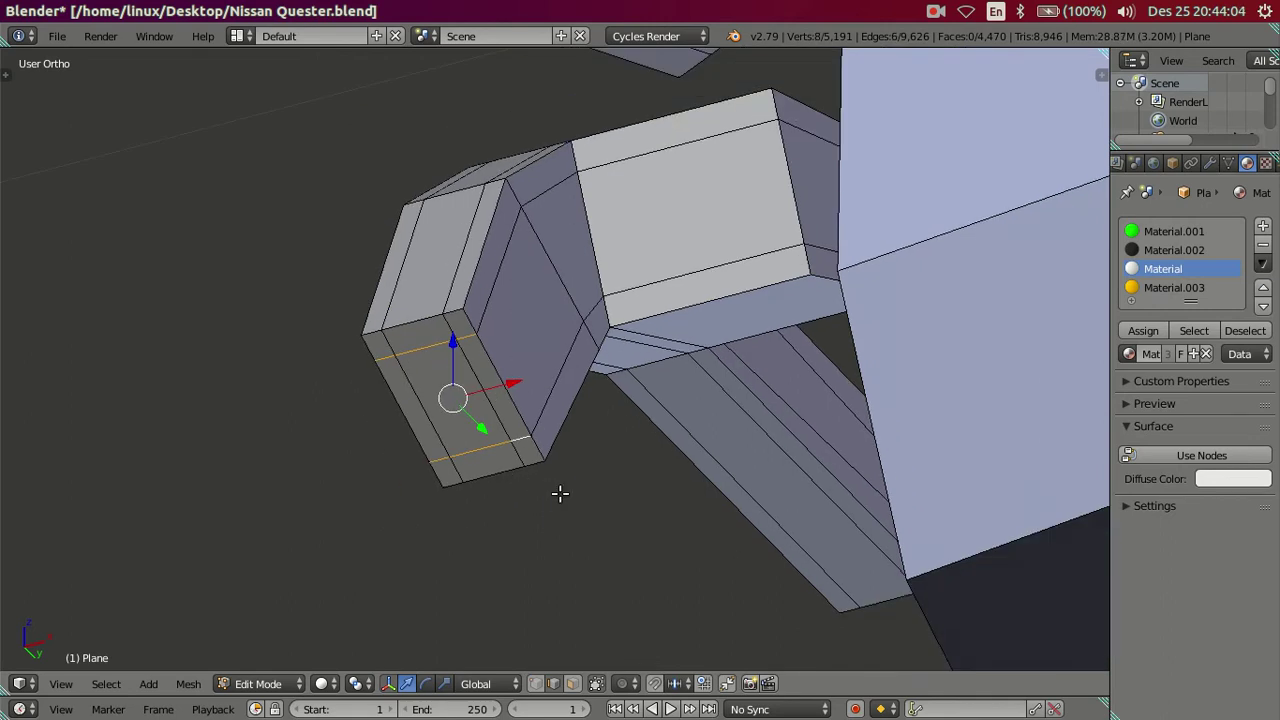
{"action": "key", "text": "KP_3"}
{"action": "scroll", "coordinate": [443, 523], "scroll_direction": "up", "scroll_amount": 3}
{"action": "scroll", "coordinate": [420, 509], "scroll_direction": "up", "scroll_amount": 2}
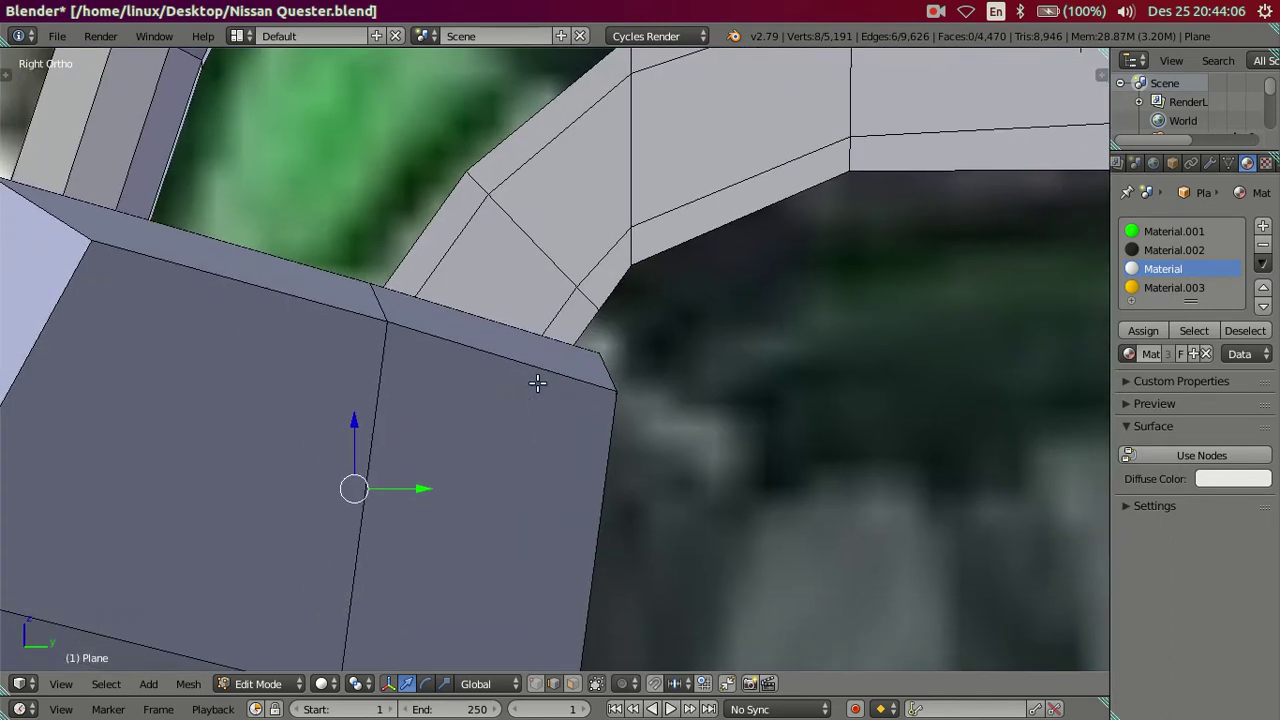
{"action": "key", "text": "z"}
{"action": "scroll", "coordinate": [520, 405], "scroll_direction": "up", "scroll_amount": 3}
{"action": "middle_click_drag", "start_coordinate": [500, 423], "coordinate": [776, 248], "text": "shift"}
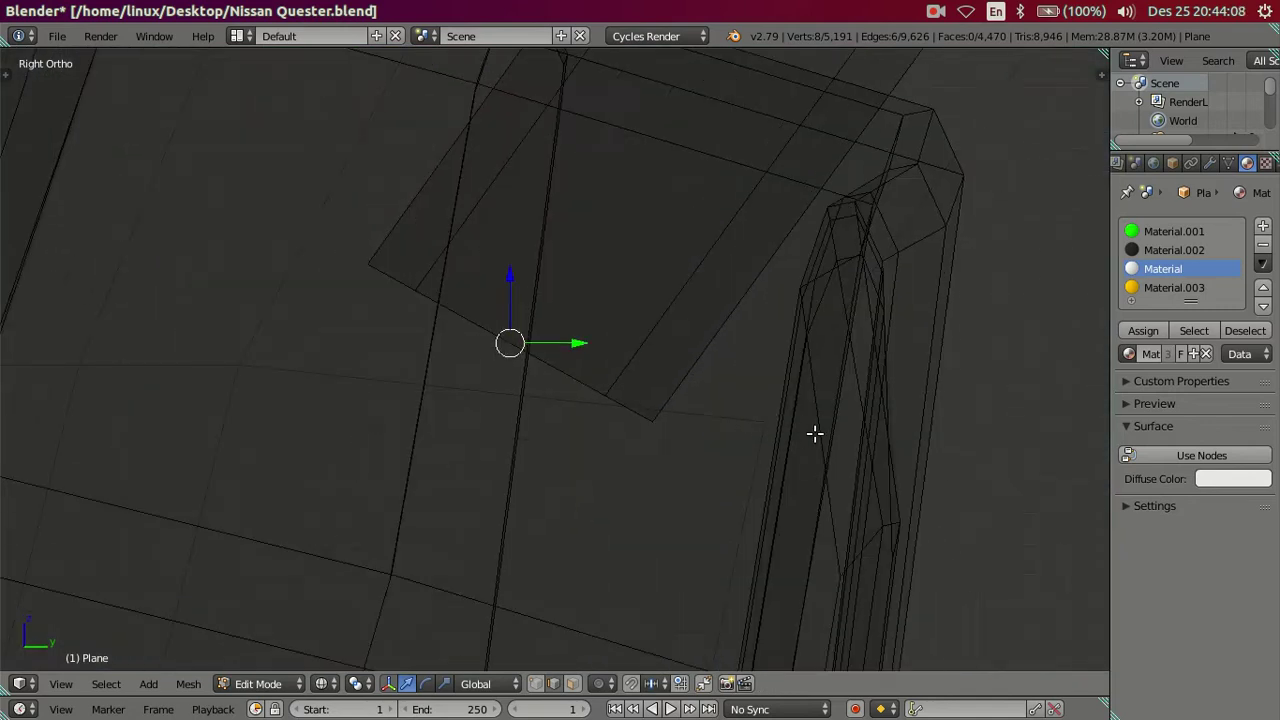
Narrow the end face along Y and tilt it about -11 degrees in two passes.
{"action": "key", "text": "s"}
{"action": "key", "text": "y"}
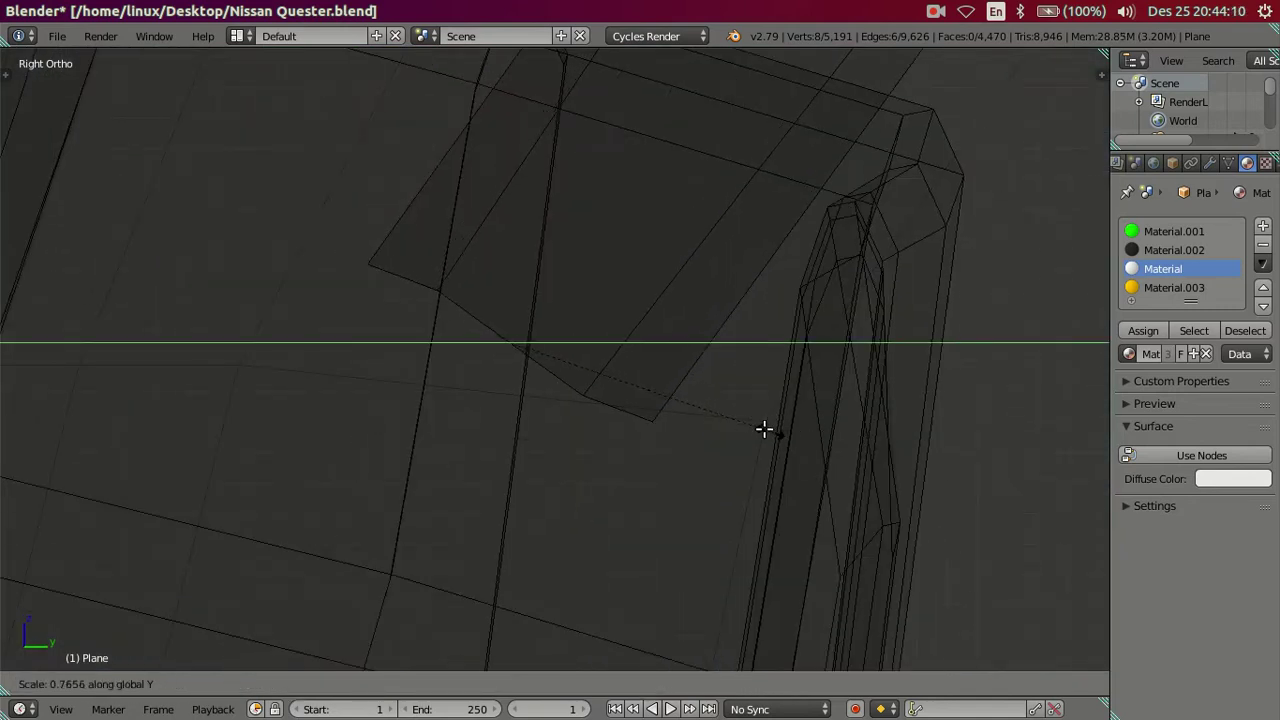
{"action": "left_click", "coordinate": [737, 421]}
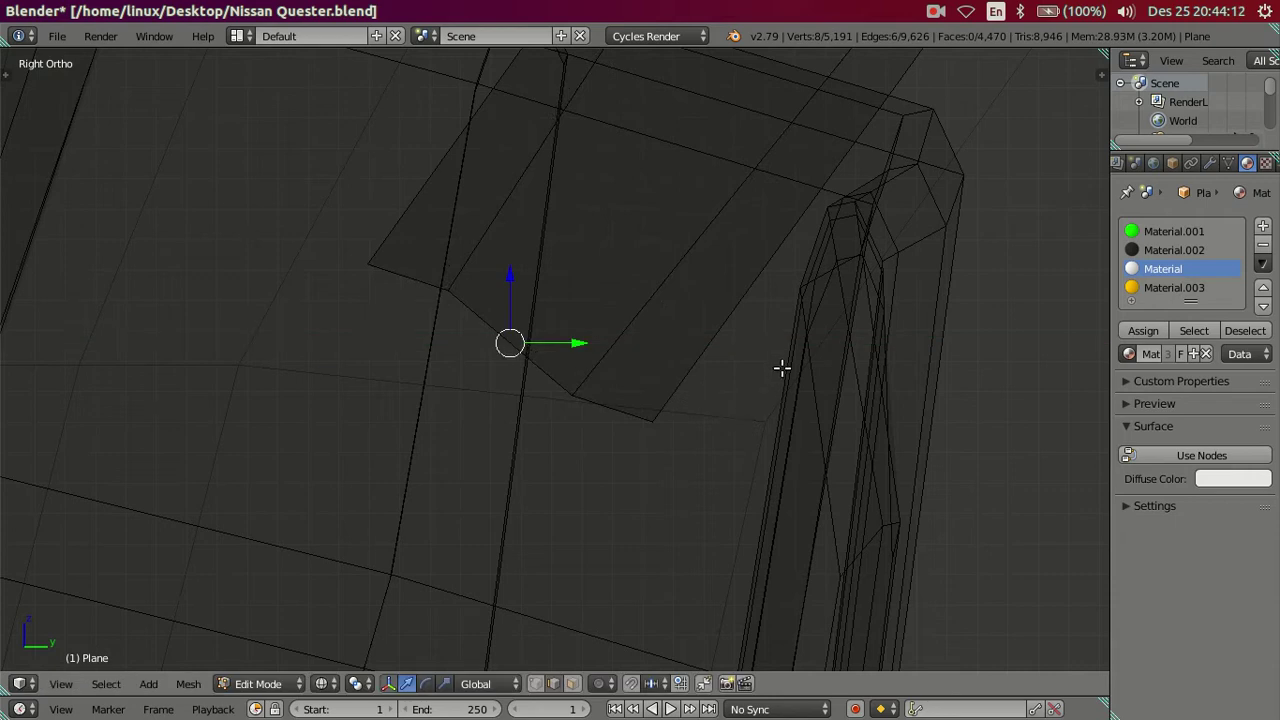
{"action": "key", "text": "r"}
{"action": "left_click", "coordinate": [780, 314]}
{"action": "key", "text": "s"}
{"action": "key", "text": "y"}
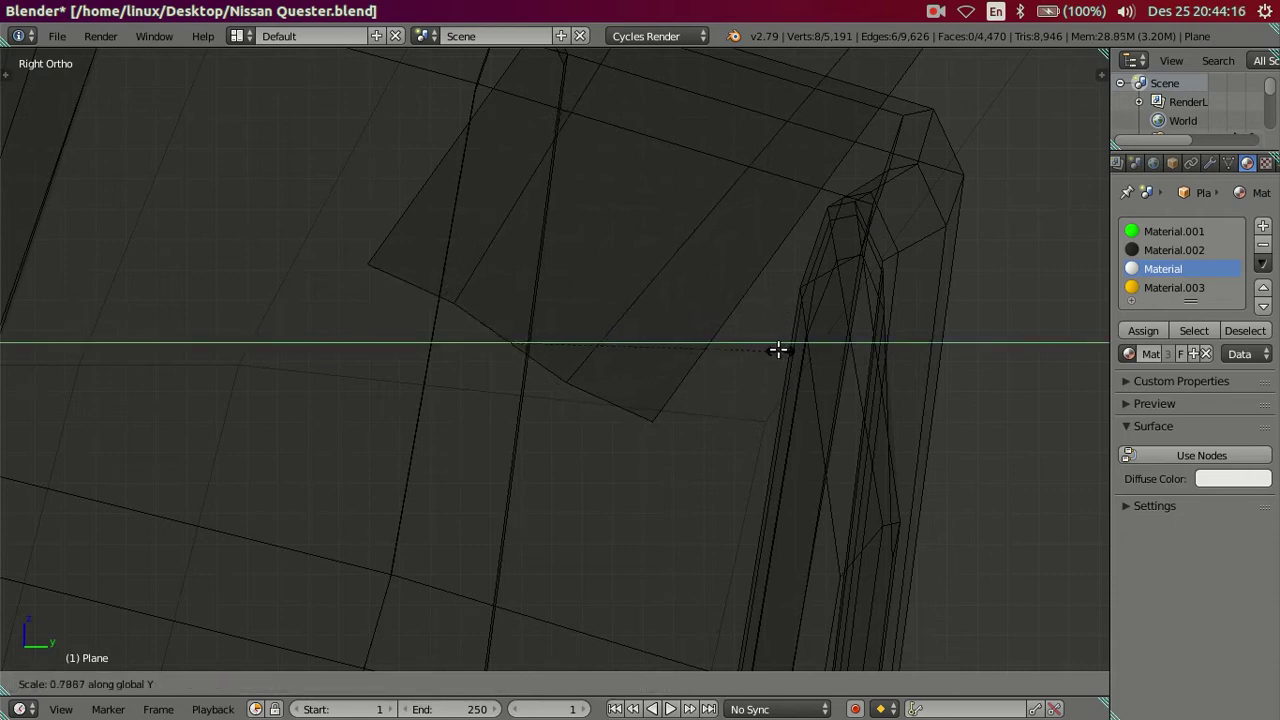
{"action": "left_click", "coordinate": [722, 344]}
{"action": "key", "text": "r"}
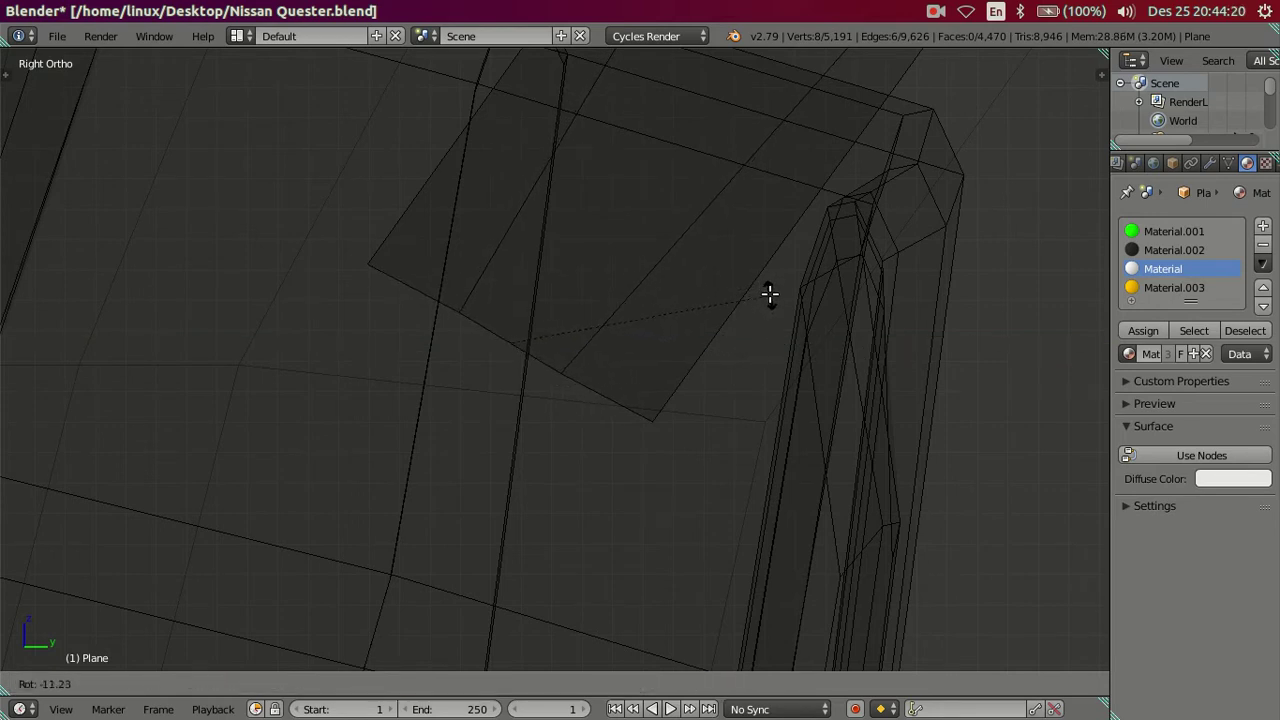
{"action": "left_click", "coordinate": [772, 288]}
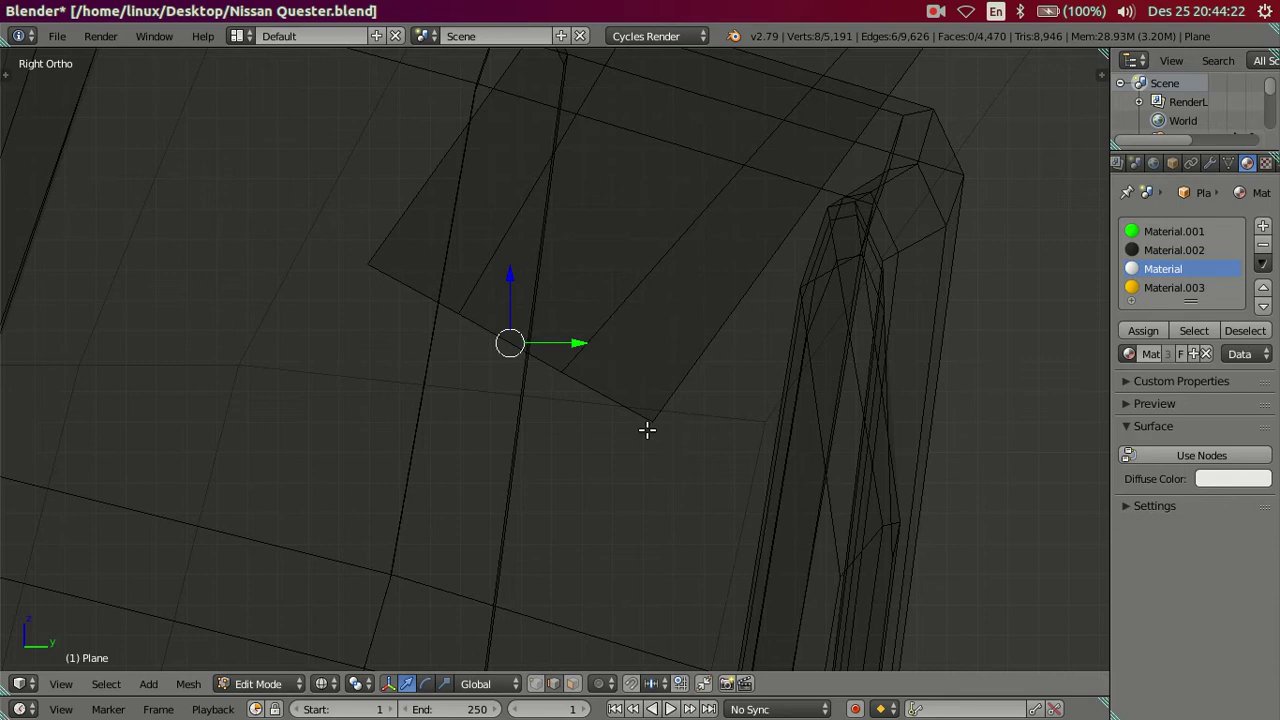
Nudge the tilted end face slightly down into place.
{"action": "key", "text": "g"}
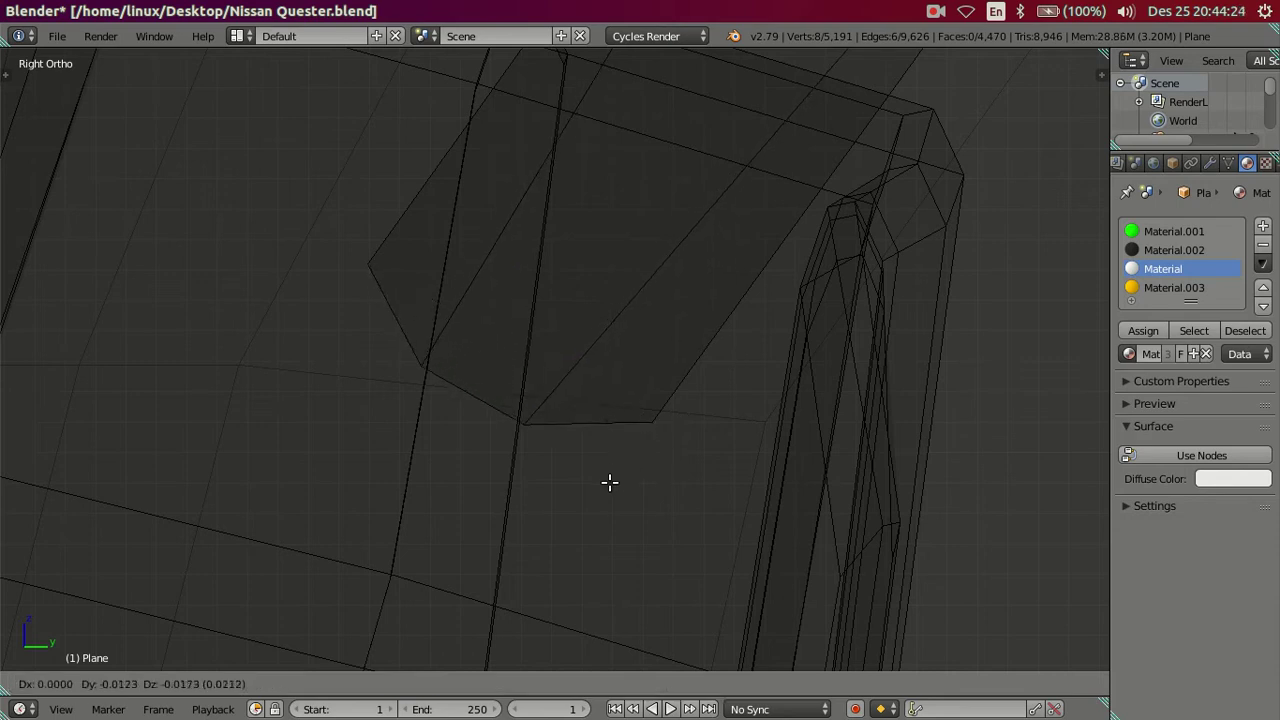
{"action": "left_click", "coordinate": [610, 485]}
{"action": "scroll", "coordinate": [615, 440], "scroll_direction": "down", "scroll_amount": 3}
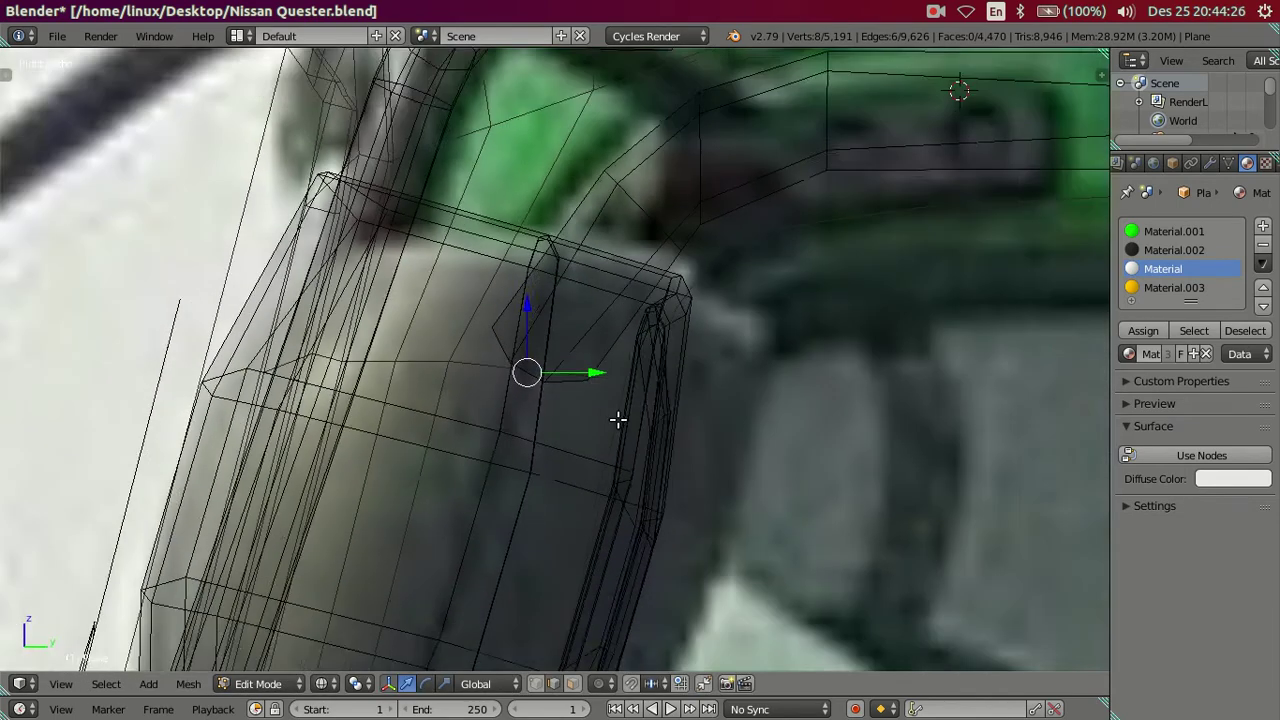
{"action": "scroll", "coordinate": [683, 322], "scroll_direction": "down", "scroll_amount": 2}
{"action": "mouse_move", "coordinate": [683, 322]}
{"action": "middle_mouse_down"}
{"action": "mouse_move", "coordinate": [666, 401]}
{"action": "mouse_move", "coordinate": [474, 517]}
{"action": "mouse_move", "coordinate": [483, 551]}
{"action": "mouse_move", "coordinate": [529, 500]}
{"action": "mouse_move", "coordinate": [623, 514]}
{"action": "mouse_move", "coordinate": [507, 472]}
{"action": "mouse_move", "coordinate": [386, 500]}
{"action": "middle_mouse_up"}
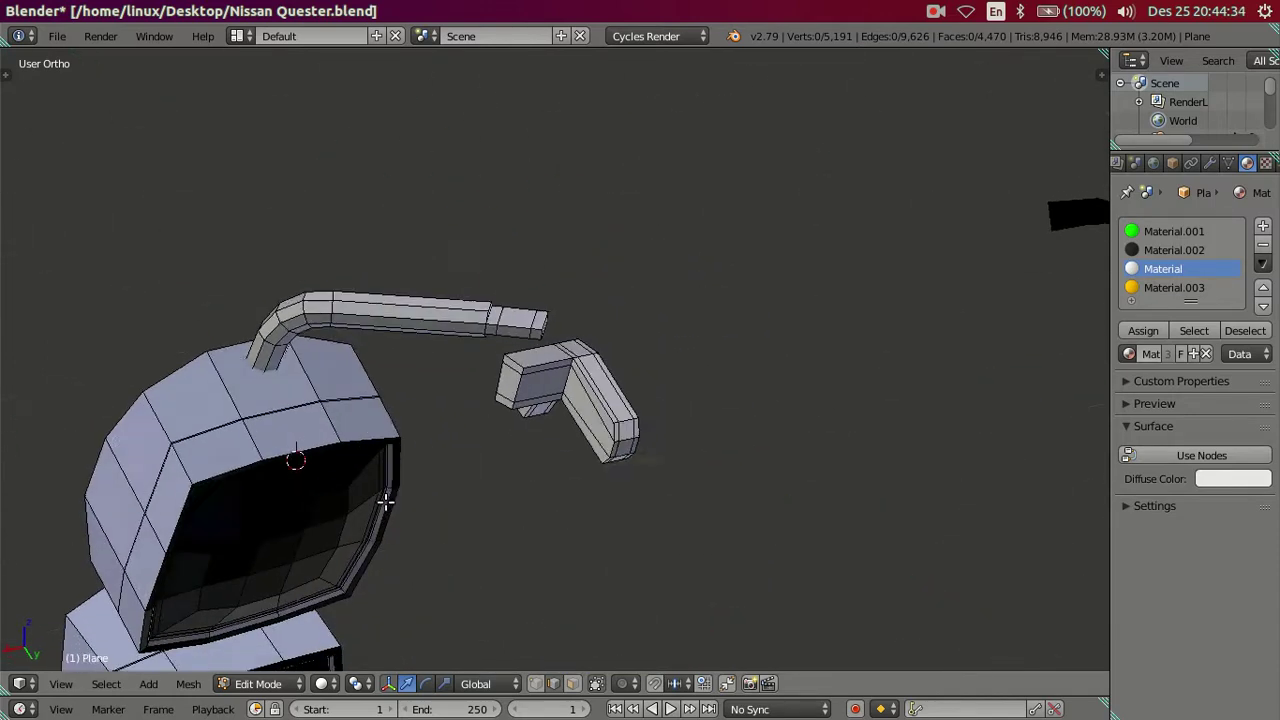
Add a loop cut across the block, then dissolve the new edge loops.
{"action": "scroll", "coordinate": [517, 414], "scroll_direction": "up", "scroll_amount": 3}
{"action": "scroll", "coordinate": [507, 417], "scroll_direction": "up", "scroll_amount": 1}
{"action": "scroll", "coordinate": [507, 417], "scroll_direction": "up", "scroll_amount": 2}
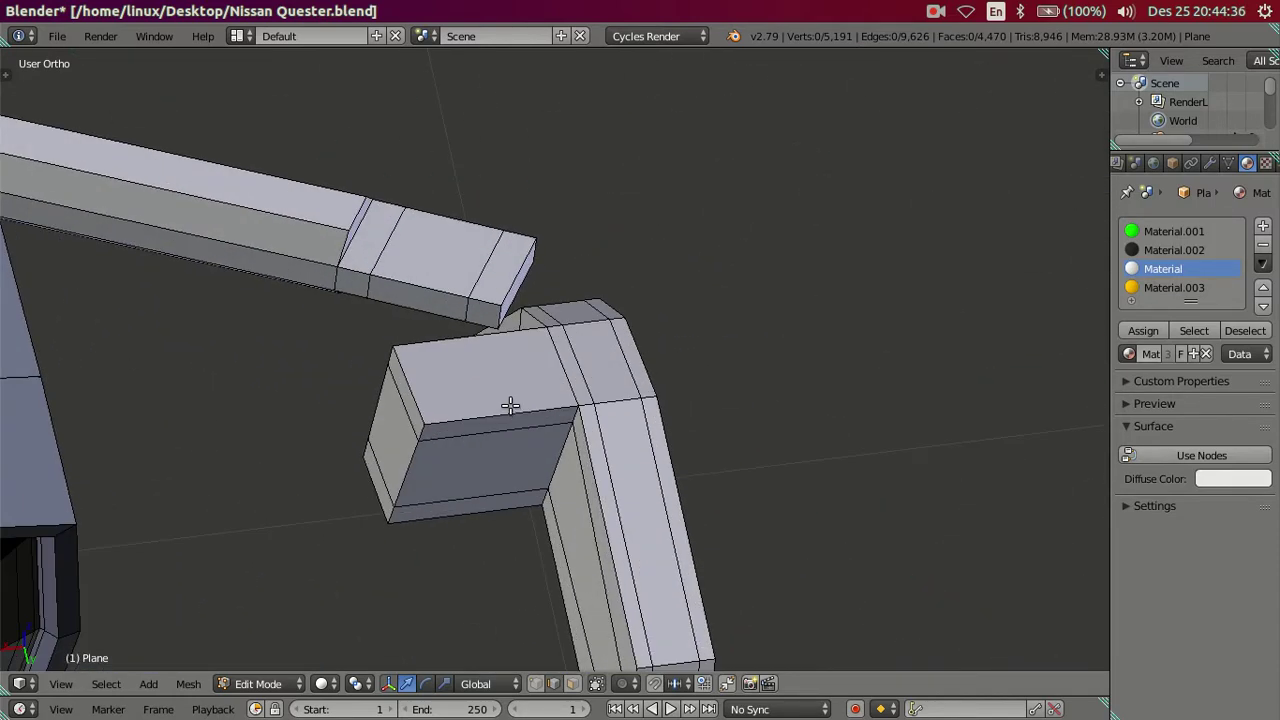
{"action": "key", "text": "ctrl+r"}
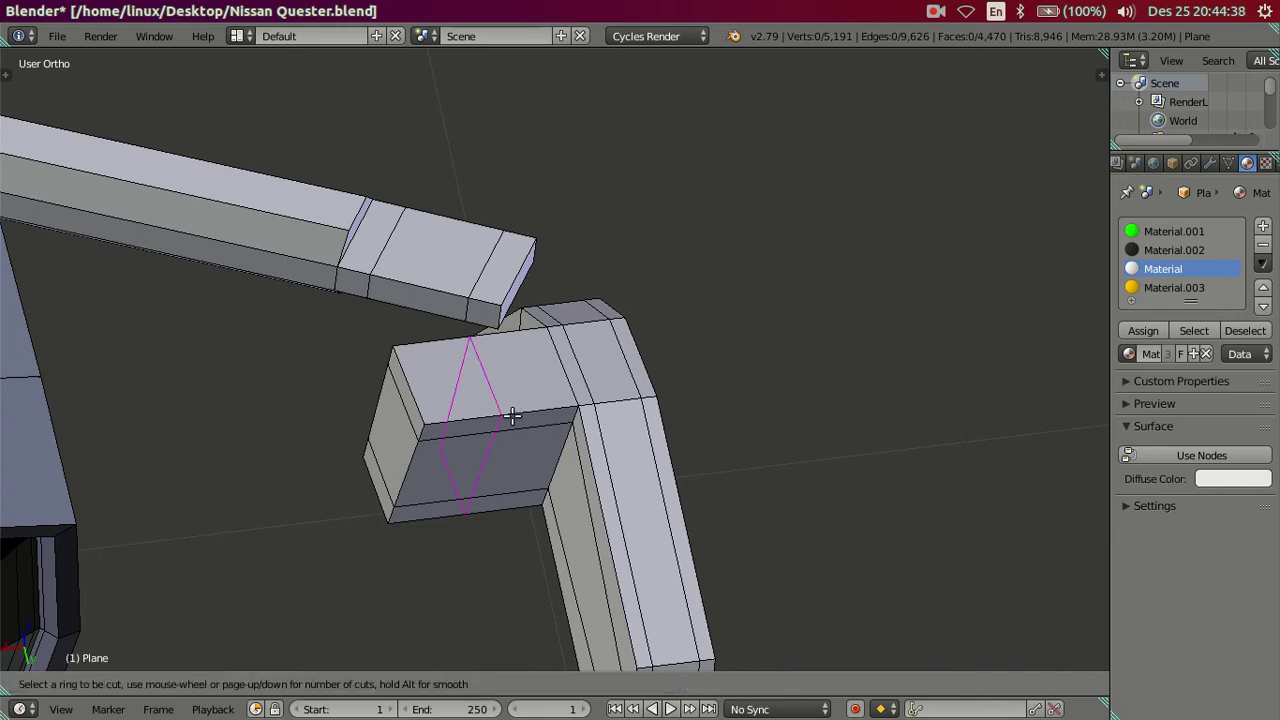
{"action": "scroll", "coordinate": [512, 416], "scroll_direction": "up", "scroll_amount": 7}
{"action": "left_click", "coordinate": [512, 416]}
{"action": "right_click", "coordinate": [512, 416]}
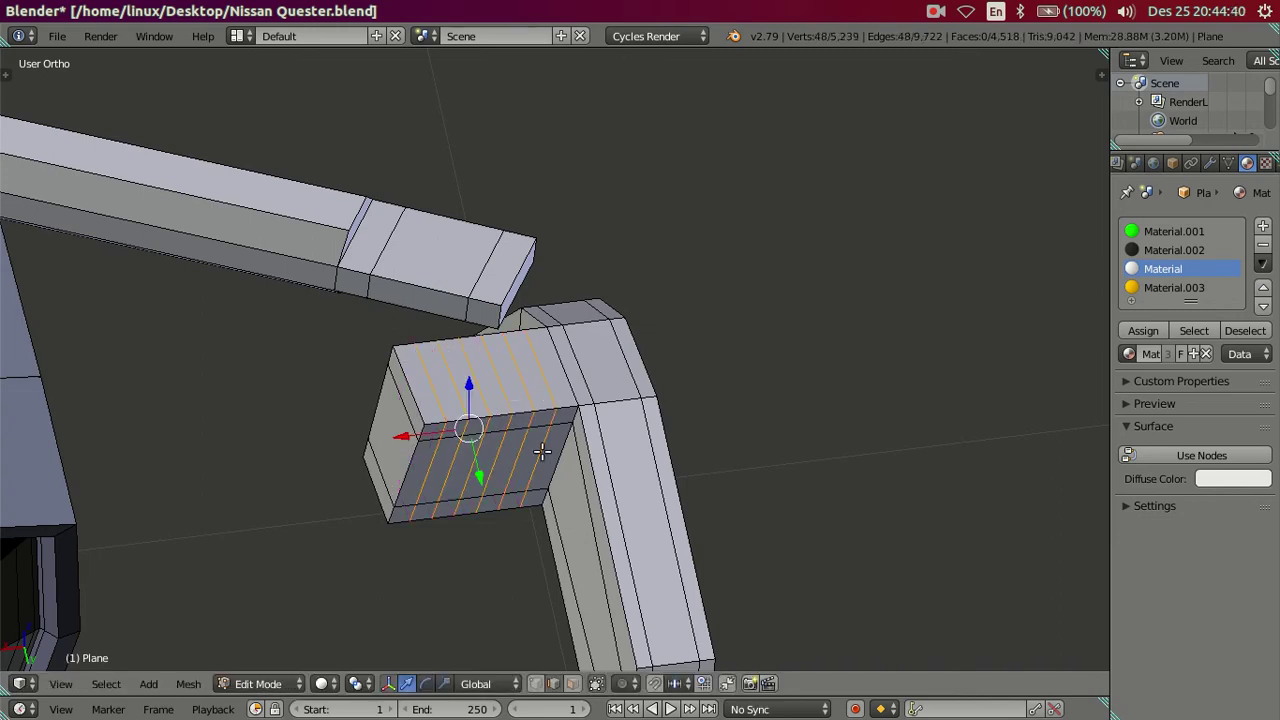
{"action": "key", "text": "x"}
{"action": "left_click", "coordinate": [781, 479]}
{"action": "mouse_move", "coordinate": [781, 479]}
{"action": "middle_mouse_down"}
{"action": "mouse_move", "coordinate": [608, 414]}
{"action": "mouse_move", "coordinate": [614, 404]}
{"action": "mouse_move", "coordinate": [763, 466]}
{"action": "mouse_move", "coordinate": [800, 500]}
{"action": "mouse_move", "coordinate": [782, 496]}
{"action": "mouse_move", "coordinate": [850, 470]}
{"action": "middle_mouse_up"}
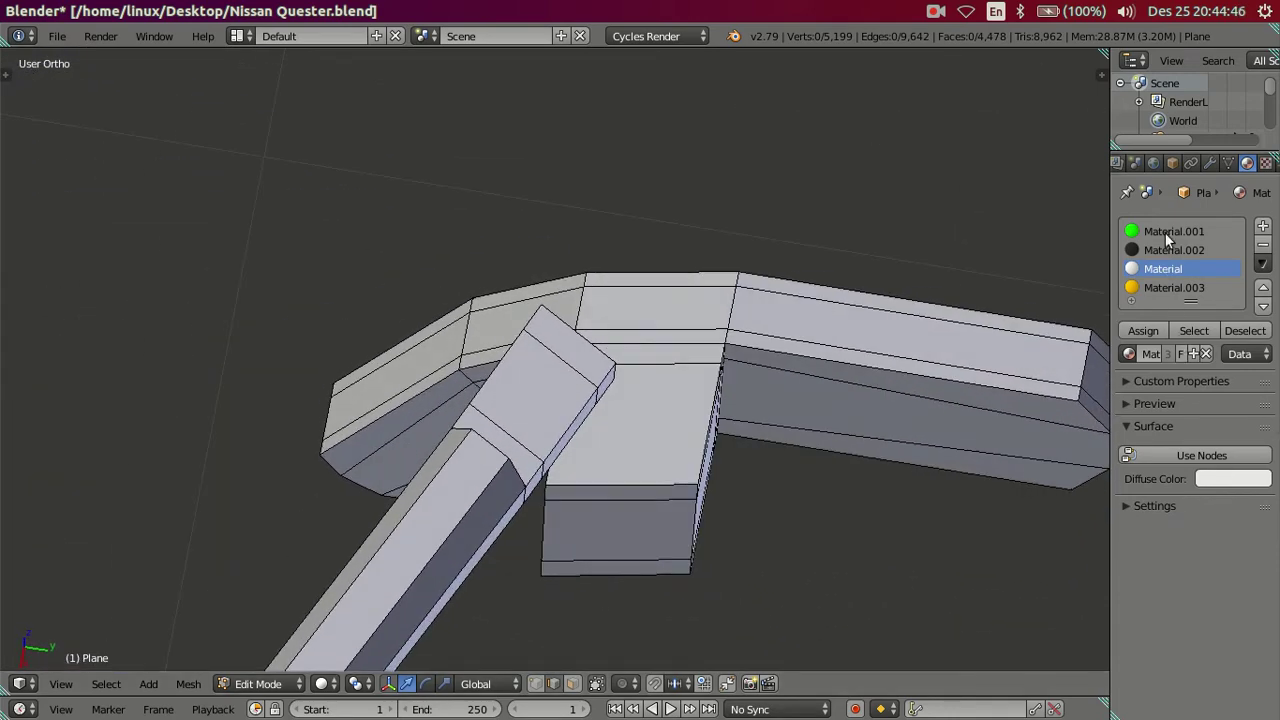
Set Subdivision Surface viewport level to 2 and view it in Object Mode beside the cab.
{"action": "left_click", "coordinate": [1213, 165]}
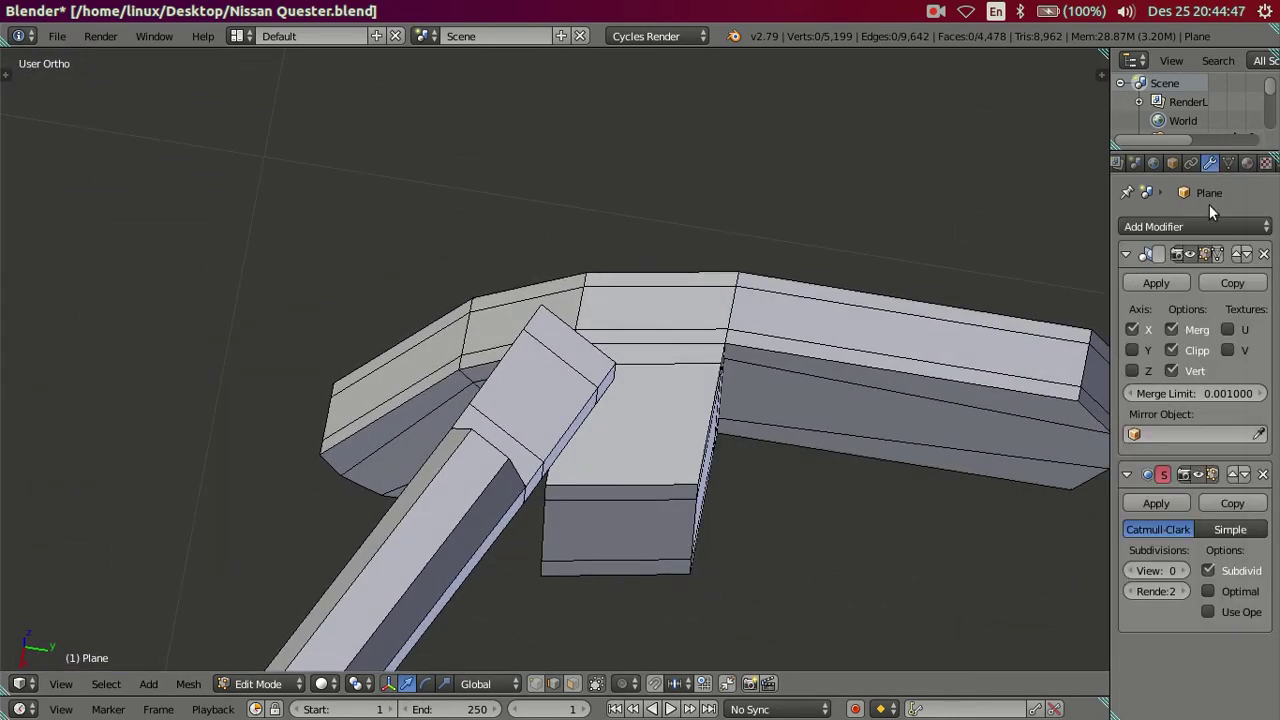
{"action": "double_click", "coordinate": [1177, 571]}
{"action": "mouse_move", "coordinate": [854, 583]}
{"action": "middle_mouse_down"}
{"action": "mouse_move", "coordinate": [731, 486]}
{"action": "mouse_move", "coordinate": [674, 466]}
{"action": "mouse_move", "coordinate": [647, 424]}
{"action": "mouse_move", "coordinate": [643, 457]}
{"action": "mouse_move", "coordinate": [721, 399]}
{"action": "middle_mouse_up"}
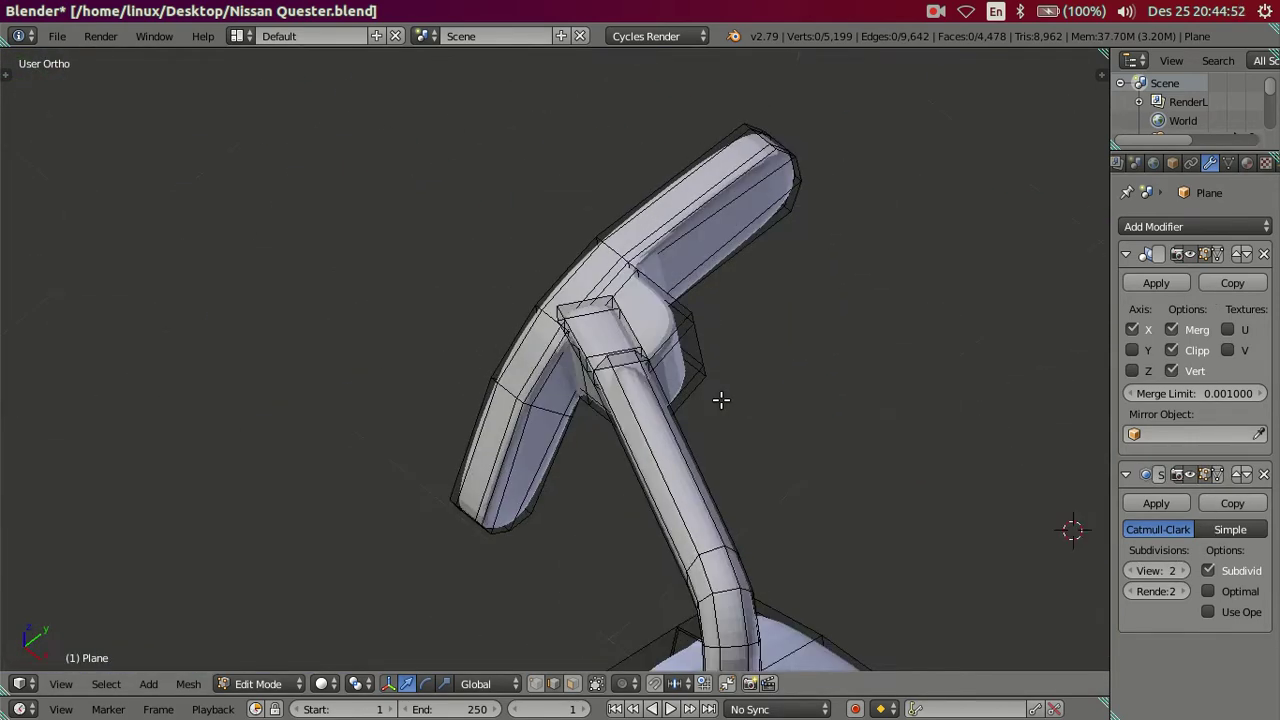
{"action": "key", "text": "Tab"}
{"action": "mouse_move", "coordinate": [595, 350]}
{"action": "middle_mouse_down"}
{"action": "mouse_move", "coordinate": [651, 265]}
{"action": "mouse_move", "coordinate": [476, 296]}
{"action": "mouse_move", "coordinate": [469, 274]}
{"action": "mouse_move", "coordinate": [654, 295]}
{"action": "middle_mouse_up"}
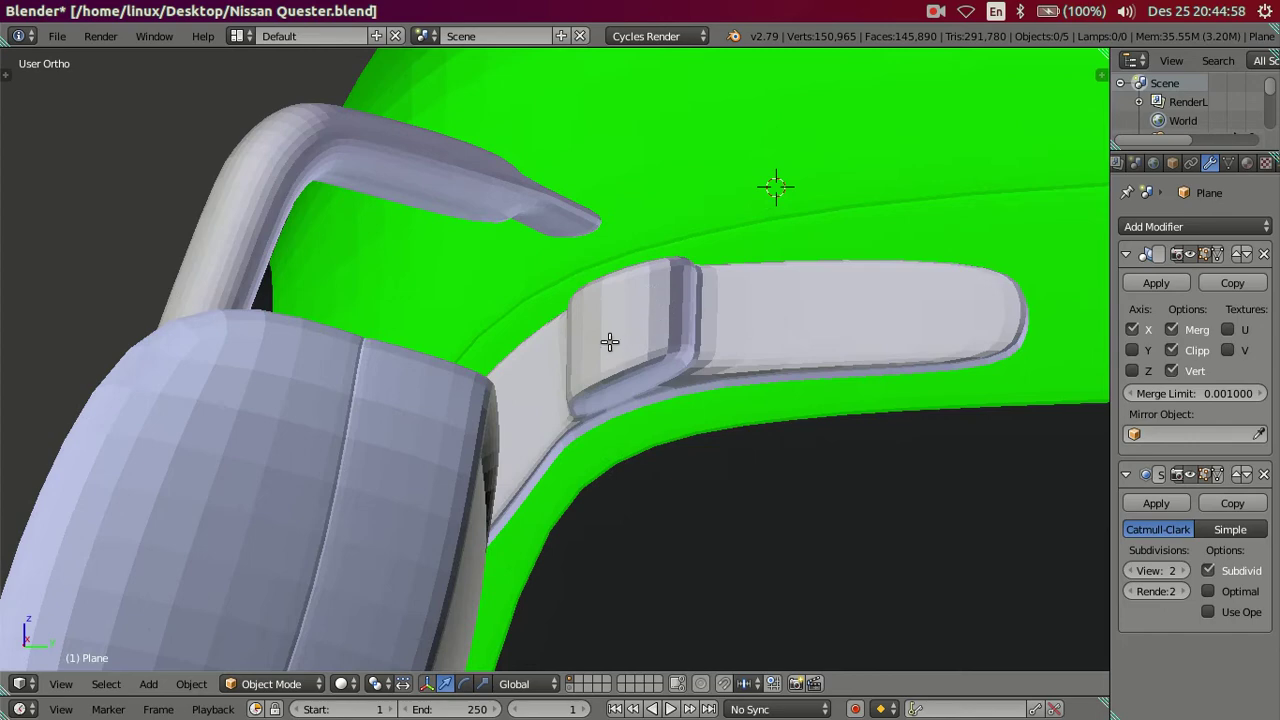
Lower an edge on top of the mount arm's bend slightly.
{"action": "key", "text": "Tab"}
{"action": "mouse_move", "coordinate": [577, 343]}
{"action": "middle_mouse_down"}
{"action": "mouse_move", "coordinate": [874, 337]}
{"action": "mouse_move", "coordinate": [620, 340]}
{"action": "mouse_move", "coordinate": [650, 335]}
{"action": "mouse_move", "coordinate": [651, 381]}
{"action": "middle_mouse_up"}
{"action": "scroll", "coordinate": [658, 332], "scroll_direction": "up", "scroll_amount": 2}
{"action": "scroll", "coordinate": [658, 332], "scroll_direction": "down", "scroll_amount": 3}
{"action": "scroll", "coordinate": [651, 381], "scroll_direction": "up", "scroll_amount": 3}
{"action": "left_click", "coordinate": [671, 371]}
{"action": "mouse_move", "coordinate": [566, 634]}
{"action": "middle_mouse_down"}
{"action": "mouse_move", "coordinate": [626, 409]}
{"action": "mouse_move", "coordinate": [566, 322]}
{"action": "middle_mouse_up"}
{"action": "left_click_drag", "start_coordinate": [559, 291], "coordinate": [556, 324]}
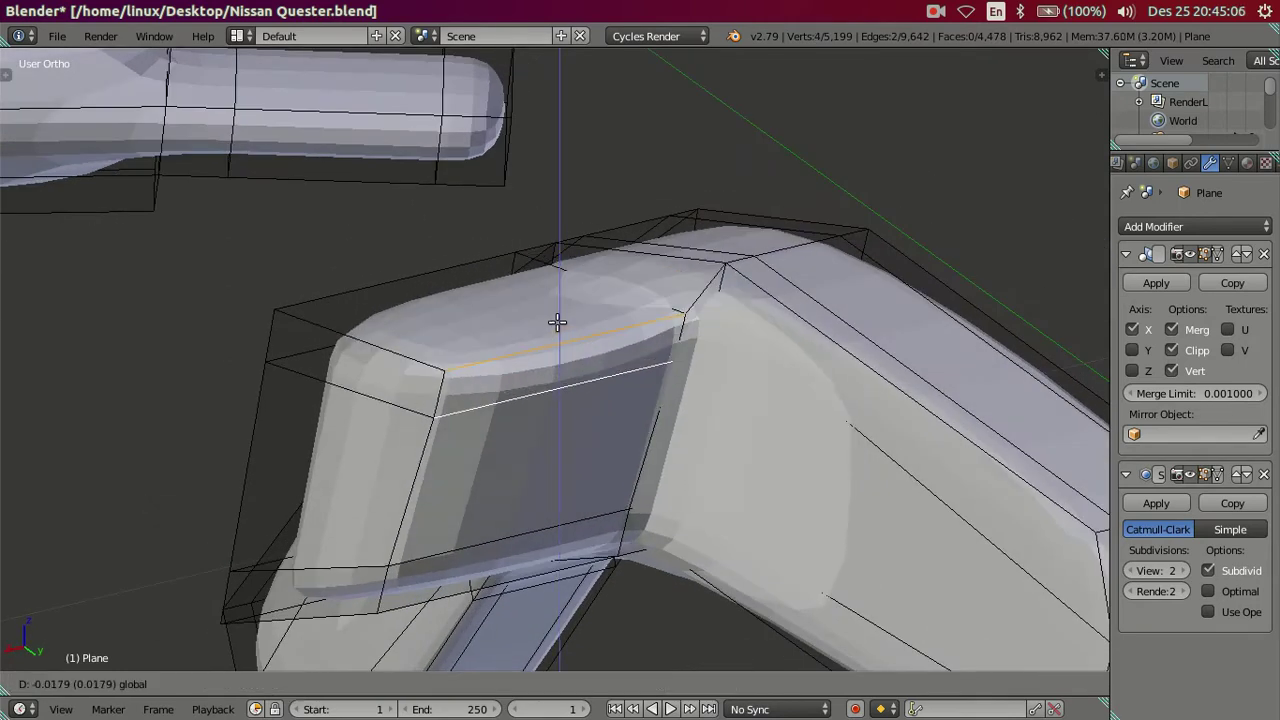
{"action": "left_click", "coordinate": [557, 330]}
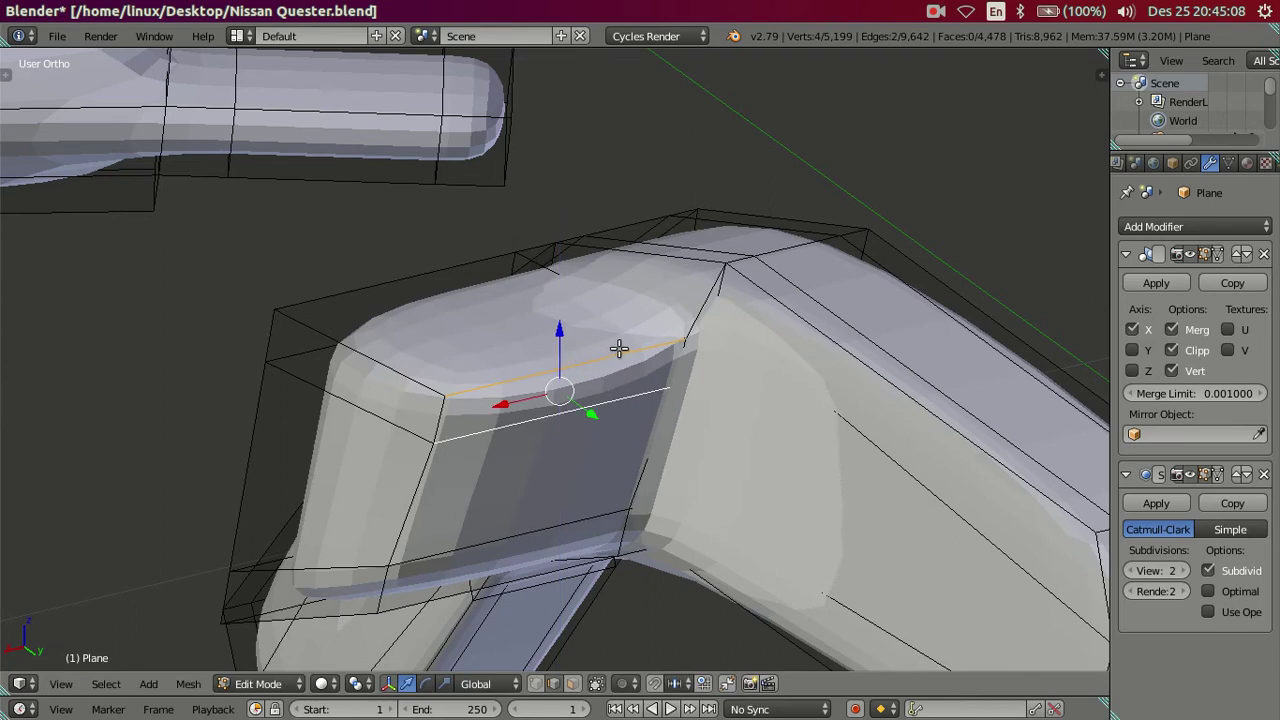
Fine-tune the bend edge's height in side view, ending about 0.05 shifted.
{"action": "key", "text": "KP_3"}
{"action": "mouse_move", "coordinate": [720, 266]}
{"action": "middle_mouse_down", "text": "shift"}
{"action": "mouse_move", "coordinate": [627, 357]}
{"action": "mouse_move", "coordinate": [638, 425]}
{"action": "middle_mouse_up", "text": "shift"}
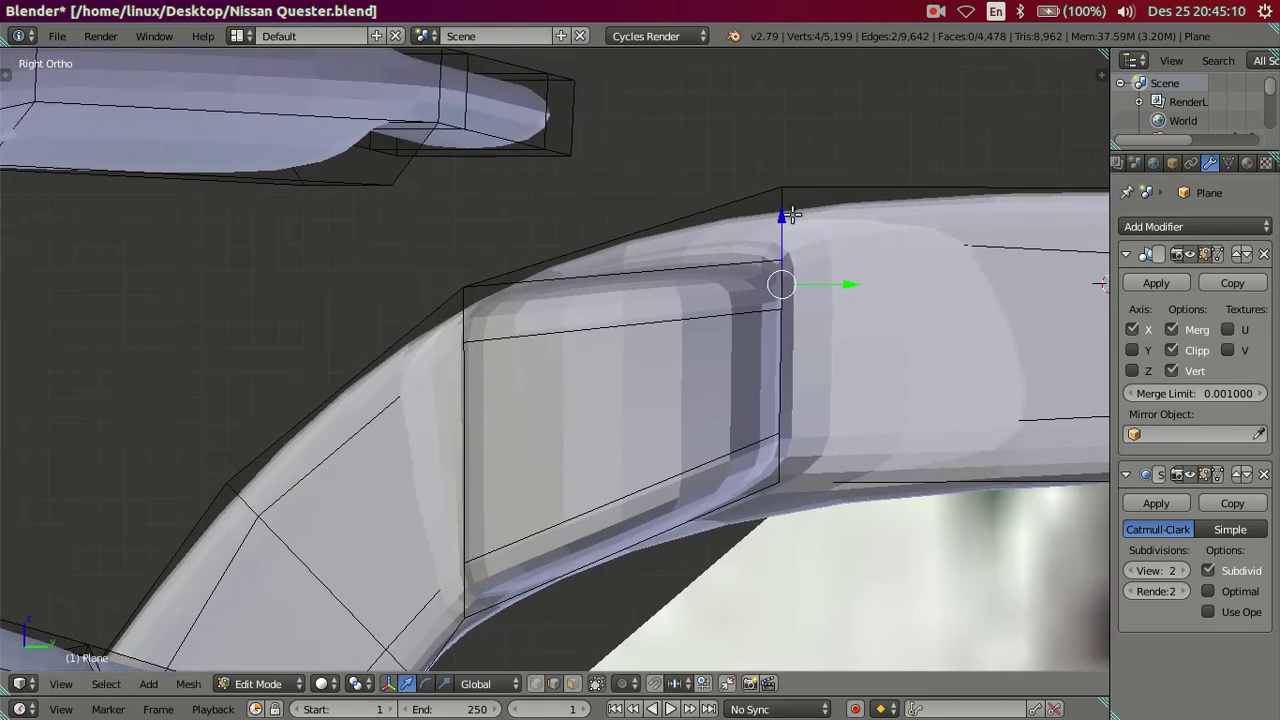
{"action": "left_click_drag", "start_coordinate": [785, 231], "coordinate": [788, 245]}
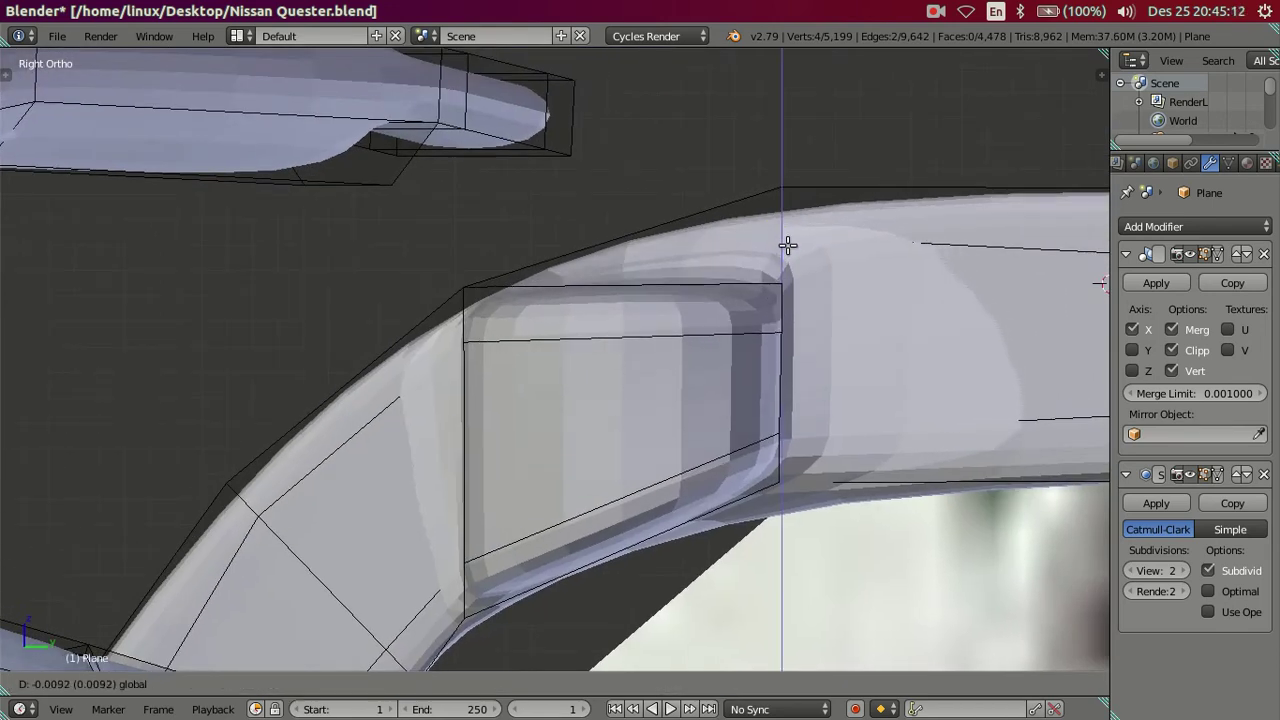
{"action": "left_click_drag", "start_coordinate": [791, 245], "coordinate": [794, 247]}
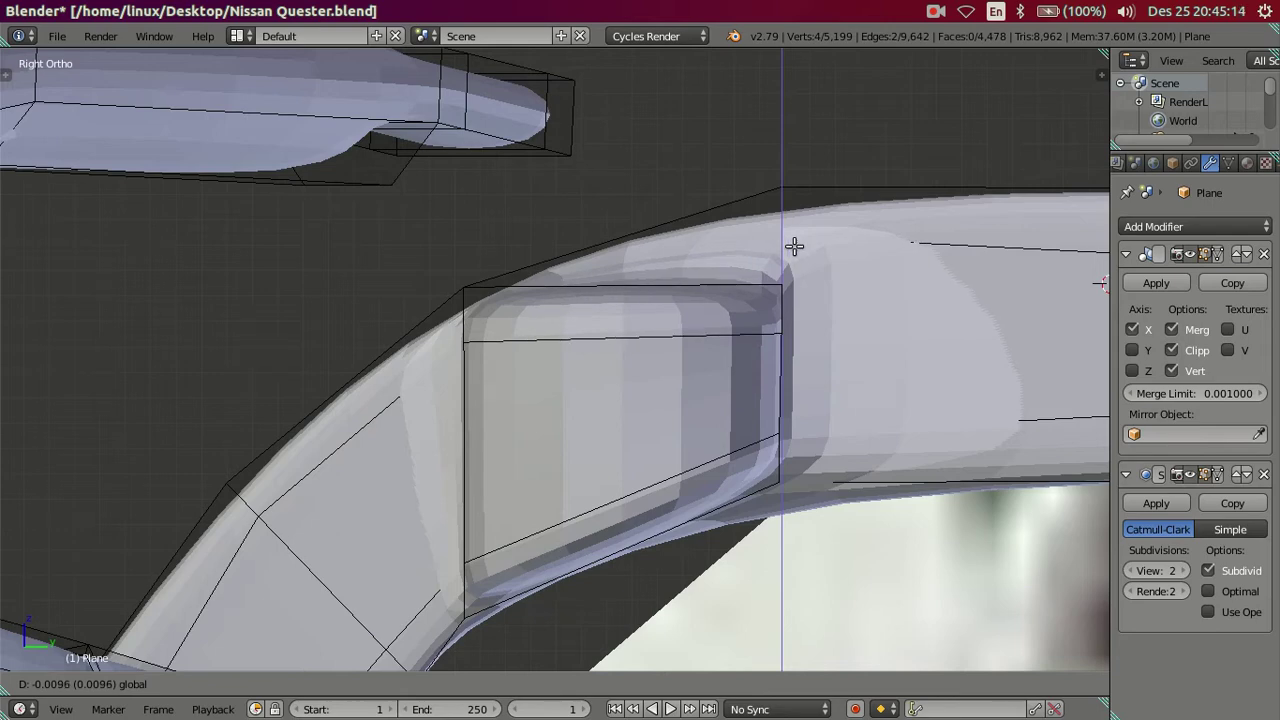
{"action": "mouse_move", "coordinate": [599, 444]}
{"action": "middle_mouse_down"}
{"action": "mouse_move", "coordinate": [594, 411]}
{"action": "mouse_move", "coordinate": [520, 389]}
{"action": "mouse_move", "coordinate": [664, 398]}
{"action": "mouse_move", "coordinate": [677, 434]}
{"action": "mouse_move", "coordinate": [784, 543]}
{"action": "mouse_move", "coordinate": [628, 437]}
{"action": "middle_mouse_up"}
{"action": "key", "text": "KP_3"}
{"action": "mouse_move", "coordinate": [467, 533]}
{"action": "left_mouse_down"}
{"action": "mouse_move", "coordinate": [480, 449]}
{"action": "mouse_move", "coordinate": [503, 405]}
{"action": "mouse_move", "coordinate": [514, 409]}
{"action": "left_mouse_up"}
{"action": "mouse_move", "coordinate": [514, 411]}
{"action": "middle_mouse_down"}
{"action": "mouse_move", "coordinate": [466, 434]}
{"action": "mouse_move", "coordinate": [637, 447]}
{"action": "mouse_move", "coordinate": [622, 363]}
{"action": "mouse_move", "coordinate": [658, 390]}
{"action": "mouse_move", "coordinate": [792, 390]}
{"action": "middle_mouse_up"}
Check the smoothed arm in Object Mode, then re-enter Edit Mode and select an end edge.
{"action": "key", "text": "Tab"}
{"action": "key", "text": "a"}
{"action": "key", "text": "KP_Divide"}
{"action": "key", "text": "Tab"}
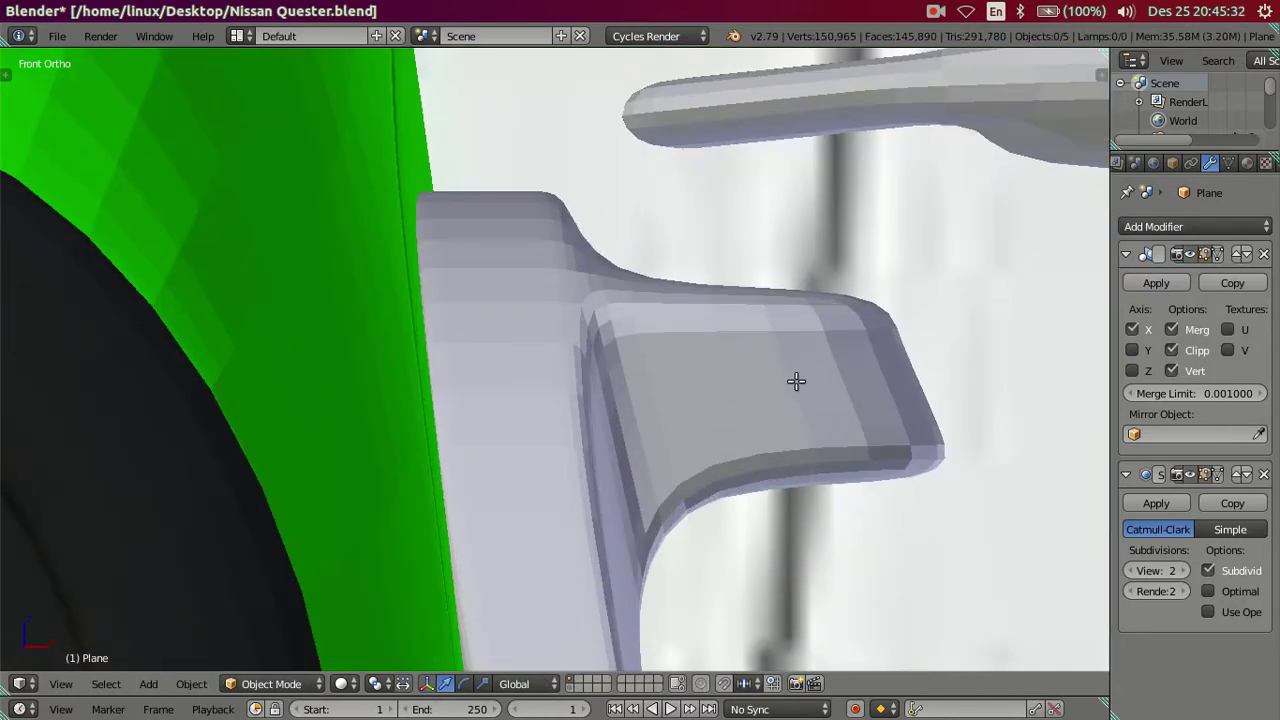
{"action": "key", "text": "KP_Divide"}
{"action": "middle_click_drag", "start_coordinate": [952, 450], "coordinate": [908, 463]}
{"action": "right_click", "coordinate": [950, 460]}
{"action": "key", "text": "KP_1"}
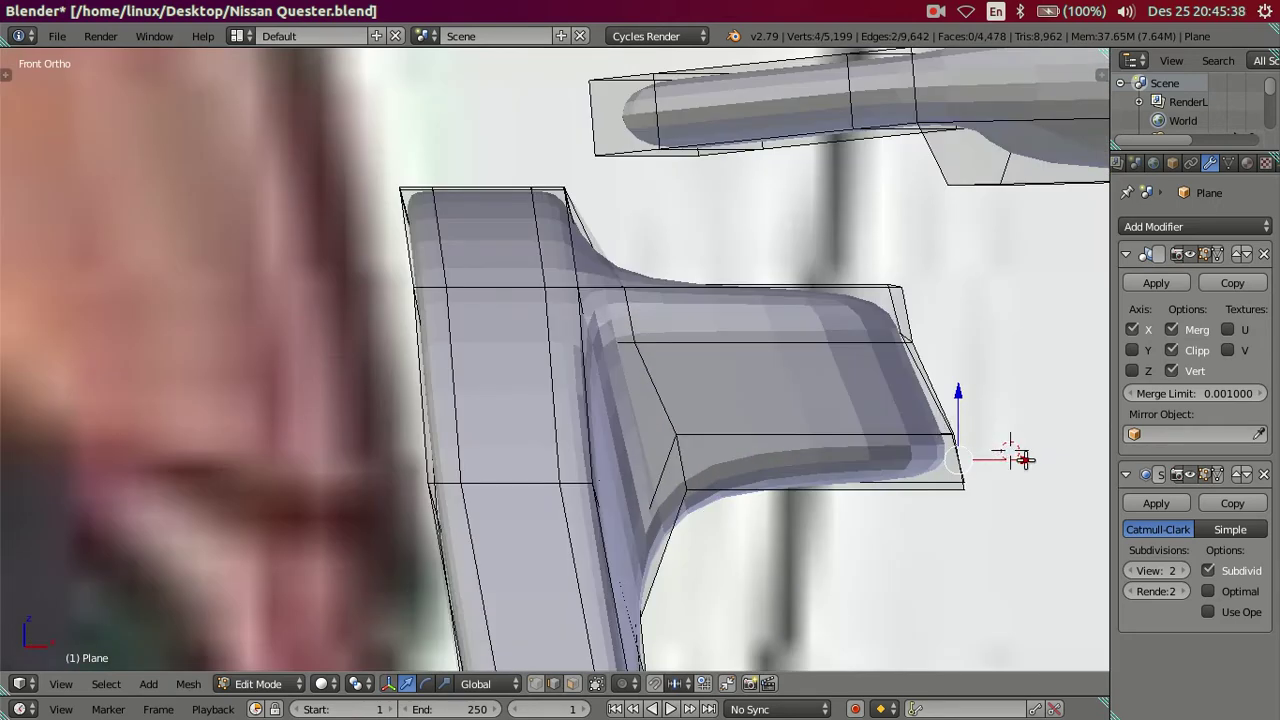
Slide the mount block's end edge along X in front view to match the reference.
{"action": "key", "text": "g"}
{"action": "key", "text": "x"}
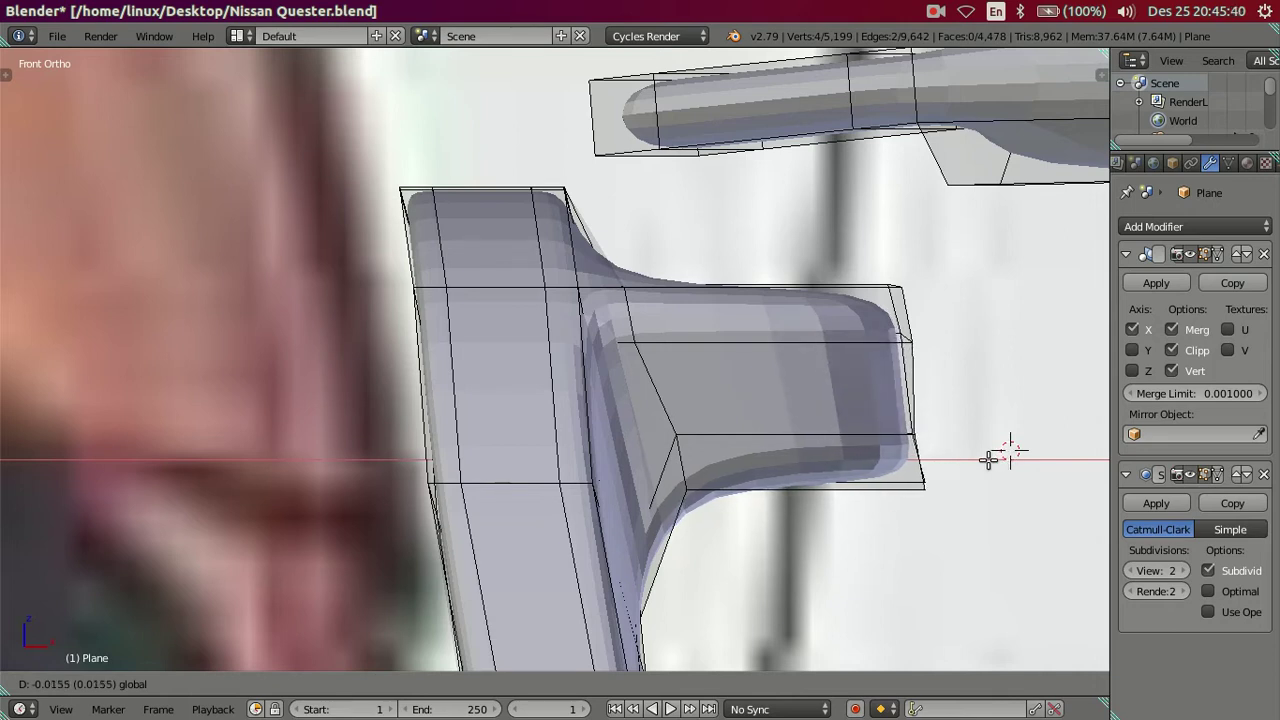
{"action": "left_click", "coordinate": [990, 458]}
{"action": "middle_click_drag", "start_coordinate": [940, 471], "coordinate": [938, 487]}
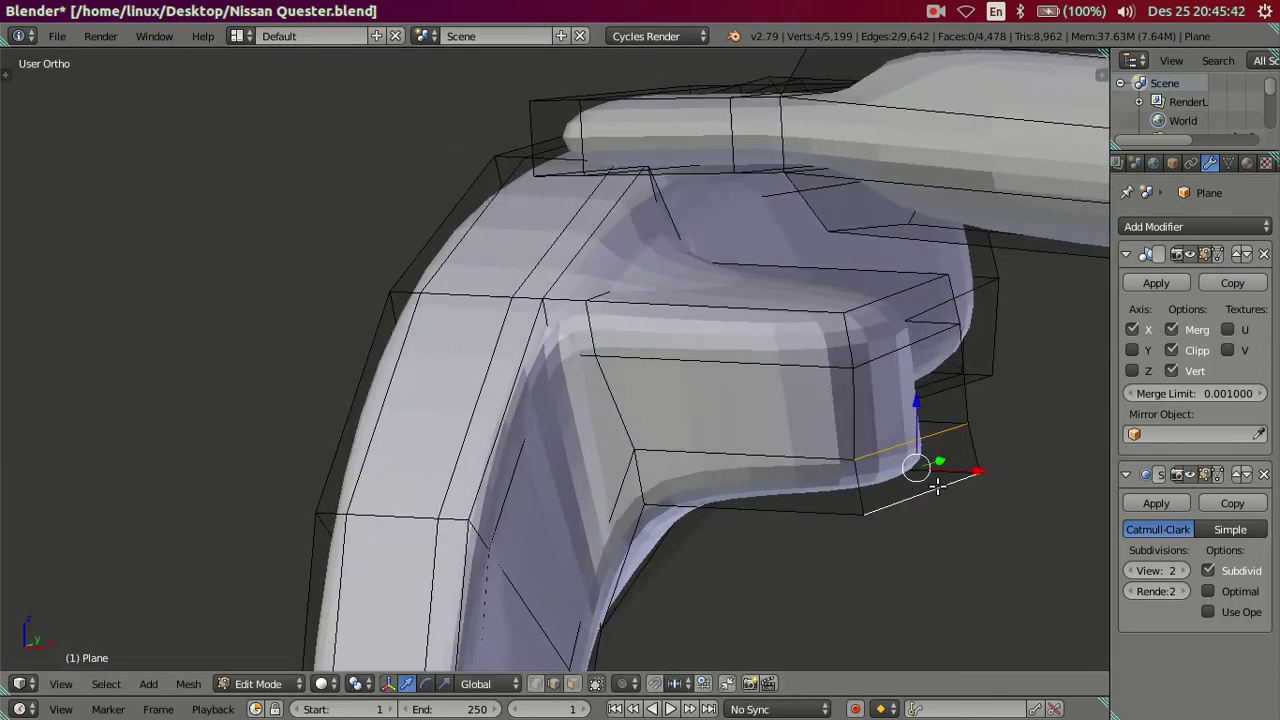
{"action": "key", "text": "KP_1"}
{"action": "key", "text": "g"}
{"action": "key", "text": "x"}
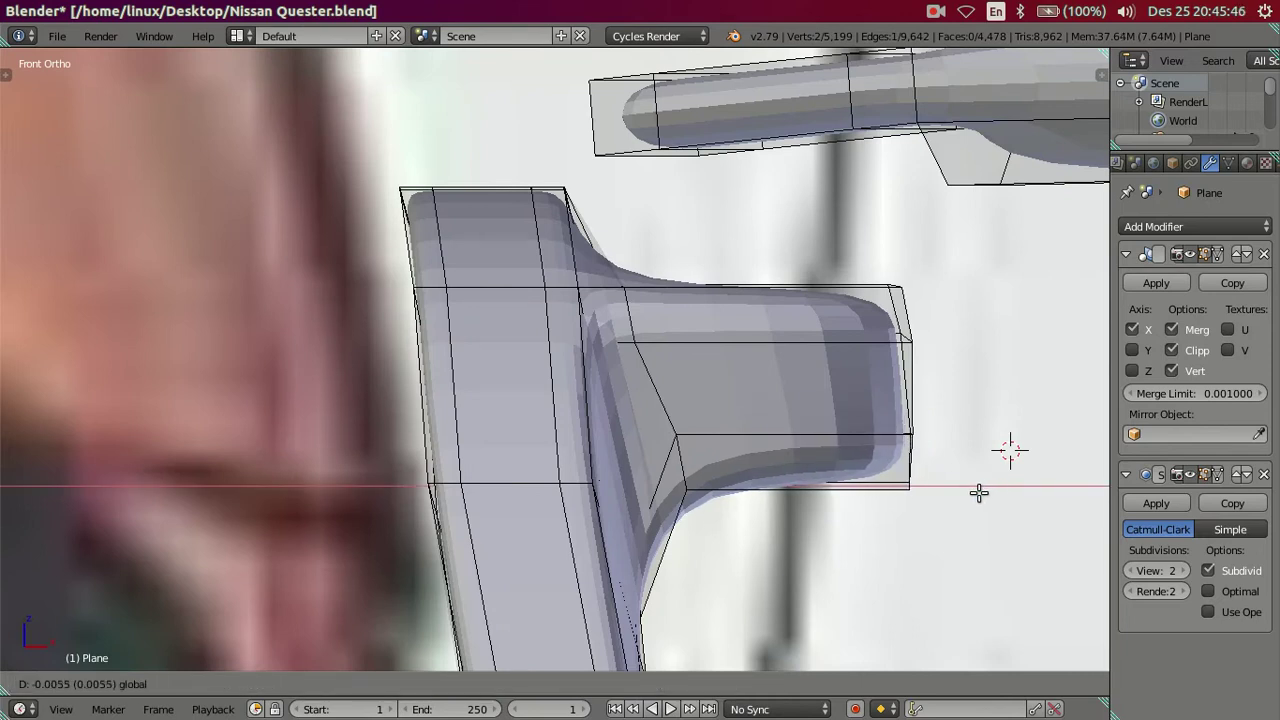
{"action": "left_click", "coordinate": [982, 495]}
Make a final small X nudge to the edge and set the Subsurf viewport level to 0.
{"action": "middle_click_drag", "start_coordinate": [982, 495], "coordinate": [890, 350]}
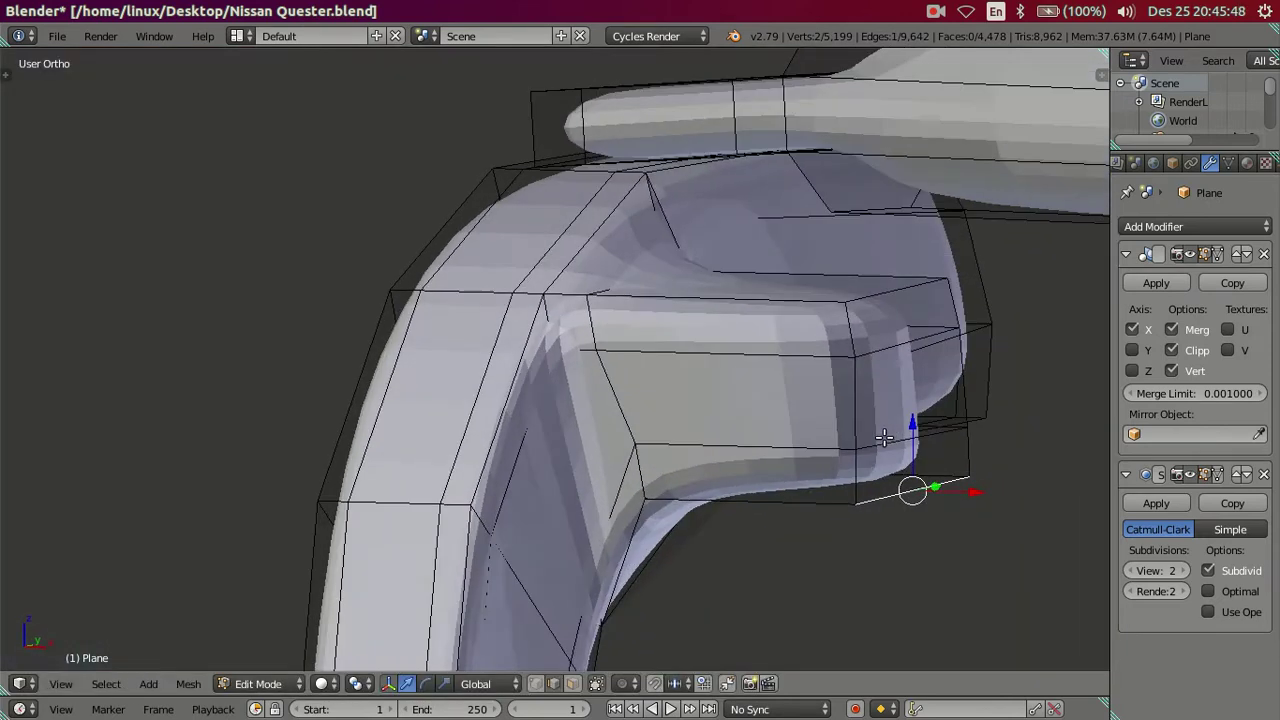
{"action": "key", "text": "KP_1"}
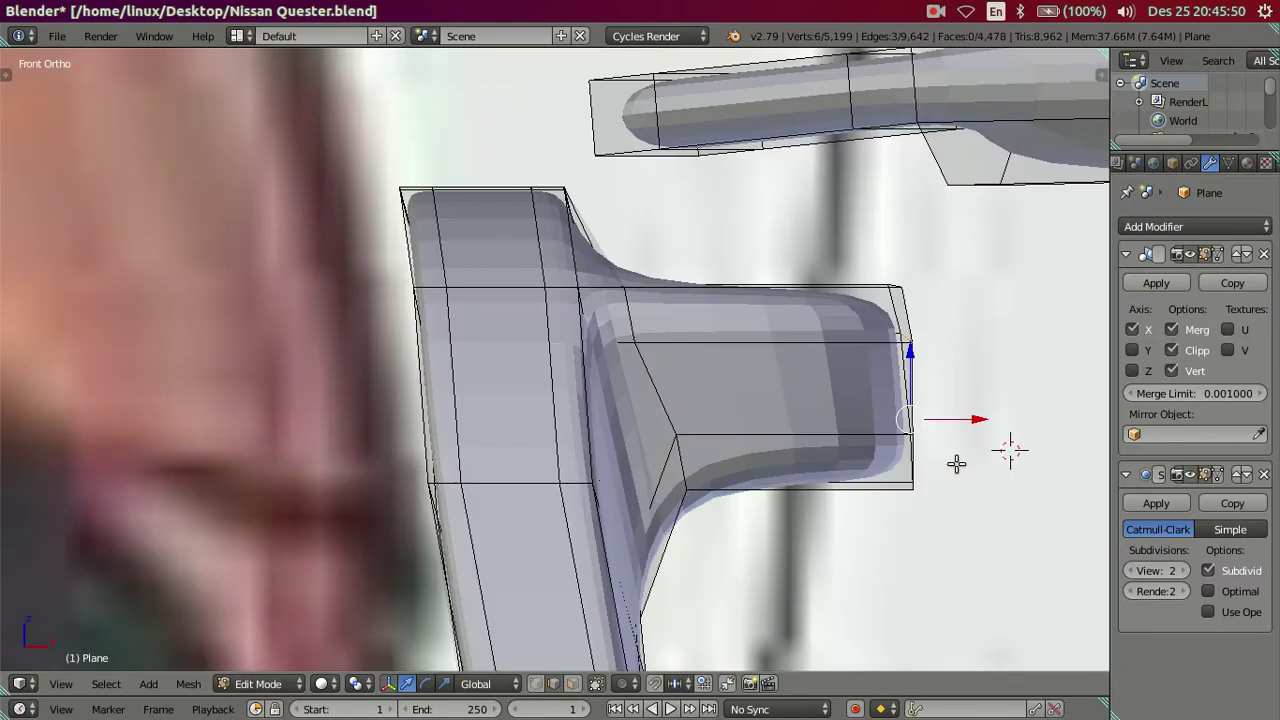
{"action": "left_click_drag", "start_coordinate": [980, 416], "coordinate": [974, 413]}
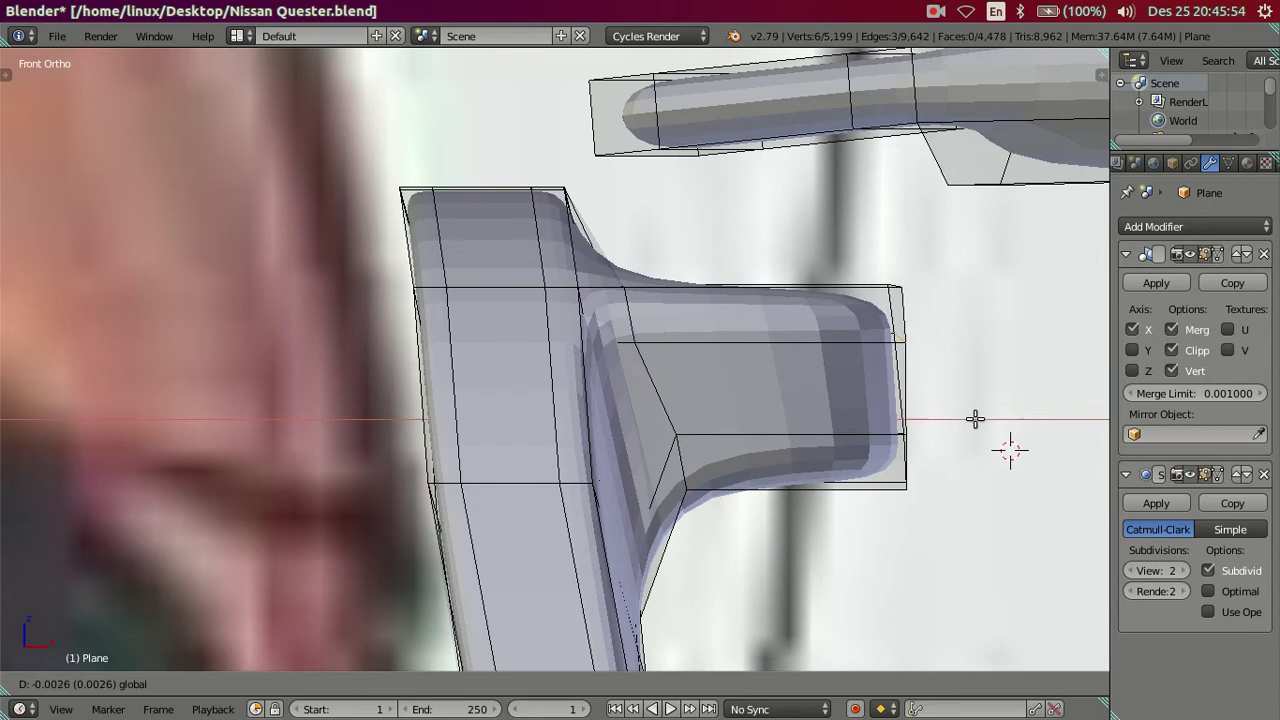
{"action": "left_click_drag", "start_coordinate": [975, 419], "coordinate": [975, 419]}
{"action": "mouse_move", "coordinate": [751, 462]}
{"action": "middle_mouse_down"}
{"action": "mouse_move", "coordinate": [680, 443]}
{"action": "mouse_move", "coordinate": [657, 420]}
{"action": "mouse_move", "coordinate": [680, 449]}
{"action": "mouse_move", "coordinate": [611, 402]}
{"action": "middle_mouse_up"}
{"action": "left_click", "coordinate": [1127, 570]}
{"action": "left_click", "coordinate": [1127, 570]}
{"action": "mouse_move", "coordinate": [680, 443]}
{"action": "middle_mouse_down"}
{"action": "mouse_move", "coordinate": [378, 474]}
{"action": "mouse_move", "coordinate": [385, 484]}
{"action": "middle_mouse_up"}
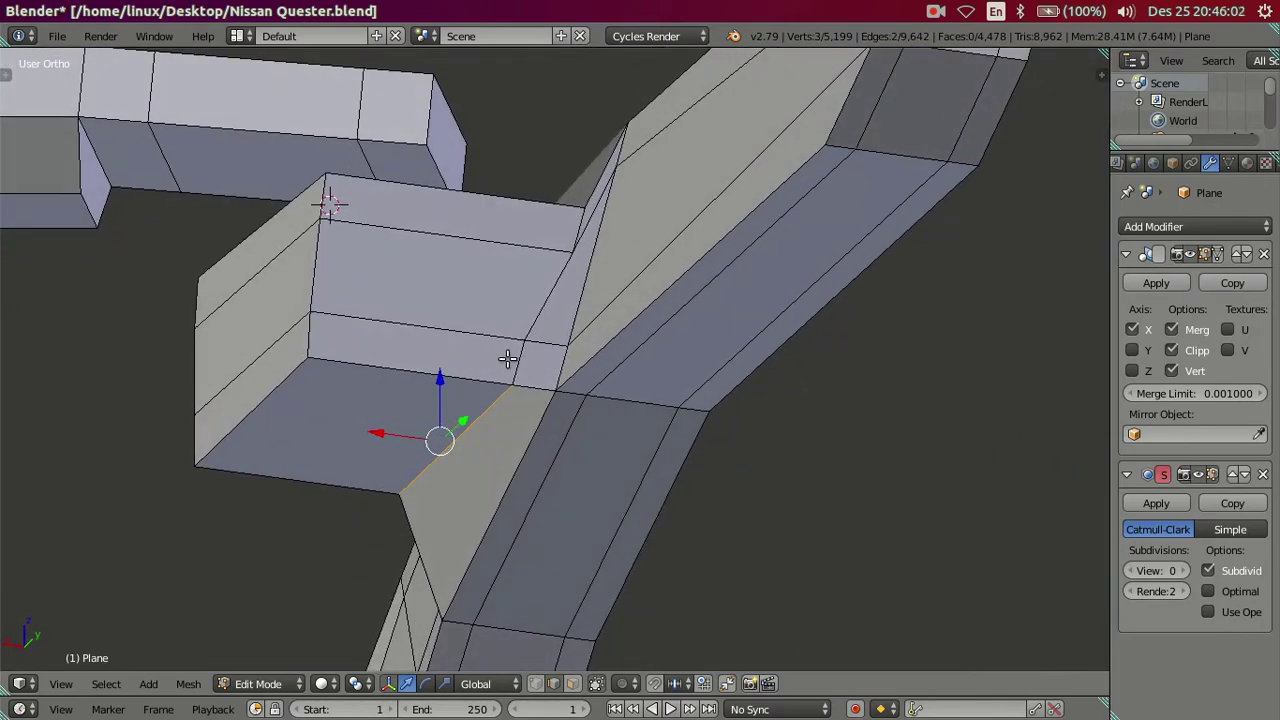
In front view, slide the joint edge slightly left along X.
{"action": "key", "text": "KP_1"}
{"action": "key", "text": "g"}
{"action": "key", "text": "x"}
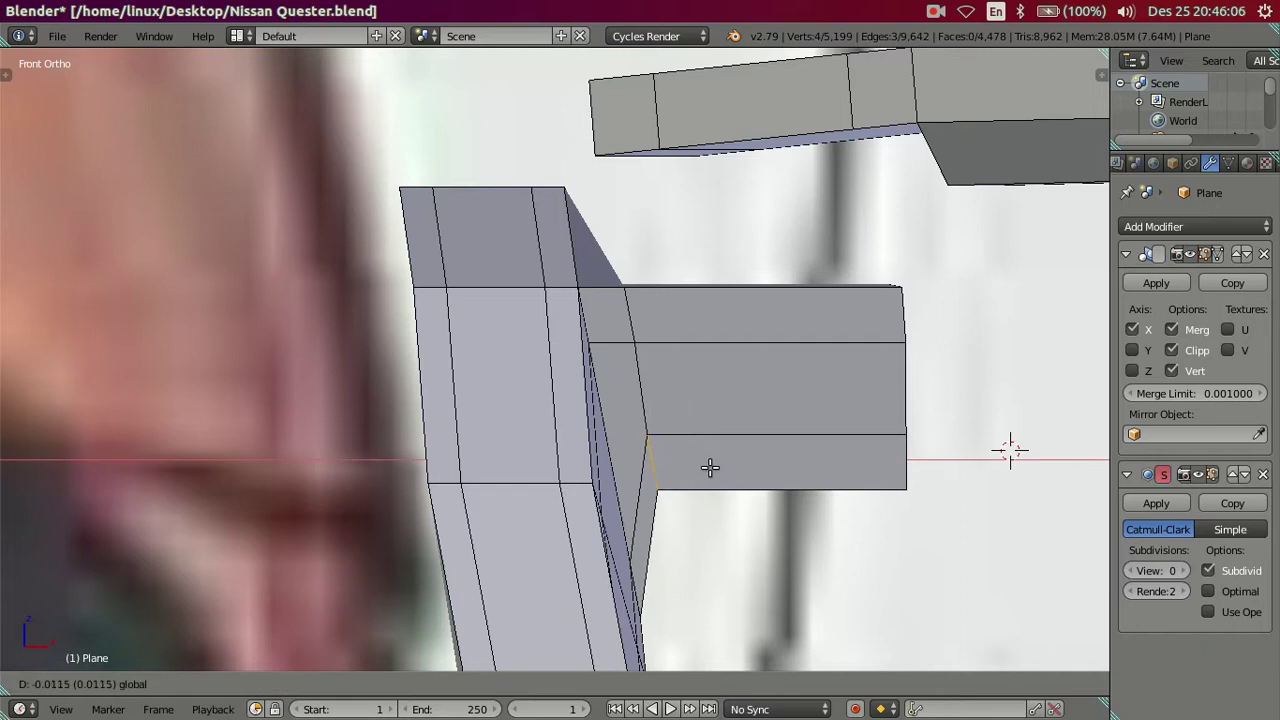
{"action": "left_click", "coordinate": [710, 467]}
{"action": "left_click_drag", "start_coordinate": [703, 461], "coordinate": [707, 459]}
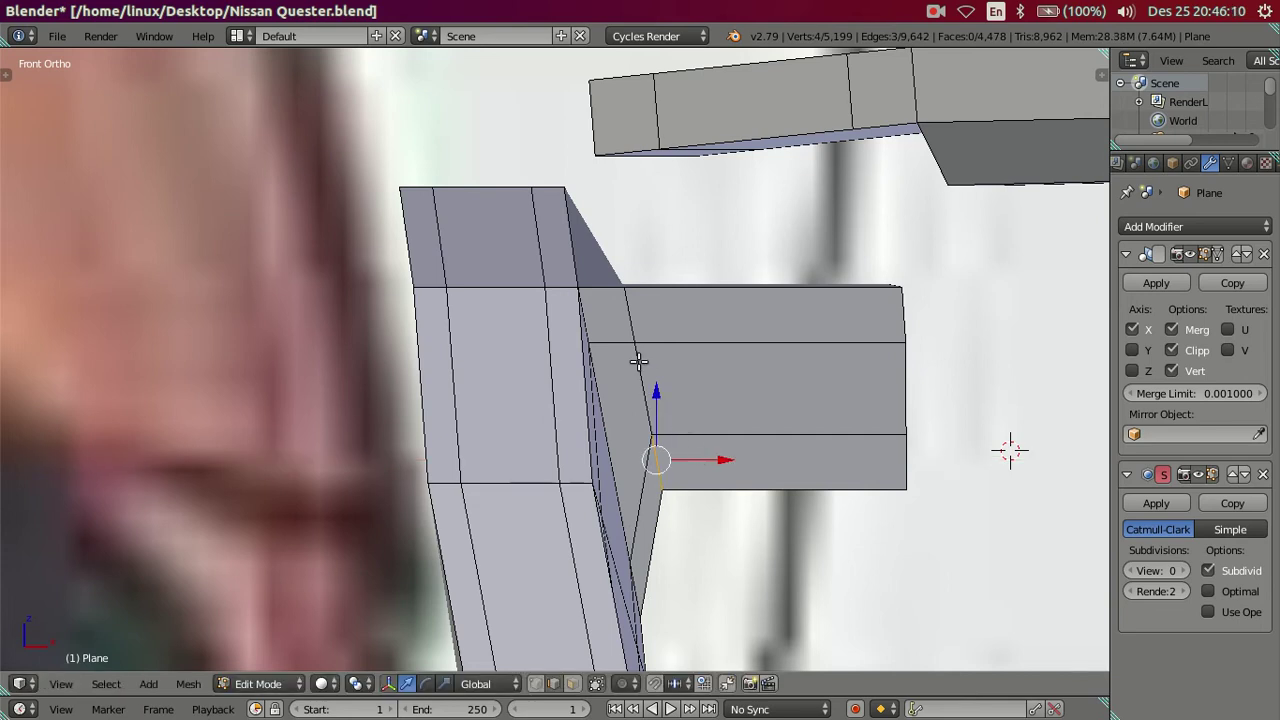
{"action": "left_click_drag", "start_coordinate": [692, 386], "coordinate": [683, 387]}
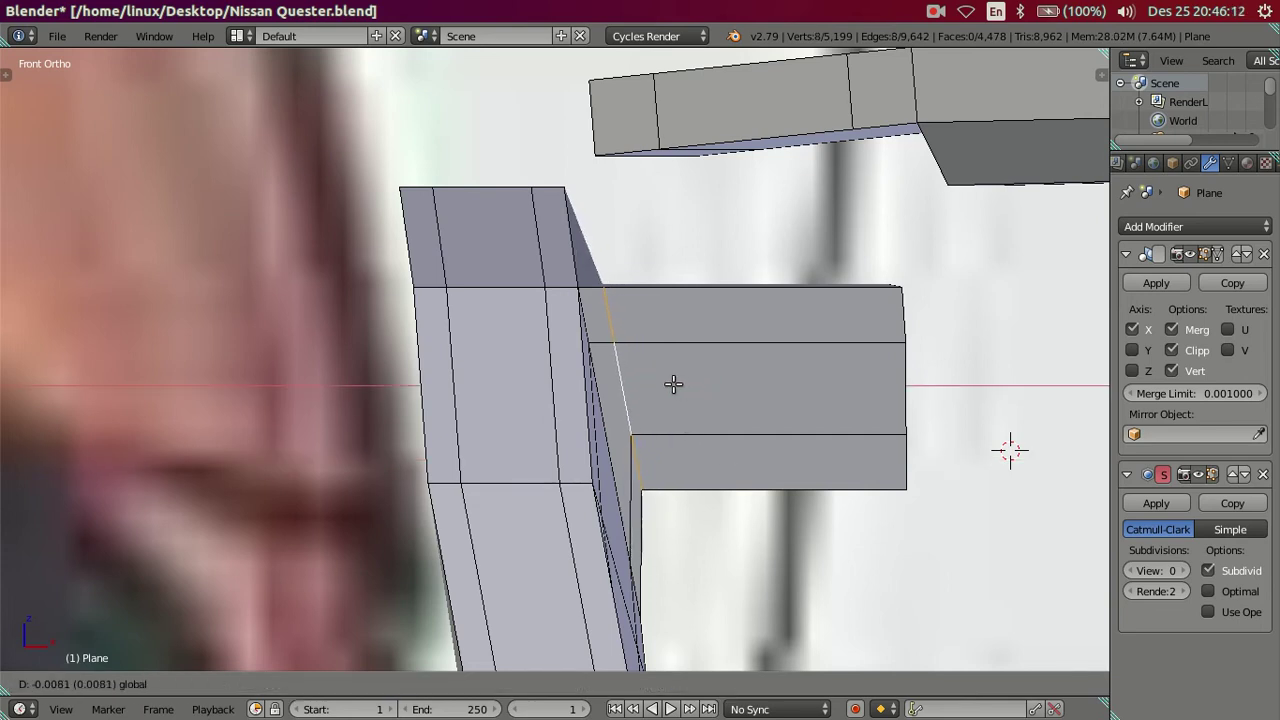
{"action": "left_click_drag", "start_coordinate": [664, 383], "coordinate": [664, 383]}
{"action": "mouse_move", "coordinate": [664, 383]}
{"action": "middle_mouse_down"}
{"action": "mouse_move", "coordinate": [680, 423]}
{"action": "mouse_move", "coordinate": [651, 340]}
{"action": "middle_mouse_up"}
{"action": "scroll", "coordinate": [410, 316], "scroll_direction": "up", "scroll_amount": 2}
{"action": "mouse_move", "coordinate": [410, 316]}
{"action": "middle_mouse_down"}
{"action": "mouse_move", "coordinate": [394, 329]}
{"action": "mouse_move", "coordinate": [481, 329]}
{"action": "mouse_move", "coordinate": [552, 420]}
{"action": "mouse_move", "coordinate": [586, 526]}
{"action": "mouse_move", "coordinate": [680, 586]}
{"action": "mouse_move", "coordinate": [829, 463]}
{"action": "mouse_move", "coordinate": [866, 506]}
{"action": "mouse_move", "coordinate": [846, 418]}
{"action": "middle_mouse_up"}
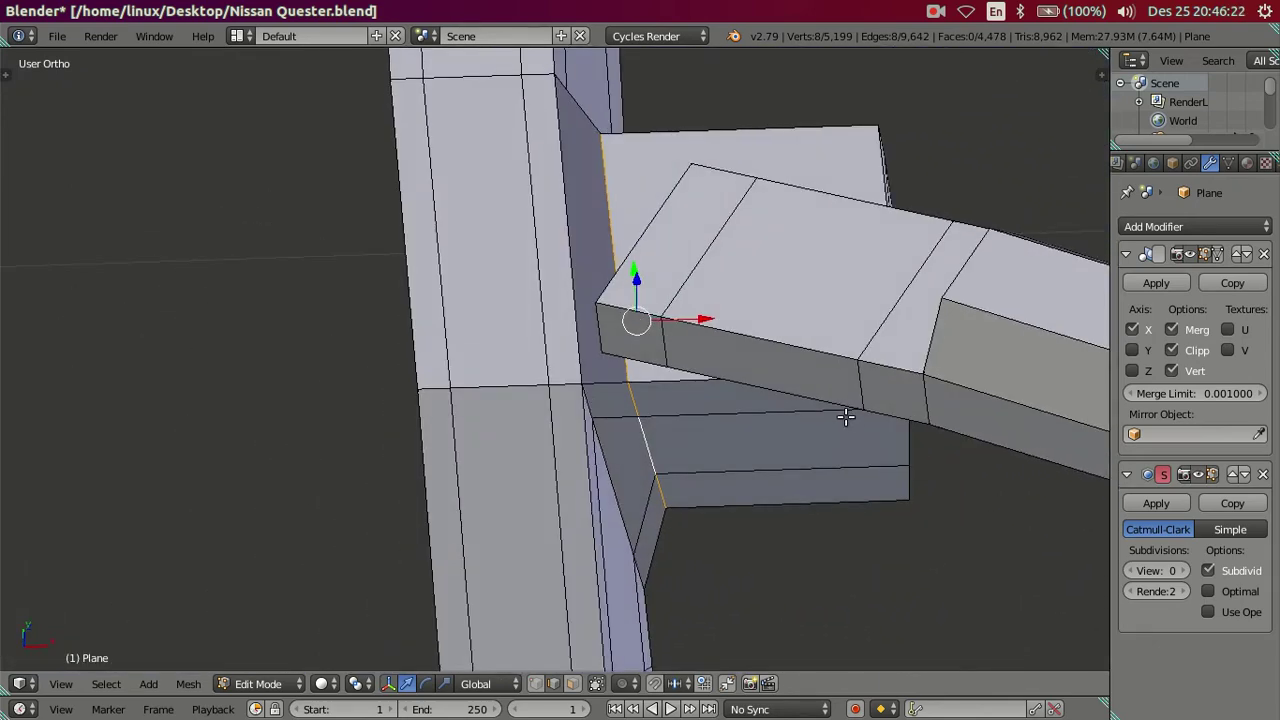
From top view, move the joint face slightly left.
{"action": "key", "text": "KP_7"}
{"action": "key", "text": "z"}
{"action": "key", "text": "z"}
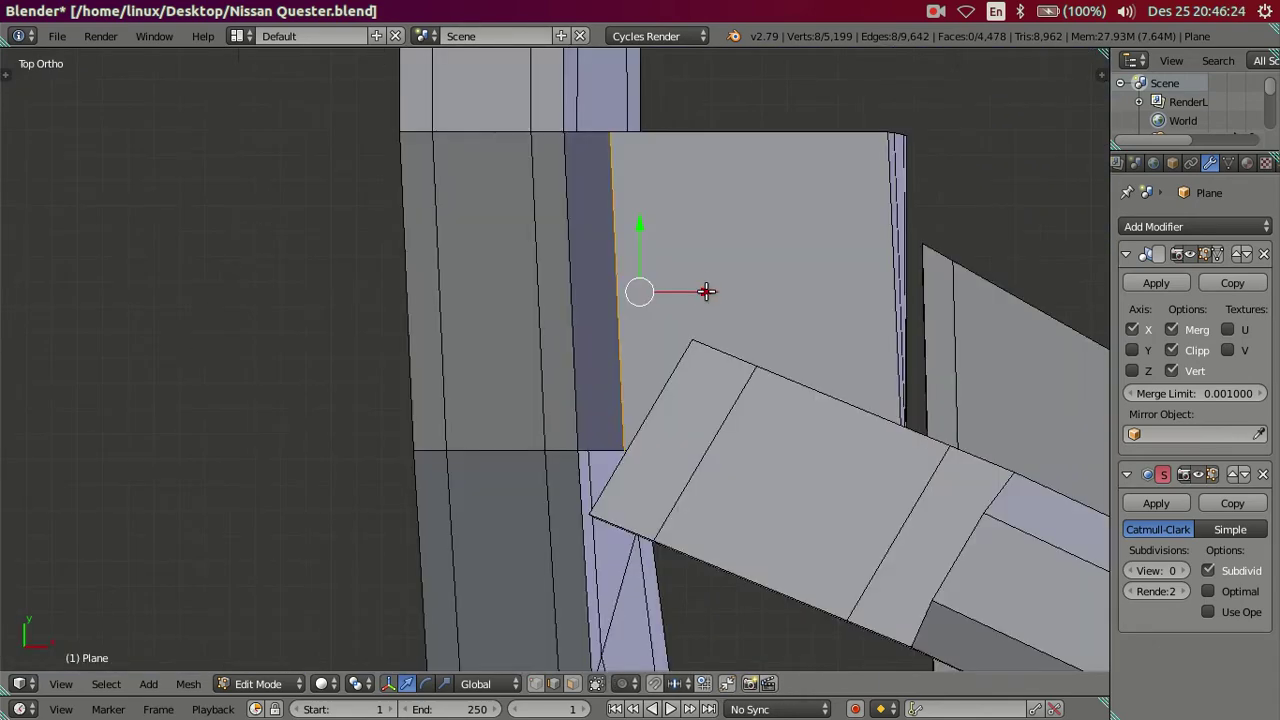
{"action": "key", "text": "g"}
{"action": "left_click", "coordinate": [683, 297]}
{"action": "mouse_move", "coordinate": [797, 328]}
{"action": "middle_mouse_down"}
{"action": "mouse_move", "coordinate": [437, 217]}
{"action": "mouse_move", "coordinate": [410, 175]}
{"action": "mouse_move", "coordinate": [450, 231]}
{"action": "middle_mouse_up"}
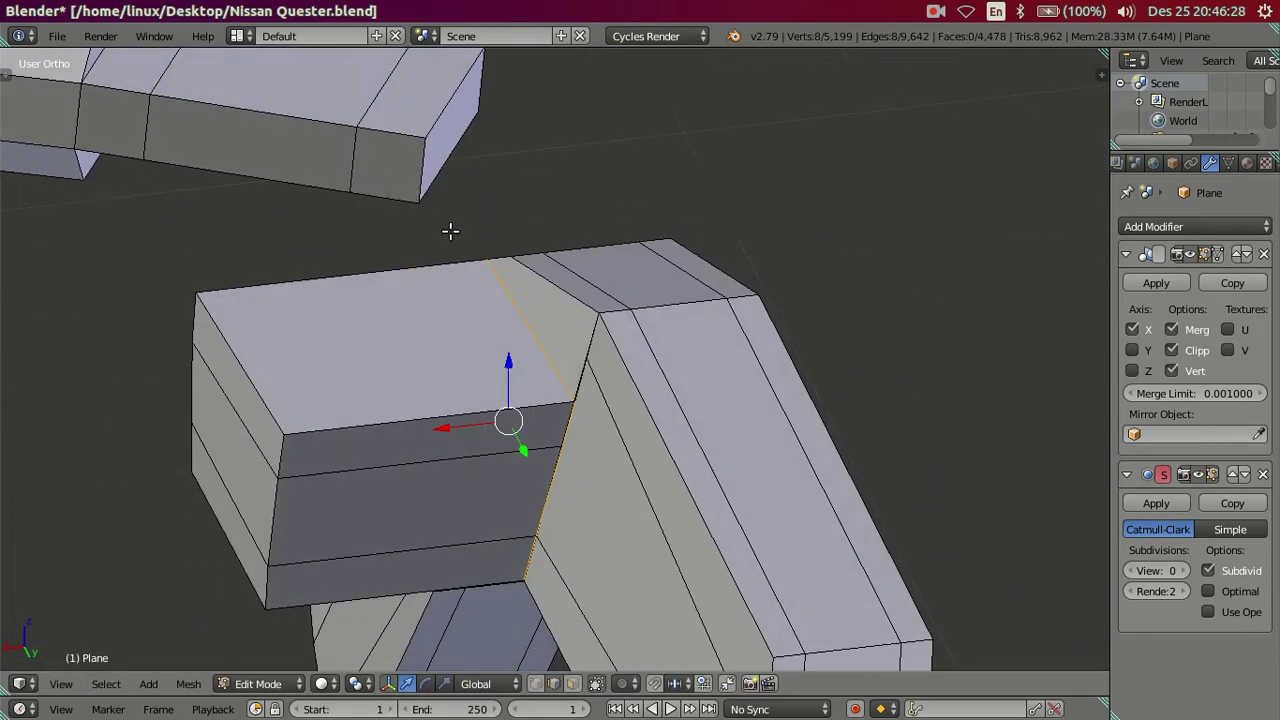
{"action": "mouse_move", "coordinate": [522, 373]}
{"action": "middle_mouse_down"}
{"action": "mouse_move", "coordinate": [516, 349]}
{"action": "mouse_move", "coordinate": [478, 372]}
{"action": "mouse_move", "coordinate": [490, 405]}
{"action": "mouse_move", "coordinate": [453, 332]}
{"action": "mouse_move", "coordinate": [449, 380]}
{"action": "mouse_move", "coordinate": [680, 337]}
{"action": "mouse_move", "coordinate": [774, 350]}
{"action": "mouse_move", "coordinate": [608, 317]}
{"action": "middle_mouse_up"}
Slide another joint edge slightly left along X in front view.
{"action": "key", "text": "a"}
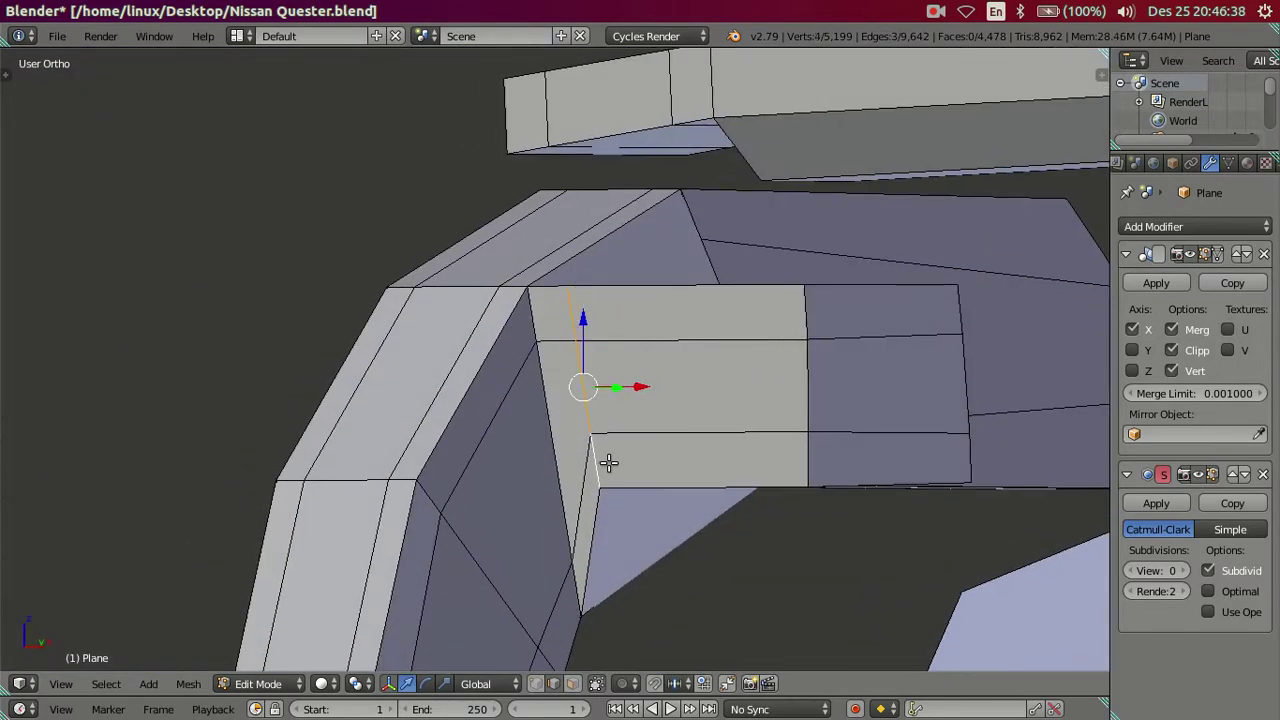
{"action": "key", "text": "KP_1"}
{"action": "left_click_drag", "start_coordinate": [707, 384], "coordinate": [688, 385]}
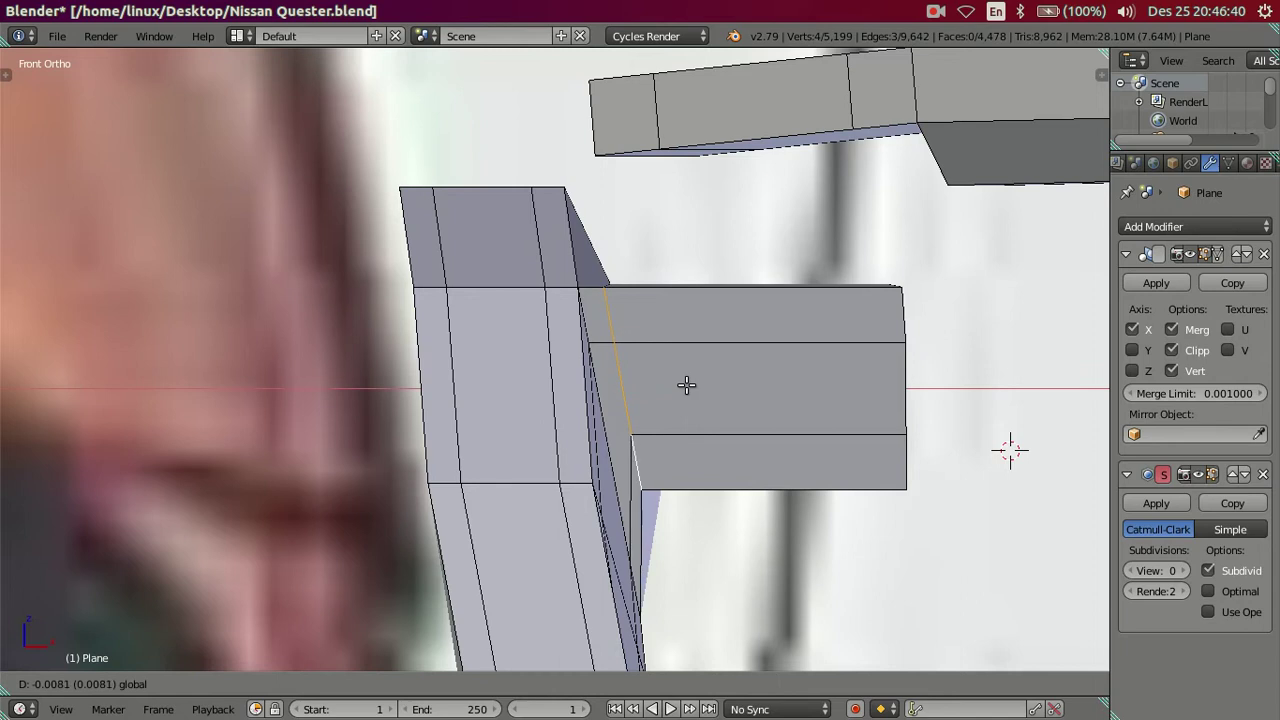
{"action": "left_click", "coordinate": [681, 383]}
{"action": "mouse_move", "coordinate": [690, 400]}
{"action": "middle_mouse_down"}
{"action": "mouse_move", "coordinate": [695, 474]}
{"action": "mouse_move", "coordinate": [587, 295]}
{"action": "mouse_move", "coordinate": [831, 369]}
{"action": "mouse_move", "coordinate": [480, 374]}
{"action": "middle_mouse_up"}
Preview the mount smoothed at Subsurf level 2, then return to Edit Mode at level 0.
{"action": "key", "text": "Tab"}
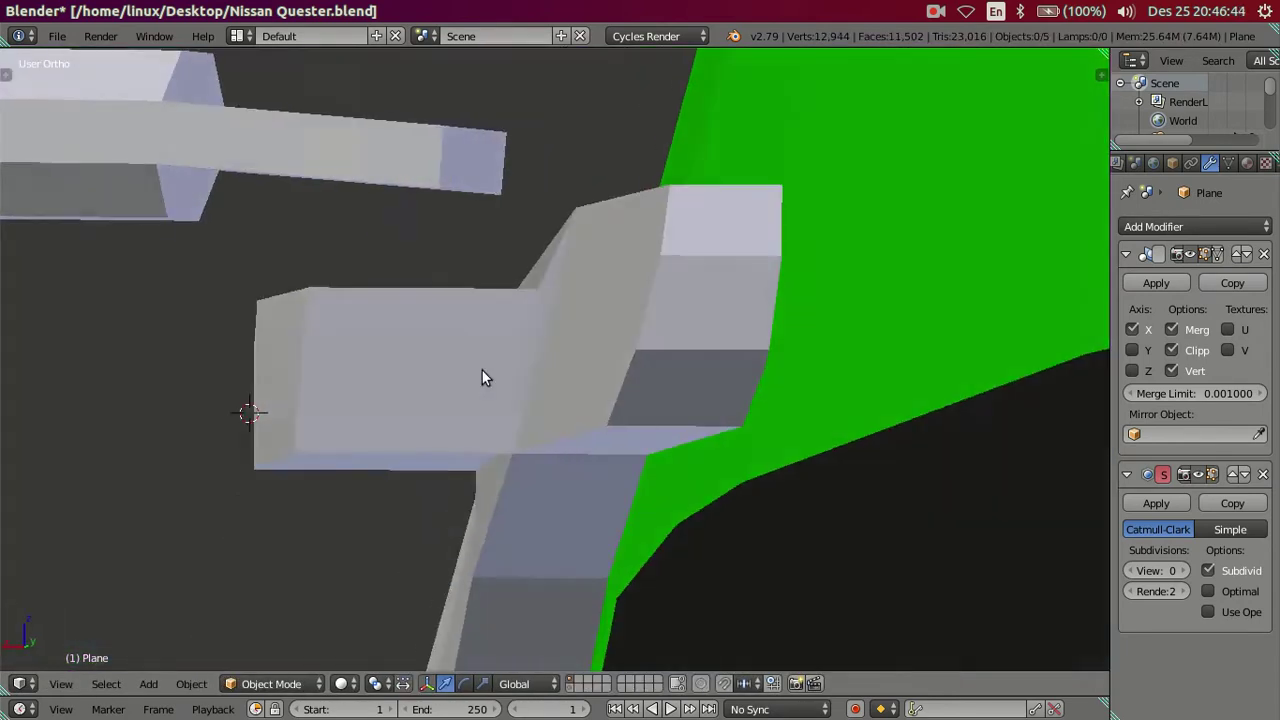
{"action": "left_click", "coordinate": [1183, 570]}
{"action": "mouse_move", "coordinate": [539, 416]}
{"action": "middle_mouse_down"}
{"action": "mouse_move", "coordinate": [505, 393]}
{"action": "mouse_move", "coordinate": [535, 440]}
{"action": "mouse_move", "coordinate": [628, 496]}
{"action": "mouse_move", "coordinate": [713, 504]}
{"action": "mouse_move", "coordinate": [694, 474]}
{"action": "middle_mouse_up"}
{"action": "key", "text": "Tab"}
{"action": "left_click", "coordinate": [1125, 570]}
{"action": "left_click", "coordinate": [1125, 570]}
{"action": "middle_click_drag", "start_coordinate": [811, 420], "coordinate": [755, 355]}
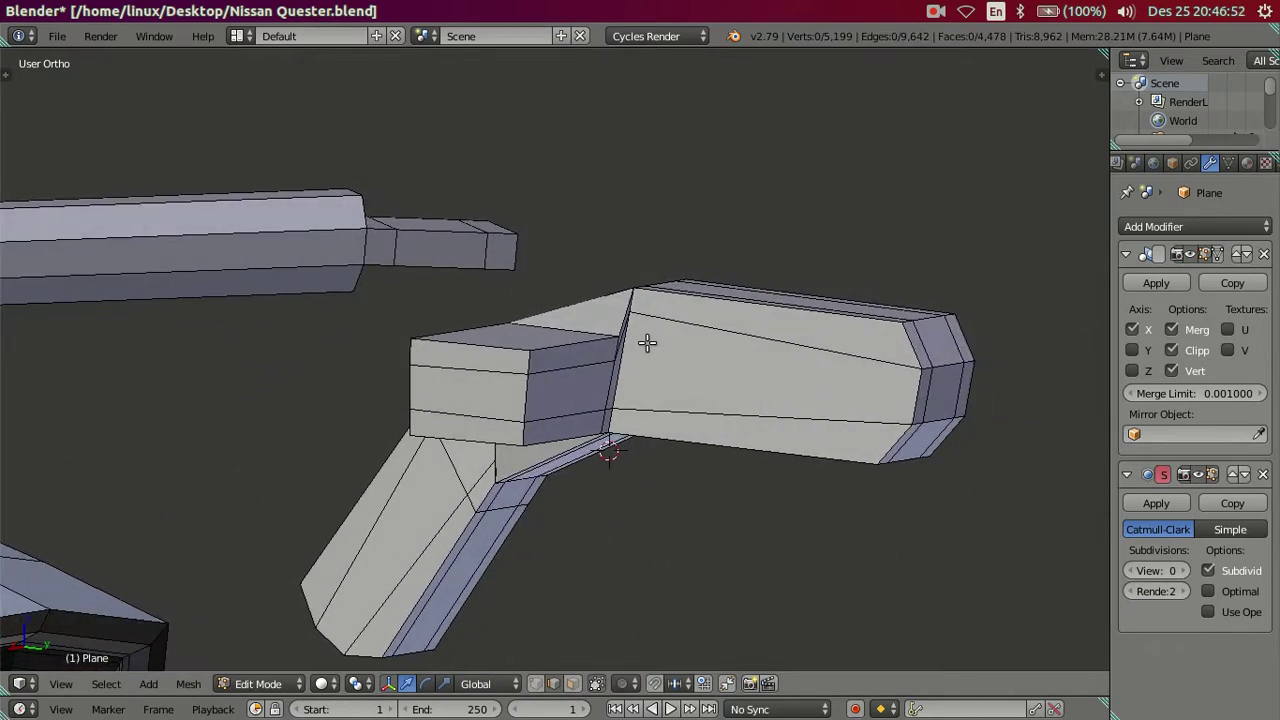
Lower joint vertices along Z and shift one along X.
{"action": "scroll", "coordinate": [669, 291], "scroll_direction": "up", "scroll_amount": 3}
{"action": "scroll", "coordinate": [738, 351], "scroll_direction": "up", "scroll_amount": 2}
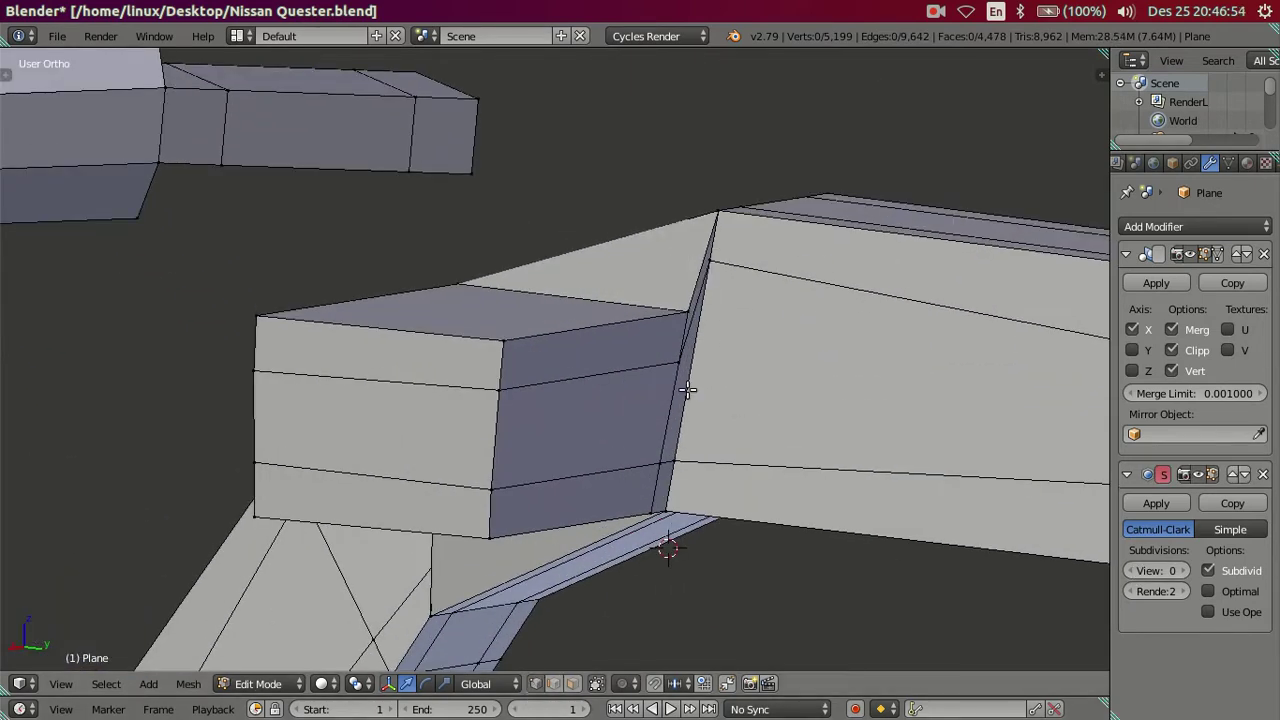
{"action": "left_click_drag", "start_coordinate": [709, 201], "coordinate": [709, 243]}
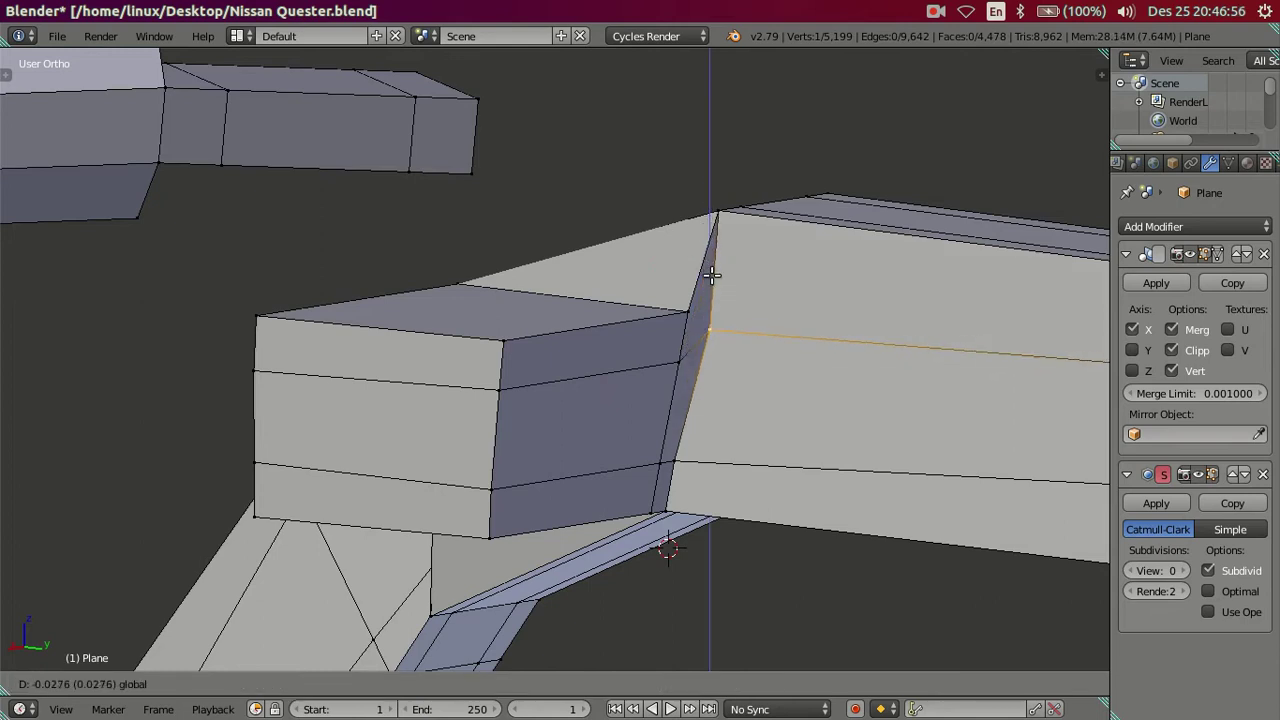
{"action": "left_click_drag", "start_coordinate": [701, 288], "coordinate": [703, 292]}
{"action": "middle_click_drag", "start_coordinate": [791, 414], "coordinate": [555, 367]}
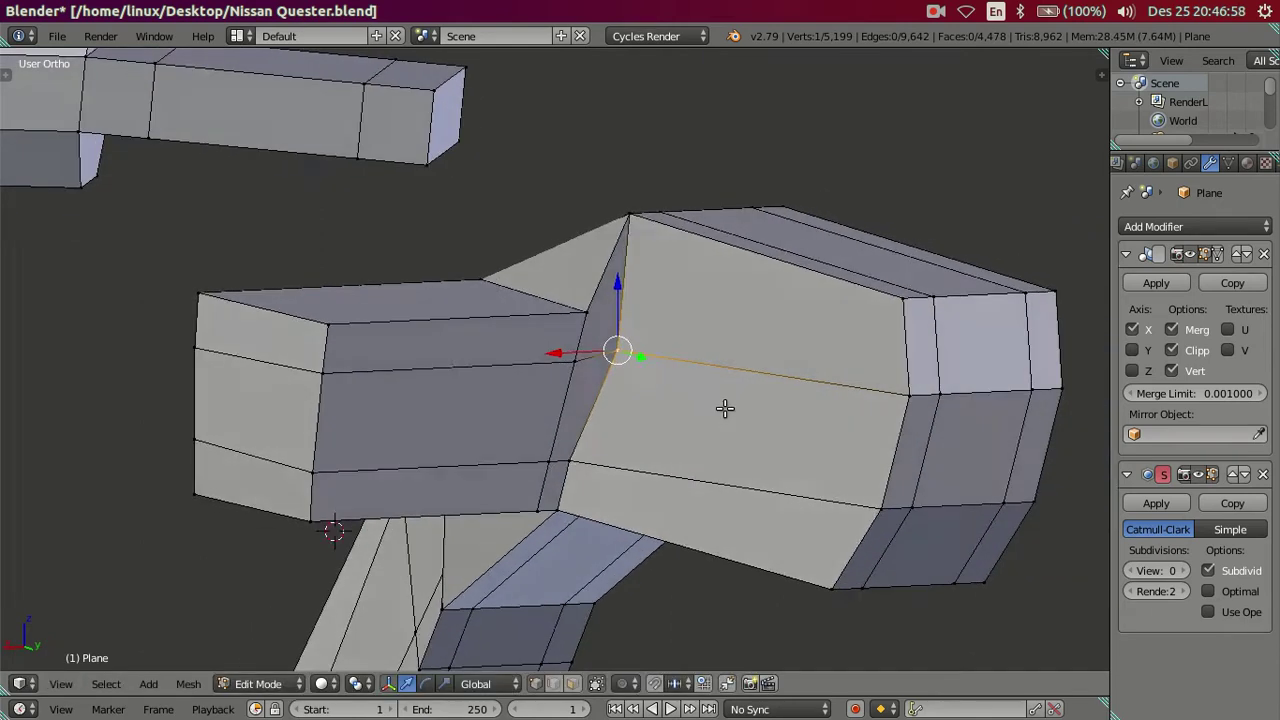
{"action": "left_click_drag", "start_coordinate": [467, 346], "coordinate": [441, 341]}
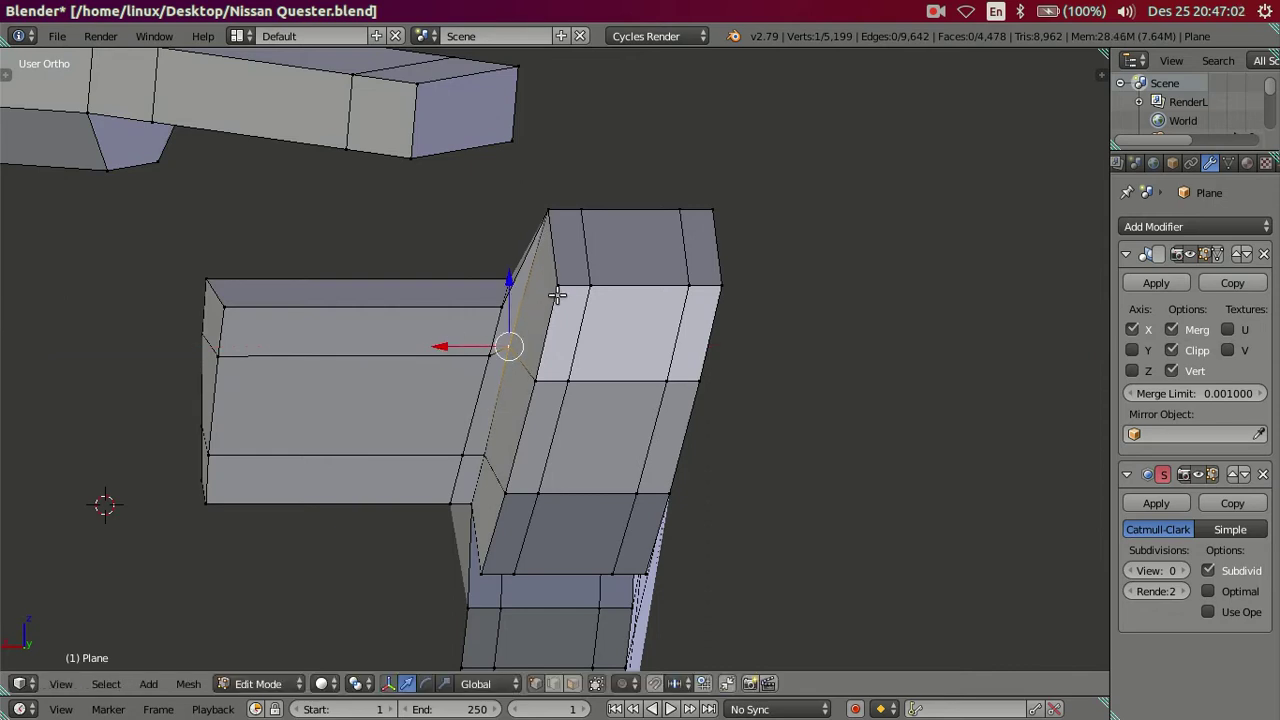
{"action": "left_click_drag", "start_coordinate": [509, 273], "coordinate": [509, 288]}
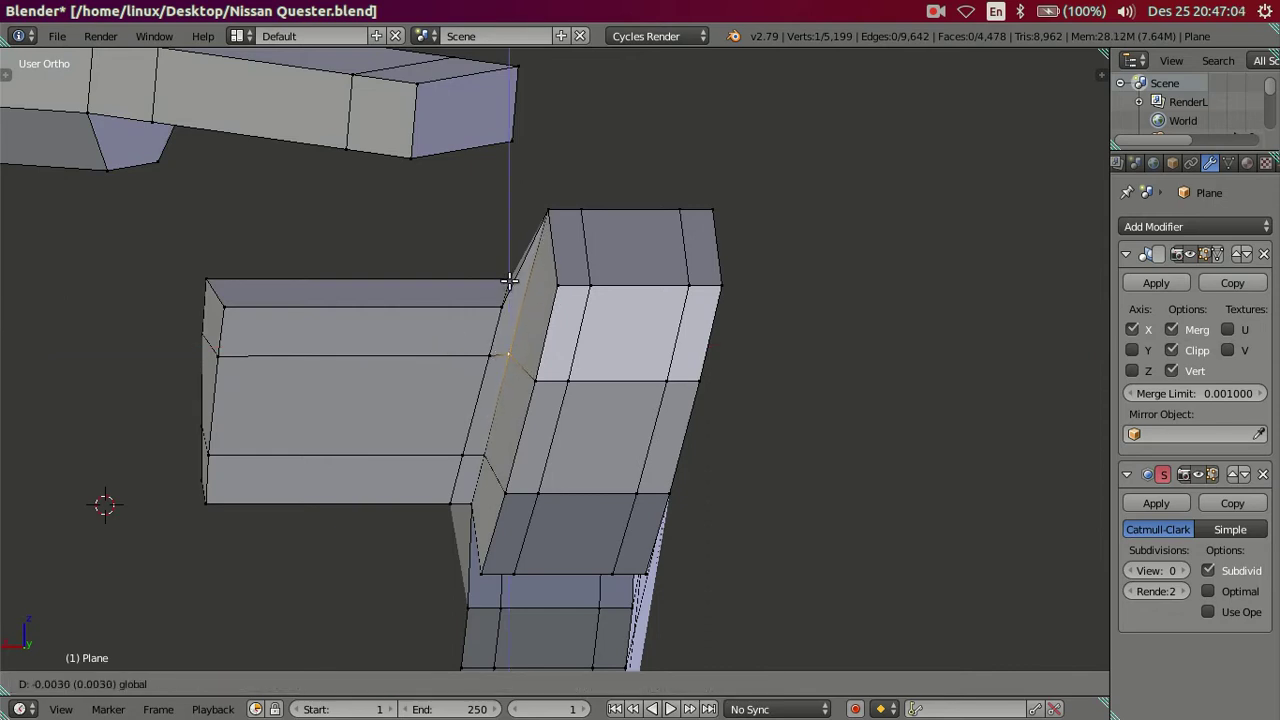
{"action": "left_click_drag", "start_coordinate": [512, 283], "coordinate": [512, 283]}
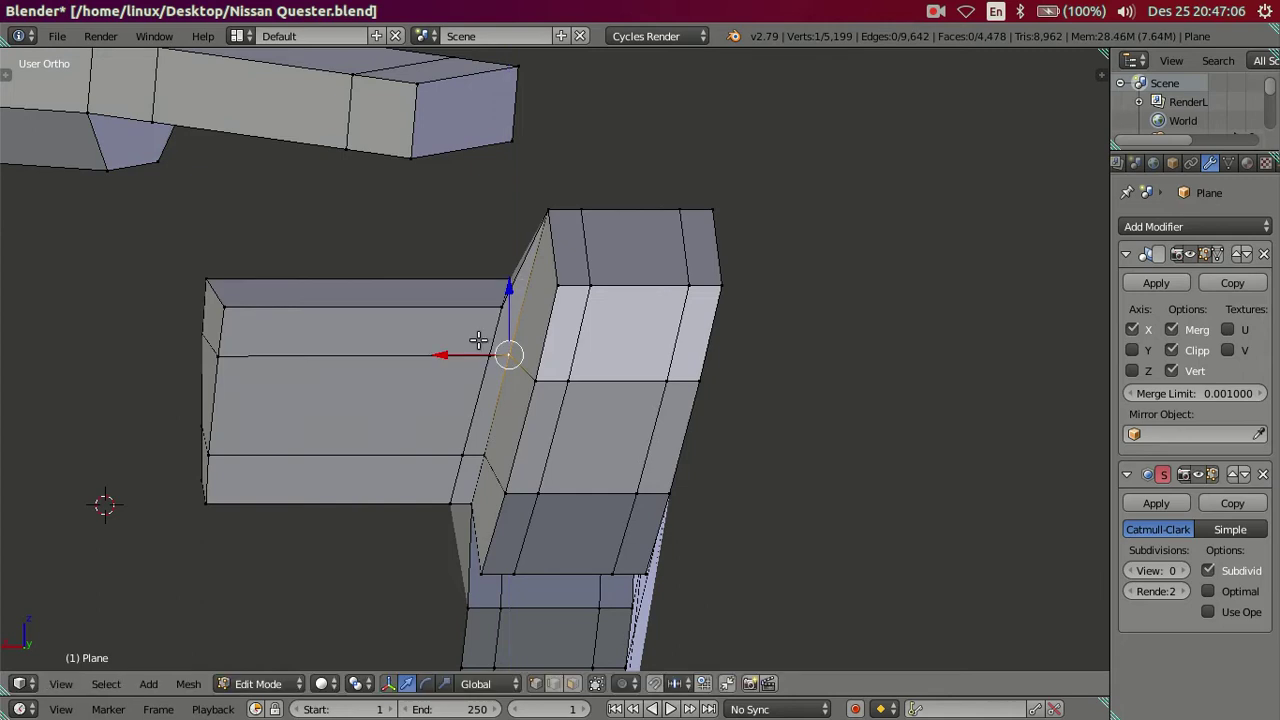
Return to Object Mode and set the Subsurf viewport level to 2.
{"action": "key", "text": "Tab"}
{"action": "mouse_move", "coordinate": [450, 363]}
{"action": "middle_mouse_down"}
{"action": "mouse_move", "coordinate": [471, 366]}
{"action": "mouse_move", "coordinate": [560, 469]}
{"action": "mouse_move", "coordinate": [800, 470]}
{"action": "middle_mouse_up"}
{"action": "key", "text": "ctrl+2"}
{"action": "mouse_move", "coordinate": [907, 528]}
{"action": "middle_mouse_down"}
{"action": "mouse_move", "coordinate": [734, 397]}
{"action": "mouse_move", "coordinate": [686, 423]}
{"action": "mouse_move", "coordinate": [670, 458]}
{"action": "middle_mouse_up"}
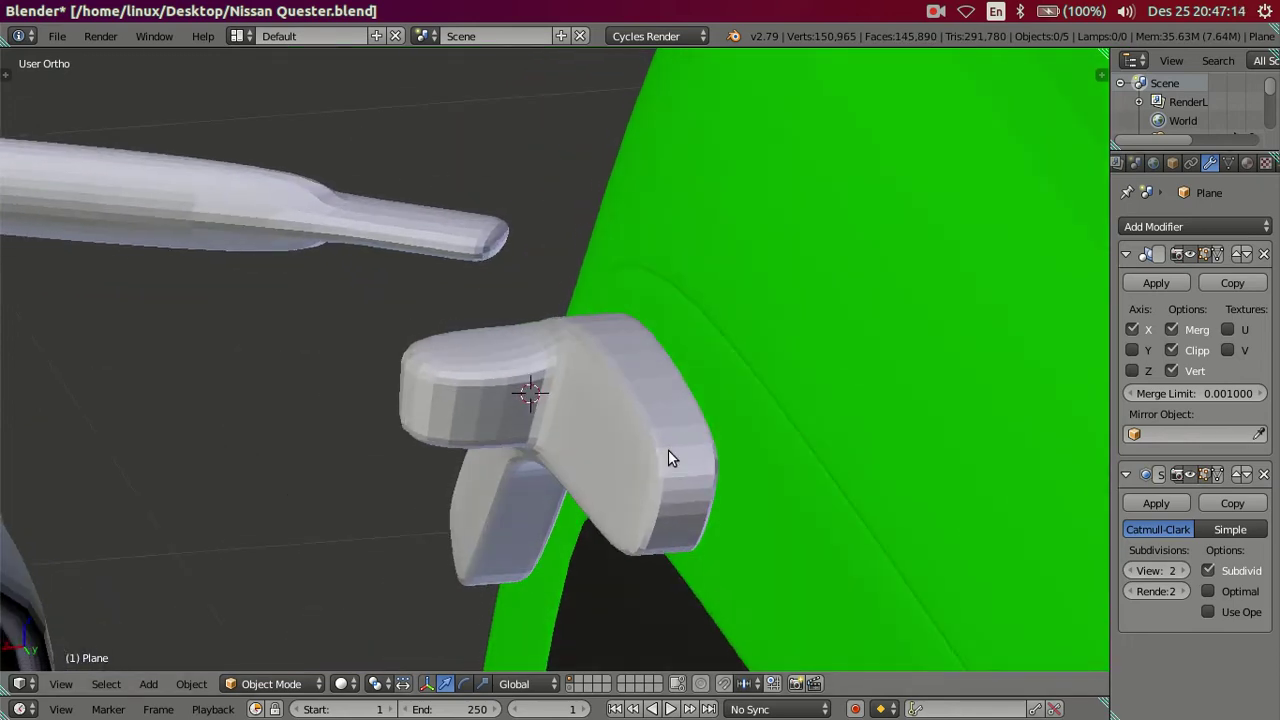
Drop Subsurf to level 0 and move the joint vertex in front view to match the reference.
{"action": "double_click", "coordinate": [1131, 576]}
{"action": "mouse_move", "coordinate": [462, 430]}
{"action": "middle_mouse_down"}
{"action": "mouse_move", "coordinate": [678, 363]}
{"action": "mouse_move", "coordinate": [785, 376]}
{"action": "mouse_move", "coordinate": [620, 503]}
{"action": "mouse_move", "coordinate": [606, 469]}
{"action": "mouse_move", "coordinate": [588, 519]}
{"action": "middle_mouse_up"}
{"action": "key", "text": "Tab"}
{"action": "key", "text": "KP_1"}
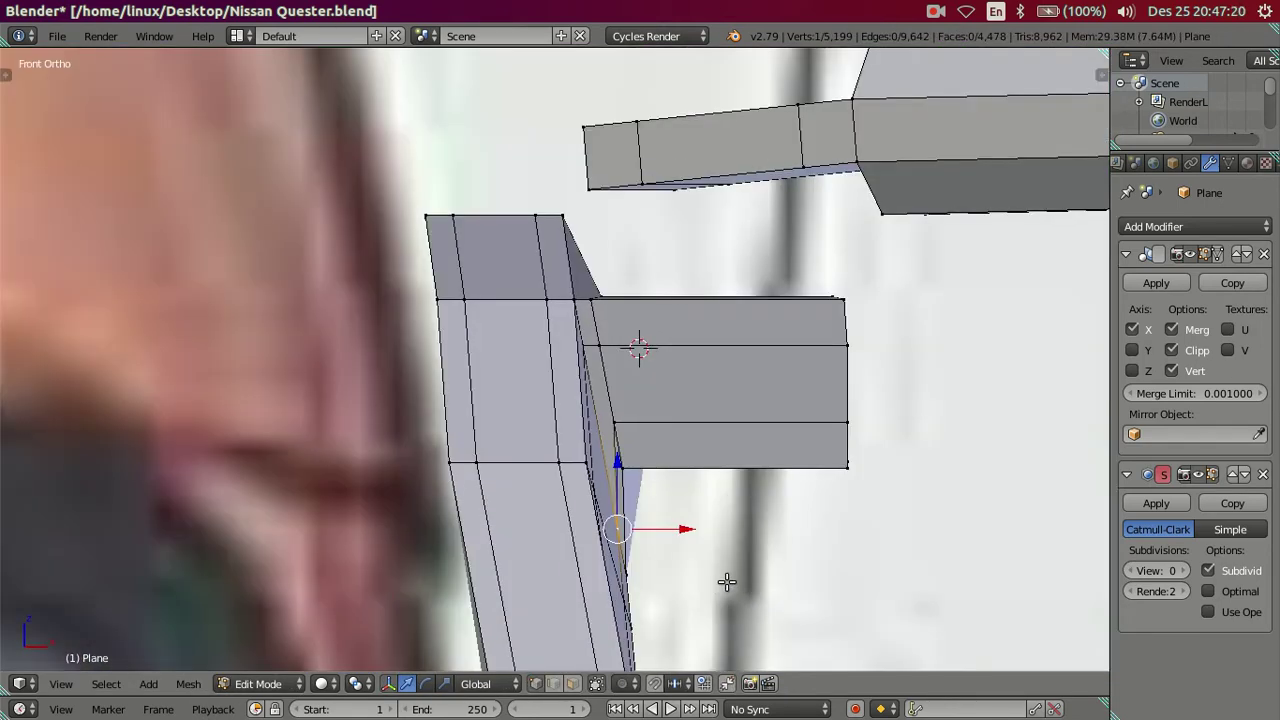
{"action": "key", "text": "g"}
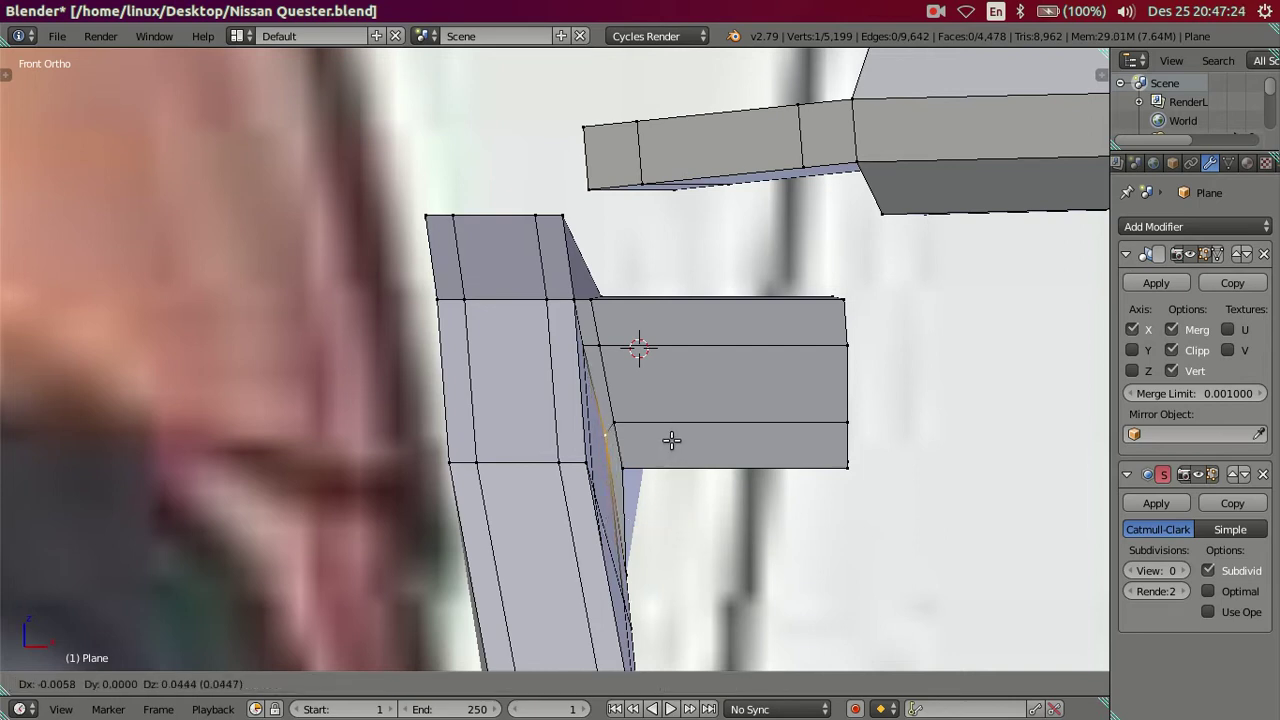
{"action": "left_click", "coordinate": [680, 433]}
{"action": "mouse_move", "coordinate": [694, 434]}
{"action": "middle_mouse_down"}
{"action": "mouse_move", "coordinate": [694, 480]}
{"action": "mouse_move", "coordinate": [603, 426]}
{"action": "mouse_move", "coordinate": [489, 451]}
{"action": "mouse_move", "coordinate": [557, 403]}
{"action": "mouse_move", "coordinate": [651, 371]}
{"action": "mouse_move", "coordinate": [791, 417]}
{"action": "mouse_move", "coordinate": [837, 306]}
{"action": "mouse_move", "coordinate": [867, 418]}
{"action": "mouse_move", "coordinate": [877, 294]}
{"action": "mouse_move", "coordinate": [897, 363]}
{"action": "mouse_move", "coordinate": [857, 354]}
{"action": "mouse_move", "coordinate": [816, 306]}
{"action": "mouse_move", "coordinate": [846, 289]}
{"action": "mouse_move", "coordinate": [923, 429]}
{"action": "mouse_move", "coordinate": [789, 451]}
{"action": "mouse_move", "coordinate": [655, 416]}
{"action": "mouse_move", "coordinate": [654, 451]}
{"action": "mouse_move", "coordinate": [614, 509]}
{"action": "mouse_move", "coordinate": [694, 331]}
{"action": "mouse_move", "coordinate": [611, 420]}
{"action": "mouse_move", "coordinate": [709, 391]}
{"action": "mouse_move", "coordinate": [773, 401]}
{"action": "mouse_move", "coordinate": [430, 416]}
{"action": "mouse_move", "coordinate": [380, 403]}
{"action": "mouse_move", "coordinate": [337, 366]}
{"action": "mouse_move", "coordinate": [377, 371]}
{"action": "mouse_move", "coordinate": [487, 258]}
{"action": "middle_mouse_up"}
{"action": "scroll", "coordinate": [694, 331], "scroll_direction": "down", "scroll_amount": 5}
Pick the mirror housings with L, then switch to Right view and deselect all.
{"action": "scroll", "coordinate": [487, 258], "scroll_direction": "up", "scroll_amount": 3}
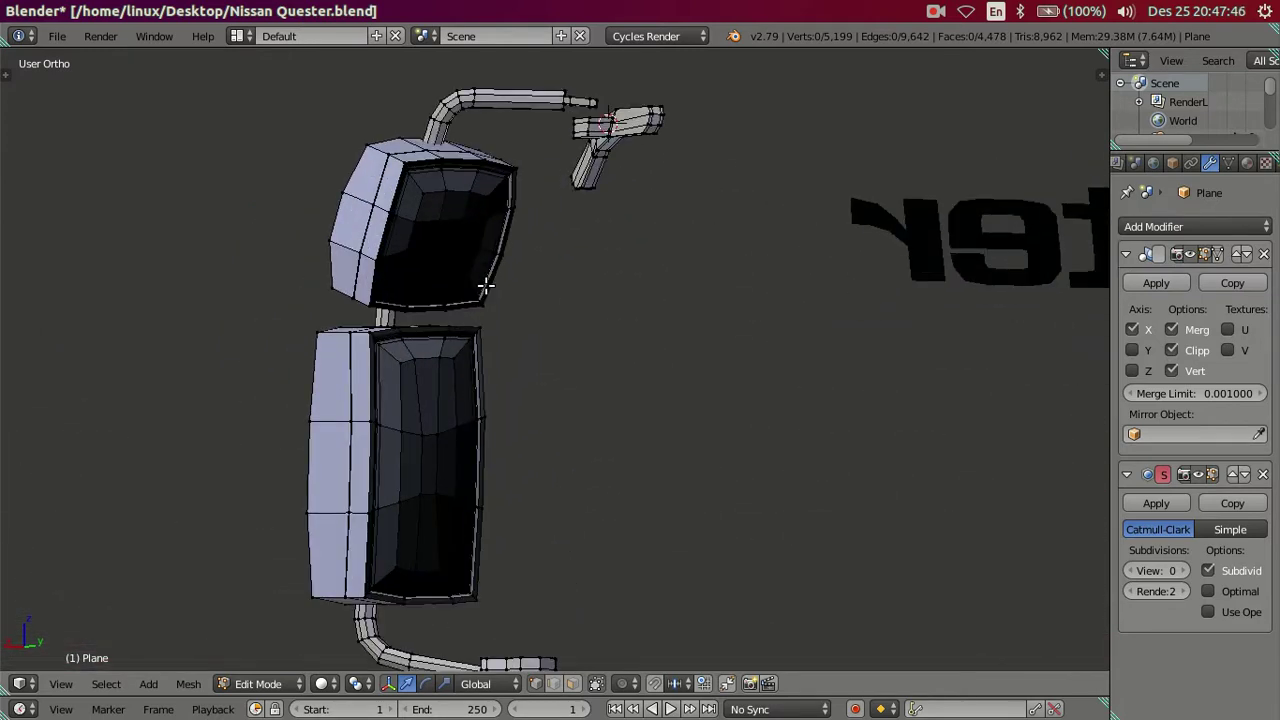
{"action": "key", "text": "l"}
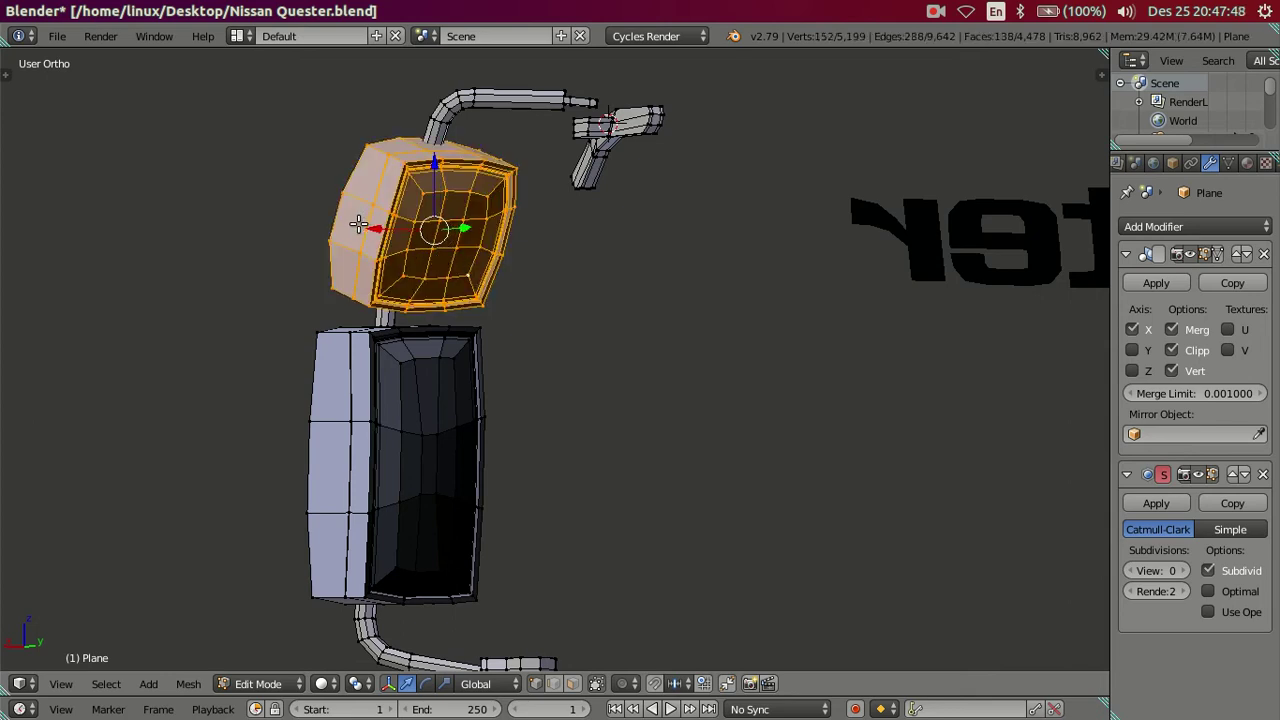
{"action": "key", "text": "l"}
{"action": "key", "text": "l"}
{"action": "mouse_move", "coordinate": [345, 404]}
{"action": "middle_mouse_down"}
{"action": "mouse_move", "coordinate": [395, 407]}
{"action": "mouse_move", "coordinate": [414, 366]}
{"action": "mouse_move", "coordinate": [513, 365]}
{"action": "middle_mouse_up"}
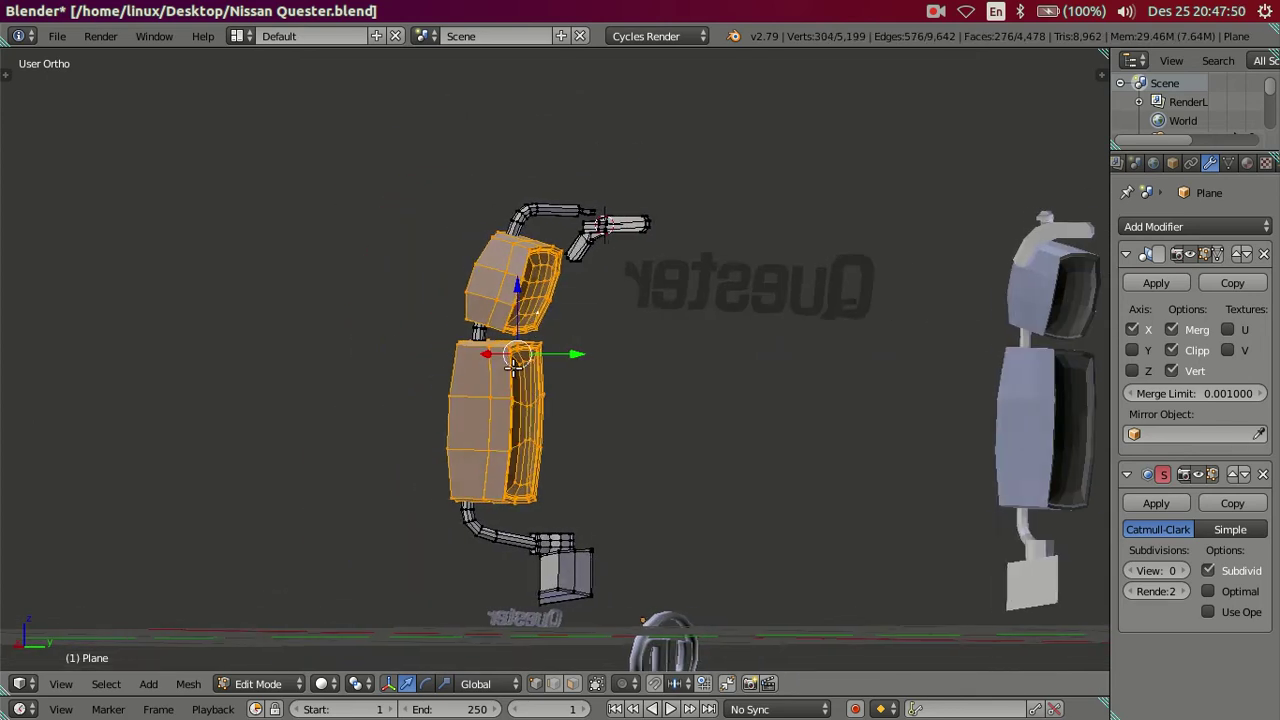
{"action": "key", "text": "KP_3"}
{"action": "key", "text": "a"}
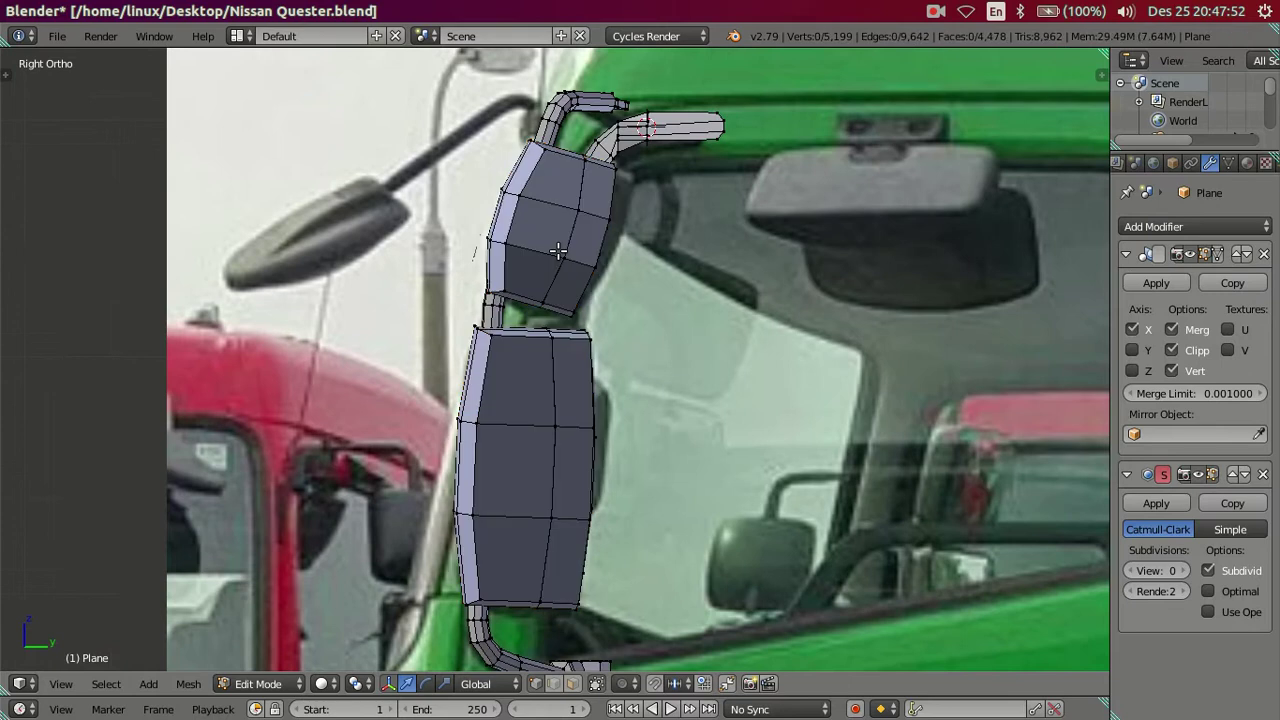
{"action": "mouse_move", "coordinate": [558, 228]}
{"action": "middle_mouse_down", "text": "shift"}
{"action": "mouse_move", "coordinate": [546, 400]}
{"action": "mouse_move", "coordinate": [514, 371]}
{"action": "mouse_move", "coordinate": [471, 380]}
{"action": "mouse_move", "coordinate": [413, 360]}
{"action": "middle_mouse_up", "text": "shift"}
Zoom onto the arm in wireframe and start circle-selecting the bent tube's vertices.
{"action": "scroll", "coordinate": [540, 375], "scroll_direction": "up", "scroll_amount": 2}
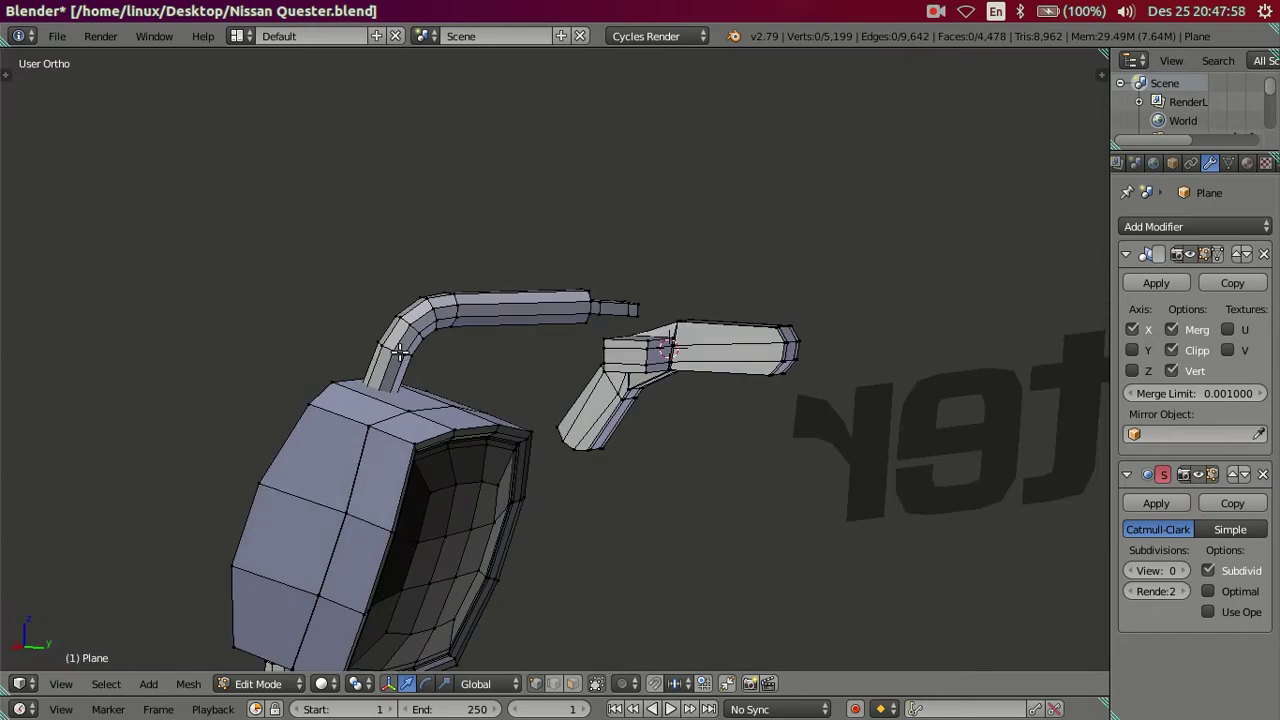
{"action": "middle_click_drag", "start_coordinate": [542, 380], "coordinate": [518, 360]}
{"action": "key", "text": "a"}
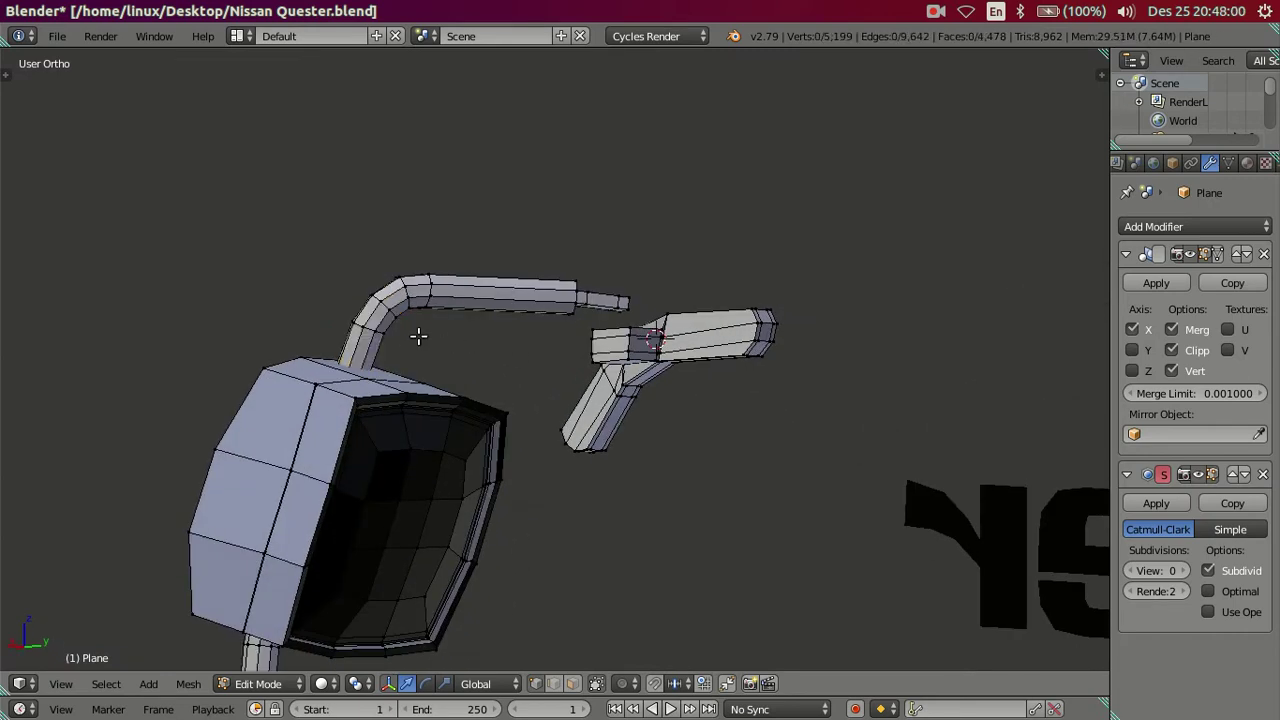
{"action": "scroll", "coordinate": [417, 337], "scroll_direction": "up", "scroll_amount": 1}
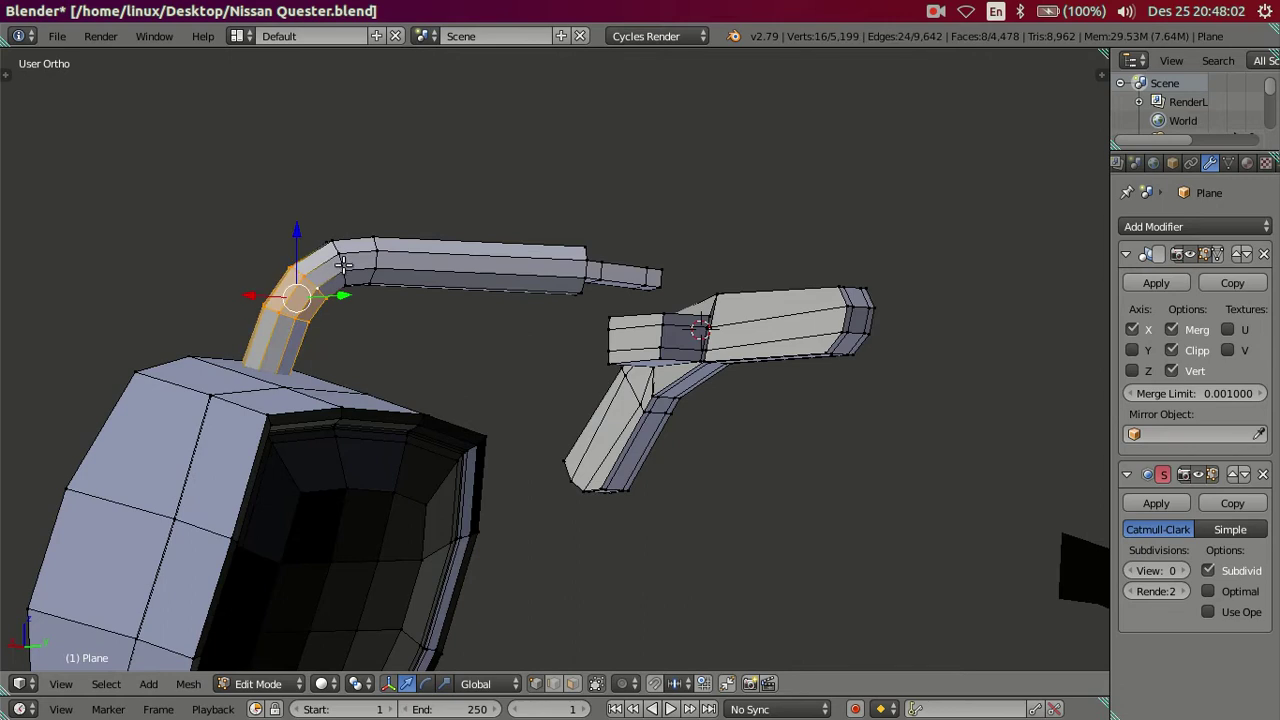
{"action": "key", "text": "z"}
{"action": "middle_click_drag", "start_coordinate": [430, 281], "coordinate": [443, 340]}
{"action": "key", "text": "c"}
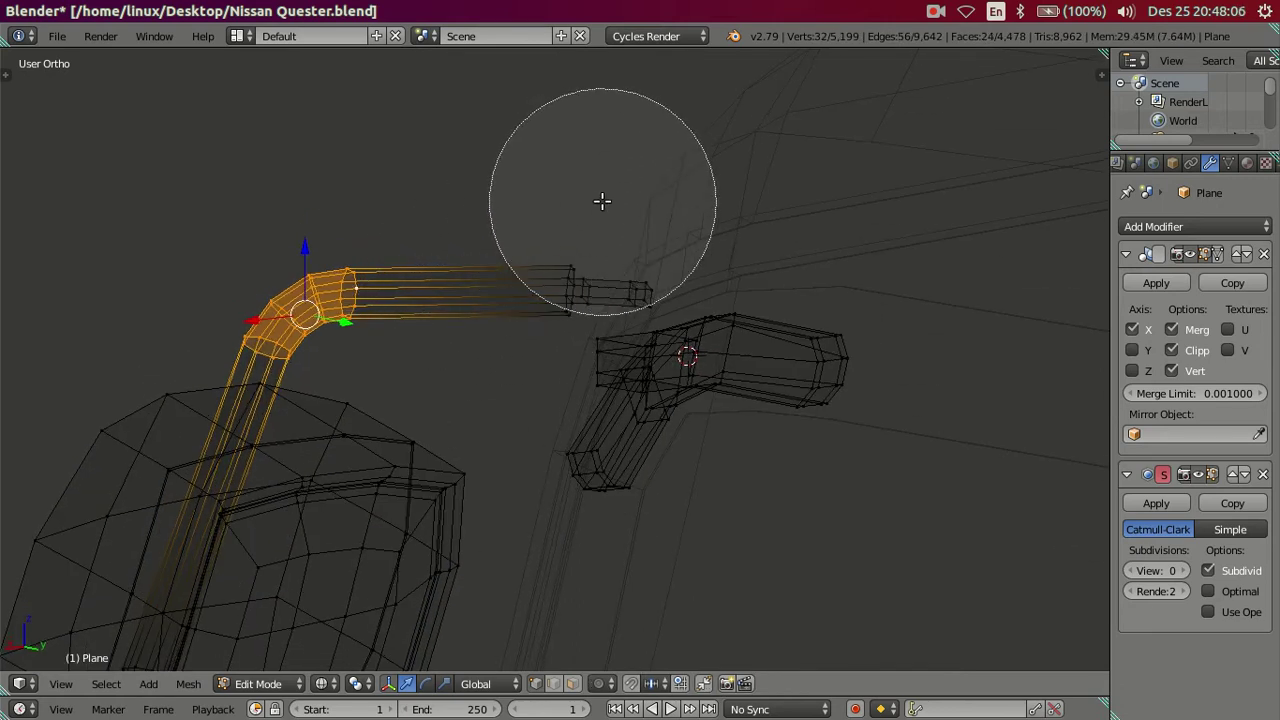
Finish selecting the horizontal tube and lower it slightly in front view.
{"action": "left_click", "coordinate": [608, 209]}
{"action": "right_click", "coordinate": [574, 211]}
{"action": "mouse_move", "coordinate": [574, 211]}
{"action": "middle_mouse_down"}
{"action": "mouse_move", "coordinate": [646, 374]}
{"action": "mouse_move", "coordinate": [863, 360]}
{"action": "middle_mouse_up"}
{"action": "key", "text": "KP_1"}
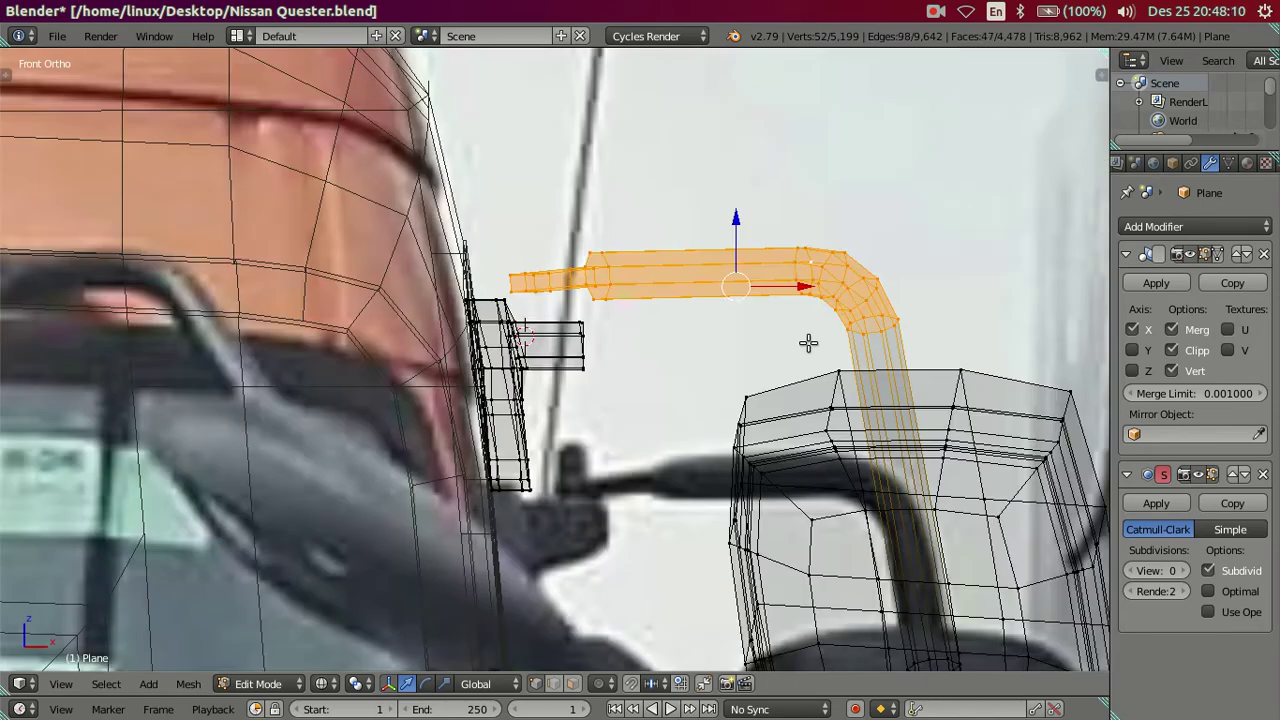
{"action": "scroll", "coordinate": [759, 232], "scroll_direction": "up", "scroll_amount": 2}
{"action": "mouse_move", "coordinate": [808, 186]}
{"action": "left_mouse_down"}
{"action": "mouse_move", "coordinate": [836, 234]}
{"action": "mouse_move", "coordinate": [829, 250]}
{"action": "left_mouse_up"}
Check the lowered tube from the right side view in solid shading.
{"action": "key", "text": "KP_3"}
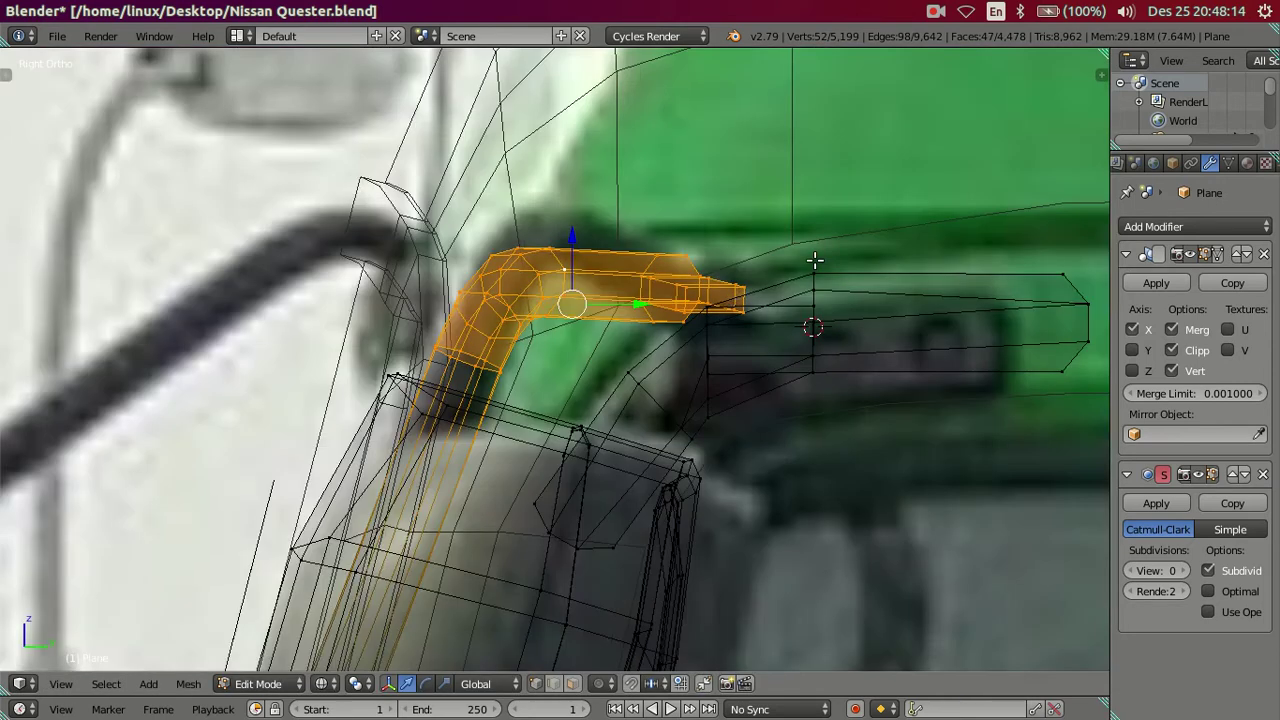
{"action": "scroll", "coordinate": [733, 323], "scroll_direction": "down", "scroll_amount": 2}
{"action": "scroll", "coordinate": [733, 336], "scroll_direction": "down", "scroll_amount": 1}
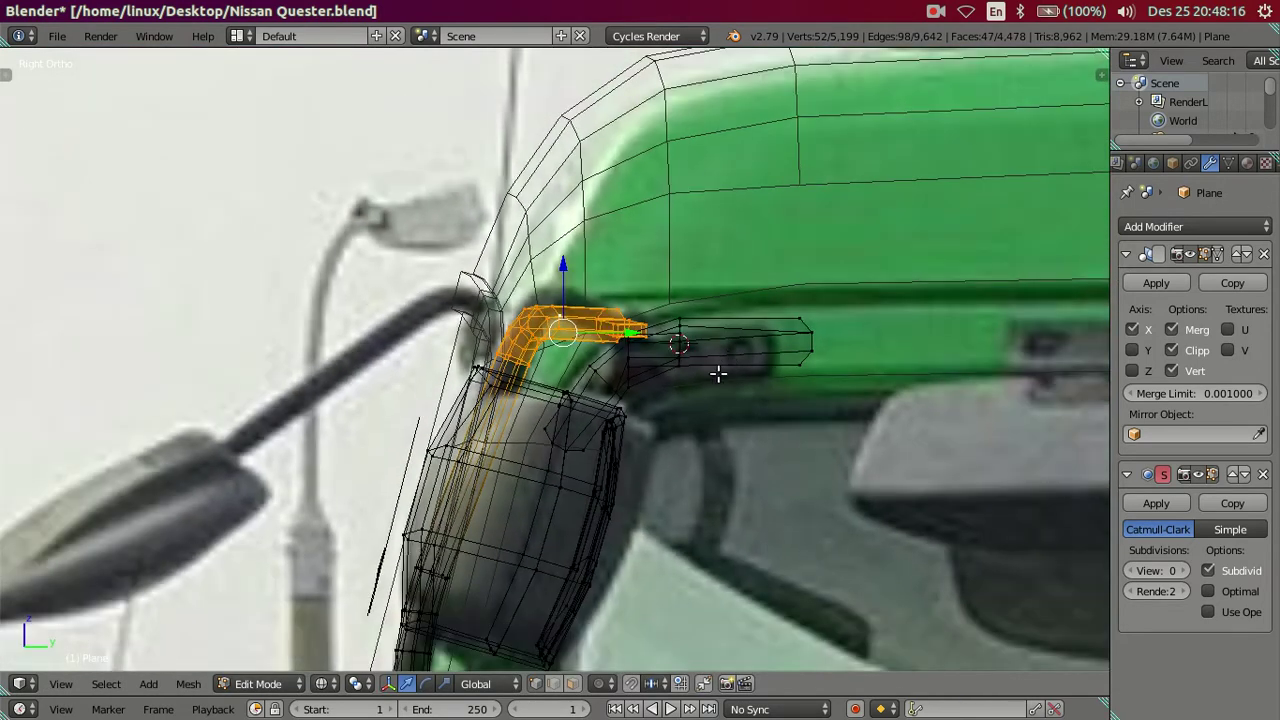
{"action": "scroll", "coordinate": [718, 374], "scroll_direction": "up", "scroll_amount": 2}
{"action": "key", "text": "z"}
{"action": "mouse_move", "coordinate": [626, 328]}
{"action": "middle_mouse_down"}
{"action": "mouse_move", "coordinate": [660, 523]}
{"action": "mouse_move", "coordinate": [639, 533]}
{"action": "mouse_move", "coordinate": [640, 560]}
{"action": "mouse_move", "coordinate": [591, 549]}
{"action": "mouse_move", "coordinate": [600, 503]}
{"action": "mouse_move", "coordinate": [620, 514]}
{"action": "mouse_move", "coordinate": [814, 503]}
{"action": "mouse_move", "coordinate": [958, 513]}
{"action": "mouse_move", "coordinate": [840, 506]}
{"action": "mouse_move", "coordinate": [809, 417]}
{"action": "mouse_move", "coordinate": [819, 374]}
{"action": "mouse_move", "coordinate": [781, 471]}
{"action": "middle_mouse_up"}
In wireframe, brush-deselect the handle's tip vertices.
{"action": "scroll", "coordinate": [777, 469], "scroll_direction": "up", "scroll_amount": 3}
{"action": "scroll", "coordinate": [811, 403], "scroll_direction": "up", "scroll_amount": 2}
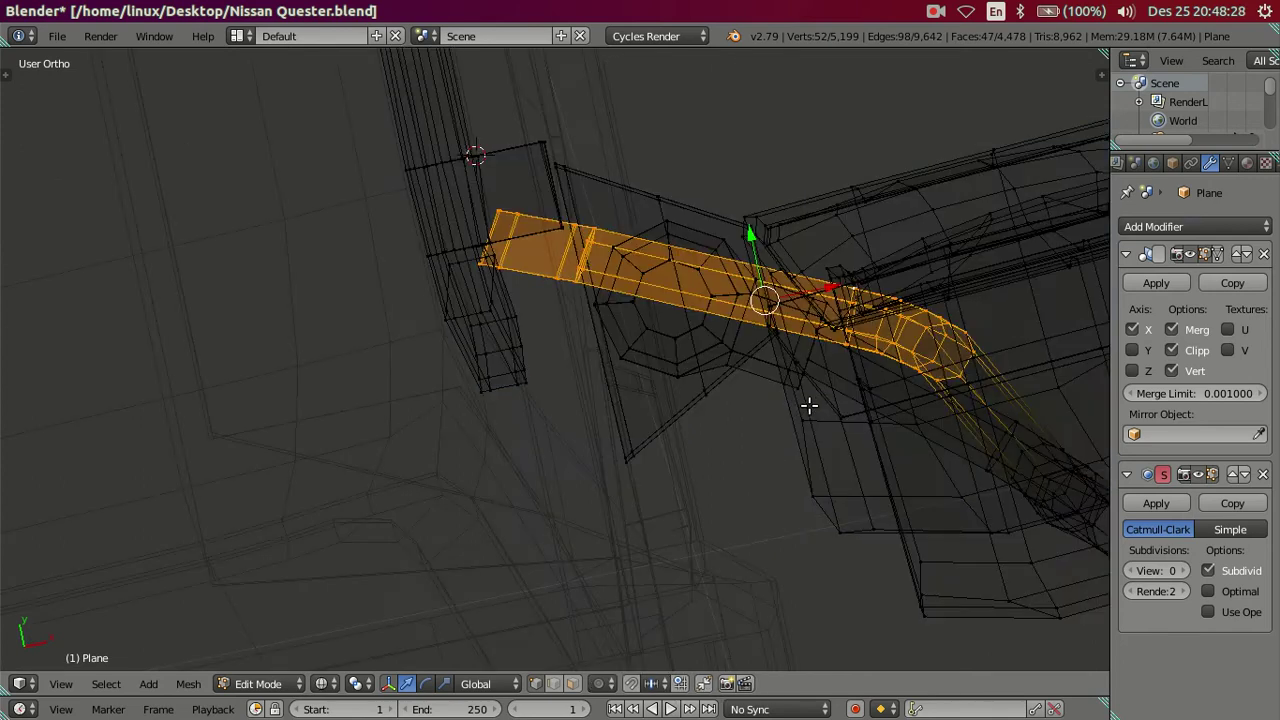
{"action": "scroll", "coordinate": [651, 469], "scroll_direction": "down", "scroll_amount": 3}
{"action": "key", "text": "z"}
{"action": "key", "text": "c"}
{"action": "scroll", "coordinate": [700, 428], "scroll_direction": "down", "scroll_amount": 2}
{"action": "middle_click_drag", "start_coordinate": [700, 428], "coordinate": [751, 426]}
{"action": "right_click", "coordinate": [751, 426]}
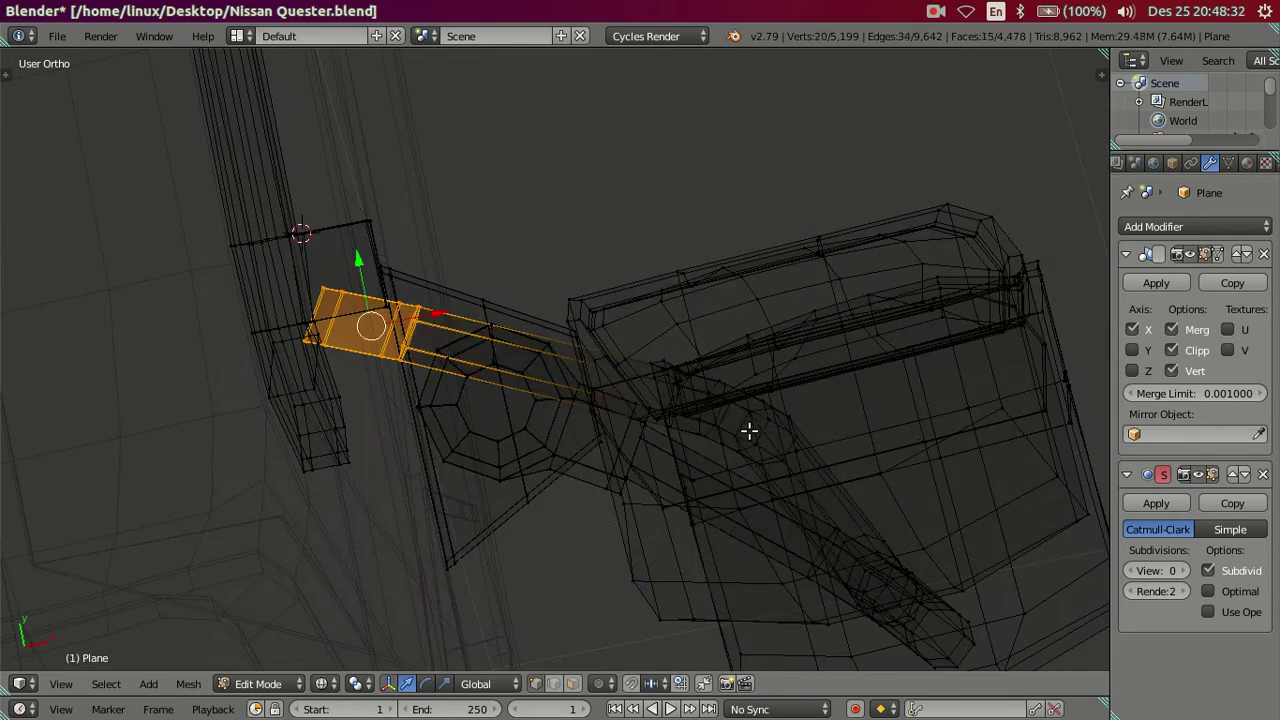
In top view, rotate and move the arm end to line up with the handle.
{"action": "key", "text": "KP_7"}
{"action": "key", "text": "z"}
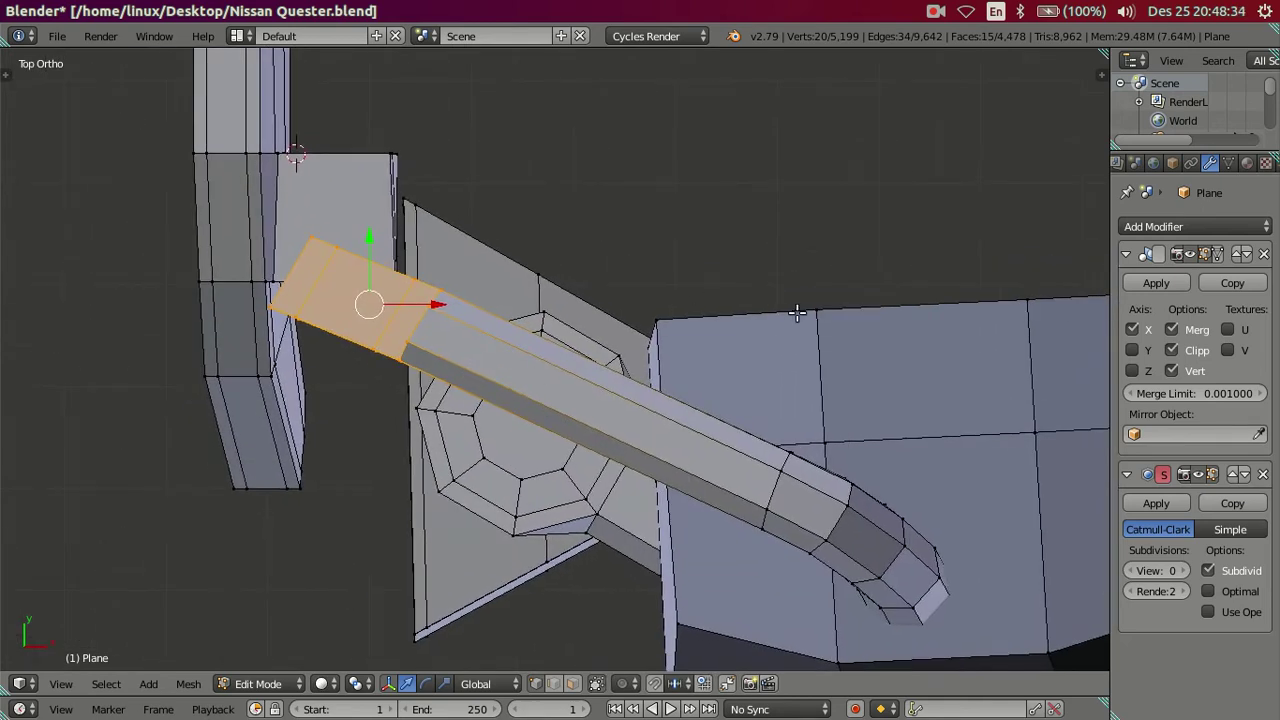
{"action": "key", "text": "r"}
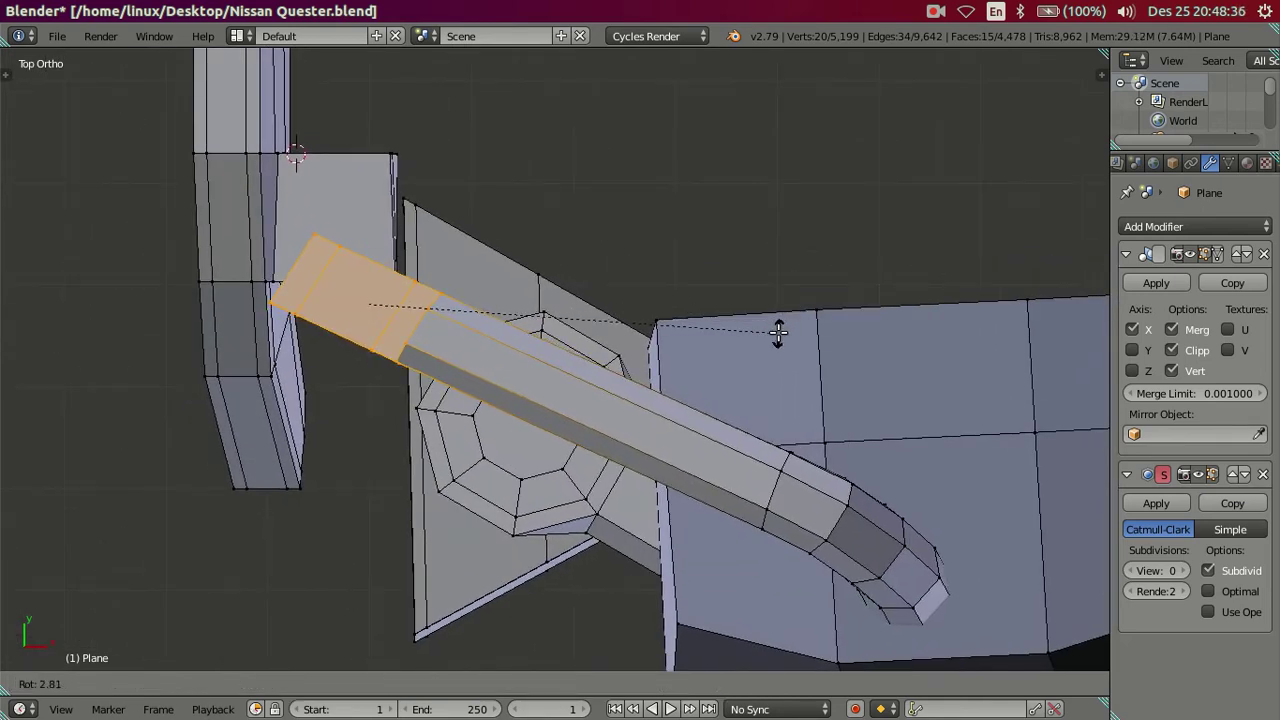
{"action": "left_click", "coordinate": [778, 332]}
{"action": "key", "text": "g"}
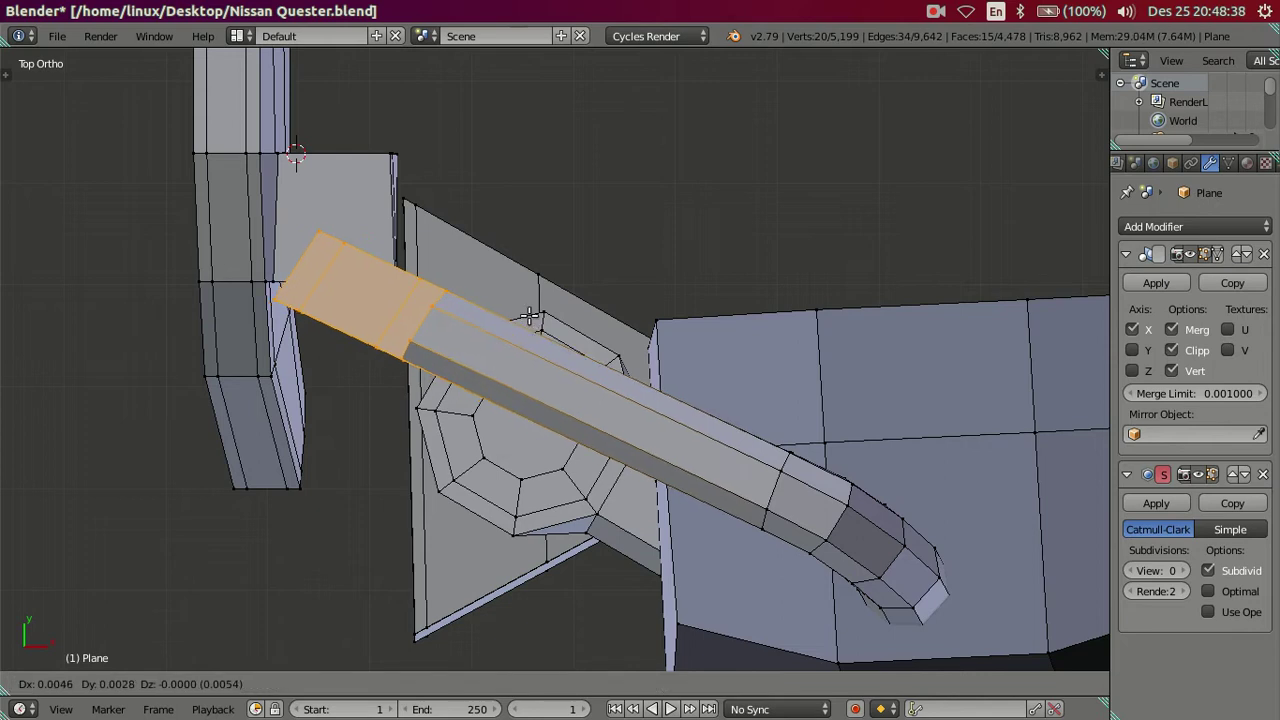
{"action": "left_click", "coordinate": [521, 291]}
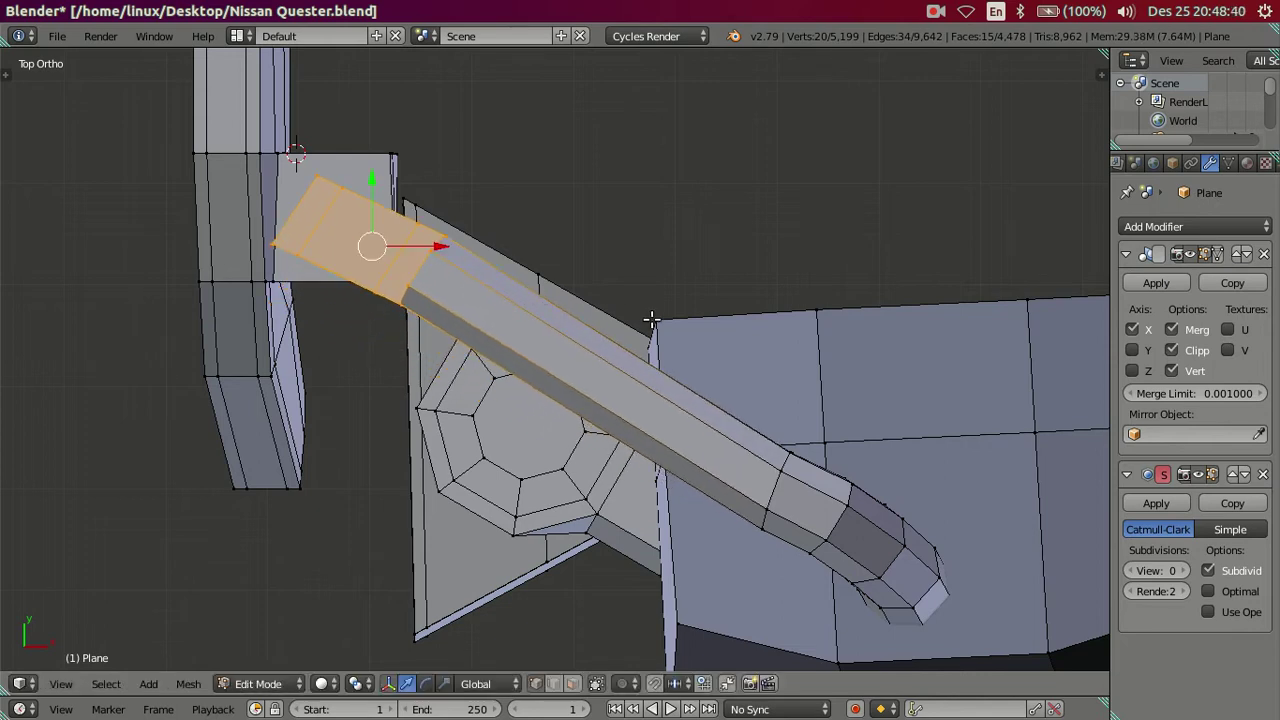
{"action": "key", "text": "r"}
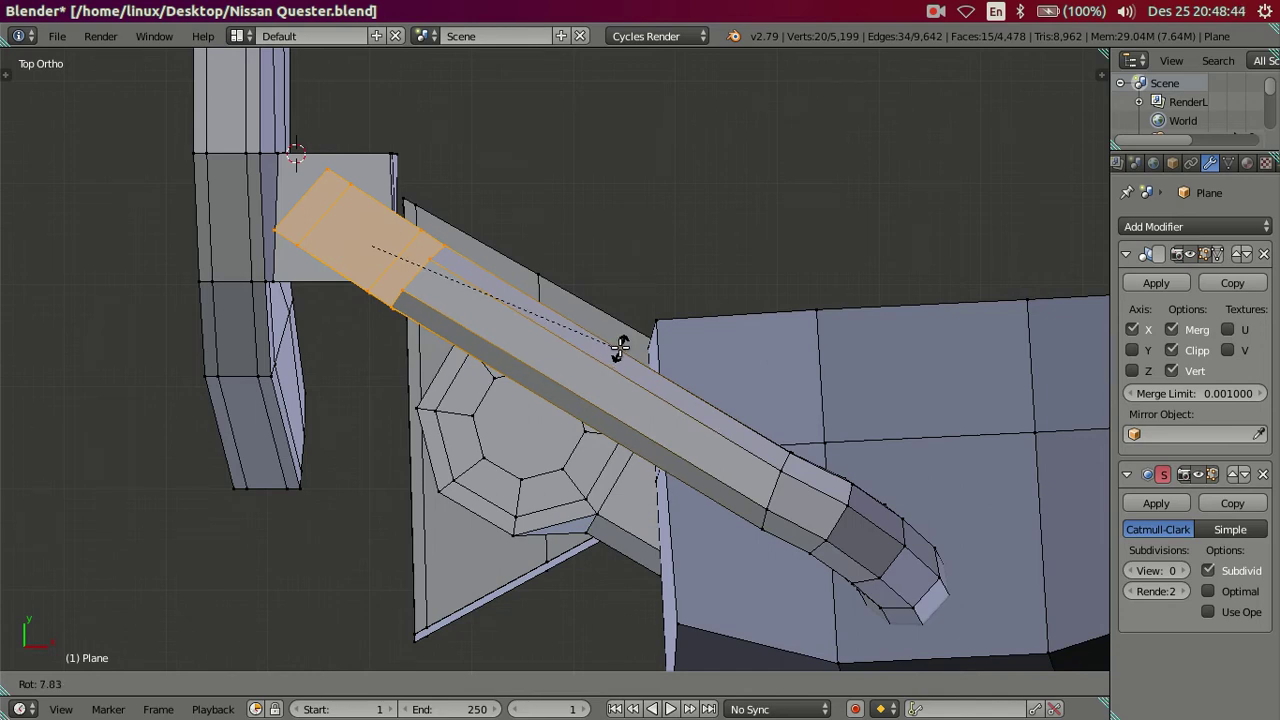
{"action": "left_click", "coordinate": [620, 345]}
Rotate an edge loop along the arm and nudge it along Y.
{"action": "key", "text": "a"}
{"action": "right_click", "coordinate": [825, 500], "text": "alt"}
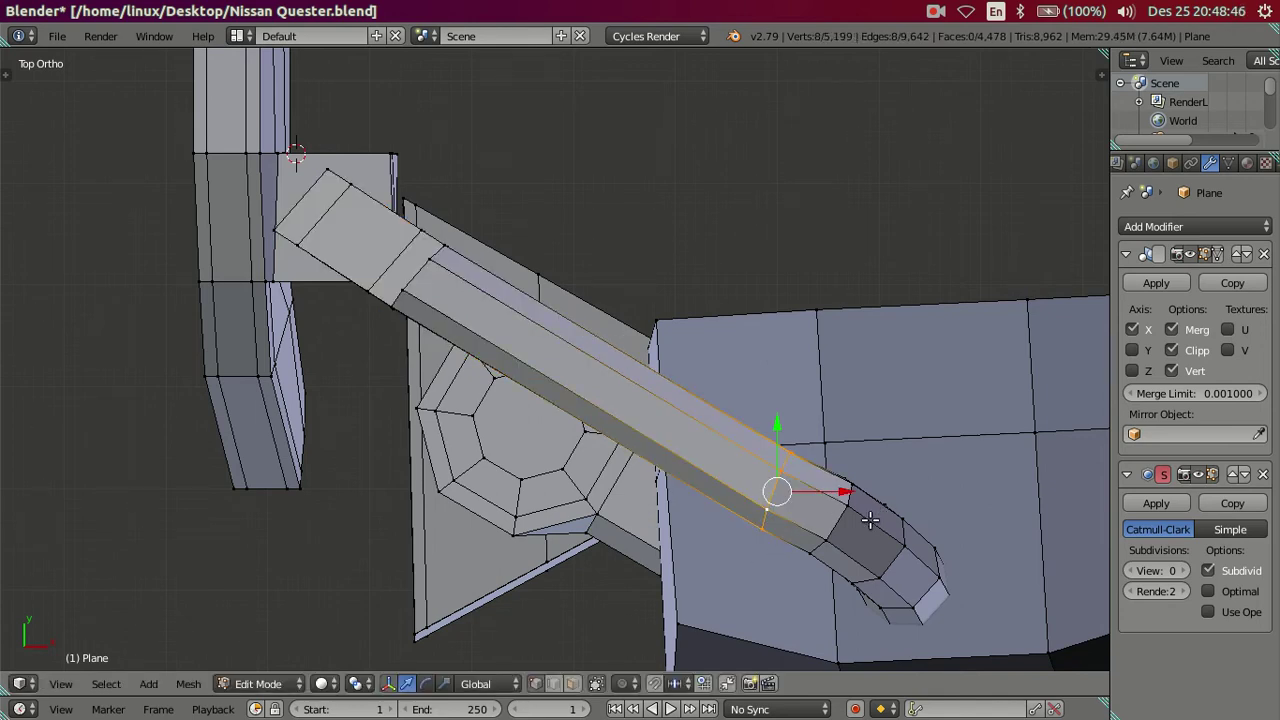
{"action": "key", "text": "r"}
{"action": "left_click", "coordinate": [851, 531]}
{"action": "left_click_drag", "start_coordinate": [772, 420], "coordinate": [776, 418]}
{"action": "scroll", "coordinate": [820, 514], "scroll_direction": "up", "scroll_amount": 2}
{"action": "scroll", "coordinate": [790, 520], "scroll_direction": "up", "scroll_amount": 2}
{"action": "scroll", "coordinate": [880, 517], "scroll_direction": "up", "scroll_amount": 1}
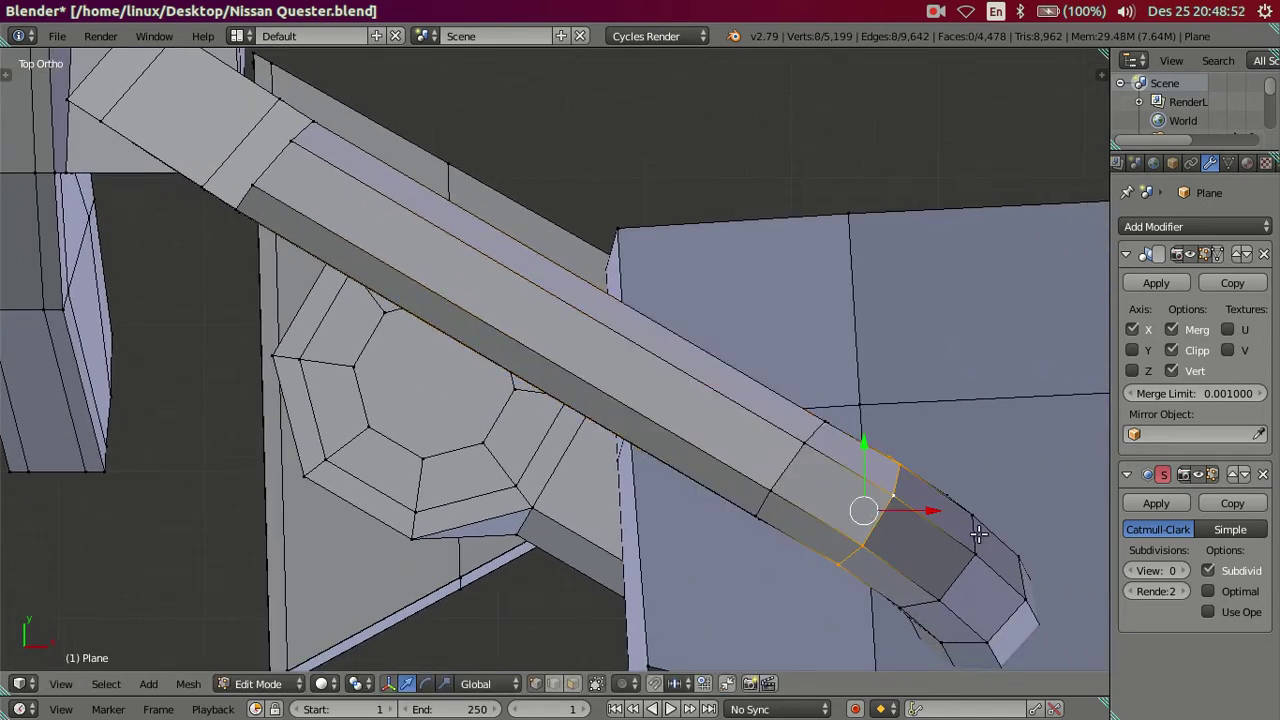
{"action": "key", "text": "r"}
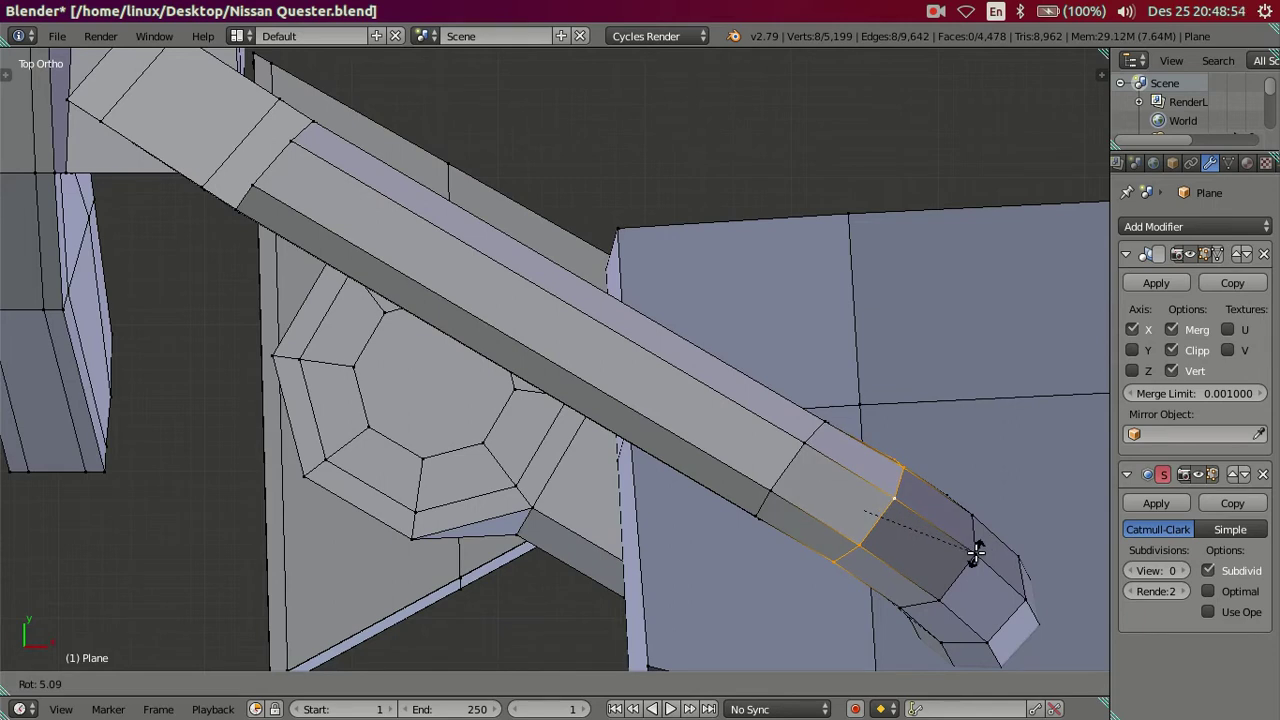
{"action": "left_click", "coordinate": [975, 553]}
Shift the edge loop across the bar slightly along Y.
{"action": "key", "text": "a"}
{"action": "right_click", "coordinate": [793, 467], "text": "alt"}
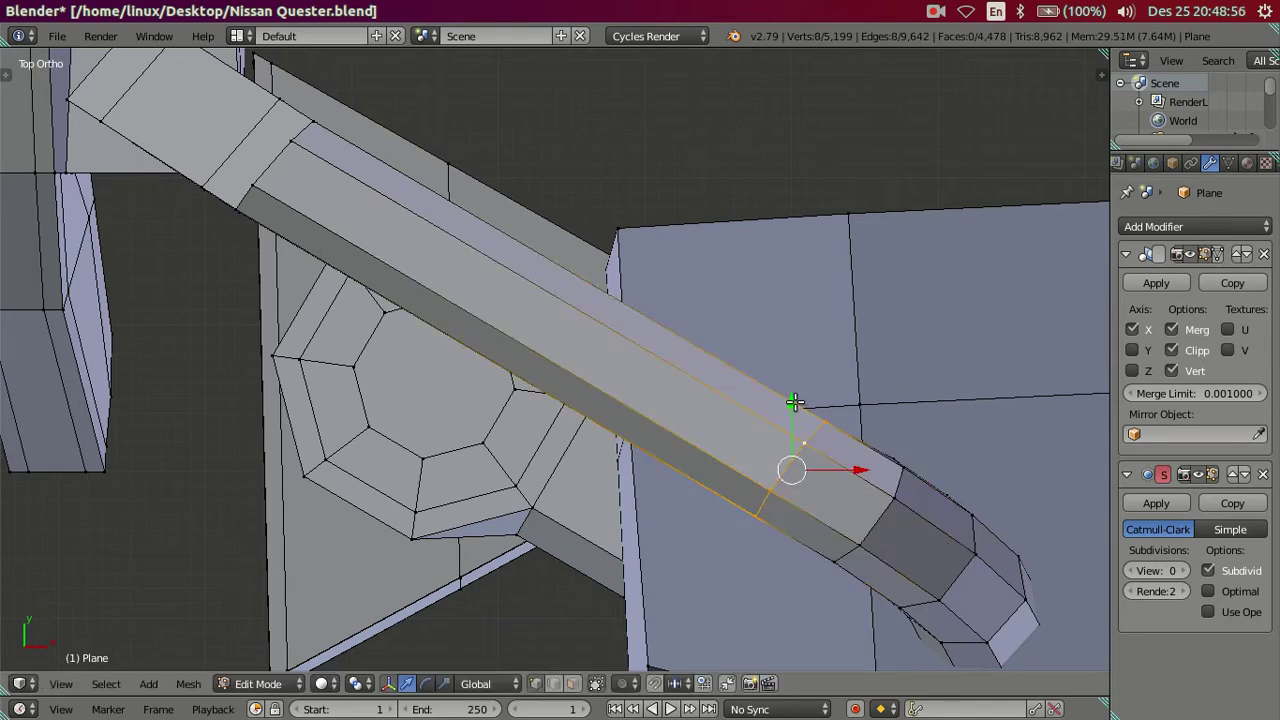
{"action": "left_click_drag", "start_coordinate": [793, 401], "coordinate": [799, 399]}
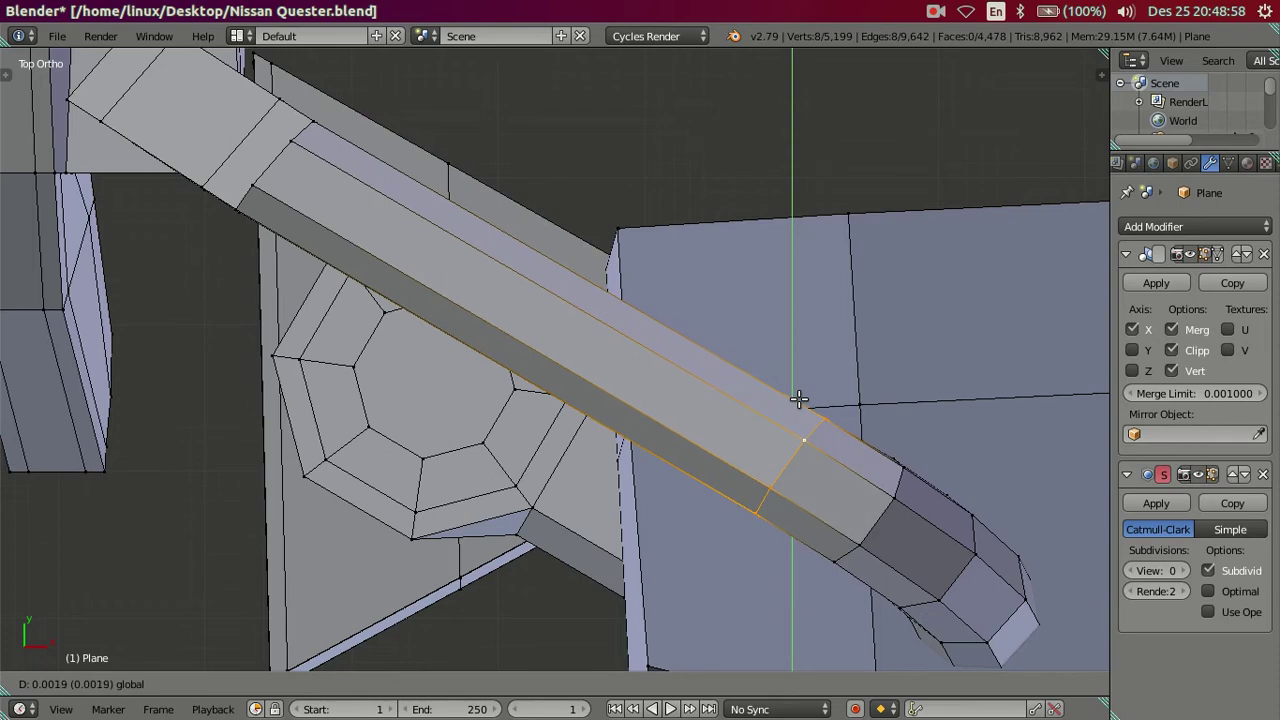
{"action": "left_click", "coordinate": [800, 400]}
{"action": "key", "text": "a"}
{"action": "mouse_move", "coordinate": [800, 400]}
{"action": "middle_mouse_down"}
{"action": "mouse_move", "coordinate": [600, 494]}
{"action": "mouse_move", "coordinate": [651, 351]}
{"action": "mouse_move", "coordinate": [757, 314]}
{"action": "mouse_move", "coordinate": [729, 286]}
{"action": "mouse_move", "coordinate": [571, 251]}
{"action": "mouse_move", "coordinate": [600, 300]}
{"action": "middle_mouse_up"}
{"action": "key", "text": "KP_7"}
Raise the viewport subdivision level to 2 and orbit around the smoothed mirror arm.
{"action": "key", "text": "Tab"}
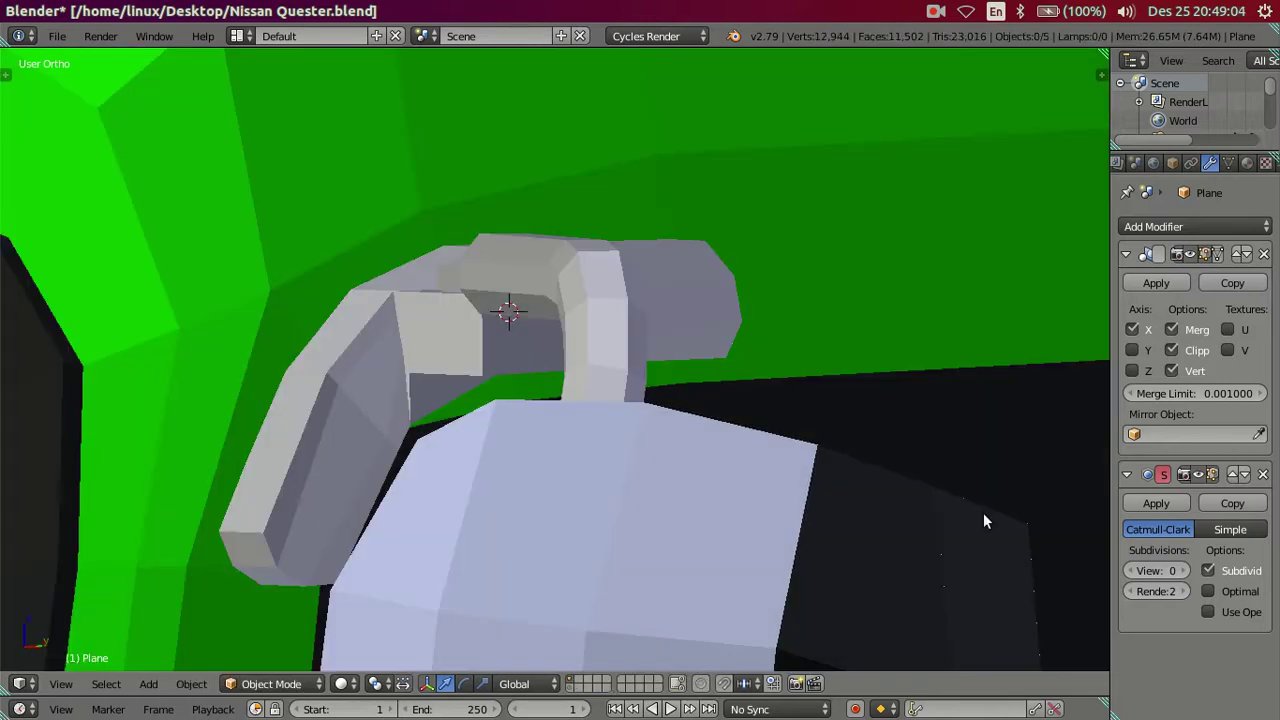
{"action": "left_click", "coordinate": [1181, 570]}
{"action": "left_click", "coordinate": [1181, 570]}
{"action": "mouse_move", "coordinate": [760, 350]}
{"action": "middle_mouse_down"}
{"action": "mouse_move", "coordinate": [726, 270]}
{"action": "mouse_move", "coordinate": [733, 441]}
{"action": "mouse_move", "coordinate": [537, 422]}
{"action": "mouse_move", "coordinate": [603, 603]}
{"action": "mouse_move", "coordinate": [603, 449]}
{"action": "mouse_move", "coordinate": [655, 348]}
{"action": "middle_mouse_up"}
{"action": "mouse_move", "coordinate": [731, 283]}
{"action": "middle_mouse_down"}
{"action": "mouse_move", "coordinate": [647, 371]}
{"action": "mouse_move", "coordinate": [590, 311]}
{"action": "mouse_move", "coordinate": [587, 231]}
{"action": "mouse_move", "coordinate": [603, 369]}
{"action": "middle_mouse_up"}
Isolate the mirror mesh in Edit Mode and shift the mount's face strip along X.
{"action": "key", "text": "KP_Divide"}
{"action": "key", "text": "Tab"}
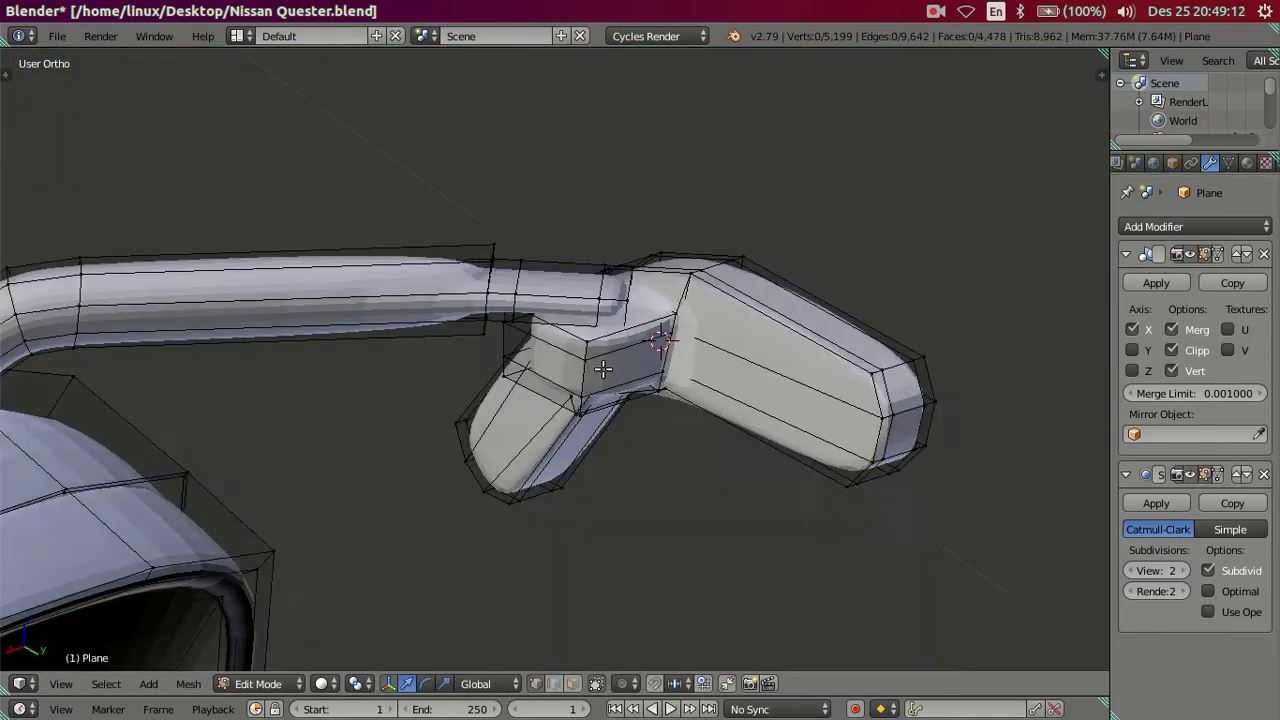
{"action": "scroll", "coordinate": [603, 369], "scroll_direction": "up", "scroll_amount": 2}
{"action": "scroll", "coordinate": [603, 369], "scroll_direction": "up", "scroll_amount": 2}
{"action": "right_click", "coordinate": [486, 350], "text": "alt"}
{"action": "right_click", "coordinate": [486, 350], "text": "alt+shift"}
{"action": "middle_click_drag", "start_coordinate": [550, 356], "coordinate": [533, 478]}
{"action": "key", "text": "g"}
{"action": "key", "text": "x"}
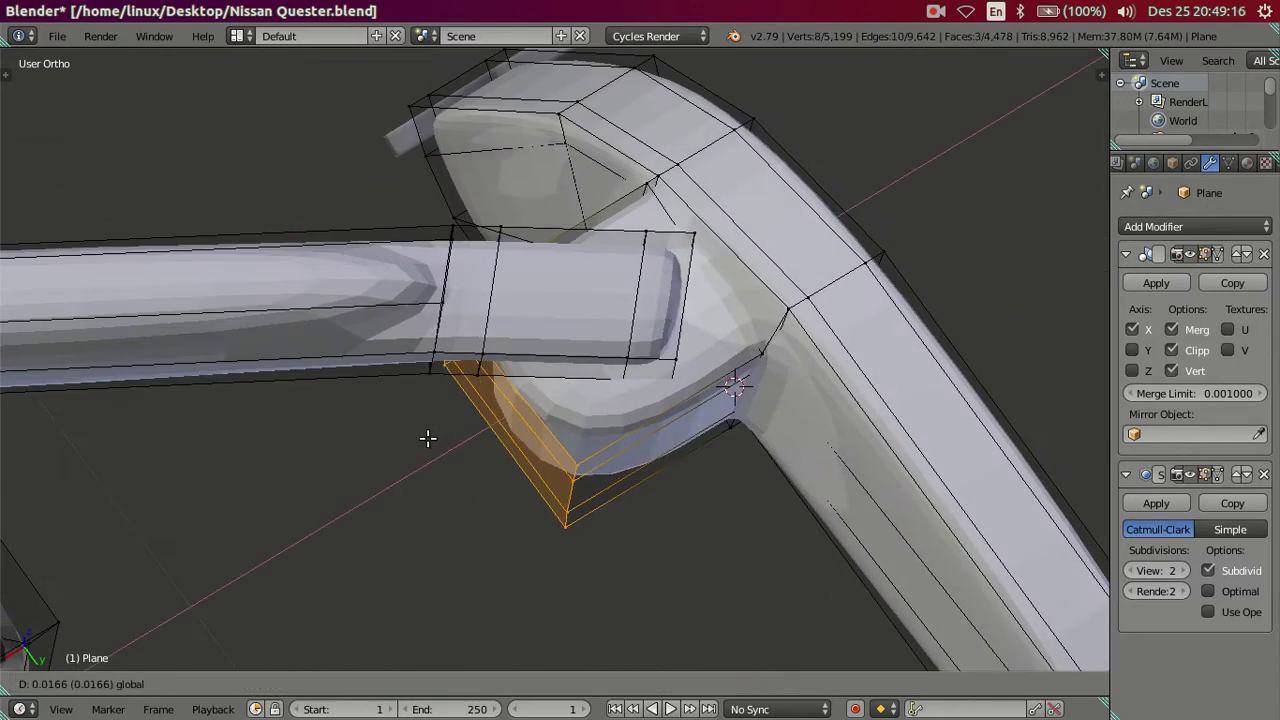
{"action": "left_click", "coordinate": [444, 431]}
{"action": "mouse_move", "coordinate": [444, 431]}
{"action": "middle_mouse_down"}
{"action": "mouse_move", "coordinate": [756, 278]}
{"action": "mouse_move", "coordinate": [789, 220]}
{"action": "mouse_move", "coordinate": [751, 251]}
{"action": "mouse_move", "coordinate": [680, 365]}
{"action": "mouse_move", "coordinate": [674, 423]}
{"action": "mouse_move", "coordinate": [743, 309]}
{"action": "mouse_move", "coordinate": [675, 368]}
{"action": "mouse_move", "coordinate": [738, 282]}
{"action": "middle_mouse_up"}
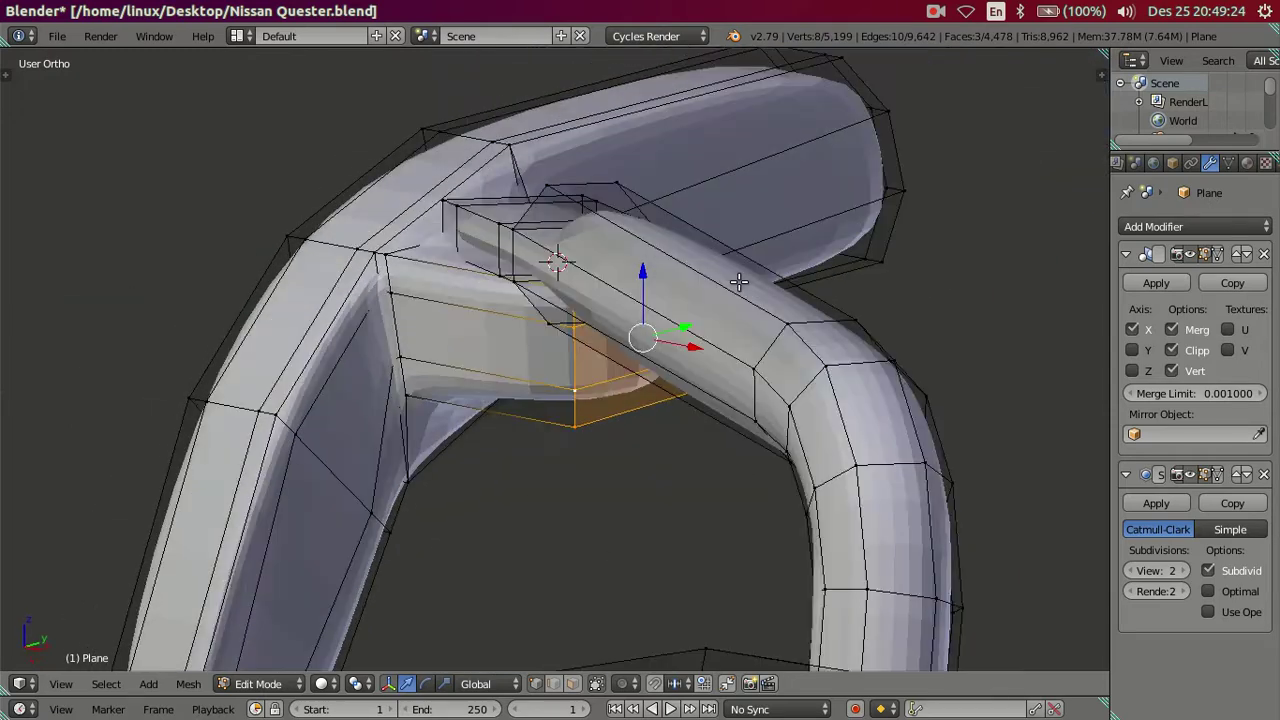
Hide the mount piece, then move two edge loops on the arm along Z.
{"action": "key", "text": "ctrl+l"}
{"action": "mouse_move", "coordinate": [414, 329]}
{"action": "middle_mouse_down"}
{"action": "mouse_move", "coordinate": [471, 371]}
{"action": "mouse_move", "coordinate": [517, 486]}
{"action": "mouse_move", "coordinate": [509, 282]}
{"action": "middle_mouse_up"}
{"action": "key", "text": "h"}
{"action": "right_click", "coordinate": [372, 300], "text": "alt"}
{"action": "mouse_move", "coordinate": [372, 300]}
{"action": "middle_mouse_down"}
{"action": "mouse_move", "coordinate": [535, 222]}
{"action": "mouse_move", "coordinate": [391, 364]}
{"action": "middle_mouse_up"}
{"action": "right_click", "coordinate": [598, 350], "text": "alt+shift"}
{"action": "mouse_move", "coordinate": [629, 357]}
{"action": "middle_mouse_down"}
{"action": "mouse_move", "coordinate": [514, 437]}
{"action": "mouse_move", "coordinate": [417, 270]}
{"action": "middle_mouse_up"}
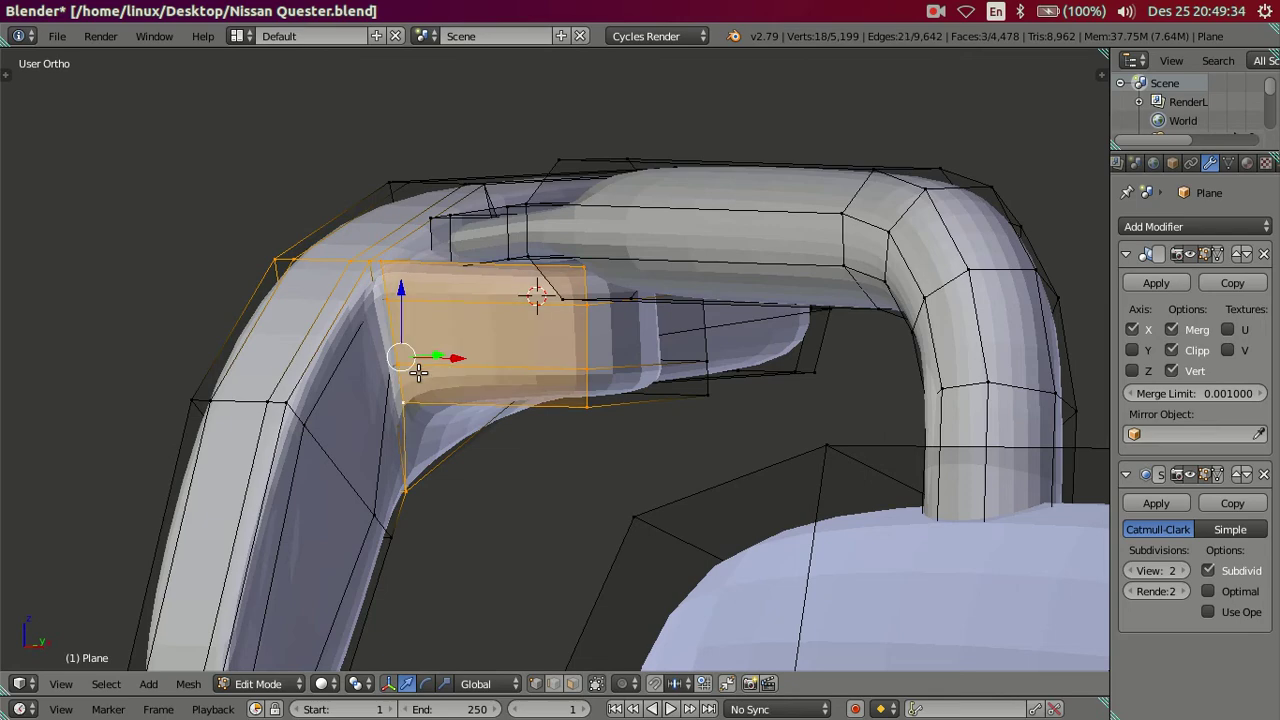
{"action": "middle_click_drag", "start_coordinate": [418, 372], "coordinate": [409, 491]}
{"action": "key", "text": "g"}
{"action": "key", "text": "z"}
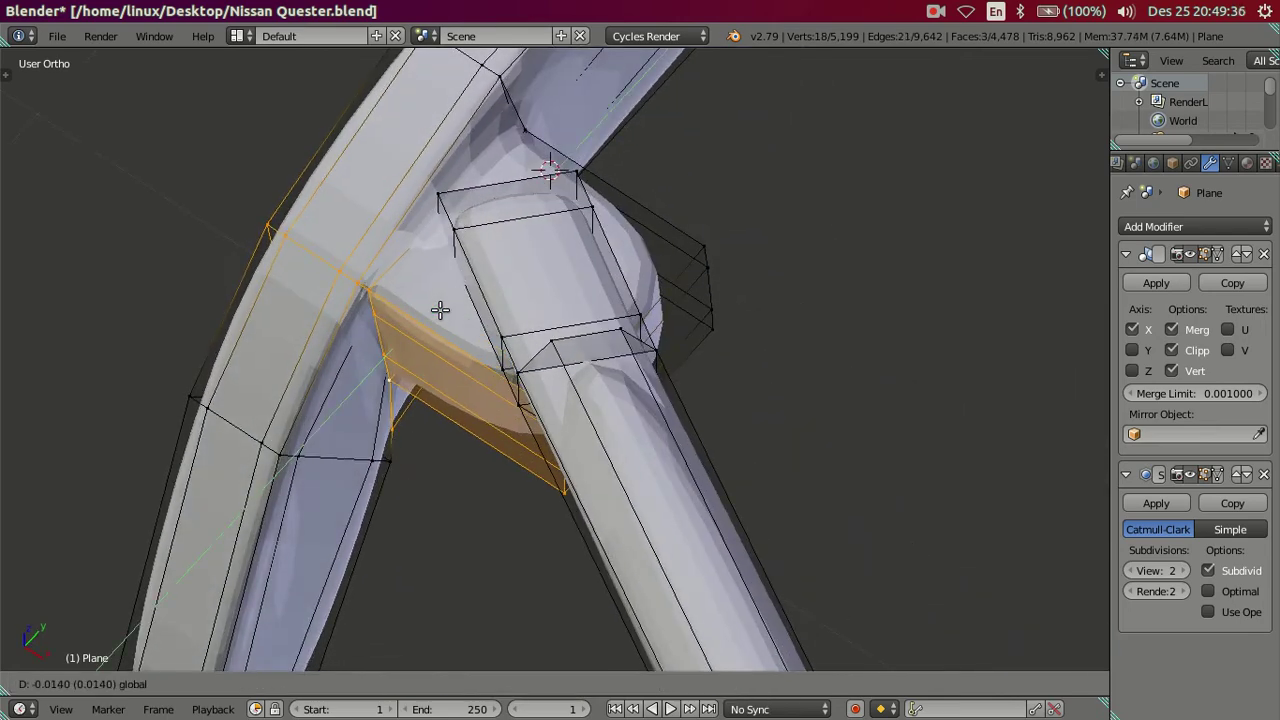
{"action": "left_click", "coordinate": [440, 310]}
{"action": "mouse_move", "coordinate": [440, 310]}
{"action": "middle_mouse_down"}
{"action": "mouse_move", "coordinate": [434, 263]}
{"action": "mouse_move", "coordinate": [327, 230]}
{"action": "middle_mouse_up"}
{"action": "mouse_move", "coordinate": [520, 464]}
{"action": "middle_mouse_down"}
{"action": "mouse_move", "coordinate": [603, 563]}
{"action": "mouse_move", "coordinate": [575, 551]}
{"action": "mouse_move", "coordinate": [557, 534]}
{"action": "mouse_move", "coordinate": [664, 564]}
{"action": "mouse_move", "coordinate": [634, 513]}
{"action": "mouse_move", "coordinate": [511, 491]}
{"action": "middle_mouse_up"}
In wireframe, slide the joint's corner edge along Y, nudge the corner vertex up, and exit Edit Mode.
{"action": "key", "text": "z"}
{"action": "right_click", "coordinate": [558, 530], "text": "alt"}
{"action": "left_click_drag", "start_coordinate": [533, 492], "coordinate": [566, 485]}
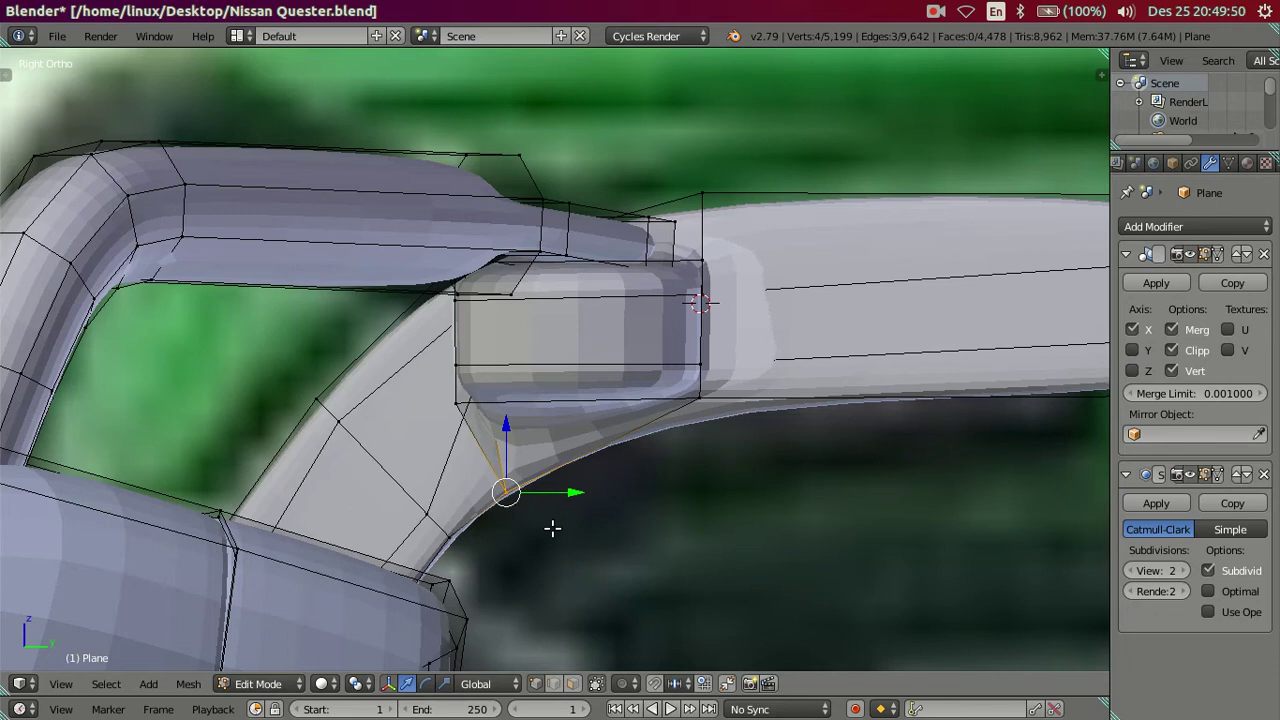
{"action": "key", "text": "g"}
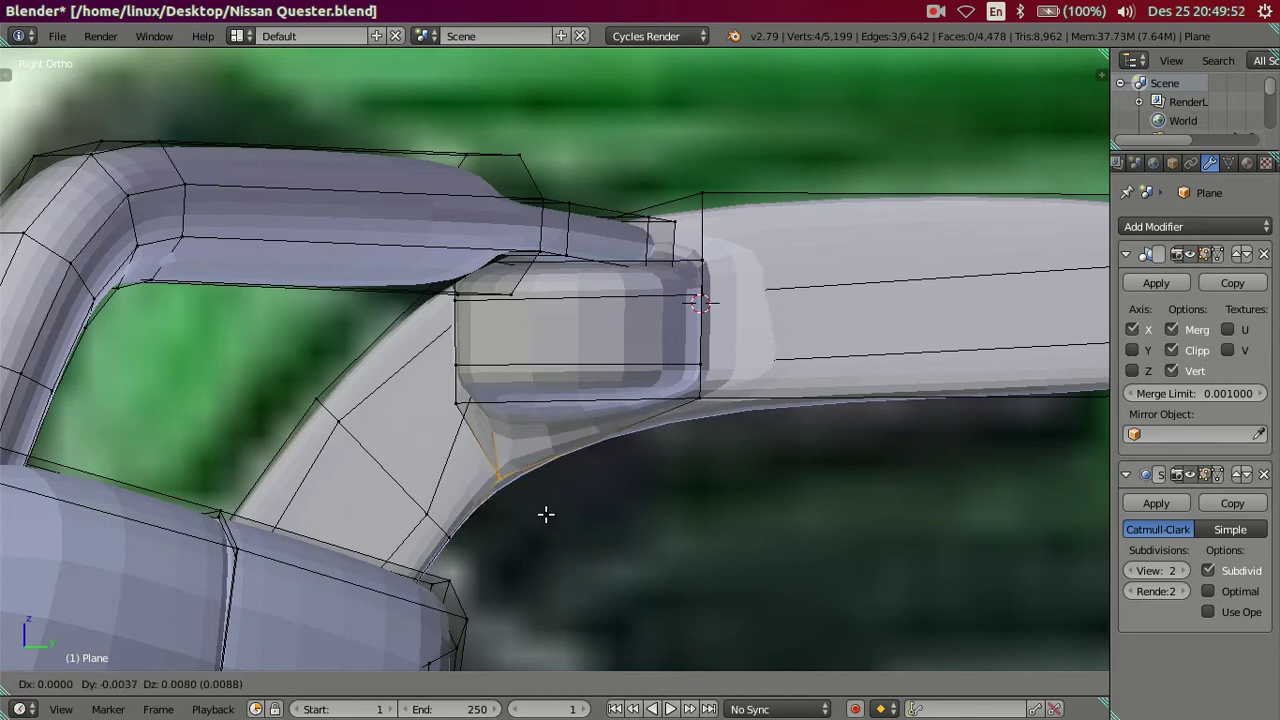
{"action": "left_click", "coordinate": [543, 513]}
{"action": "scroll", "coordinate": [543, 509], "scroll_direction": "down", "scroll_amount": 3}
{"action": "key", "text": "Tab"}
{"action": "mouse_move", "coordinate": [510, 432]}
{"action": "middle_mouse_down"}
{"action": "mouse_move", "coordinate": [548, 454]}
{"action": "mouse_move", "coordinate": [627, 440]}
{"action": "mouse_move", "coordinate": [684, 472]}
{"action": "mouse_move", "coordinate": [724, 543]}
{"action": "mouse_move", "coordinate": [709, 431]}
{"action": "mouse_move", "coordinate": [663, 463]}
{"action": "mouse_move", "coordinate": [703, 459]}
{"action": "mouse_move", "coordinate": [570, 283]}
{"action": "middle_mouse_up"}
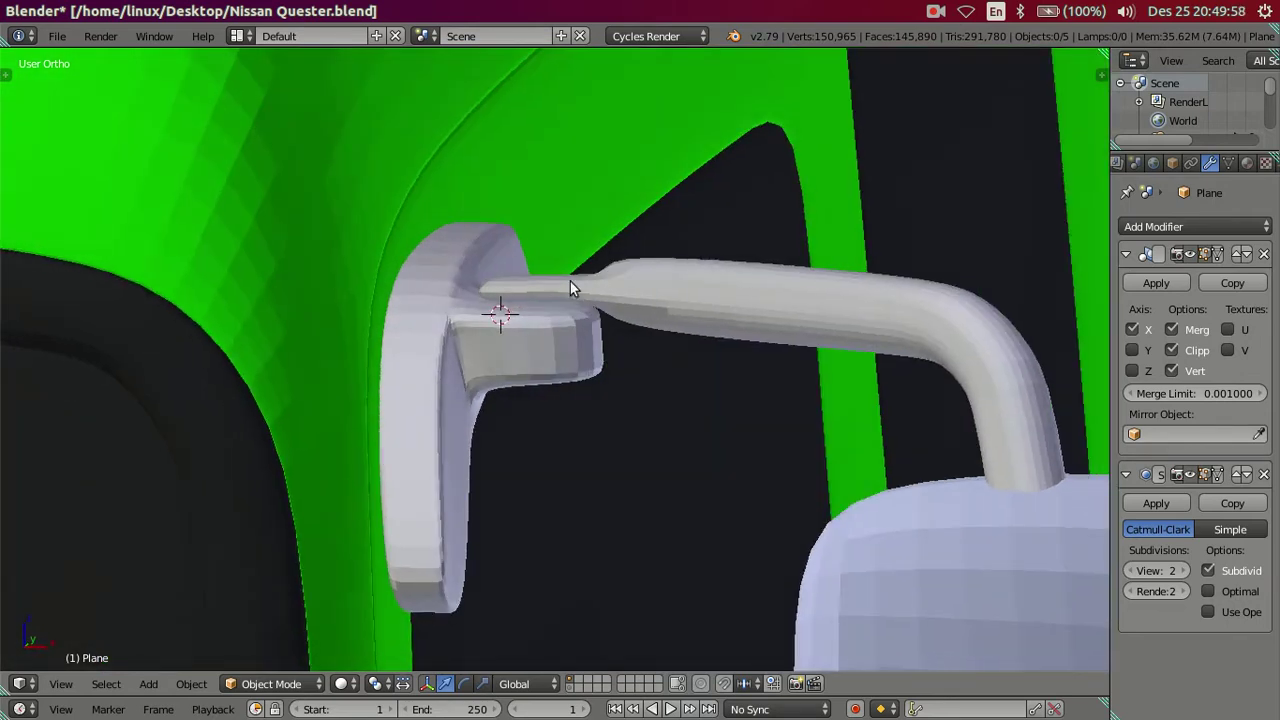
Return to Edit Mode with subdivision View at 0 and lift the selected beam face along Z.
{"action": "key", "text": "Tab"}
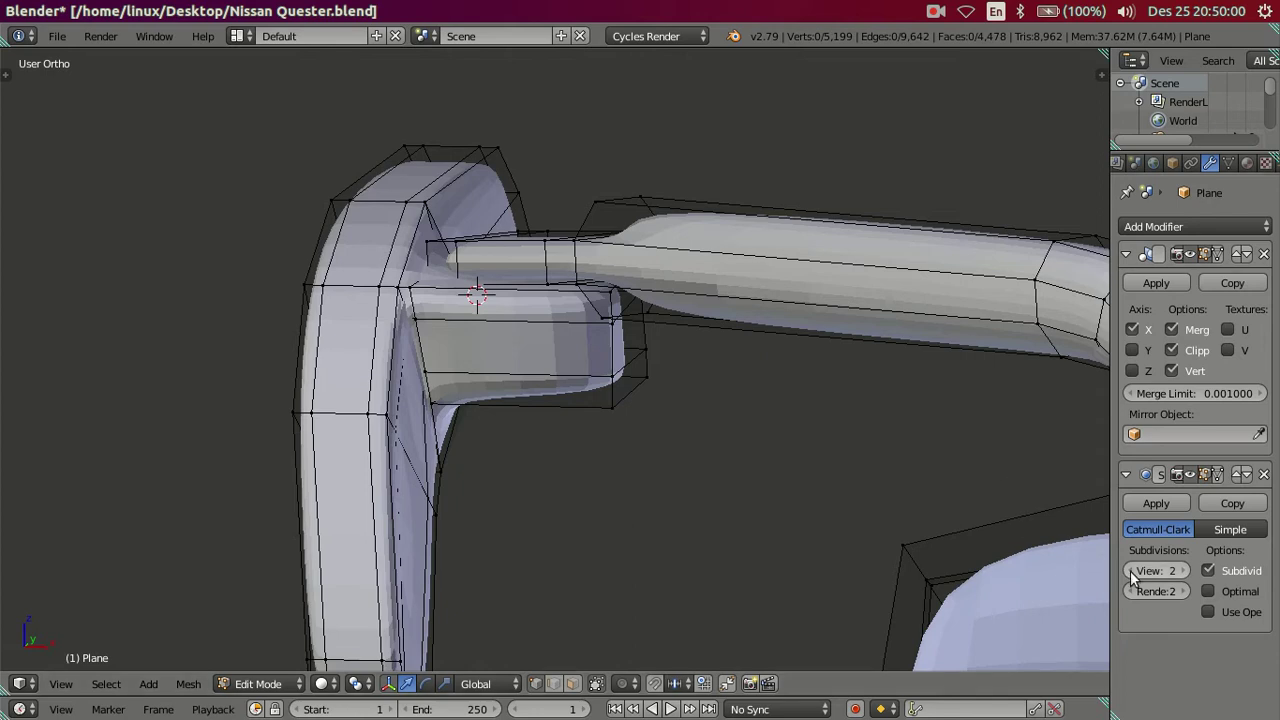
{"action": "double_click", "coordinate": [1133, 573]}
{"action": "mouse_move", "coordinate": [480, 286]}
{"action": "middle_mouse_down"}
{"action": "mouse_move", "coordinate": [451, 277]}
{"action": "mouse_move", "coordinate": [496, 321]}
{"action": "middle_mouse_up"}
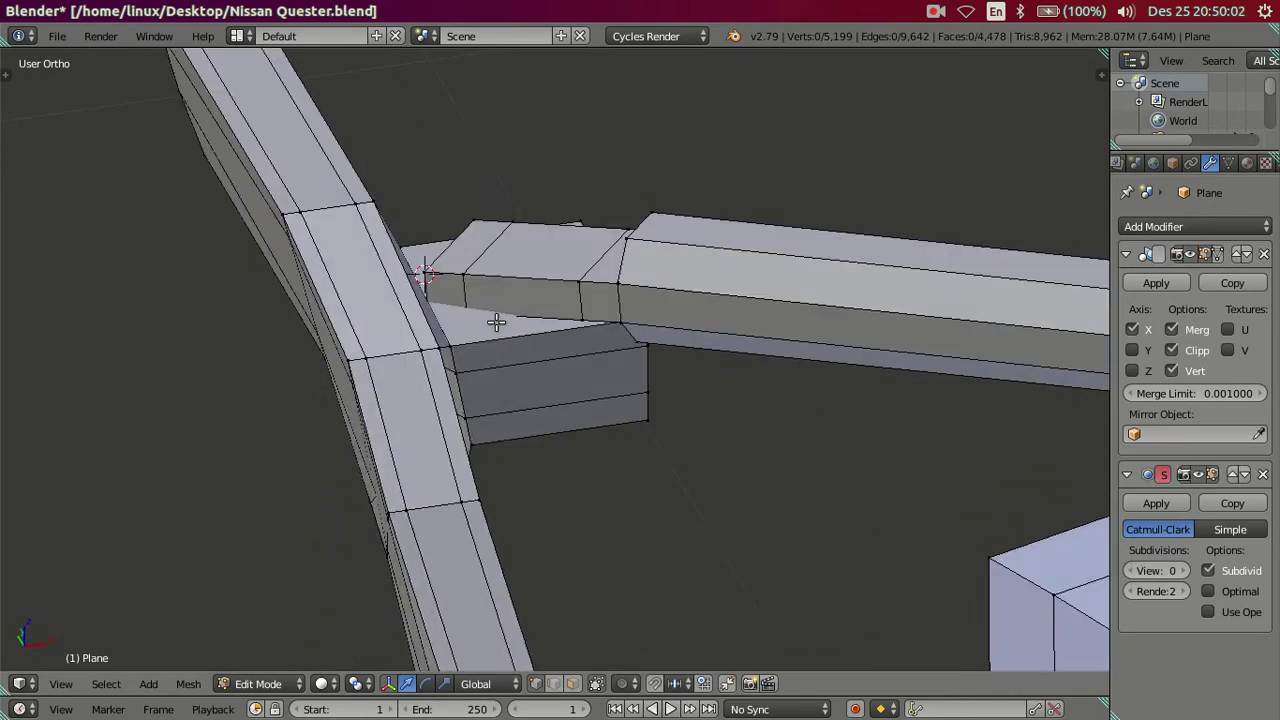
{"action": "mouse_move", "coordinate": [491, 264]}
{"action": "middle_mouse_down"}
{"action": "mouse_move", "coordinate": [514, 209]}
{"action": "mouse_move", "coordinate": [468, 190]}
{"action": "middle_mouse_up"}
{"action": "left_click_drag", "start_coordinate": [470, 189], "coordinate": [473, 181]}
{"action": "scroll", "coordinate": [565, 270], "scroll_direction": "up", "scroll_amount": 2}
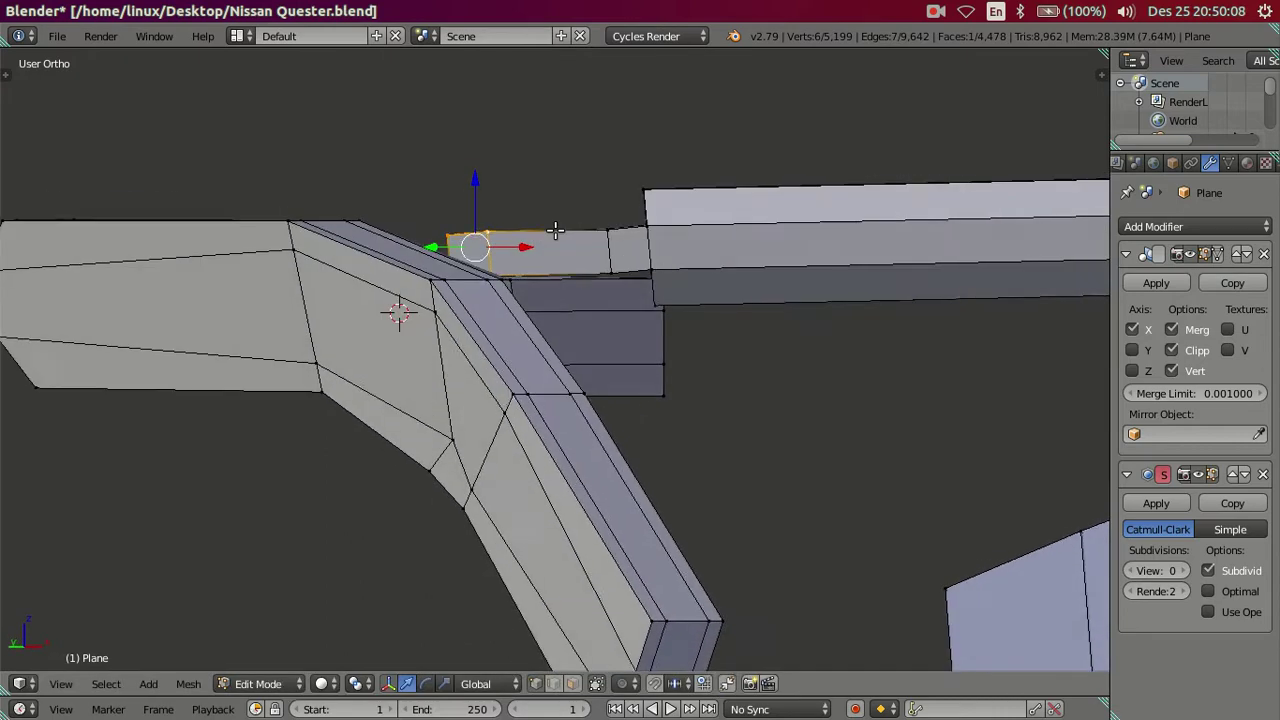
{"action": "scroll", "coordinate": [582, 301], "scroll_direction": "up", "scroll_amount": 2}
{"action": "scroll", "coordinate": [582, 301], "scroll_direction": "up", "scroll_amount": 1}
{"action": "middle_click_drag", "start_coordinate": [582, 301], "coordinate": [586, 371], "text": "shift"}
{"action": "scroll", "coordinate": [586, 371], "scroll_direction": "up", "scroll_amount": 1}
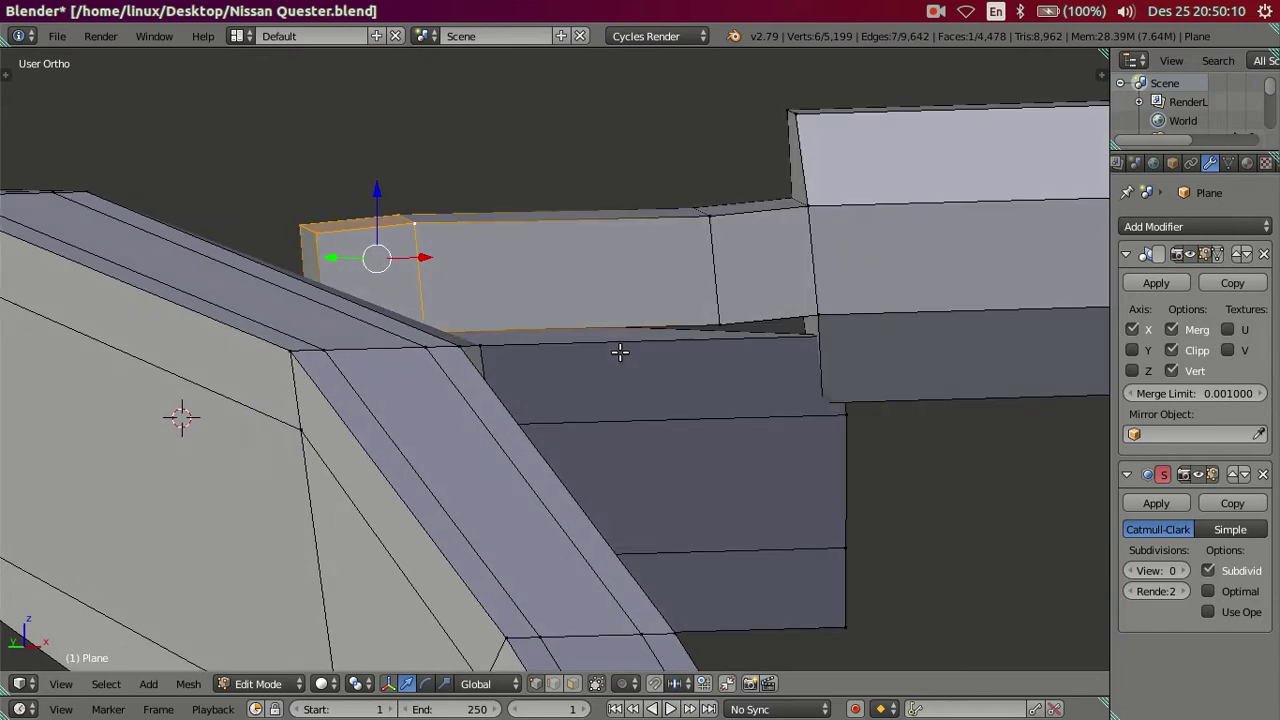
Lift the vertical edge at the beam end slightly along Z.
{"action": "key", "text": "a"}
{"action": "left_click", "coordinate": [700, 262]}
{"action": "mouse_move", "coordinate": [713, 205]}
{"action": "left_mouse_down"}
{"action": "mouse_move", "coordinate": [713, 191]}
{"action": "mouse_move", "coordinate": [700, 200]}
{"action": "left_mouse_up"}
{"action": "key", "text": "a"}
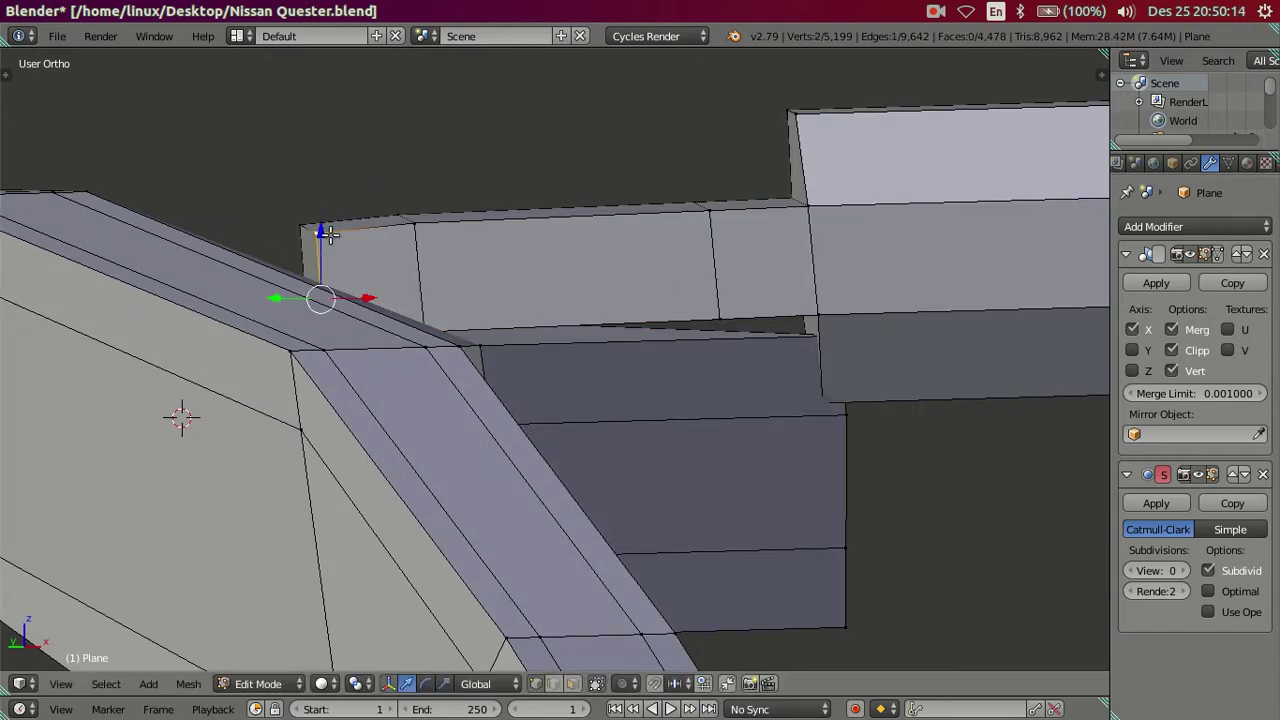
{"action": "middle_click_drag", "start_coordinate": [329, 233], "coordinate": [420, 274]}
{"action": "key", "text": "ctrl+z"}
{"action": "key", "text": "ctrl+z"}
{"action": "key", "text": "a"}
In wireframe, grow the selection to a strip of beam faces and raise it along Z.
{"action": "left_click", "coordinate": [458, 282]}
{"action": "mouse_move", "coordinate": [458, 282]}
{"action": "middle_mouse_down"}
{"action": "mouse_move", "coordinate": [437, 259]}
{"action": "mouse_move", "coordinate": [449, 326]}
{"action": "mouse_move", "coordinate": [486, 317]}
{"action": "middle_mouse_up"}
{"action": "key", "text": "z"}
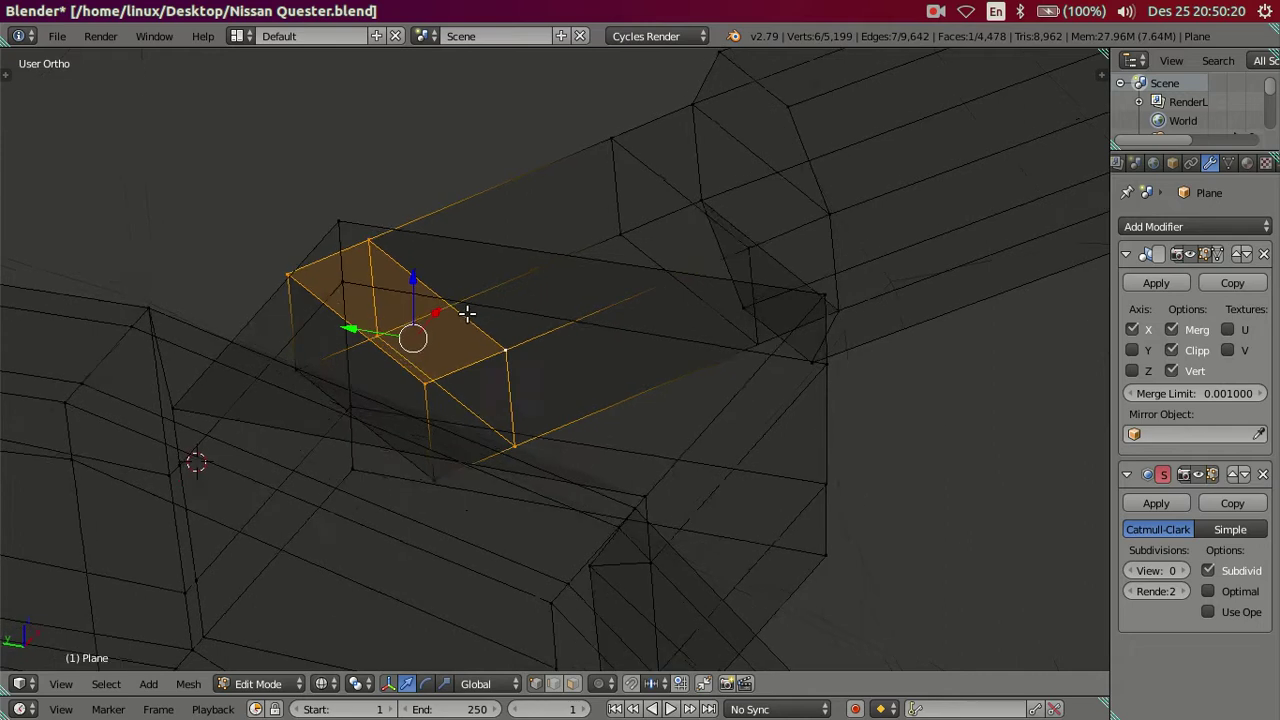
{"action": "key", "text": "l"}
{"action": "key", "text": "ctrl+z"}
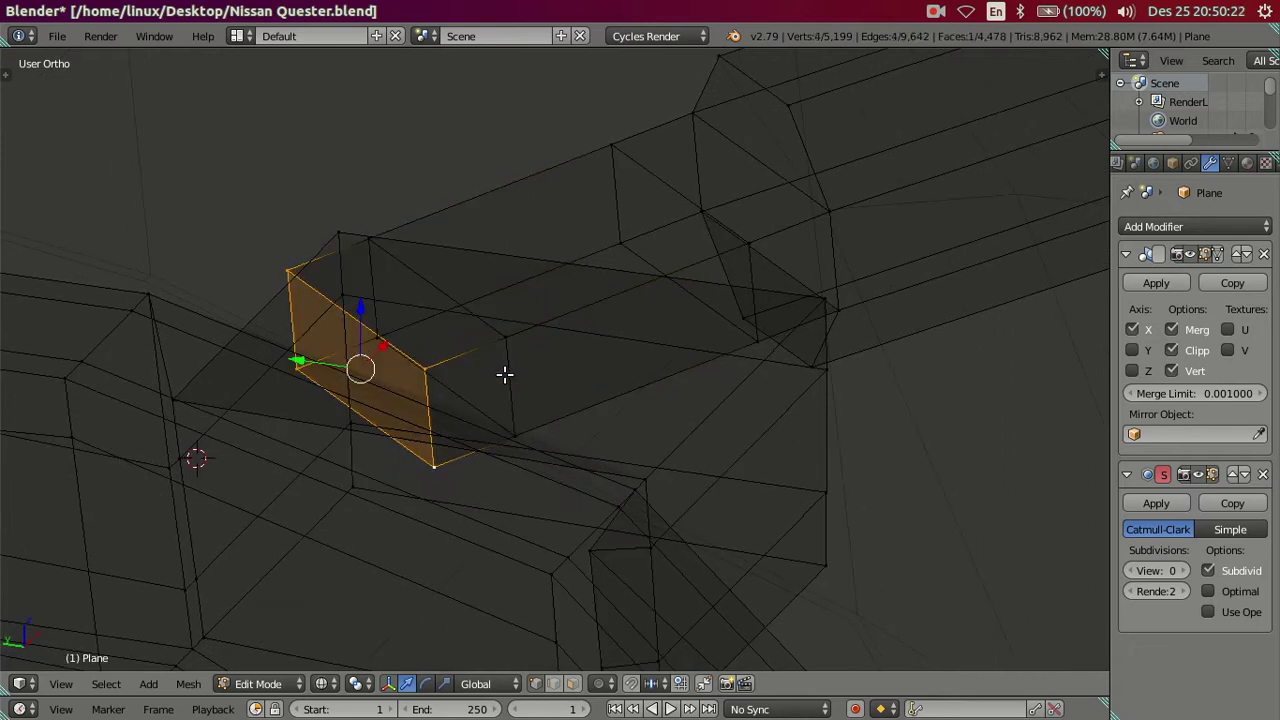
{"action": "mouse_move", "coordinate": [498, 374]}
{"action": "middle_mouse_down"}
{"action": "mouse_move", "coordinate": [465, 340]}
{"action": "mouse_move", "coordinate": [471, 314]}
{"action": "mouse_move", "coordinate": [709, 306]}
{"action": "middle_mouse_up"}
{"action": "key", "text": "ctrl+KP_Add"}
{"action": "key", "text": "ctrl+KP_Add"}
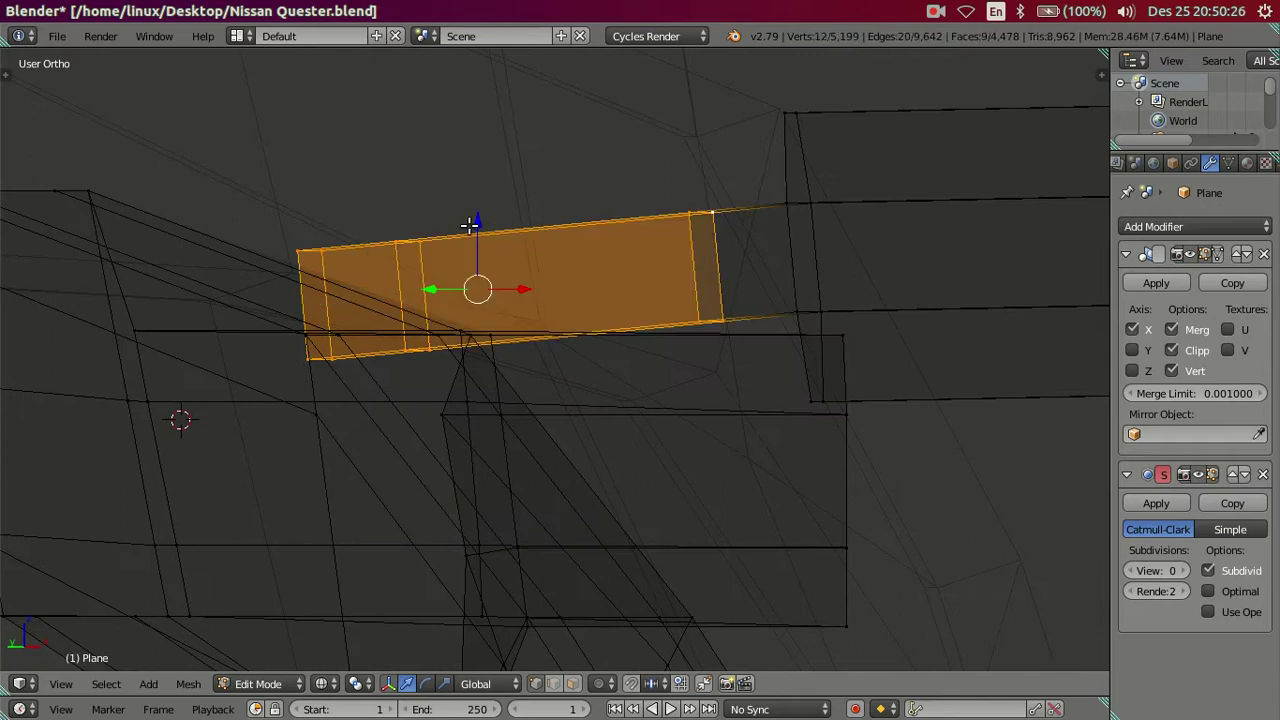
{"action": "key", "text": "g"}
{"action": "key", "text": "z"}
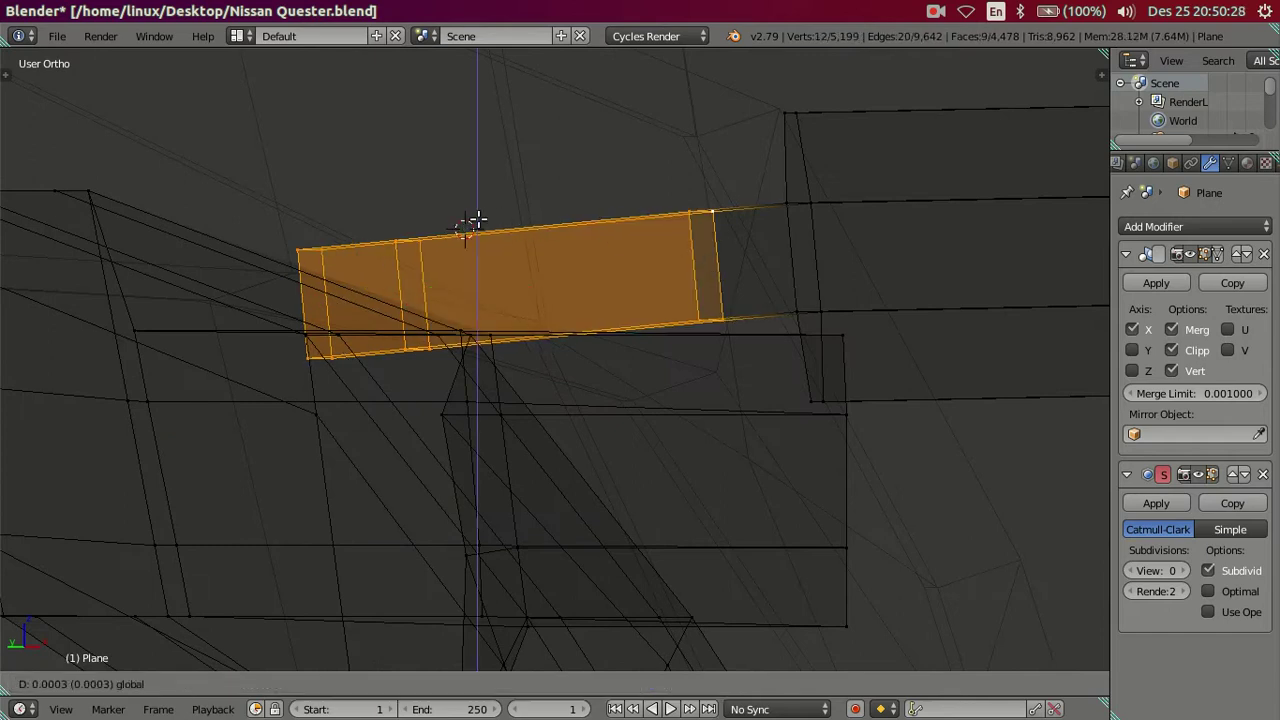
{"action": "left_click", "coordinate": [481, 216]}
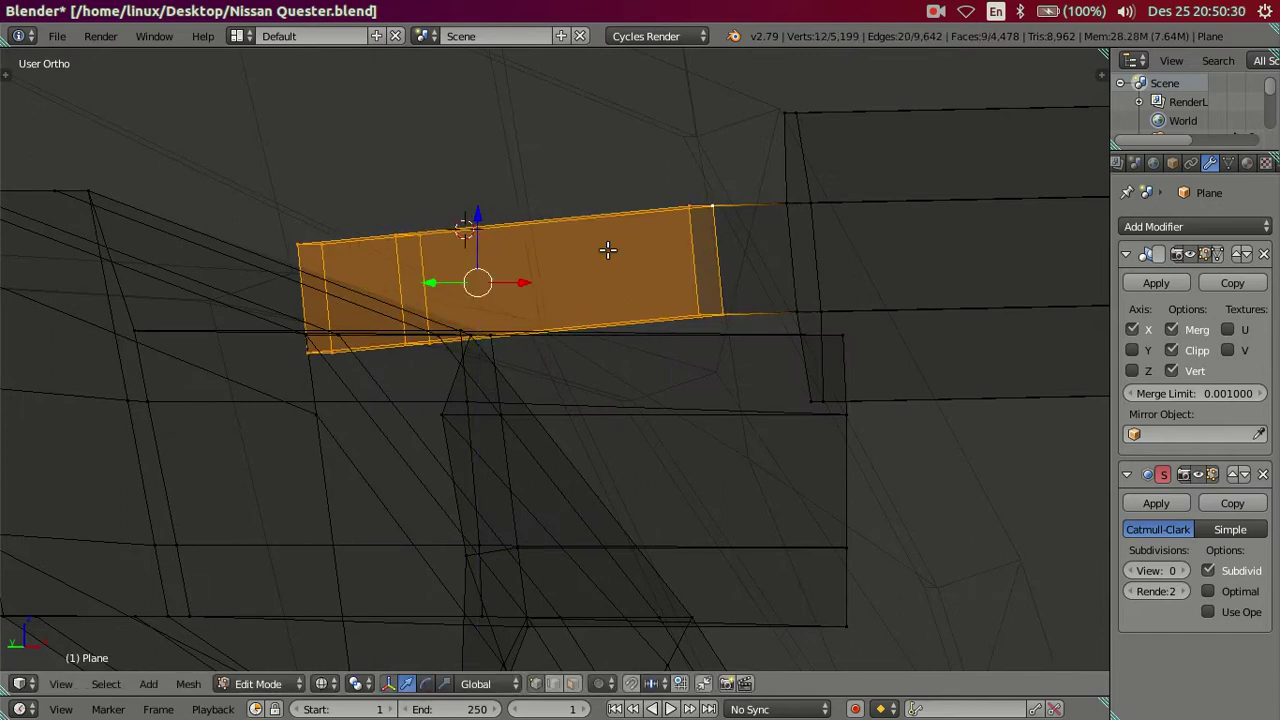
Shrink the selection to the end faces, raise them along Z, then move the leftmost end face.
{"action": "key", "text": "ctrl+KP_Subtract"}
{"action": "key", "text": "g"}
{"action": "key", "text": "z"}
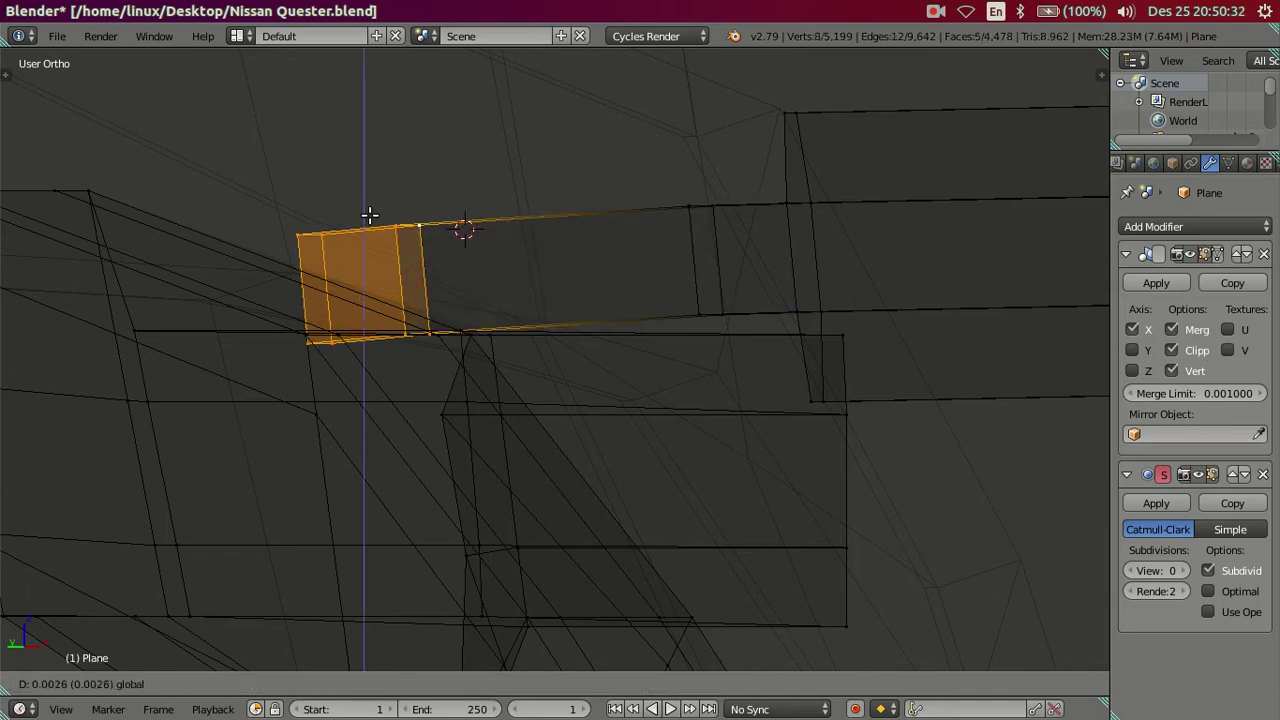
{"action": "left_click", "coordinate": [370, 212]}
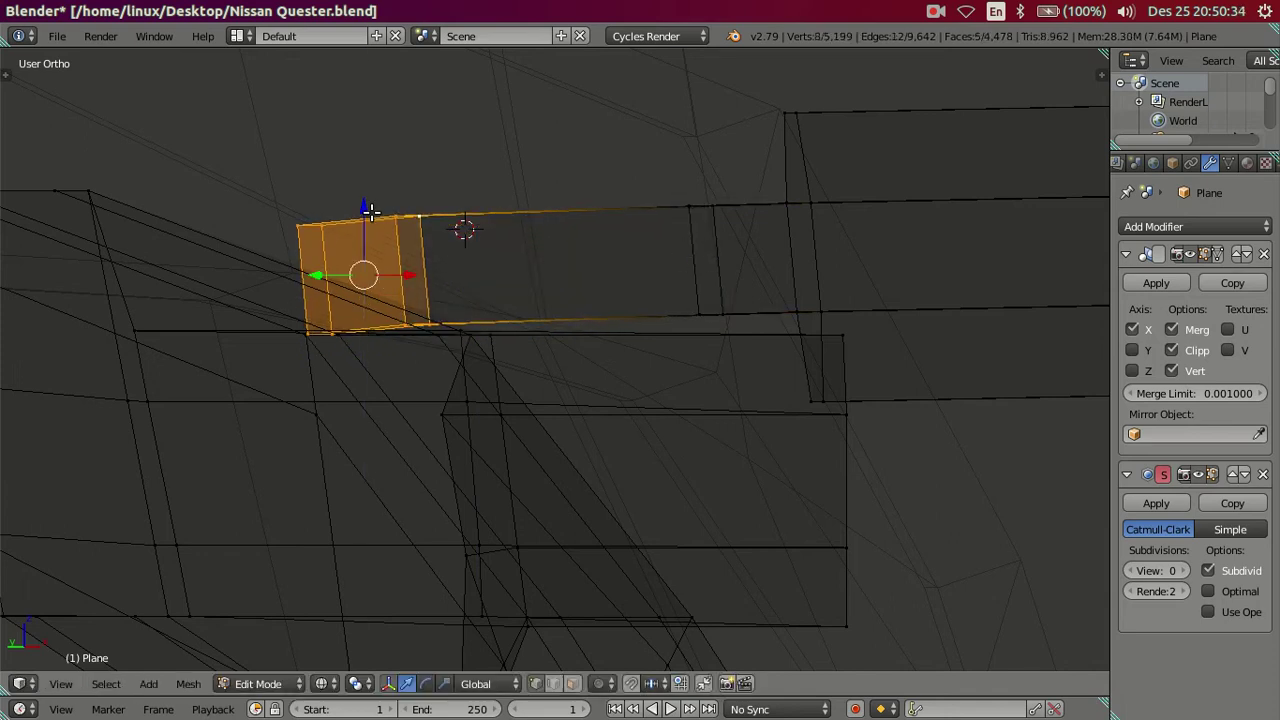
{"action": "left_click_drag", "start_coordinate": [365, 210], "coordinate": [366, 207]}
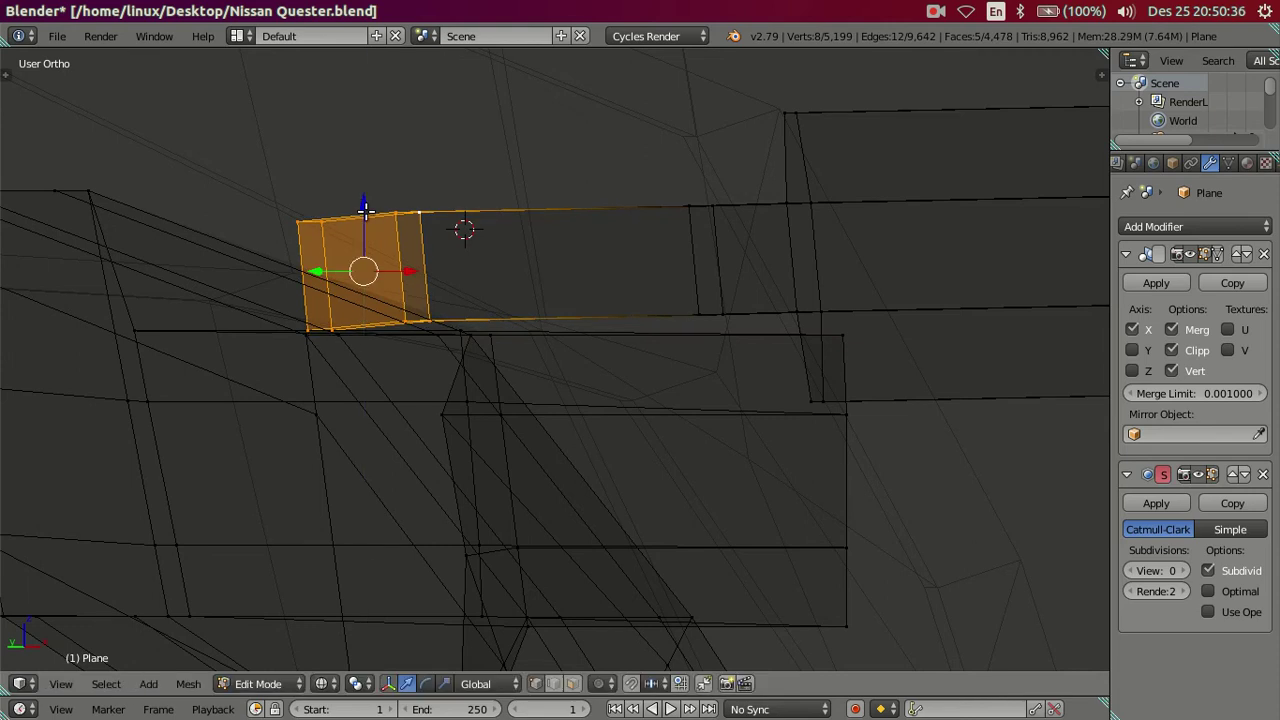
{"action": "right_click", "coordinate": [316, 212]}
{"action": "key", "text": "g"}
{"action": "key", "text": "z"}
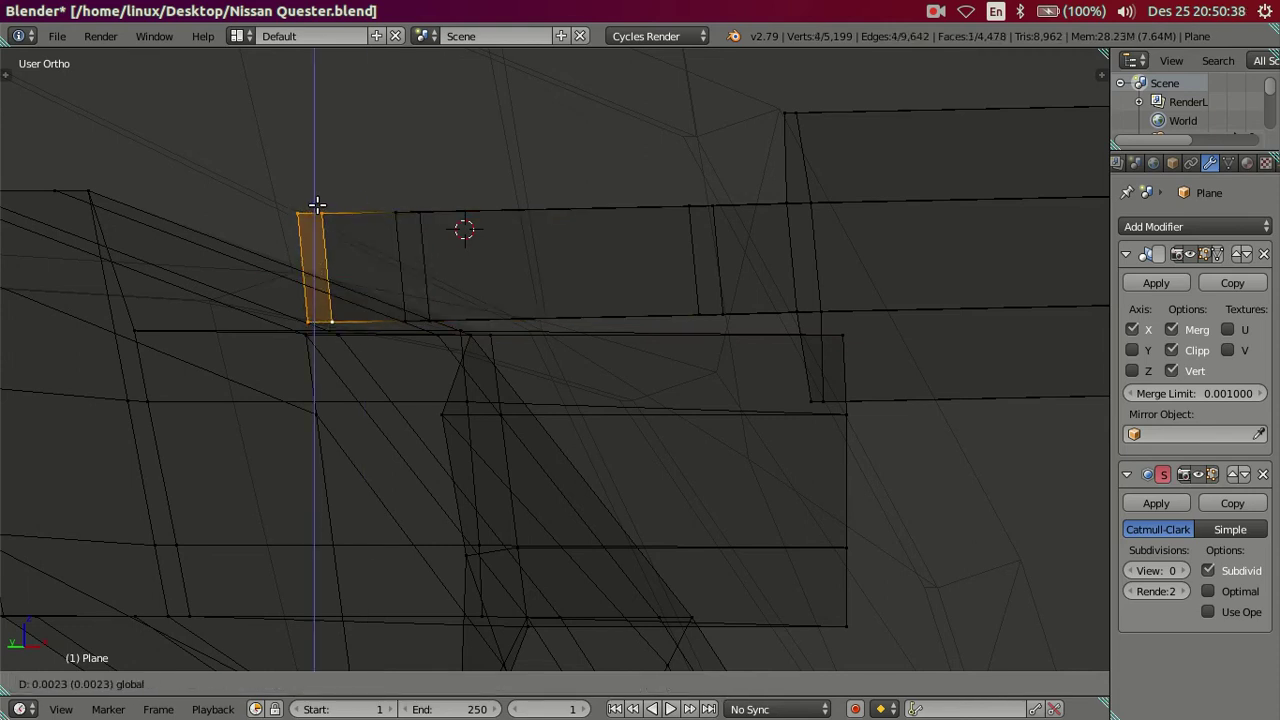
Finish raising the leftmost end face, clear the selection and return to solid shading.
{"action": "left_click", "coordinate": [316, 204]}
{"action": "key", "text": "a"}
{"action": "key", "text": "z"}
{"action": "mouse_move", "coordinate": [723, 249]}
{"action": "middle_mouse_down"}
{"action": "mouse_move", "coordinate": [677, 291]}
{"action": "mouse_move", "coordinate": [706, 346]}
{"action": "mouse_move", "coordinate": [710, 283]}
{"action": "mouse_move", "coordinate": [634, 289]}
{"action": "mouse_move", "coordinate": [686, 363]}
{"action": "mouse_move", "coordinate": [700, 360]}
{"action": "mouse_move", "coordinate": [648, 319]}
{"action": "middle_mouse_up"}
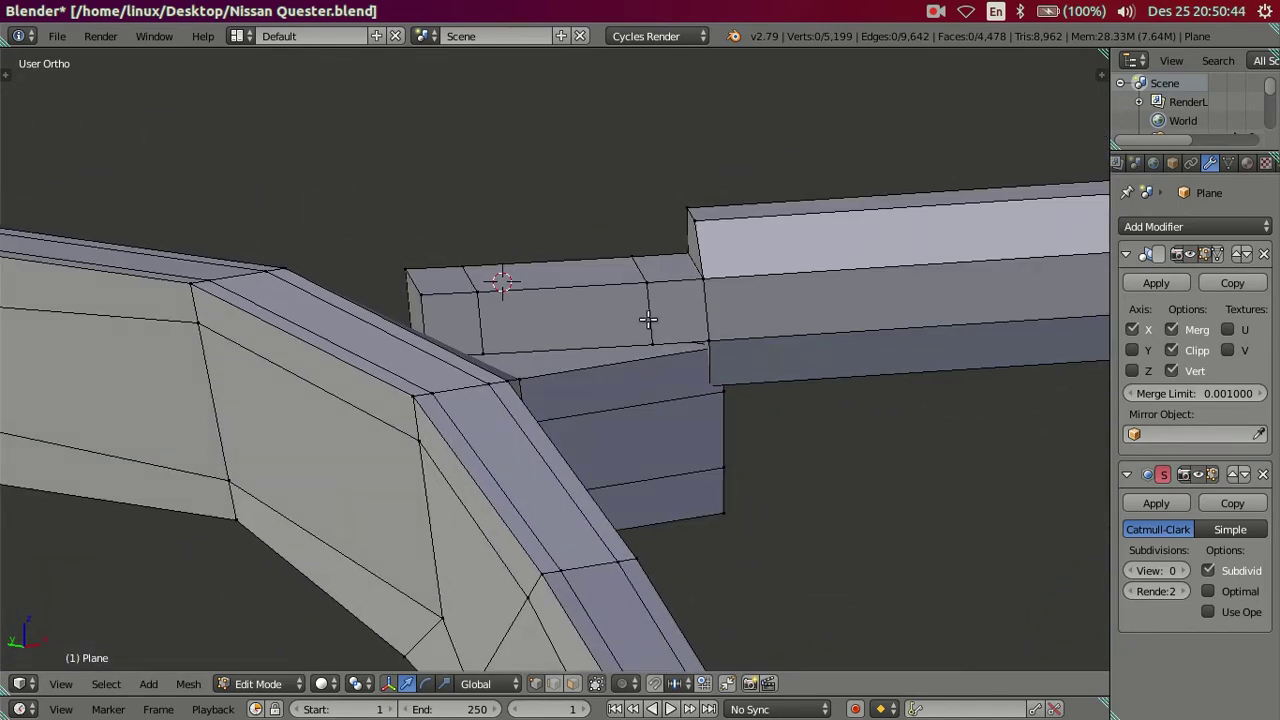
Select the faces at the inner end of the mirror arm beam.
{"action": "right_click", "coordinate": [445, 314], "text": "shift"}
{"action": "right_click", "coordinate": [424, 315], "text": "shift"}
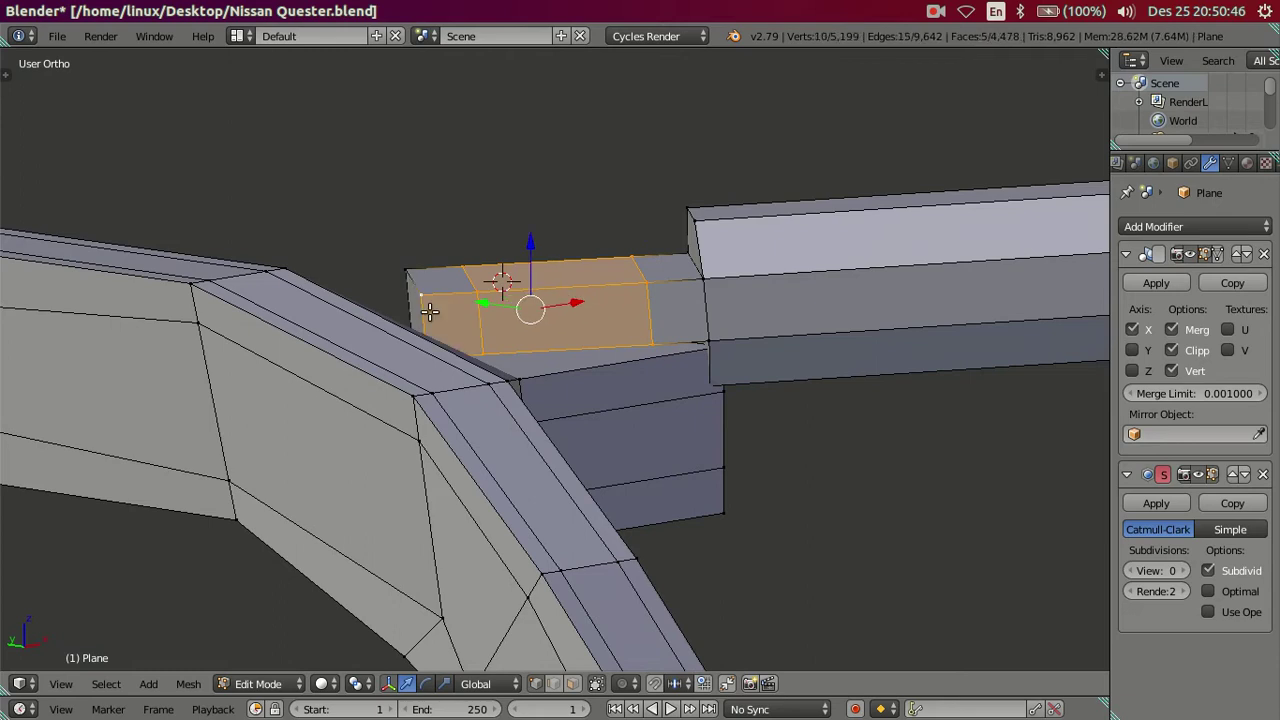
{"action": "middle_click_drag", "start_coordinate": [440, 313], "coordinate": [388, 310]}
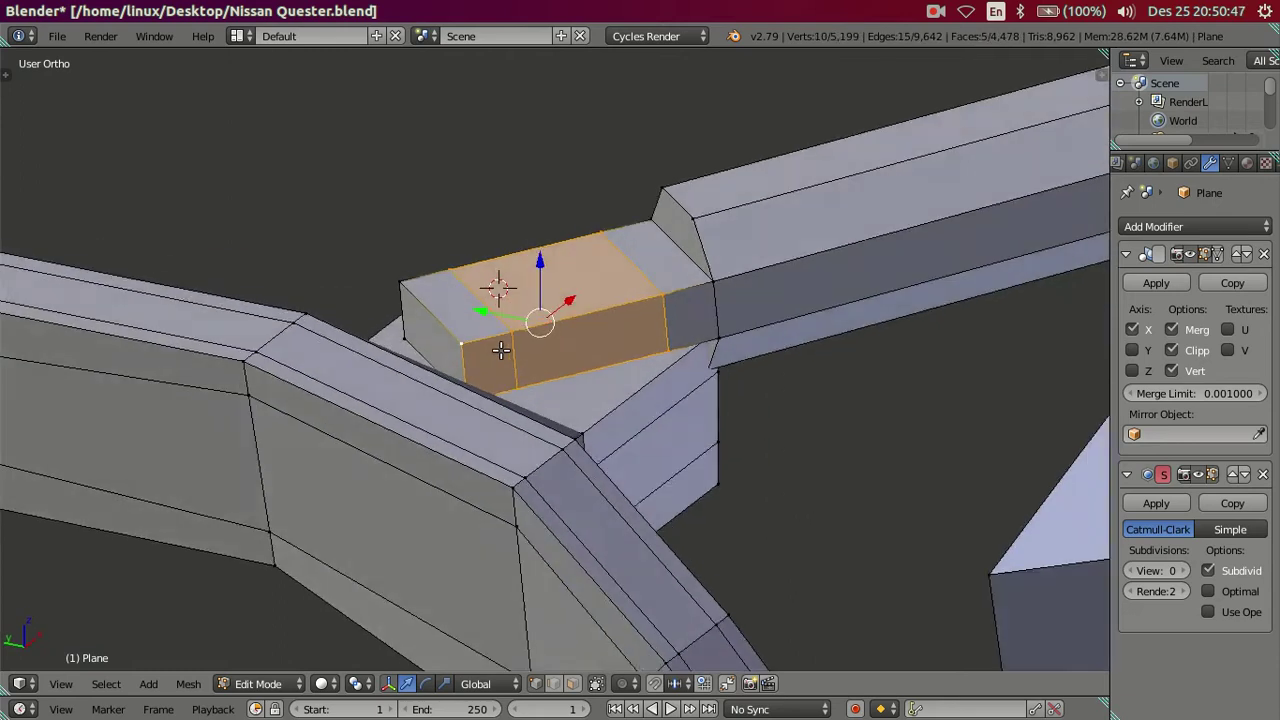
{"action": "right_click", "coordinate": [450, 337], "text": "shift"}
{"action": "right_click", "coordinate": [407, 328], "text": "shift"}
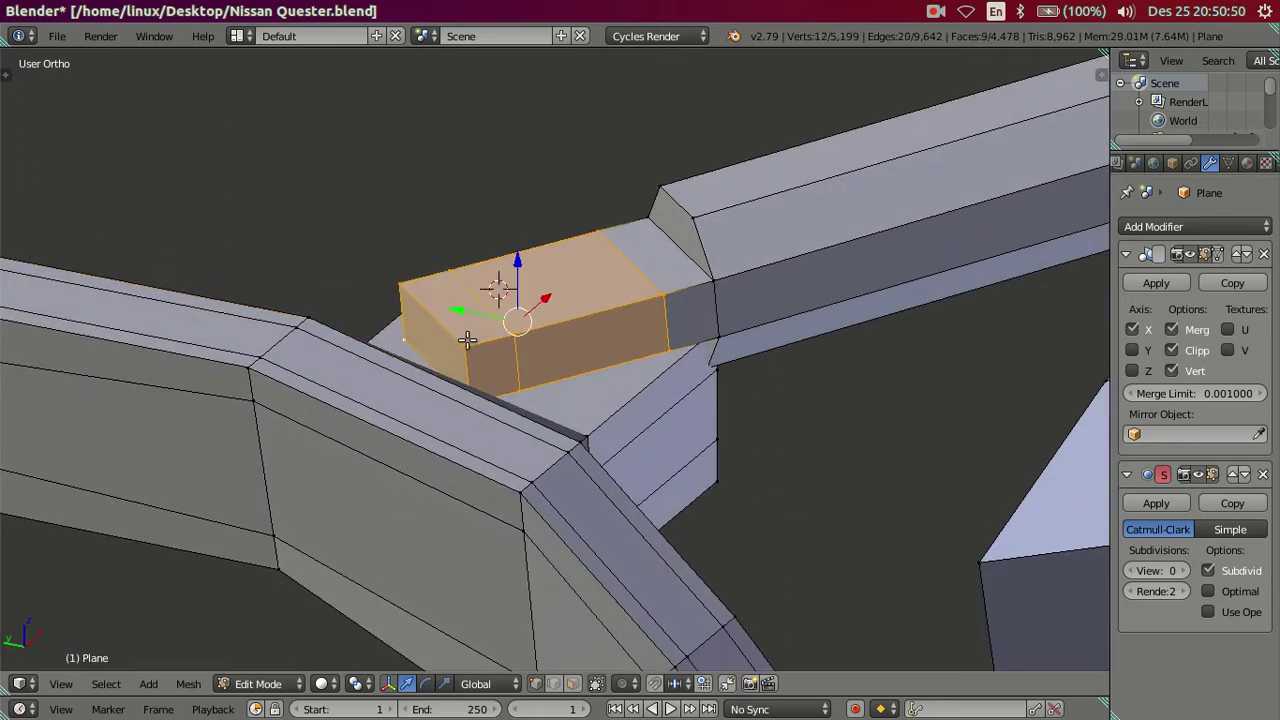
{"action": "middle_click_drag", "start_coordinate": [410, 328], "coordinate": [463, 310]}
{"action": "right_click", "coordinate": [722, 296], "text": "shift"}
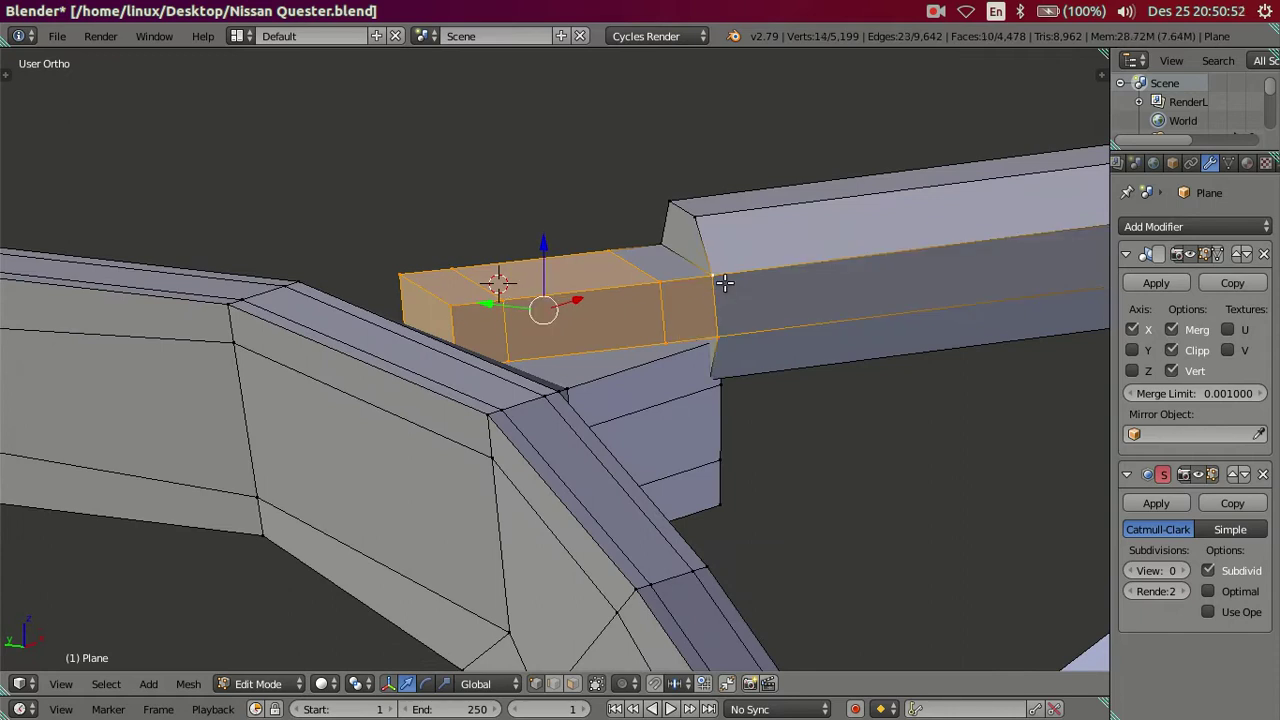
{"action": "key", "text": "z"}
{"action": "right_click", "coordinate": [667, 262], "text": "shift"}
{"action": "right_click", "coordinate": [680, 214], "text": "shift"}
{"action": "right_click", "coordinate": [697, 366], "text": "shift"}
{"action": "mouse_move", "coordinate": [697, 366]}
{"action": "middle_mouse_down"}
{"action": "mouse_move", "coordinate": [680, 346]}
{"action": "mouse_move", "coordinate": [677, 460]}
{"action": "mouse_move", "coordinate": [678, 421]}
{"action": "middle_mouse_up"}
In Top view, move the selected beam faces sideways to line up with the mount block.
{"action": "key", "text": "KP_7"}
{"action": "key", "text": "z"}
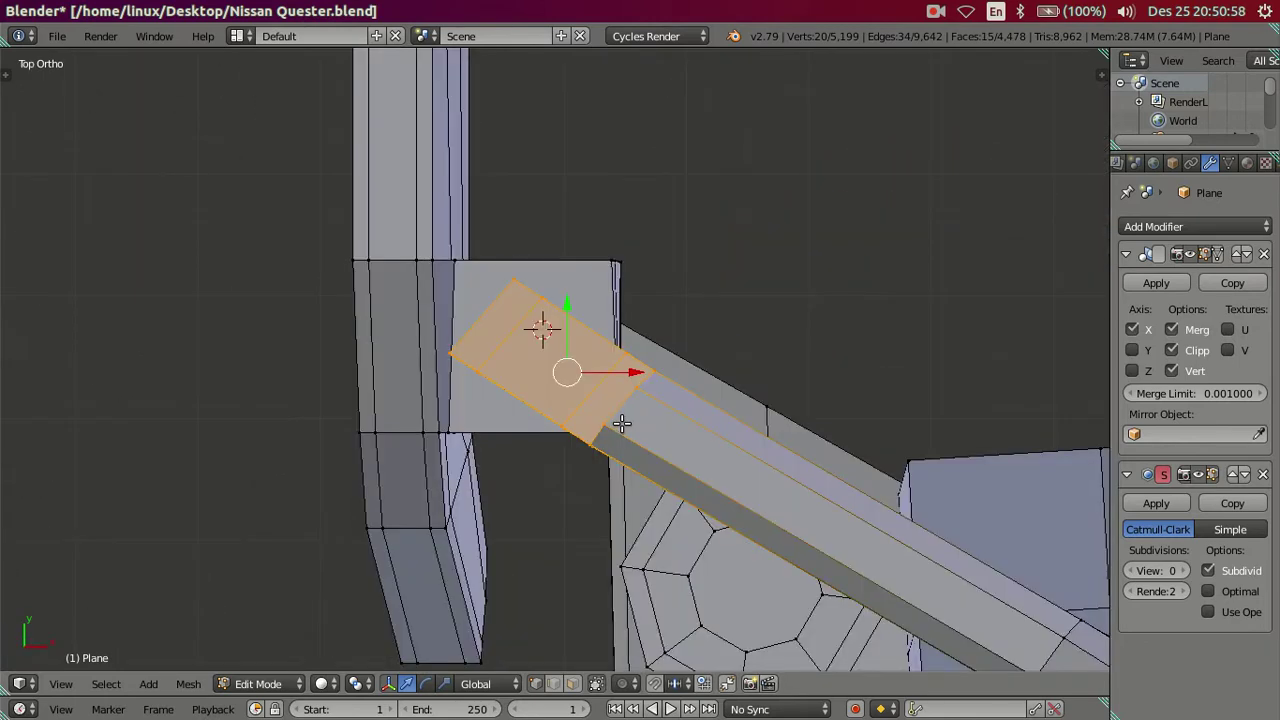
{"action": "key", "text": "g"}
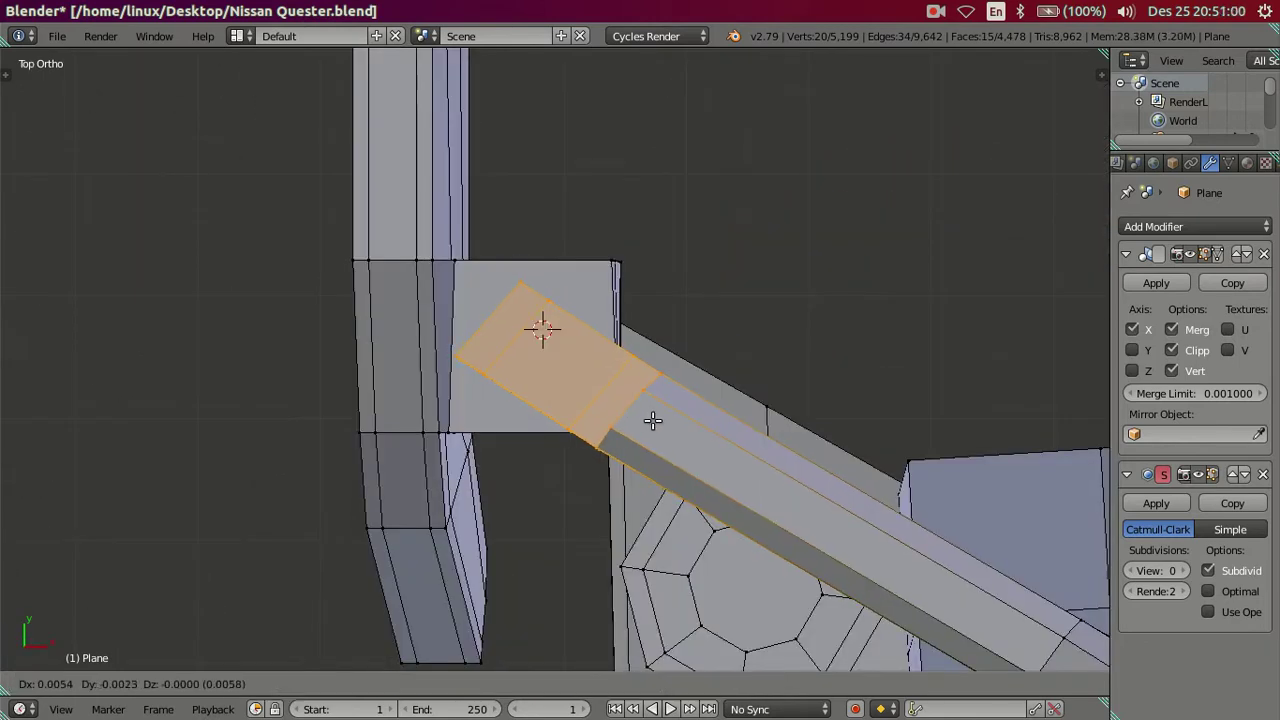
{"action": "left_click", "coordinate": [655, 422]}
{"action": "middle_click_drag", "start_coordinate": [655, 422], "coordinate": [560, 448]}
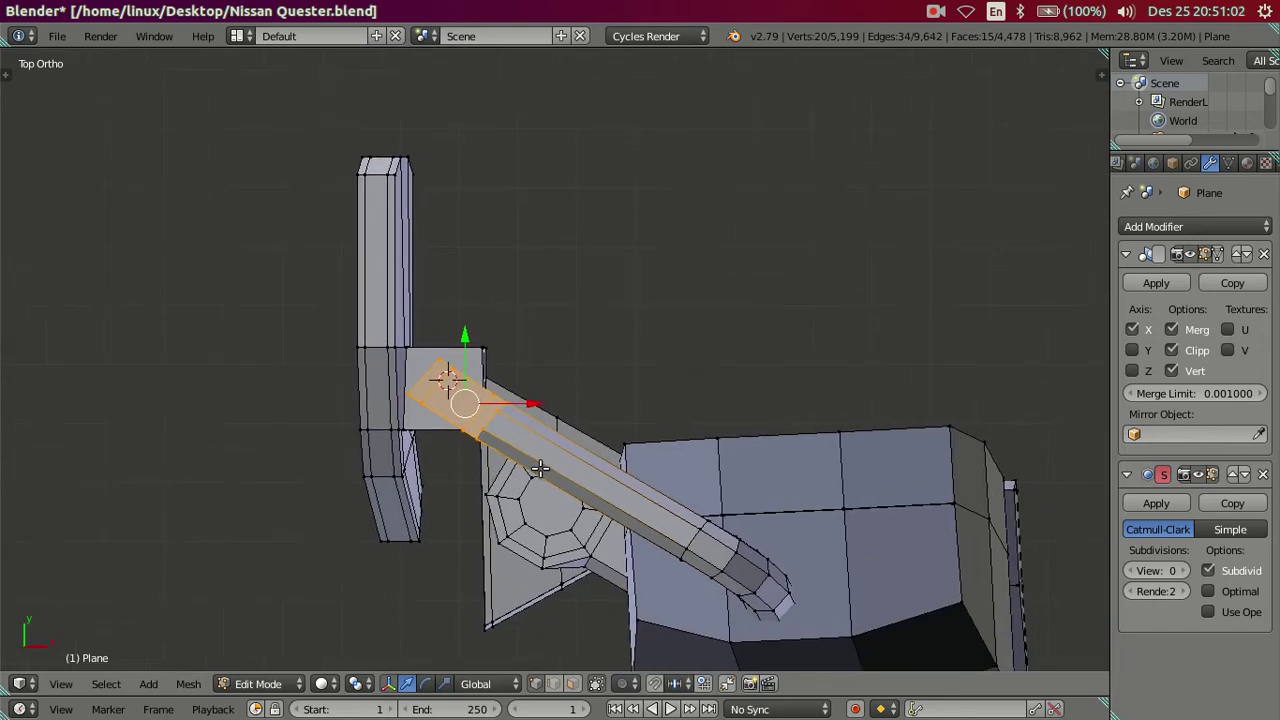
{"action": "key", "text": "KP_7"}
{"action": "key", "text": "KP_Decimal"}
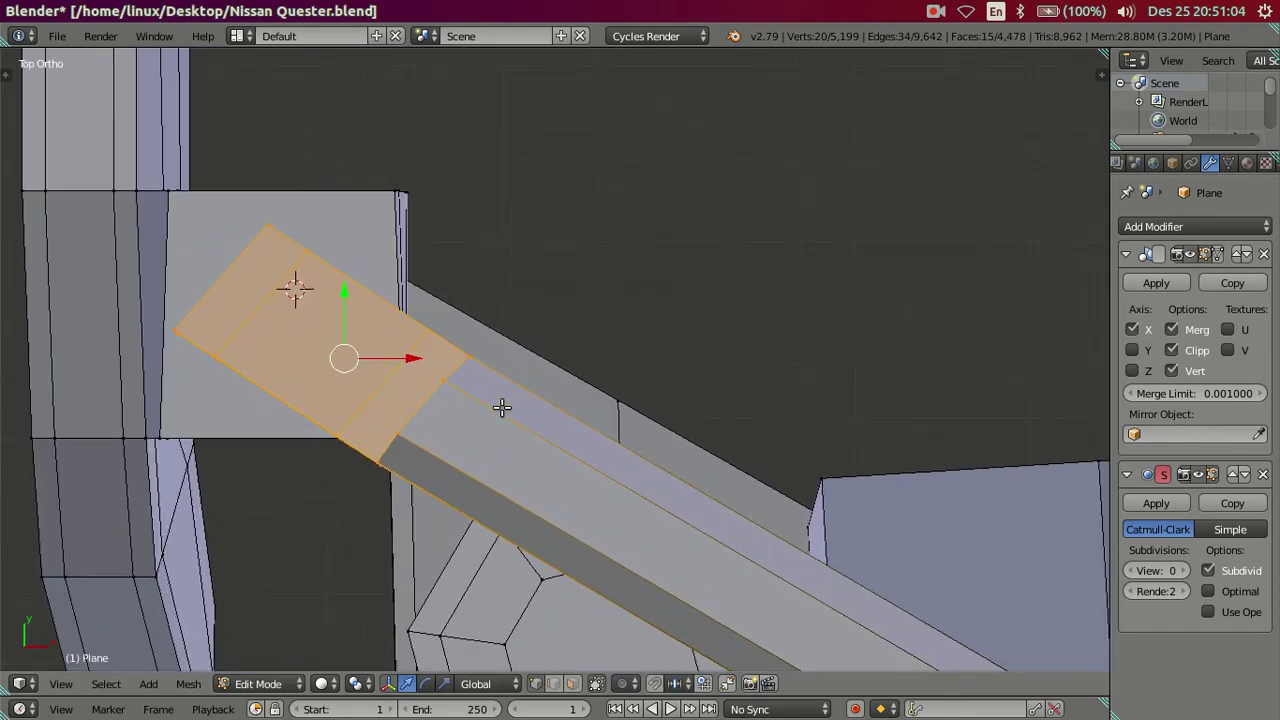
Rotate the beam faces slightly, deselect everything, and return to Object Mode.
{"action": "key", "text": "r"}
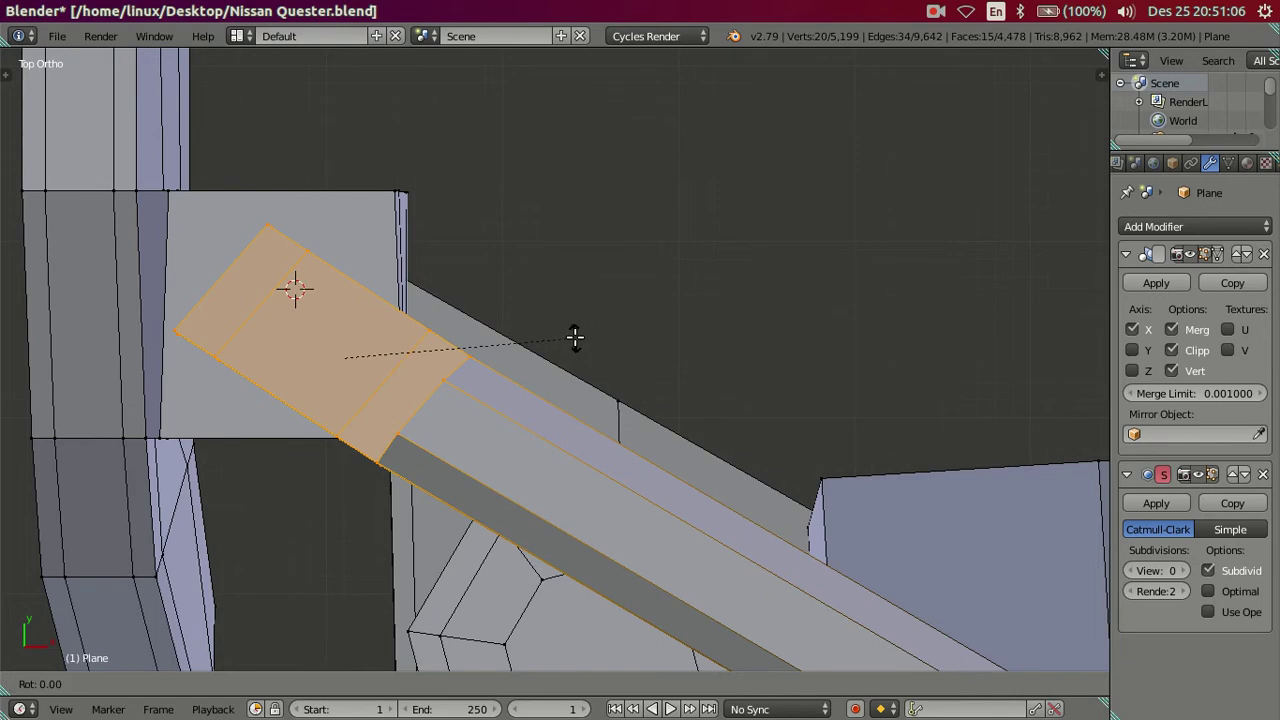
{"action": "left_click", "coordinate": [572, 328]}
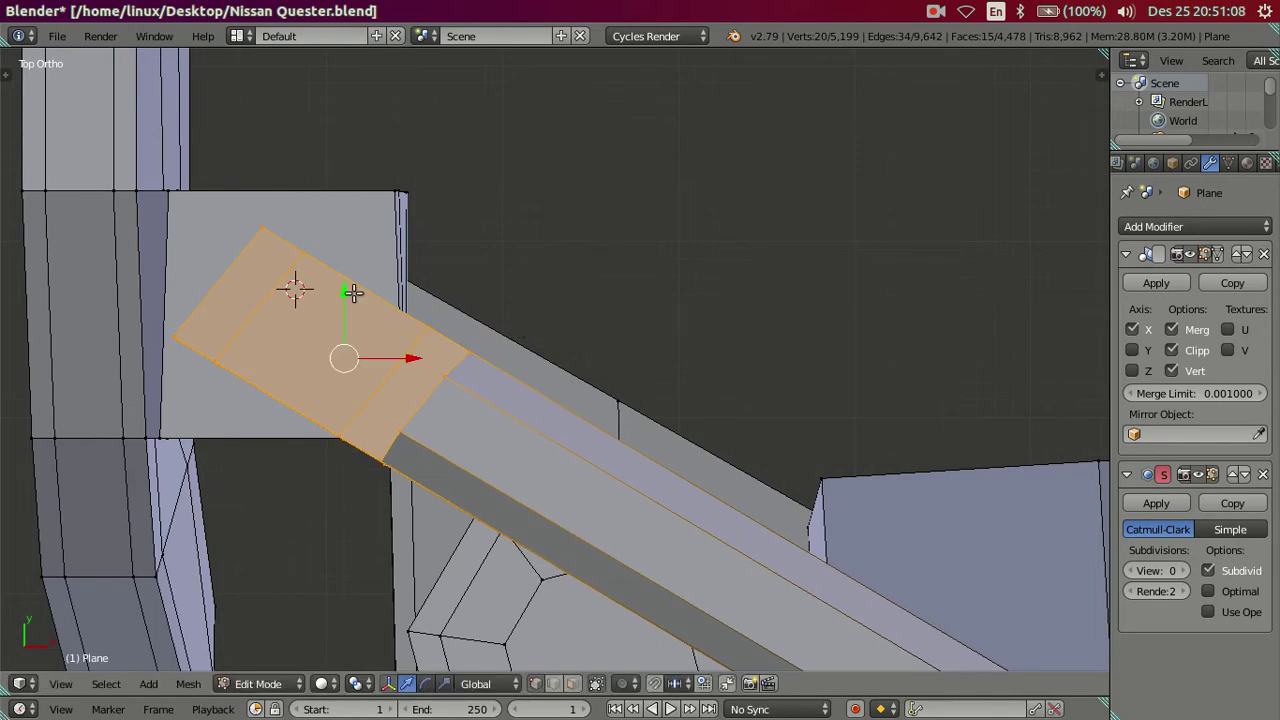
{"action": "left_click_drag", "start_coordinate": [354, 292], "coordinate": [351, 300]}
{"action": "scroll", "coordinate": [351, 300], "scroll_direction": "down", "scroll_amount": 2}
{"action": "key", "text": "a"}
{"action": "mouse_move", "coordinate": [423, 357]}
{"action": "middle_mouse_down"}
{"action": "mouse_move", "coordinate": [575, 358]}
{"action": "mouse_move", "coordinate": [612, 245]}
{"action": "mouse_move", "coordinate": [565, 378]}
{"action": "middle_mouse_up"}
{"action": "key", "text": "Tab"}
{"action": "scroll", "coordinate": [647, 347], "scroll_direction": "up", "scroll_amount": 3}
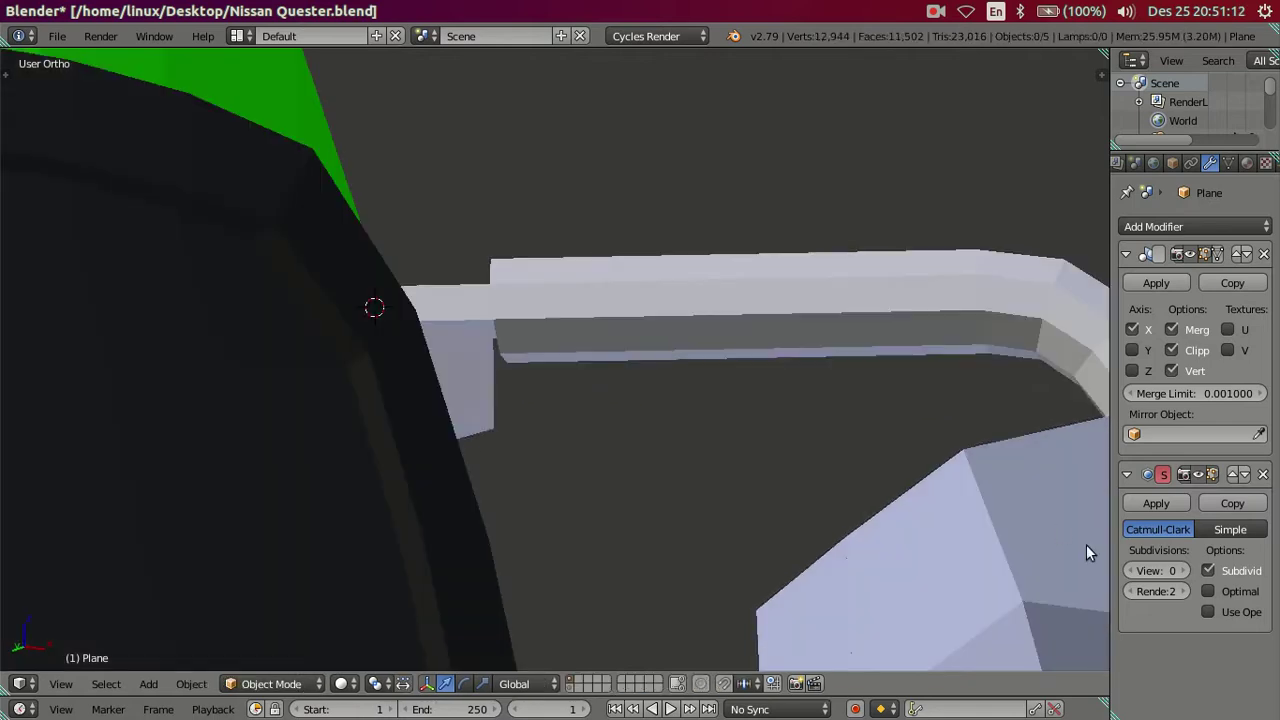
Restore the subdivision View level to 2 and orbit to a side view of the arm and mount.
{"action": "double_click", "coordinate": [1183, 571]}
{"action": "scroll", "coordinate": [894, 504], "scroll_direction": "down", "scroll_amount": 2}
{"action": "mouse_move", "coordinate": [894, 504]}
{"action": "middle_mouse_down"}
{"action": "mouse_move", "coordinate": [716, 356]}
{"action": "mouse_move", "coordinate": [572, 470]}
{"action": "middle_mouse_up"}
{"action": "scroll", "coordinate": [518, 540], "scroll_direction": "up", "scroll_amount": 2}
{"action": "mouse_move", "coordinate": [518, 538]}
{"action": "middle_mouse_down"}
{"action": "mouse_move", "coordinate": [402, 414]}
{"action": "mouse_move", "coordinate": [339, 374]}
{"action": "mouse_move", "coordinate": [296, 396]}
{"action": "mouse_move", "coordinate": [253, 394]}
{"action": "mouse_move", "coordinate": [258, 423]}
{"action": "mouse_move", "coordinate": [331, 525]}
{"action": "mouse_move", "coordinate": [425, 605]}
{"action": "mouse_move", "coordinate": [468, 598]}
{"action": "mouse_move", "coordinate": [501, 436]}
{"action": "middle_mouse_up"}
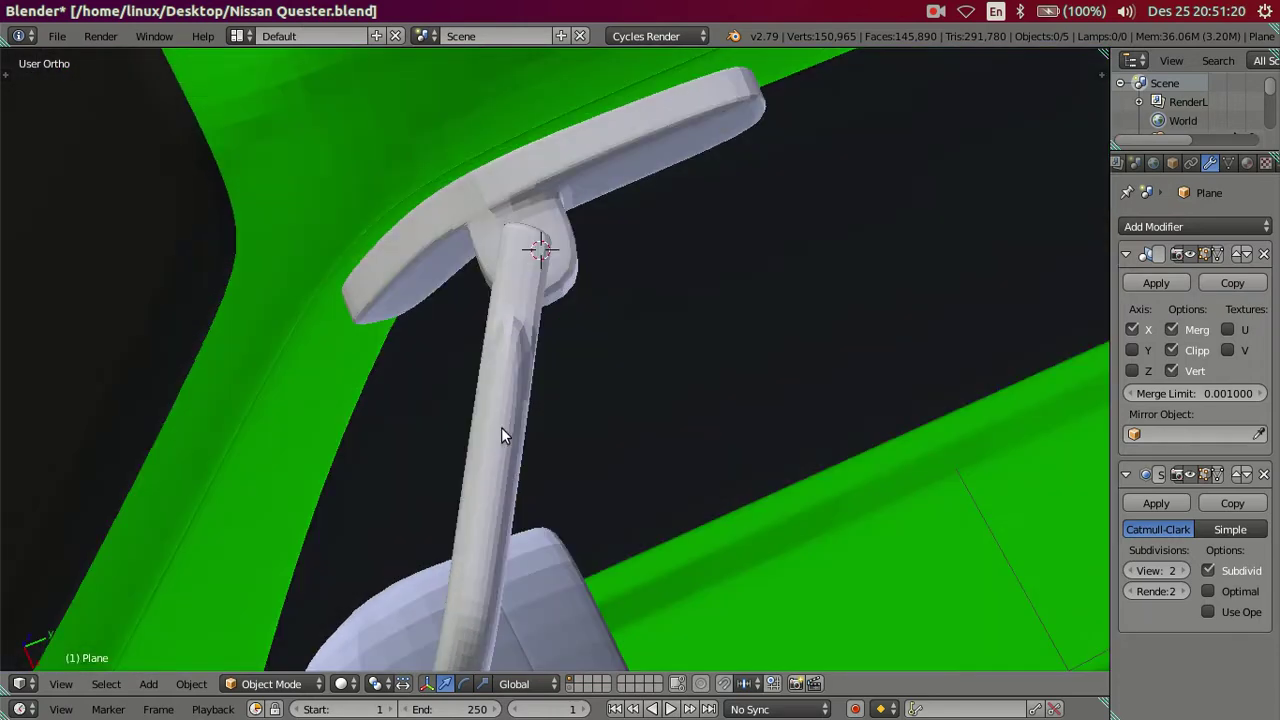
With smoothing preview off, select the whole mirror arm, reposition it in Top view, and exit Edit Mode.
{"action": "key", "text": "Tab"}
{"action": "key", "text": "ctrl+0"}
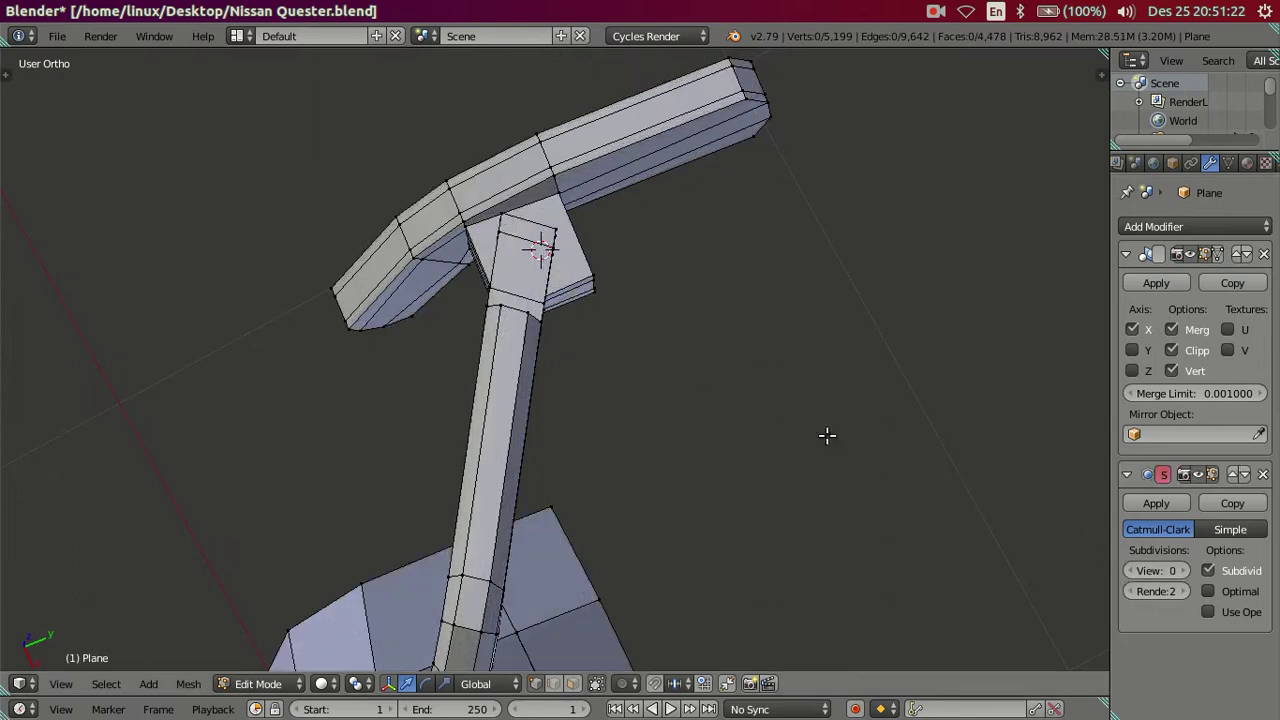
{"action": "key", "text": "l"}
{"action": "key", "text": "KP_7"}
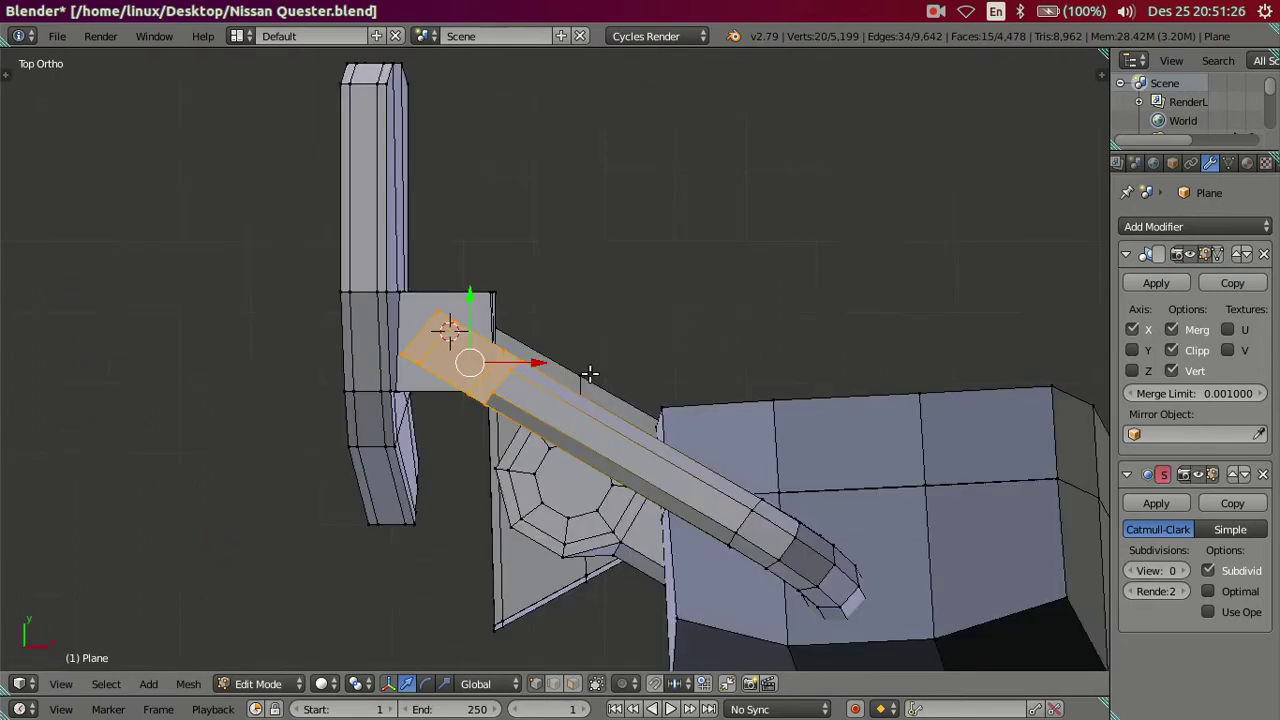
{"action": "scroll", "coordinate": [566, 371], "scroll_direction": "up", "scroll_amount": 2}
{"action": "key", "text": "g"}
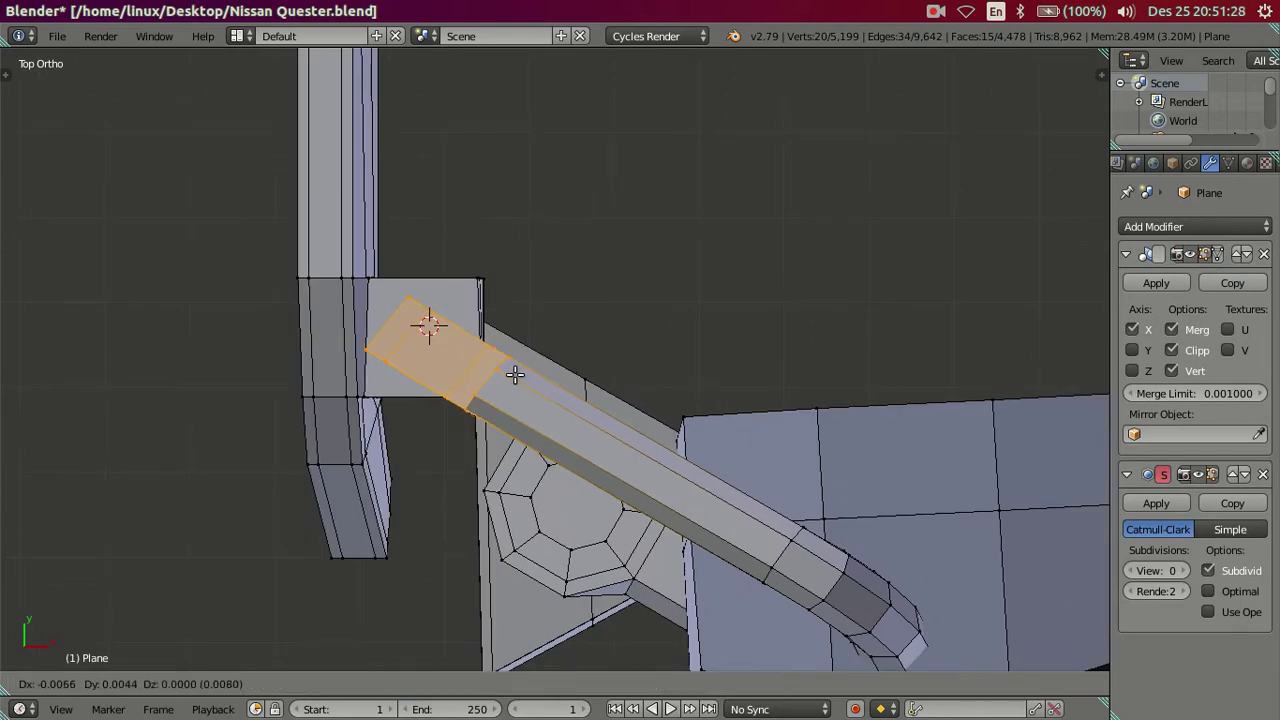
{"action": "left_click", "coordinate": [513, 373]}
{"action": "key", "text": "a"}
{"action": "mouse_move", "coordinate": [543, 414]}
{"action": "middle_mouse_down"}
{"action": "mouse_move", "coordinate": [543, 271]}
{"action": "mouse_move", "coordinate": [558, 208]}
{"action": "mouse_move", "coordinate": [586, 191]}
{"action": "mouse_move", "coordinate": [586, 276]}
{"action": "mouse_move", "coordinate": [375, 357]}
{"action": "mouse_move", "coordinate": [371, 344]}
{"action": "middle_mouse_up"}
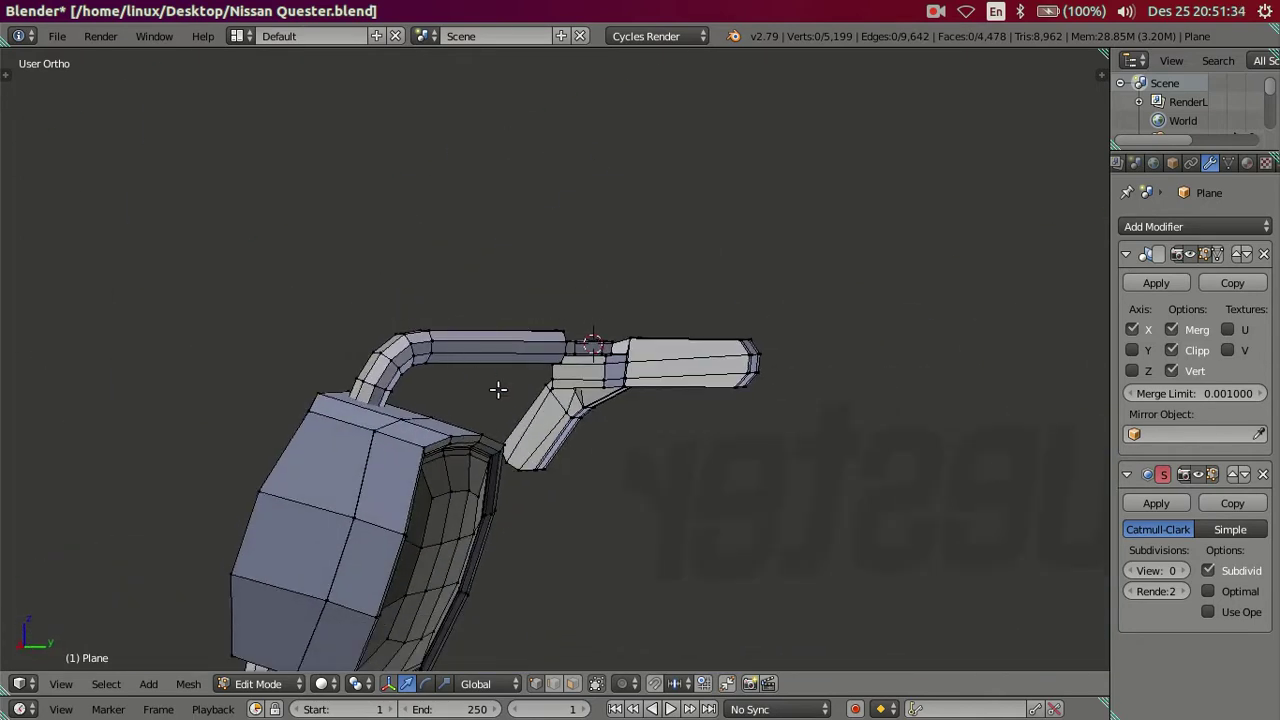
{"action": "key", "text": "Tab"}
Set viewport subdivision back to 2, then zoom in on the mirror arm in Edit Mode.
{"action": "mouse_move", "coordinate": [514, 390]}
{"action": "middle_mouse_down"}
{"action": "mouse_move", "coordinate": [486, 300]}
{"action": "mouse_move", "coordinate": [700, 430]}
{"action": "middle_mouse_up"}
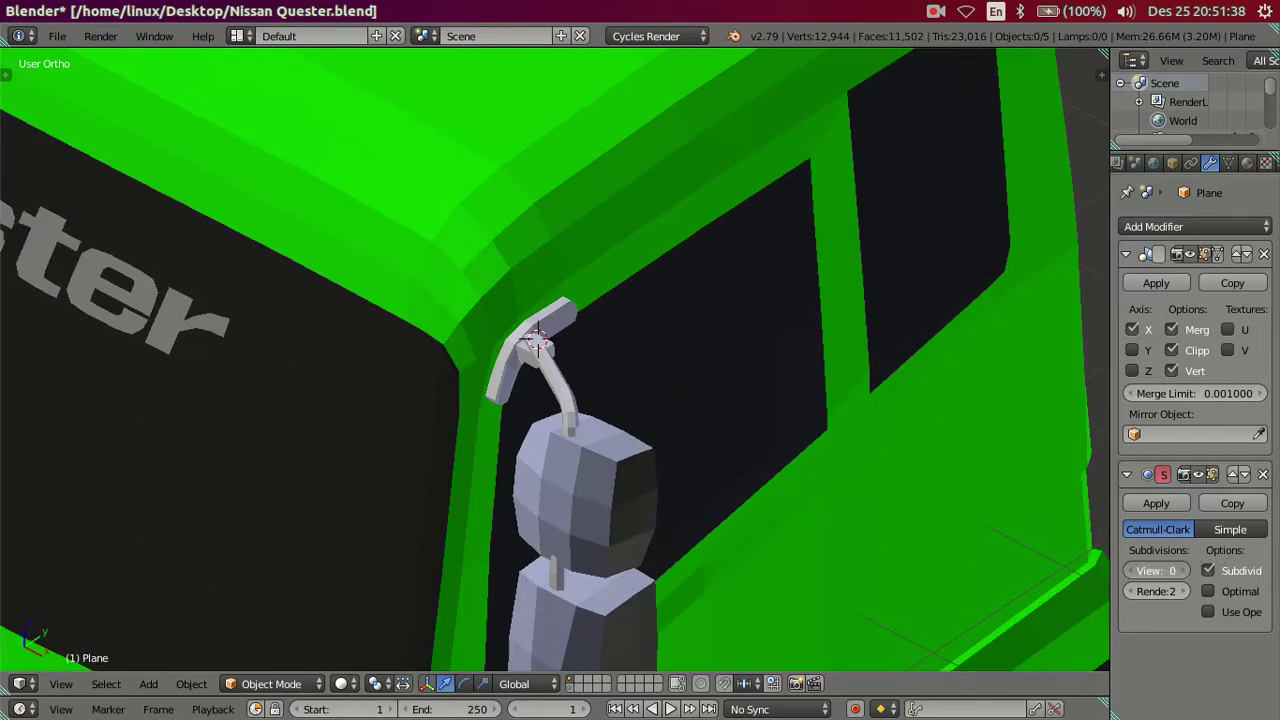
{"action": "left_click_drag", "start_coordinate": [1156, 570], "coordinate": [1180, 570]}
{"action": "mouse_move", "coordinate": [675, 516]}
{"action": "middle_mouse_down"}
{"action": "mouse_move", "coordinate": [619, 440]}
{"action": "mouse_move", "coordinate": [571, 415]}
{"action": "mouse_move", "coordinate": [464, 417]}
{"action": "mouse_move", "coordinate": [523, 443]}
{"action": "mouse_move", "coordinate": [586, 446]}
{"action": "middle_mouse_up"}
{"action": "scroll", "coordinate": [586, 446], "scroll_direction": "up", "scroll_amount": 4}
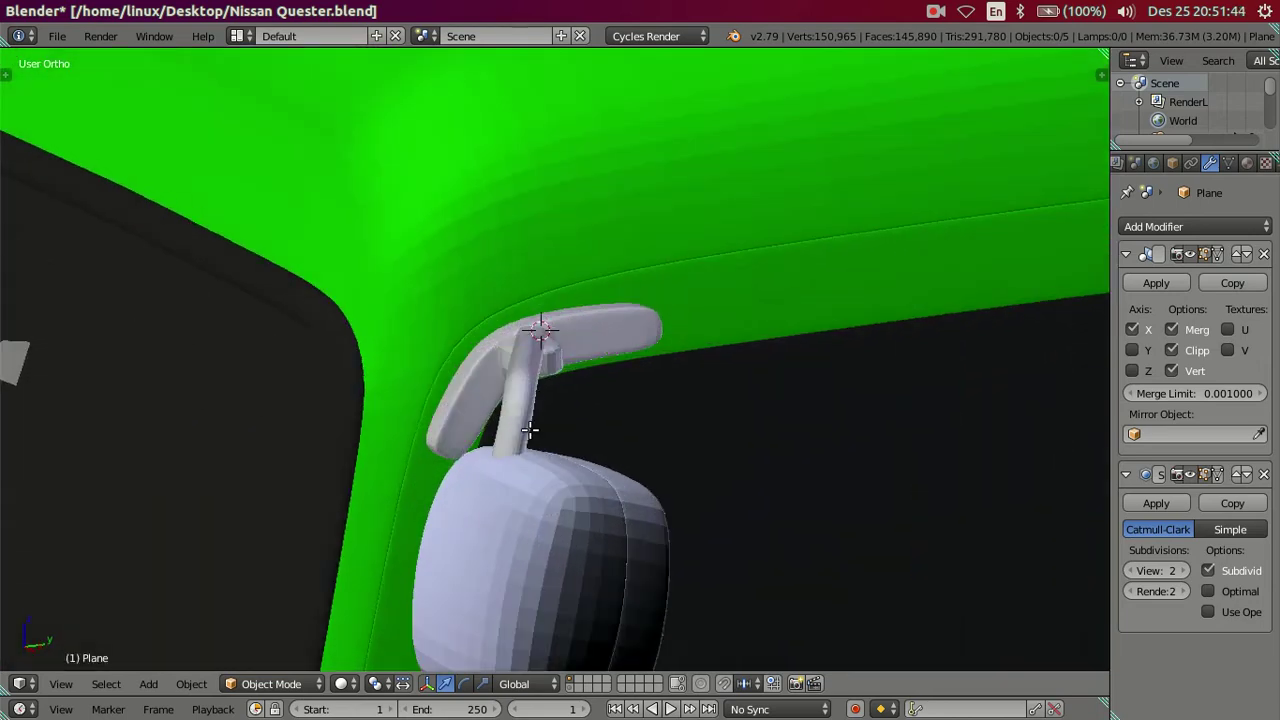
{"action": "key", "text": "Tab"}
{"action": "scroll", "coordinate": [545, 418], "scroll_direction": "up", "scroll_amount": 1}
{"action": "scroll", "coordinate": [548, 420], "scroll_direction": "up", "scroll_amount": 1}
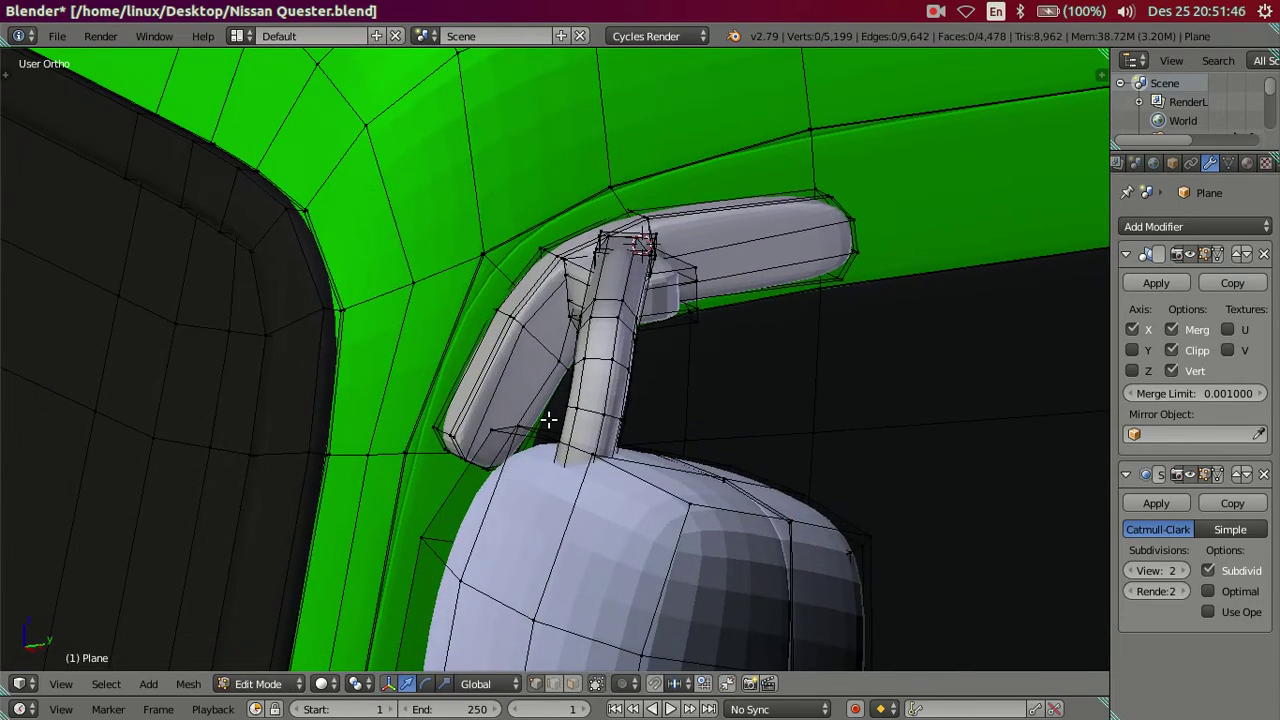
Hide the rest of the cab body to isolate the mirror and its support arm.
{"action": "key", "text": "a"}
{"action": "key", "text": "h"}
{"action": "mouse_move", "coordinate": [541, 375]}
{"action": "middle_mouse_down"}
{"action": "mouse_move", "coordinate": [531, 354]}
{"action": "mouse_move", "coordinate": [600, 302]}
{"action": "mouse_move", "coordinate": [514, 423]}
{"action": "middle_mouse_up"}
{"action": "scroll", "coordinate": [600, 366], "scroll_direction": "up", "scroll_amount": 2}
{"action": "middle_click_drag", "start_coordinate": [600, 366], "coordinate": [532, 327]}
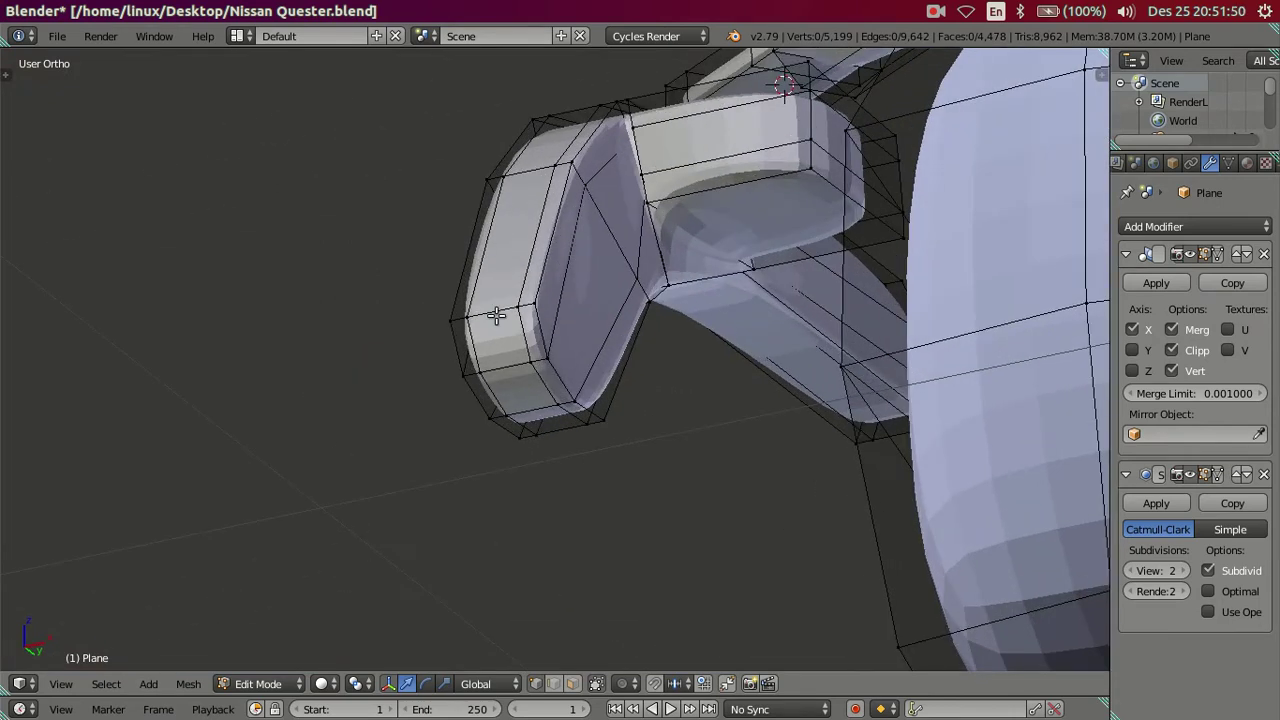
Select the faces and edge loops at the lower end of the mirror arm.
{"action": "right_click", "coordinate": [521, 368]}
{"action": "key", "text": "a"}
{"action": "scroll", "coordinate": [545, 380], "scroll_direction": "up", "scroll_amount": 2}
{"action": "right_click", "coordinate": [628, 450], "text": "ctrl"}
{"action": "right_click", "coordinate": [397, 303], "text": "alt+shift"}
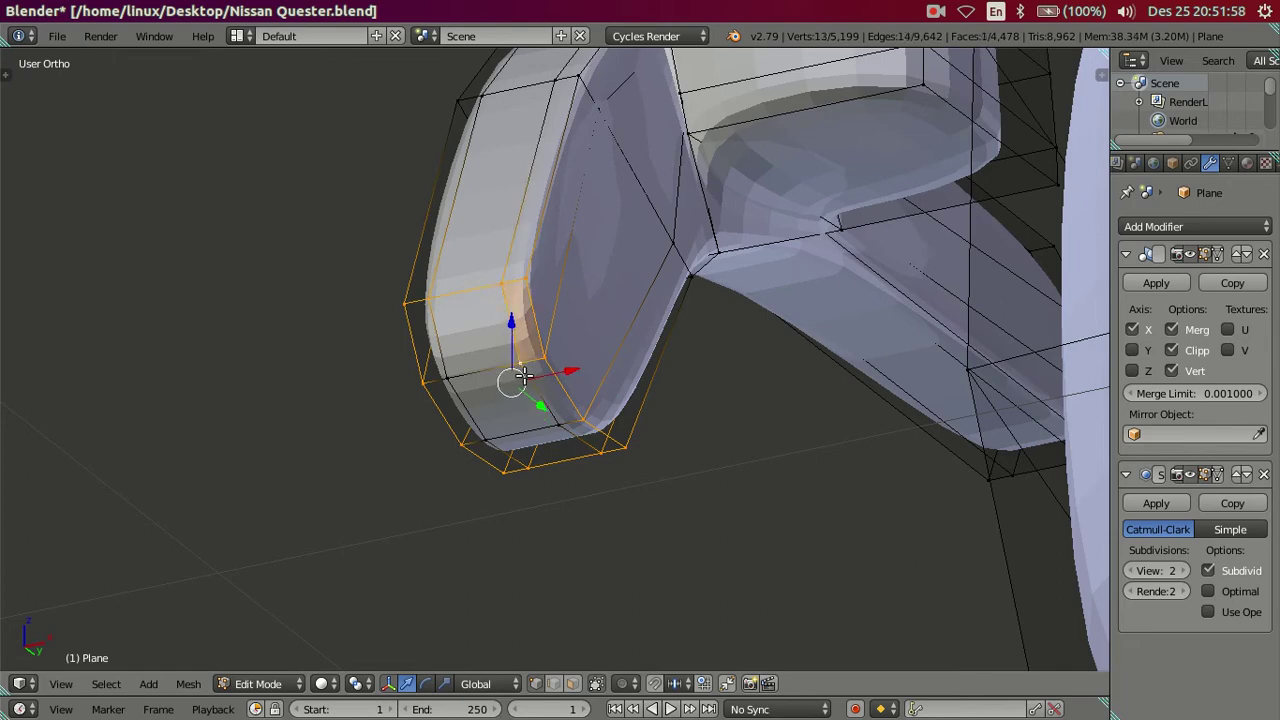
{"action": "right_click", "coordinate": [548, 432], "text": "shift"}
{"action": "right_click", "coordinate": [497, 438], "text": "shift"}
{"action": "right_click", "coordinate": [466, 391], "text": "shift"}
{"action": "scroll", "coordinate": [684, 450], "scroll_direction": "down", "scroll_amount": 3}
{"action": "mouse_move", "coordinate": [684, 450]}
{"action": "middle_mouse_down"}
{"action": "mouse_move", "coordinate": [486, 443]}
{"action": "mouse_move", "coordinate": [494, 480]}
{"action": "mouse_move", "coordinate": [517, 389]}
{"action": "middle_mouse_up"}
In right side wireframe view, move the arm's end faces along Y, then exit mesh editing.
{"action": "key", "text": "KP_3"}
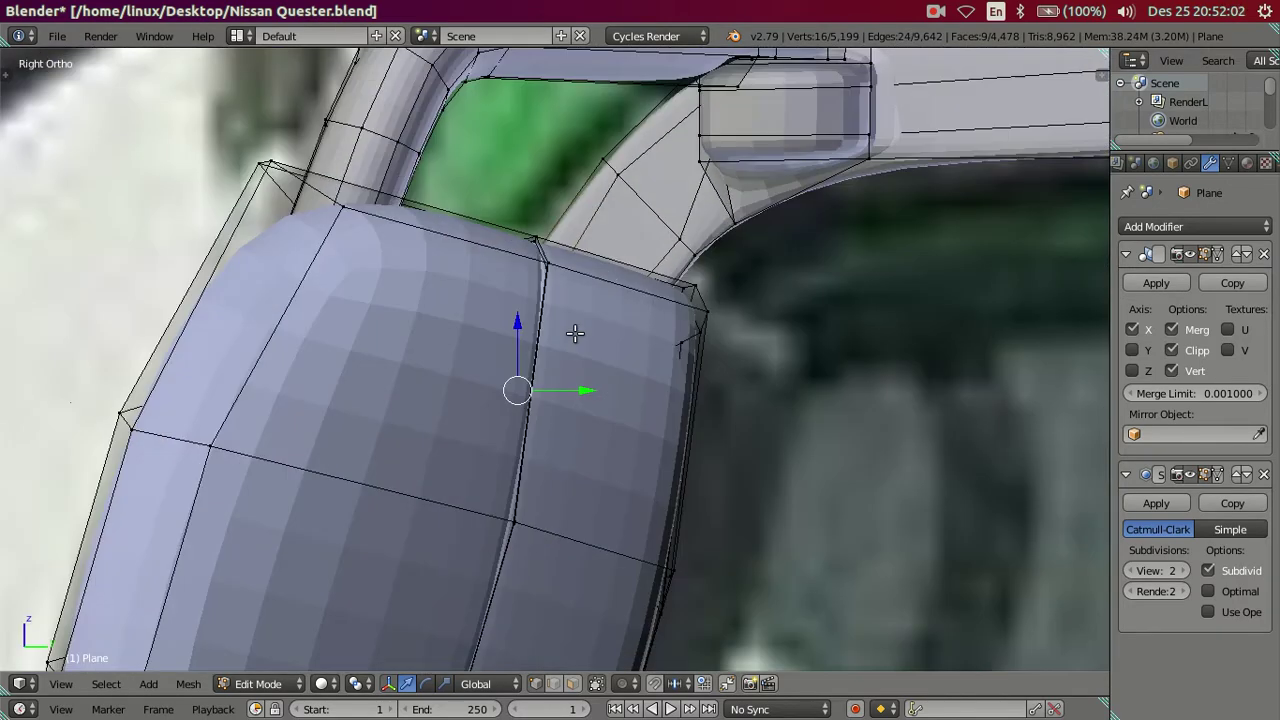
{"action": "key", "text": "z"}
{"action": "key", "text": "g"}
{"action": "key", "text": "y"}
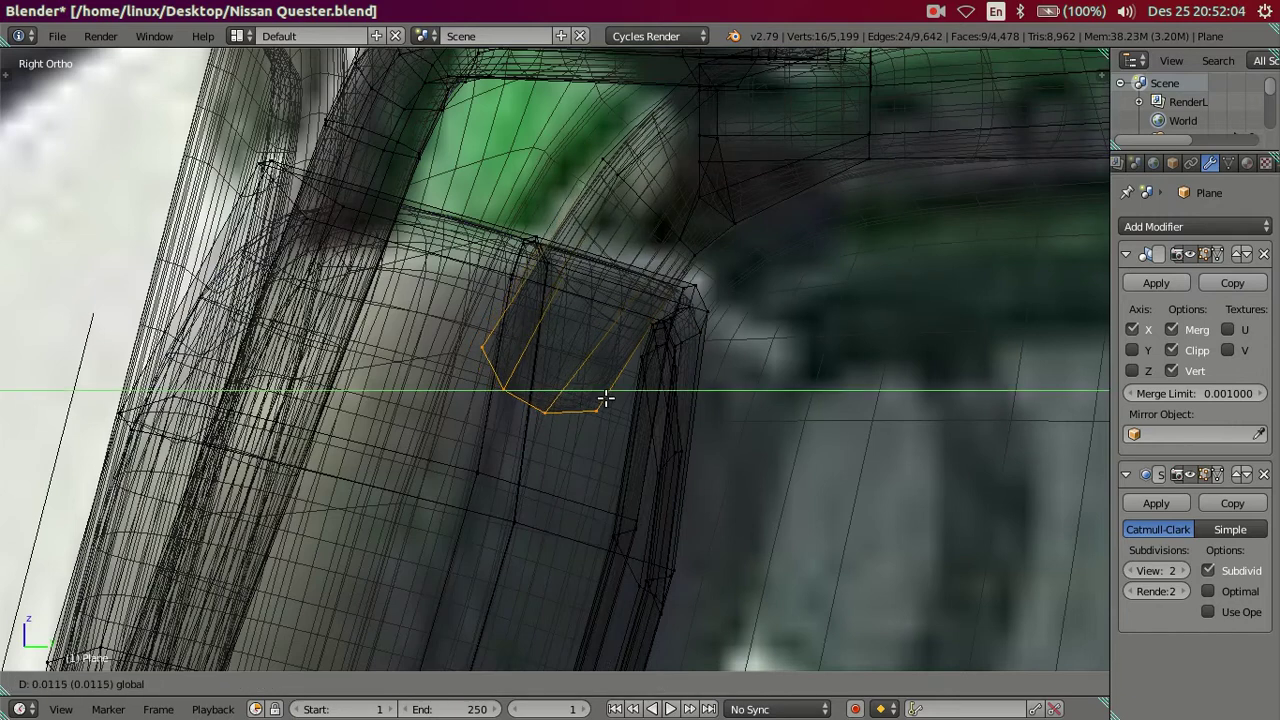
{"action": "left_click", "coordinate": [607, 381]}
{"action": "key", "text": "z"}
{"action": "key", "text": "Tab"}
{"action": "mouse_move", "coordinate": [608, 370]}
{"action": "middle_mouse_down"}
{"action": "mouse_move", "coordinate": [620, 363]}
{"action": "mouse_move", "coordinate": [597, 437]}
{"action": "mouse_move", "coordinate": [569, 394]}
{"action": "mouse_move", "coordinate": [590, 345]}
{"action": "mouse_move", "coordinate": [686, 386]}
{"action": "mouse_move", "coordinate": [731, 368]}
{"action": "mouse_move", "coordinate": [677, 418]}
{"action": "mouse_move", "coordinate": [643, 386]}
{"action": "mouse_move", "coordinate": [660, 408]}
{"action": "mouse_move", "coordinate": [668, 394]}
{"action": "middle_mouse_up"}
Back in mesh editing, select the edge loops and vertices of the arm's tip.
{"action": "key", "text": "Tab"}
{"action": "middle_click_drag", "start_coordinate": [868, 318], "coordinate": [777, 329]}
{"action": "key", "text": "a"}
{"action": "right_click", "coordinate": [806, 287]}
{"action": "right_click", "coordinate": [795, 394], "text": "alt"}
{"action": "middle_click_drag", "start_coordinate": [920, 417], "coordinate": [851, 340]}
{"action": "scroll", "coordinate": [900, 250], "scroll_direction": "up", "scroll_amount": 2}
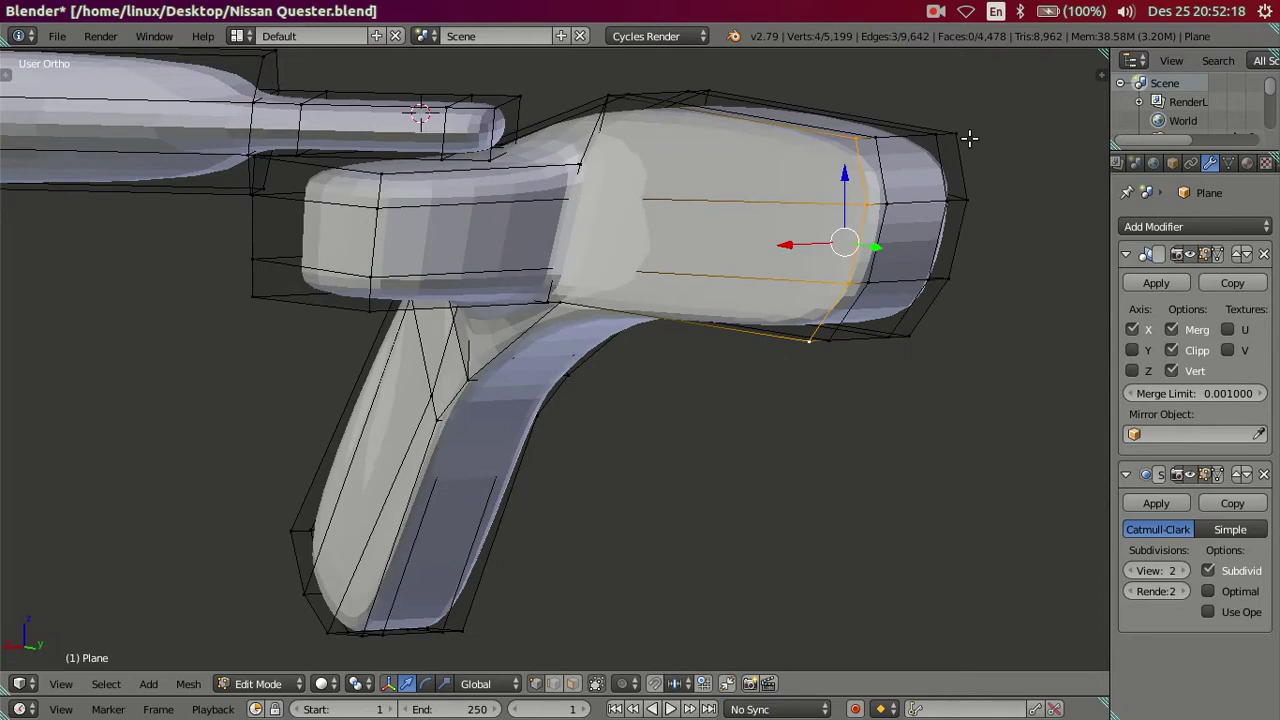
{"action": "right_click", "coordinate": [969, 138], "text": "alt+shift"}
{"action": "right_click", "coordinate": [917, 335], "text": "alt+shift"}
{"action": "right_click", "coordinate": [884, 338], "text": "shift"}
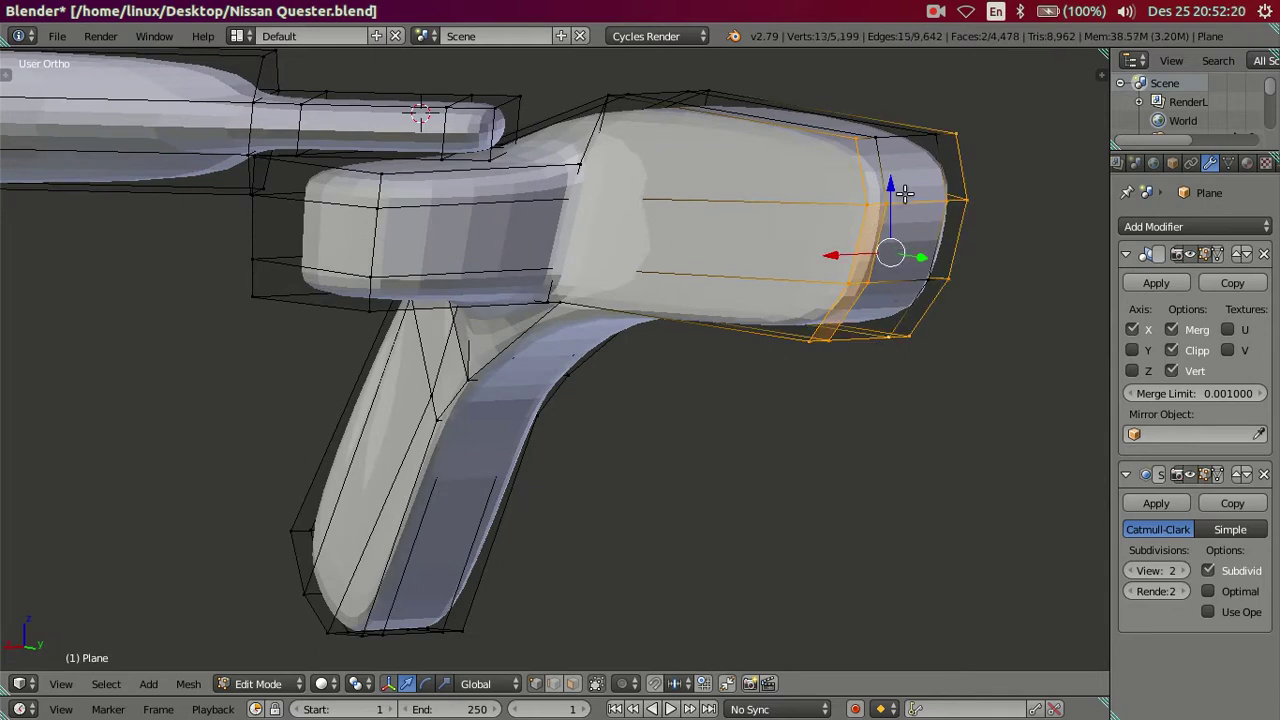
{"action": "right_click", "coordinate": [921, 138], "text": "shift"}
{"action": "right_click", "coordinate": [900, 150], "text": "shift"}
{"action": "scroll", "coordinate": [750, 265], "scroll_direction": "down", "scroll_amount": 3}
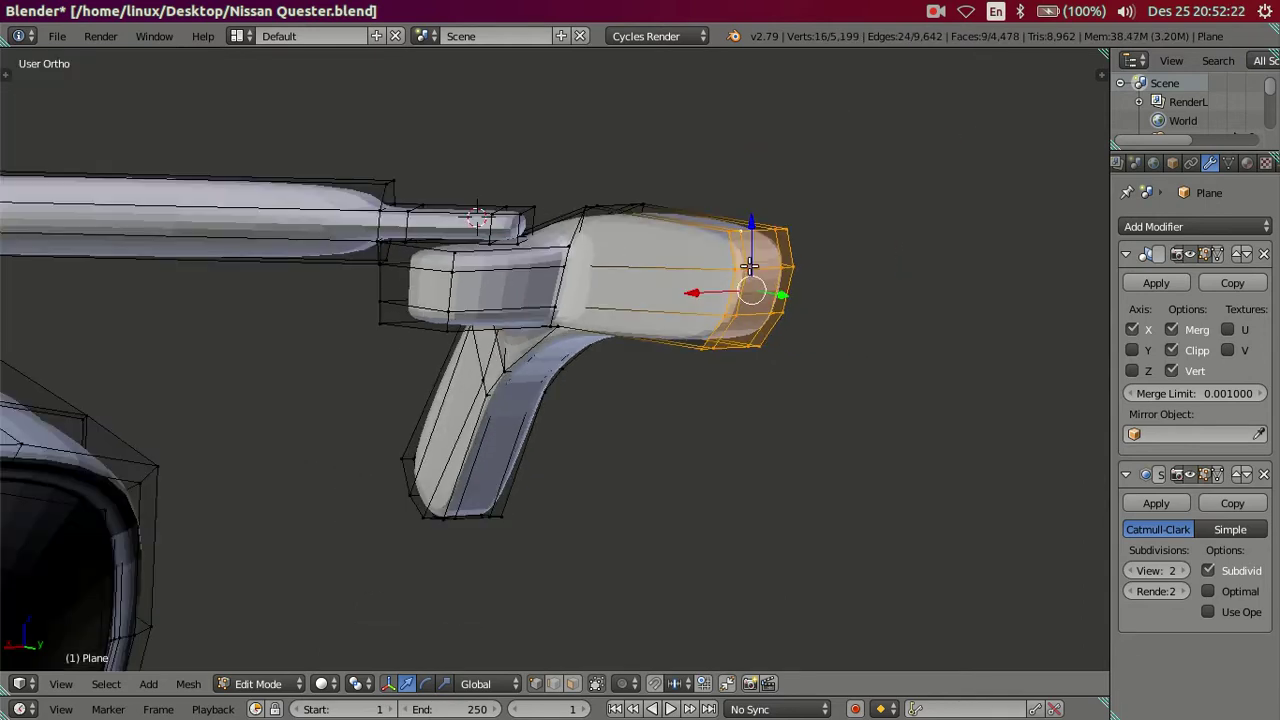
Move the arm's tip along Z, deselect everything and return to Object Mode.
{"action": "key", "text": "g"}
{"action": "key", "text": "z"}
{"action": "left_click", "coordinate": [752, 199]}
{"action": "key", "text": "a"}
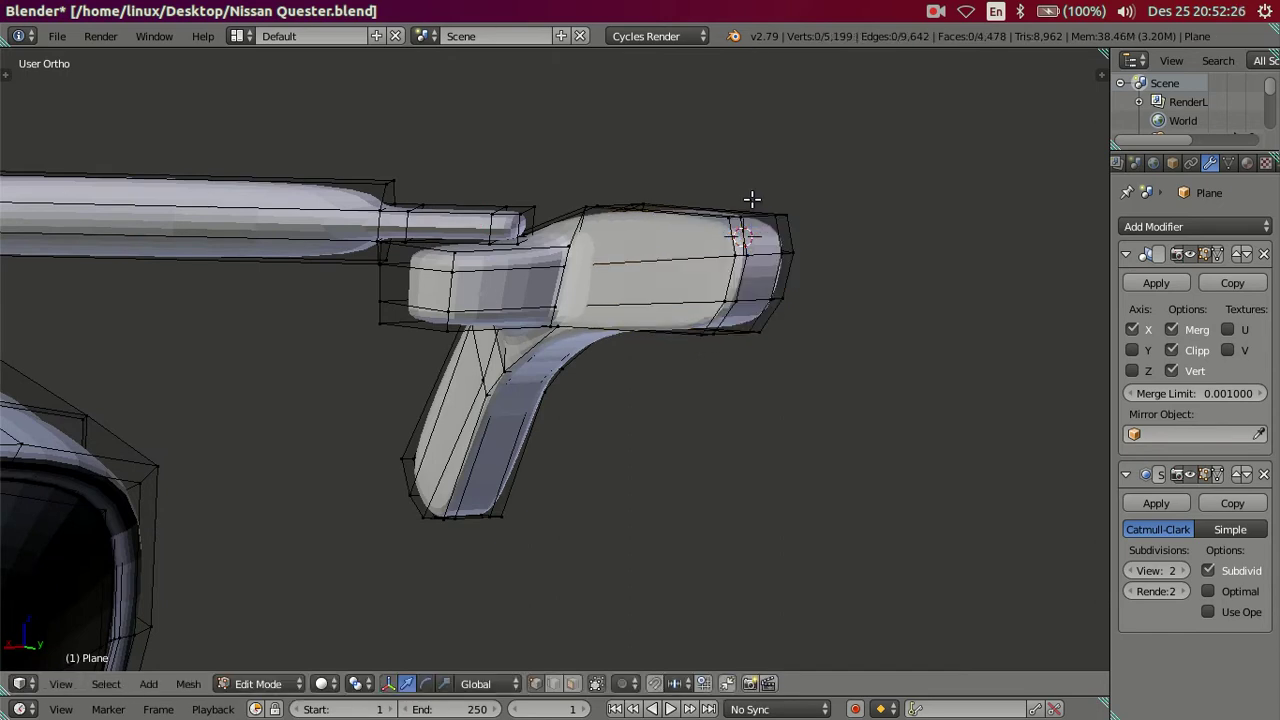
{"action": "key", "text": "Tab"}
{"action": "mouse_move", "coordinate": [663, 294]}
{"action": "middle_mouse_down"}
{"action": "mouse_move", "coordinate": [763, 326]}
{"action": "mouse_move", "coordinate": [723, 313]}
{"action": "middle_mouse_up"}
In right side view, select the arm's rounded tip and rotate it about -5°.
{"action": "key", "text": "KP_3"}
{"action": "scroll", "coordinate": [791, 340], "scroll_direction": "up", "scroll_amount": 2}
{"action": "scroll", "coordinate": [795, 346], "scroll_direction": "up", "scroll_amount": 2}
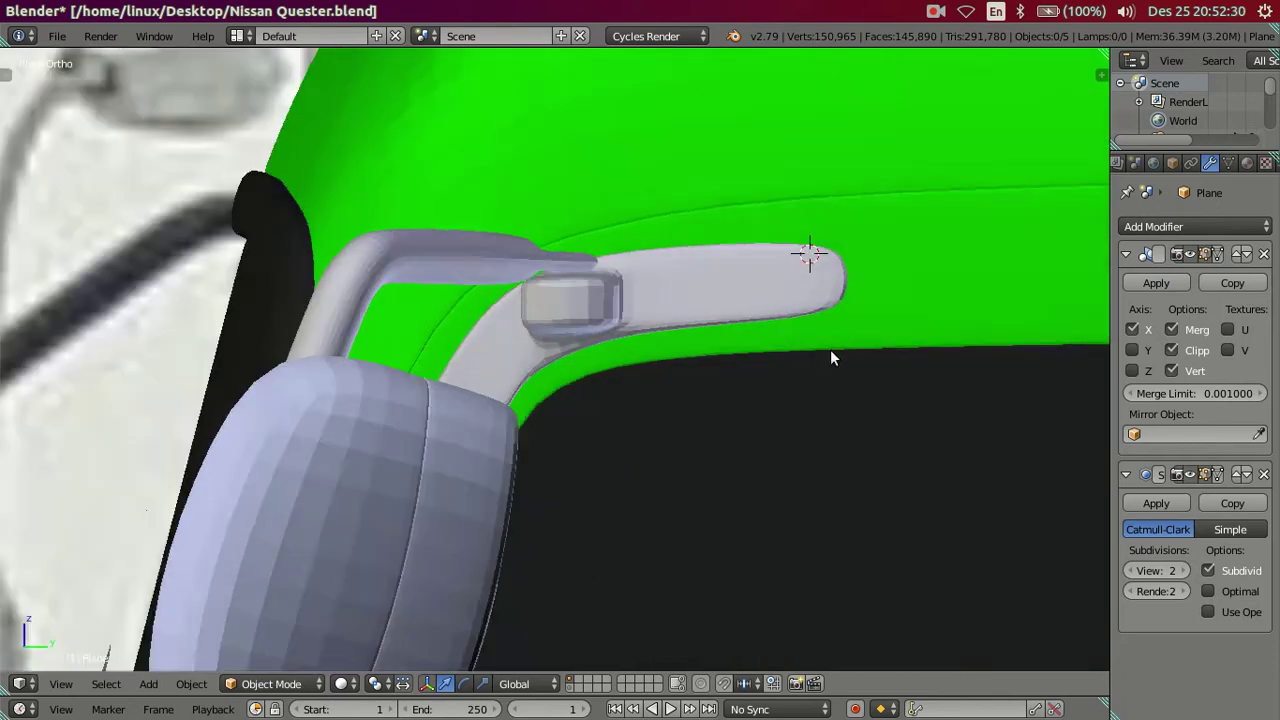
{"action": "scroll", "coordinate": [831, 357], "scroll_direction": "up", "scroll_amount": 3}
{"action": "middle_click_drag", "start_coordinate": [828, 318], "coordinate": [546, 454], "text": "shift"}
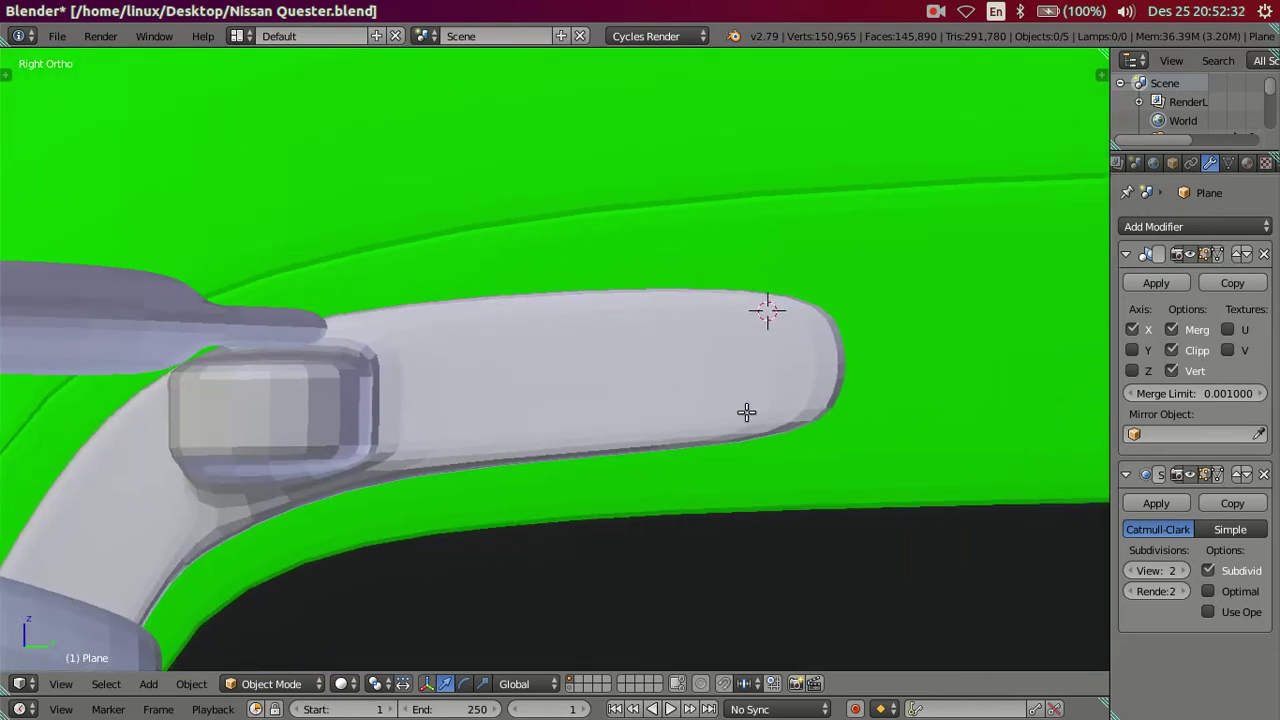
{"action": "key", "text": "Tab"}
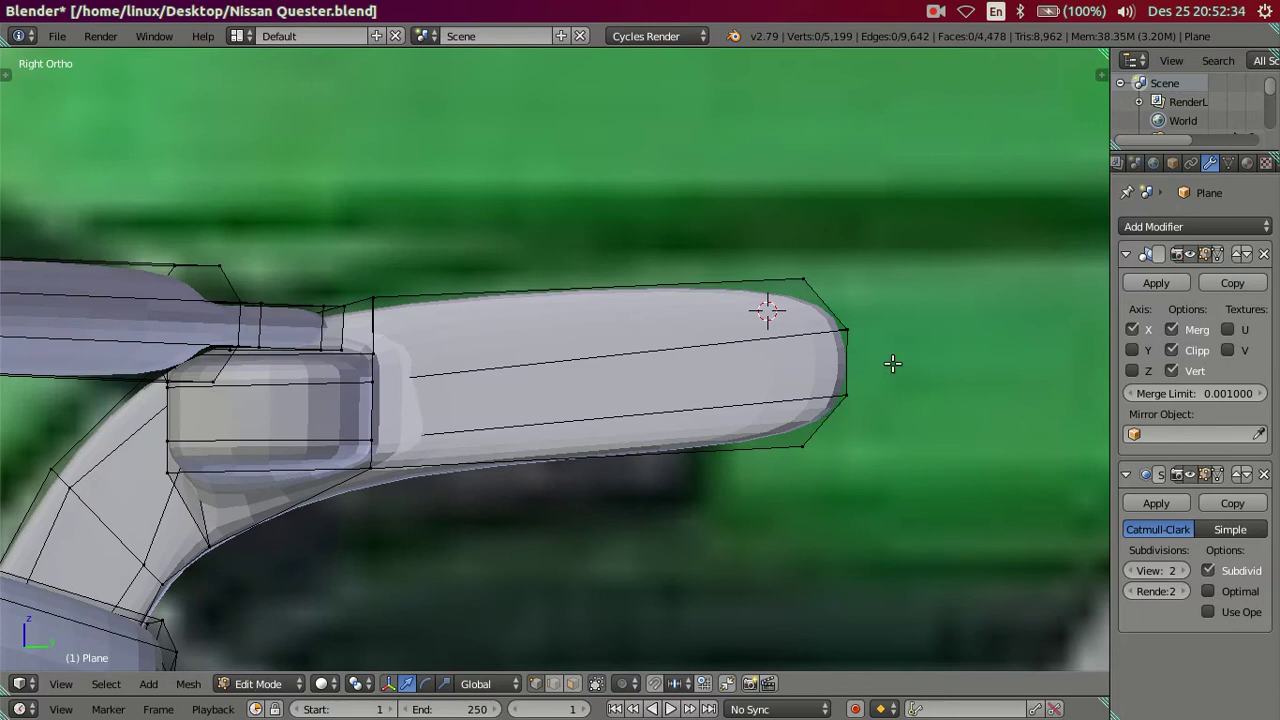
{"action": "key", "text": "l"}
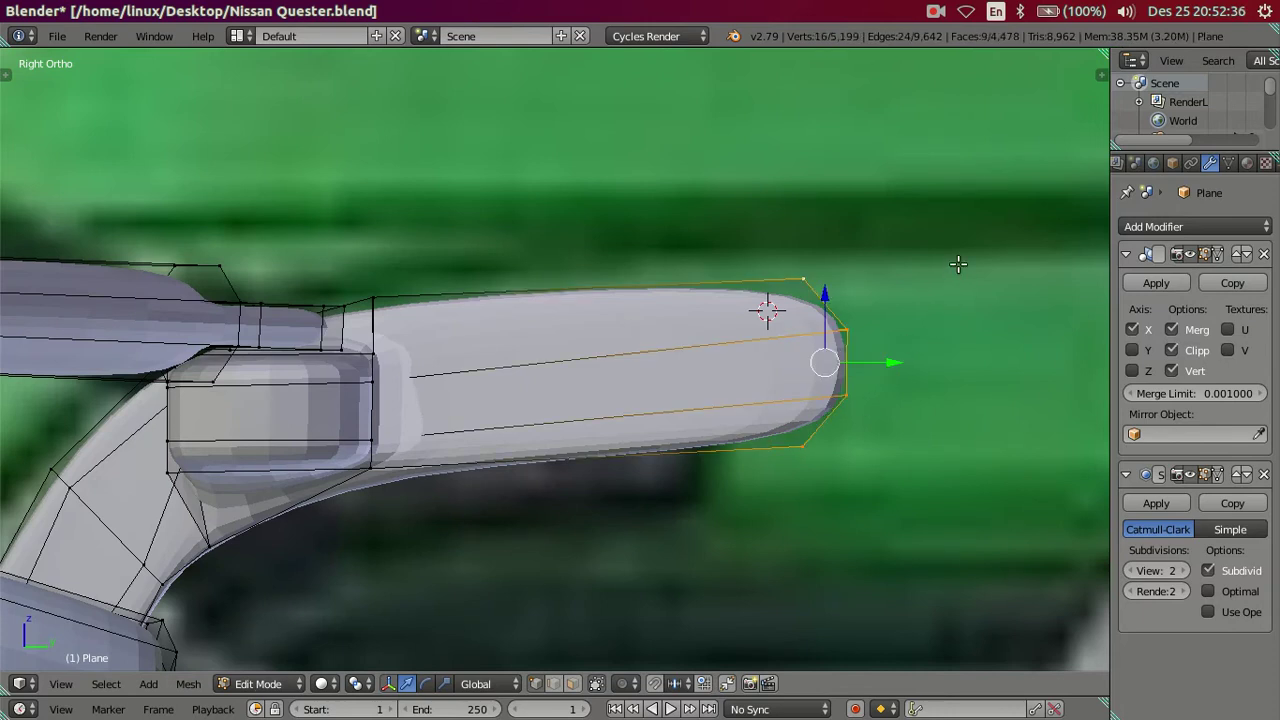
{"action": "key", "text": "r"}
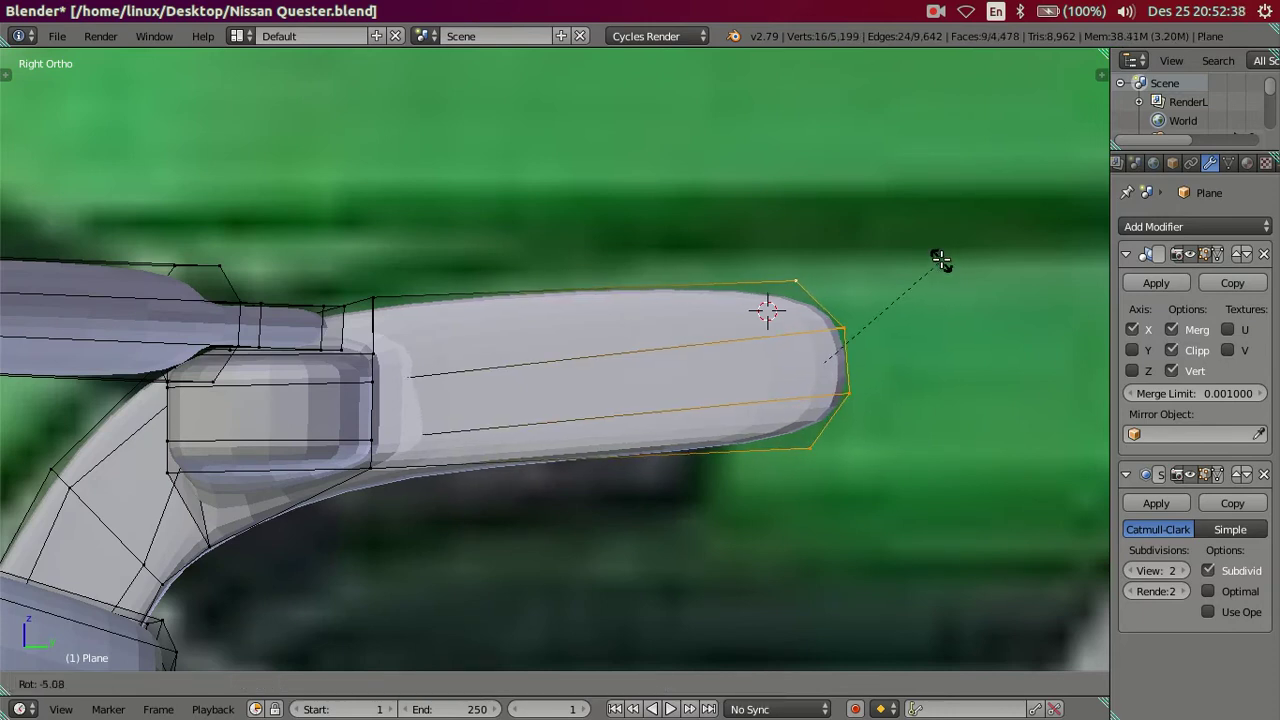
{"action": "left_click", "coordinate": [940, 260]}
Deselect, inspect the tilted tip in wireframe, then return to Object Mode and solid shading.
{"action": "key", "text": "a"}
{"action": "key", "text": "z"}
{"action": "mouse_move", "coordinate": [934, 280]}
{"action": "middle_mouse_down"}
{"action": "mouse_move", "coordinate": [741, 397]}
{"action": "mouse_move", "coordinate": [644, 353]}
{"action": "mouse_move", "coordinate": [637, 412]}
{"action": "mouse_move", "coordinate": [636, 515]}
{"action": "mouse_move", "coordinate": [762, 540]}
{"action": "mouse_move", "coordinate": [723, 484]}
{"action": "mouse_move", "coordinate": [907, 556]}
{"action": "mouse_move", "coordinate": [869, 426]}
{"action": "mouse_move", "coordinate": [703, 407]}
{"action": "mouse_move", "coordinate": [591, 480]}
{"action": "mouse_move", "coordinate": [643, 474]}
{"action": "mouse_move", "coordinate": [648, 348]}
{"action": "middle_mouse_up"}
{"action": "key", "text": "Tab"}
{"action": "key", "text": "z"}
{"action": "scroll", "coordinate": [860, 424], "scroll_direction": "down", "scroll_amount": 5}
{"action": "scroll", "coordinate": [700, 395], "scroll_direction": "up", "scroll_amount": 5}
Set the cab's Subdivision Surface viewport level to 0.
{"action": "key", "text": "KP_3"}
{"action": "scroll", "coordinate": [650, 490], "scroll_direction": "up", "scroll_amount": 4}
{"action": "key", "text": "z"}
{"action": "scroll", "coordinate": [650, 370], "scroll_direction": "up", "scroll_amount": 1}
{"action": "scroll", "coordinate": [651, 374], "scroll_direction": "up", "scroll_amount": 1}
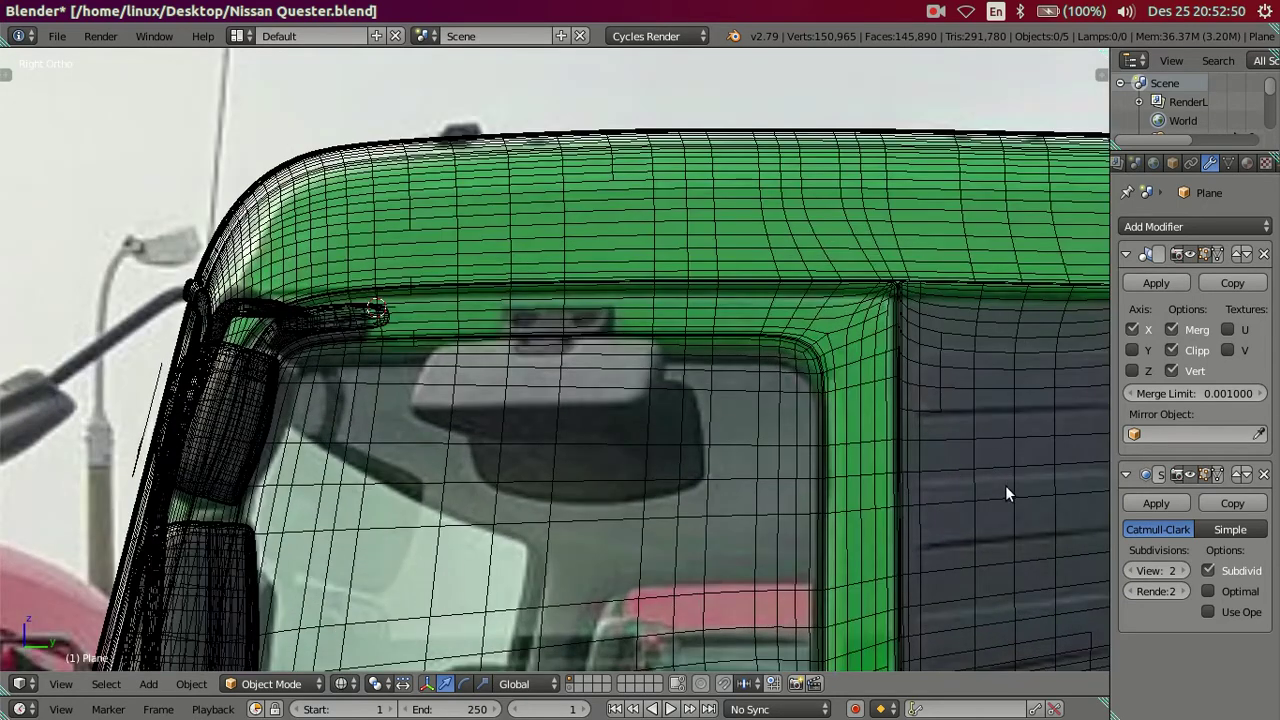
{"action": "left_click", "coordinate": [1133, 570]}
{"action": "left_click", "coordinate": [1133, 570]}
{"action": "scroll", "coordinate": [486, 270], "scroll_direction": "up", "scroll_amount": 2}
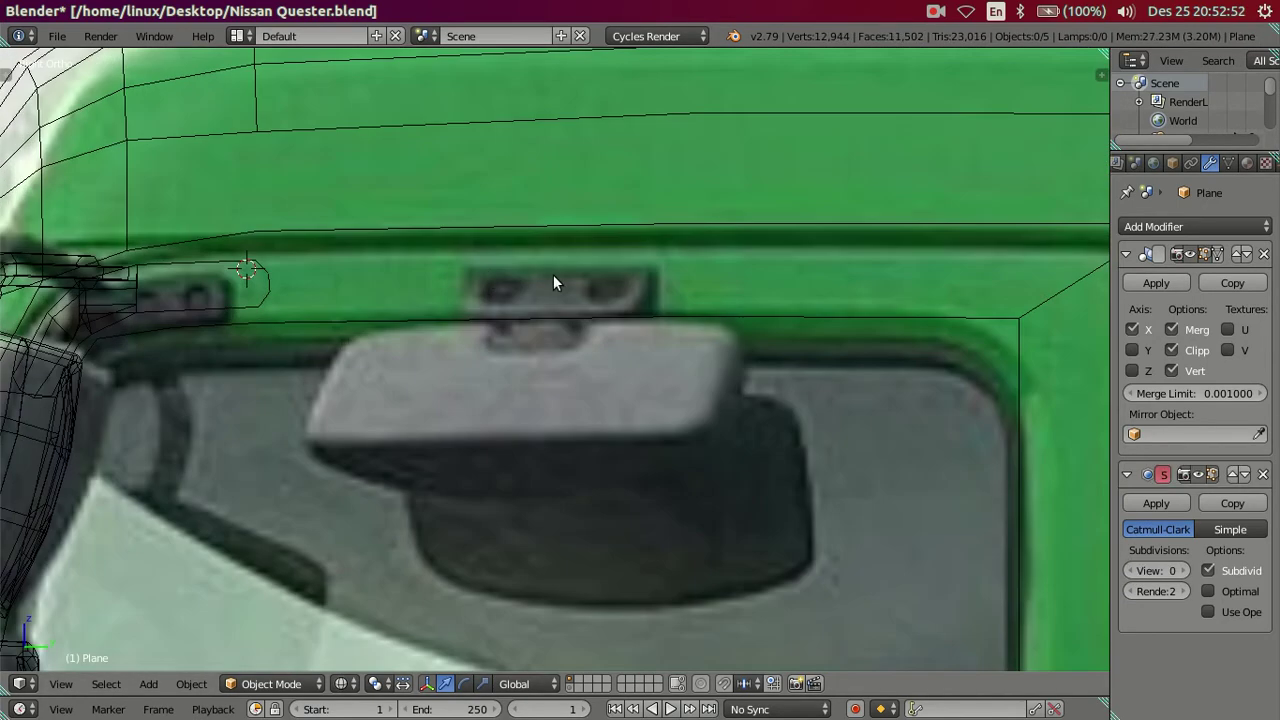
{"action": "scroll", "coordinate": [587, 268], "scroll_direction": "down", "scroll_amount": 4}
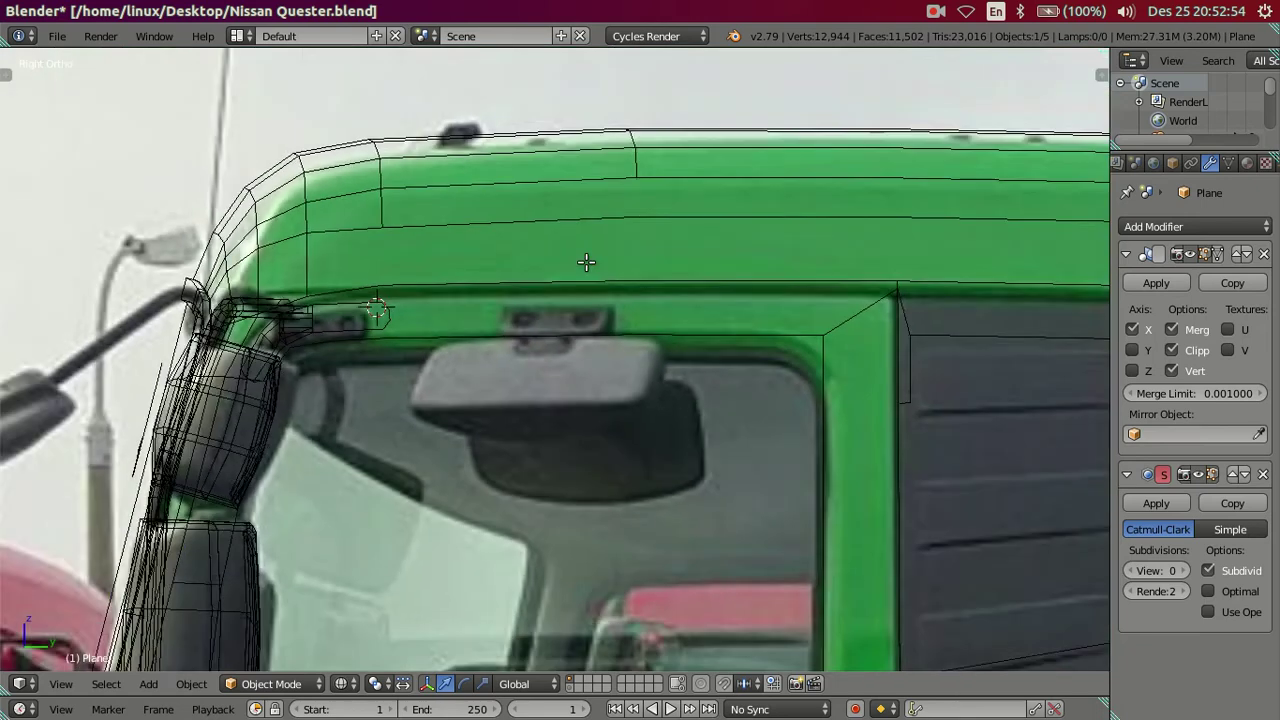
Zoom out to the whole scene and hide the camera.
{"action": "key", "text": "Tab"}
{"action": "scroll", "coordinate": [586, 266], "scroll_direction": "up", "scroll_amount": 1}
{"action": "scroll", "coordinate": [586, 266], "scroll_direction": "down", "scroll_amount": 1}
{"action": "scroll", "coordinate": [580, 285], "scroll_direction": "down", "scroll_amount": 2}
{"action": "scroll", "coordinate": [520, 310], "scroll_direction": "down", "scroll_amount": 3}
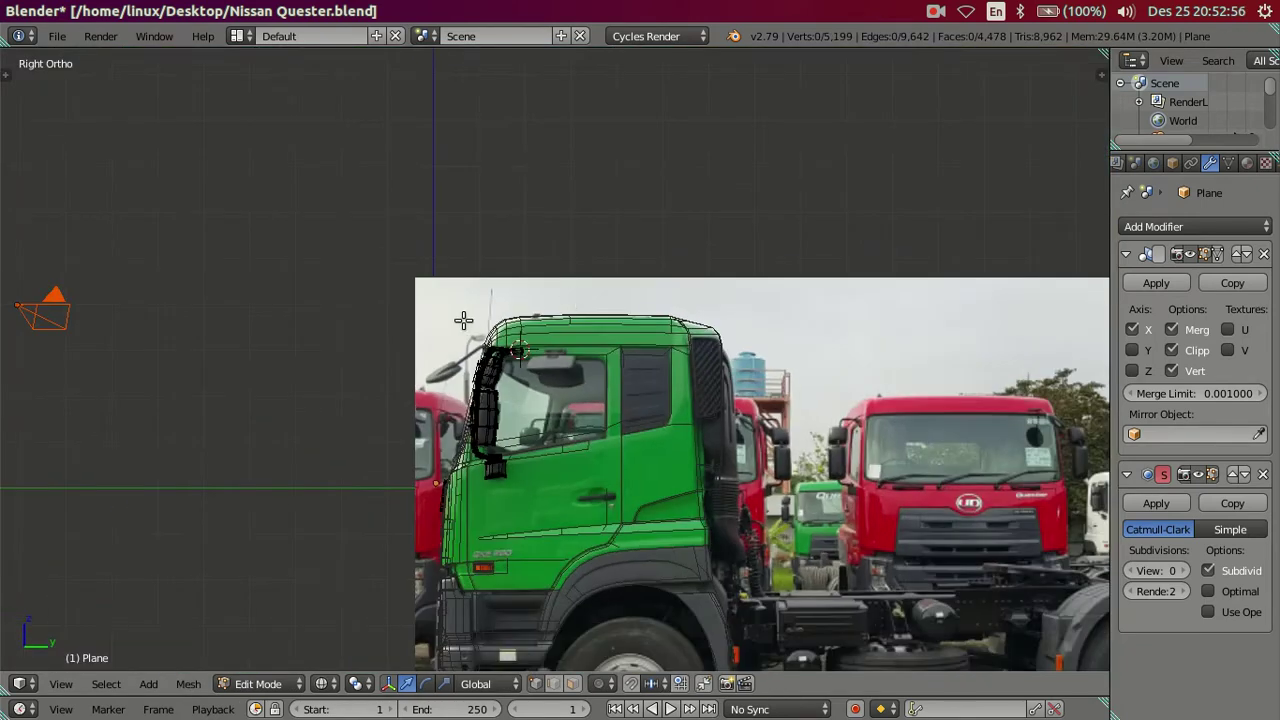
{"action": "scroll", "coordinate": [440, 335], "scroll_direction": "down", "scroll_amount": 2}
{"action": "mouse_move", "coordinate": [423, 349]}
{"action": "middle_mouse_down"}
{"action": "mouse_move", "coordinate": [457, 400]}
{"action": "mouse_move", "coordinate": [236, 139]}
{"action": "middle_mouse_up"}
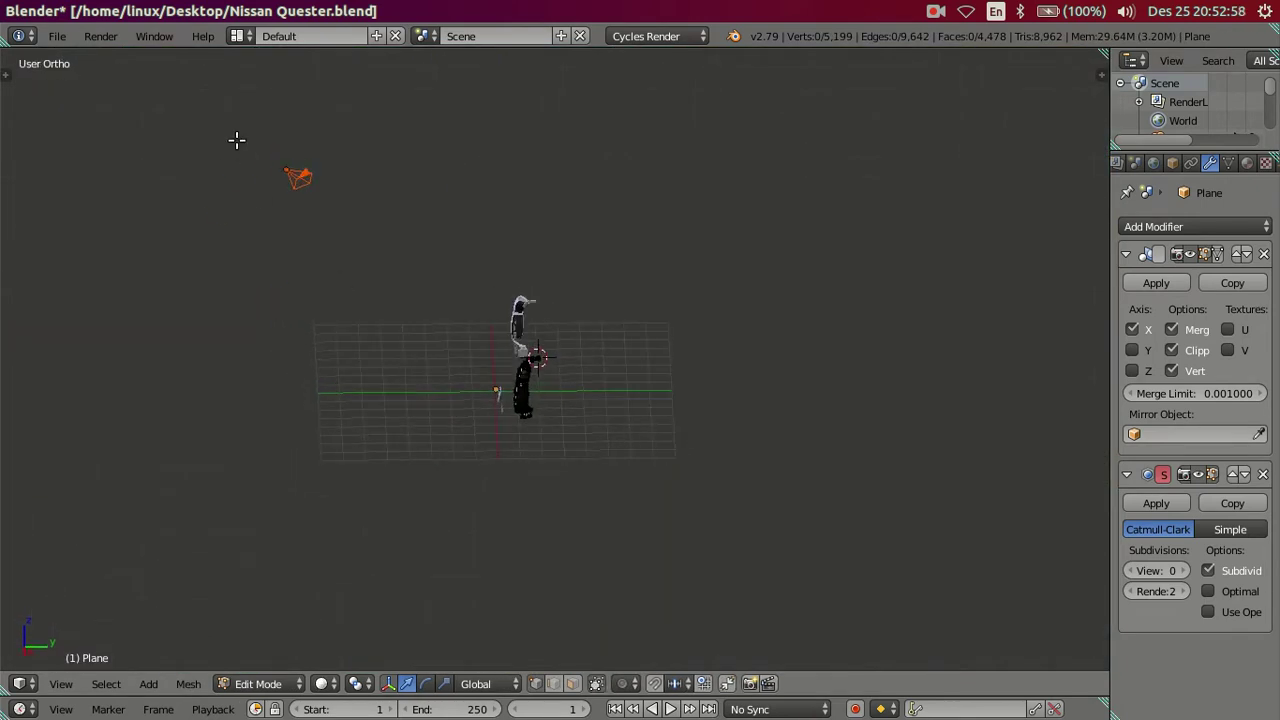
{"action": "key", "text": "Tab"}
{"action": "right_click", "coordinate": [305, 187]}
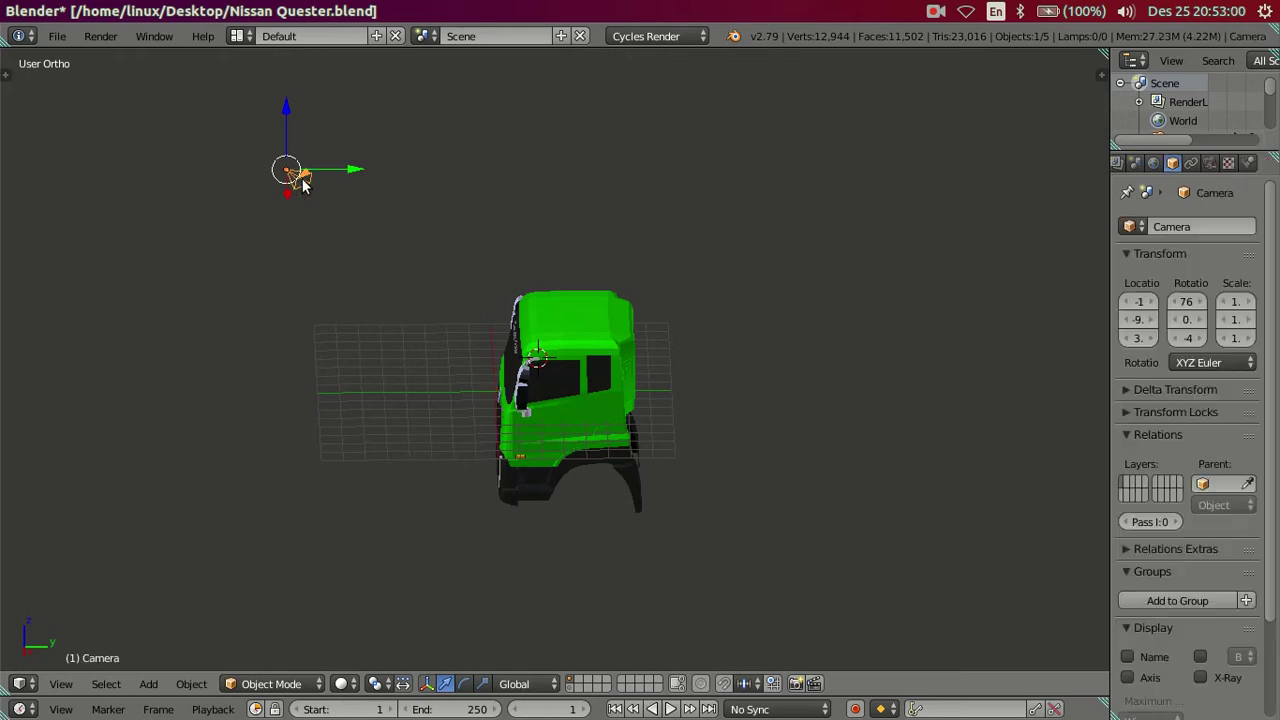
{"action": "key", "text": "h"}
{"action": "scroll", "coordinate": [475, 349], "scroll_direction": "up", "scroll_amount": 1}
Reveal all hidden cab geometry in Edit Mode and deselect it, zoomed above the windscreen.
{"action": "right_click", "coordinate": [518, 352]}
{"action": "scroll", "coordinate": [612, 400], "scroll_direction": "up", "scroll_amount": 2}
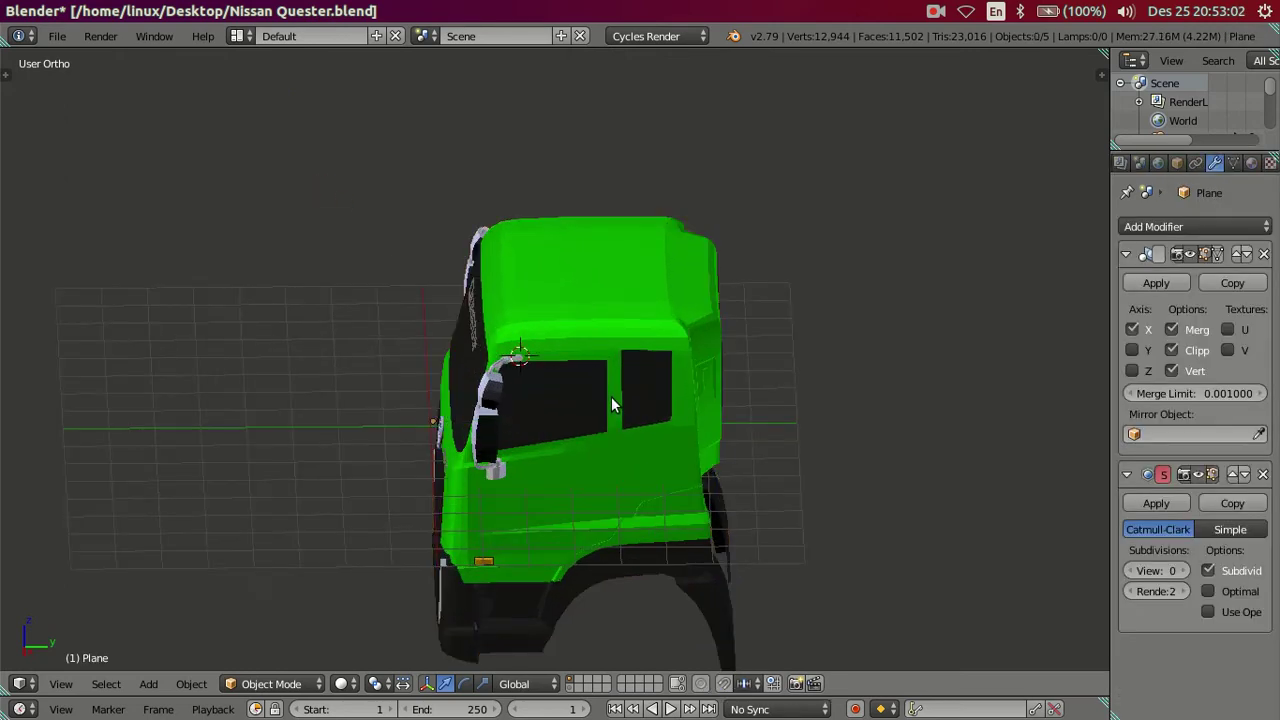
{"action": "key", "text": "Tab"}
{"action": "key", "text": "alt+h"}
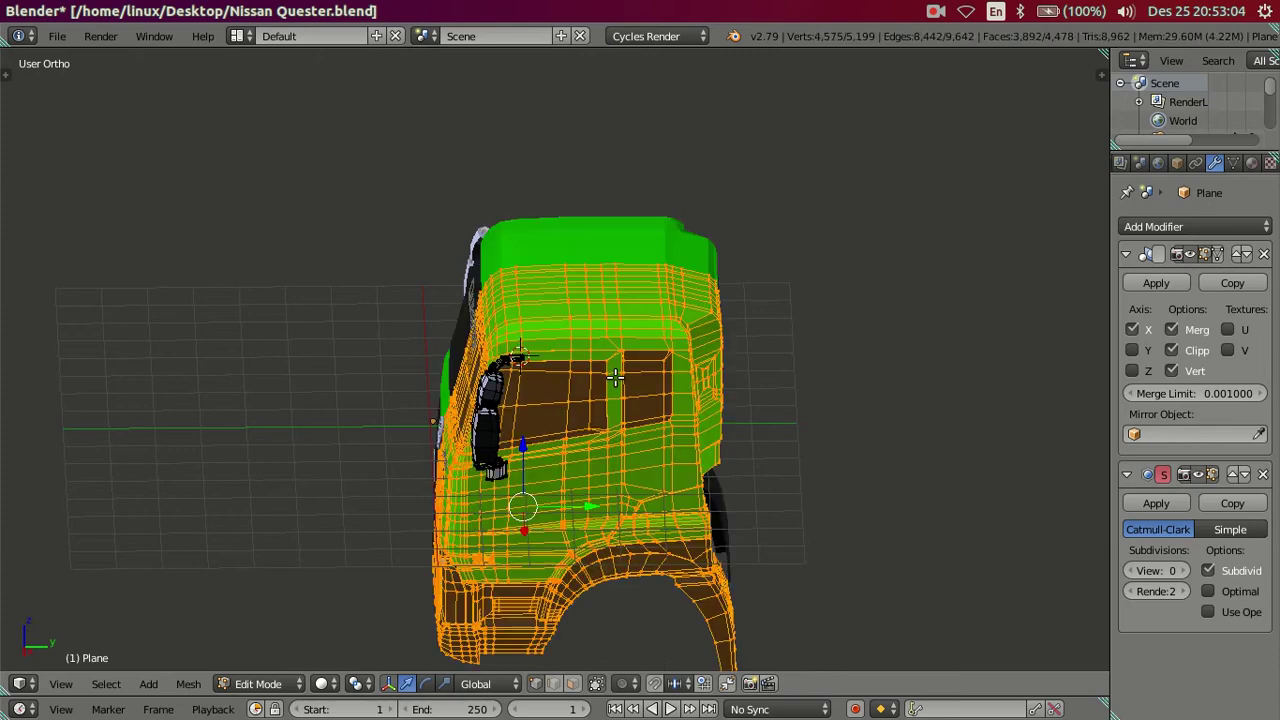
{"action": "key", "text": "KP_3"}
{"action": "scroll", "coordinate": [617, 392], "scroll_direction": "up", "scroll_amount": 2}
{"action": "key", "text": "a"}
{"action": "scroll", "coordinate": [600, 437], "scroll_direction": "up", "scroll_amount": 2}
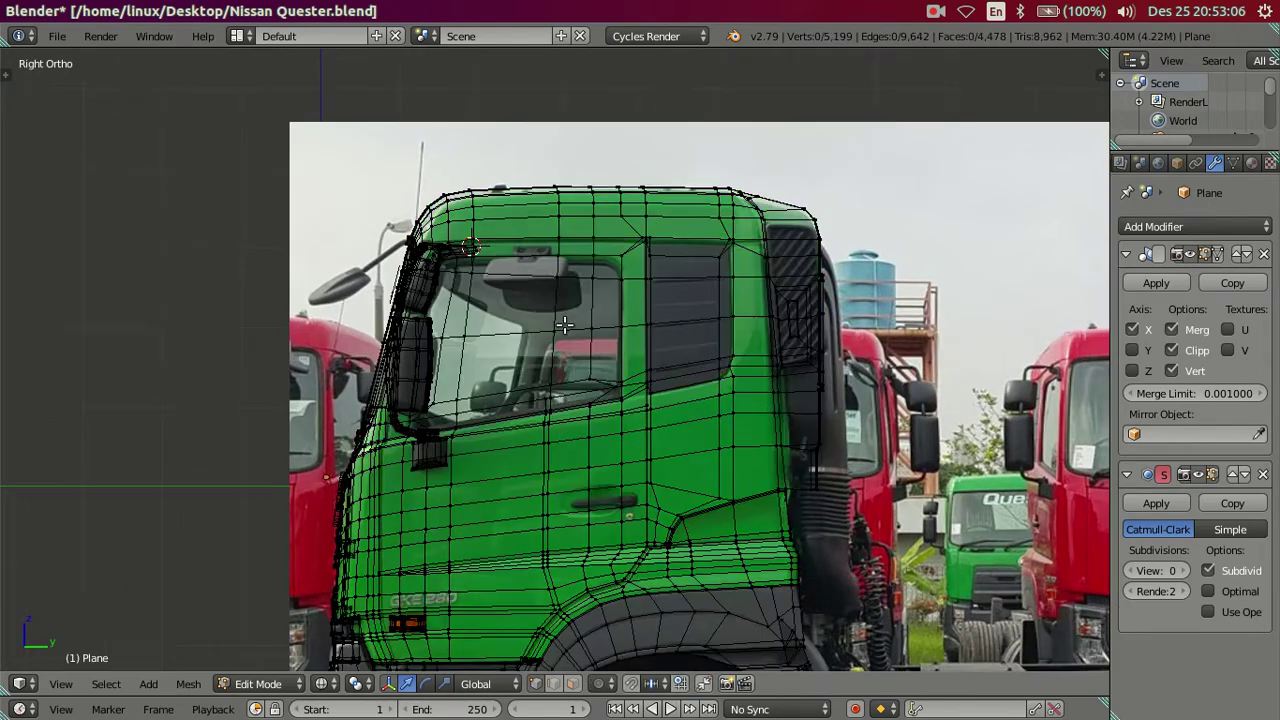
{"action": "scroll", "coordinate": [454, 206], "scroll_direction": "up", "scroll_amount": 2}
{"action": "scroll", "coordinate": [474, 367], "scroll_direction": "up", "scroll_amount": 1}
{"action": "mouse_move", "coordinate": [474, 367]}
{"action": "middle_mouse_down"}
{"action": "mouse_move", "coordinate": [486, 337]}
{"action": "mouse_move", "coordinate": [511, 363]}
{"action": "middle_mouse_up"}
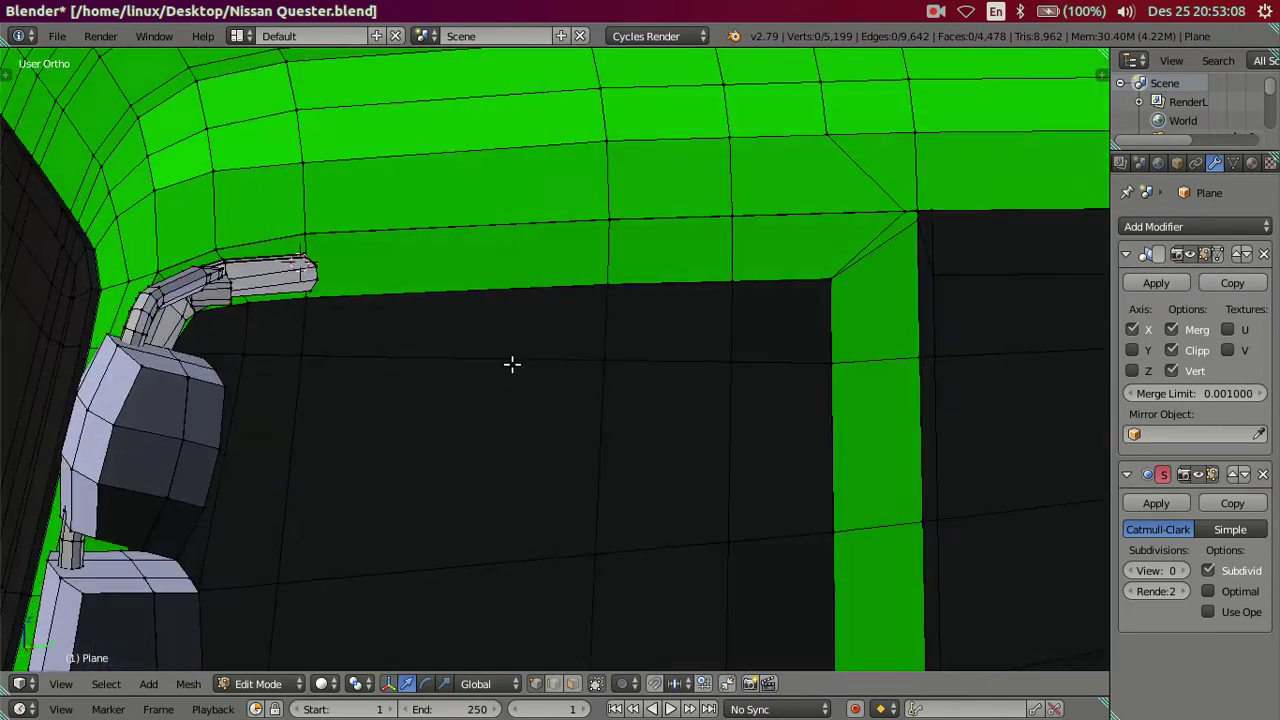
Extrude the face above the windscreen in place and assign it the white material.
{"action": "left_click", "coordinate": [572, 688]}
{"action": "right_click", "coordinate": [517, 263]}
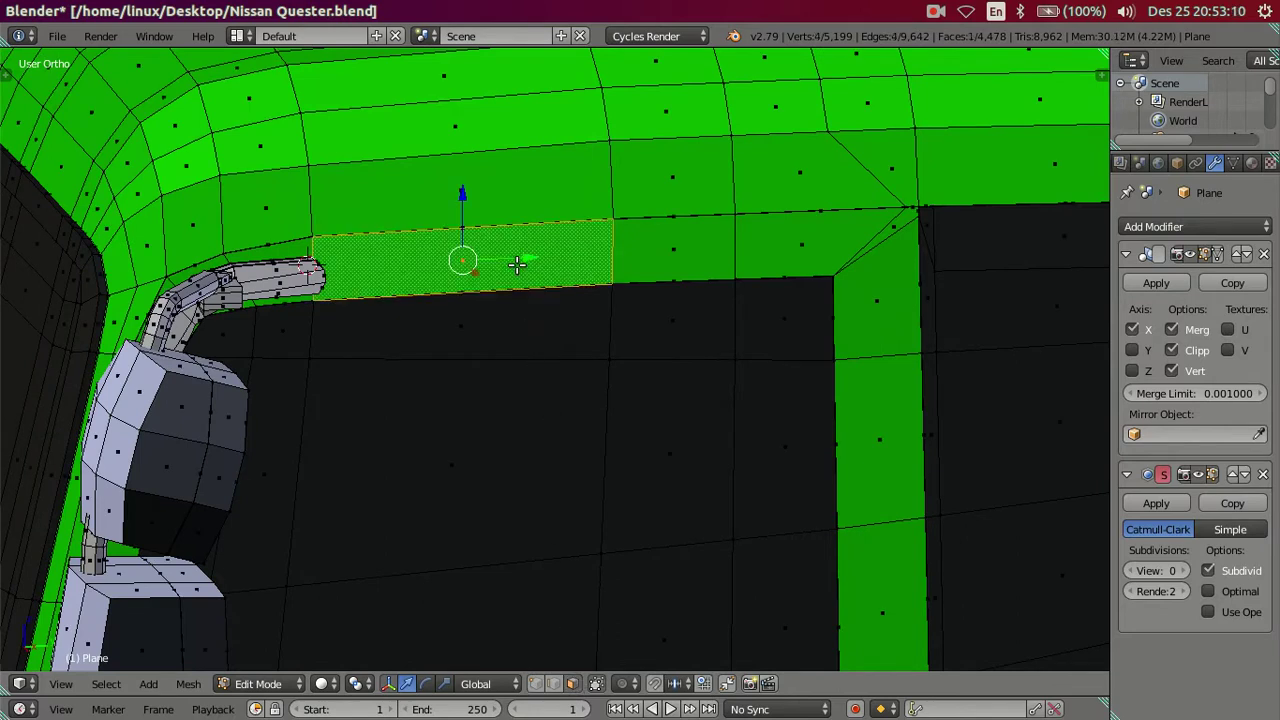
{"action": "key", "text": "e"}
{"action": "right_click", "coordinate": [630, 263]}
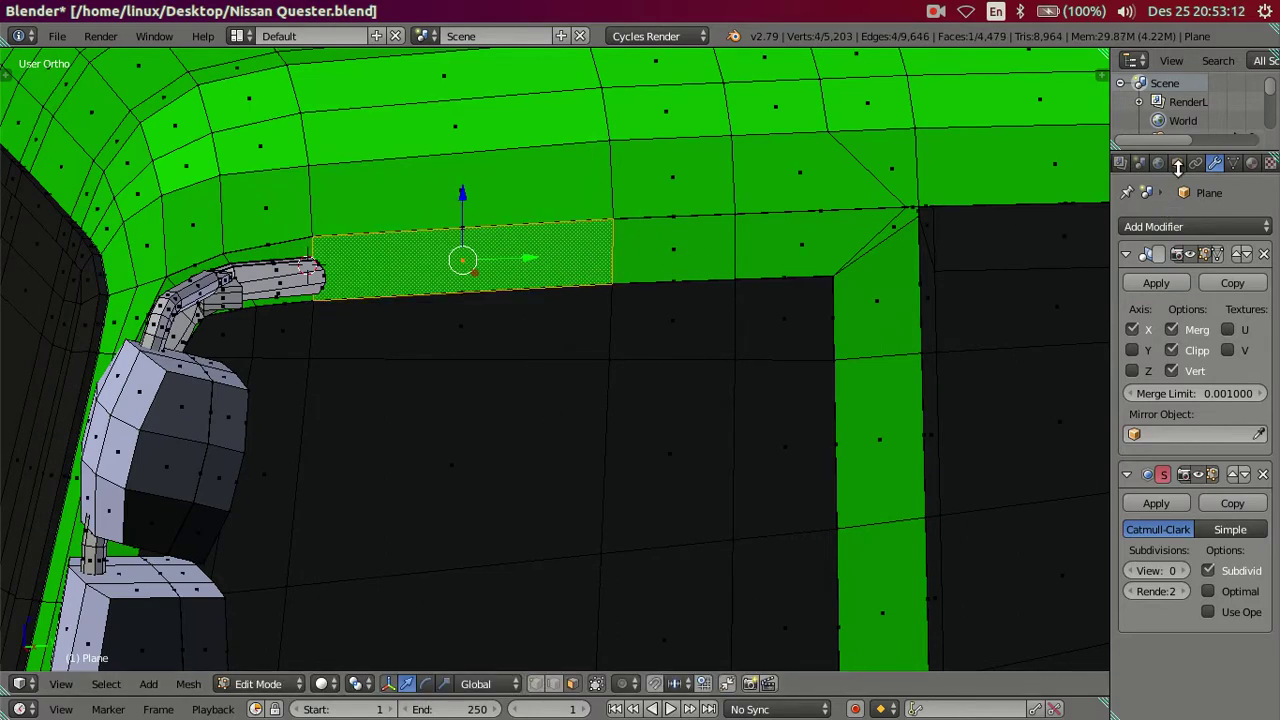
{"action": "left_click", "coordinate": [1250, 165]}
{"action": "left_click", "coordinate": [1163, 268]}
{"action": "left_click", "coordinate": [1143, 330]}
In wireframe, circle-select the lower front cab, wheel arch and upper front cab.
{"action": "scroll", "coordinate": [1023, 317], "scroll_direction": "down", "scroll_amount": 5}
{"action": "mouse_move", "coordinate": [1023, 317]}
{"action": "middle_mouse_down"}
{"action": "mouse_move", "coordinate": [545, 263]}
{"action": "mouse_move", "coordinate": [503, 289]}
{"action": "middle_mouse_up"}
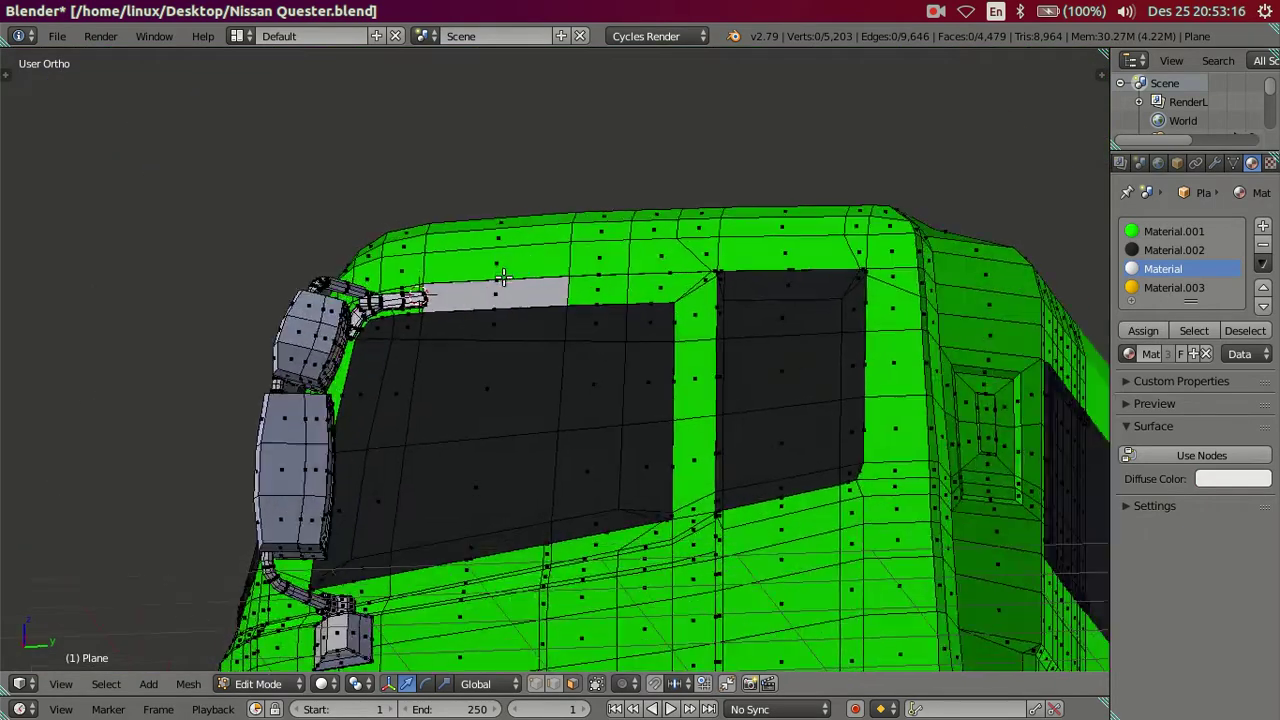
{"action": "scroll", "coordinate": [503, 289], "scroll_direction": "down", "scroll_amount": 2}
{"action": "middle_click_drag", "start_coordinate": [520, 600], "coordinate": [500, 450]}
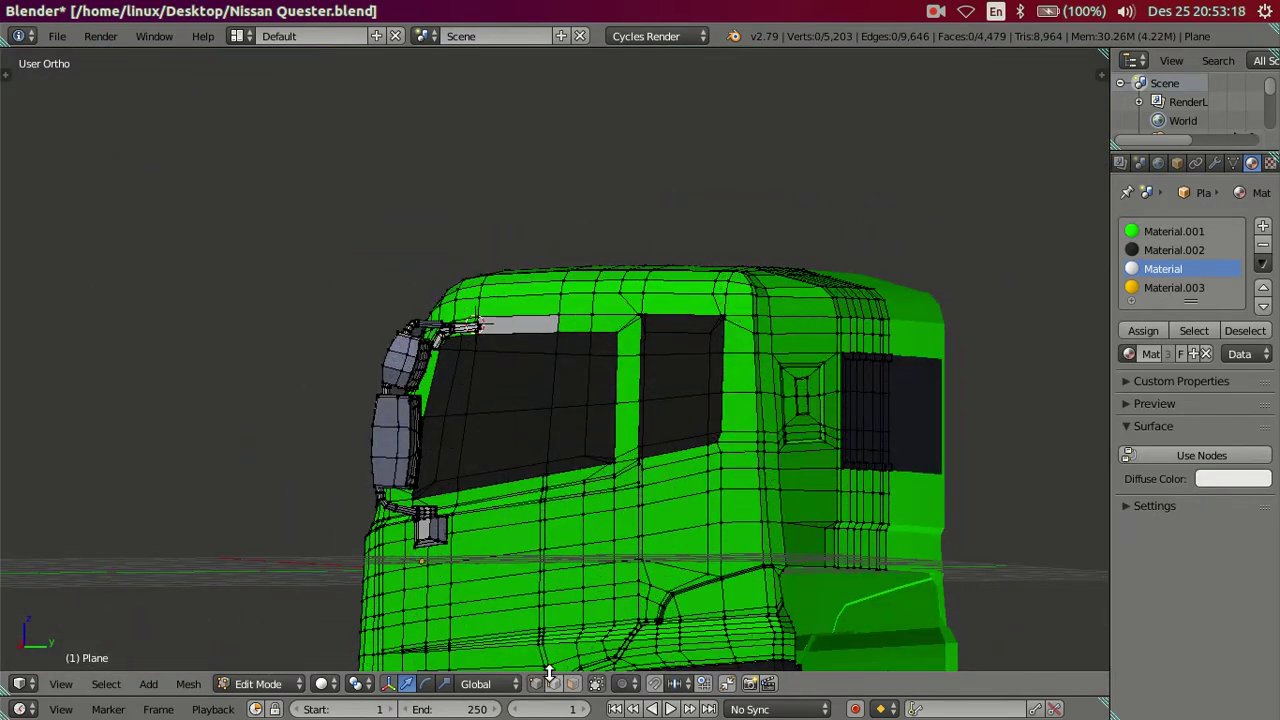
{"action": "scroll", "coordinate": [500, 191], "scroll_direction": "up", "scroll_amount": 3}
{"action": "middle_click_drag", "start_coordinate": [500, 191], "coordinate": [631, 270]}
{"action": "key", "text": "z"}
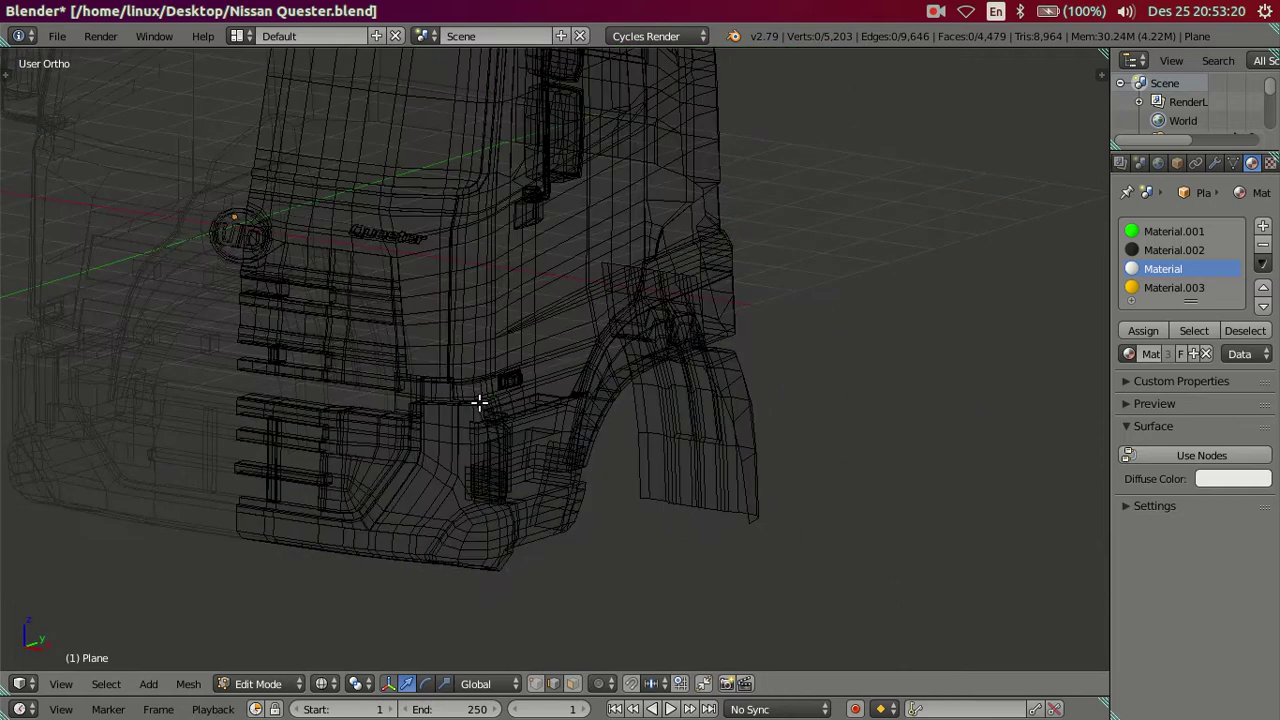
{"action": "middle_click_drag", "start_coordinate": [477, 400], "coordinate": [500, 406]}
{"action": "key", "text": "c"}
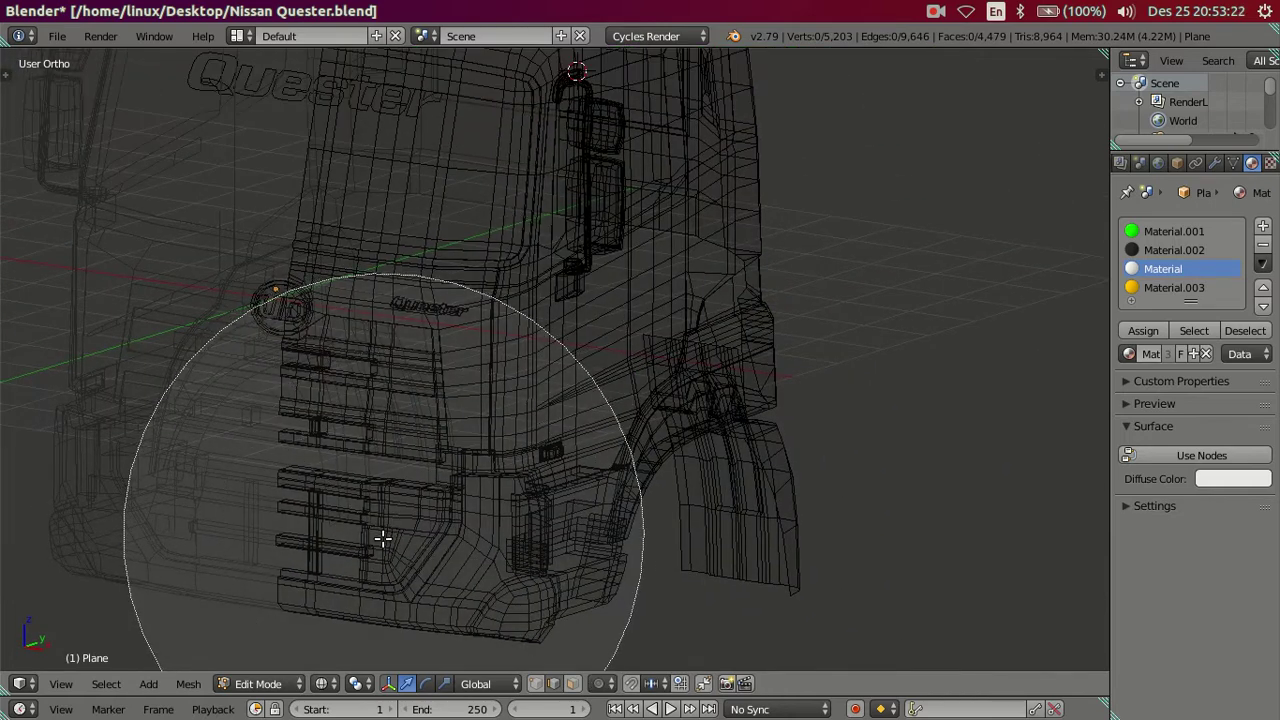
{"action": "mouse_move", "coordinate": [384, 543]}
{"action": "left_mouse_down"}
{"action": "mouse_move", "coordinate": [718, 490]}
{"action": "mouse_move", "coordinate": [809, 446]}
{"action": "left_mouse_up"}
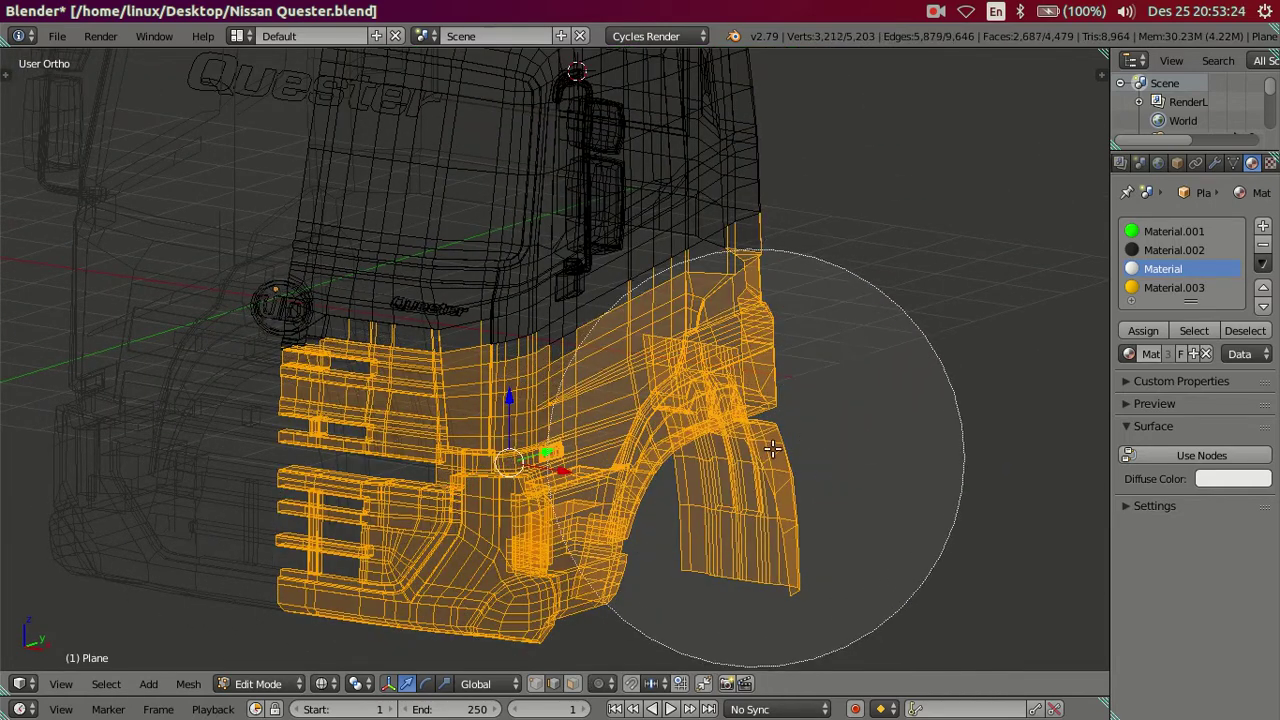
{"action": "mouse_move", "coordinate": [248, 305]}
{"action": "left_mouse_down"}
{"action": "mouse_move", "coordinate": [300, 306]}
{"action": "mouse_move", "coordinate": [277, 306]}
{"action": "left_mouse_up"}
{"action": "right_click", "coordinate": [294, 306]}
In solid view, add the door, windshield, roof and side-window panels to the selection.
{"action": "scroll", "coordinate": [578, 418], "scroll_direction": "up", "scroll_amount": 2, "text": "shift"}
{"action": "key", "text": "z"}
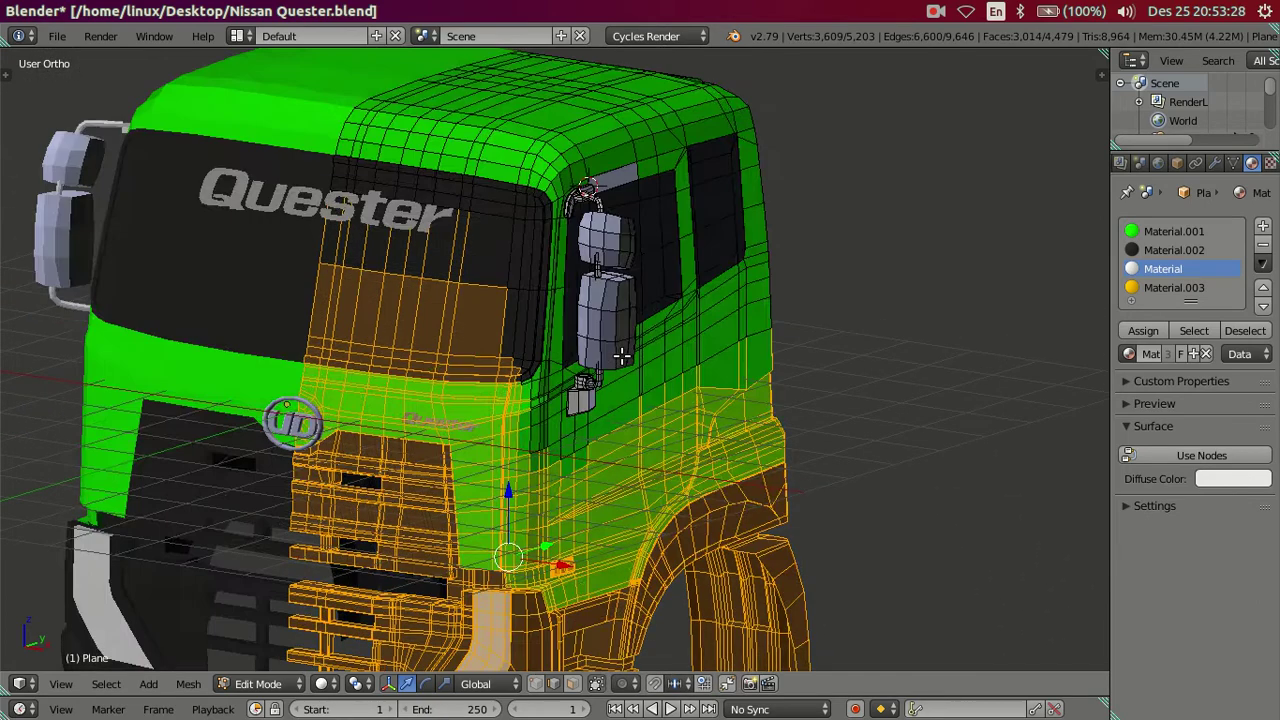
{"action": "scroll", "coordinate": [600, 360], "scroll_direction": "up", "scroll_amount": 2}
{"action": "key", "text": "l"}
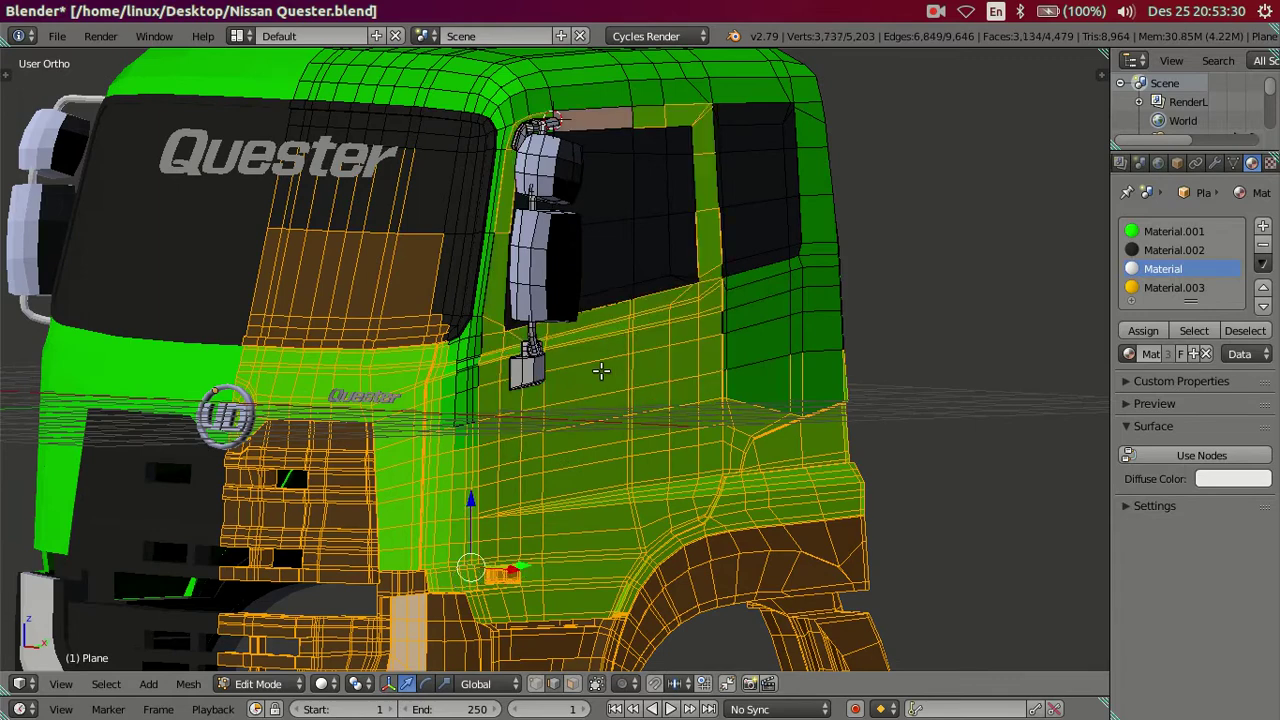
{"action": "key", "text": "l"}
{"action": "key", "text": "l"}
{"action": "key", "text": "l"}
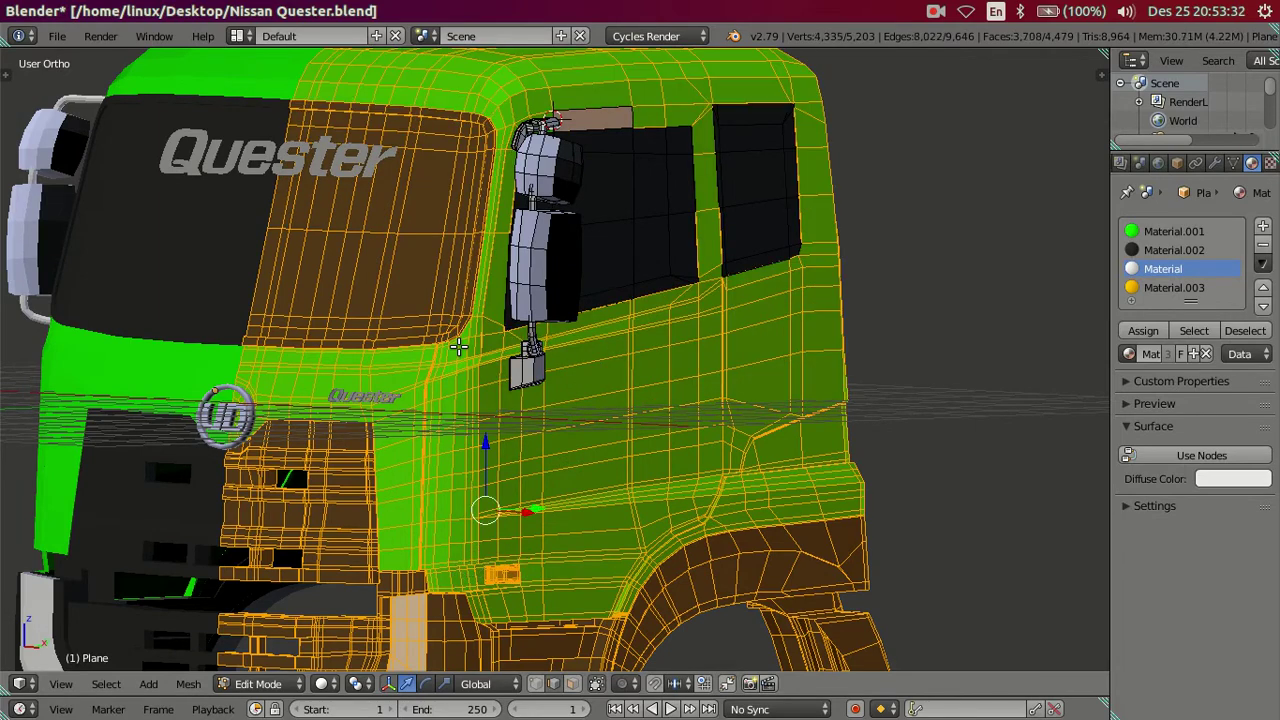
{"action": "middle_click_drag", "start_coordinate": [792, 197], "coordinate": [686, 223]}
{"action": "key", "text": "l"}
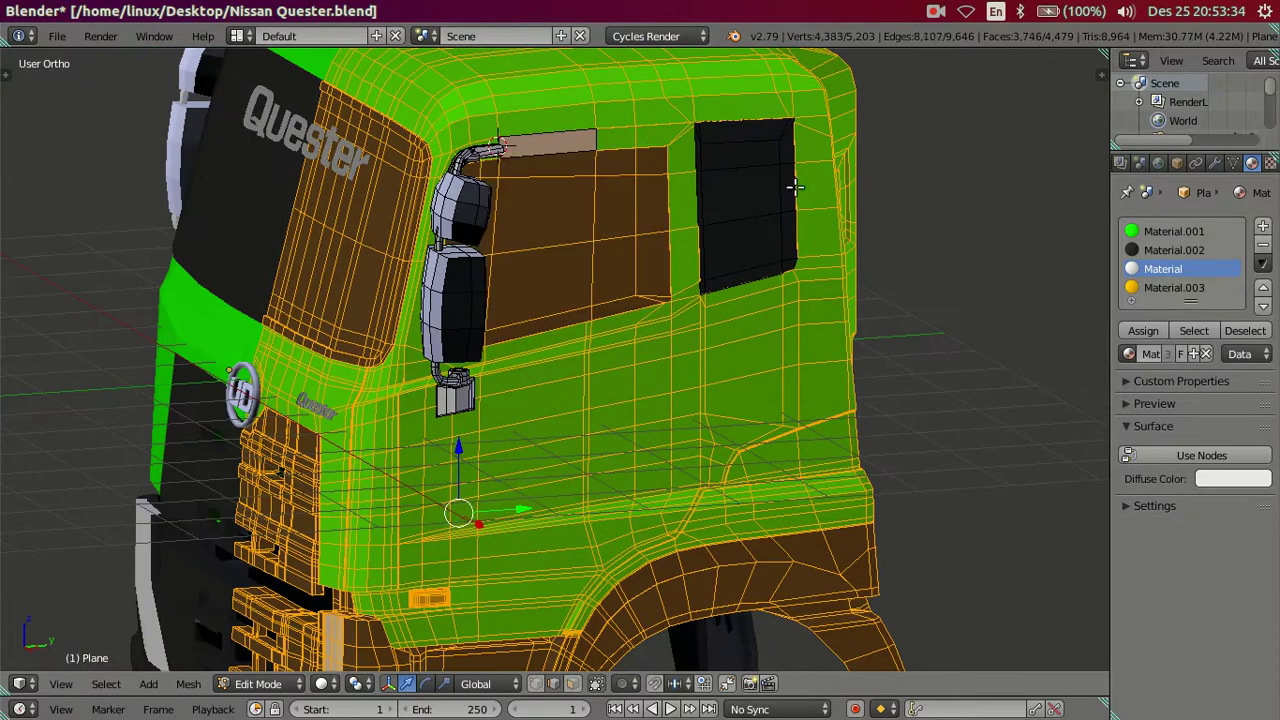
{"action": "key", "text": "l"}
{"action": "mouse_move", "coordinate": [777, 210]}
{"action": "middle_mouse_down"}
{"action": "mouse_move", "coordinate": [771, 243]}
{"action": "mouse_move", "coordinate": [657, 194]}
{"action": "middle_mouse_up"}
{"action": "key", "text": "l"}
{"action": "key", "text": "l"}
Hide the cab body and zoom the right side view onto the plane and reference photo.
{"action": "key", "text": "h"}
{"action": "mouse_move", "coordinate": [775, 200]}
{"action": "middle_mouse_down"}
{"action": "mouse_move", "coordinate": [717, 294]}
{"action": "mouse_move", "coordinate": [775, 269]}
{"action": "mouse_move", "coordinate": [710, 235]}
{"action": "middle_mouse_up"}
{"action": "scroll", "coordinate": [709, 235], "scroll_direction": "up", "scroll_amount": 2}
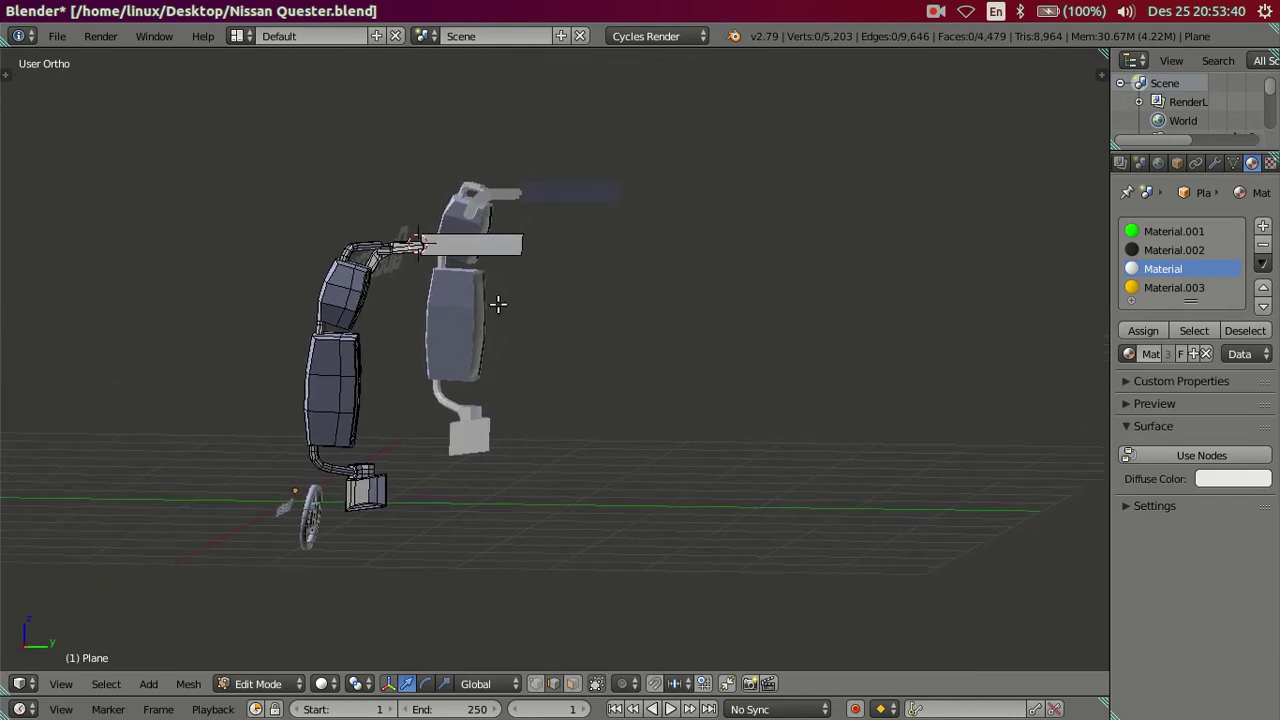
{"action": "middle_click_drag", "start_coordinate": [508, 232], "coordinate": [525, 234]}
{"action": "key", "text": "KP_3"}
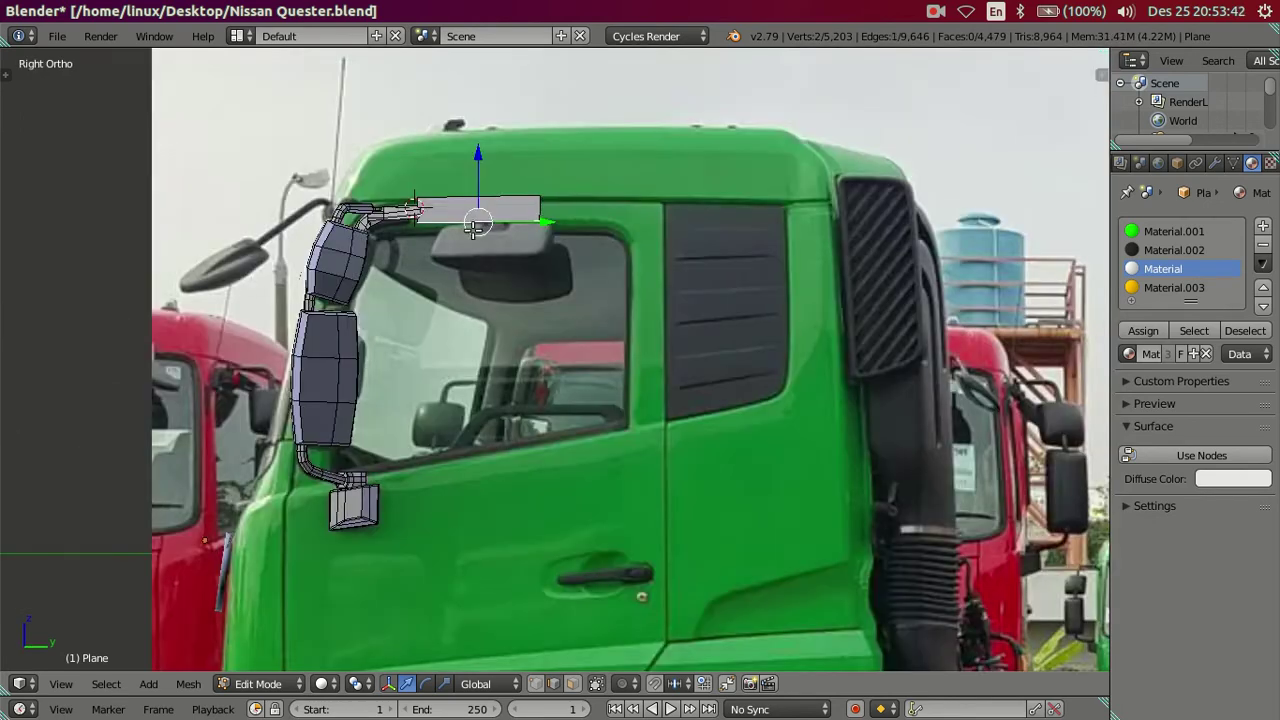
{"action": "scroll", "coordinate": [480, 206], "scroll_direction": "up", "scroll_amount": 4}
{"action": "scroll", "coordinate": [530, 438], "scroll_direction": "up", "scroll_amount": 2}
{"action": "scroll", "coordinate": [525, 400], "scroll_direction": "up", "scroll_amount": 3}
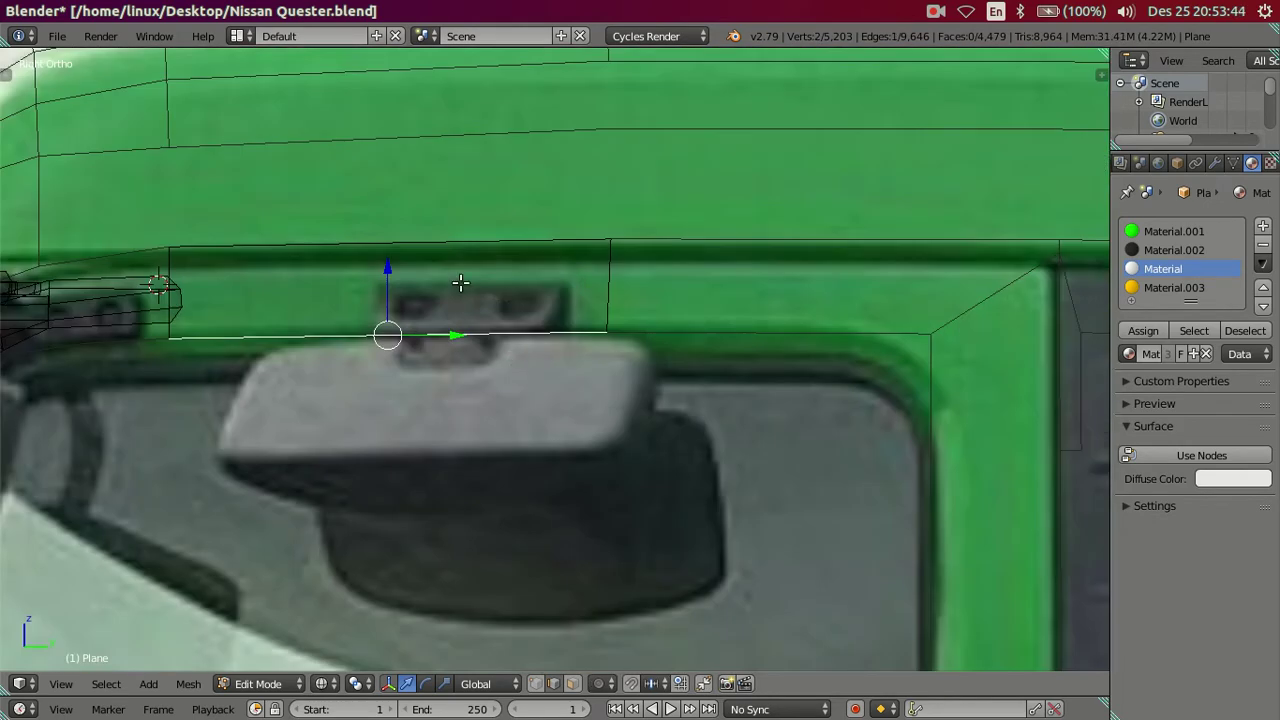
{"action": "scroll", "coordinate": [460, 283], "scroll_direction": "up", "scroll_amount": 1}
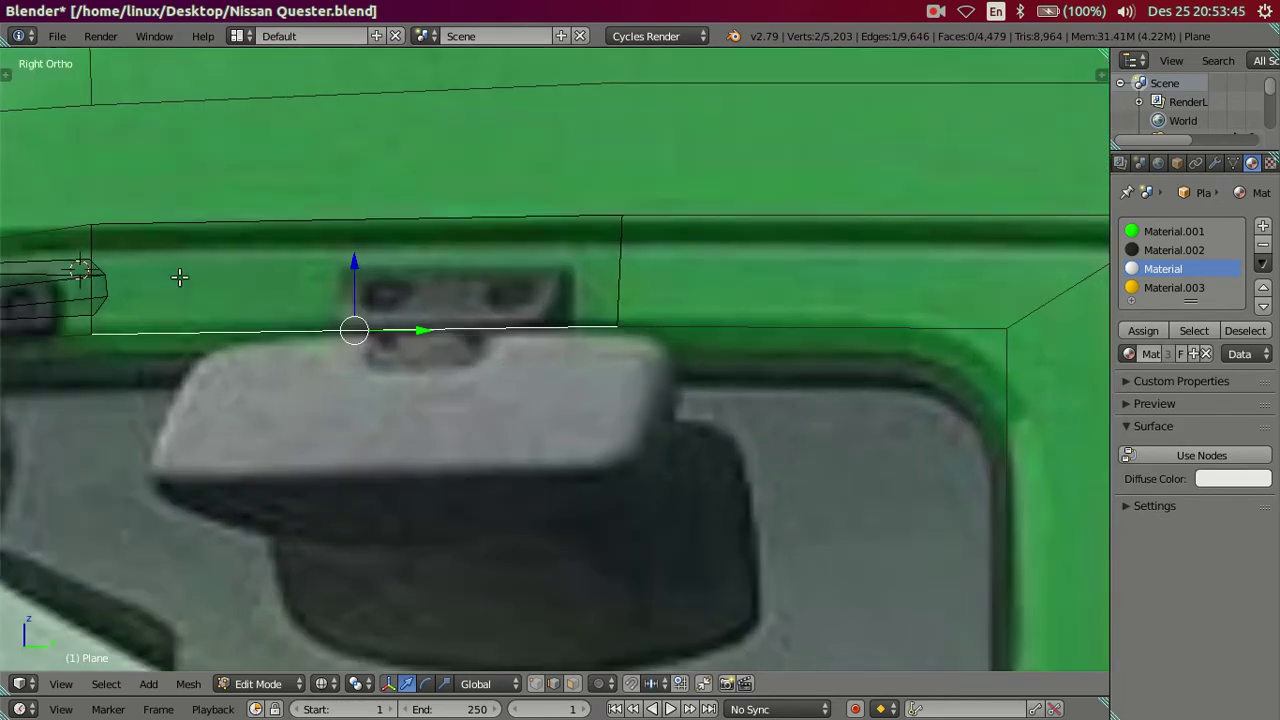
Add two vertical edge loops marking the mount's left and right sides.
{"action": "key", "text": "ctrl+r"}
{"action": "scroll", "coordinate": [324, 238], "scroll_direction": "up", "scroll_amount": 1}
{"action": "left_click", "coordinate": [324, 238]}
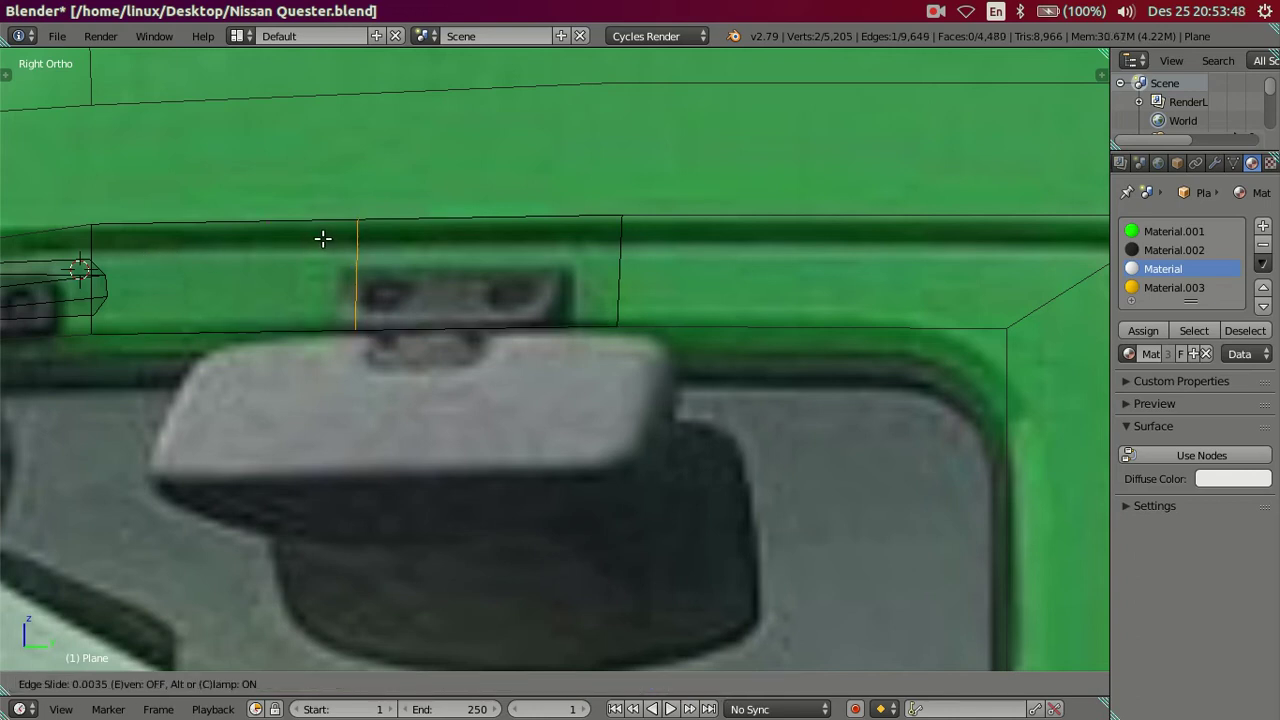
{"action": "left_click", "coordinate": [304, 239]}
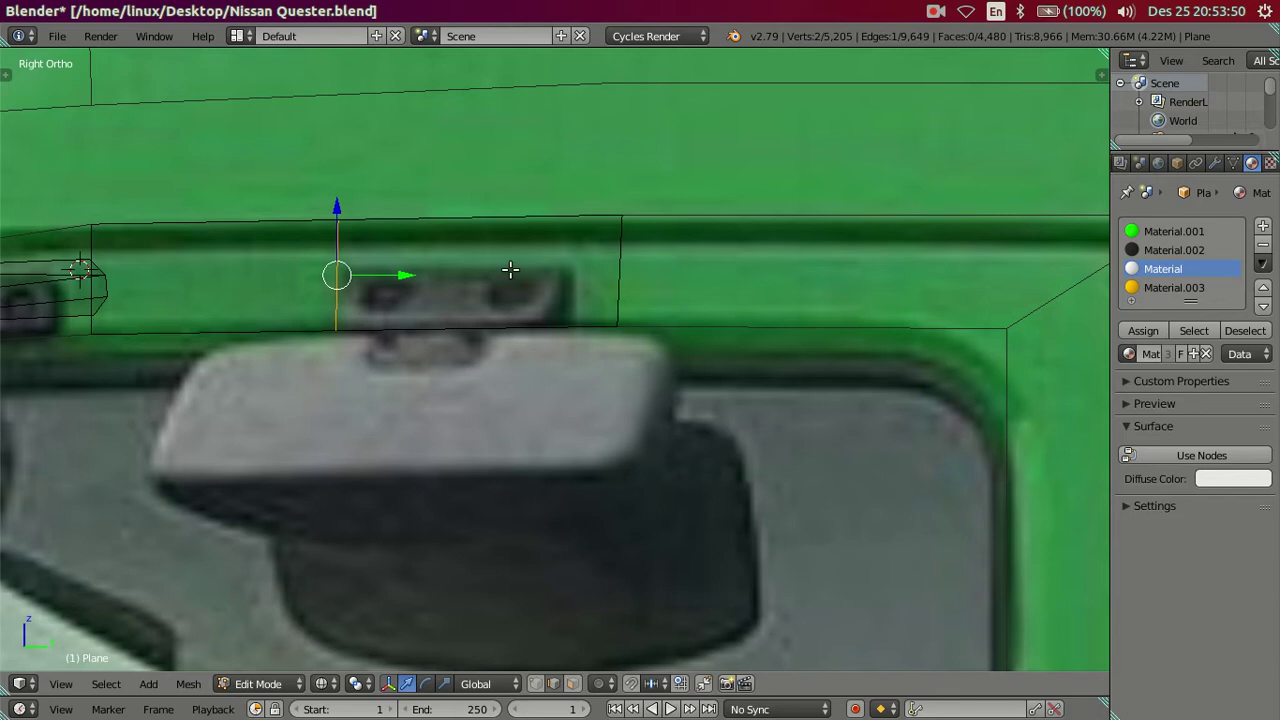
{"action": "key", "text": "ctrl+r"}
{"action": "left_click", "coordinate": [512, 274]}
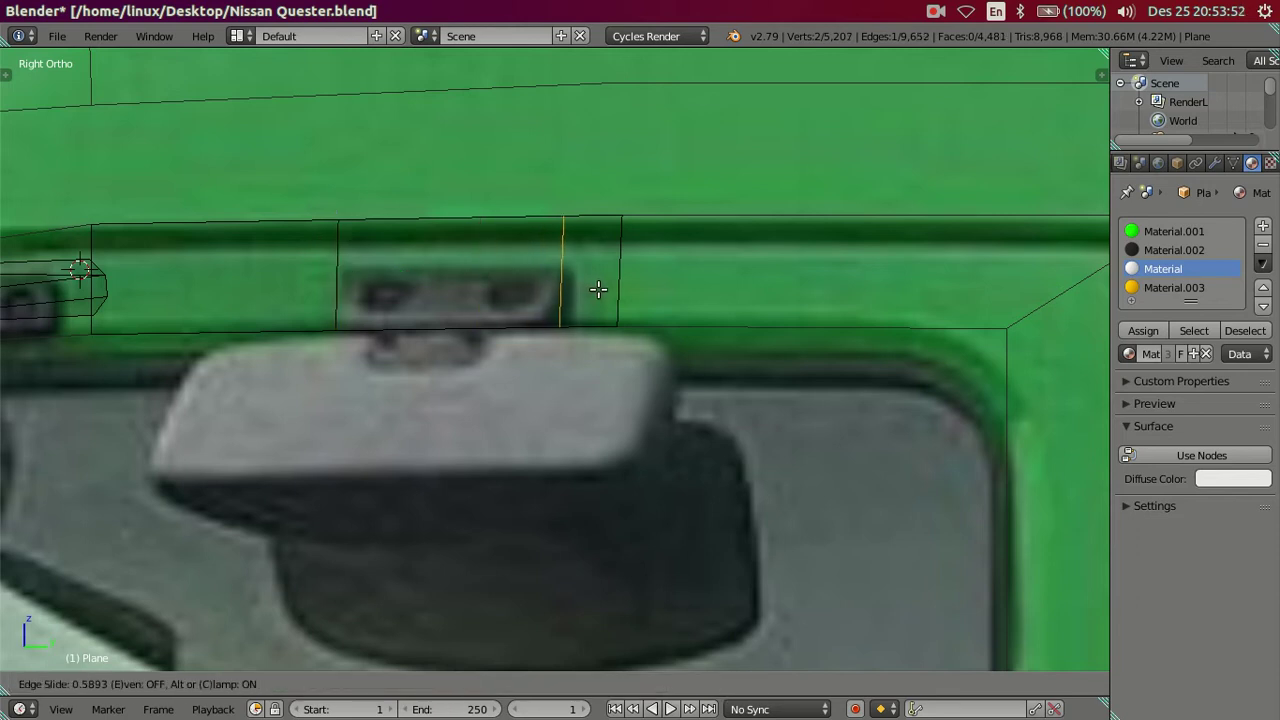
{"action": "left_click", "coordinate": [598, 289]}
Delete the two outer faces on either side of the mount.
{"action": "left_click", "coordinate": [572, 686]}
{"action": "right_click", "coordinate": [594, 272]}
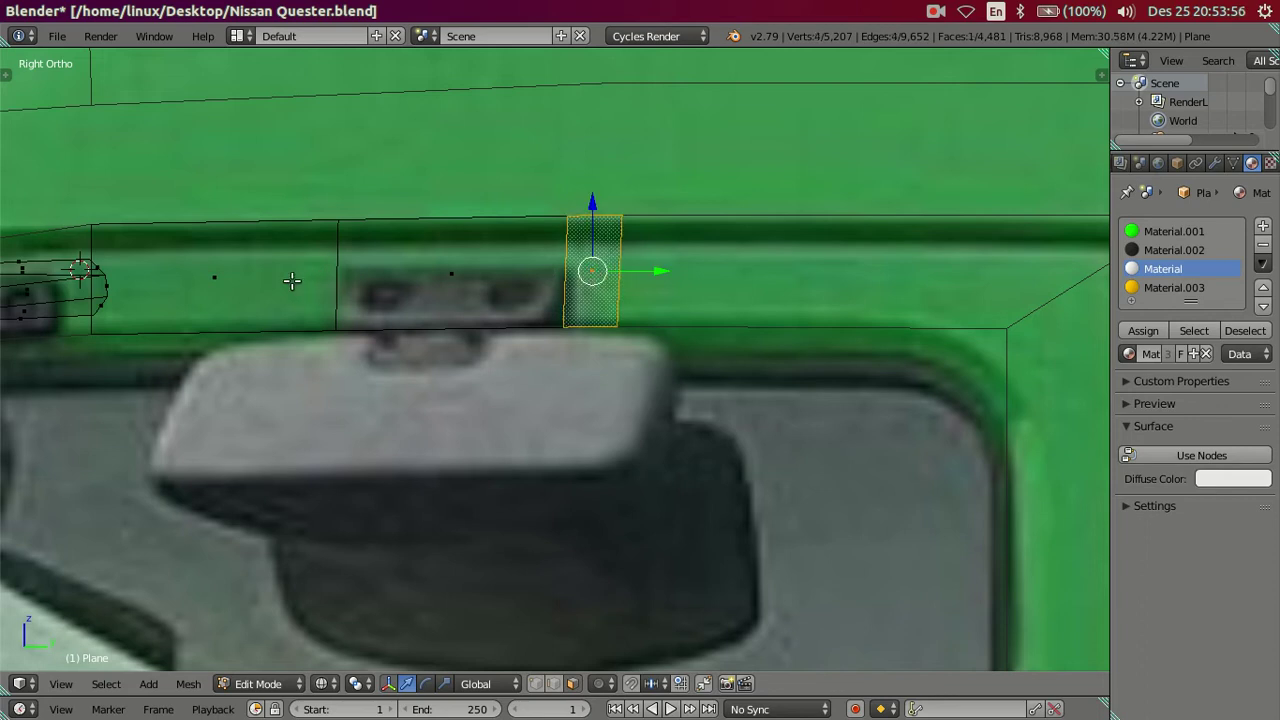
{"action": "right_click", "coordinate": [226, 278], "text": "shift"}
{"action": "key", "text": "x"}
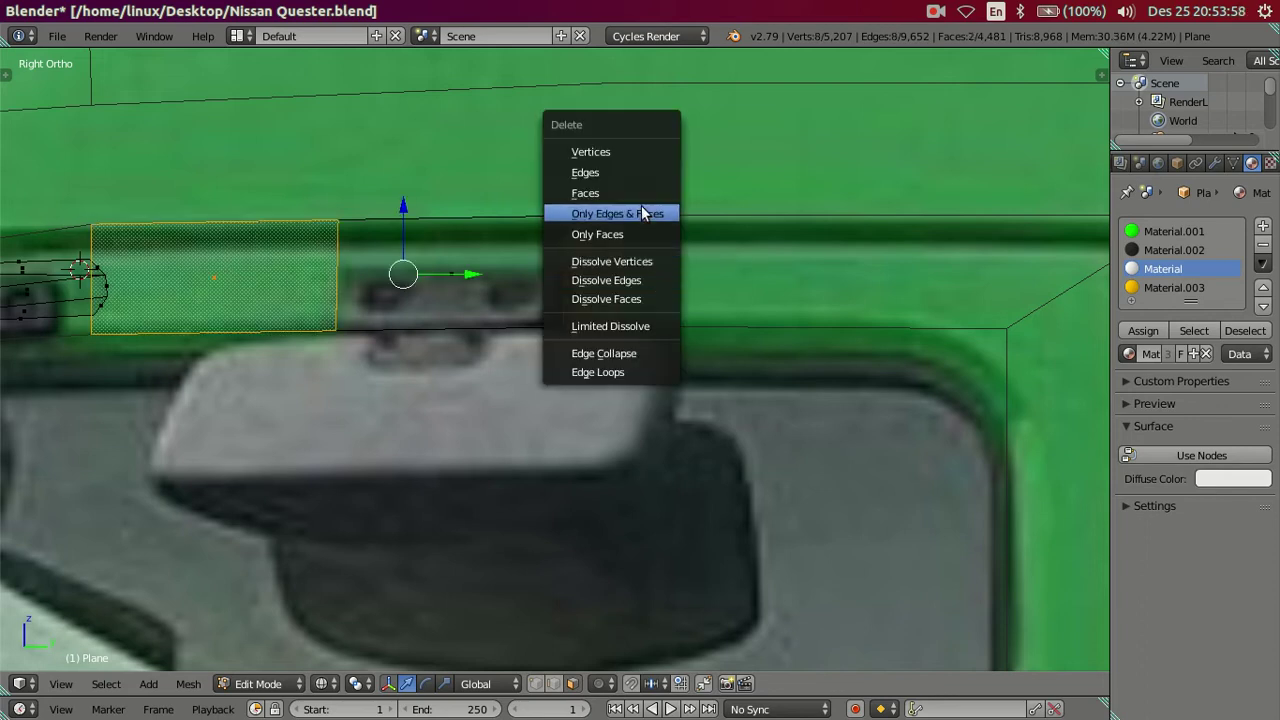
{"action": "left_click", "coordinate": [635, 190]}
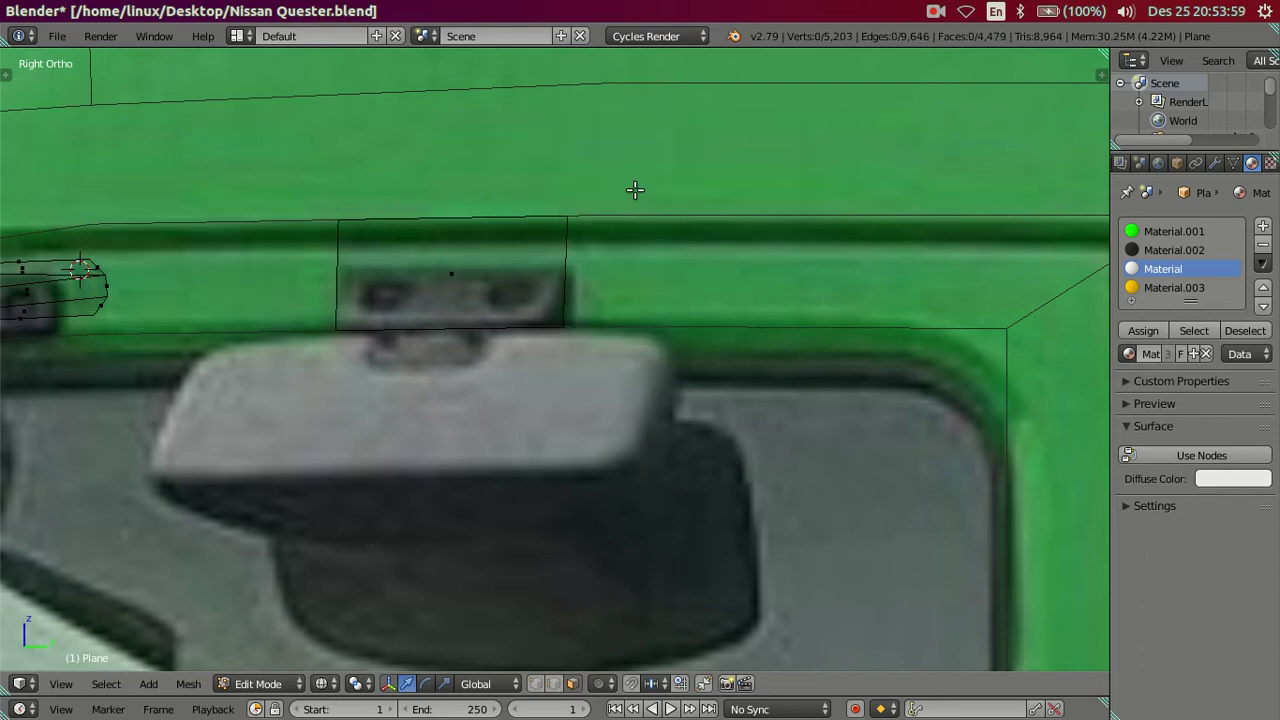
Add a horizontal edge loop near the top of the remaining face.
{"action": "key", "text": "ctrl+r"}
{"action": "left_click", "coordinate": [550, 262]}
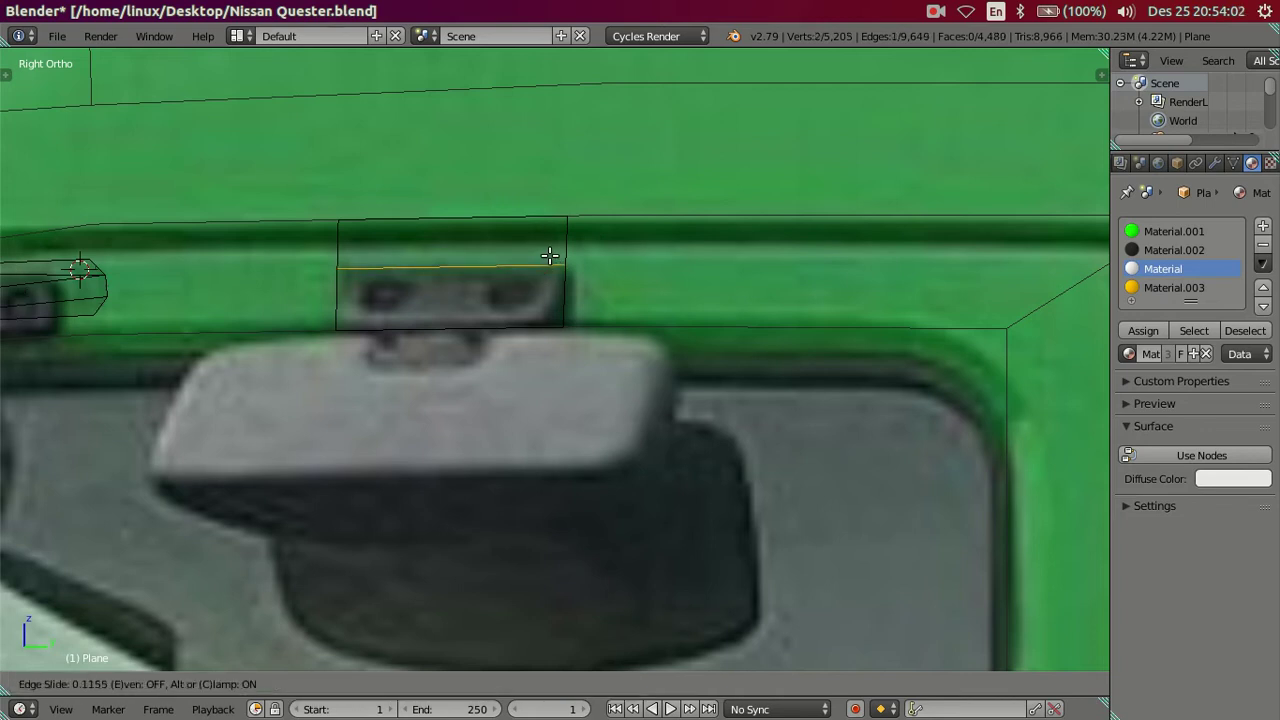
{"action": "right_click", "coordinate": [551, 258]}
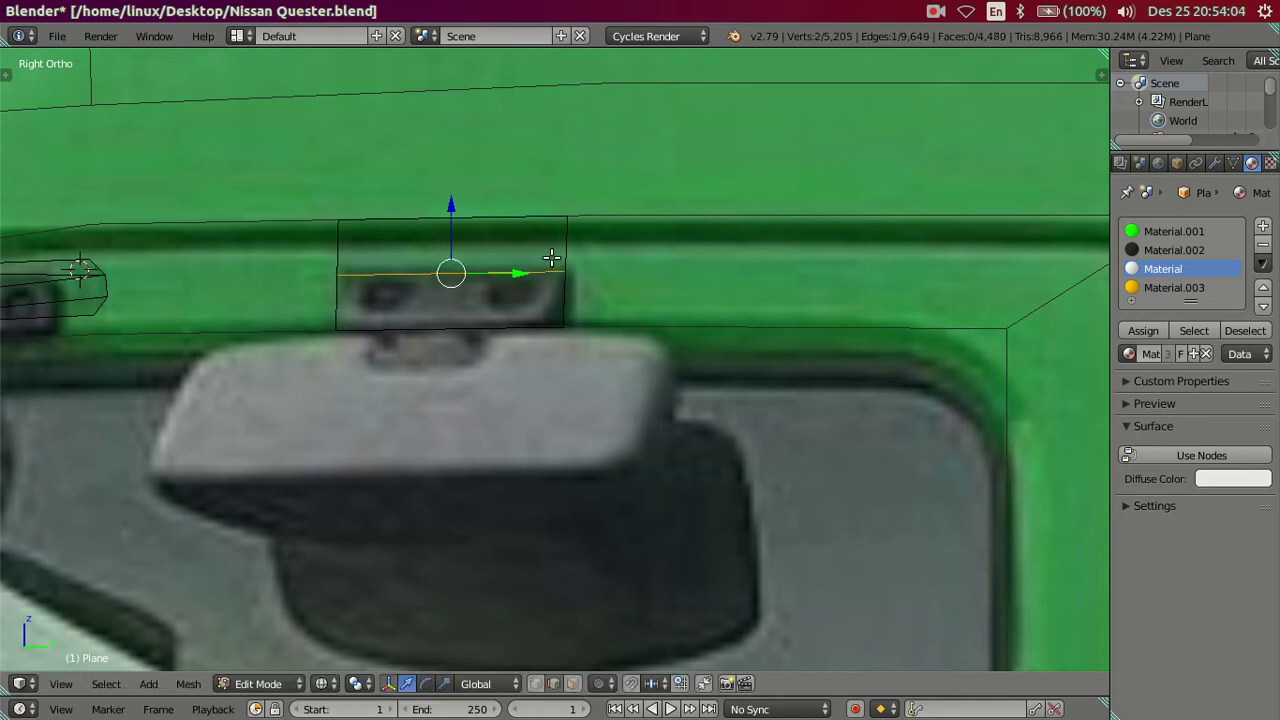
{"action": "key", "text": "ctrl+z"}
{"action": "key", "text": "ctrl+r"}
{"action": "left_click", "coordinate": [556, 268]}
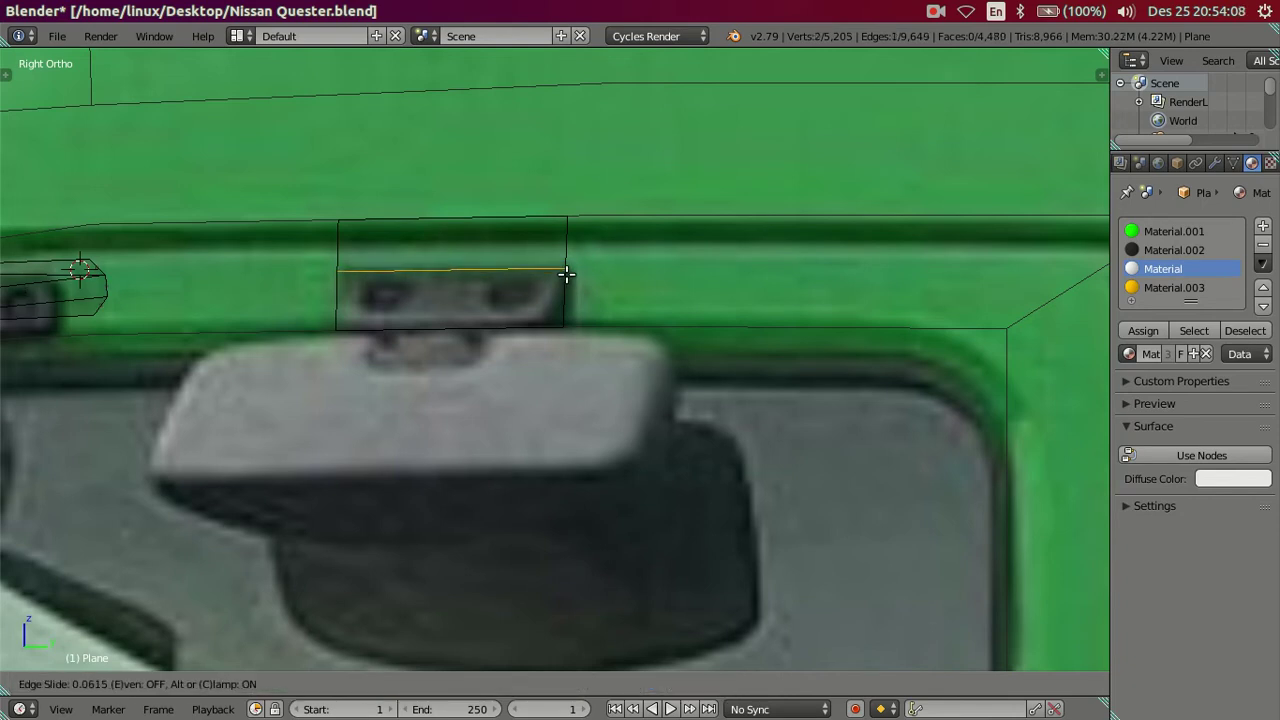
{"action": "left_click", "coordinate": [558, 273]}
Delete the thin upper strip face, leaving only the mount rectangle.
{"action": "key", "text": "ctrl+Tab"}
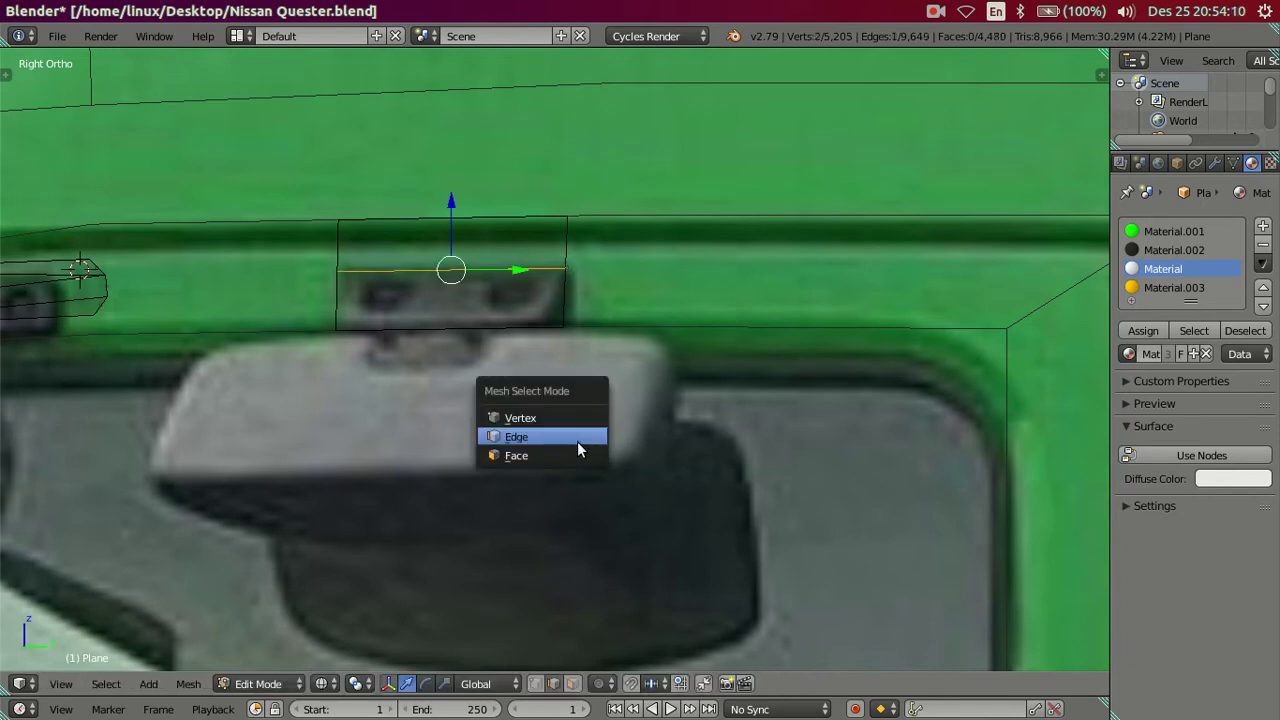
{"action": "left_click", "coordinate": [578, 466]}
{"action": "right_click", "coordinate": [456, 229]}
{"action": "key", "text": "x"}
{"action": "left_click", "coordinate": [489, 234]}
Return to Object Mode and frame the mount area in the right side view.
{"action": "mouse_move", "coordinate": [480, 328]}
{"action": "middle_mouse_down"}
{"action": "mouse_move", "coordinate": [551, 391]}
{"action": "mouse_move", "coordinate": [832, 451]}
{"action": "mouse_move", "coordinate": [707, 415]}
{"action": "mouse_move", "coordinate": [654, 517]}
{"action": "mouse_move", "coordinate": [720, 500]}
{"action": "mouse_move", "coordinate": [677, 506]}
{"action": "middle_mouse_up"}
{"action": "key", "text": "Tab"}
{"action": "key", "text": "Tab"}
{"action": "scroll", "coordinate": [669, 366], "scroll_direction": "up", "scroll_amount": 2}
{"action": "scroll", "coordinate": [654, 403], "scroll_direction": "up", "scroll_amount": 2}
{"action": "middle_click_drag", "start_coordinate": [654, 403], "coordinate": [655, 372], "text": "shift"}
{"action": "key", "text": "KP_3"}
{"action": "scroll", "coordinate": [637, 340], "scroll_direction": "down", "scroll_amount": 3}
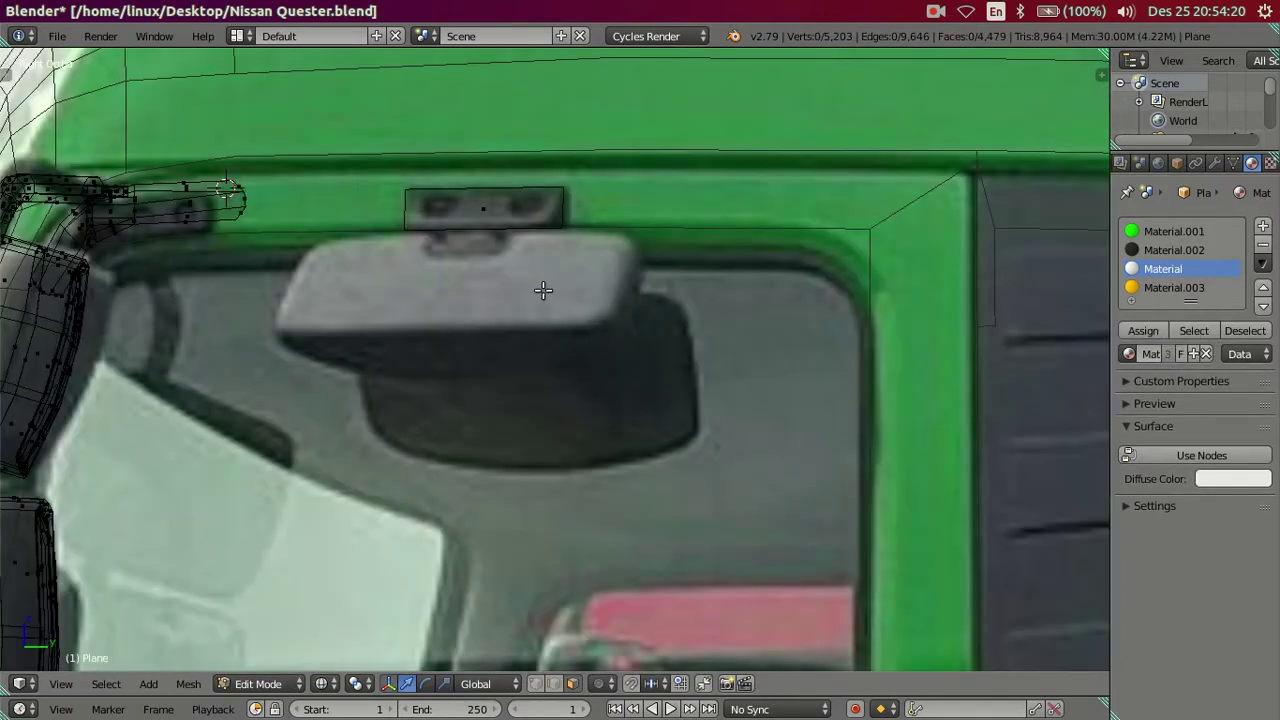
{"action": "middle_click_drag", "start_coordinate": [543, 291], "coordinate": [543, 334], "text": "shift"}
{"action": "scroll", "coordinate": [555, 258], "scroll_direction": "up", "scroll_amount": 2}
{"action": "middle_click_drag", "start_coordinate": [555, 258], "coordinate": [517, 240], "text": "shift"}
Re-enter Edit Mode on the plane and orbit freely around it in perspective.
{"action": "key", "text": "Tab"}
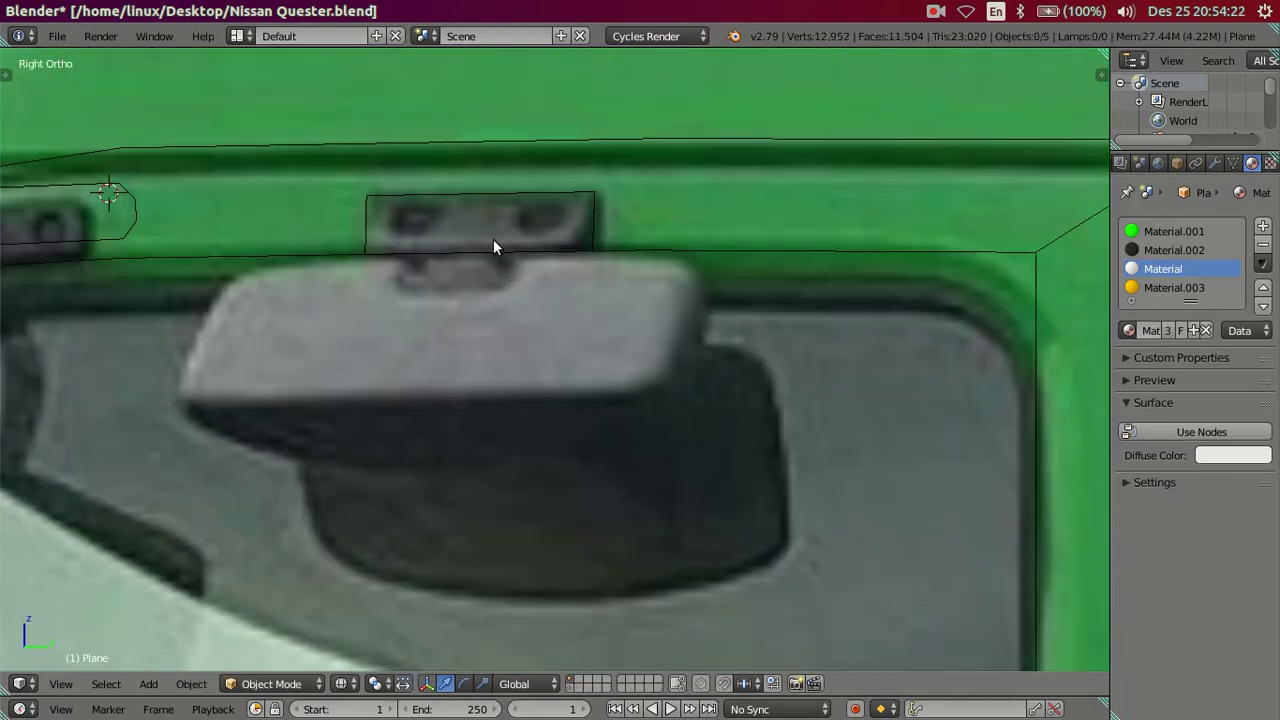
{"action": "key", "text": "KP_5"}
{"action": "key", "text": "Tab"}
{"action": "key", "text": "KP_5"}
{"action": "scroll", "coordinate": [496, 246], "scroll_direction": "up", "scroll_amount": 2}
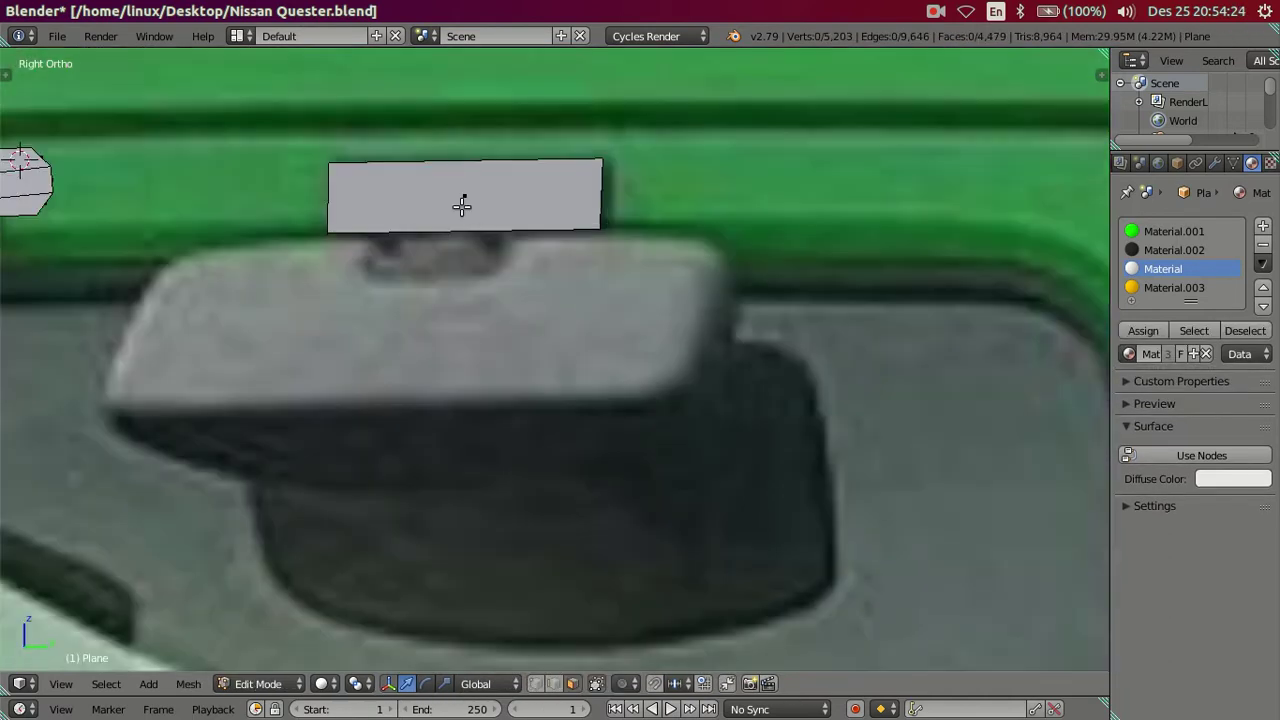
{"action": "scroll", "coordinate": [490, 250], "scroll_direction": "down", "scroll_amount": 4}
{"action": "mouse_move", "coordinate": [490, 250]}
{"action": "middle_mouse_down"}
{"action": "mouse_move", "coordinate": [632, 401]}
{"action": "mouse_move", "coordinate": [715, 409]}
{"action": "mouse_move", "coordinate": [664, 385]}
{"action": "middle_mouse_up"}
Inspect the plane from the front view, then frame it from the top view.
{"action": "key", "text": "KP_1"}
{"action": "scroll", "coordinate": [664, 385], "scroll_direction": "up", "scroll_amount": 2}
{"action": "scroll", "coordinate": [757, 323], "scroll_direction": "up", "scroll_amount": 2}
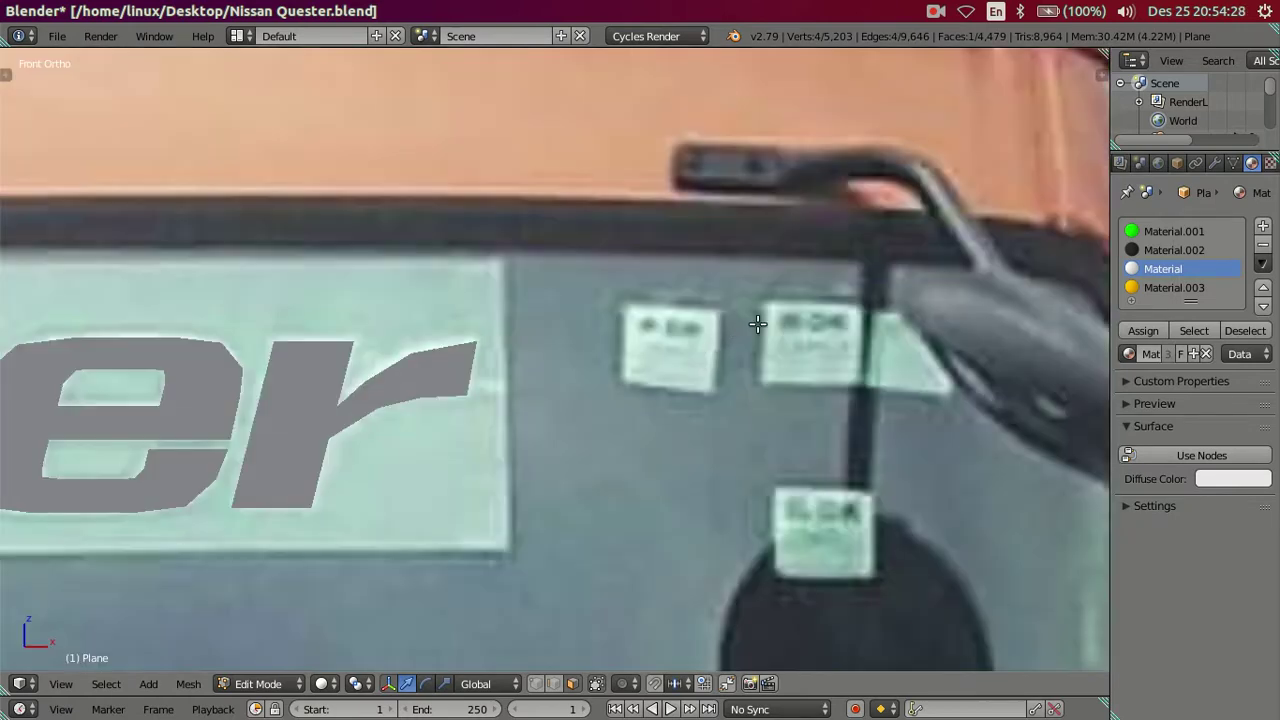
{"action": "scroll", "coordinate": [757, 323], "scroll_direction": "down", "scroll_amount": 3}
{"action": "scroll", "coordinate": [786, 320], "scroll_direction": "down", "scroll_amount": 2}
{"action": "key", "text": "KP_7"}
{"action": "scroll", "coordinate": [767, 505], "scroll_direction": "up", "scroll_amount": 1}
{"action": "mouse_move", "coordinate": [766, 486]}
{"action": "middle_mouse_down", "text": "shift"}
{"action": "mouse_move", "coordinate": [560, 249]}
{"action": "mouse_move", "coordinate": [552, 318]}
{"action": "middle_mouse_up", "text": "shift"}
{"action": "scroll", "coordinate": [560, 245], "scroll_direction": "up", "scroll_amount": 1}
Extrude the plane face along the X axis to give the mount block thickness.
{"action": "key", "text": "e"}
{"action": "key", "text": "Escape"}
{"action": "key", "text": "g"}
{"action": "key", "text": "x"}
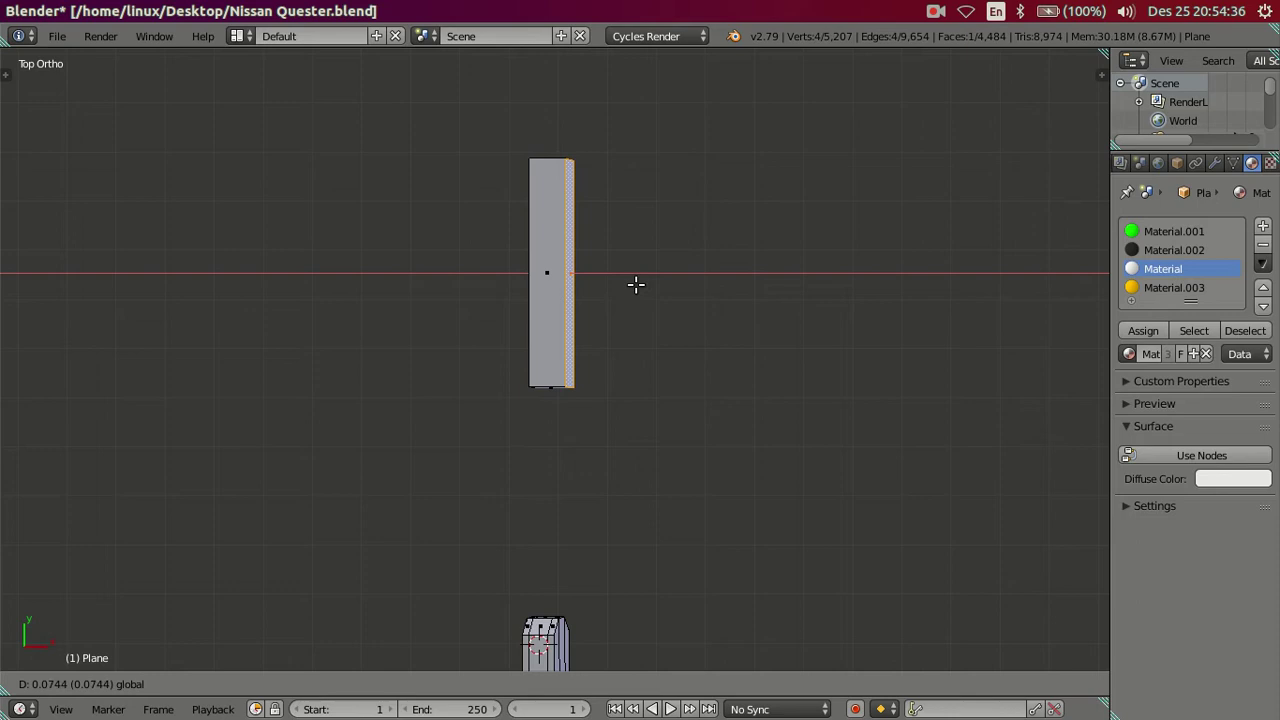
{"action": "left_click", "coordinate": [636, 285]}
{"action": "scroll", "coordinate": [611, 366], "scroll_direction": "up", "scroll_amount": 3}
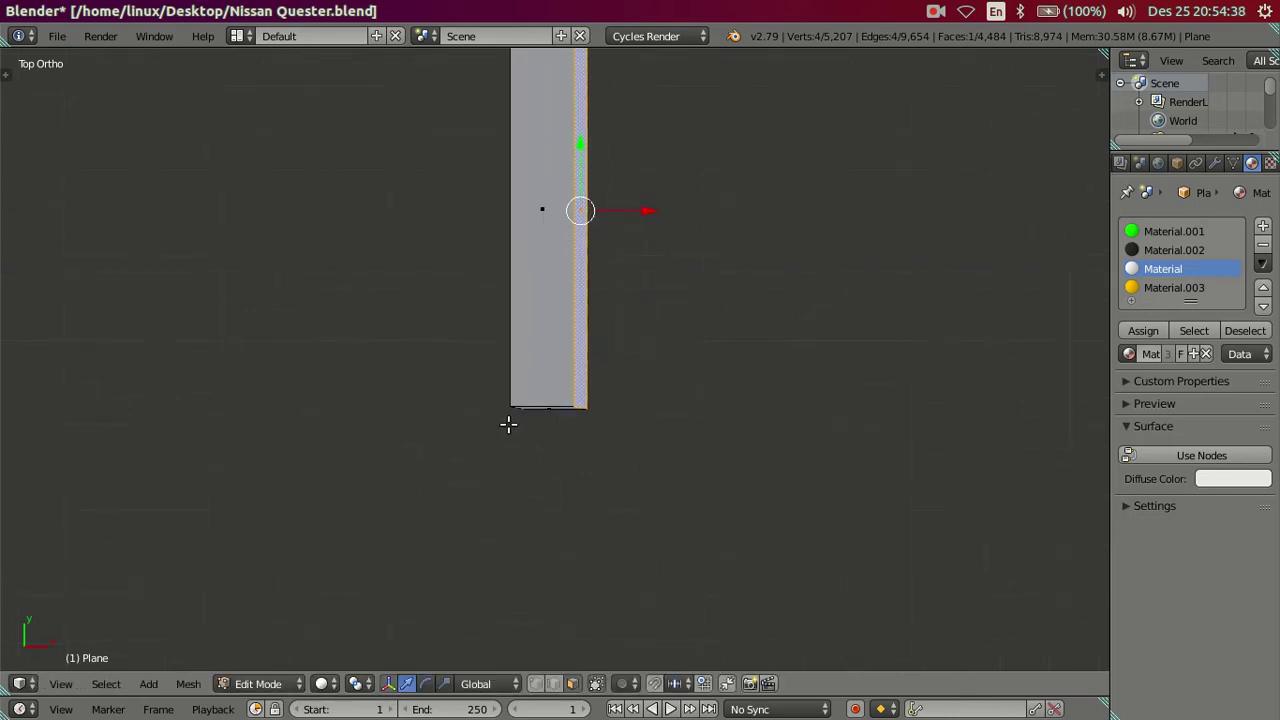
Add several evenly spaced edge loops along the block, then dissolve the selected ones.
{"action": "key", "text": "ctrl+r"}
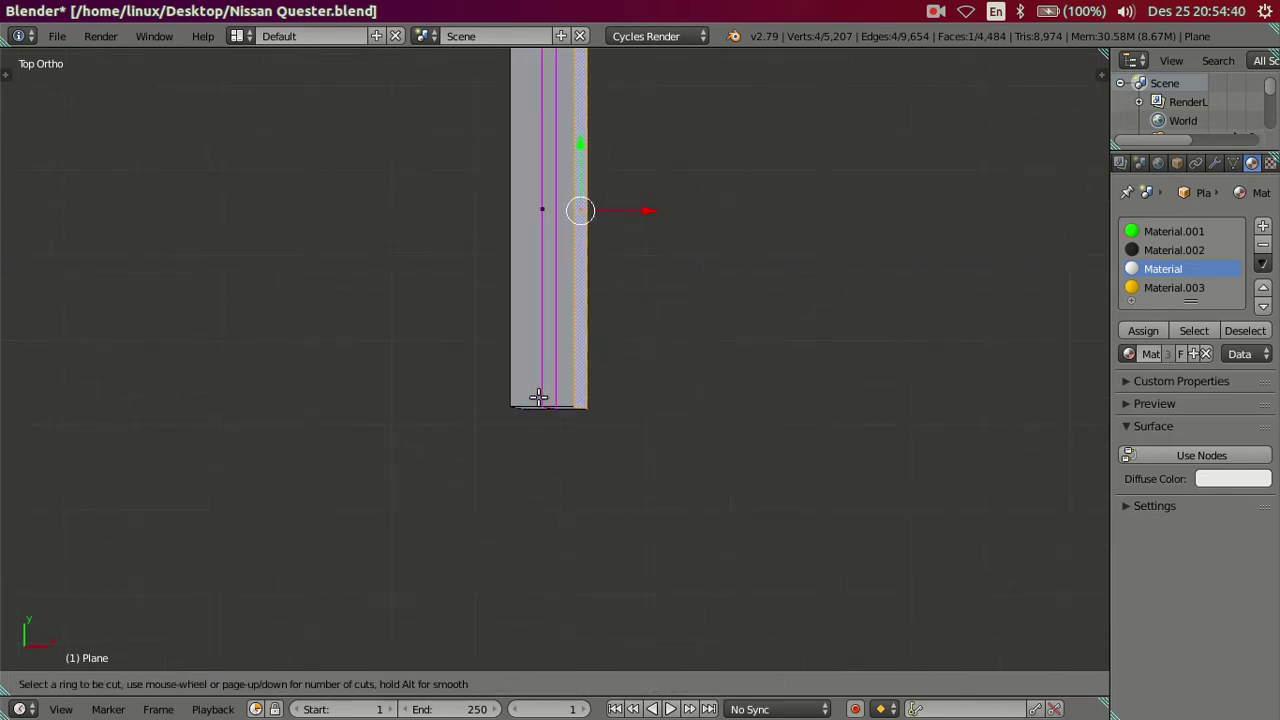
{"action": "scroll", "coordinate": [538, 397], "scroll_direction": "up", "scroll_amount": 5}
{"action": "left_click", "coordinate": [540, 395]}
{"action": "right_click", "coordinate": [543, 394]}
{"action": "scroll", "coordinate": [520, 380], "scroll_direction": "up", "scroll_amount": 2}
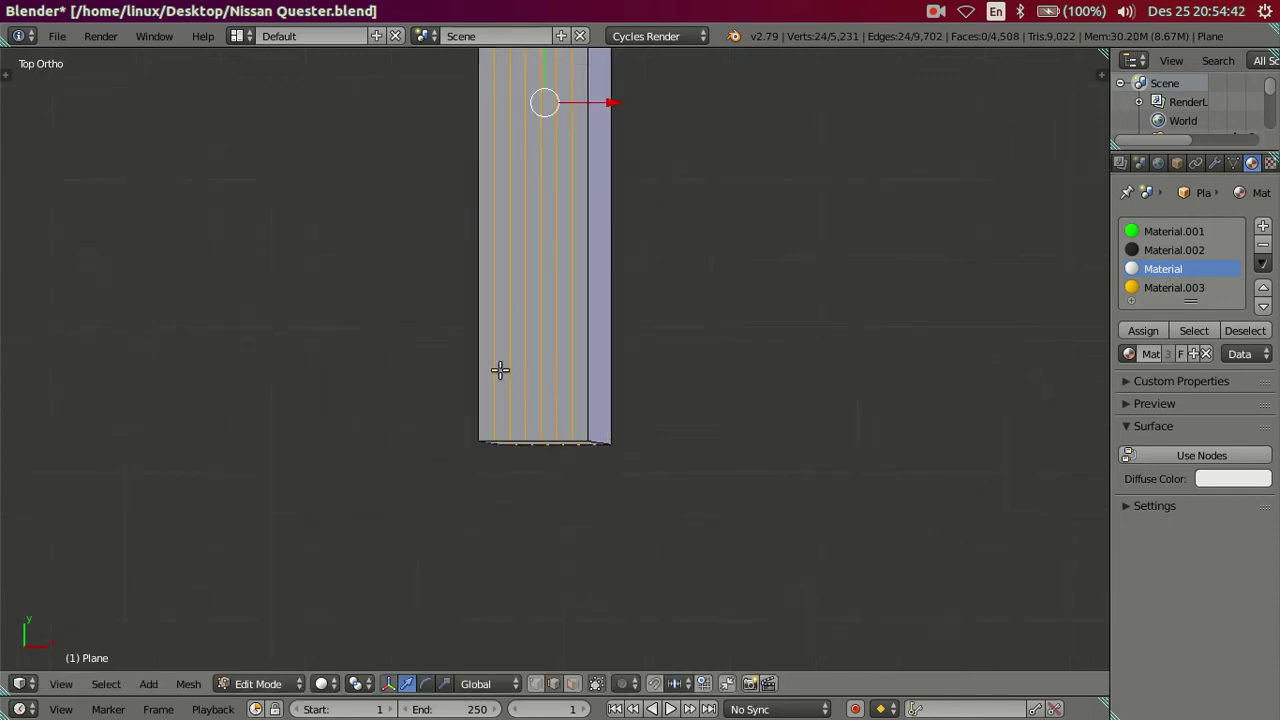
{"action": "right_click", "coordinate": [572, 375], "text": "alt+shift"}
{"action": "key", "text": "x"}
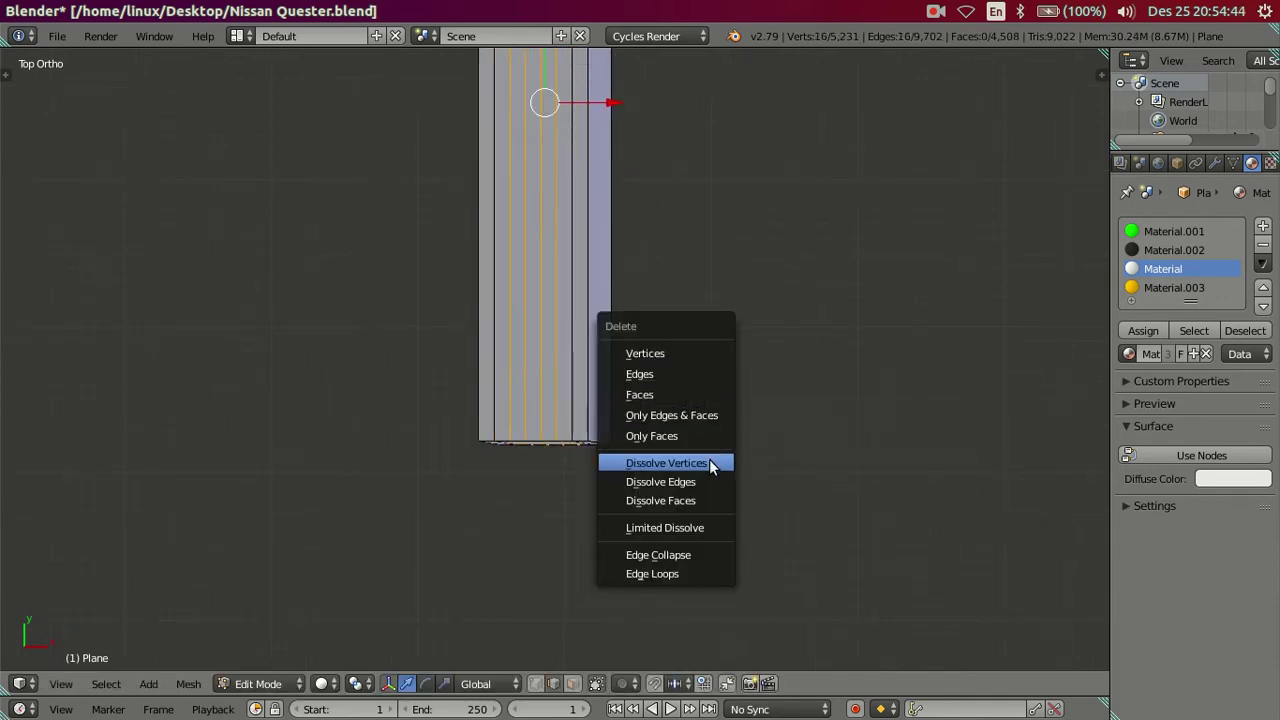
{"action": "left_click", "coordinate": [703, 476]}
Center the block over the reference image in Right Ortho with wireframe display.
{"action": "middle_click_drag", "start_coordinate": [660, 391], "coordinate": [566, 263]}
{"action": "scroll", "coordinate": [566, 300], "scroll_direction": "down", "scroll_amount": 3}
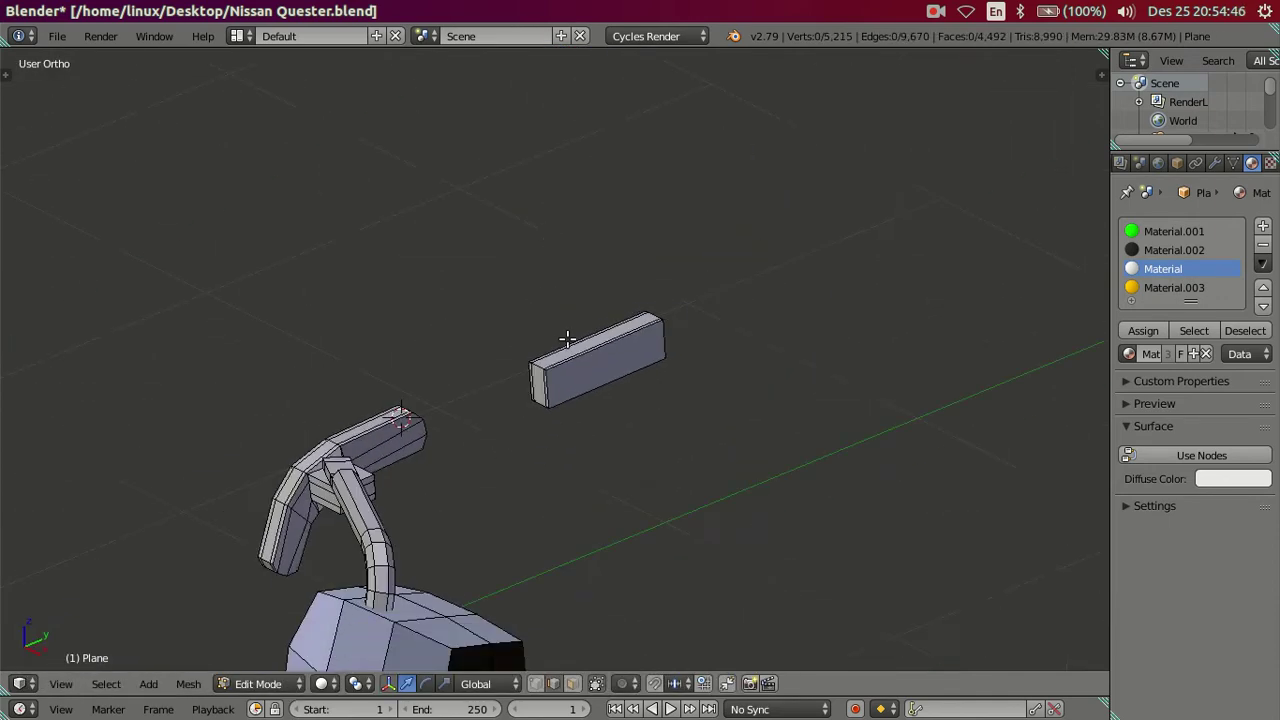
{"action": "middle_click_drag", "start_coordinate": [566, 337], "coordinate": [469, 323]}
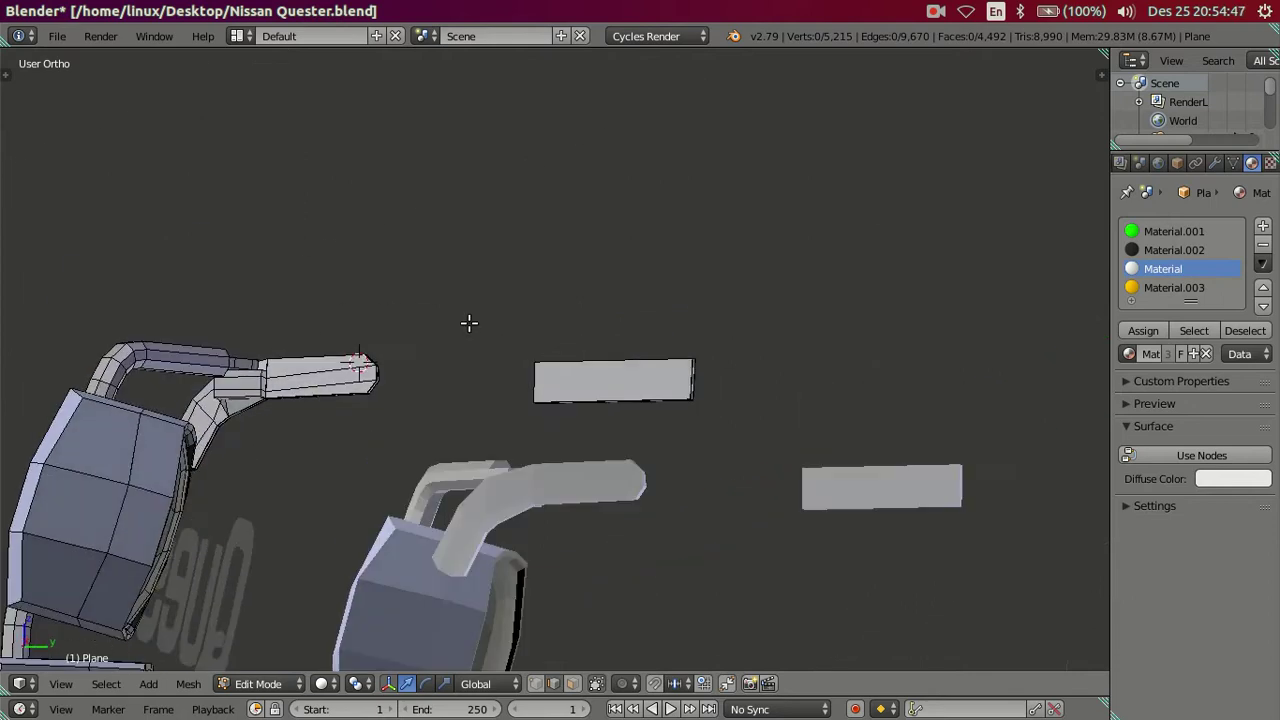
{"action": "key", "text": "KP_3"}
{"action": "scroll", "coordinate": [621, 396], "scroll_direction": "up", "scroll_amount": 4}
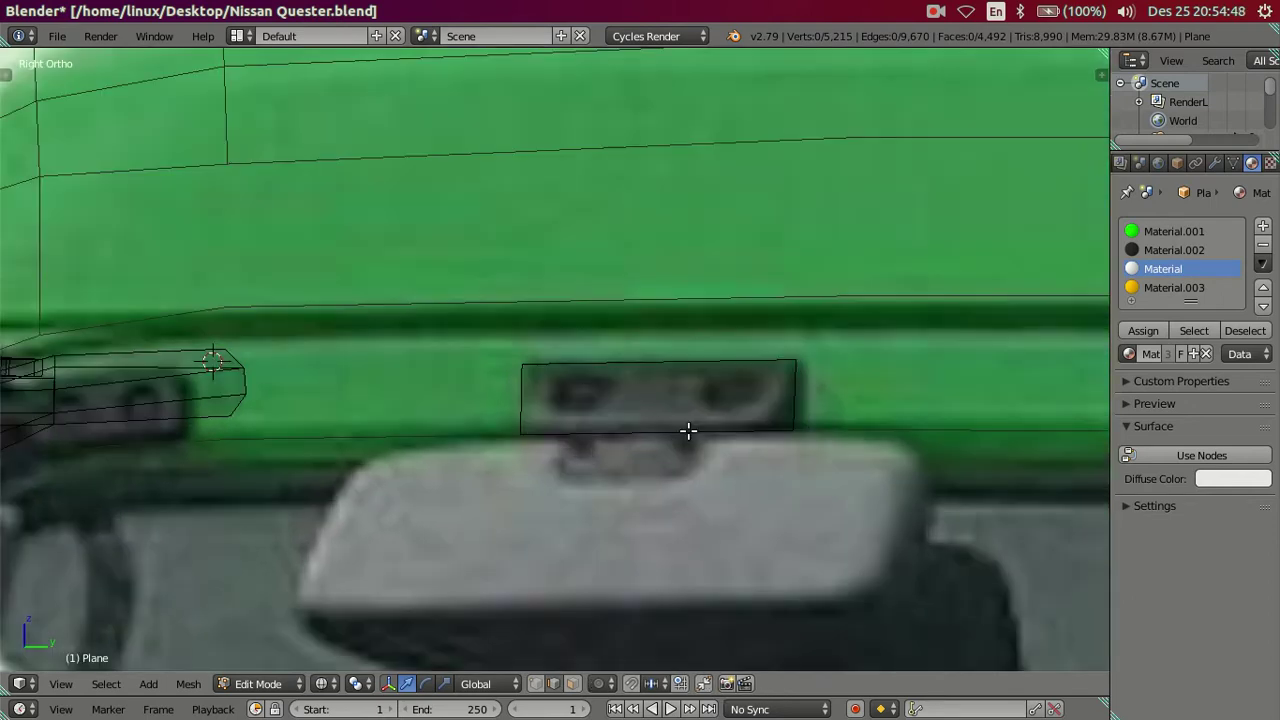
{"action": "middle_click_drag", "start_coordinate": [688, 431], "coordinate": [559, 424], "text": "shift"}
{"action": "scroll", "coordinate": [583, 420], "scroll_direction": "up", "scroll_amount": 2}
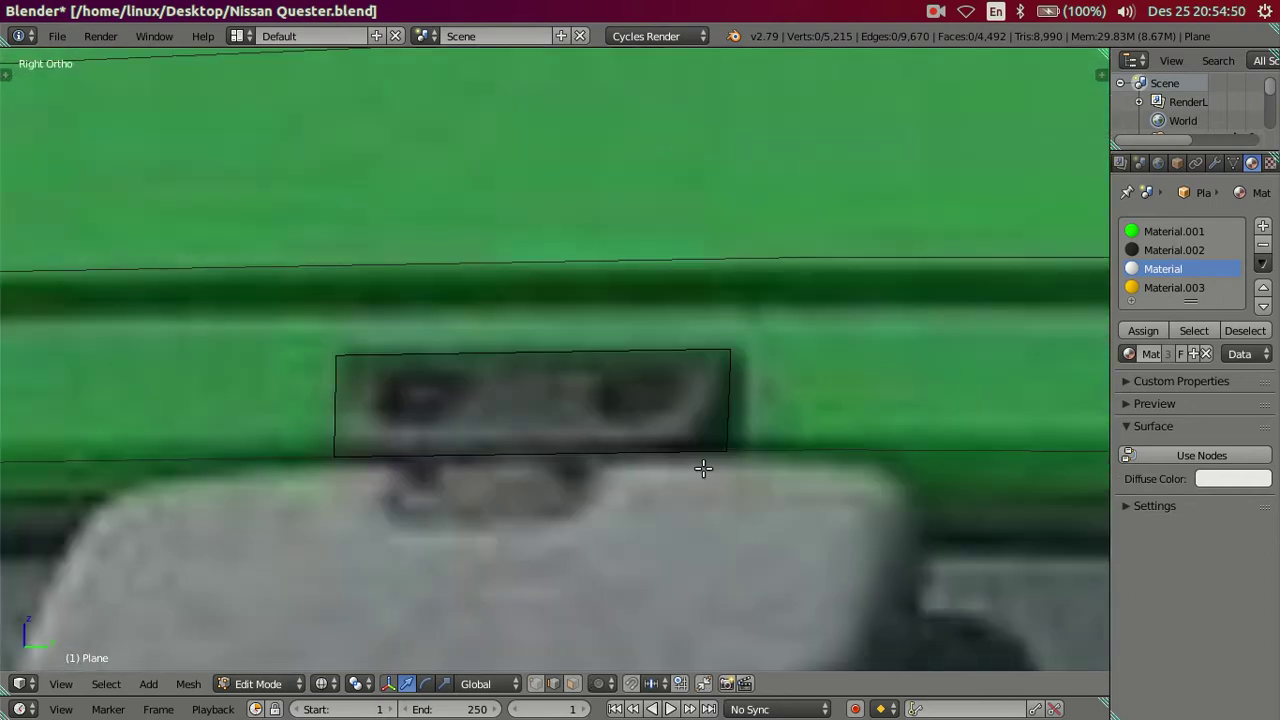
{"action": "key", "text": "z"}
{"action": "key", "text": "z"}
{"action": "key", "text": "z"}
Select the block's end corner edges and shift them to slant that end like the reference.
{"action": "mouse_move", "coordinate": [720, 420]}
{"action": "middle_mouse_down"}
{"action": "mouse_move", "coordinate": [628, 514]}
{"action": "mouse_move", "coordinate": [759, 482]}
{"action": "middle_mouse_up"}
{"action": "right_click", "coordinate": [780, 477]}
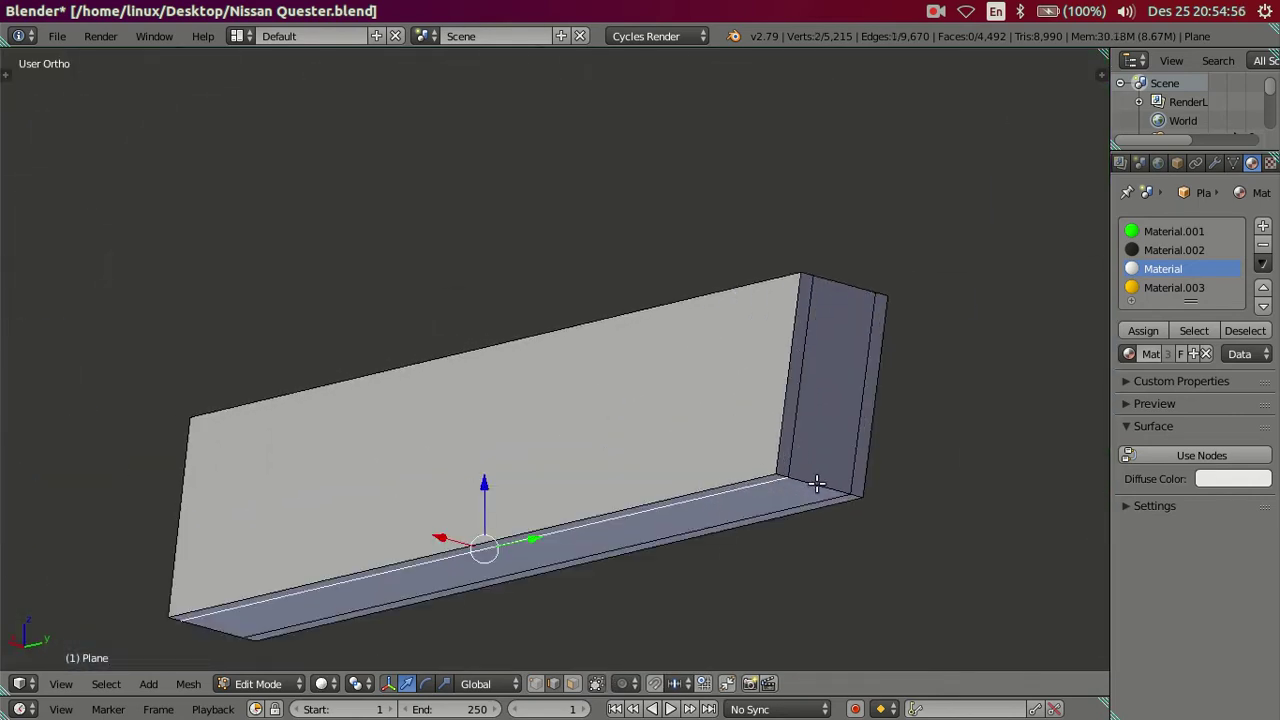
{"action": "right_click", "coordinate": [781, 475]}
{"action": "right_click", "coordinate": [855, 493], "text": "ctrl"}
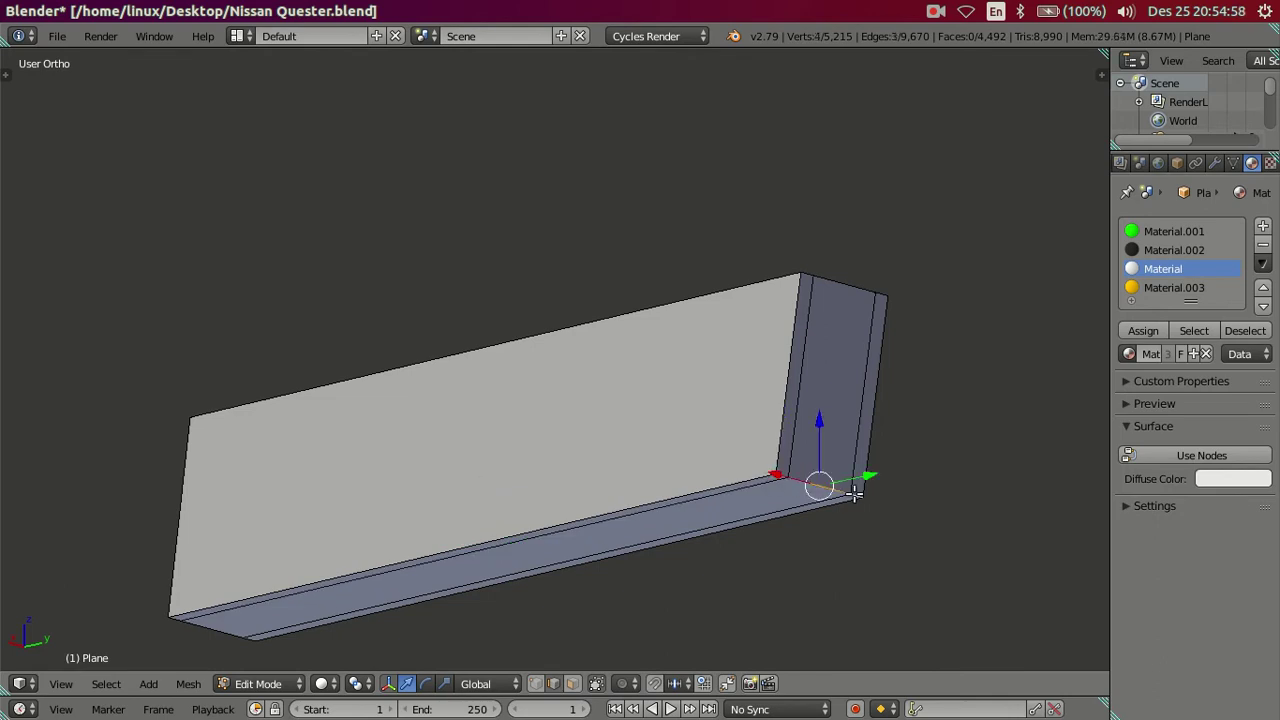
{"action": "key", "text": "KP_3"}
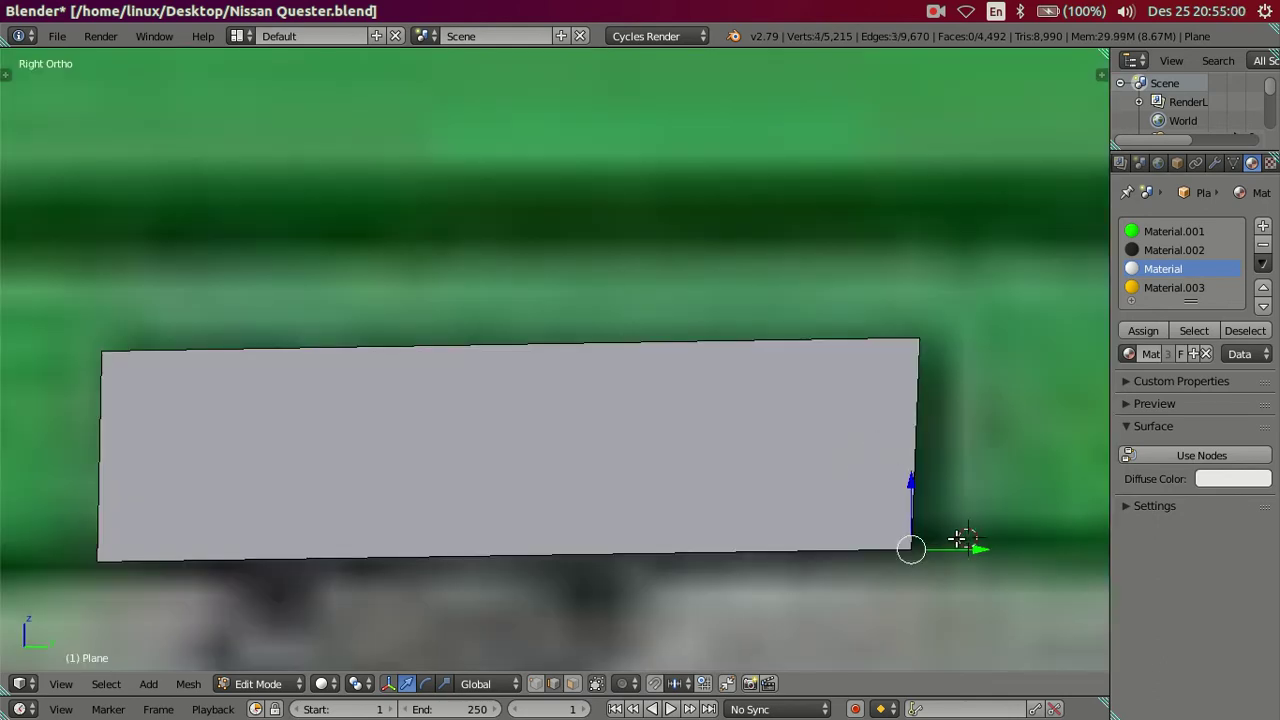
{"action": "key", "text": "z"}
{"action": "mouse_move", "coordinate": [972, 548]}
{"action": "left_mouse_down"}
{"action": "mouse_move", "coordinate": [912, 546]}
{"action": "mouse_move", "coordinate": [926, 545]}
{"action": "left_mouse_up"}
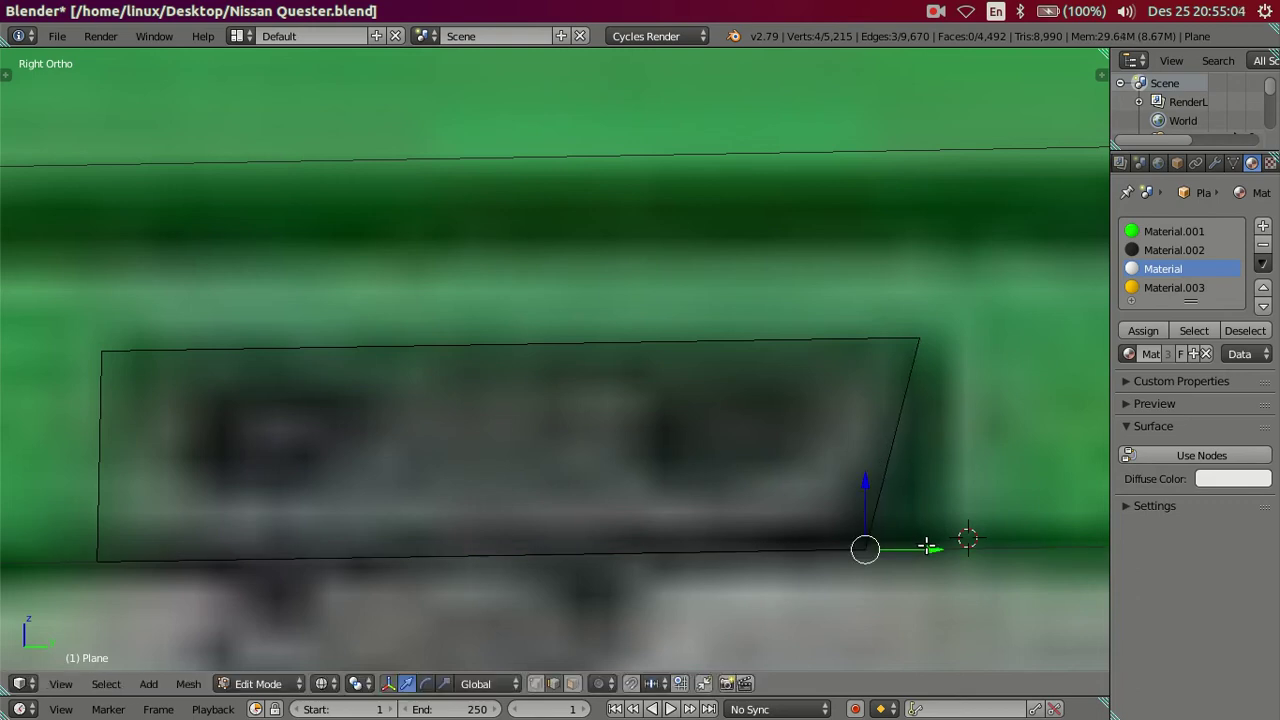
Add four horizontal loop cuts and dissolve the middle two, leaving top and bottom support loops.
{"action": "key", "text": "ctrl+r"}
{"action": "scroll", "coordinate": [886, 452], "scroll_direction": "up", "scroll_amount": 2}
{"action": "scroll", "coordinate": [886, 452], "scroll_direction": "up", "scroll_amount": 1}
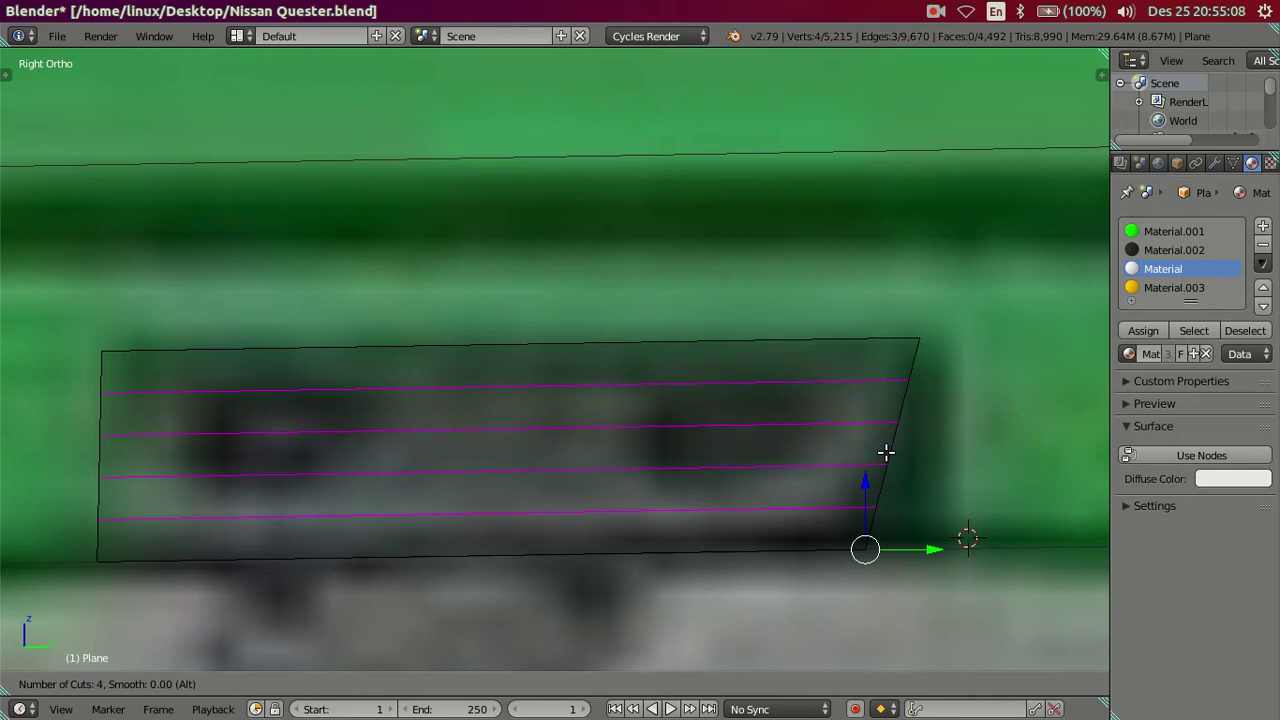
{"action": "left_click", "coordinate": [886, 452]}
{"action": "right_click", "coordinate": [886, 452]}
{"action": "right_click", "coordinate": [669, 385], "text": "alt+shift"}
{"action": "right_click", "coordinate": [663, 511], "text": "alt+shift"}
{"action": "key", "text": "x"}
{"action": "left_click", "coordinate": [796, 466]}
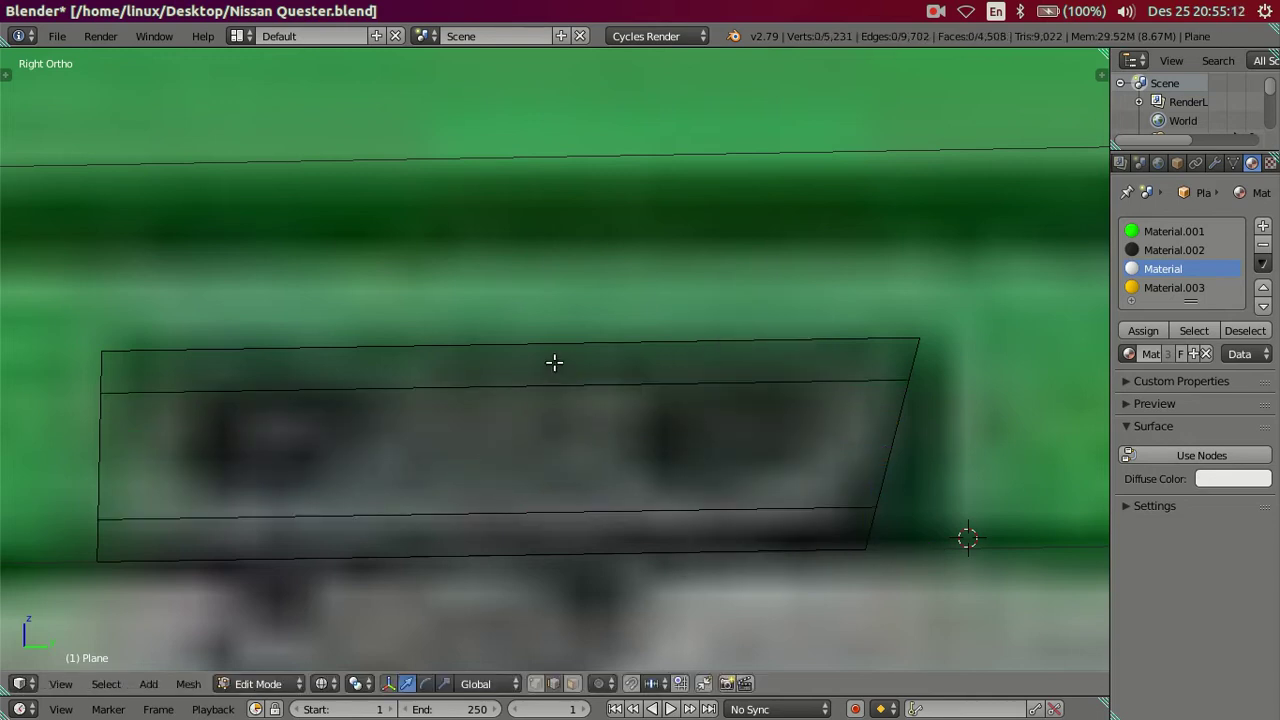
Add vertical support loops slid to the block's left and right ends, then return to Object Mode.
{"action": "key", "text": "ctrl+r"}
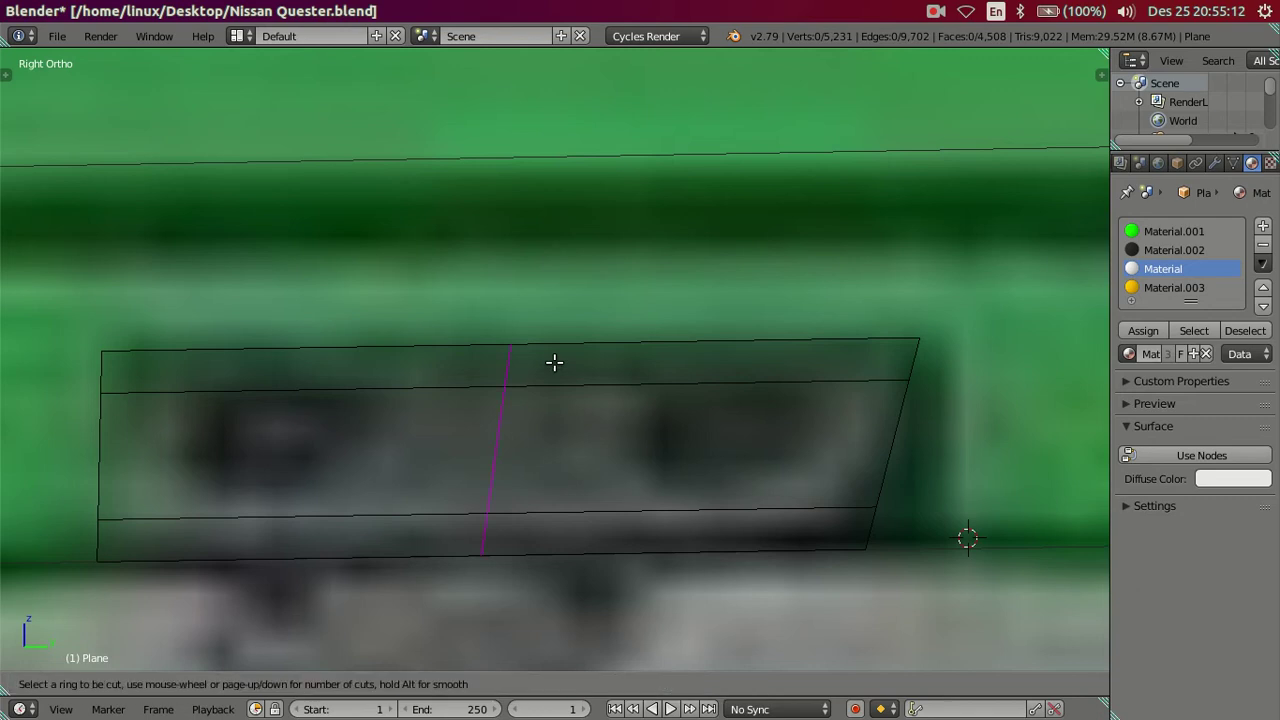
{"action": "left_click", "coordinate": [554, 361]}
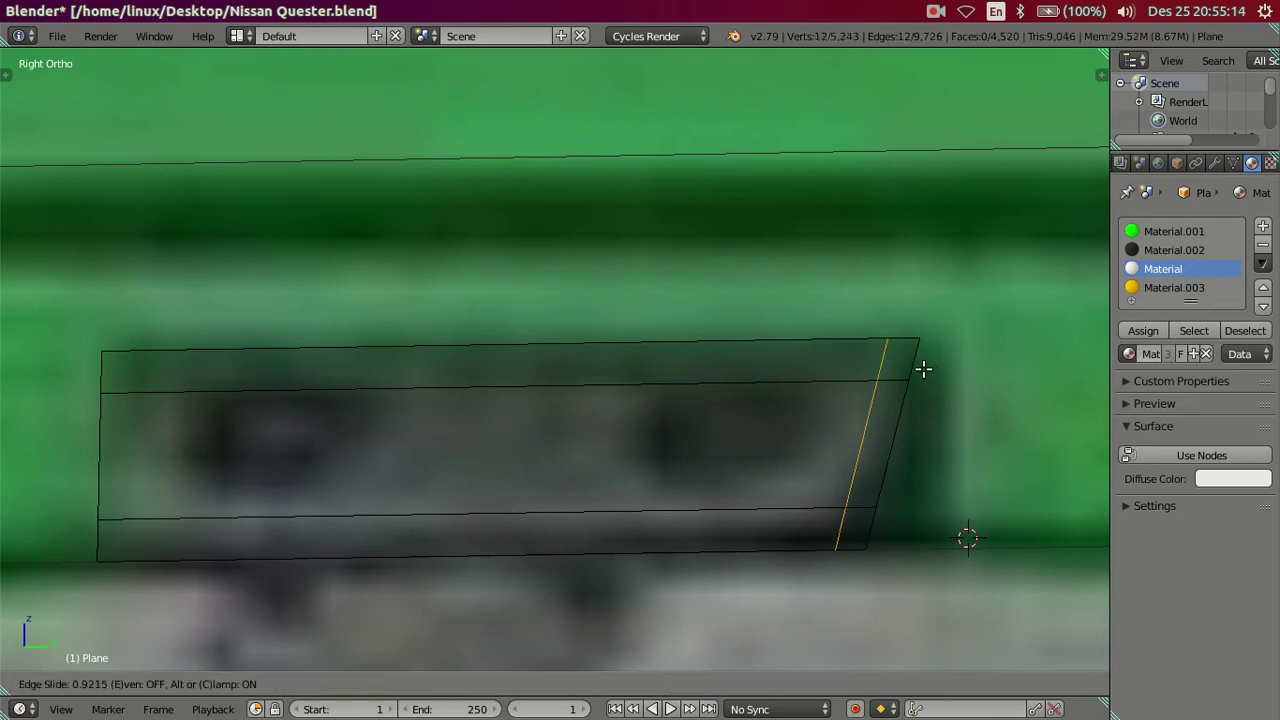
{"action": "key", "text": "ctrl+r"}
{"action": "left_click", "coordinate": [555, 398]}
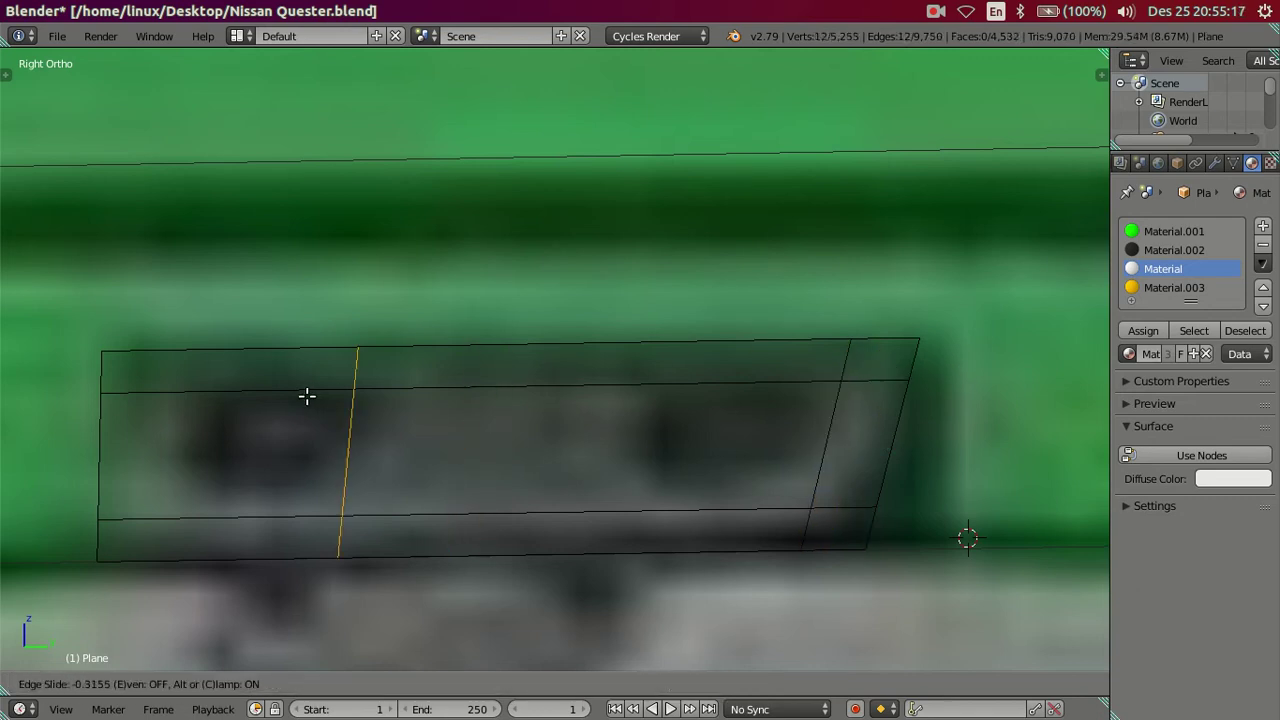
{"action": "left_click", "coordinate": [240, 431]}
{"action": "key", "text": "z"}
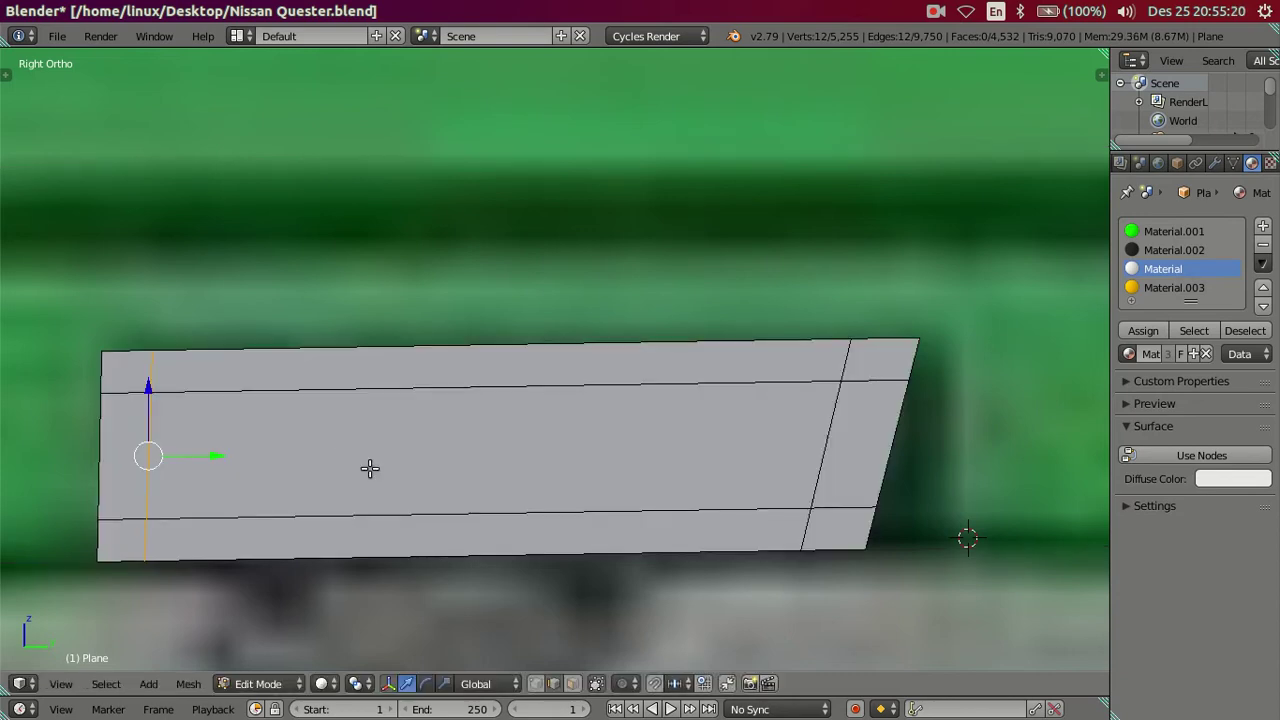
{"action": "scroll", "coordinate": [369, 466], "scroll_direction": "down", "scroll_amount": 3}
{"action": "middle_click_drag", "start_coordinate": [466, 526], "coordinate": [607, 506]}
{"action": "key", "text": "Tab"}
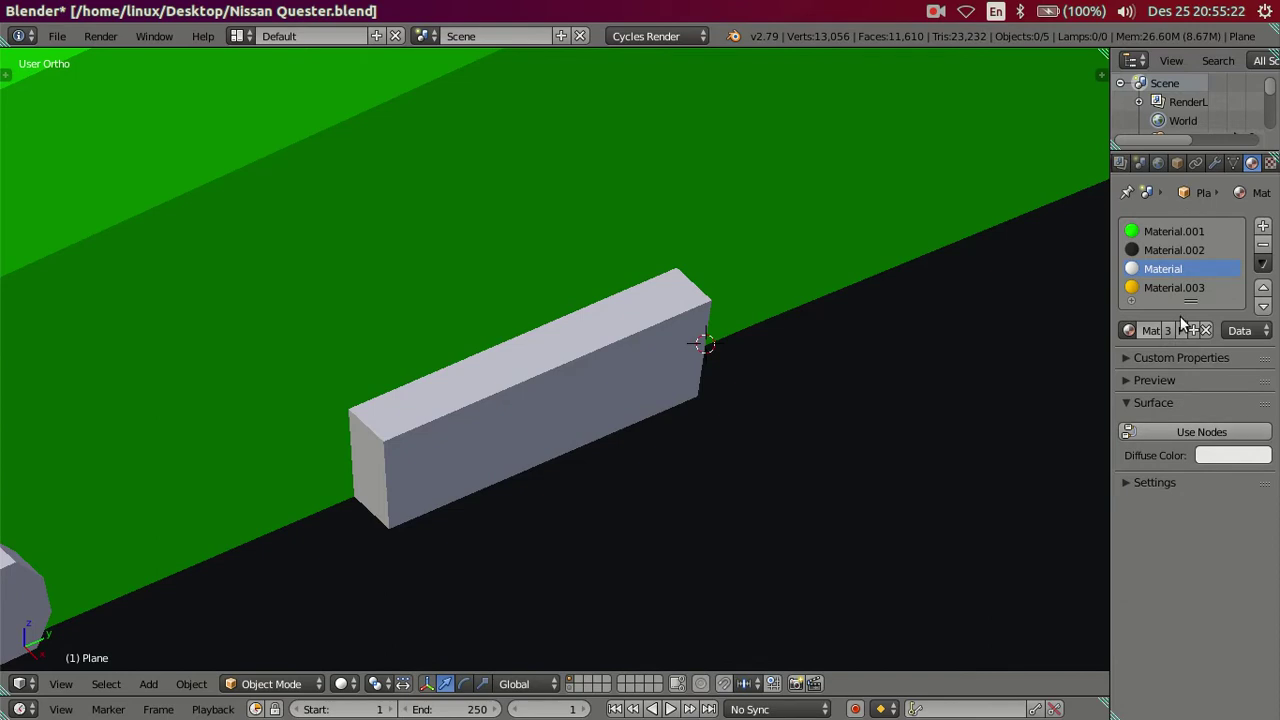
Preview the block's rounding with viewport subdivision, then set it back to 0.
{"action": "left_click", "coordinate": [1215, 163]}
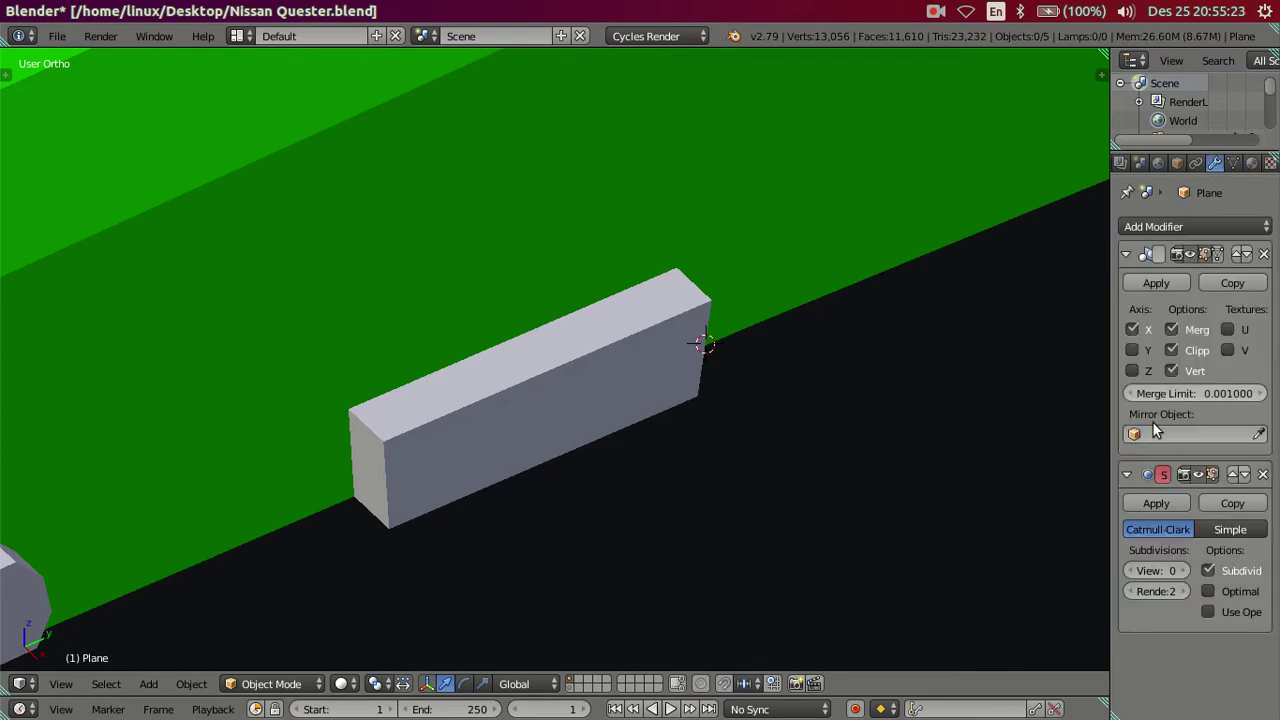
{"action": "left_click", "coordinate": [1182, 572]}
{"action": "left_click", "coordinate": [1182, 572]}
{"action": "mouse_move", "coordinate": [787, 462]}
{"action": "middle_mouse_down"}
{"action": "mouse_move", "coordinate": [551, 360]}
{"action": "mouse_move", "coordinate": [503, 401]}
{"action": "middle_mouse_up"}
{"action": "scroll", "coordinate": [493, 343], "scroll_direction": "up", "scroll_amount": 3}
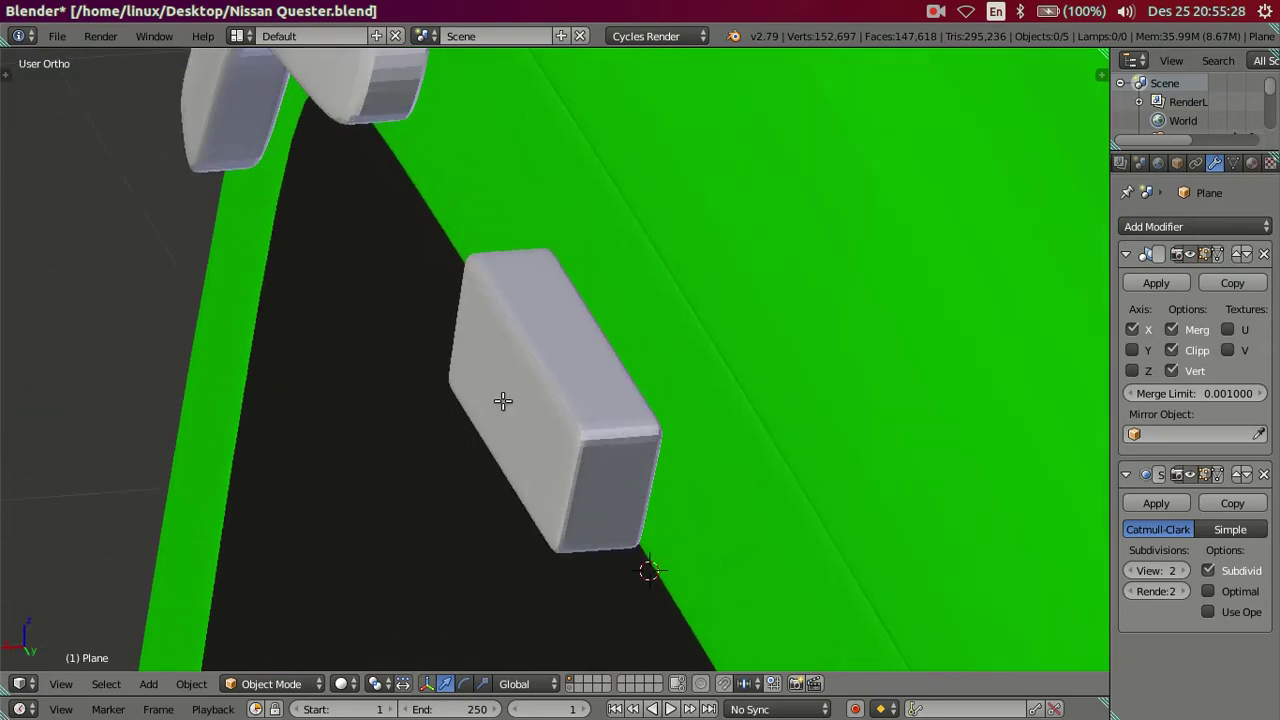
{"action": "key", "text": "Tab"}
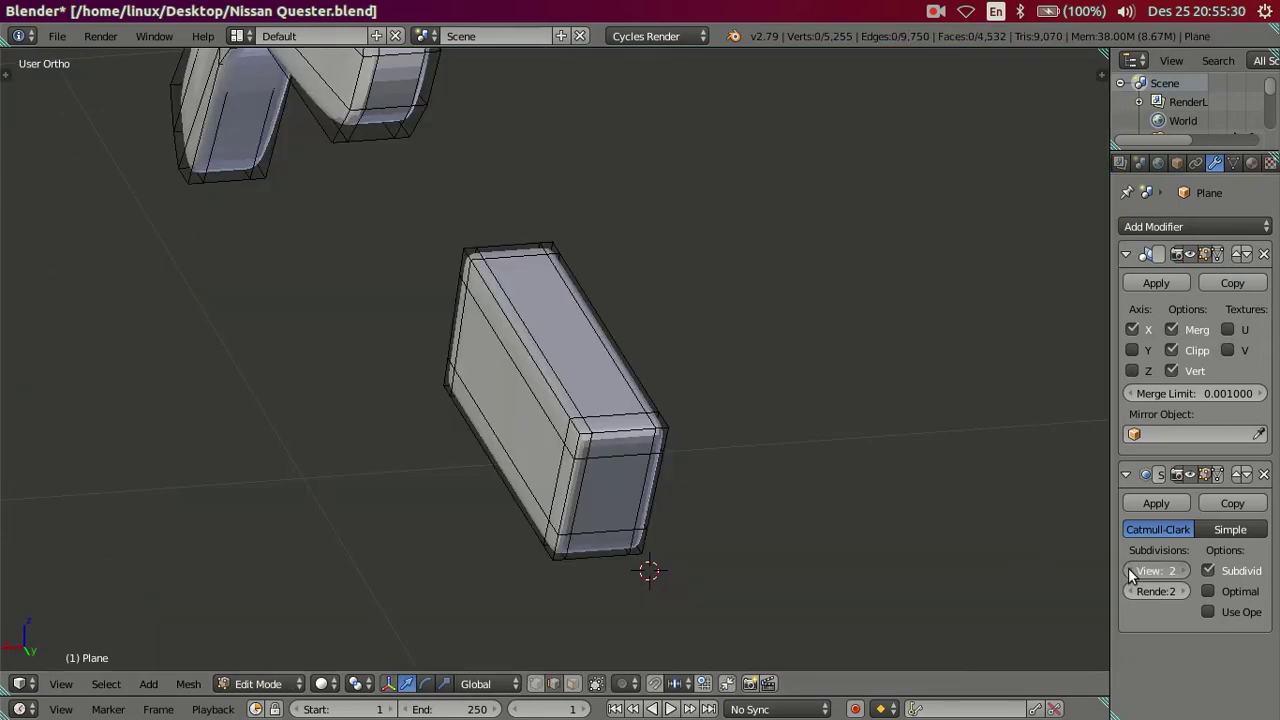
{"action": "left_click", "coordinate": [1130, 570]}
{"action": "left_click", "coordinate": [1130, 570]}
{"action": "scroll", "coordinate": [660, 590], "scroll_direction": "up", "scroll_amount": 3}
Dissolve the edge loop along the block's front edge.
{"action": "right_click", "coordinate": [624, 543], "text": "alt"}
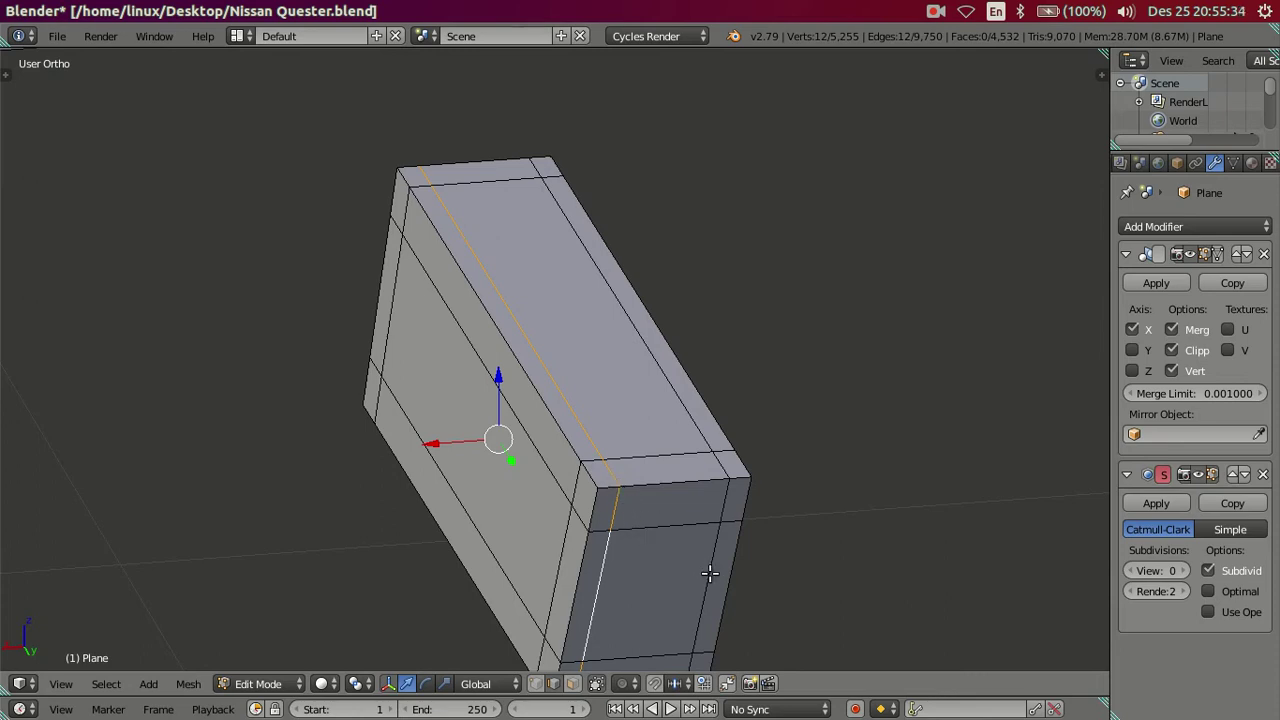
{"action": "key", "text": "x"}
{"action": "left_click", "coordinate": [855, 557]}
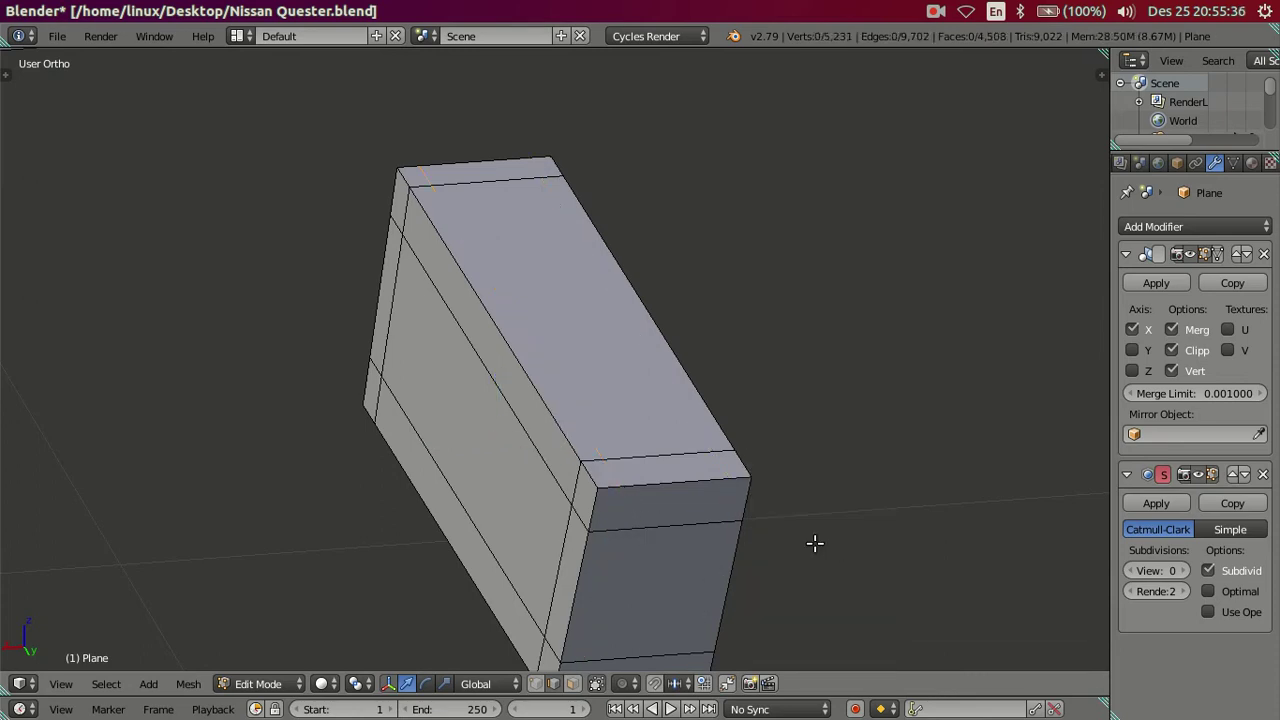
{"action": "scroll", "coordinate": [666, 608], "scroll_direction": "down", "scroll_amount": 2}
{"action": "scroll", "coordinate": [551, 434], "scroll_direction": "up", "scroll_amount": 3}
Dissolve two more edge loops from the block.
{"action": "right_click", "coordinate": [534, 463], "text": "alt"}
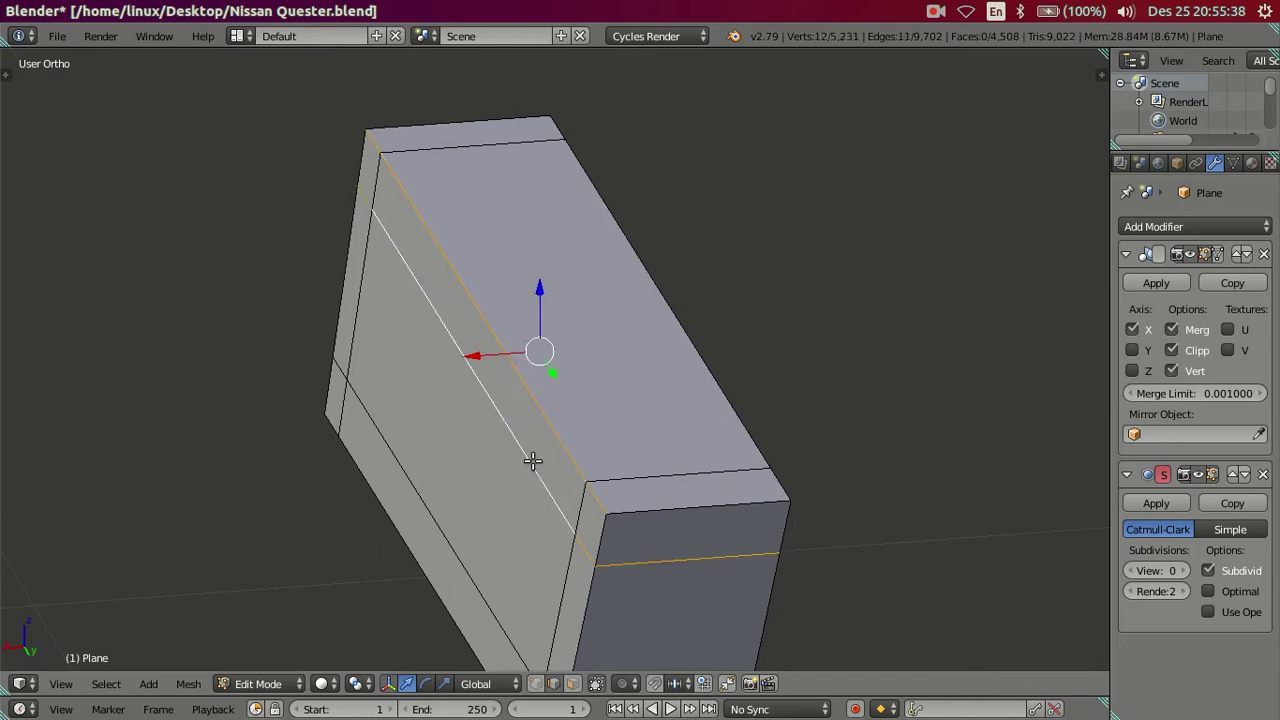
{"action": "right_click", "coordinate": [587, 548]}
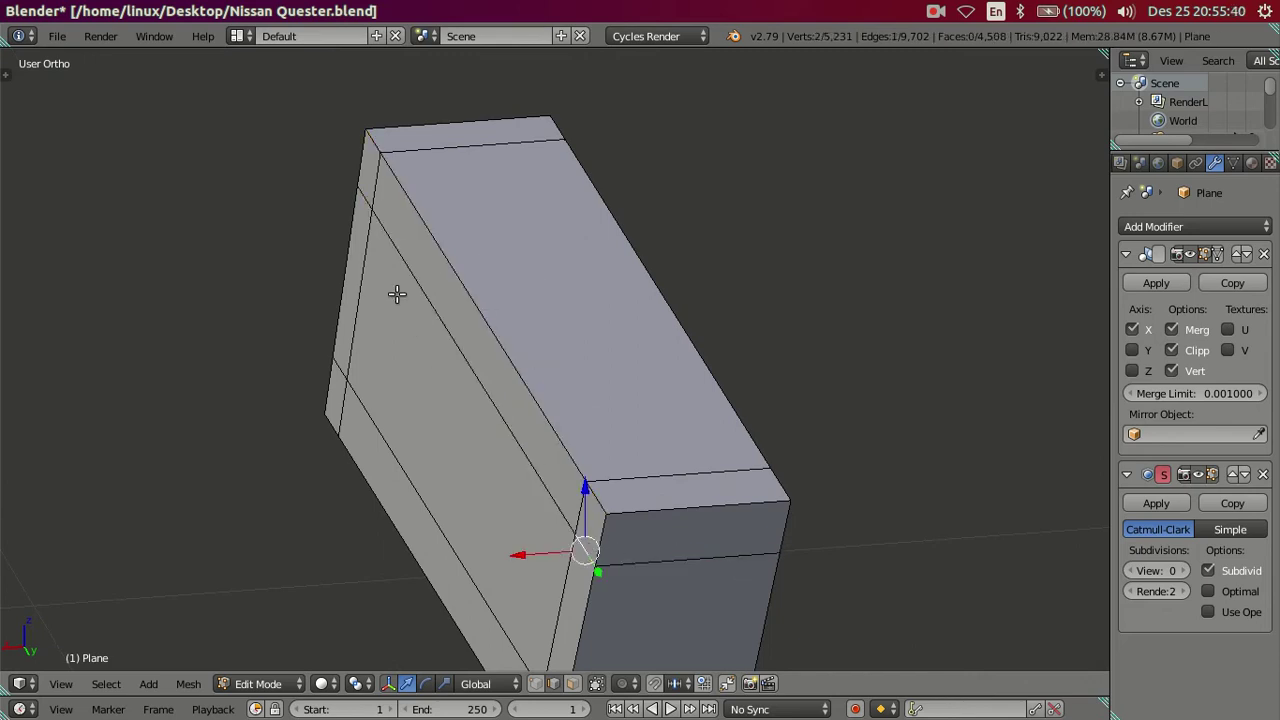
{"action": "right_click", "coordinate": [368, 198], "text": "alt"}
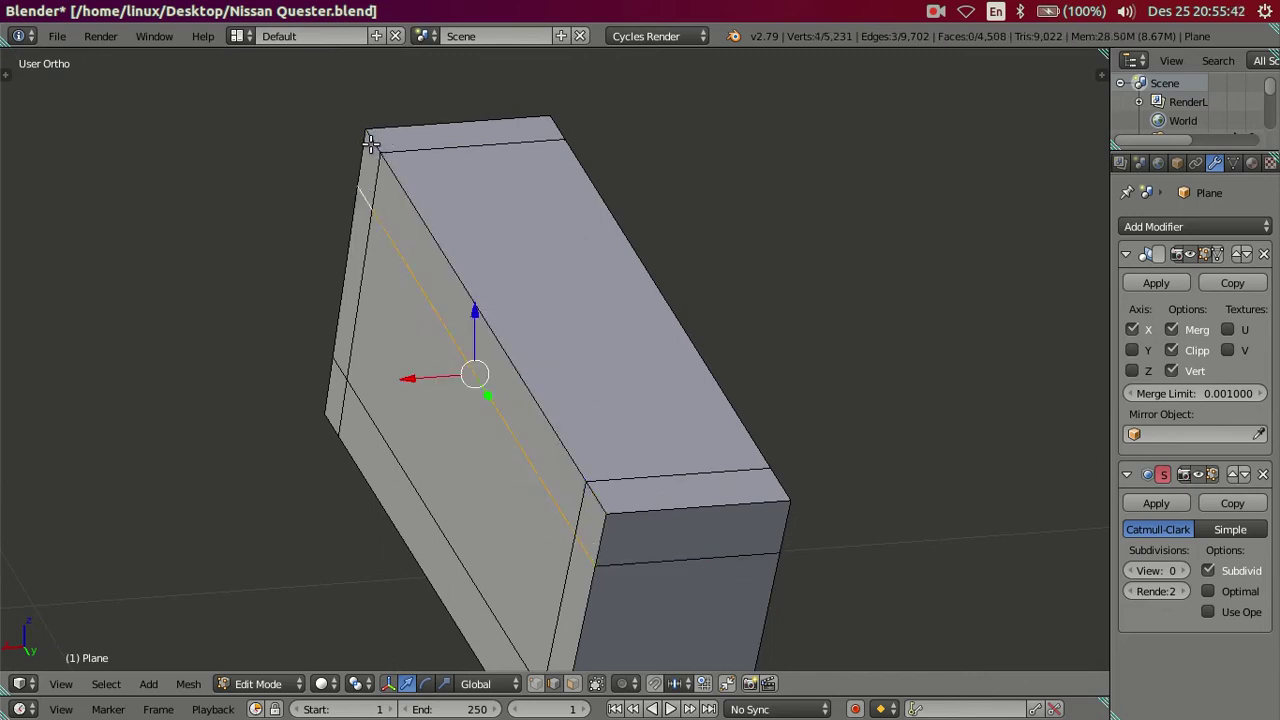
{"action": "scroll", "coordinate": [560, 495], "scroll_direction": "down", "scroll_amount": 2}
{"action": "middle_click_drag", "start_coordinate": [565, 493], "coordinate": [657, 399]}
{"action": "key", "text": "a"}
{"action": "right_click", "coordinate": [657, 399], "text": "alt"}
{"action": "right_click", "coordinate": [644, 525], "text": "alt+shift"}
{"action": "key", "text": "x"}
{"action": "left_click", "coordinate": [760, 534]}
Slide the top-left edge loop along X, checking it against the side reference.
{"action": "mouse_move", "coordinate": [760, 534]}
{"action": "middle_mouse_down"}
{"action": "mouse_move", "coordinate": [727, 495]}
{"action": "mouse_move", "coordinate": [543, 377]}
{"action": "middle_mouse_up"}
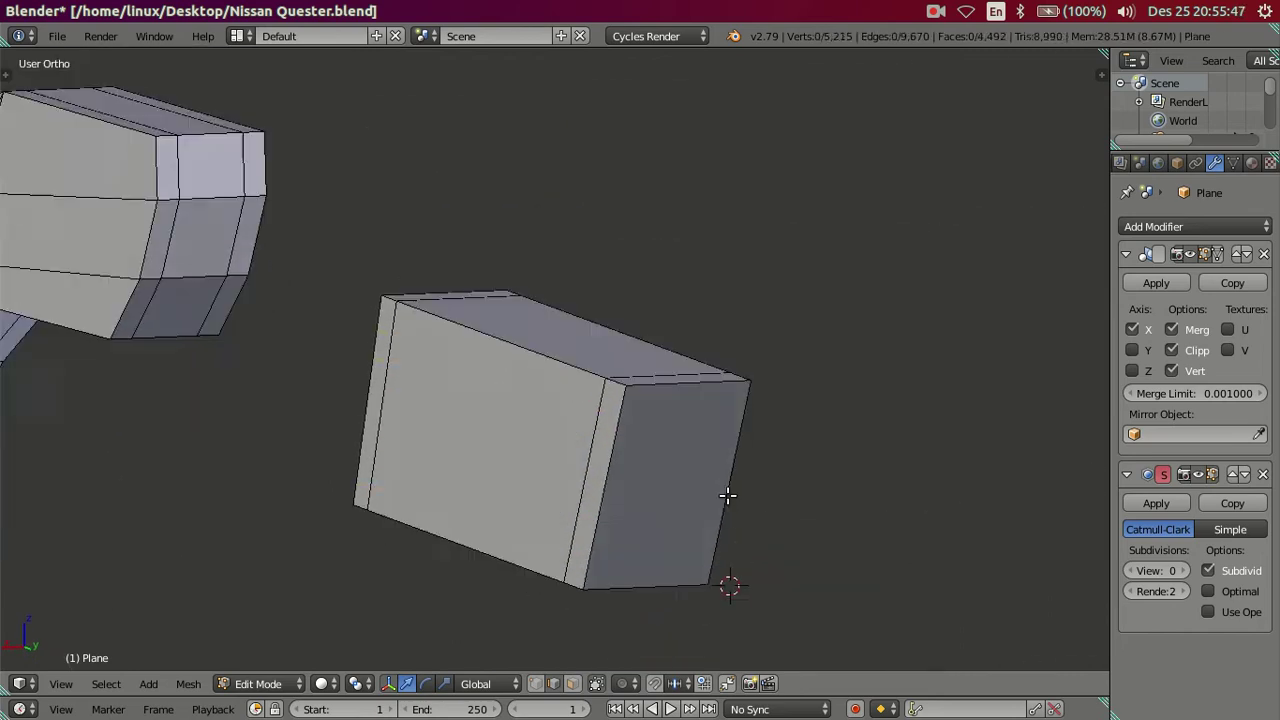
{"action": "right_click", "coordinate": [523, 357], "text": "alt"}
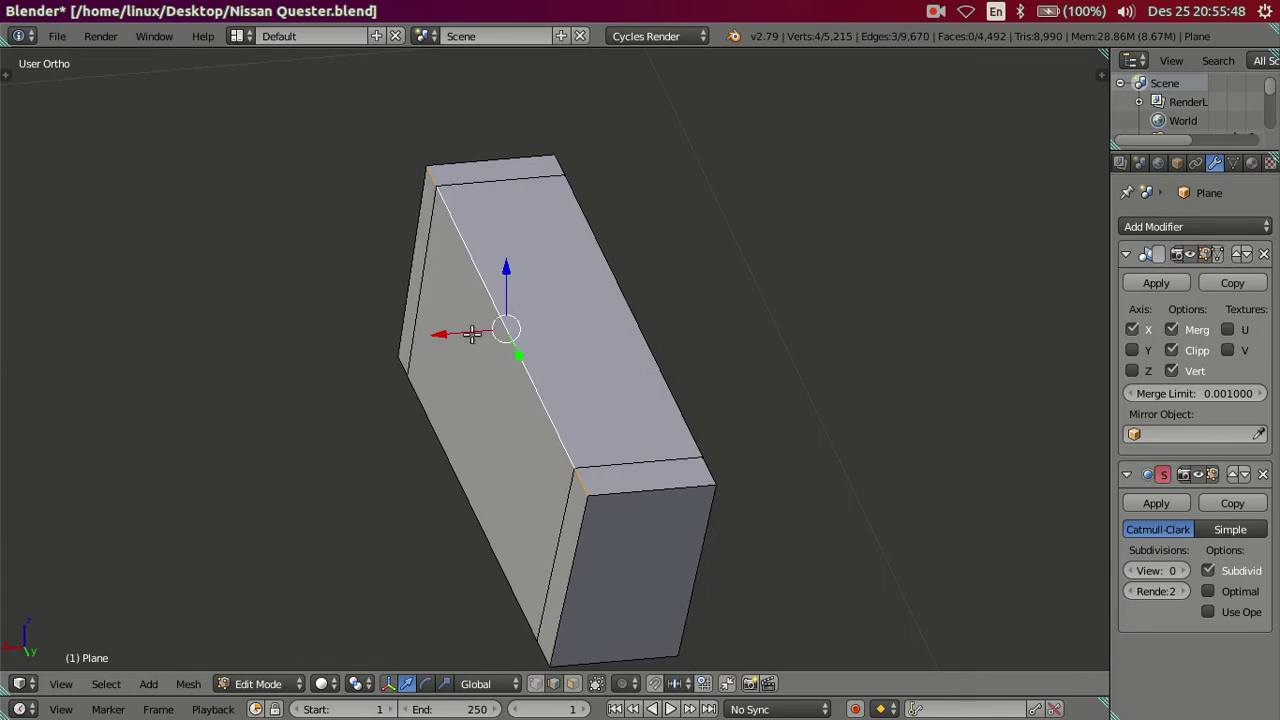
{"action": "middle_click_drag", "start_coordinate": [455, 333], "coordinate": [646, 343]}
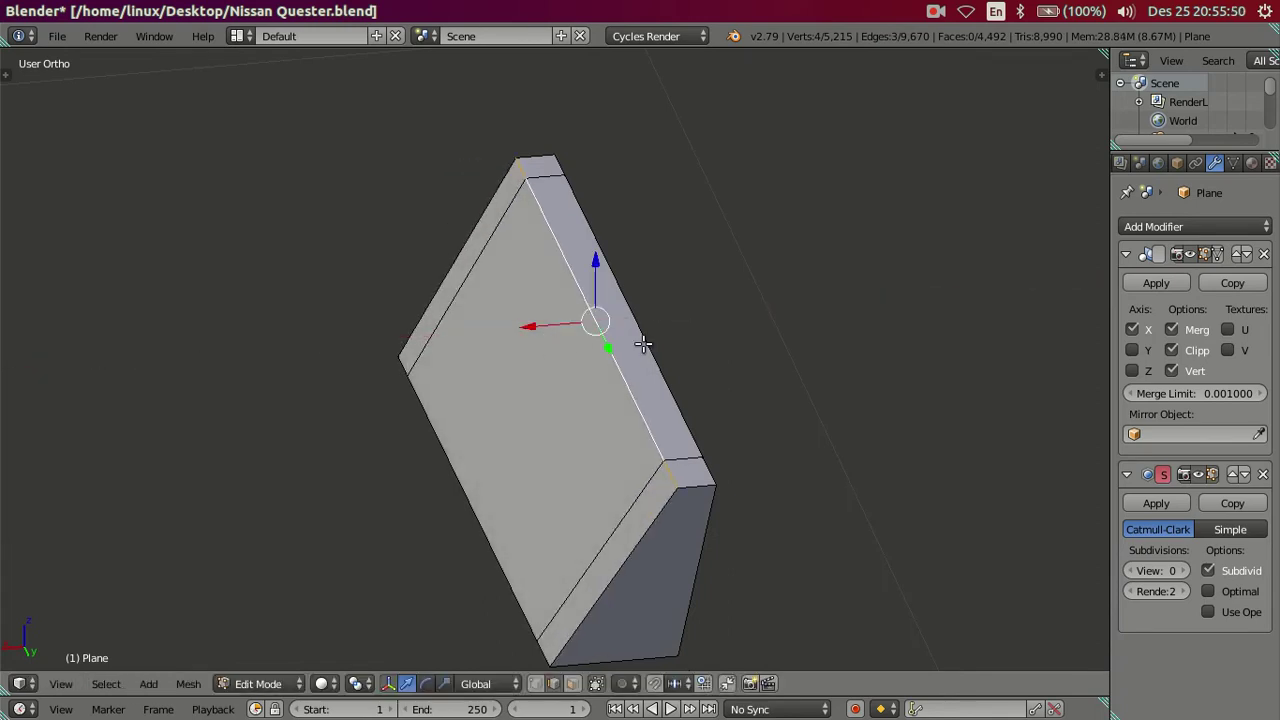
{"action": "key", "text": "KP_3"}
{"action": "key", "text": "z"}
{"action": "scroll", "coordinate": [682, 345], "scroll_direction": "down", "scroll_amount": 3}
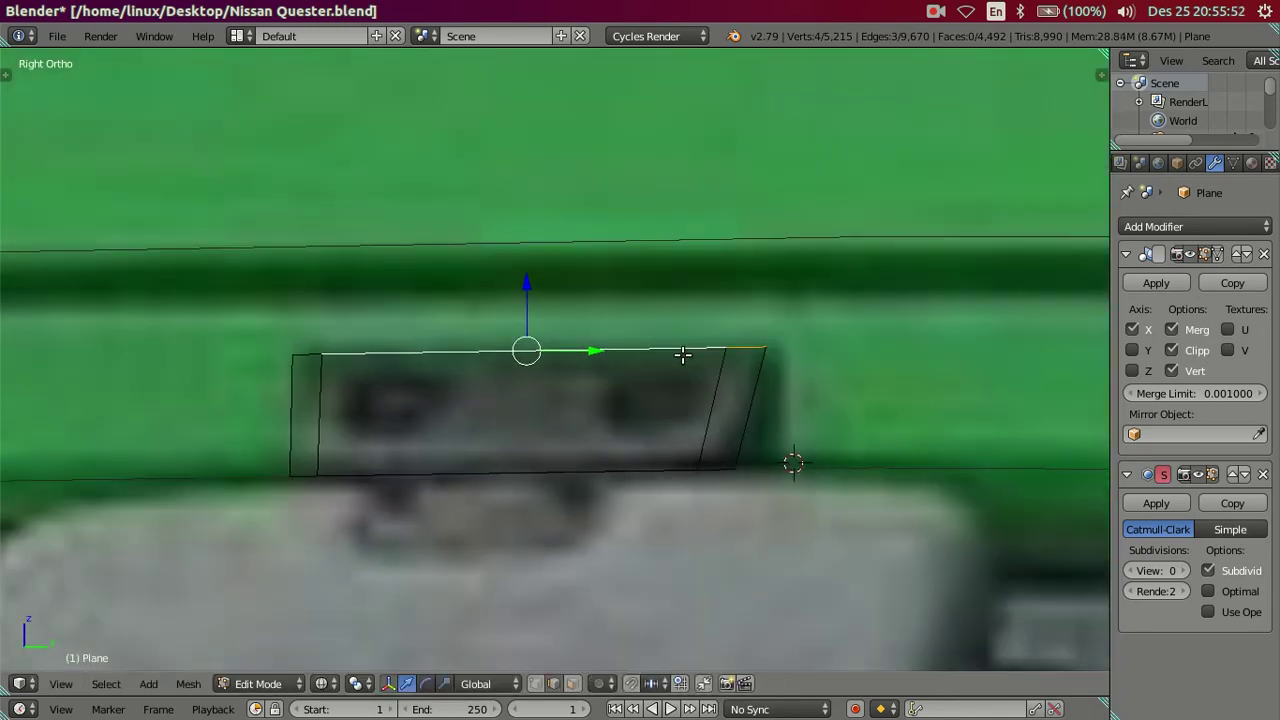
{"action": "scroll", "coordinate": [682, 345], "scroll_direction": "down", "scroll_amount": 3}
{"action": "scroll", "coordinate": [682, 357], "scroll_direction": "up", "scroll_amount": 1}
{"action": "mouse_move", "coordinate": [682, 357]}
{"action": "middle_mouse_down"}
{"action": "mouse_move", "coordinate": [657, 391]}
{"action": "mouse_move", "coordinate": [551, 400]}
{"action": "mouse_move", "coordinate": [594, 350]}
{"action": "mouse_move", "coordinate": [541, 453]}
{"action": "mouse_move", "coordinate": [518, 272]}
{"action": "middle_mouse_up"}
{"action": "key", "text": "z"}
{"action": "key", "text": "g"}
{"action": "key", "text": "x"}
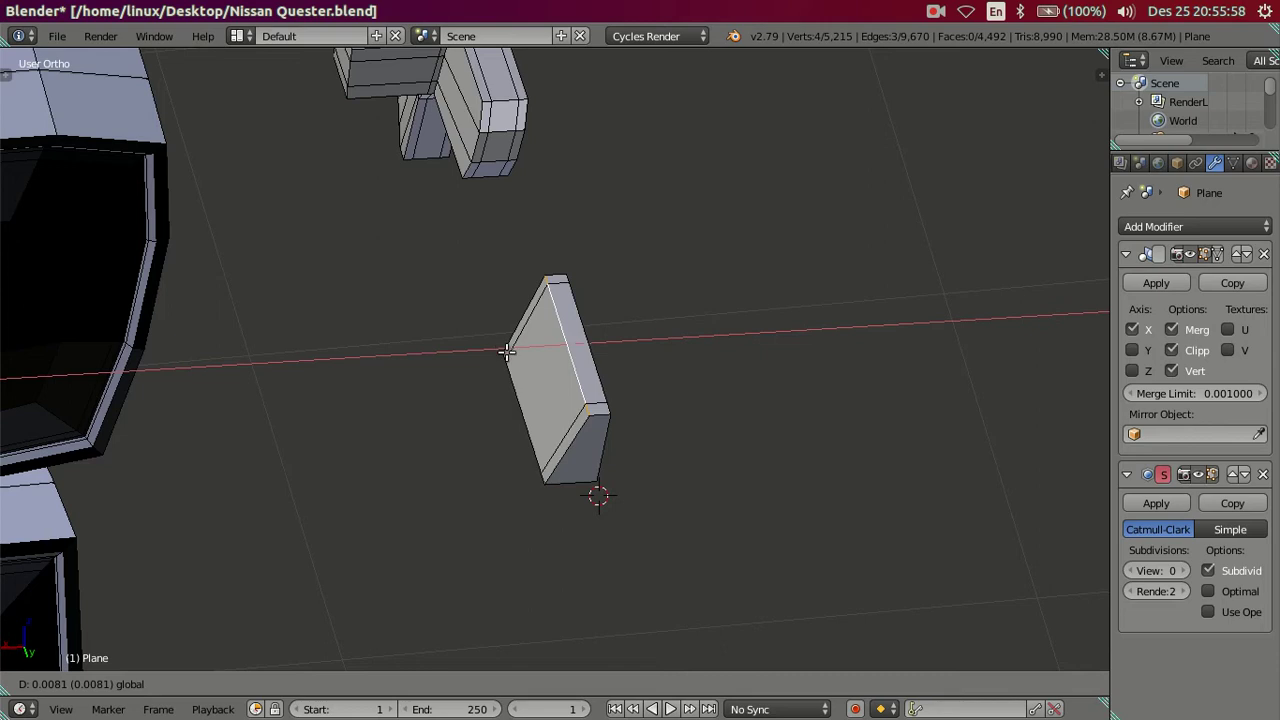
{"action": "left_click", "coordinate": [507, 351]}
Add two loop cuts across the isolated block and preview smoothing at level 2.
{"action": "key", "text": "KP_Divide"}
{"action": "key", "text": "ctrl+r"}
{"action": "scroll", "coordinate": [587, 566], "scroll_direction": "up", "scroll_amount": 1}
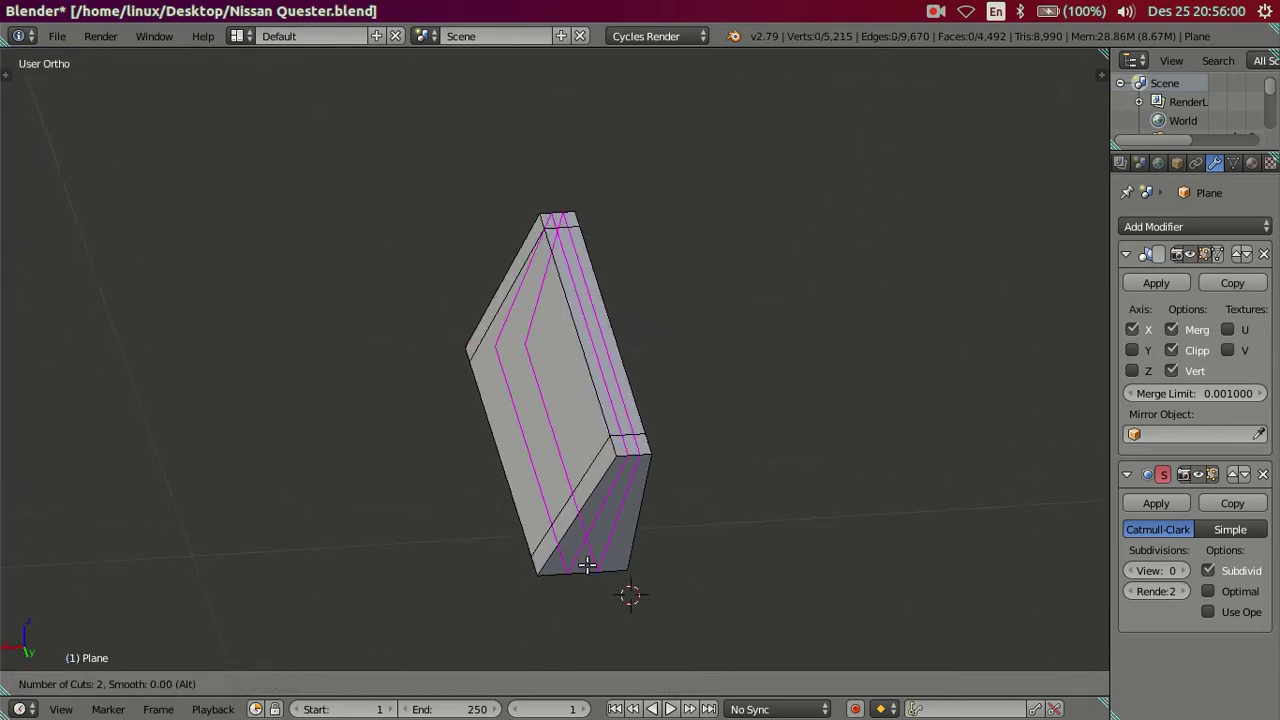
{"action": "left_click", "coordinate": [587, 566]}
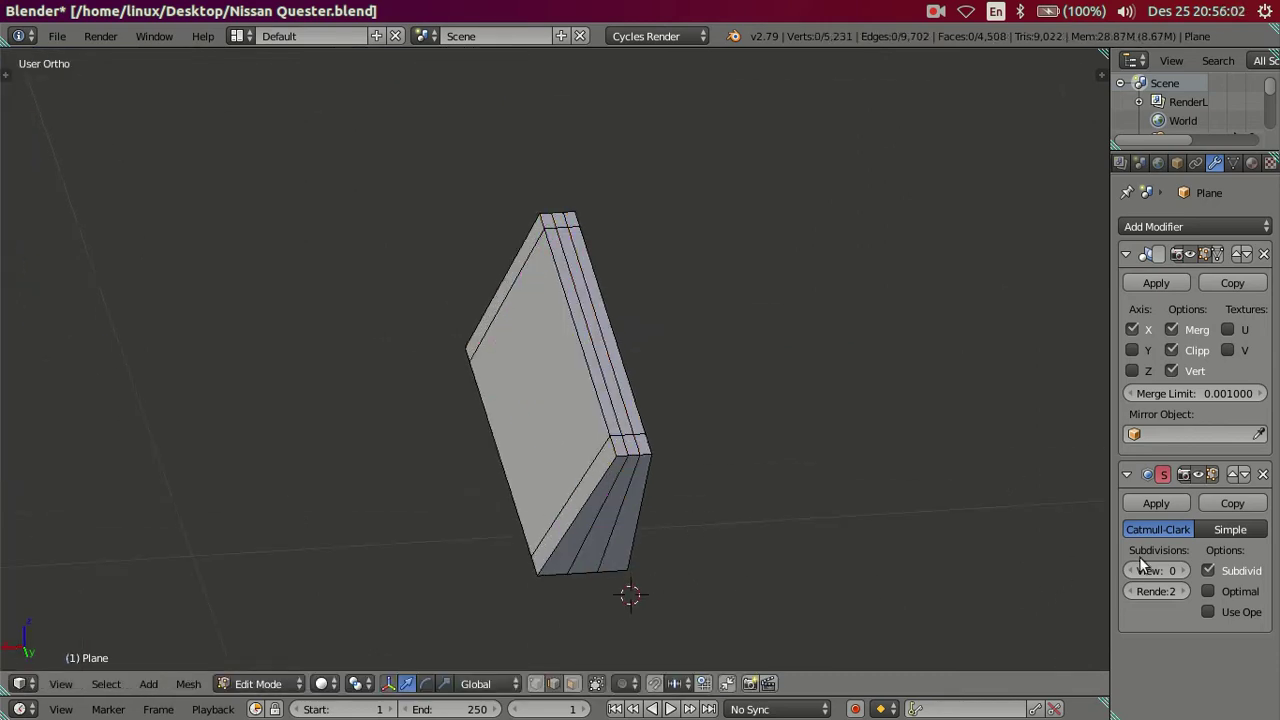
{"action": "left_click", "coordinate": [1183, 569]}
{"action": "key", "text": "ctrl+2"}
{"action": "middle_click_drag", "start_coordinate": [676, 520], "coordinate": [714, 452]}
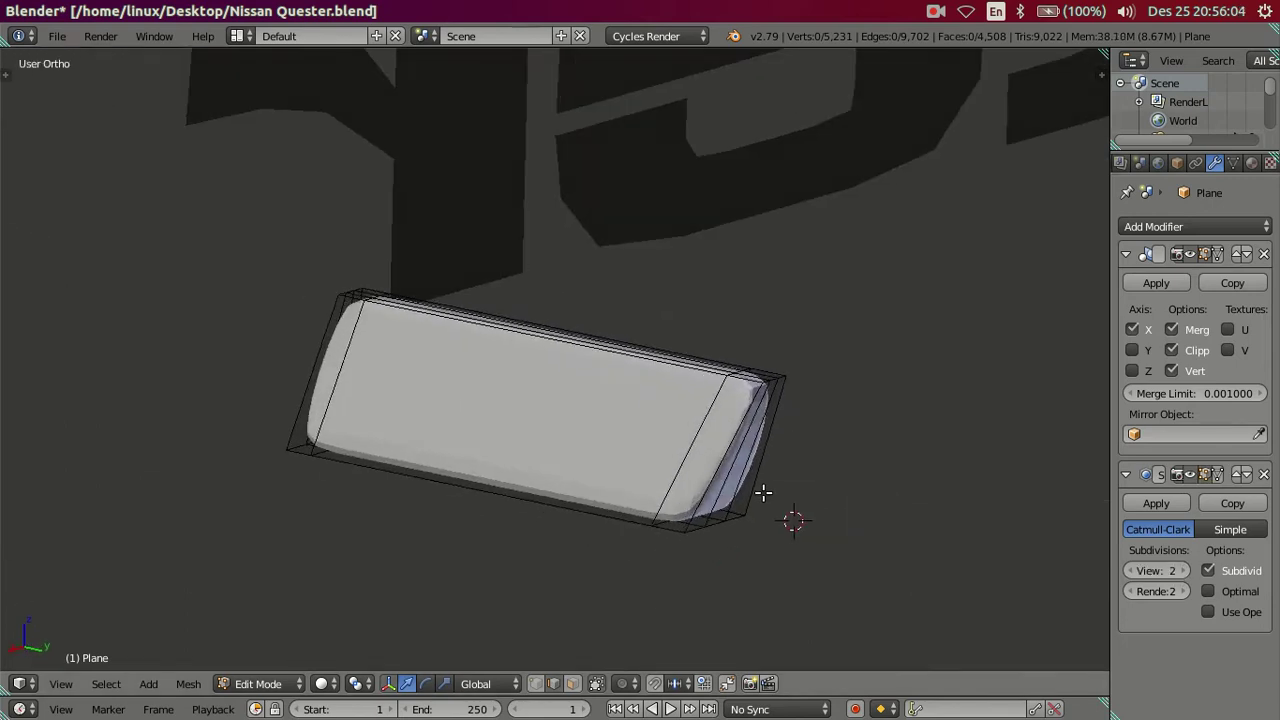
Try four lengthwise loop cuts, then undo them.
{"action": "key", "text": "ctrl+r"}
{"action": "type", "text": "4"}
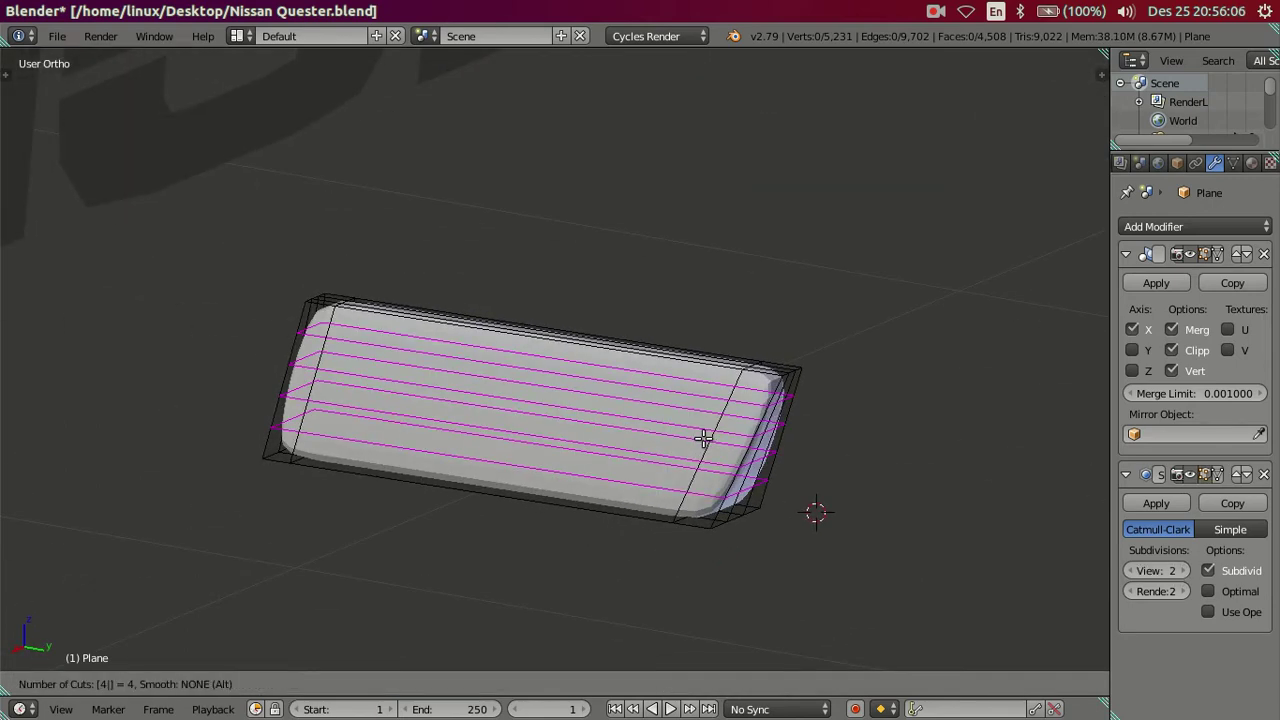
{"action": "left_click", "coordinate": [704, 438]}
{"action": "right_click", "coordinate": [654, 486]}
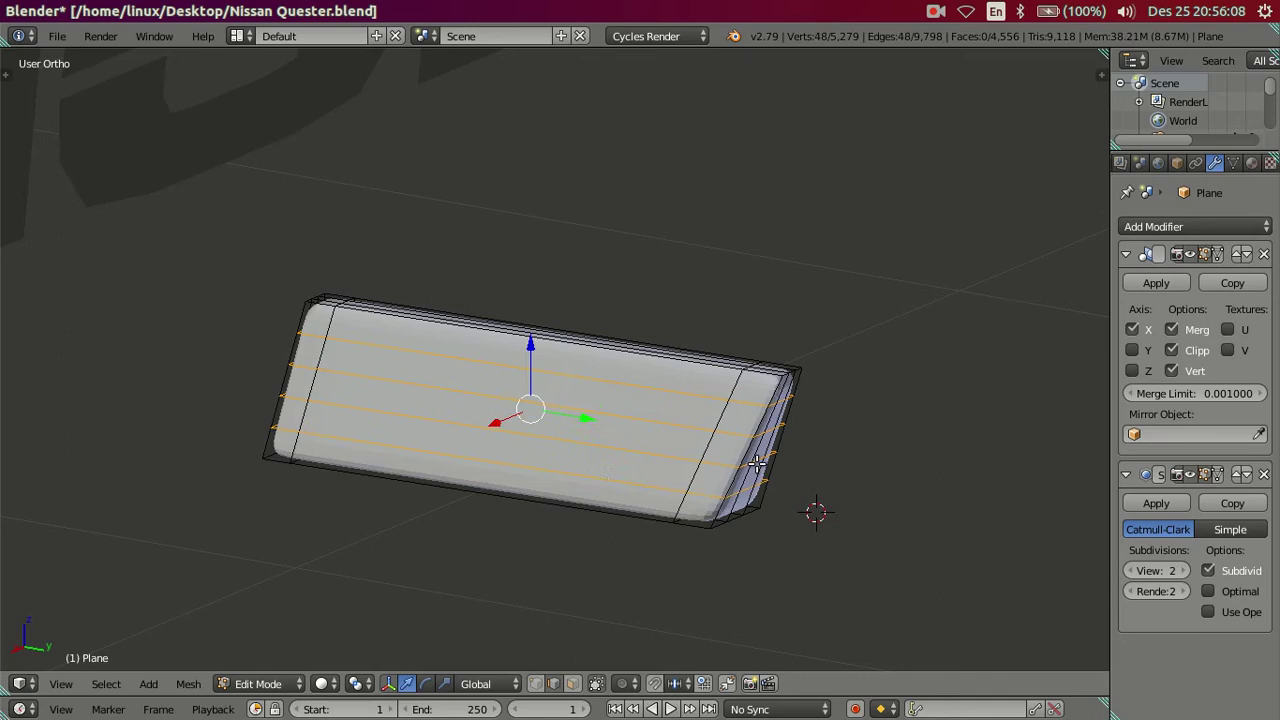
{"action": "key", "text": "ctrl+z"}
Add three lengthwise loop cuts and dissolve the middle one.
{"action": "key", "text": "ctrl+r"}
{"action": "type", "text": "3"}
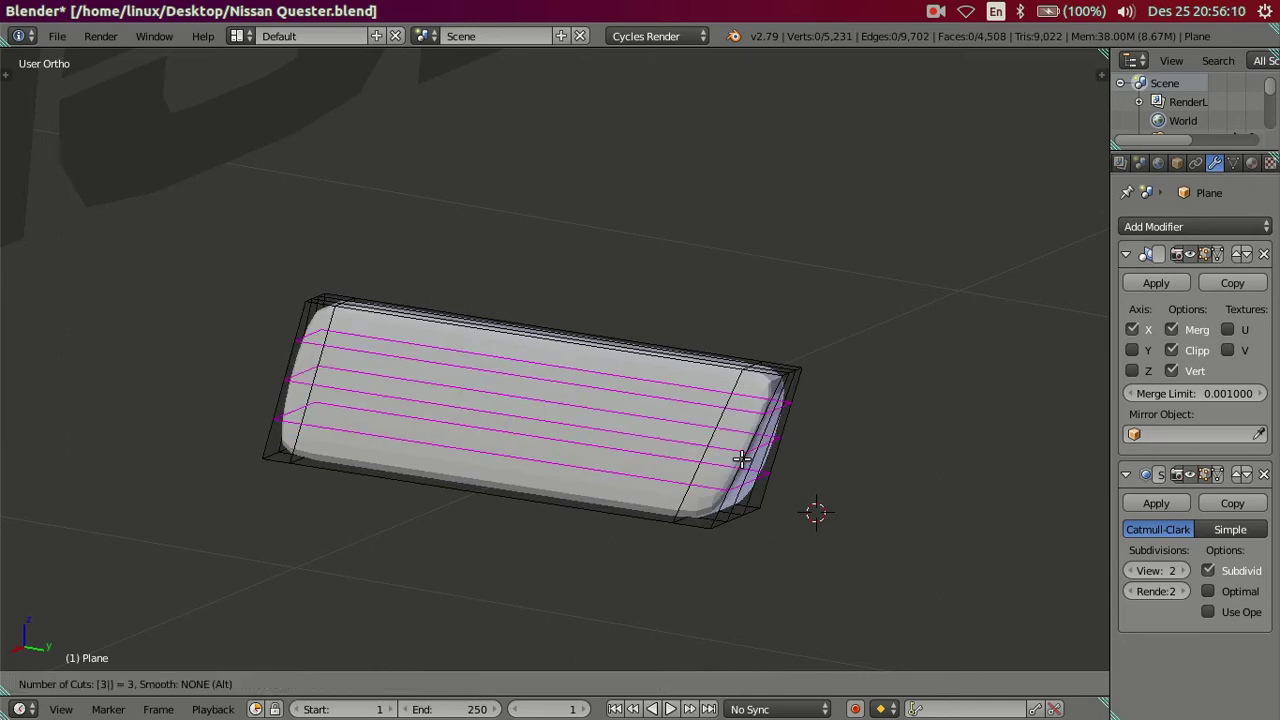
{"action": "left_click", "coordinate": [741, 459]}
{"action": "right_click", "coordinate": [645, 462]}
{"action": "right_click", "coordinate": [645, 462], "text": "alt+shift"}
{"action": "right_click", "coordinate": [649, 383], "text": "alt+shift"}
{"action": "key", "text": "x"}
{"action": "left_click", "coordinate": [838, 473]}
{"action": "mouse_move", "coordinate": [634, 457]}
{"action": "middle_mouse_down"}
{"action": "mouse_move", "coordinate": [749, 409]}
{"action": "mouse_move", "coordinate": [768, 514]}
{"action": "mouse_move", "coordinate": [547, 326]}
{"action": "mouse_move", "coordinate": [476, 307]}
{"action": "middle_mouse_up"}
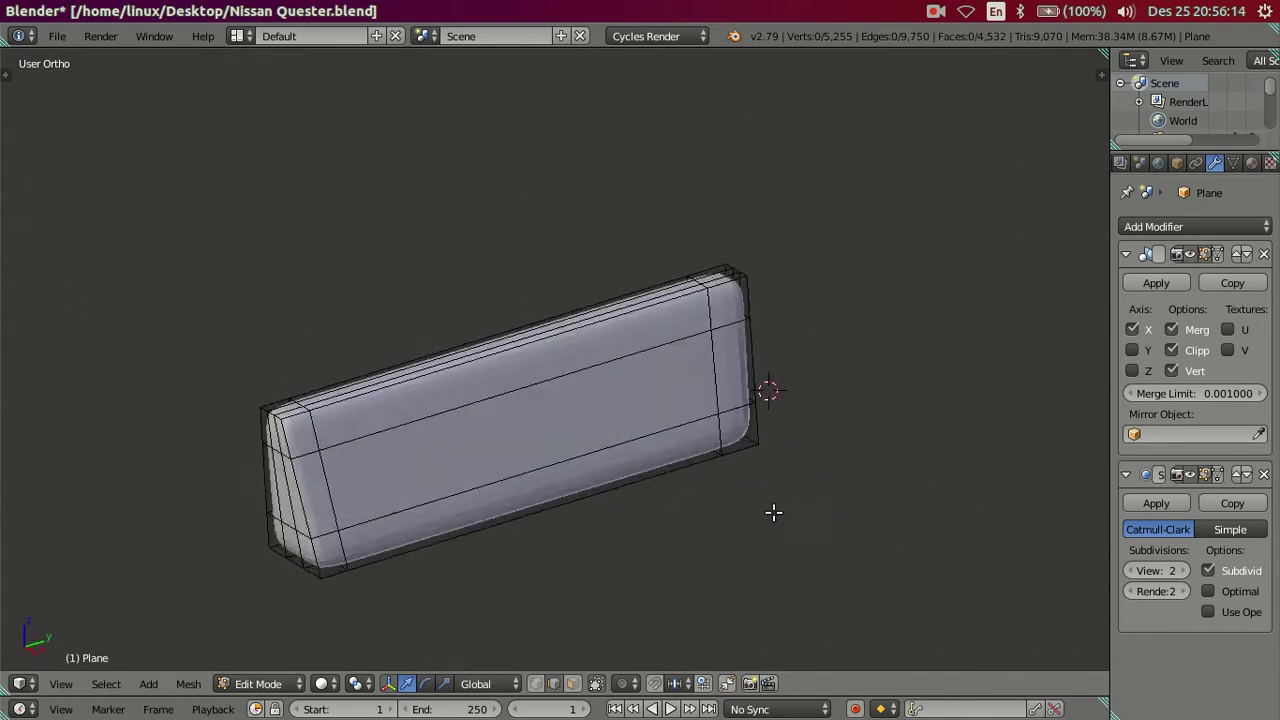
Return to Object Mode and zoom out to view the whole truck cab.
{"action": "key", "text": "Tab"}
{"action": "scroll", "coordinate": [476, 307], "scroll_direction": "down", "scroll_amount": 2}
{"action": "mouse_move", "coordinate": [528, 375]}
{"action": "middle_mouse_down"}
{"action": "mouse_move", "coordinate": [637, 540]}
{"action": "mouse_move", "coordinate": [669, 466]}
{"action": "mouse_move", "coordinate": [649, 477]}
{"action": "mouse_move", "coordinate": [655, 456]}
{"action": "mouse_move", "coordinate": [517, 449]}
{"action": "mouse_move", "coordinate": [663, 500]}
{"action": "middle_mouse_up"}
{"action": "scroll", "coordinate": [649, 477], "scroll_direction": "down", "scroll_amount": 2}
{"action": "scroll", "coordinate": [517, 449], "scroll_direction": "down", "scroll_amount": 2}
{"action": "scroll", "coordinate": [669, 480], "scroll_direction": "up", "scroll_amount": 2}
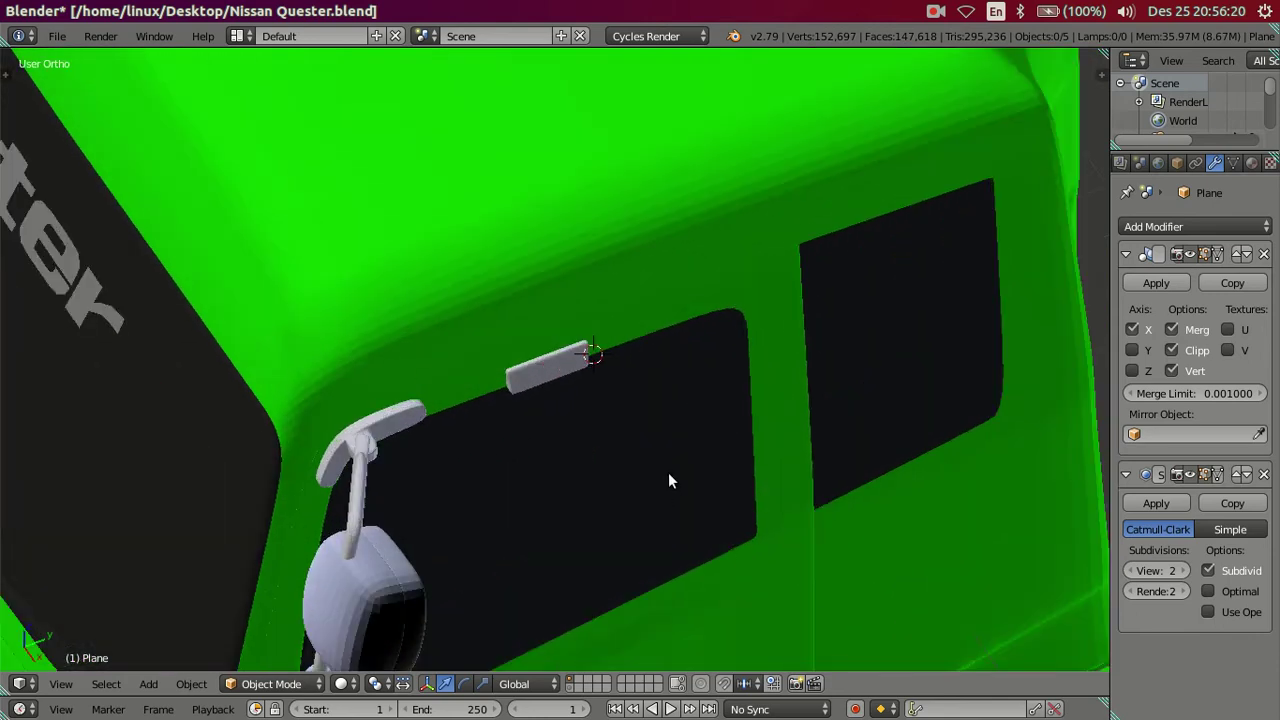
In Right Ortho wireframe, set Subsurf View to 0 and re-enter Edit Mode.
{"action": "key", "text": "KP_3"}
{"action": "scroll", "coordinate": [615, 470], "scroll_direction": "up", "scroll_amount": 3}
{"action": "key", "text": "z"}
{"action": "scroll", "coordinate": [605, 463], "scroll_direction": "up", "scroll_amount": 1}
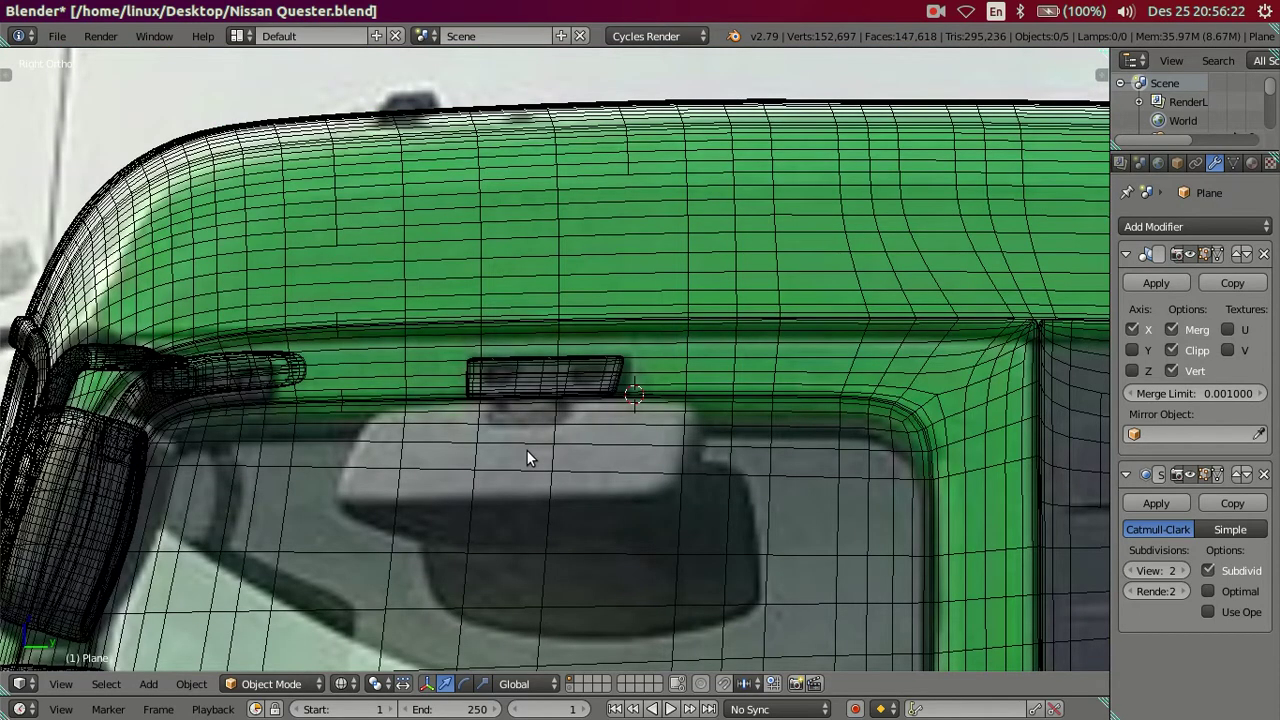
{"action": "scroll", "coordinate": [526, 450], "scroll_direction": "up", "scroll_amount": 1}
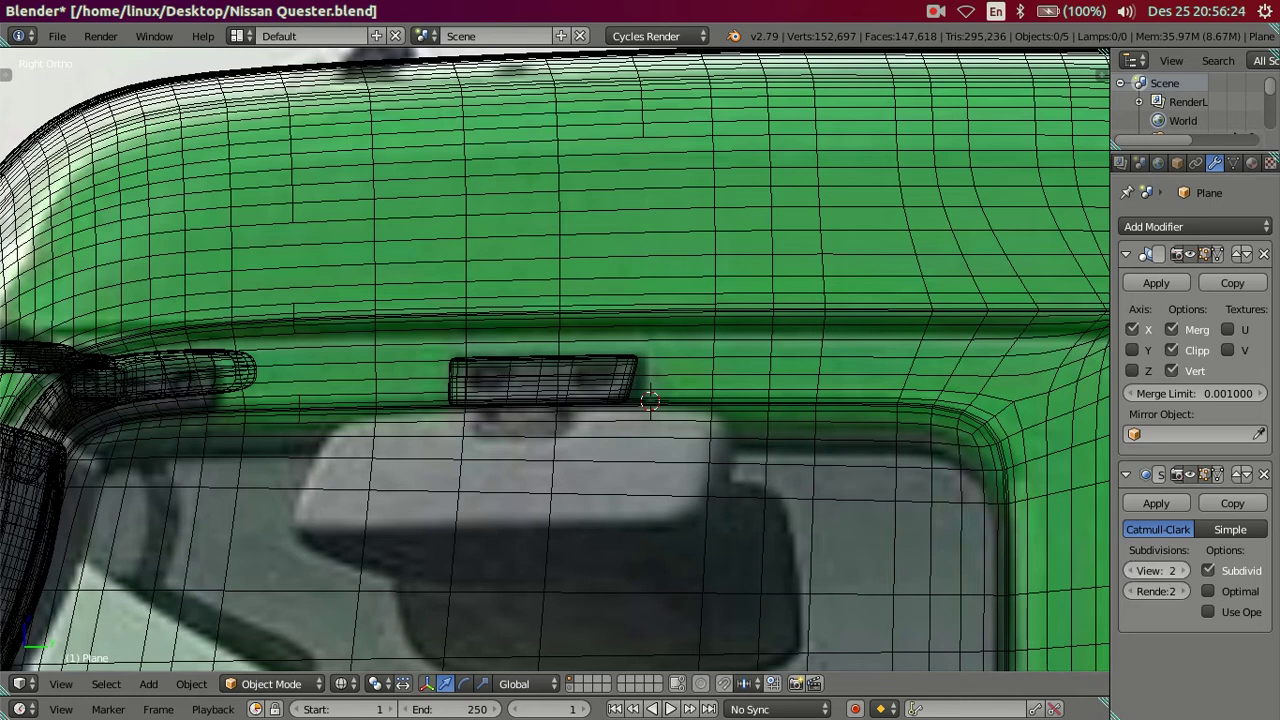
{"action": "left_click_drag", "start_coordinate": [1157, 570], "coordinate": [1127, 570]}
{"action": "key", "text": "Tab"}
Select the block's bottom edge, hide other parts, and duplicate the edge in place.
{"action": "scroll", "coordinate": [523, 459], "scroll_direction": "up", "scroll_amount": 2}
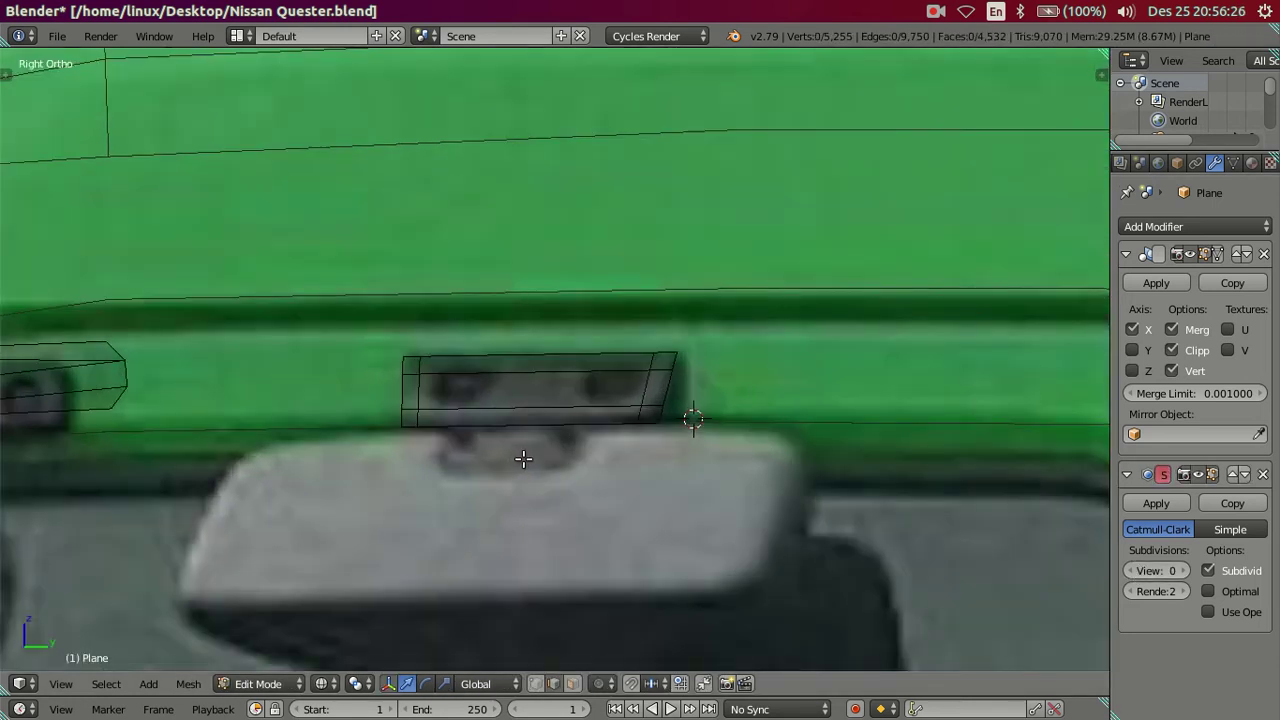
{"action": "key", "text": "z"}
{"action": "right_click", "coordinate": [526, 421]}
{"action": "middle_click_drag", "start_coordinate": [543, 466], "coordinate": [544, 479]}
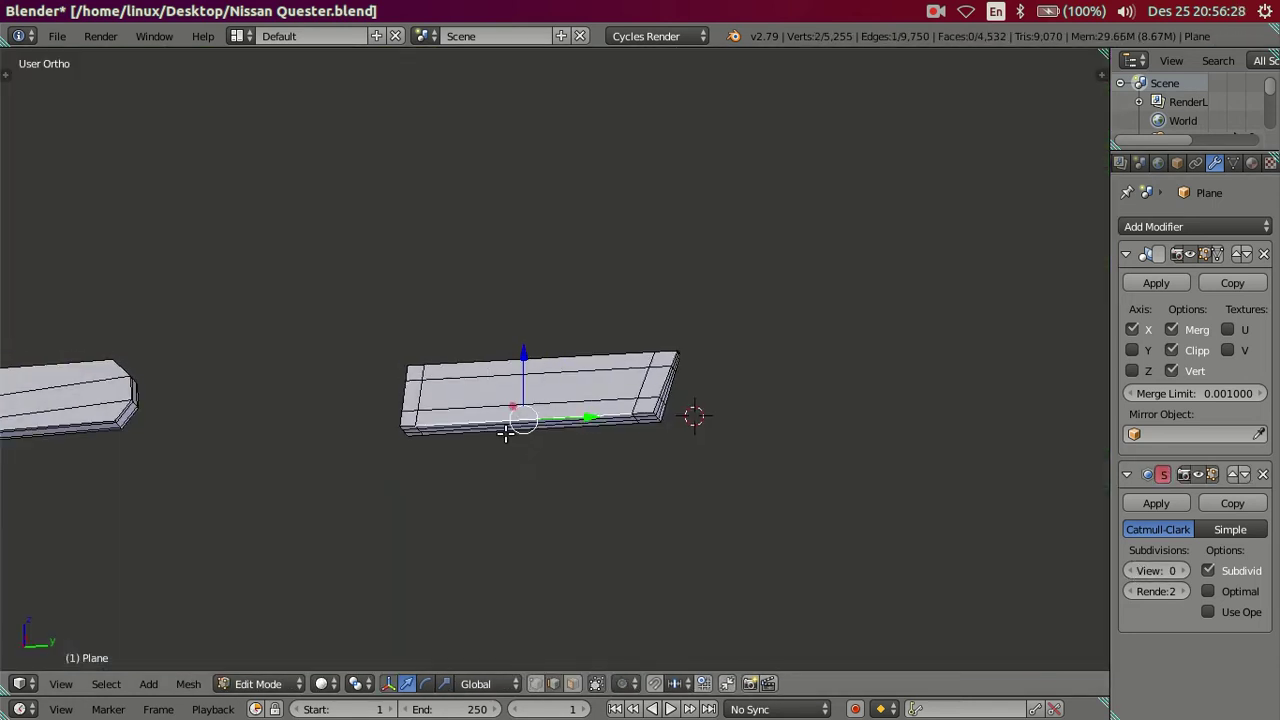
{"action": "key", "text": "shift+h"}
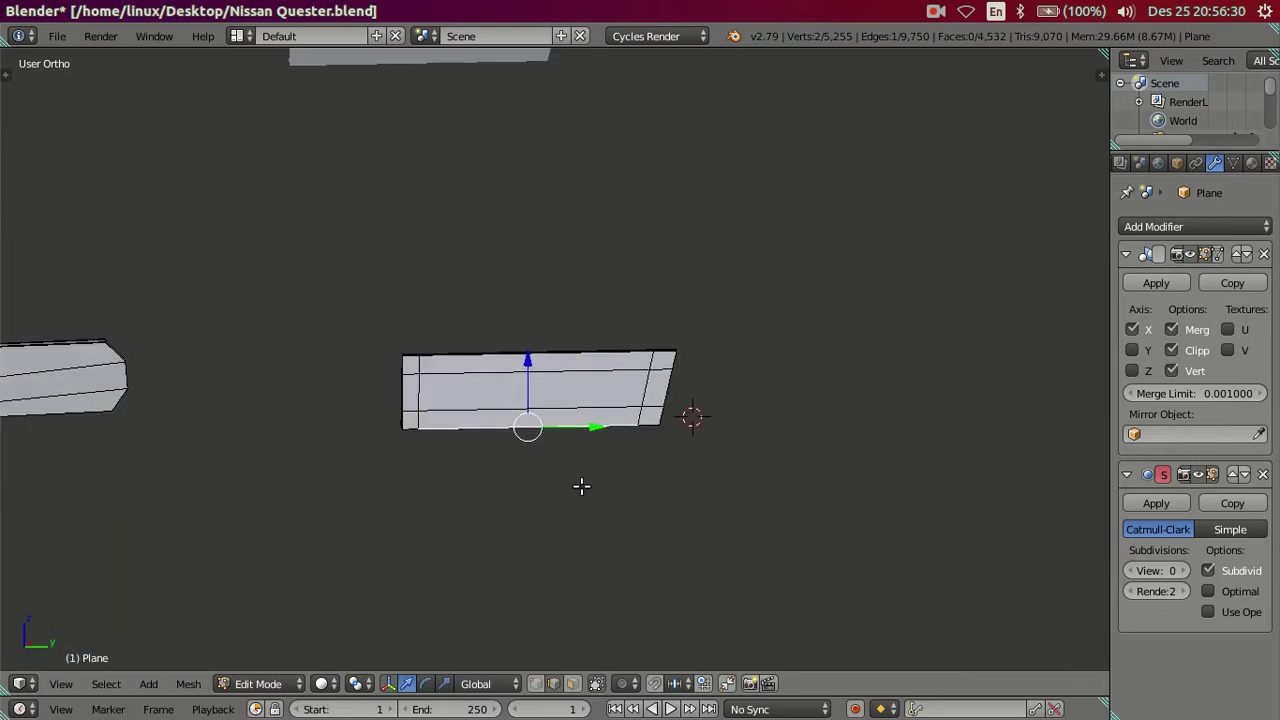
{"action": "scroll", "coordinate": [593, 502], "scroll_direction": "up", "scroll_amount": 4}
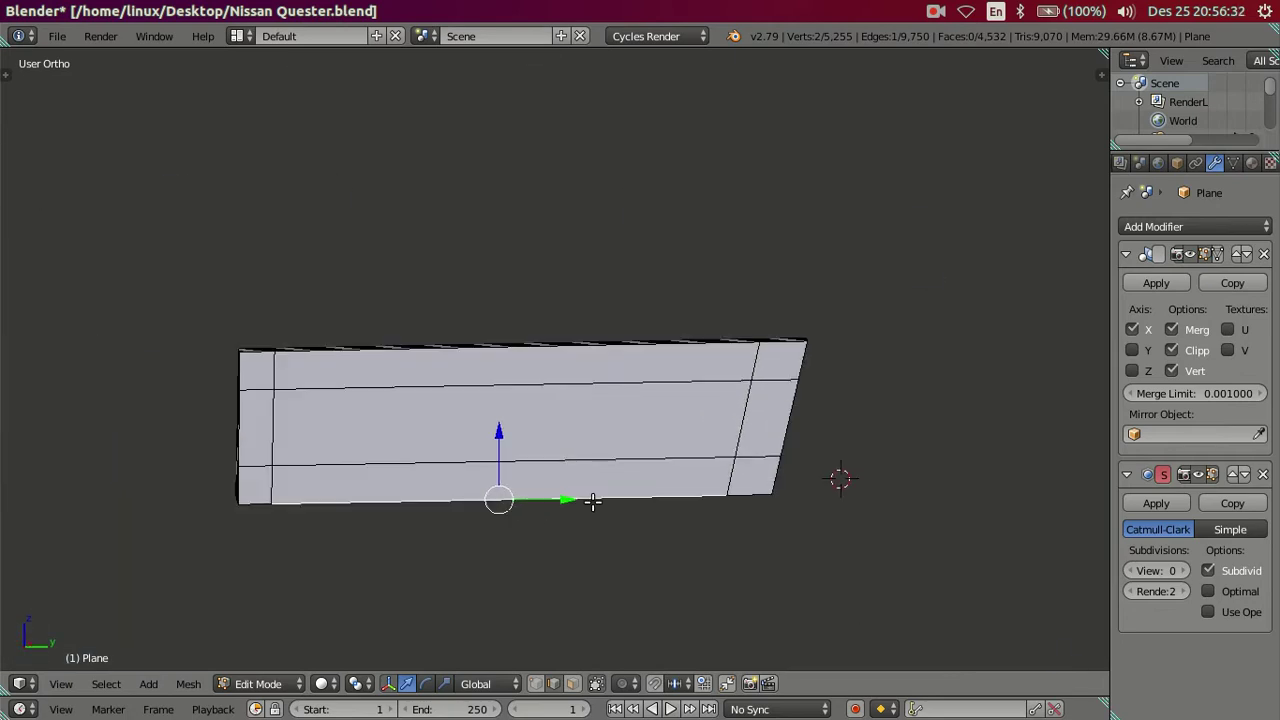
{"action": "key", "text": "shift+d"}
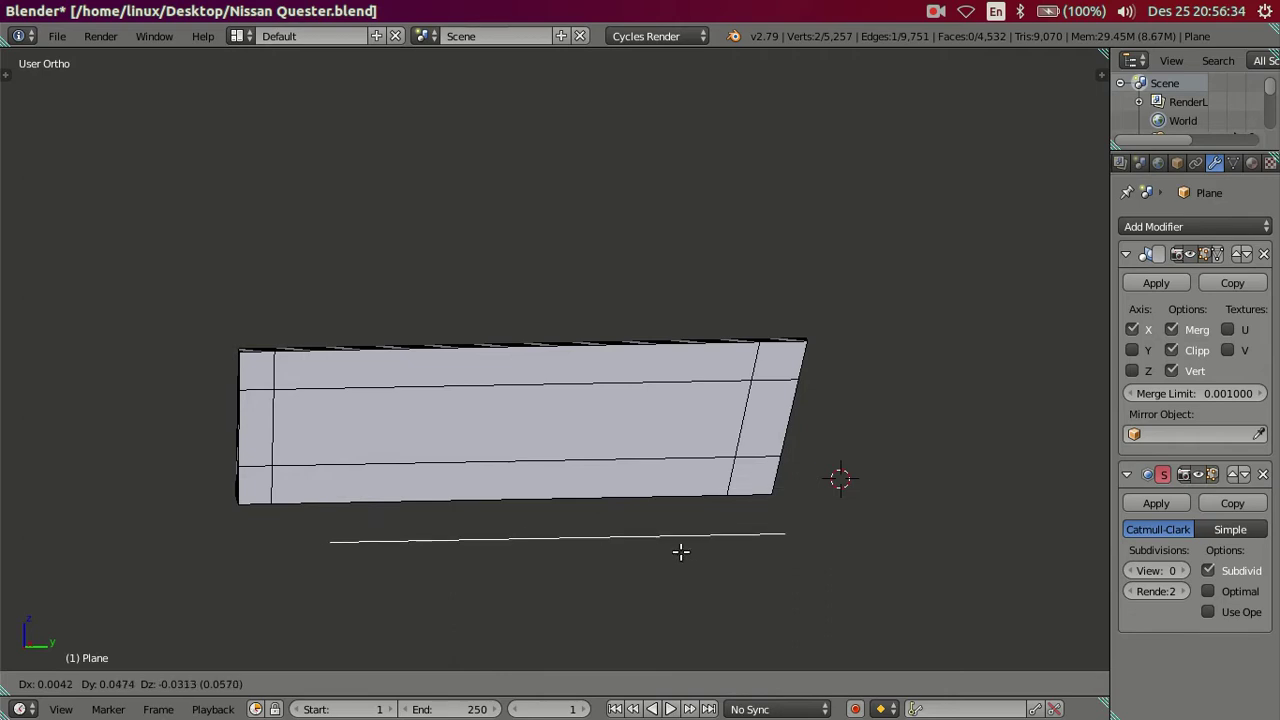
{"action": "right_click", "coordinate": [650, 540]}
Lower and widen the duplicated edge, then extrude it downward into a face.
{"action": "key", "text": "KP_3"}
{"action": "scroll", "coordinate": [540, 465], "scroll_direction": "down", "scroll_amount": 1, "text": "shift"}
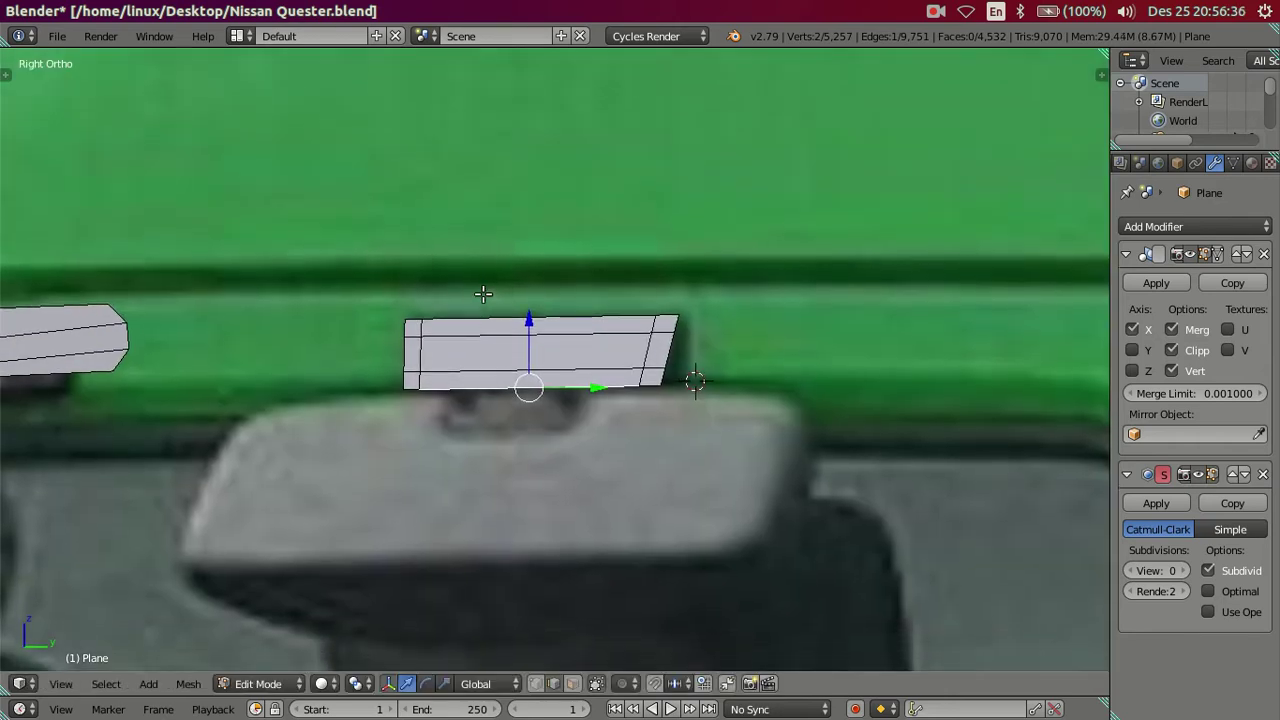
{"action": "left_click_drag", "start_coordinate": [531, 319], "coordinate": [537, 326]}
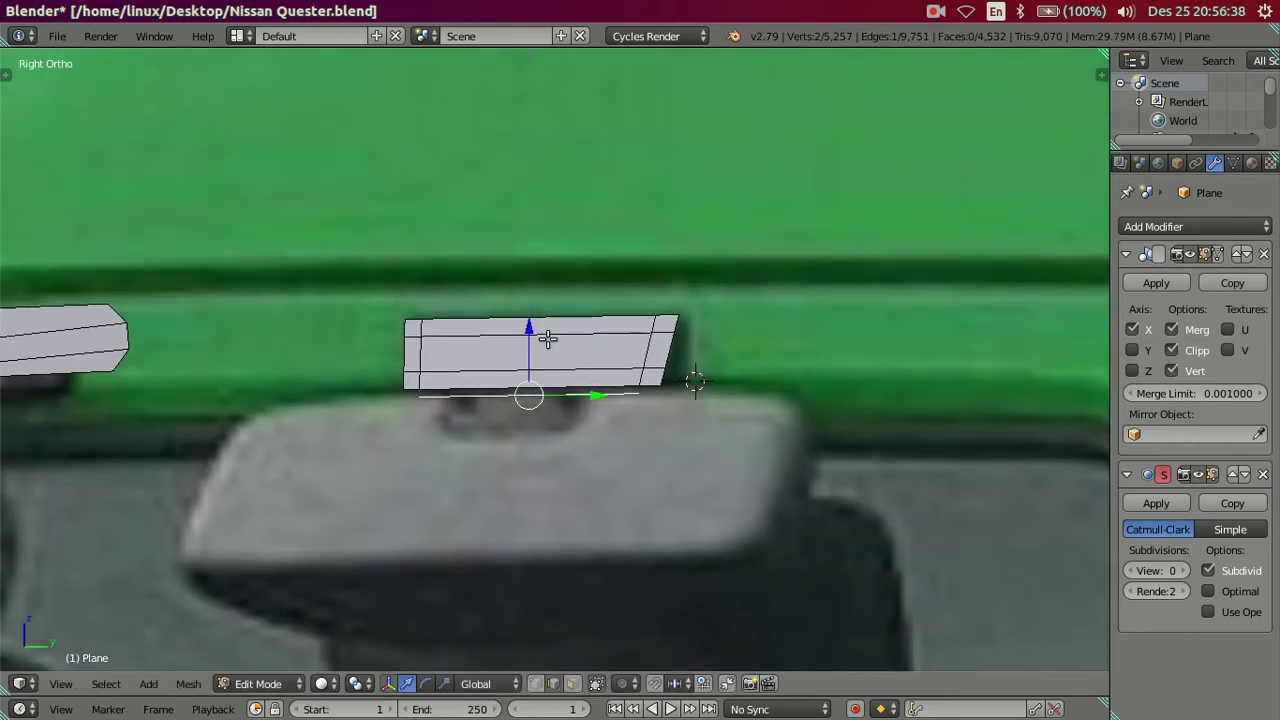
{"action": "key", "text": "s"}
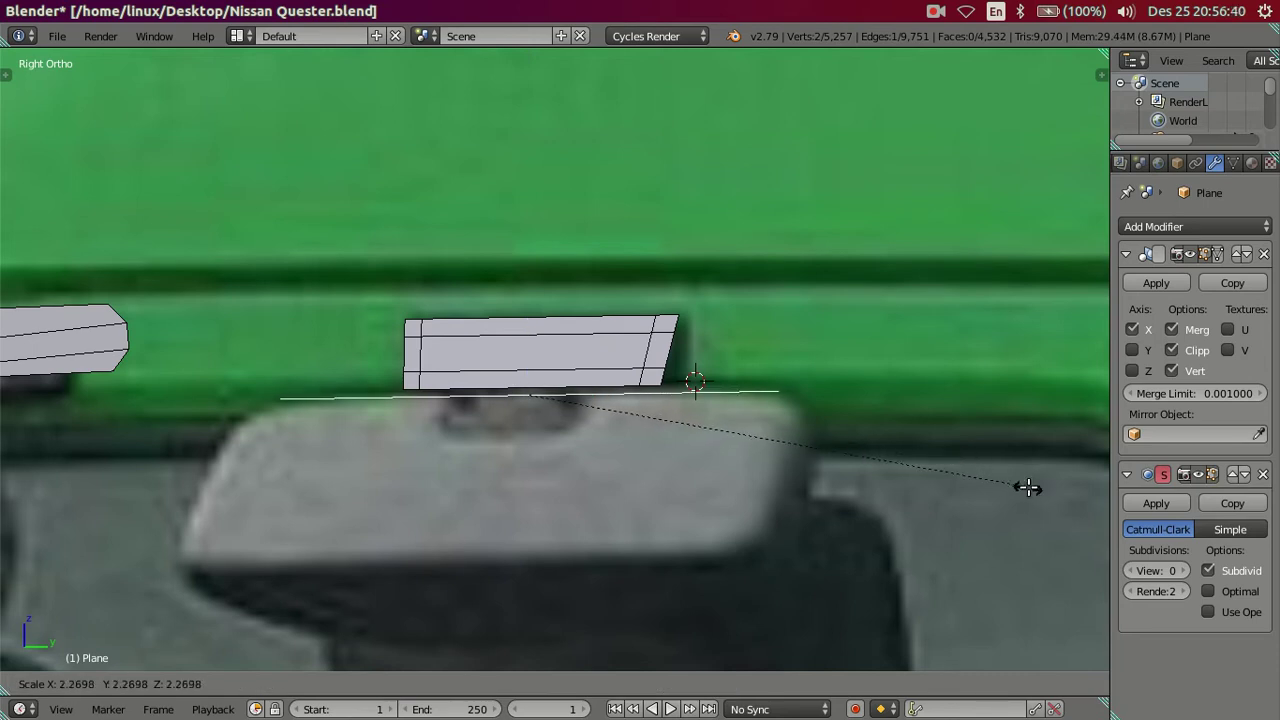
{"action": "left_click", "coordinate": [1087, 500]}
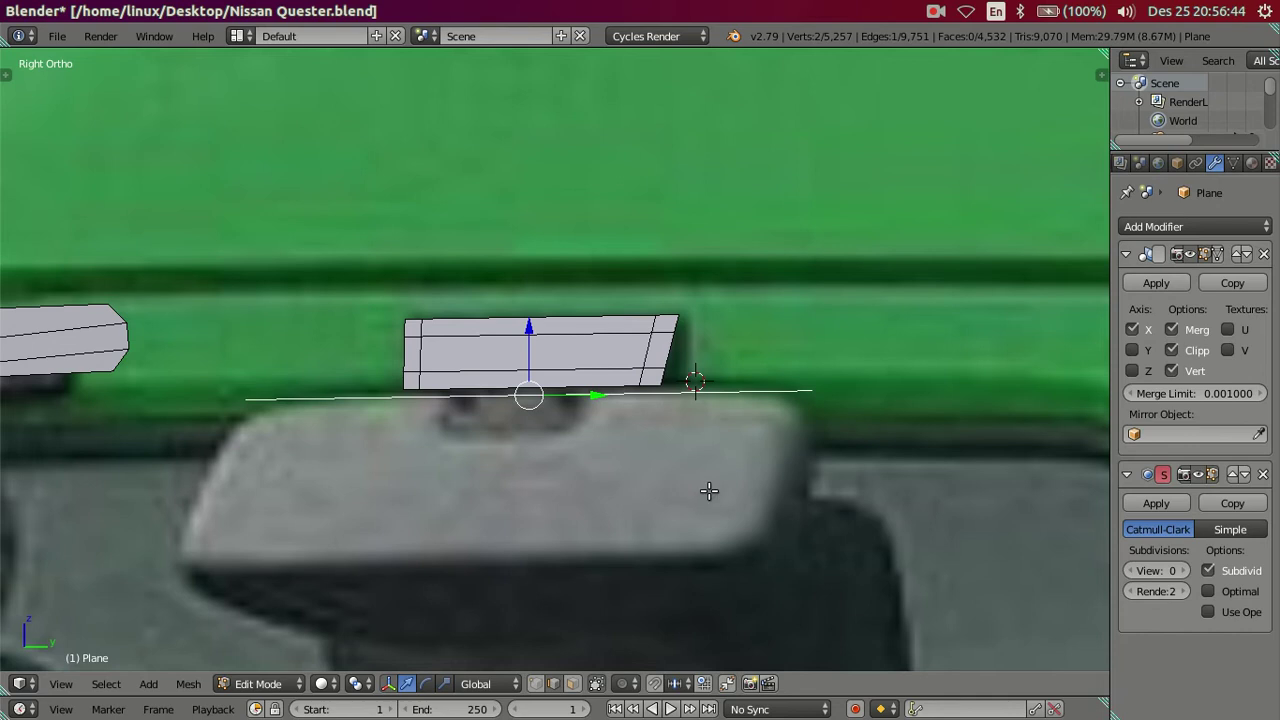
{"action": "key", "text": "e"}
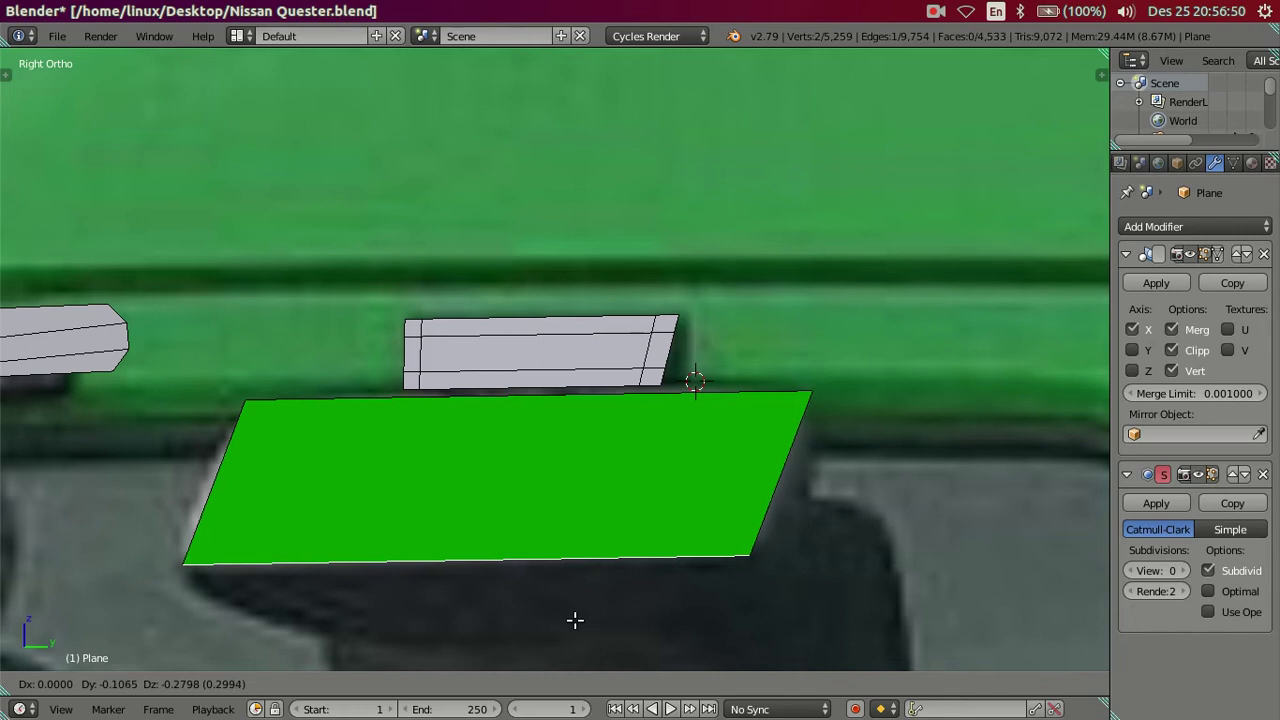
Fit the new face's right, left and bottom edges to the mirror outline.
{"action": "left_click", "coordinate": [574, 619]}
{"action": "right_click", "coordinate": [766, 481]}
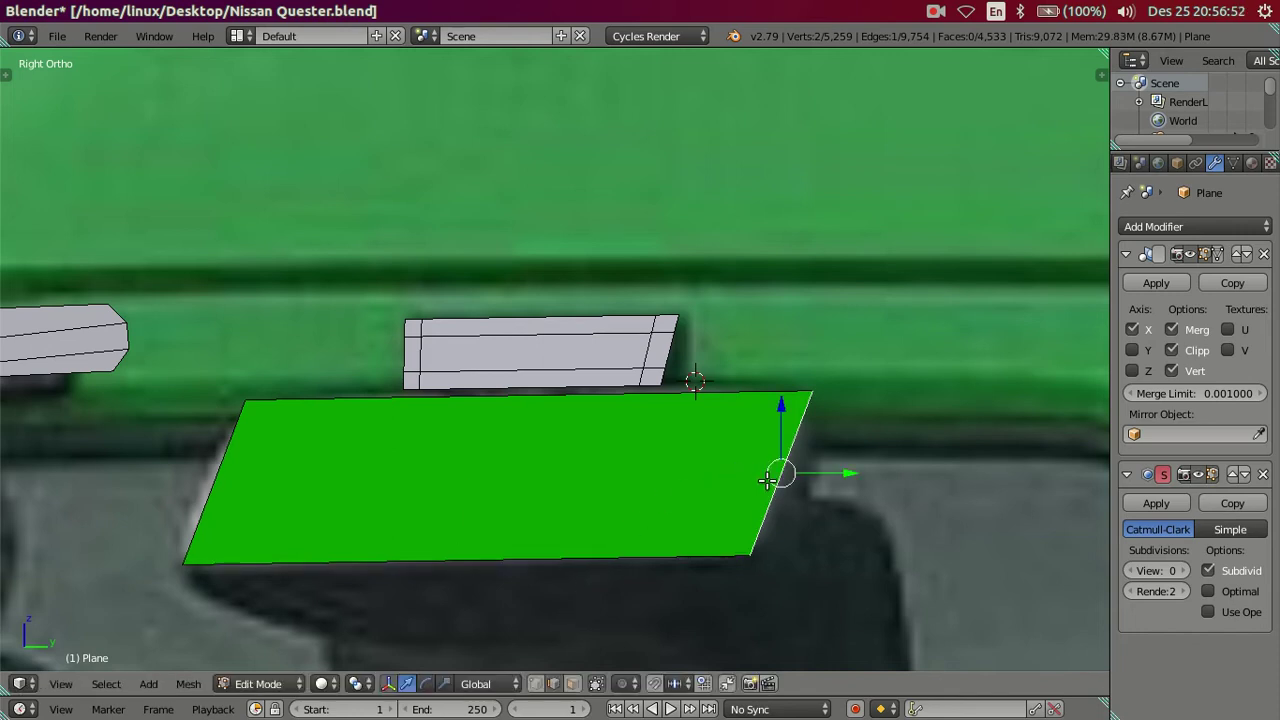
{"action": "key", "text": "g"}
{"action": "left_click", "coordinate": [838, 474]}
{"action": "right_click", "coordinate": [247, 493]}
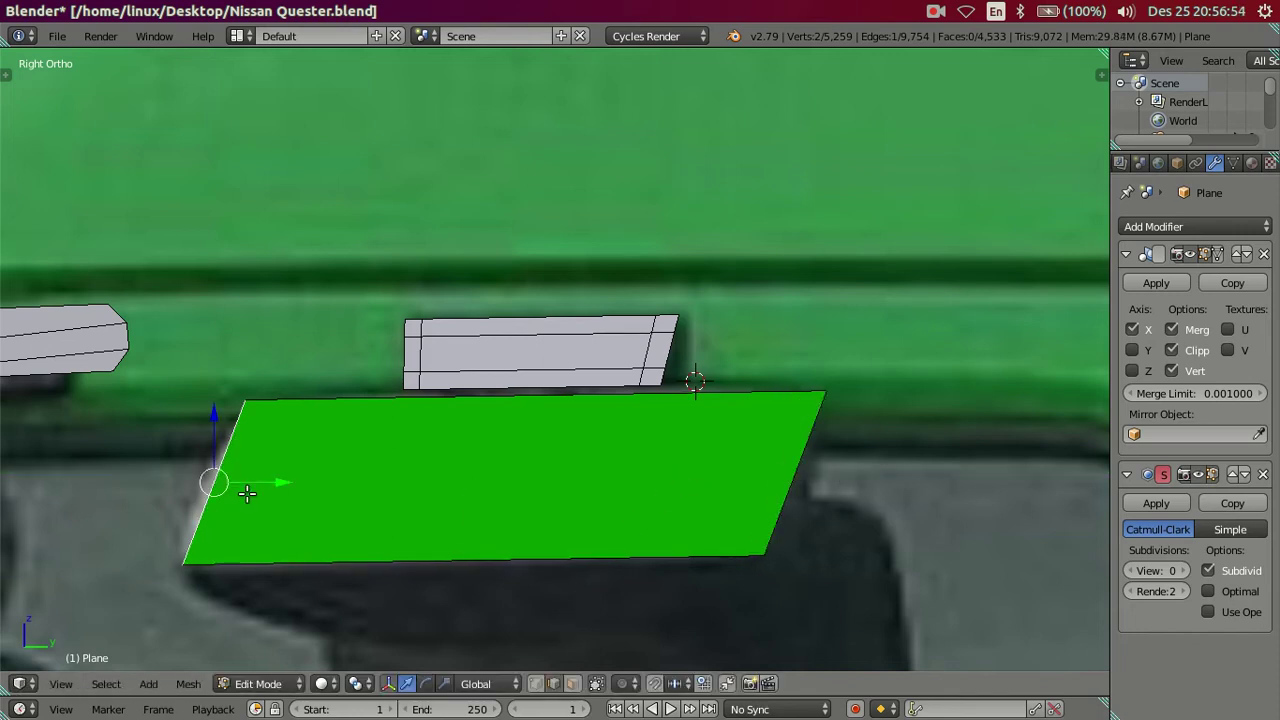
{"action": "key", "text": "g"}
{"action": "left_click", "coordinate": [262, 490]}
{"action": "right_click", "coordinate": [357, 554]}
{"action": "key", "text": "g"}
{"action": "left_click", "coordinate": [476, 533]}
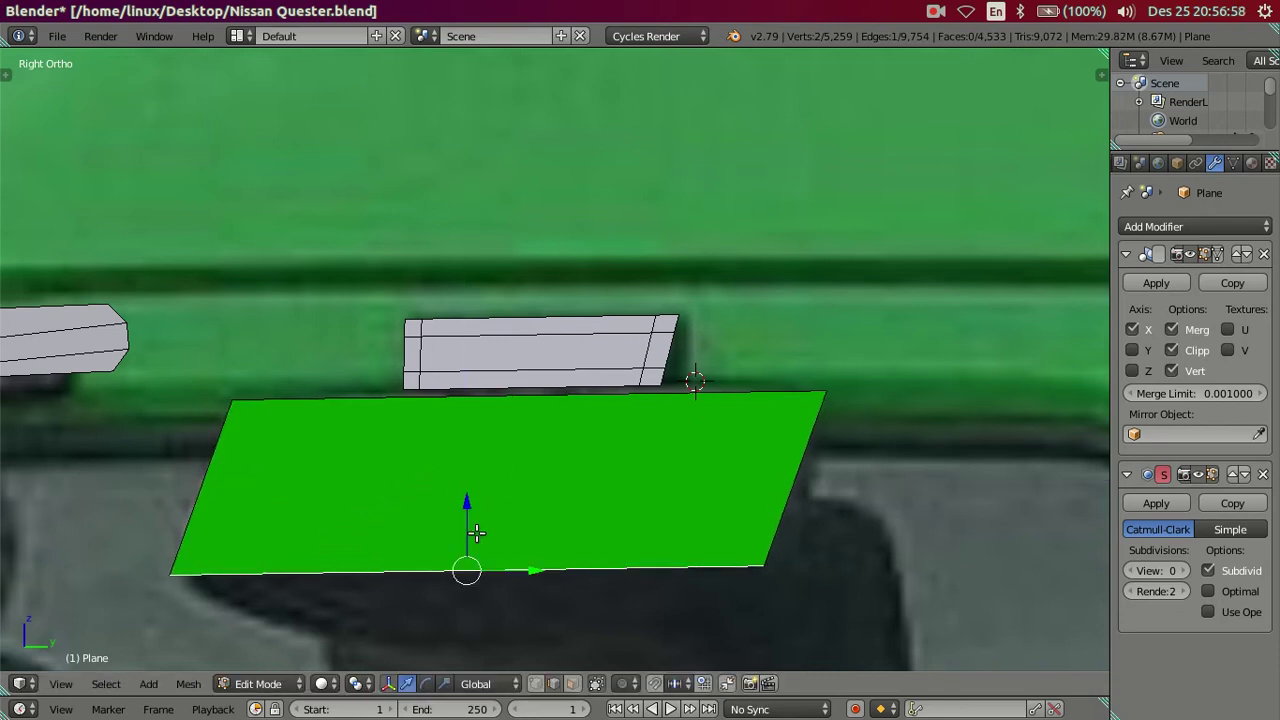
Assign the white Material to the whole new face.
{"action": "key", "text": "ctrl+l"}
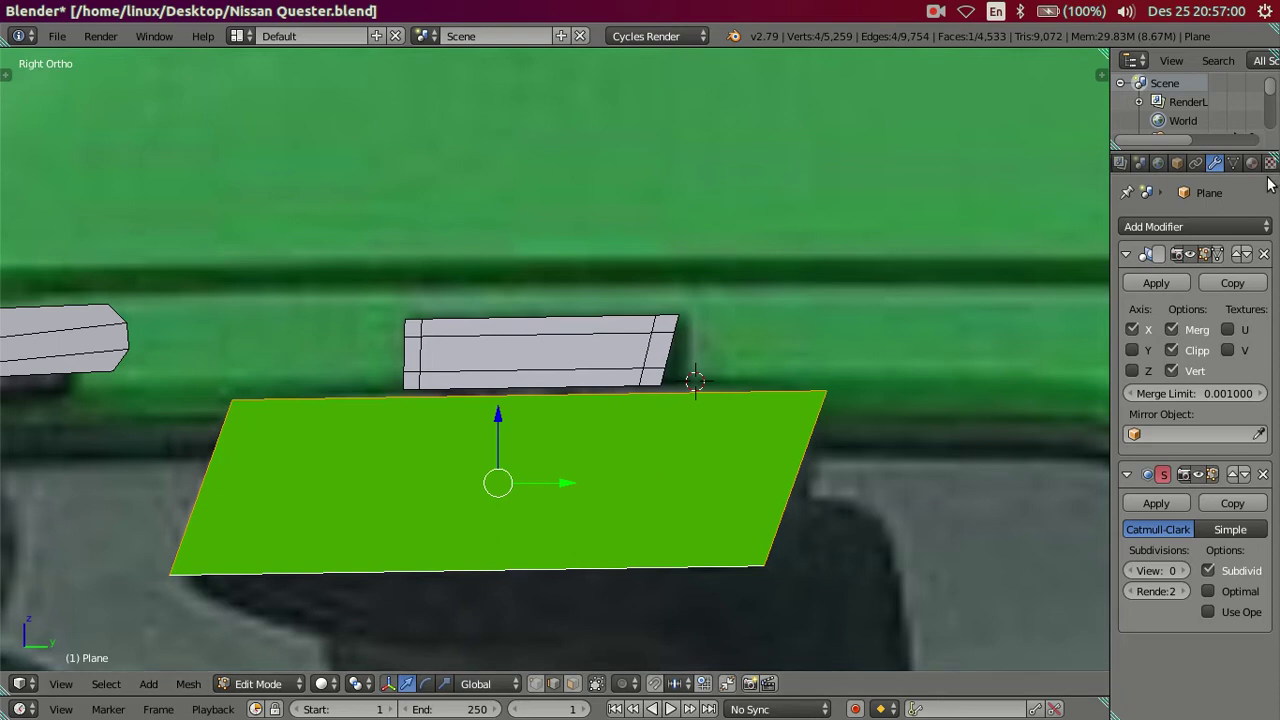
{"action": "left_click", "coordinate": [1251, 163]}
{"action": "left_click", "coordinate": [1143, 330]}
{"action": "key", "text": "a"}
Inspect the plate at an angle, then select its bottom edge in Edit Mode.
{"action": "key", "text": "z"}
{"action": "key", "text": "z"}
{"action": "key", "text": "Tab"}
{"action": "mouse_move", "coordinate": [568, 456]}
{"action": "middle_mouse_down"}
{"action": "mouse_move", "coordinate": [590, 553]}
{"action": "mouse_move", "coordinate": [594, 451]}
{"action": "mouse_move", "coordinate": [357, 437]}
{"action": "mouse_move", "coordinate": [381, 480]}
{"action": "mouse_move", "coordinate": [443, 500]}
{"action": "mouse_move", "coordinate": [462, 474]}
{"action": "mouse_move", "coordinate": [506, 486]}
{"action": "mouse_move", "coordinate": [451, 514]}
{"action": "mouse_move", "coordinate": [517, 534]}
{"action": "middle_mouse_up"}
{"action": "scroll", "coordinate": [569, 477], "scroll_direction": "up", "scroll_amount": 3}
{"action": "scroll", "coordinate": [457, 466], "scroll_direction": "down", "scroll_amount": 2}
{"action": "key", "text": "Tab"}
{"action": "right_click", "coordinate": [508, 537]}
Shift the plate's bottom edge along X to slope it, then select the whole plate.
{"action": "key", "text": "g"}
{"action": "key", "text": "x"}
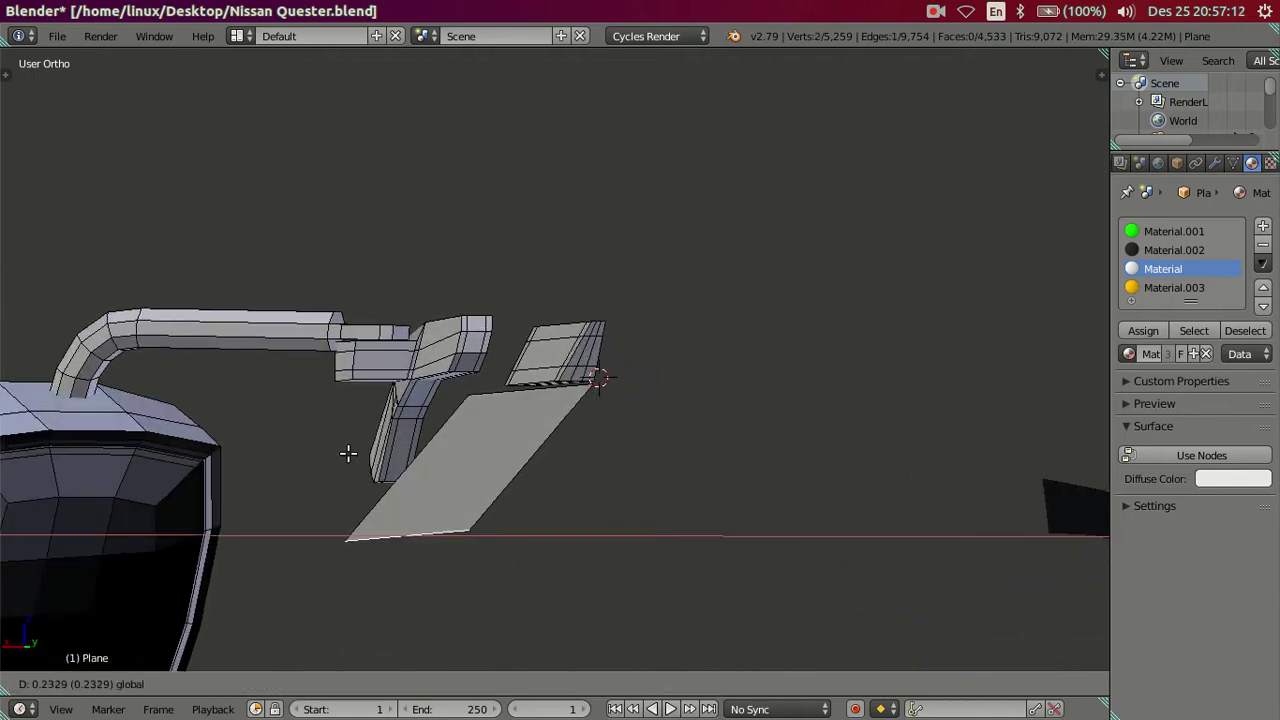
{"action": "left_click", "coordinate": [343, 449]}
{"action": "mouse_move", "coordinate": [457, 506]}
{"action": "middle_mouse_down"}
{"action": "mouse_move", "coordinate": [430, 495]}
{"action": "mouse_move", "coordinate": [494, 507]}
{"action": "middle_mouse_up"}
{"action": "key", "text": "KP_1"}
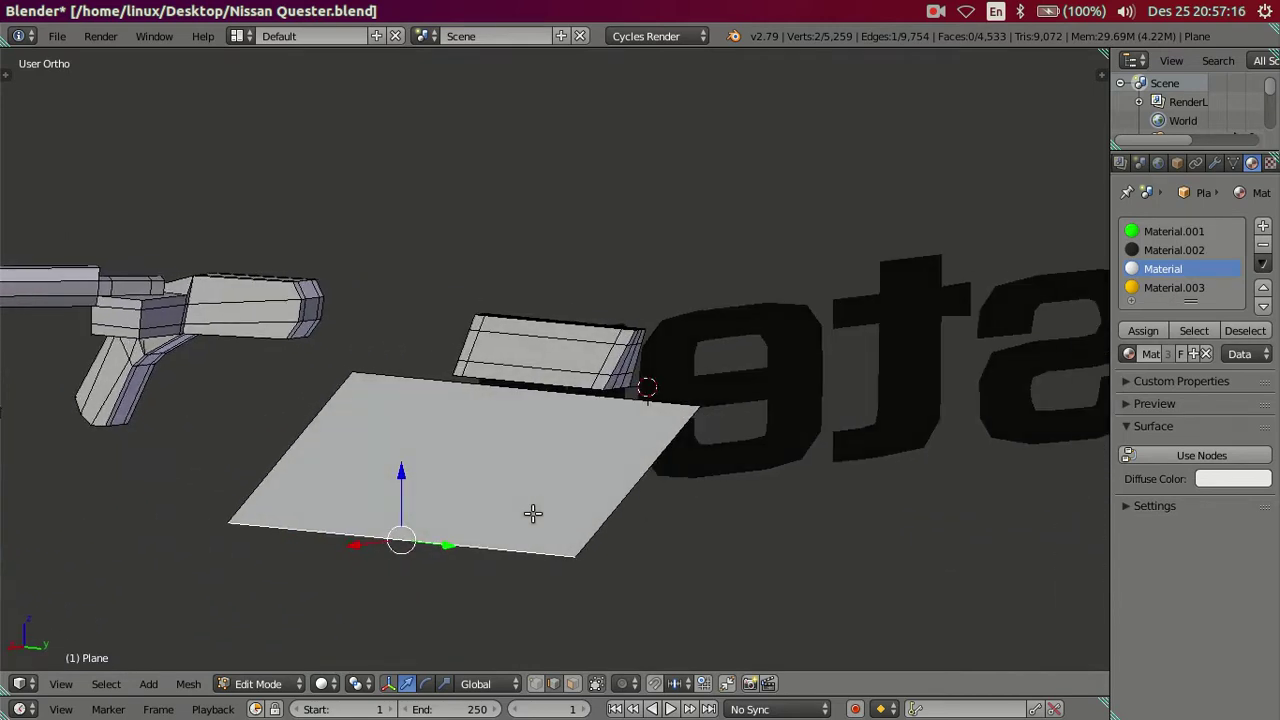
{"action": "key", "text": "KP_3"}
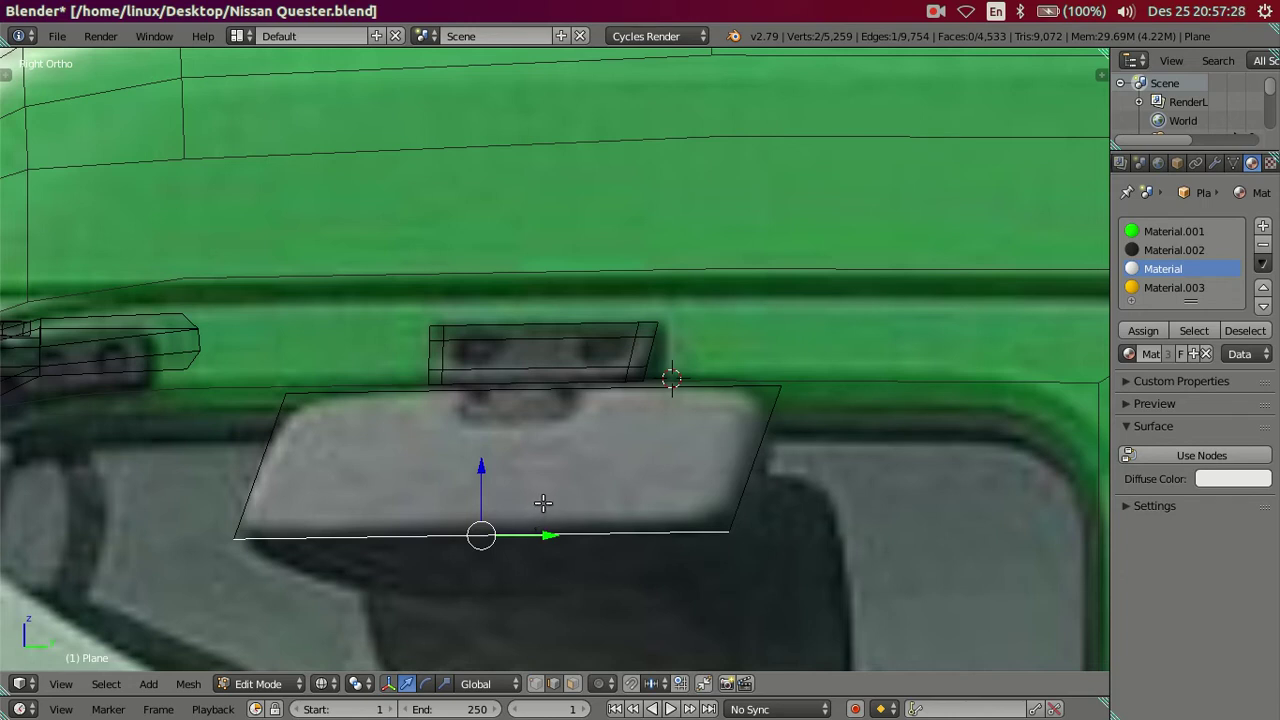
{"action": "mouse_move", "coordinate": [585, 486]}
{"action": "middle_mouse_down"}
{"action": "mouse_move", "coordinate": [619, 552]}
{"action": "mouse_move", "coordinate": [480, 500]}
{"action": "mouse_move", "coordinate": [517, 521]}
{"action": "middle_mouse_up"}
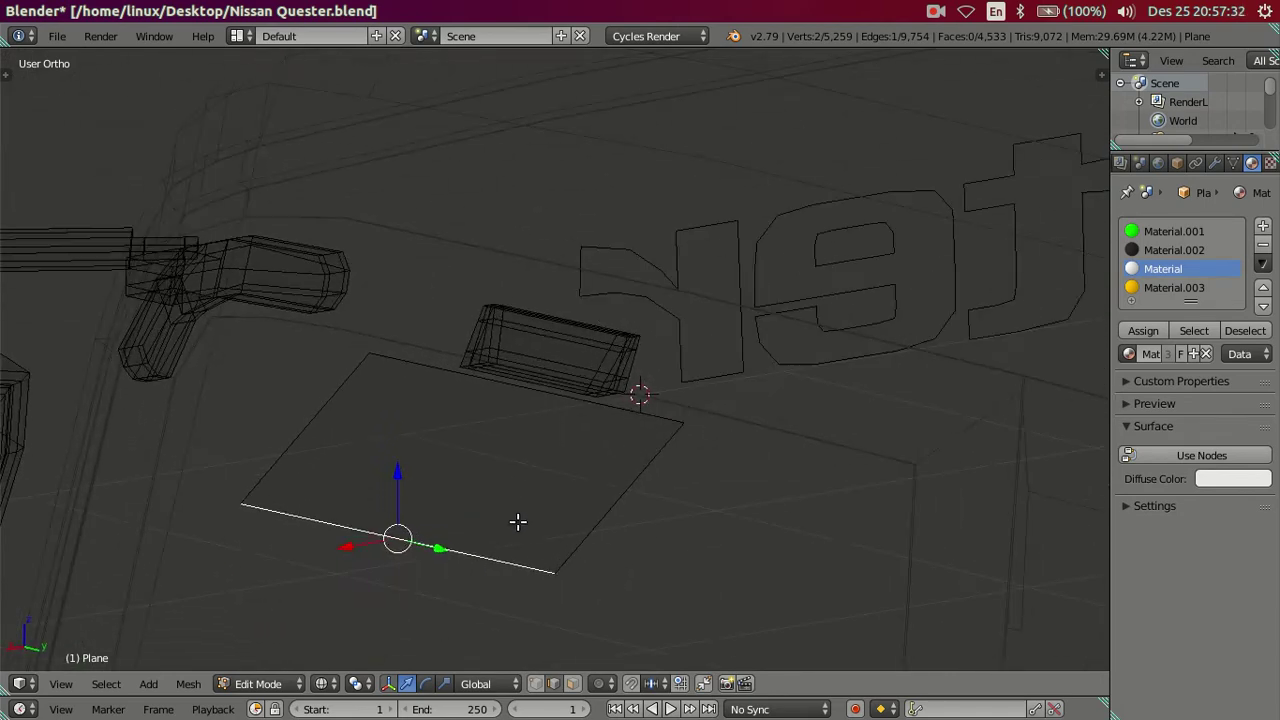
{"action": "right_click", "coordinate": [583, 533]}
{"action": "key", "text": "ctrl+l"}
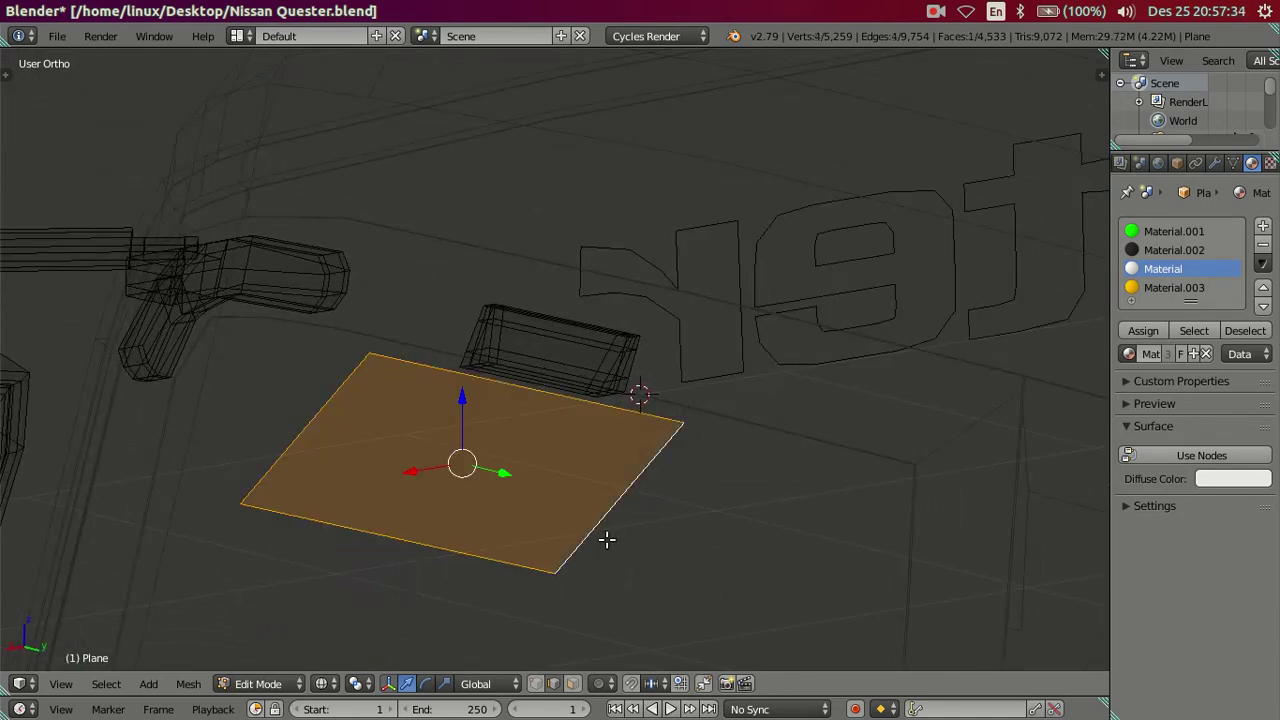
{"action": "key", "text": "KP_3"}
Extrude the whole plate along its normal into a thin slab.
{"action": "key", "text": "KP_1"}
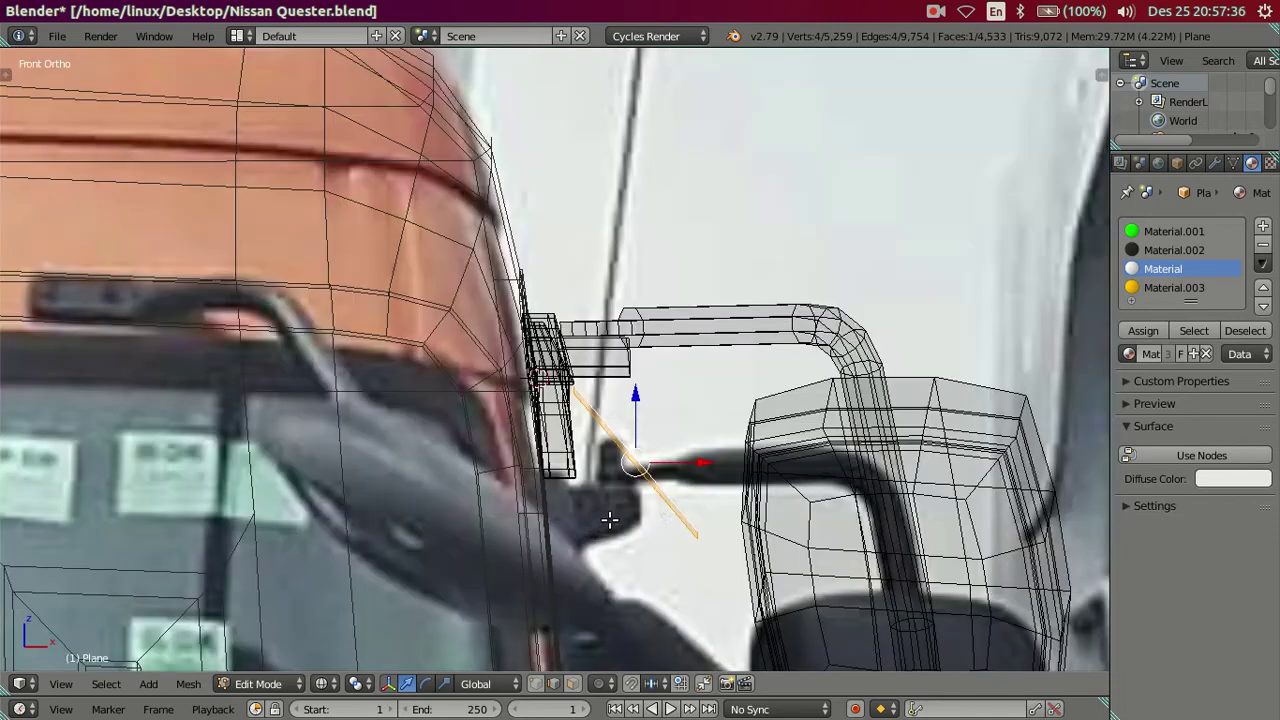
{"action": "key", "text": "e"}
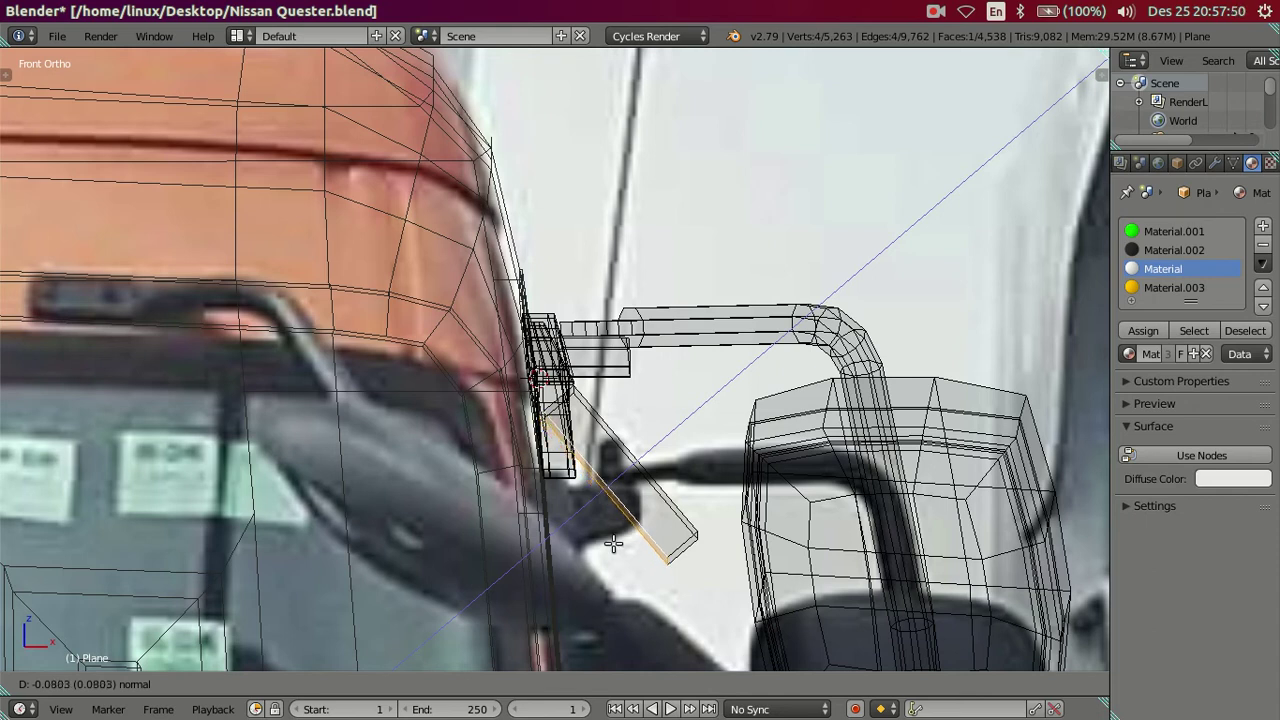
{"action": "left_click", "coordinate": [613, 543]}
{"action": "mouse_move", "coordinate": [613, 543]}
{"action": "middle_mouse_down"}
{"action": "mouse_move", "coordinate": [751, 489]}
{"action": "mouse_move", "coordinate": [671, 451]}
{"action": "mouse_move", "coordinate": [657, 400]}
{"action": "mouse_move", "coordinate": [689, 397]}
{"action": "mouse_move", "coordinate": [698, 423]}
{"action": "mouse_move", "coordinate": [586, 457]}
{"action": "mouse_move", "coordinate": [531, 449]}
{"action": "middle_mouse_up"}
In solid shading, try an edge loop cut around the mirror plate, then undo it.
{"action": "key", "text": "a"}
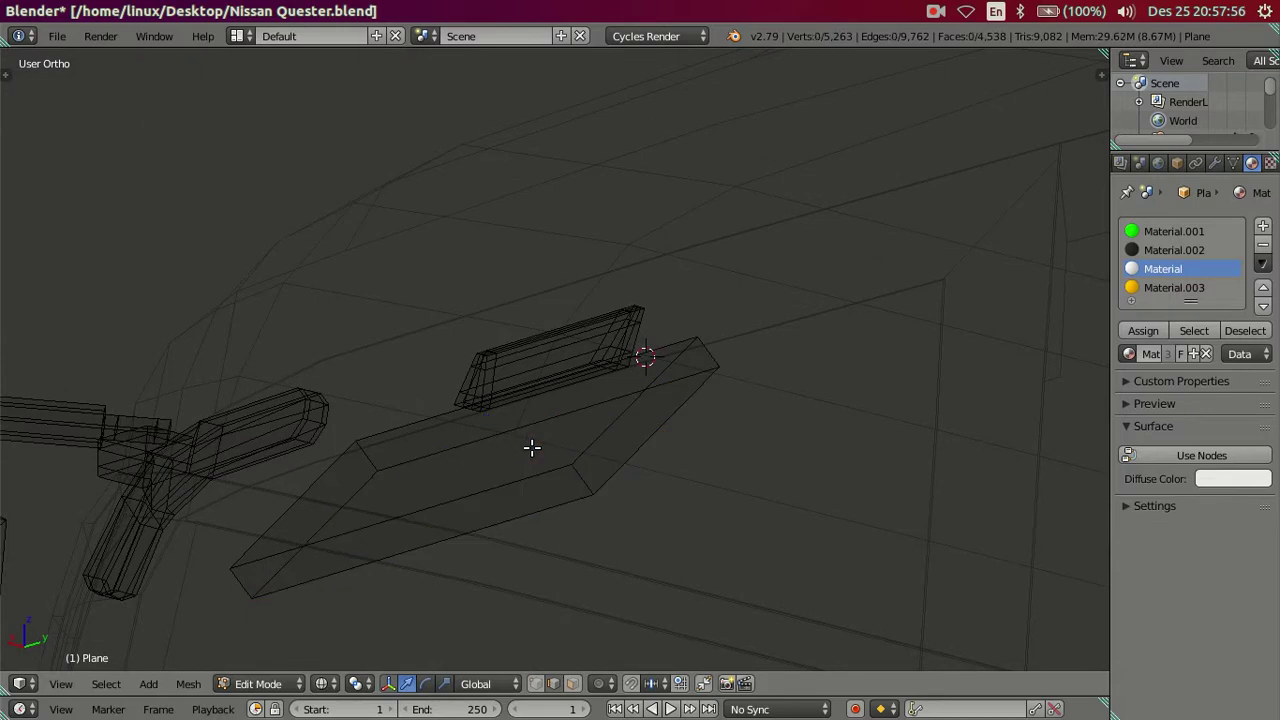
{"action": "key", "text": "z"}
{"action": "mouse_move", "coordinate": [553, 497]}
{"action": "middle_mouse_down"}
{"action": "mouse_move", "coordinate": [503, 466]}
{"action": "mouse_move", "coordinate": [513, 484]}
{"action": "middle_mouse_up"}
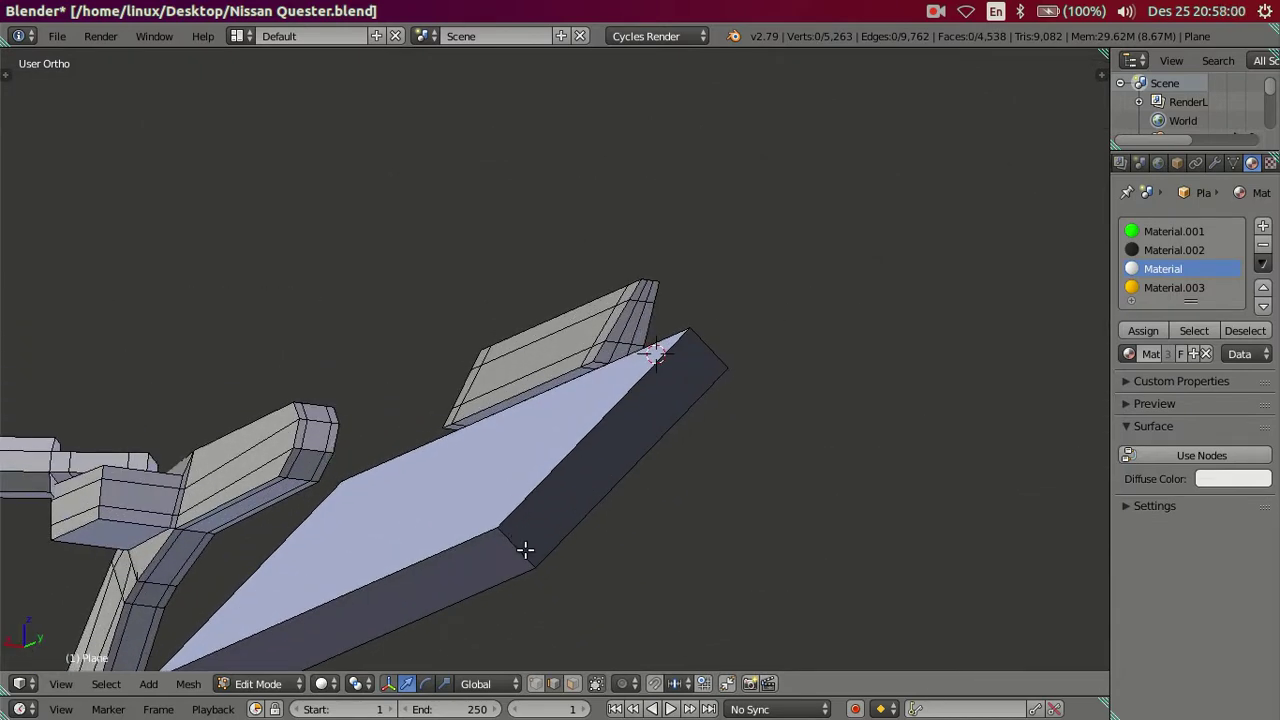
{"action": "mouse_move", "coordinate": [525, 549]}
{"action": "middle_mouse_down"}
{"action": "mouse_move", "coordinate": [514, 486]}
{"action": "mouse_move", "coordinate": [537, 466]}
{"action": "mouse_move", "coordinate": [511, 439]}
{"action": "mouse_move", "coordinate": [466, 480]}
{"action": "mouse_move", "coordinate": [500, 457]}
{"action": "mouse_move", "coordinate": [492, 530]}
{"action": "middle_mouse_up"}
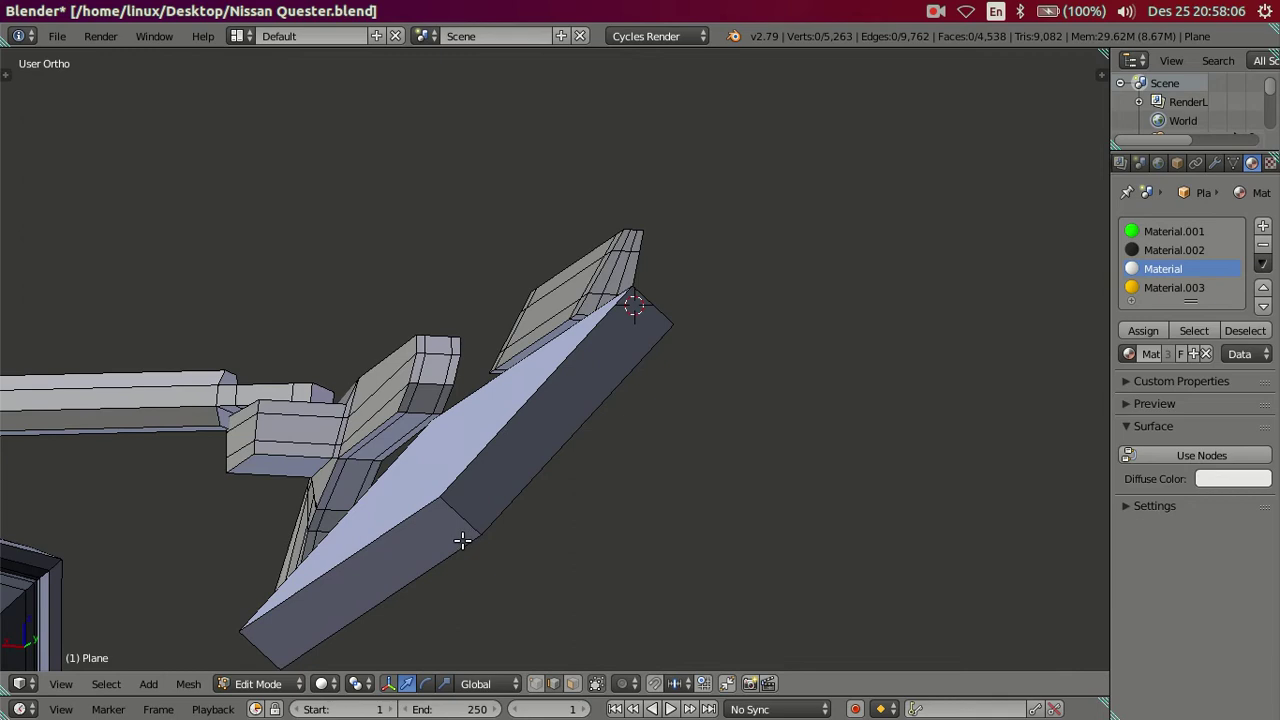
{"action": "key", "text": "ctrl+r"}
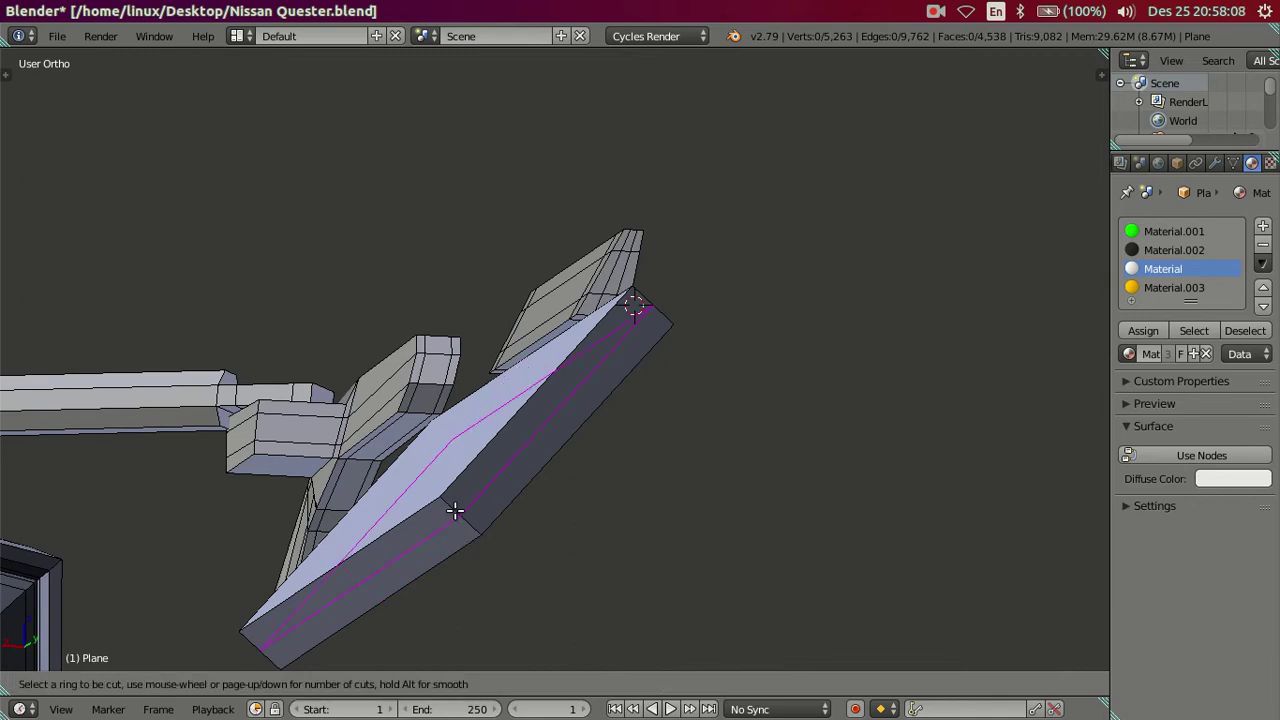
{"action": "left_click", "coordinate": [455, 509]}
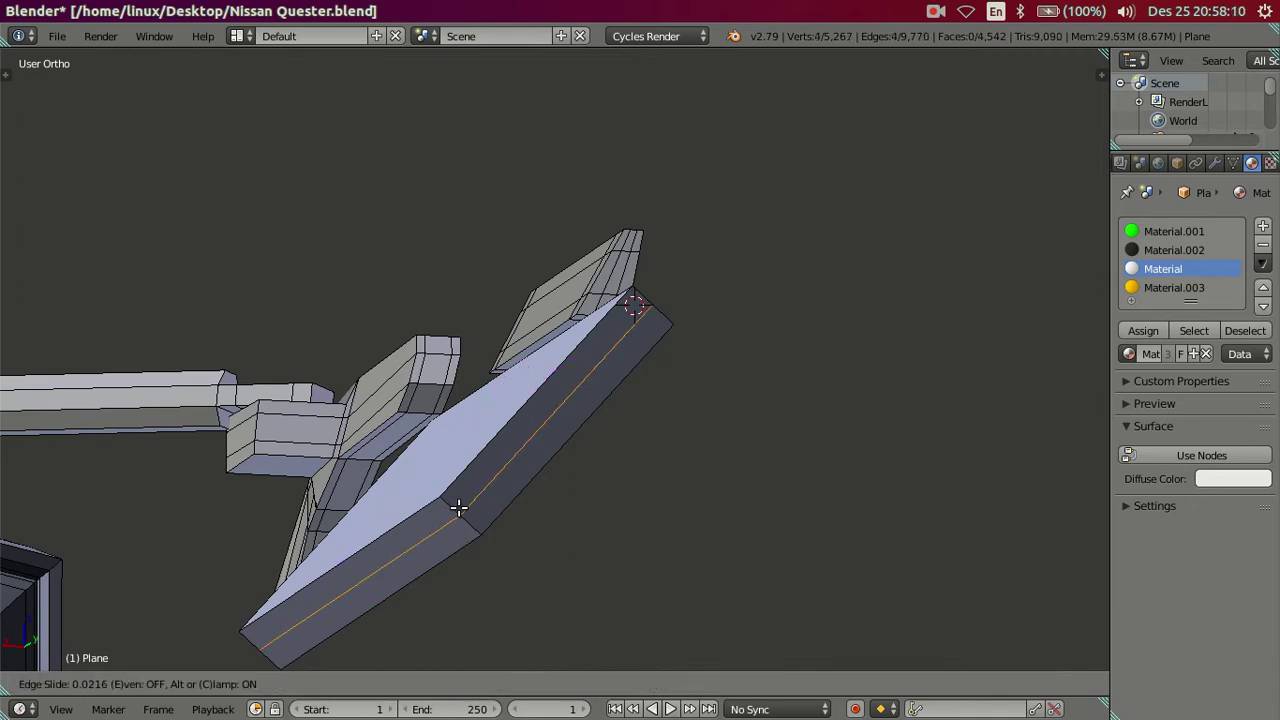
{"action": "right_click", "coordinate": [462, 510]}
{"action": "key", "text": "ctrl+z"}
Cut two edge loops around the plate and dissolve one of them.
{"action": "key", "text": "ctrl+r"}
{"action": "scroll", "coordinate": [462, 515], "scroll_direction": "up", "scroll_amount": 1}
{"action": "left_click", "coordinate": [464, 513]}
{"action": "right_click", "coordinate": [466, 512]}
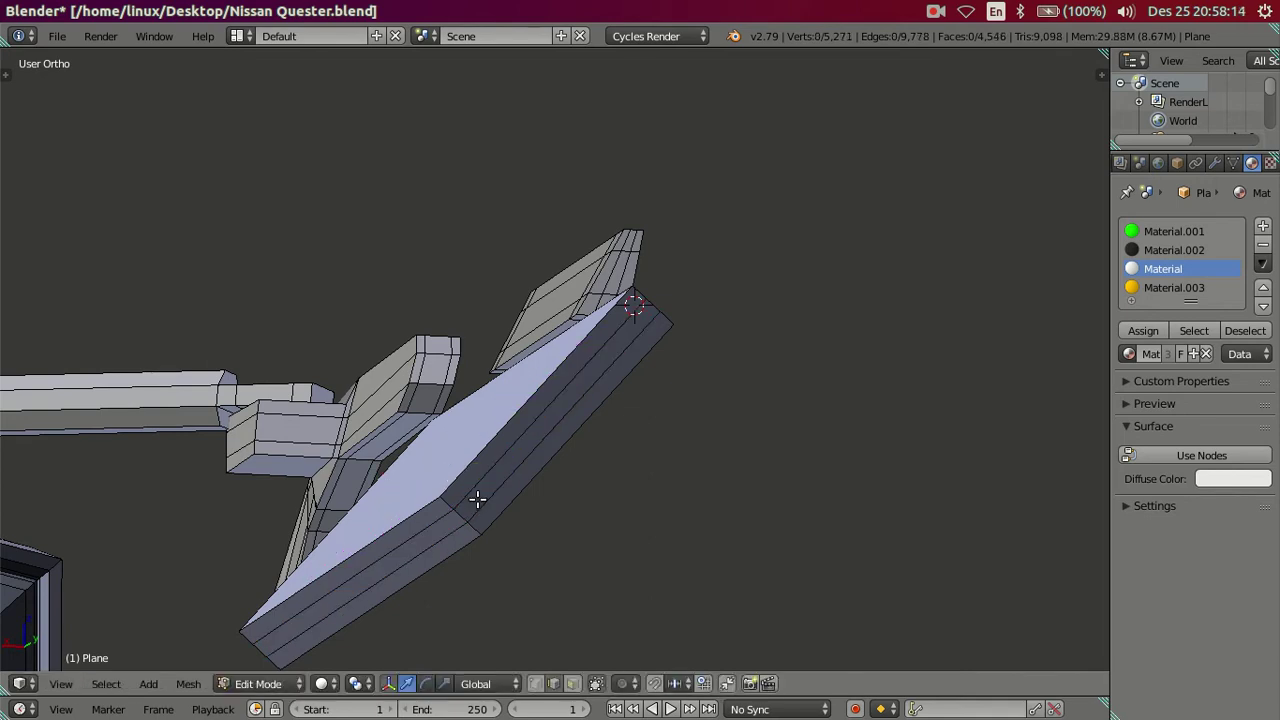
{"action": "right_click", "coordinate": [478, 498], "text": "alt"}
{"action": "key", "text": "x"}
{"action": "left_click", "coordinate": [532, 525]}
Check the plate's side outline against the green truck reference photo, then return to solid view.
{"action": "mouse_move", "coordinate": [532, 525]}
{"action": "middle_mouse_down"}
{"action": "mouse_move", "coordinate": [474, 480]}
{"action": "mouse_move", "coordinate": [491, 483]}
{"action": "middle_mouse_up"}
{"action": "scroll", "coordinate": [563, 490], "scroll_direction": "up", "scroll_amount": 2}
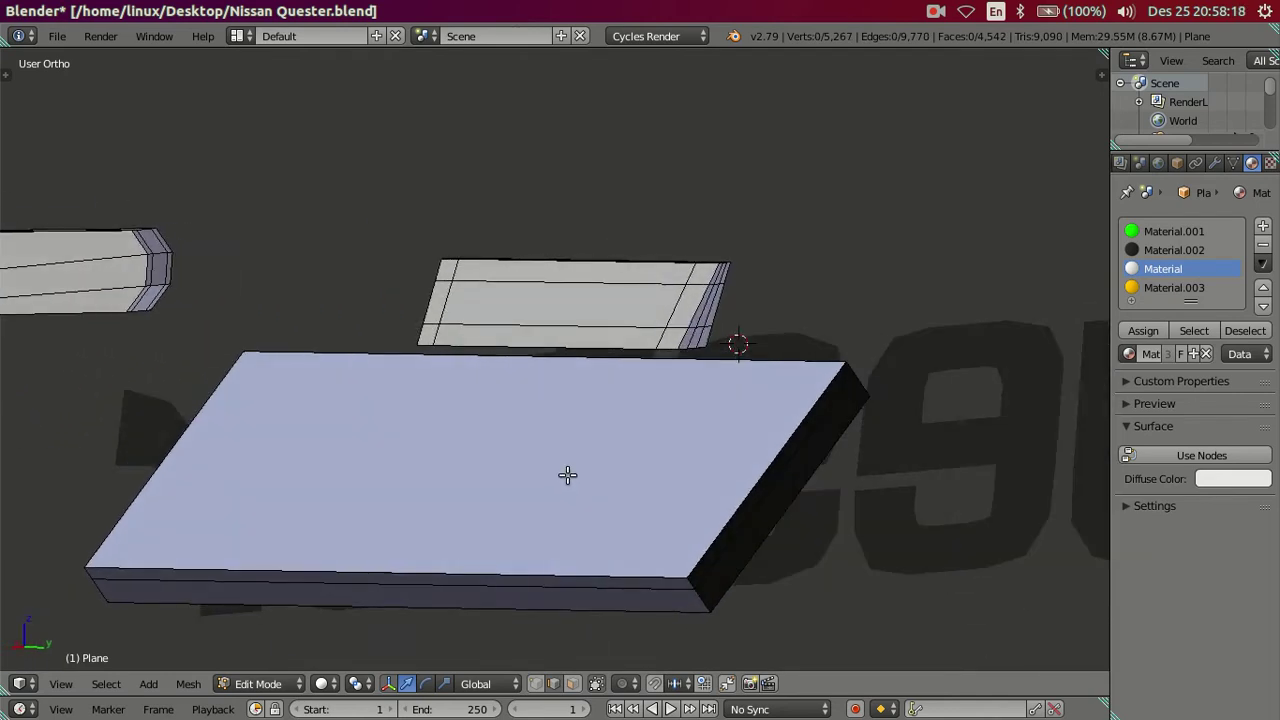
{"action": "key", "text": "KP_3"}
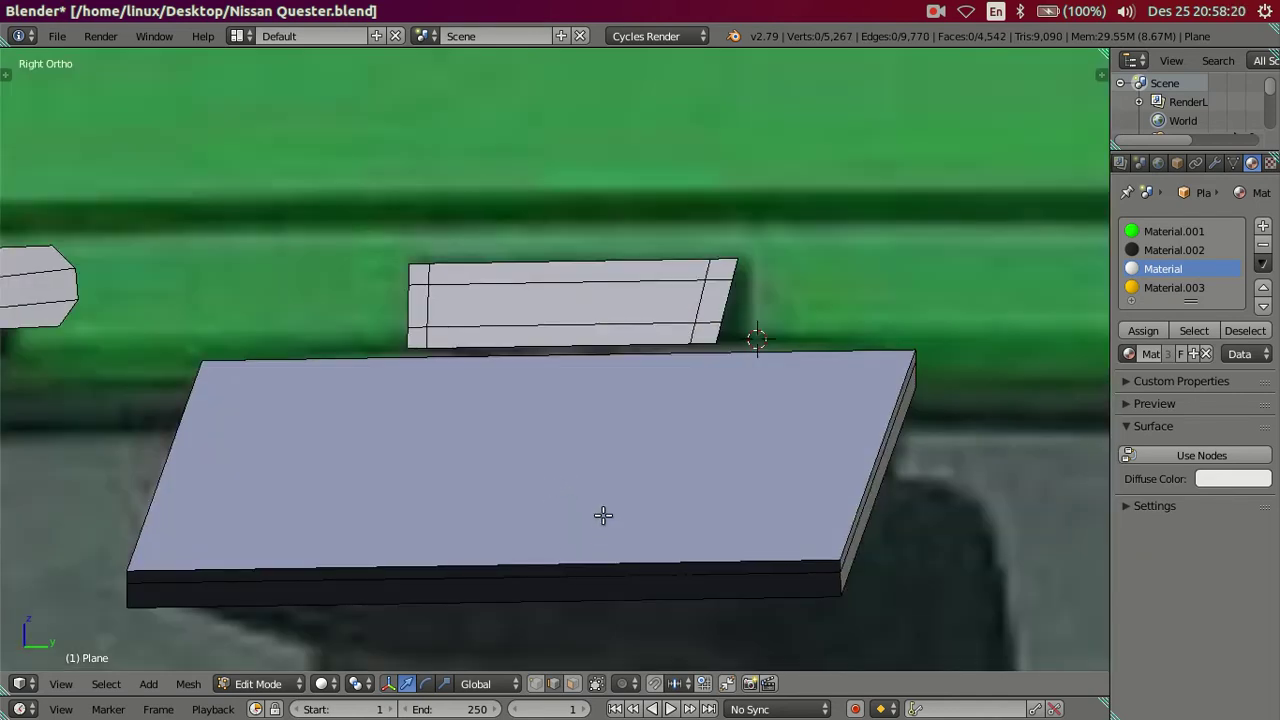
{"action": "key", "text": "z"}
{"action": "scroll", "coordinate": [575, 531], "scroll_direction": "down", "scroll_amount": 2}
{"action": "scroll", "coordinate": [575, 531], "scroll_direction": "down", "scroll_amount": 1}
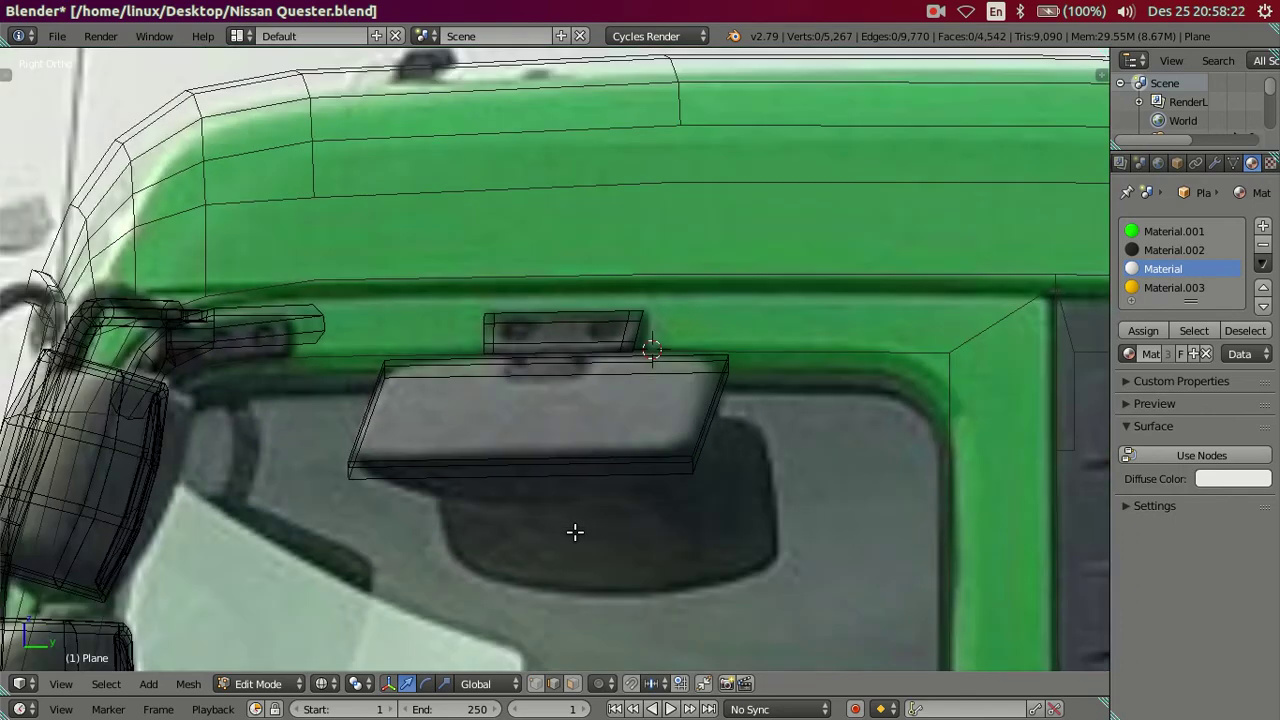
{"action": "scroll", "coordinate": [575, 531], "scroll_direction": "down", "scroll_amount": 1}
{"action": "scroll", "coordinate": [575, 531], "scroll_direction": "down", "scroll_amount": 1}
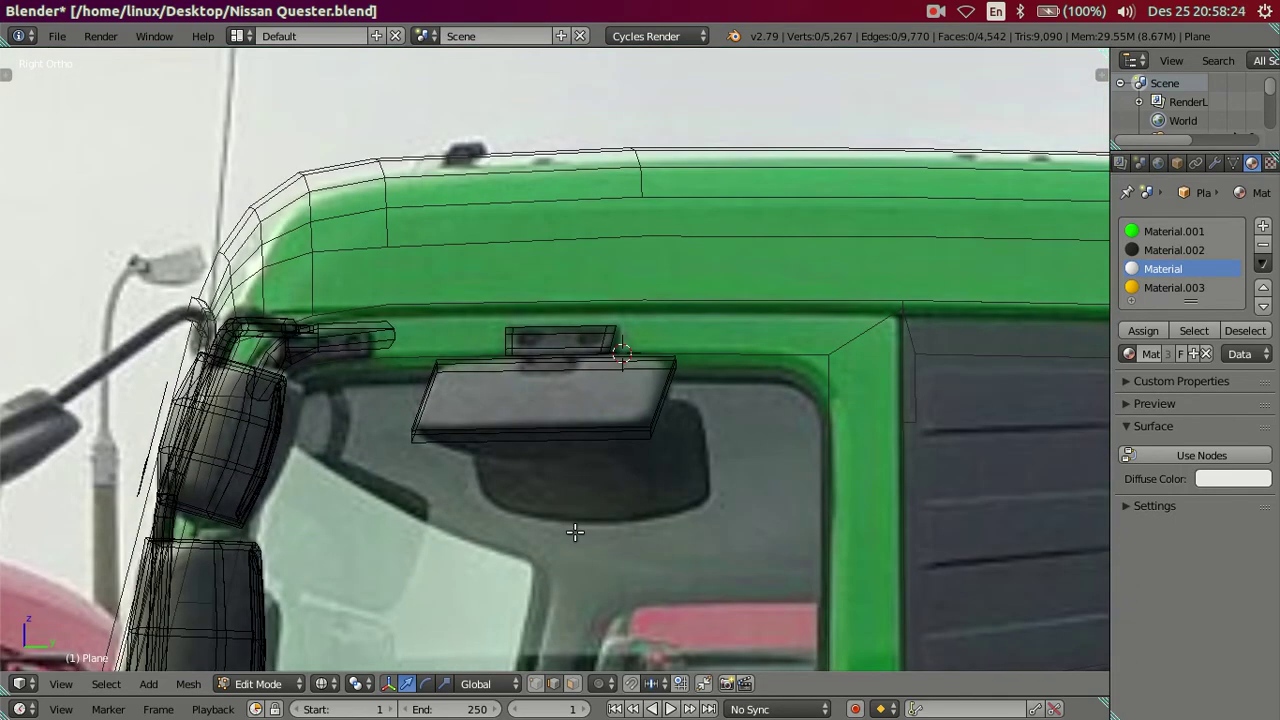
{"action": "mouse_move", "coordinate": [573, 453]}
{"action": "middle_mouse_down"}
{"action": "mouse_move", "coordinate": [591, 543]}
{"action": "mouse_move", "coordinate": [543, 300]}
{"action": "mouse_move", "coordinate": [541, 326]}
{"action": "middle_mouse_up"}
{"action": "key", "text": "z"}
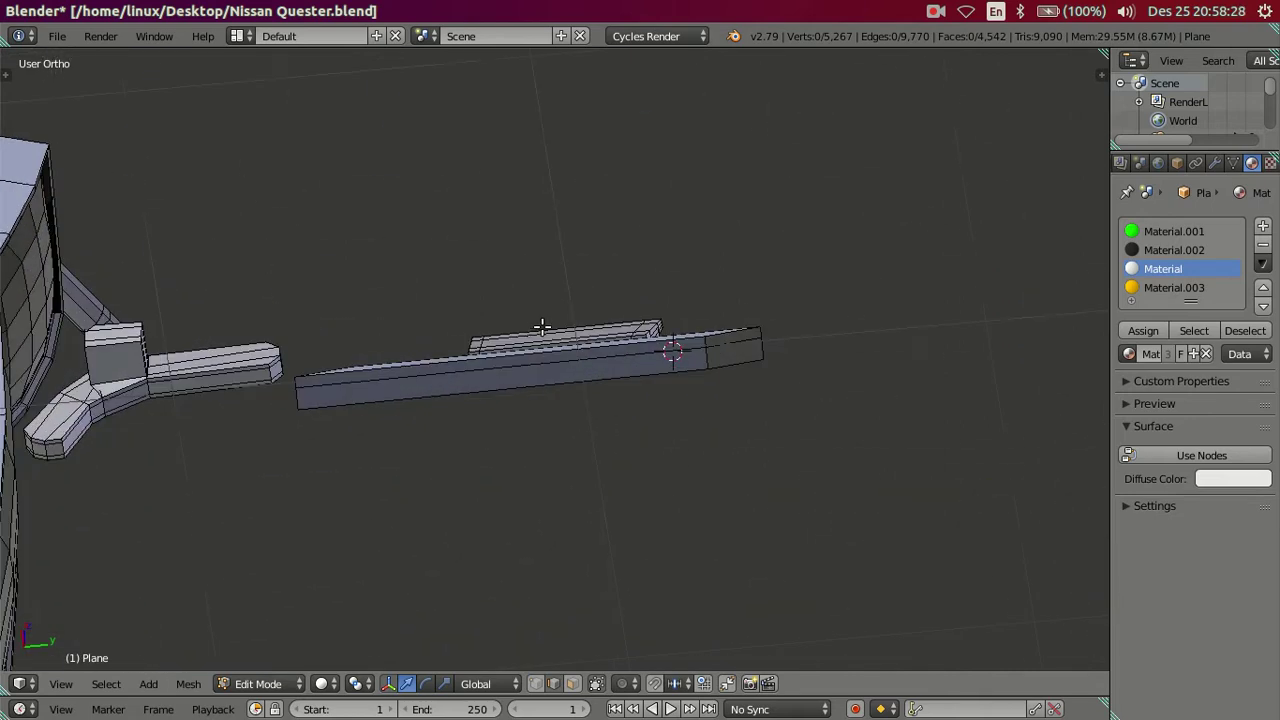
Dissolve another edge loop across the mirror plate.
{"action": "scroll", "coordinate": [500, 388], "scroll_direction": "up", "scroll_amount": 2}
{"action": "right_click", "coordinate": [491, 372], "text": "alt"}
{"action": "key", "text": "x"}
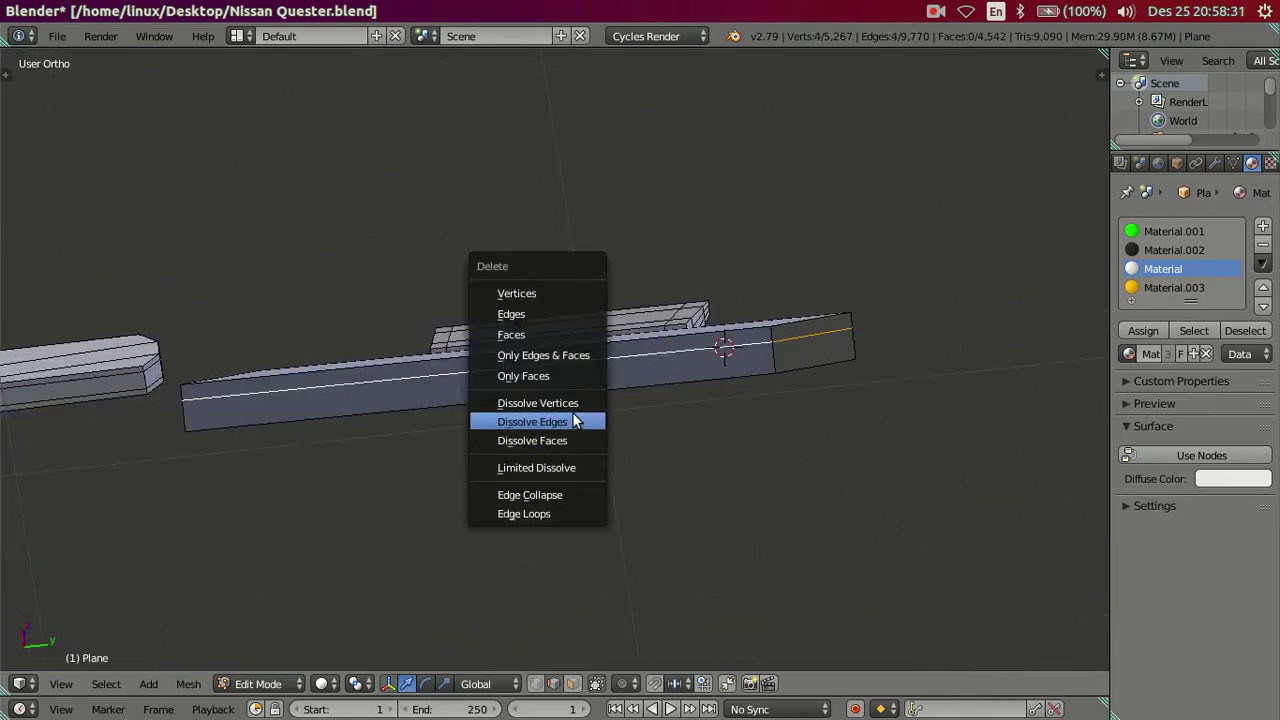
{"action": "left_click", "coordinate": [575, 422]}
Shift the plate's lower edges about 0.0874 to match the reference mirror, then leave Edit Mode.
{"action": "key", "text": "KP_3"}
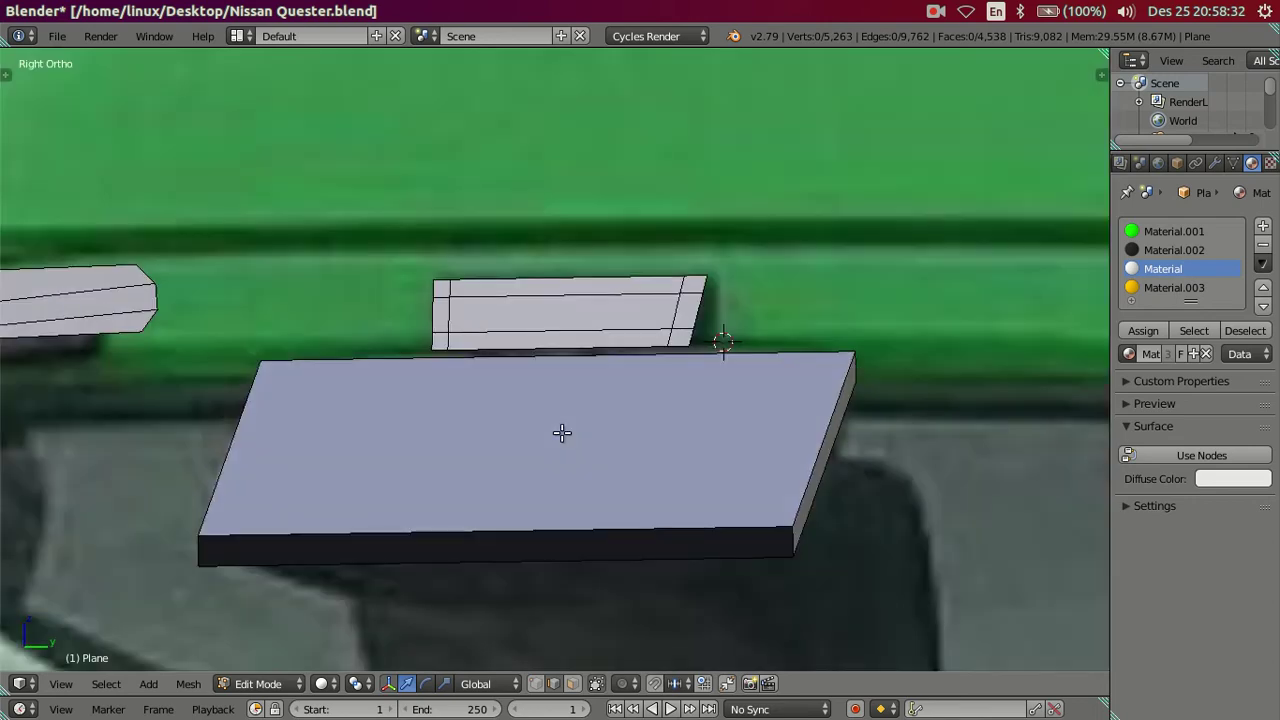
{"action": "right_click", "coordinate": [600, 541]}
{"action": "right_click", "coordinate": [600, 543], "text": "shift"}
{"action": "key", "text": "z"}
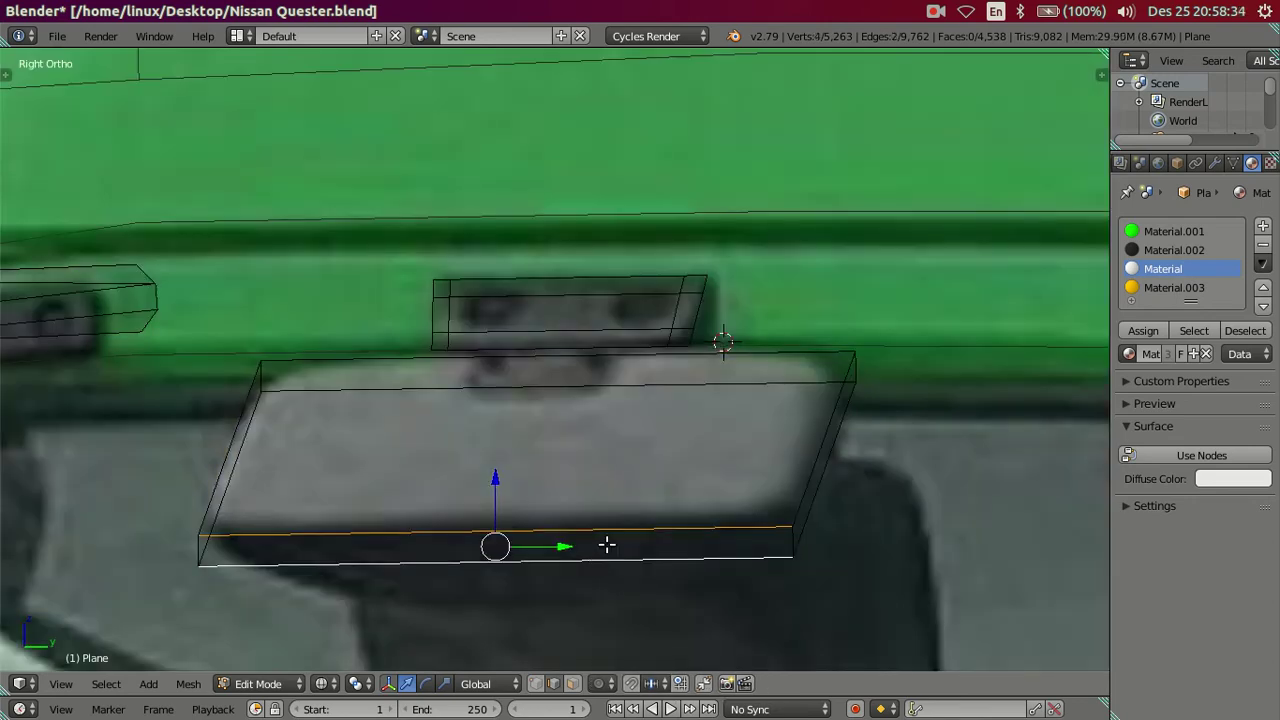
{"action": "left_click_drag", "start_coordinate": [568, 540], "coordinate": [610, 538]}
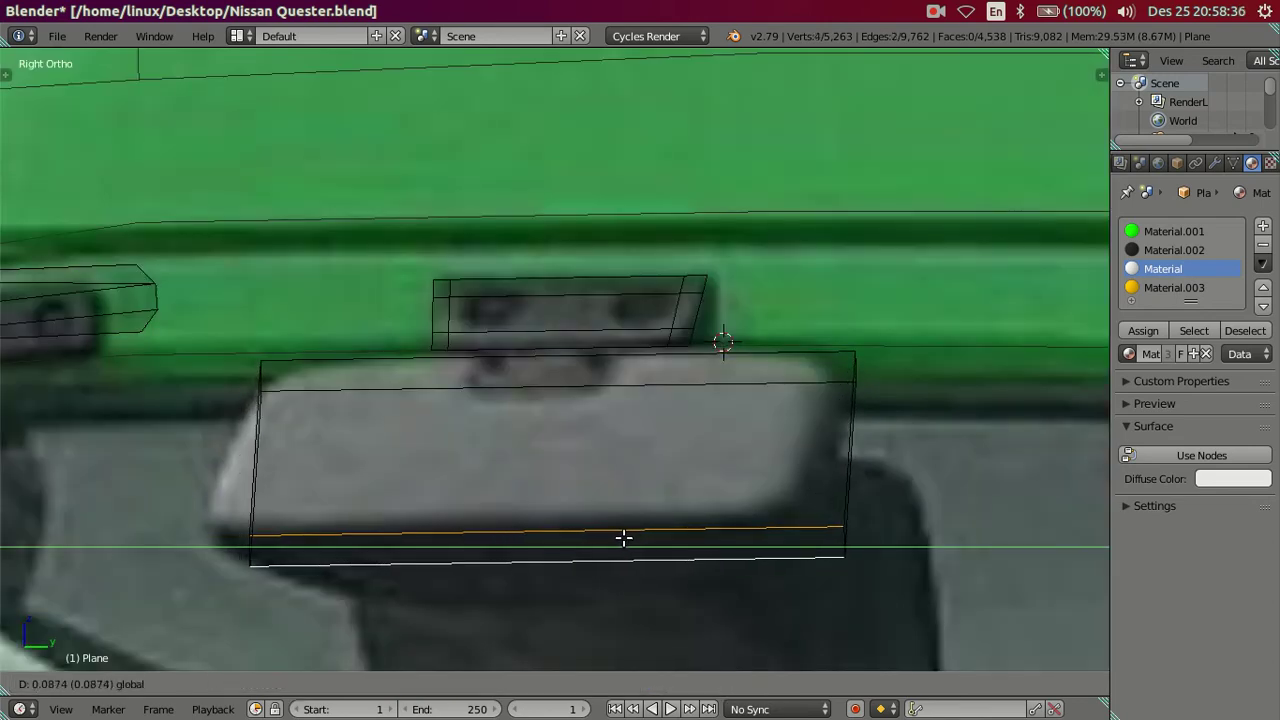
{"action": "left_click", "coordinate": [623, 538]}
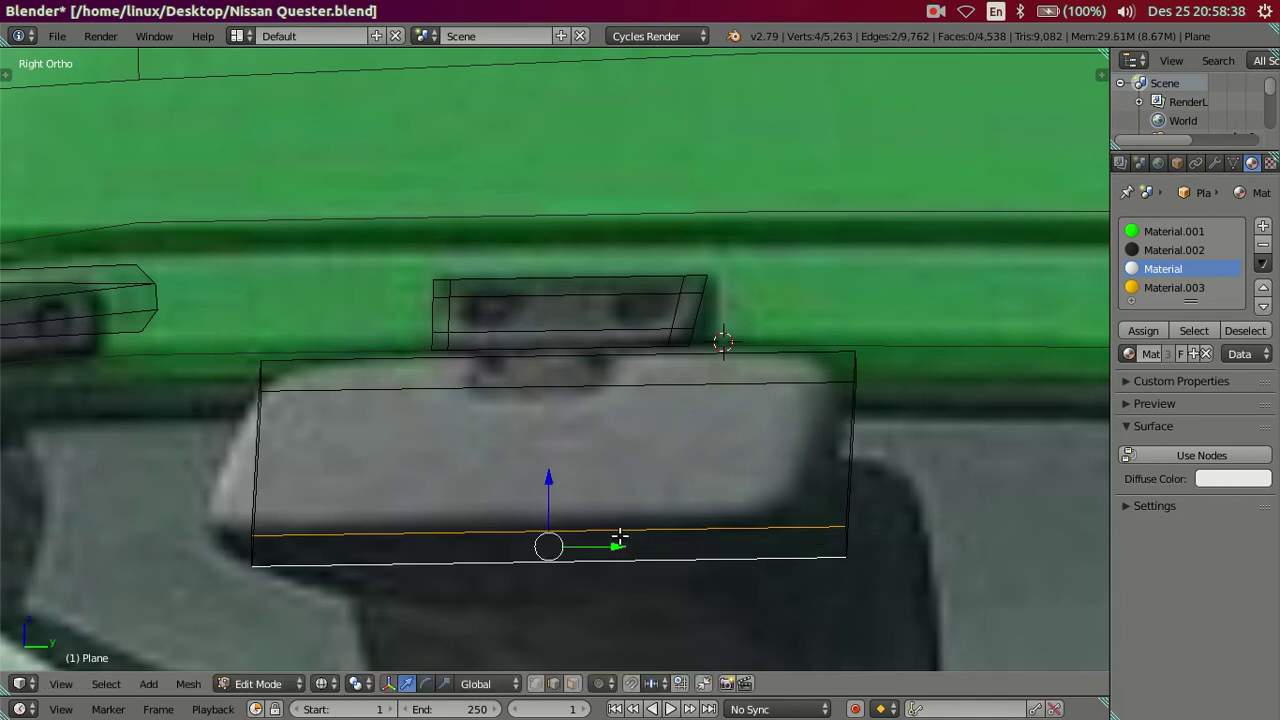
{"action": "scroll", "coordinate": [618, 533], "scroll_direction": "down", "scroll_amount": 4}
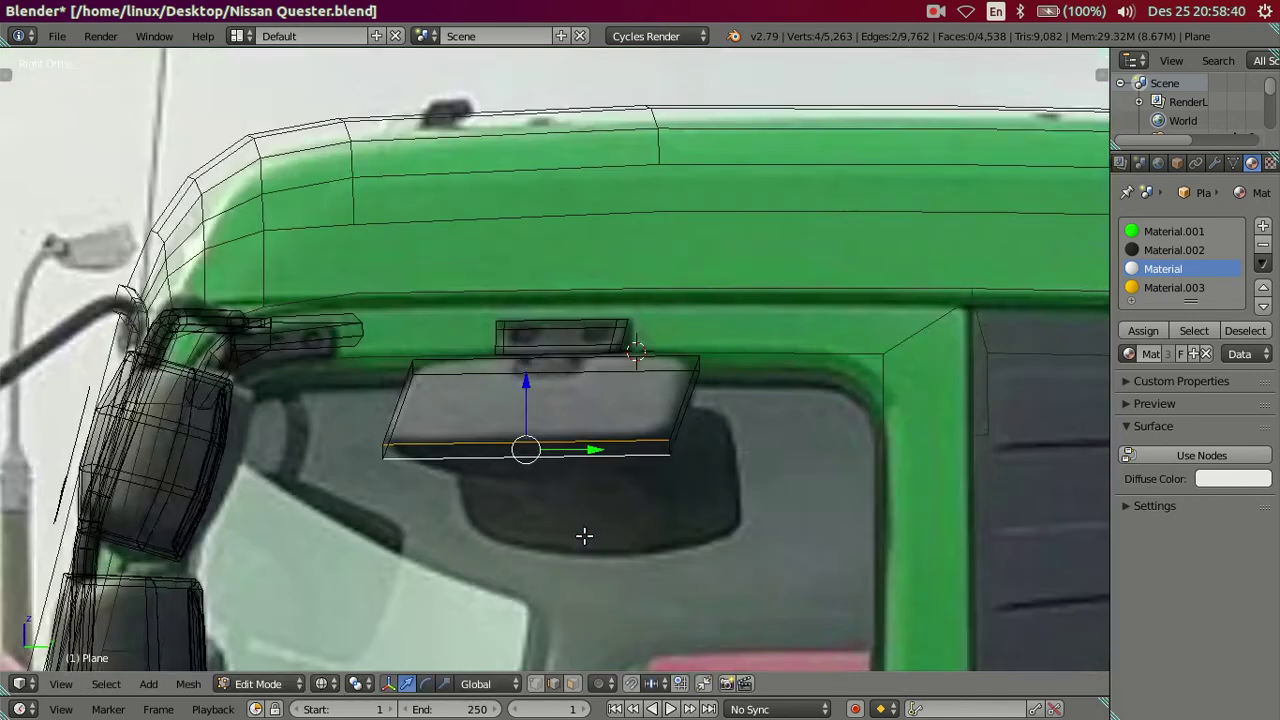
{"action": "scroll", "coordinate": [583, 532], "scroll_direction": "down", "scroll_amount": 3}
{"action": "scroll", "coordinate": [575, 520], "scroll_direction": "down", "scroll_amount": 2}
{"action": "scroll", "coordinate": [576, 518], "scroll_direction": "down", "scroll_amount": 1}
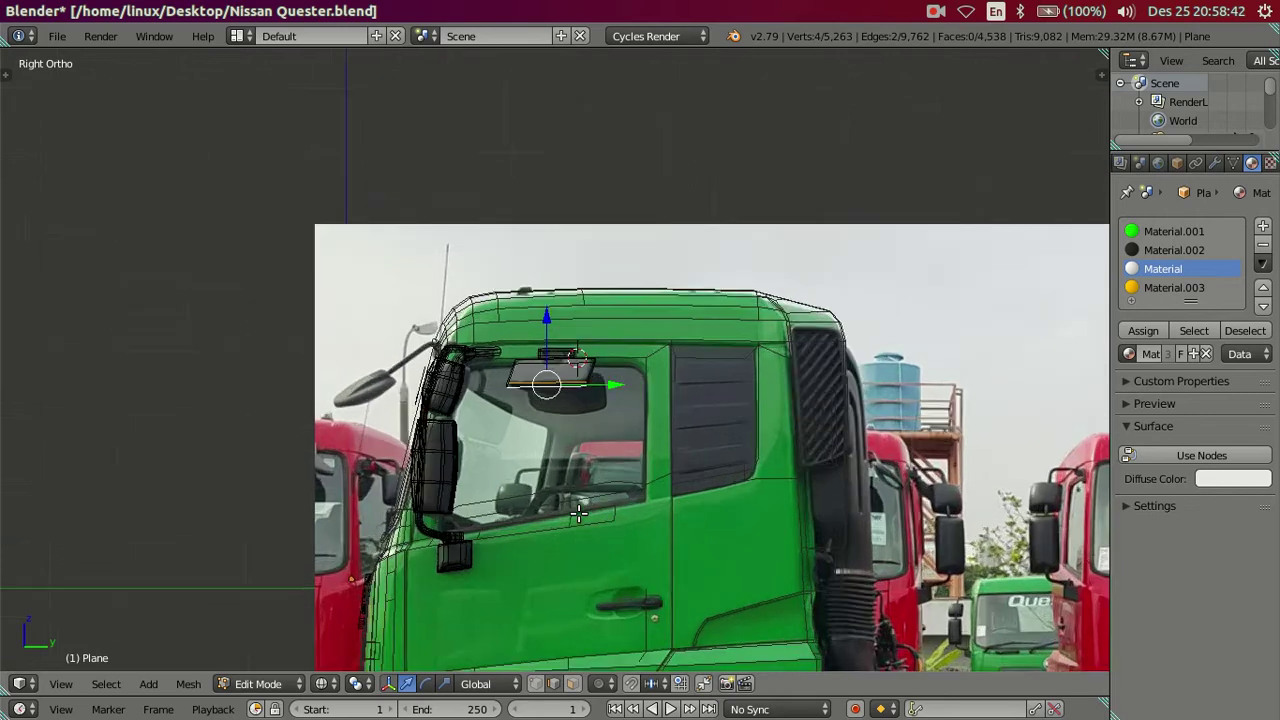
{"action": "scroll", "coordinate": [578, 514], "scroll_direction": "up", "scroll_amount": 2}
{"action": "key", "text": "Tab"}
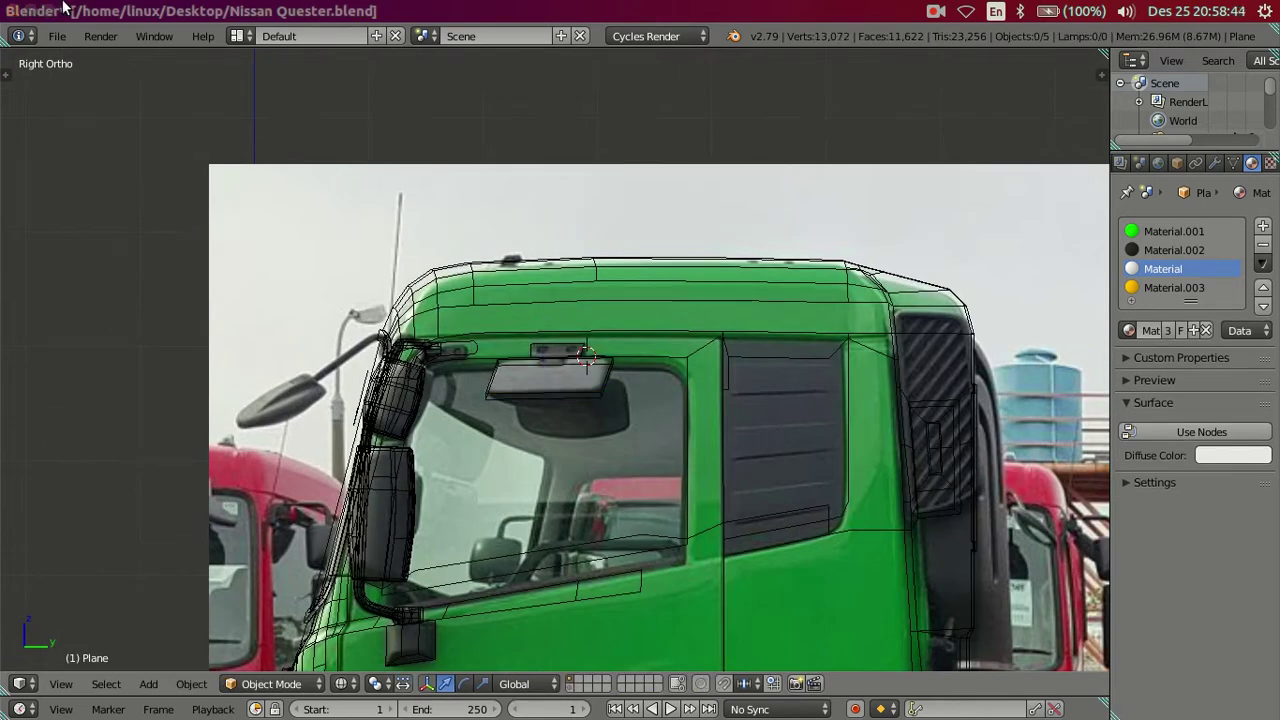
{"action": "left_click", "coordinate": [35, 11]}
{"action": "left_click", "coordinate": [435, 522]}
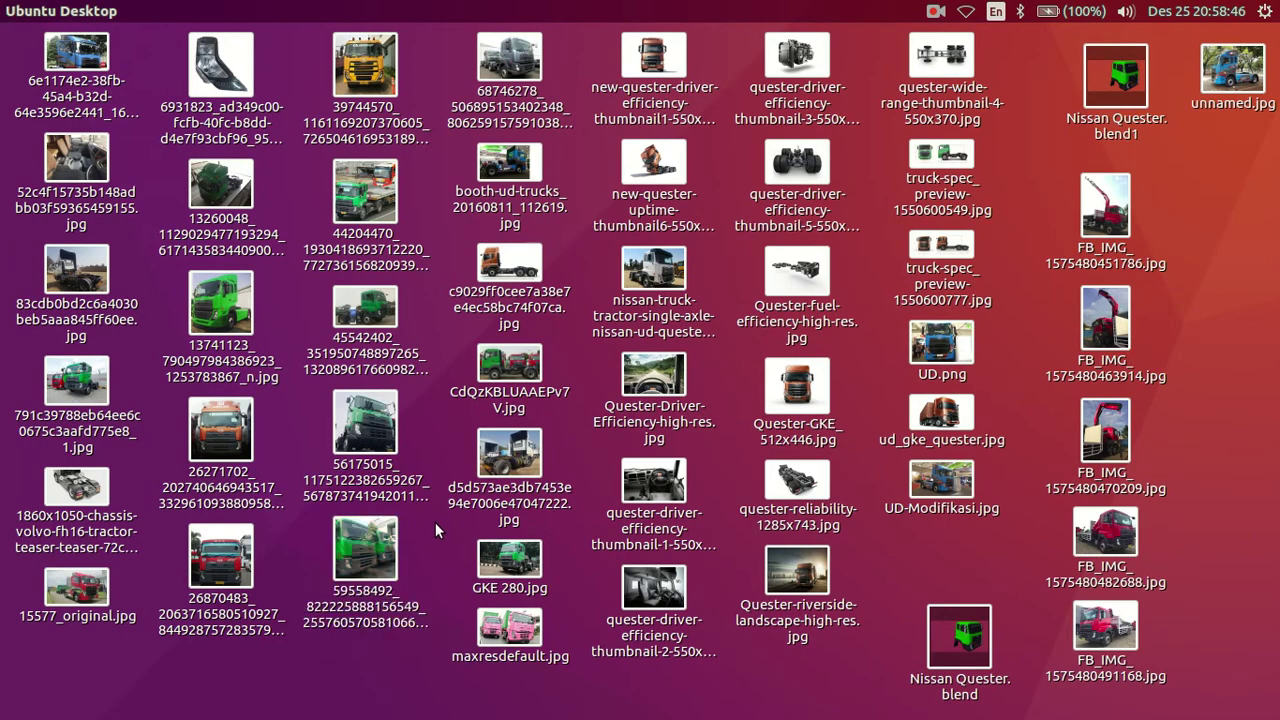
{"action": "left_click", "coordinate": [221, 303]}
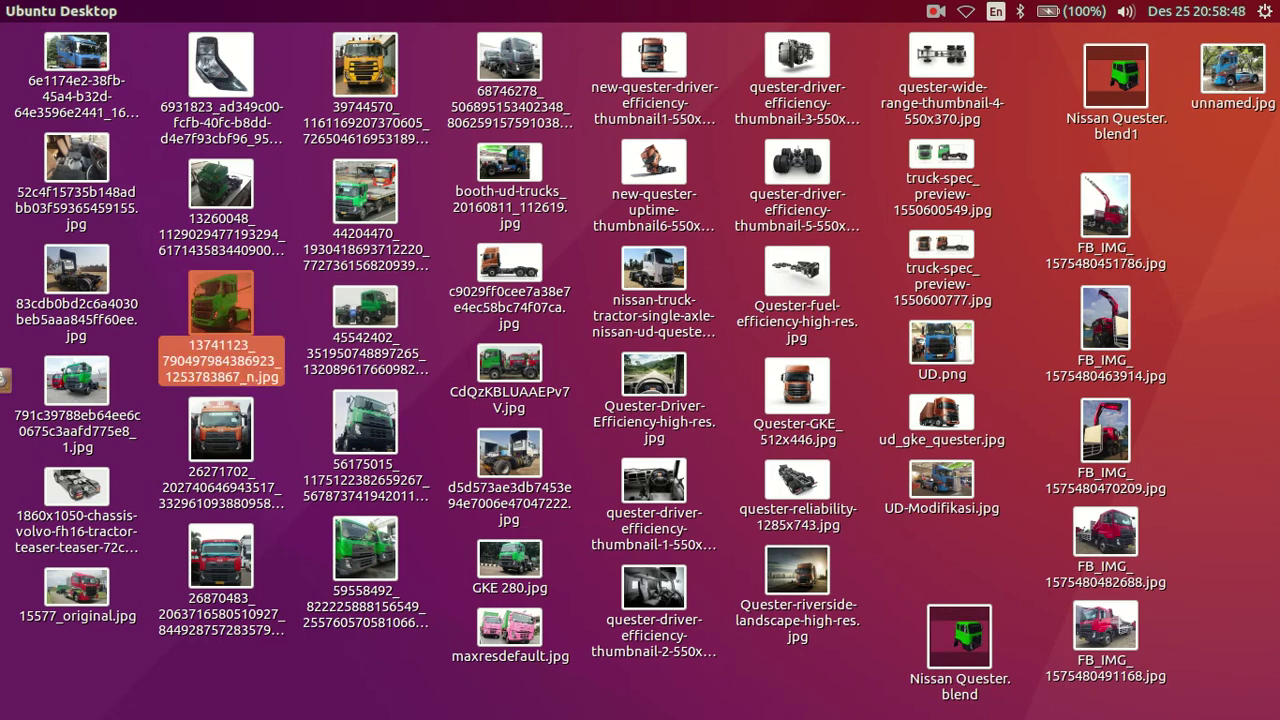
{"action": "double_click", "coordinate": [218, 302]}
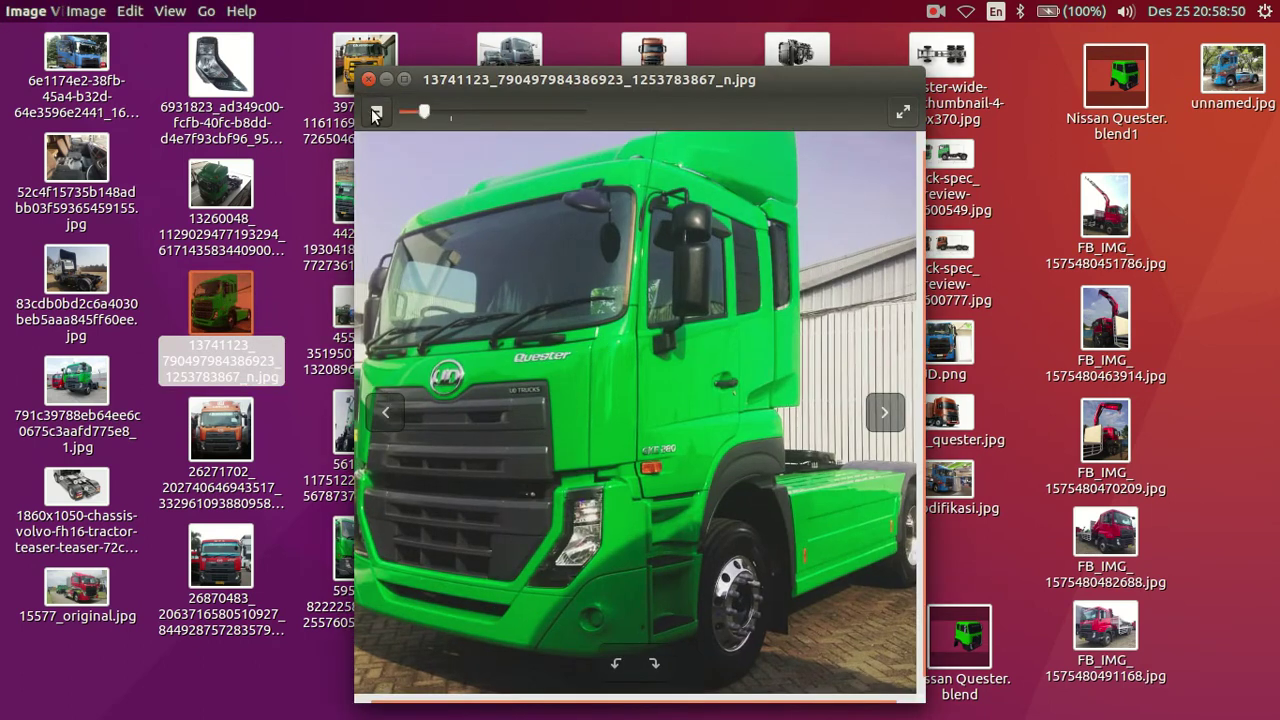
{"action": "left_click", "coordinate": [368, 79]}
{"action": "left_click", "coordinate": [370, 168]}
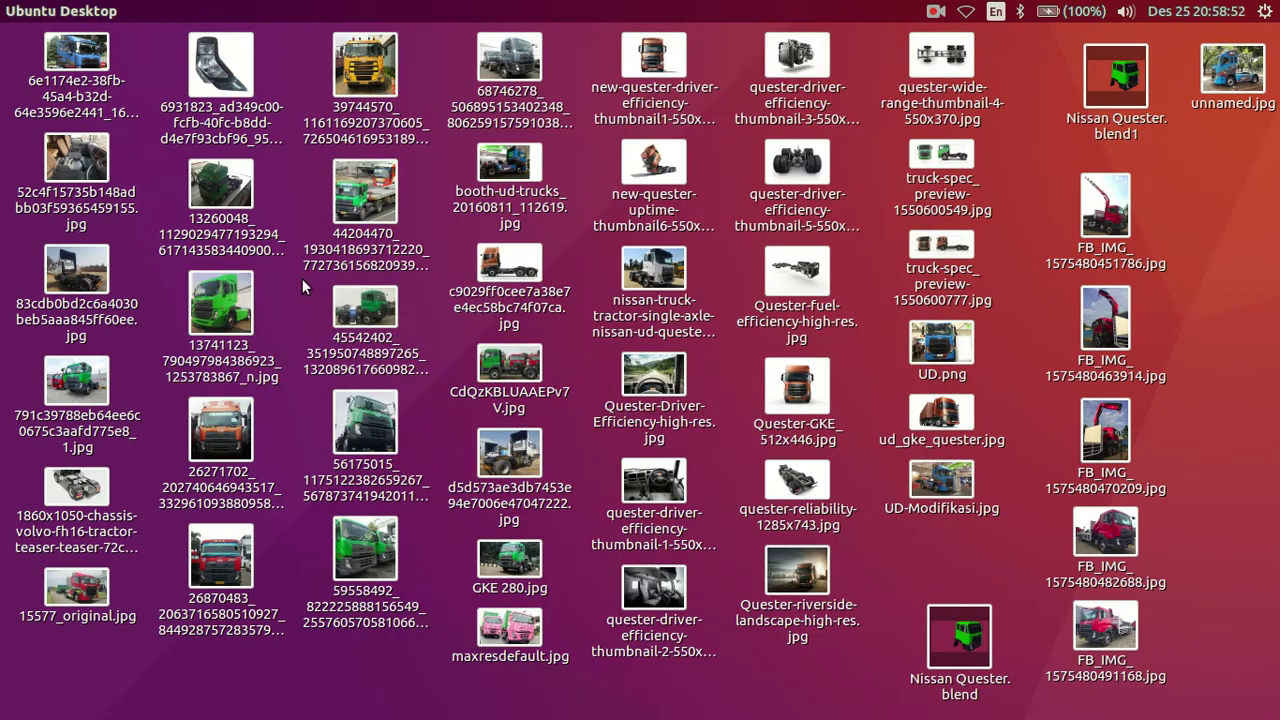
{"action": "double_click", "coordinate": [368, 170]}
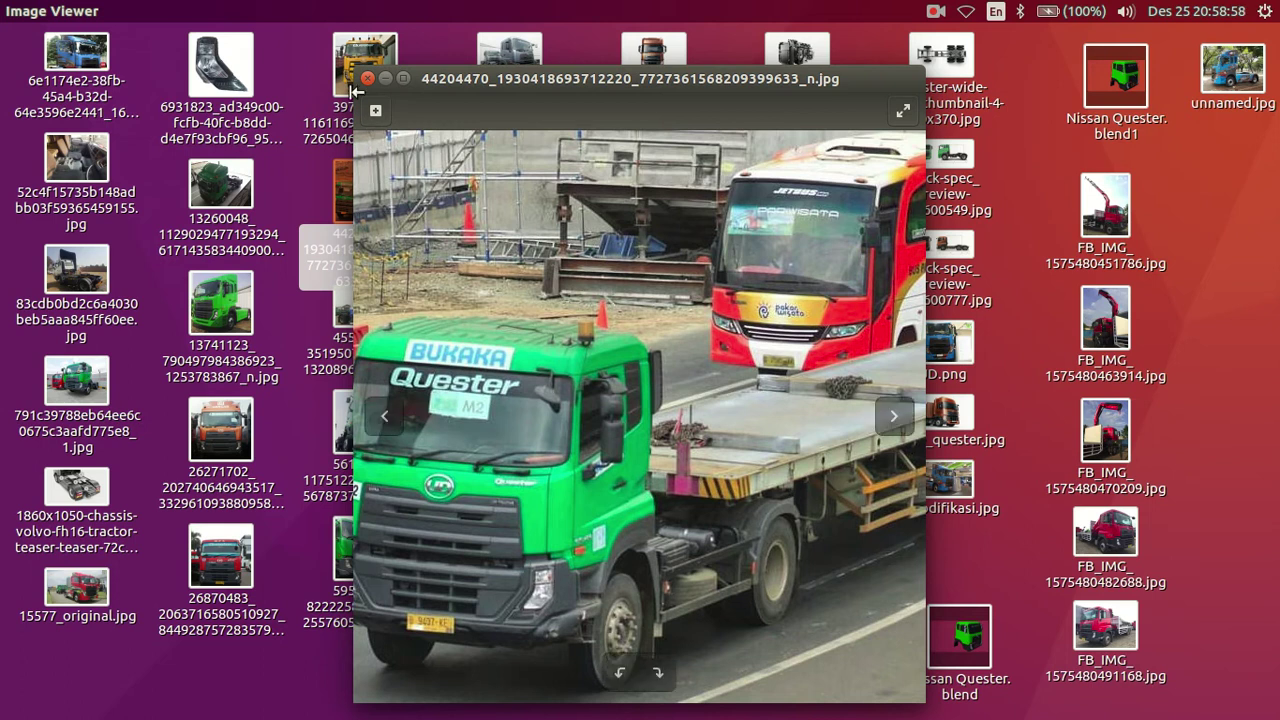
{"action": "left_click", "coordinate": [367, 79]}
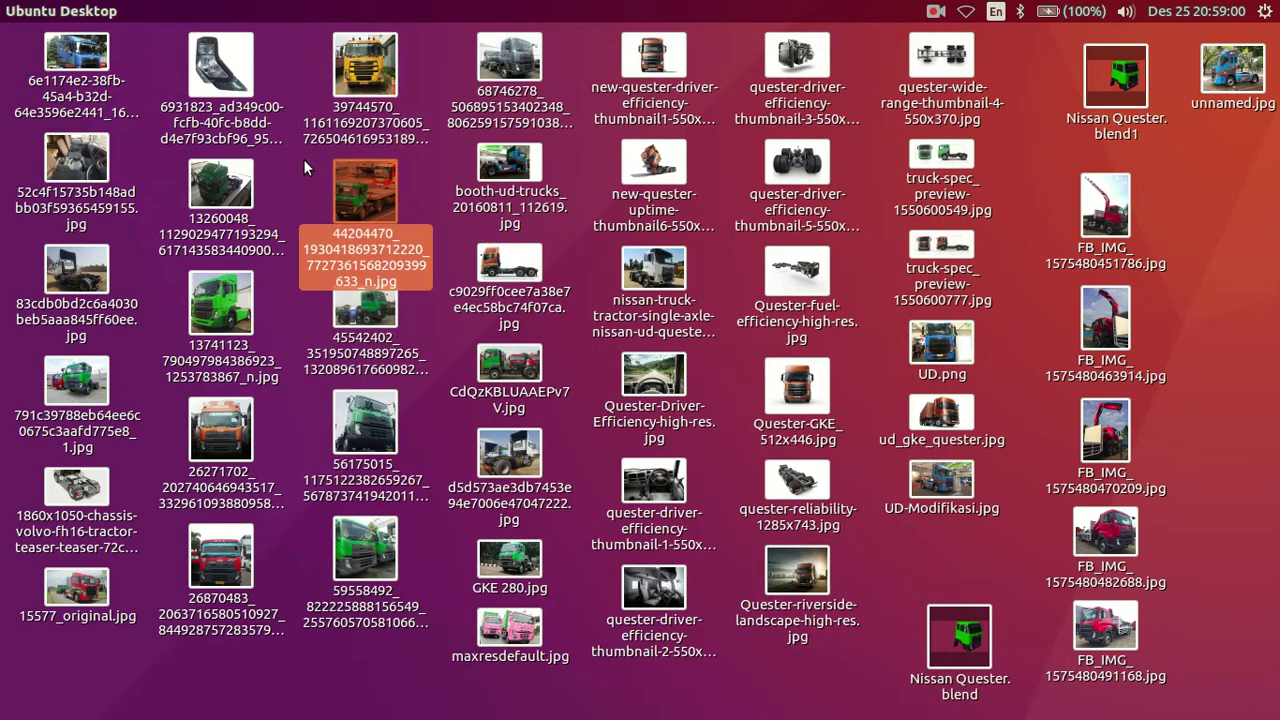
{"action": "left_click", "coordinate": [22, 256]}
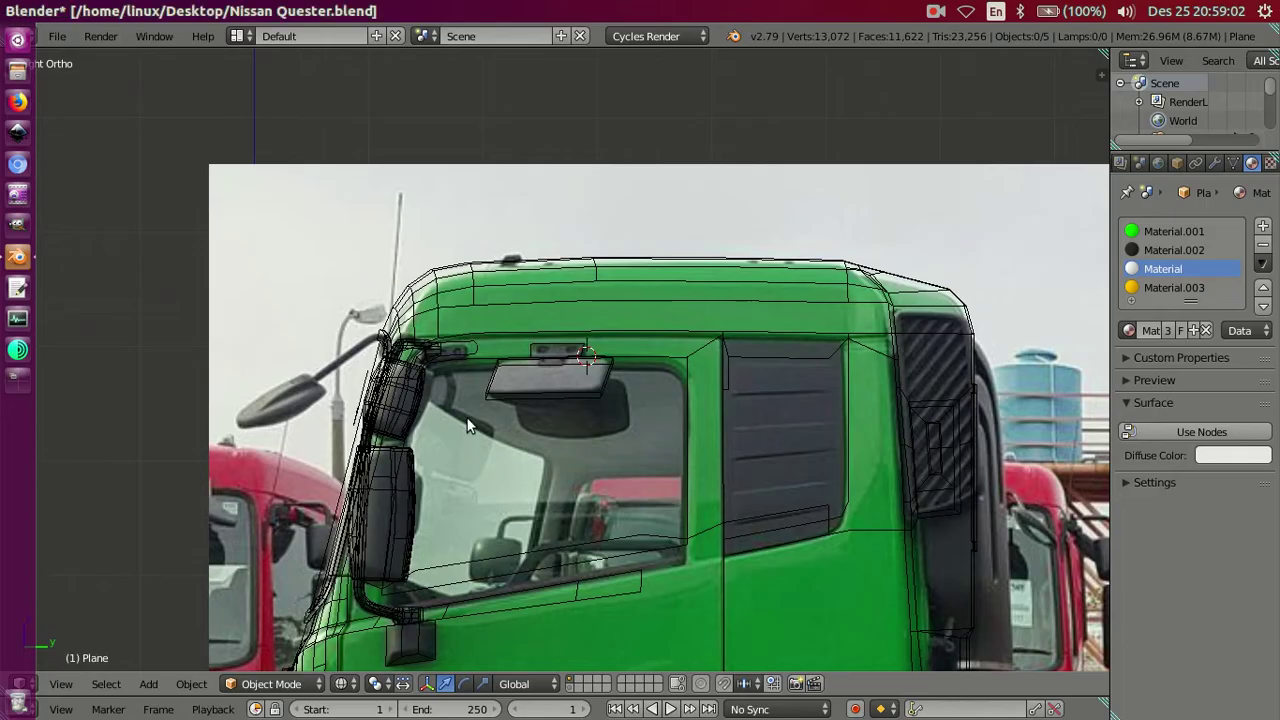
Move the mirror plate's bottom edge about 0.1087 lower along Y.
{"action": "scroll", "coordinate": [585, 406], "scroll_direction": "up", "scroll_amount": 4}
{"action": "scroll", "coordinate": [499, 487], "scroll_direction": "up", "scroll_amount": 4}
{"action": "right_click", "coordinate": [510, 520]}
{"action": "key", "text": "Tab"}
{"action": "key", "text": "Tab"}
{"action": "key", "text": "a"}
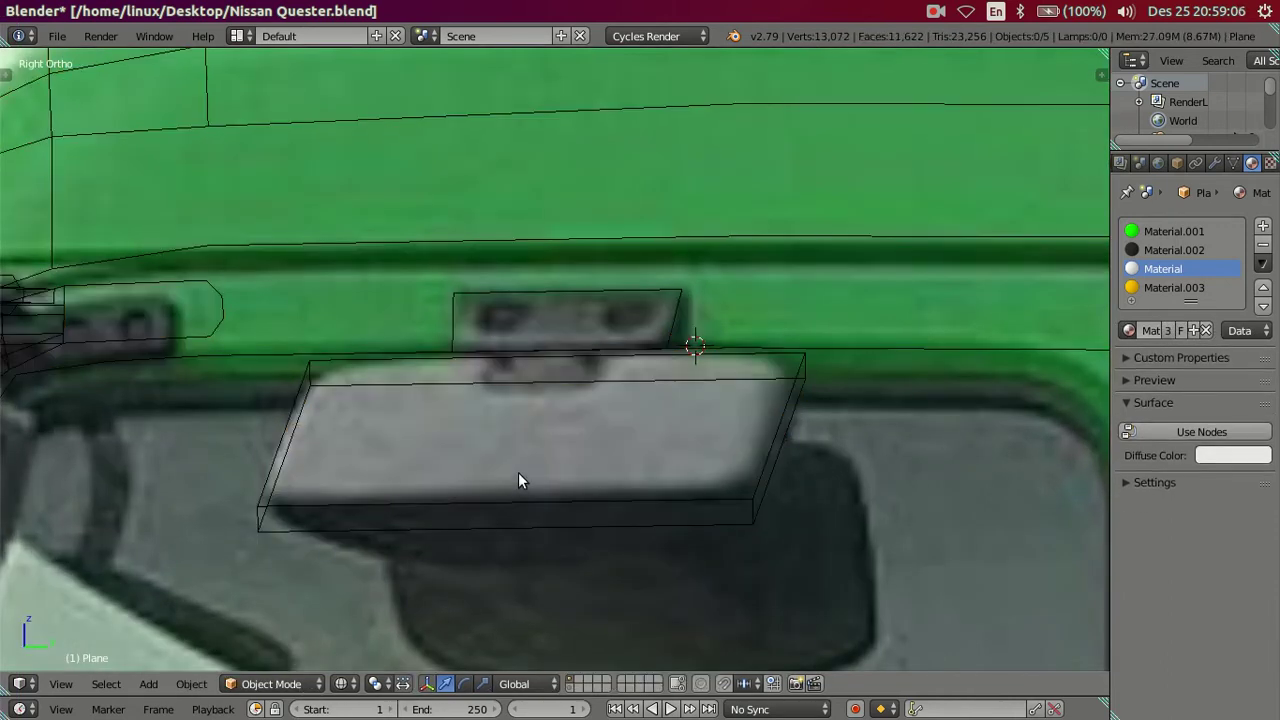
{"action": "key", "text": "Tab"}
{"action": "key", "text": "g"}
{"action": "key", "text": "y"}
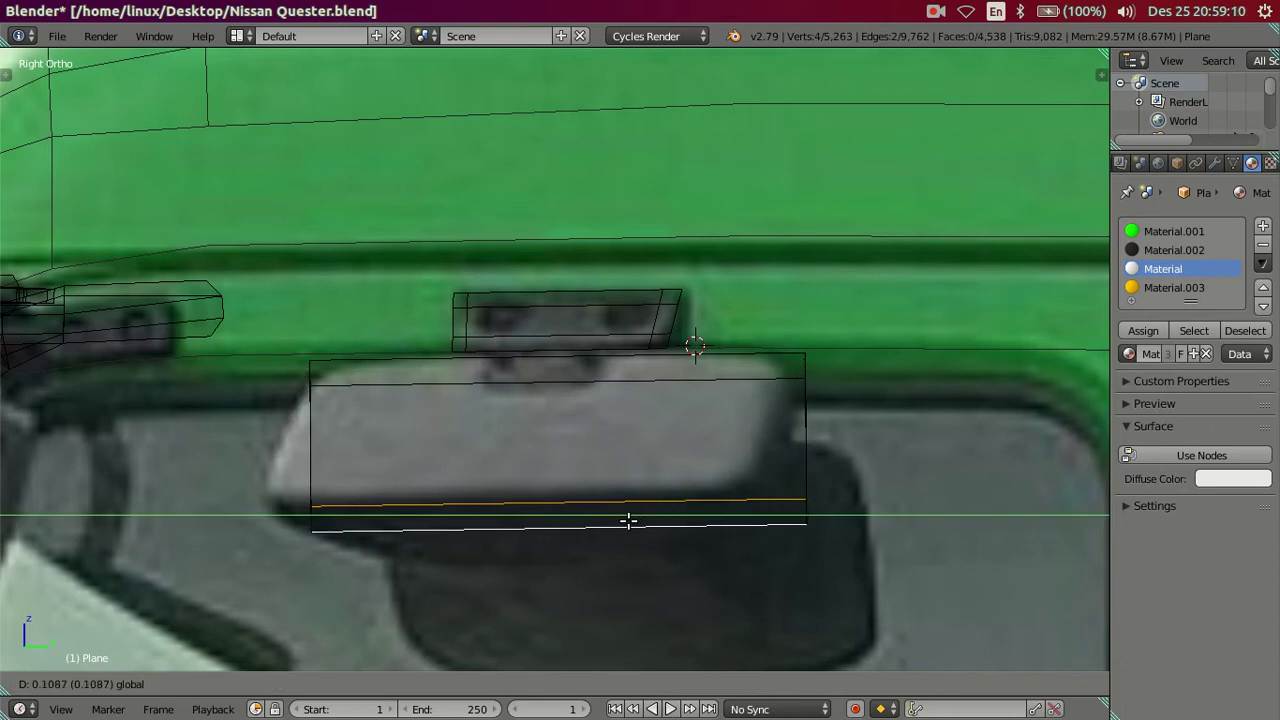
{"action": "left_click", "coordinate": [628, 520]}
Dissolve the front edge loops on the mount block and select another of its loops.
{"action": "scroll", "coordinate": [620, 475], "scroll_direction": "up", "scroll_amount": 2}
{"action": "middle_click_drag", "start_coordinate": [614, 480], "coordinate": [628, 551]}
{"action": "mouse_move", "coordinate": [593, 481]}
{"action": "middle_mouse_down"}
{"action": "mouse_move", "coordinate": [500, 489]}
{"action": "mouse_move", "coordinate": [569, 580]}
{"action": "mouse_move", "coordinate": [537, 511]}
{"action": "mouse_move", "coordinate": [647, 278]}
{"action": "middle_mouse_up"}
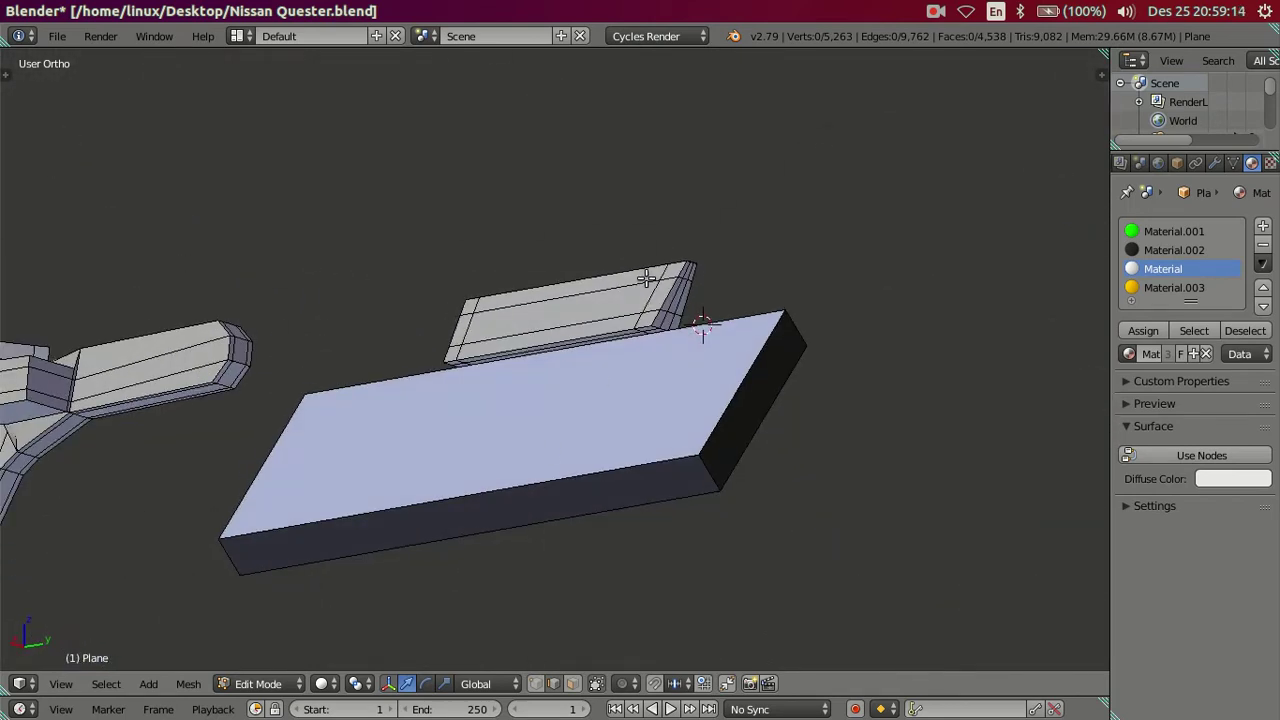
{"action": "scroll", "coordinate": [660, 279], "scroll_direction": "up", "scroll_amount": 4}
{"action": "scroll", "coordinate": [734, 250], "scroll_direction": "down", "scroll_amount": 1}
{"action": "scroll", "coordinate": [680, 280], "scroll_direction": "down", "scroll_amount": 1}
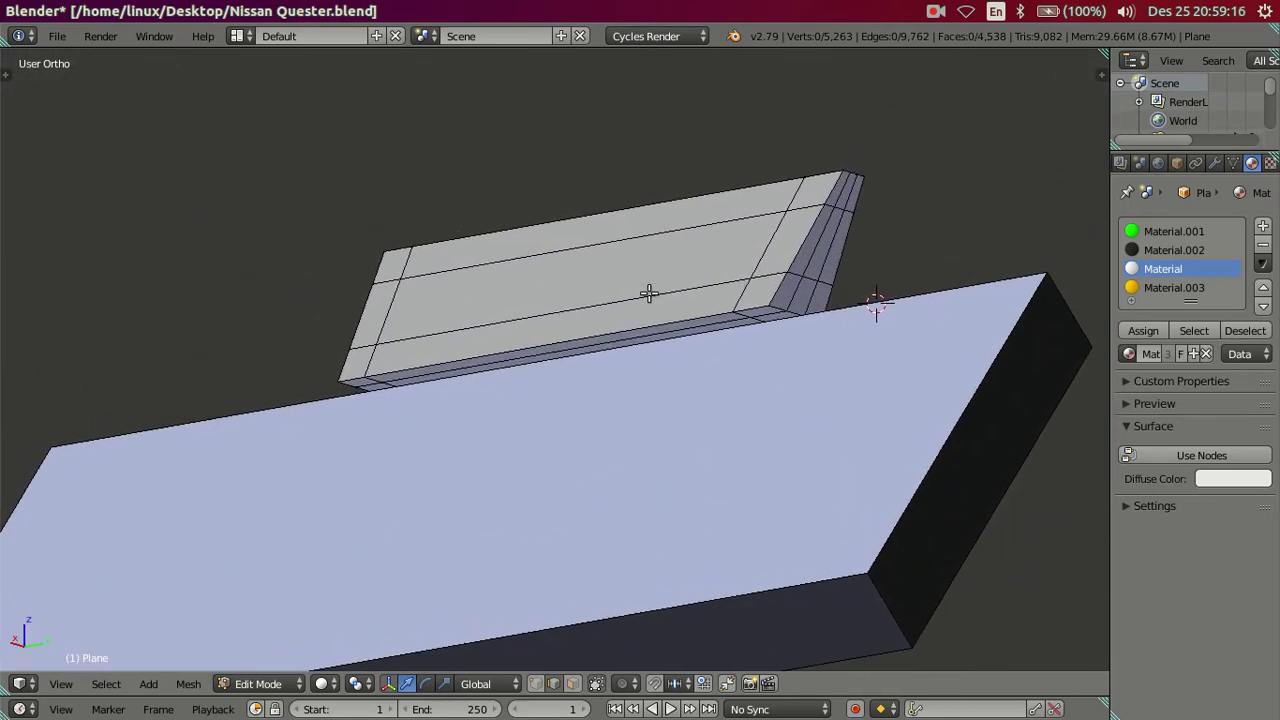
{"action": "right_click", "coordinate": [649, 293]}
{"action": "key", "text": "x"}
{"action": "left_click", "coordinate": [713, 314]}
{"action": "mouse_move", "coordinate": [710, 316]}
{"action": "middle_mouse_down"}
{"action": "mouse_move", "coordinate": [727, 333]}
{"action": "mouse_move", "coordinate": [720, 320]}
{"action": "mouse_move", "coordinate": [757, 326]}
{"action": "mouse_move", "coordinate": [737, 306]}
{"action": "mouse_move", "coordinate": [746, 283]}
{"action": "middle_mouse_up"}
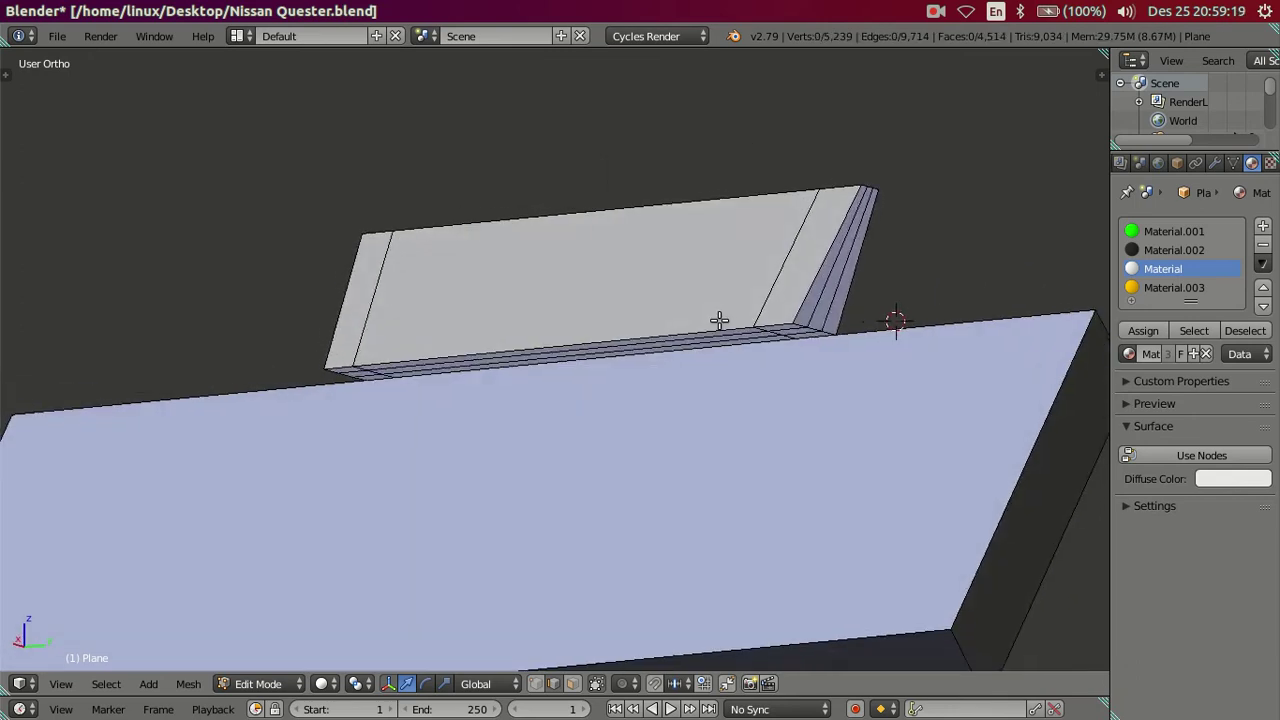
{"action": "right_click", "coordinate": [751, 274], "text": "alt"}
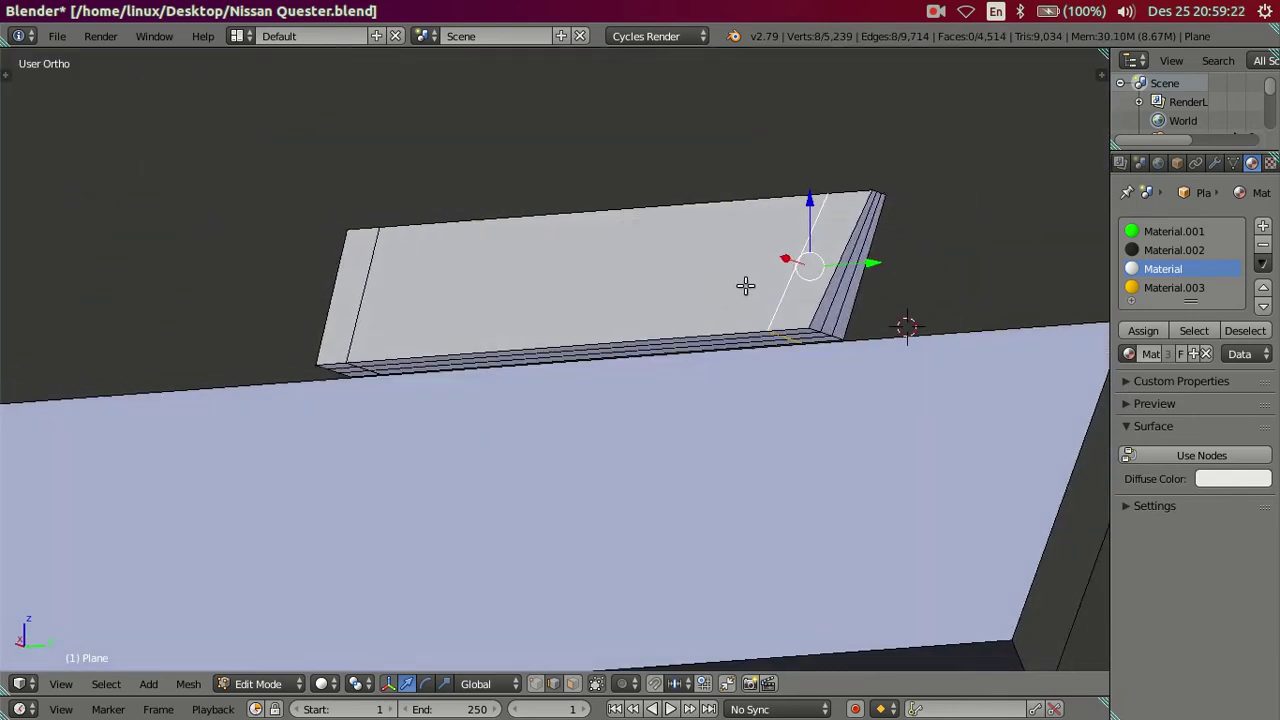
Dissolve the selected mount block edge loop in wireframe view.
{"action": "key", "text": "z"}
{"action": "key", "text": "z"}
{"action": "key", "text": "x"}
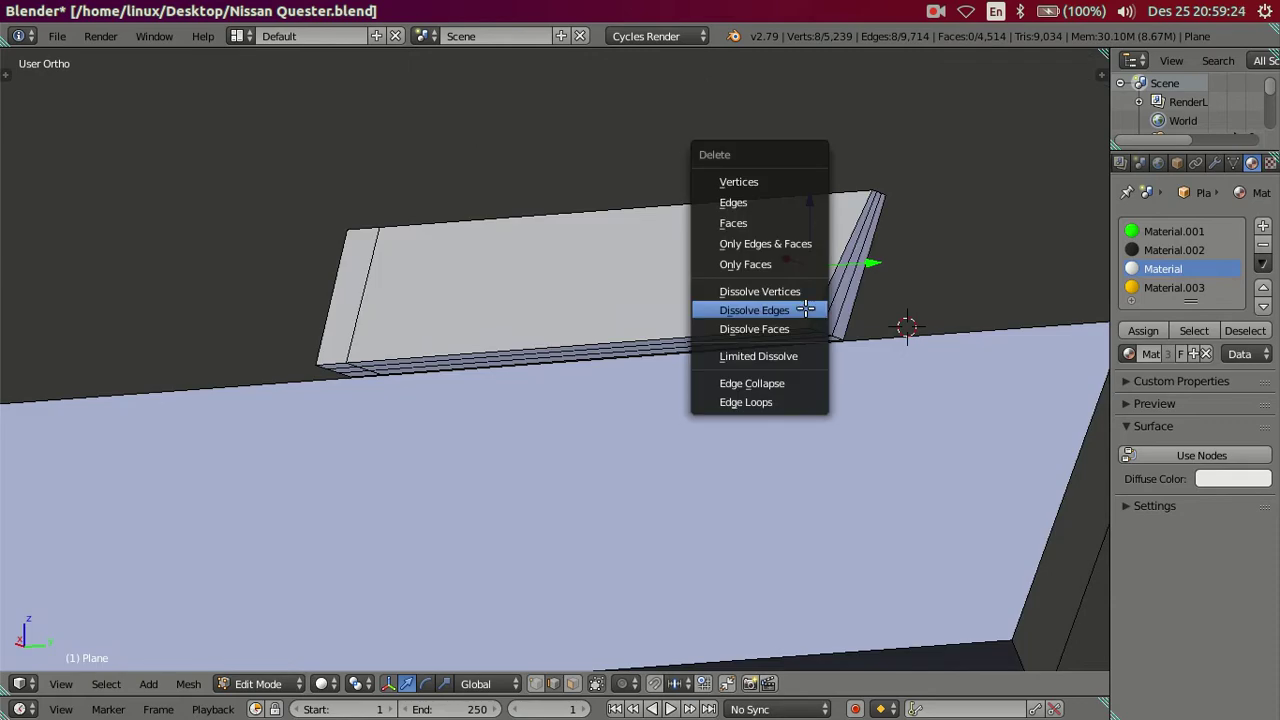
{"action": "left_click", "coordinate": [805, 310]}
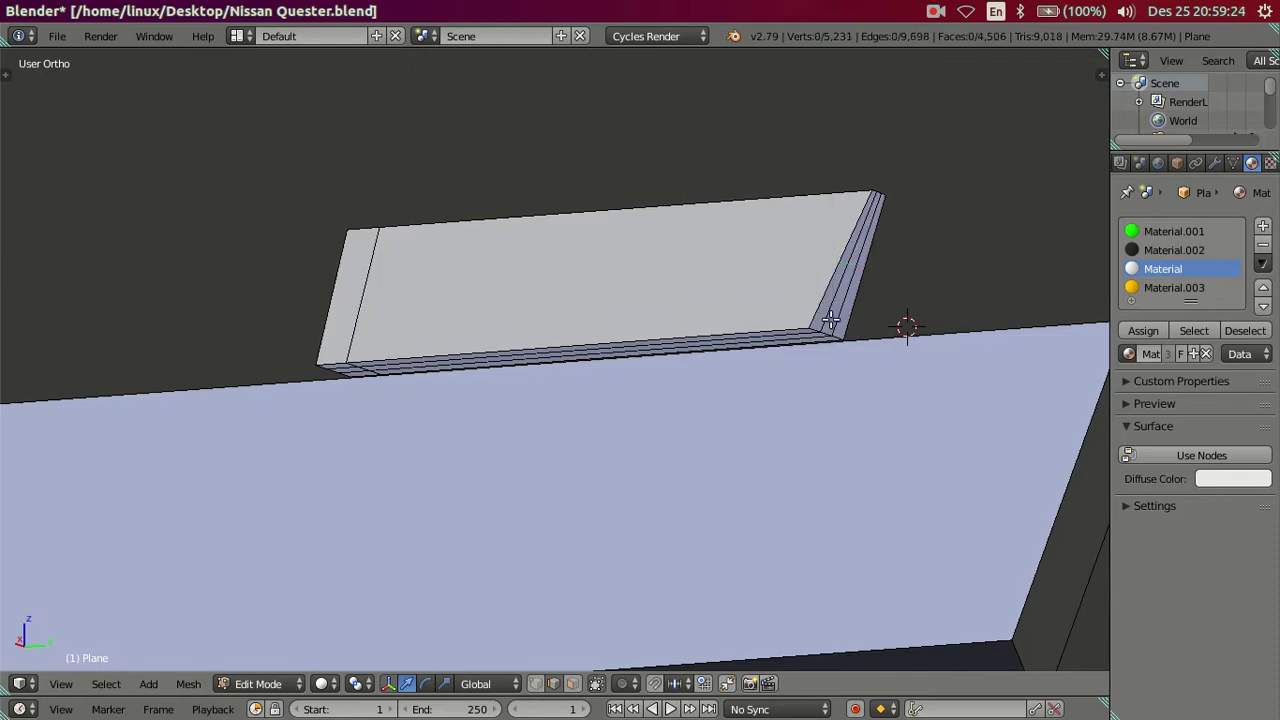
{"action": "scroll", "coordinate": [871, 349], "scroll_direction": "up", "scroll_amount": 2}
{"action": "scroll", "coordinate": [737, 363], "scroll_direction": "up", "scroll_amount": 2}
{"action": "scroll", "coordinate": [743, 357], "scroll_direction": "up", "scroll_amount": 2}
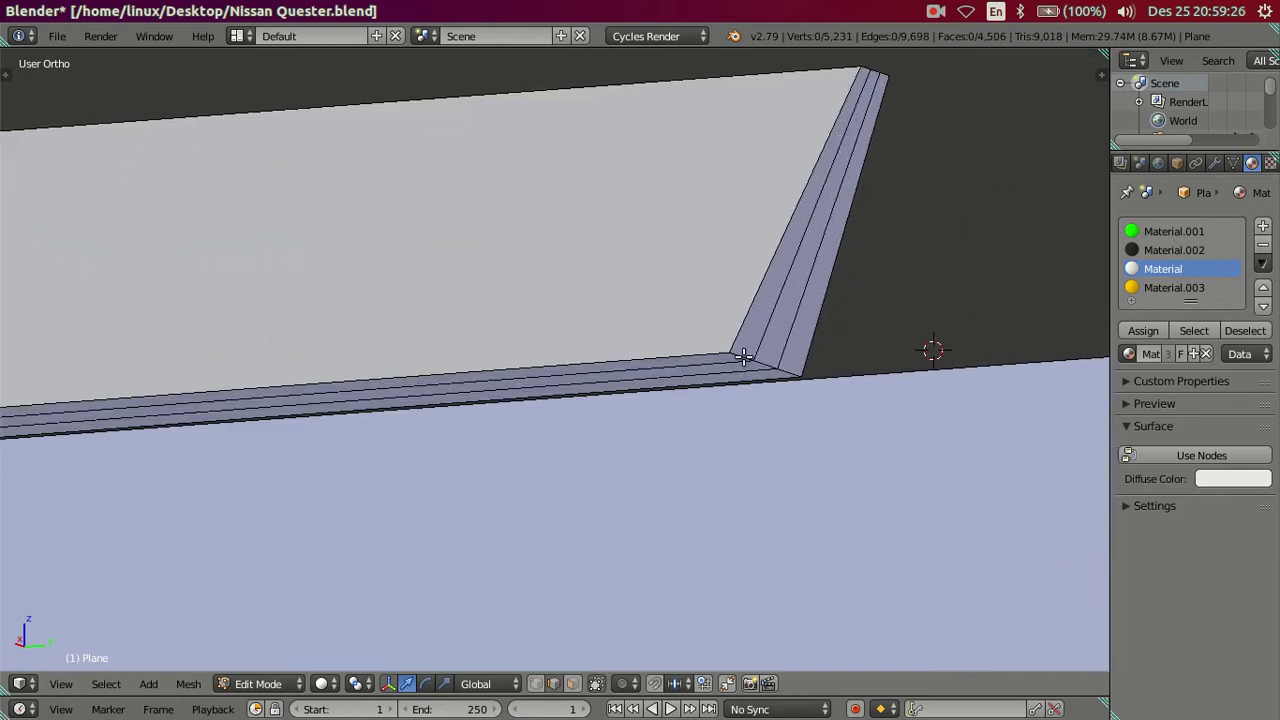
Move the block's end vertices in side view so its slanted end becomes vertical.
{"action": "right_click", "coordinate": [743, 357]}
{"action": "right_click", "coordinate": [757, 357], "text": "shift"}
{"action": "scroll", "coordinate": [770, 356], "scroll_direction": "down", "scroll_amount": 2}
{"action": "middle_click_drag", "start_coordinate": [770, 356], "coordinate": [773, 355]}
{"action": "key", "text": "KP_3"}
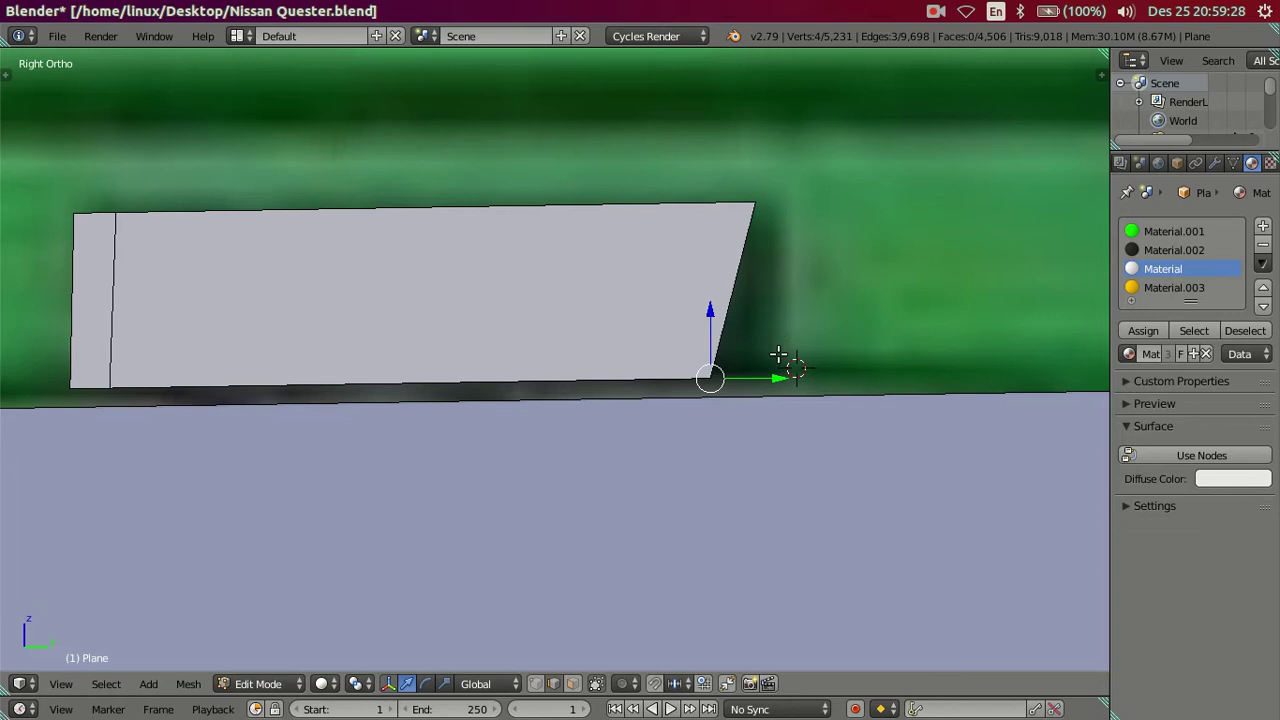
{"action": "left_click_drag", "start_coordinate": [778, 374], "coordinate": [828, 373]}
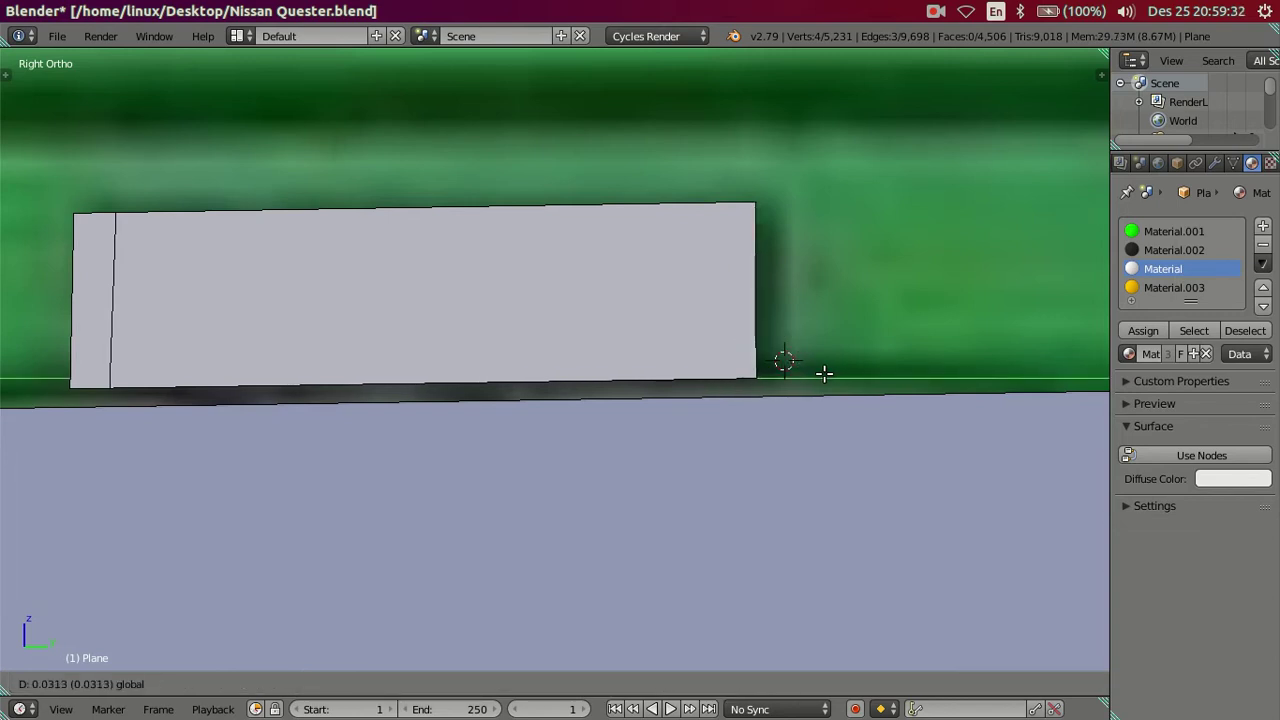
{"action": "left_click", "coordinate": [823, 372]}
Add an edge loop near the block's right end and slide it into place.
{"action": "key", "text": "ctrl+r"}
{"action": "left_click", "coordinate": [611, 224]}
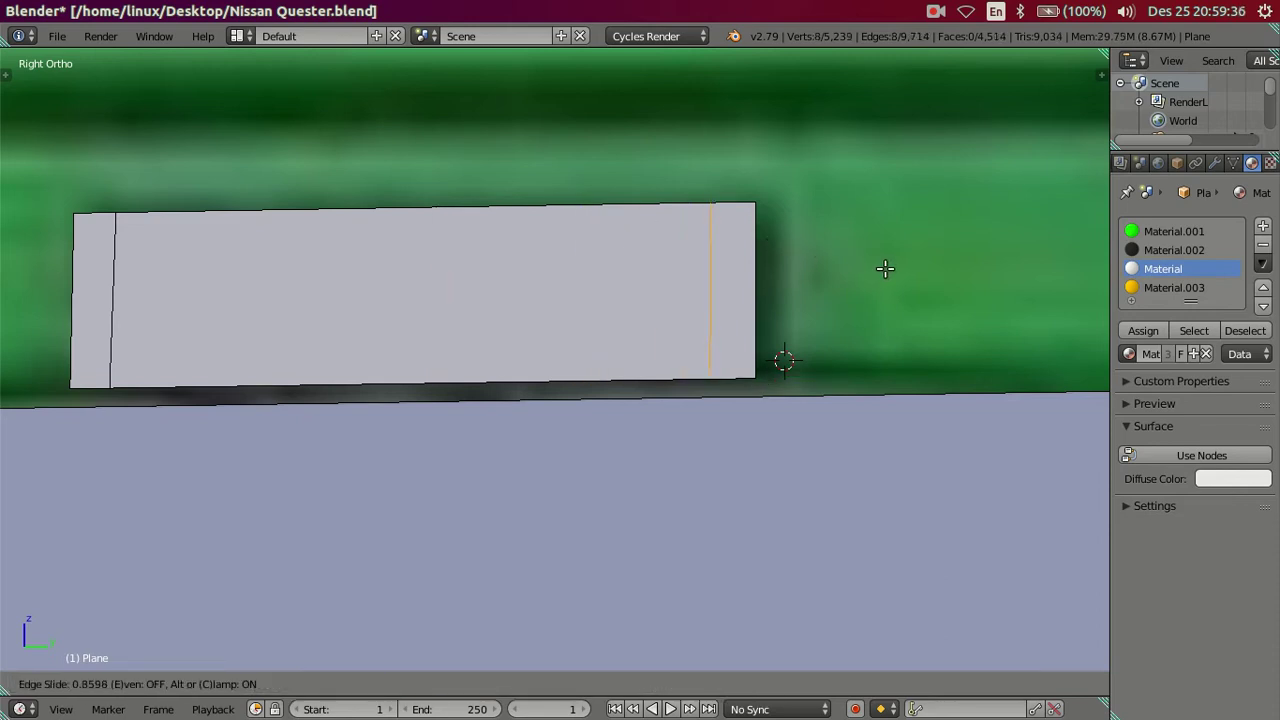
{"action": "left_click", "coordinate": [884, 268]}
{"action": "left_click", "coordinate": [773, 296]}
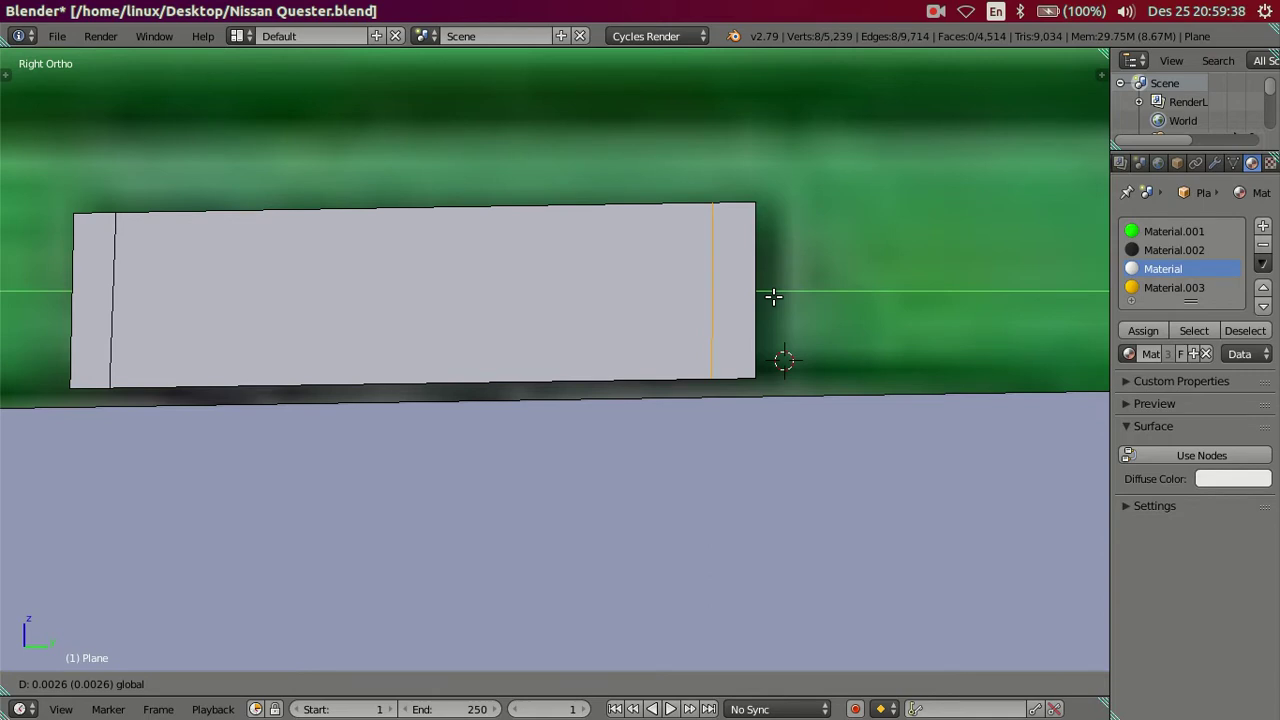
{"action": "left_click", "coordinate": [773, 296]}
{"action": "middle_click_drag", "start_coordinate": [773, 296], "coordinate": [663, 273]}
{"action": "key", "text": "a"}
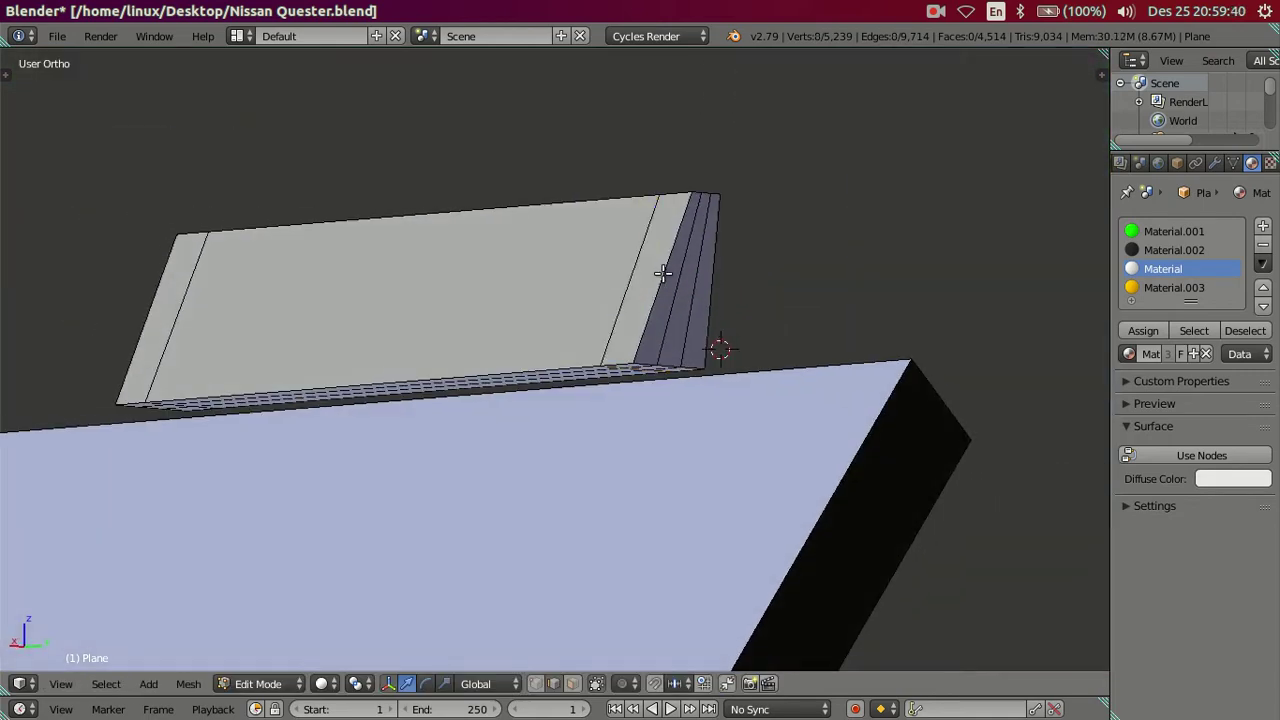
Cut three lengthwise loops along the block, dissolve the middle one, and return to Object Mode.
{"action": "key", "text": "ctrl+r"}
{"action": "scroll", "coordinate": [663, 273], "scroll_direction": "up", "scroll_amount": 1}
{"action": "left_click", "coordinate": [663, 273]}
{"action": "right_click", "coordinate": [663, 273]}
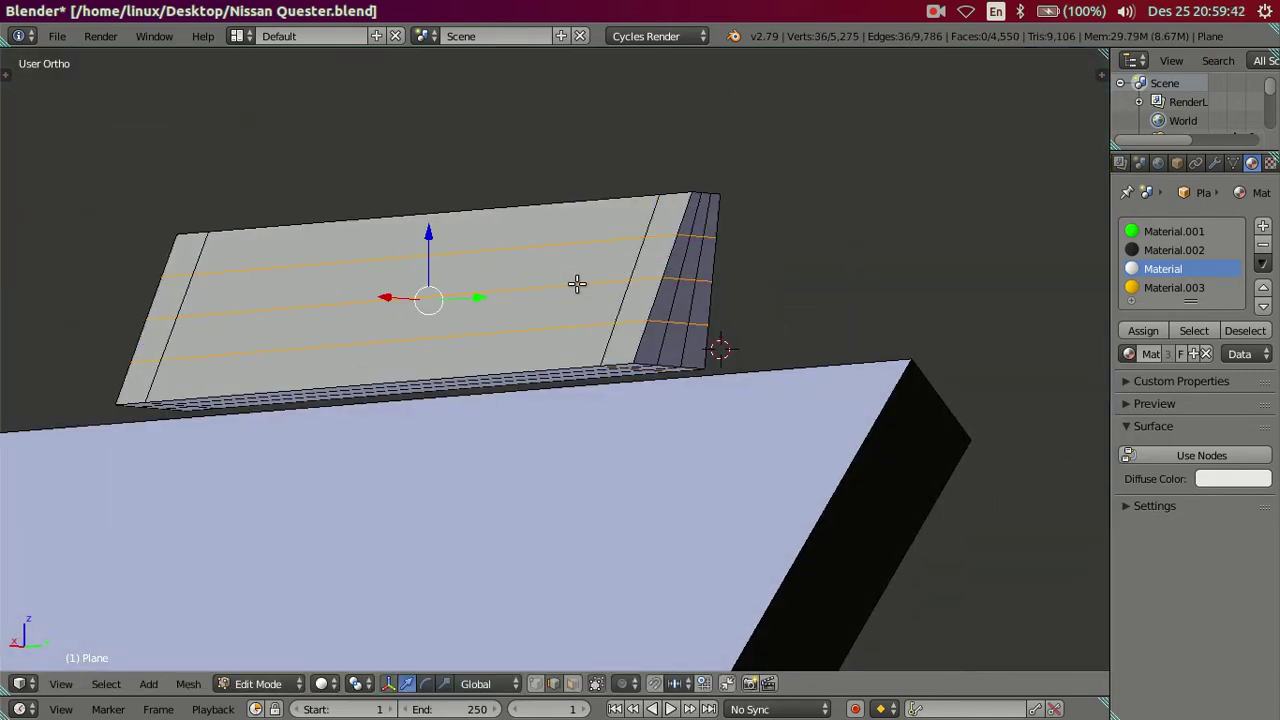
{"action": "right_click", "coordinate": [577, 329], "text": "alt+shift"}
{"action": "right_click", "coordinate": [577, 251], "text": "alt+shift"}
{"action": "key", "text": "x"}
{"action": "left_click", "coordinate": [700, 297]}
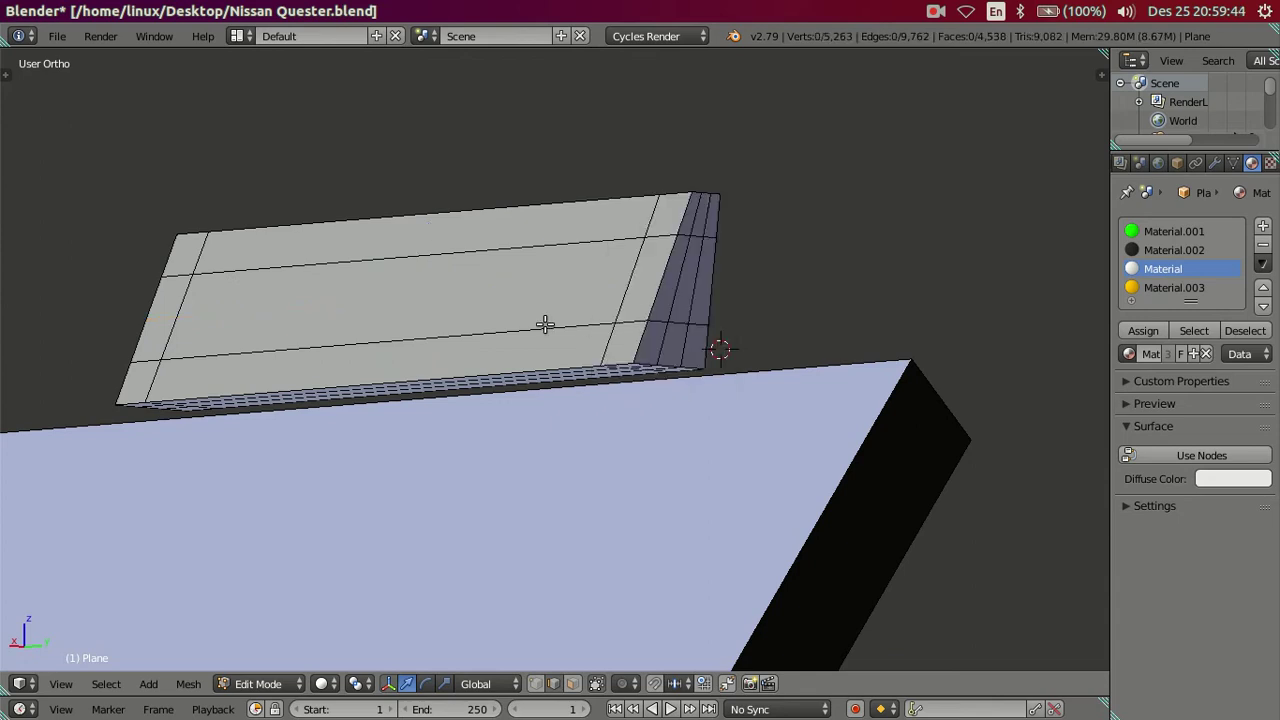
{"action": "scroll", "coordinate": [545, 324], "scroll_direction": "down", "scroll_amount": 2}
{"action": "scroll", "coordinate": [560, 371], "scroll_direction": "down", "scroll_amount": 2}
{"action": "key", "text": "Tab"}
{"action": "mouse_move", "coordinate": [551, 430]}
{"action": "middle_mouse_down"}
{"action": "mouse_move", "coordinate": [501, 383]}
{"action": "mouse_move", "coordinate": [557, 180]}
{"action": "mouse_move", "coordinate": [603, 326]}
{"action": "mouse_move", "coordinate": [743, 343]}
{"action": "mouse_move", "coordinate": [578, 387]}
{"action": "middle_mouse_up"}
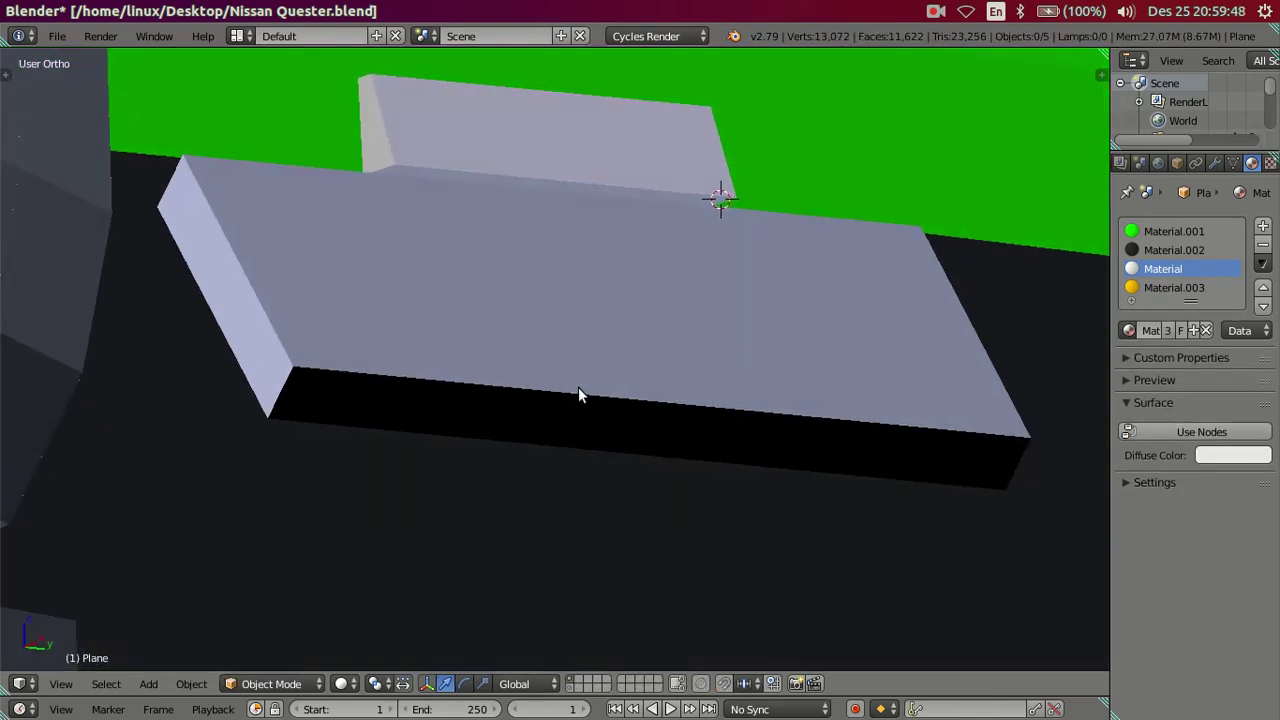
Select all of the flat box's geometry and flip its normals.
{"action": "key", "text": "Tab"}
{"action": "right_click", "coordinate": [578, 376]}
{"action": "key", "text": "ctrl+l"}
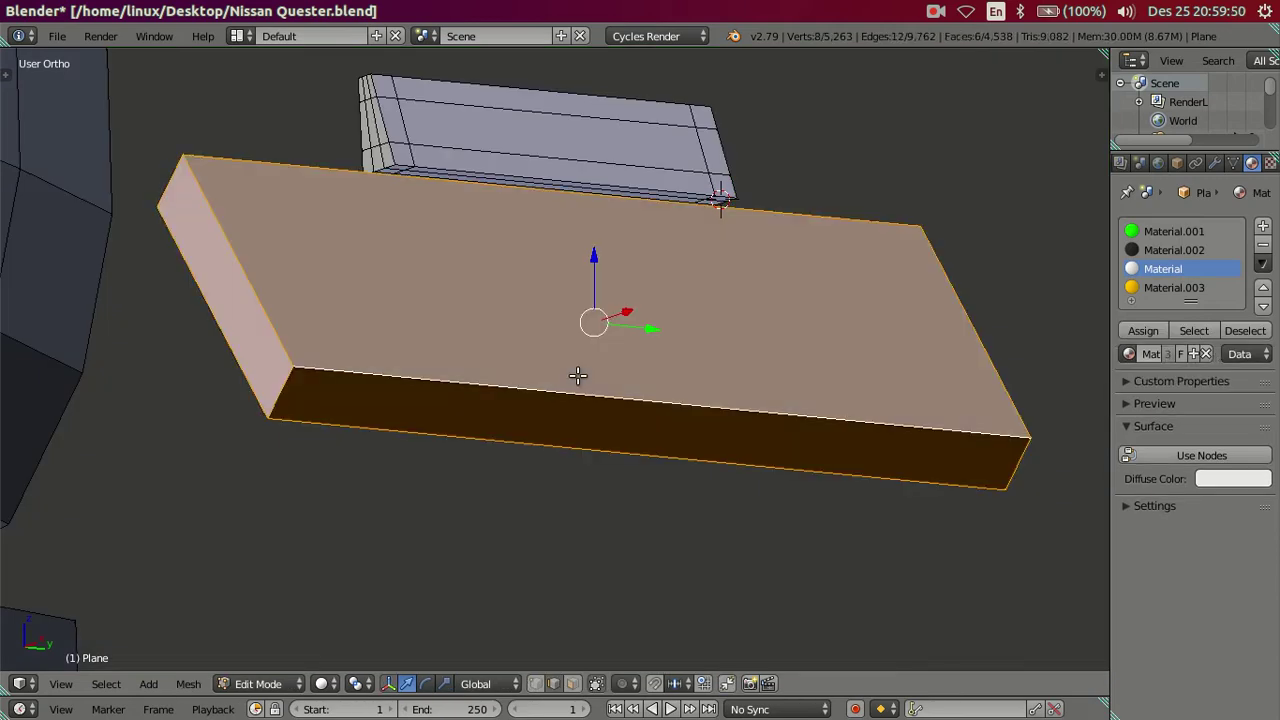
{"action": "key", "text": "ctrl+f"}
{"action": "left_click", "coordinate": [539, 202]}
{"action": "key", "text": "a"}
{"action": "mouse_move", "coordinate": [560, 330]}
{"action": "middle_mouse_down"}
{"action": "mouse_move", "coordinate": [580, 360]}
{"action": "mouse_move", "coordinate": [494, 351]}
{"action": "mouse_move", "coordinate": [486, 331]}
{"action": "mouse_move", "coordinate": [426, 337]}
{"action": "middle_mouse_up"}
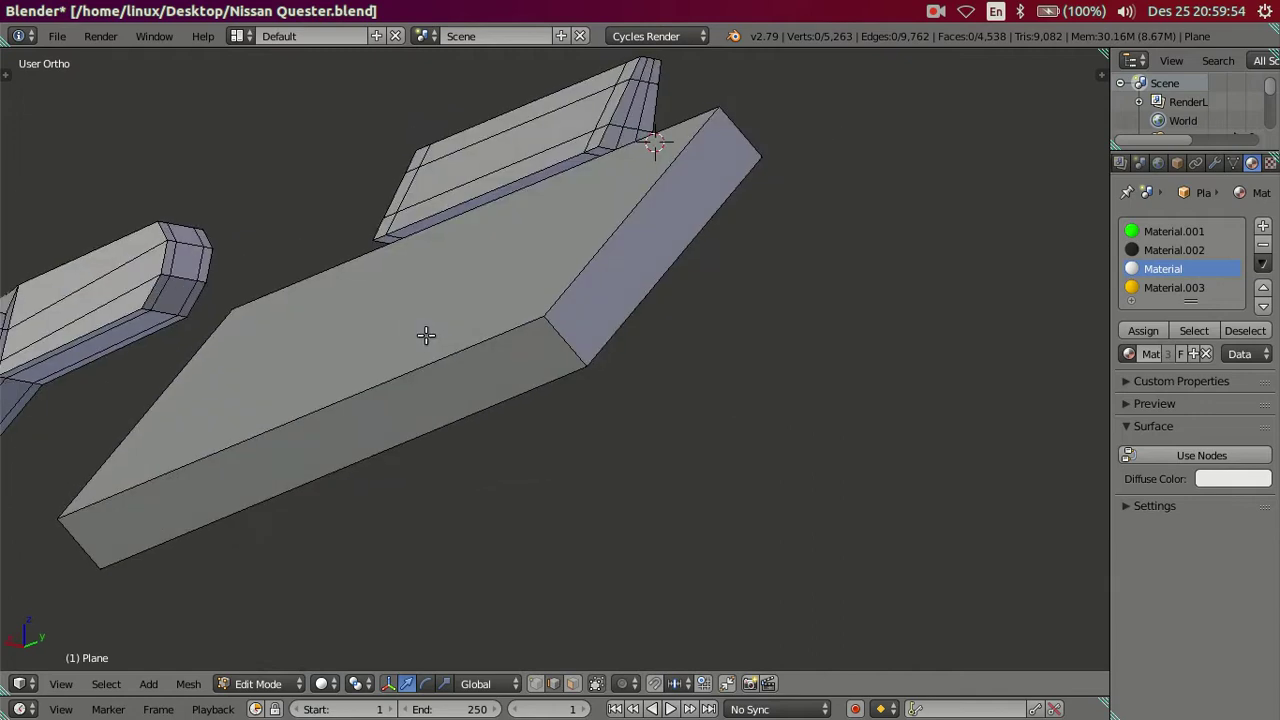
Cut two loops around the box's sides and dissolve one, leaving a single side loop.
{"action": "key", "text": "ctrl+r"}
{"action": "scroll", "coordinate": [548, 337], "scroll_direction": "up", "scroll_amount": 1}
{"action": "left_click", "coordinate": [555, 332]}
{"action": "right_click", "coordinate": [557, 331]}
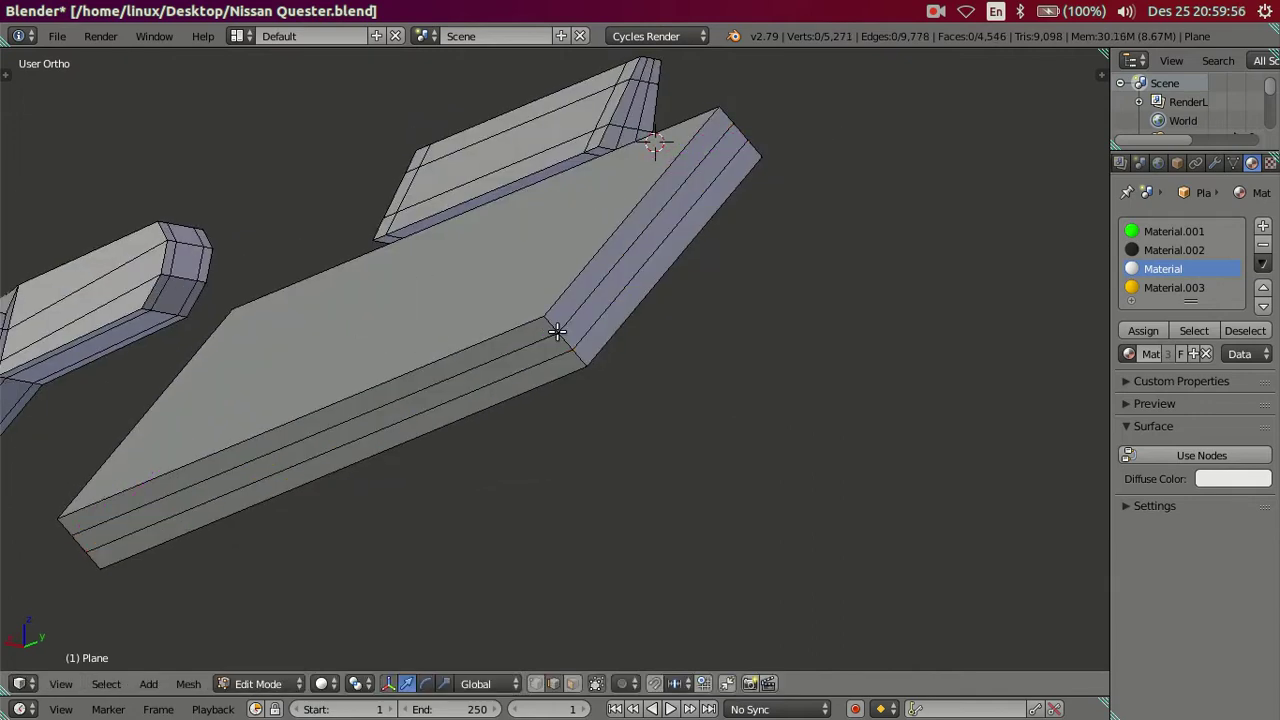
{"action": "right_click", "coordinate": [552, 354], "text": "alt"}
{"action": "key", "text": "x"}
{"action": "left_click", "coordinate": [720, 368]}
{"action": "middle_click_drag", "start_coordinate": [592, 368], "coordinate": [542, 378]}
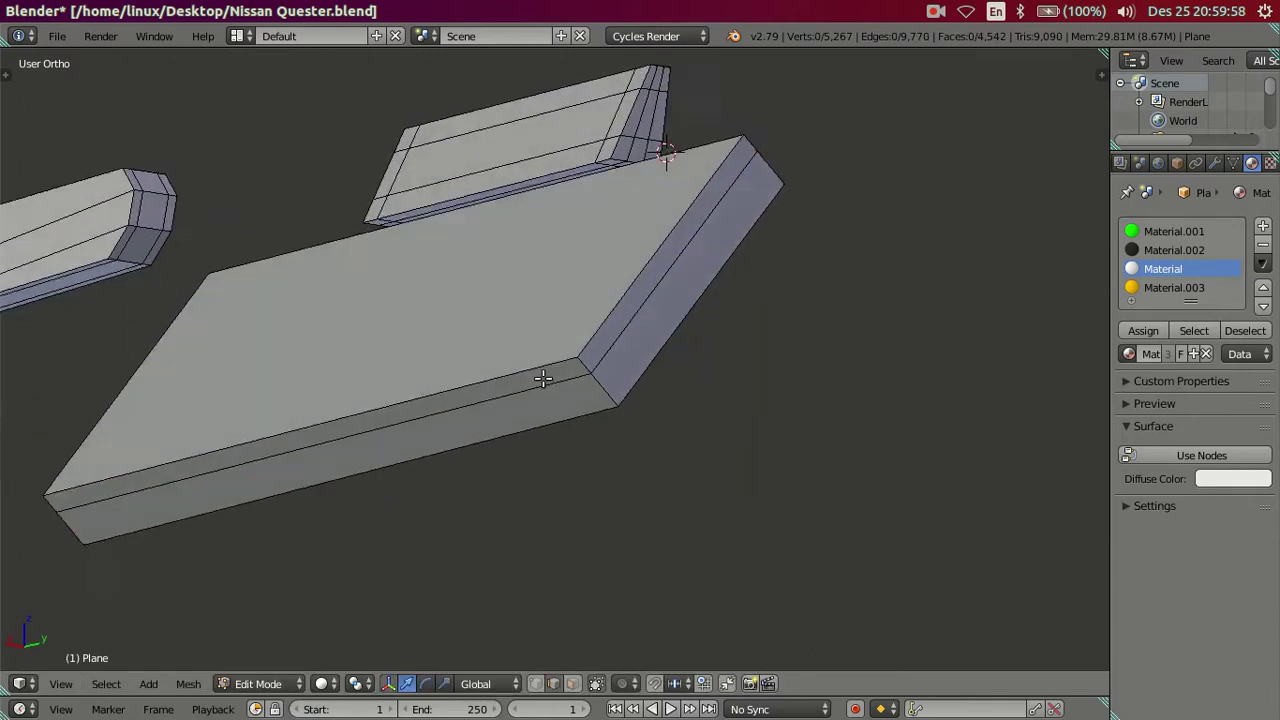
In right-side wireframe view, cut two vertical loops across the box's face.
{"action": "key", "text": "KP_3"}
{"action": "key", "text": "z"}
{"action": "scroll", "coordinate": [607, 339], "scroll_direction": "up", "scroll_amount": 1}
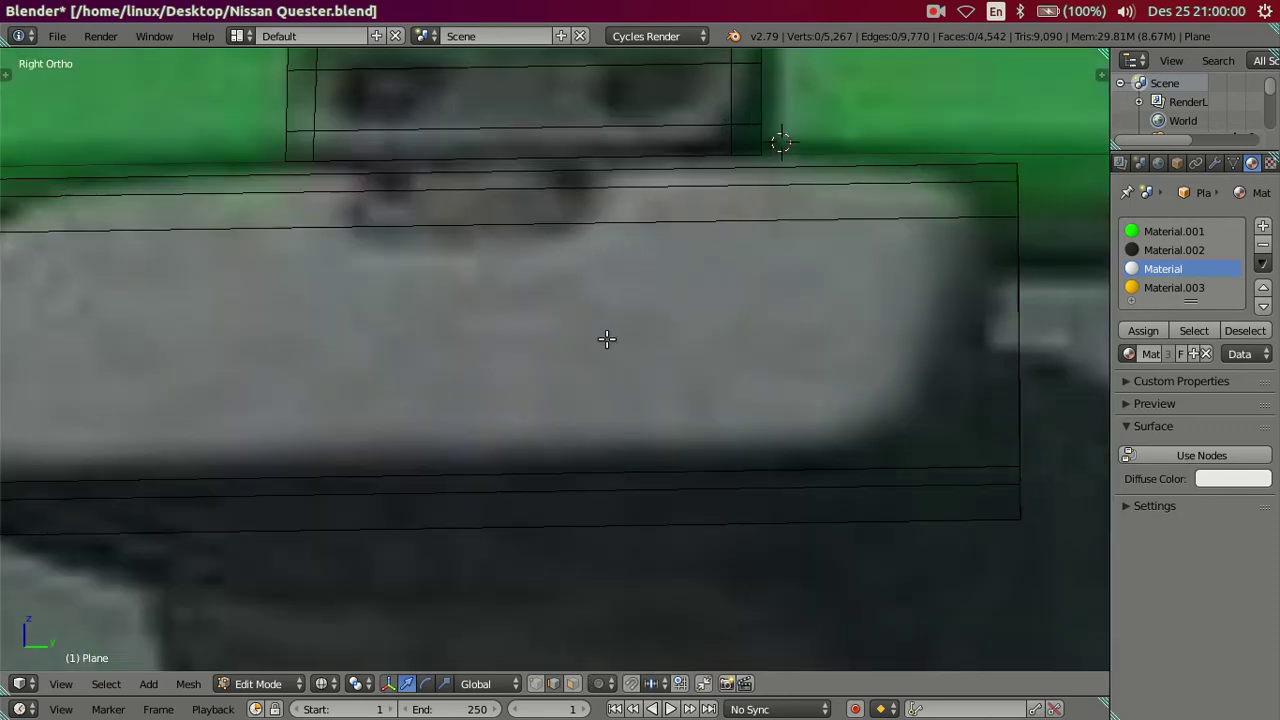
{"action": "scroll", "coordinate": [607, 339], "scroll_direction": "down", "scroll_amount": 2}
{"action": "middle_click_drag", "start_coordinate": [566, 323], "coordinate": [585, 346], "text": "shift"}
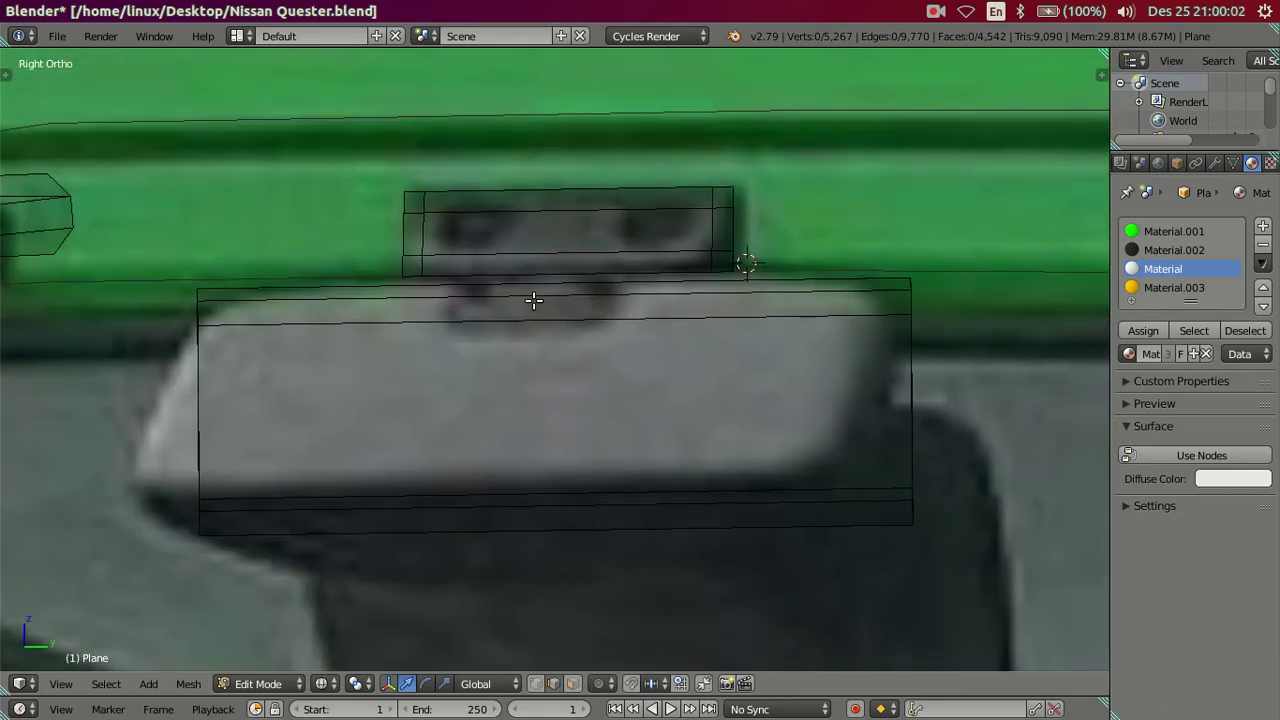
{"action": "key", "text": "ctrl+r"}
{"action": "scroll", "coordinate": [536, 308], "scroll_direction": "up", "scroll_amount": 1}
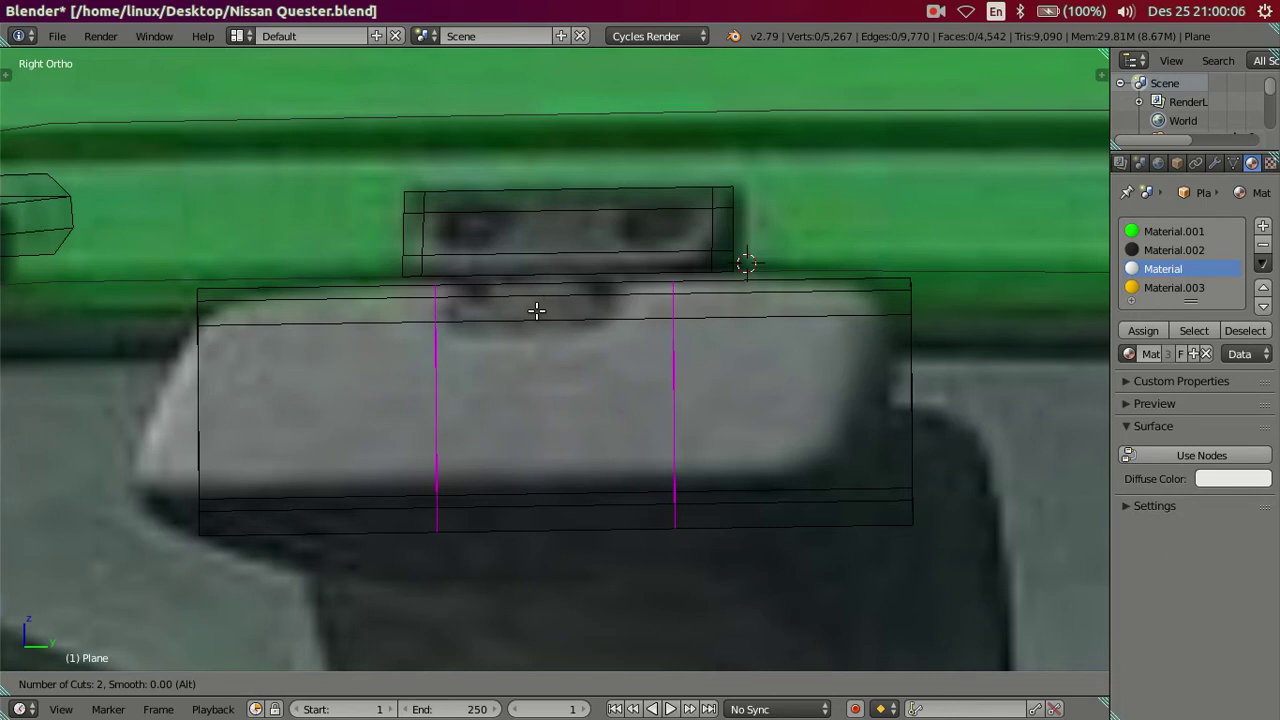
{"action": "left_click", "coordinate": [538, 313]}
{"action": "right_click", "coordinate": [540, 320]}
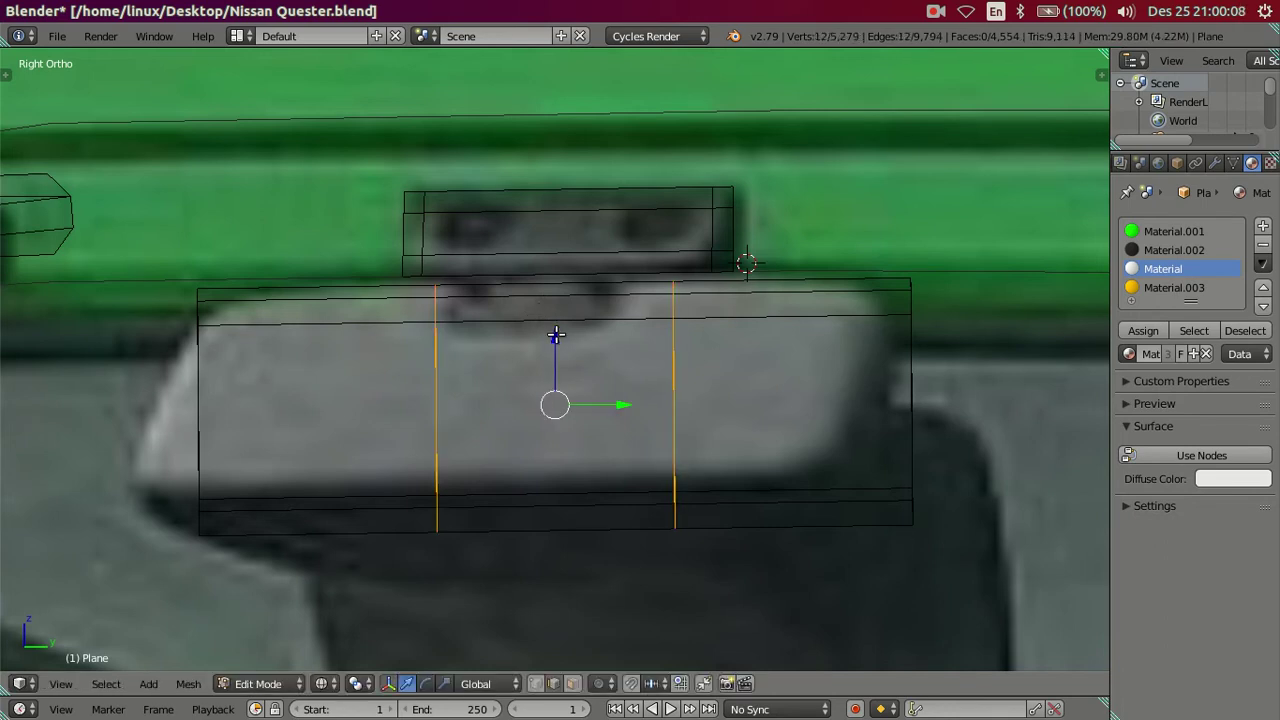
Cut six more vertical loops and dissolve the selected outer ones.
{"action": "key", "text": "ctrl+r"}
{"action": "scroll", "coordinate": [556, 335], "scroll_direction": "up", "scroll_amount": 1}
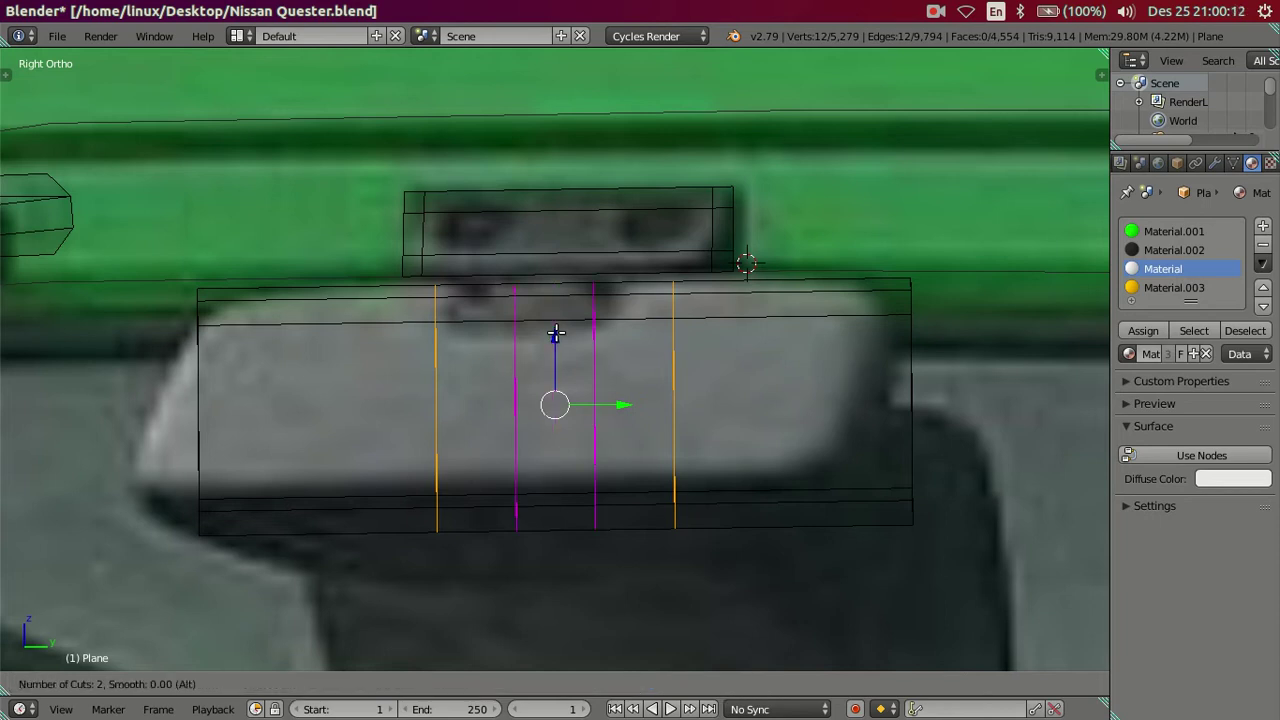
{"action": "scroll", "coordinate": [556, 335], "scroll_direction": "up", "scroll_amount": 4}
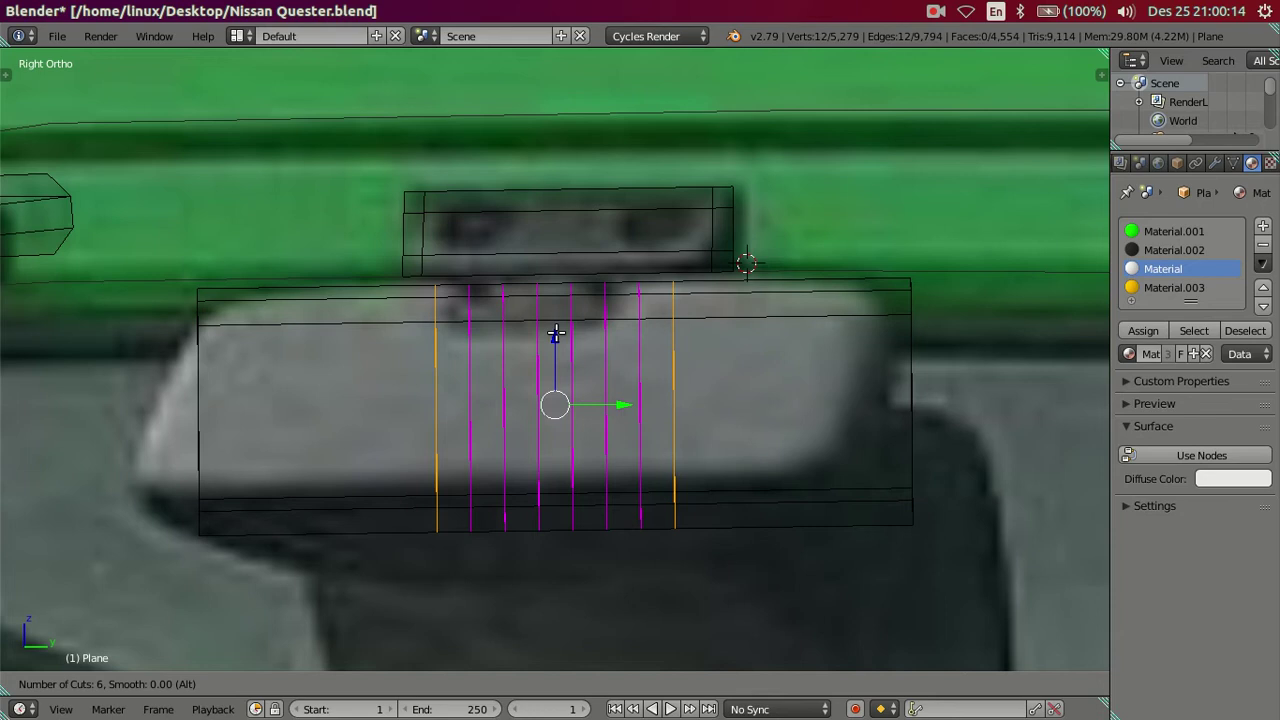
{"action": "left_click", "coordinate": [556, 335]}
{"action": "right_click", "coordinate": [556, 335]}
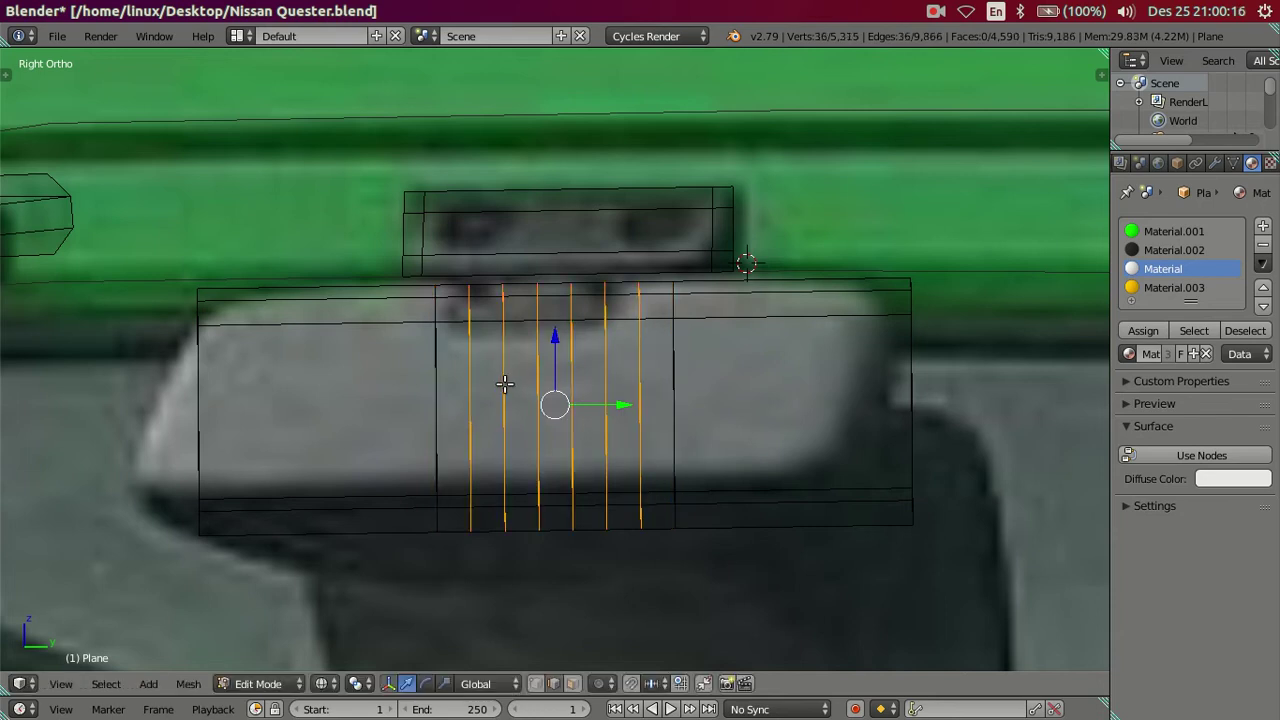
{"action": "right_click", "coordinate": [470, 391], "text": "alt+shift"}
{"action": "right_click", "coordinate": [638, 405], "text": "alt+shift"}
{"action": "right_click", "coordinate": [676, 420], "text": "alt+shift"}
{"action": "right_click", "coordinate": [439, 420], "text": "alt+shift"}
{"action": "key", "text": "x"}
{"action": "left_click", "coordinate": [586, 421]}
{"action": "middle_click_drag", "start_coordinate": [586, 421], "coordinate": [550, 393]}
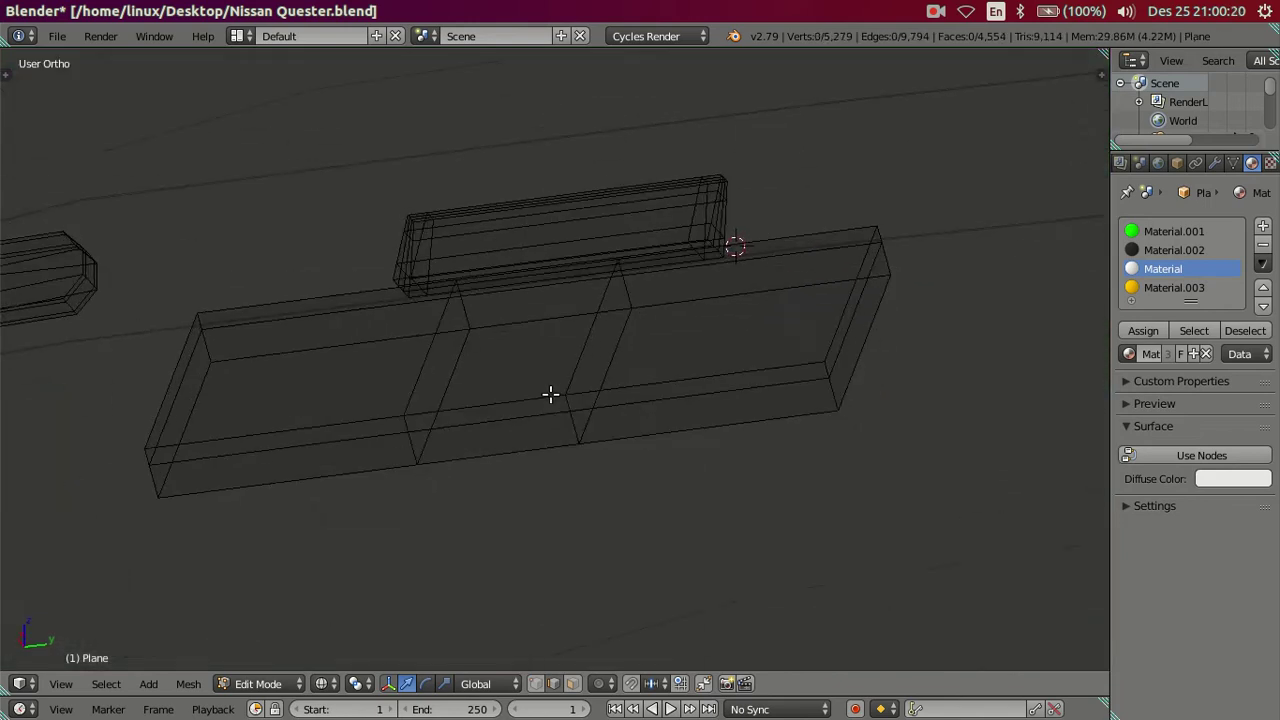
Undo the previous dissolve, then dissolve four of the box's vertical edge loops.
{"action": "key", "text": "ctrl+z"}
{"action": "mouse_move", "coordinate": [628, 382]}
{"action": "middle_mouse_down"}
{"action": "mouse_move", "coordinate": [674, 366]}
{"action": "mouse_move", "coordinate": [665, 418]}
{"action": "middle_mouse_up"}
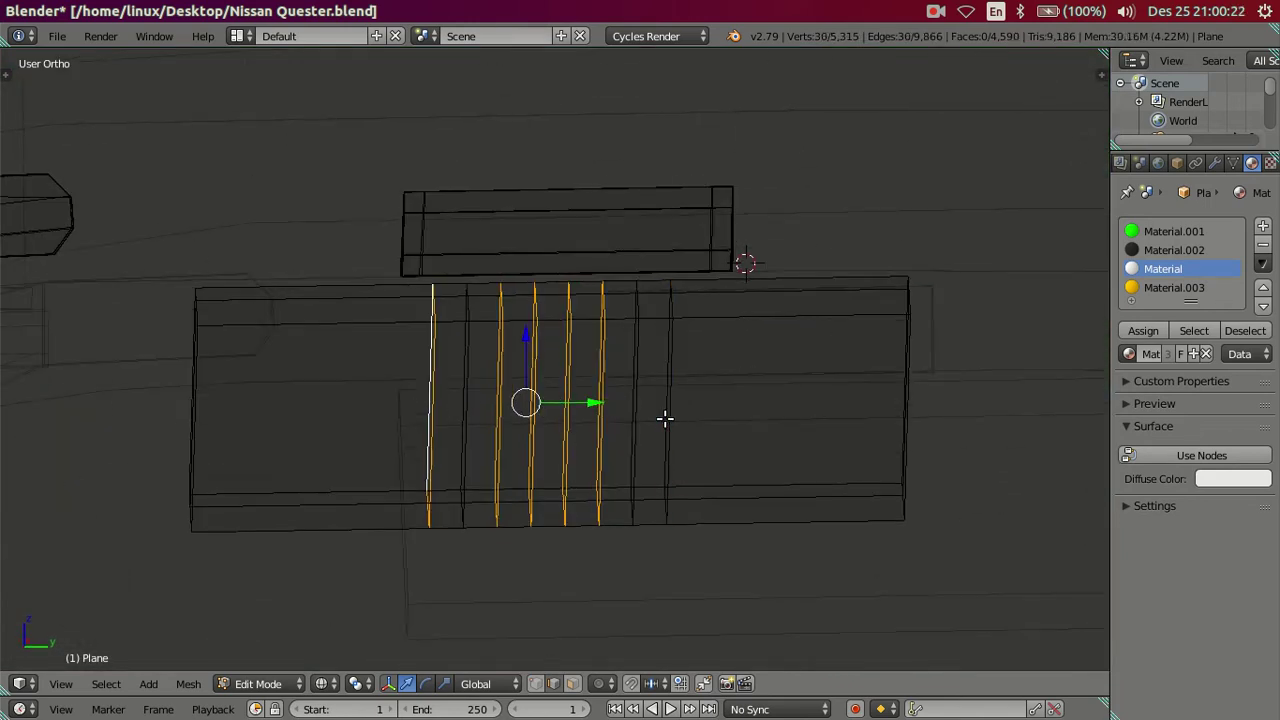
{"action": "middle_click_drag", "start_coordinate": [520, 425], "coordinate": [537, 486]}
{"action": "left_click", "coordinate": [459, 470], "text": "alt+shift"}
{"action": "key", "text": "x"}
{"action": "left_click", "coordinate": [709, 449]}
{"action": "mouse_move", "coordinate": [709, 449]}
{"action": "middle_mouse_down"}
{"action": "mouse_move", "coordinate": [666, 437]}
{"action": "mouse_move", "coordinate": [640, 403]}
{"action": "mouse_move", "coordinate": [604, 457]}
{"action": "middle_mouse_up"}
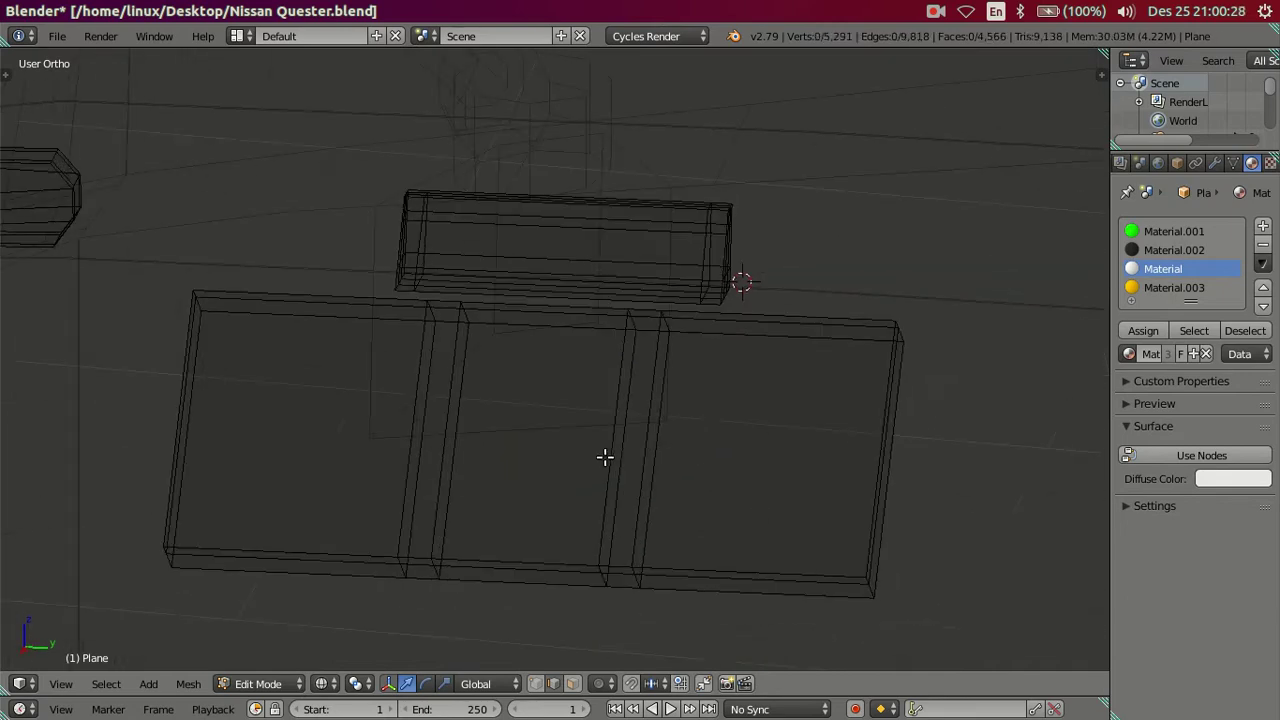
In solid shading, dissolve the last two vertical loops and select the box's front face.
{"action": "key", "text": "z"}
{"action": "mouse_move", "coordinate": [591, 408]}
{"action": "middle_mouse_down"}
{"action": "mouse_move", "coordinate": [523, 429]}
{"action": "mouse_move", "coordinate": [477, 386]}
{"action": "mouse_move", "coordinate": [537, 442]}
{"action": "mouse_move", "coordinate": [637, 423]}
{"action": "mouse_move", "coordinate": [508, 386]}
{"action": "mouse_move", "coordinate": [508, 404]}
{"action": "middle_mouse_up"}
{"action": "right_click", "coordinate": [413, 395], "text": "alt"}
{"action": "right_click", "coordinate": [543, 437], "text": "alt+shift"}
{"action": "key", "text": "x"}
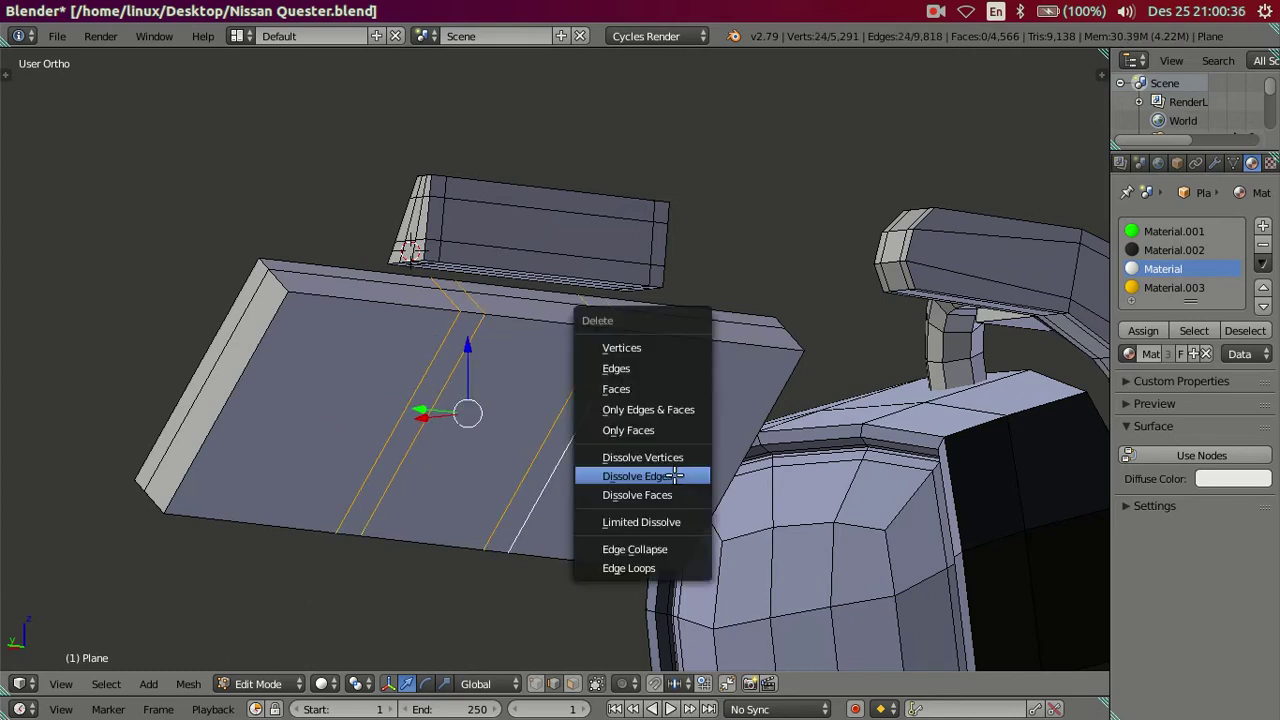
{"action": "left_click", "coordinate": [675, 476]}
{"action": "middle_click_drag", "start_coordinate": [512, 437], "coordinate": [546, 469]}
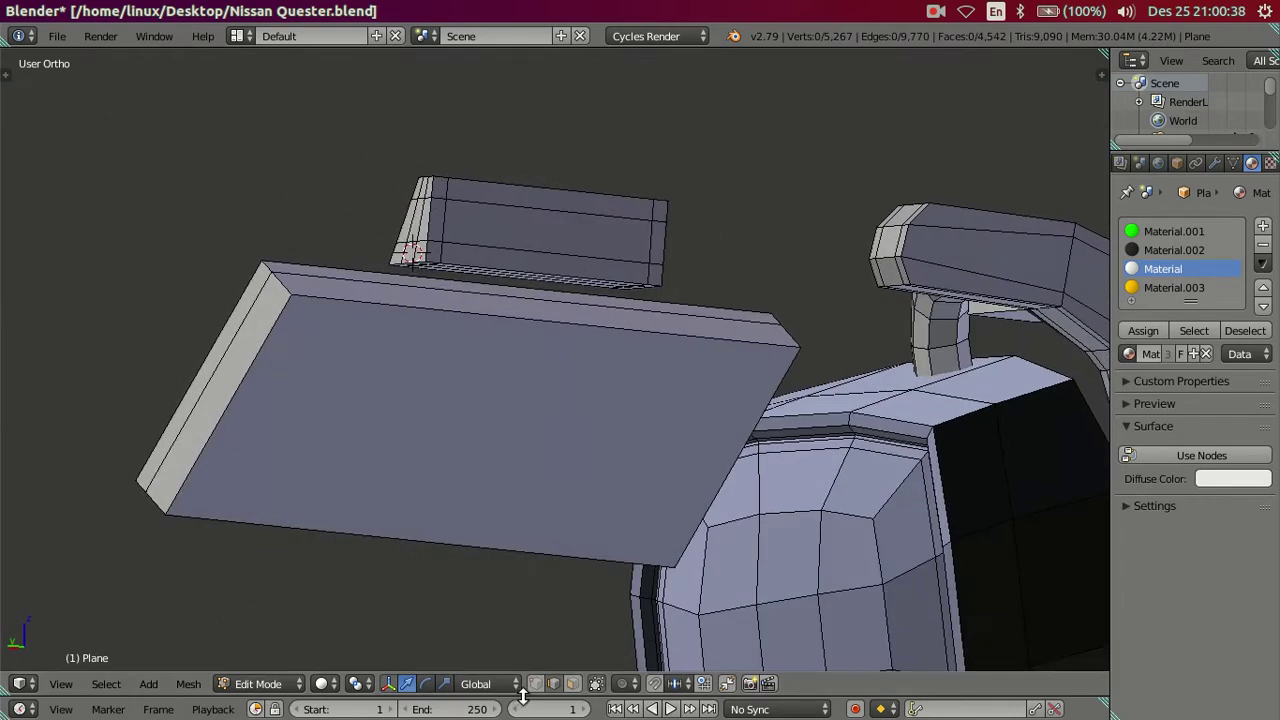
{"action": "left_click", "coordinate": [572, 683]}
{"action": "right_click", "coordinate": [532, 455]}
Delete the front face, then extrude the inner edge loop and scale it inward.
{"action": "key", "text": "x"}
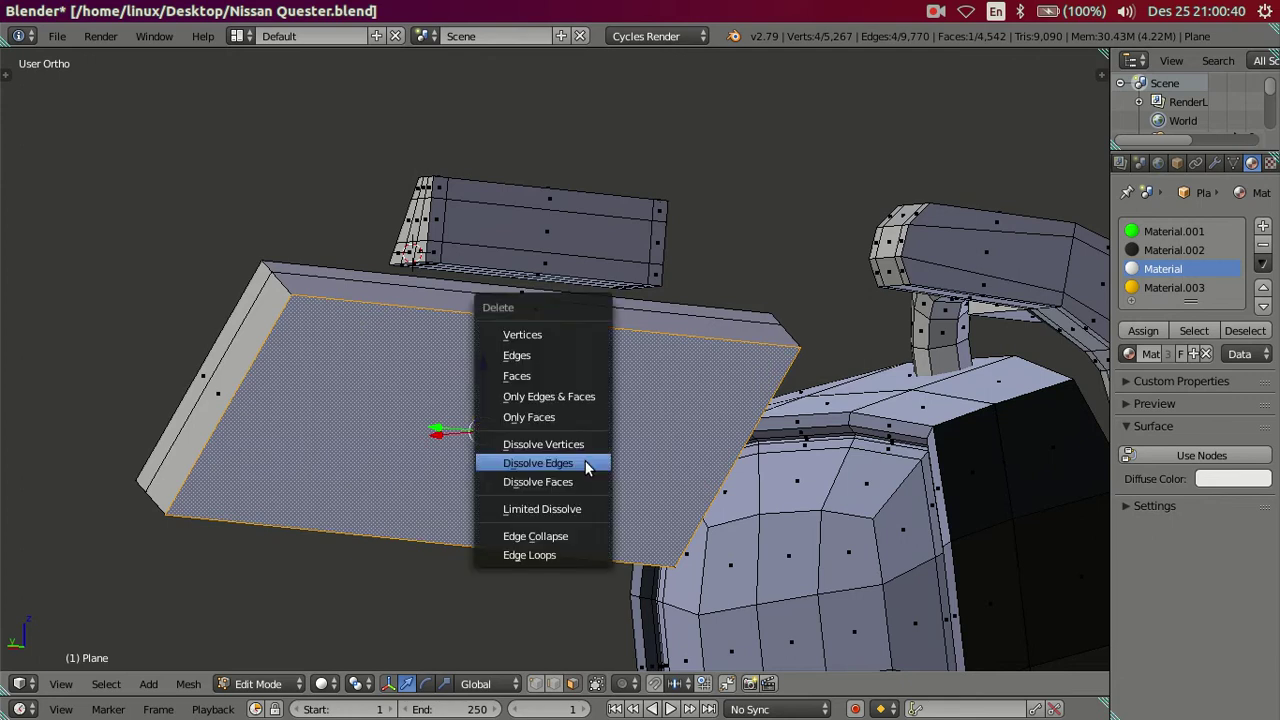
{"action": "left_click", "coordinate": [585, 376]}
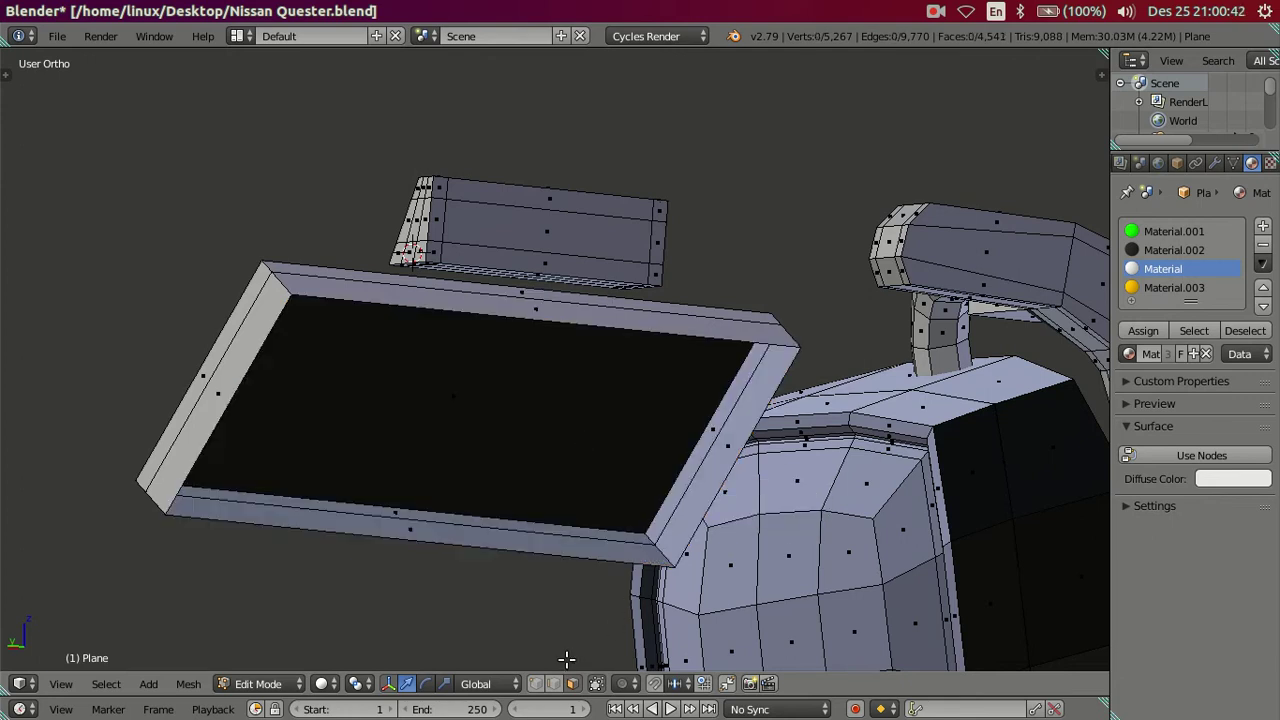
{"action": "left_click", "coordinate": [558, 684]}
{"action": "right_click", "coordinate": [726, 490], "text": "alt"}
{"action": "middle_click_drag", "start_coordinate": [728, 487], "coordinate": [850, 511]}
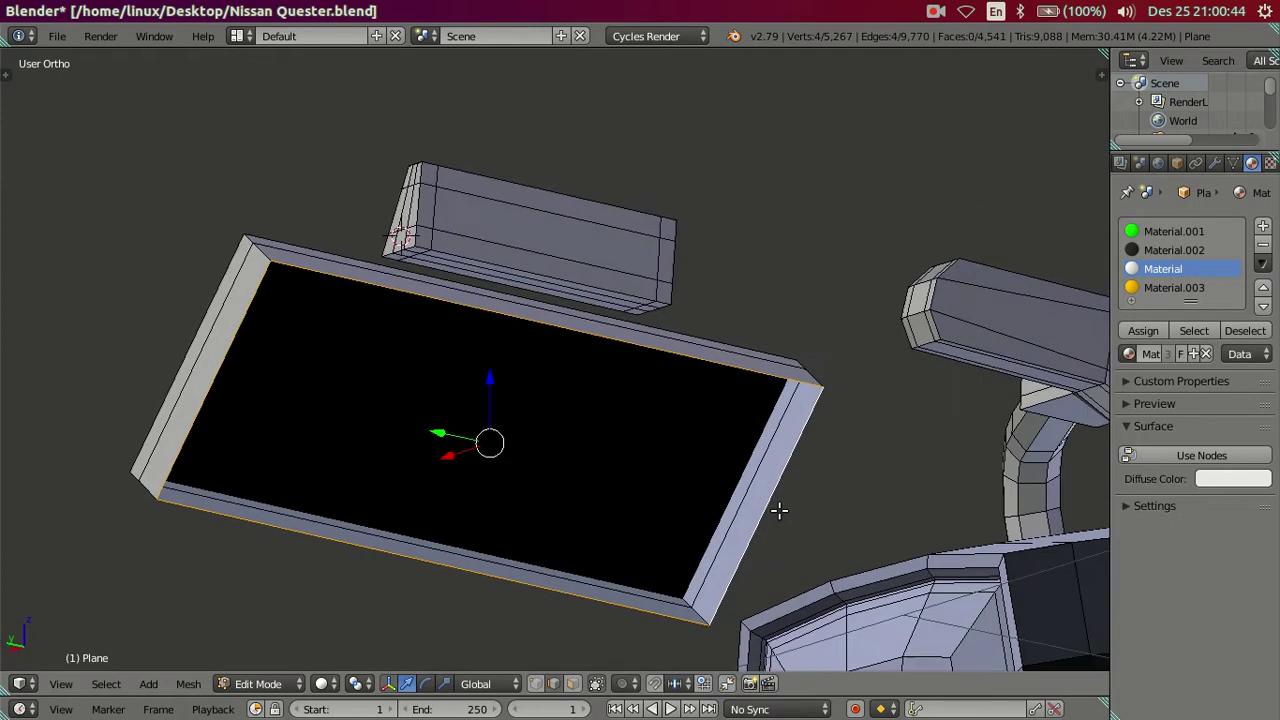
{"action": "key", "text": "e"}
{"action": "key", "text": "s"}
{"action": "left_click", "coordinate": [890, 508]}
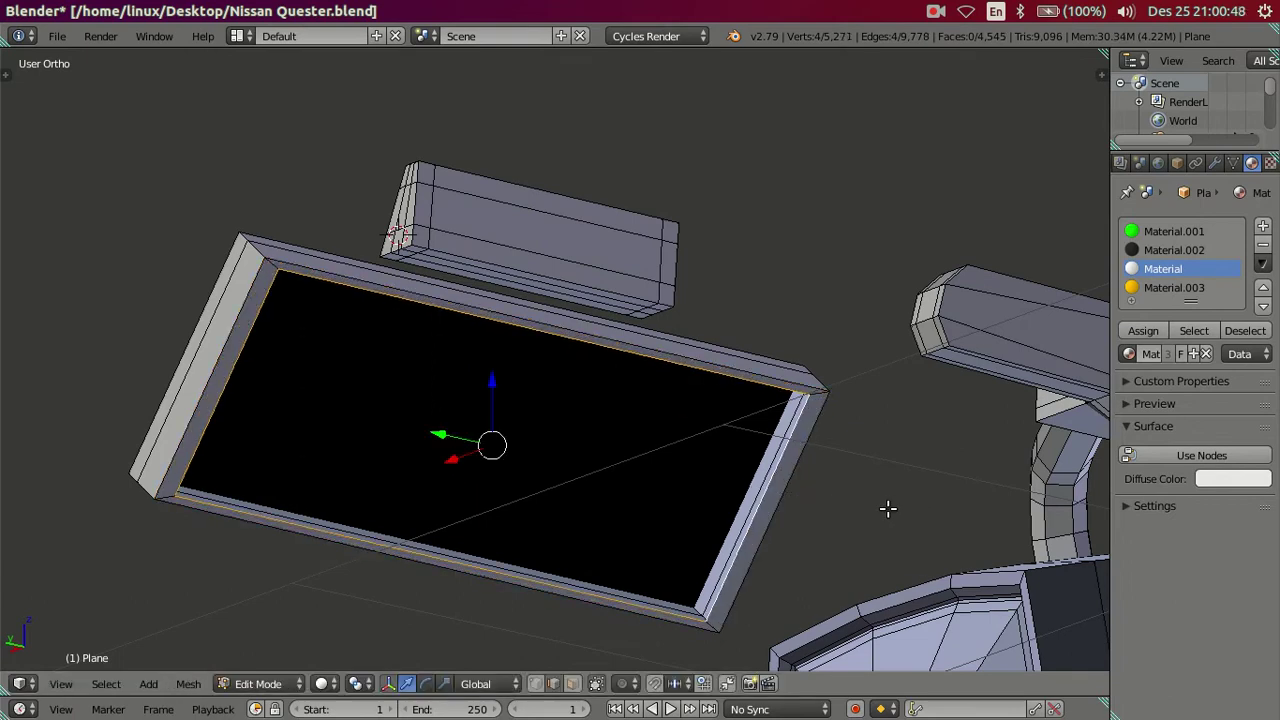
Slightly rescale the inner loop, then select both top corner vertices and begin scaling them.
{"action": "mouse_move", "coordinate": [890, 510]}
{"action": "middle_mouse_down"}
{"action": "mouse_move", "coordinate": [848, 506]}
{"action": "mouse_move", "coordinate": [828, 484]}
{"action": "mouse_move", "coordinate": [872, 493]}
{"action": "middle_mouse_up"}
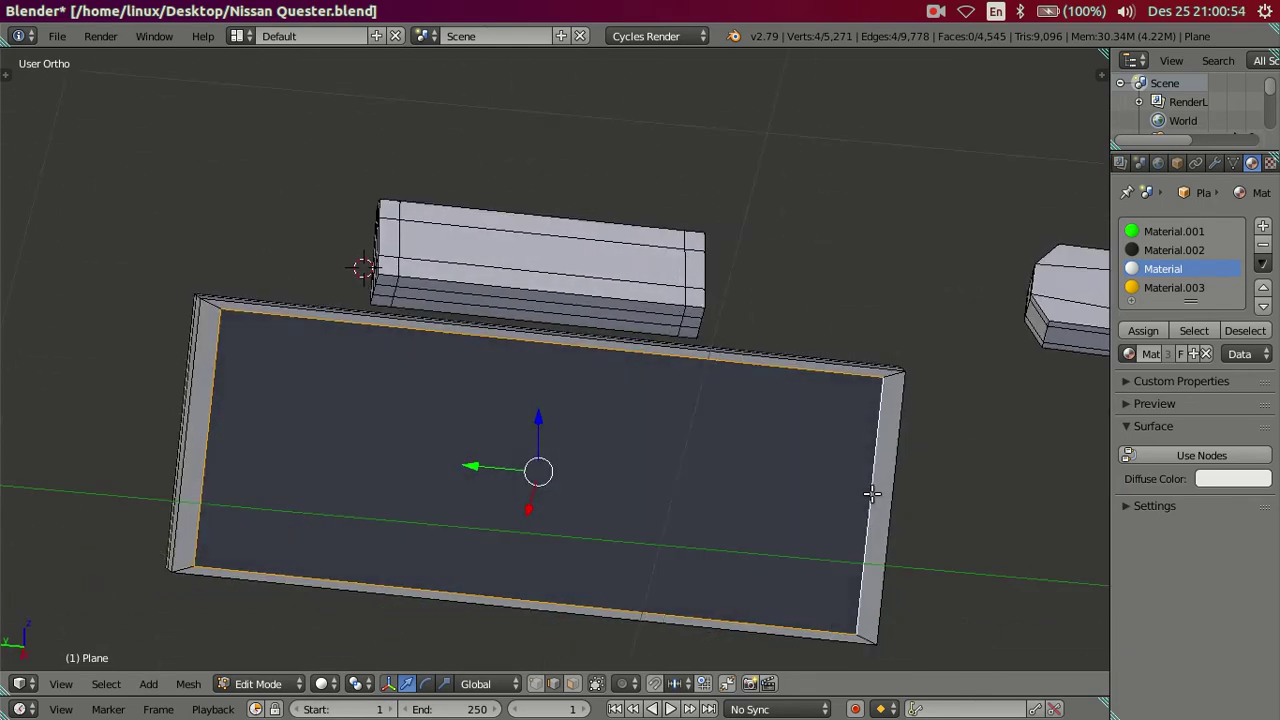
{"action": "key", "text": "s"}
{"action": "left_click", "coordinate": [1000, 531]}
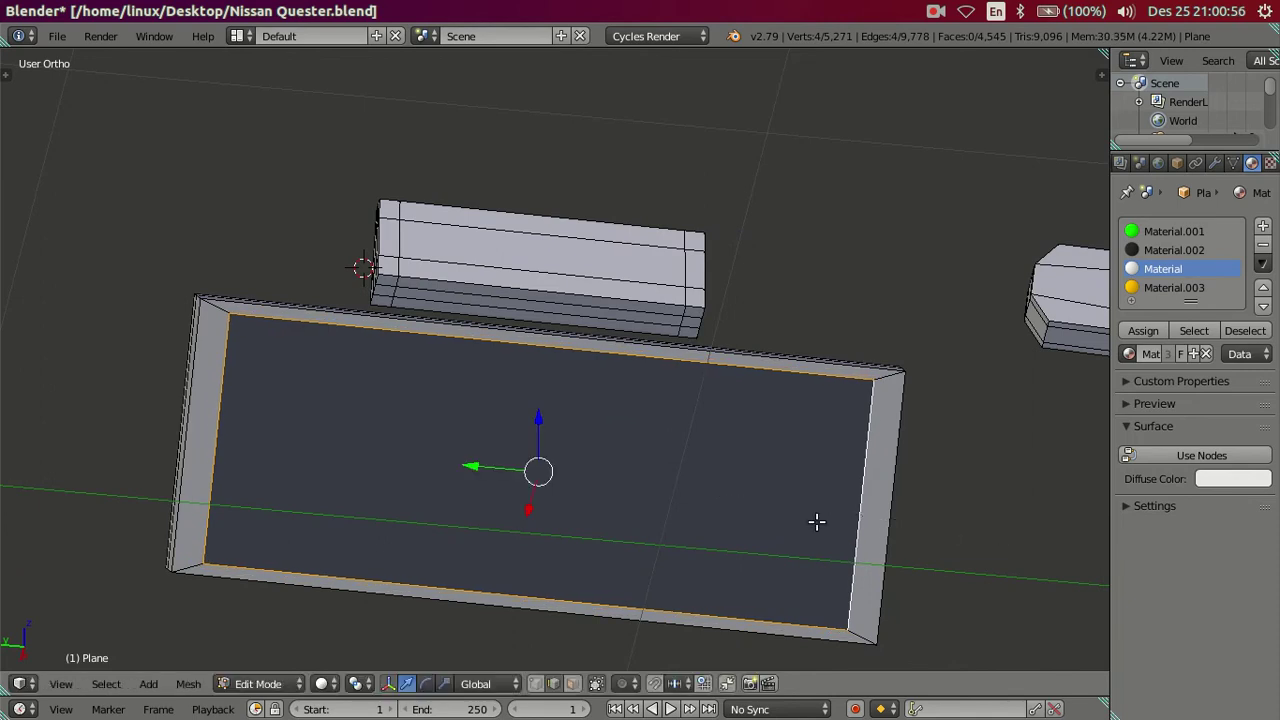
{"action": "right_click", "coordinate": [230, 316]}
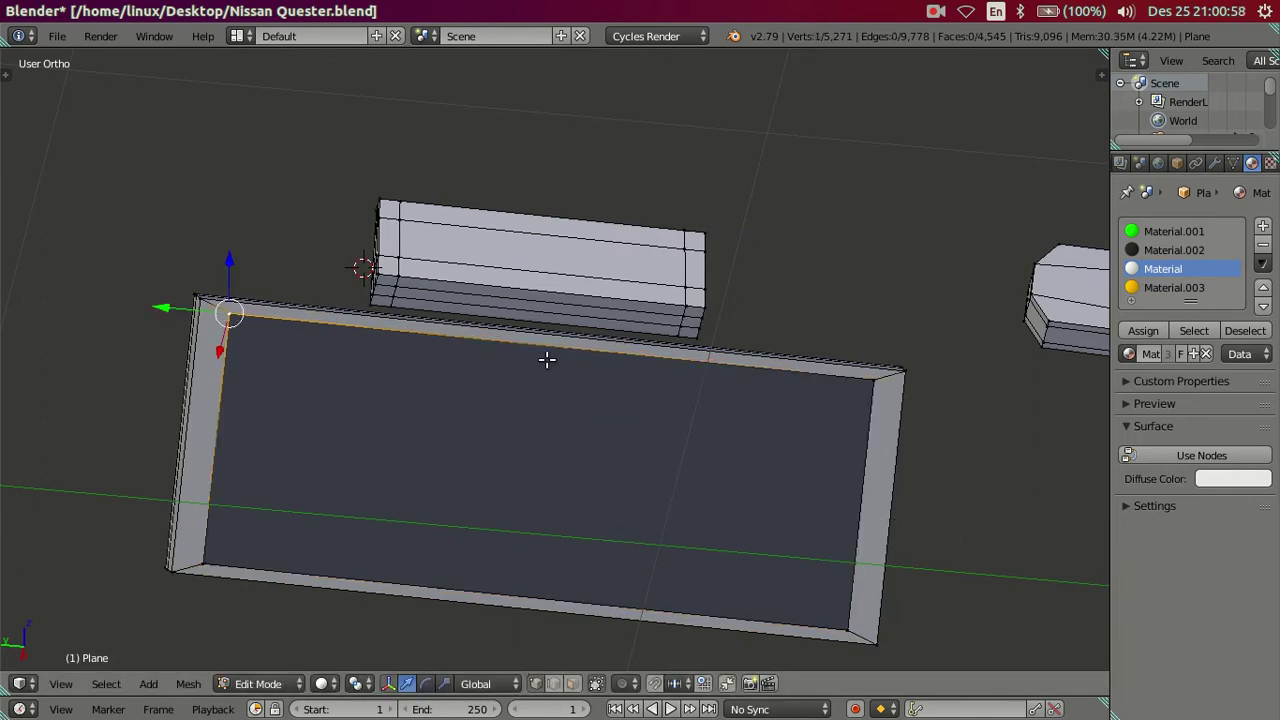
{"action": "right_click", "coordinate": [866, 379], "text": "shift"}
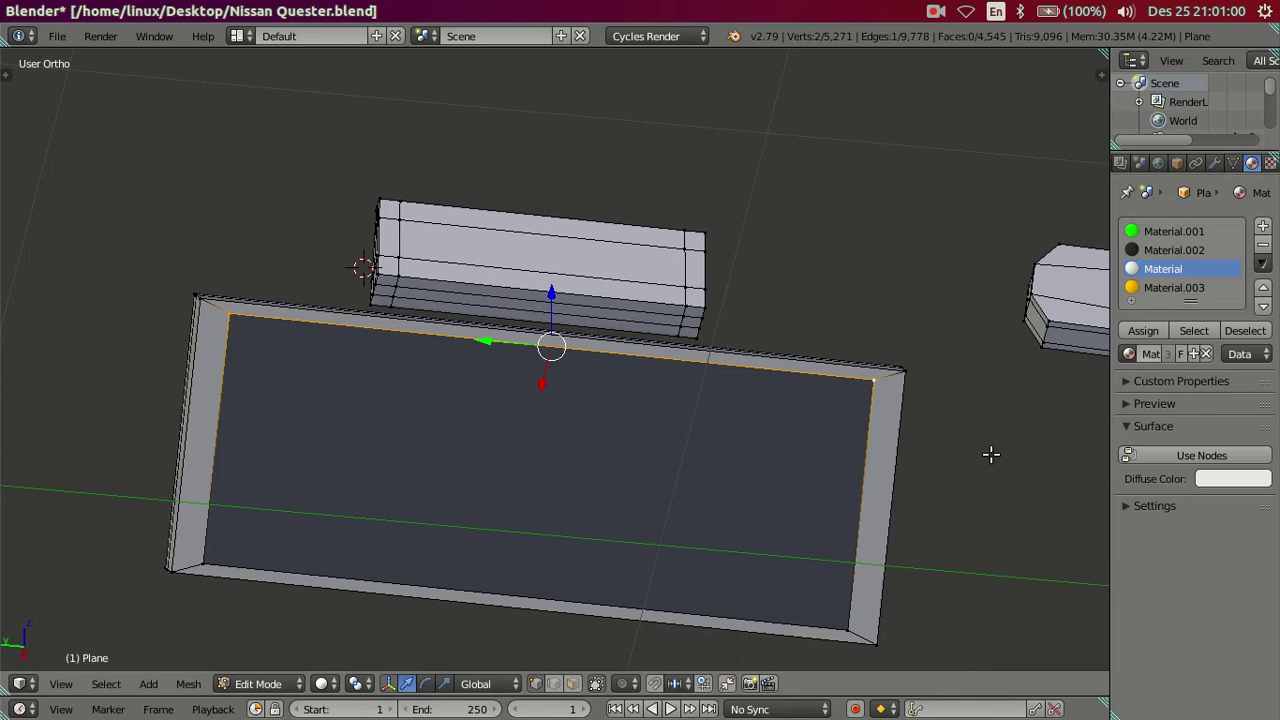
{"action": "key", "text": "s"}
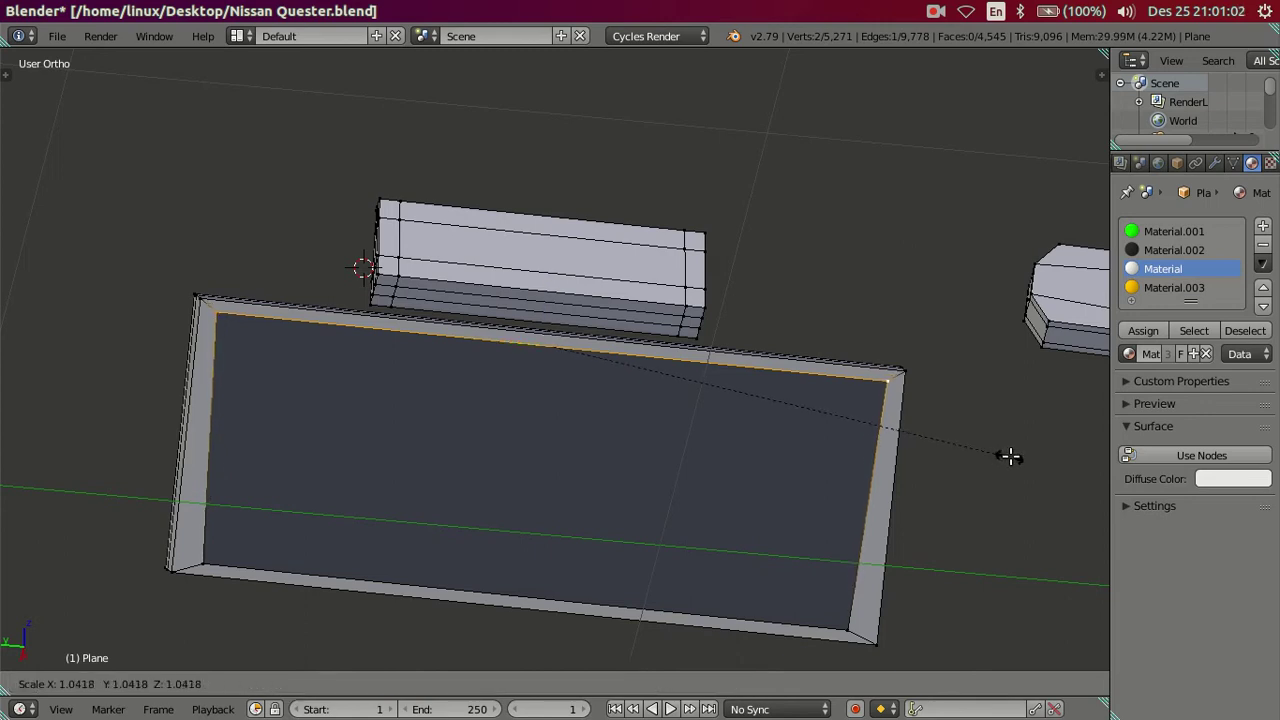
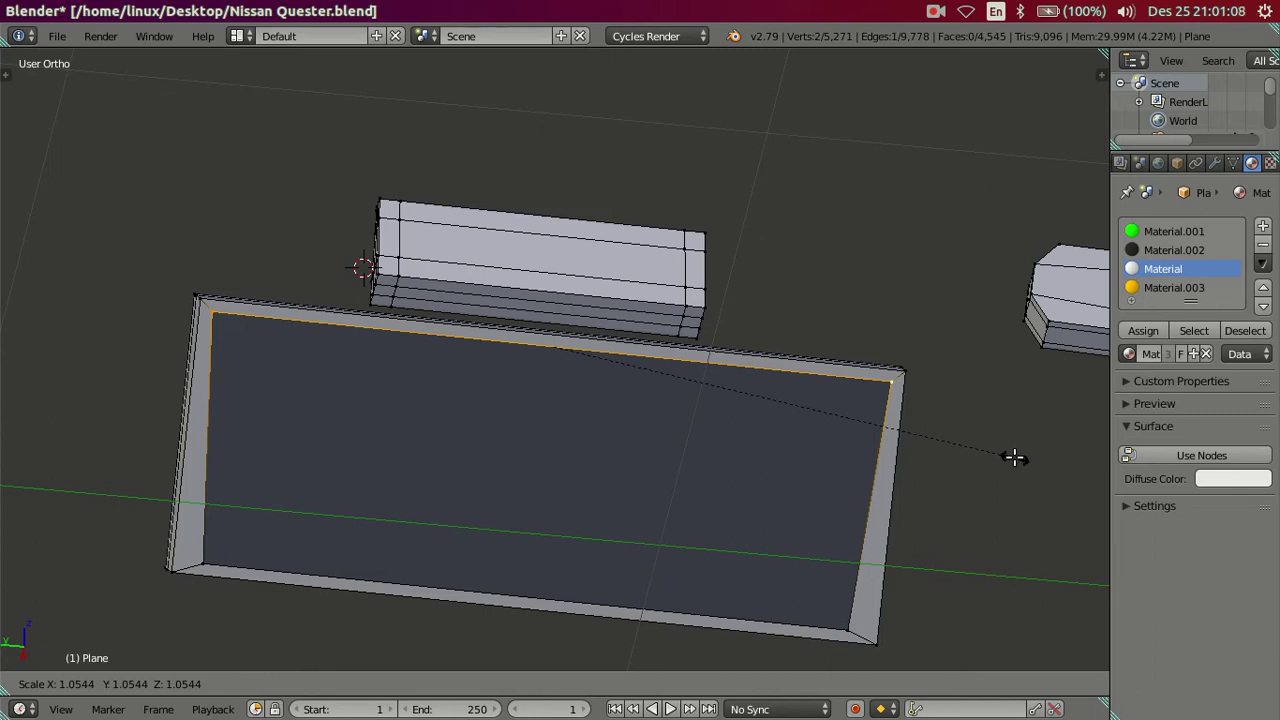
Widen the mirror frame's top and bottom edges by a scale of 1.05.
{"action": "type", "text": "1.0"}
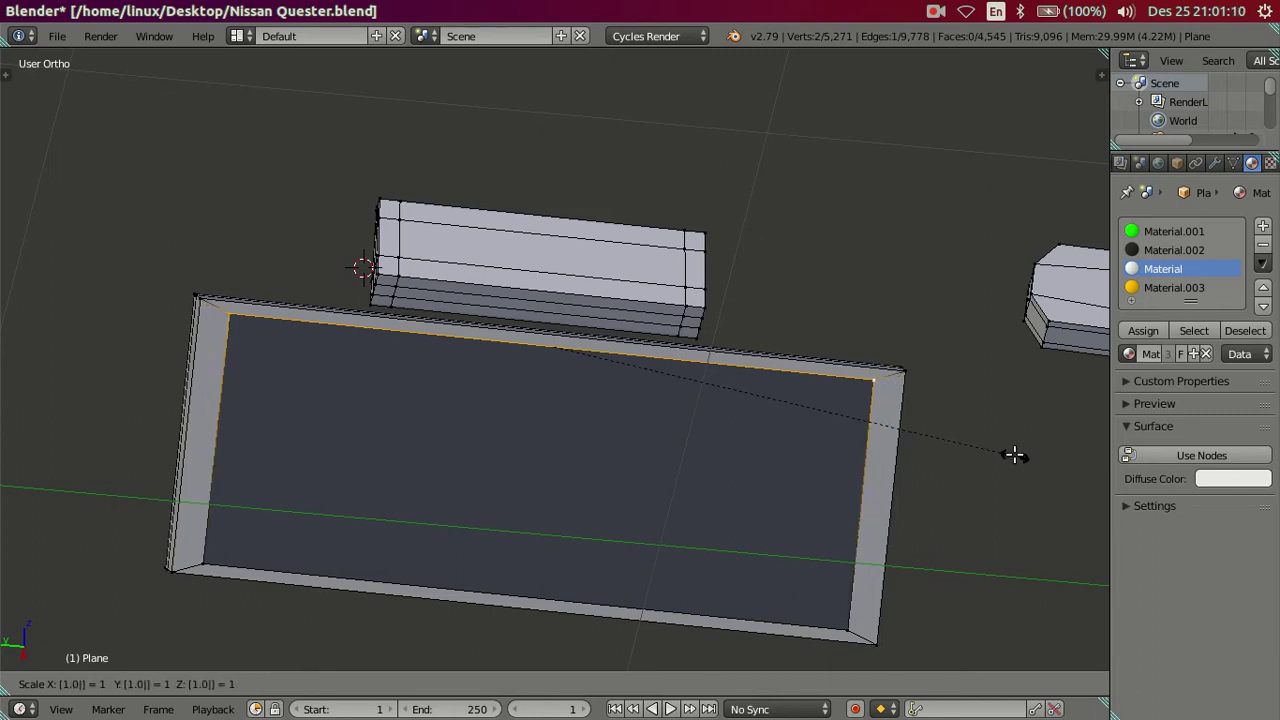
{"action": "type", "text": "5"}
{"action": "key", "text": "Return"}
{"action": "right_click", "coordinate": [786, 637]}
{"action": "right_click", "coordinate": [205, 565], "text": "shift"}
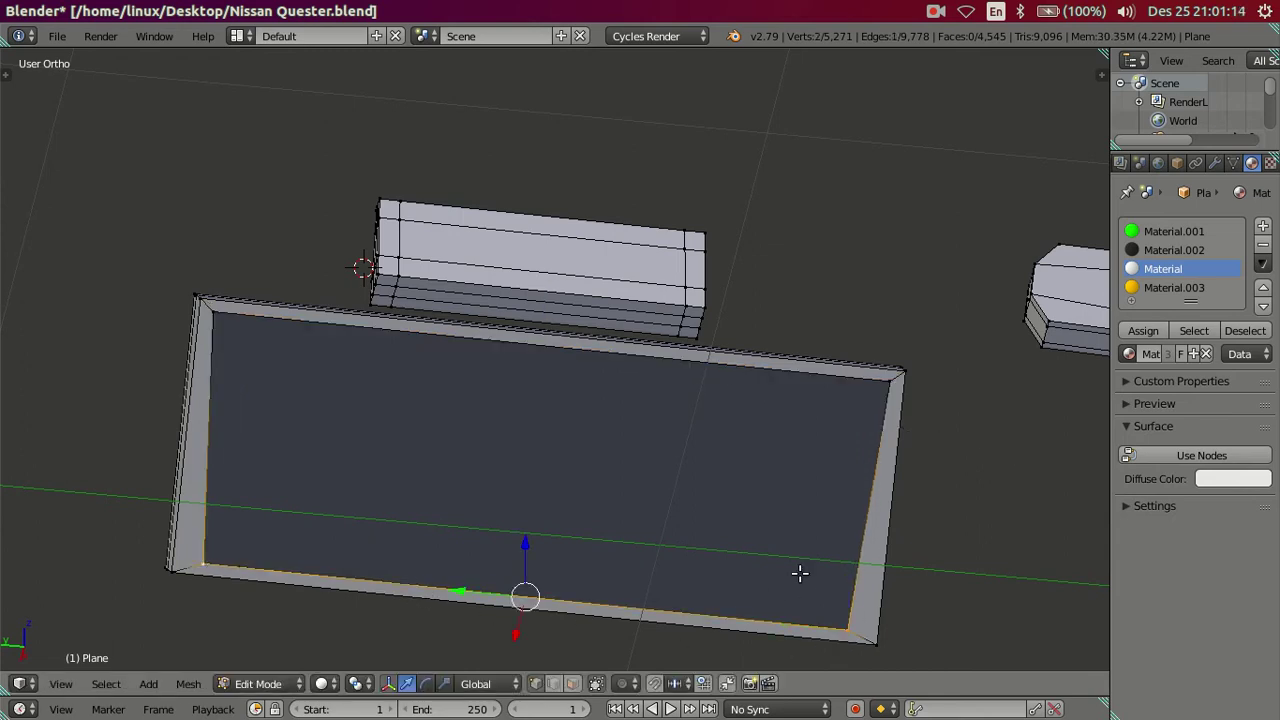
{"action": "type", "text": "s"}
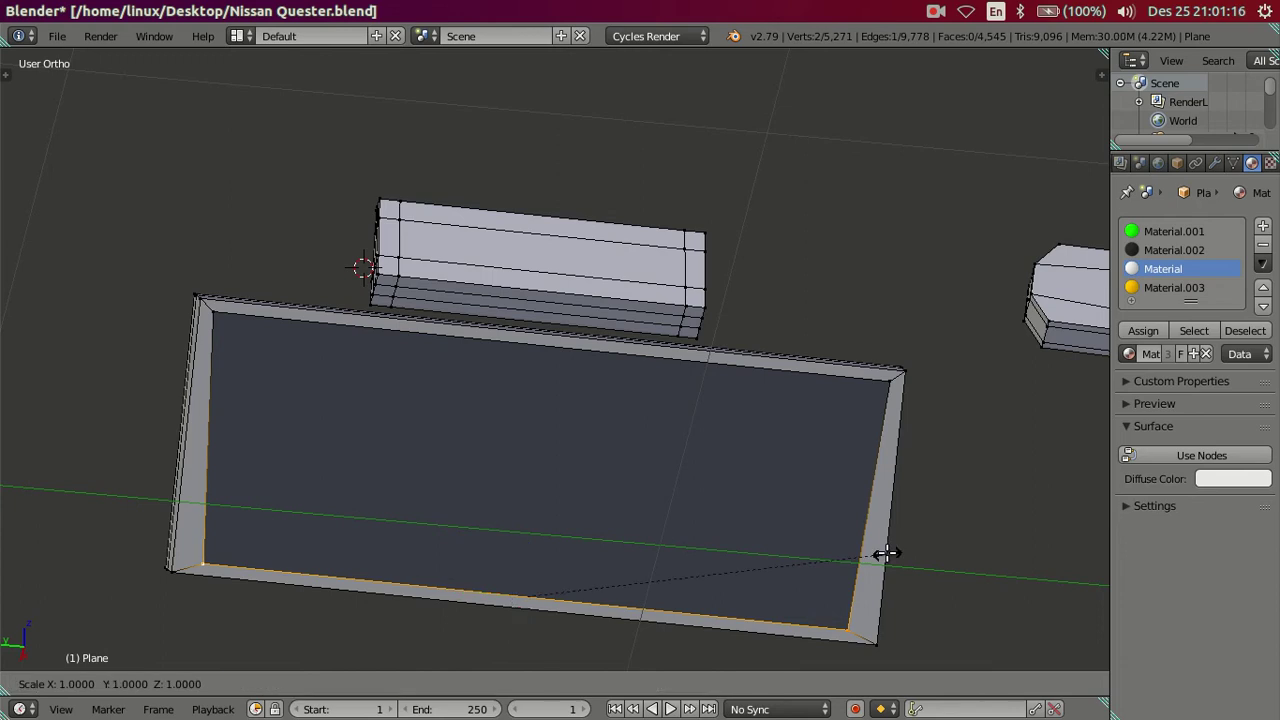
{"action": "type", "text": "1.0"}
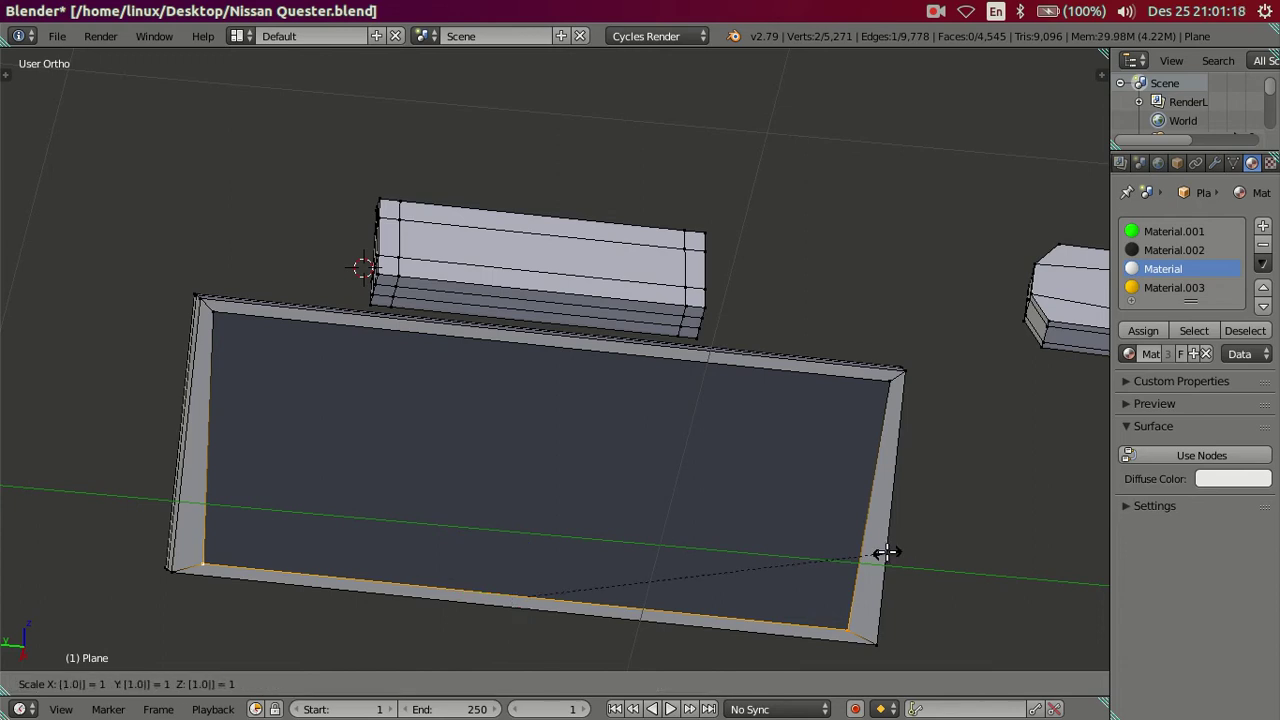
{"action": "type", "text": "5"}
{"action": "key", "text": "Return"}
{"action": "key", "text": "a"}
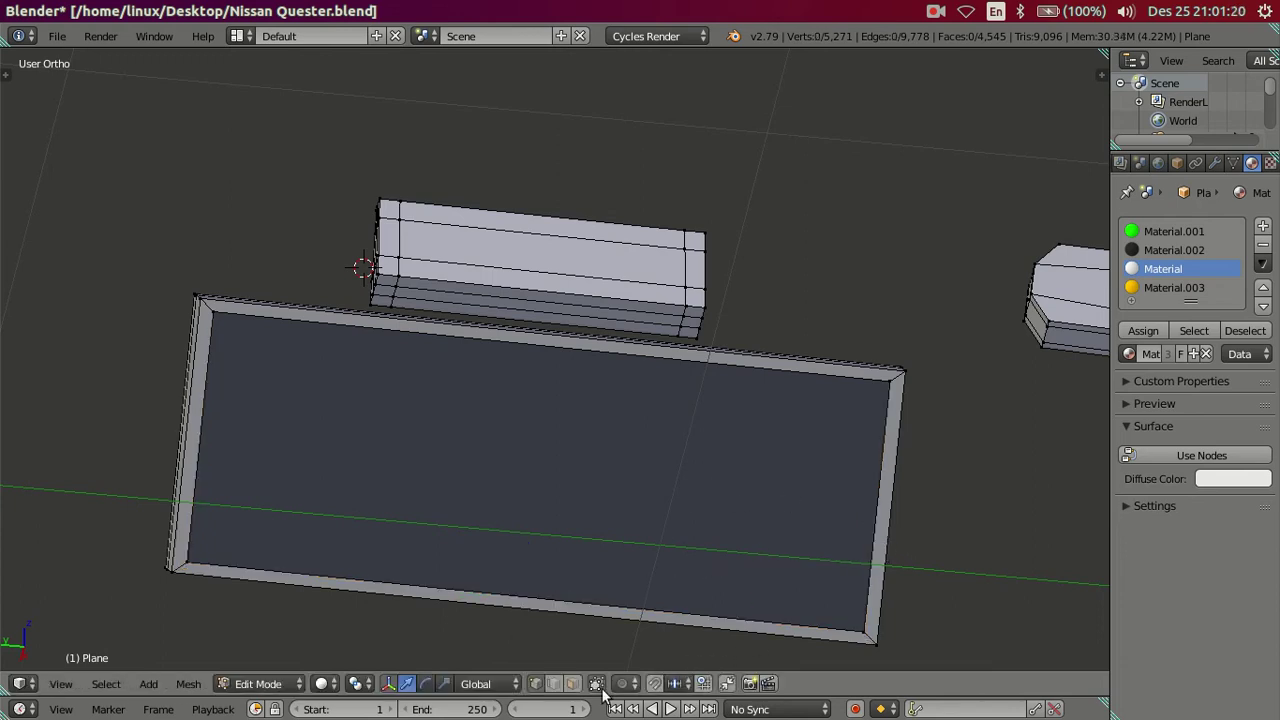
Extrude the frame's inner loop and scale it inward to 0.9576 as an inset rim.
{"action": "right_click", "coordinate": [855, 577], "text": "alt"}
{"action": "mouse_move", "coordinate": [711, 543]}
{"action": "middle_mouse_down"}
{"action": "mouse_move", "coordinate": [770, 578]}
{"action": "mouse_move", "coordinate": [697, 549]}
{"action": "mouse_move", "coordinate": [876, 522]}
{"action": "middle_mouse_up"}
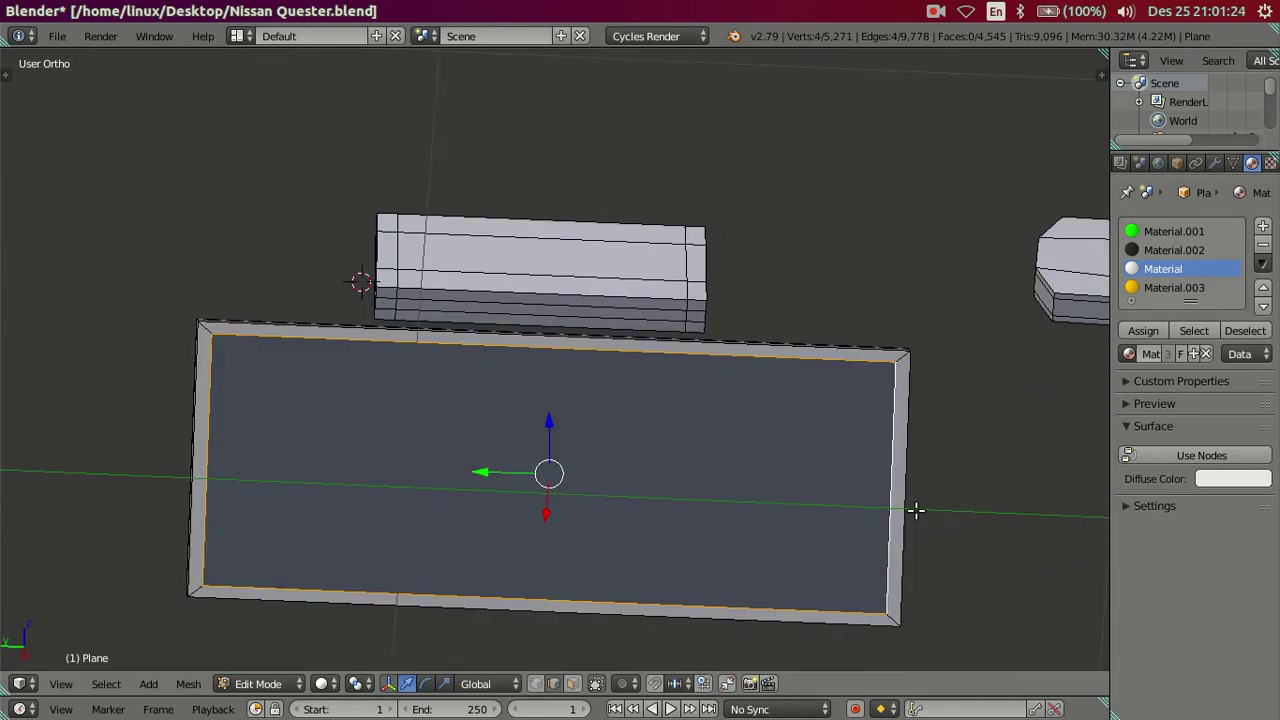
{"action": "key", "text": "e"}
{"action": "key", "text": "s"}
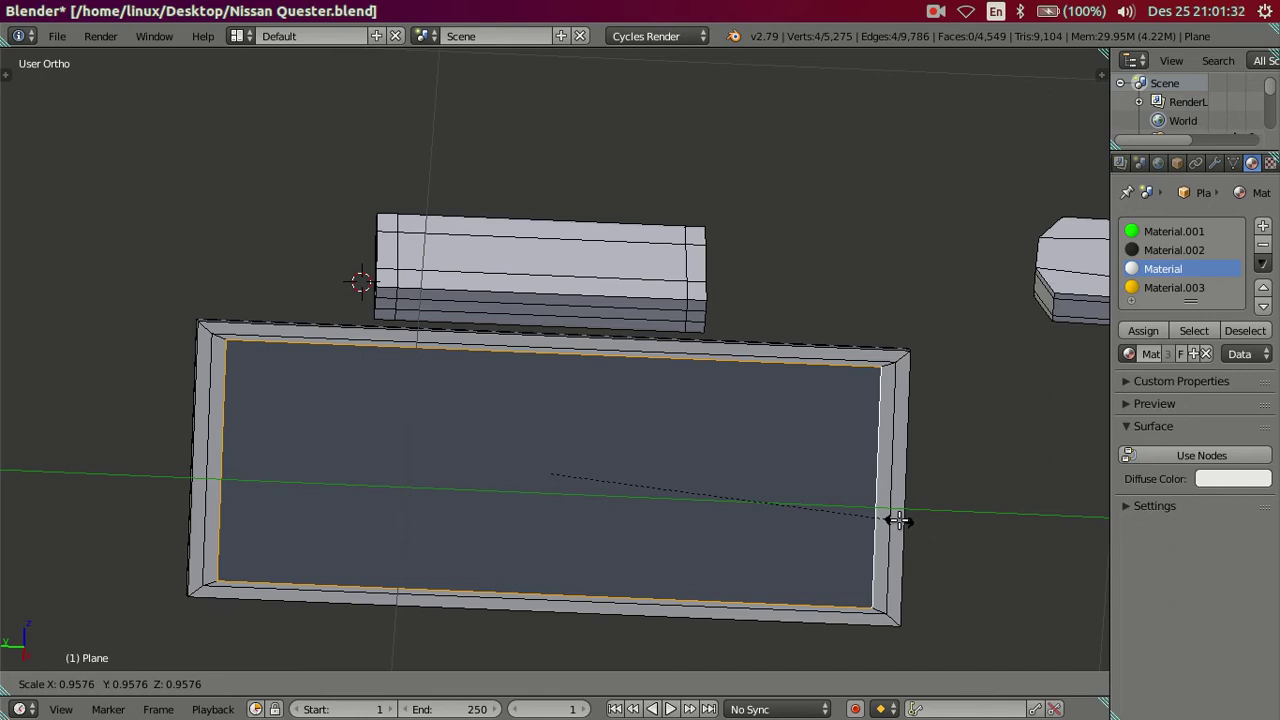
{"action": "left_click", "coordinate": [898, 520]}
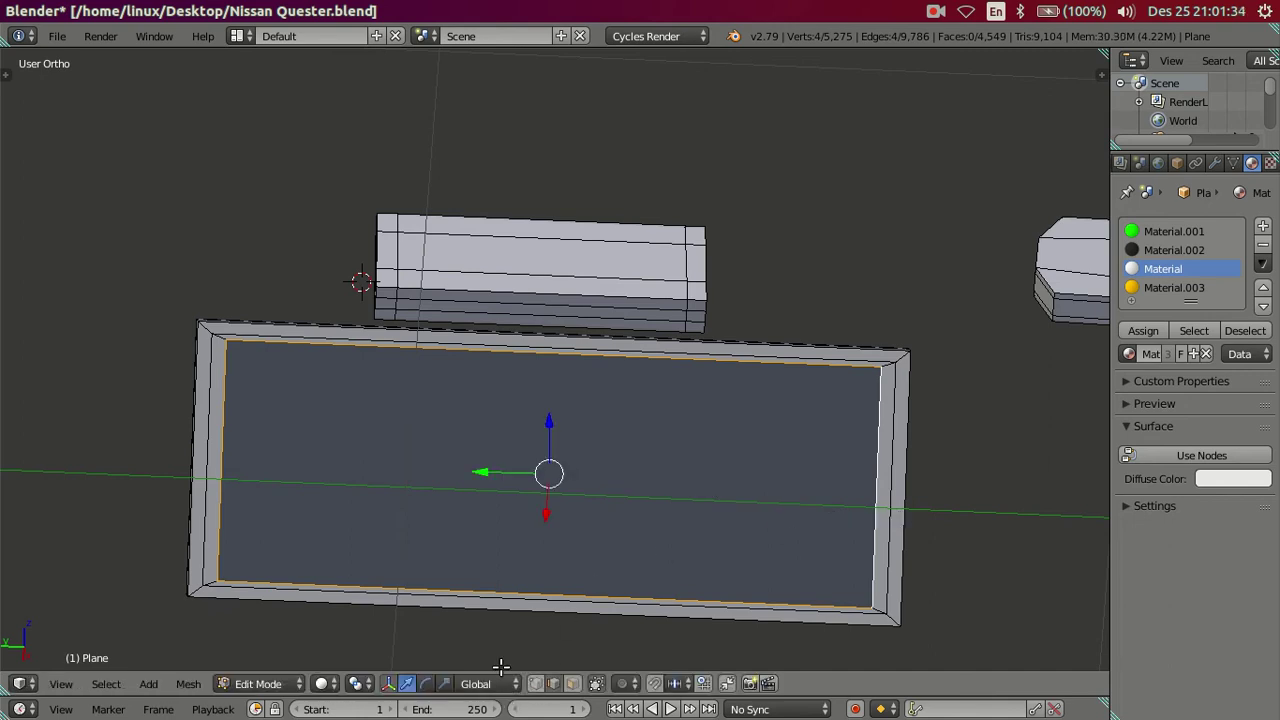
Rescale the inner rim's top and bottom edges to a scale of 1.
{"action": "right_click", "coordinate": [657, 364]}
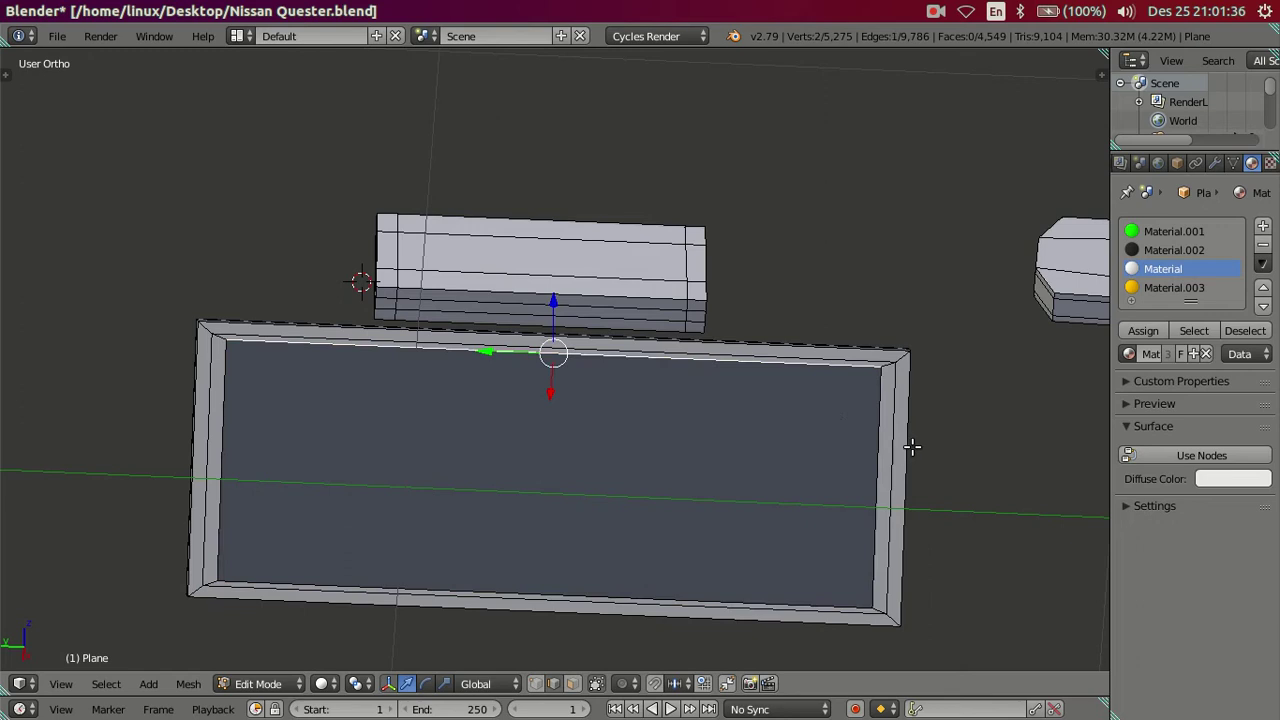
{"action": "key", "text": "s"}
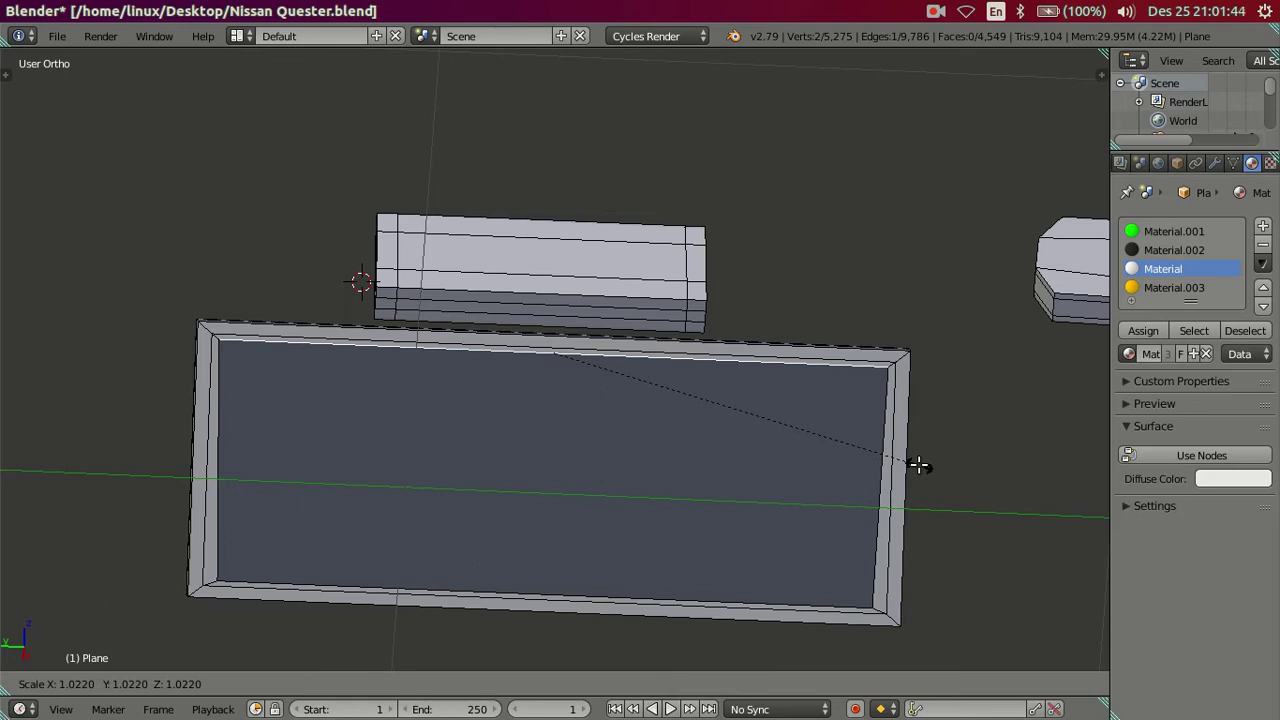
{"action": "type", "text": "1"}
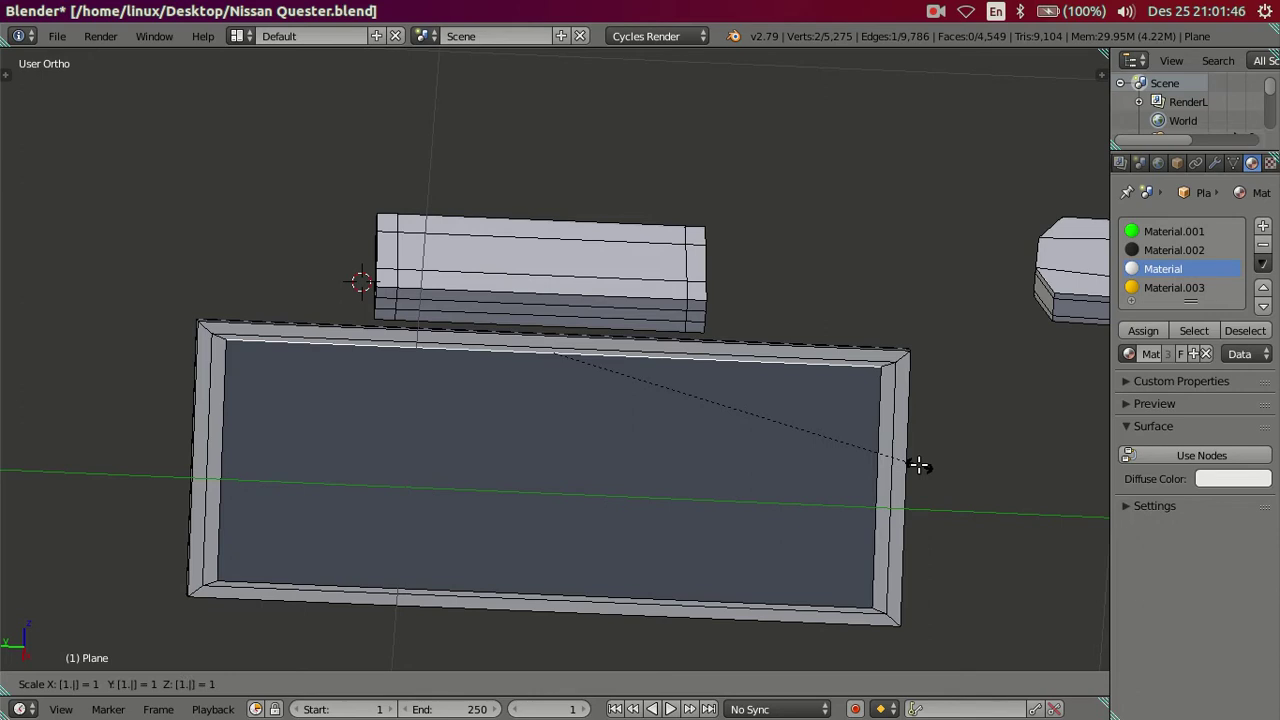
{"action": "key", "text": "Return"}
{"action": "right_click", "coordinate": [754, 597]}
{"action": "type", "text": "s1.0"}
{"action": "key", "text": "Return"}
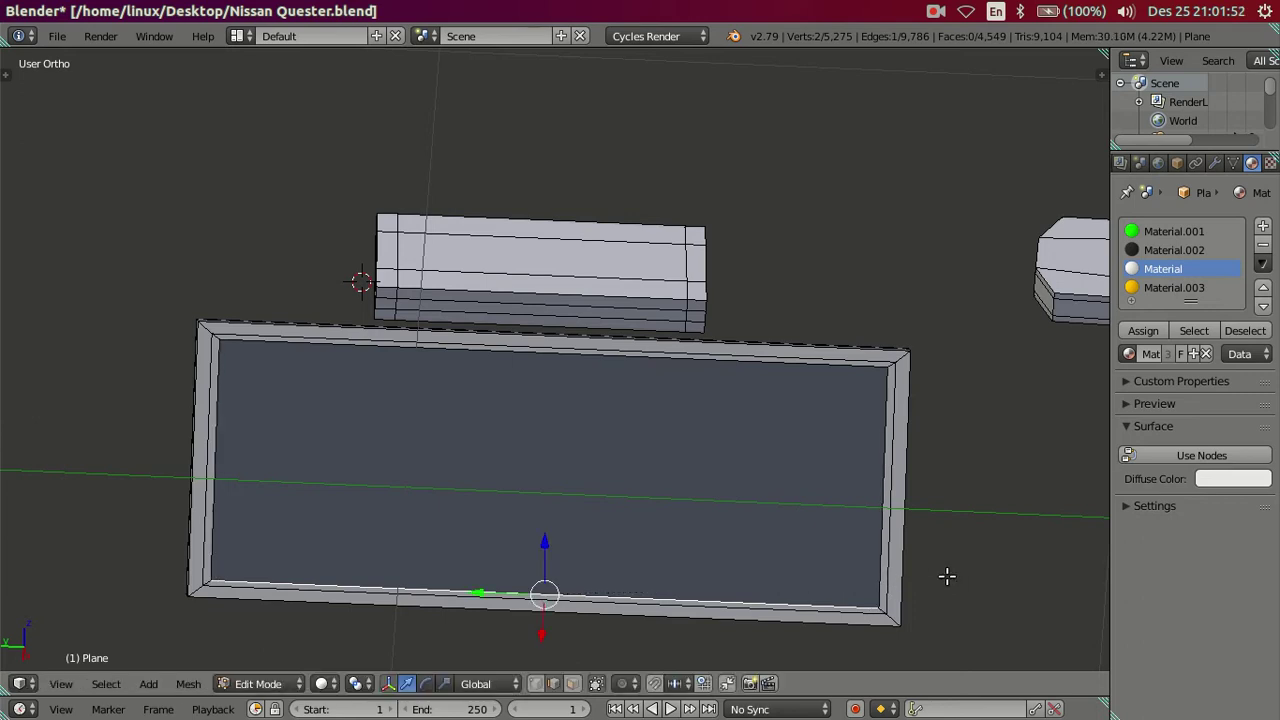
{"action": "right_click", "coordinate": [868, 518], "text": "alt"}
In front wireframe view, move the selected rim edge onto the reference photo.
{"action": "mouse_move", "coordinate": [794, 531]}
{"action": "middle_mouse_down"}
{"action": "mouse_move", "coordinate": [868, 560]}
{"action": "mouse_move", "coordinate": [857, 546]}
{"action": "middle_mouse_up"}
{"action": "key", "text": "KP_1"}
{"action": "key", "text": "z"}
{"action": "scroll", "coordinate": [772, 484], "scroll_direction": "up", "scroll_amount": 1}
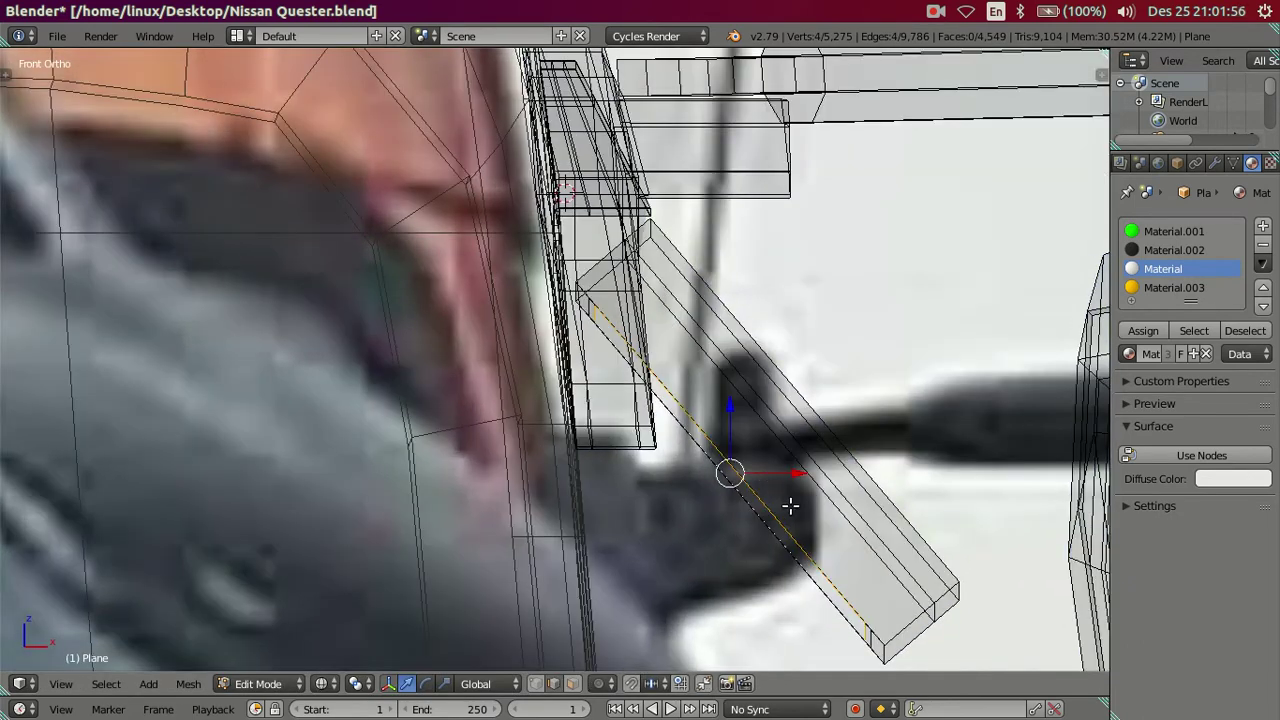
{"action": "scroll", "coordinate": [791, 506], "scroll_direction": "up", "scroll_amount": 1}
{"action": "key", "text": "g"}
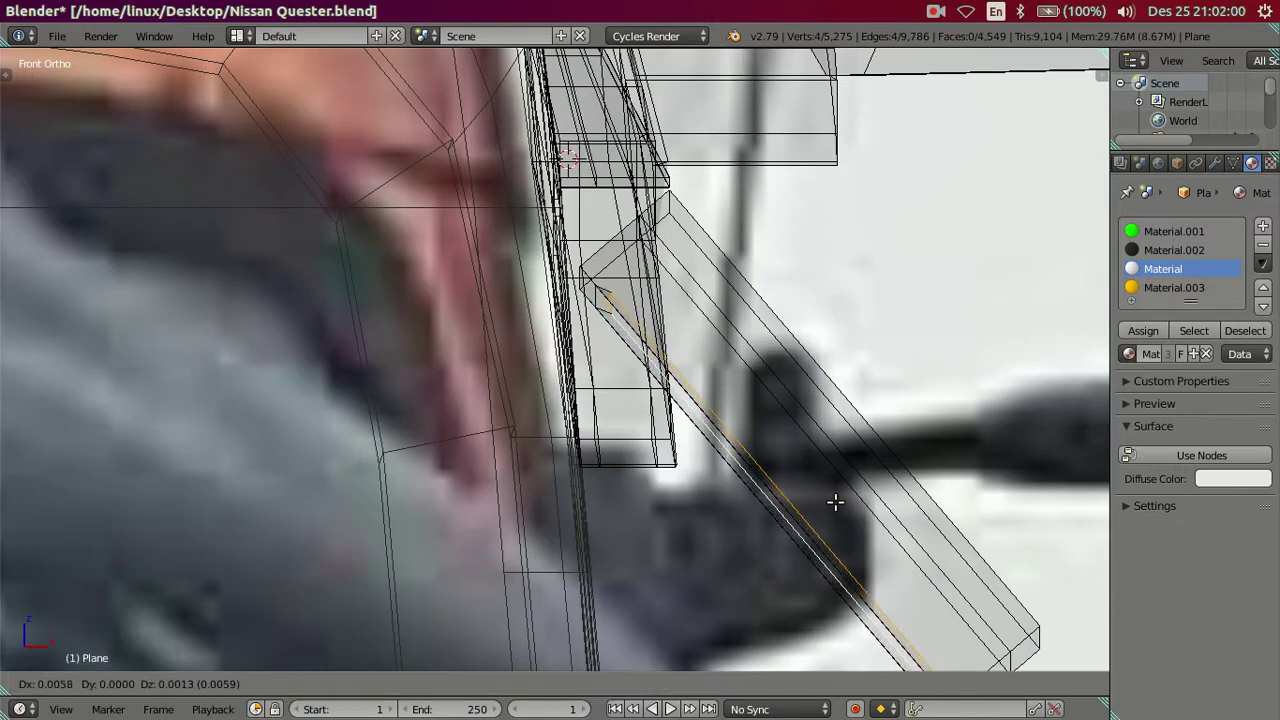
{"action": "left_click", "coordinate": [835, 502]}
Fine-tune the rim edge's position once more and orbit out to inspect the frame.
{"action": "middle_click_drag", "start_coordinate": [835, 502], "coordinate": [749, 349], "text": "shift"}
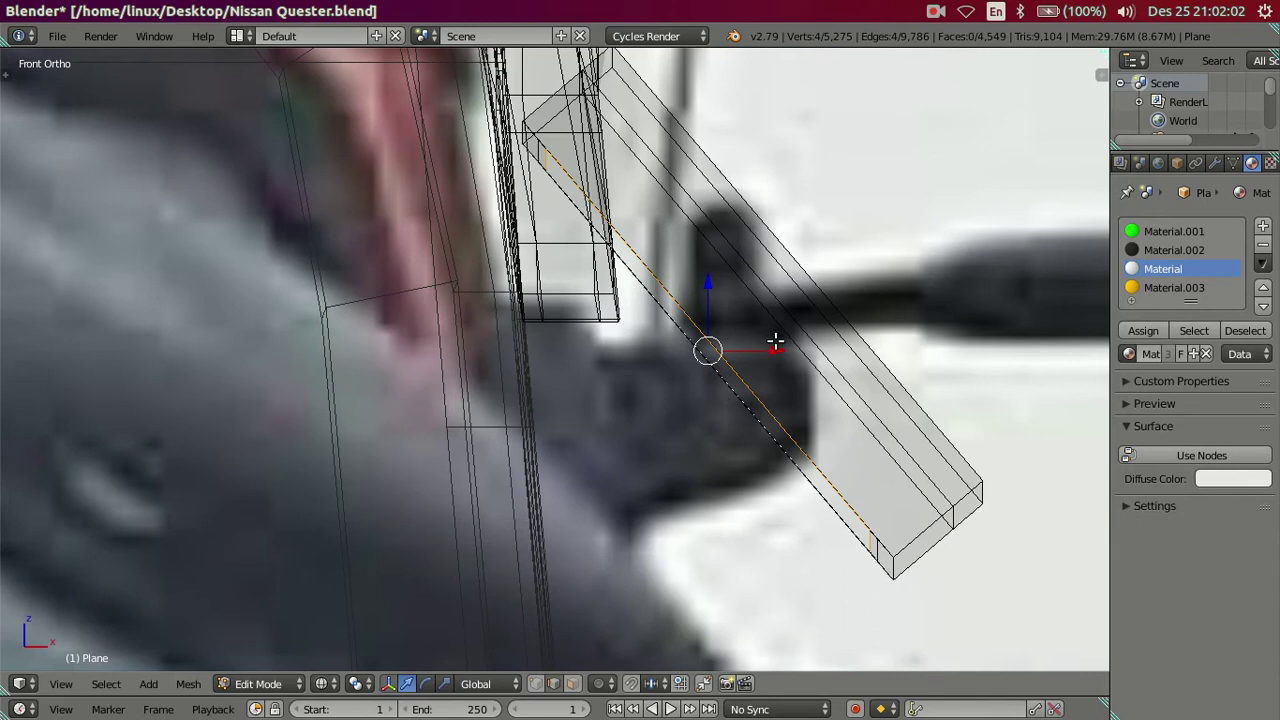
{"action": "key", "text": "g"}
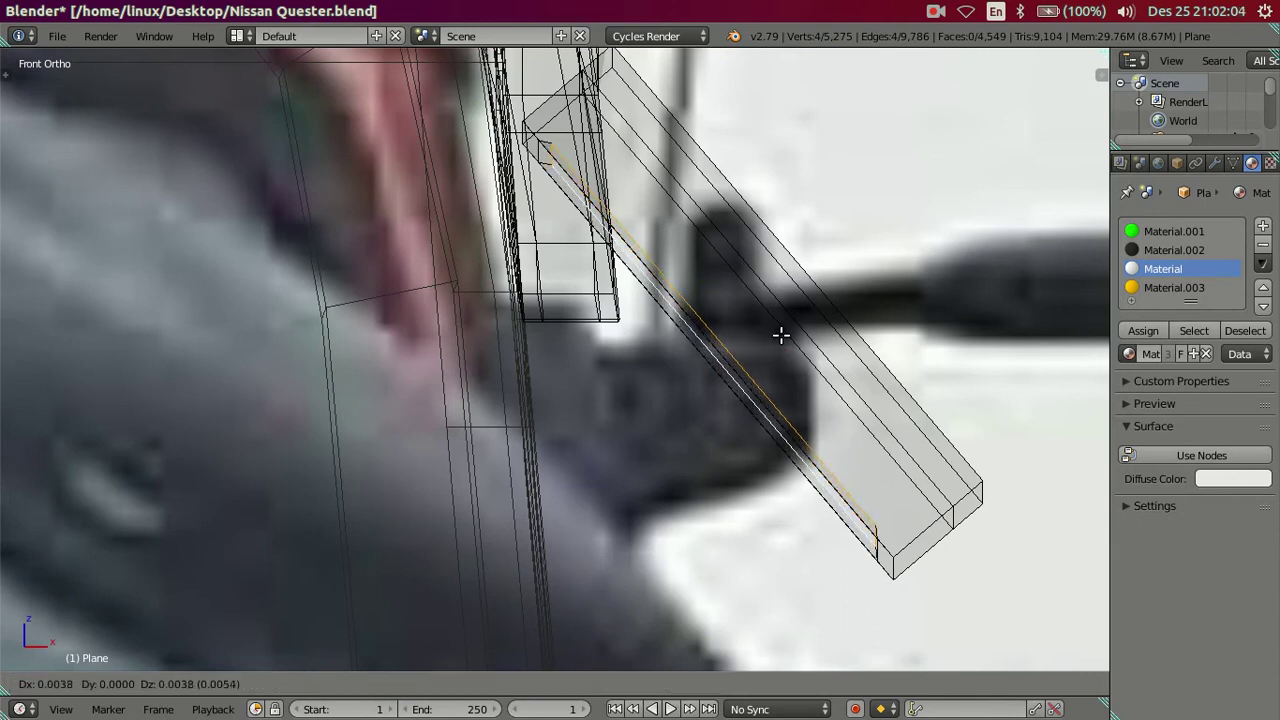
{"action": "left_click", "coordinate": [781, 336]}
{"action": "middle_click_drag", "start_coordinate": [814, 403], "coordinate": [680, 277]}
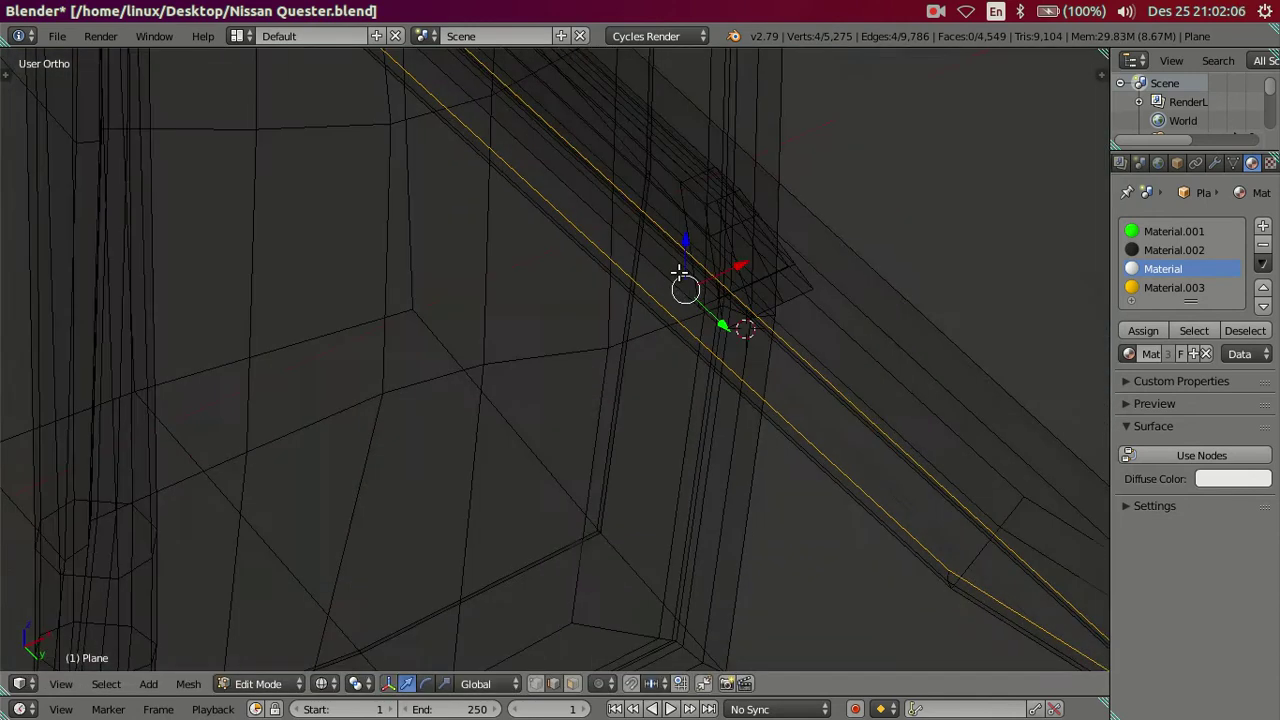
{"action": "scroll", "coordinate": [680, 277], "scroll_direction": "up", "scroll_amount": 3}
{"action": "scroll", "coordinate": [695, 316], "scroll_direction": "down", "scroll_amount": 5}
{"action": "mouse_move", "coordinate": [743, 334]}
{"action": "middle_mouse_down"}
{"action": "mouse_move", "coordinate": [893, 480]}
{"action": "mouse_move", "coordinate": [971, 400]}
{"action": "mouse_move", "coordinate": [931, 211]}
{"action": "mouse_move", "coordinate": [863, 303]}
{"action": "mouse_move", "coordinate": [843, 429]}
{"action": "mouse_move", "coordinate": [839, 388]}
{"action": "mouse_move", "coordinate": [845, 399]}
{"action": "middle_mouse_up"}
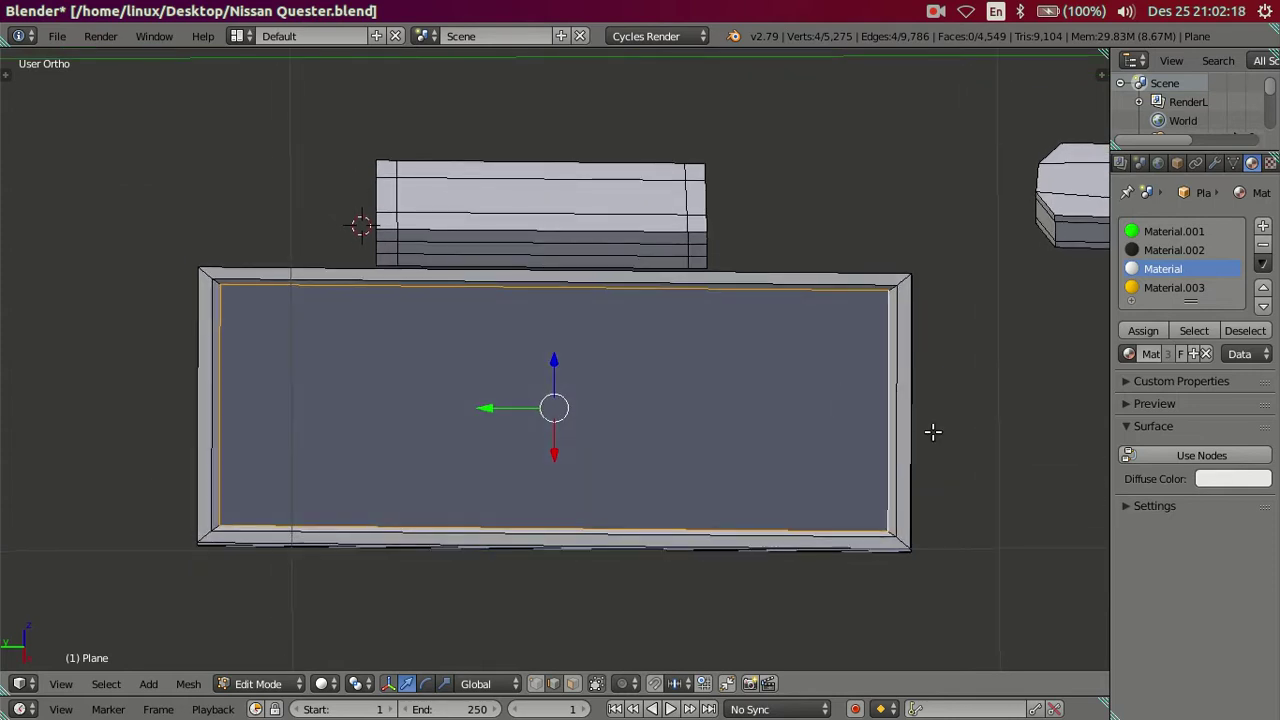
Extrude and shrink the inner rim into a smaller inset, then fill it with a face.
{"action": "key", "text": "e"}
{"action": "key", "text": "s"}
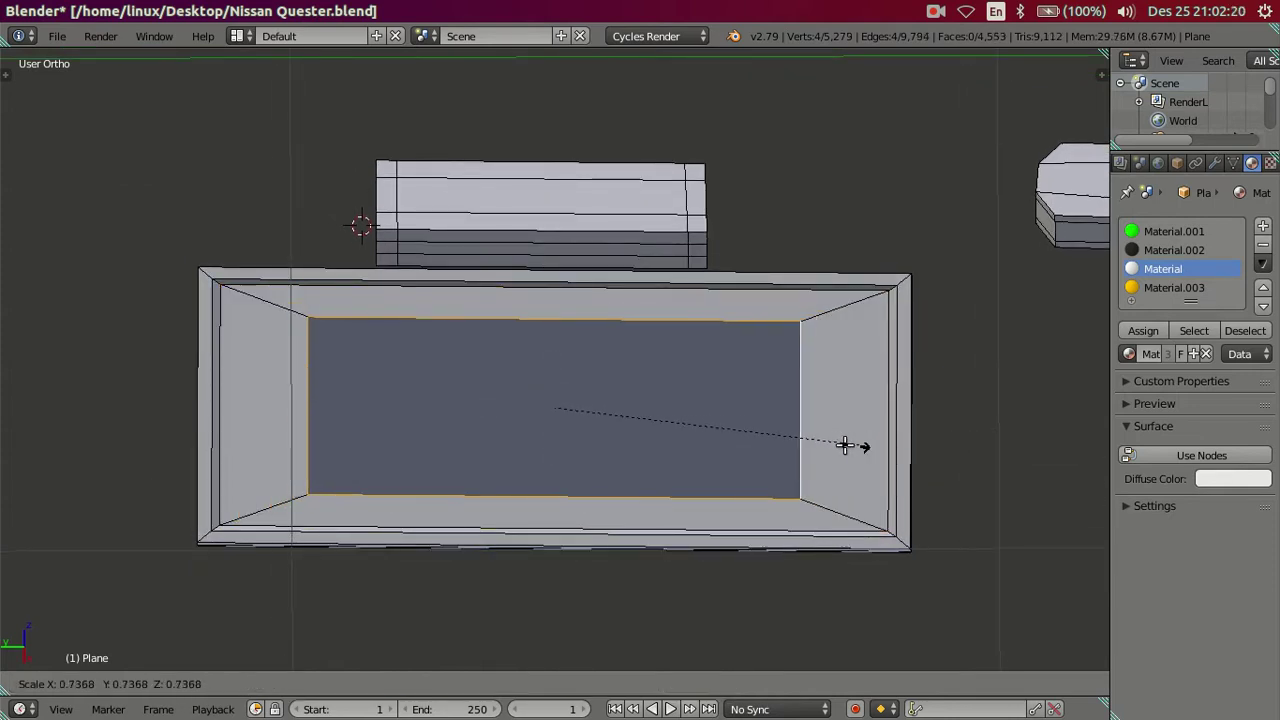
{"action": "left_click", "coordinate": [840, 446]}
{"action": "mouse_move", "coordinate": [745, 398]}
{"action": "middle_mouse_down"}
{"action": "mouse_move", "coordinate": [666, 409]}
{"action": "mouse_move", "coordinate": [663, 423]}
{"action": "mouse_move", "coordinate": [686, 423]}
{"action": "mouse_move", "coordinate": [697, 396]}
{"action": "mouse_move", "coordinate": [729, 431]}
{"action": "mouse_move", "coordinate": [734, 503]}
{"action": "mouse_move", "coordinate": [684, 448]}
{"action": "mouse_move", "coordinate": [674, 393]}
{"action": "middle_mouse_up"}
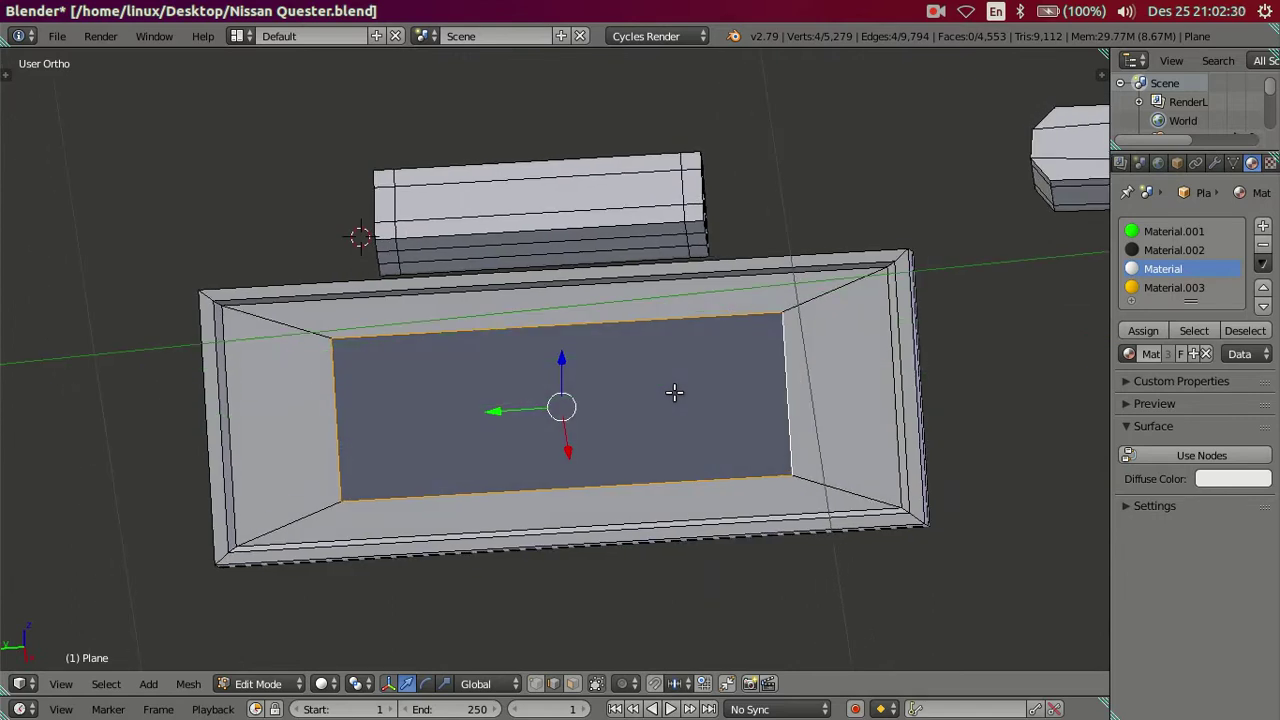
{"action": "middle_click_drag", "start_coordinate": [674, 392], "coordinate": [674, 388]}
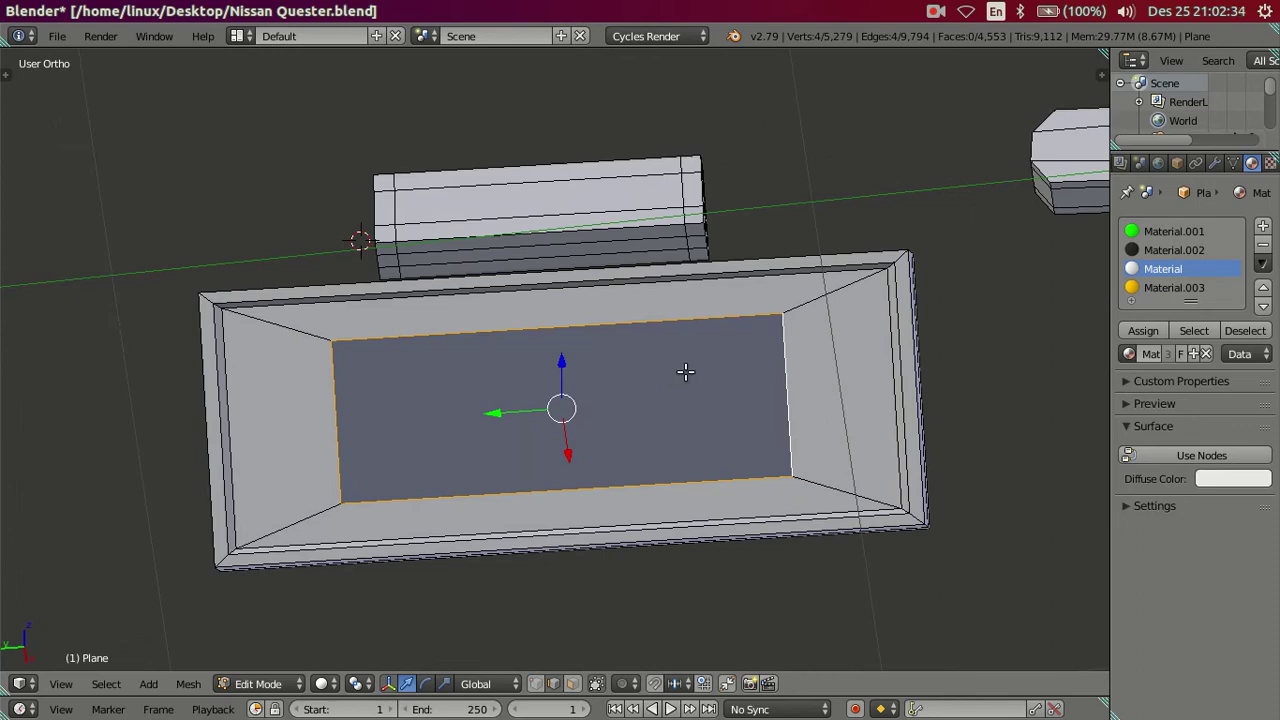
{"action": "key", "text": "f"}
{"action": "mouse_move", "coordinate": [628, 400]}
{"action": "middle_mouse_down"}
{"action": "mouse_move", "coordinate": [651, 486]}
{"action": "mouse_move", "coordinate": [763, 531]}
{"action": "mouse_move", "coordinate": [798, 515]}
{"action": "mouse_move", "coordinate": [791, 501]}
{"action": "middle_mouse_up"}
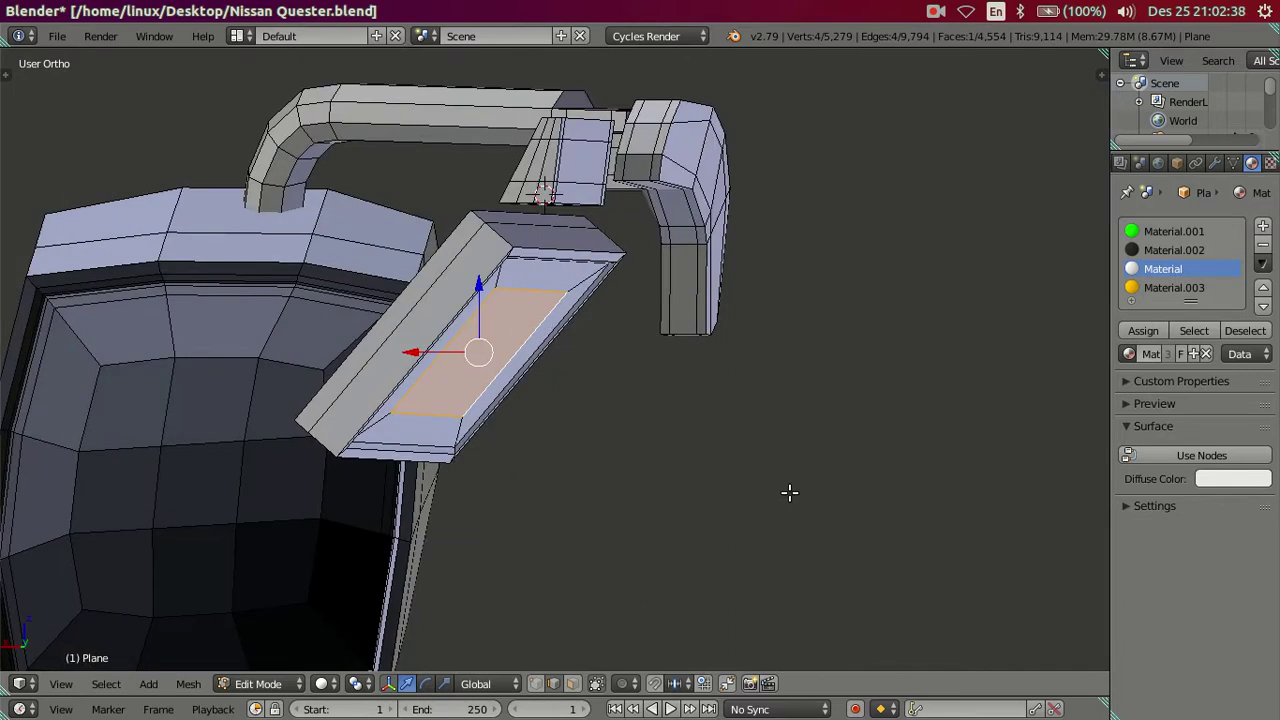
From the back view, push the inner face back into a recess and scale it smaller.
{"action": "key", "text": "ctrl+KP_1"}
{"action": "scroll", "coordinate": [568, 409], "scroll_direction": "up", "scroll_amount": 2}
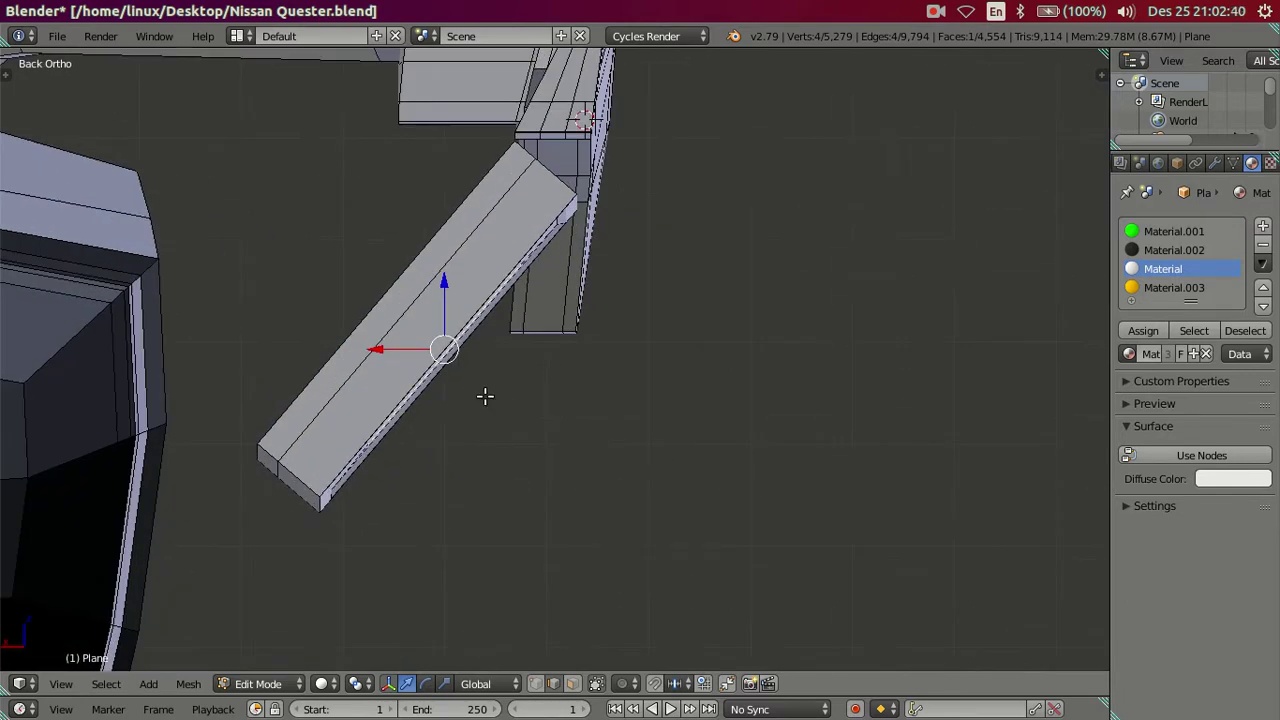
{"action": "key", "text": "g"}
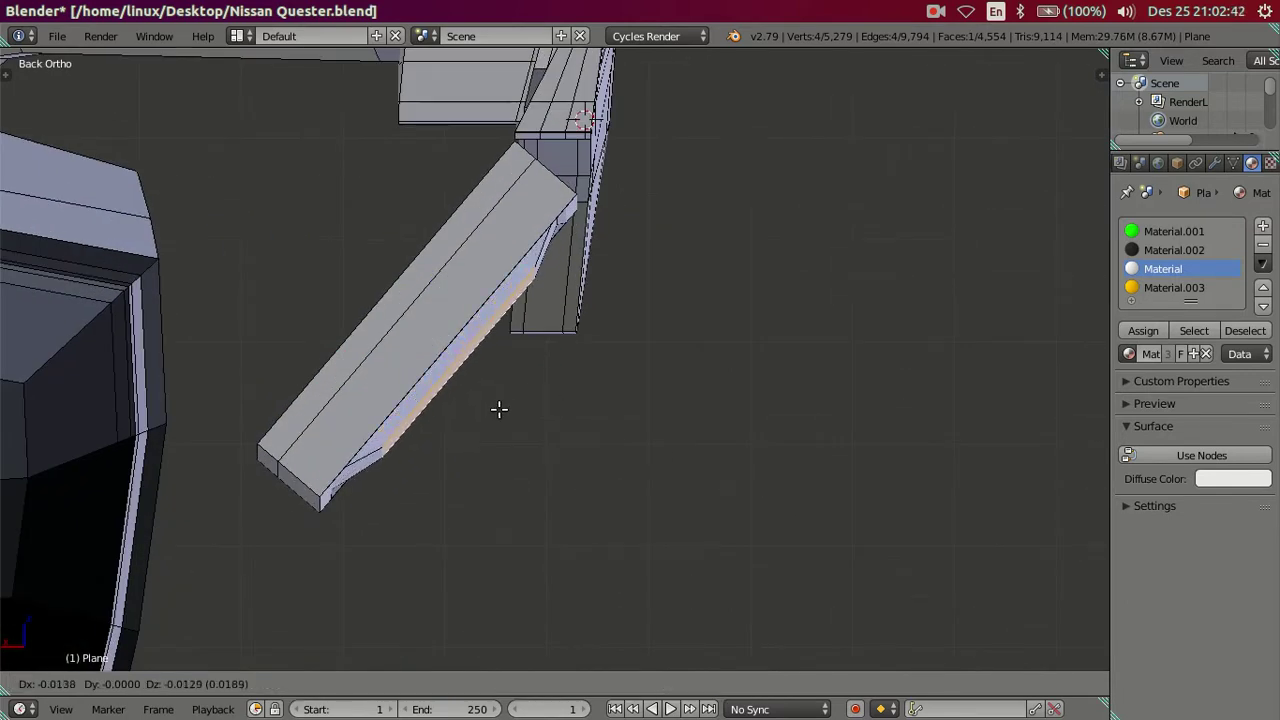
{"action": "left_click", "coordinate": [499, 408]}
{"action": "key", "text": "s"}
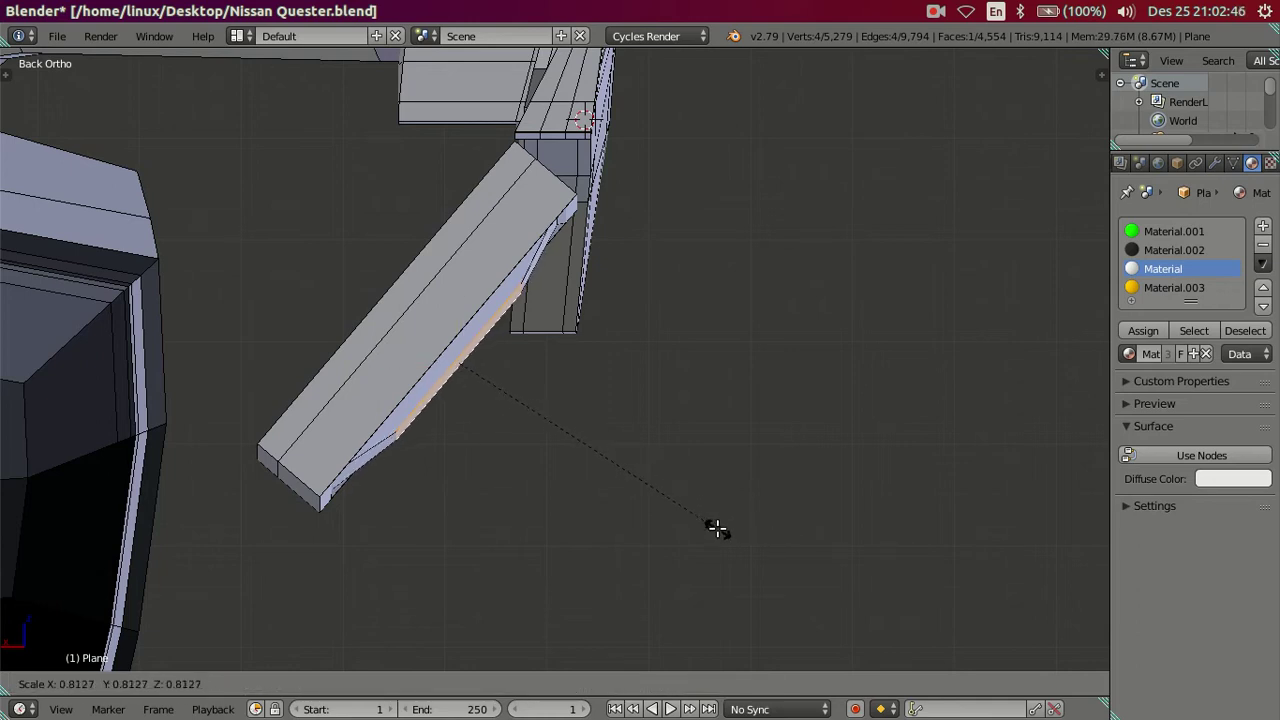
{"action": "left_click", "coordinate": [717, 529]}
{"action": "scroll", "coordinate": [707, 503], "scroll_direction": "up", "scroll_amount": 1}
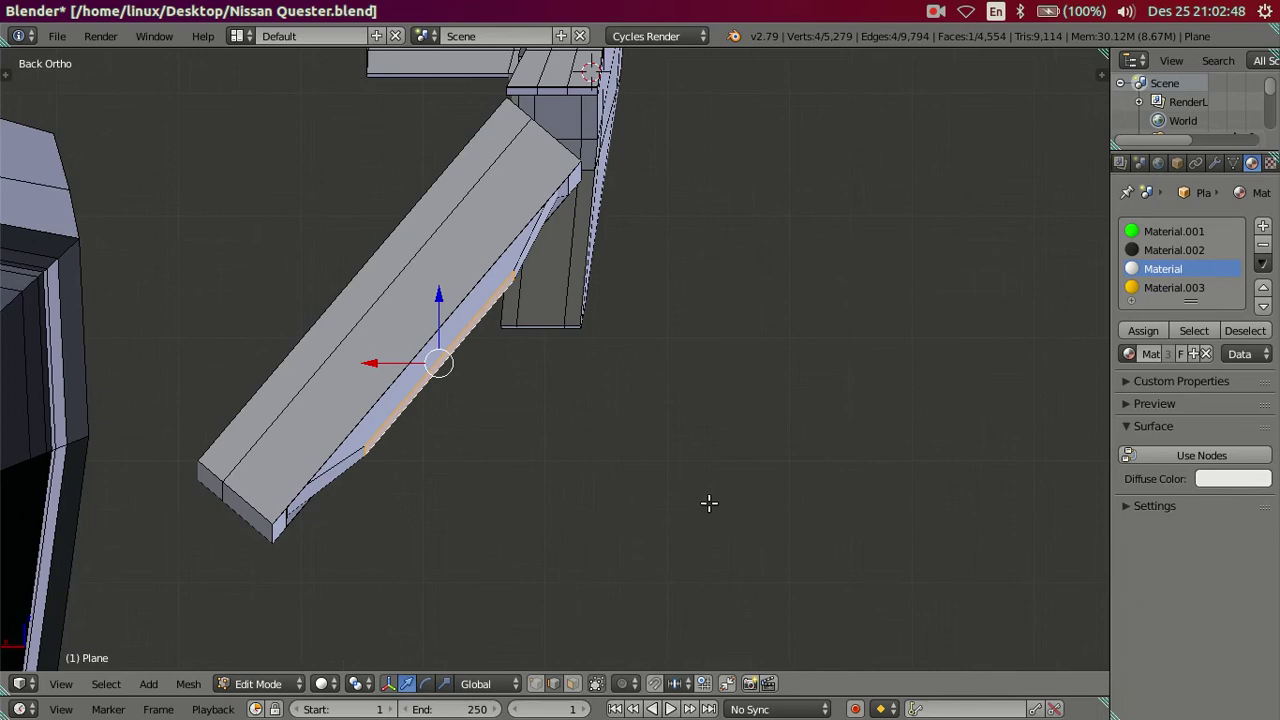
{"action": "key", "text": "s"}
{"action": "left_click", "coordinate": [737, 499]}
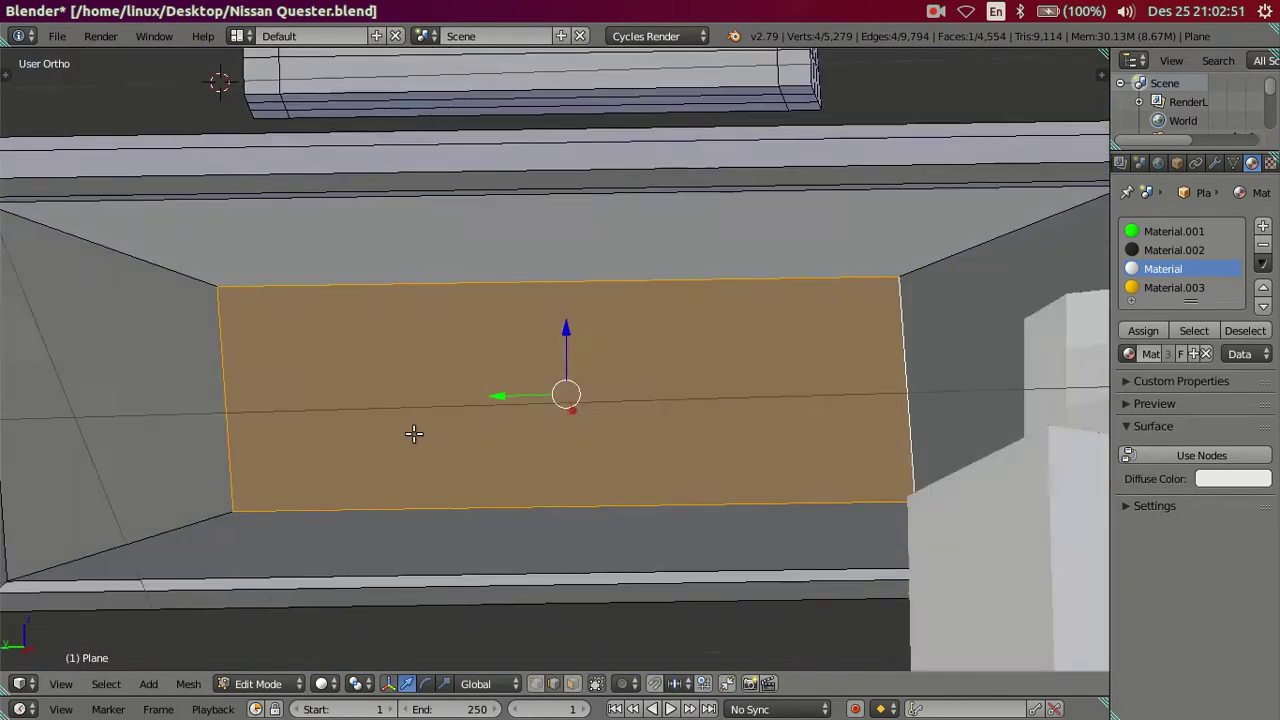
{"action": "middle_click_drag", "start_coordinate": [414, 433], "coordinate": [431, 377]}
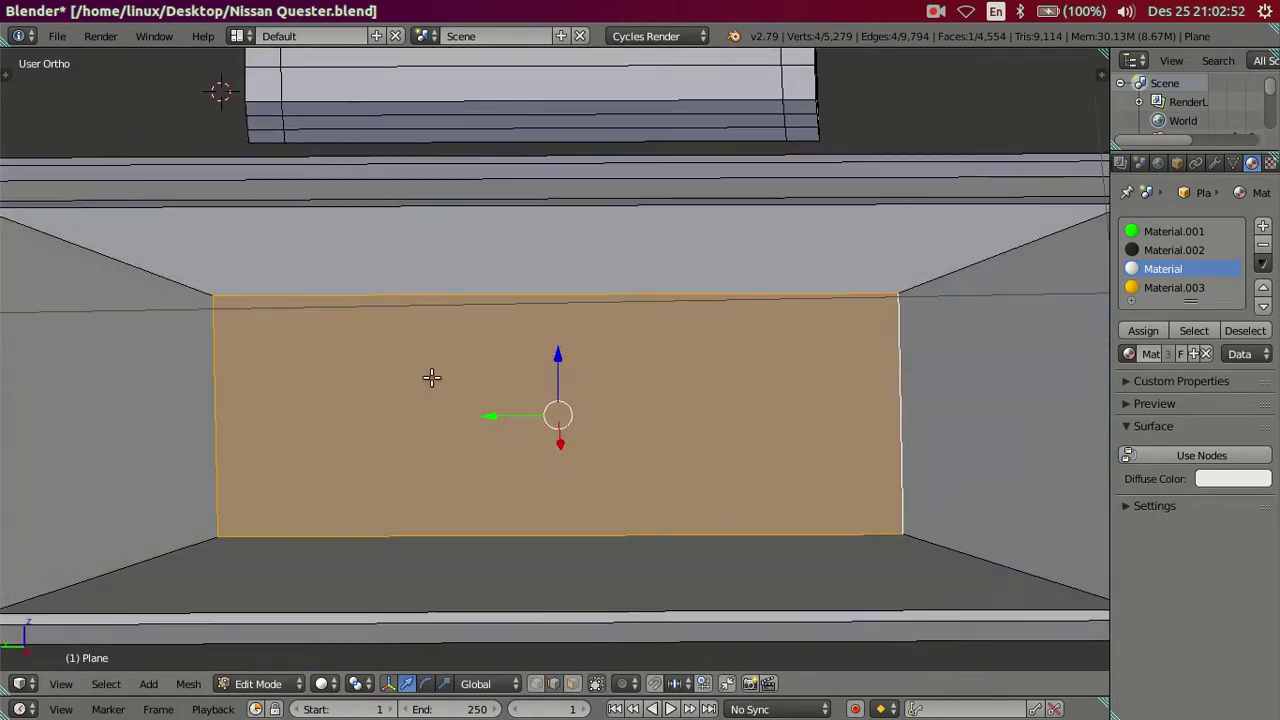
Add two vertical and two horizontal centred loop cuts across the recessed face.
{"action": "key", "text": "ctrl+r"}
{"action": "scroll", "coordinate": [553, 259], "scroll_direction": "up", "scroll_amount": 1}
{"action": "left_click", "coordinate": [556, 259]}
{"action": "right_click", "coordinate": [556, 259]}
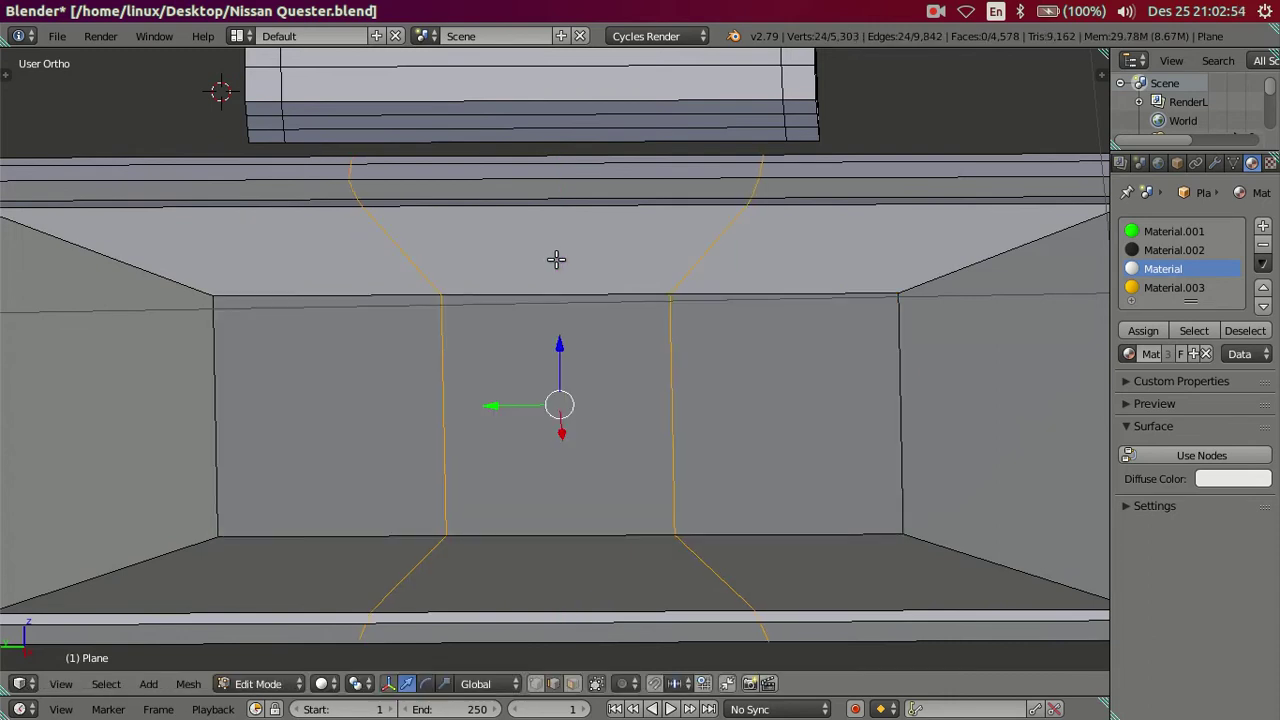
{"action": "key", "text": "ctrl+r"}
{"action": "scroll", "coordinate": [908, 403], "scroll_direction": "up", "scroll_amount": 1}
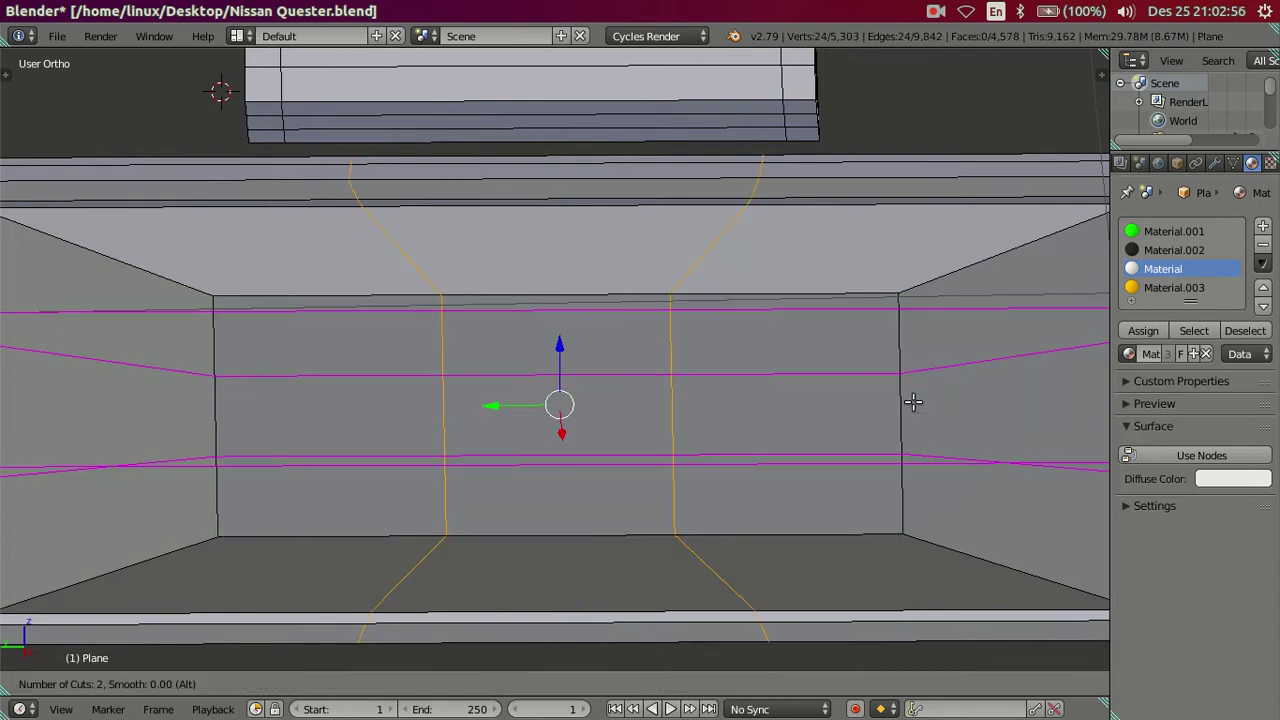
{"action": "left_click", "coordinate": [905, 404]}
{"action": "right_click", "coordinate": [905, 404]}
{"action": "scroll", "coordinate": [620, 411], "scroll_direction": "down", "scroll_amount": 2}
{"action": "middle_click_drag", "start_coordinate": [620, 411], "coordinate": [625, 450]}
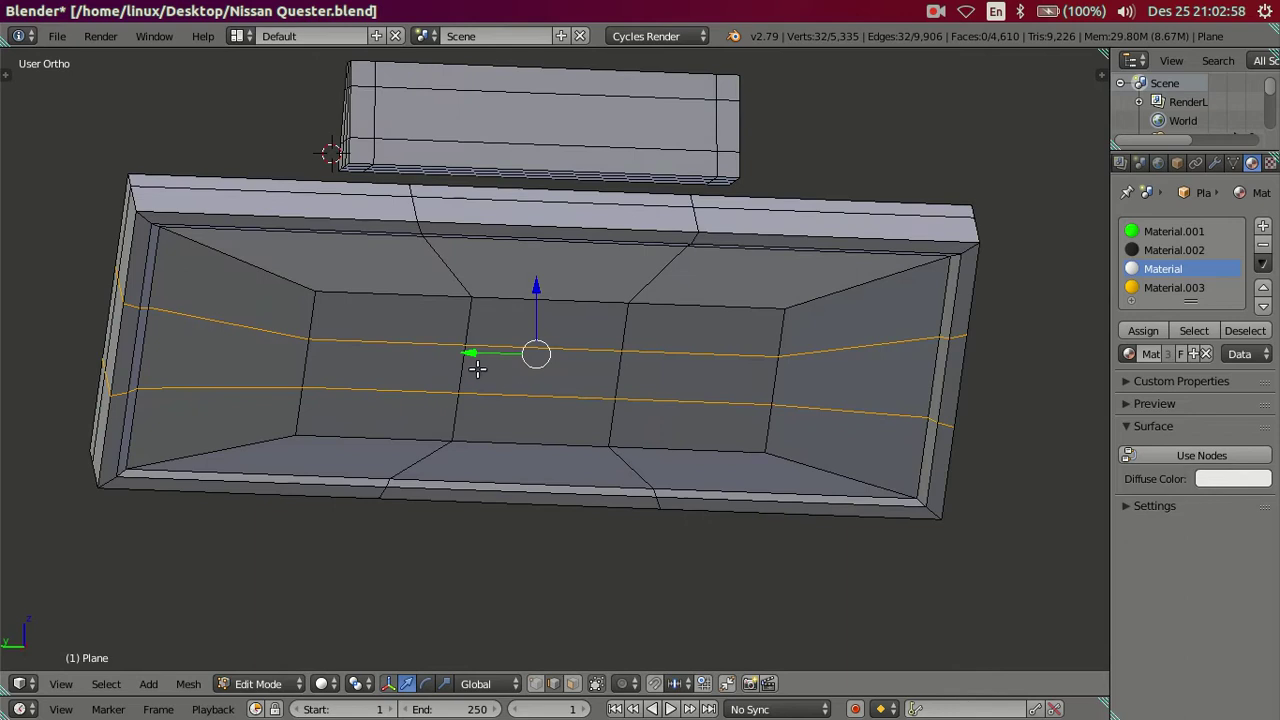
Nudge the two middle edges slightly in Back Ortho view.
{"action": "key", "text": "a"}
{"action": "right_click", "coordinate": [540, 349]}
{"action": "right_click", "coordinate": [526, 394], "text": "shift"}
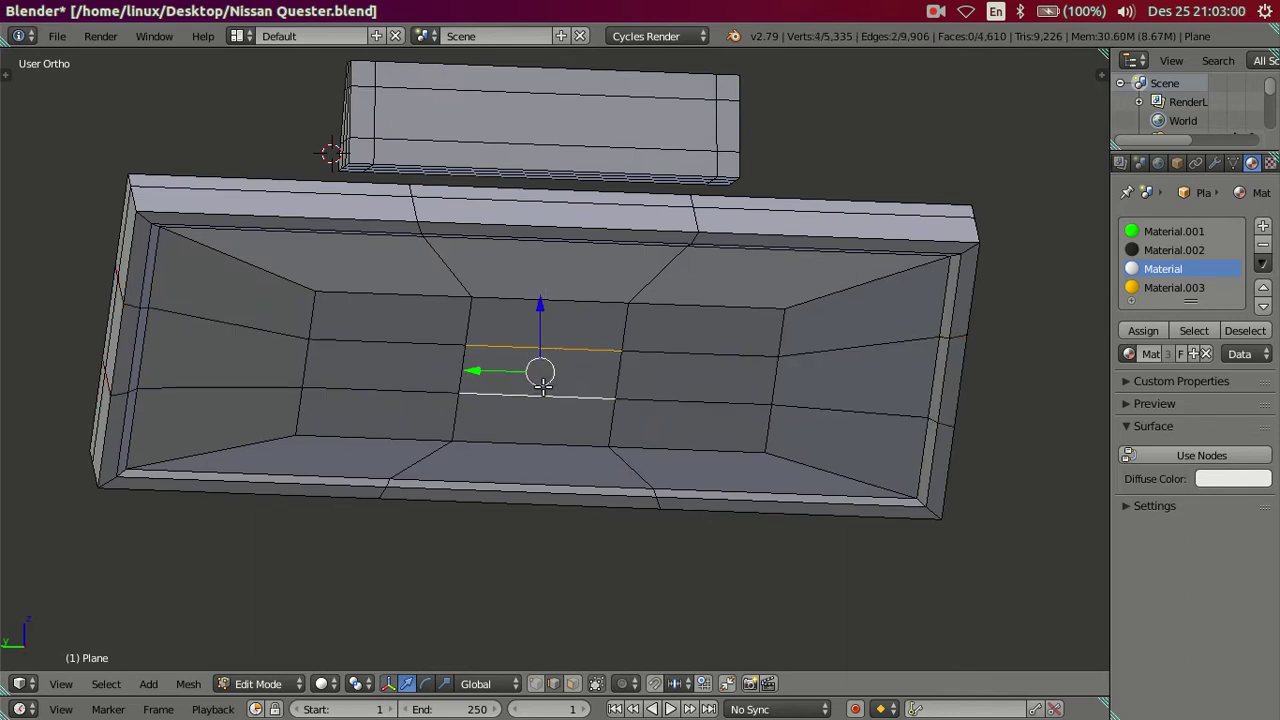
{"action": "key", "text": "ctrl+KP_1"}
{"action": "scroll", "coordinate": [566, 400], "scroll_direction": "up", "scroll_amount": 2}
{"action": "middle_click_drag", "start_coordinate": [486, 400], "coordinate": [508, 523], "text": "shift"}
{"action": "scroll", "coordinate": [505, 528], "scroll_direction": "up", "scroll_amount": 1}
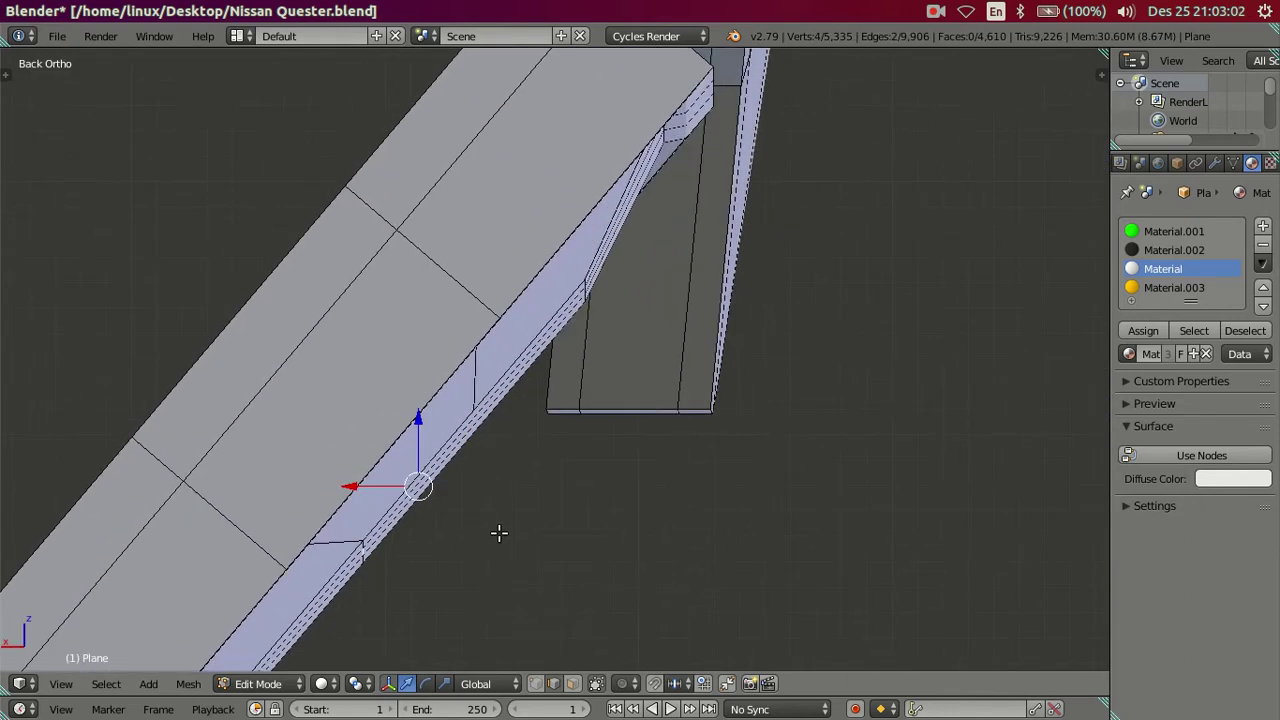
{"action": "key", "text": "g"}
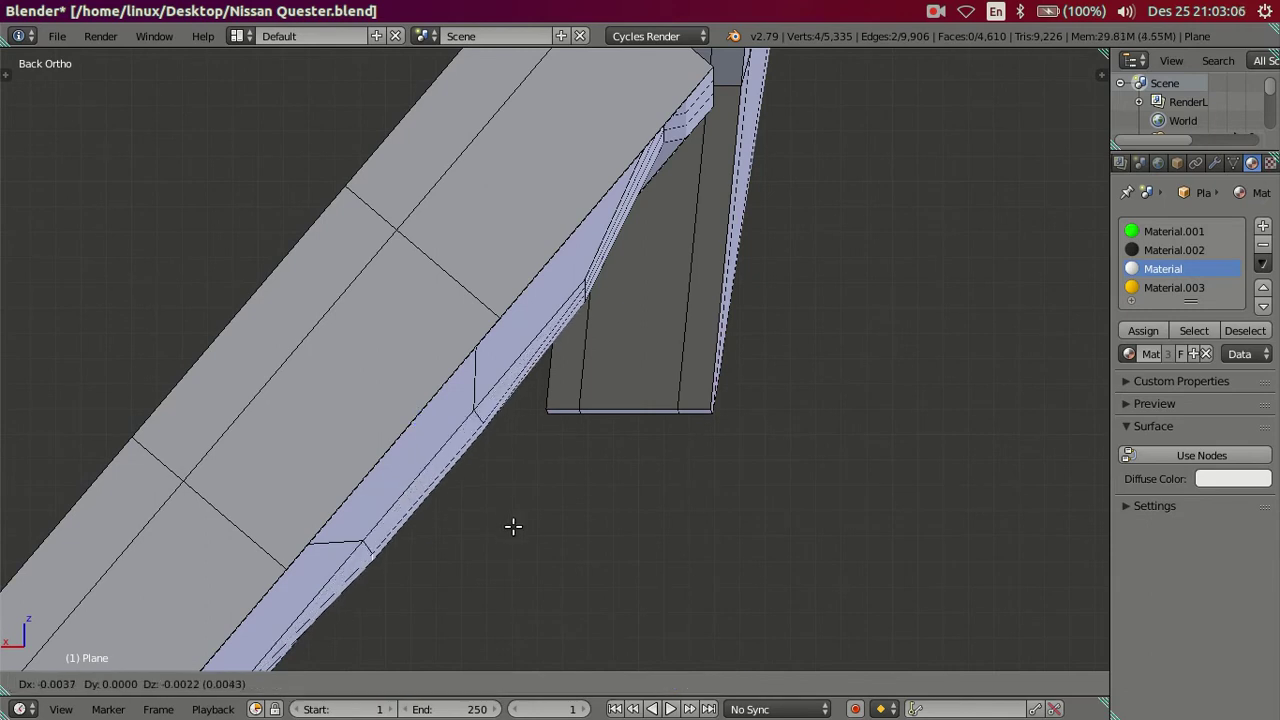
{"action": "left_click", "coordinate": [515, 526]}
Orbit back to a free angle, deselect everything and briefly check the mesh in Object Mode.
{"action": "right_click", "coordinate": [415, 467]}
{"action": "scroll", "coordinate": [495, 499], "scroll_direction": "down", "scroll_amount": 3}
{"action": "mouse_move", "coordinate": [824, 500]}
{"action": "middle_mouse_down"}
{"action": "mouse_move", "coordinate": [688, 464]}
{"action": "mouse_move", "coordinate": [651, 549]}
{"action": "middle_mouse_up"}
{"action": "scroll", "coordinate": [816, 491], "scroll_direction": "down", "scroll_amount": 3}
{"action": "key", "text": "a"}
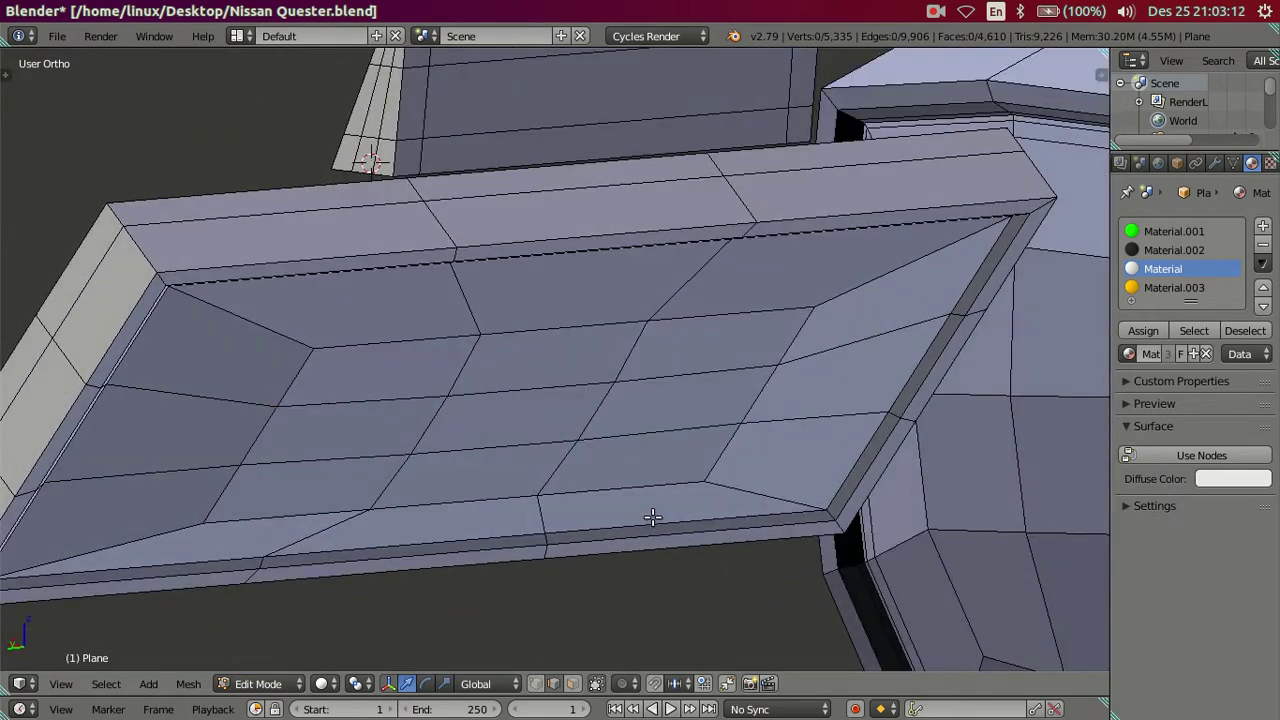
{"action": "scroll", "coordinate": [660, 495], "scroll_direction": "down", "scroll_amount": 2}
{"action": "key", "text": "Tab"}
{"action": "scroll", "coordinate": [669, 464], "scroll_direction": "down", "scroll_amount": 2}
Set the Subdivision Surface modifier's viewport level to 2 on the mirror.
{"action": "key", "text": "Tab"}
{"action": "scroll", "coordinate": [640, 458], "scroll_direction": "down", "scroll_amount": 3}
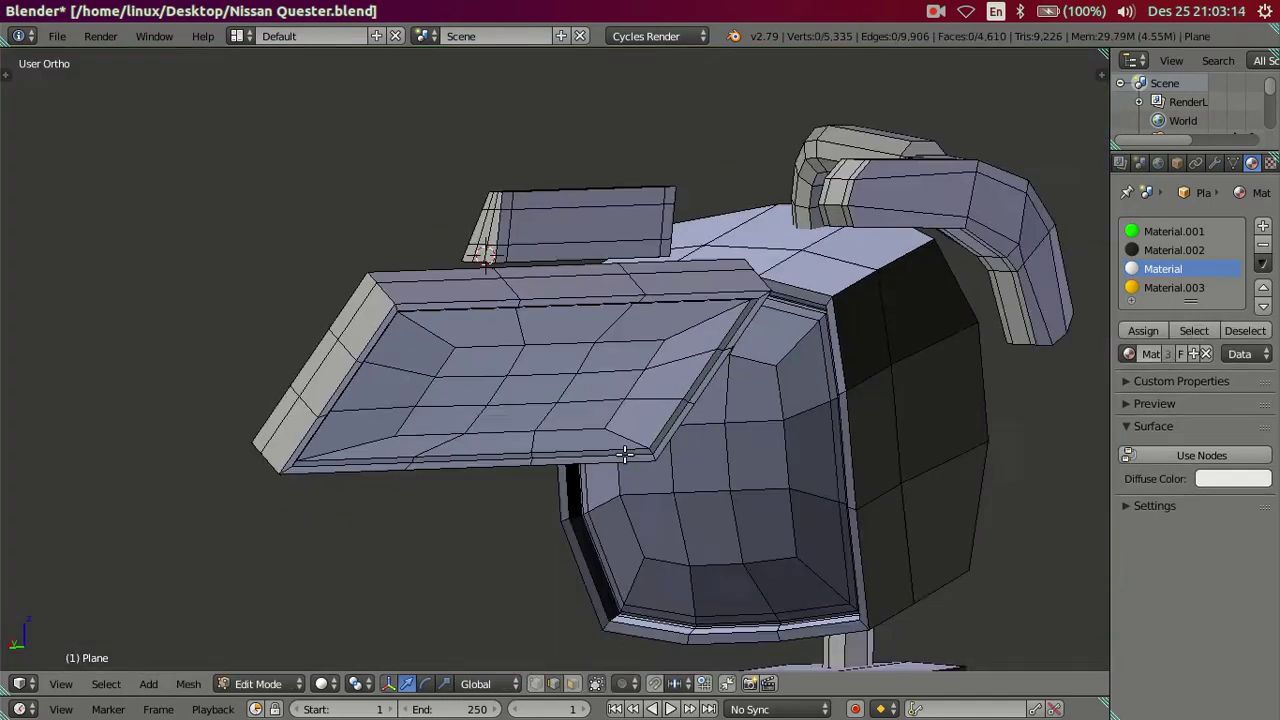
{"action": "middle_click_drag", "start_coordinate": [624, 454], "coordinate": [760, 456]}
{"action": "left_click", "coordinate": [1216, 160]}
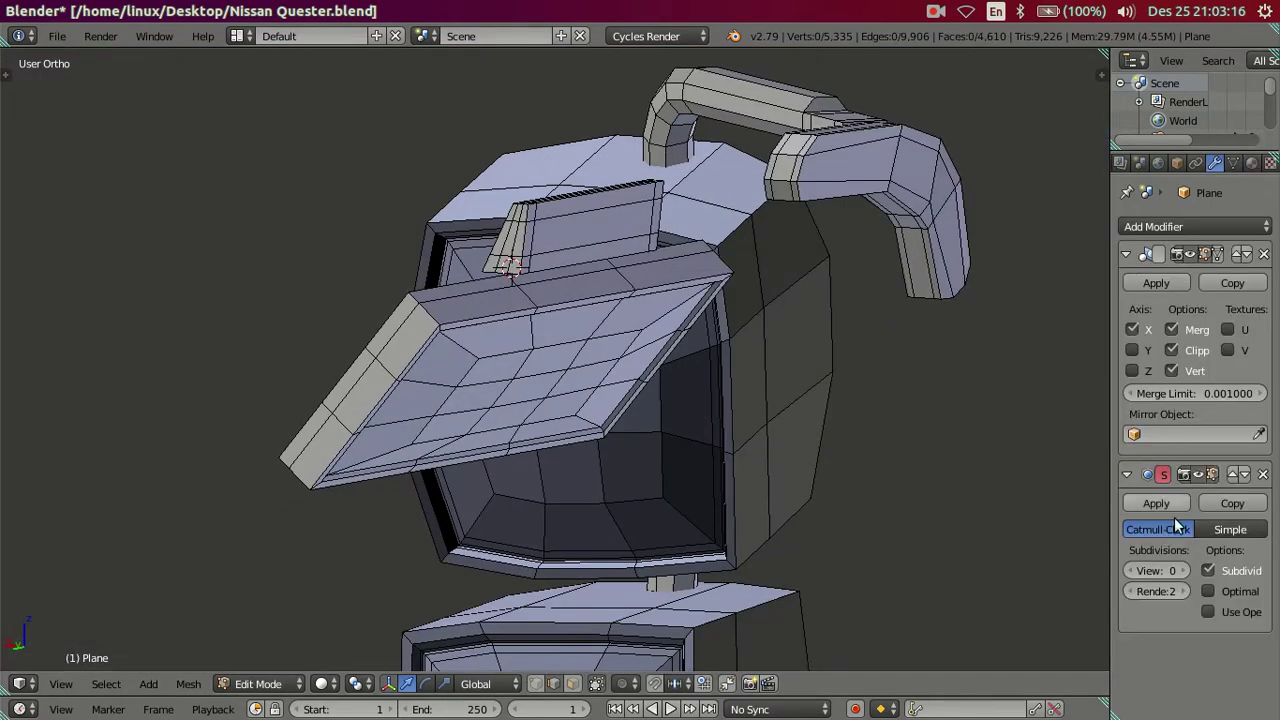
{"action": "left_click", "coordinate": [1151, 570]}
{"action": "left_click", "coordinate": [1151, 570]}
{"action": "middle_click_drag", "start_coordinate": [737, 403], "coordinate": [587, 387]}
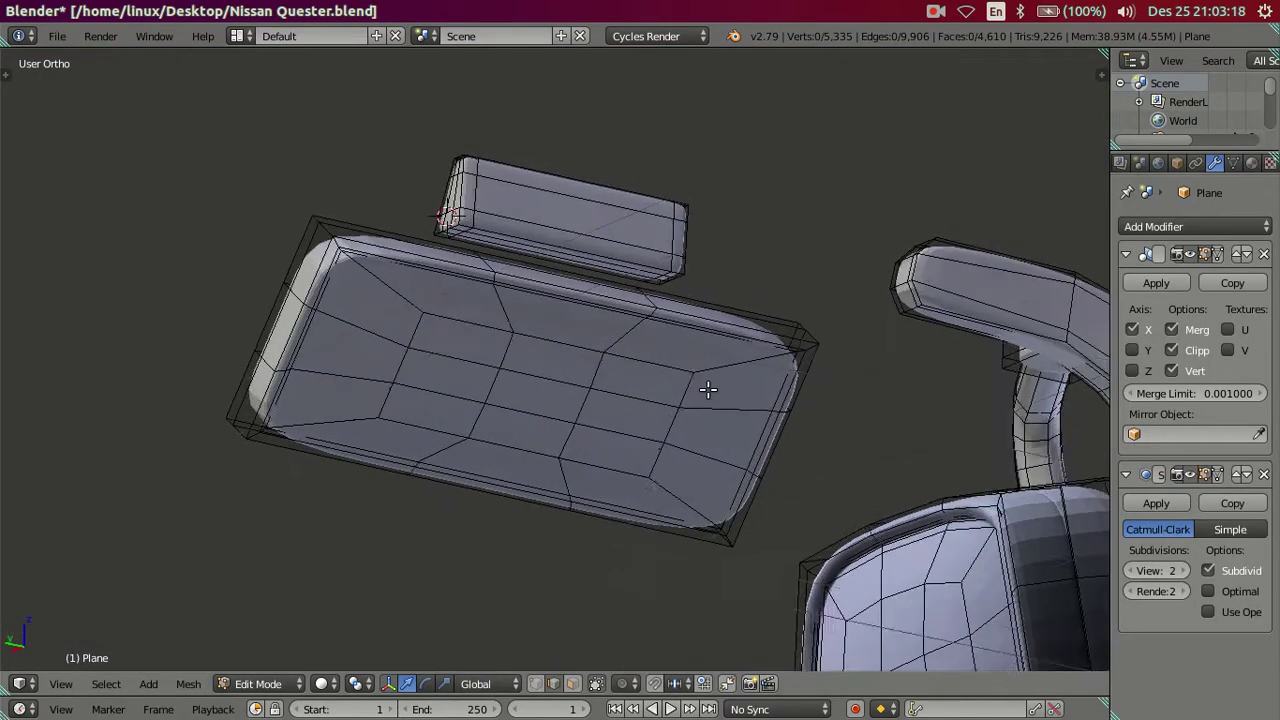
Inspect the smoothed mirror beside the green cab in Object Mode, then return to Edit Mode.
{"action": "key", "text": "Tab"}
{"action": "scroll", "coordinate": [574, 406], "scroll_direction": "down", "scroll_amount": 3}
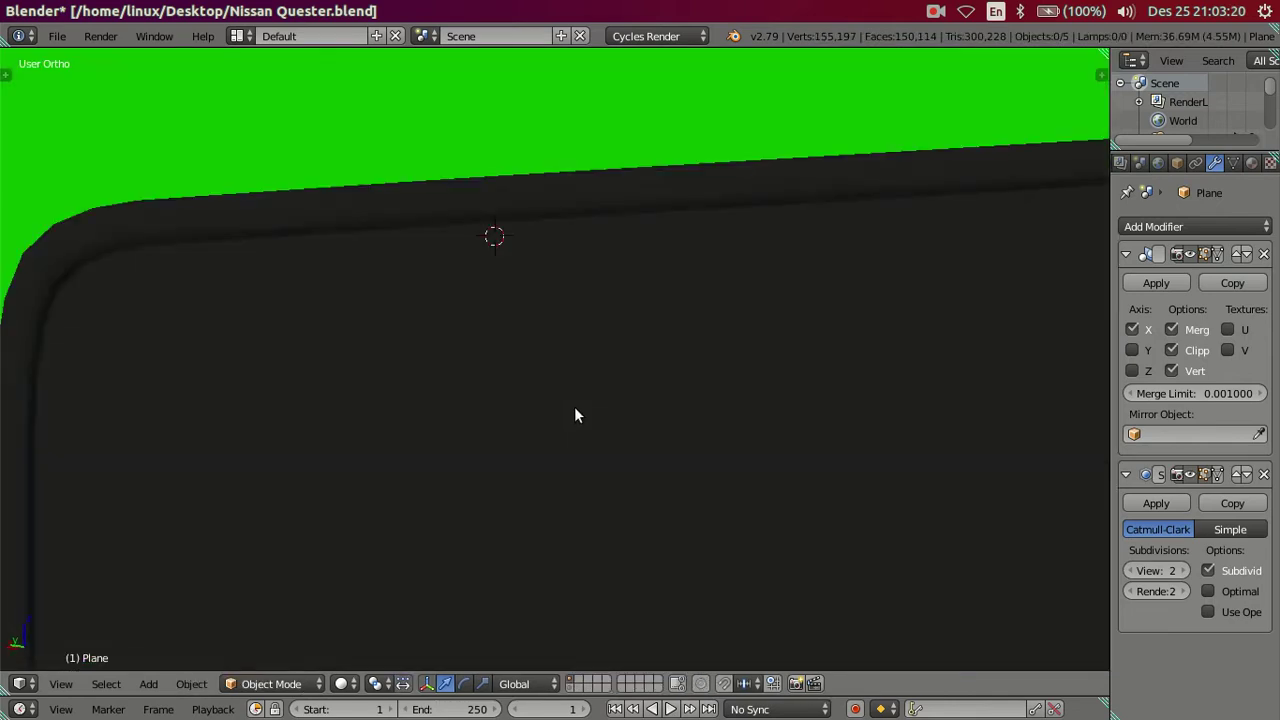
{"action": "scroll", "coordinate": [563, 402], "scroll_direction": "down", "scroll_amount": 3}
{"action": "scroll", "coordinate": [571, 402], "scroll_direction": "down", "scroll_amount": 3}
{"action": "mouse_move", "coordinate": [571, 410]}
{"action": "middle_mouse_down"}
{"action": "mouse_move", "coordinate": [634, 414]}
{"action": "mouse_move", "coordinate": [594, 329]}
{"action": "mouse_move", "coordinate": [343, 329]}
{"action": "mouse_move", "coordinate": [937, 406]}
{"action": "middle_mouse_up"}
{"action": "scroll", "coordinate": [575, 375], "scroll_direction": "up", "scroll_amount": 3}
{"action": "scroll", "coordinate": [571, 374], "scroll_direction": "up", "scroll_amount": 3}
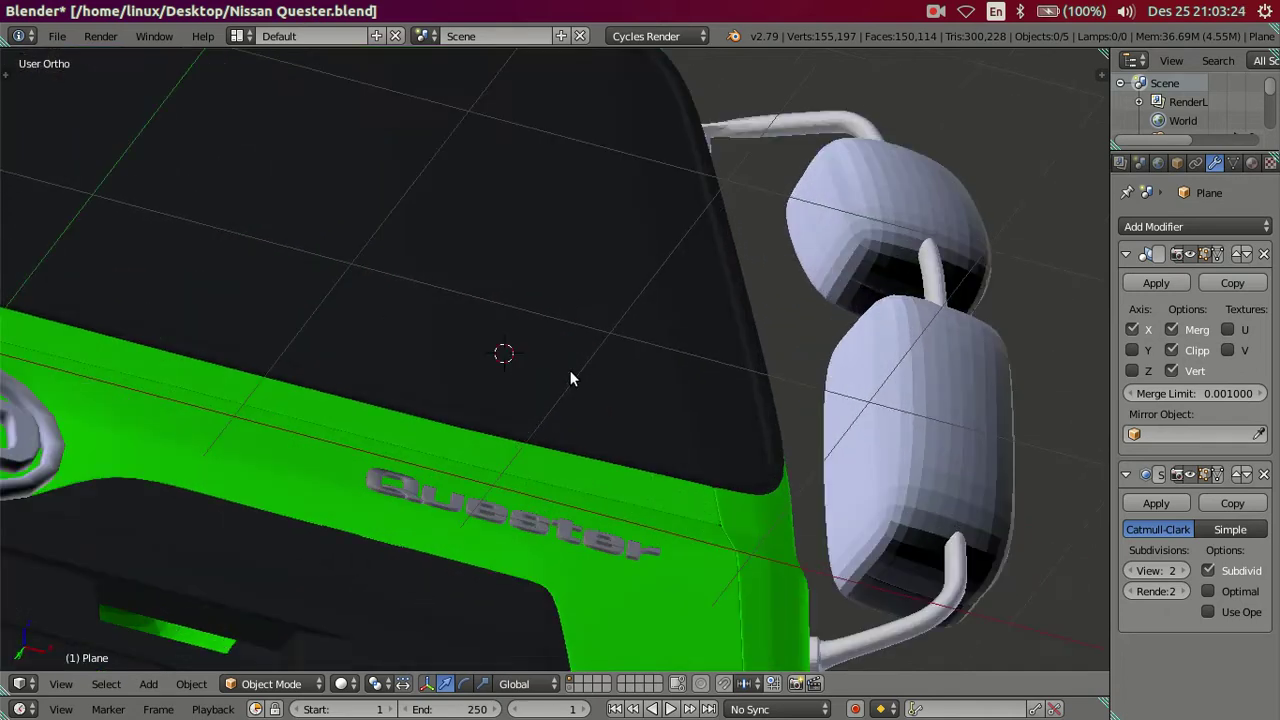
{"action": "scroll", "coordinate": [594, 334], "scroll_direction": "up", "scroll_amount": 1}
{"action": "scroll", "coordinate": [574, 327], "scroll_direction": "up", "scroll_amount": 2}
{"action": "mouse_move", "coordinate": [574, 318]}
{"action": "middle_mouse_down"}
{"action": "mouse_move", "coordinate": [556, 316]}
{"action": "mouse_move", "coordinate": [550, 295]}
{"action": "middle_mouse_up"}
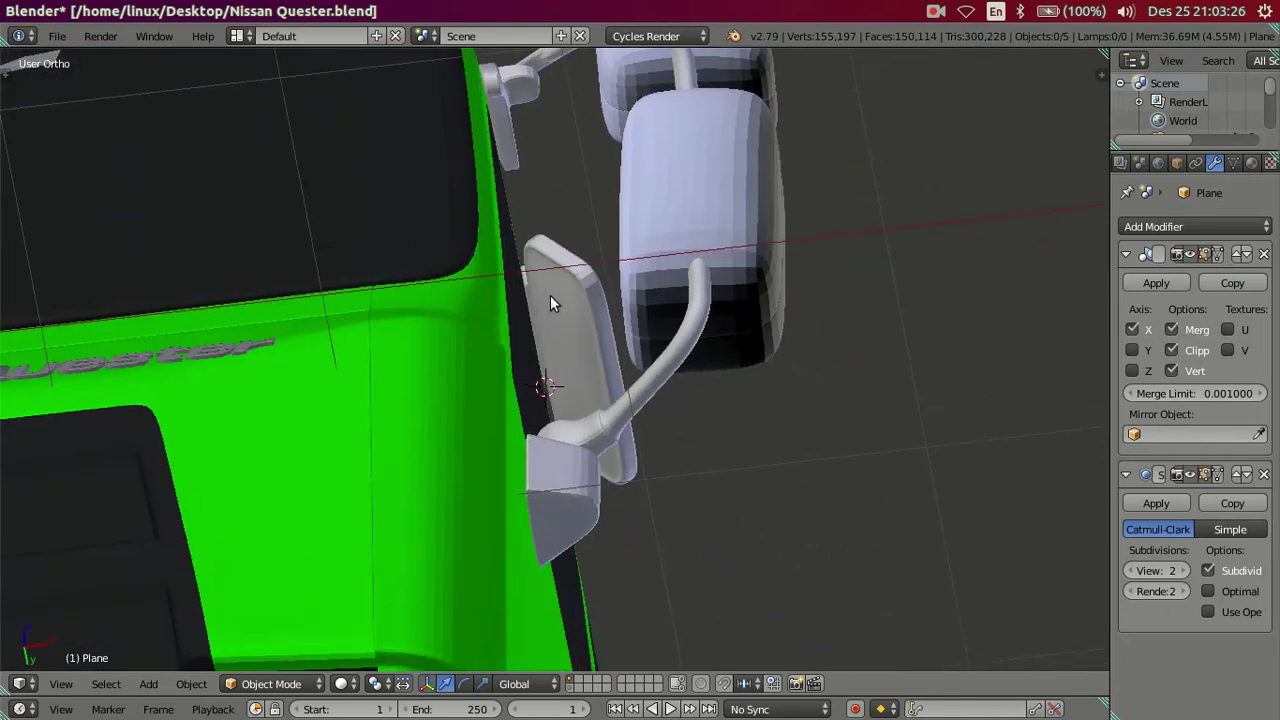
{"action": "scroll", "coordinate": [563, 313], "scroll_direction": "up", "scroll_amount": 3}
{"action": "scroll", "coordinate": [599, 336], "scroll_direction": "up", "scroll_amount": 2}
{"action": "middle_click_drag", "start_coordinate": [599, 336], "coordinate": [589, 309]}
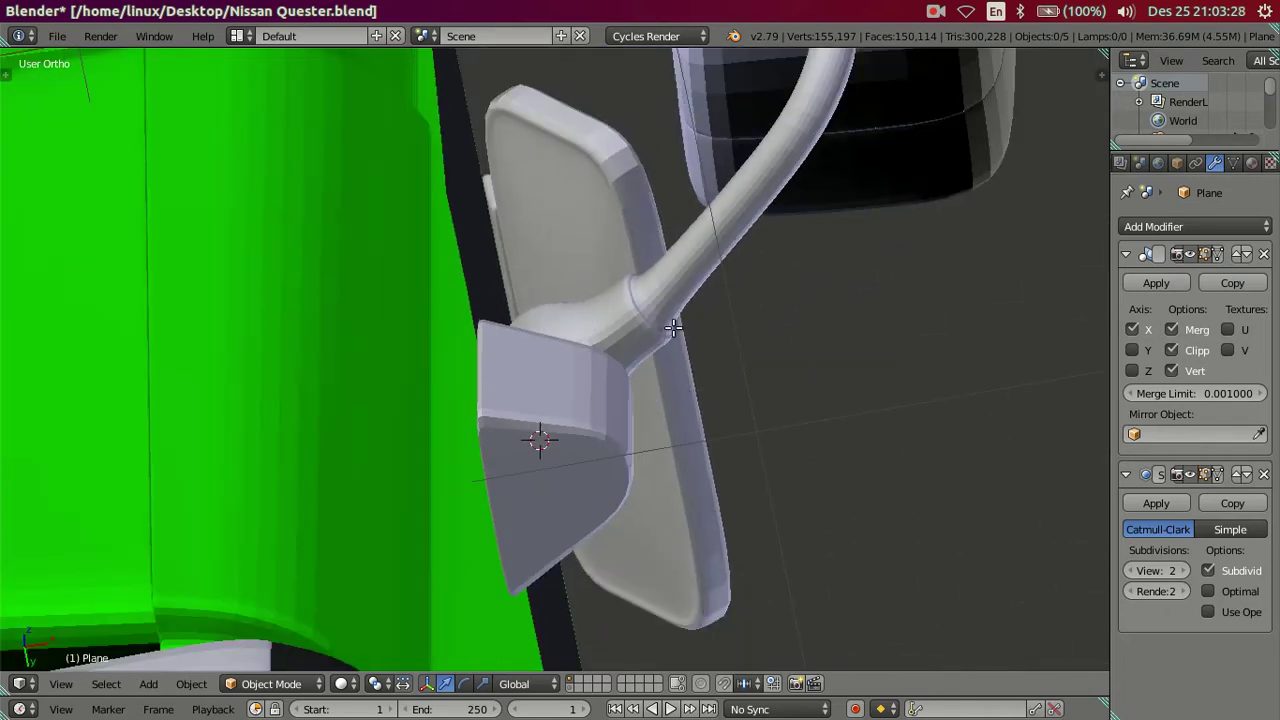
{"action": "key", "text": "Tab"}
{"action": "scroll", "coordinate": [699, 376], "scroll_direction": "up", "scroll_amount": 2}
{"action": "middle_click_drag", "start_coordinate": [699, 376], "coordinate": [1147, 537]}
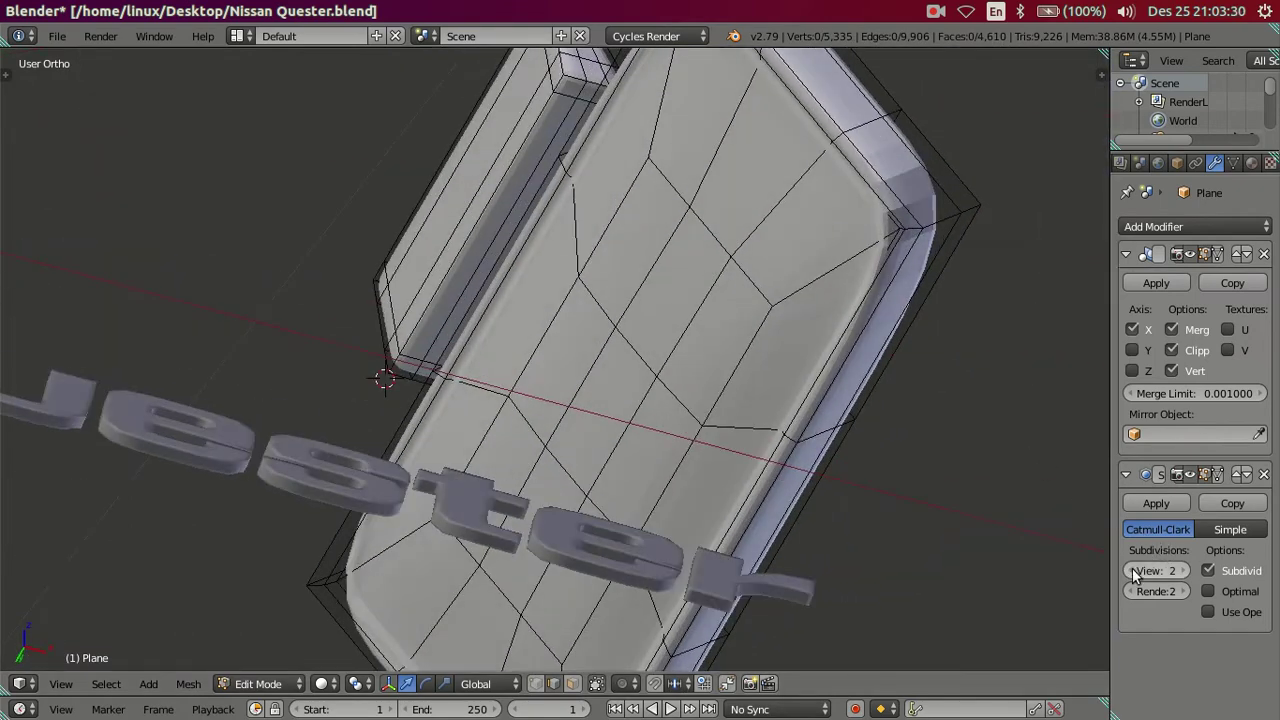
Set viewport subdivision to 0, then loop-cut the tray and dissolve the new edges.
{"action": "double_click", "coordinate": [1133, 570]}
{"action": "middle_click_drag", "start_coordinate": [806, 280], "coordinate": [646, 366]}
{"action": "scroll", "coordinate": [711, 360], "scroll_direction": "up", "scroll_amount": 3}
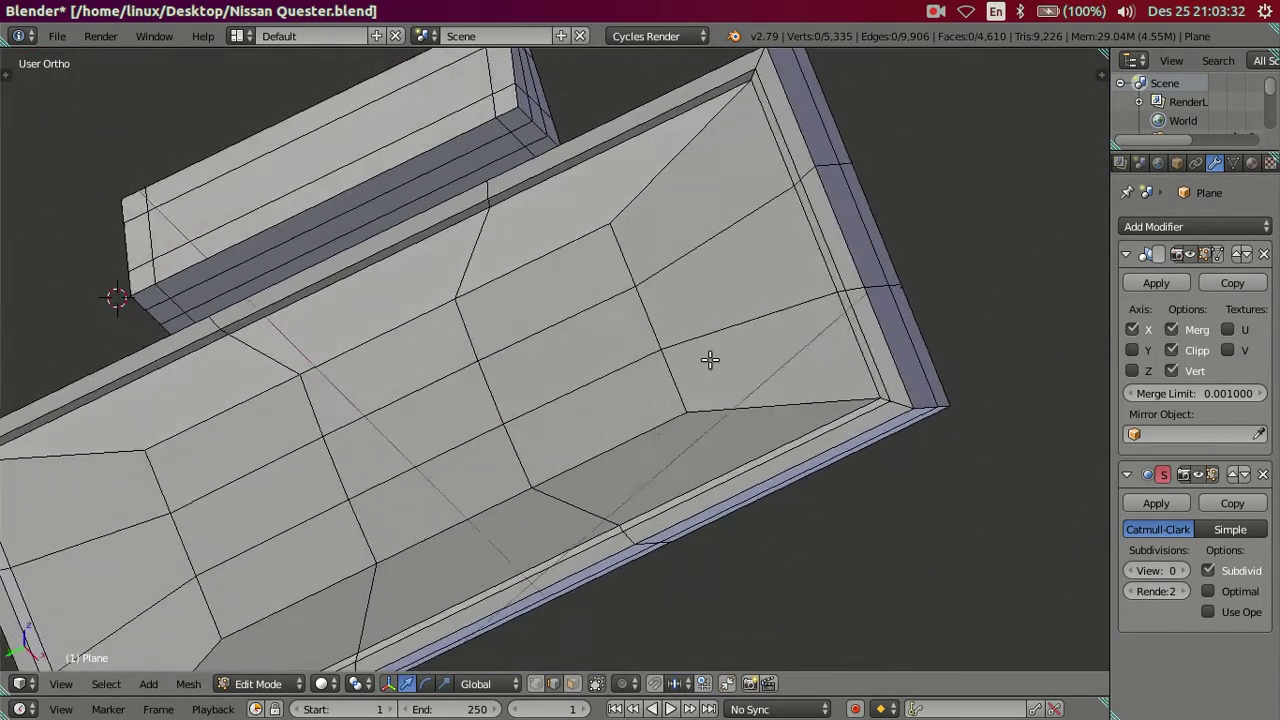
{"action": "middle_click_drag", "start_coordinate": [789, 396], "coordinate": [732, 403], "text": "shift"}
{"action": "key", "text": "ctrl+r"}
{"action": "scroll", "coordinate": [741, 412], "scroll_direction": "up", "scroll_amount": 5}
{"action": "left_click", "coordinate": [741, 412]}
{"action": "right_click", "coordinate": [741, 412]}
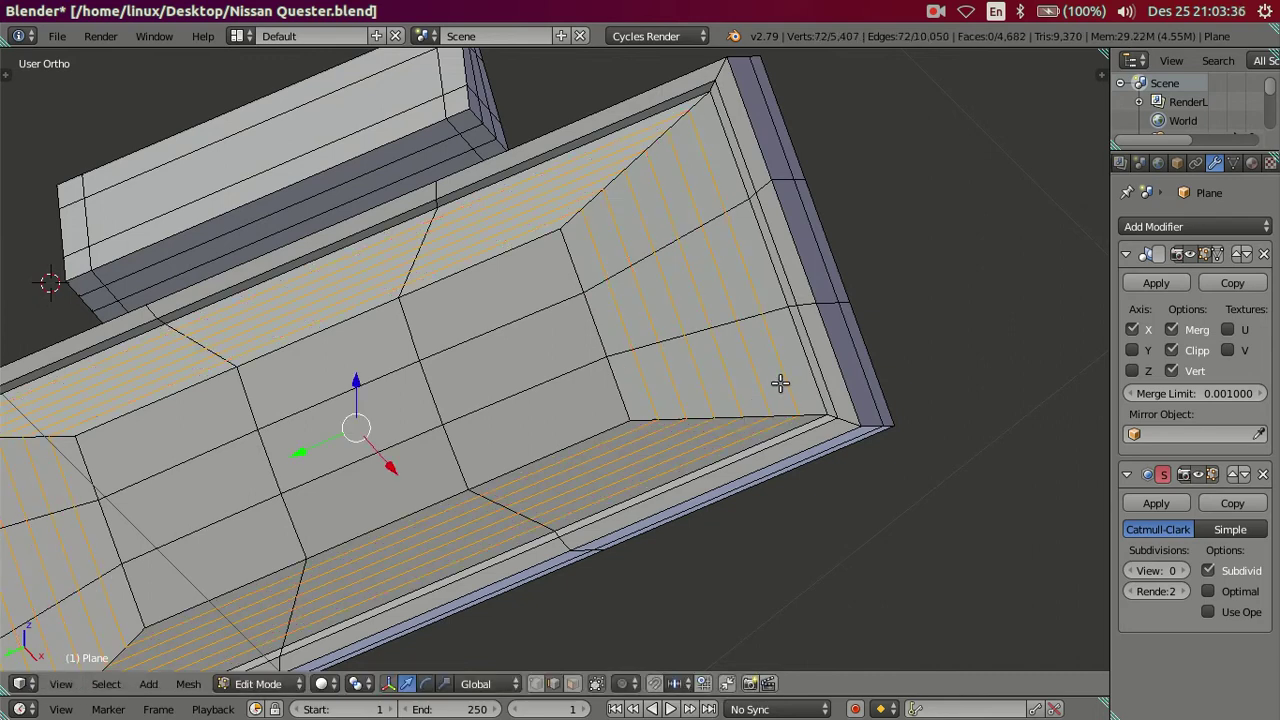
{"action": "key", "text": "x"}
{"action": "left_click", "coordinate": [829, 485]}
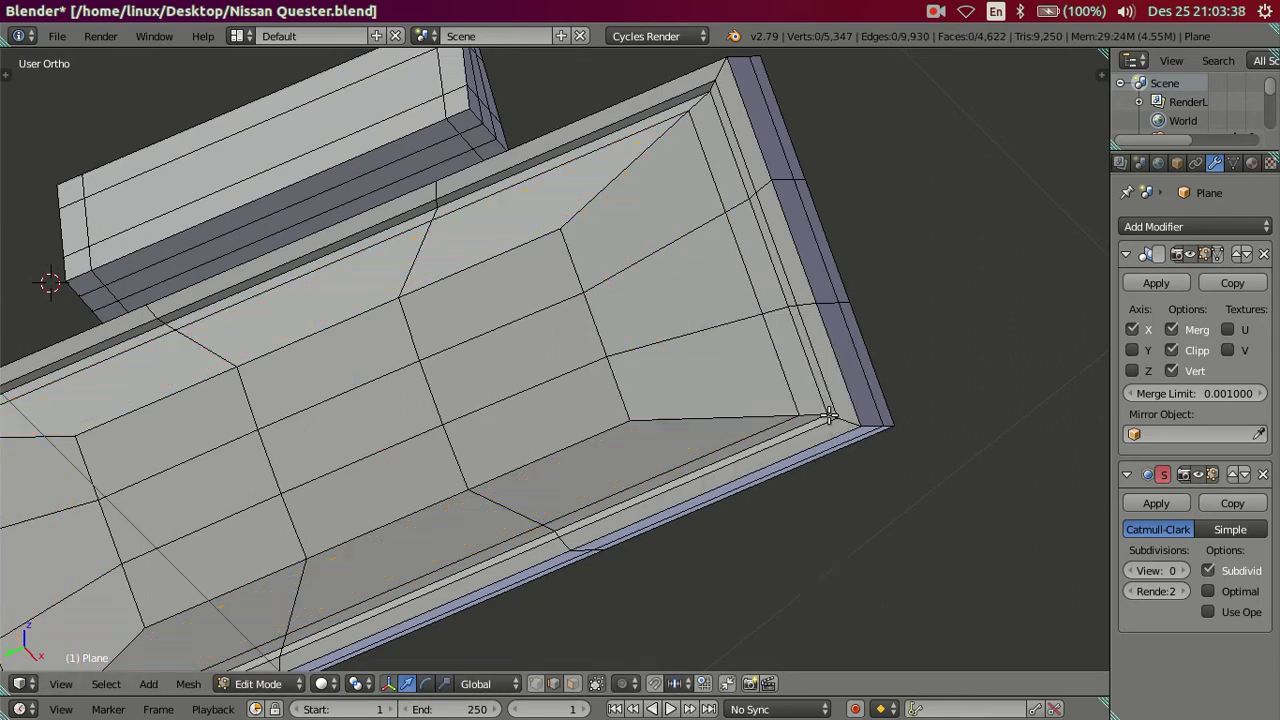
{"action": "scroll", "coordinate": [760, 440], "scroll_direction": "up", "scroll_amount": 2}
{"action": "scroll", "coordinate": [732, 432], "scroll_direction": "up", "scroll_amount": 2}
{"action": "mouse_move", "coordinate": [732, 432]}
{"action": "middle_mouse_down"}
{"action": "mouse_move", "coordinate": [766, 451]}
{"action": "mouse_move", "coordinate": [674, 414]}
{"action": "mouse_move", "coordinate": [646, 563]}
{"action": "mouse_move", "coordinate": [647, 508]}
{"action": "middle_mouse_up"}
Add loop cuts at the inner corner and along the narrow rim, dissolving their edges.
{"action": "key", "text": "ctrl+r"}
{"action": "scroll", "coordinate": [652, 518], "scroll_direction": "up", "scroll_amount": 4}
{"action": "left_click", "coordinate": [652, 518]}
{"action": "key", "text": "x"}
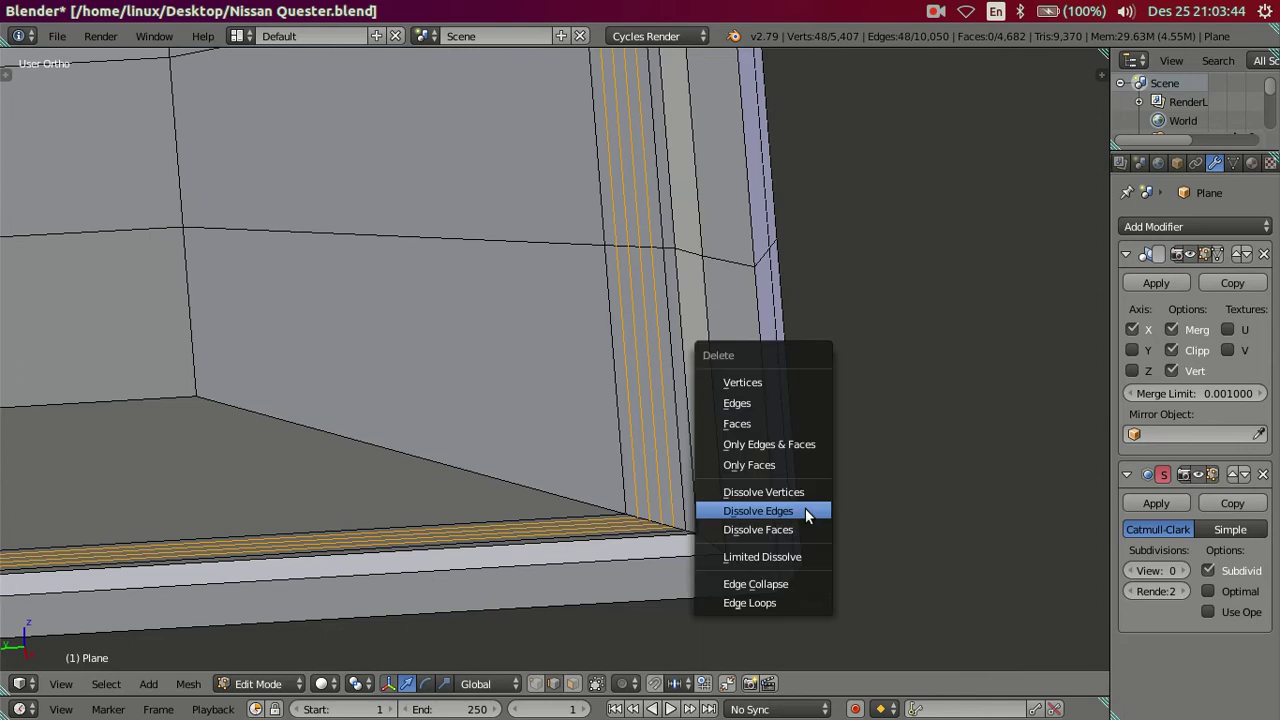
{"action": "left_click", "coordinate": [805, 508]}
{"action": "scroll", "coordinate": [781, 531], "scroll_direction": "up", "scroll_amount": 2}
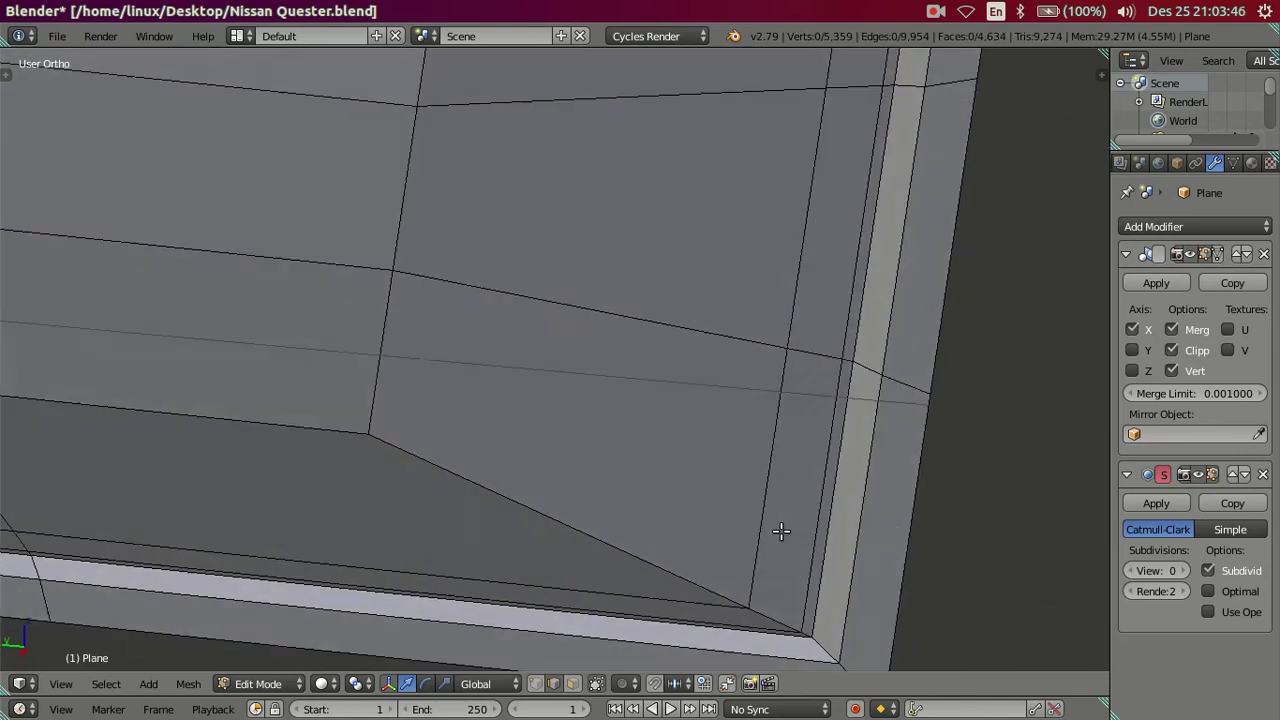
{"action": "scroll", "coordinate": [781, 531], "scroll_direction": "up", "scroll_amount": 2}
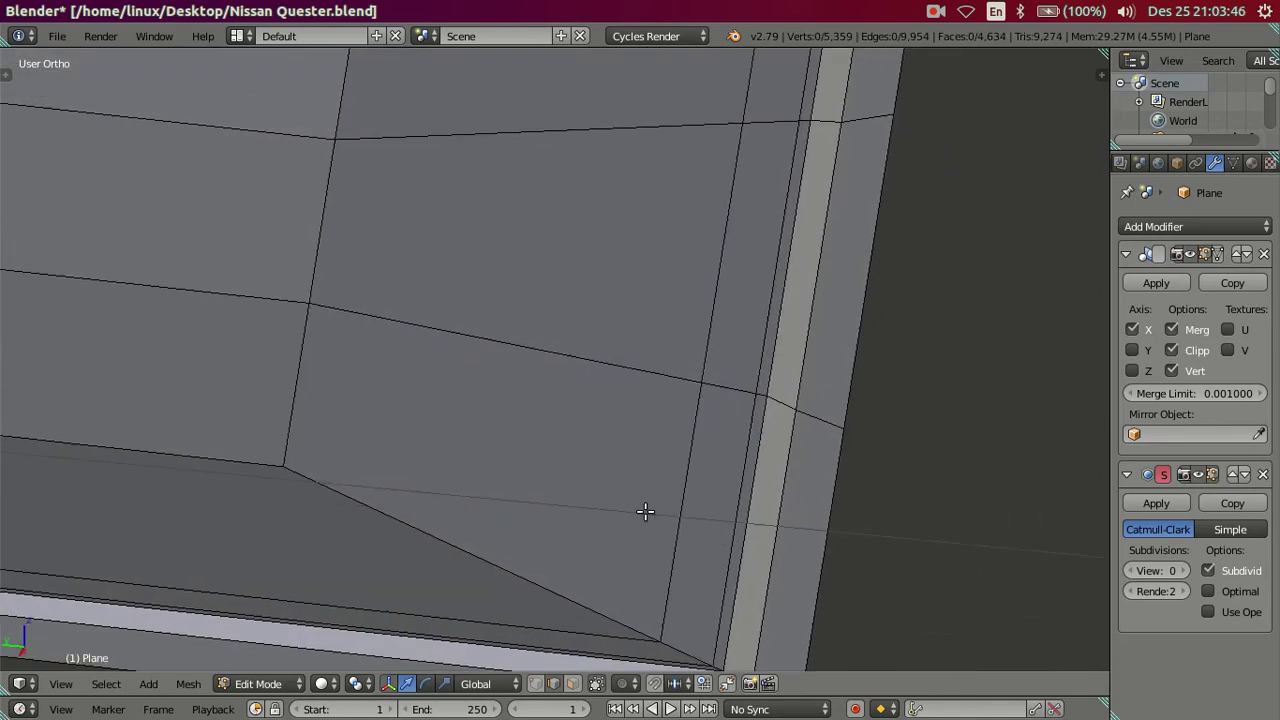
{"action": "key", "text": "ctrl+r"}
{"action": "left_click", "coordinate": [725, 454]}
{"action": "key", "text": "x"}
{"action": "left_click", "coordinate": [891, 455]}
{"action": "scroll", "coordinate": [796, 438], "scroll_direction": "down", "scroll_amount": 5}
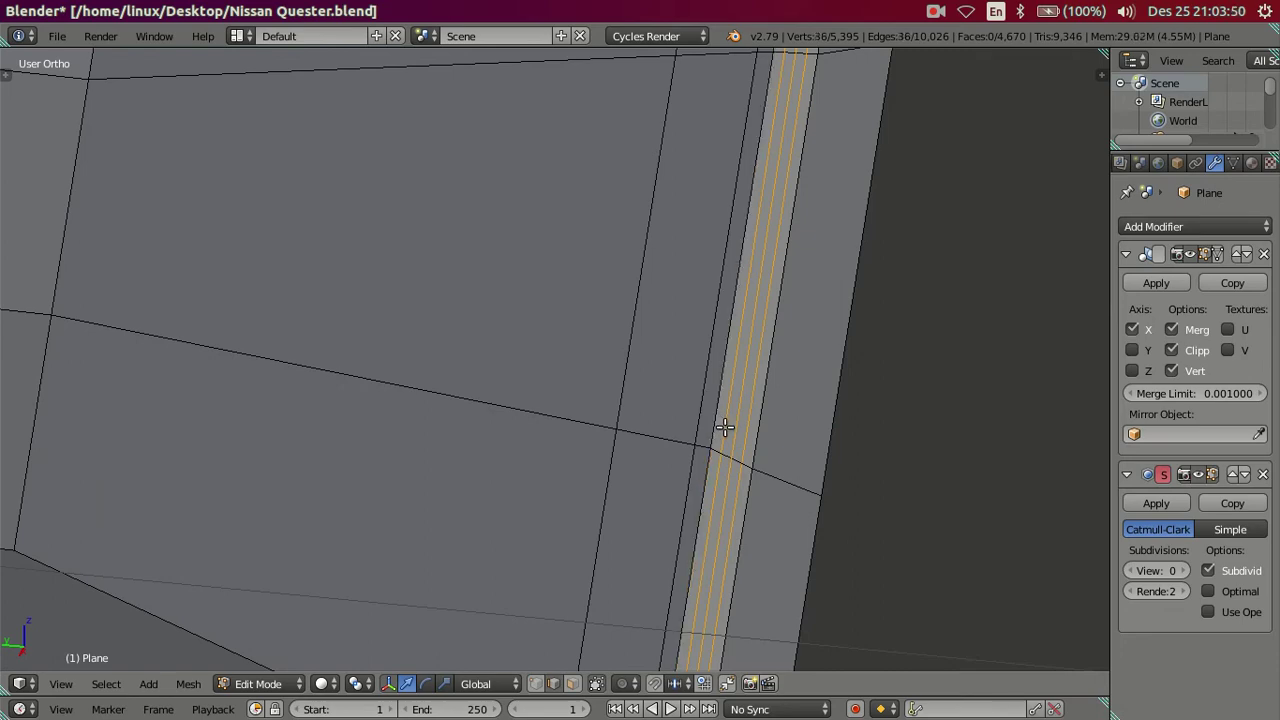
{"action": "mouse_move", "coordinate": [796, 438]}
{"action": "middle_mouse_down"}
{"action": "mouse_move", "coordinate": [766, 386]}
{"action": "mouse_move", "coordinate": [654, 449]}
{"action": "mouse_move", "coordinate": [451, 449]}
{"action": "mouse_move", "coordinate": [307, 422]}
{"action": "mouse_move", "coordinate": [349, 463]}
{"action": "mouse_move", "coordinate": [831, 263]}
{"action": "mouse_move", "coordinate": [734, 331]}
{"action": "mouse_move", "coordinate": [957, 406]}
{"action": "middle_mouse_up"}
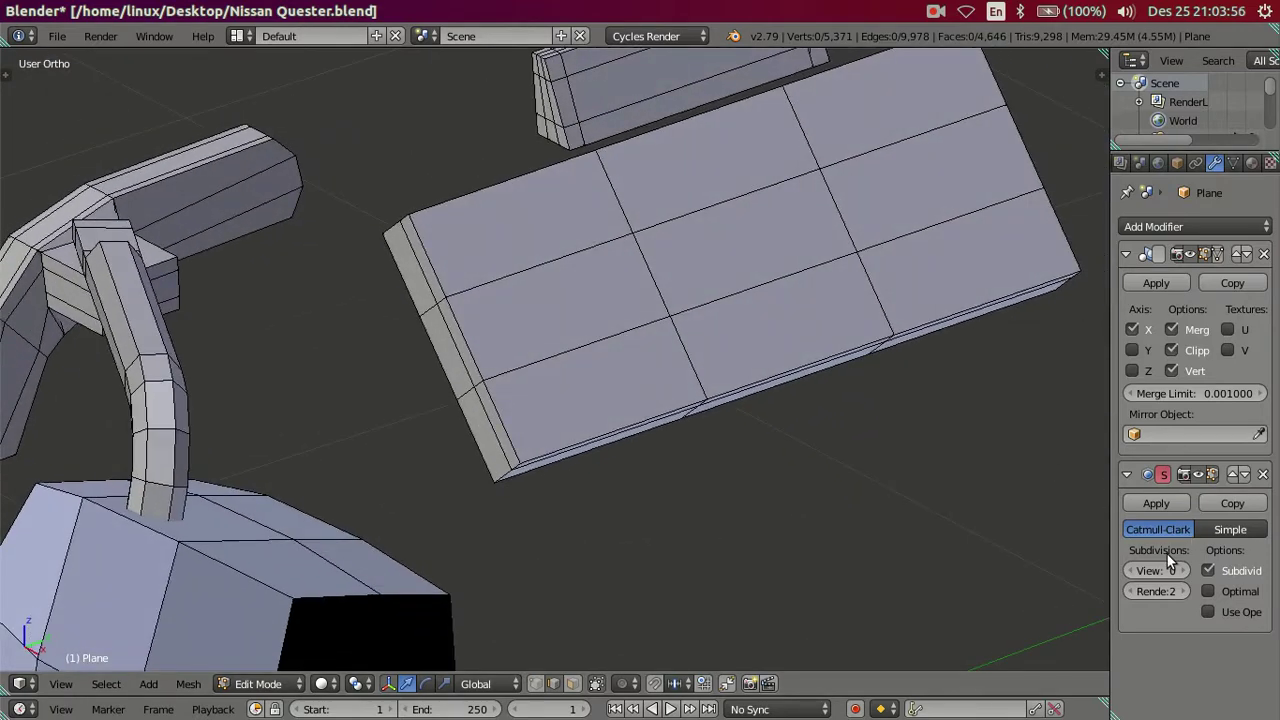
Preview the mirror at viewport subdivision level 2, then reset the level to 0.
{"action": "left_click_drag", "start_coordinate": [1150, 570], "coordinate": [1180, 570]}
{"action": "mouse_move", "coordinate": [900, 450]}
{"action": "middle_mouse_down"}
{"action": "mouse_move", "coordinate": [849, 434]}
{"action": "mouse_move", "coordinate": [834, 363]}
{"action": "mouse_move", "coordinate": [795, 368]}
{"action": "mouse_move", "coordinate": [792, 401]}
{"action": "mouse_move", "coordinate": [837, 393]}
{"action": "mouse_move", "coordinate": [1127, 575]}
{"action": "middle_mouse_up"}
{"action": "key", "text": "Tab"}
{"action": "scroll", "coordinate": [791, 363], "scroll_direction": "down", "scroll_amount": 2}
{"action": "double_click", "coordinate": [1131, 569]}
{"action": "middle_click_drag", "start_coordinate": [1000, 500], "coordinate": [845, 451]}
Return to Edit Mode and orbit to view the mirror tray's inner face from above.
{"action": "scroll", "coordinate": [874, 354], "scroll_direction": "up", "scroll_amount": 2}
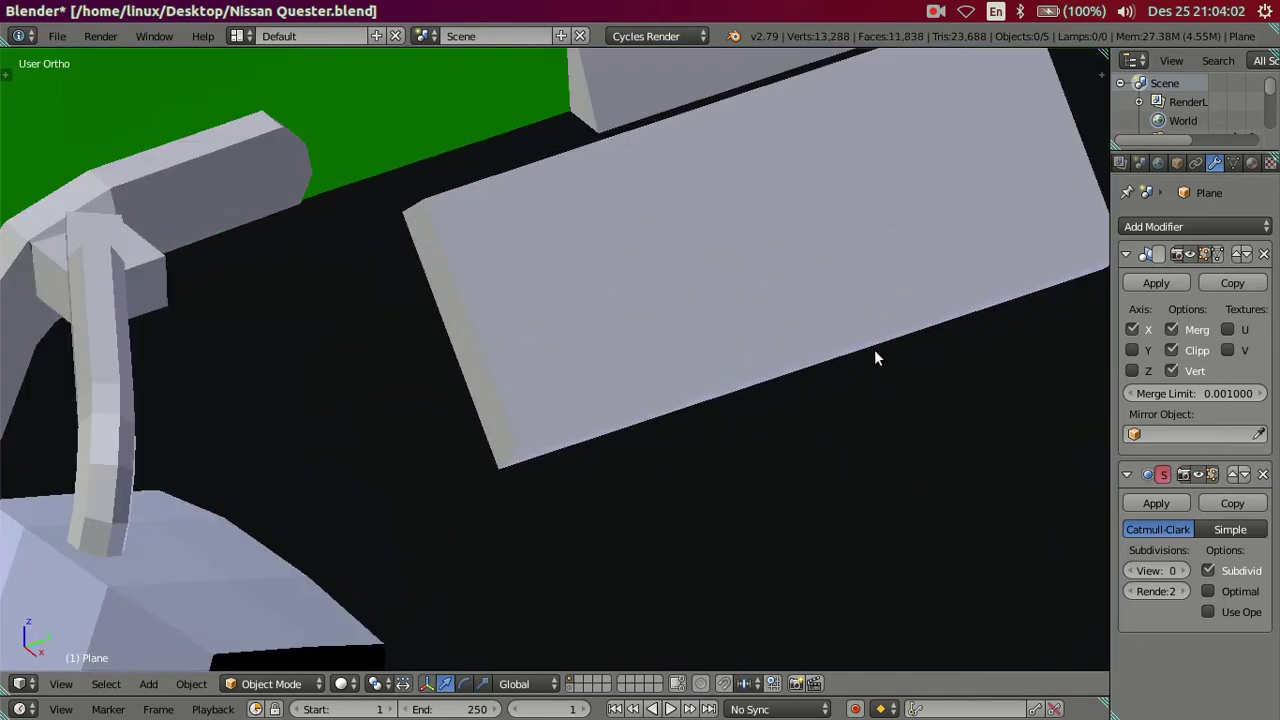
{"action": "key", "text": "Tab"}
{"action": "middle_click_drag", "start_coordinate": [874, 354], "coordinate": [837, 306]}
{"action": "scroll", "coordinate": [789, 232], "scroll_direction": "up", "scroll_amount": 1}
{"action": "middle_click_drag", "start_coordinate": [449, 366], "coordinate": [494, 494], "text": "shift"}
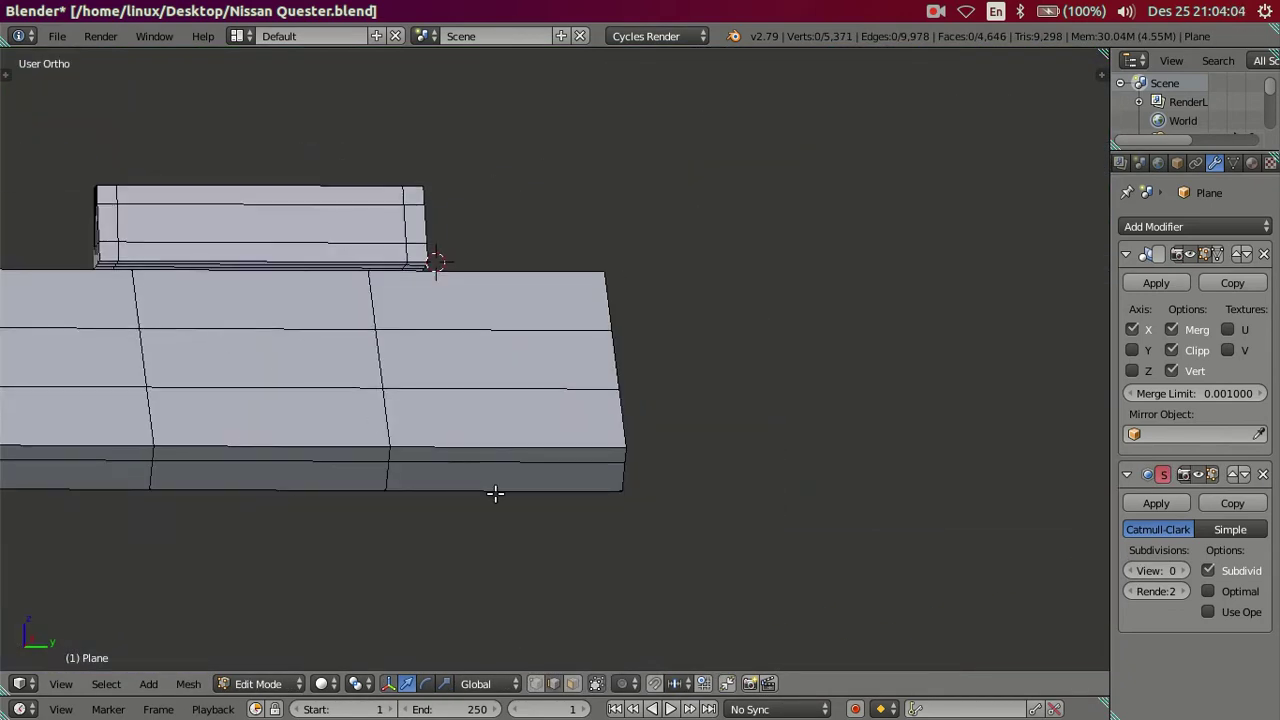
{"action": "scroll", "coordinate": [493, 494], "scroll_direction": "down", "scroll_amount": 1}
{"action": "scroll", "coordinate": [525, 375], "scroll_direction": "down", "scroll_amount": 1}
{"action": "mouse_move", "coordinate": [525, 375]}
{"action": "middle_mouse_down"}
{"action": "mouse_move", "coordinate": [263, 351]}
{"action": "mouse_move", "coordinate": [223, 369]}
{"action": "middle_mouse_up"}
{"action": "scroll", "coordinate": [468, 333], "scroll_direction": "up", "scroll_amount": 2}
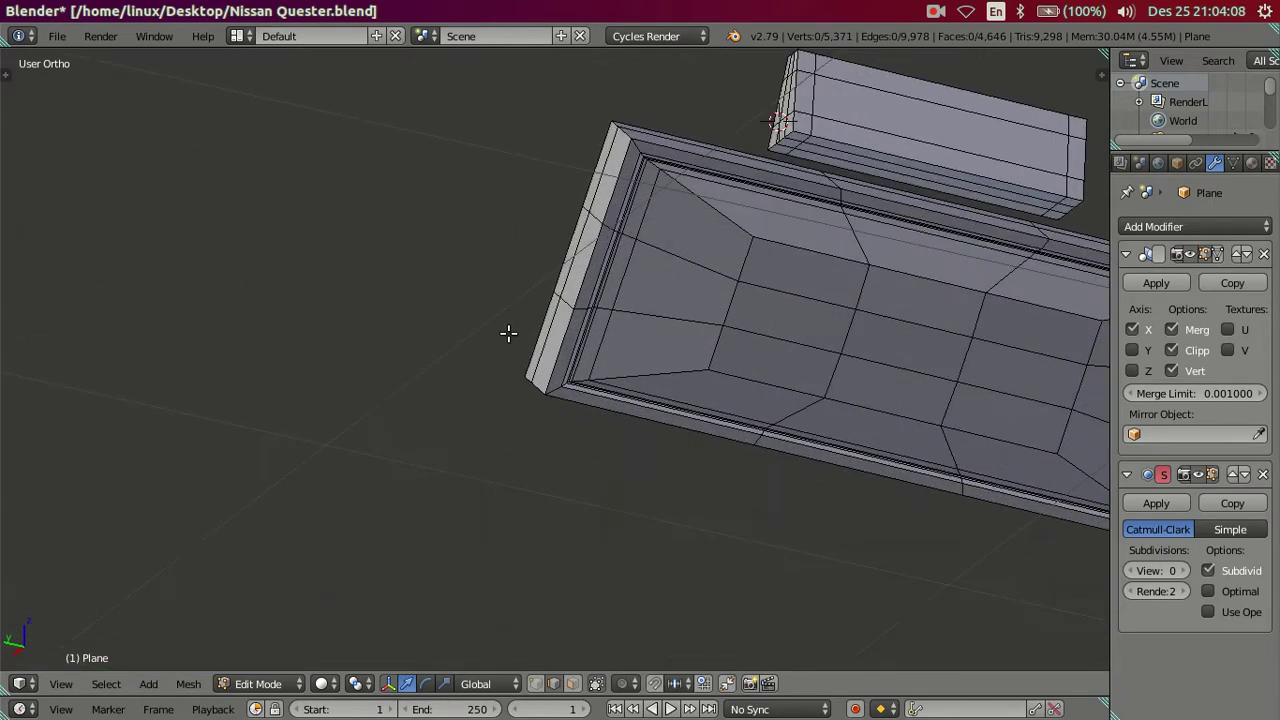
{"action": "scroll", "coordinate": [540, 338], "scroll_direction": "down", "scroll_amount": 1}
{"action": "scroll", "coordinate": [410, 370], "scroll_direction": "up", "scroll_amount": 1}
{"action": "middle_click_drag", "start_coordinate": [410, 370], "coordinate": [411, 333]}
{"action": "scroll", "coordinate": [401, 337], "scroll_direction": "up", "scroll_amount": 1}
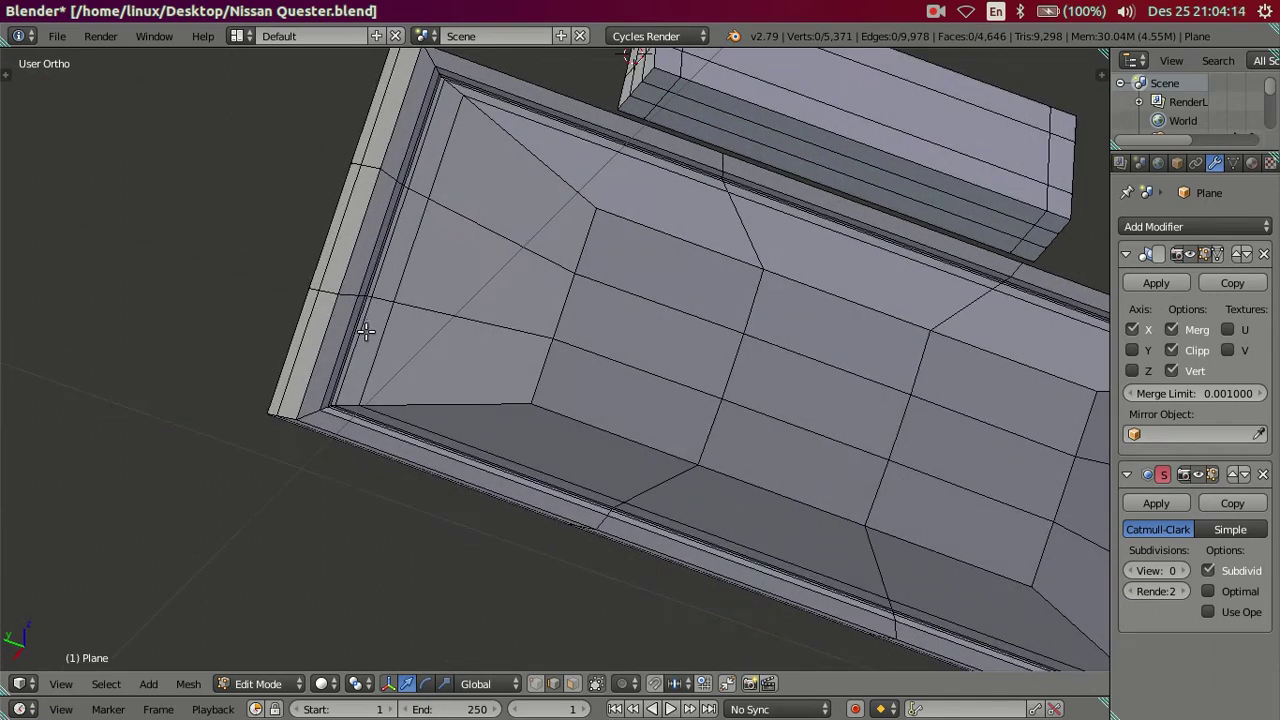
Cut two centred lengthwise edge loops across the tray, then deselect everything.
{"action": "key", "text": "ctrl+r"}
{"action": "left_click", "coordinate": [365, 331]}
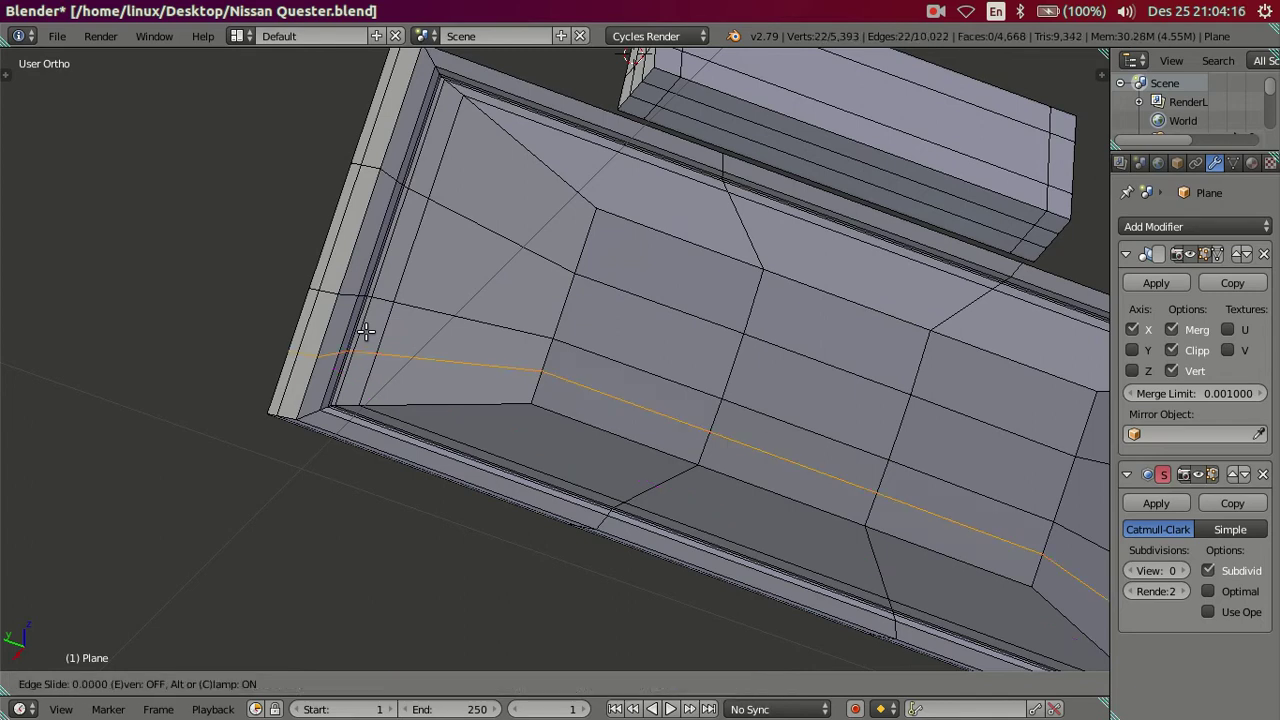
{"action": "right_click", "coordinate": [363, 330]}
{"action": "middle_click_drag", "start_coordinate": [363, 330], "coordinate": [398, 325]}
{"action": "key", "text": "ctrl+r"}
{"action": "left_click", "coordinate": [431, 236]}
{"action": "right_click", "coordinate": [431, 236]}
{"action": "key", "text": "a"}
{"action": "scroll", "coordinate": [490, 341], "scroll_direction": "down", "scroll_amount": 2}
{"action": "middle_click_drag", "start_coordinate": [490, 341], "coordinate": [503, 598]}
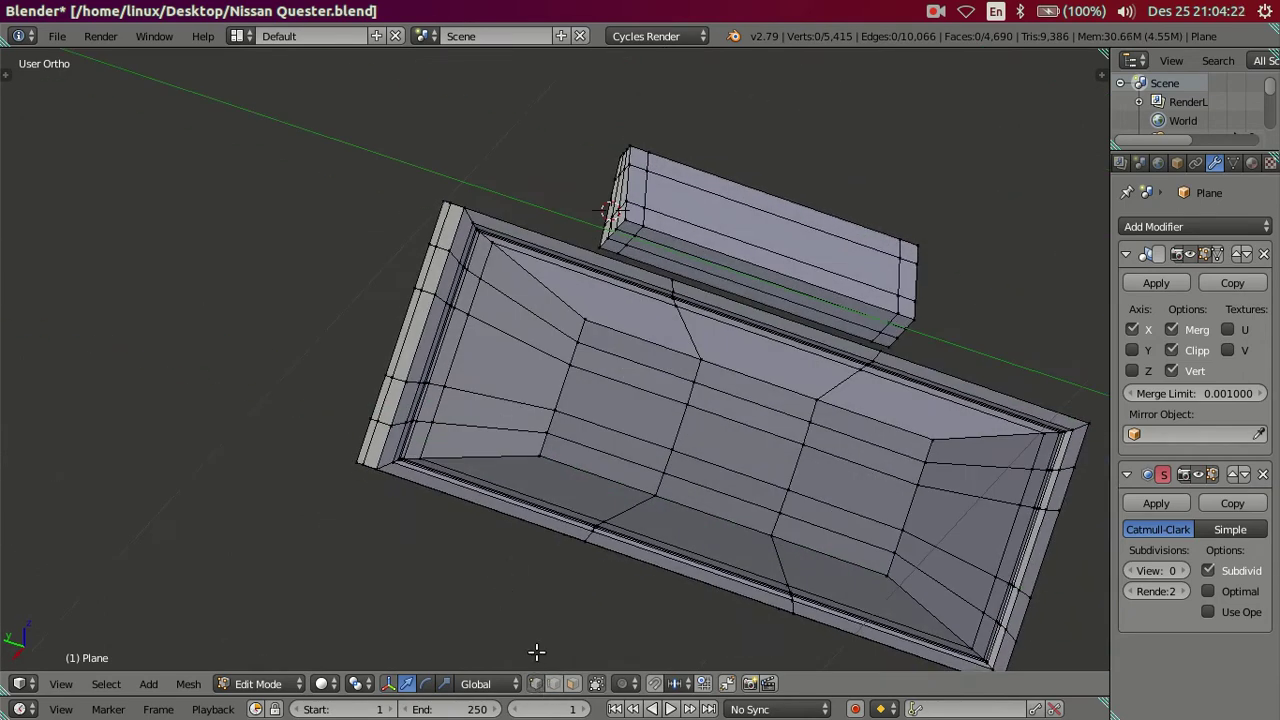
{"action": "scroll", "coordinate": [443, 340], "scroll_direction": "up", "scroll_amount": 3}
{"action": "mouse_move", "coordinate": [443, 340]}
{"action": "middle_mouse_down", "text": "shift"}
{"action": "mouse_move", "coordinate": [480, 394]}
{"action": "mouse_move", "coordinate": [500, 363]}
{"action": "mouse_move", "coordinate": [483, 343]}
{"action": "mouse_move", "coordinate": [457, 351]}
{"action": "middle_mouse_up", "text": "shift"}
Merge the tray's inner-corner vertex pair At Last and maximise the viewport window.
{"action": "scroll", "coordinate": [457, 349], "scroll_direction": "up", "scroll_amount": 2}
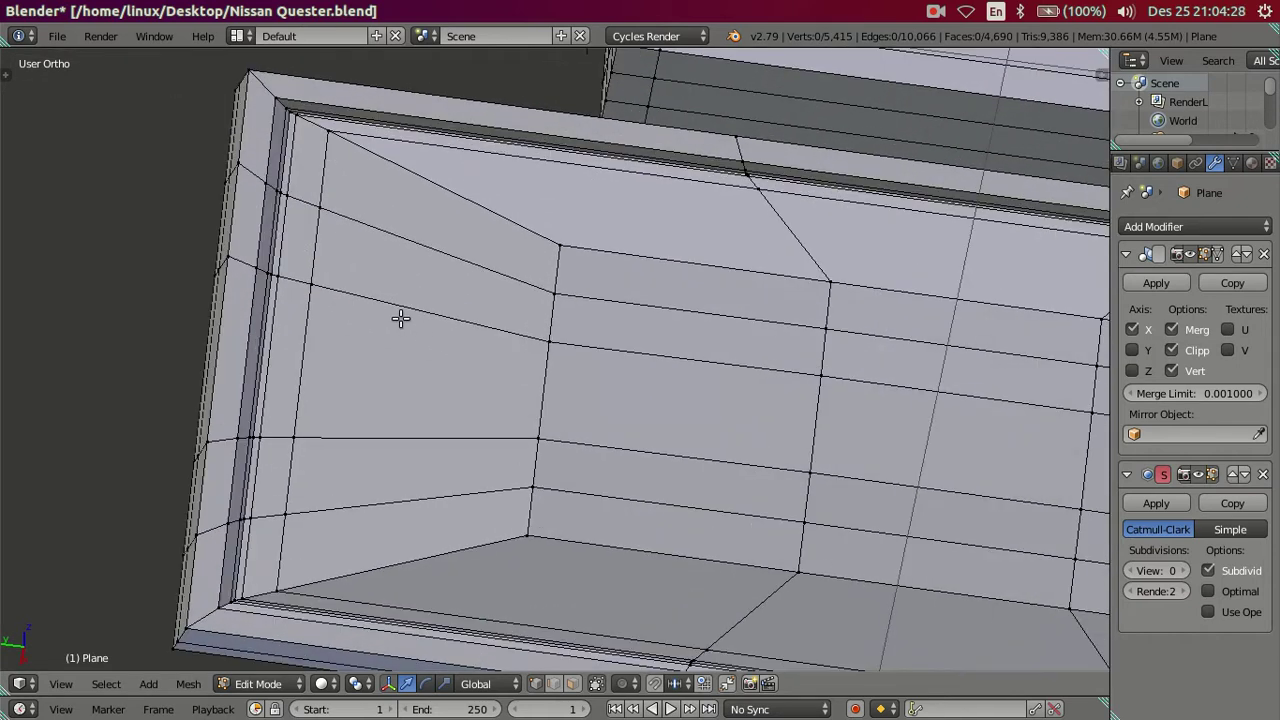
{"action": "right_click", "coordinate": [334, 283]}
{"action": "right_click", "coordinate": [321, 219], "text": "shift"}
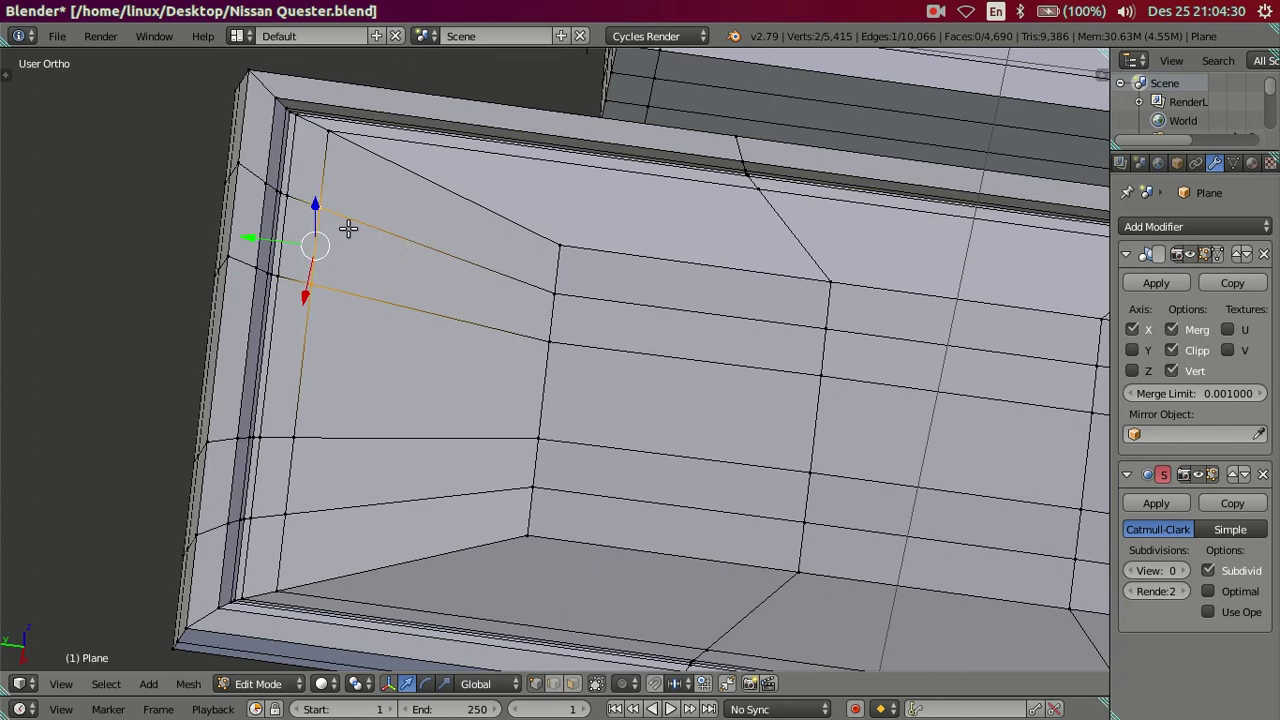
{"action": "key", "text": "alt+m"}
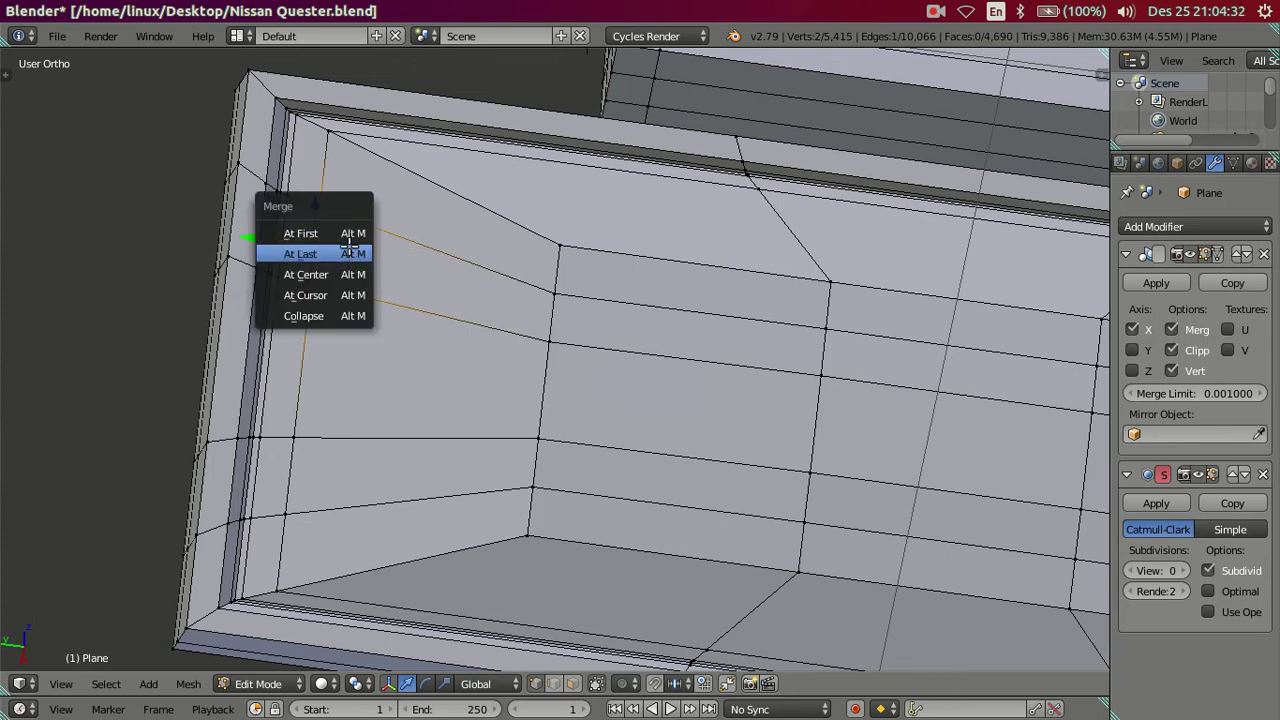
{"action": "left_click", "coordinate": [349, 245]}
{"action": "left_click", "coordinate": [154, 36]}
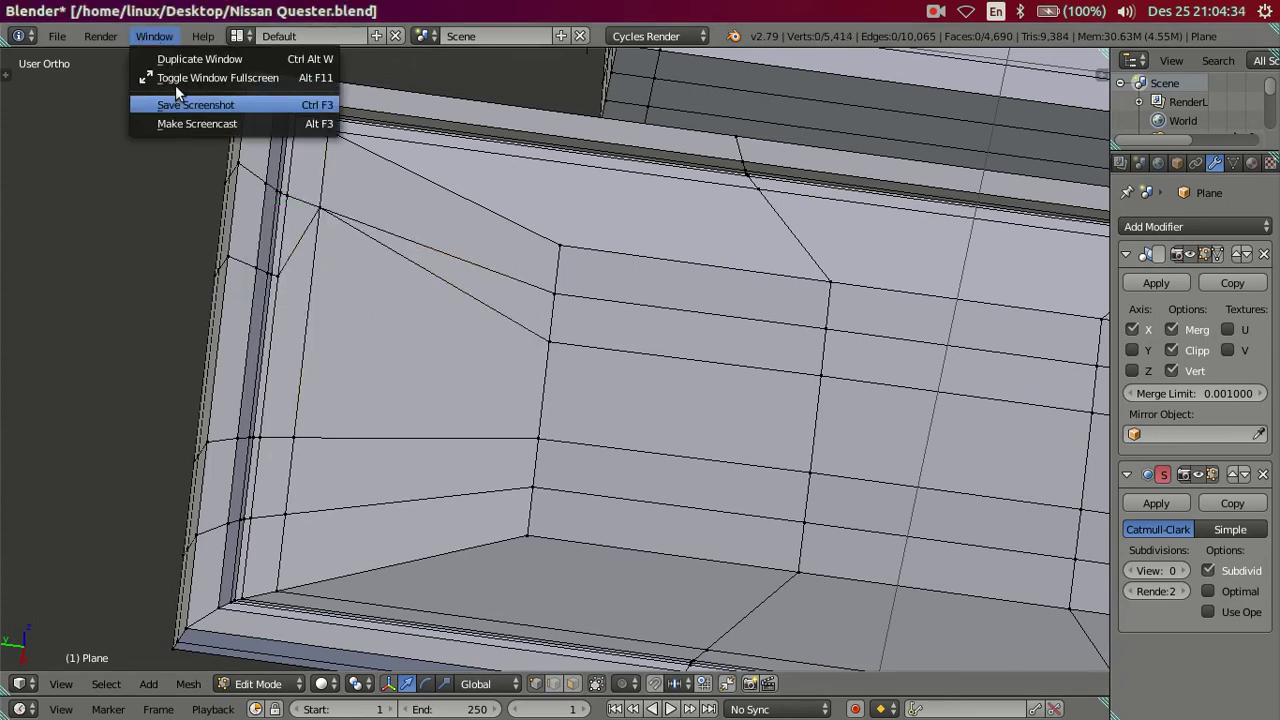
{"action": "left_click", "coordinate": [175, 80]}
Merge the upper and lower vertices of the tray's left corner At Last.
{"action": "scroll", "coordinate": [457, 271], "scroll_direction": "up", "scroll_amount": 1}
{"action": "right_click", "coordinate": [323, 324]}
{"action": "right_click", "coordinate": [328, 402], "text": "shift"}
{"action": "key", "text": "alt+m"}
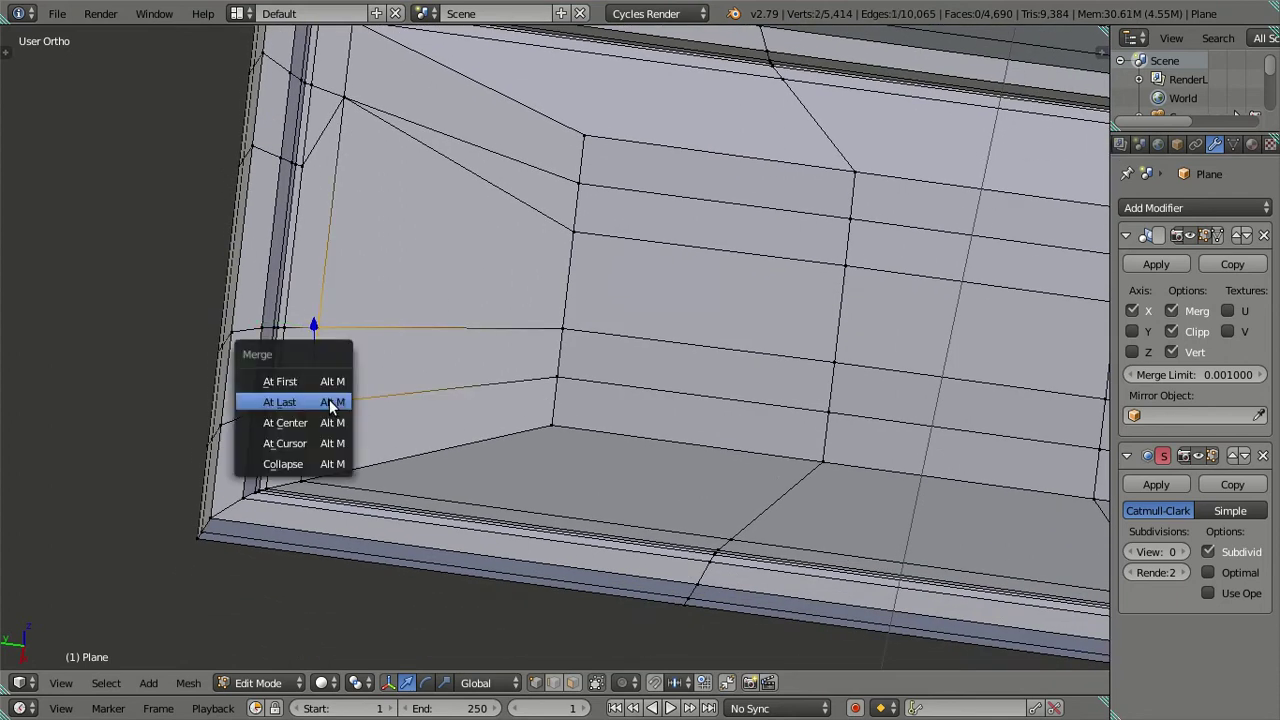
{"action": "left_click", "coordinate": [330, 400]}
Merge two vertex pairs at the tray's right end At Last.
{"action": "scroll", "coordinate": [334, 386], "scroll_direction": "down", "scroll_amount": 3}
{"action": "middle_click_drag", "start_coordinate": [801, 370], "coordinate": [400, 377], "text": "shift"}
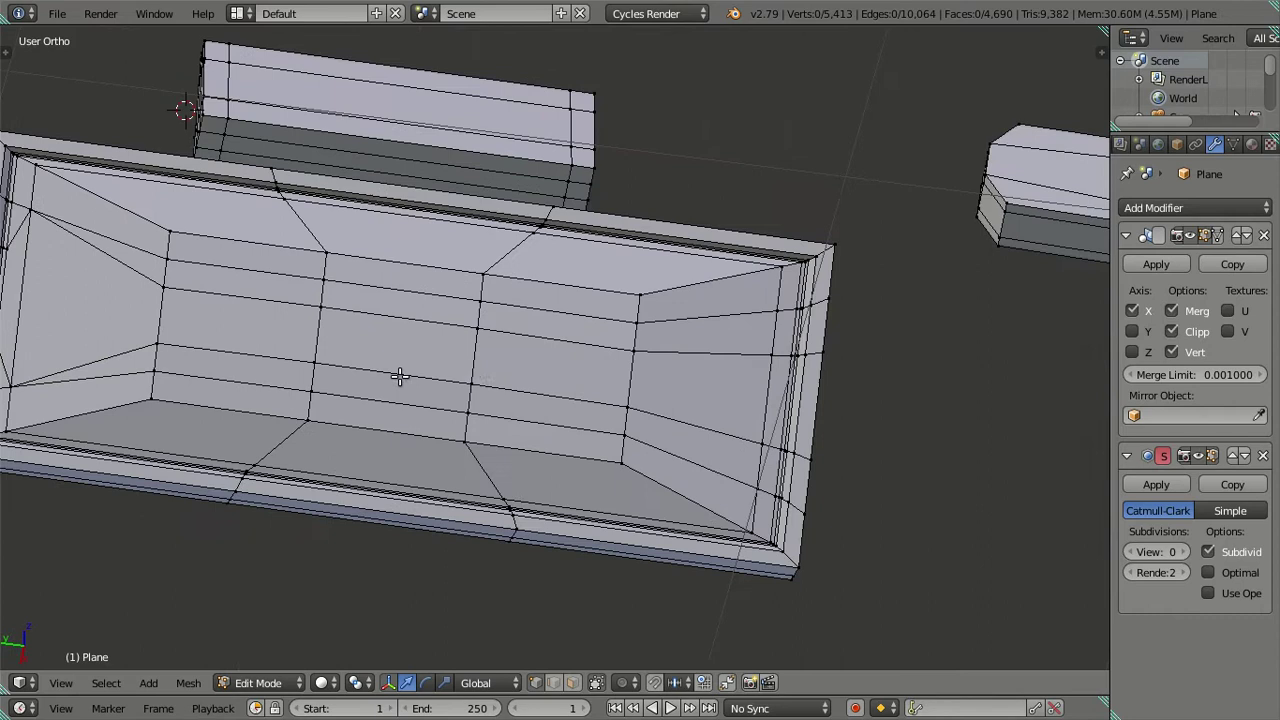
{"action": "scroll", "coordinate": [711, 376], "scroll_direction": "up", "scroll_amount": 1}
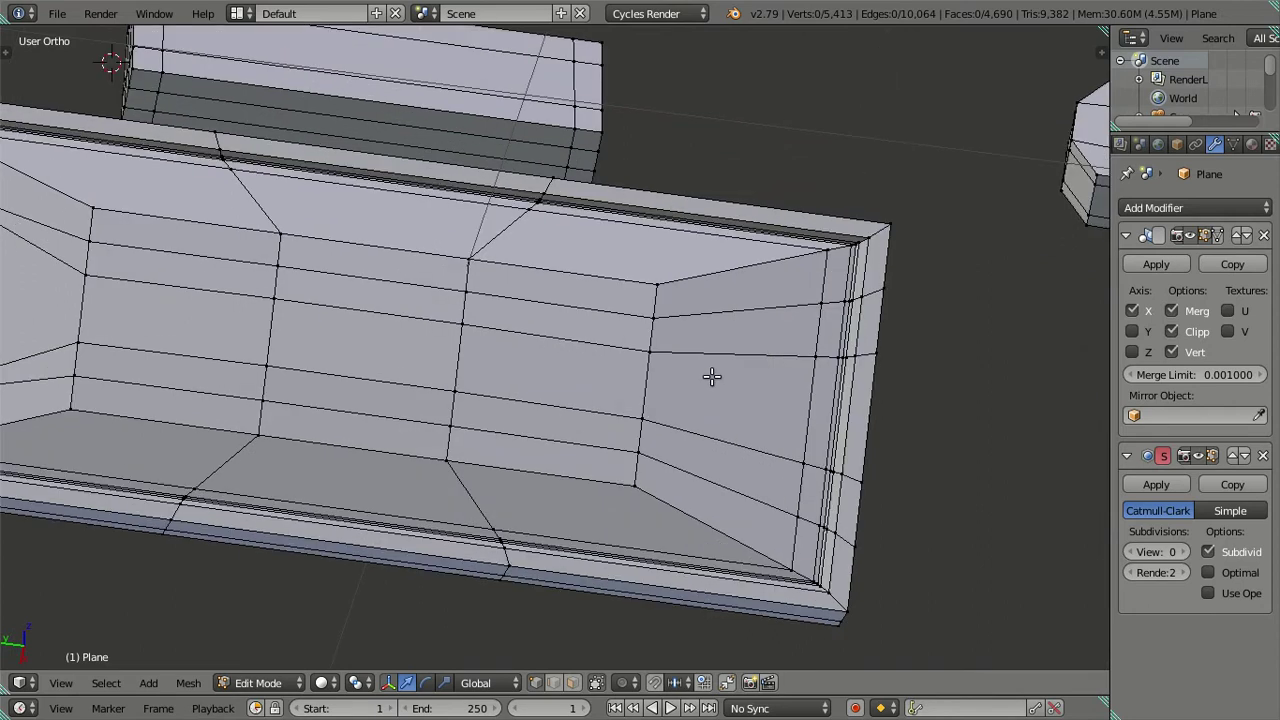
{"action": "key", "text": "alt+m"}
{"action": "left_click", "coordinate": [824, 358]}
{"action": "right_click", "coordinate": [800, 466]}
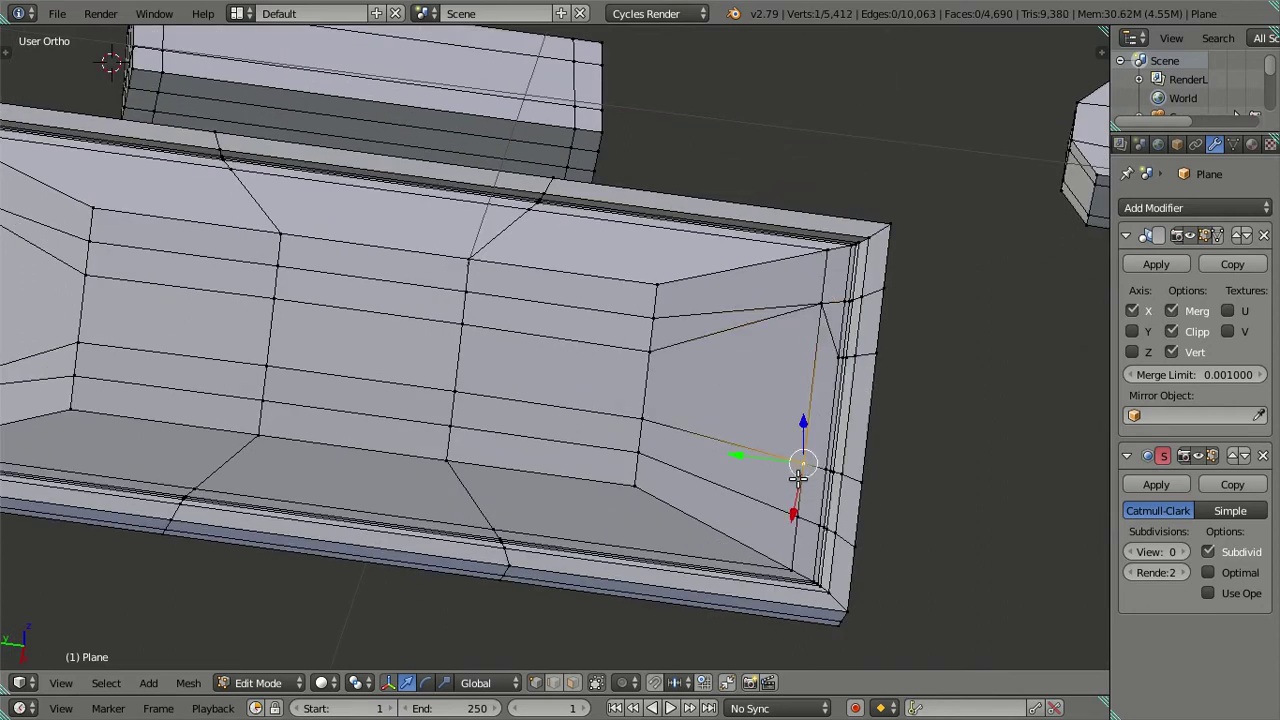
{"action": "key", "text": "alt+m"}
{"action": "left_click", "coordinate": [800, 510]}
In edge select mode, dissolve three edge loops across the housing's inner recess.
{"action": "scroll", "coordinate": [597, 410], "scroll_direction": "down", "scroll_amount": 3}
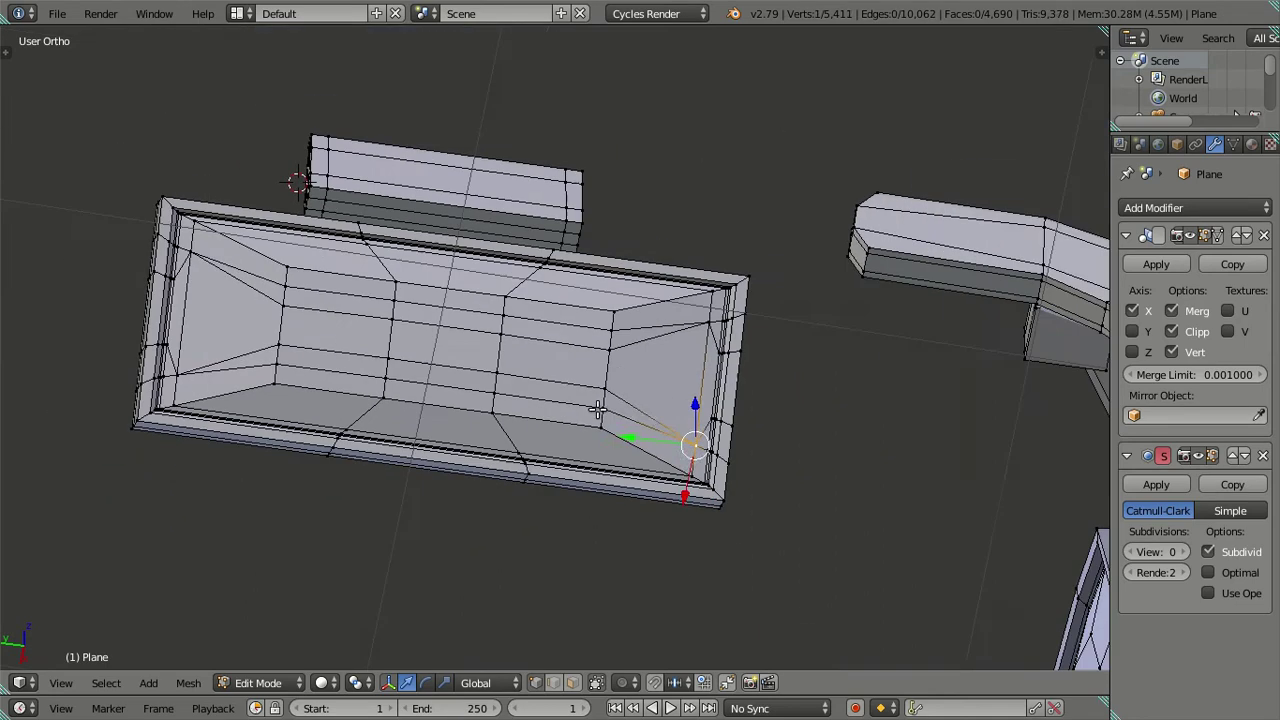
{"action": "mouse_move", "coordinate": [457, 342]}
{"action": "middle_mouse_down"}
{"action": "mouse_move", "coordinate": [737, 509]}
{"action": "mouse_move", "coordinate": [722, 447]}
{"action": "mouse_move", "coordinate": [600, 403]}
{"action": "mouse_move", "coordinate": [330, 184]}
{"action": "middle_mouse_up"}
{"action": "key", "text": "ctrl+Tab"}
{"action": "left_click", "coordinate": [428, 208]}
{"action": "right_click", "coordinate": [359, 145], "text": "alt"}
{"action": "right_click", "coordinate": [294, 237], "text": "alt+shift"}
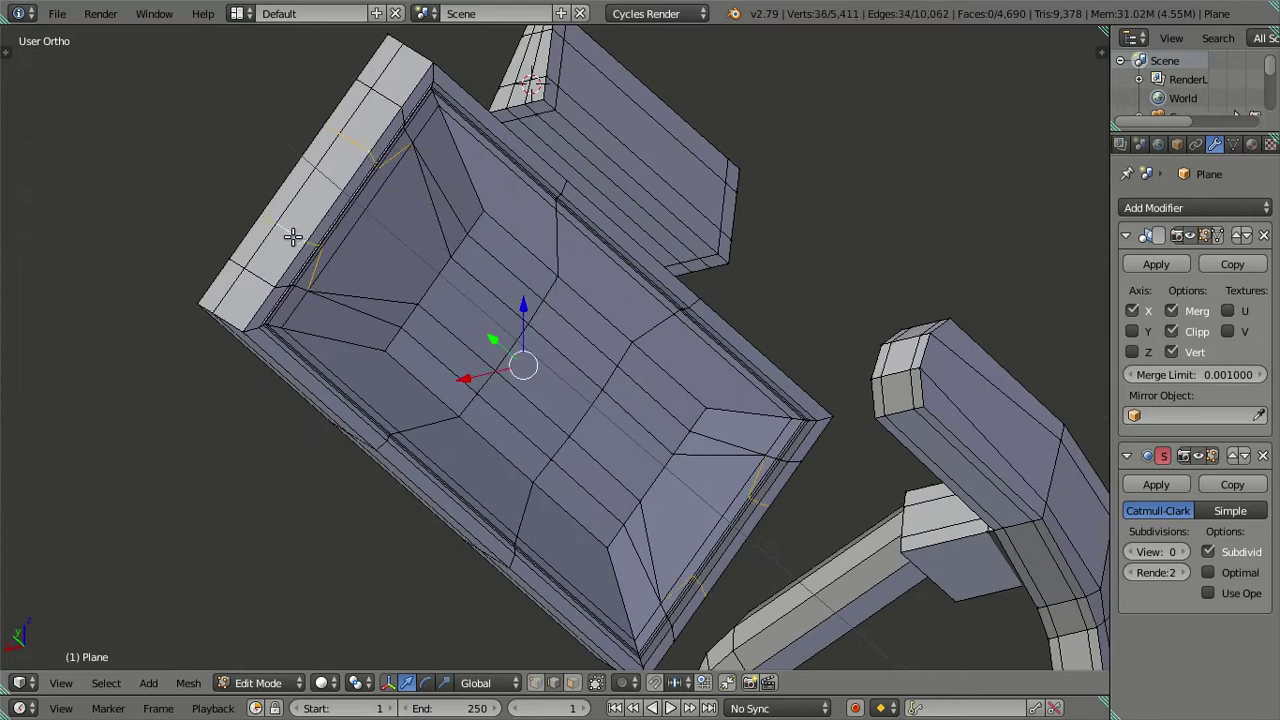
{"action": "middle_click_drag", "start_coordinate": [750, 451], "coordinate": [670, 410]}
{"action": "right_click", "coordinate": [651, 370], "text": "alt+shift"}
{"action": "mouse_move", "coordinate": [576, 484]}
{"action": "middle_mouse_down"}
{"action": "mouse_move", "coordinate": [877, 438]}
{"action": "mouse_move", "coordinate": [638, 350]}
{"action": "mouse_move", "coordinate": [620, 400]}
{"action": "mouse_move", "coordinate": [606, 340]}
{"action": "mouse_move", "coordinate": [530, 349]}
{"action": "mouse_move", "coordinate": [551, 400]}
{"action": "mouse_move", "coordinate": [540, 340]}
{"action": "middle_mouse_up"}
{"action": "key", "text": "x"}
{"action": "left_click", "coordinate": [877, 438]}
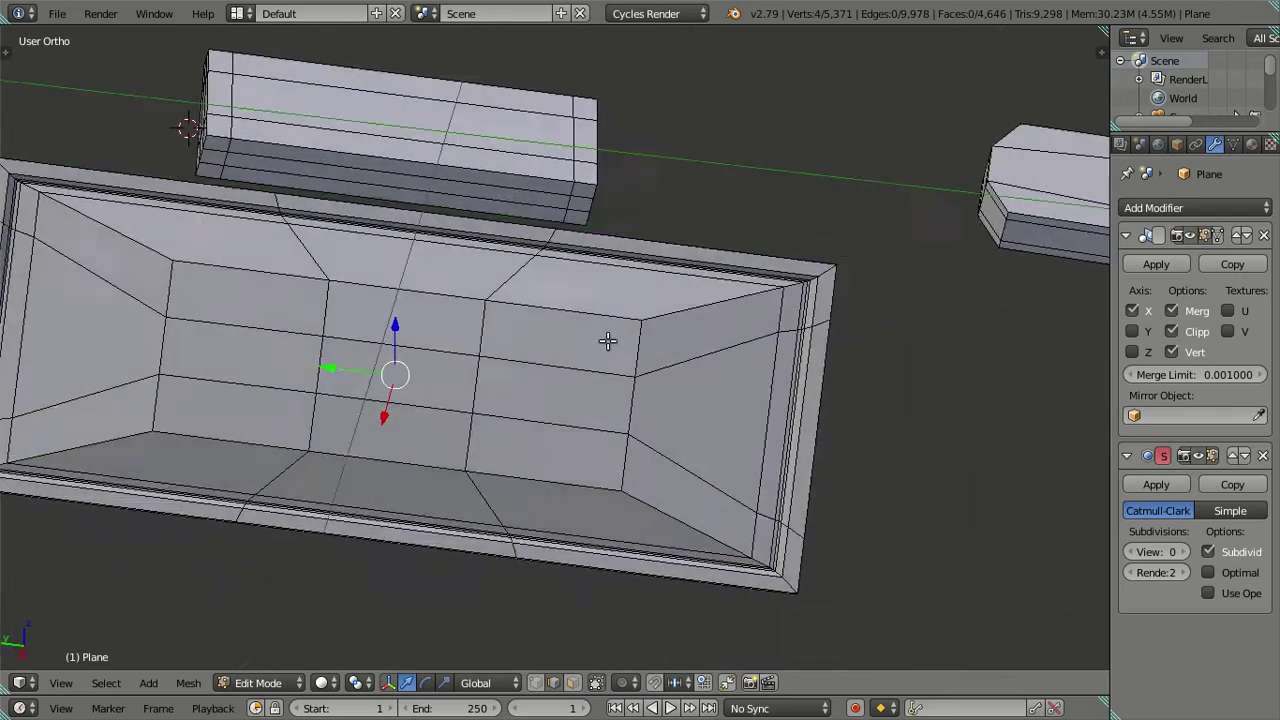
{"action": "scroll", "coordinate": [551, 363], "scroll_direction": "down", "scroll_amount": 3}
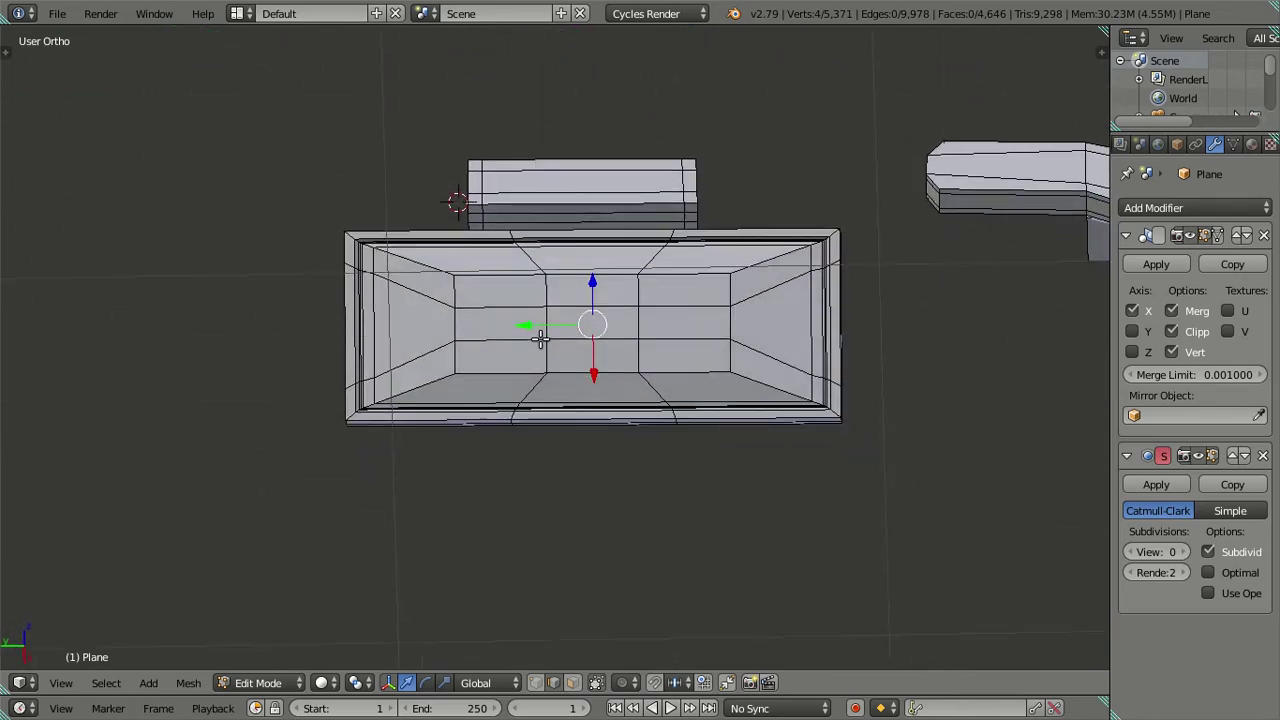
{"action": "scroll", "coordinate": [540, 340], "scroll_direction": "up", "scroll_amount": 3}
Cut two centred edge loops in the recess, then dissolve them again.
{"action": "key", "text": "ctrl+r"}
{"action": "scroll", "coordinate": [461, 386], "scroll_direction": "up", "scroll_amount": 1}
{"action": "key", "text": "Escape"}
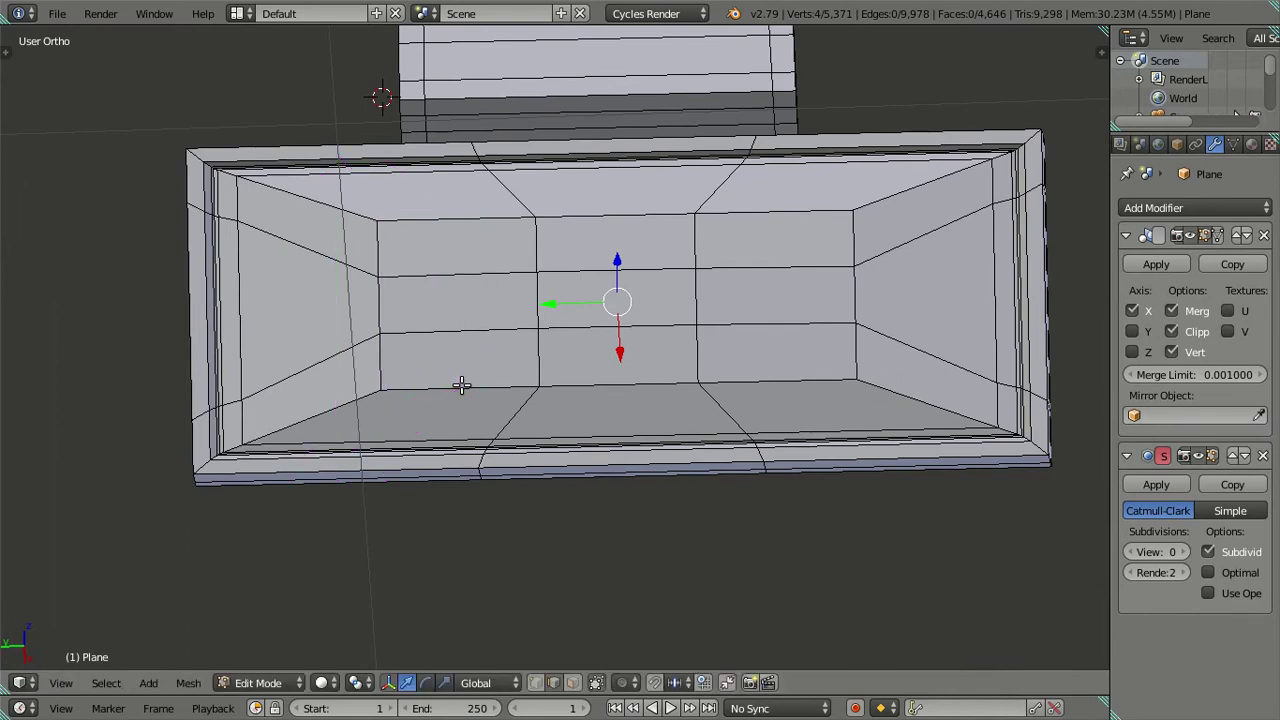
{"action": "key", "text": "ctrl+r"}
{"action": "scroll", "coordinate": [461, 386], "scroll_direction": "up", "scroll_amount": 1}
{"action": "left_click", "coordinate": [461, 386]}
{"action": "right_click", "coordinate": [461, 386]}
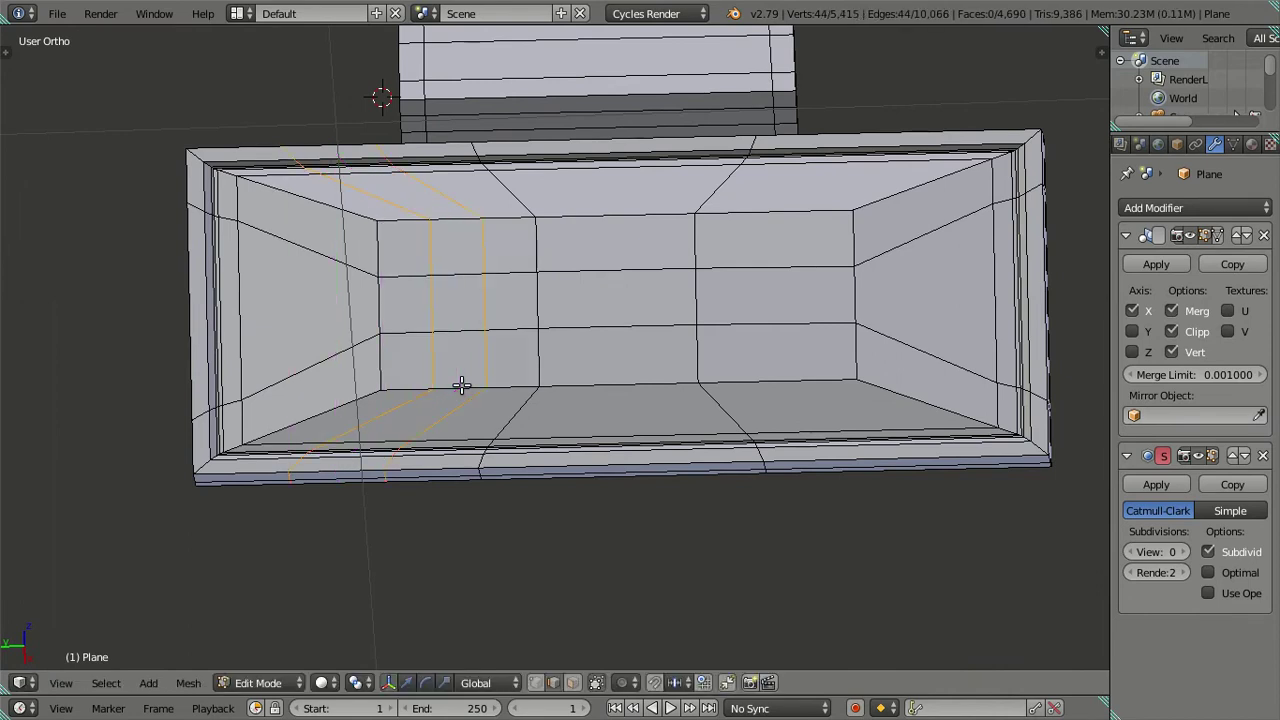
{"action": "key", "text": "x"}
{"action": "left_click", "coordinate": [575, 274]}
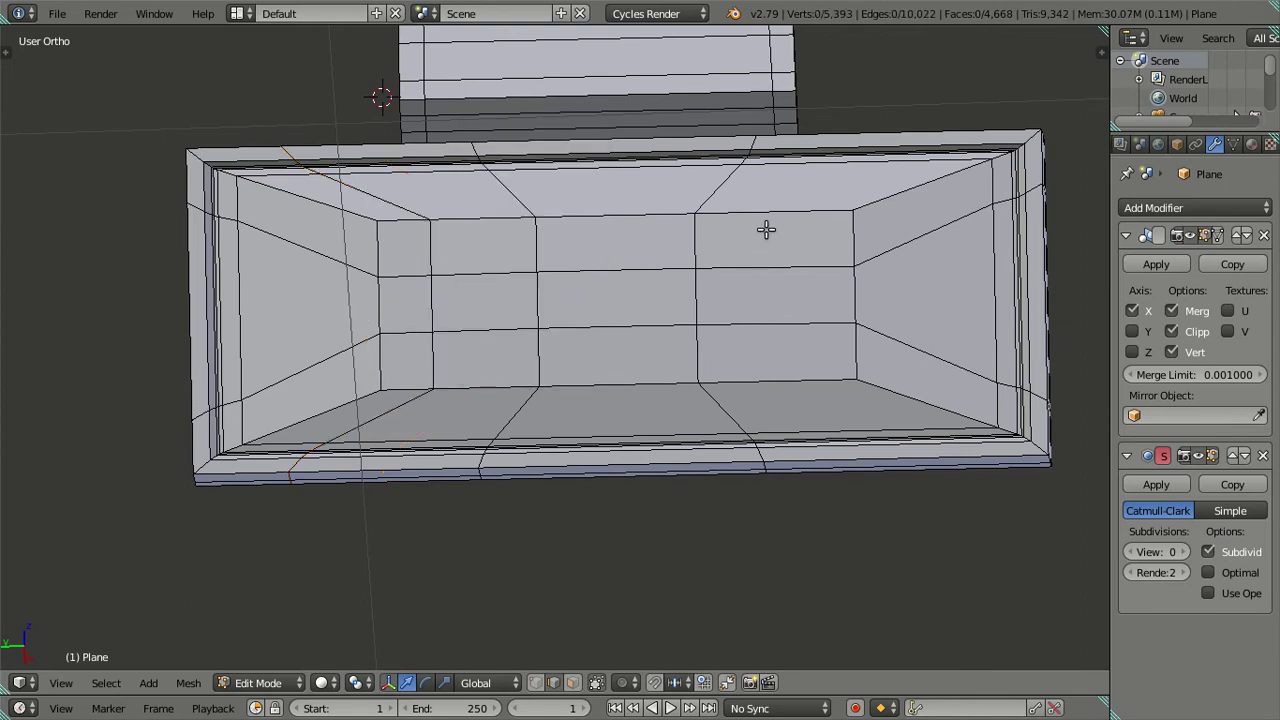
Preview another two-loop cut and dissolve the selected edge loop instead.
{"action": "key", "text": "ctrl+r"}
{"action": "scroll", "coordinate": [765, 230], "scroll_direction": "up", "scroll_amount": 1}
{"action": "key", "text": "x"}
{"action": "left_click", "coordinate": [814, 266]}
{"action": "middle_click_drag", "start_coordinate": [560, 297], "coordinate": [556, 304]}
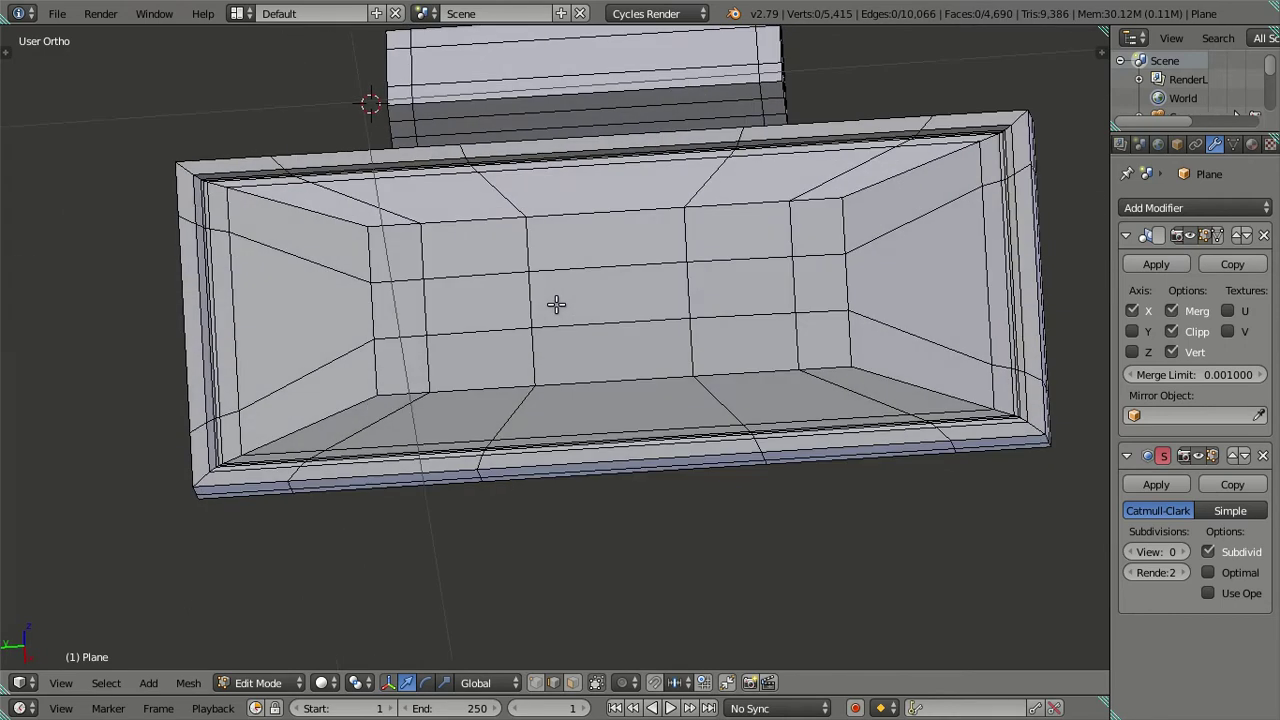
{"action": "mouse_move", "coordinate": [737, 246]}
{"action": "middle_mouse_down"}
{"action": "mouse_move", "coordinate": [657, 406]}
{"action": "mouse_move", "coordinate": [591, 380]}
{"action": "middle_mouse_up"}
{"action": "middle_click_drag", "start_coordinate": [505, 580], "coordinate": [520, 478], "text": "shift"}
Merge the left top-rim and bottom vertex pairs At Last, then deselect all.
{"action": "right_click", "coordinate": [488, 232]}
{"action": "right_click", "coordinate": [340, 231], "text": "shift"}
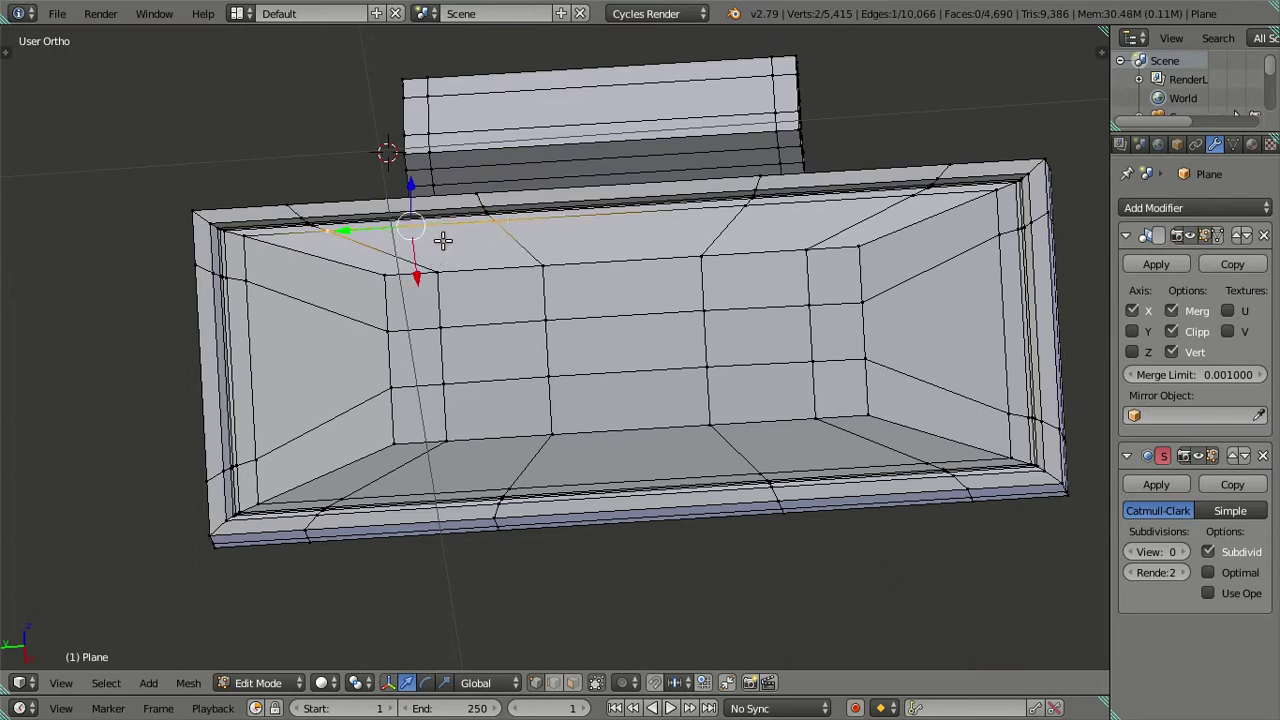
{"action": "key", "text": "alt+m"}
{"action": "left_click", "coordinate": [512, 276]}
{"action": "right_click", "coordinate": [508, 490]}
{"action": "right_click", "coordinate": [357, 497], "text": "shift"}
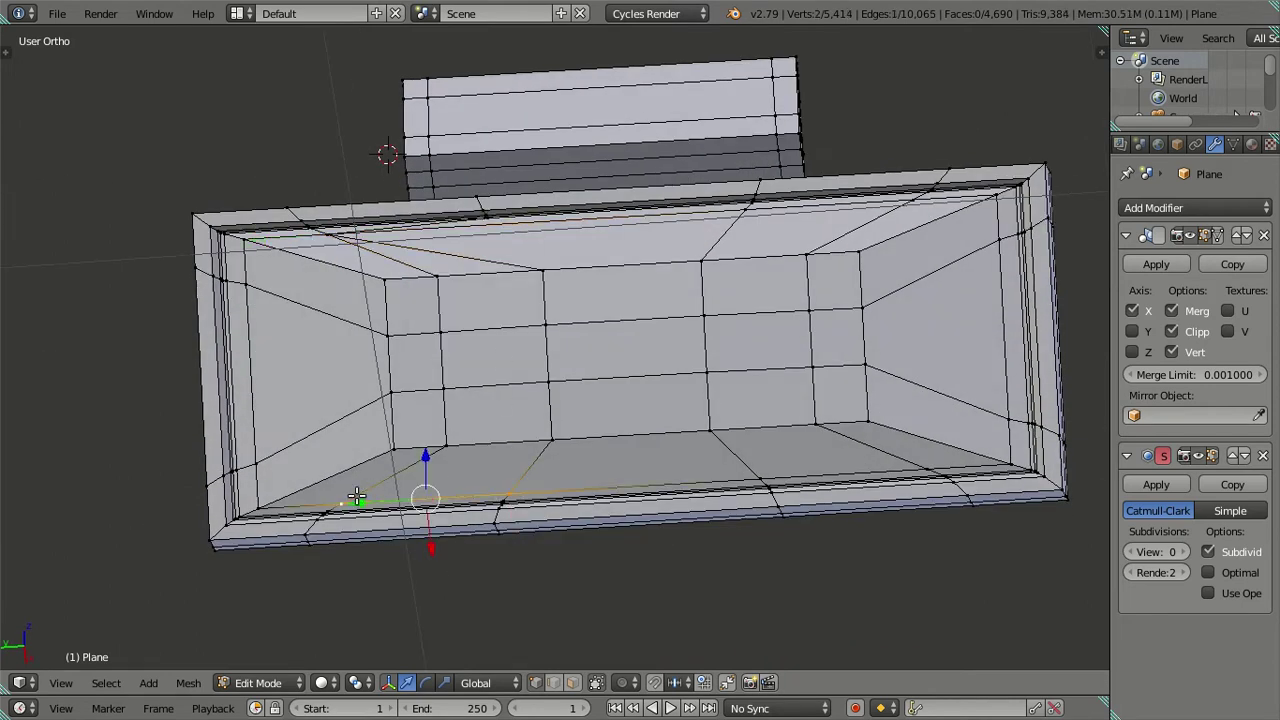
{"action": "key", "text": "alt+m"}
{"action": "left_click", "coordinate": [409, 489]}
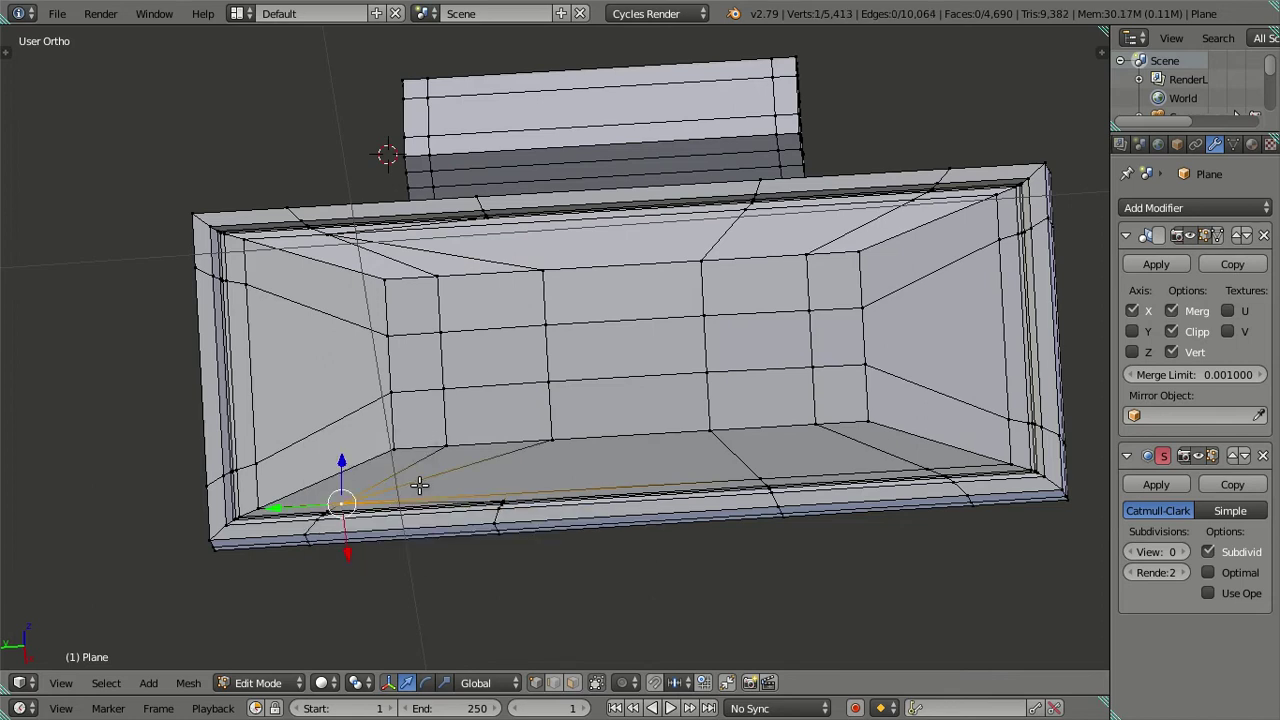
{"action": "key", "text": "a"}
Merge the right-side bottom and top vertex pairs At Last, then deselect all.
{"action": "right_click", "coordinate": [752, 470]}
{"action": "right_click", "coordinate": [914, 457]}
{"action": "key", "text": "alt+m"}
{"action": "left_click", "coordinate": [911, 457]}
{"action": "right_click", "coordinate": [757, 210]}
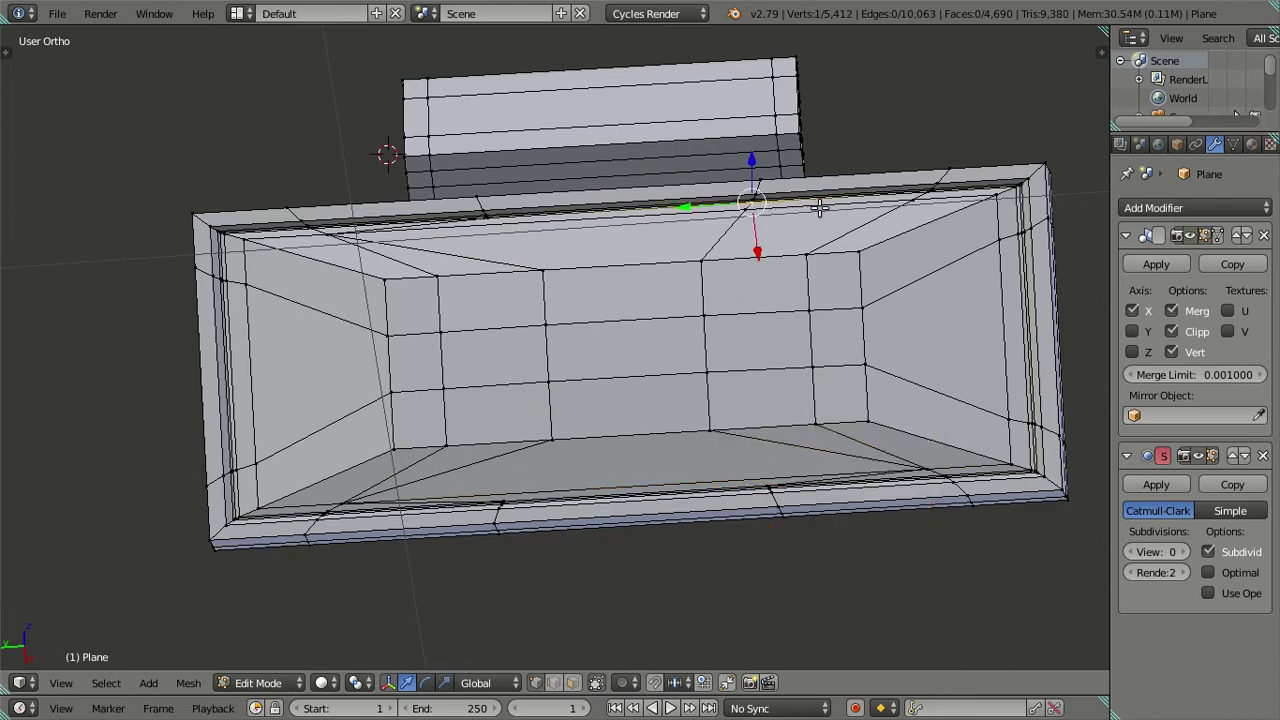
{"action": "right_click", "coordinate": [897, 207], "text": "shift"}
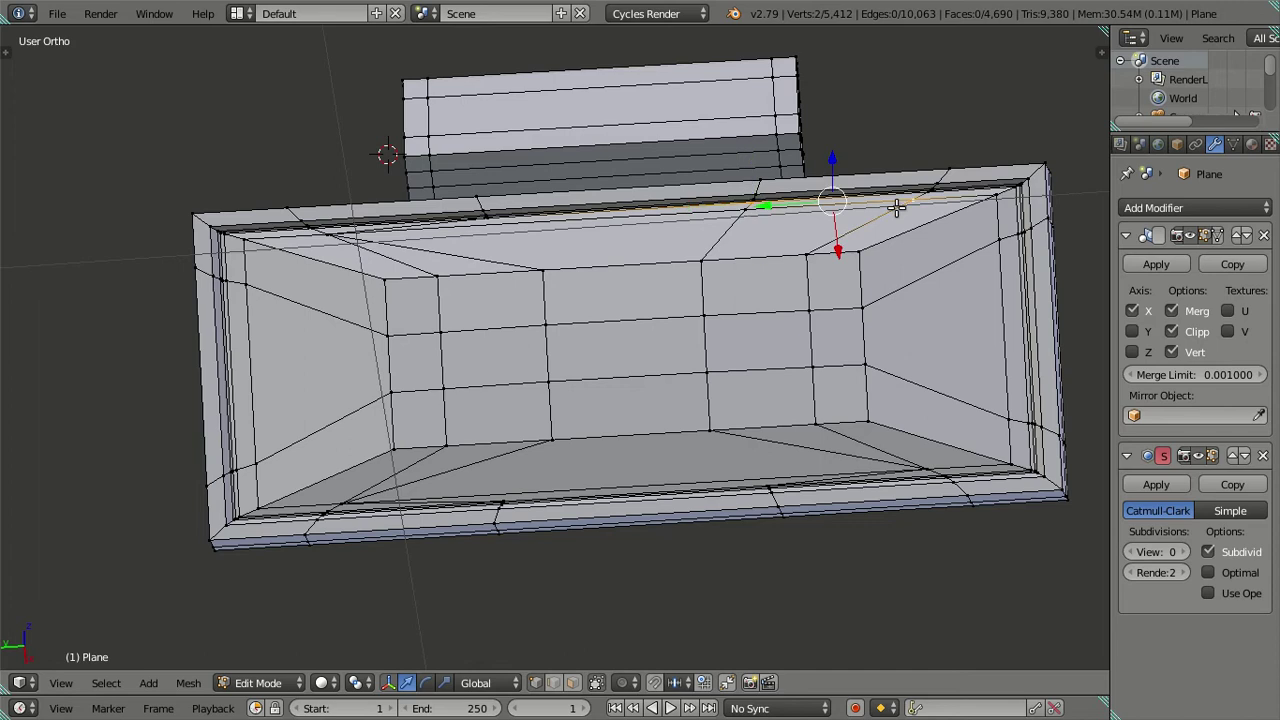
{"action": "key", "text": "alt+m"}
{"action": "left_click", "coordinate": [896, 207]}
{"action": "key", "text": "a"}
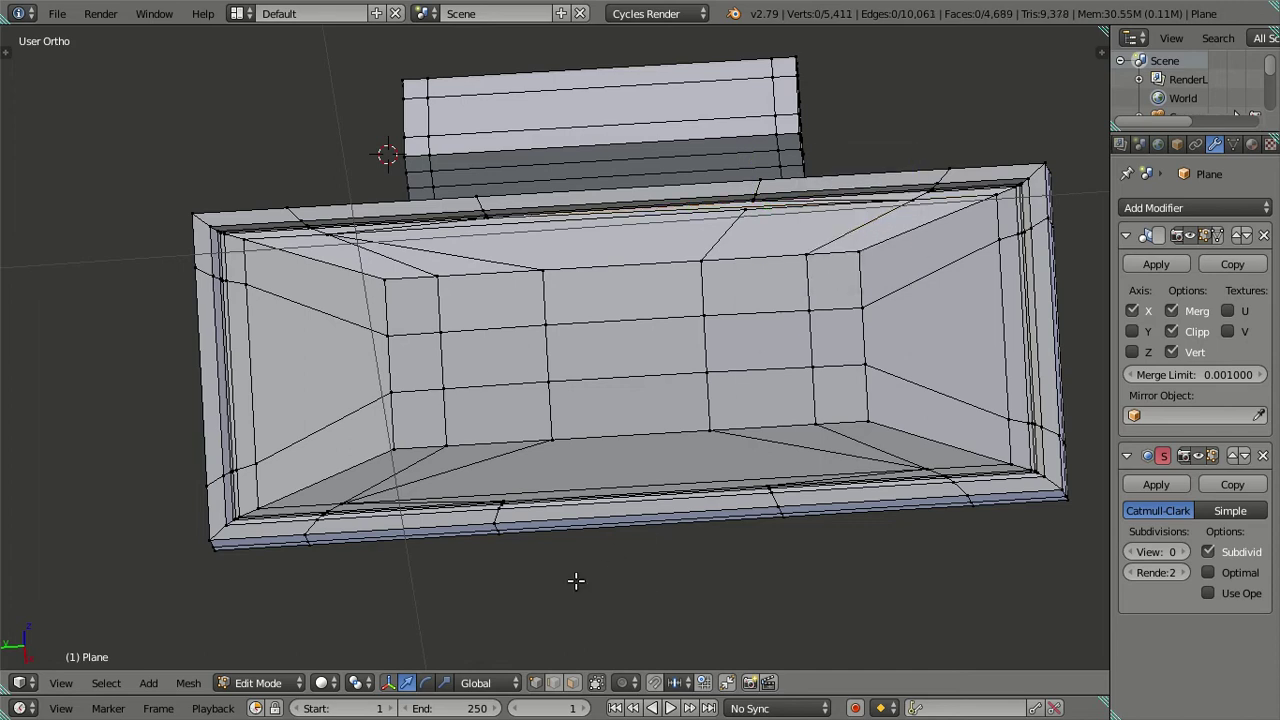
Dissolve four edge loops on the recess's inner faces and outer rim.
{"action": "left_click", "coordinate": [554, 682]}
{"action": "right_click", "coordinate": [438, 368], "text": "alt"}
{"action": "right_click", "coordinate": [815, 342], "text": "alt+shift"}
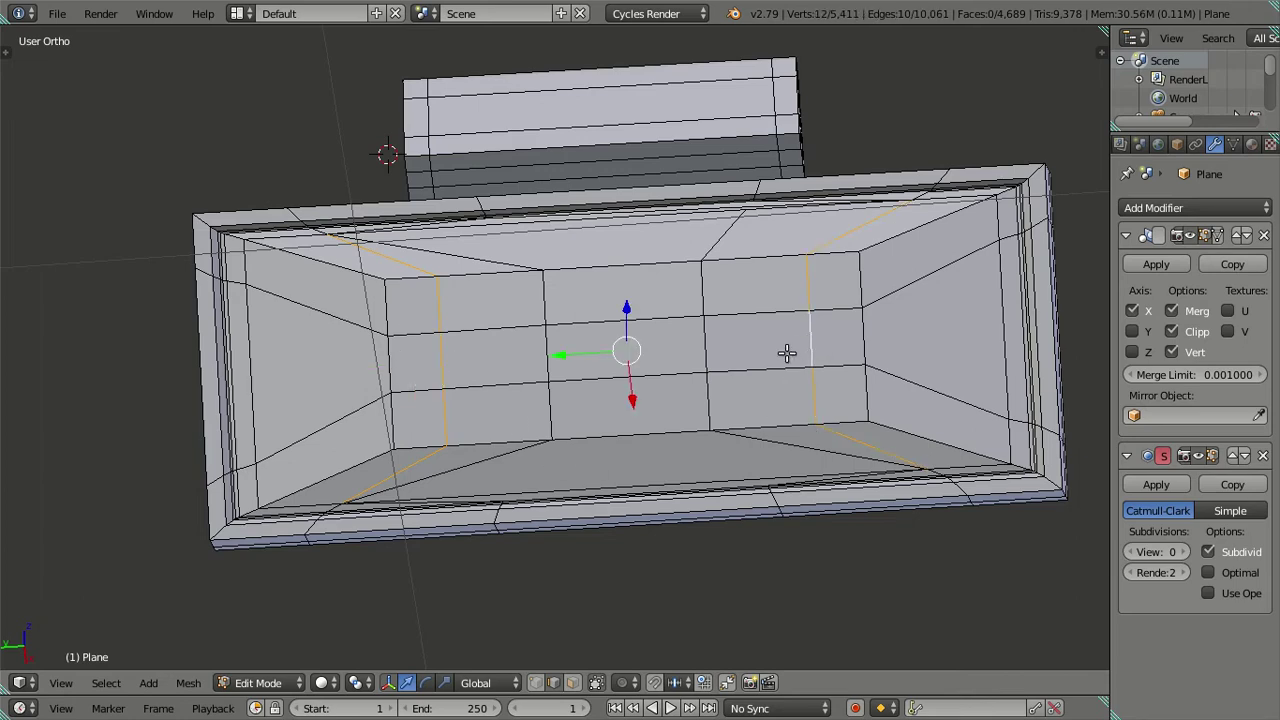
{"action": "mouse_move", "coordinate": [665, 397]}
{"action": "middle_mouse_down"}
{"action": "mouse_move", "coordinate": [666, 447]}
{"action": "mouse_move", "coordinate": [680, 297]}
{"action": "middle_mouse_up"}
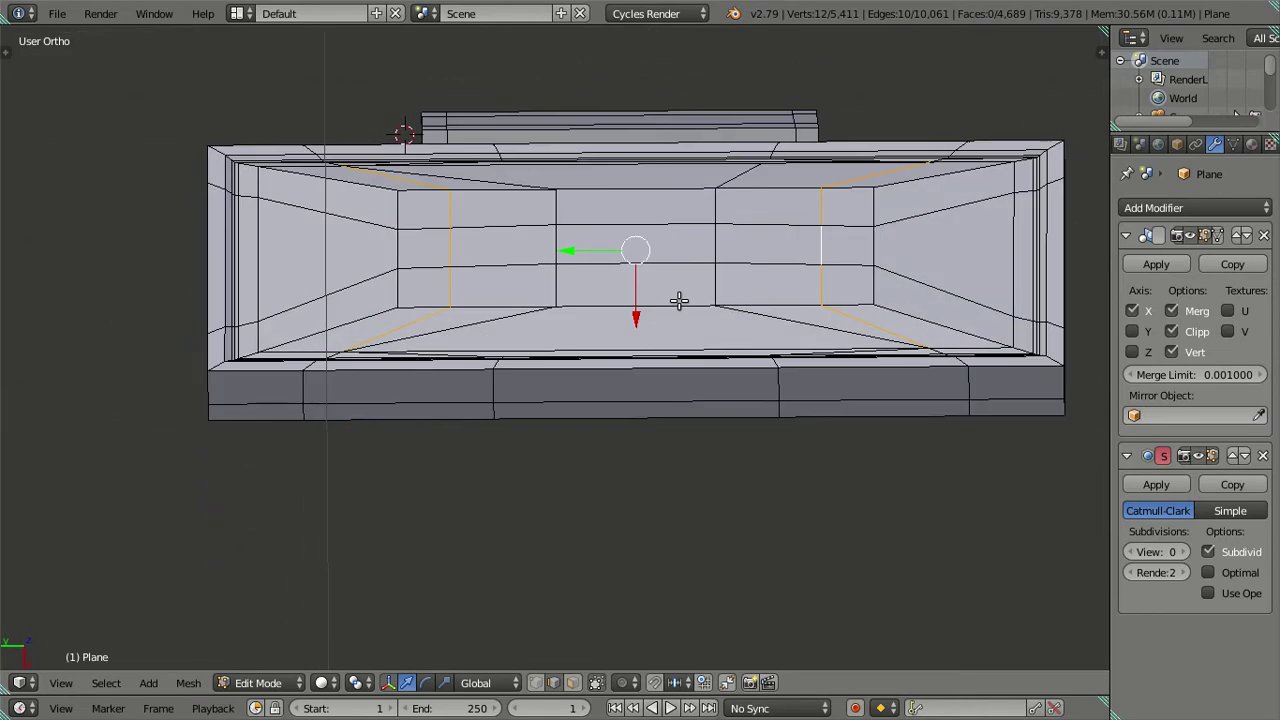
{"action": "left_click", "coordinate": [799, 380], "text": "alt+shift"}
{"action": "left_click", "coordinate": [494, 392], "text": "alt+shift"}
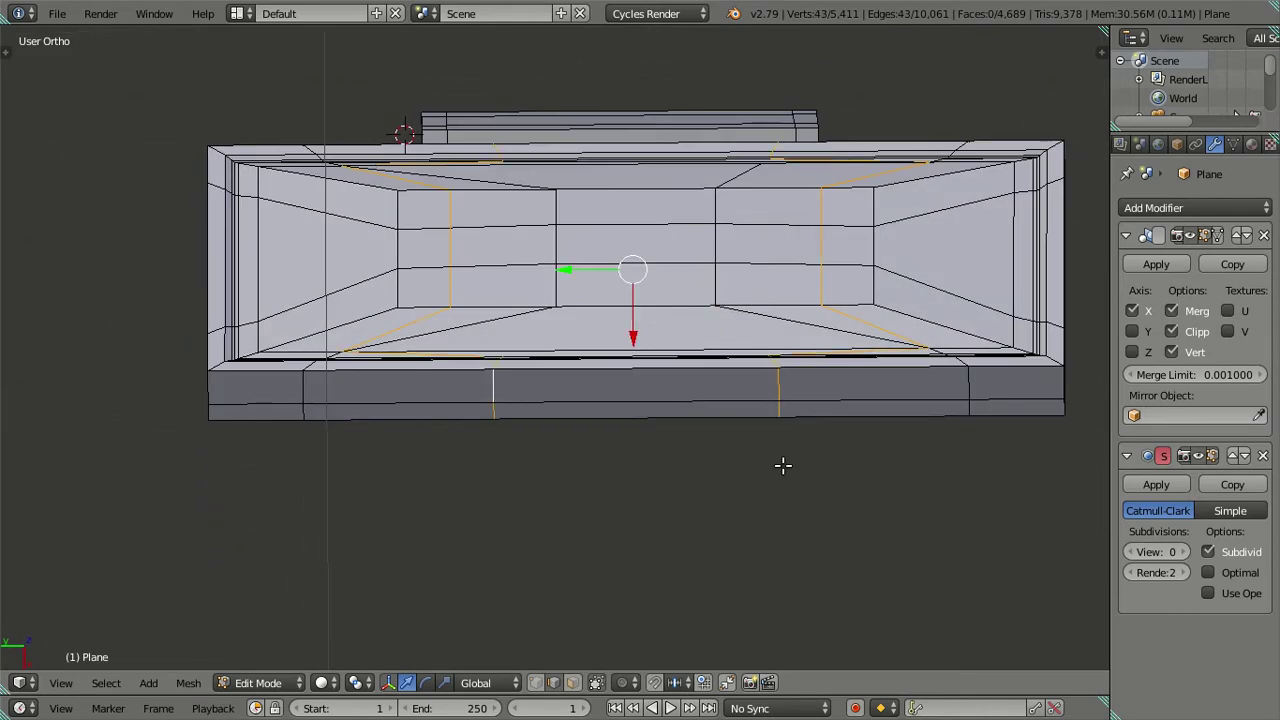
{"action": "key", "text": "x"}
{"action": "left_click", "coordinate": [785, 469]}
Raise the Subdivision Surface viewport level to 2 and inspect the smoothed mirror.
{"action": "middle_click_drag", "start_coordinate": [583, 366], "coordinate": [594, 423]}
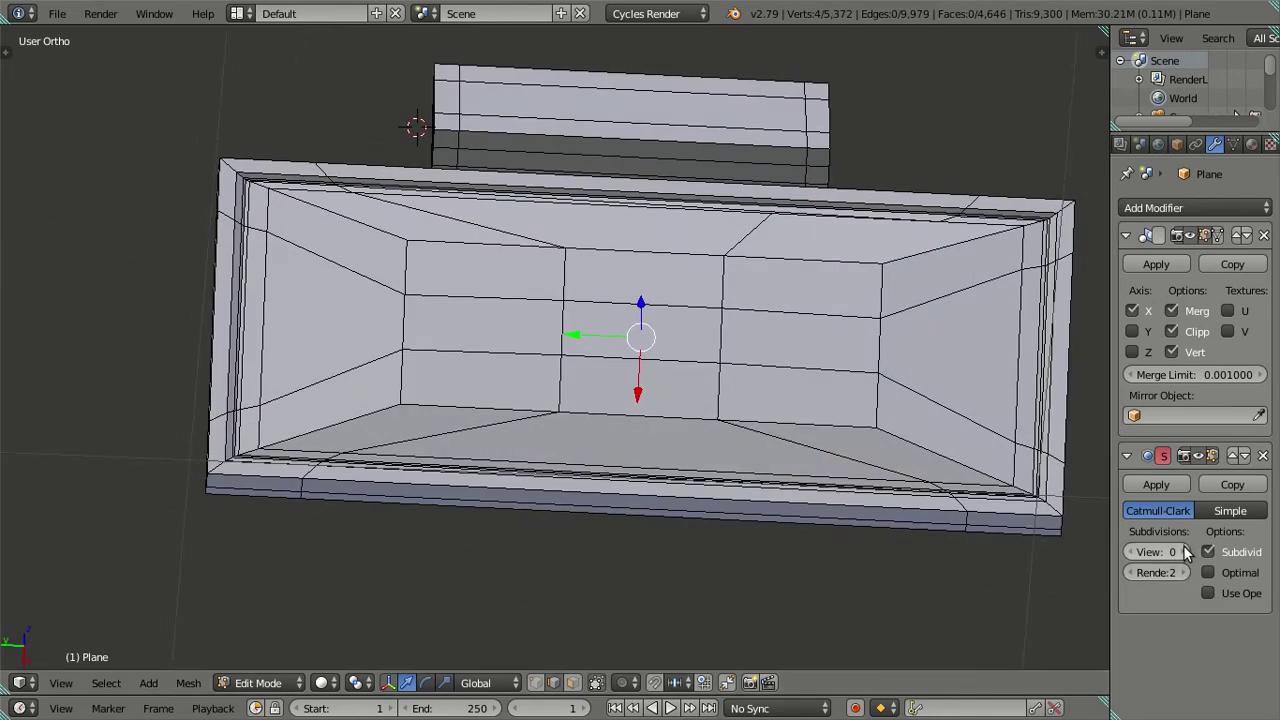
{"action": "left_click", "coordinate": [1184, 552]}
{"action": "mouse_move", "coordinate": [898, 488]}
{"action": "middle_mouse_down"}
{"action": "mouse_move", "coordinate": [857, 471]}
{"action": "mouse_move", "coordinate": [860, 491]}
{"action": "mouse_move", "coordinate": [613, 340]}
{"action": "mouse_move", "coordinate": [606, 274]}
{"action": "mouse_move", "coordinate": [551, 323]}
{"action": "mouse_move", "coordinate": [543, 363]}
{"action": "mouse_move", "coordinate": [563, 430]}
{"action": "mouse_move", "coordinate": [591, 457]}
{"action": "mouse_move", "coordinate": [608, 449]}
{"action": "mouse_move", "coordinate": [700, 480]}
{"action": "middle_mouse_up"}
{"action": "scroll", "coordinate": [849, 475], "scroll_direction": "down", "scroll_amount": 3}
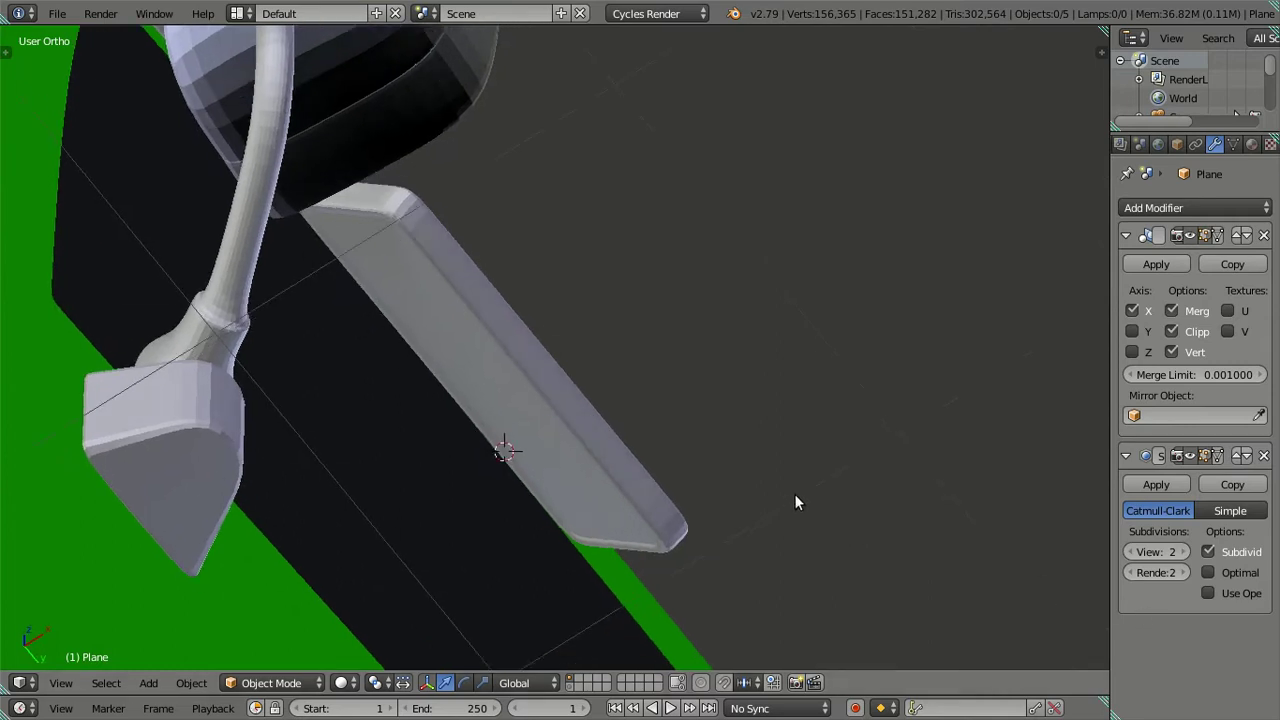
Set the Subdivision Surface viewport level to 0.
{"action": "middle_click_drag", "start_coordinate": [795, 495], "coordinate": [780, 460]}
{"action": "left_click", "coordinate": [1156, 551]}
{"action": "type", "text": "0"}
{"action": "key", "text": "Return"}
{"action": "scroll", "coordinate": [609, 410], "scroll_direction": "down", "scroll_amount": 3}
Back in Edit Mode, cut a centred vertical edge loop in the recess, then undo it.
{"action": "key", "text": "Tab"}
{"action": "mouse_move", "coordinate": [609, 410]}
{"action": "middle_mouse_down"}
{"action": "mouse_move", "coordinate": [786, 491]}
{"action": "mouse_move", "coordinate": [757, 491]}
{"action": "middle_mouse_up"}
{"action": "key", "text": "ctrl+KP_6"}
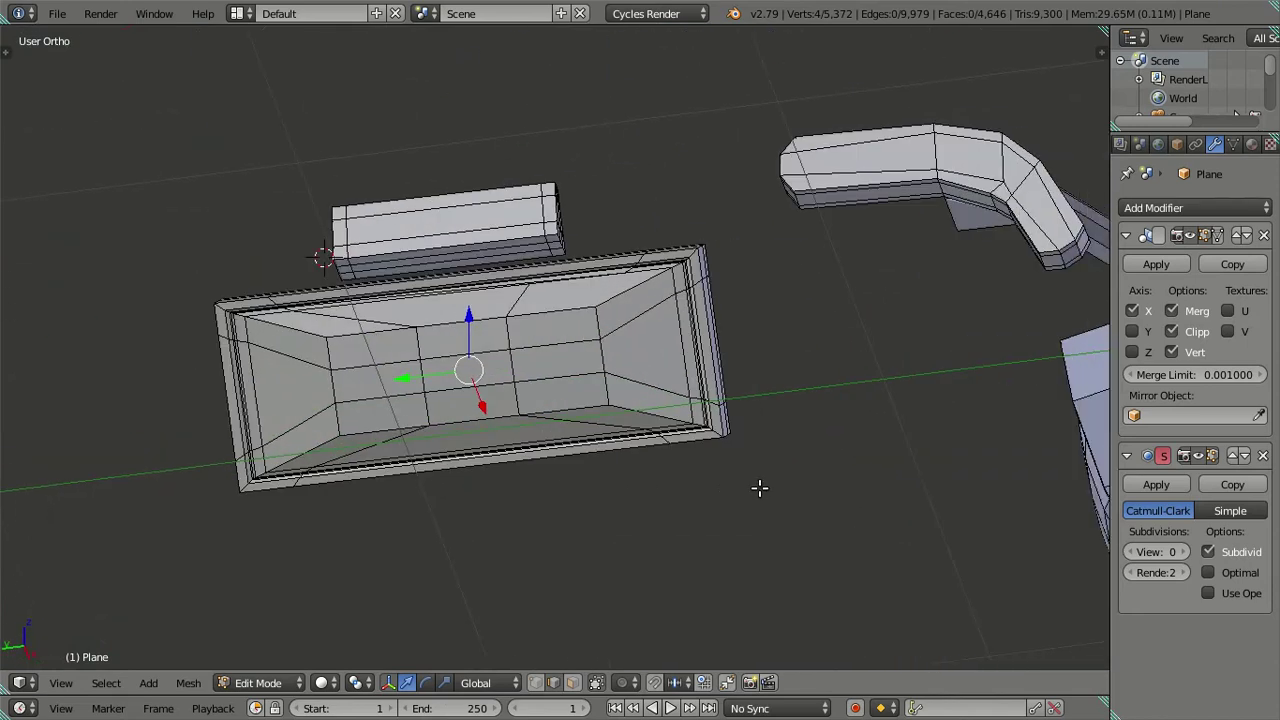
{"action": "scroll", "coordinate": [668, 455], "scroll_direction": "up", "scroll_amount": 3}
{"action": "key", "text": "a"}
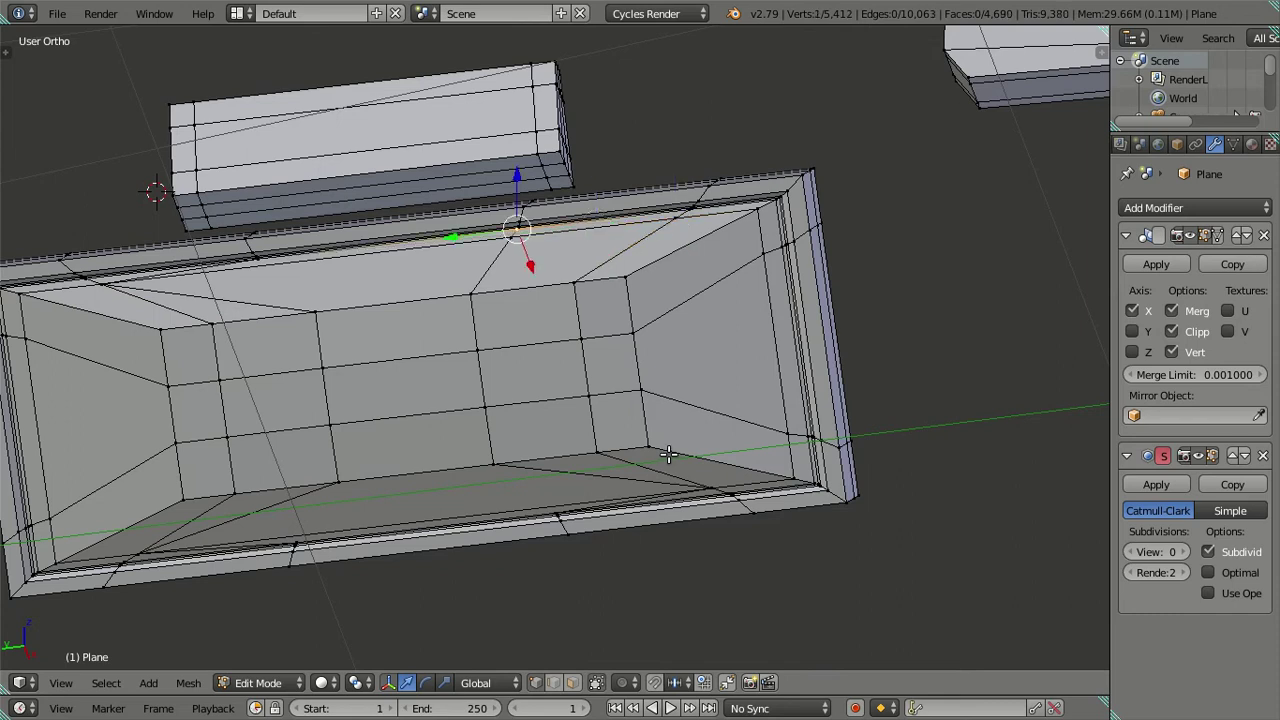
{"action": "key", "text": "ctrl+r"}
{"action": "left_click", "coordinate": [670, 452]}
{"action": "right_click", "coordinate": [670, 452]}
{"action": "key", "text": "ctrl+z"}
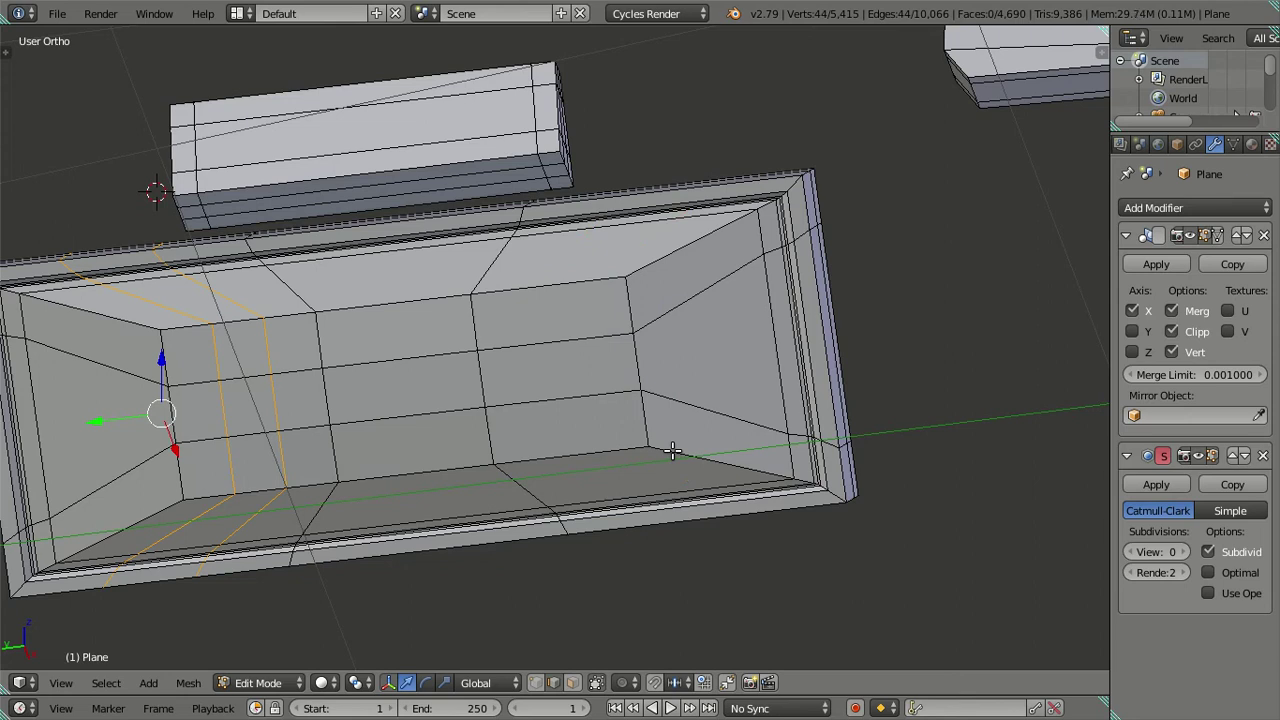
Dissolve the selected edge loops, then select and slide the three bottom recess edges.
{"action": "key", "text": "x"}
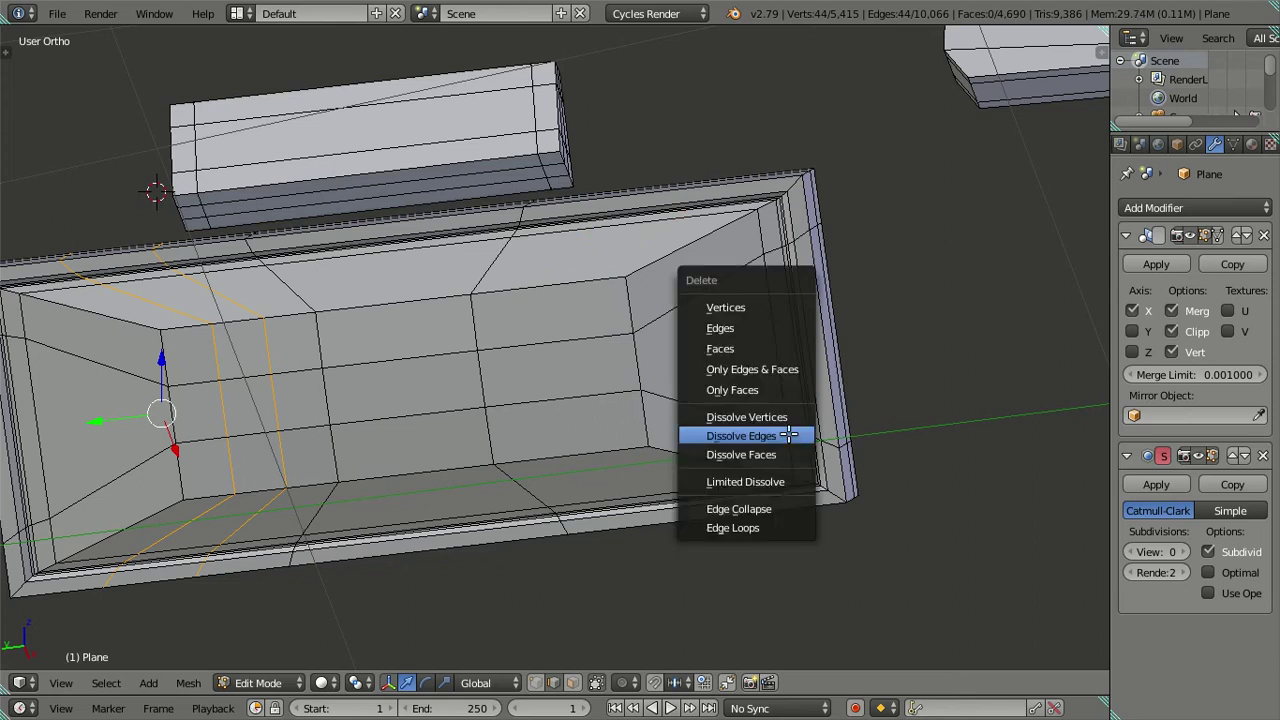
{"action": "left_click", "coordinate": [789, 436]}
{"action": "scroll", "coordinate": [789, 453], "scroll_direction": "up", "scroll_amount": 3, "text": "ctrl"}
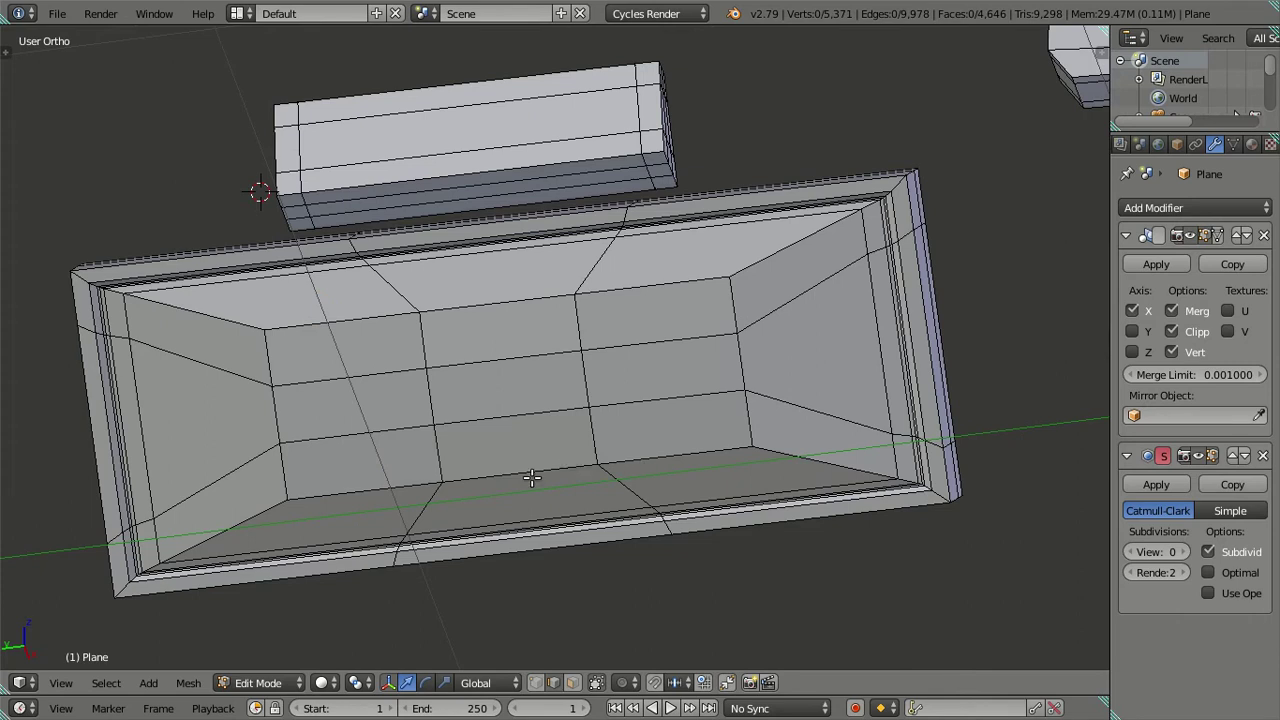
{"action": "left_click", "coordinate": [400, 484]}
{"action": "left_click", "coordinate": [540, 478], "text": "shift"}
{"action": "left_click", "coordinate": [680, 458], "text": "shift"}
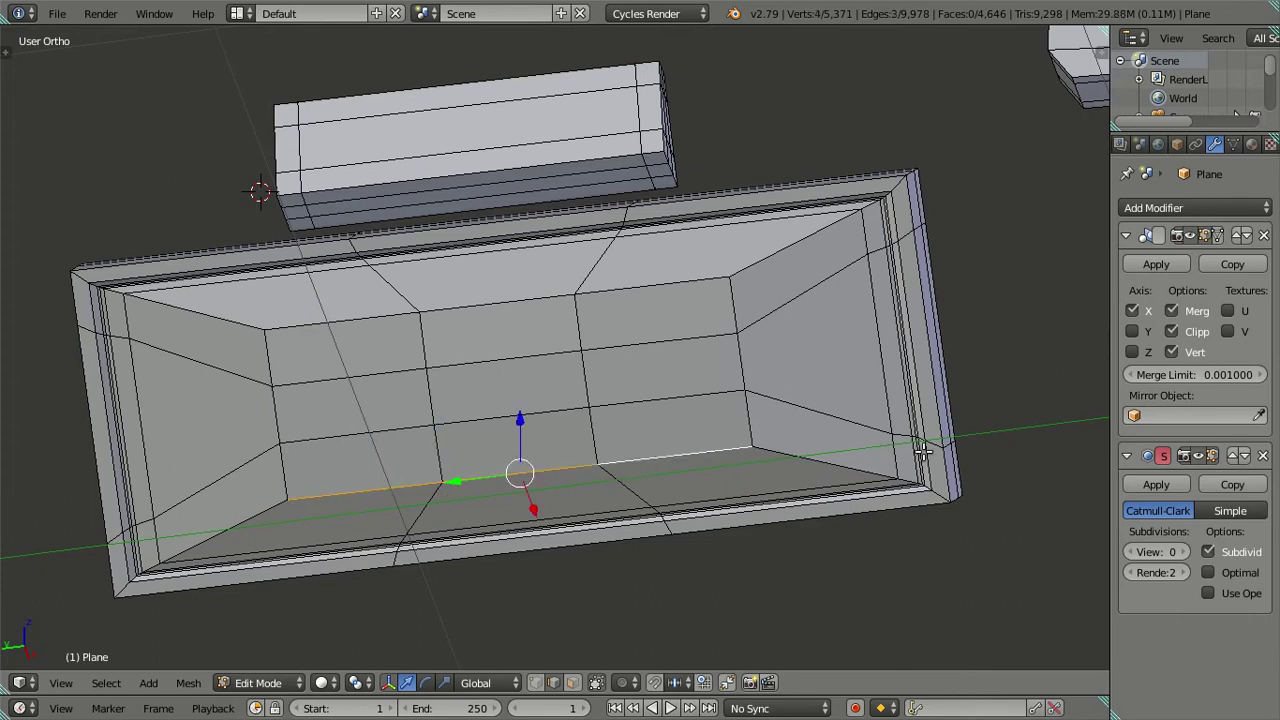
{"action": "key", "text": "g"}
{"action": "key", "text": "g"}
{"action": "left_click", "coordinate": [877, 457]}
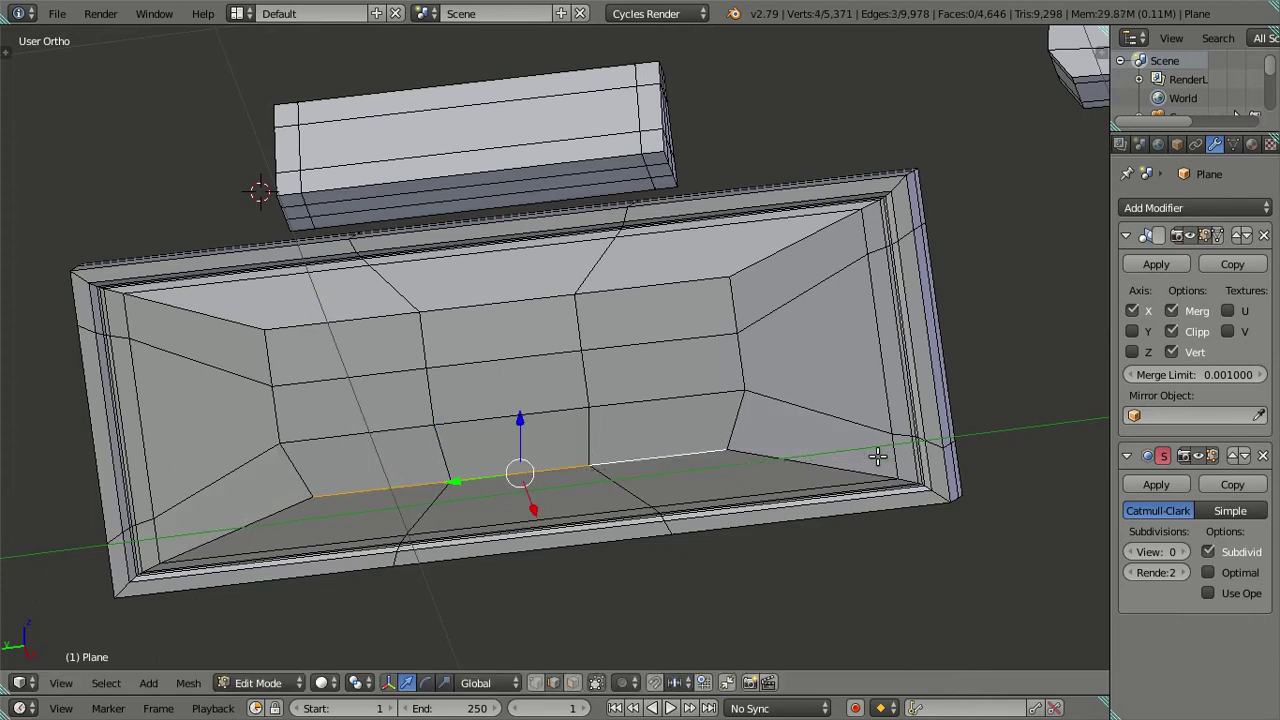
Try scaling the bottom edges to 0.02 and 0.05, cancelling each attempt.
{"action": "key", "text": "s"}
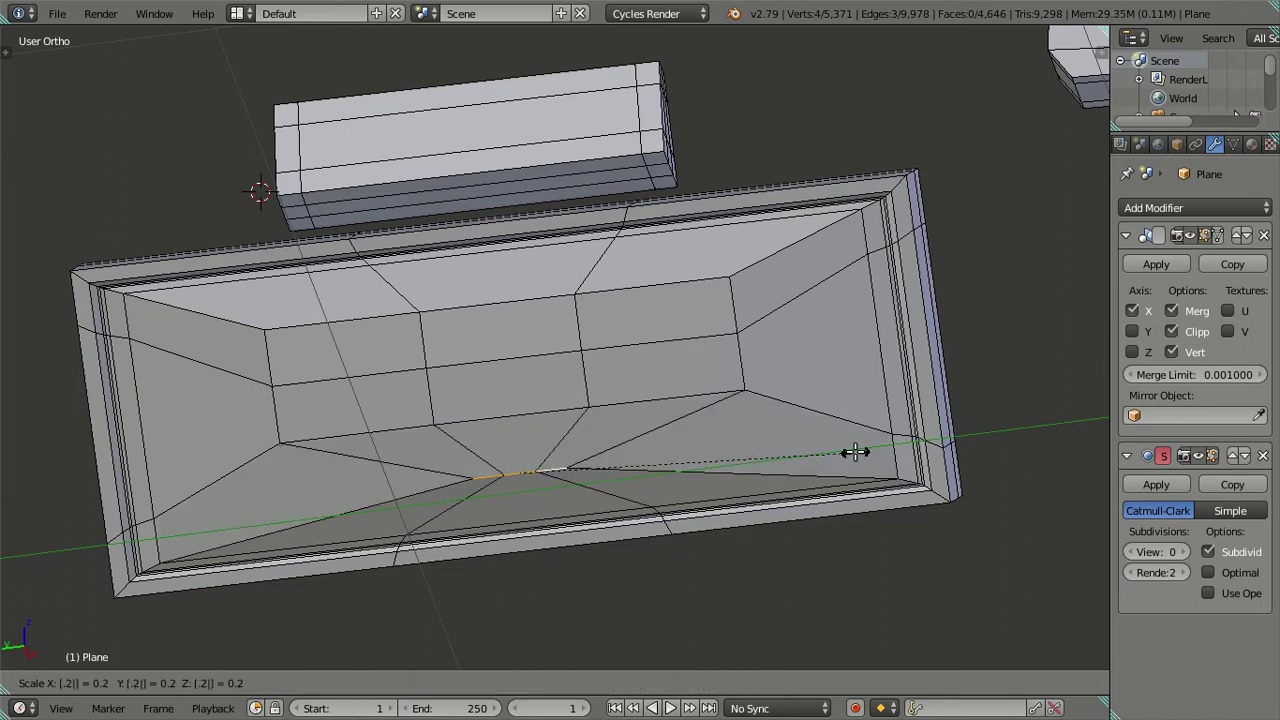
{"action": "key", "text": "Escape"}
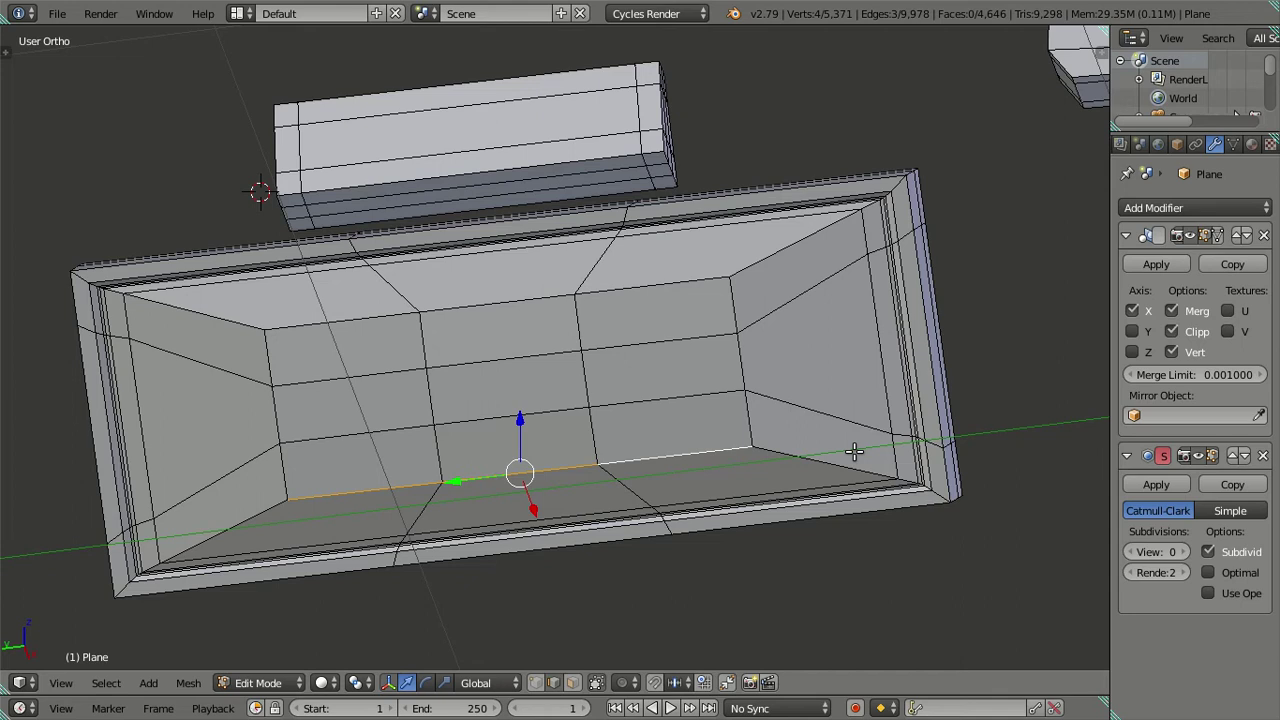
{"action": "type", "text": "s.02"}
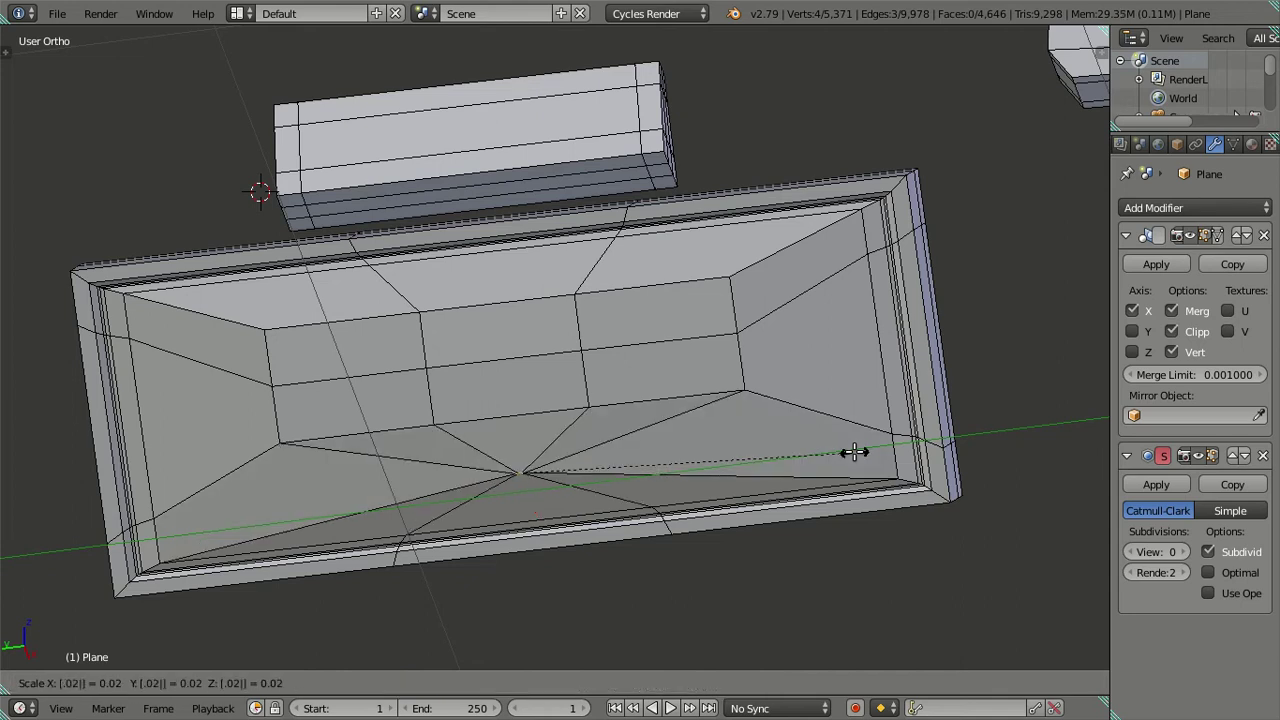
{"action": "key", "text": "Escape"}
{"action": "key", "text": "s"}
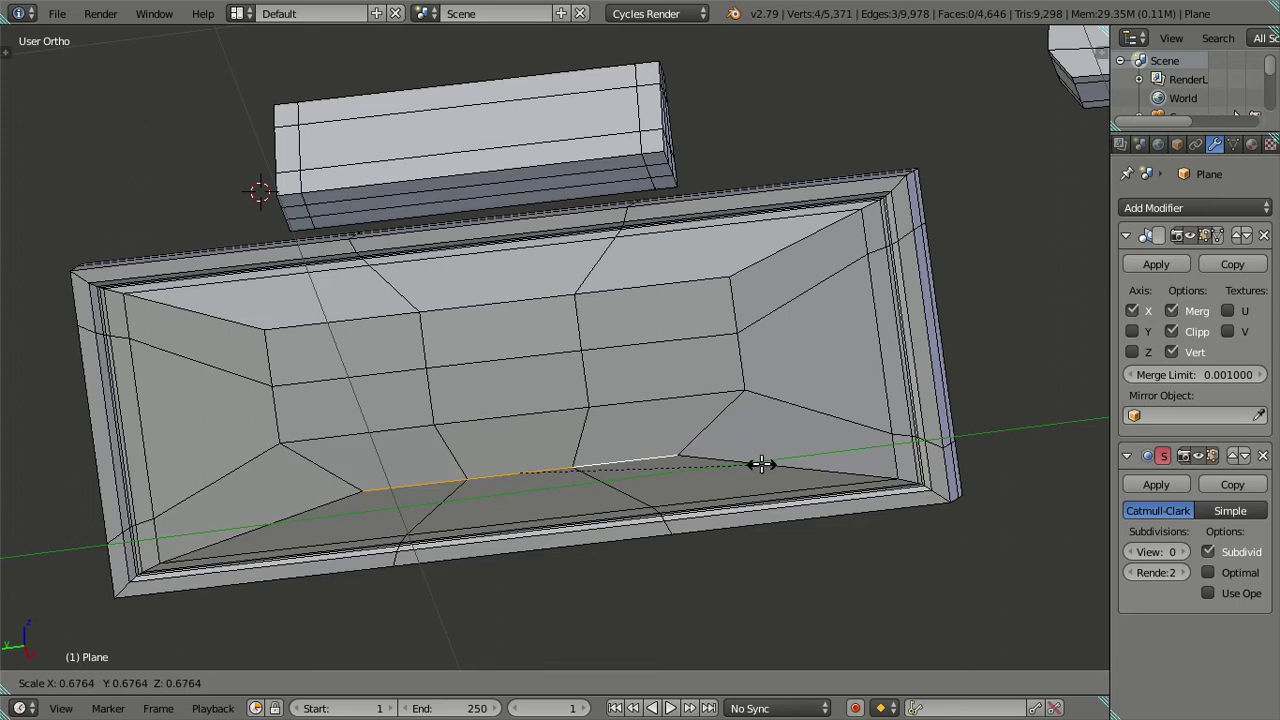
{"action": "type", "text": ".05"}
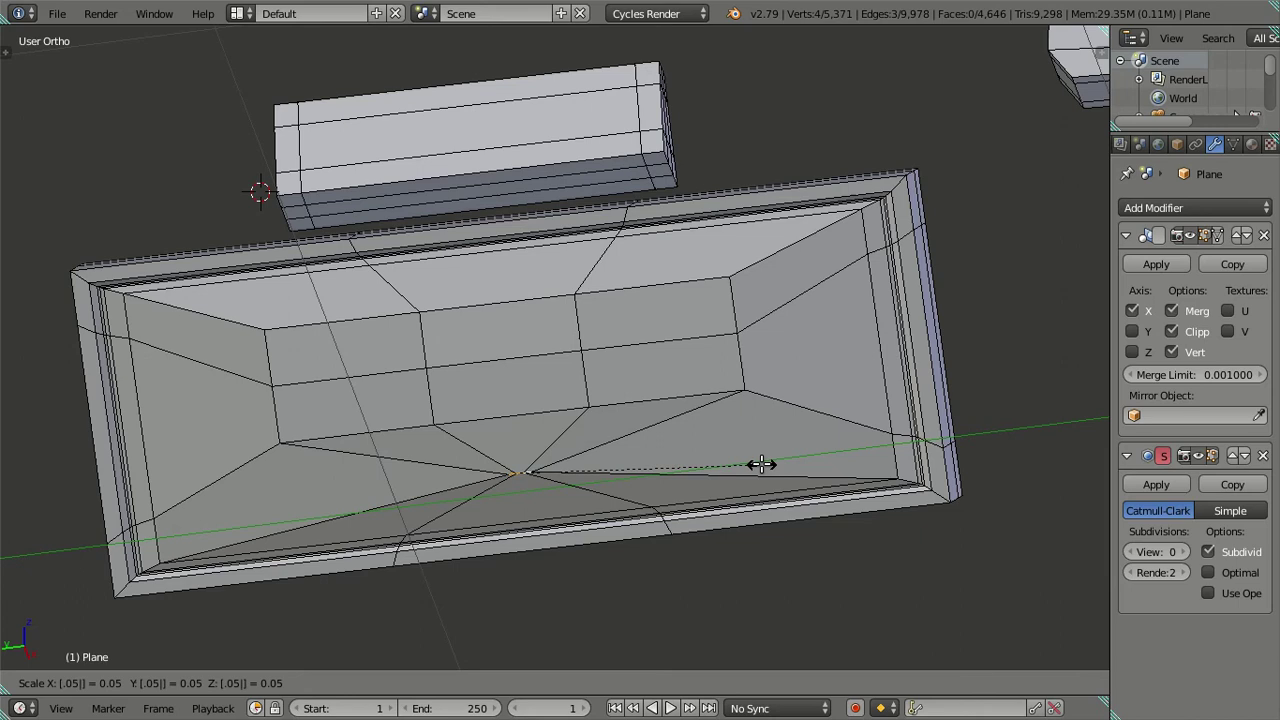
{"action": "key", "text": "Escape"}
Shrink the lower inner edge loop to 0.7 after cancelled 0.5 and 0.6 trials.
{"action": "key", "text": "s"}
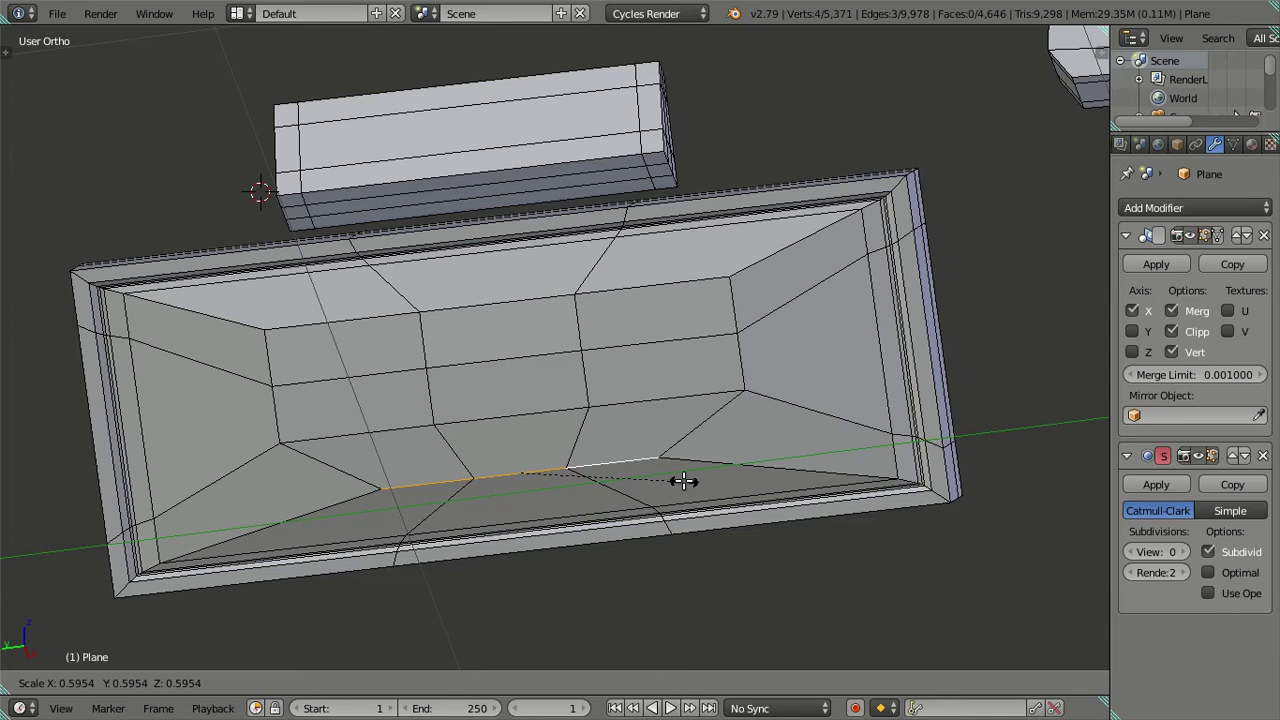
{"action": "type", "text": ".5"}
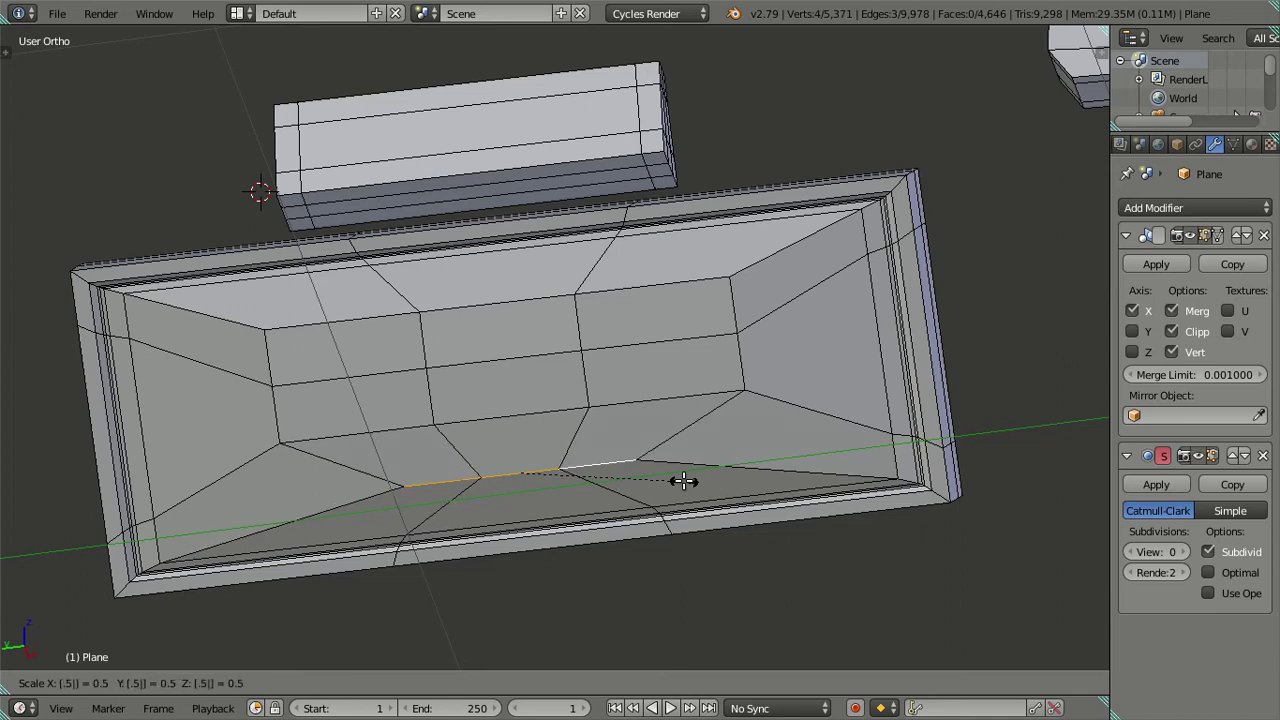
{"action": "key", "text": "Escape"}
{"action": "key", "text": "s"}
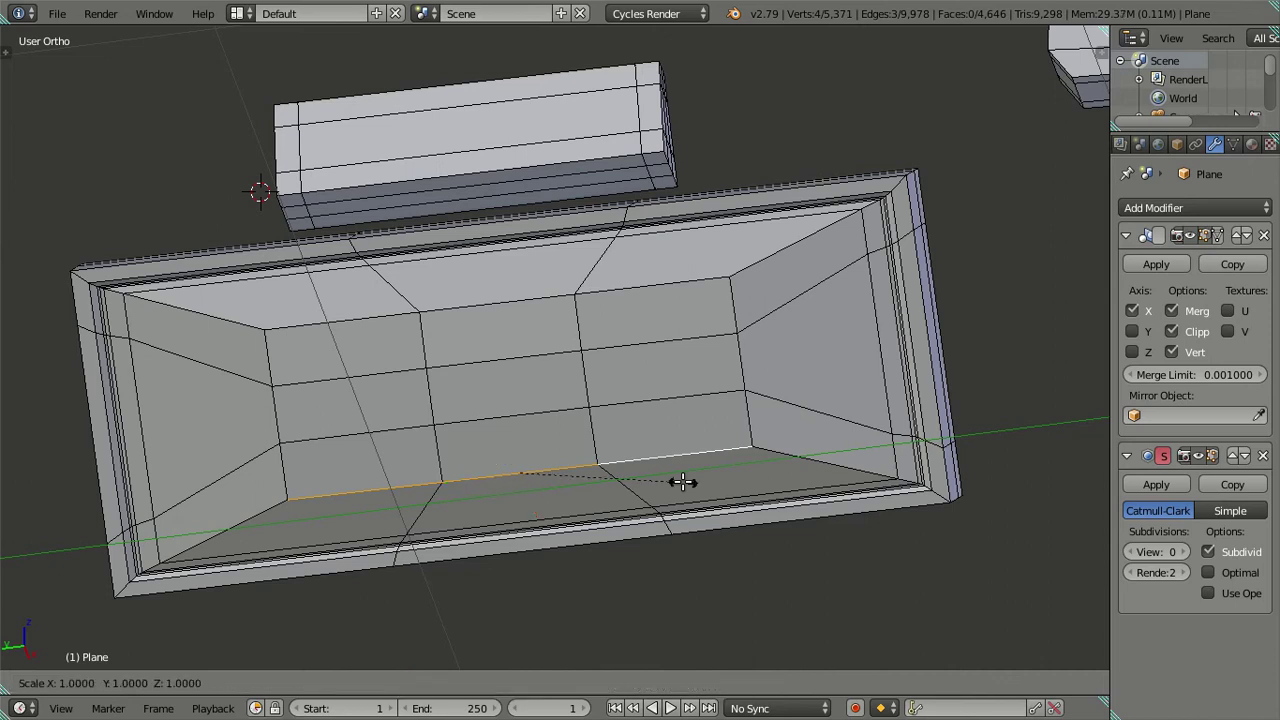
{"action": "type", "text": "."}
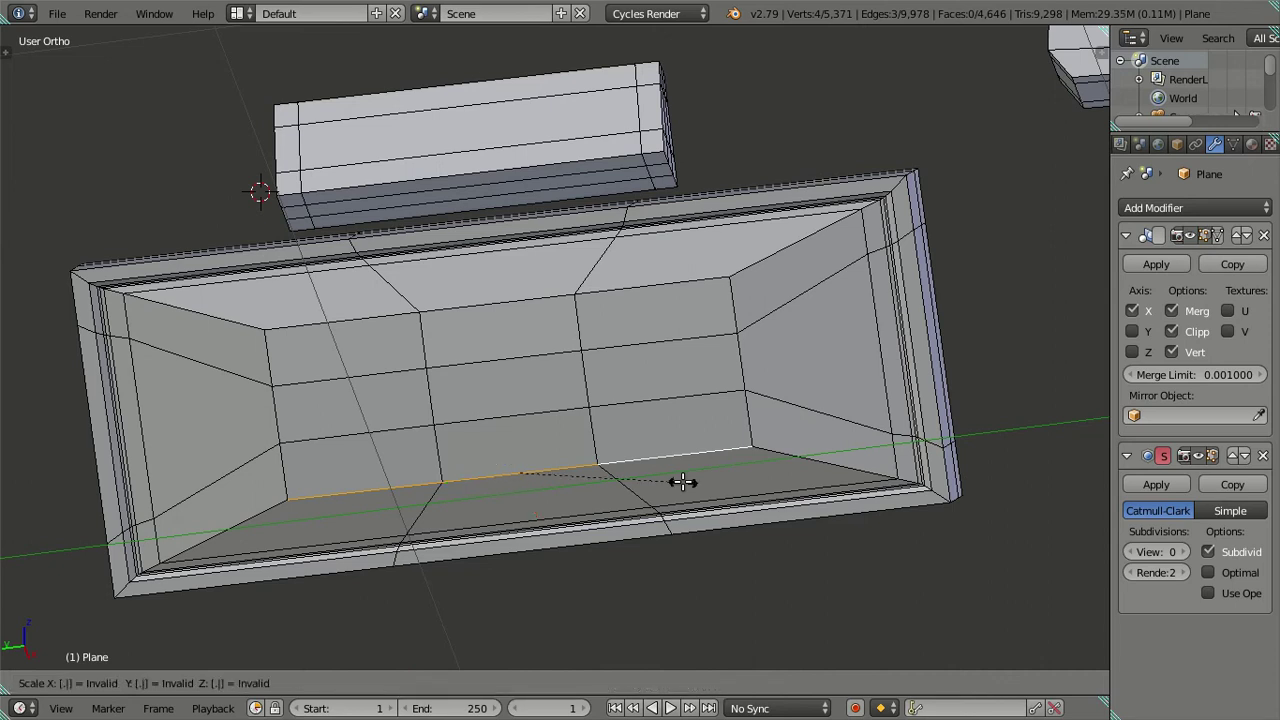
{"action": "type", "text": "6"}
{"action": "key", "text": "Escape"}
{"action": "type", "text": "s.7"}
{"action": "key", "text": "Return"}
Shrink the upper inner edge loop to 0.7 and clear the selection.
{"action": "right_click", "coordinate": [640, 282], "text": "alt"}
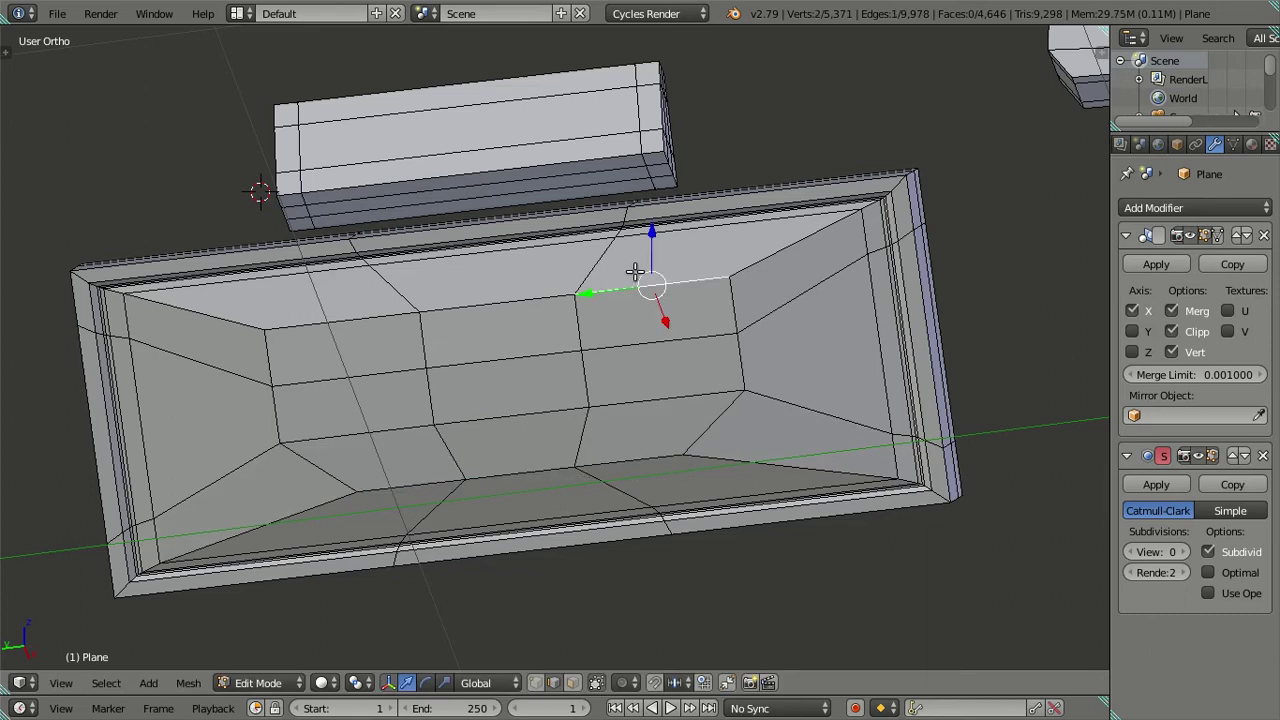
{"action": "right_click", "coordinate": [390, 314], "text": "alt+shift"}
{"action": "type", "text": "s.7"}
{"action": "key", "text": "Return"}
{"action": "key", "text": "a"}
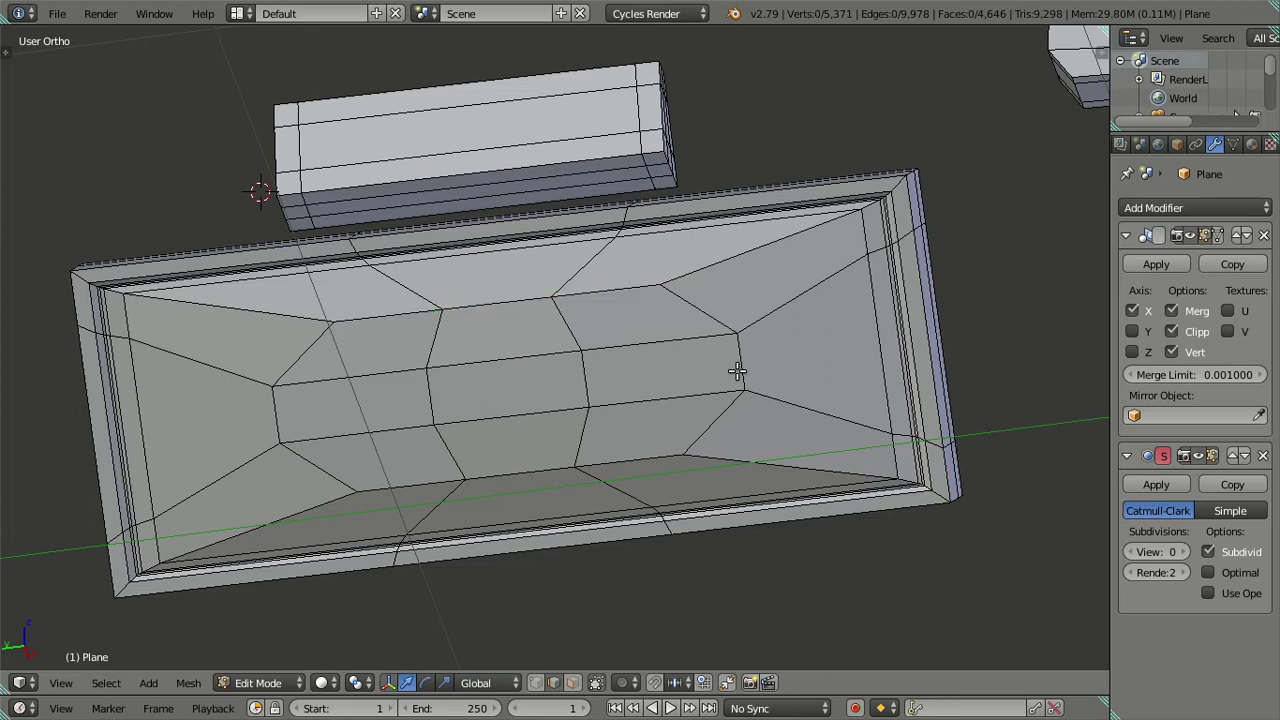
{"action": "scroll", "coordinate": [734, 372], "scroll_direction": "down", "scroll_amount": 2}
{"action": "mouse_move", "coordinate": [734, 374]}
{"action": "middle_mouse_down"}
{"action": "mouse_move", "coordinate": [673, 430]}
{"action": "mouse_move", "coordinate": [614, 351]}
{"action": "mouse_move", "coordinate": [623, 263]}
{"action": "mouse_move", "coordinate": [643, 337]}
{"action": "mouse_move", "coordinate": [766, 480]}
{"action": "middle_mouse_up"}
{"action": "key", "text": "Tab"}
{"action": "scroll", "coordinate": [711, 446], "scroll_direction": "up", "scroll_amount": 5}
{"action": "middle_click_drag", "start_coordinate": [711, 446], "coordinate": [487, 425]}
{"action": "scroll", "coordinate": [487, 425], "scroll_direction": "up", "scroll_amount": 3}
{"action": "mouse_move", "coordinate": [488, 374]}
{"action": "middle_mouse_down"}
{"action": "mouse_move", "coordinate": [451, 283]}
{"action": "mouse_move", "coordinate": [421, 300]}
{"action": "middle_mouse_up"}
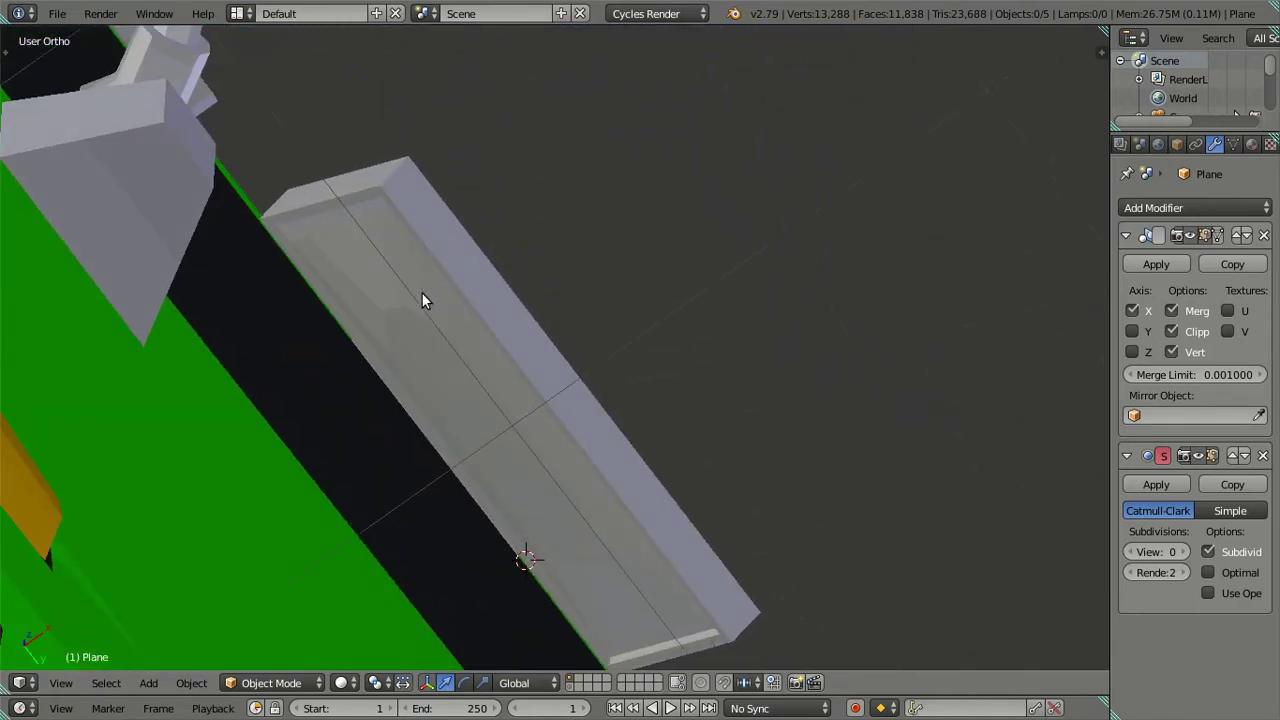
{"action": "left_click", "coordinate": [1185, 552]}
{"action": "left_click", "coordinate": [1185, 552]}
{"action": "mouse_move", "coordinate": [971, 523]}
{"action": "middle_mouse_down"}
{"action": "mouse_move", "coordinate": [748, 443]}
{"action": "mouse_move", "coordinate": [717, 464]}
{"action": "mouse_move", "coordinate": [714, 451]}
{"action": "mouse_move", "coordinate": [717, 614]}
{"action": "mouse_move", "coordinate": [652, 47]}
{"action": "mouse_move", "coordinate": [634, 109]}
{"action": "mouse_move", "coordinate": [1039, 371]}
{"action": "middle_mouse_up"}
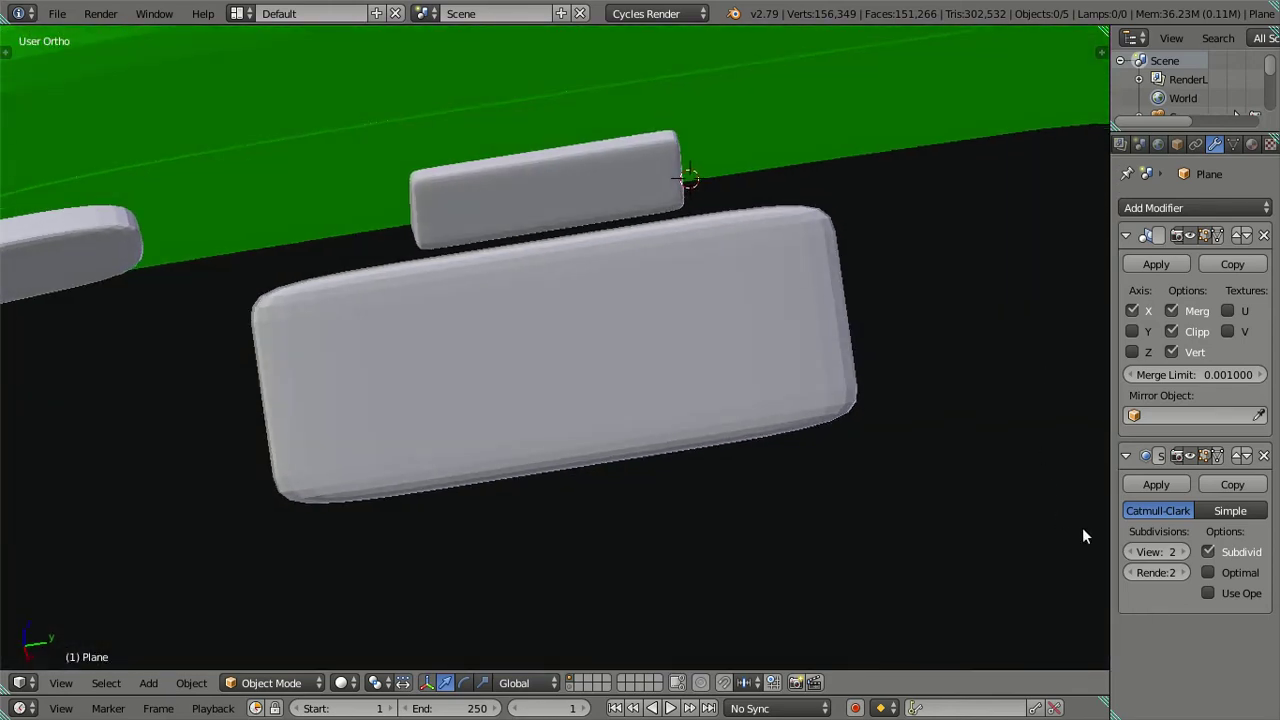
{"action": "left_click", "coordinate": [1131, 552]}
{"action": "left_click", "coordinate": [1131, 552]}
{"action": "key", "text": "Tab"}
{"action": "mouse_move", "coordinate": [746, 400]}
{"action": "middle_mouse_down"}
{"action": "mouse_move", "coordinate": [761, 305]}
{"action": "mouse_move", "coordinate": [869, 177]}
{"action": "middle_mouse_up"}
{"action": "scroll", "coordinate": [880, 250], "scroll_direction": "up", "scroll_amount": 2}
Dissolve the recess's two vertical edge loops.
{"action": "left_click", "coordinate": [694, 349], "text": "alt"}
{"action": "left_click", "coordinate": [699, 348], "text": "alt"}
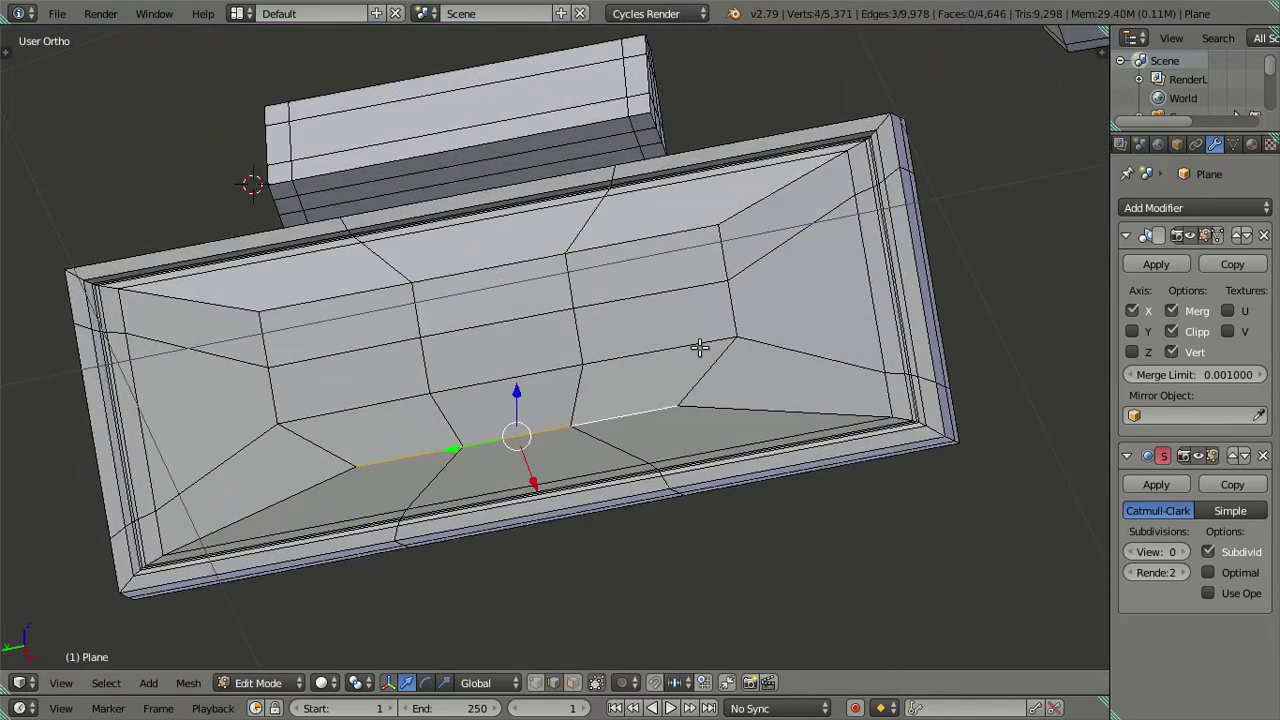
{"action": "key", "text": "a"}
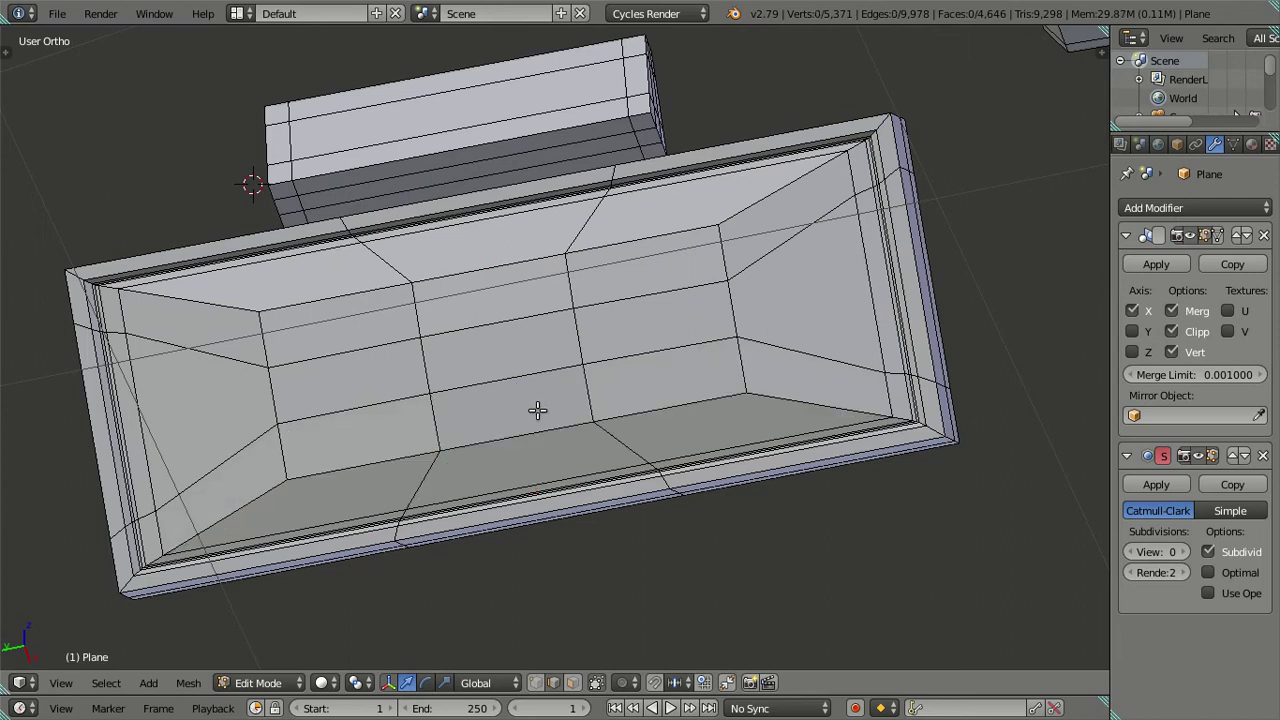
{"action": "mouse_move", "coordinate": [585, 378]}
{"action": "middle_mouse_down"}
{"action": "mouse_move", "coordinate": [611, 449]}
{"action": "mouse_move", "coordinate": [604, 433]}
{"action": "middle_mouse_up"}
{"action": "right_click", "coordinate": [604, 433], "text": "alt"}
{"action": "right_click", "coordinate": [452, 466], "text": "alt+shift"}
{"action": "key", "text": "x"}
{"action": "left_click", "coordinate": [625, 451]}
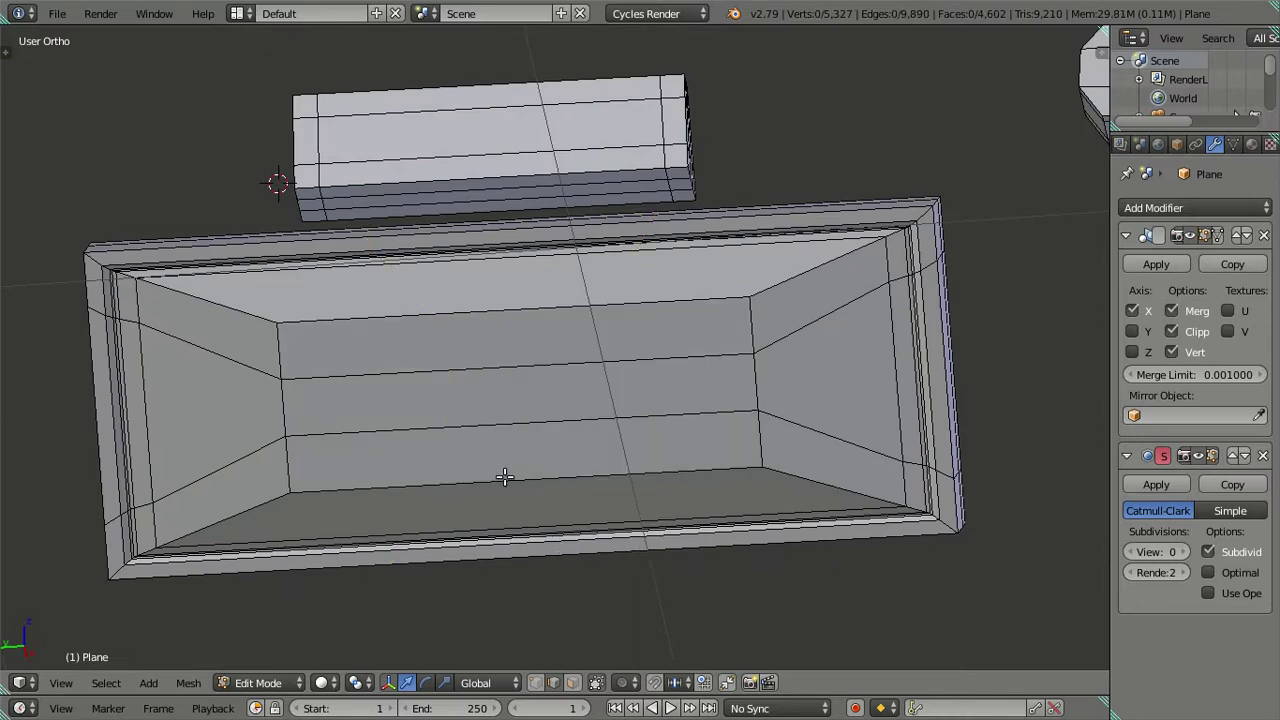
Cut a new two-cut vertical edge loop across the recess.
{"action": "key", "text": "ctrl+r"}
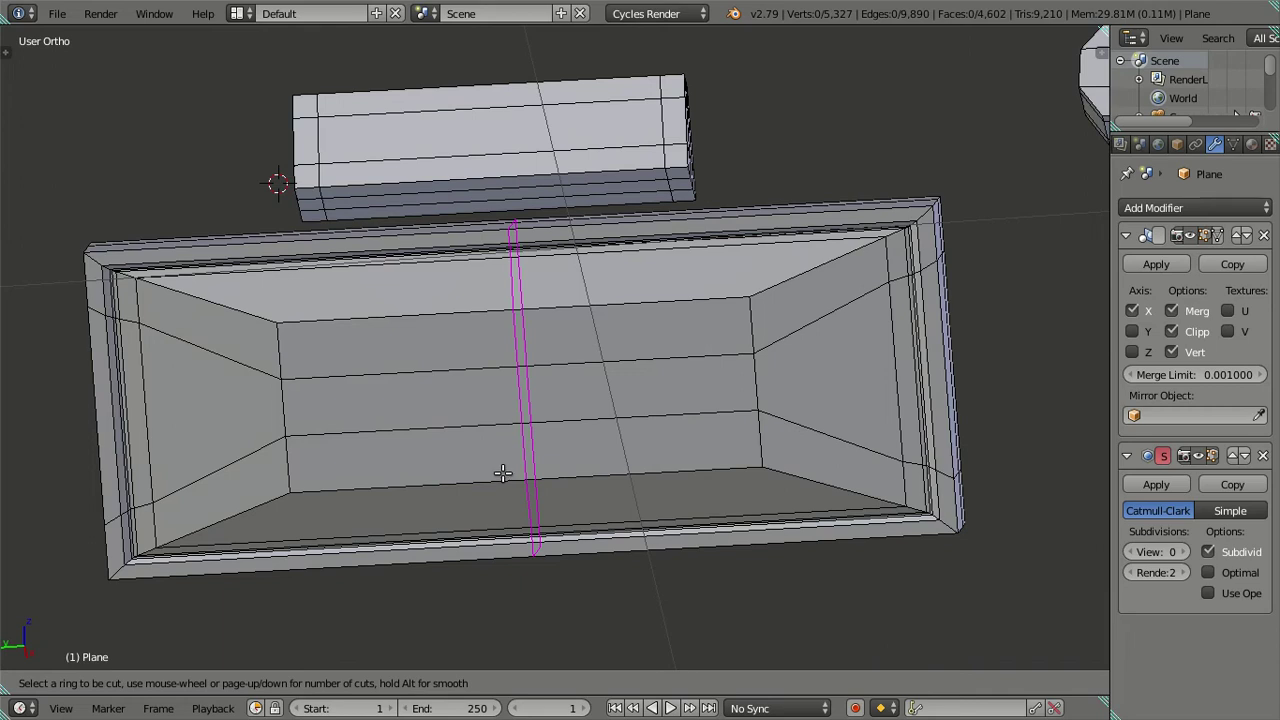
{"action": "left_click", "coordinate": [611, 445]}
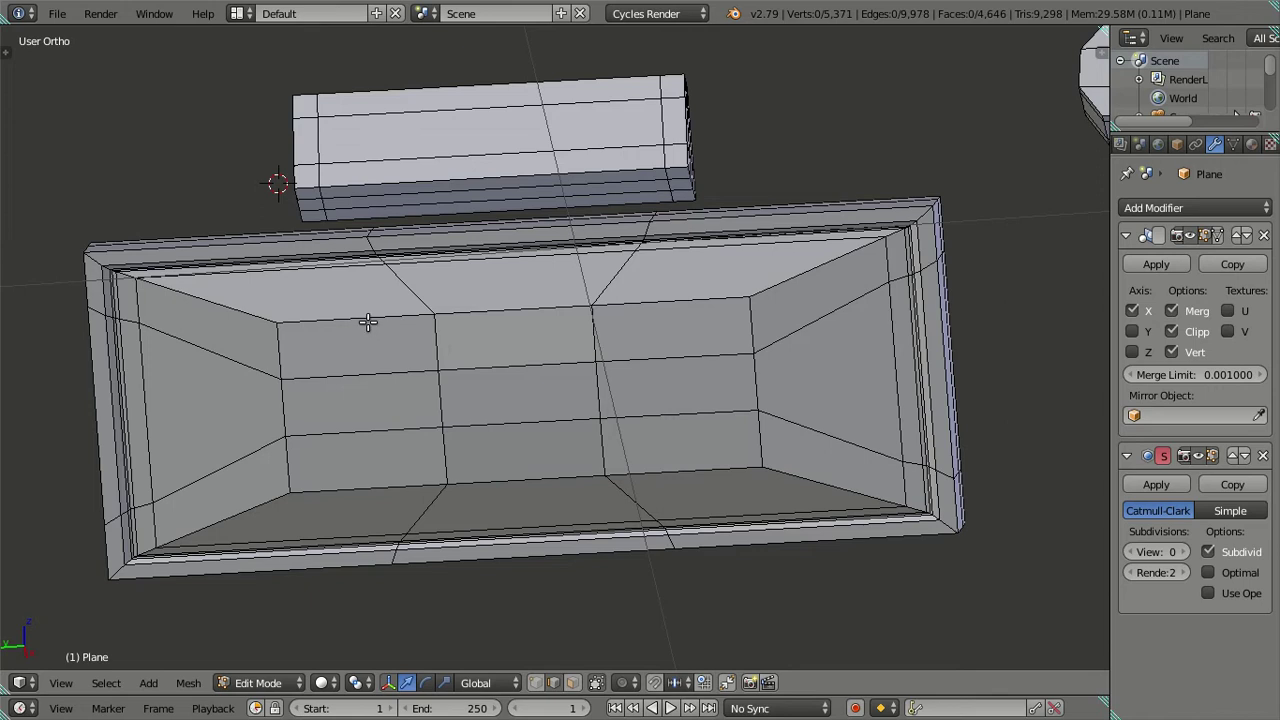
{"action": "key", "text": "ctrl+r"}
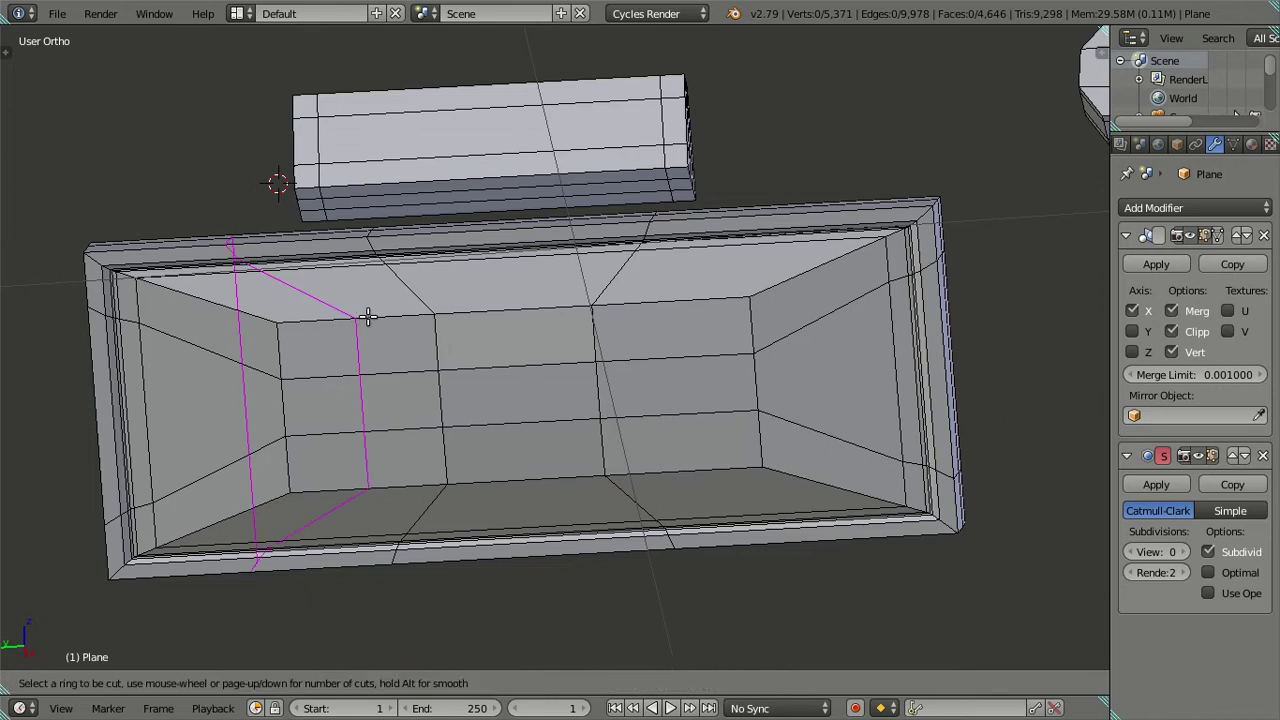
Add two-cut loop cuts on the left and right sides of the recess.
{"action": "scroll", "coordinate": [368, 315], "scroll_direction": "up", "scroll_amount": 1}
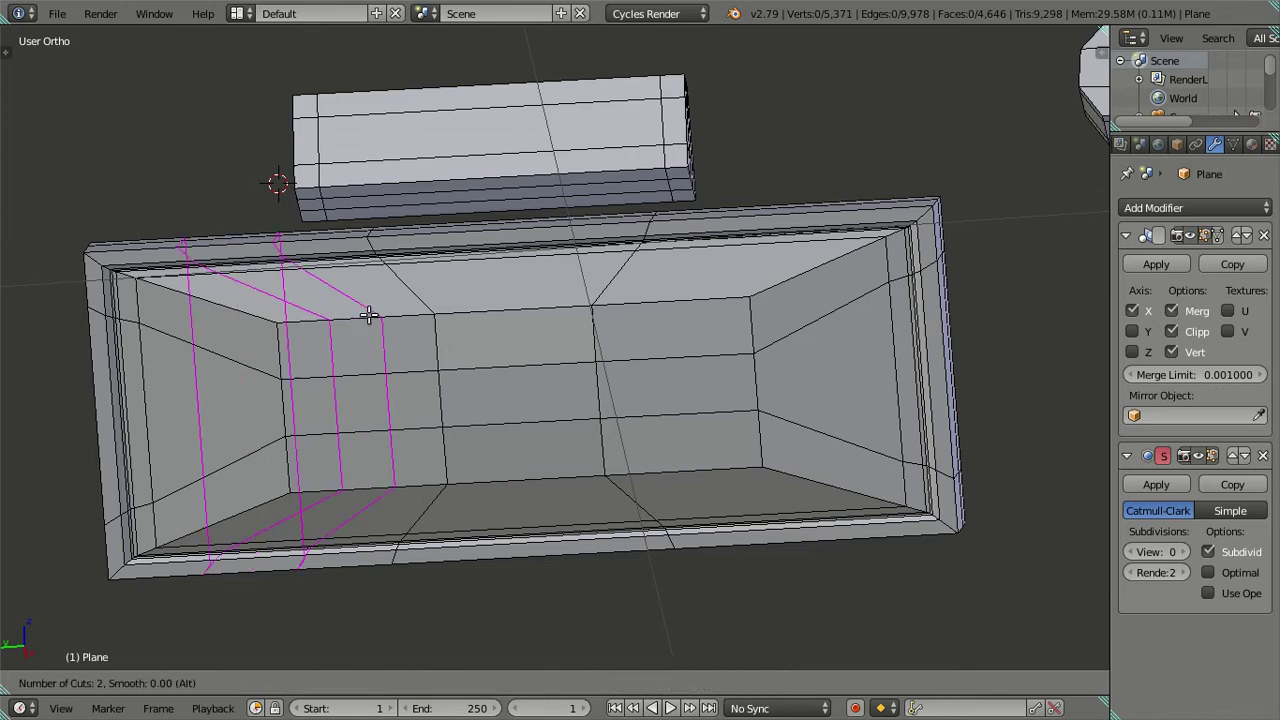
{"action": "left_click", "coordinate": [374, 312]}
{"action": "right_click", "coordinate": [374, 312]}
{"action": "key", "text": "ctrl+r"}
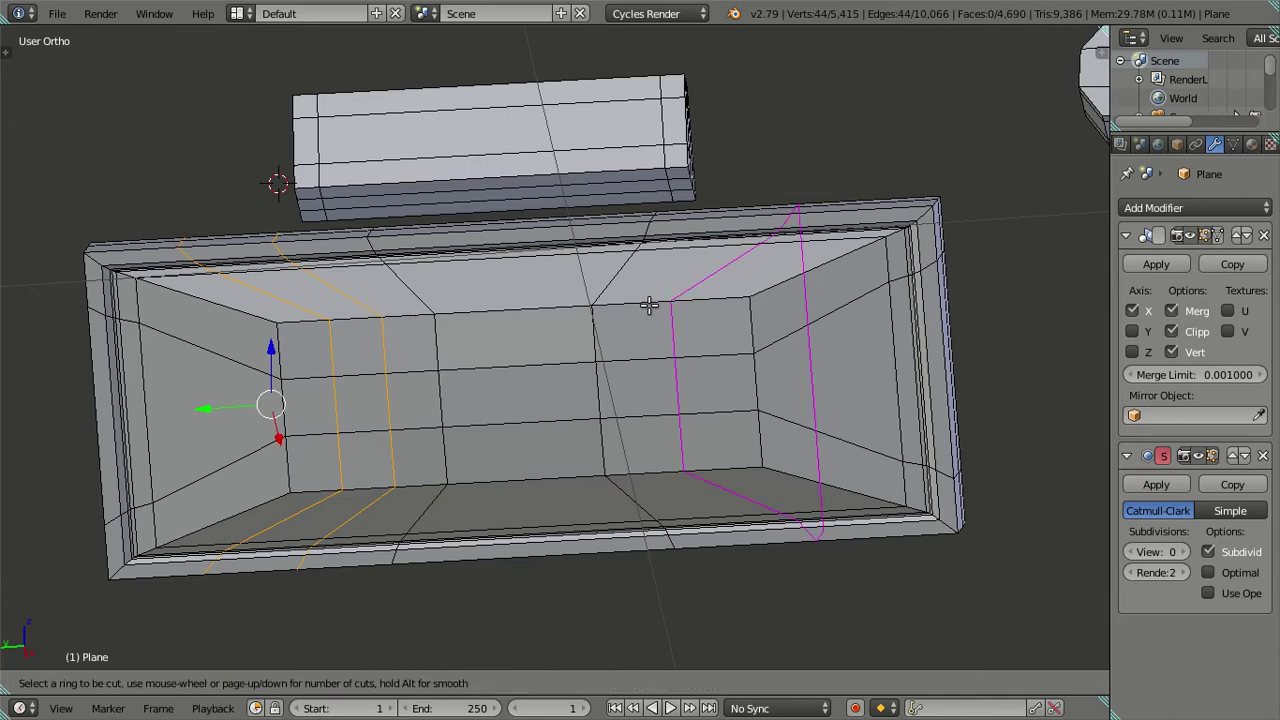
{"action": "left_click", "coordinate": [650, 303]}
{"action": "right_click", "coordinate": [650, 303]}
{"action": "key", "text": "a"}
Dissolve the left and right vertical edge loops.
{"action": "right_click", "coordinate": [383, 340], "text": "alt"}
{"action": "right_click", "coordinate": [646, 320], "text": "alt+shift"}
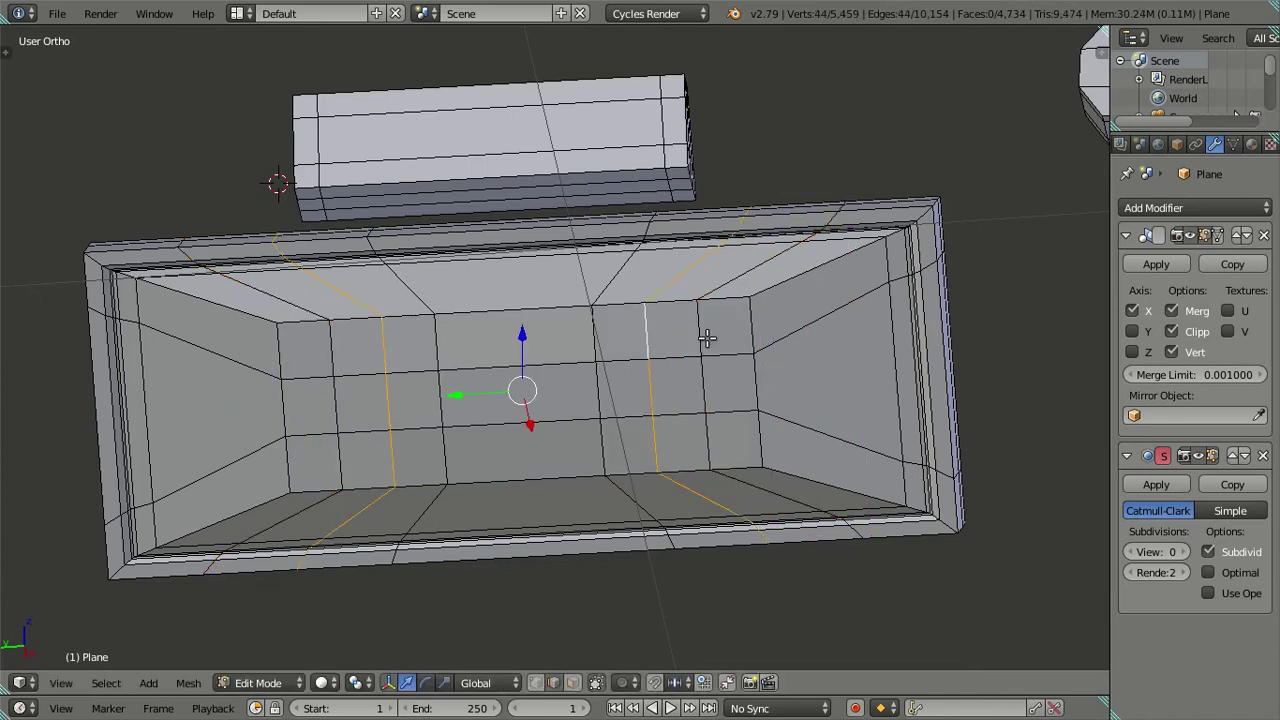
{"action": "key", "text": "x"}
{"action": "left_click", "coordinate": [776, 354]}
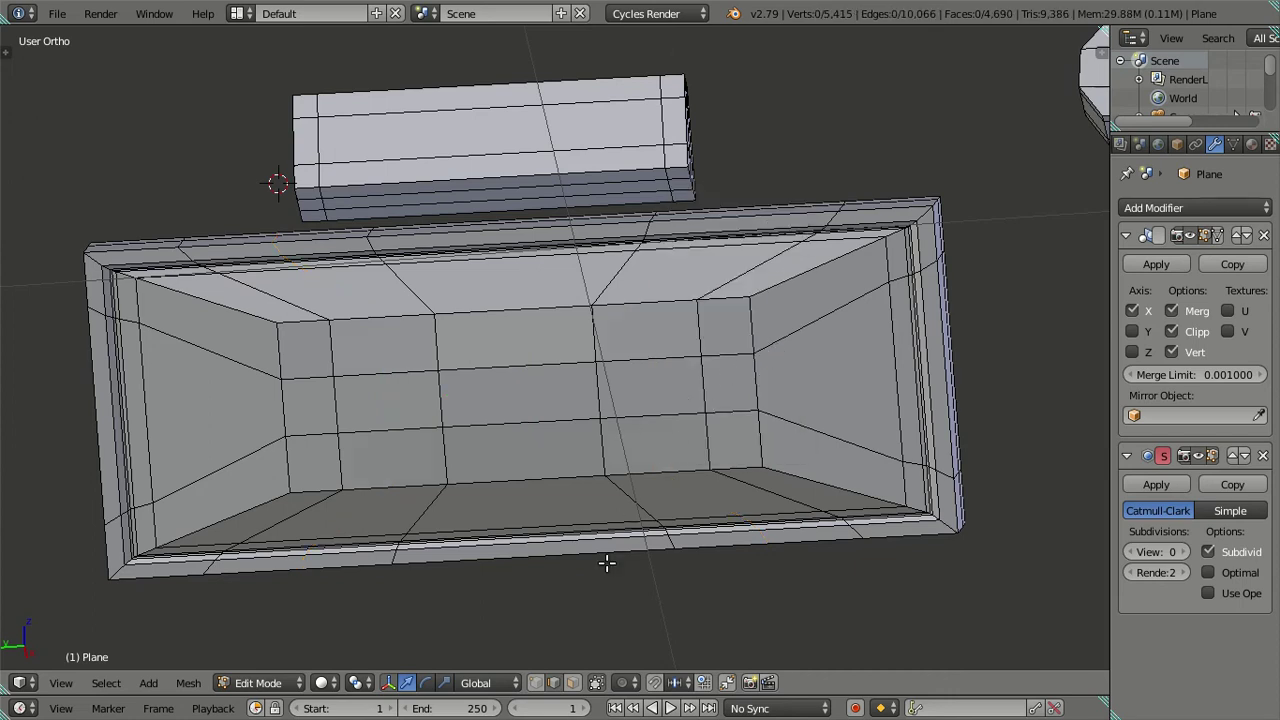
Merge the top-left and bottom-left stray vertex pairs at last.
{"action": "key", "text": "ctrl+Tab"}
{"action": "right_click", "coordinate": [331, 321]}
{"action": "right_click", "coordinate": [434, 315], "text": "shift"}
{"action": "key", "text": "alt+m"}
{"action": "left_click", "coordinate": [582, 351]}
{"action": "right_click", "coordinate": [341, 488]}
{"action": "right_click", "coordinate": [447, 484], "text": "shift"}
{"action": "key", "text": "alt+m"}
{"action": "left_click", "coordinate": [464, 483]}
Merge the right-side and top-right stray vertex pairs at last.
{"action": "right_click", "coordinate": [708, 467]}
{"action": "right_click", "coordinate": [598, 477], "text": "shift"}
{"action": "key", "text": "alt+m"}
{"action": "left_click", "coordinate": [594, 481]}
{"action": "right_click", "coordinate": [683, 297]}
{"action": "right_click", "coordinate": [595, 304], "text": "shift"}
{"action": "key", "text": "alt+m"}
{"action": "left_click", "coordinate": [600, 296]}
Dissolve two more vertical edge loops, leaving a clean grid across the recess.
{"action": "key", "text": "ctrl+Tab"}
{"action": "left_click", "coordinate": [598, 296]}
{"action": "right_click", "coordinate": [609, 280], "text": "alt"}
{"action": "right_click", "coordinate": [410, 283], "text": "alt+shift"}
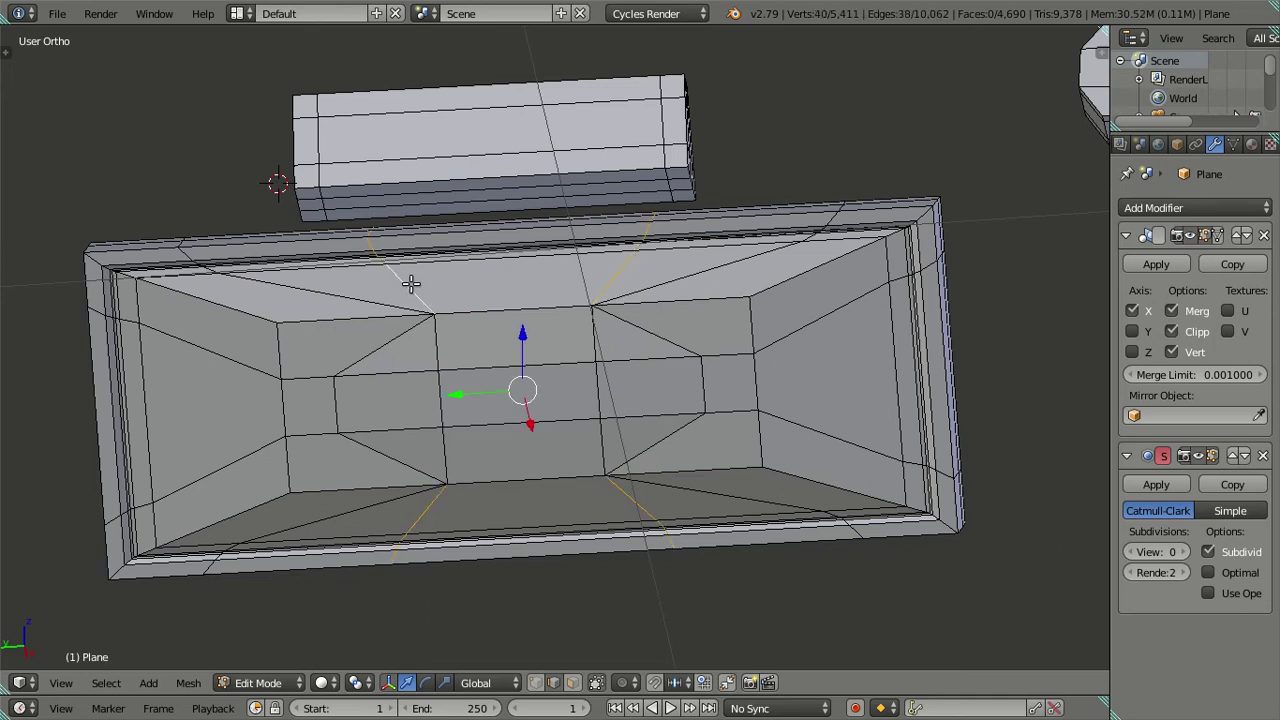
{"action": "right_click", "coordinate": [690, 383], "text": "alt"}
{"action": "right_click", "coordinate": [355, 403], "text": "alt+shift"}
{"action": "key", "text": "x"}
{"action": "left_click", "coordinate": [722, 400]}
{"action": "scroll", "coordinate": [673, 390], "scroll_direction": "down", "scroll_amount": 2}
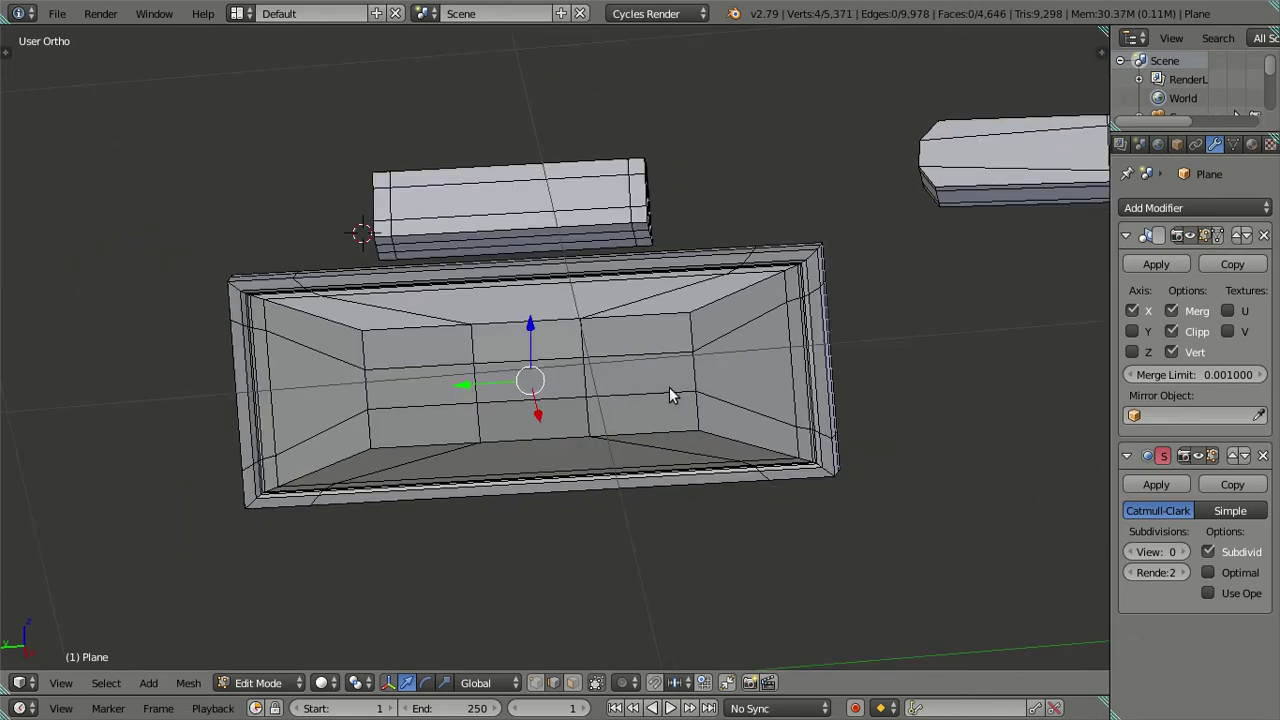
{"action": "mouse_move", "coordinate": [669, 387]}
{"action": "middle_mouse_down"}
{"action": "mouse_move", "coordinate": [546, 328]}
{"action": "mouse_move", "coordinate": [586, 306]}
{"action": "mouse_move", "coordinate": [697, 357]}
{"action": "middle_mouse_up"}
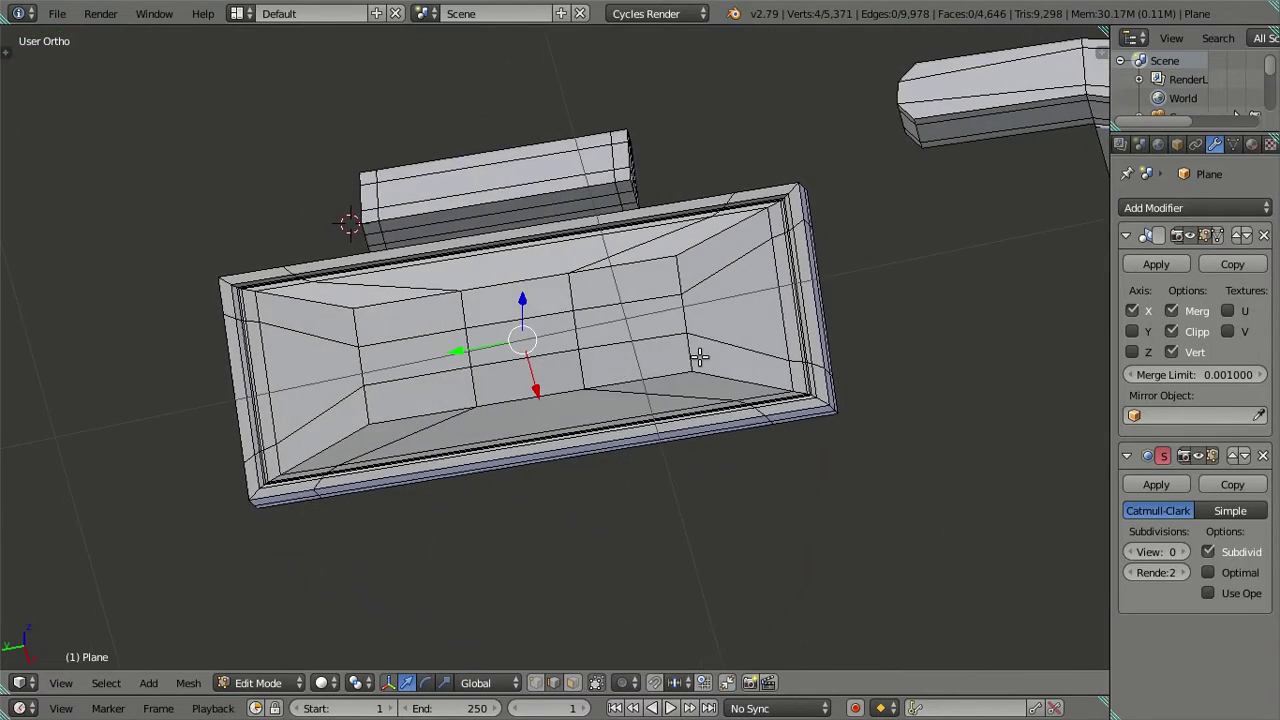
Scale the three middle bottom edges and three top edges to 0.8 along X.
{"action": "scroll", "coordinate": [680, 400], "scroll_direction": "up", "scroll_amount": 1}
{"action": "scroll", "coordinate": [685, 448], "scroll_direction": "up", "scroll_amount": 1}
{"action": "right_click", "coordinate": [685, 448]}
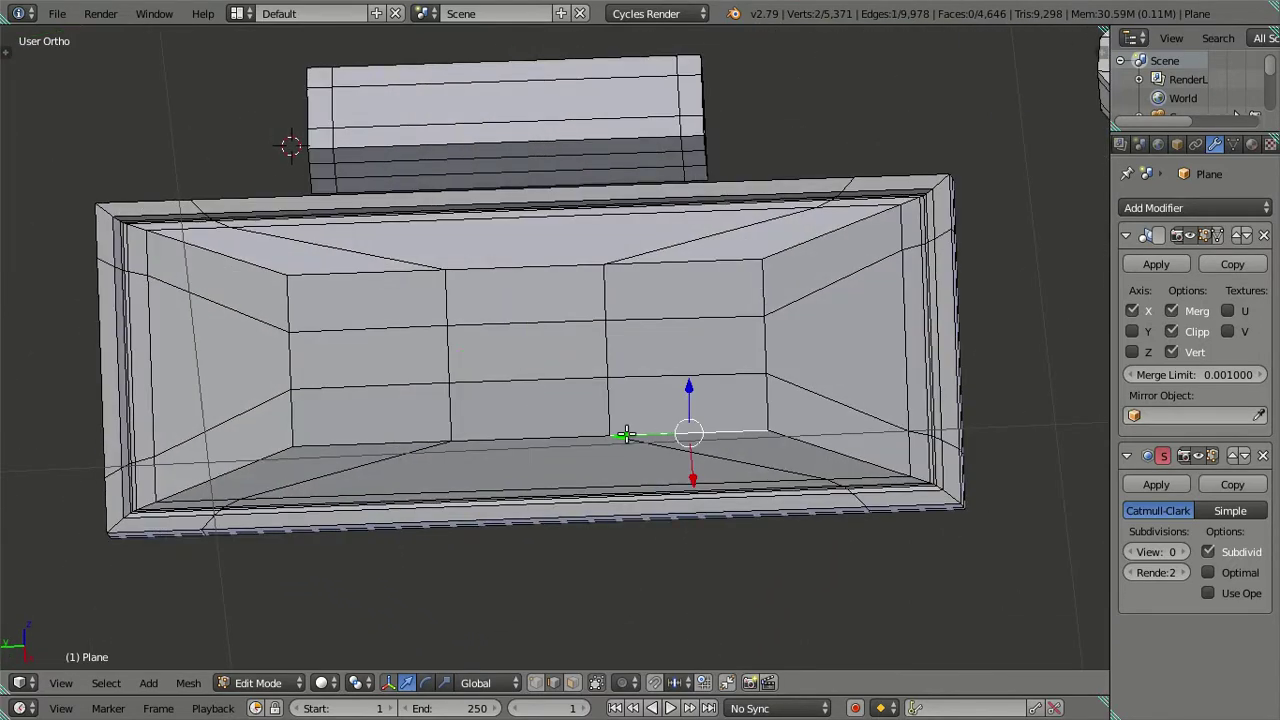
{"action": "right_click", "coordinate": [387, 443], "text": "ctrl"}
{"action": "type", "text": "sx"}
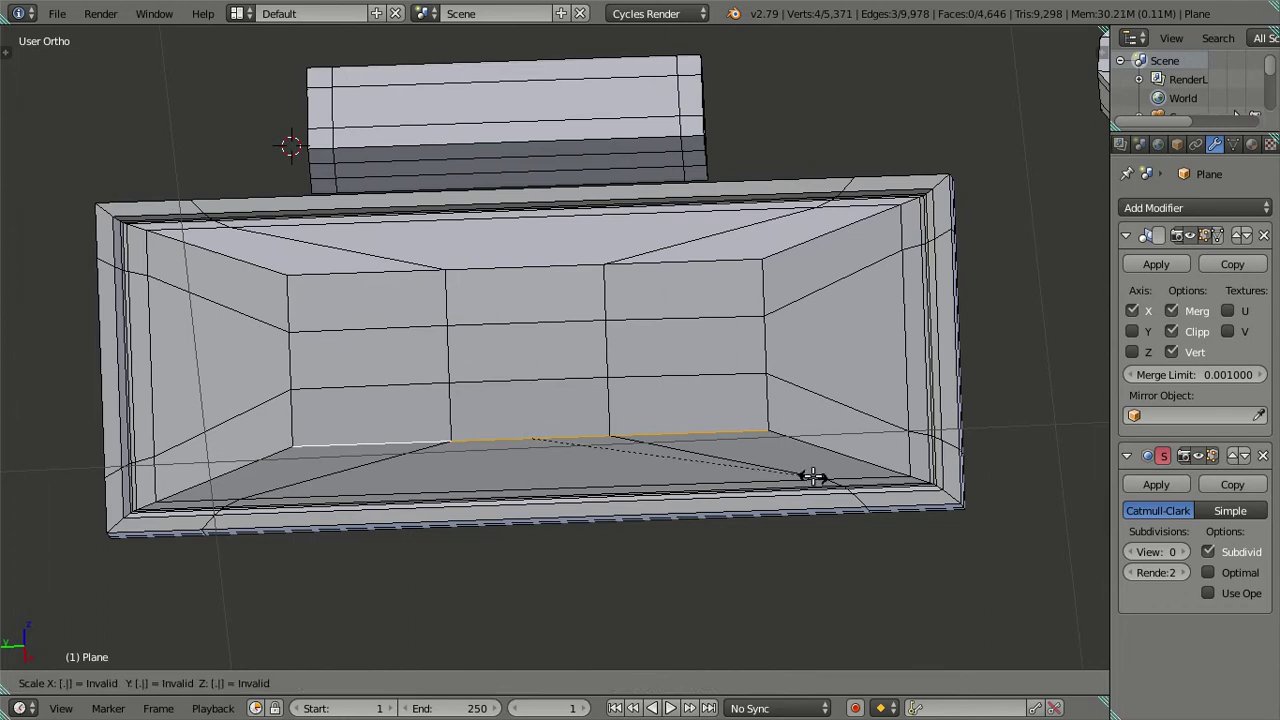
{"action": "type", "text": "0.8"}
{"action": "key", "text": "Return"}
{"action": "right_click", "coordinate": [701, 263]}
{"action": "right_click", "coordinate": [391, 281], "text": "ctrl"}
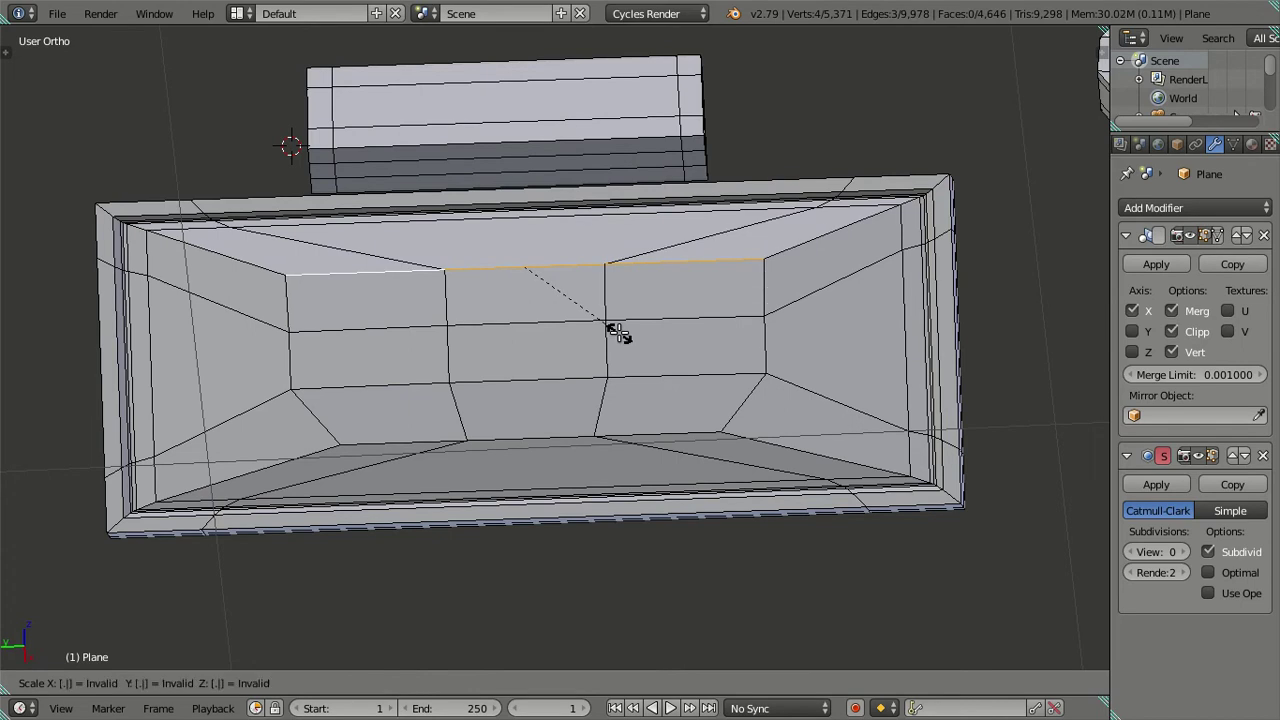
{"action": "type", "text": "8"}
{"action": "key", "text": "Return"}
Leave Edit Mode and preview the mirror at Subdivision View level 2.
{"action": "key", "text": "Tab"}
{"action": "mouse_move", "coordinate": [620, 328]}
{"action": "middle_mouse_down"}
{"action": "mouse_move", "coordinate": [564, 461]}
{"action": "mouse_move", "coordinate": [564, 352]}
{"action": "middle_mouse_up"}
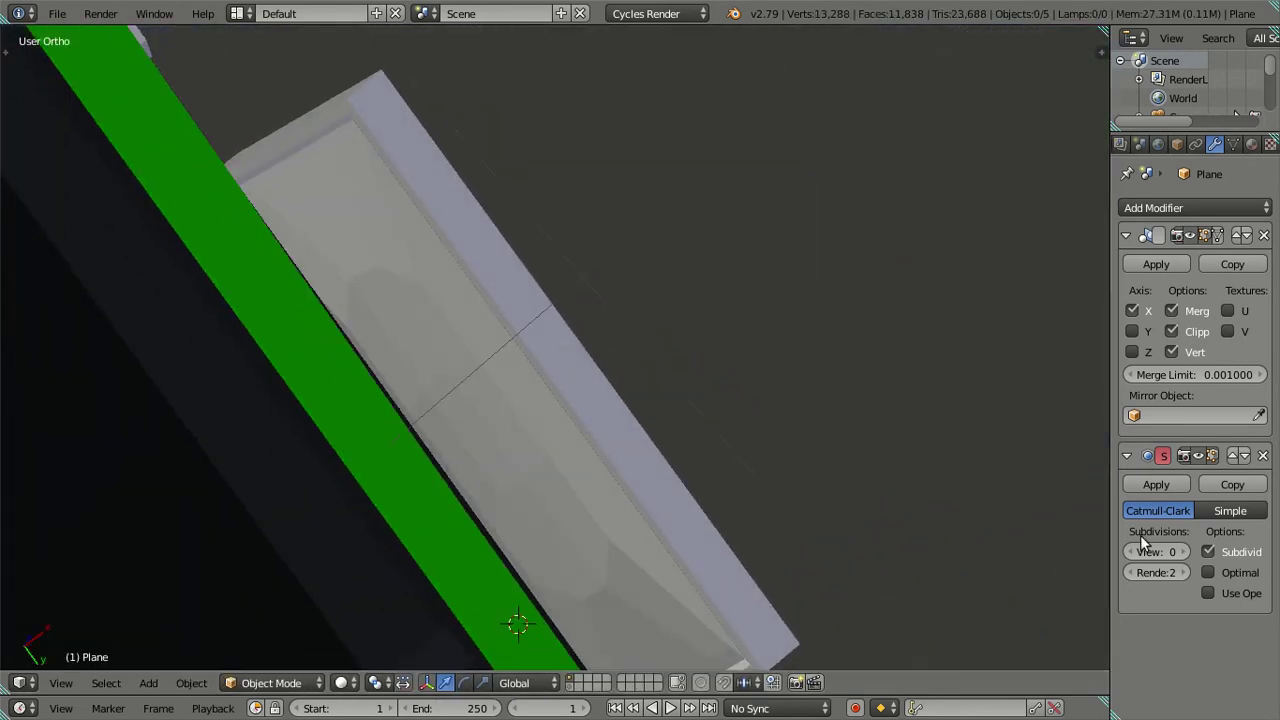
{"action": "left_click", "coordinate": [1183, 552]}
{"action": "left_click", "coordinate": [1183, 552]}
{"action": "middle_click_drag", "start_coordinate": [708, 485], "coordinate": [662, 492]}
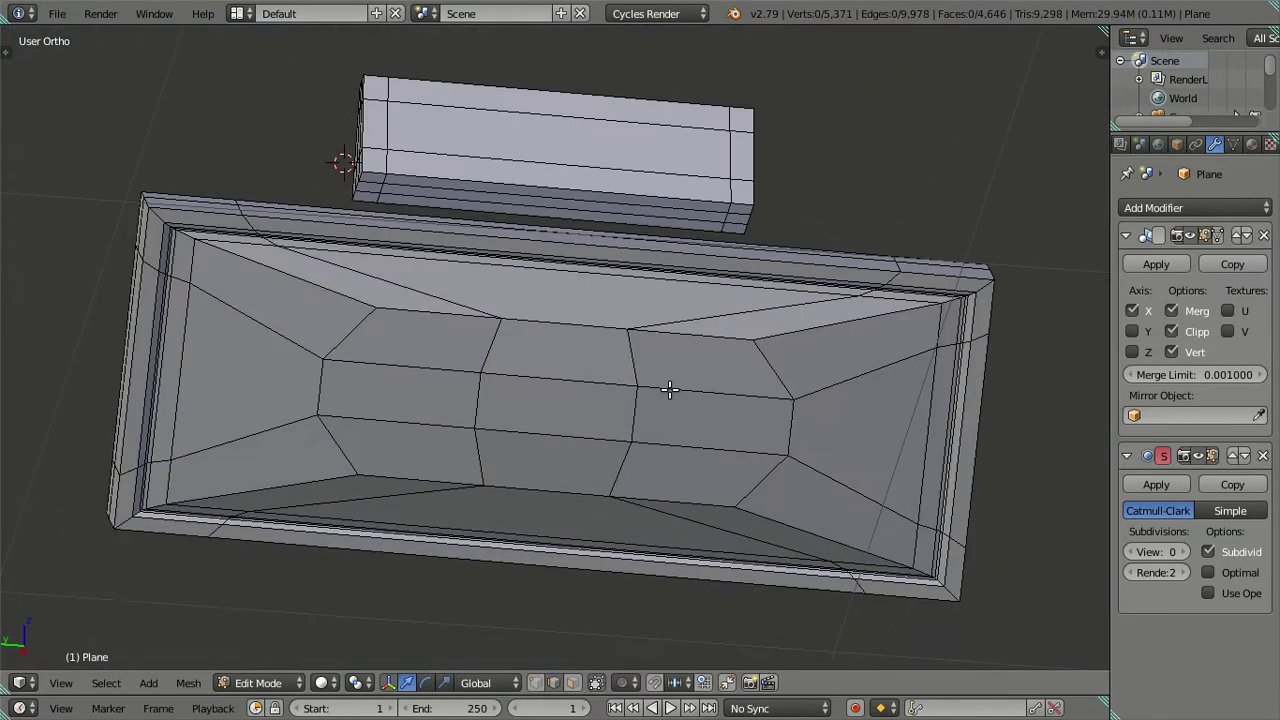
Undo the last change and inspect the mirror recess from the back view.
{"action": "key", "text": "ctrl+z"}
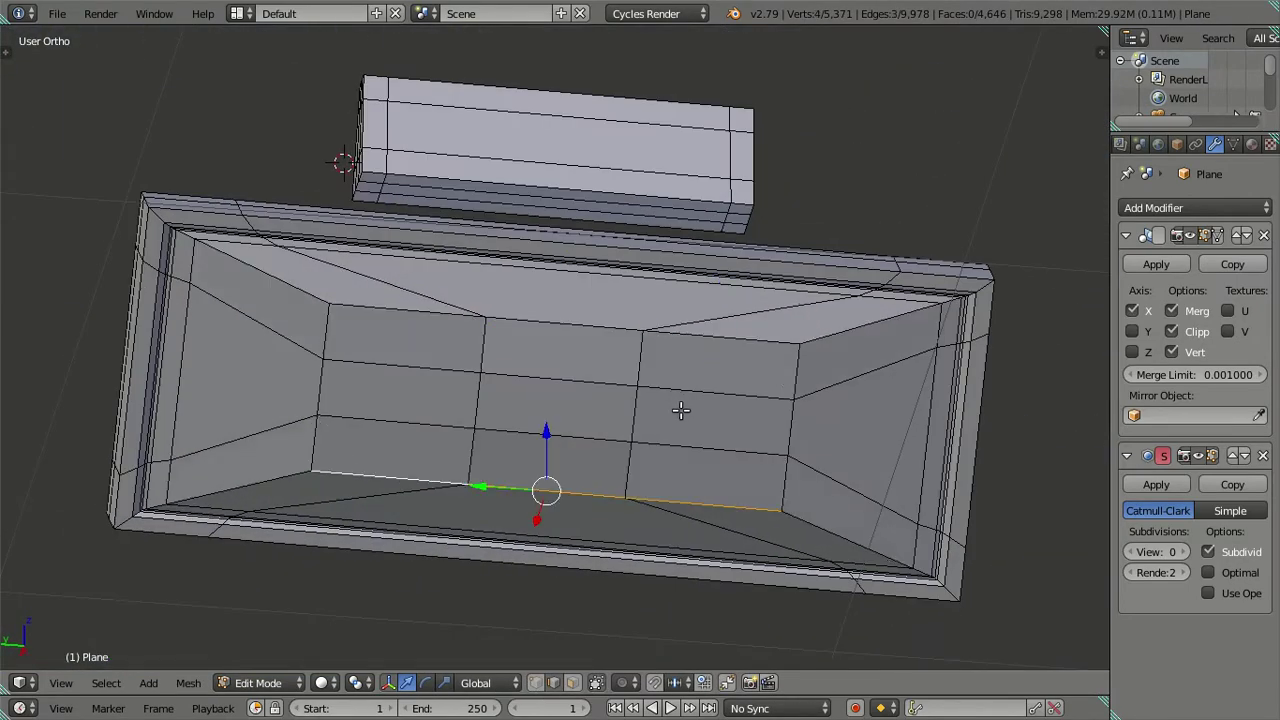
{"action": "middle_click_drag", "start_coordinate": [680, 408], "coordinate": [808, 478]}
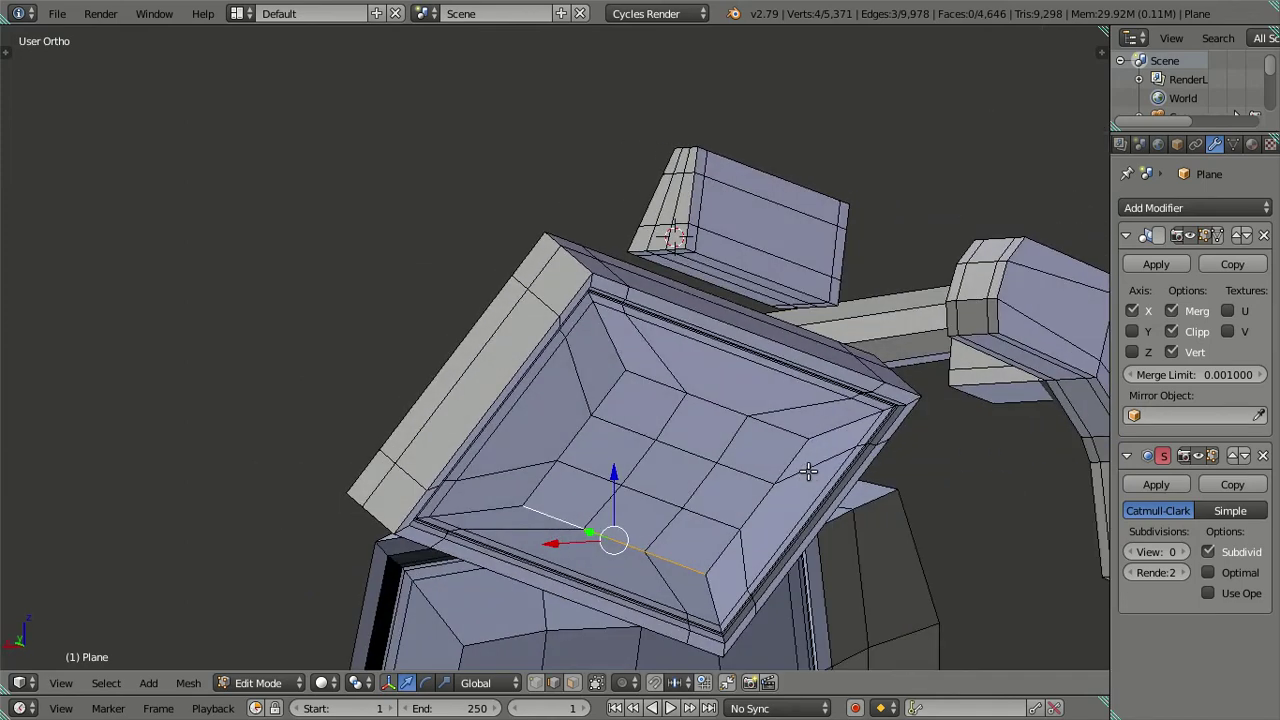
{"action": "key", "text": "ctrl+KP_1"}
{"action": "middle_click_drag", "start_coordinate": [730, 487], "coordinate": [649, 455]}
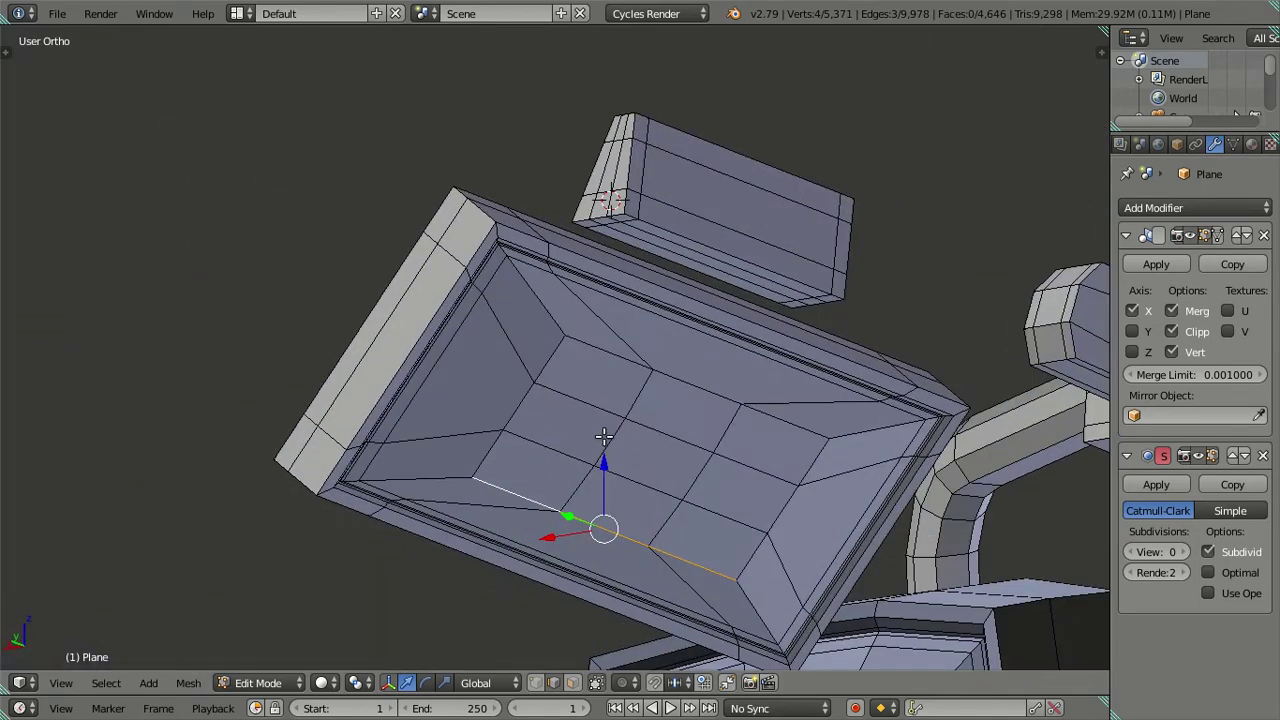
{"action": "key", "text": "ctrl+KP_1"}
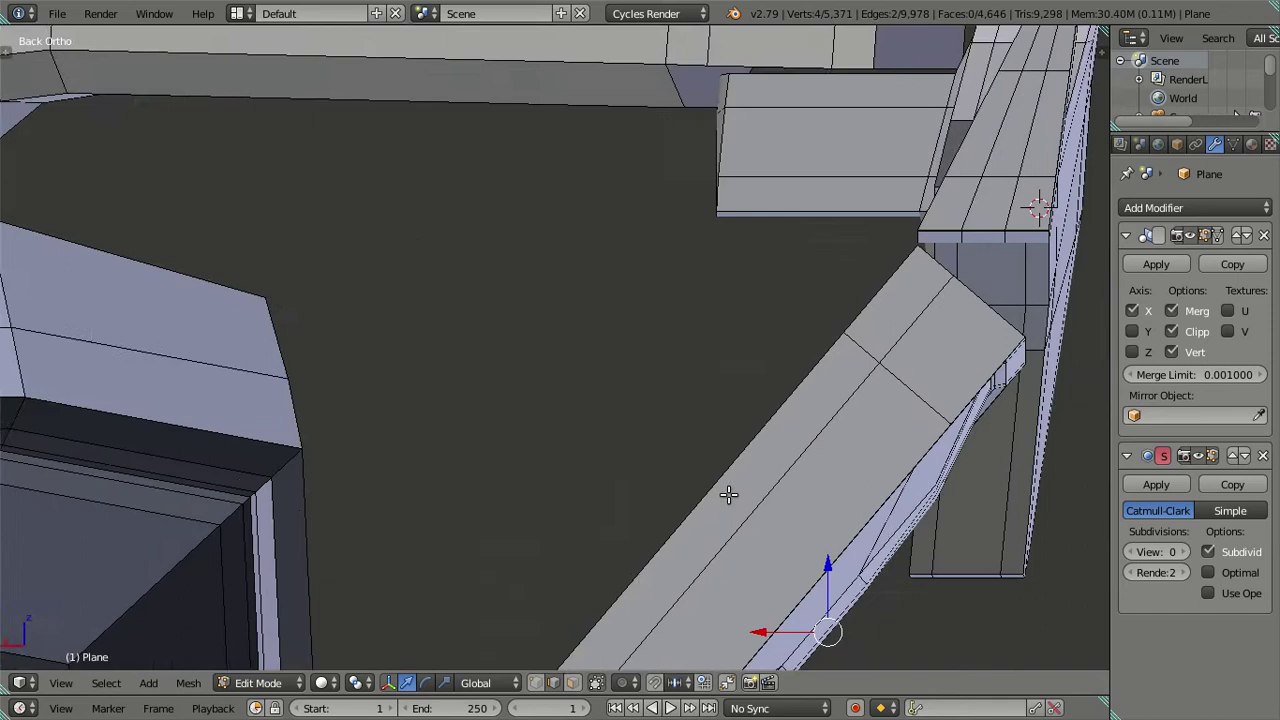
{"action": "scroll", "coordinate": [715, 490], "scroll_direction": "up", "scroll_amount": 2}
{"action": "scroll", "coordinate": [706, 540], "scroll_direction": "up", "scroll_amount": 2}
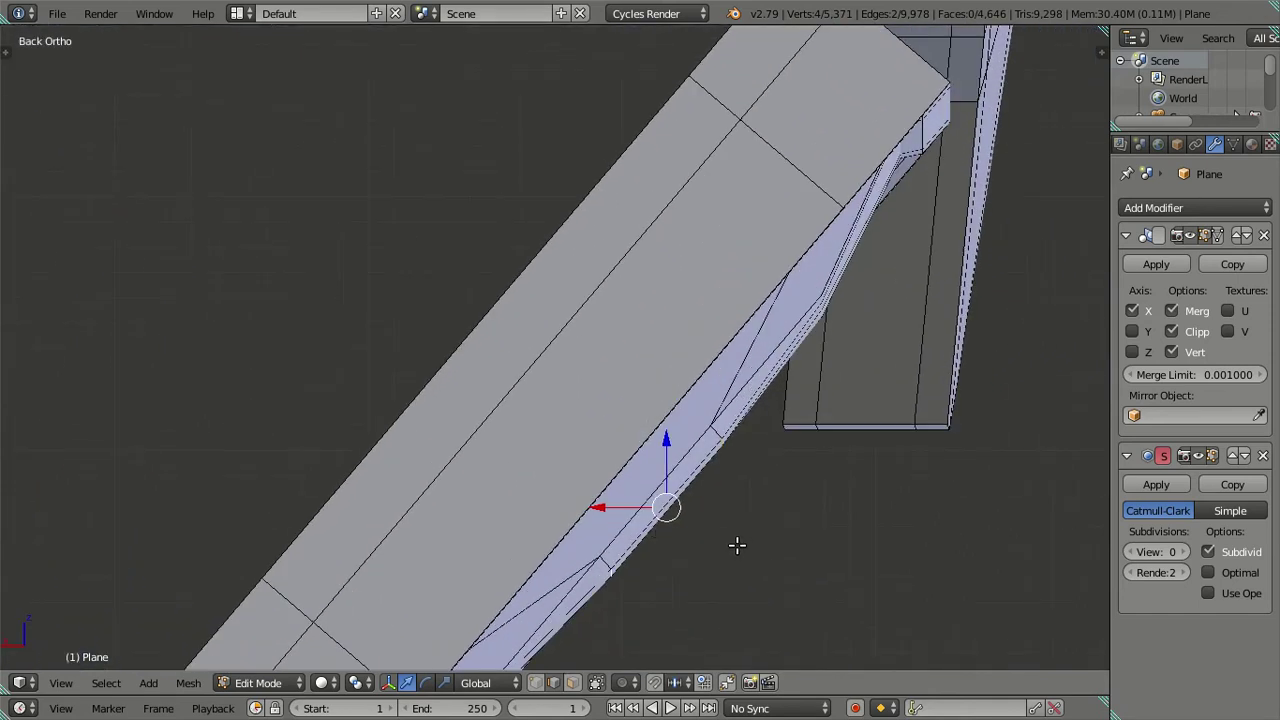
Frame the bottom front edge in back view and start moving it about -0.0012 along X.
{"action": "key", "text": "Tab"}
{"action": "key", "text": "Tab"}
{"action": "scroll", "coordinate": [667, 487], "scroll_direction": "down", "scroll_amount": 1}
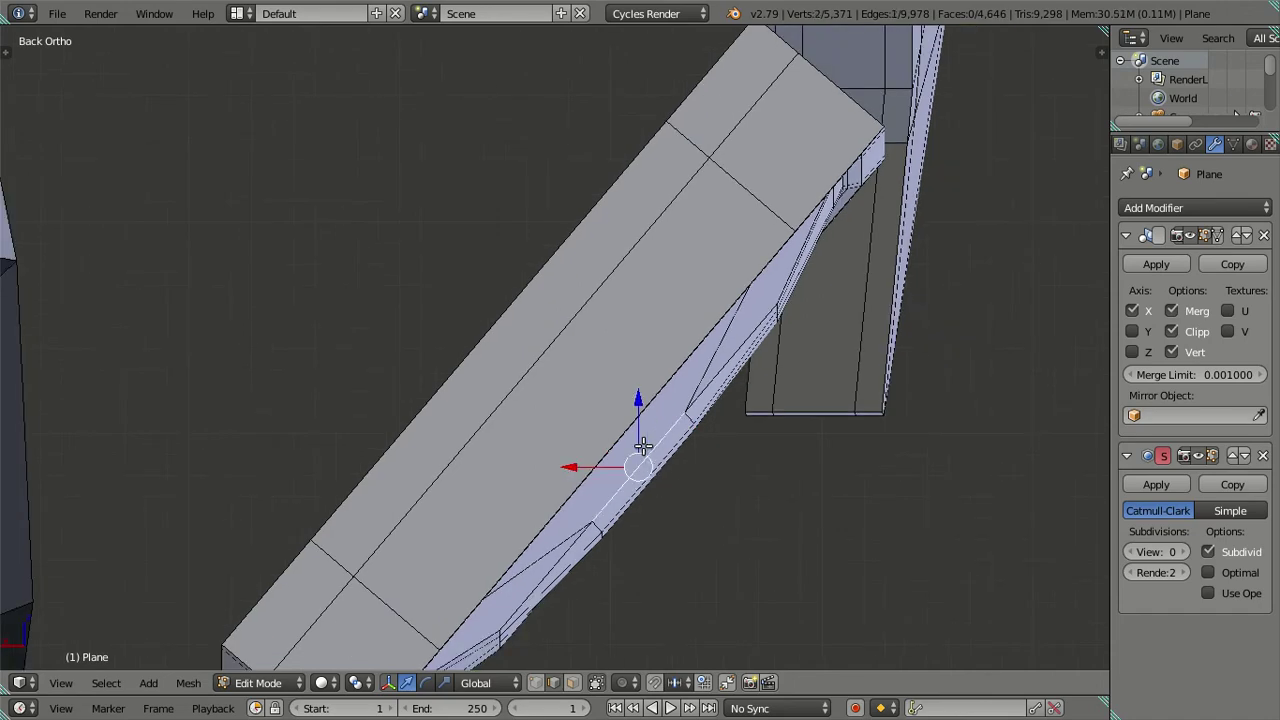
{"action": "middle_click_drag", "start_coordinate": [643, 447], "coordinate": [749, 503]}
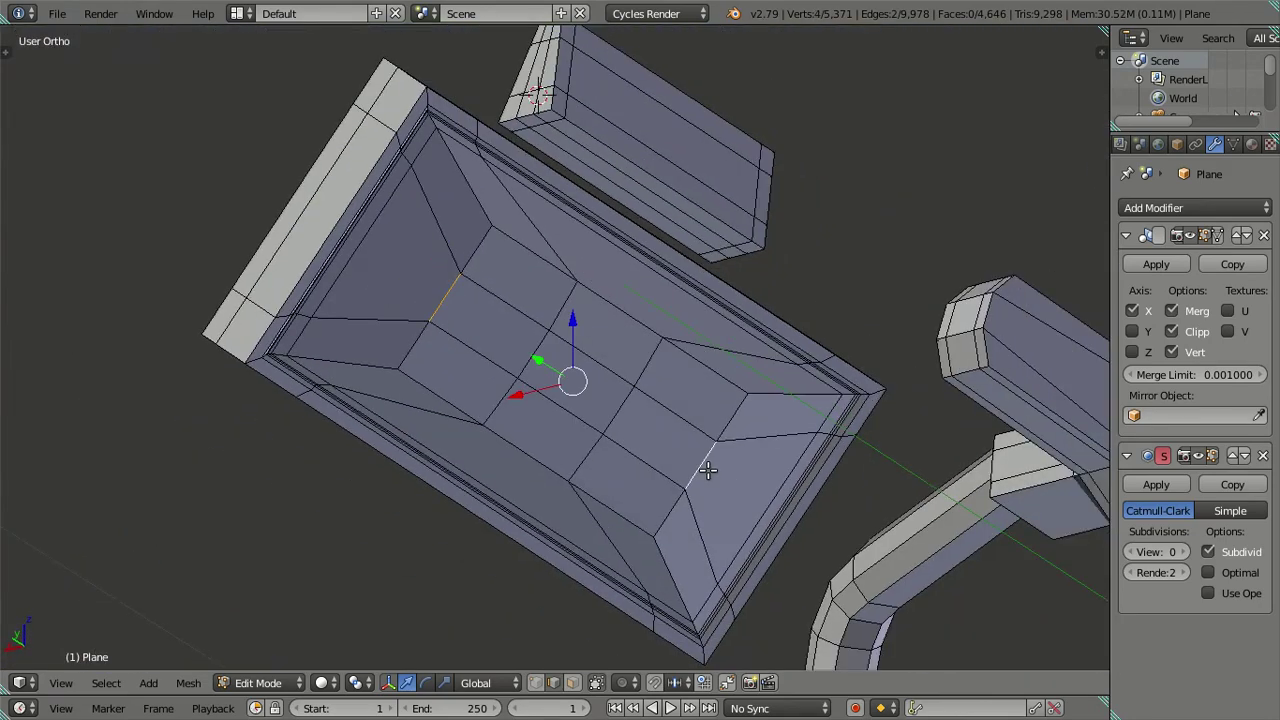
{"action": "key", "text": "ctrl+KP_1"}
{"action": "key", "text": "KP_Decimal"}
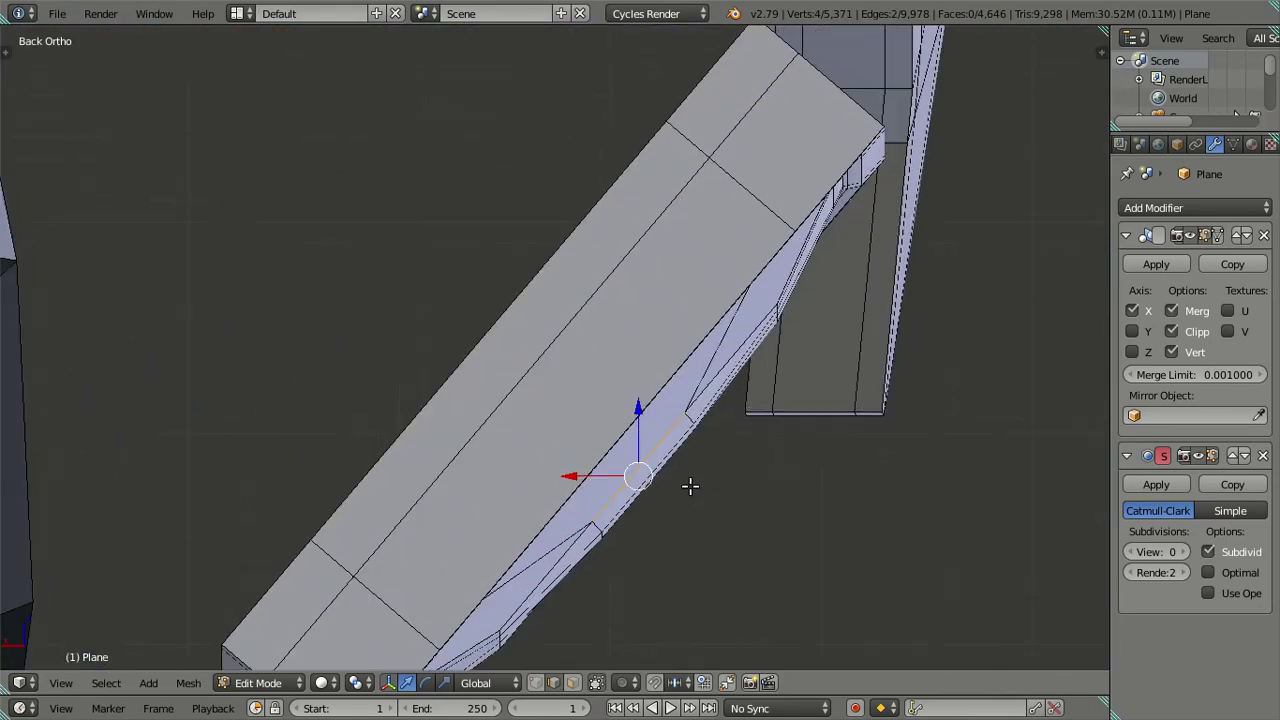
{"action": "key", "text": "g"}
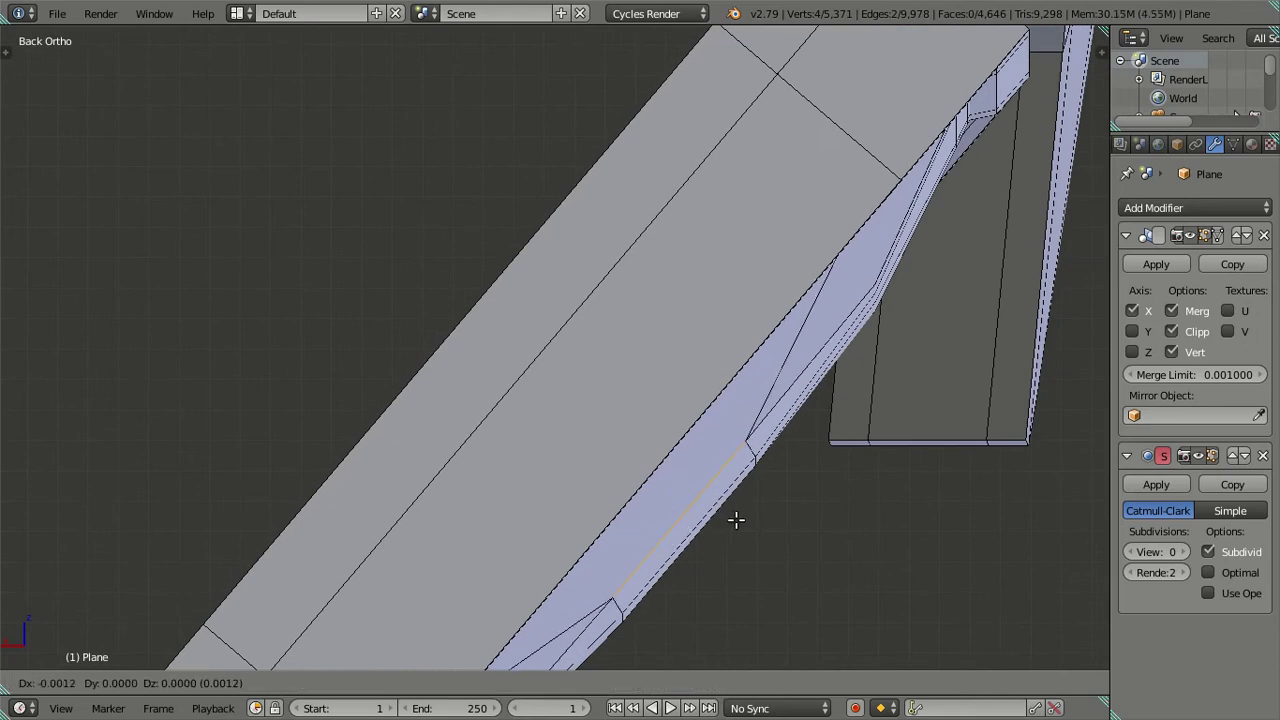
{"action": "left_click", "coordinate": [740, 523]}
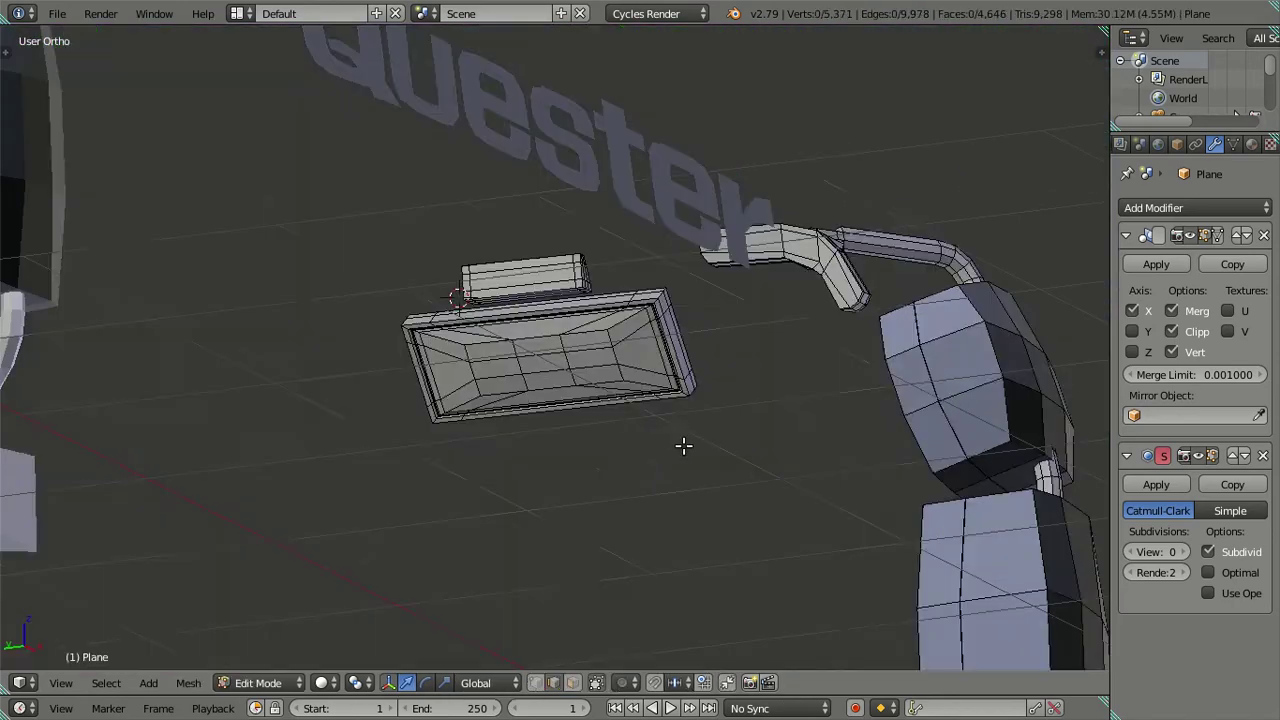
{"action": "middle_click_drag", "start_coordinate": [683, 446], "coordinate": [595, 378]}
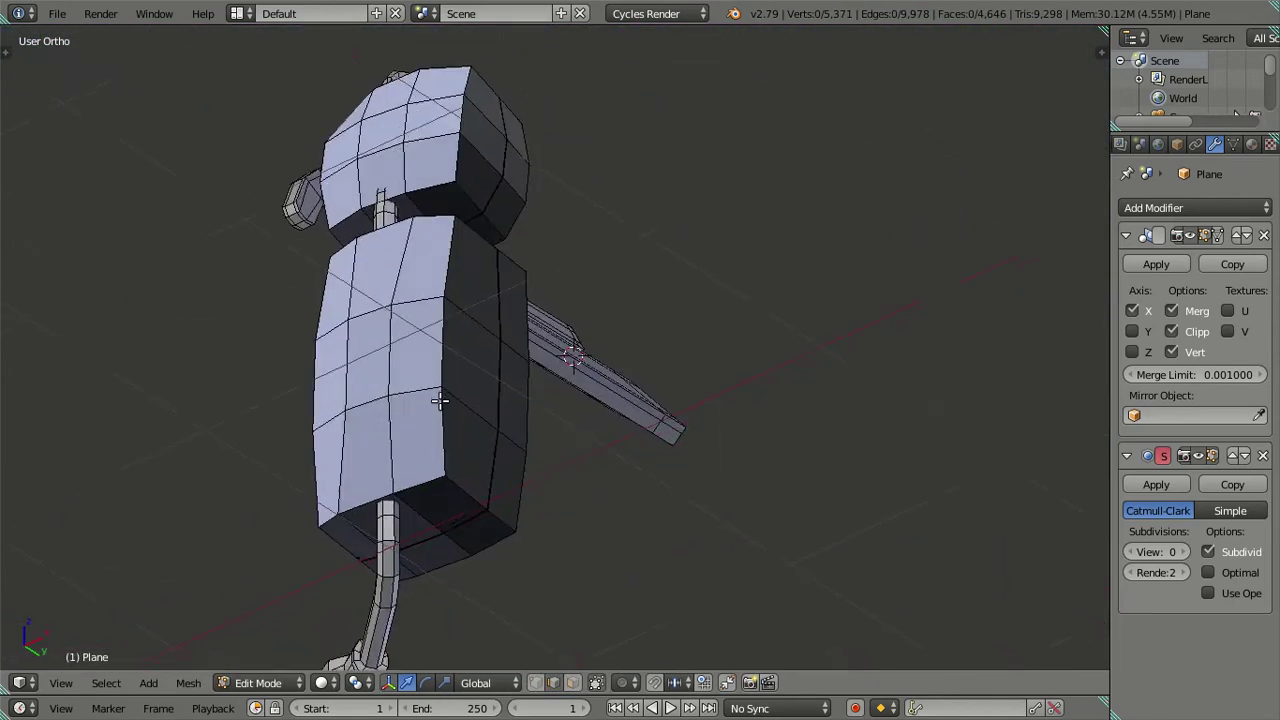
{"action": "key", "text": "Tab"}
{"action": "scroll", "coordinate": [600, 400], "scroll_direction": "up", "scroll_amount": 2}
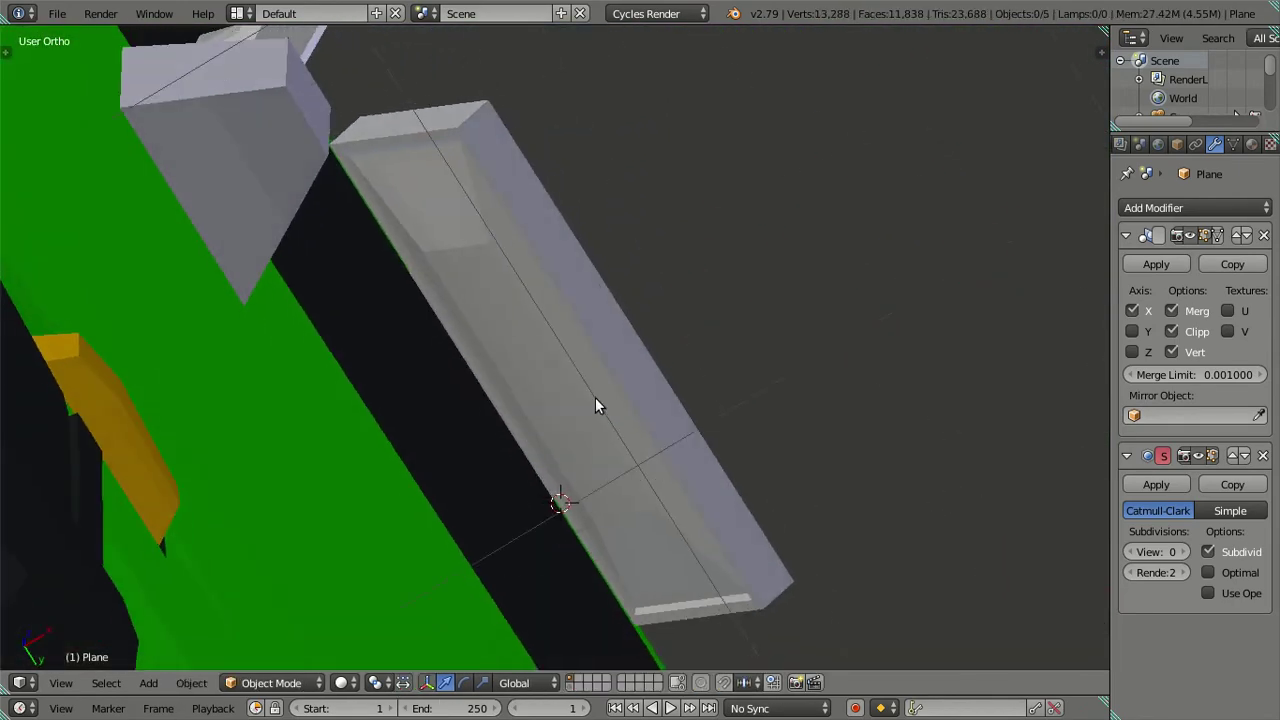
{"action": "scroll", "coordinate": [570, 365], "scroll_direction": "up", "scroll_amount": 3}
{"action": "key", "text": "Tab"}
{"action": "key", "text": "Tab"}
{"action": "key", "text": "Tab"}
{"action": "mouse_move", "coordinate": [575, 339]}
{"action": "middle_mouse_down"}
{"action": "mouse_move", "coordinate": [600, 346]}
{"action": "mouse_move", "coordinate": [570, 362]}
{"action": "middle_mouse_up"}
{"action": "left_click", "coordinate": [1187, 552]}
{"action": "left_click", "coordinate": [1187, 552]}
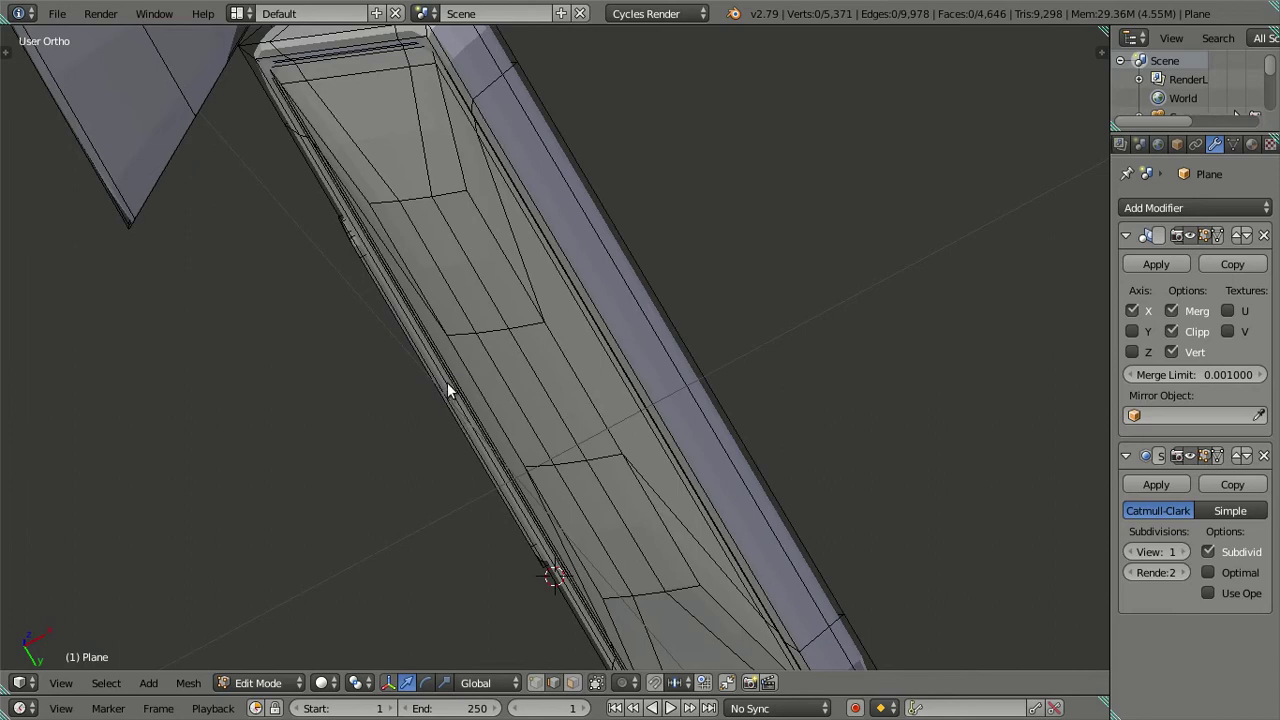
{"action": "scroll", "coordinate": [449, 383], "scroll_direction": "down", "scroll_amount": 3}
{"action": "key", "text": "Tab"}
{"action": "key", "text": "Tab"}
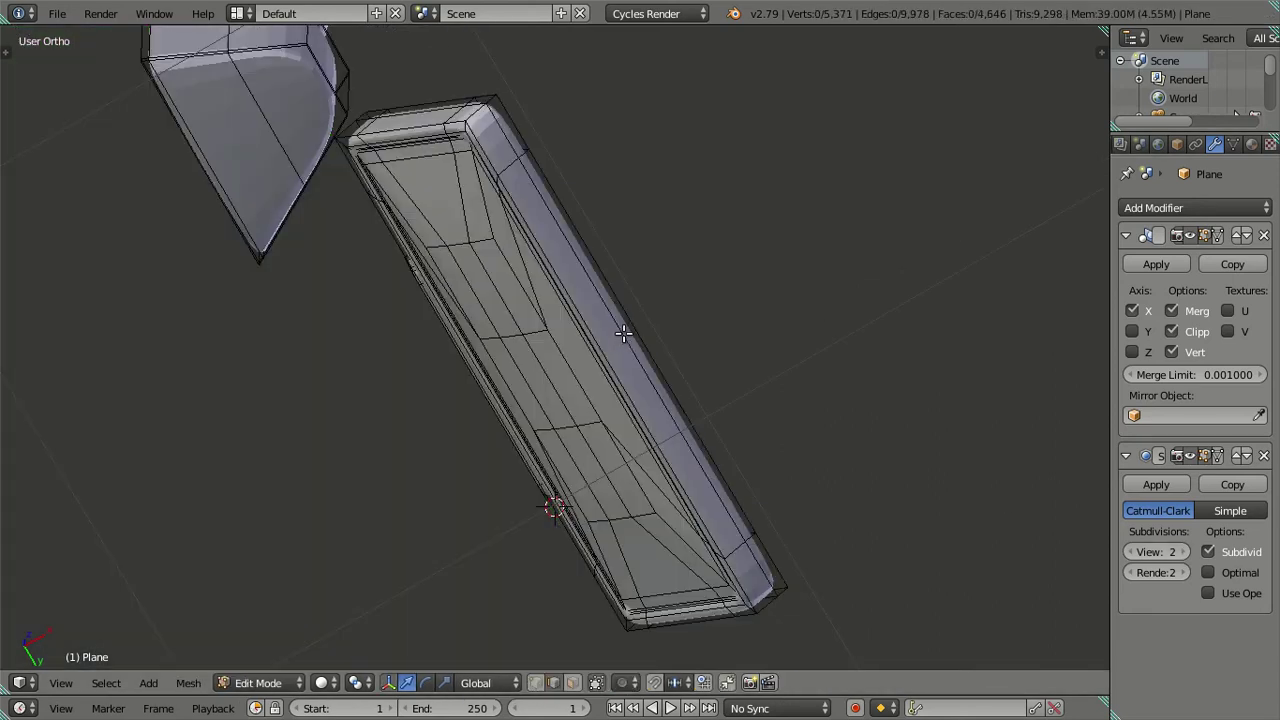
{"action": "key", "text": "Tab"}
{"action": "mouse_move", "coordinate": [633, 356]}
{"action": "middle_mouse_down"}
{"action": "mouse_move", "coordinate": [609, 346]}
{"action": "mouse_move", "coordinate": [615, 331]}
{"action": "mouse_move", "coordinate": [634, 414]}
{"action": "mouse_move", "coordinate": [537, 437]}
{"action": "mouse_move", "coordinate": [521, 535]}
{"action": "mouse_move", "coordinate": [526, 580]}
{"action": "mouse_move", "coordinate": [603, 560]}
{"action": "mouse_move", "coordinate": [408, 523]}
{"action": "middle_mouse_up"}
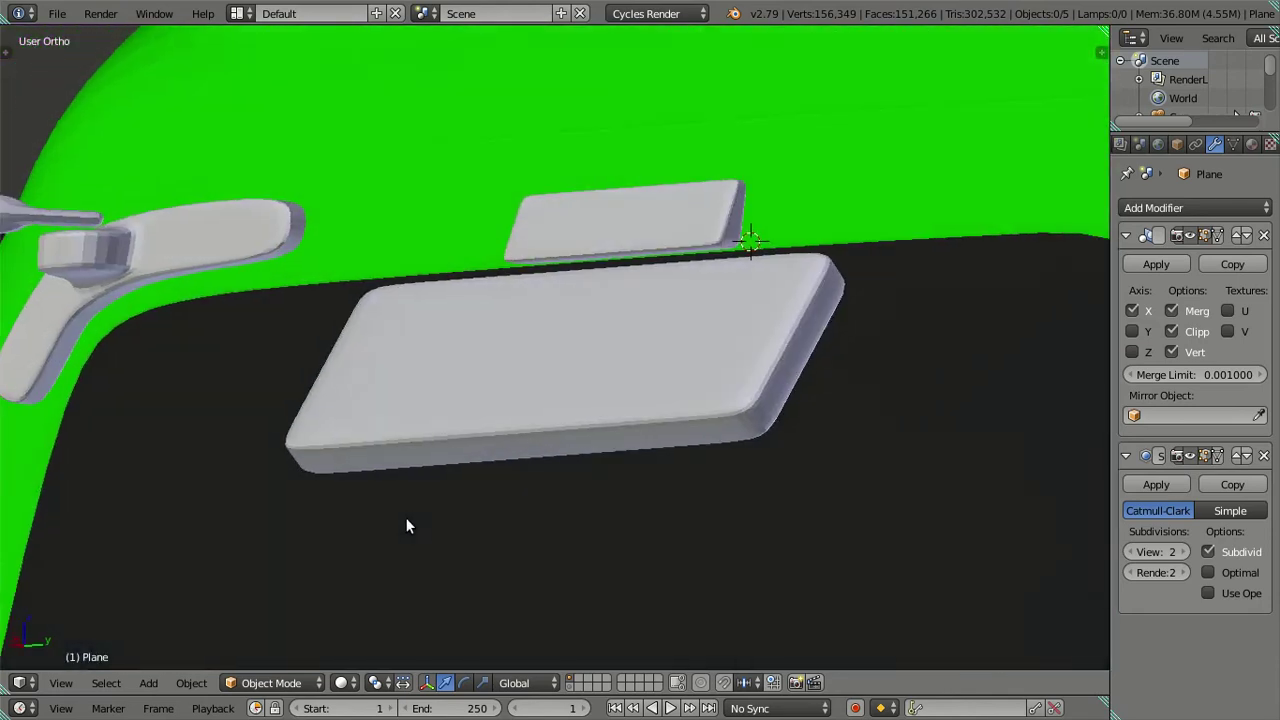
Set subdivision preview back to 0 and compare the mirror with the reference in right view.
{"action": "left_click", "coordinate": [1133, 552]}
{"action": "left_click", "coordinate": [1133, 552]}
{"action": "key", "text": "KP_3"}
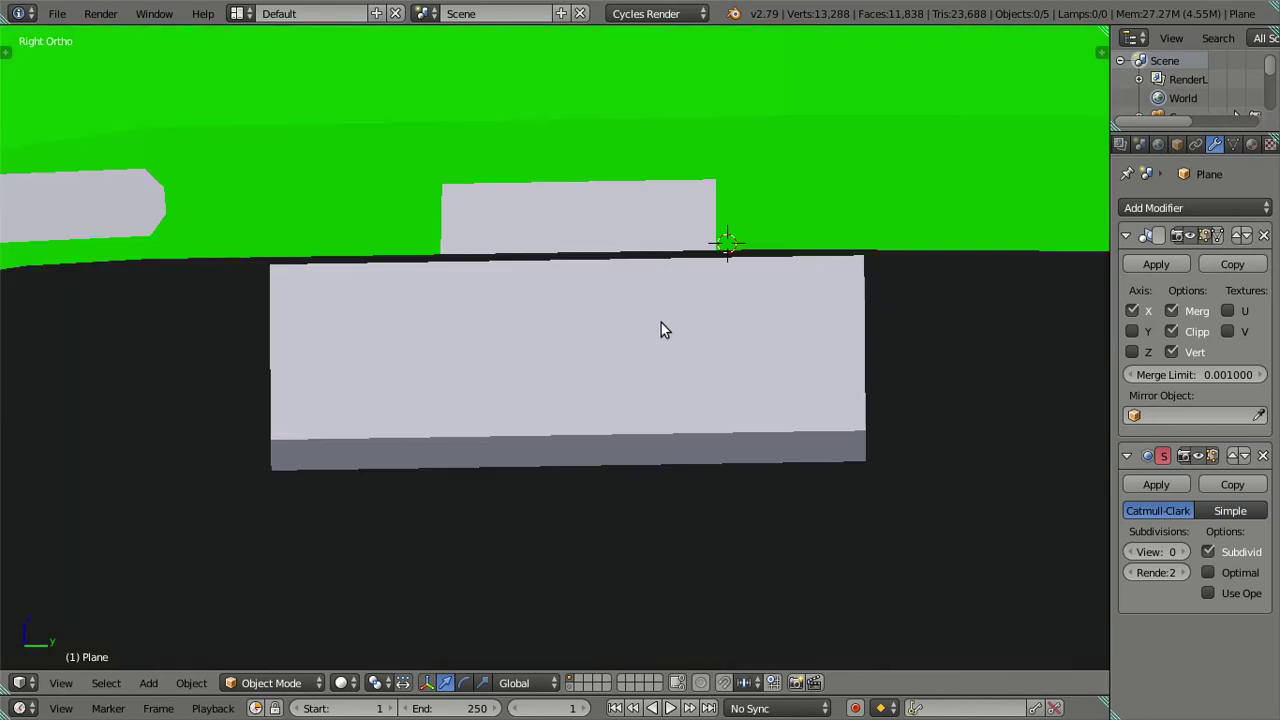
{"action": "key", "text": "z"}
{"action": "mouse_move", "coordinate": [637, 282]}
{"action": "middle_mouse_down", "text": "shift"}
{"action": "mouse_move", "coordinate": [619, 329]}
{"action": "mouse_move", "coordinate": [617, 443]}
{"action": "mouse_move", "coordinate": [537, 426]}
{"action": "mouse_move", "coordinate": [551, 403]}
{"action": "mouse_move", "coordinate": [605, 443]}
{"action": "middle_mouse_up", "text": "shift"}
{"action": "scroll", "coordinate": [610, 335], "scroll_direction": "up", "scroll_amount": 2}
{"action": "key", "text": "z"}
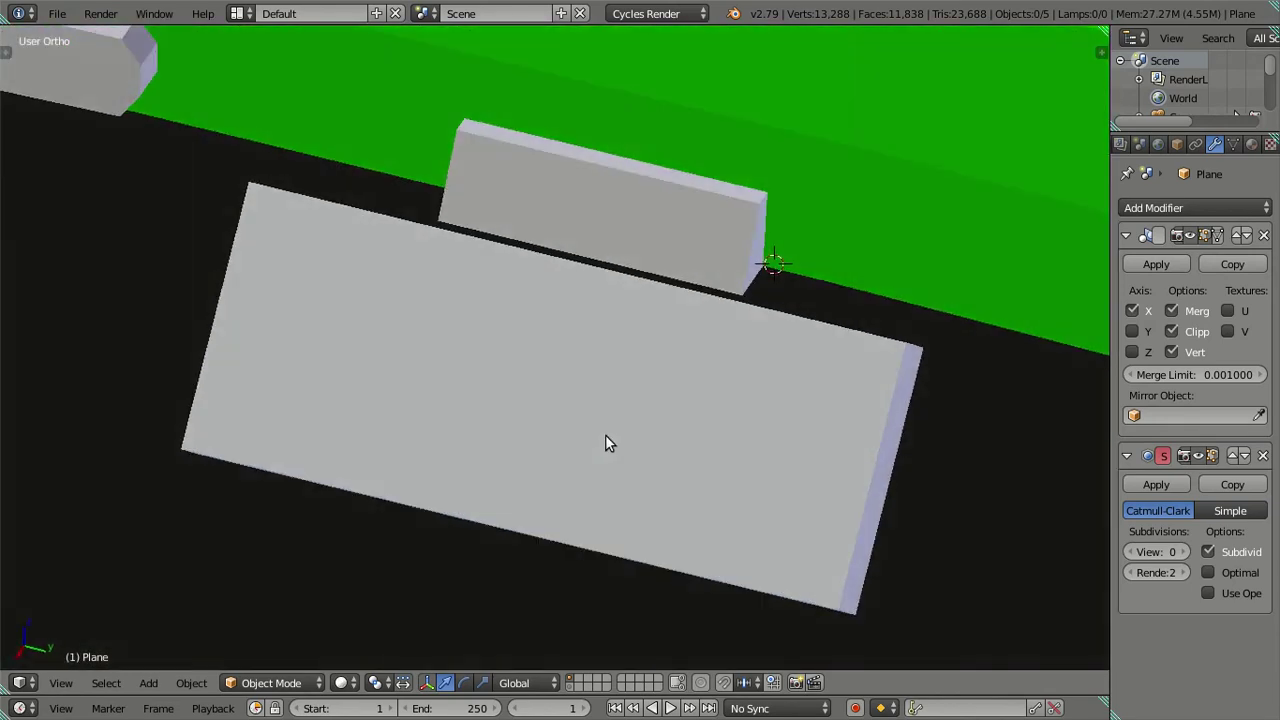
Add two evenly spaced loop cuts across the mirror block in Edit Mode.
{"action": "key", "text": "Tab"}
{"action": "middle_click_drag", "start_coordinate": [555, 402], "coordinate": [578, 366]}
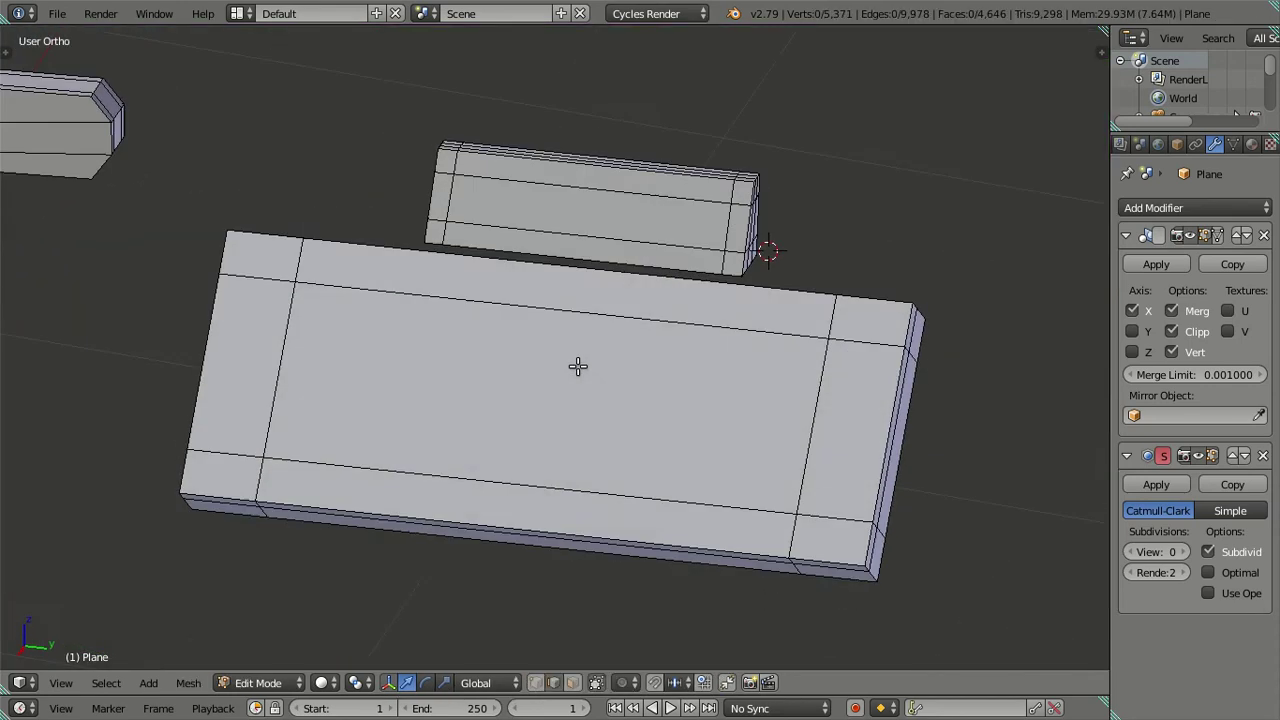
{"action": "key", "text": "ctrl+r"}
{"action": "scroll", "coordinate": [575, 335], "scroll_direction": "up", "scroll_amount": 1}
{"action": "left_click", "coordinate": [577, 334]}
{"action": "right_click", "coordinate": [577, 334]}
{"action": "mouse_move", "coordinate": [659, 367]}
{"action": "middle_mouse_down"}
{"action": "mouse_move", "coordinate": [364, 317]}
{"action": "mouse_move", "coordinate": [298, 321]}
{"action": "mouse_move", "coordinate": [400, 374]}
{"action": "mouse_move", "coordinate": [617, 377]}
{"action": "mouse_move", "coordinate": [549, 360]}
{"action": "mouse_move", "coordinate": [561, 380]}
{"action": "mouse_move", "coordinate": [534, 369]}
{"action": "mouse_move", "coordinate": [551, 394]}
{"action": "mouse_move", "coordinate": [643, 411]}
{"action": "mouse_move", "coordinate": [554, 389]}
{"action": "mouse_move", "coordinate": [626, 346]}
{"action": "mouse_move", "coordinate": [634, 311]}
{"action": "middle_mouse_up"}
Delete two adjacent faces on the mirror block's edge to open a notch.
{"action": "key", "text": "l"}
{"action": "key", "text": "a"}
{"action": "mouse_move", "coordinate": [737, 206]}
{"action": "middle_mouse_down"}
{"action": "mouse_move", "coordinate": [720, 294]}
{"action": "mouse_move", "coordinate": [709, 286]}
{"action": "mouse_move", "coordinate": [747, 322]}
{"action": "mouse_move", "coordinate": [709, 331]}
{"action": "mouse_move", "coordinate": [686, 374]}
{"action": "mouse_move", "coordinate": [697, 378]}
{"action": "middle_mouse_up"}
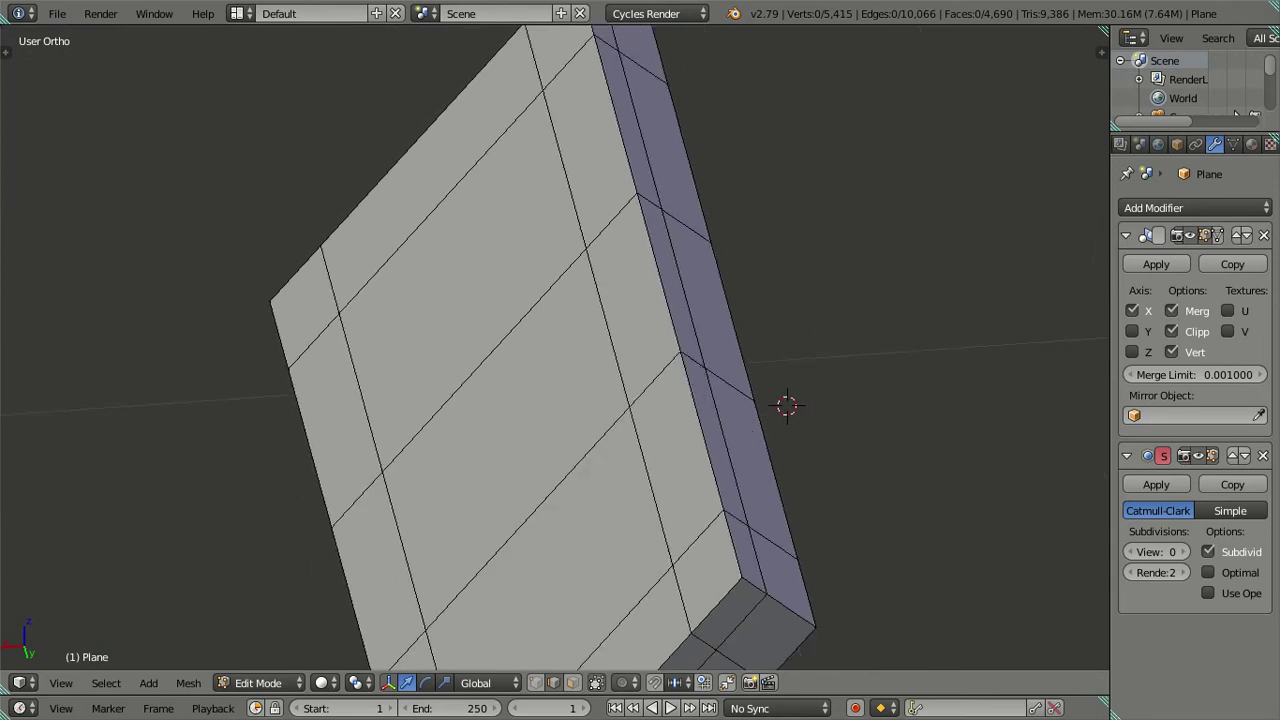
{"action": "right_click", "coordinate": [638, 342]}
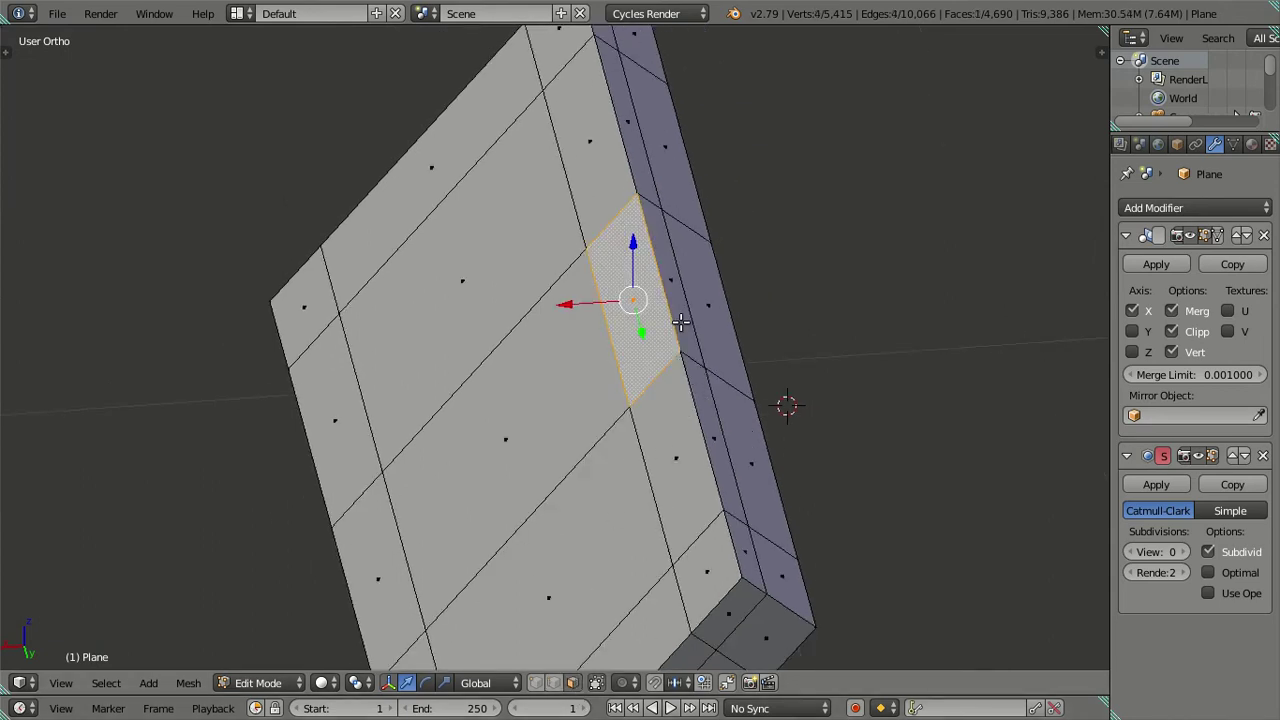
{"action": "right_click", "coordinate": [672, 325], "text": "shift"}
{"action": "middle_click_drag", "start_coordinate": [668, 325], "coordinate": [855, 378]}
{"action": "key", "text": "x"}
{"action": "left_click", "coordinate": [764, 288]}
{"action": "mouse_move", "coordinate": [764, 288]}
{"action": "middle_mouse_down"}
{"action": "mouse_move", "coordinate": [663, 349]}
{"action": "mouse_move", "coordinate": [614, 345]}
{"action": "middle_mouse_up"}
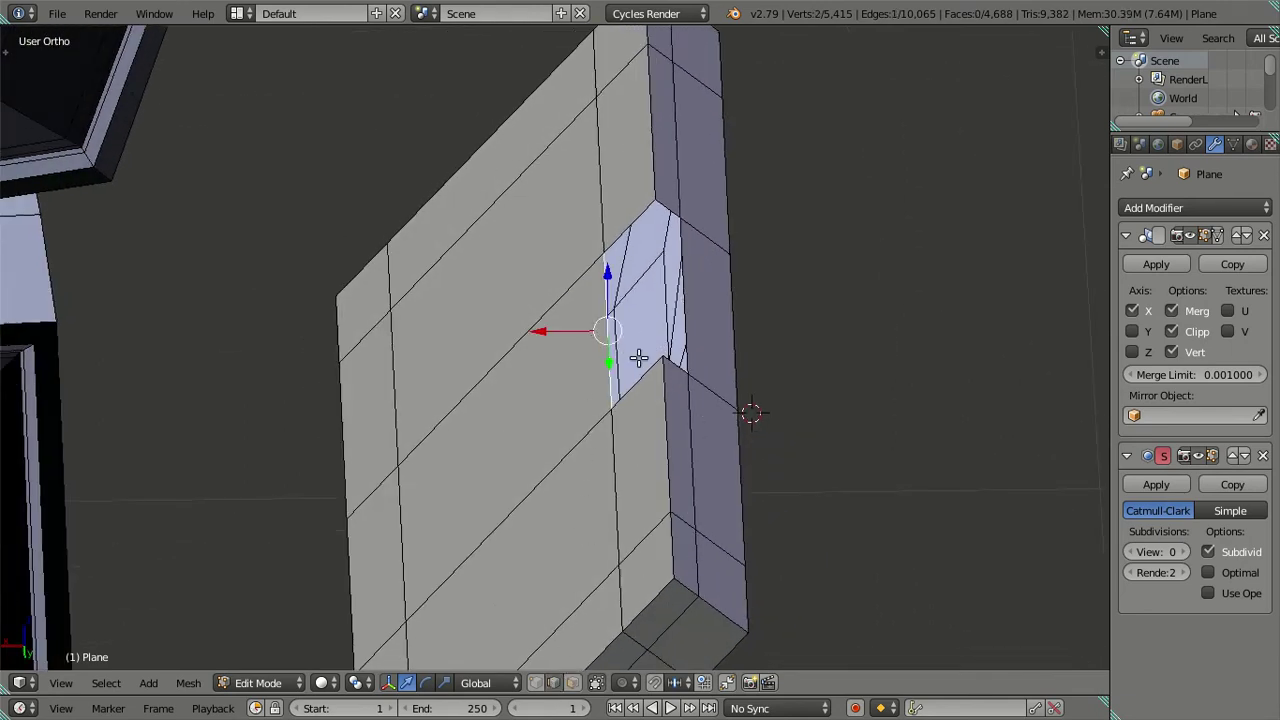
In Back Ortho view, extrude an edge of the notch into new geometry.
{"action": "key", "text": "ctrl+KP_1"}
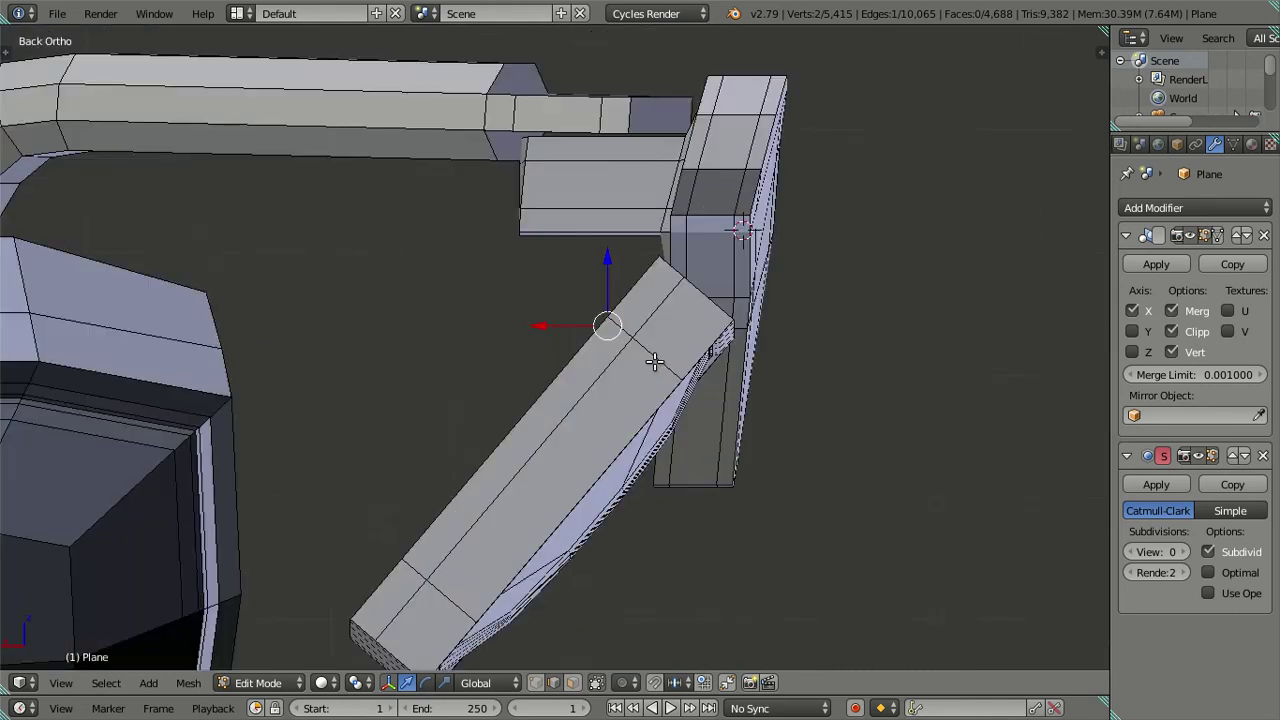
{"action": "key", "text": "z"}
{"action": "scroll", "coordinate": [677, 340], "scroll_direction": "up", "scroll_amount": 2}
{"action": "scroll", "coordinate": [606, 409], "scroll_direction": "up", "scroll_amount": 2}
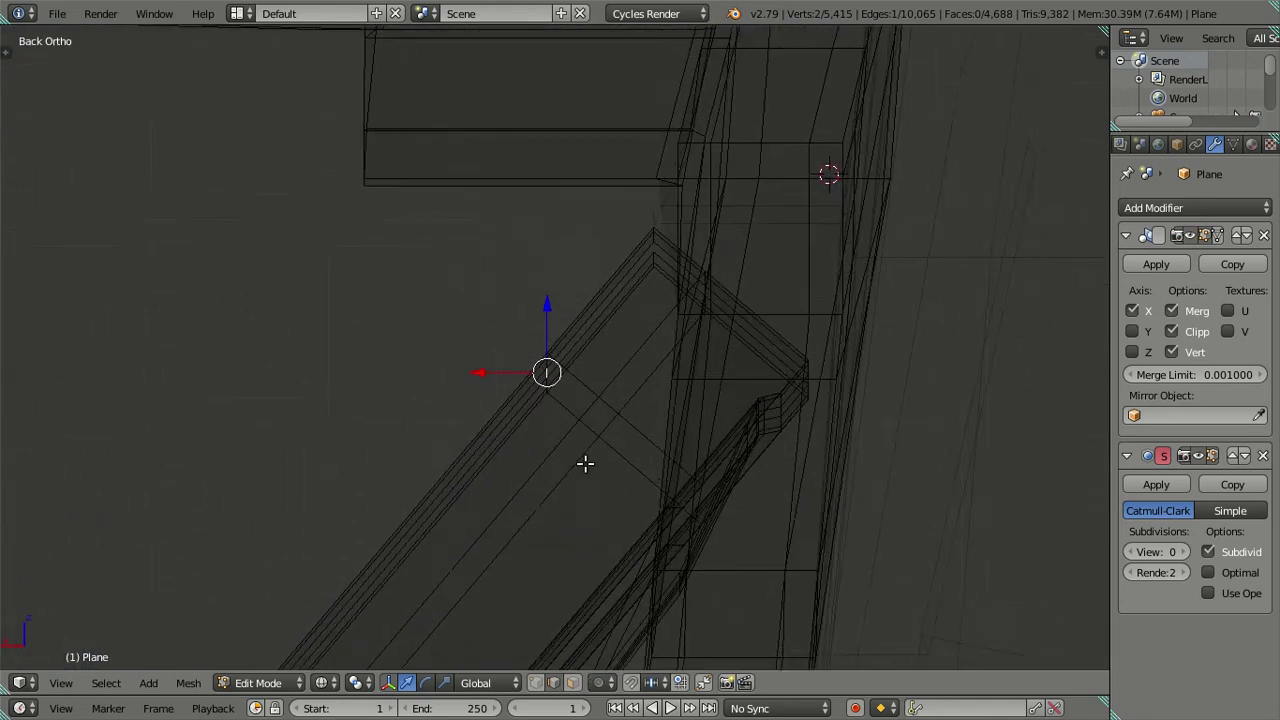
{"action": "scroll", "coordinate": [586, 463], "scroll_direction": "up", "scroll_amount": 1}
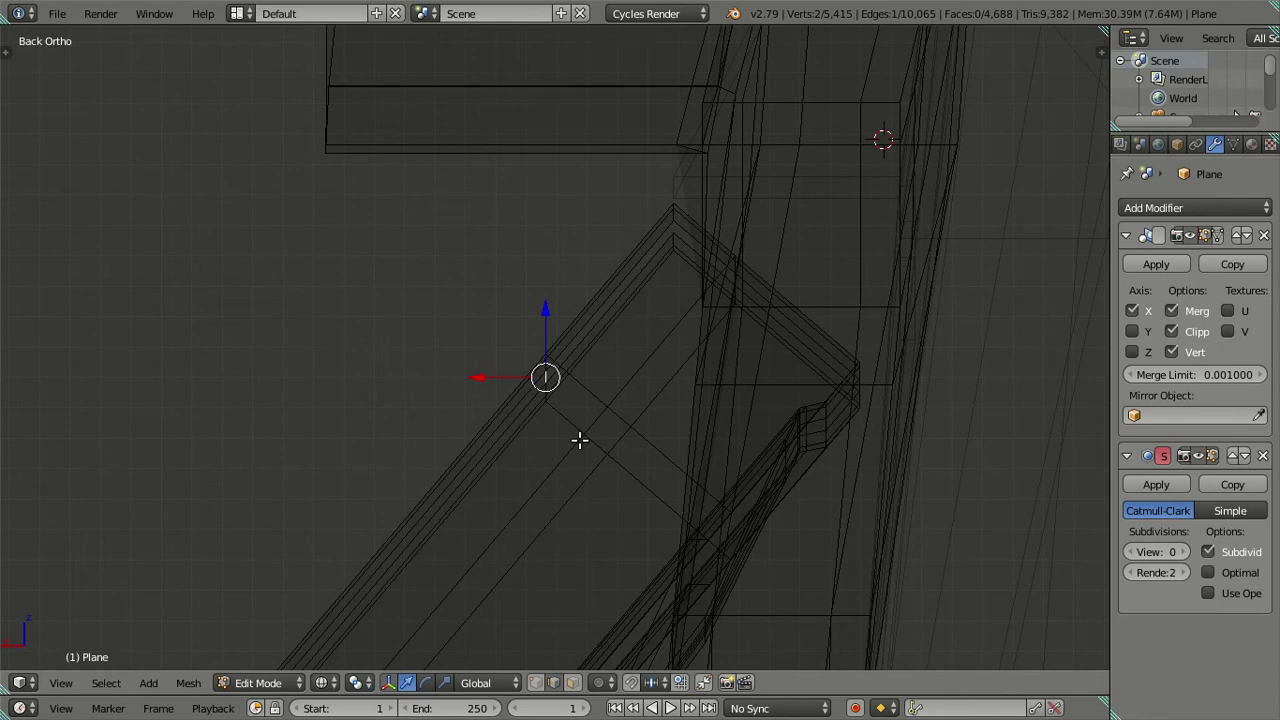
{"action": "key", "text": "z"}
{"action": "key", "text": "z"}
{"action": "key", "text": "z"}
{"action": "key", "text": "z"}
{"action": "key", "text": "e"}
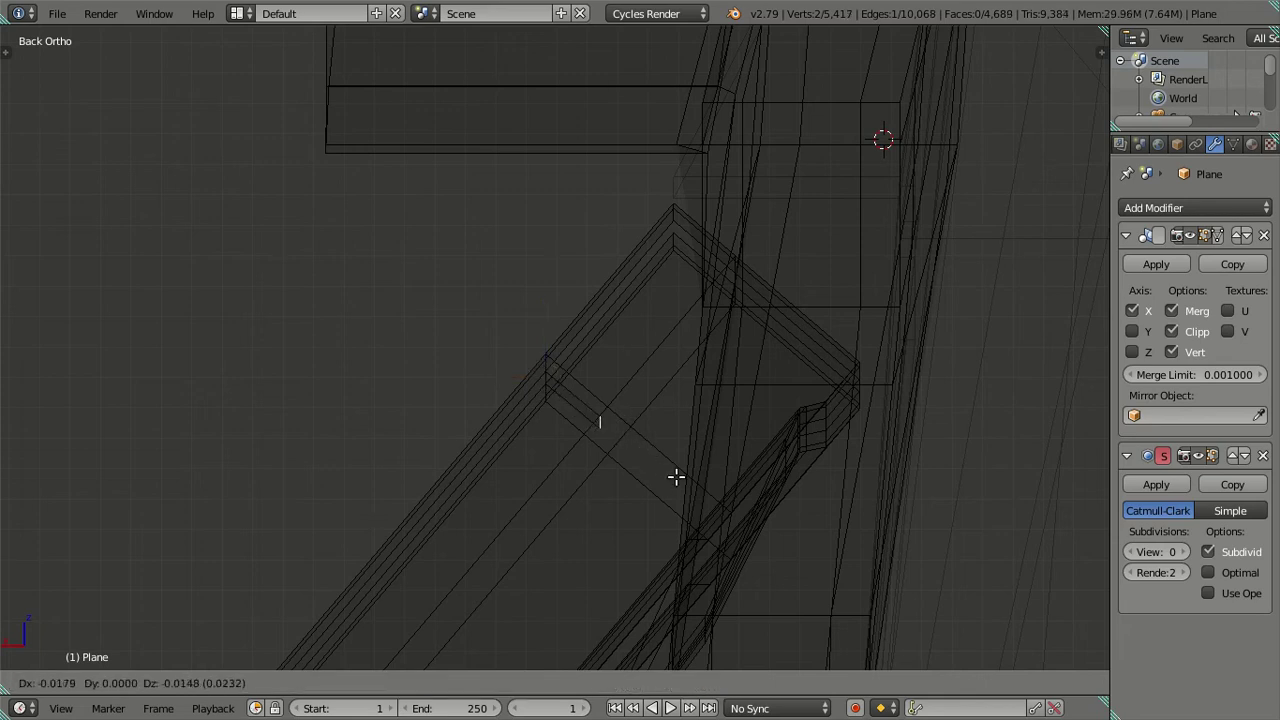
{"action": "left_click", "coordinate": [674, 476]}
Fill two new faces between the notch edges to close the gap in the rim.
{"action": "key", "text": "z"}
{"action": "mouse_move", "coordinate": [668, 471]}
{"action": "middle_mouse_down"}
{"action": "mouse_move", "coordinate": [629, 551]}
{"action": "mouse_move", "coordinate": [660, 537]}
{"action": "mouse_move", "coordinate": [637, 528]}
{"action": "mouse_move", "coordinate": [697, 589]}
{"action": "mouse_move", "coordinate": [894, 560]}
{"action": "mouse_move", "coordinate": [997, 509]}
{"action": "mouse_move", "coordinate": [885, 528]}
{"action": "mouse_move", "coordinate": [694, 465]}
{"action": "middle_mouse_up"}
{"action": "right_click", "coordinate": [732, 379], "text": "alt"}
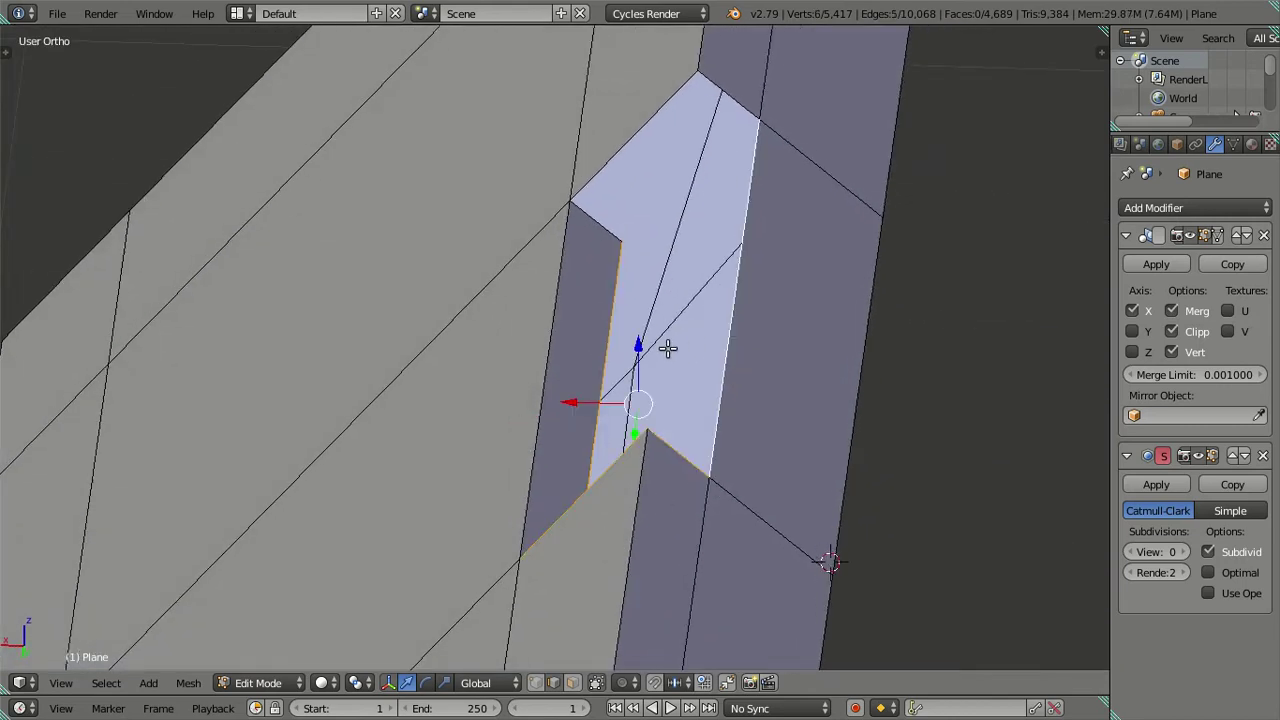
{"action": "right_click", "coordinate": [724, 354], "text": "alt"}
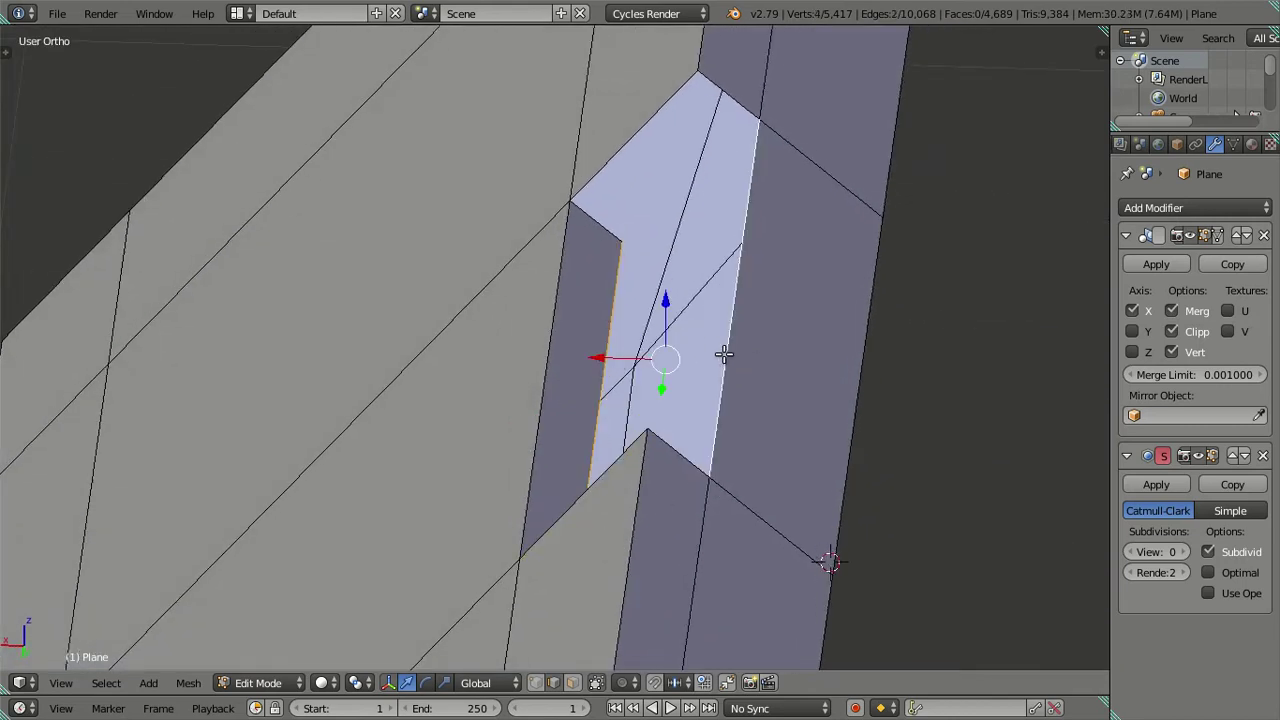
{"action": "right_click", "coordinate": [631, 174], "text": "alt"}
{"action": "key", "text": "f"}
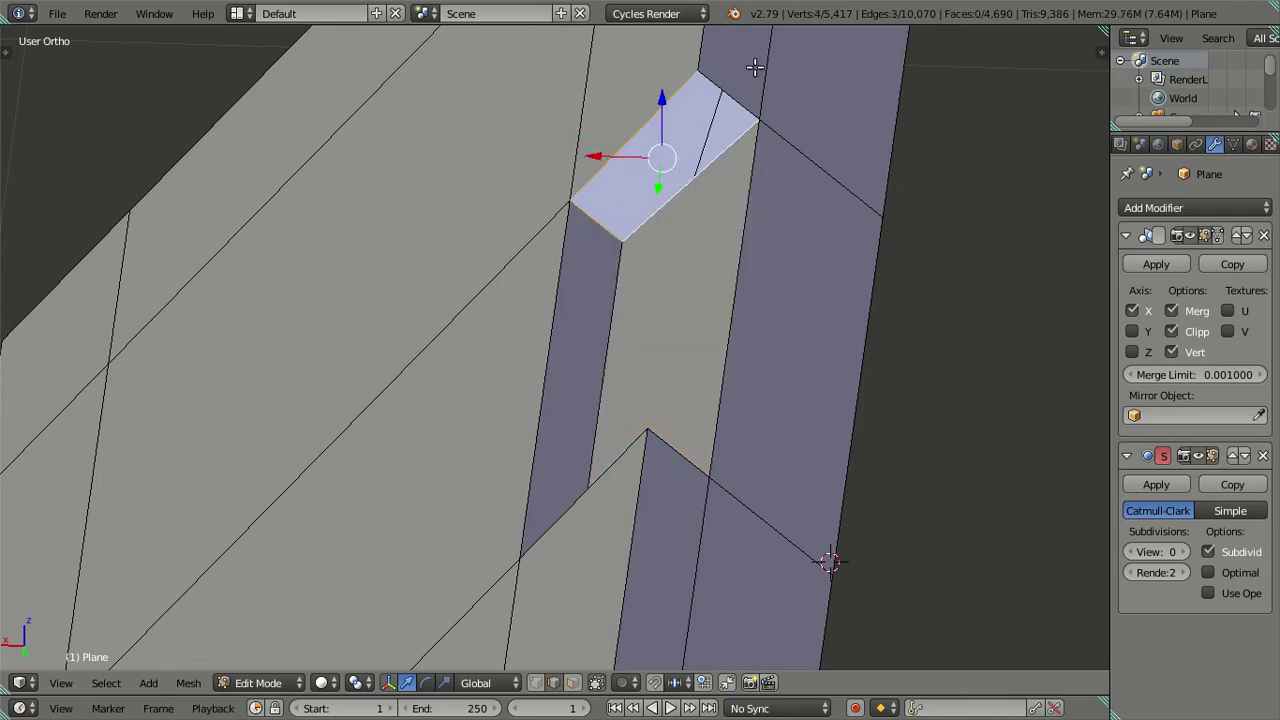
{"action": "mouse_move", "coordinate": [597, 271]}
{"action": "middle_mouse_down"}
{"action": "mouse_move", "coordinate": [806, 326]}
{"action": "mouse_move", "coordinate": [929, 291]}
{"action": "mouse_move", "coordinate": [757, 237]}
{"action": "mouse_move", "coordinate": [791, 178]}
{"action": "middle_mouse_up"}
{"action": "right_click", "coordinate": [757, 237]}
{"action": "key", "text": "f"}
{"action": "mouse_move", "coordinate": [743, 290]}
{"action": "middle_mouse_down"}
{"action": "mouse_move", "coordinate": [589, 474]}
{"action": "mouse_move", "coordinate": [480, 486]}
{"action": "mouse_move", "coordinate": [440, 444]}
{"action": "mouse_move", "coordinate": [528, 368]}
{"action": "middle_mouse_up"}
Nudge the new vertex along X into place, then exit Edit Mode.
{"action": "key", "text": "g"}
{"action": "key", "text": "z"}
{"action": "key", "text": "Escape"}
{"action": "key", "text": "g"}
{"action": "key", "text": "x"}
{"action": "left_click", "coordinate": [601, 375]}
{"action": "mouse_move", "coordinate": [601, 375]}
{"action": "middle_mouse_down"}
{"action": "mouse_move", "coordinate": [640, 380]}
{"action": "mouse_move", "coordinate": [635, 345]}
{"action": "mouse_move", "coordinate": [687, 370]}
{"action": "mouse_move", "coordinate": [746, 335]}
{"action": "mouse_move", "coordinate": [808, 325]}
{"action": "mouse_move", "coordinate": [634, 391]}
{"action": "mouse_move", "coordinate": [689, 437]}
{"action": "mouse_move", "coordinate": [704, 385]}
{"action": "middle_mouse_up"}
{"action": "key", "text": "Tab"}
{"action": "key", "text": "Tab"}
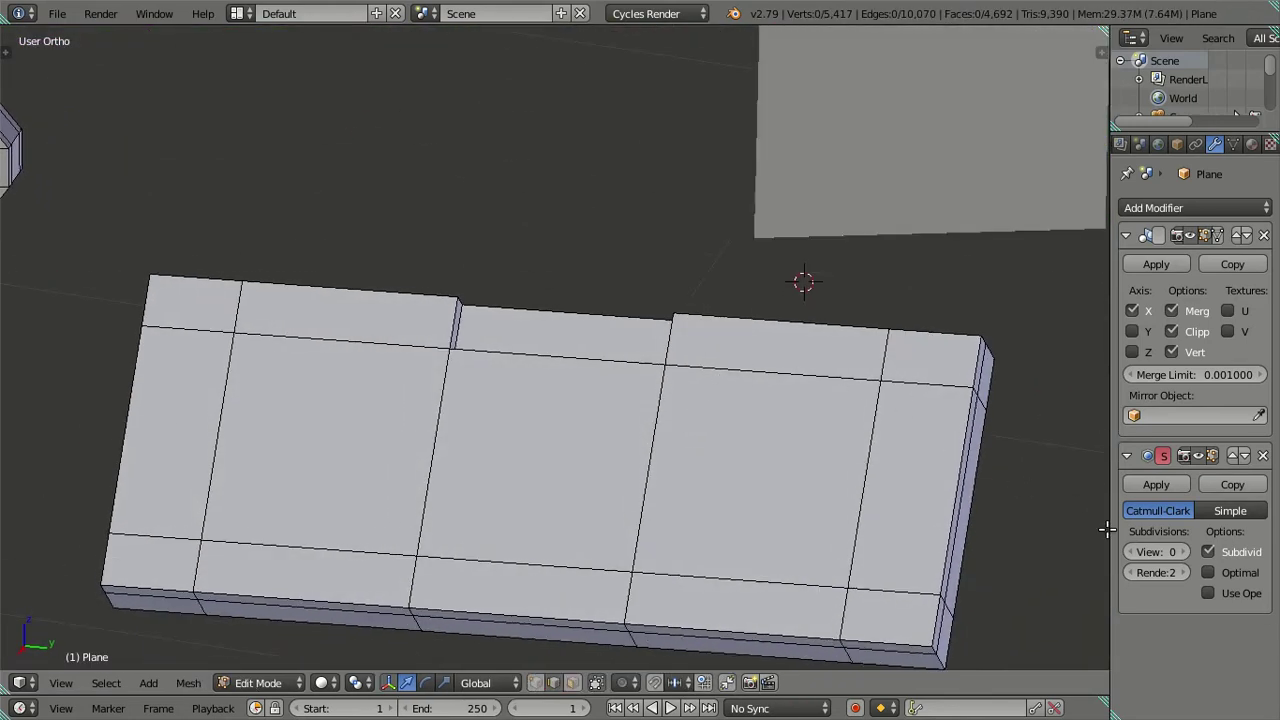
Set the Subdivision View level to 2 and add six loop cuts across the middle strip.
{"action": "left_click", "coordinate": [1184, 552]}
{"action": "left_click", "coordinate": [1184, 552]}
{"action": "middle_click_drag", "start_coordinate": [863, 400], "coordinate": [655, 403]}
{"action": "key", "text": "ctrl+r"}
{"action": "scroll", "coordinate": [572, 378], "scroll_direction": "up", "scroll_amount": 2}
{"action": "scroll", "coordinate": [570, 377], "scroll_direction": "up", "scroll_amount": 2}
{"action": "scroll", "coordinate": [568, 377], "scroll_direction": "up", "scroll_amount": 1}
{"action": "left_click", "coordinate": [568, 377]}
{"action": "right_click", "coordinate": [520, 396]}
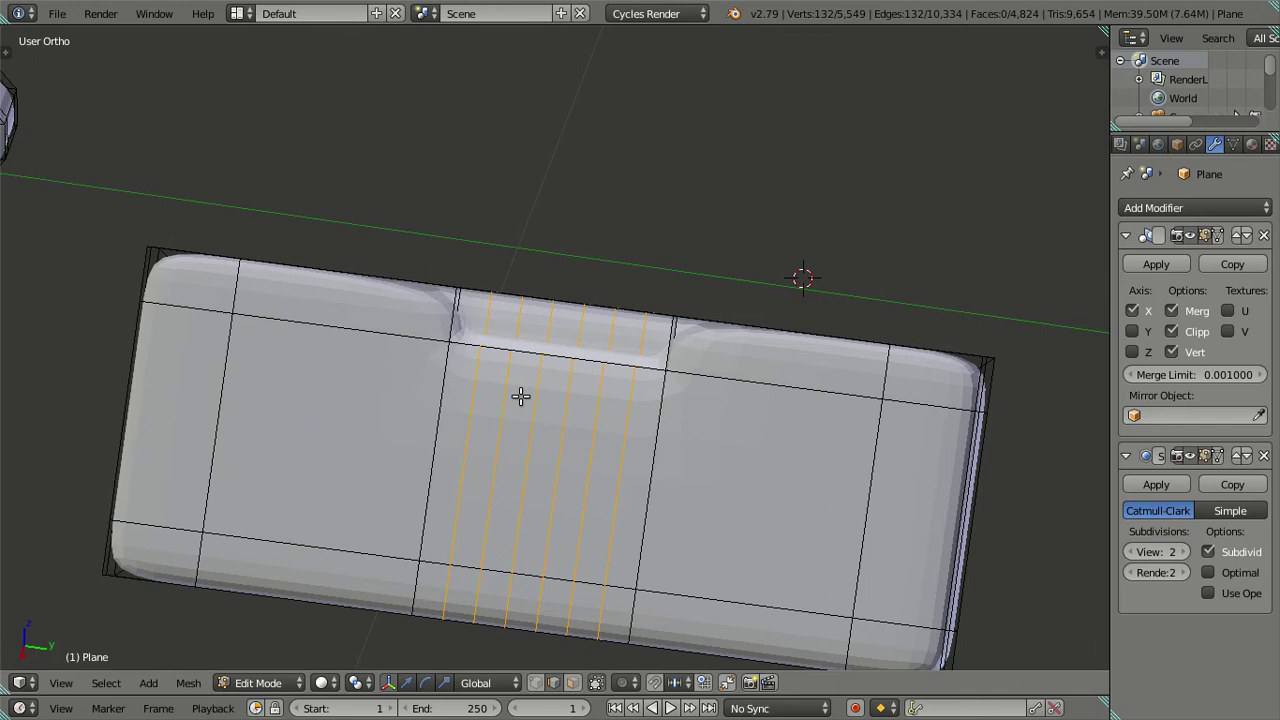
Dissolve four of the middle strip's new edge loops.
{"action": "key", "text": "x"}
{"action": "key", "text": "Escape"}
{"action": "key", "text": "a"}
{"action": "middle_click_drag", "start_coordinate": [677, 471], "coordinate": [702, 397]}
{"action": "key", "text": "ctrl+z"}
{"action": "key", "text": "x"}
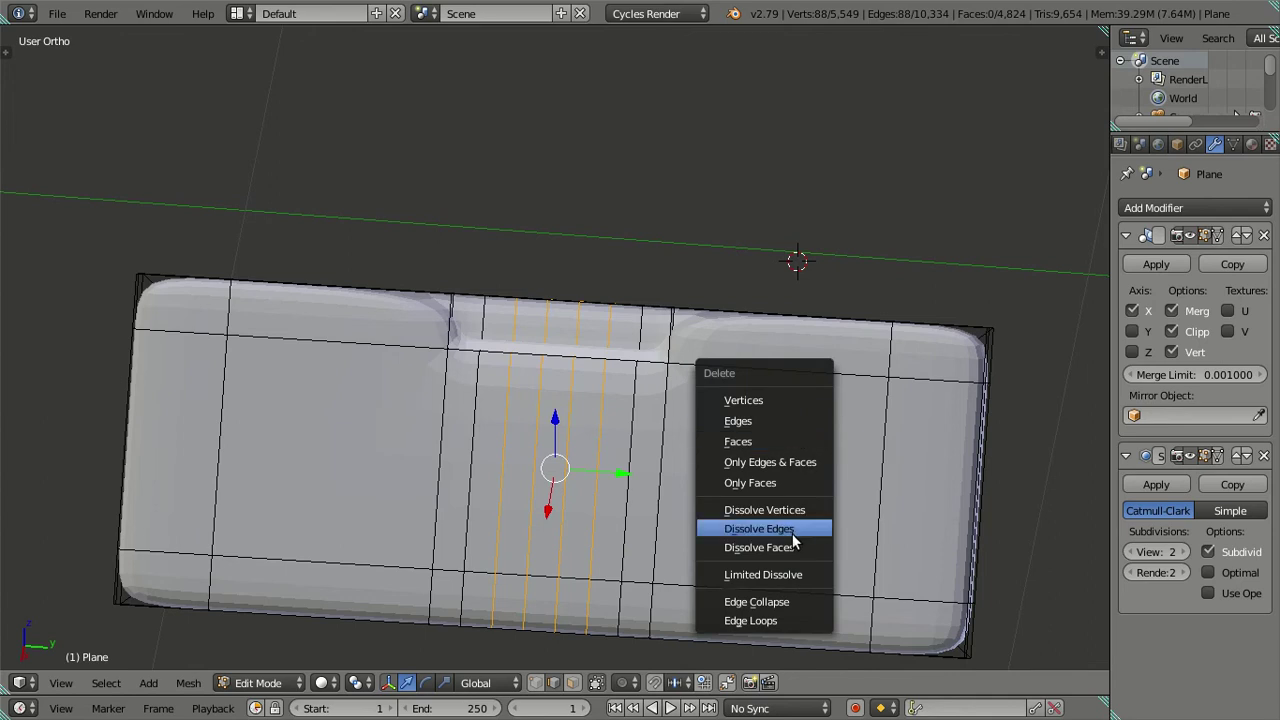
{"action": "left_click", "coordinate": [791, 529]}
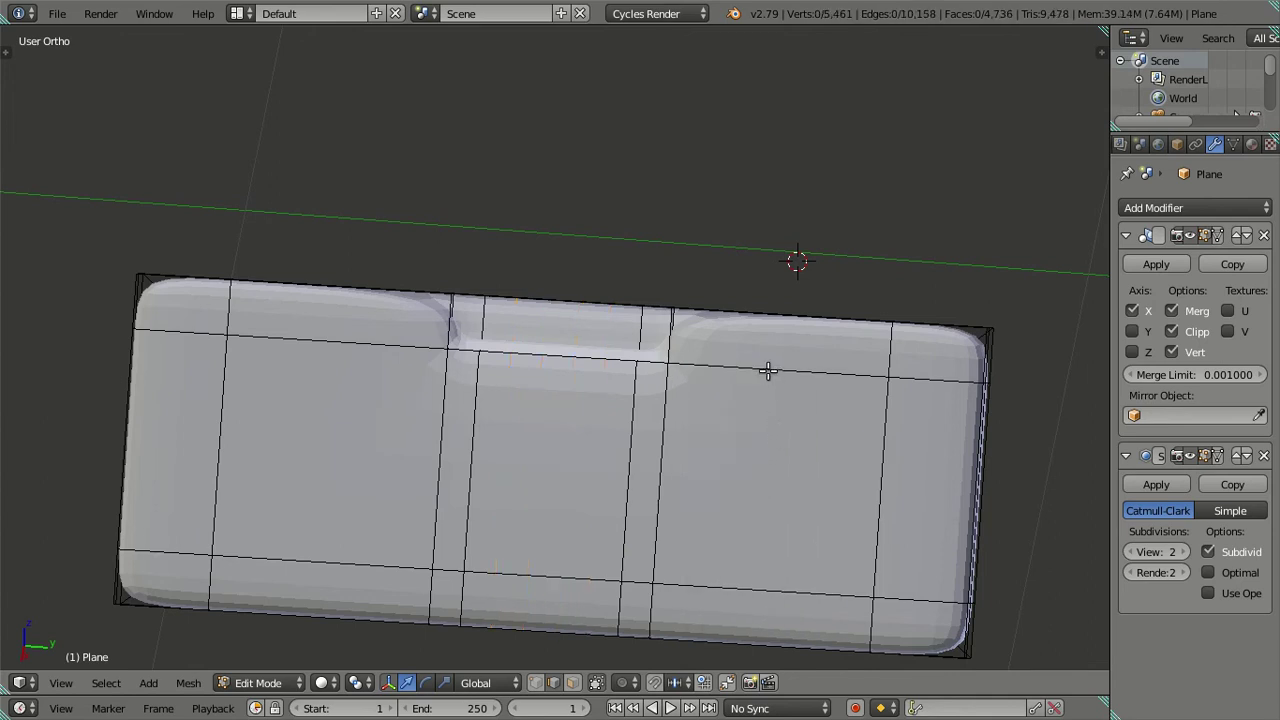
Add six loop cuts across the right strip and dissolve the extra loops.
{"action": "key", "text": "ctrl+r"}
{"action": "scroll", "coordinate": [767, 371], "scroll_direction": "up", "scroll_amount": 4}
{"action": "scroll", "coordinate": [767, 371], "scroll_direction": "up", "scroll_amount": 1}
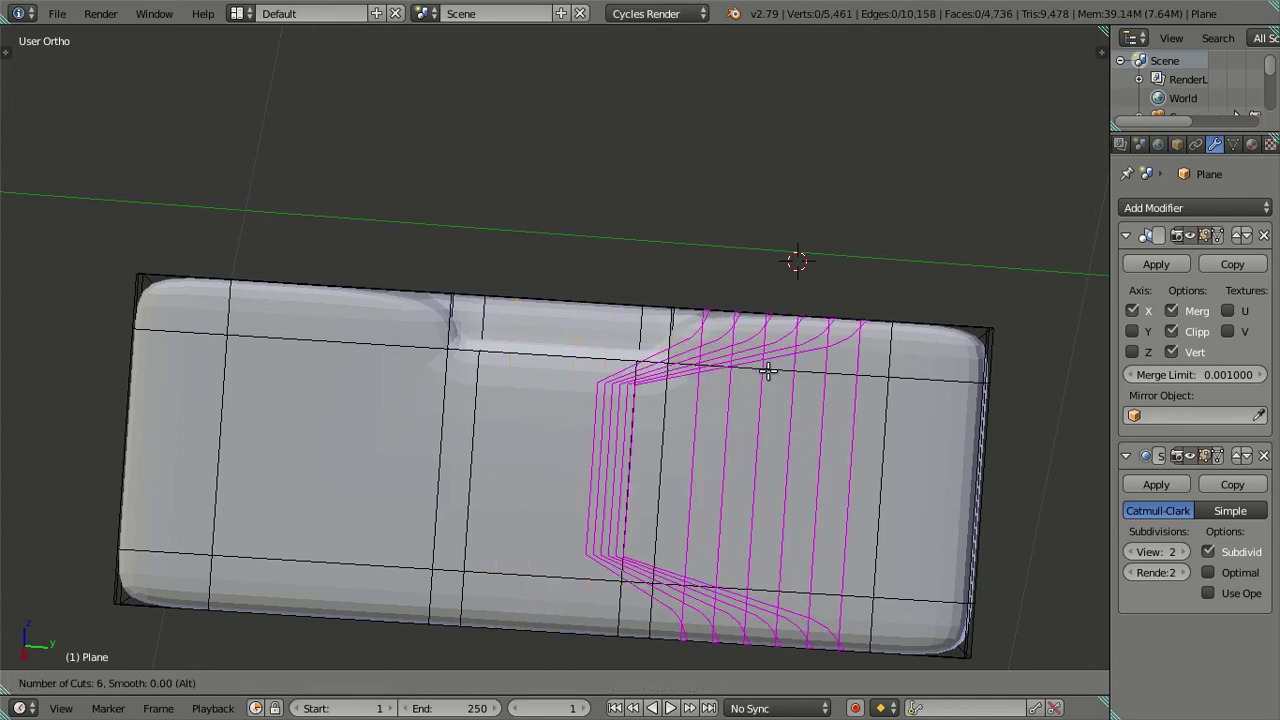
{"action": "left_click", "coordinate": [767, 371]}
{"action": "right_click", "coordinate": [698, 418]}
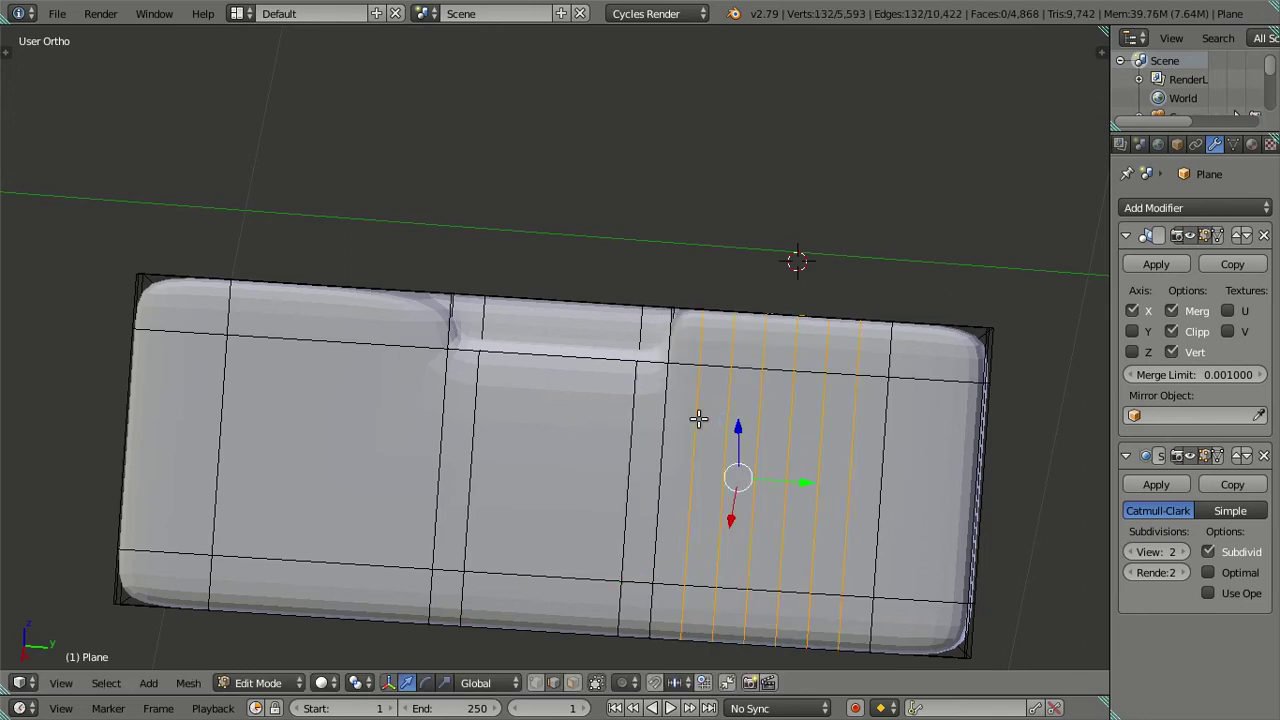
{"action": "key", "text": "x"}
{"action": "left_click", "coordinate": [826, 432]}
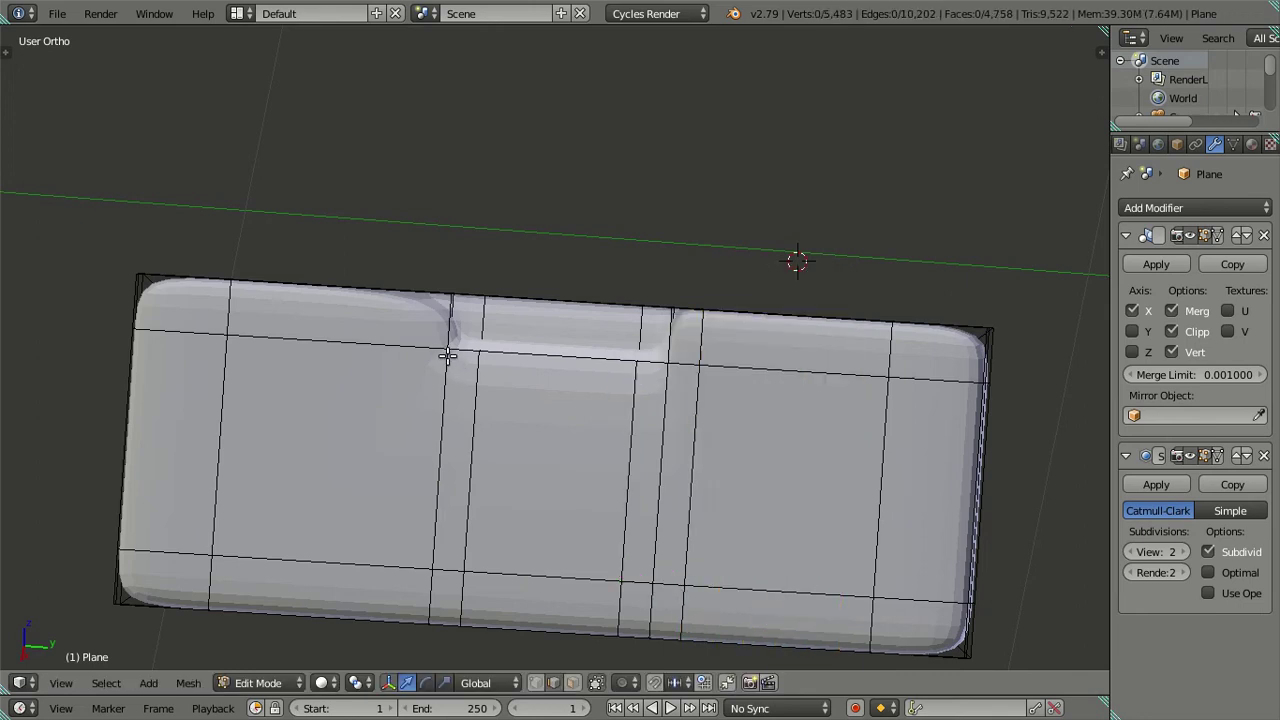
Add loop cuts across the left strip, dissolve the extras, and check the smoothing in Object Mode.
{"action": "key", "text": "ctrl+r"}
{"action": "left_click", "coordinate": [351, 344]}
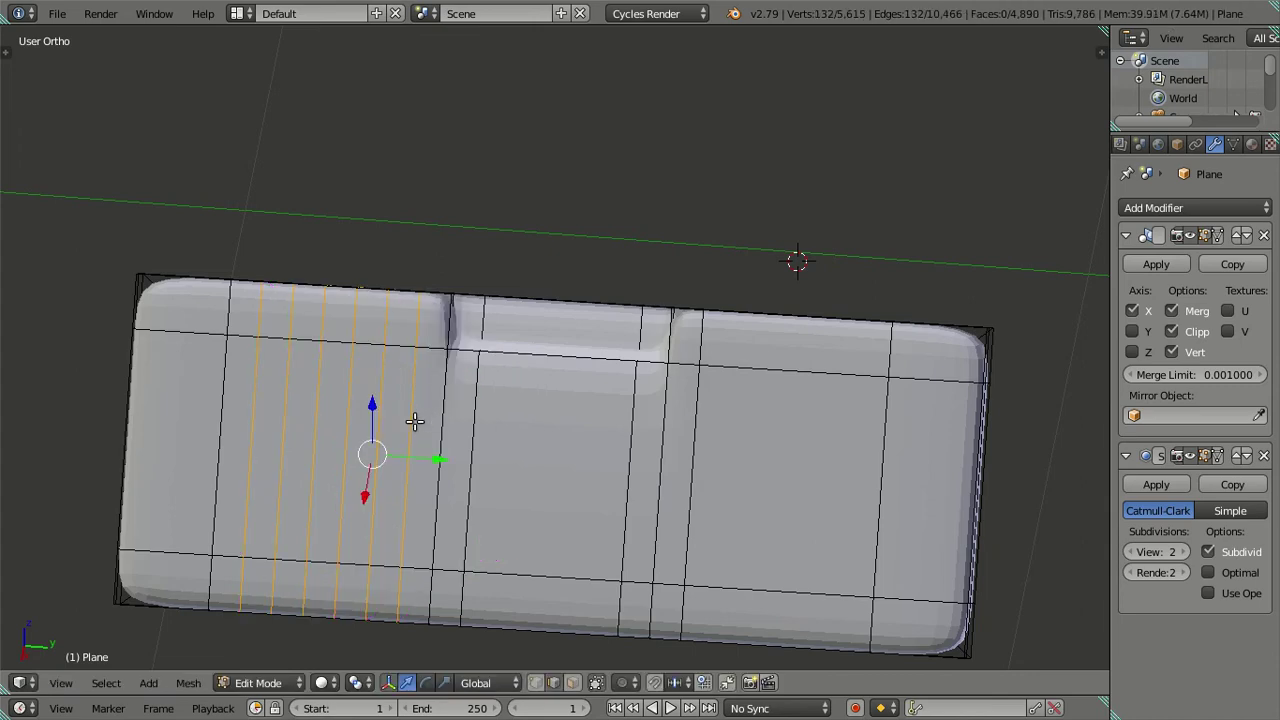
{"action": "right_click", "coordinate": [414, 423]}
{"action": "key", "text": "x"}
{"action": "left_click", "coordinate": [537, 512]}
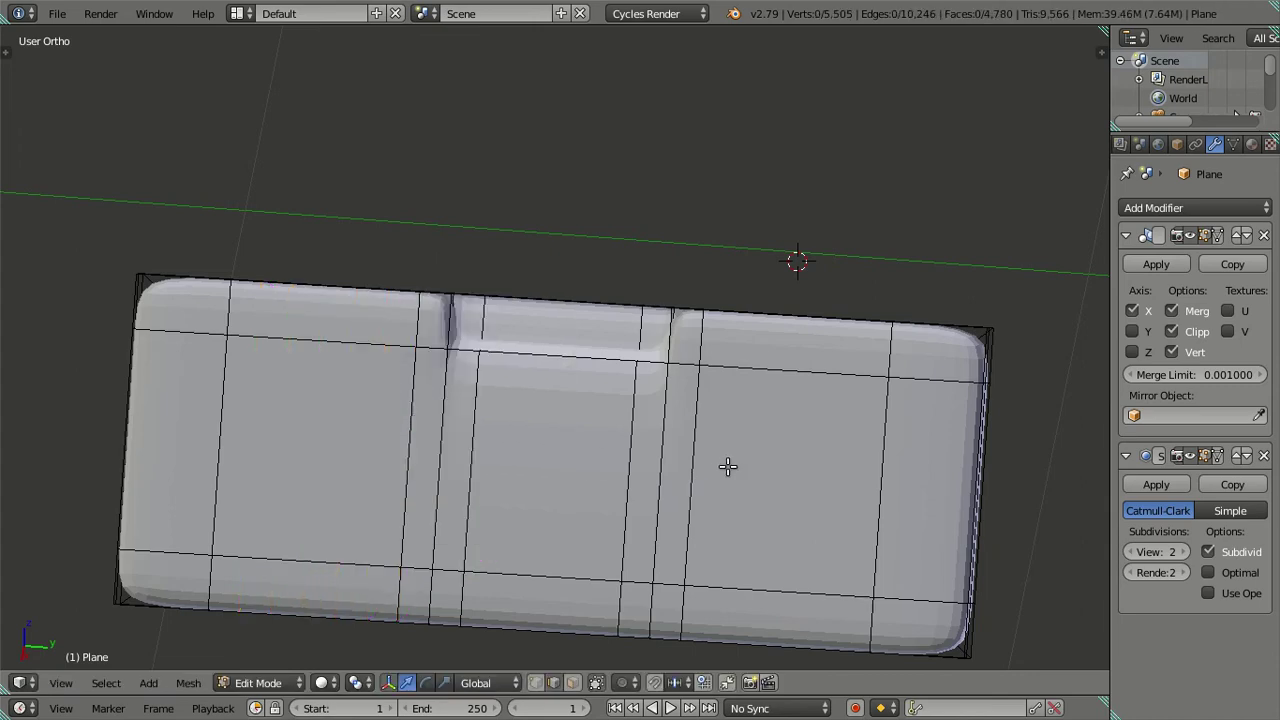
{"action": "mouse_move", "coordinate": [727, 466]}
{"action": "middle_mouse_down"}
{"action": "mouse_move", "coordinate": [700, 523]}
{"action": "mouse_move", "coordinate": [766, 417]}
{"action": "mouse_move", "coordinate": [853, 350]}
{"action": "mouse_move", "coordinate": [863, 231]}
{"action": "mouse_move", "coordinate": [829, 188]}
{"action": "middle_mouse_up"}
{"action": "key", "text": "Tab"}
{"action": "mouse_move", "coordinate": [671, 298]}
{"action": "middle_mouse_down"}
{"action": "mouse_move", "coordinate": [592, 307]}
{"action": "mouse_move", "coordinate": [589, 254]}
{"action": "mouse_move", "coordinate": [573, 342]}
{"action": "mouse_move", "coordinate": [458, 462]}
{"action": "mouse_move", "coordinate": [393, 559]}
{"action": "mouse_move", "coordinate": [416, 586]}
{"action": "mouse_move", "coordinate": [608, 551]}
{"action": "mouse_move", "coordinate": [608, 494]}
{"action": "mouse_move", "coordinate": [557, 446]}
{"action": "middle_mouse_up"}
{"action": "key", "text": "Tab"}
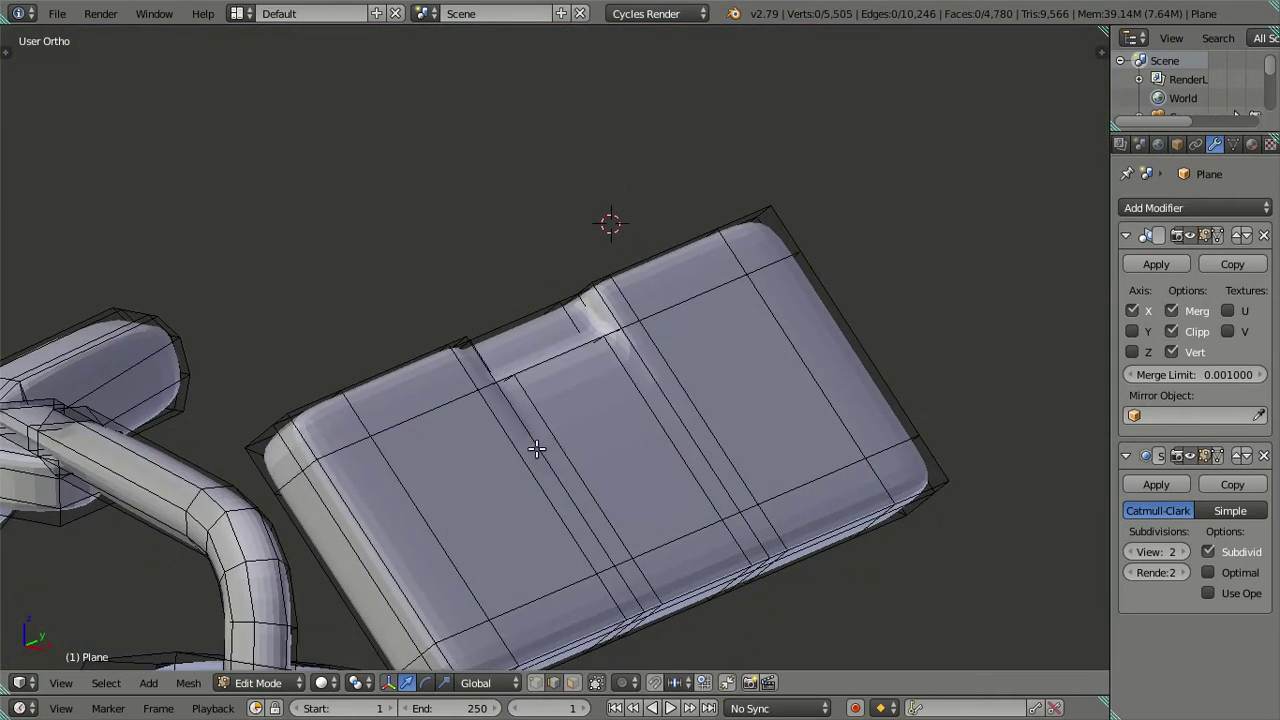
Add five lengthwise loop cuts along the block, dissolve the unneeded ones, and return to Object Mode.
{"action": "key", "text": "ctrl+r"}
{"action": "scroll", "coordinate": [535, 441], "scroll_direction": "up", "scroll_amount": 2}
{"action": "scroll", "coordinate": [536, 441], "scroll_direction": "up", "scroll_amount": 2}
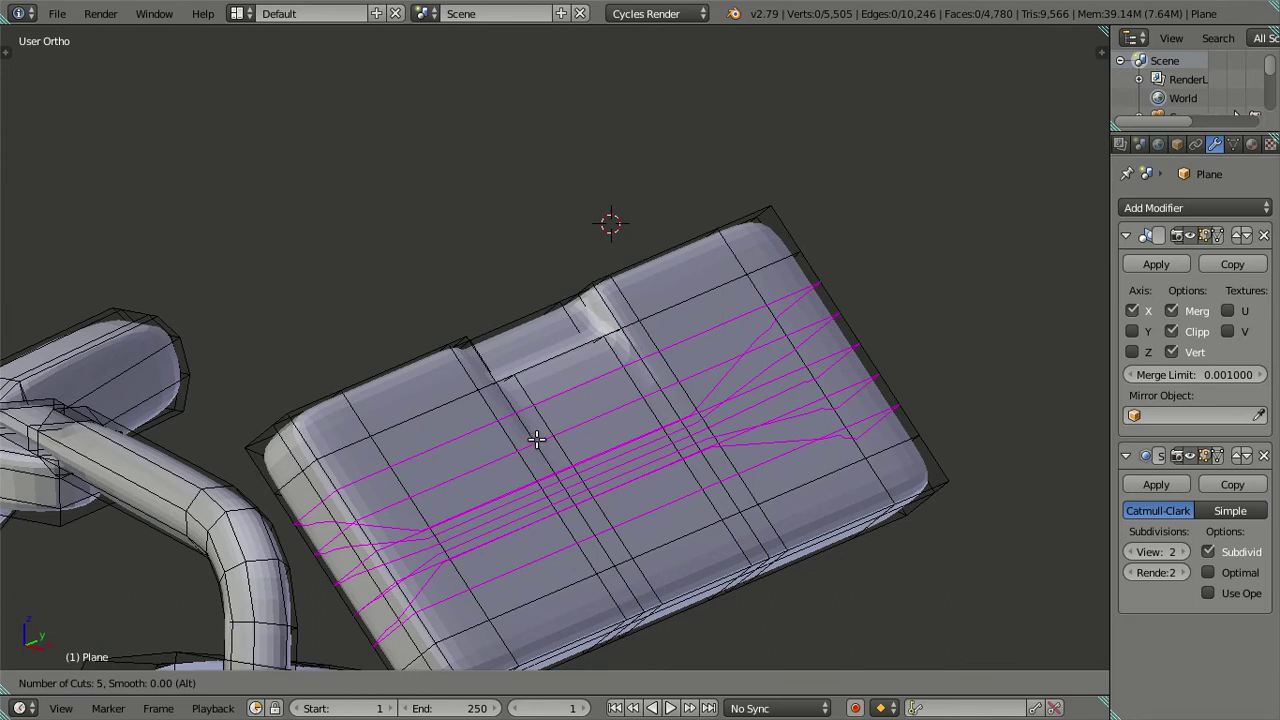
{"action": "left_click", "coordinate": [538, 437]}
{"action": "right_click", "coordinate": [538, 437]}
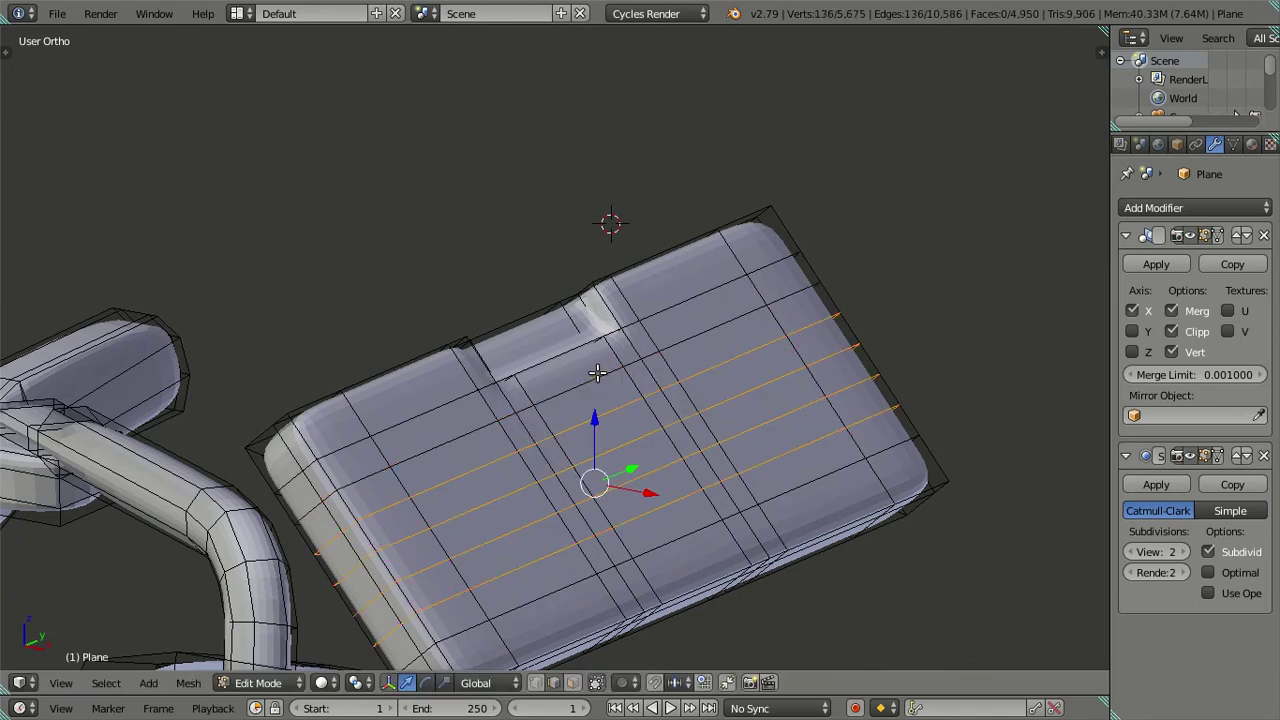
{"action": "key", "text": "c"}
{"action": "left_click", "coordinate": [851, 505]}
{"action": "right_click", "coordinate": [851, 505]}
{"action": "key", "text": "ctrl+z"}
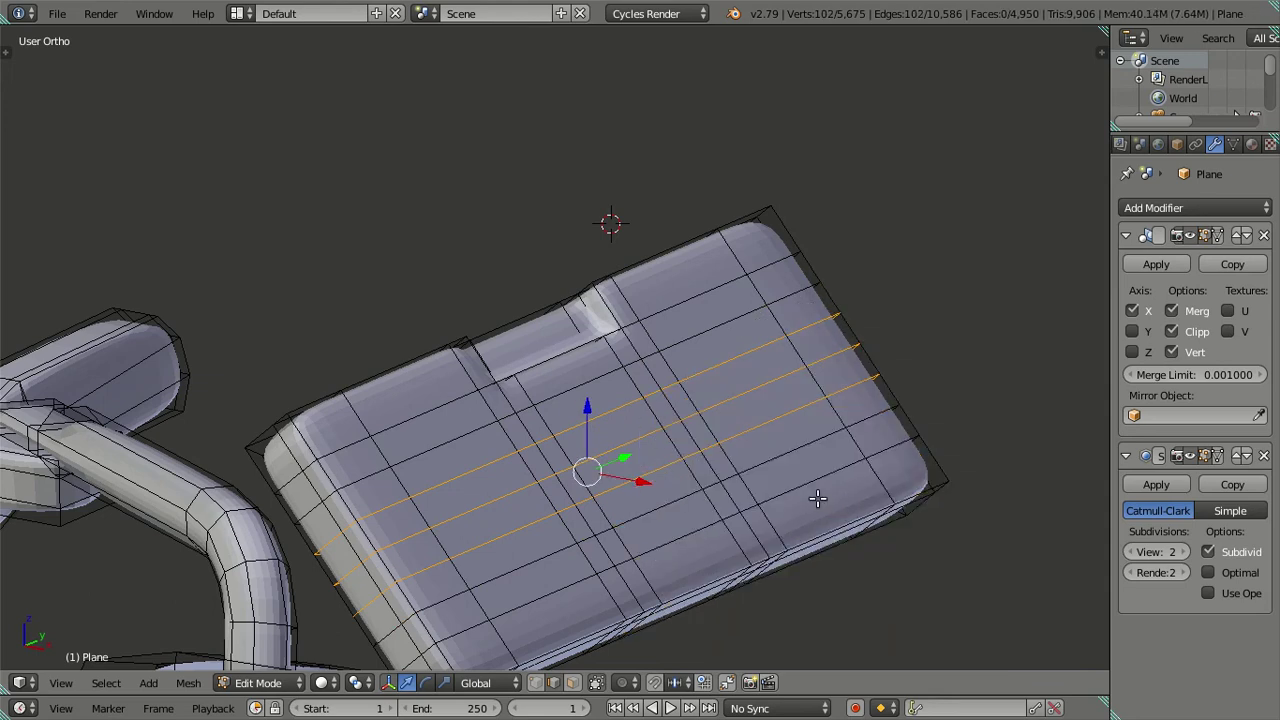
{"action": "key", "text": "x"}
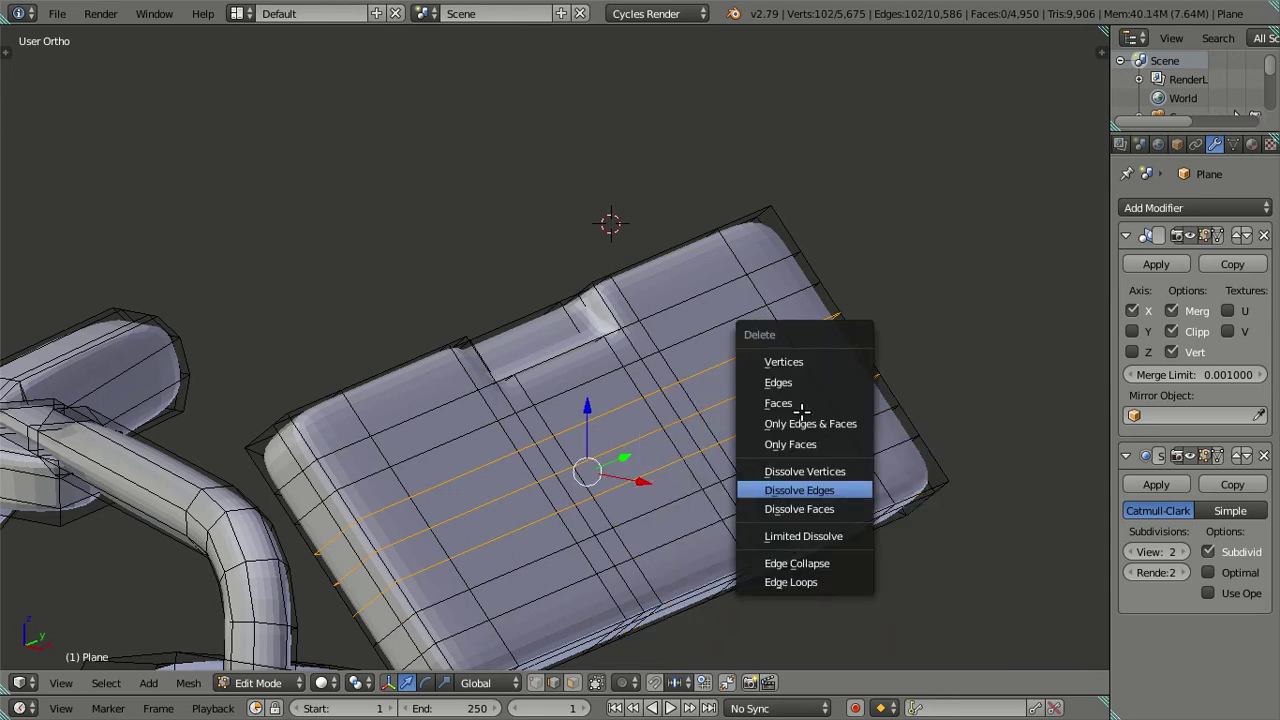
{"action": "key", "text": "Return"}
{"action": "mouse_move", "coordinate": [832, 443]}
{"action": "middle_mouse_down"}
{"action": "mouse_move", "coordinate": [554, 435]}
{"action": "mouse_move", "coordinate": [574, 506]}
{"action": "mouse_move", "coordinate": [546, 397]}
{"action": "mouse_move", "coordinate": [566, 443]}
{"action": "mouse_move", "coordinate": [609, 380]}
{"action": "mouse_move", "coordinate": [596, 405]}
{"action": "mouse_move", "coordinate": [539, 440]}
{"action": "mouse_move", "coordinate": [557, 419]}
{"action": "mouse_move", "coordinate": [606, 429]}
{"action": "mouse_move", "coordinate": [446, 420]}
{"action": "mouse_move", "coordinate": [491, 449]}
{"action": "mouse_move", "coordinate": [514, 491]}
{"action": "mouse_move", "coordinate": [484, 483]}
{"action": "middle_mouse_up"}
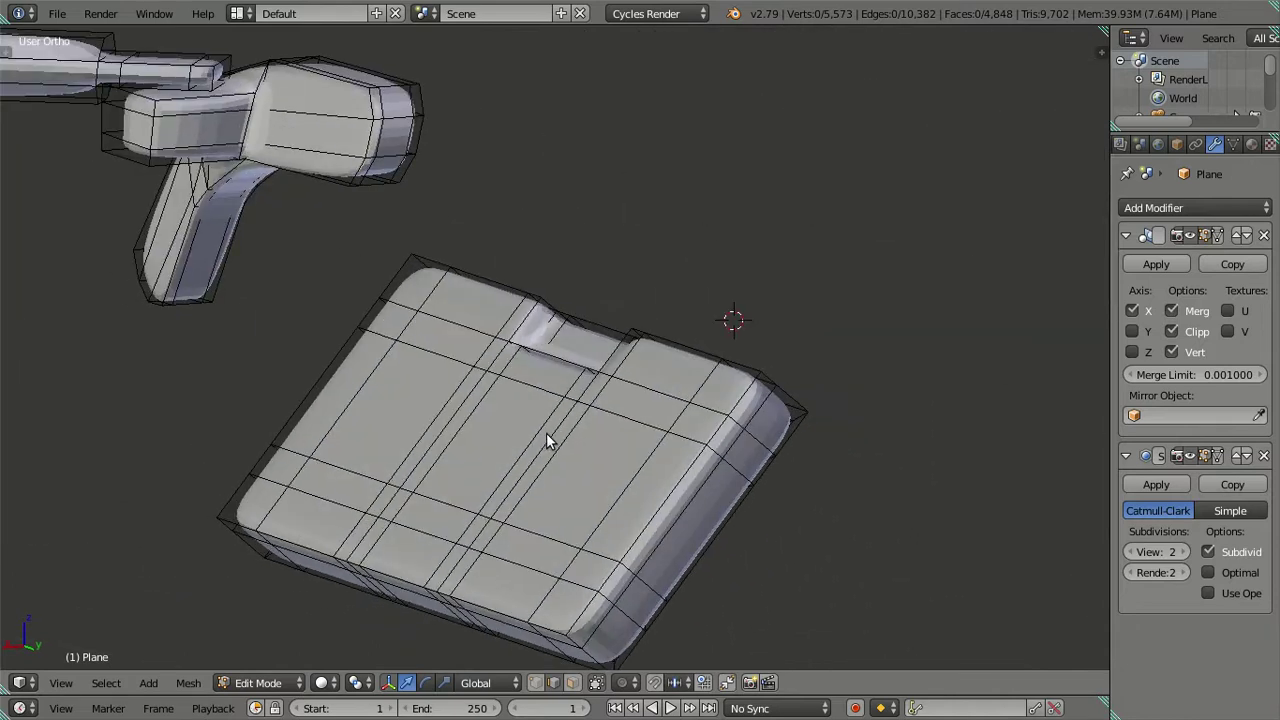
{"action": "key", "text": "Tab"}
{"action": "key", "text": "Tab"}
Set the subdivision preview back to 0 and select the edges of the two centre box rows.
{"action": "mouse_move", "coordinate": [460, 425]}
{"action": "middle_mouse_down"}
{"action": "mouse_move", "coordinate": [417, 400]}
{"action": "mouse_move", "coordinate": [400, 417]}
{"action": "mouse_move", "coordinate": [387, 399]}
{"action": "mouse_move", "coordinate": [374, 506]}
{"action": "mouse_move", "coordinate": [420, 483]}
{"action": "mouse_move", "coordinate": [471, 417]}
{"action": "mouse_move", "coordinate": [788, 639]}
{"action": "middle_mouse_up"}
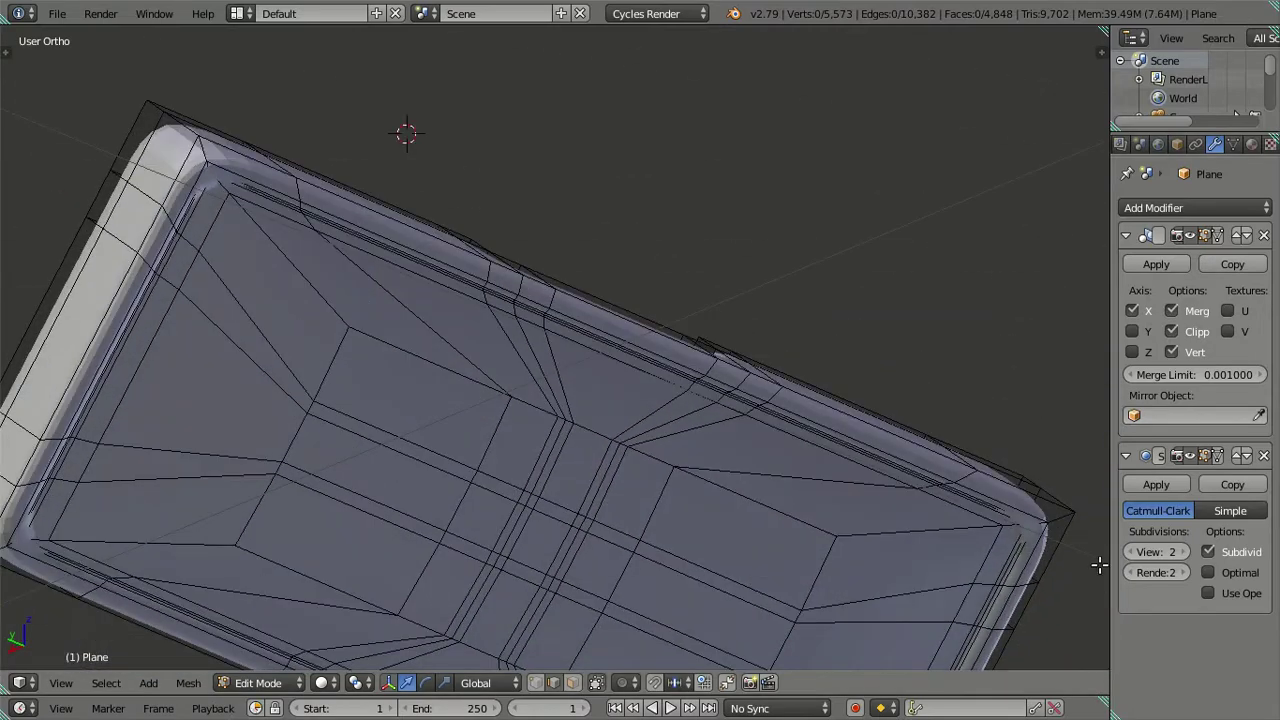
{"action": "left_click", "coordinate": [1131, 551]}
{"action": "left_click", "coordinate": [1131, 551]}
{"action": "mouse_move", "coordinate": [943, 509]}
{"action": "middle_mouse_down"}
{"action": "mouse_move", "coordinate": [797, 463]}
{"action": "mouse_move", "coordinate": [762, 521]}
{"action": "mouse_move", "coordinate": [763, 637]}
{"action": "middle_mouse_up"}
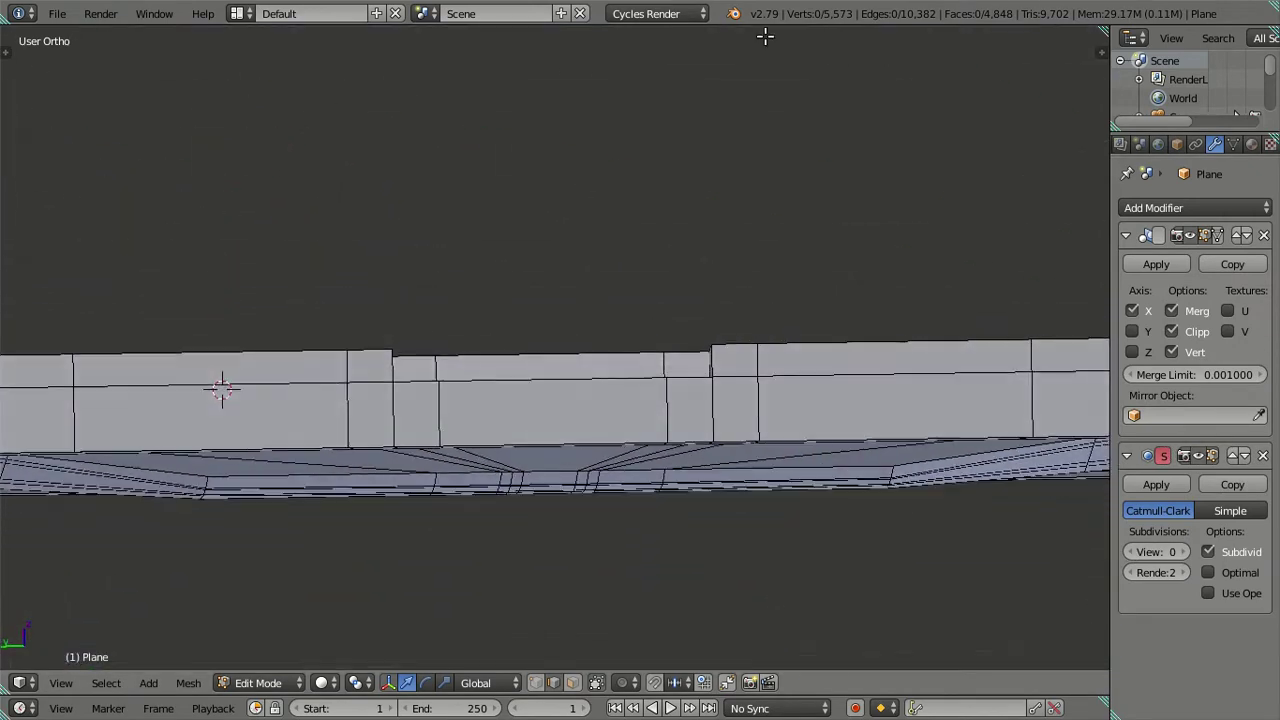
{"action": "mouse_move", "coordinate": [763, 35]}
{"action": "middle_mouse_down"}
{"action": "mouse_move", "coordinate": [766, 606]}
{"action": "mouse_move", "coordinate": [774, 409]}
{"action": "mouse_move", "coordinate": [745, 488]}
{"action": "mouse_move", "coordinate": [748, 643]}
{"action": "mouse_move", "coordinate": [777, 623]}
{"action": "mouse_move", "coordinate": [771, 657]}
{"action": "mouse_move", "coordinate": [765, 550]}
{"action": "middle_mouse_up"}
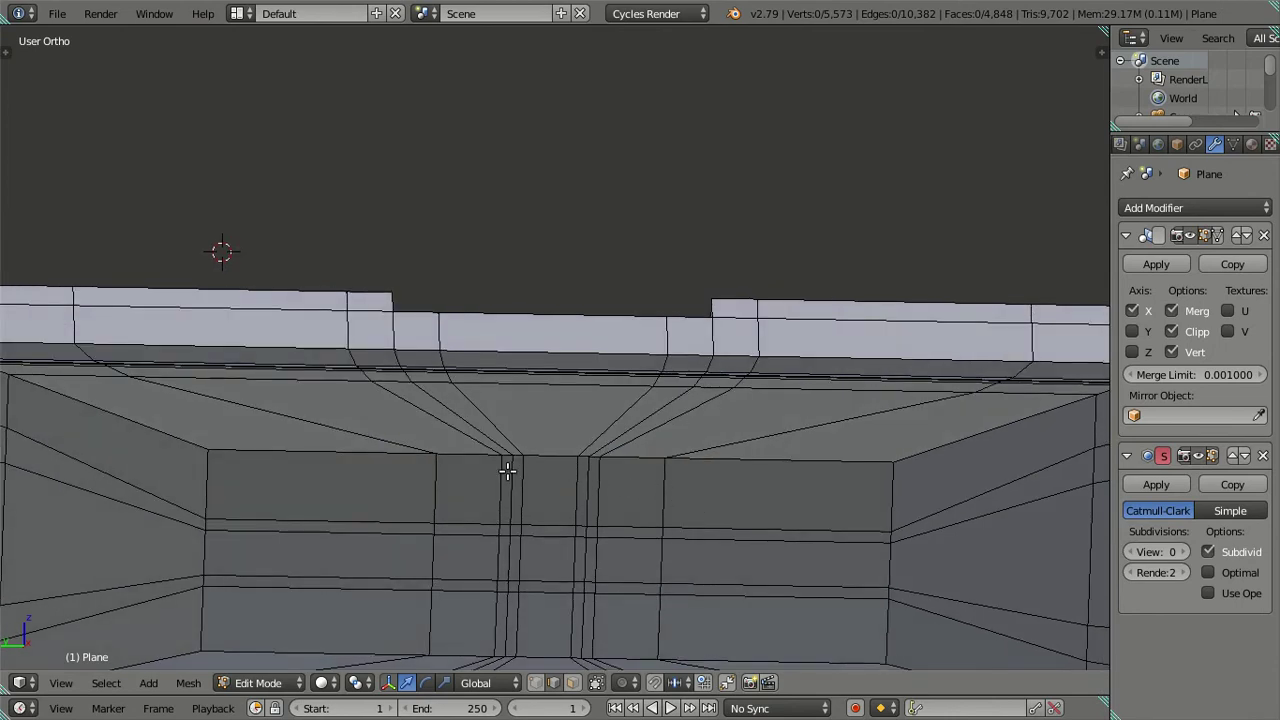
{"action": "right_click", "coordinate": [476, 525], "text": "shift"}
{"action": "right_click", "coordinate": [629, 523], "text": "ctrl"}
{"action": "right_click", "coordinate": [482, 534], "text": "shift"}
{"action": "right_click", "coordinate": [608, 548], "text": "ctrl"}
Add the lower and bottom edge rows of the centre box to the selection.
{"action": "middle_click_drag", "start_coordinate": [659, 617], "coordinate": [669, 429], "text": "shift"}
{"action": "right_click", "coordinate": [472, 413], "text": "shift"}
{"action": "right_click", "coordinate": [666, 416], "text": "ctrl"}
{"action": "right_click", "coordinate": [489, 432], "text": "shift"}
{"action": "right_click", "coordinate": [617, 433], "text": "ctrl"}
{"action": "right_click", "coordinate": [606, 487], "text": "ctrl"}
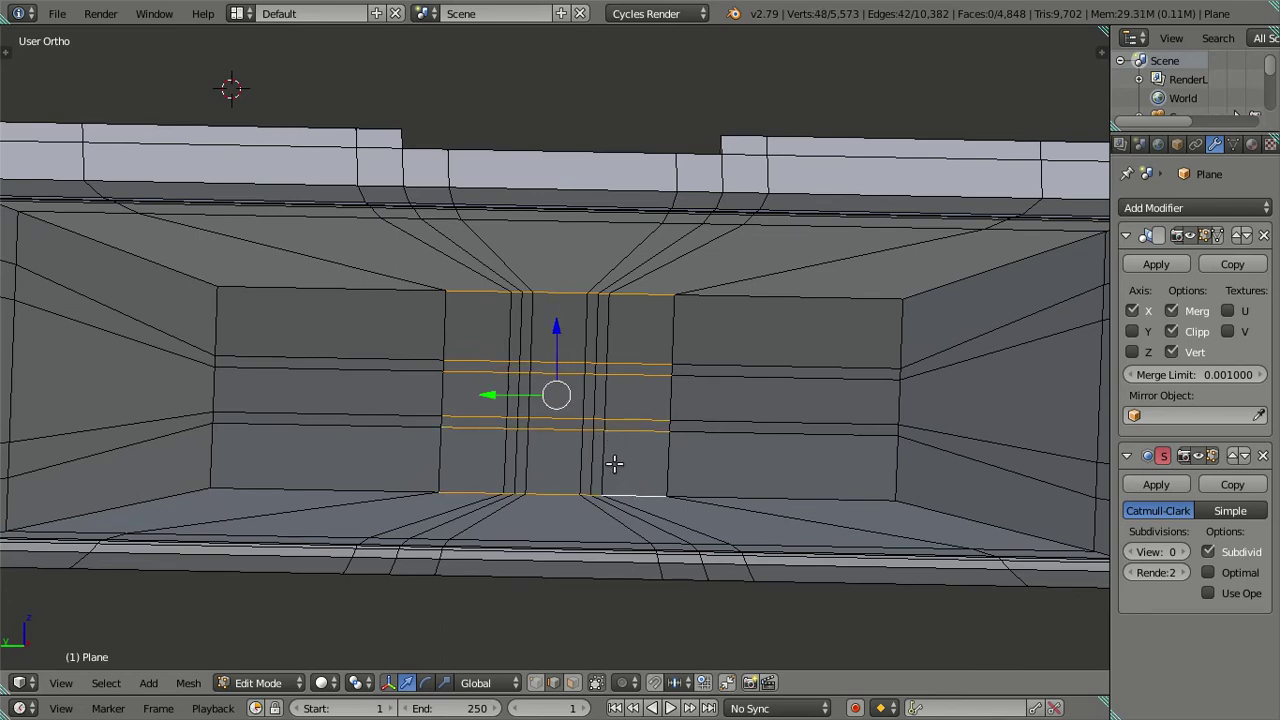
{"action": "mouse_move", "coordinate": [604, 458]}
{"action": "middle_mouse_down"}
{"action": "mouse_move", "coordinate": [606, 445]}
{"action": "mouse_move", "coordinate": [496, 416]}
{"action": "middle_mouse_up"}
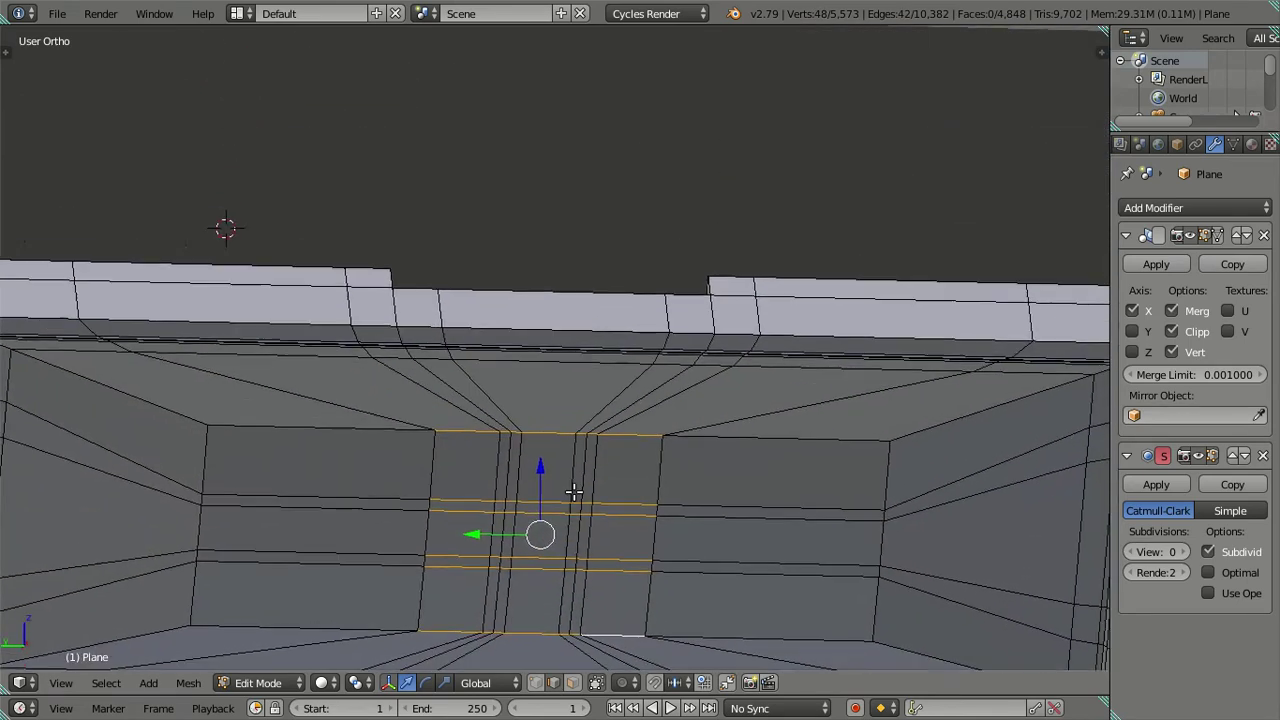
{"action": "scroll", "coordinate": [496, 416], "scroll_direction": "up", "scroll_amount": 1}
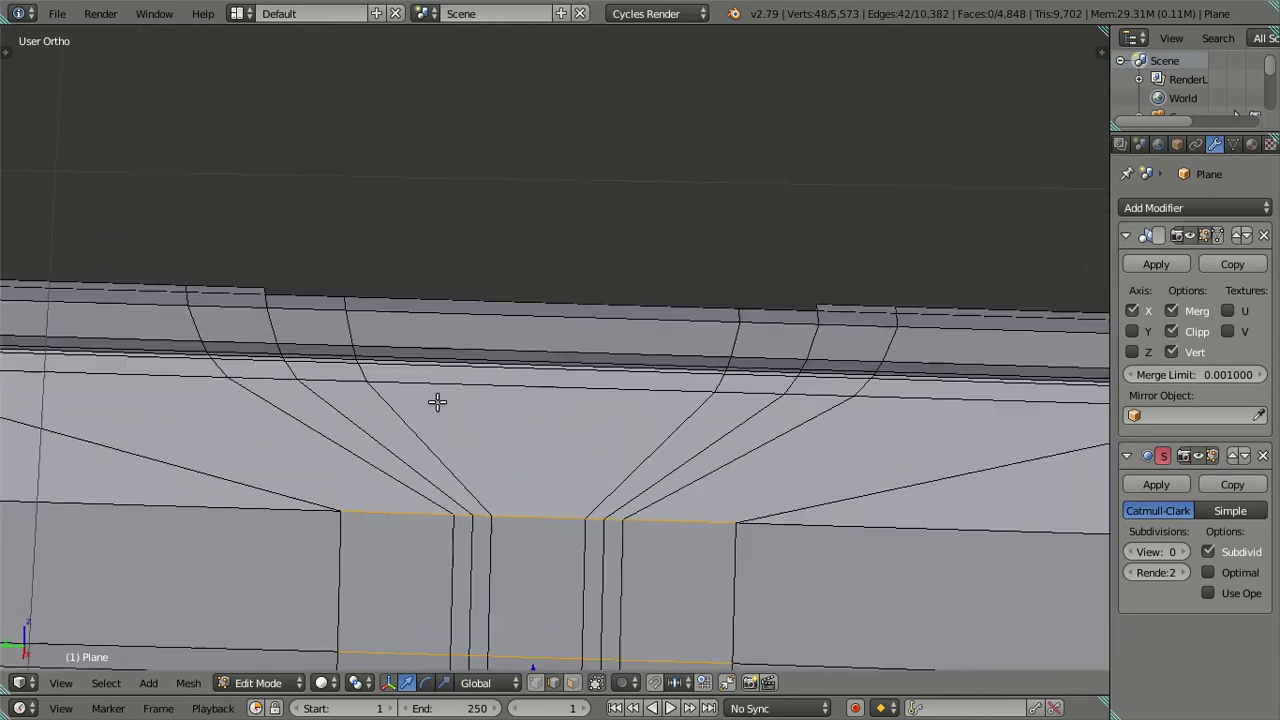
{"action": "scroll", "coordinate": [437, 400], "scroll_direction": "up", "scroll_amount": 1}
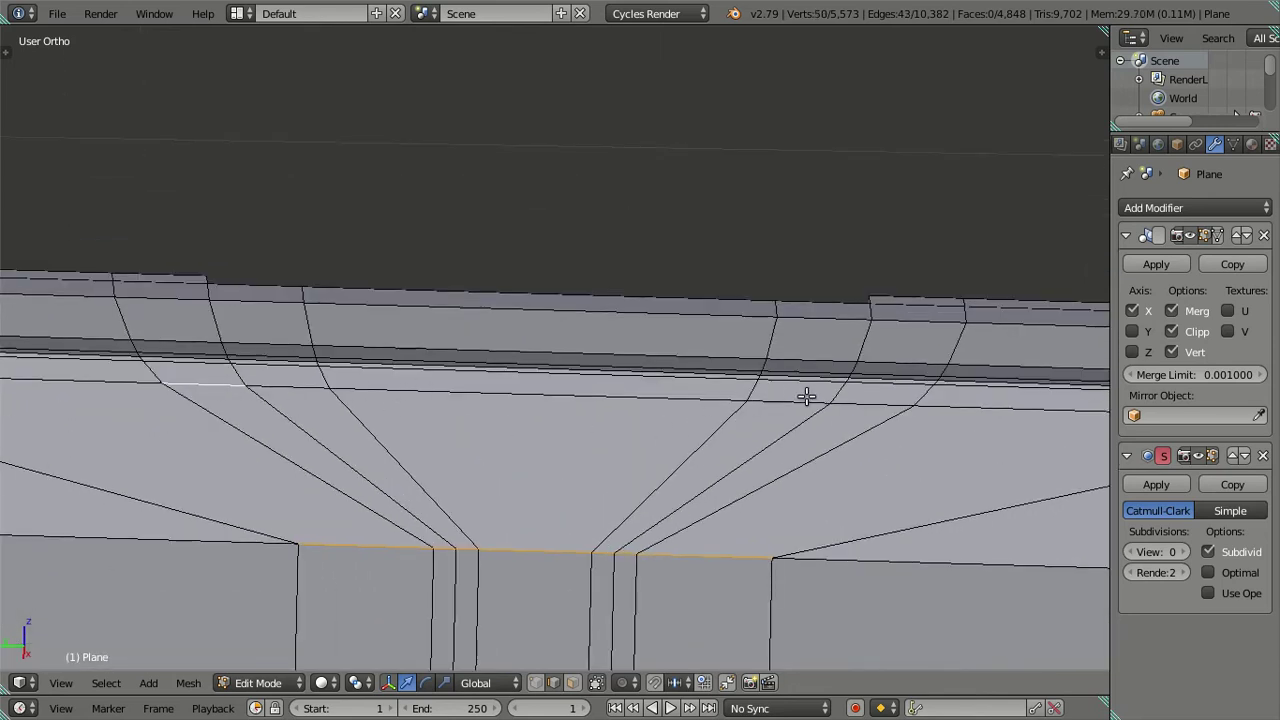
Add the edge loops around the notch to the selection.
{"action": "right_click", "coordinate": [859, 406], "text": "alt+shift"}
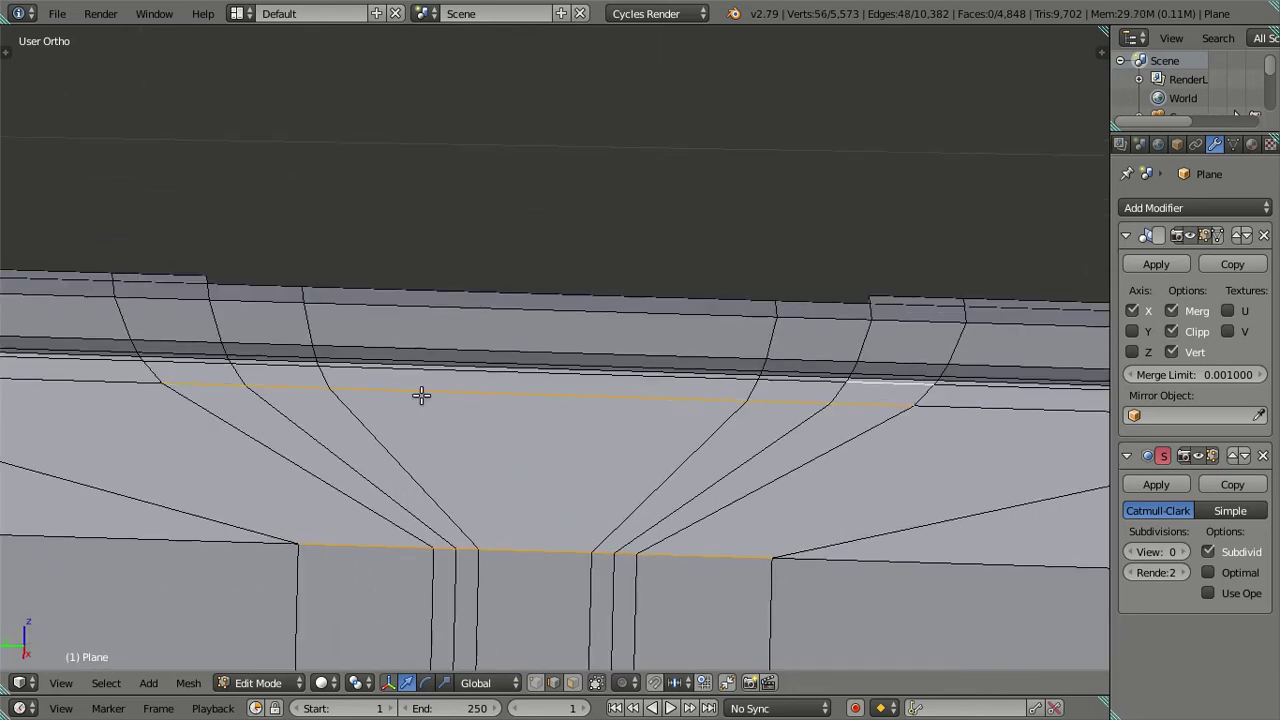
{"action": "right_click", "coordinate": [188, 348], "text": "alt+shift"}
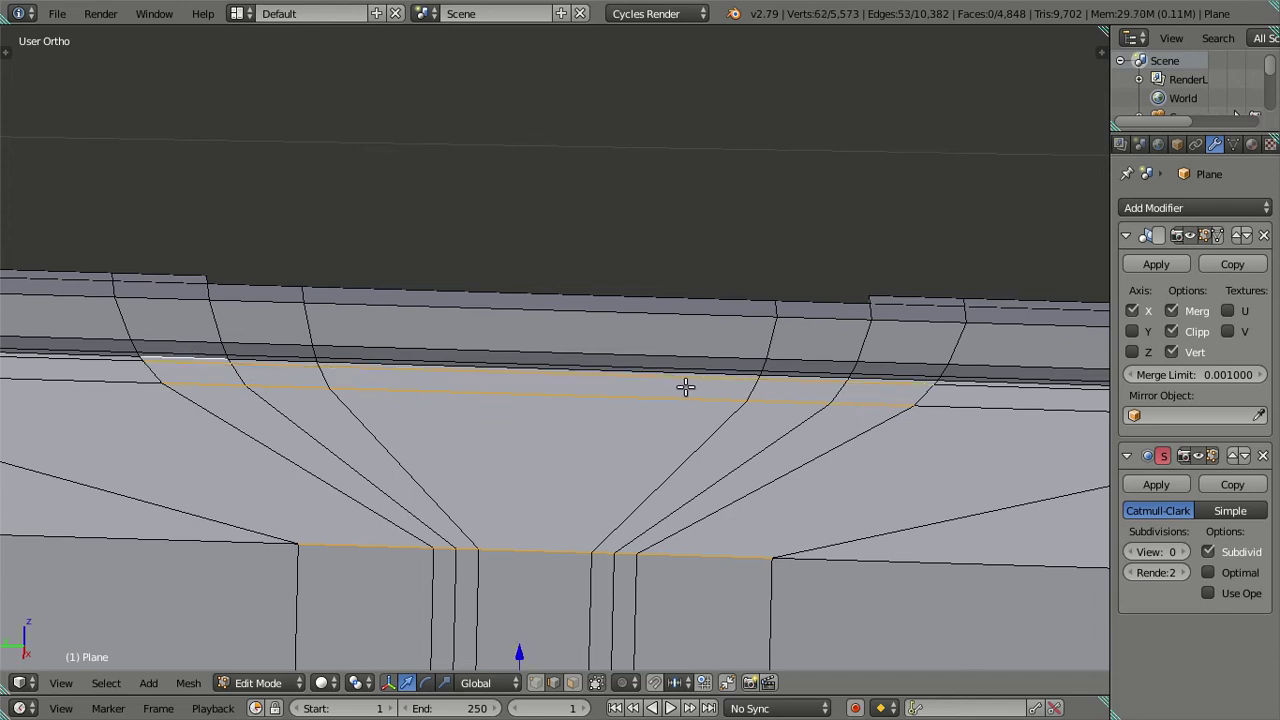
{"action": "right_click", "coordinate": [874, 374], "text": "alt+shift"}
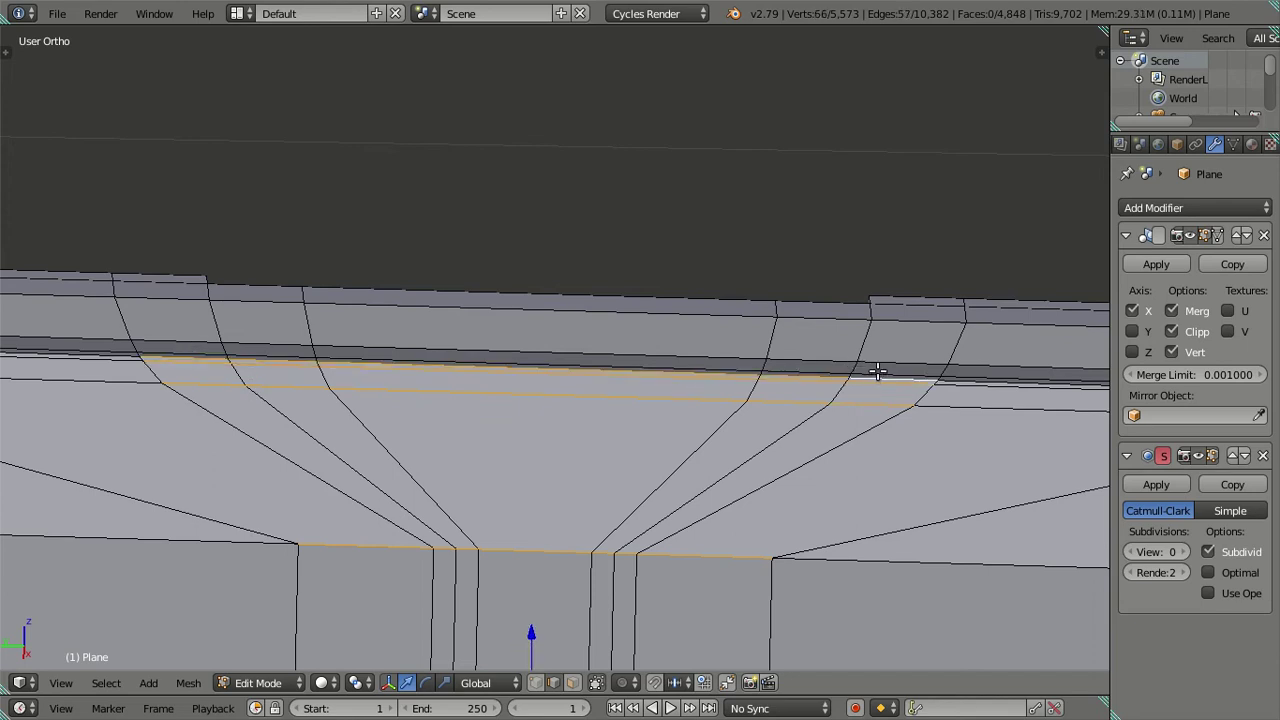
{"action": "right_click", "coordinate": [188, 348], "text": "alt+shift"}
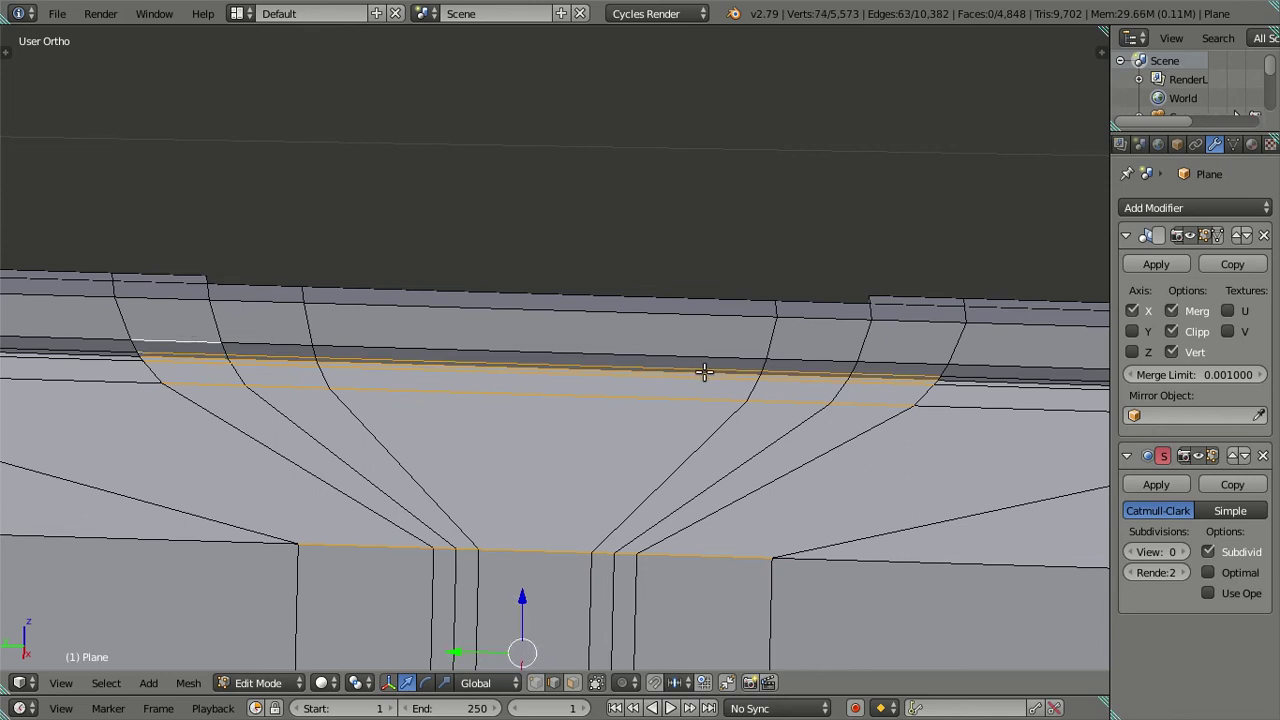
{"action": "right_click", "coordinate": [906, 316], "text": "alt+shift"}
{"action": "right_click", "coordinate": [165, 307], "text": "alt+shift"}
{"action": "mouse_move", "coordinate": [165, 307]}
{"action": "middle_mouse_down"}
{"action": "mouse_move", "coordinate": [614, 414]}
{"action": "mouse_move", "coordinate": [629, 531]}
{"action": "mouse_move", "coordinate": [665, 598]}
{"action": "mouse_move", "coordinate": [663, 446]}
{"action": "mouse_move", "coordinate": [634, 271]}
{"action": "mouse_move", "coordinate": [554, 459]}
{"action": "mouse_move", "coordinate": [614, 257]}
{"action": "mouse_move", "coordinate": [248, 378]}
{"action": "middle_mouse_up"}
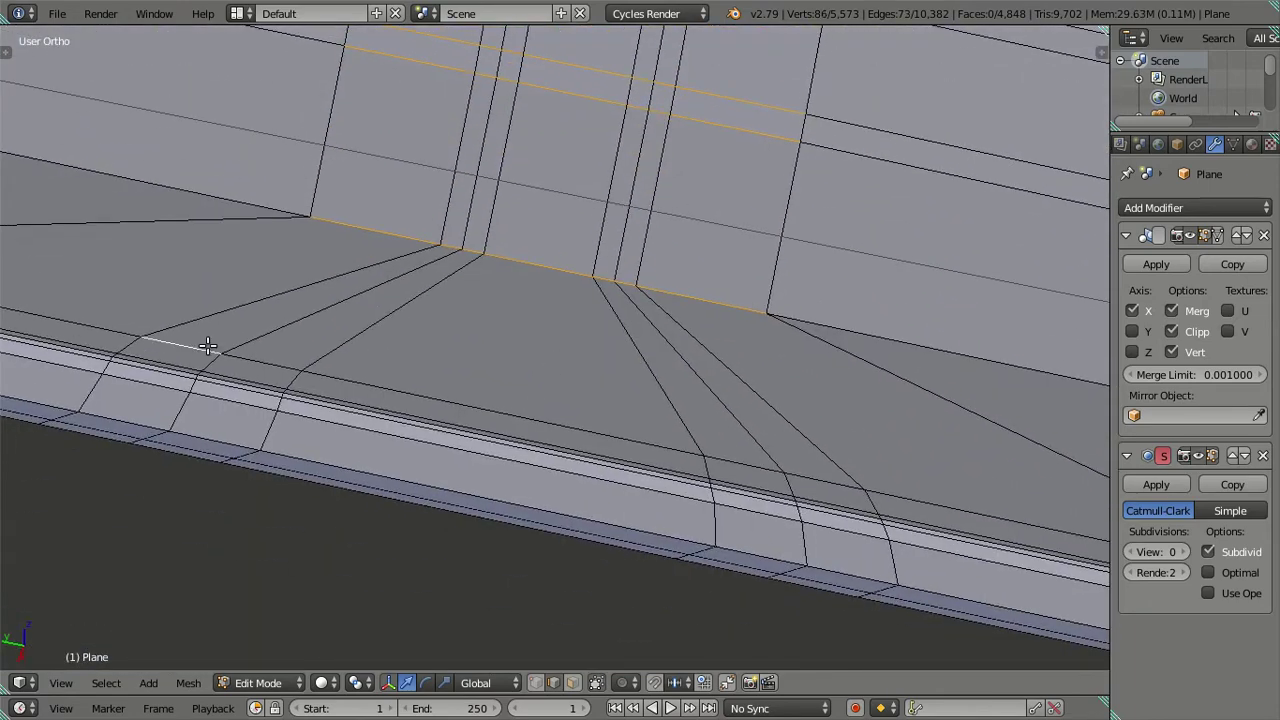
Add the edge loops along the ledge to the selection.
{"action": "right_click", "coordinate": [831, 484], "text": "alt+shift"}
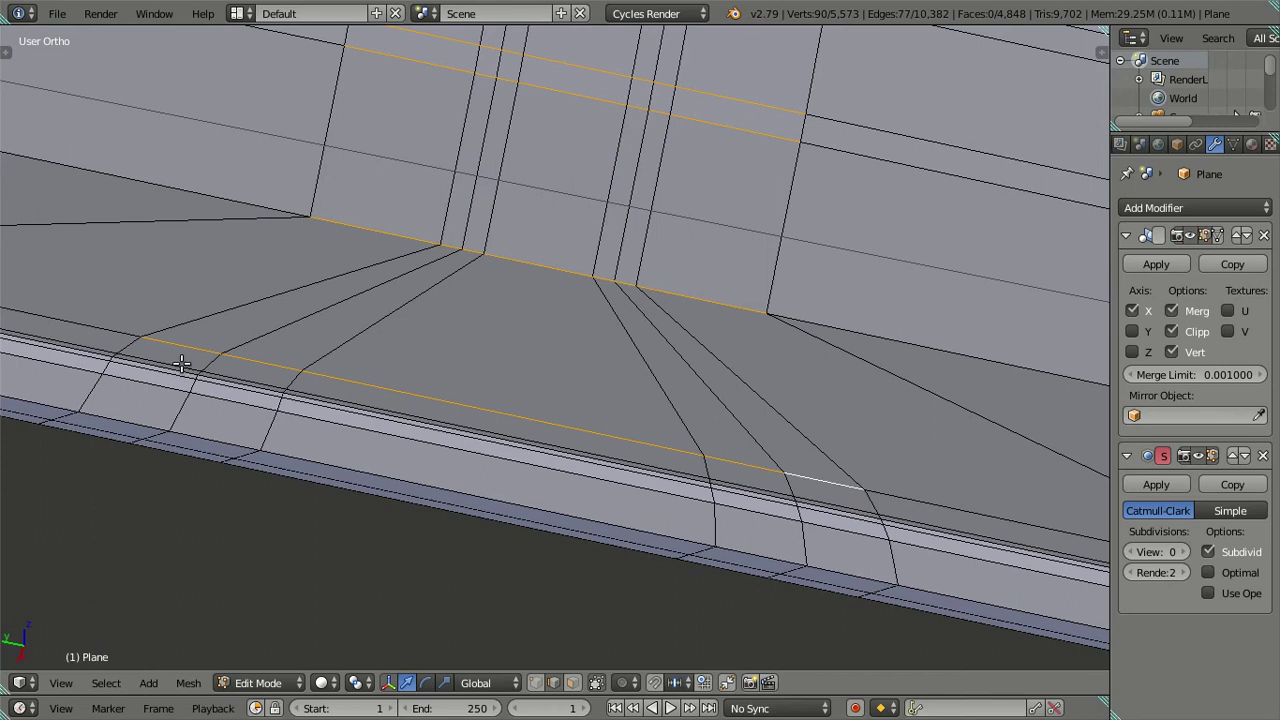
{"action": "right_click", "coordinate": [818, 494], "text": "alt+shift"}
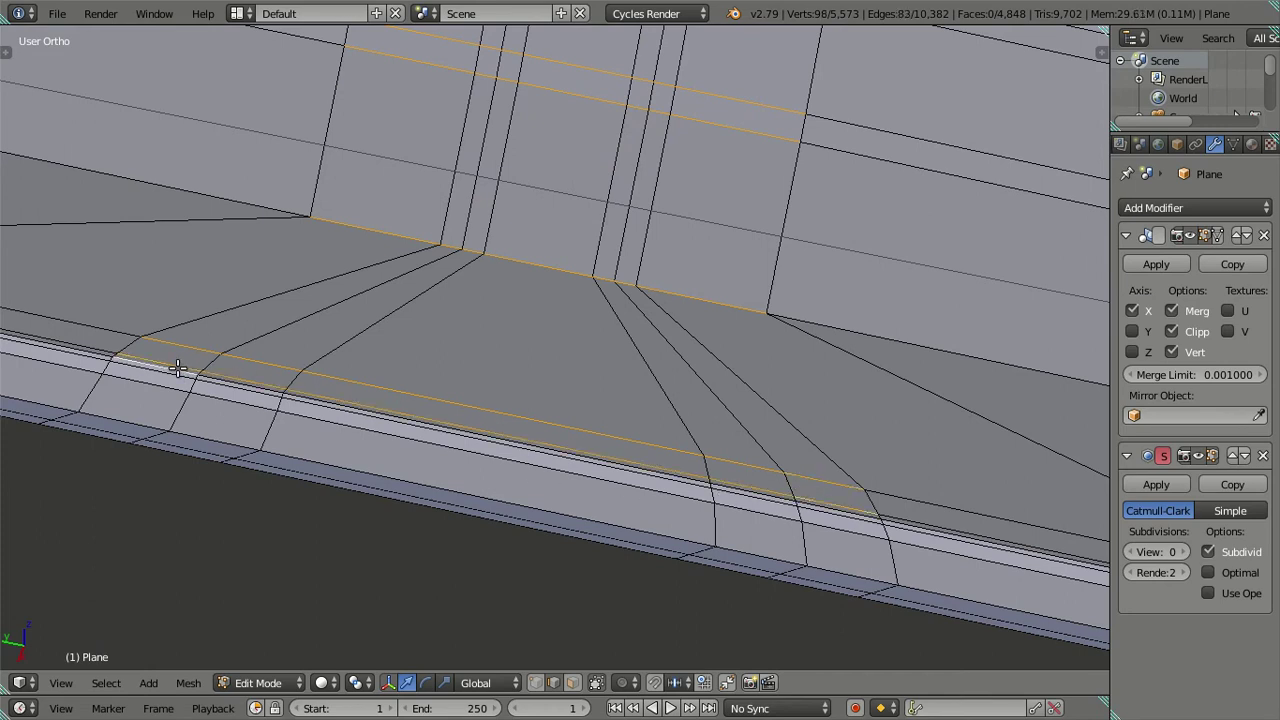
{"action": "right_click", "coordinate": [834, 517], "text": "alt+shift"}
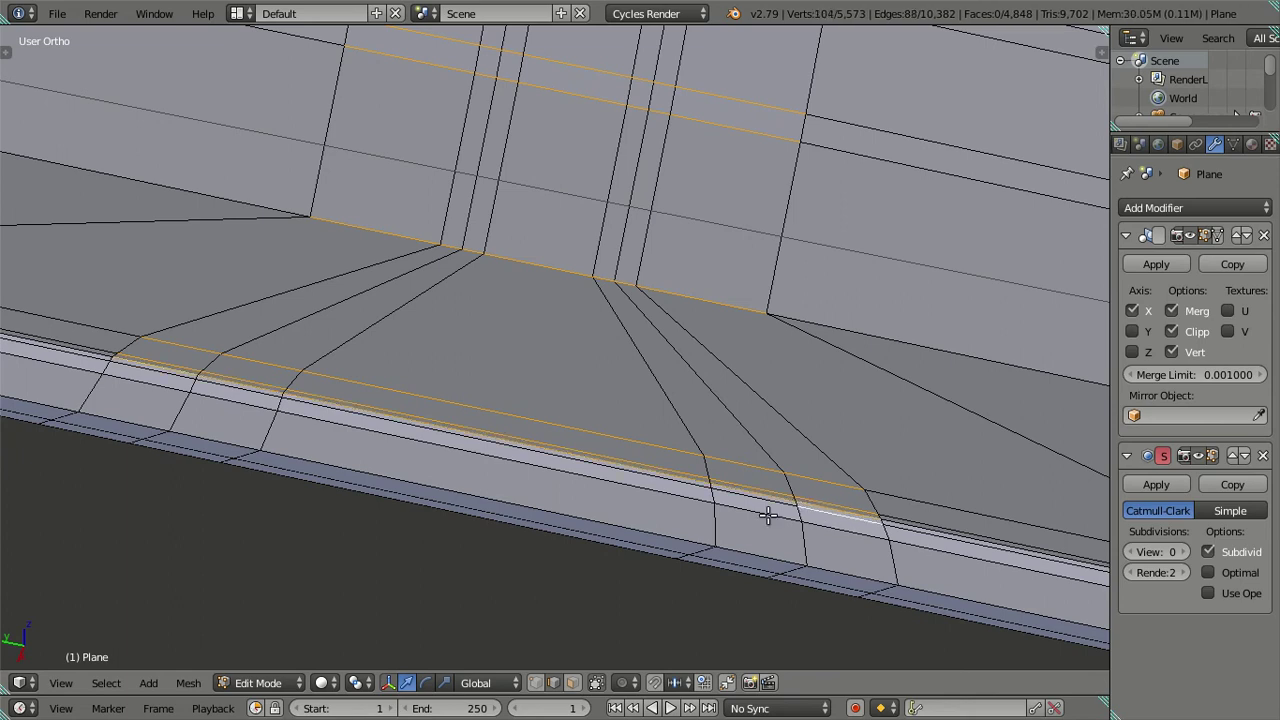
{"action": "right_click", "coordinate": [166, 376], "text": "alt+shift"}
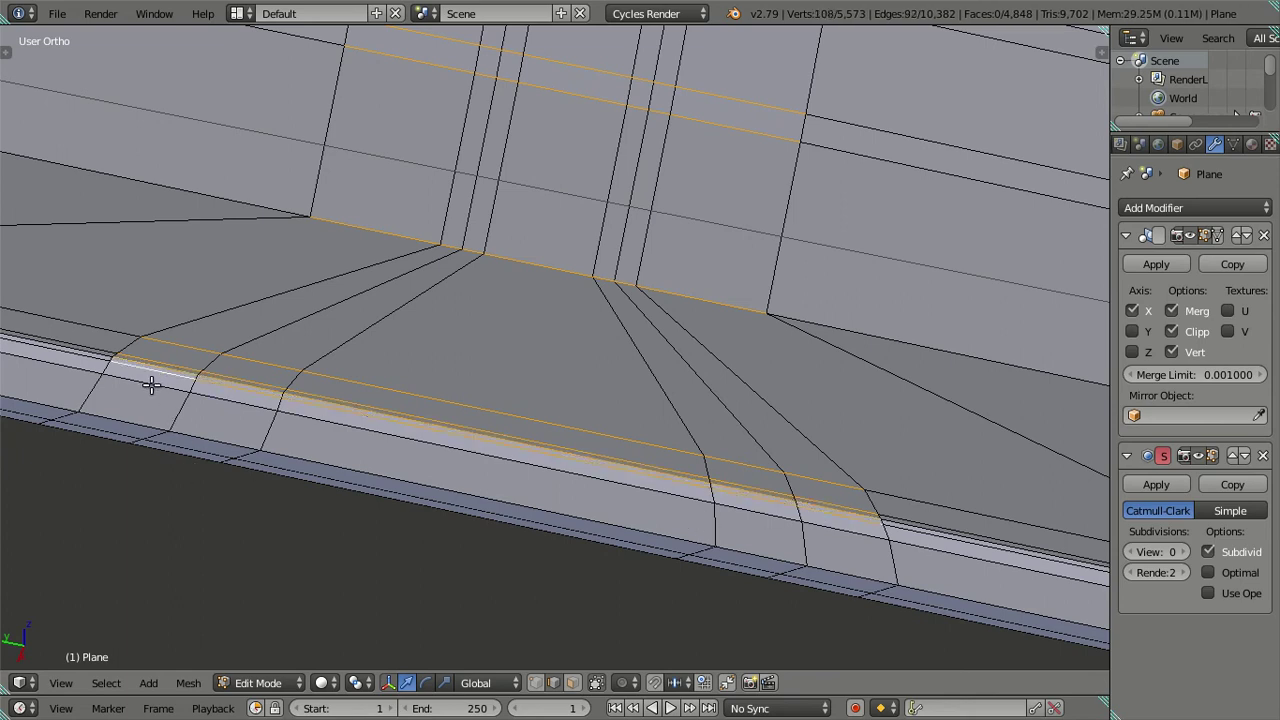
{"action": "right_click", "coordinate": [829, 530], "text": "alt+shift"}
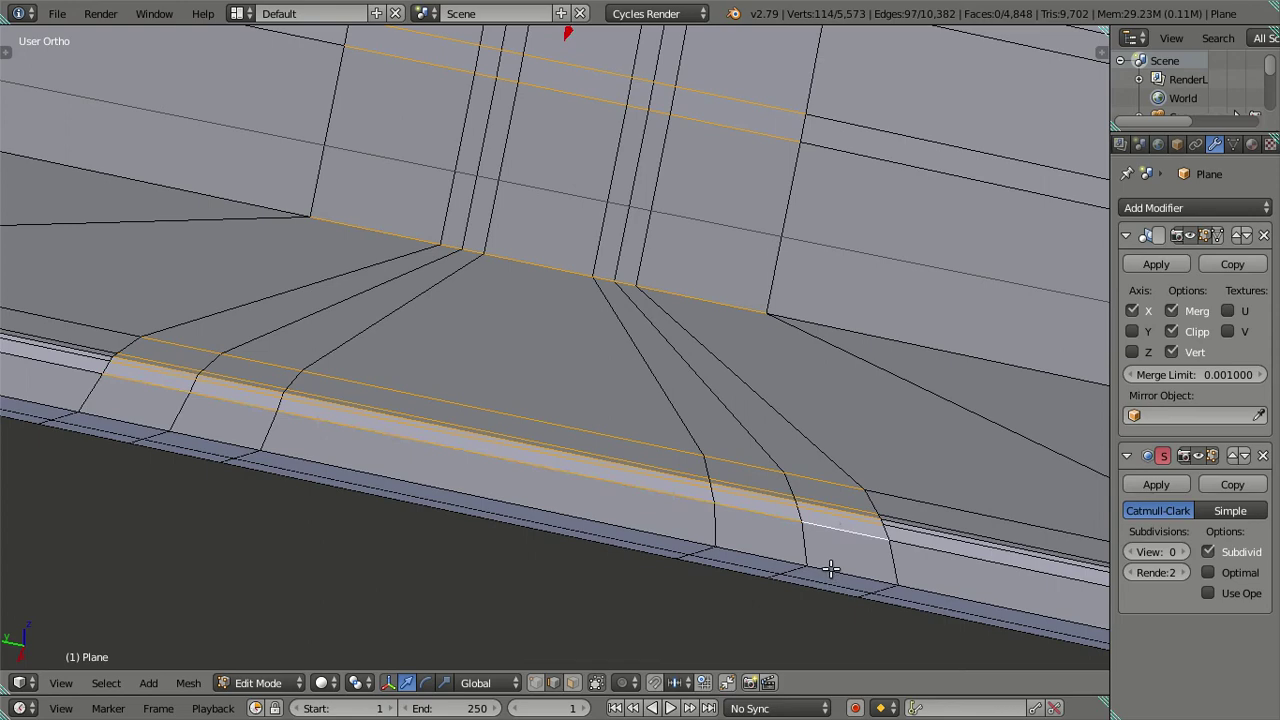
{"action": "right_click", "coordinate": [140, 425], "text": "alt+shift"}
{"action": "mouse_move", "coordinate": [140, 425]}
{"action": "middle_mouse_down"}
{"action": "mouse_move", "coordinate": [460, 403]}
{"action": "mouse_move", "coordinate": [674, 543]}
{"action": "mouse_move", "coordinate": [611, 520]}
{"action": "mouse_move", "coordinate": [700, 543]}
{"action": "mouse_move", "coordinate": [720, 569]}
{"action": "mouse_move", "coordinate": [751, 540]}
{"action": "mouse_move", "coordinate": [752, 483]}
{"action": "middle_mouse_up"}
{"action": "mouse_move", "coordinate": [775, 348]}
{"action": "middle_mouse_down", "text": "shift"}
{"action": "mouse_move", "coordinate": [660, 470]}
{"action": "mouse_move", "coordinate": [683, 443]}
{"action": "middle_mouse_up", "text": "shift"}
Move the selected loops slightly to refine the notch, then exit Edit Mode.
{"action": "key", "text": "g"}
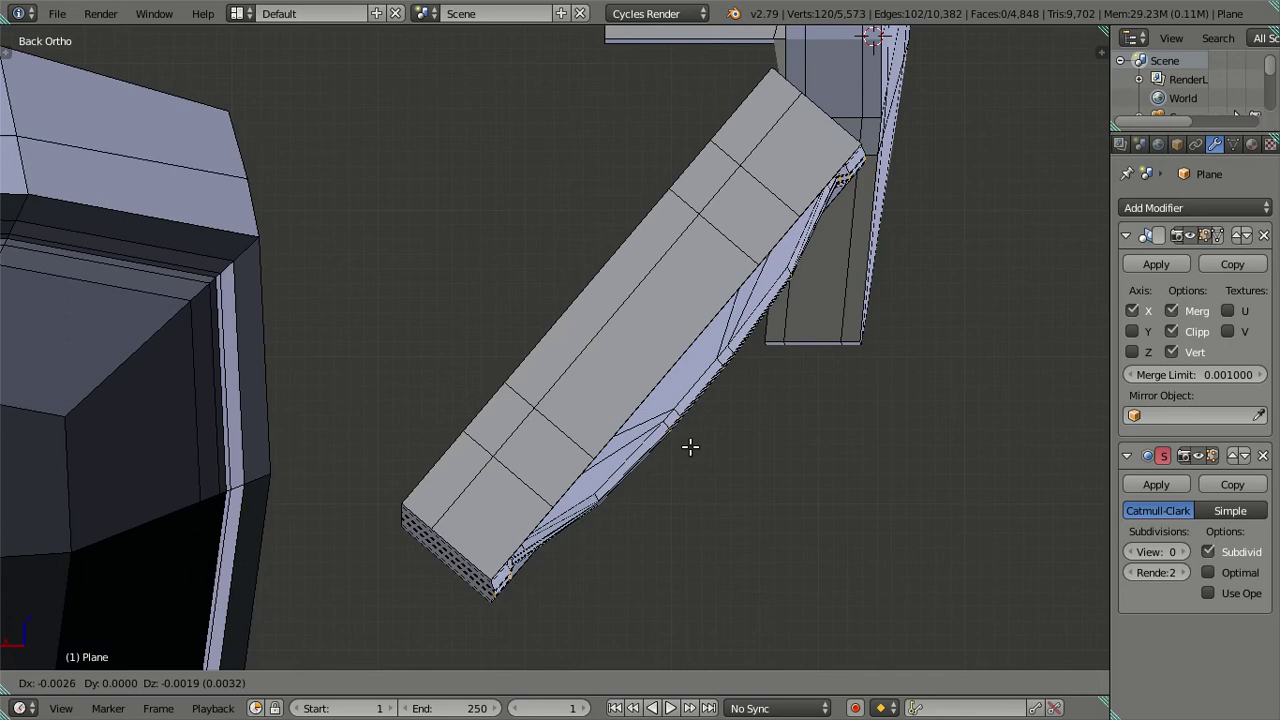
{"action": "left_click", "coordinate": [690, 447]}
{"action": "key", "text": "a"}
{"action": "mouse_move", "coordinate": [823, 457]}
{"action": "middle_mouse_down"}
{"action": "mouse_move", "coordinate": [737, 423]}
{"action": "mouse_move", "coordinate": [646, 434]}
{"action": "mouse_move", "coordinate": [631, 457]}
{"action": "mouse_move", "coordinate": [611, 443]}
{"action": "mouse_move", "coordinate": [431, 429]}
{"action": "mouse_move", "coordinate": [285, 347]}
{"action": "mouse_move", "coordinate": [180, 354]}
{"action": "mouse_move", "coordinate": [177, 337]}
{"action": "mouse_move", "coordinate": [100, 377]}
{"action": "mouse_move", "coordinate": [123, 434]}
{"action": "mouse_move", "coordinate": [248, 437]}
{"action": "mouse_move", "coordinate": [251, 371]}
{"action": "mouse_move", "coordinate": [843, 466]}
{"action": "mouse_move", "coordinate": [853, 434]}
{"action": "mouse_move", "coordinate": [872, 444]}
{"action": "middle_mouse_up"}
{"action": "key", "text": "Tab"}
{"action": "key", "text": "Tab"}
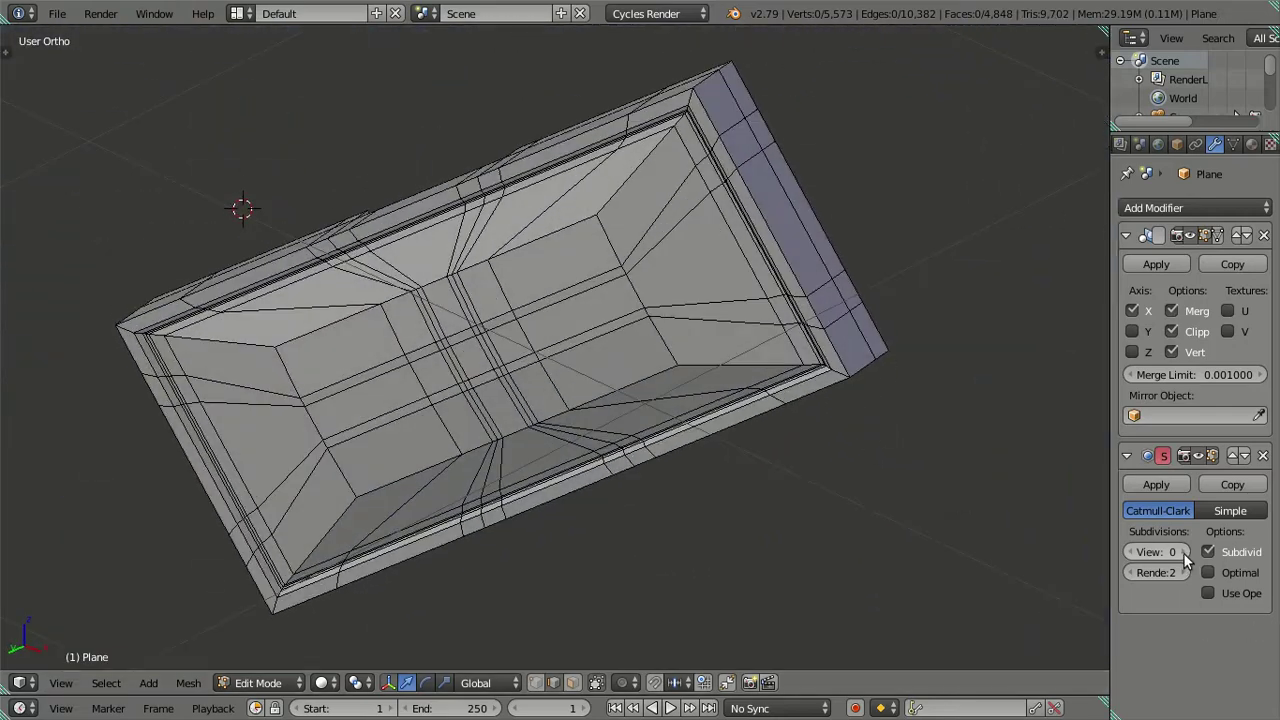
Raise the subdivision preview to 2 and slide a lengthwise loop cut along the rim.
{"action": "left_click", "coordinate": [1184, 552]}
{"action": "mouse_move", "coordinate": [243, 354]}
{"action": "middle_mouse_down"}
{"action": "mouse_move", "coordinate": [632, 380]}
{"action": "mouse_move", "coordinate": [746, 406]}
{"action": "mouse_move", "coordinate": [780, 466]}
{"action": "mouse_move", "coordinate": [789, 443]}
{"action": "mouse_move", "coordinate": [740, 367]}
{"action": "mouse_move", "coordinate": [497, 334]}
{"action": "mouse_move", "coordinate": [520, 406]}
{"action": "mouse_move", "coordinate": [509, 363]}
{"action": "mouse_move", "coordinate": [540, 340]}
{"action": "mouse_move", "coordinate": [552, 360]}
{"action": "middle_mouse_up"}
{"action": "key", "text": "ctrl+2"}
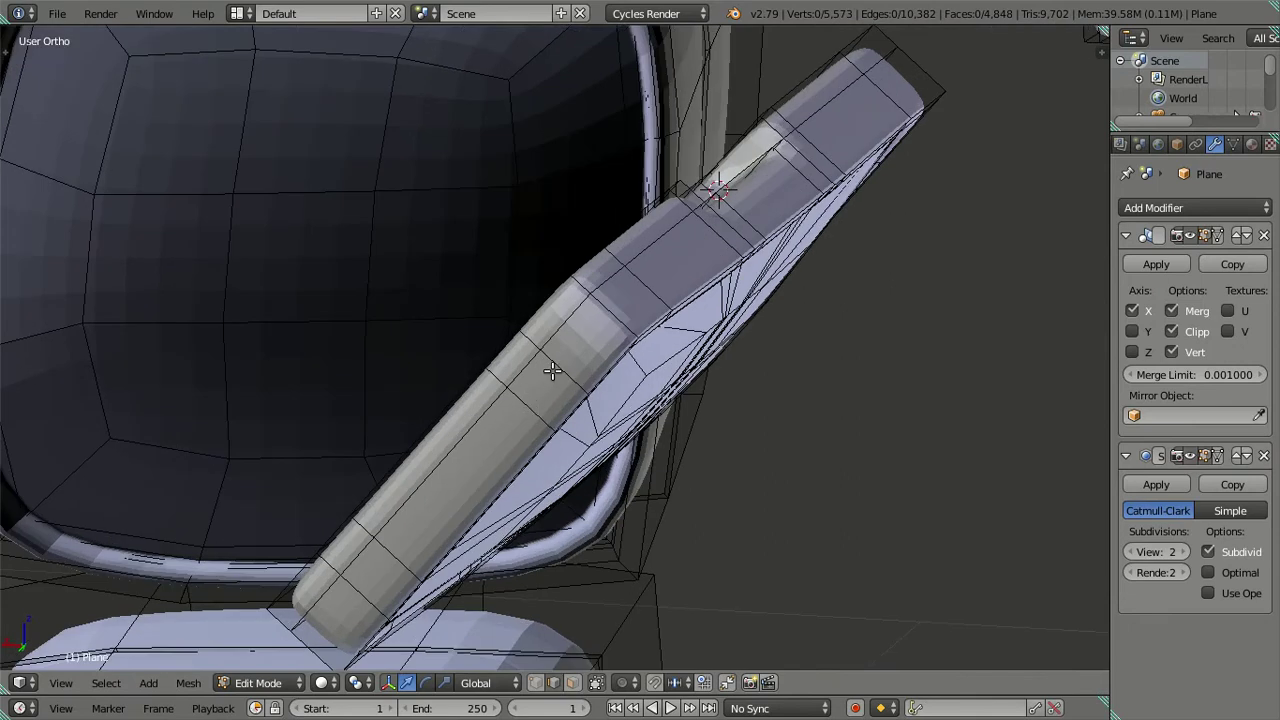
{"action": "key", "text": "ctrl+r"}
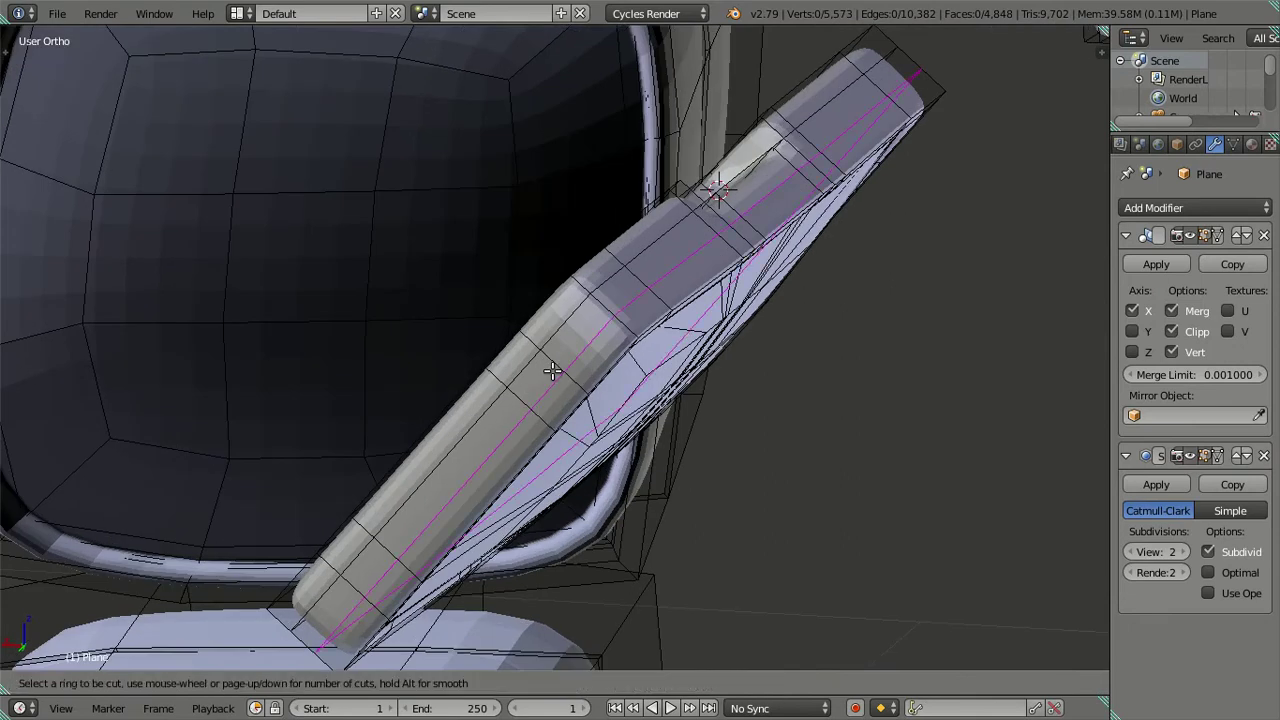
{"action": "left_click", "coordinate": [552, 371]}
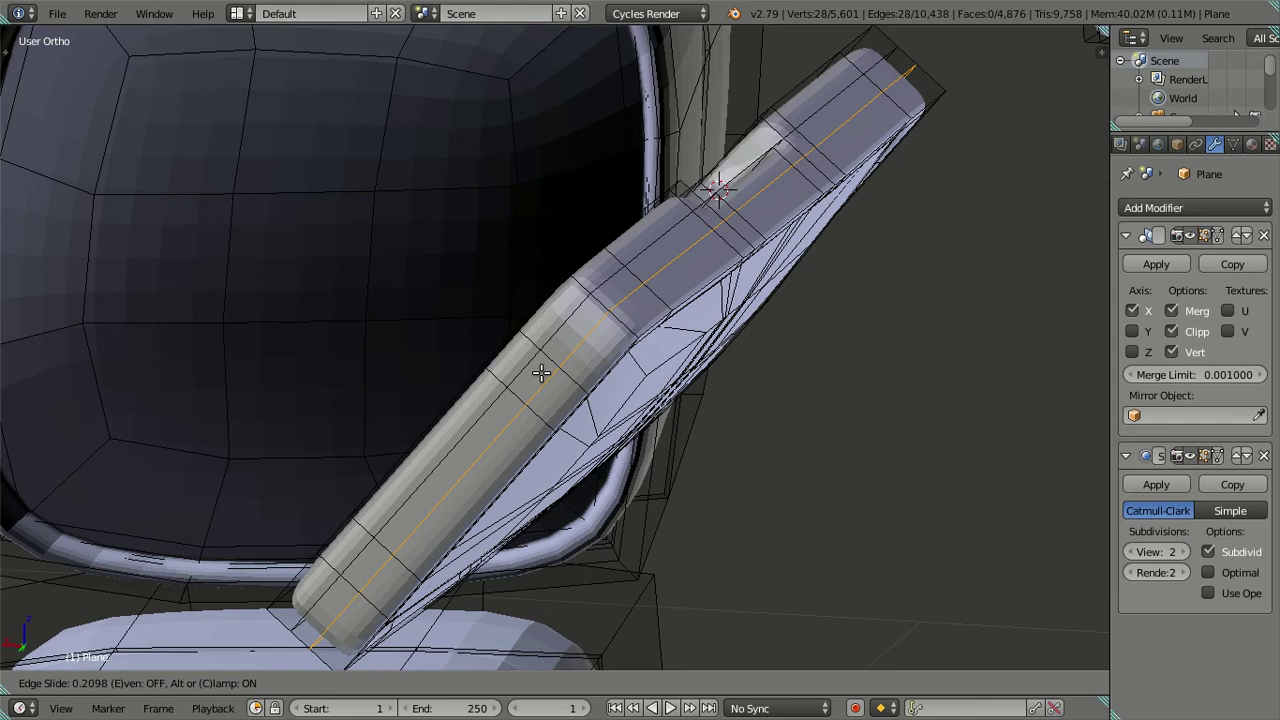
{"action": "left_click", "coordinate": [541, 373]}
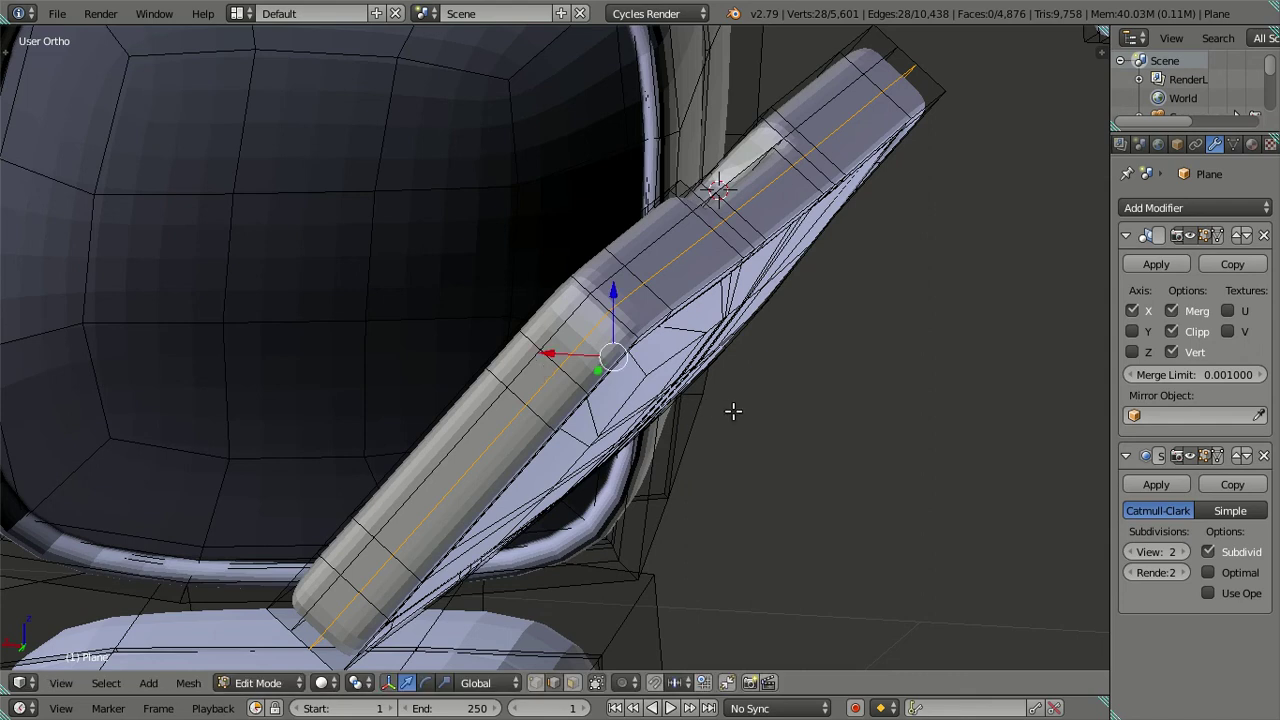
Add a second lengthwise rim loop, select both loops, and set subdivision back to 0 in wireframe.
{"action": "key", "text": "ctrl+r"}
{"action": "left_click", "coordinate": [646, 412]}
{"action": "right_click", "coordinate": [646, 412]}
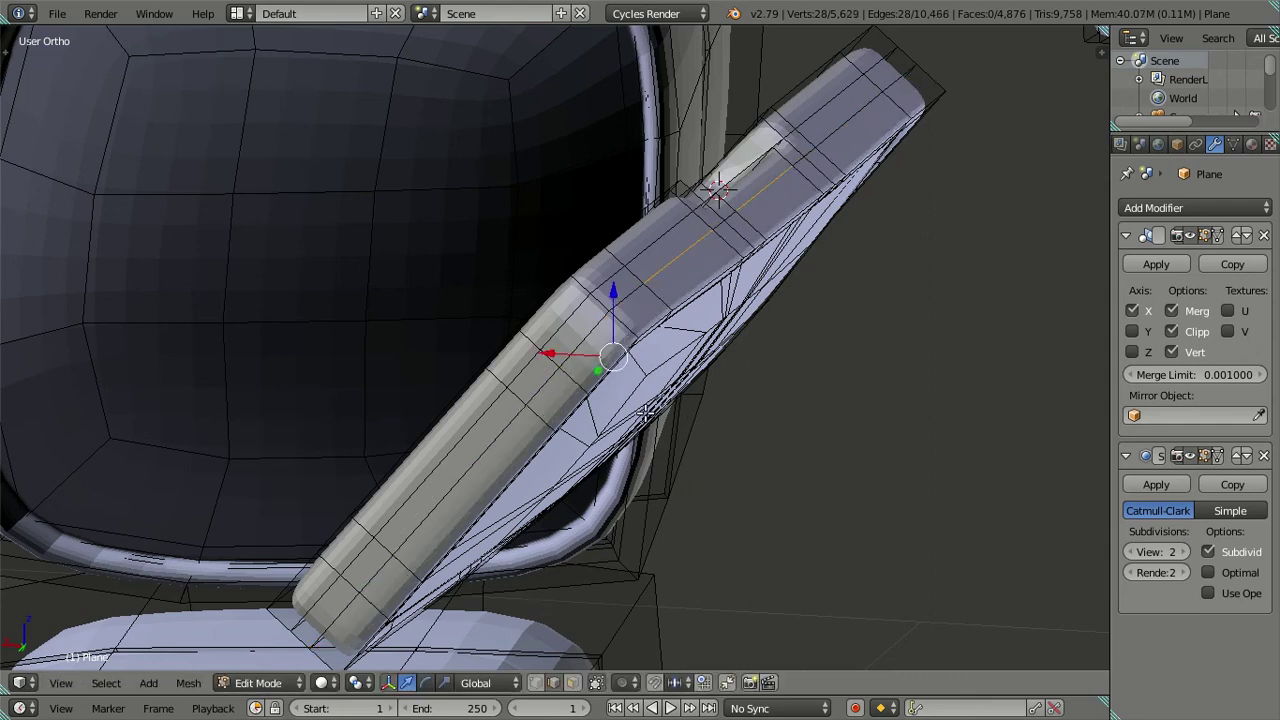
{"action": "right_click", "coordinate": [543, 387], "text": "alt+shift"}
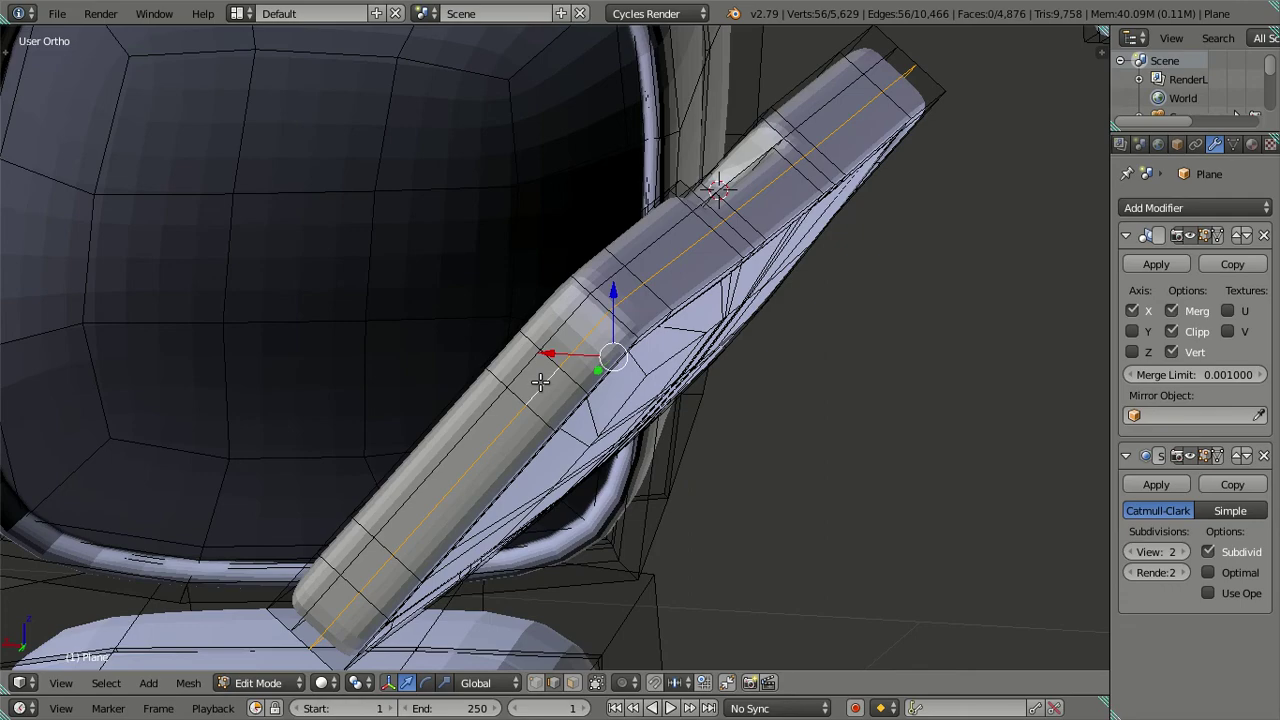
{"action": "left_click", "coordinate": [1131, 552]}
{"action": "left_click", "coordinate": [1131, 552]}
{"action": "mouse_move", "coordinate": [829, 474]}
{"action": "middle_mouse_down"}
{"action": "mouse_move", "coordinate": [800, 431]}
{"action": "mouse_move", "coordinate": [672, 368]}
{"action": "mouse_move", "coordinate": [595, 340]}
{"action": "mouse_move", "coordinate": [597, 366]}
{"action": "middle_mouse_up"}
{"action": "scroll", "coordinate": [672, 368], "scroll_direction": "down", "scroll_amount": 5}
{"action": "key", "text": "z"}
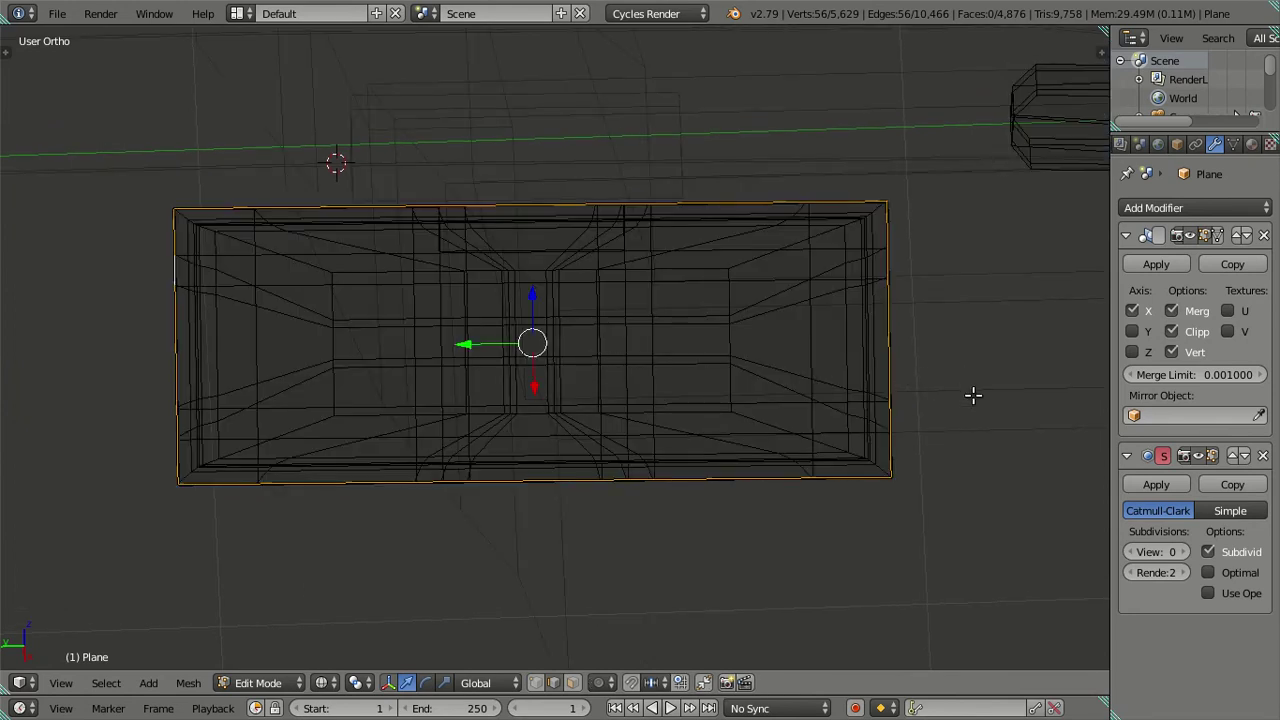
Extrude the plate's outer edge and scale it down along Y into a thin lip.
{"action": "key", "text": "e"}
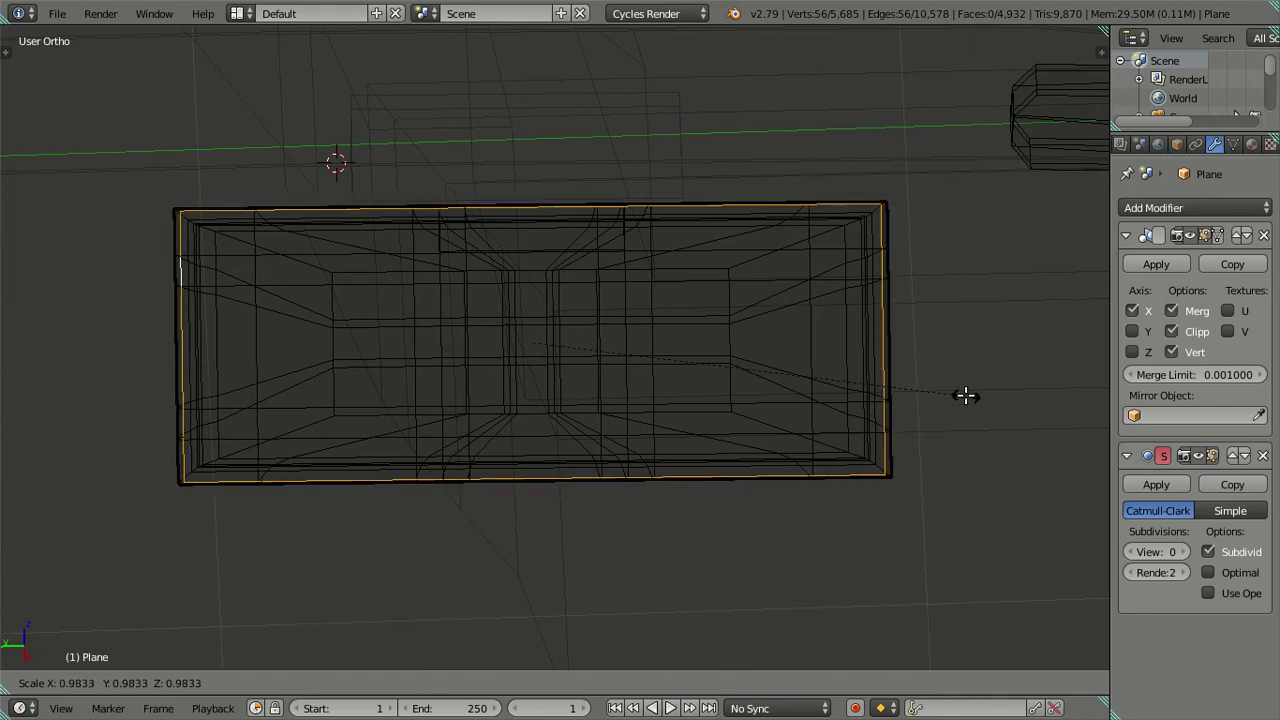
{"action": "left_click", "coordinate": [966, 395]}
{"action": "key", "text": "s"}
{"action": "key", "text": "y"}
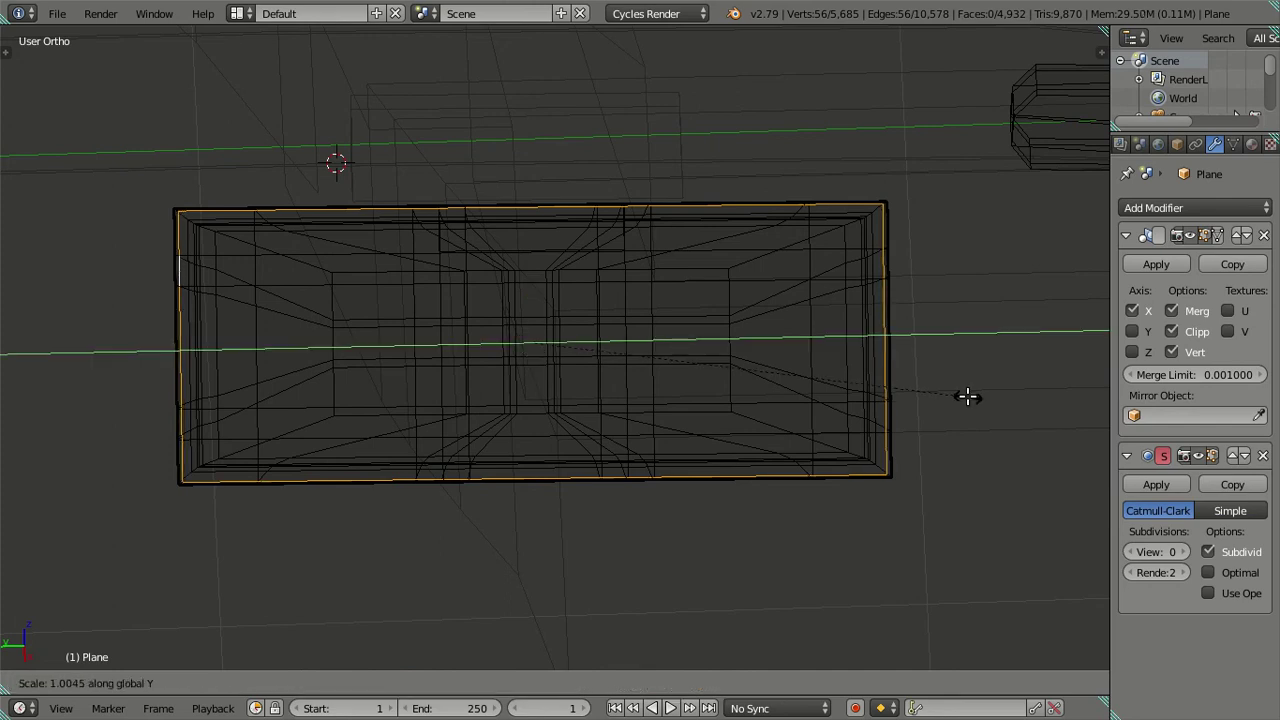
{"action": "left_click", "coordinate": [969, 396]}
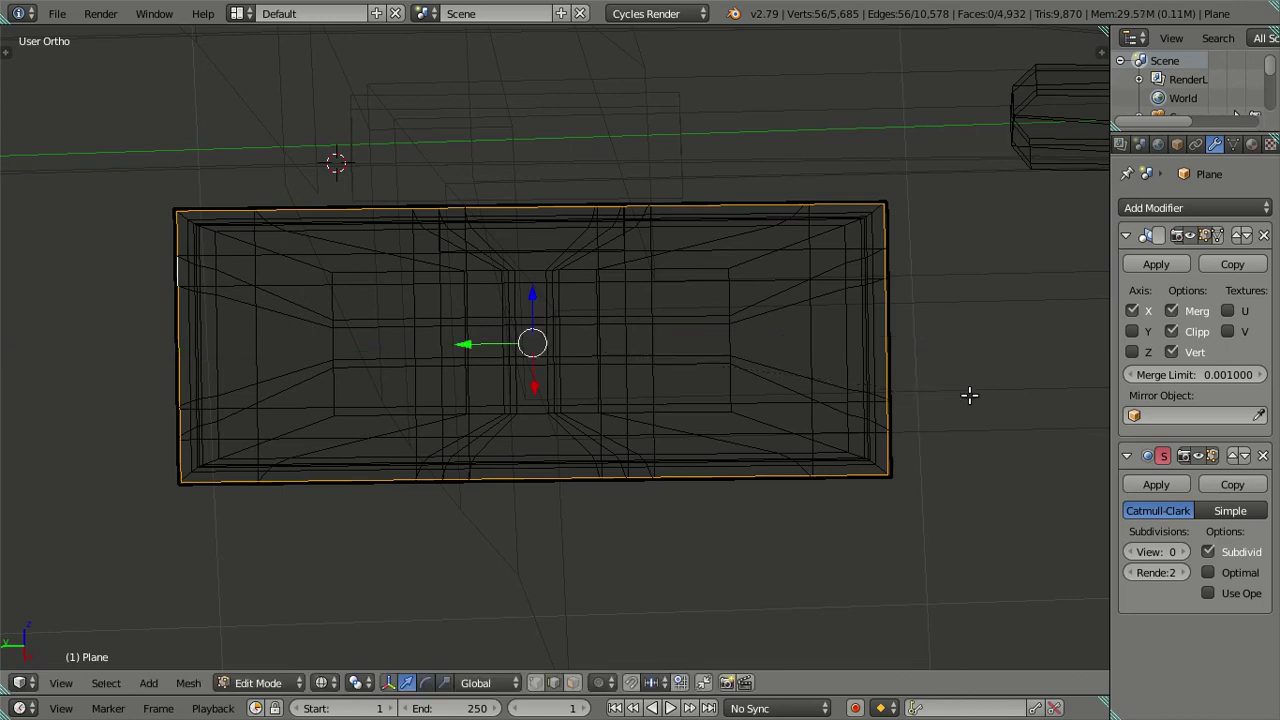
{"action": "key", "text": "z"}
Back in Object Mode, set Subdivision View to 2 and view the smoothed plate from the front.
{"action": "mouse_move", "coordinate": [737, 400]}
{"action": "middle_mouse_down"}
{"action": "mouse_move", "coordinate": [626, 466]}
{"action": "mouse_move", "coordinate": [723, 509]}
{"action": "mouse_move", "coordinate": [994, 451]}
{"action": "mouse_move", "coordinate": [620, 377]}
{"action": "mouse_move", "coordinate": [791, 465]}
{"action": "mouse_move", "coordinate": [700, 457]}
{"action": "middle_mouse_up"}
{"action": "key", "text": "Tab"}
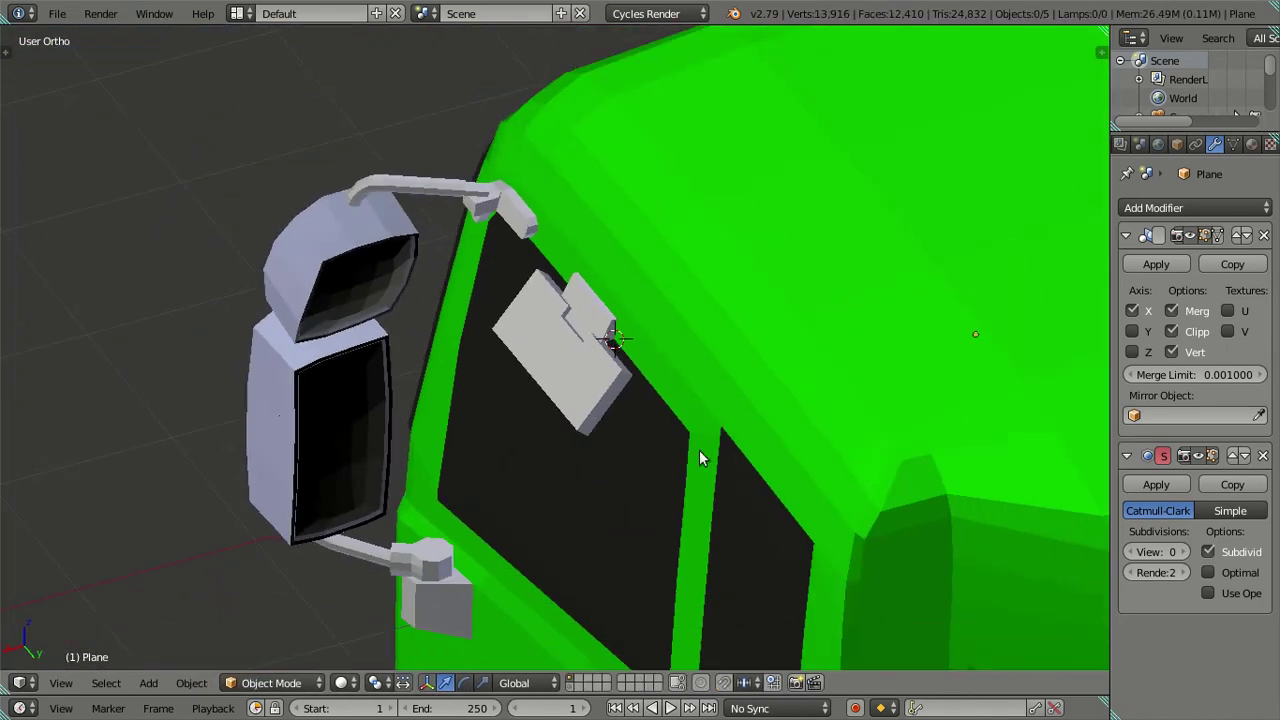
{"action": "scroll", "coordinate": [713, 398], "scroll_direction": "up", "scroll_amount": 3}
{"action": "scroll", "coordinate": [713, 398], "scroll_direction": "up", "scroll_amount": 2}
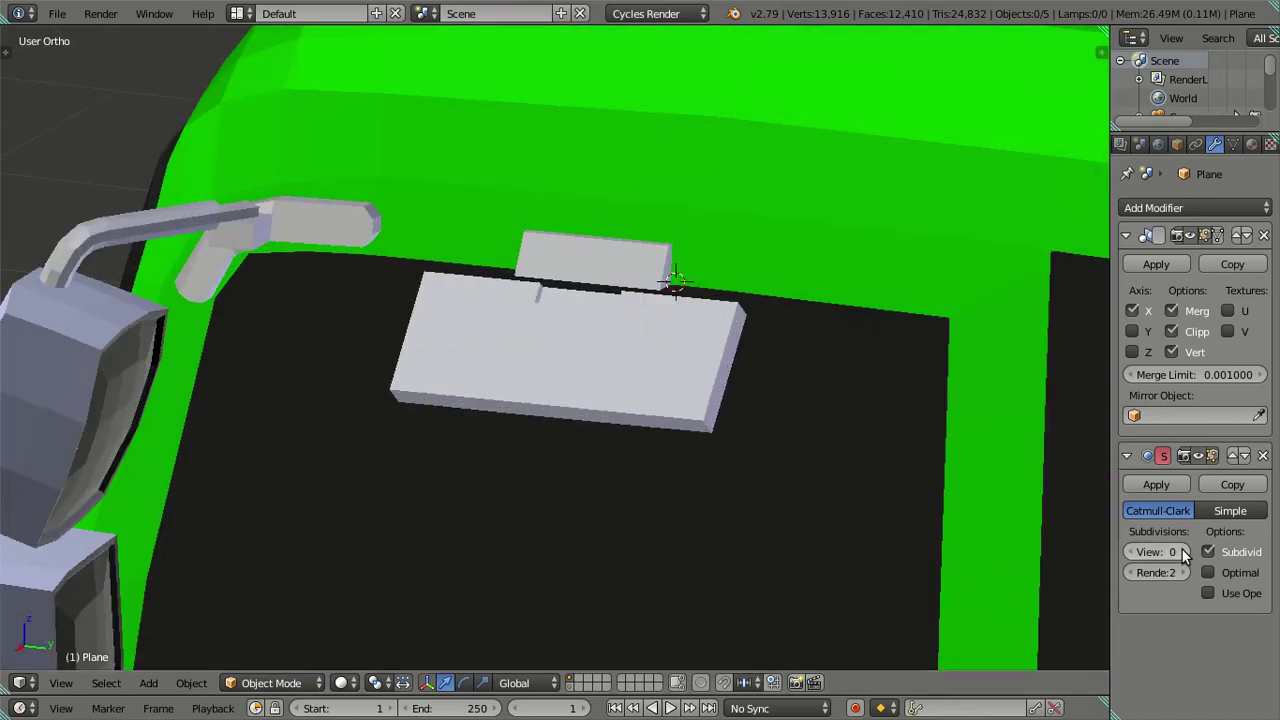
{"action": "left_click_drag", "start_coordinate": [1168, 562], "coordinate": [1190, 562]}
{"action": "mouse_move", "coordinate": [798, 492]}
{"action": "middle_mouse_down"}
{"action": "mouse_move", "coordinate": [667, 440]}
{"action": "mouse_move", "coordinate": [679, 441]}
{"action": "mouse_move", "coordinate": [680, 403]}
{"action": "middle_mouse_up"}
{"action": "scroll", "coordinate": [729, 403], "scroll_direction": "up", "scroll_amount": 2}
{"action": "scroll", "coordinate": [537, 429], "scroll_direction": "up", "scroll_amount": 2}
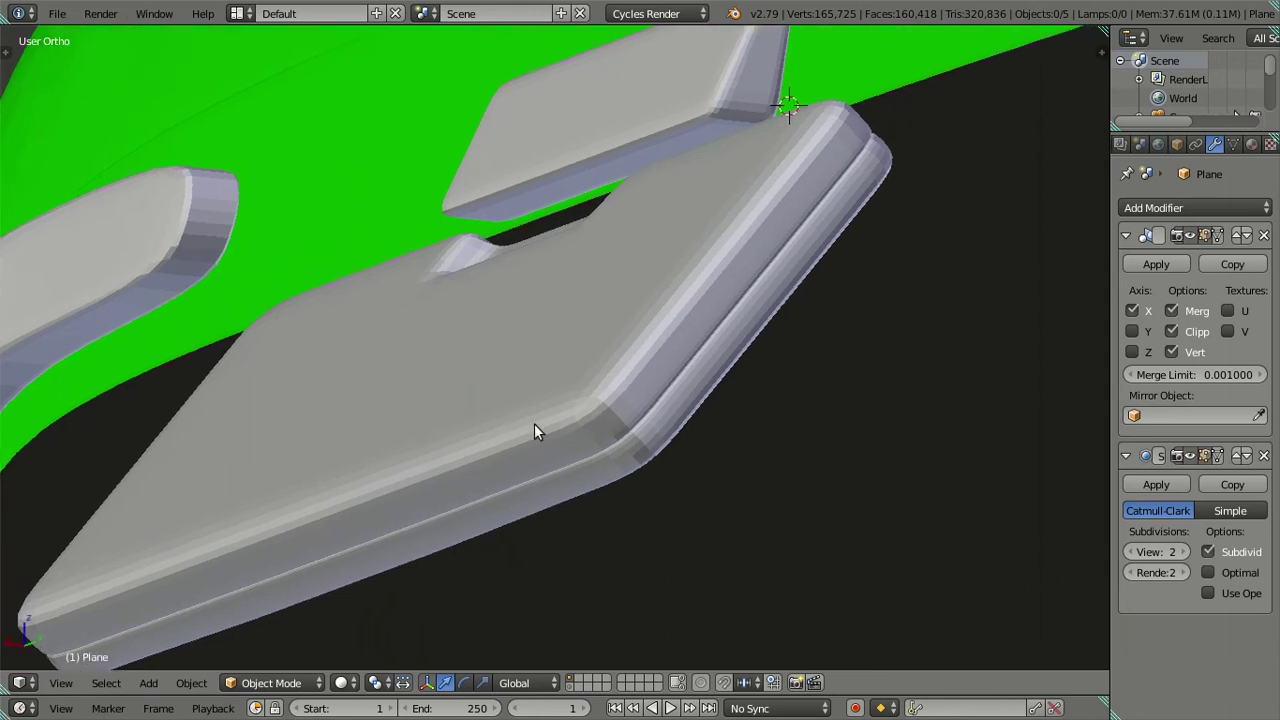
{"action": "scroll", "coordinate": [554, 425], "scroll_direction": "down", "scroll_amount": 3}
{"action": "mouse_move", "coordinate": [557, 413]}
{"action": "middle_mouse_down"}
{"action": "mouse_move", "coordinate": [566, 392]}
{"action": "mouse_move", "coordinate": [765, 454]}
{"action": "mouse_move", "coordinate": [797, 420]}
{"action": "mouse_move", "coordinate": [557, 440]}
{"action": "middle_mouse_up"}
Enter Edit Mode on the slab and deselect all its geometry.
{"action": "scroll", "coordinate": [558, 440], "scroll_direction": "up", "scroll_amount": 2}
{"action": "scroll", "coordinate": [597, 434], "scroll_direction": "up", "scroll_amount": 1}
{"action": "key", "text": "Tab"}
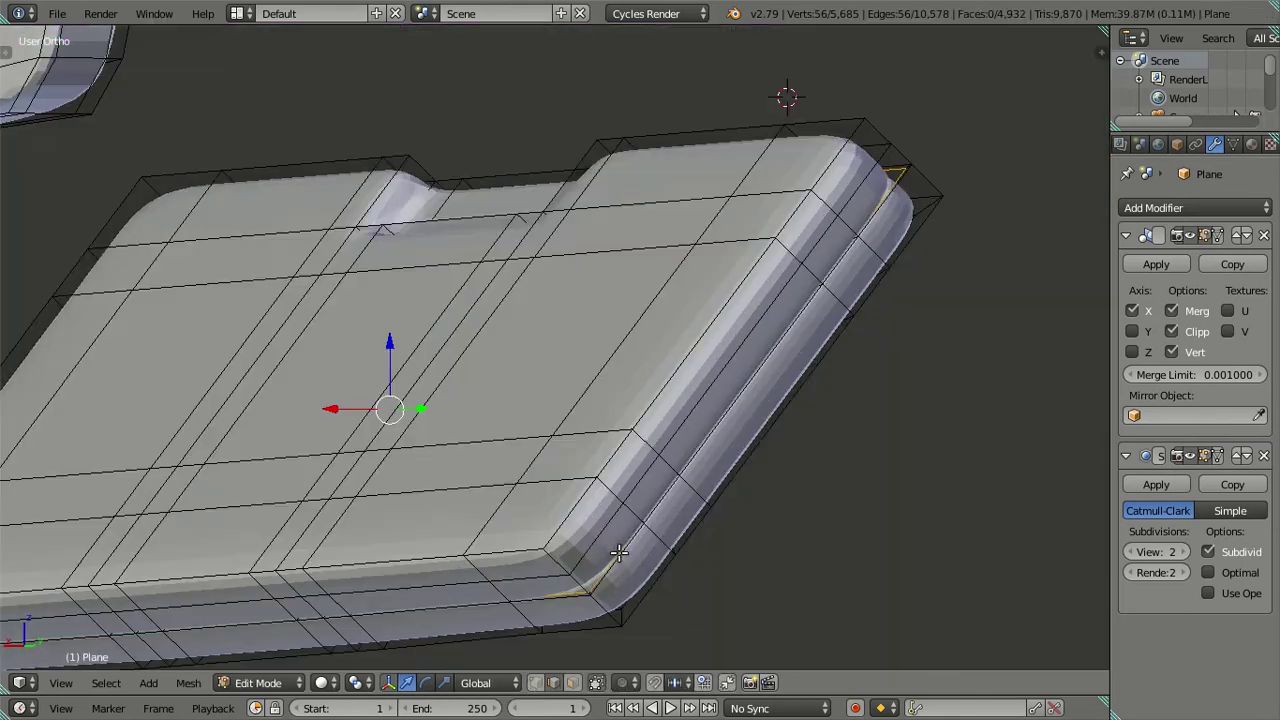
{"action": "scroll", "coordinate": [627, 466], "scroll_direction": "up", "scroll_amount": 1}
{"action": "scroll", "coordinate": [627, 466], "scroll_direction": "up", "scroll_amount": 2}
{"action": "key", "text": "a"}
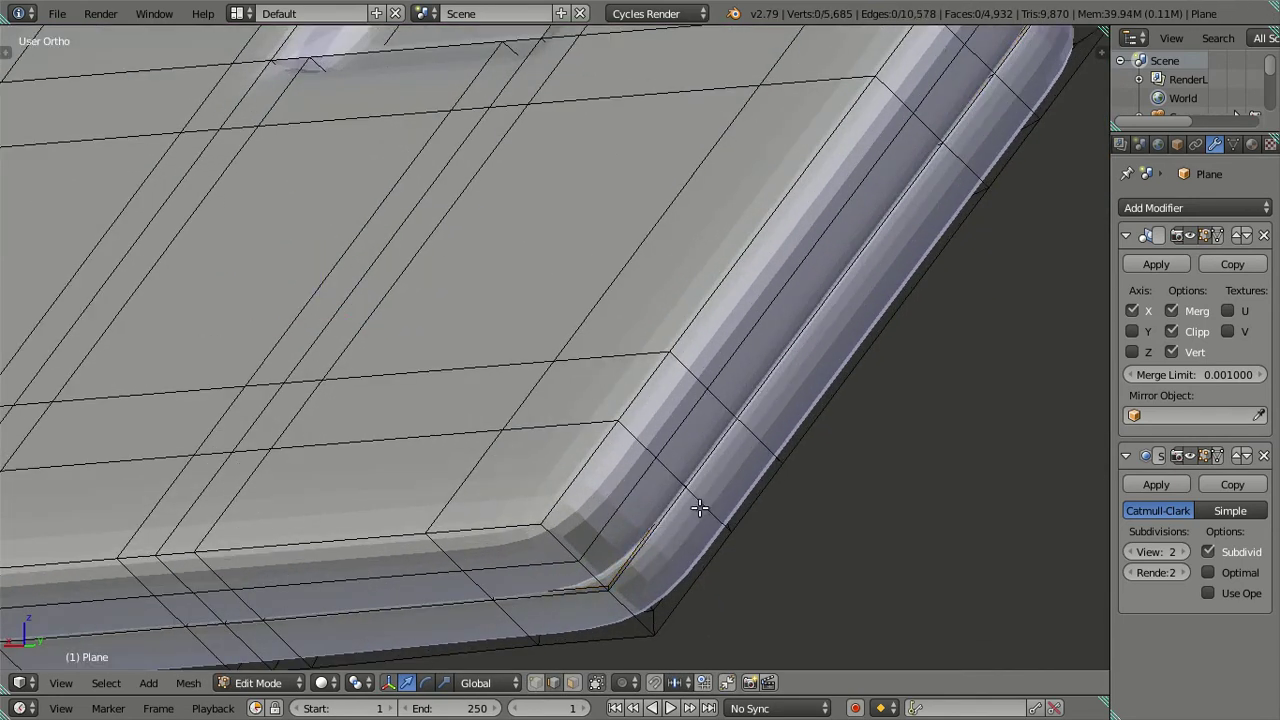
{"action": "scroll", "coordinate": [699, 508], "scroll_direction": "up", "scroll_amount": 1}
Add six loop cuts across the rim's corner, then dissolve them again.
{"action": "key", "text": "ctrl+r"}
{"action": "key", "text": "6"}
{"action": "key", "text": "Escape"}
{"action": "key", "text": "ctrl+r"}
{"action": "key", "text": "6"}
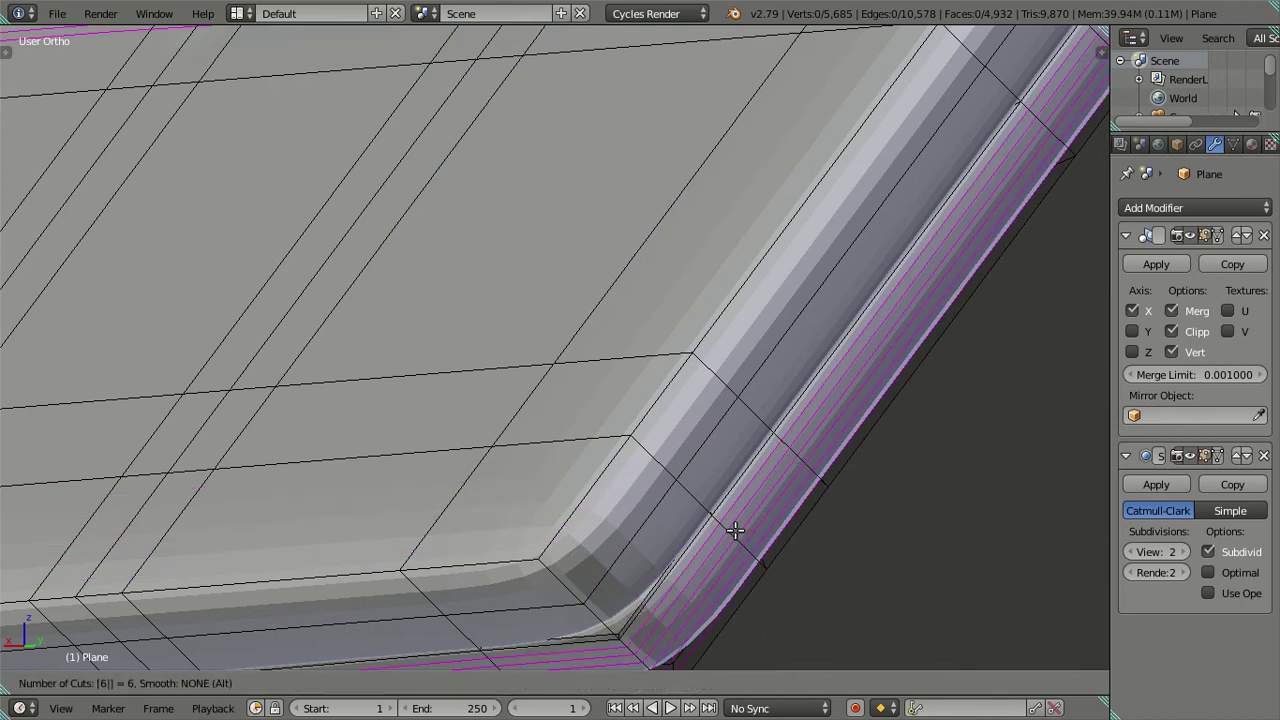
{"action": "left_click", "coordinate": [735, 530]}
{"action": "right_click", "coordinate": [734, 500]}
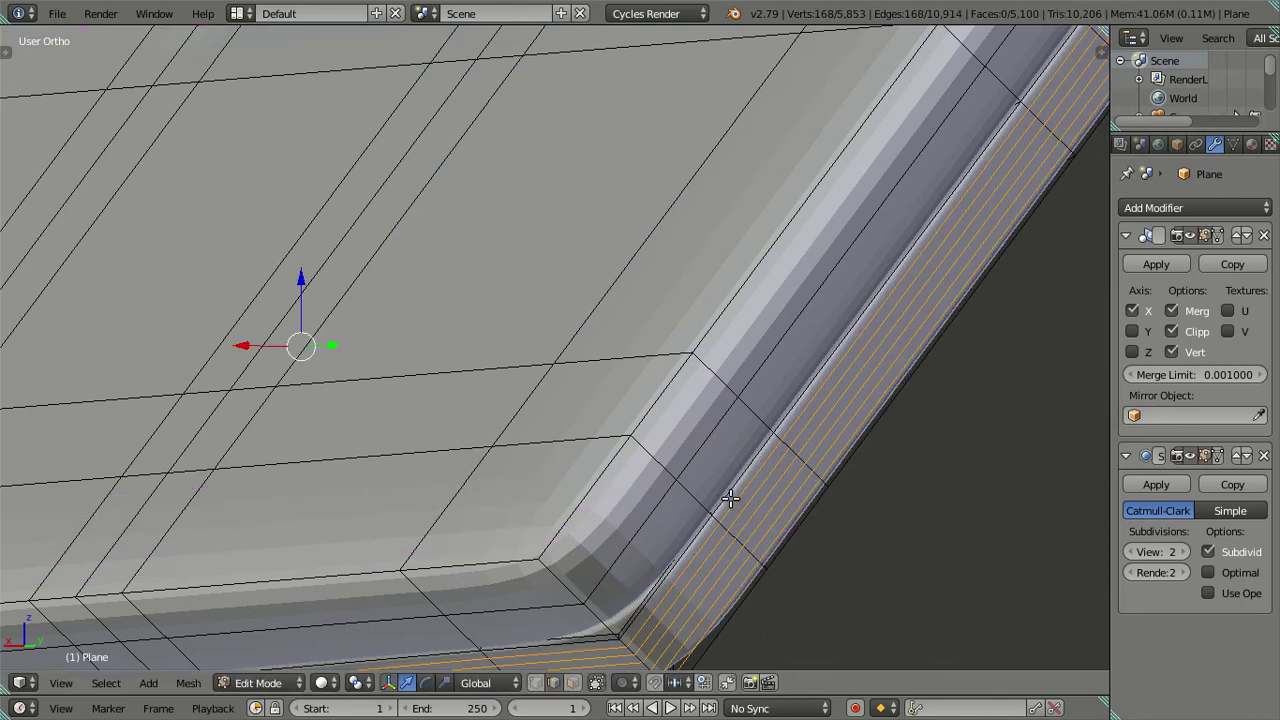
{"action": "key", "text": "x"}
{"action": "left_click", "coordinate": [918, 526]}
Leave Edit Mode, then resume editing the slab from a steep side angle.
{"action": "scroll", "coordinate": [692, 444], "scroll_direction": "down", "scroll_amount": 2}
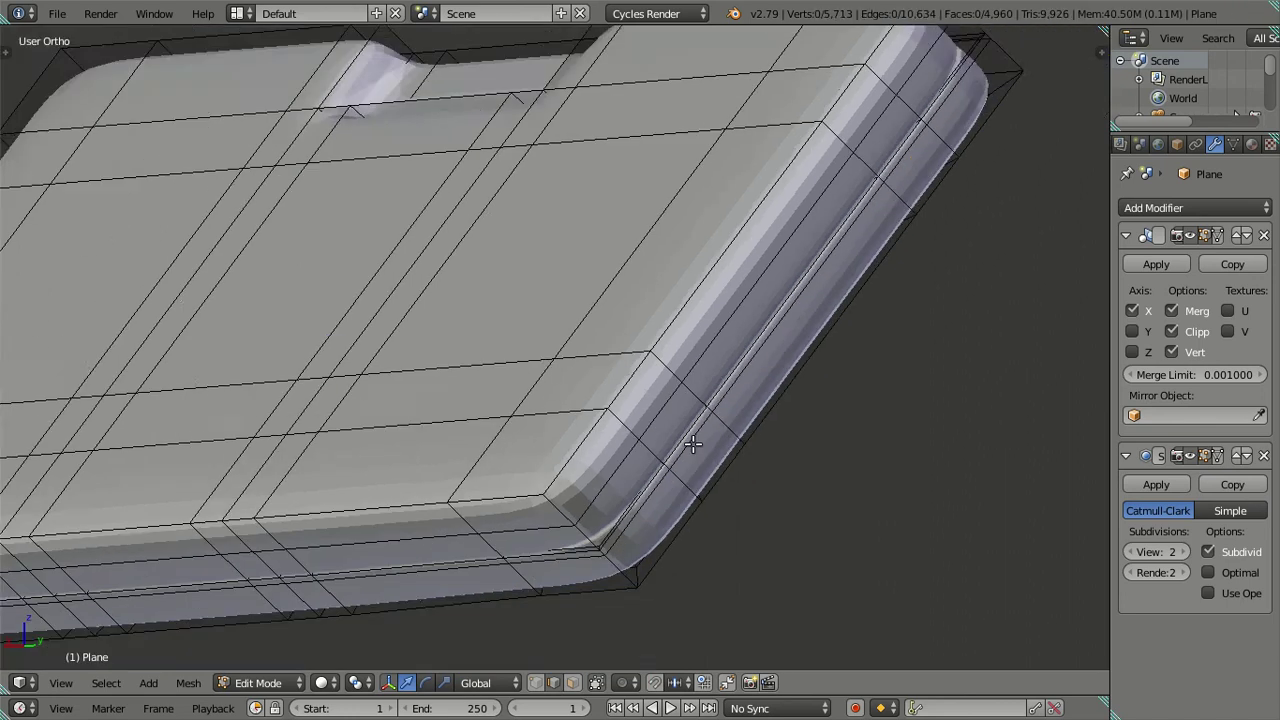
{"action": "scroll", "coordinate": [819, 409], "scroll_direction": "down", "scroll_amount": 3}
{"action": "key", "text": "Tab"}
{"action": "scroll", "coordinate": [807, 408], "scroll_direction": "down", "scroll_amount": 2}
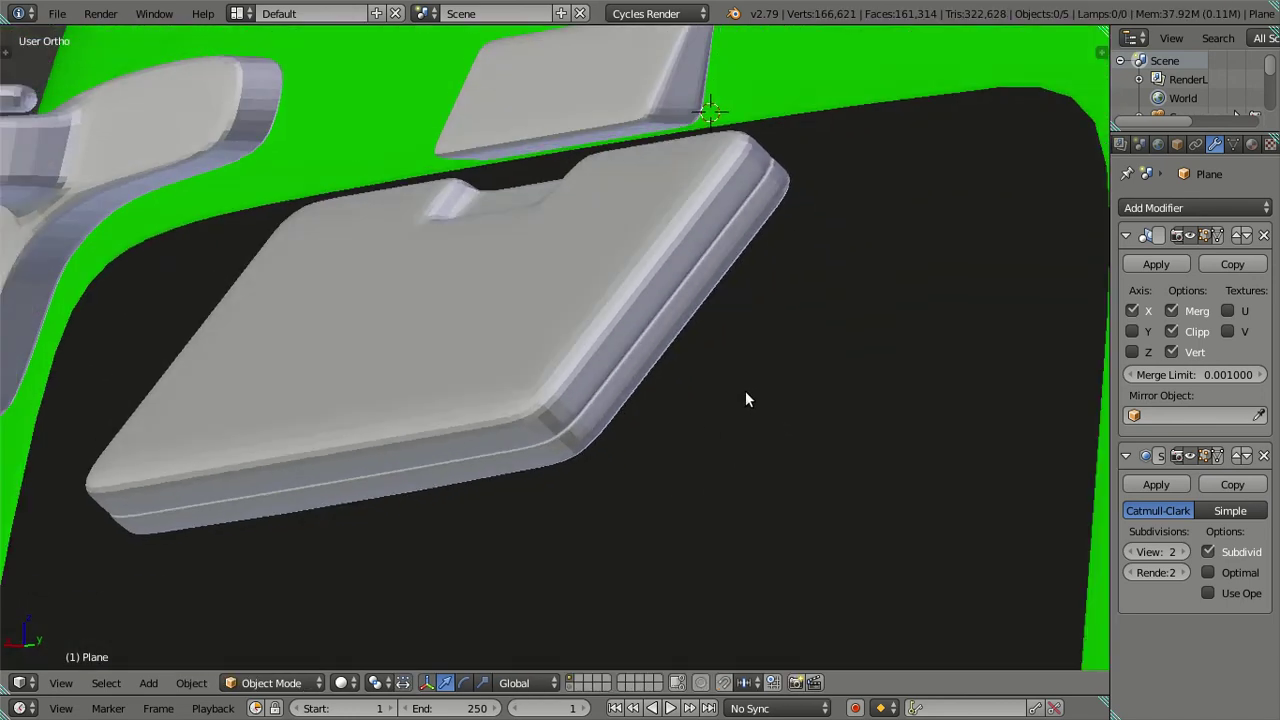
{"action": "middle_click_drag", "start_coordinate": [745, 399], "coordinate": [745, 392]}
{"action": "key", "text": "Tab"}
{"action": "mouse_move", "coordinate": [672, 337]}
{"action": "middle_mouse_down"}
{"action": "mouse_move", "coordinate": [771, 206]}
{"action": "mouse_move", "coordinate": [677, 277]}
{"action": "mouse_move", "coordinate": [697, 357]}
{"action": "mouse_move", "coordinate": [654, 371]}
{"action": "mouse_move", "coordinate": [661, 385]}
{"action": "mouse_move", "coordinate": [723, 400]}
{"action": "mouse_move", "coordinate": [861, 383]}
{"action": "mouse_move", "coordinate": [657, 380]}
{"action": "mouse_move", "coordinate": [653, 402]}
{"action": "middle_mouse_up"}
Dissolve the edge loop across the slab and one on its underside.
{"action": "right_click", "coordinate": [603, 467], "text": "alt"}
{"action": "key", "text": "x"}
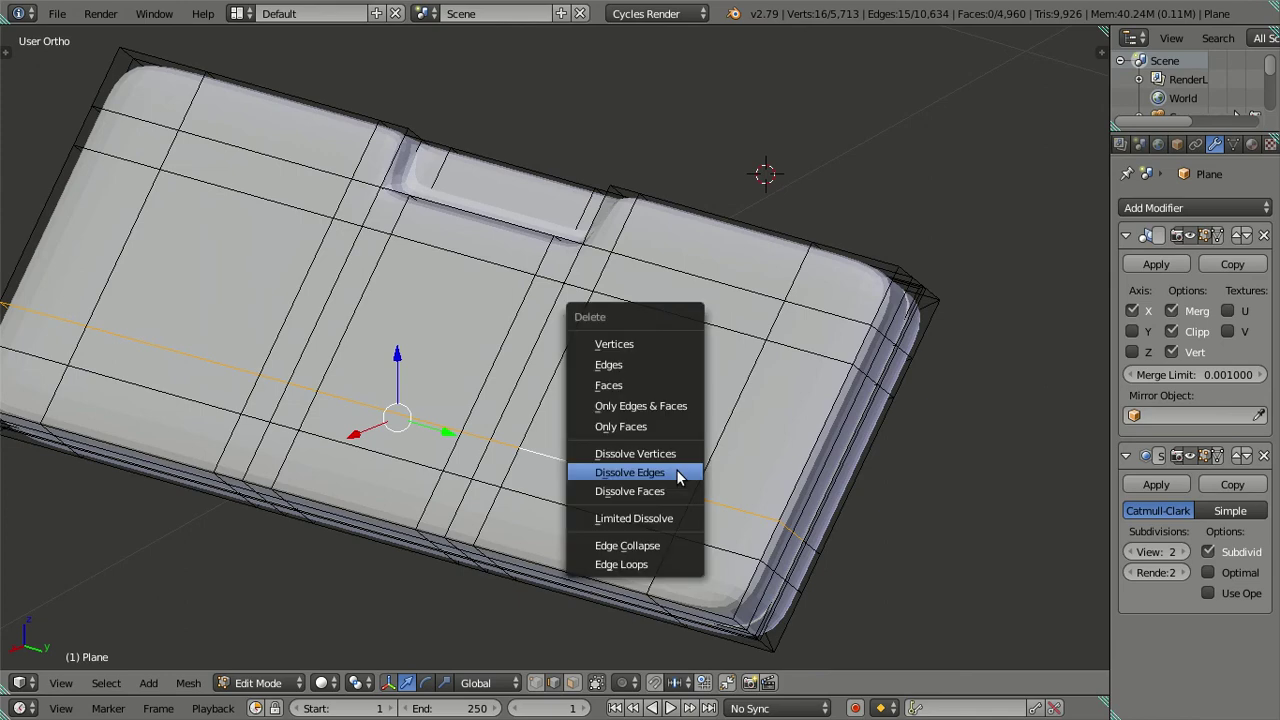
{"action": "left_click", "coordinate": [677, 471]}
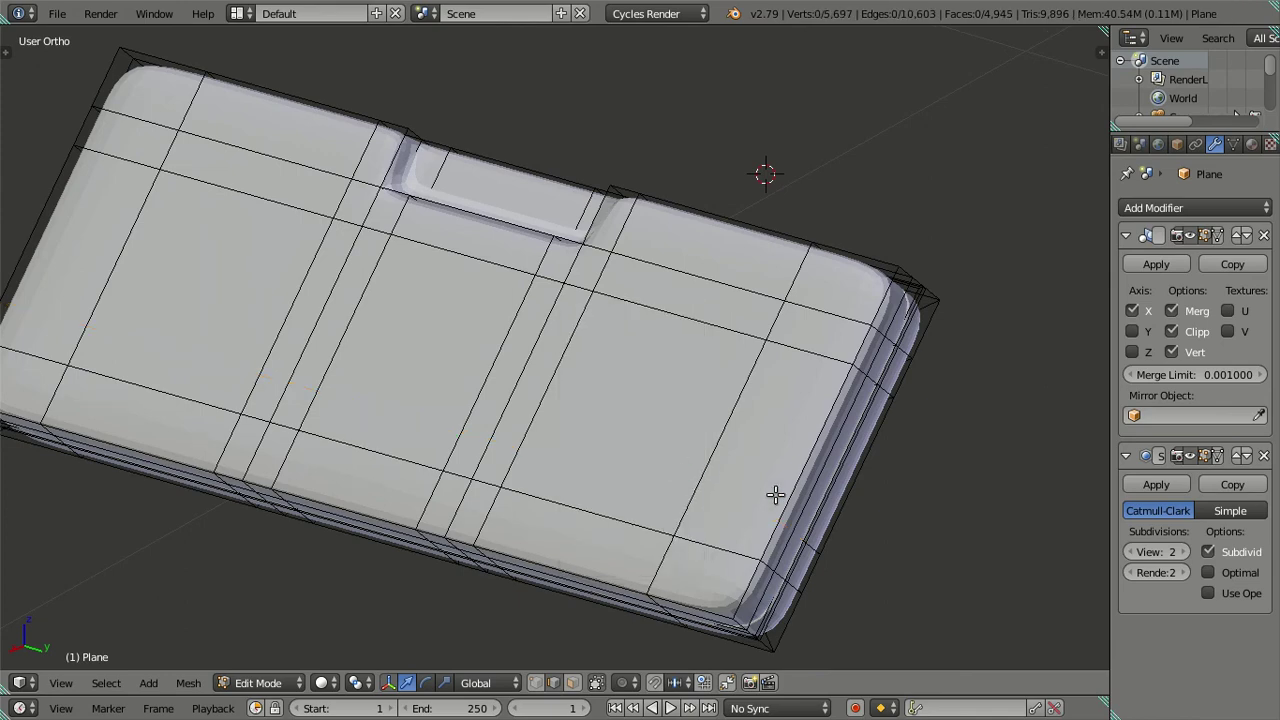
{"action": "mouse_move", "coordinate": [776, 494]}
{"action": "middle_mouse_down"}
{"action": "mouse_move", "coordinate": [860, 517]}
{"action": "mouse_move", "coordinate": [789, 451]}
{"action": "mouse_move", "coordinate": [473, 458]}
{"action": "middle_mouse_up"}
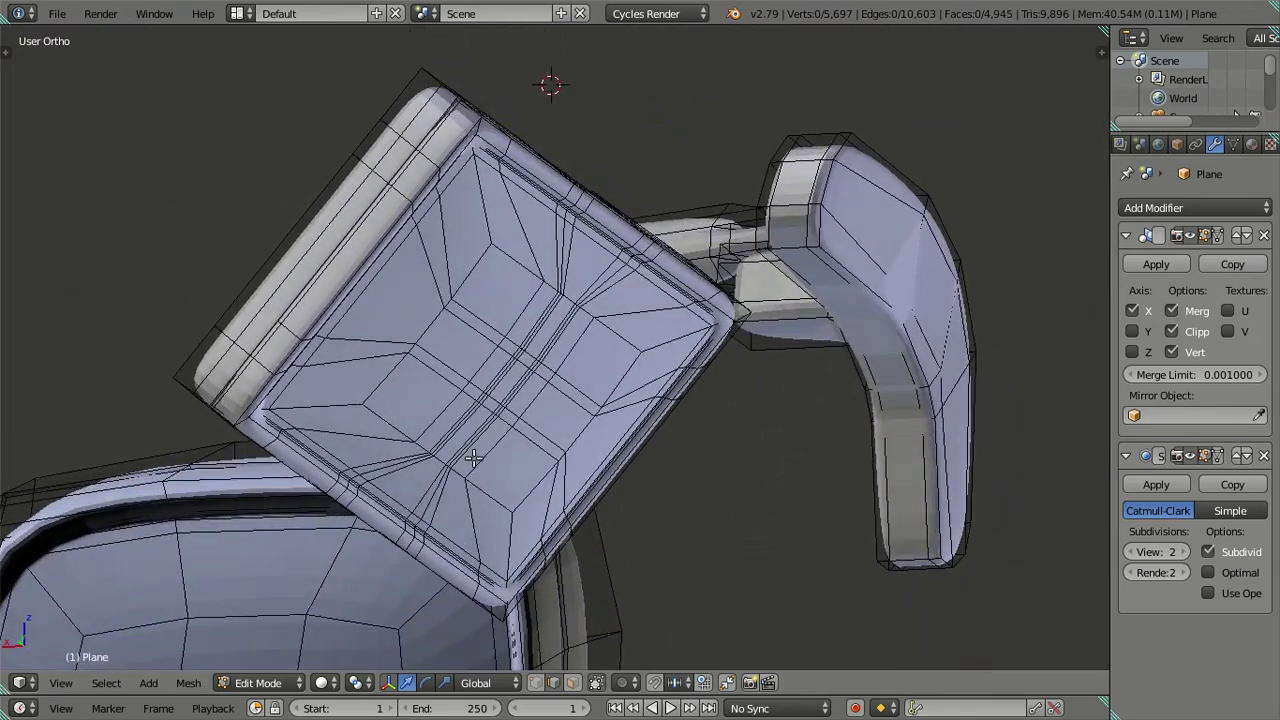
{"action": "left_click", "coordinate": [352, 355], "text": "alt"}
{"action": "key", "text": "x"}
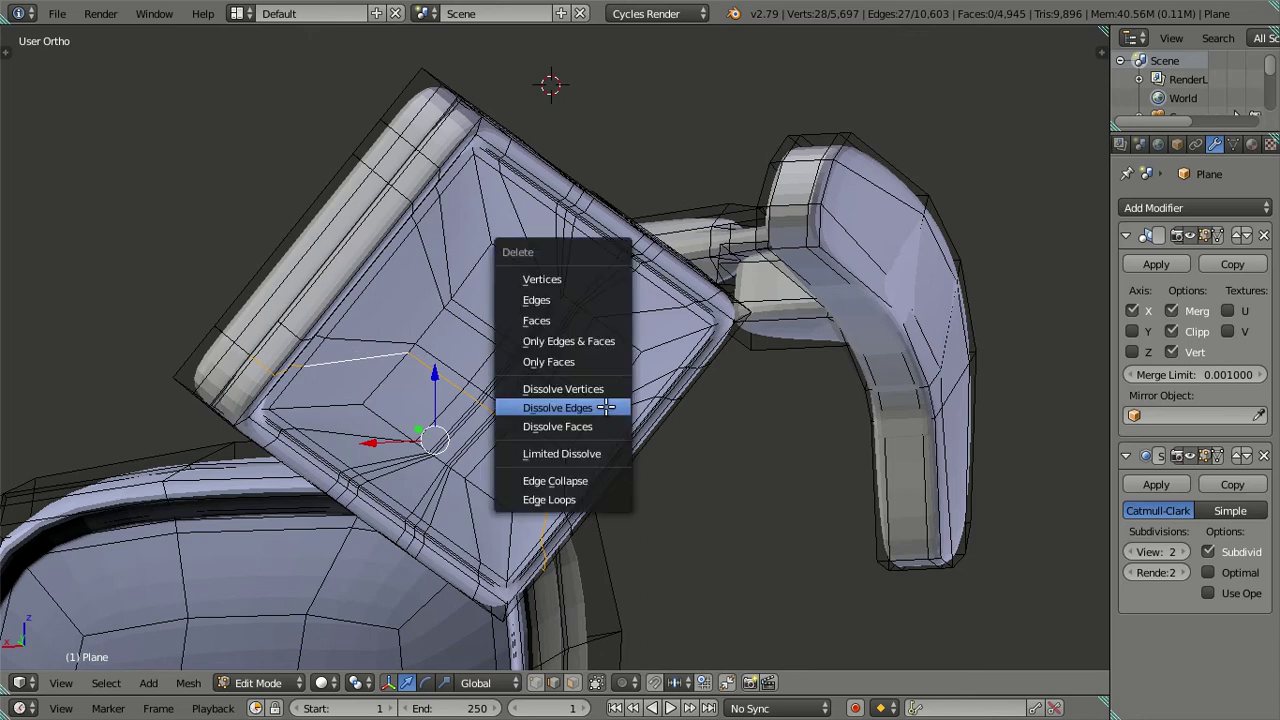
{"action": "left_click", "coordinate": [606, 407]}
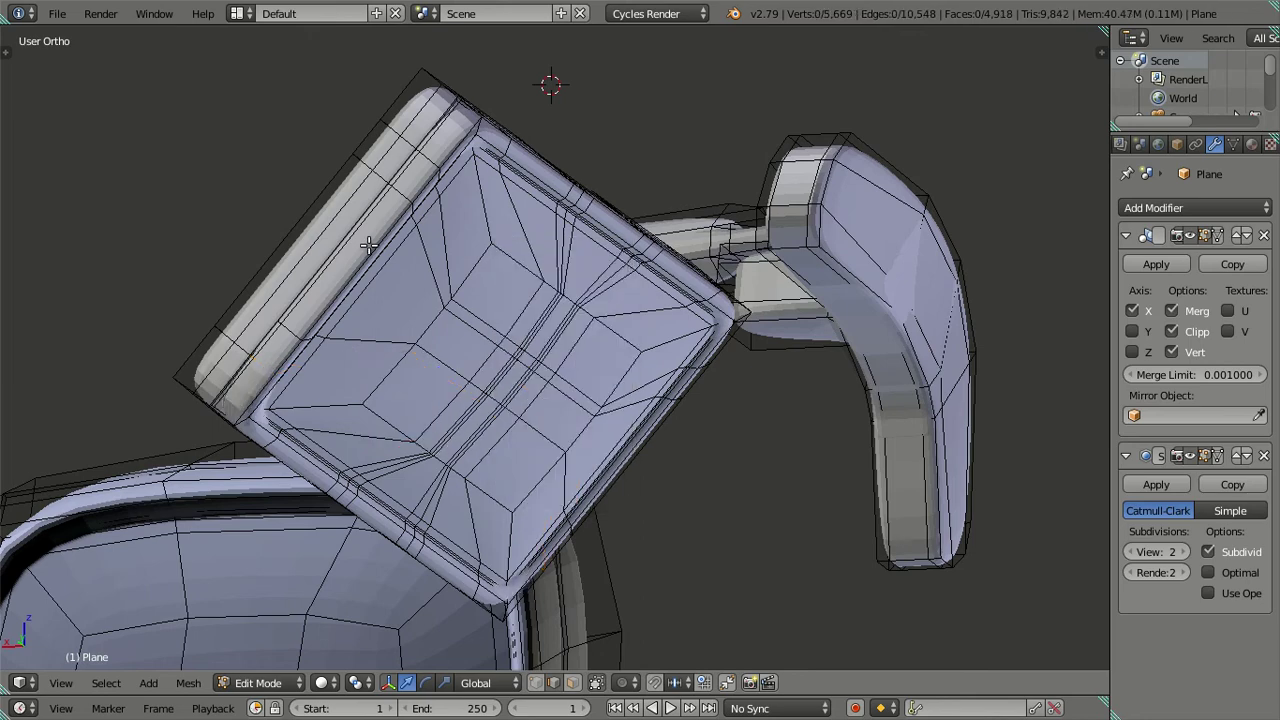
Dissolve another edge loop on the slab, then undo that removal.
{"action": "mouse_move", "coordinate": [437, 274]}
{"action": "middle_mouse_down"}
{"action": "mouse_move", "coordinate": [526, 337]}
{"action": "mouse_move", "coordinate": [480, 277]}
{"action": "mouse_move", "coordinate": [477, 249]}
{"action": "middle_mouse_up"}
{"action": "left_click", "coordinate": [485, 235], "text": "alt"}
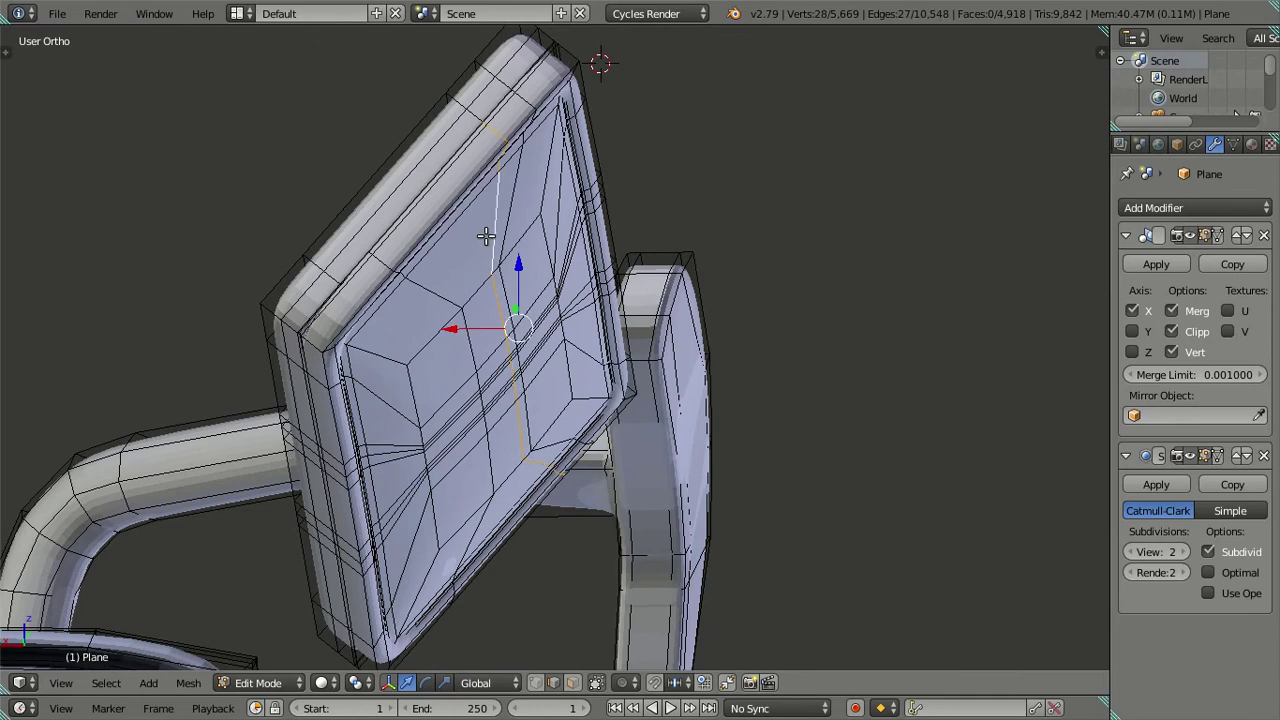
{"action": "key", "text": "x"}
{"action": "left_click", "coordinate": [577, 278]}
{"action": "mouse_move", "coordinate": [577, 278]}
{"action": "middle_mouse_down"}
{"action": "mouse_move", "coordinate": [491, 297]}
{"action": "mouse_move", "coordinate": [513, 322]}
{"action": "middle_mouse_up"}
{"action": "scroll", "coordinate": [535, 289], "scroll_direction": "up", "scroll_amount": 3}
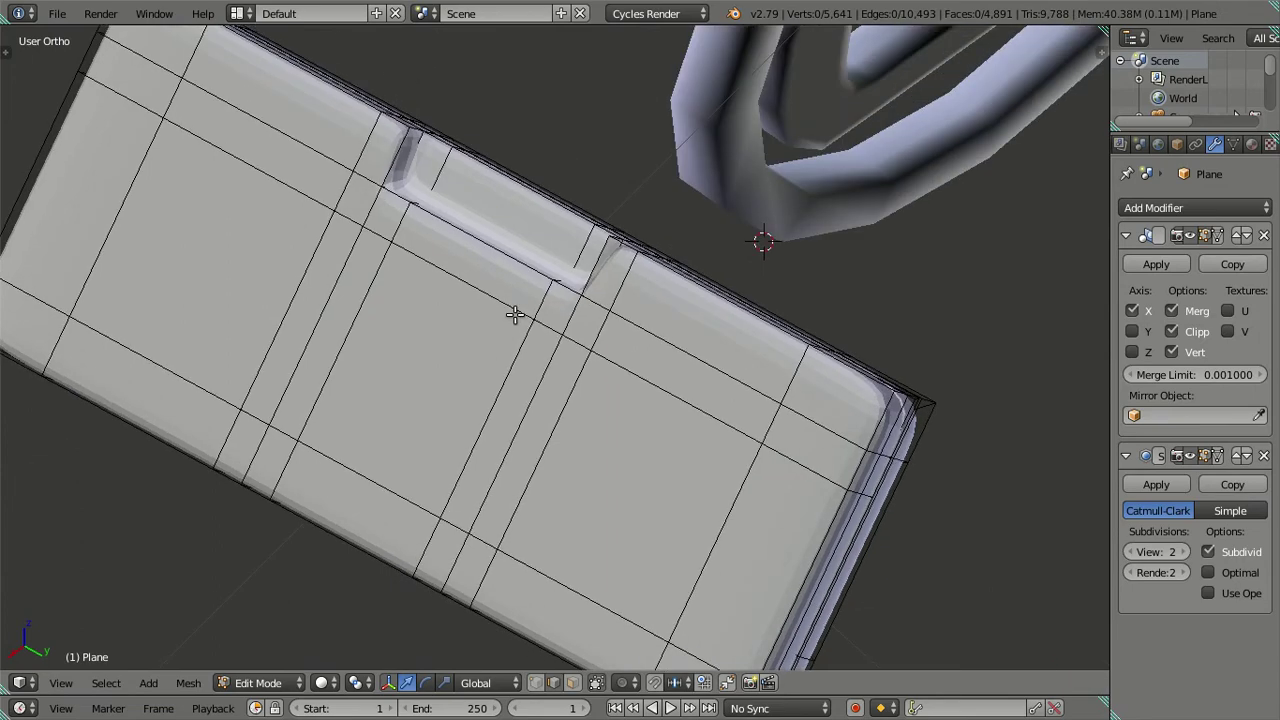
{"action": "scroll", "coordinate": [514, 314], "scroll_direction": "down", "scroll_amount": 3}
{"action": "mouse_move", "coordinate": [734, 403]}
{"action": "middle_mouse_down"}
{"action": "mouse_move", "coordinate": [731, 371]}
{"action": "mouse_move", "coordinate": [633, 342]}
{"action": "mouse_move", "coordinate": [594, 305]}
{"action": "middle_mouse_up"}
{"action": "key", "text": "ctrl+z"}
{"action": "key", "text": "ctrl+z"}
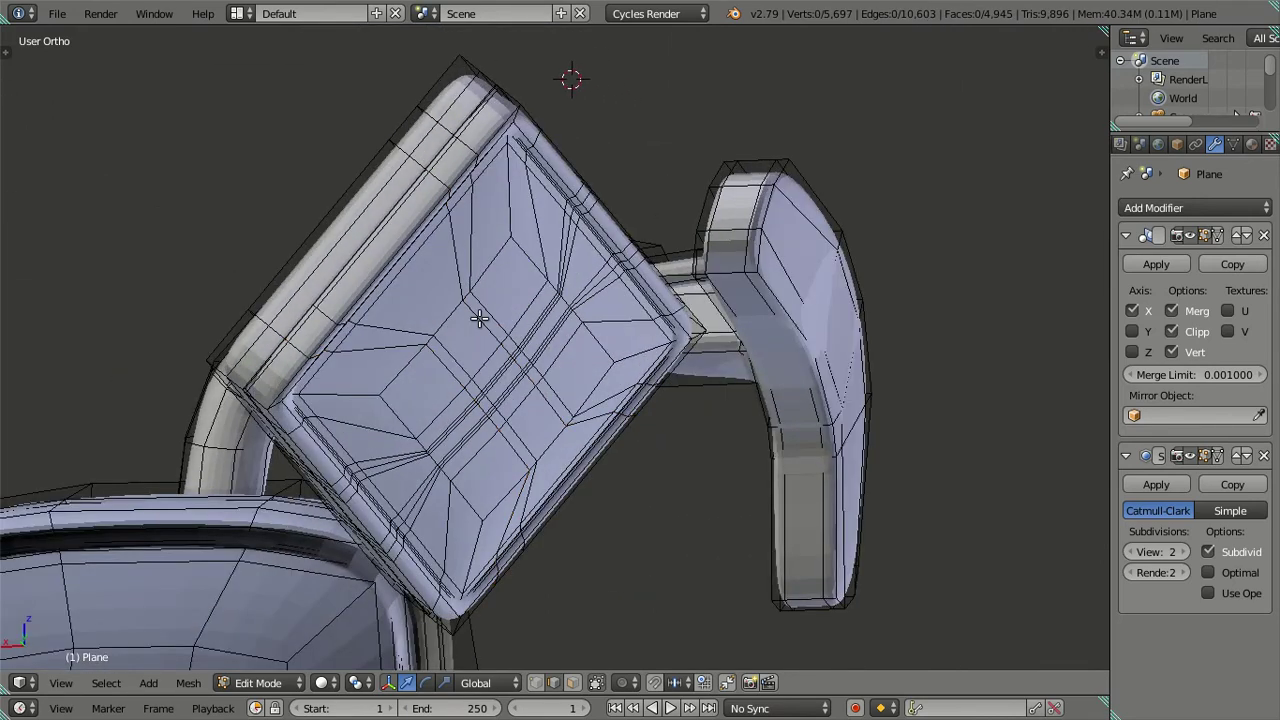
Dissolve the underside edge loop and preview the smoothed slab in Object Mode.
{"action": "right_click", "coordinate": [407, 319], "text": "alt"}
{"action": "key", "text": "x"}
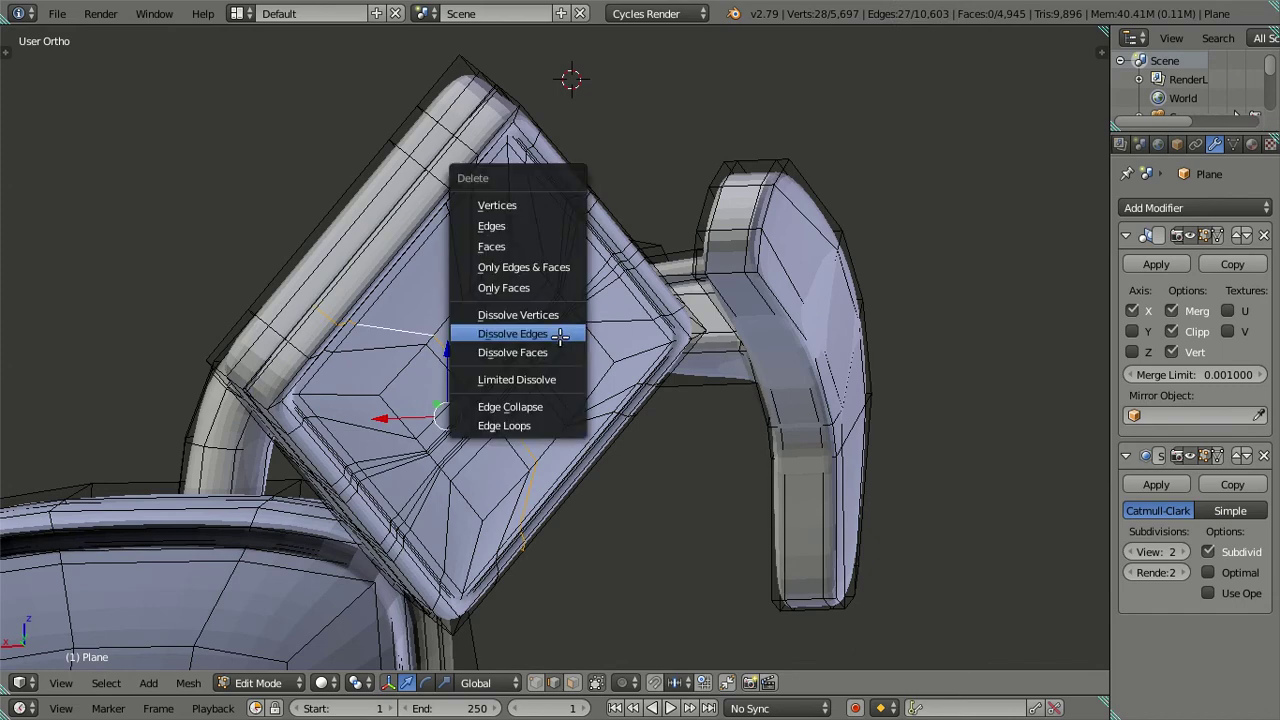
{"action": "left_click", "coordinate": [561, 332]}
{"action": "mouse_move", "coordinate": [463, 332]}
{"action": "middle_mouse_down"}
{"action": "mouse_move", "coordinate": [571, 443]}
{"action": "mouse_move", "coordinate": [556, 381]}
{"action": "mouse_move", "coordinate": [502, 369]}
{"action": "mouse_move", "coordinate": [486, 400]}
{"action": "mouse_move", "coordinate": [518, 465]}
{"action": "mouse_move", "coordinate": [873, 410]}
{"action": "mouse_move", "coordinate": [849, 323]}
{"action": "mouse_move", "coordinate": [851, 380]}
{"action": "mouse_move", "coordinate": [712, 353]}
{"action": "mouse_move", "coordinate": [658, 402]}
{"action": "mouse_move", "coordinate": [597, 372]}
{"action": "middle_mouse_up"}
{"action": "key", "text": "Tab"}
{"action": "scroll", "coordinate": [734, 356], "scroll_direction": "down", "scroll_amount": 4}
Switch to a side view and set the viewport subdivision level to 0.
{"action": "key", "text": "KP_3"}
{"action": "scroll", "coordinate": [547, 308], "scroll_direction": "up", "scroll_amount": 3}
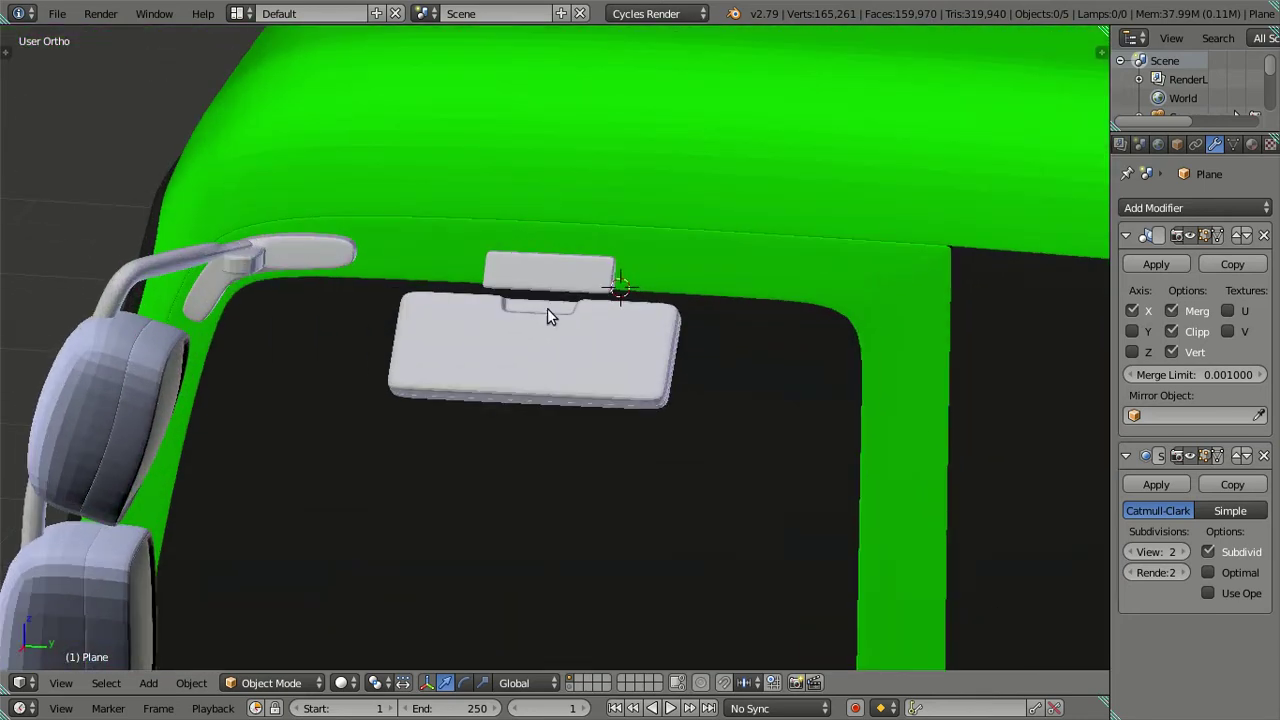
{"action": "scroll", "coordinate": [517, 294], "scroll_direction": "up", "scroll_amount": 2}
{"action": "scroll", "coordinate": [540, 292], "scroll_direction": "up", "scroll_amount": 2}
{"action": "key", "text": "z"}
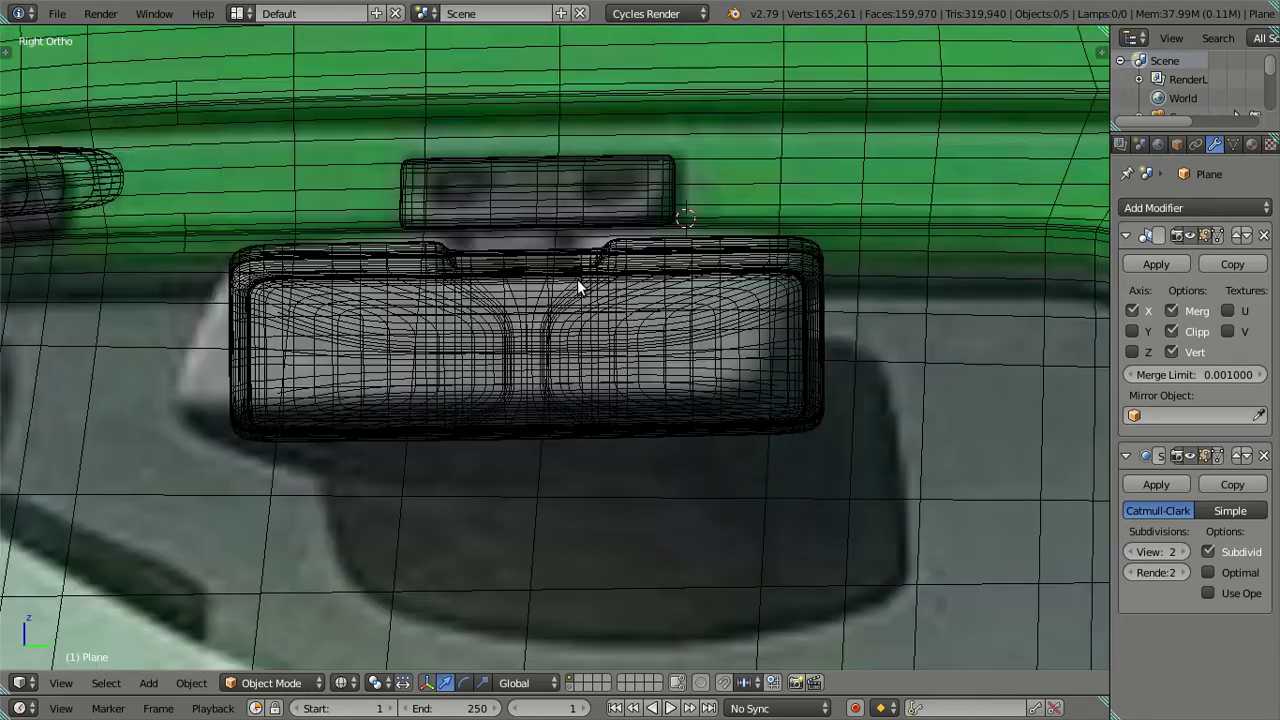
{"action": "middle_click_drag", "start_coordinate": [563, 274], "coordinate": [563, 334], "text": "shift"}
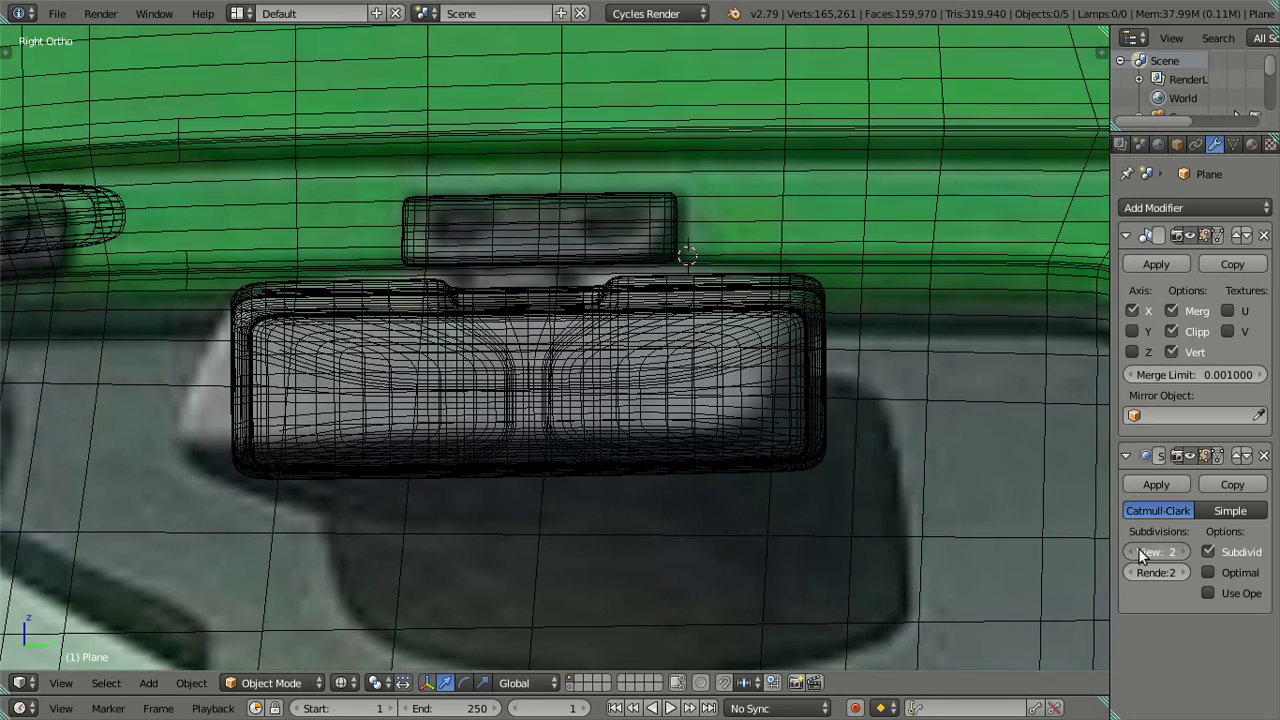
{"action": "left_click", "coordinate": [1137, 552]}
{"action": "left_click", "coordinate": [1137, 552]}
{"action": "scroll", "coordinate": [516, 372], "scroll_direction": "up", "scroll_amount": 2}
{"action": "key", "text": "z"}
In Edit Mode, duplicate the notch face in place and extrude it outward.
{"action": "mouse_move", "coordinate": [522, 262]}
{"action": "middle_mouse_down"}
{"action": "mouse_move", "coordinate": [579, 318]}
{"action": "mouse_move", "coordinate": [631, 287]}
{"action": "mouse_move", "coordinate": [620, 366]}
{"action": "middle_mouse_up"}
{"action": "key", "text": "Tab"}
{"action": "scroll", "coordinate": [622, 286], "scroll_direction": "up", "scroll_amount": 4}
{"action": "middle_click_drag", "start_coordinate": [585, 308], "coordinate": [559, 236]}
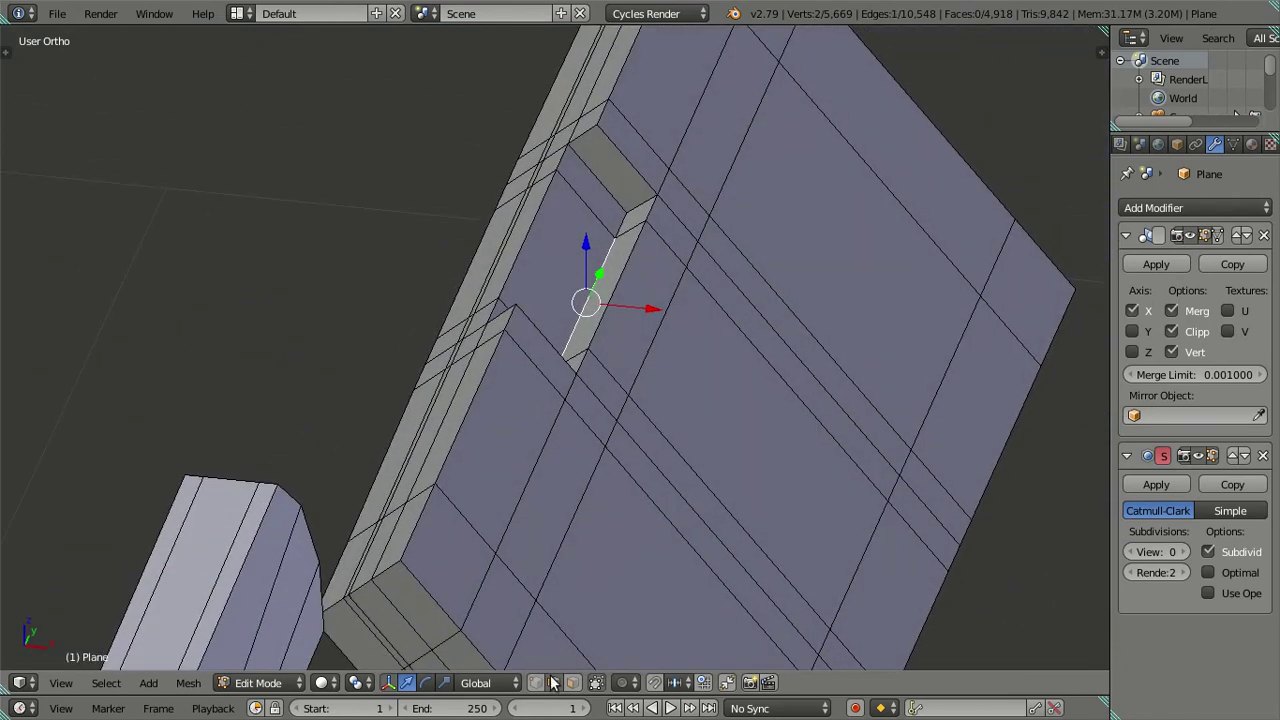
{"action": "right_click", "coordinate": [552, 273]}
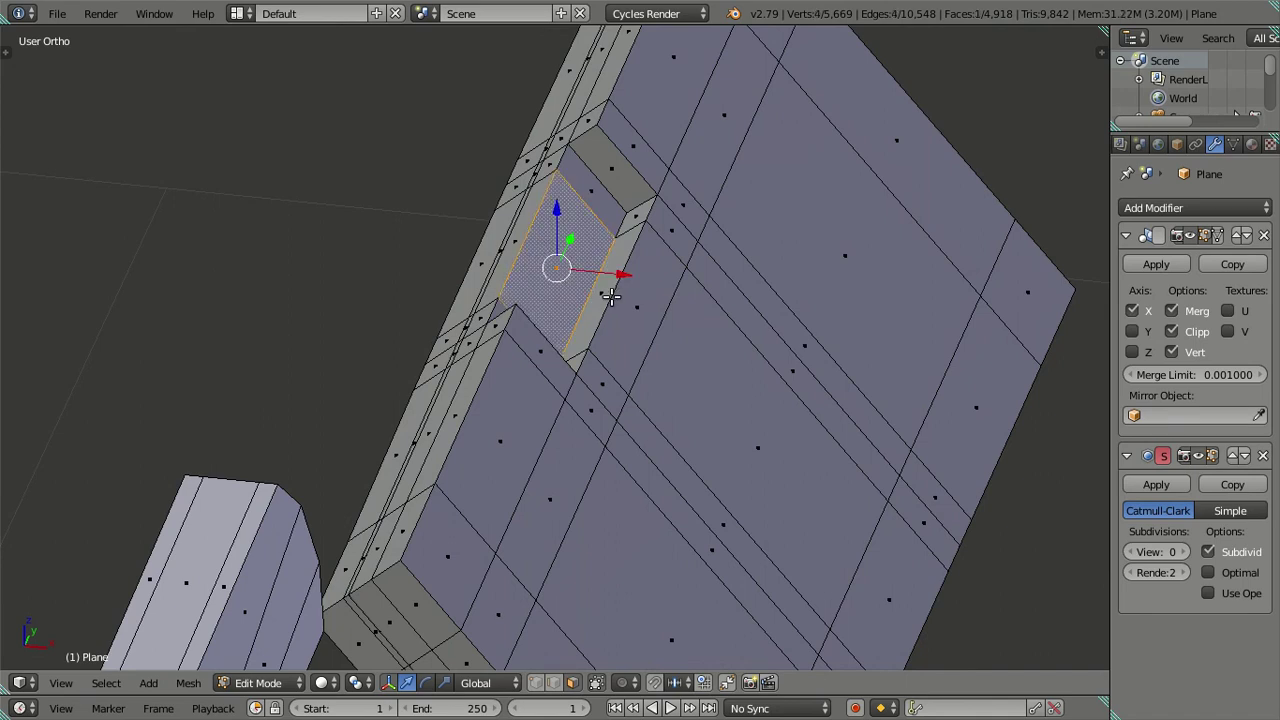
{"action": "key", "text": "shift+d"}
{"action": "right_click", "coordinate": [642, 268]}
{"action": "mouse_move", "coordinate": [640, 274]}
{"action": "middle_mouse_down"}
{"action": "mouse_move", "coordinate": [652, 253]}
{"action": "mouse_move", "coordinate": [655, 281]}
{"action": "middle_mouse_up"}
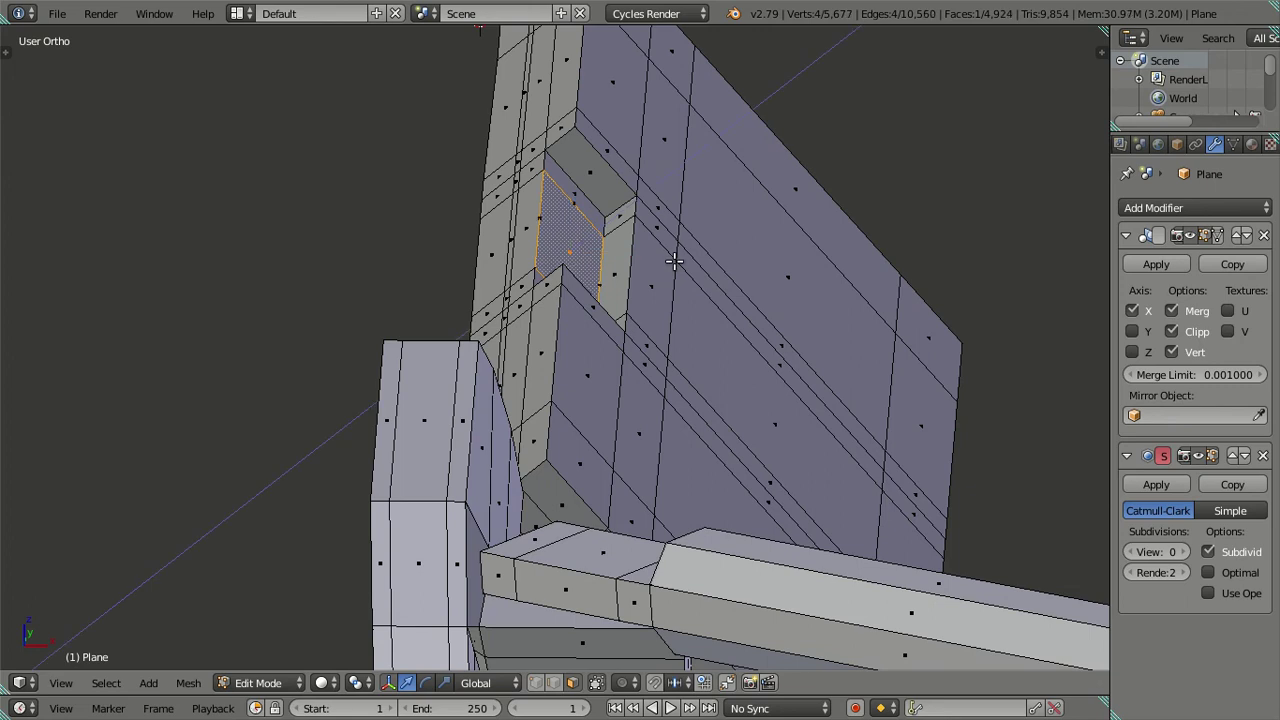
{"action": "key", "text": "e"}
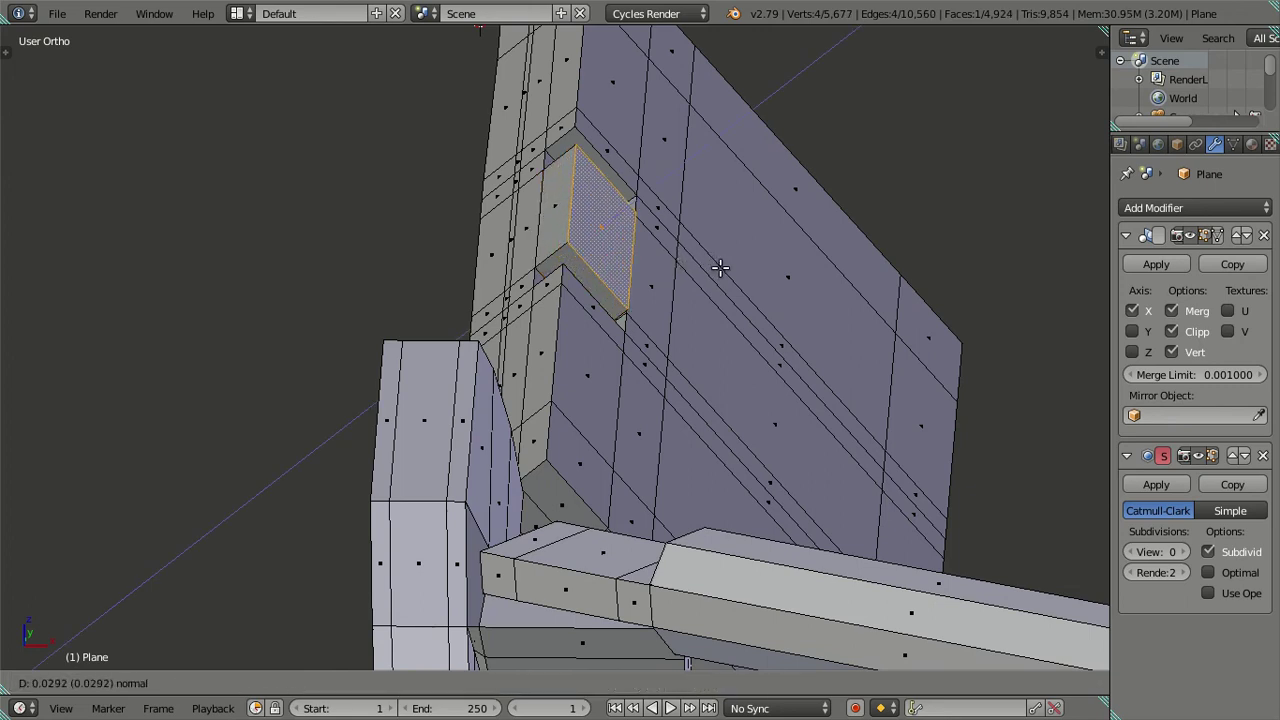
{"action": "left_click", "coordinate": [719, 268]}
Select the stem's end face and extrude it further from the back view.
{"action": "mouse_move", "coordinate": [719, 268]}
{"action": "middle_mouse_down"}
{"action": "mouse_move", "coordinate": [631, 277]}
{"action": "mouse_move", "coordinate": [480, 323]}
{"action": "mouse_move", "coordinate": [316, 333]}
{"action": "mouse_move", "coordinate": [592, 189]}
{"action": "mouse_move", "coordinate": [614, 203]}
{"action": "mouse_move", "coordinate": [585, 230]}
{"action": "mouse_move", "coordinate": [557, 217]}
{"action": "mouse_move", "coordinate": [603, 214]}
{"action": "mouse_move", "coordinate": [625, 231]}
{"action": "mouse_move", "coordinate": [643, 129]}
{"action": "mouse_move", "coordinate": [572, 229]}
{"action": "middle_mouse_up"}
{"action": "scroll", "coordinate": [316, 333], "scroll_direction": "down", "scroll_amount": 4}
{"action": "scroll", "coordinate": [565, 249], "scroll_direction": "up", "scroll_amount": 4}
{"action": "key", "text": "a"}
{"action": "scroll", "coordinate": [572, 229], "scroll_direction": "up", "scroll_amount": 3}
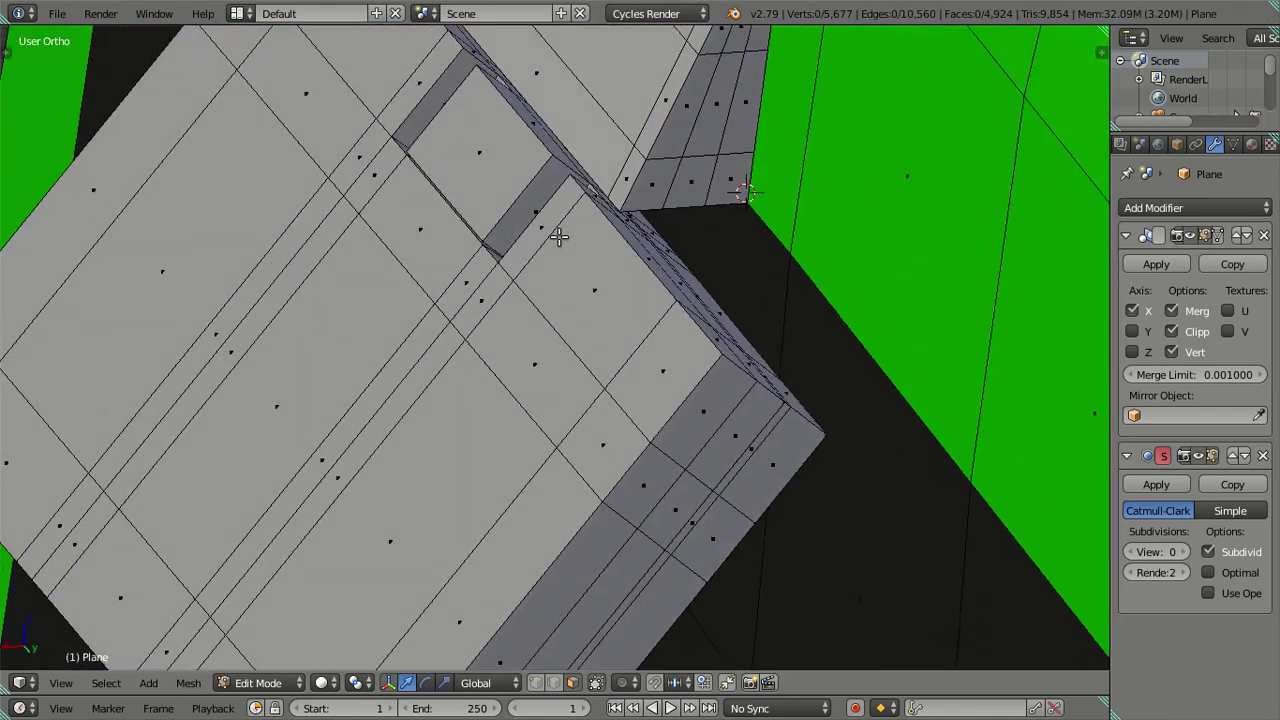
{"action": "right_click", "coordinate": [537, 123]}
{"action": "mouse_move", "coordinate": [537, 123]}
{"action": "middle_mouse_down"}
{"action": "mouse_move", "coordinate": [530, 140]}
{"action": "mouse_move", "coordinate": [520, 128]}
{"action": "mouse_move", "coordinate": [535, 130]}
{"action": "mouse_move", "coordinate": [540, 157]}
{"action": "mouse_move", "coordinate": [543, 138]}
{"action": "mouse_move", "coordinate": [525, 140]}
{"action": "mouse_move", "coordinate": [535, 160]}
{"action": "mouse_move", "coordinate": [535, 147]}
{"action": "middle_mouse_up"}
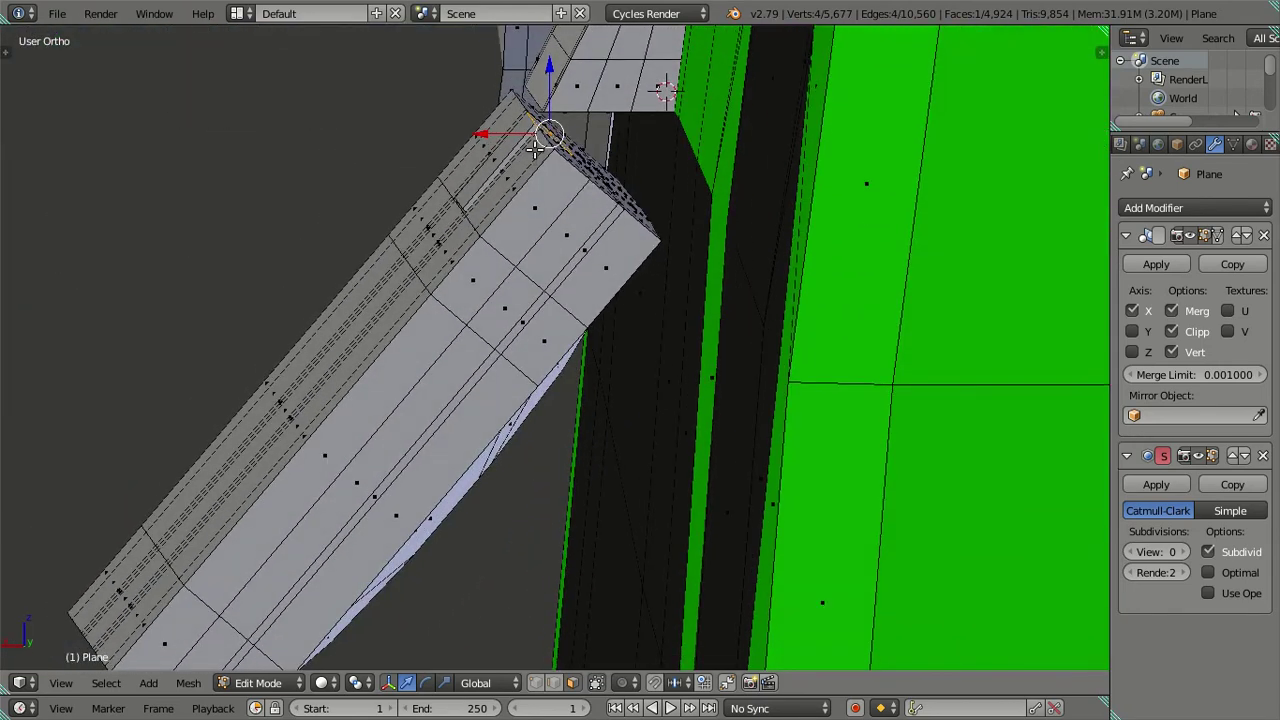
{"action": "key", "text": "ctrl+KP_1"}
{"action": "scroll", "coordinate": [590, 214], "scroll_direction": "up", "scroll_amount": 2}
{"action": "scroll", "coordinate": [586, 307], "scroll_direction": "up", "scroll_amount": 1}
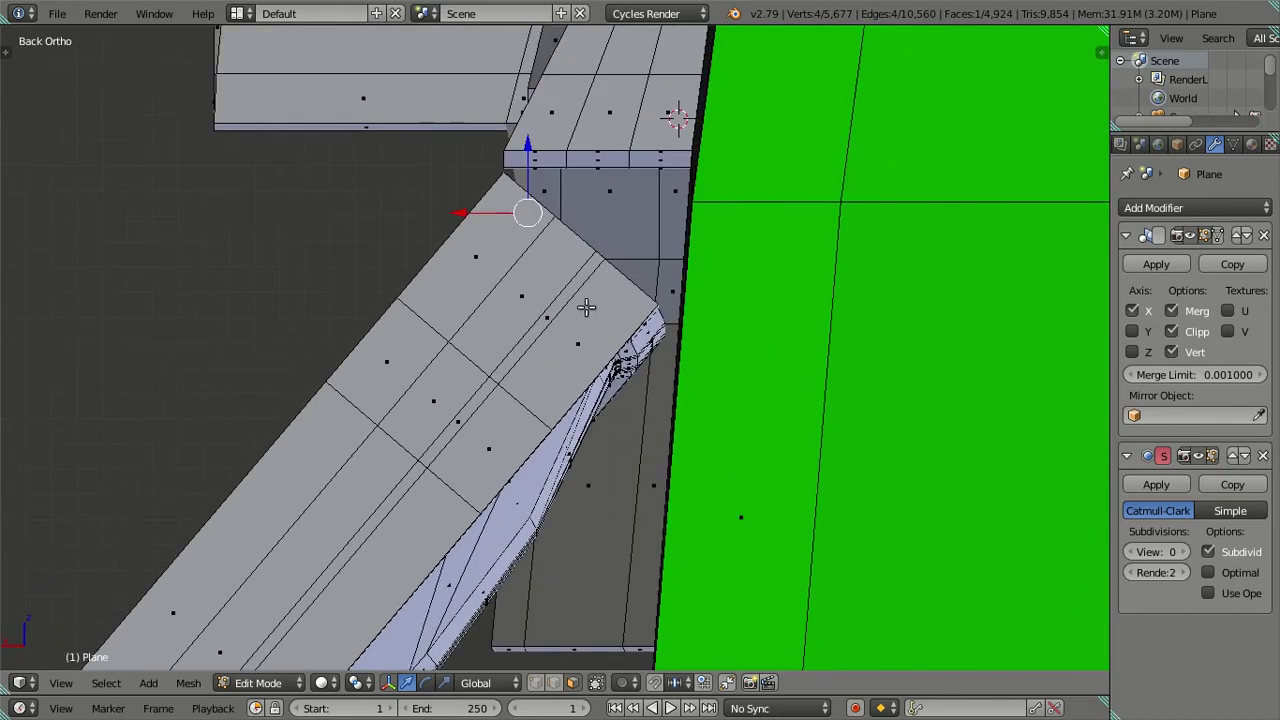
{"action": "key", "text": "e"}
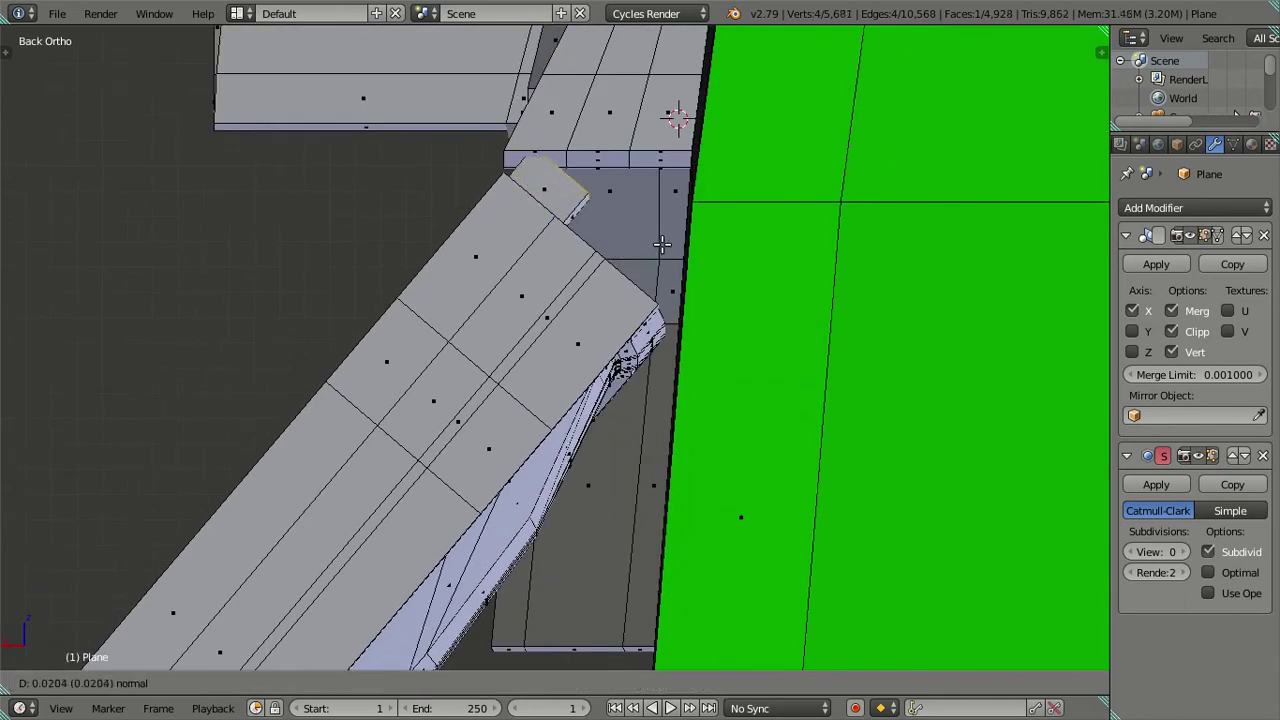
{"action": "left_click", "coordinate": [662, 244]}
Extrude the end face twice more, angling the stem up and to the right.
{"action": "scroll", "coordinate": [662, 244], "scroll_direction": "up", "scroll_amount": 1}
{"action": "middle_click_drag", "start_coordinate": [662, 244], "coordinate": [608, 380], "text": "shift"}
{"action": "scroll", "coordinate": [619, 363], "scroll_direction": "up", "scroll_amount": 1}
{"action": "key", "text": "z"}
{"action": "scroll", "coordinate": [628, 360], "scroll_direction": "up", "scroll_amount": 1}
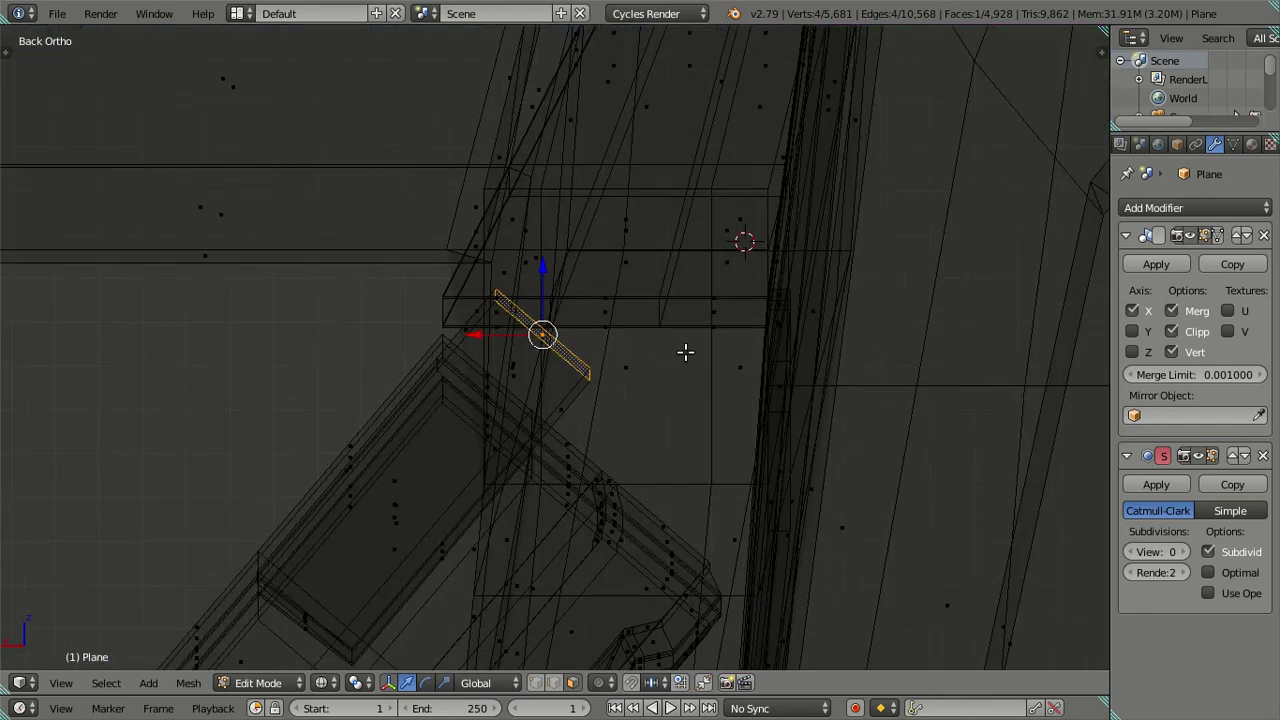
{"action": "key", "text": "e"}
{"action": "left_click", "coordinate": [704, 255]}
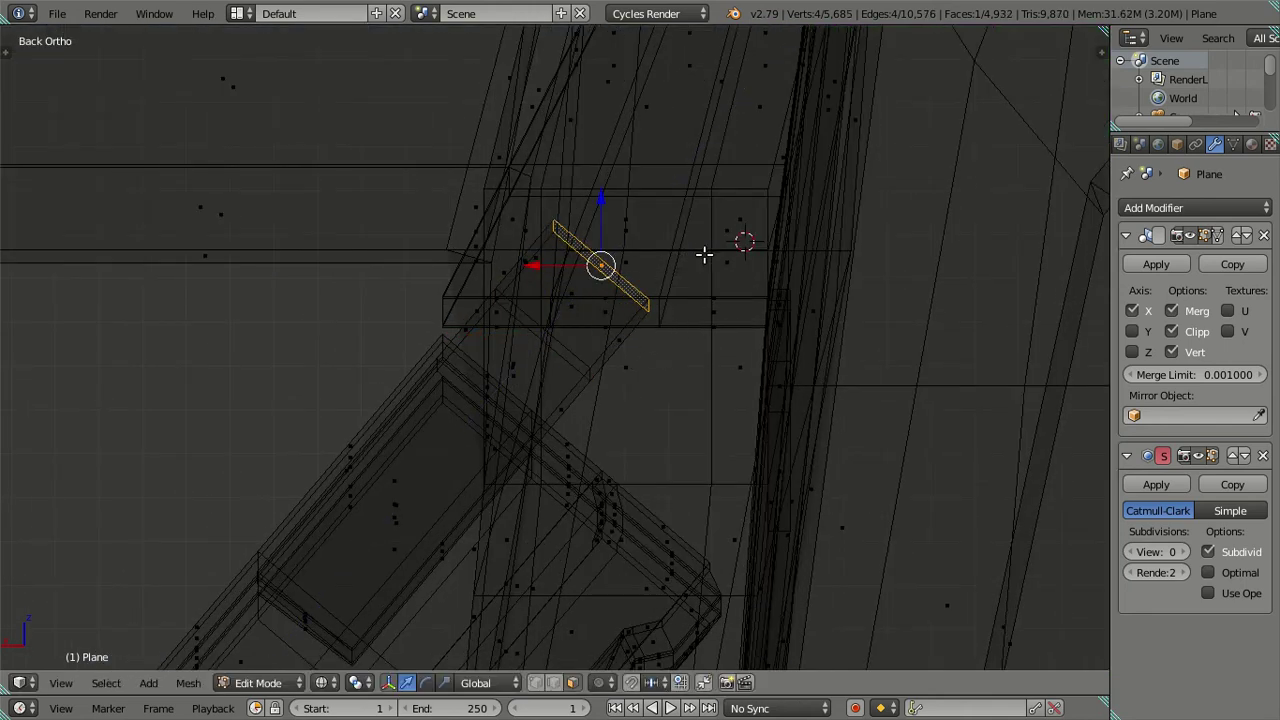
{"action": "key", "text": "e"}
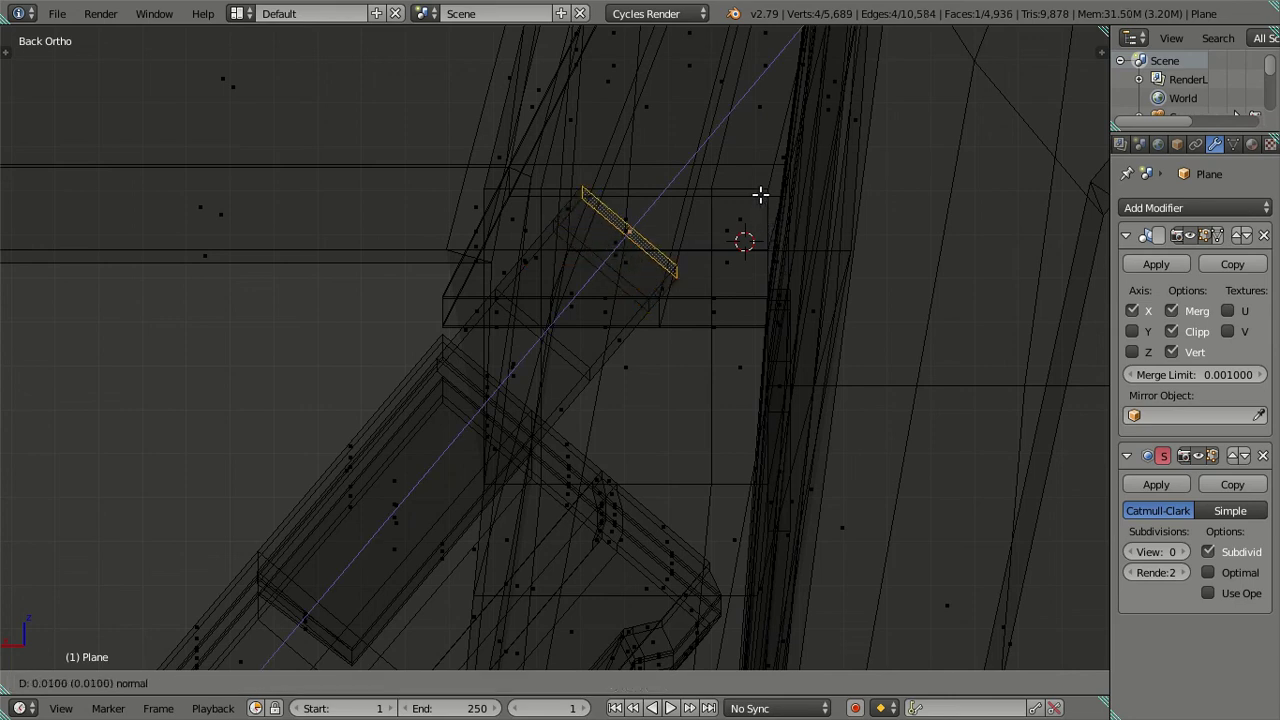
{"action": "left_click", "coordinate": [760, 195]}
Rotate the end face, shift it left along X, and tilt a notch edge about -6.33 degrees.
{"action": "key", "text": "r"}
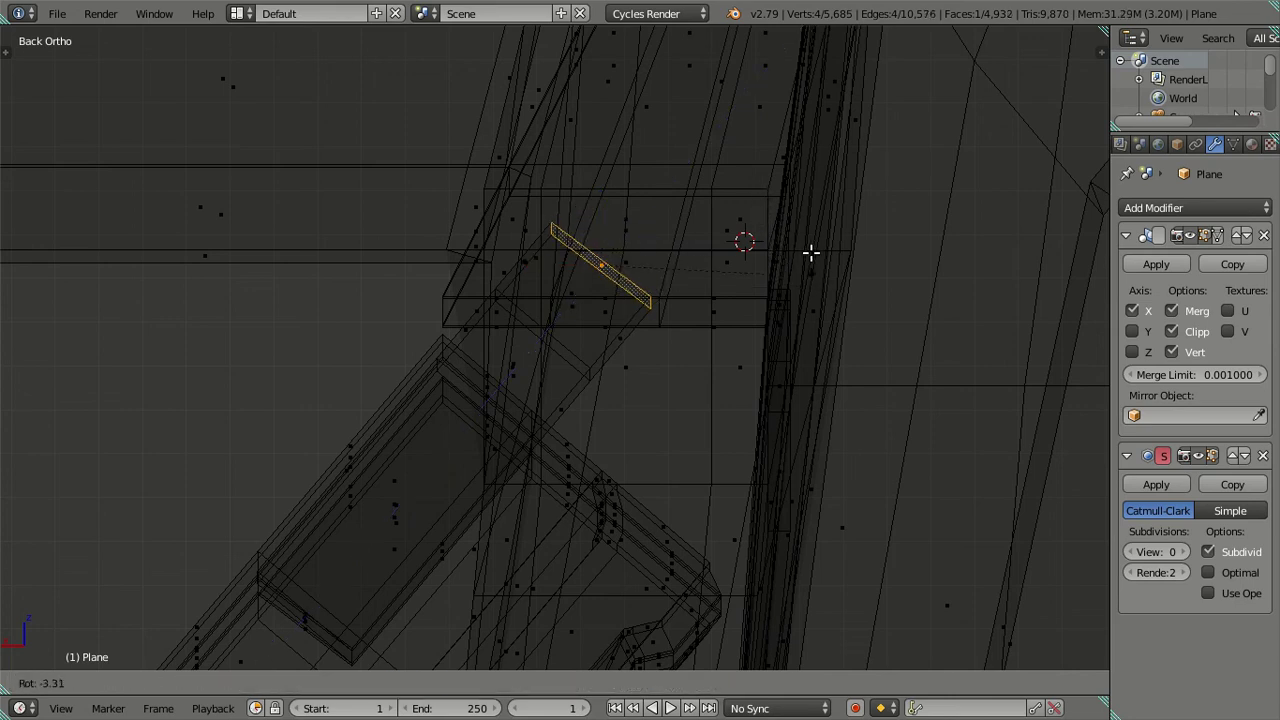
{"action": "left_click", "coordinate": [787, 201]}
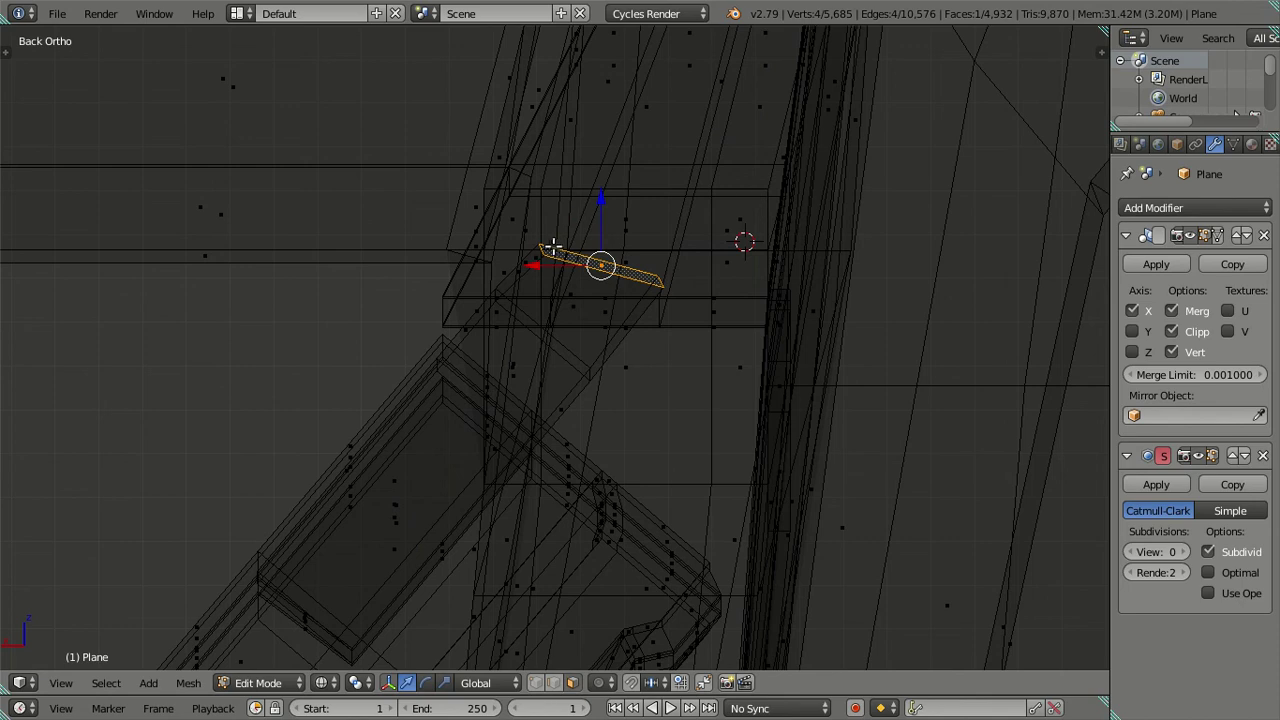
{"action": "key", "text": "g"}
{"action": "key", "text": "x"}
{"action": "left_click", "coordinate": [530, 250]}
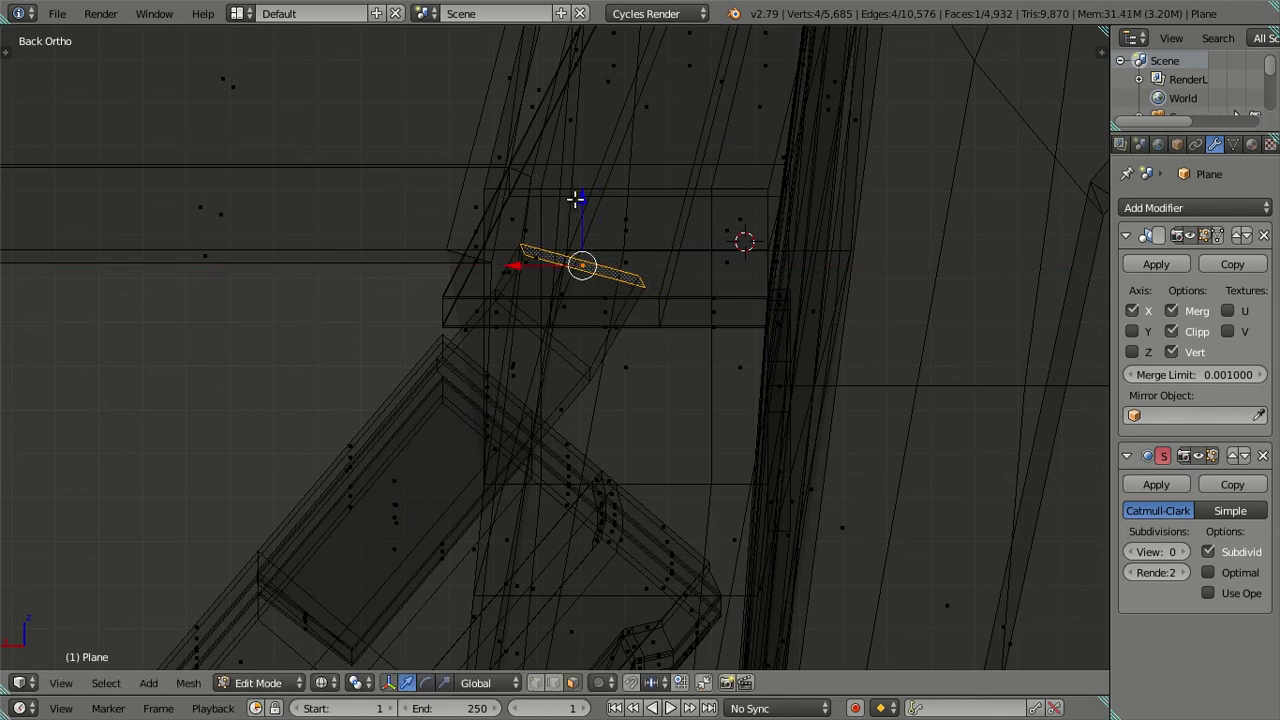
{"action": "left_click_drag", "start_coordinate": [576, 199], "coordinate": [575, 203]}
{"action": "key", "text": "a"}
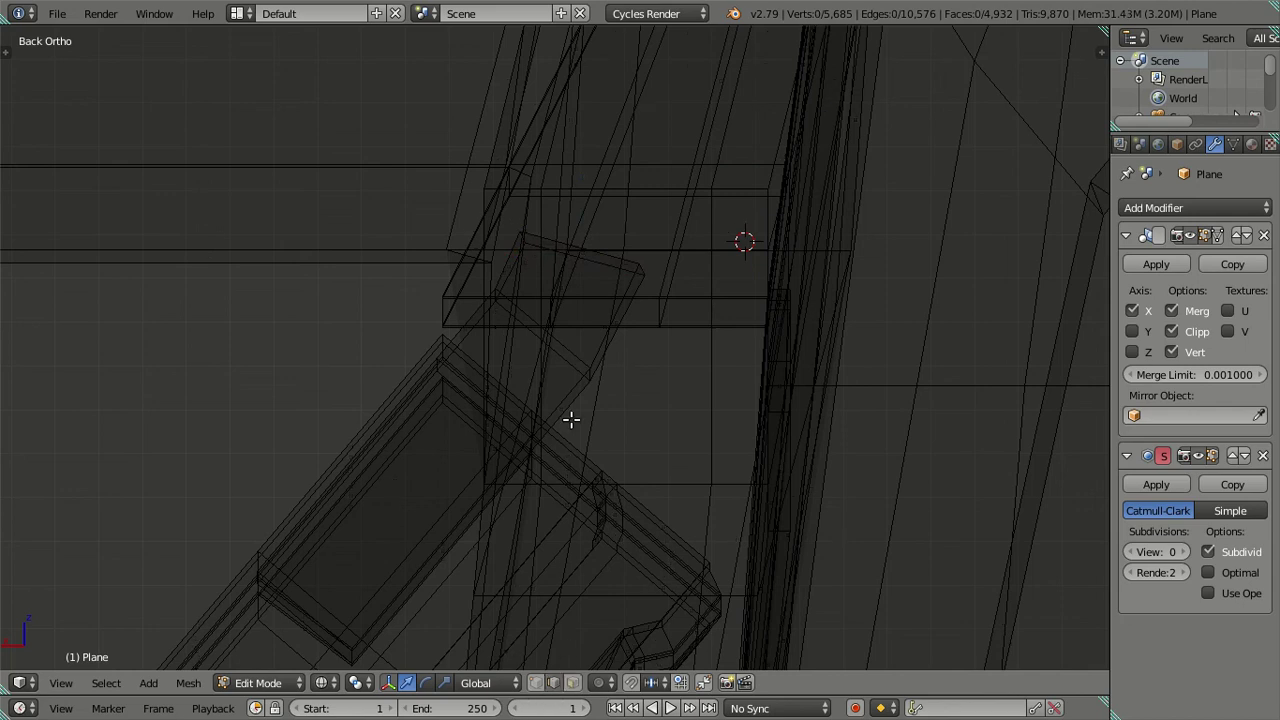
{"action": "key", "text": "r"}
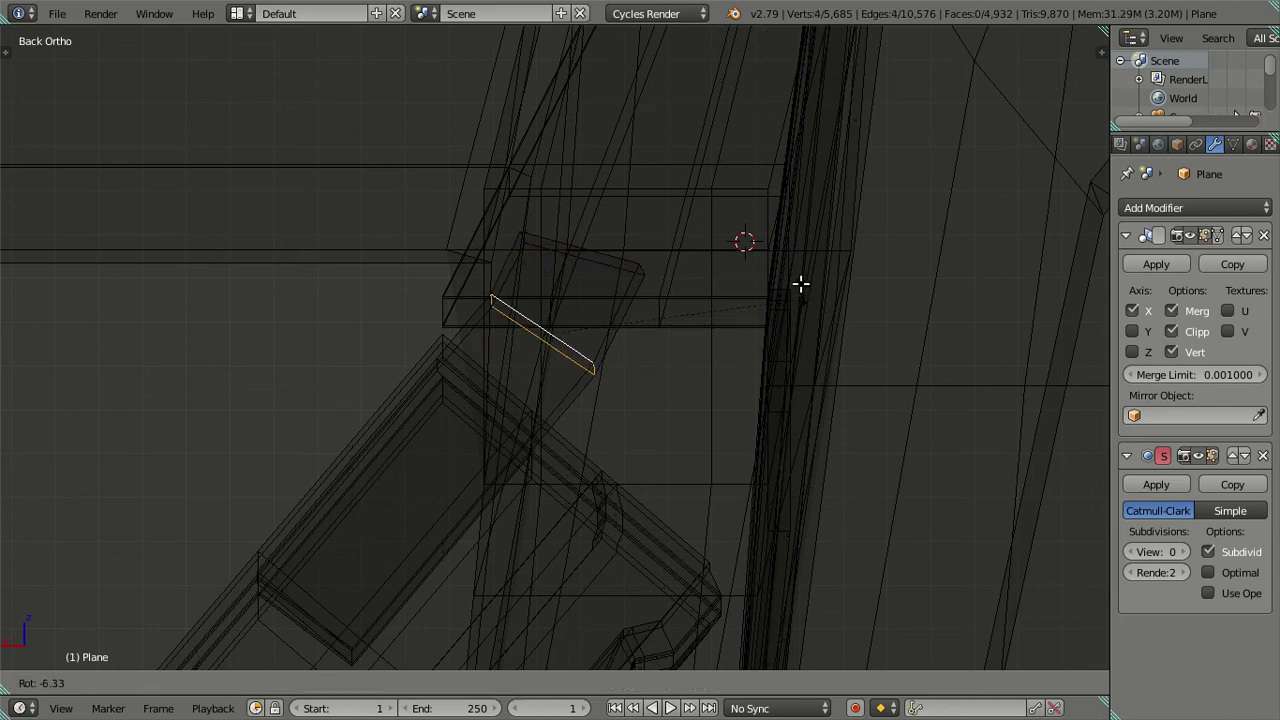
{"action": "left_click", "coordinate": [800, 281]}
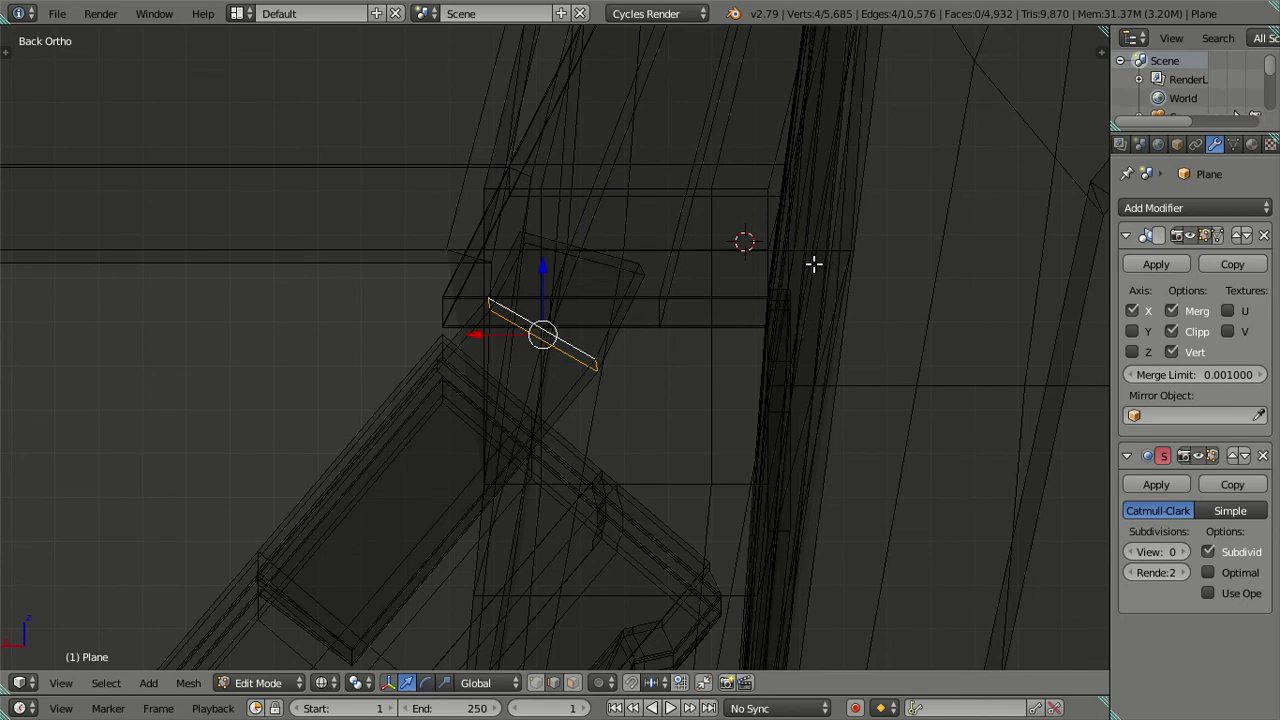
{"action": "scroll", "coordinate": [541, 335], "scroll_direction": "up", "scroll_amount": 3}
{"action": "key", "text": "z"}
{"action": "mouse_move", "coordinate": [555, 335]}
{"action": "middle_mouse_down"}
{"action": "mouse_move", "coordinate": [634, 380]}
{"action": "mouse_move", "coordinate": [588, 300]}
{"action": "mouse_move", "coordinate": [680, 320]}
{"action": "middle_mouse_up"}
Preview the stem at subdivision levels 1 and 2, then return to level 0.
{"action": "key", "text": "a"}
{"action": "key", "text": "ctrl+1"}
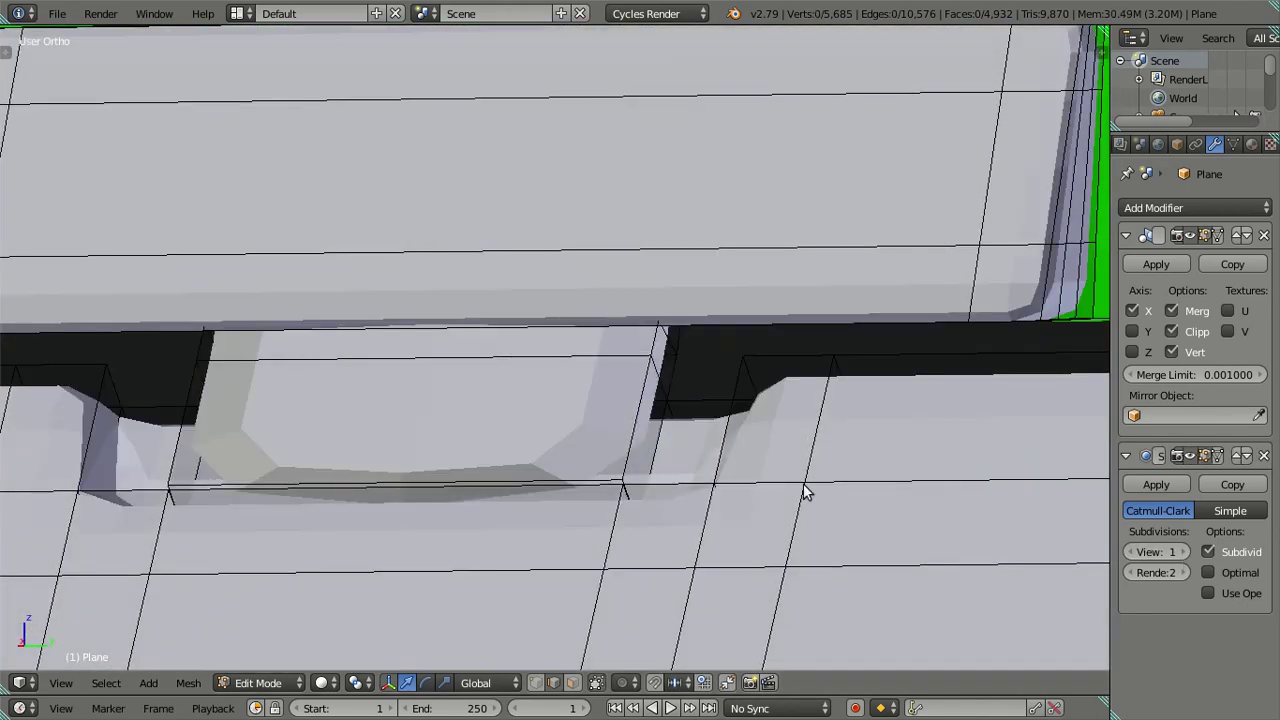
{"action": "scroll", "coordinate": [468, 426], "scroll_direction": "down", "scroll_amount": 4}
{"action": "key", "text": "ctrl+2"}
{"action": "middle_click_drag", "start_coordinate": [554, 437], "coordinate": [591, 422]}
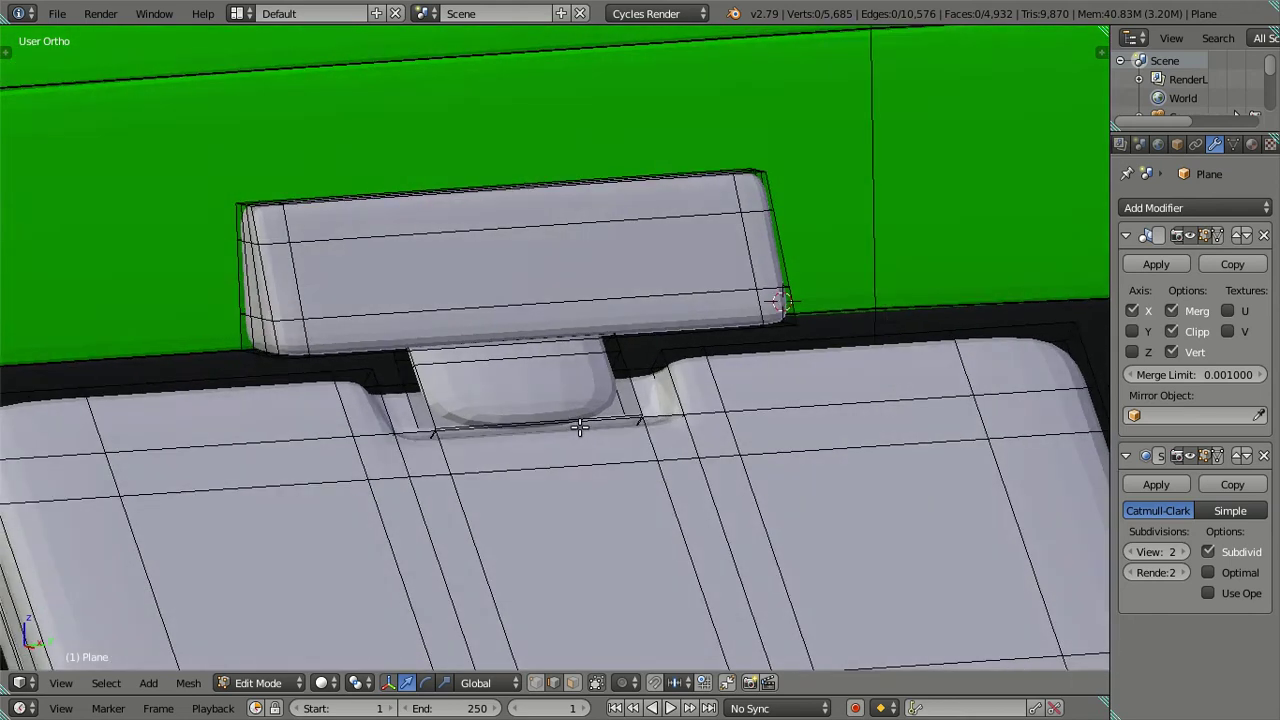
{"action": "key", "text": "ctrl+0"}
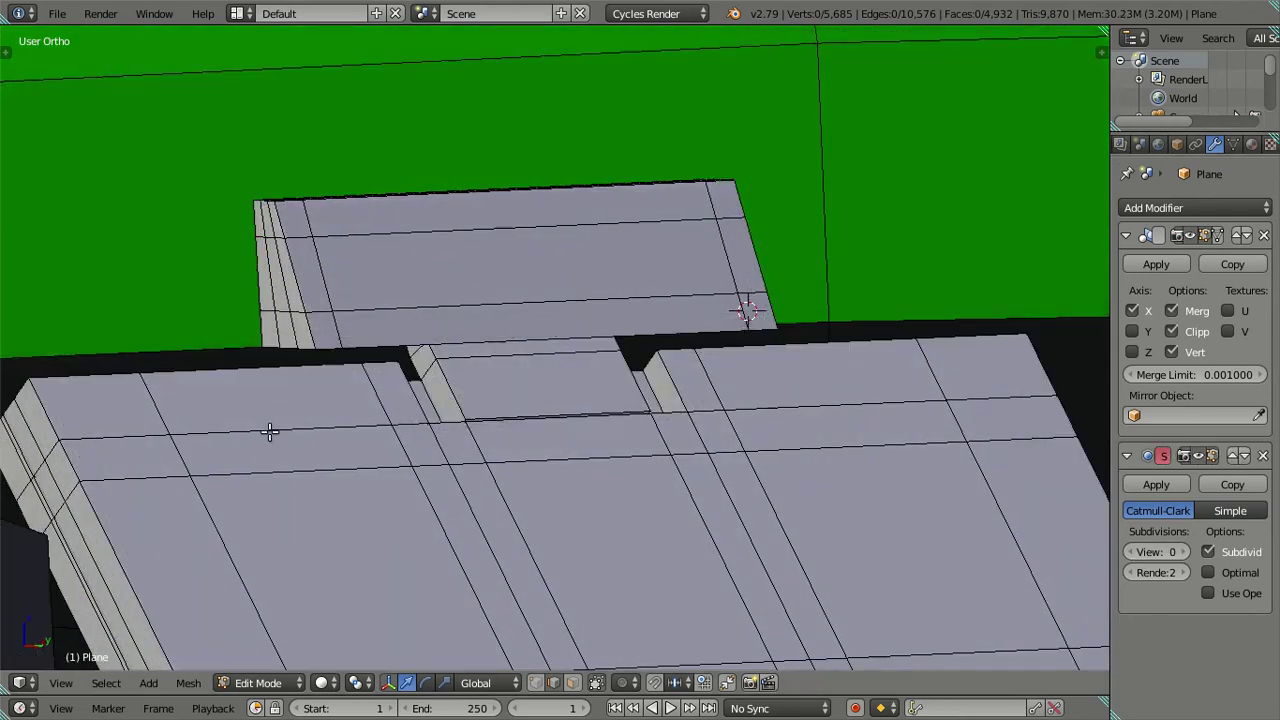
{"action": "scroll", "coordinate": [341, 379], "scroll_direction": "up", "scroll_amount": 2}
{"action": "scroll", "coordinate": [341, 379], "scroll_direction": "up", "scroll_amount": 2}
Add six loop cuts across the stem, then dissolve them.
{"action": "key", "text": "ctrl+r"}
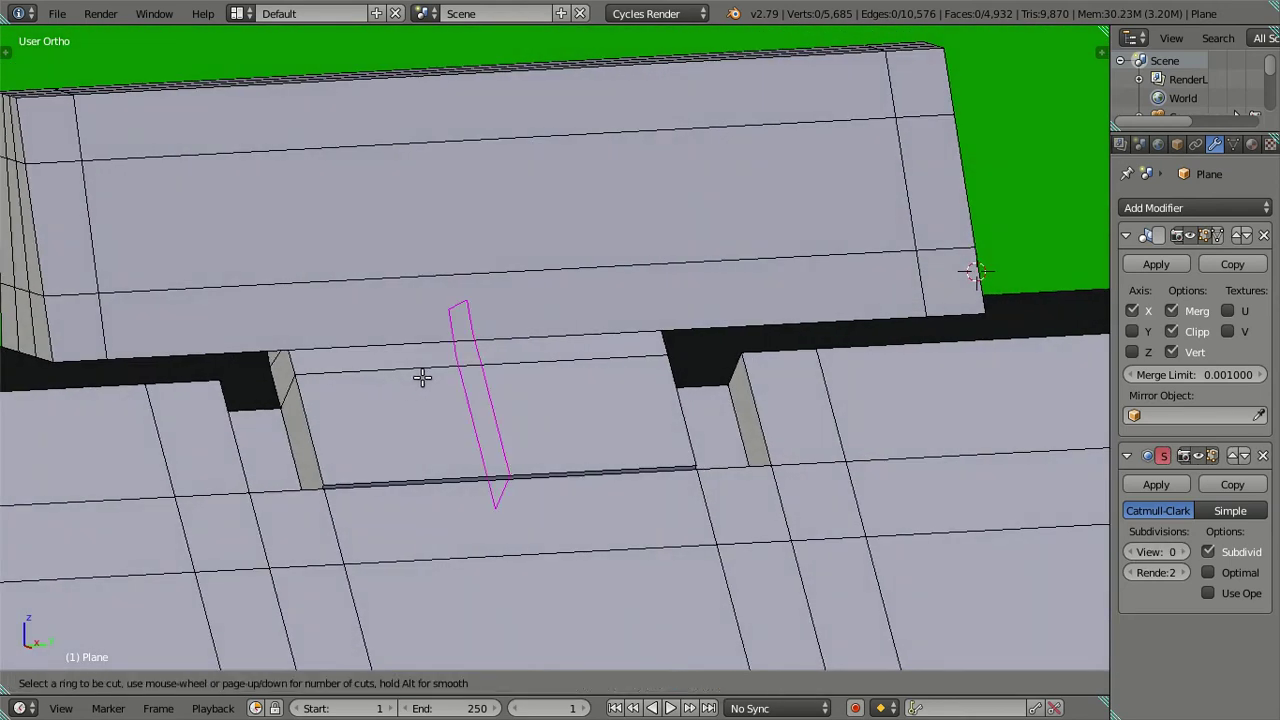
{"action": "scroll", "coordinate": [422, 377], "scroll_direction": "up", "scroll_amount": 1}
{"action": "scroll", "coordinate": [422, 377], "scroll_direction": "up", "scroll_amount": 1}
{"action": "scroll", "coordinate": [422, 377], "scroll_direction": "up", "scroll_amount": 3}
{"action": "left_click", "coordinate": [422, 377]}
{"action": "right_click", "coordinate": [380, 414]}
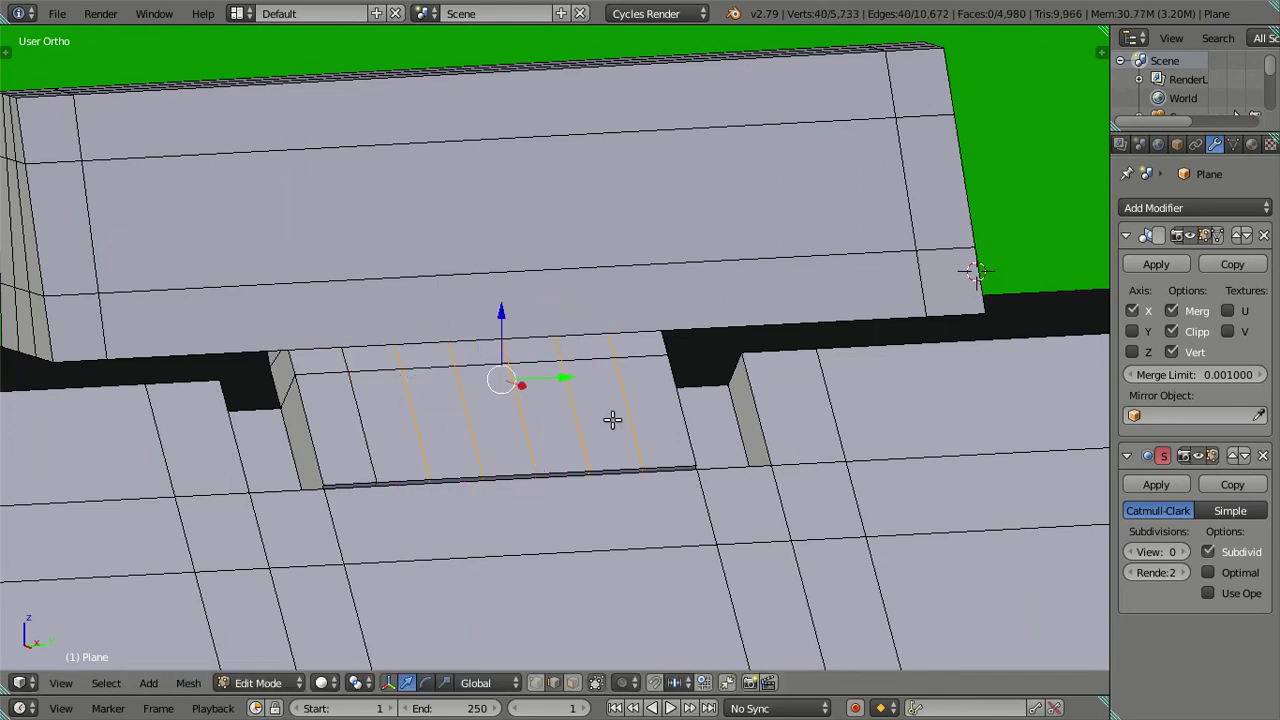
{"action": "key", "text": "x"}
{"action": "left_click", "coordinate": [779, 425]}
Add and dissolve two loops, then settle on one centred loop across the notch.
{"action": "mouse_move", "coordinate": [523, 429]}
{"action": "middle_mouse_down"}
{"action": "mouse_move", "coordinate": [629, 466]}
{"action": "mouse_move", "coordinate": [648, 435]}
{"action": "middle_mouse_up"}
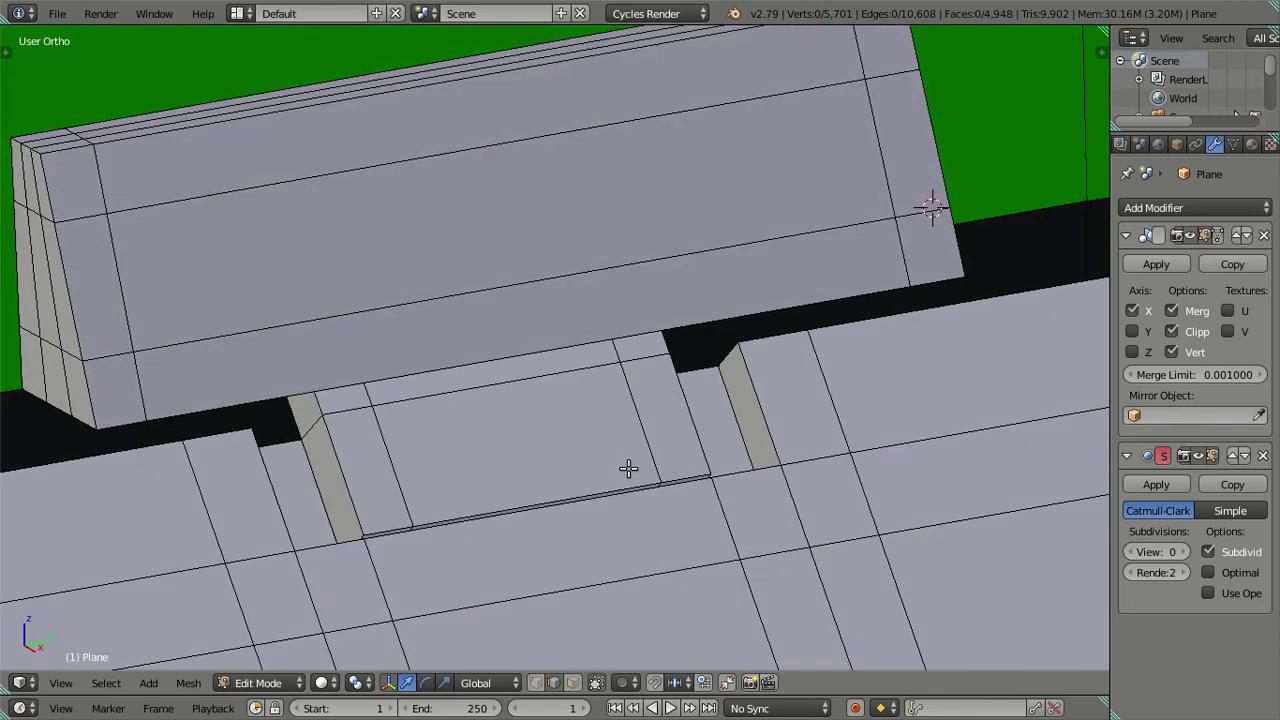
{"action": "key", "text": "ctrl+r"}
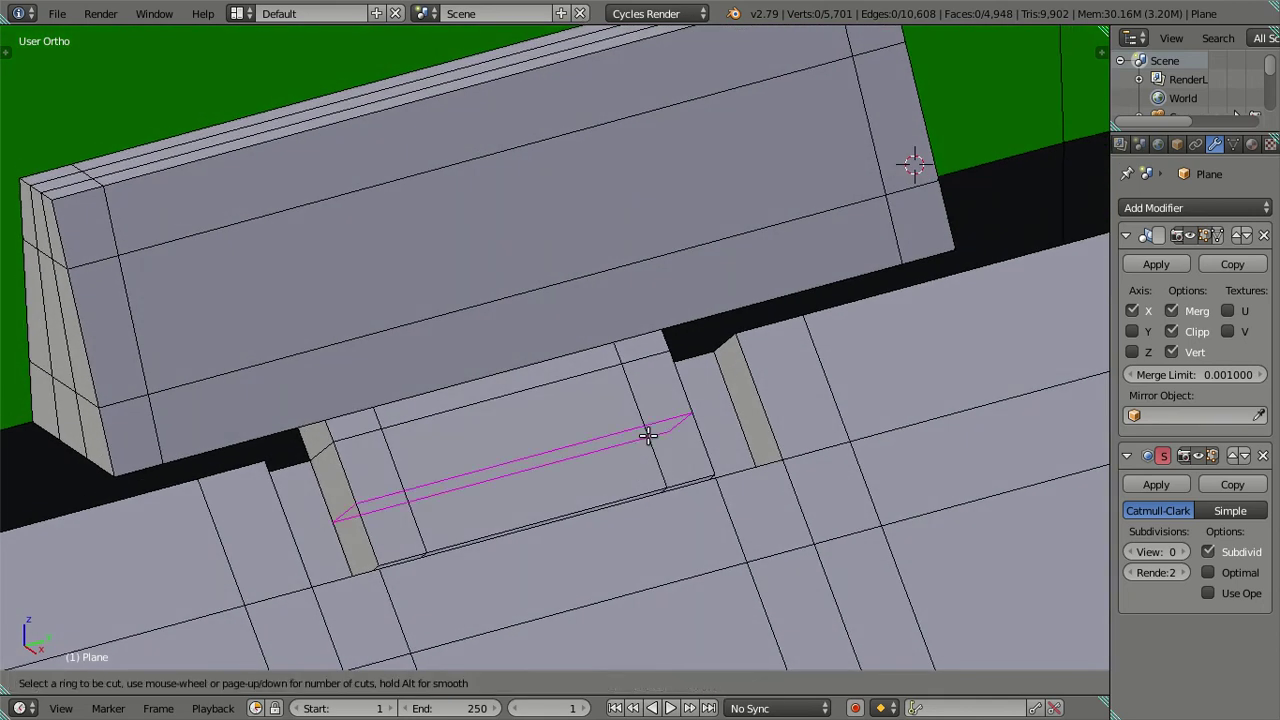
{"action": "scroll", "coordinate": [648, 435], "scroll_direction": "up", "scroll_amount": 1}
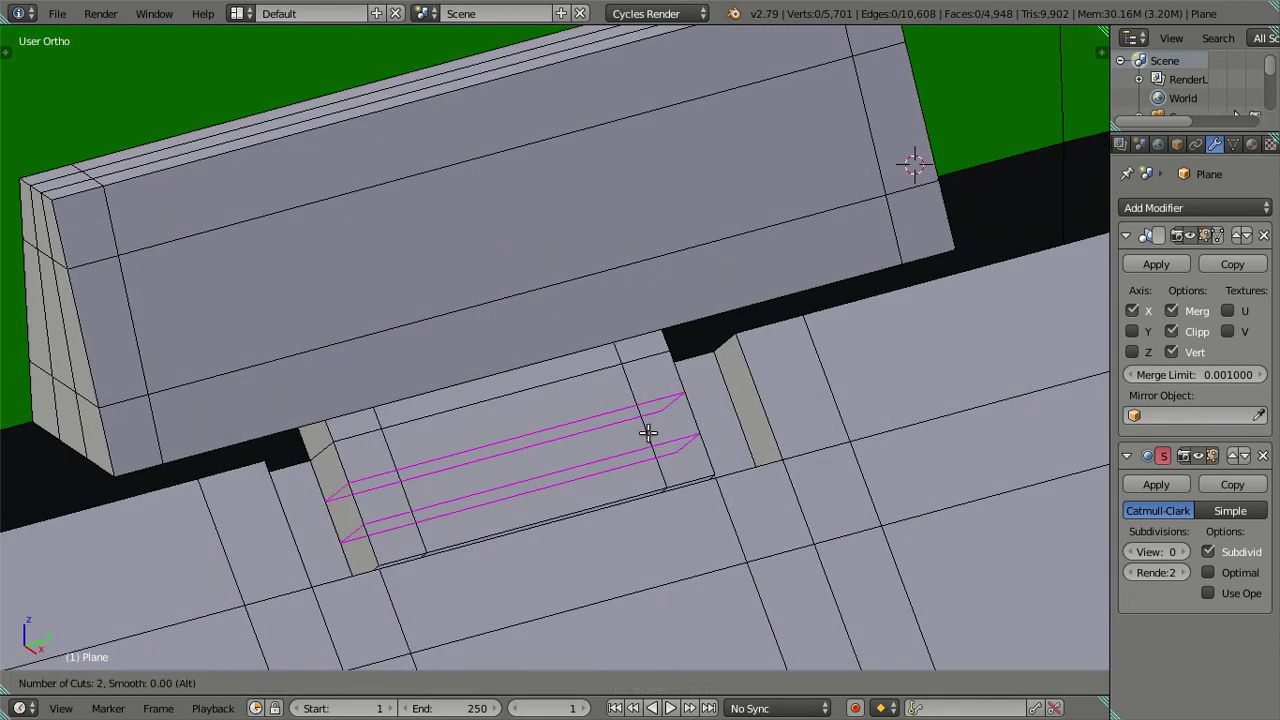
{"action": "left_click", "coordinate": [648, 435]}
{"action": "right_click", "coordinate": [648, 434]}
{"action": "key", "text": "x"}
{"action": "left_click", "coordinate": [705, 549]}
{"action": "middle_click_drag", "start_coordinate": [737, 497], "coordinate": [543, 445]}
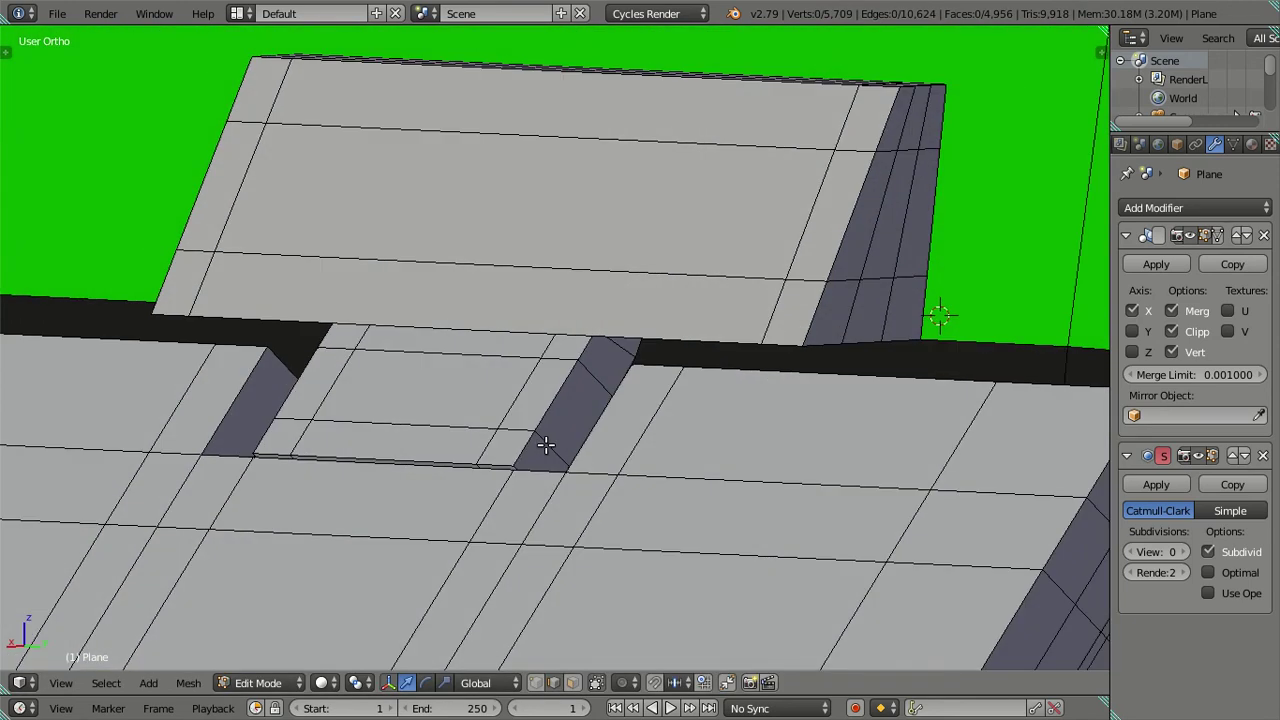
{"action": "key", "text": "ctrl+r"}
{"action": "left_click", "coordinate": [543, 447]}
{"action": "right_click", "coordinate": [543, 447]}
Preview the cab smoothed at subdivision level 2, then resume editing the mesh.
{"action": "key", "text": "Tab"}
{"action": "left_click", "coordinate": [1183, 552]}
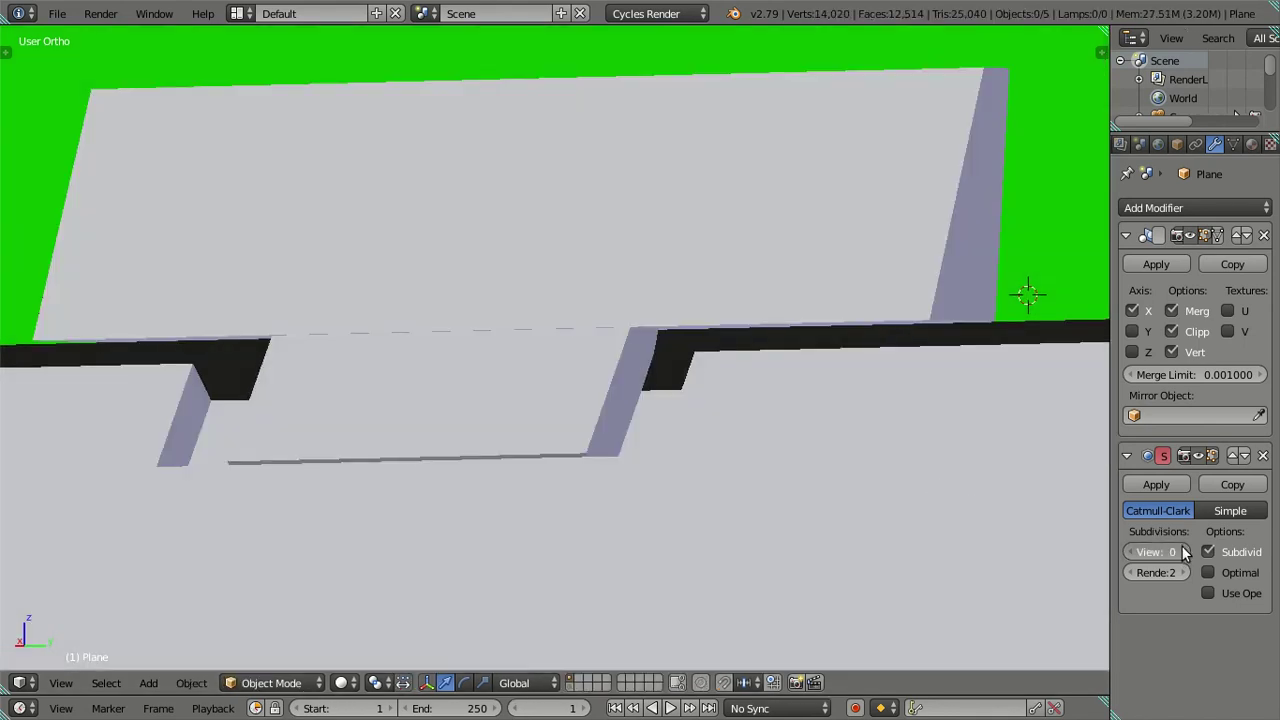
{"action": "key", "text": "ctrl+2"}
{"action": "scroll", "coordinate": [769, 517], "scroll_direction": "down", "scroll_amount": 4}
{"action": "mouse_move", "coordinate": [576, 459]}
{"action": "middle_mouse_down"}
{"action": "mouse_move", "coordinate": [430, 420]}
{"action": "mouse_move", "coordinate": [680, 366]}
{"action": "mouse_move", "coordinate": [597, 400]}
{"action": "mouse_move", "coordinate": [474, 403]}
{"action": "mouse_move", "coordinate": [821, 399]}
{"action": "mouse_move", "coordinate": [737, 380]}
{"action": "mouse_move", "coordinate": [457, 443]}
{"action": "mouse_move", "coordinate": [558, 427]}
{"action": "middle_mouse_up"}
{"action": "scroll", "coordinate": [474, 403], "scroll_direction": "down", "scroll_amount": 4}
{"action": "scroll", "coordinate": [821, 399], "scroll_direction": "up", "scroll_amount": 3}
{"action": "scroll", "coordinate": [558, 427], "scroll_direction": "up", "scroll_amount": 2}
{"action": "scroll", "coordinate": [548, 424], "scroll_direction": "down", "scroll_amount": 4, "text": "ctrl"}
{"action": "key", "text": "Tab"}
{"action": "middle_click_drag", "start_coordinate": [459, 416], "coordinate": [449, 491]}
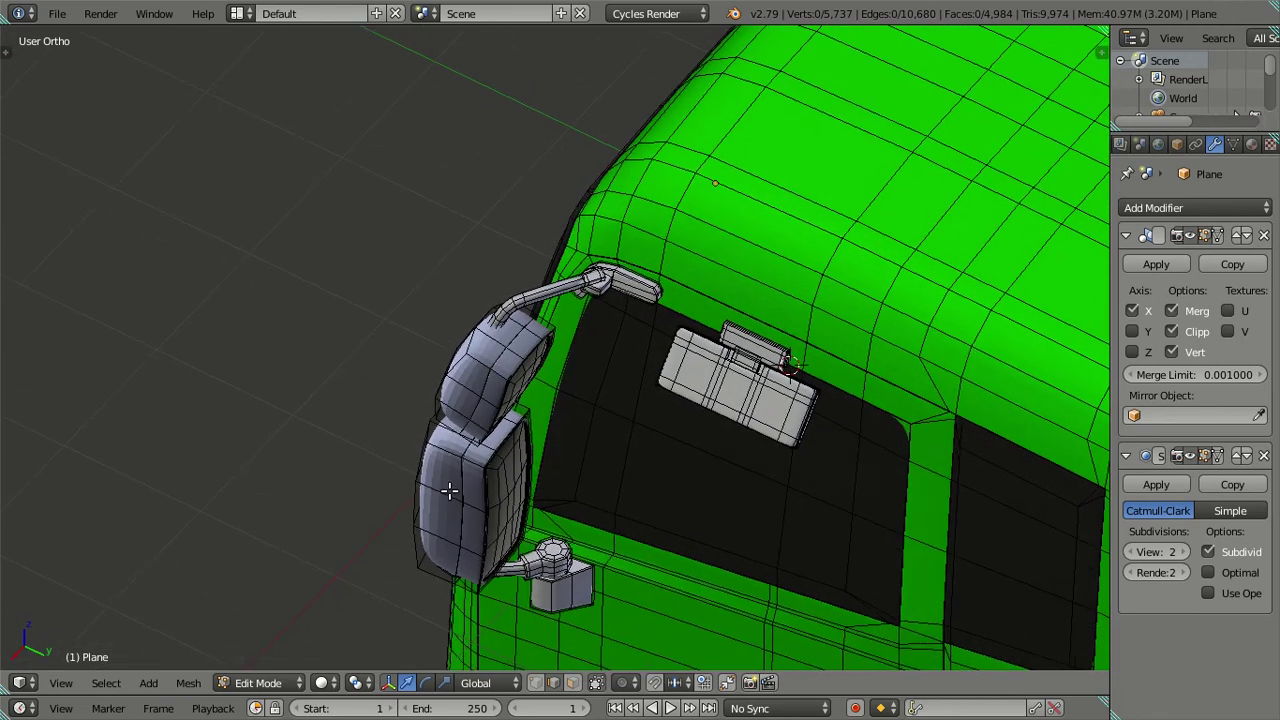
Set the Subdivision viewport level back to 0 and pick through the linked mirror parts.
{"action": "double_click", "coordinate": [1127, 560]}
{"action": "scroll", "coordinate": [792, 405], "scroll_direction": "up", "scroll_amount": 2}
{"action": "key", "text": "l"}
{"action": "key", "text": "l"}
{"action": "key", "text": "l"}
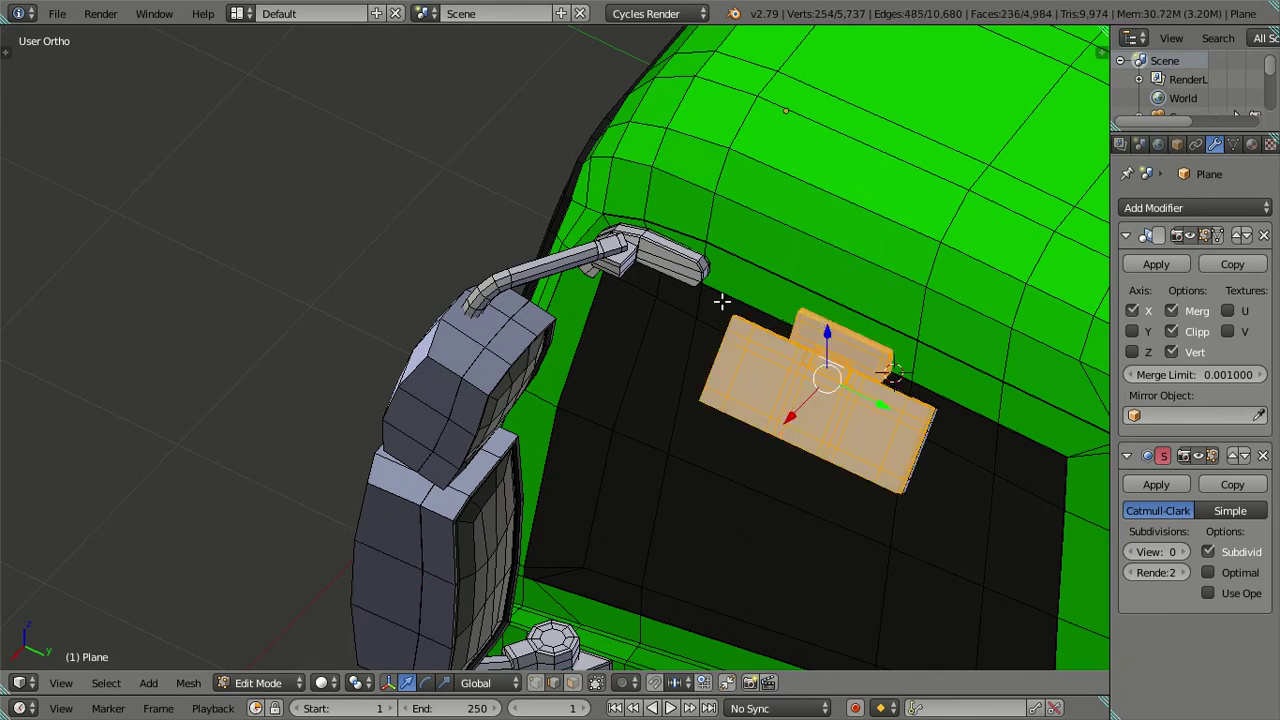
{"action": "key", "text": "l"}
{"action": "key", "text": "l"}
{"action": "key", "text": "l"}
{"action": "key", "text": "l"}
{"action": "middle_click_drag", "start_coordinate": [458, 510], "coordinate": [581, 365]}
{"action": "key", "text": "a"}
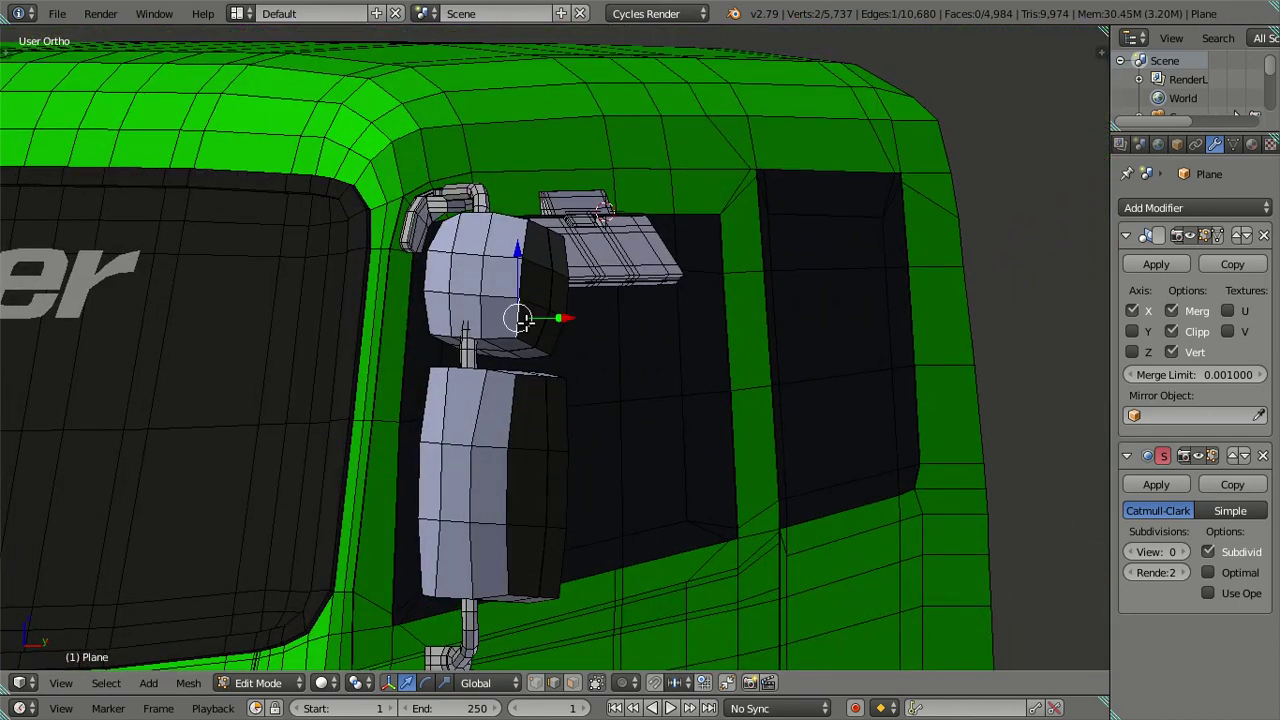
Select the mirror housings and lower mirror glass, then flip the glass normals.
{"action": "key", "text": "l"}
{"action": "key", "text": "l"}
{"action": "key", "text": "l"}
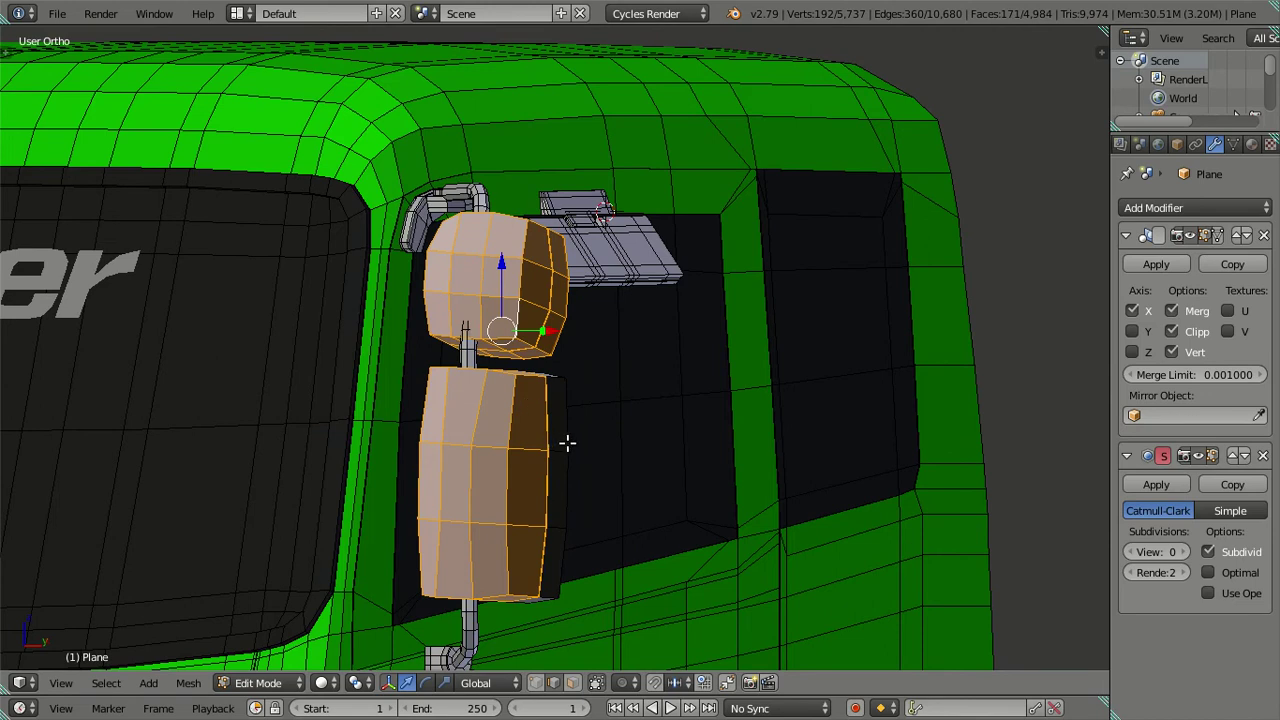
{"action": "middle_click_drag", "start_coordinate": [551, 480], "coordinate": [343, 480]}
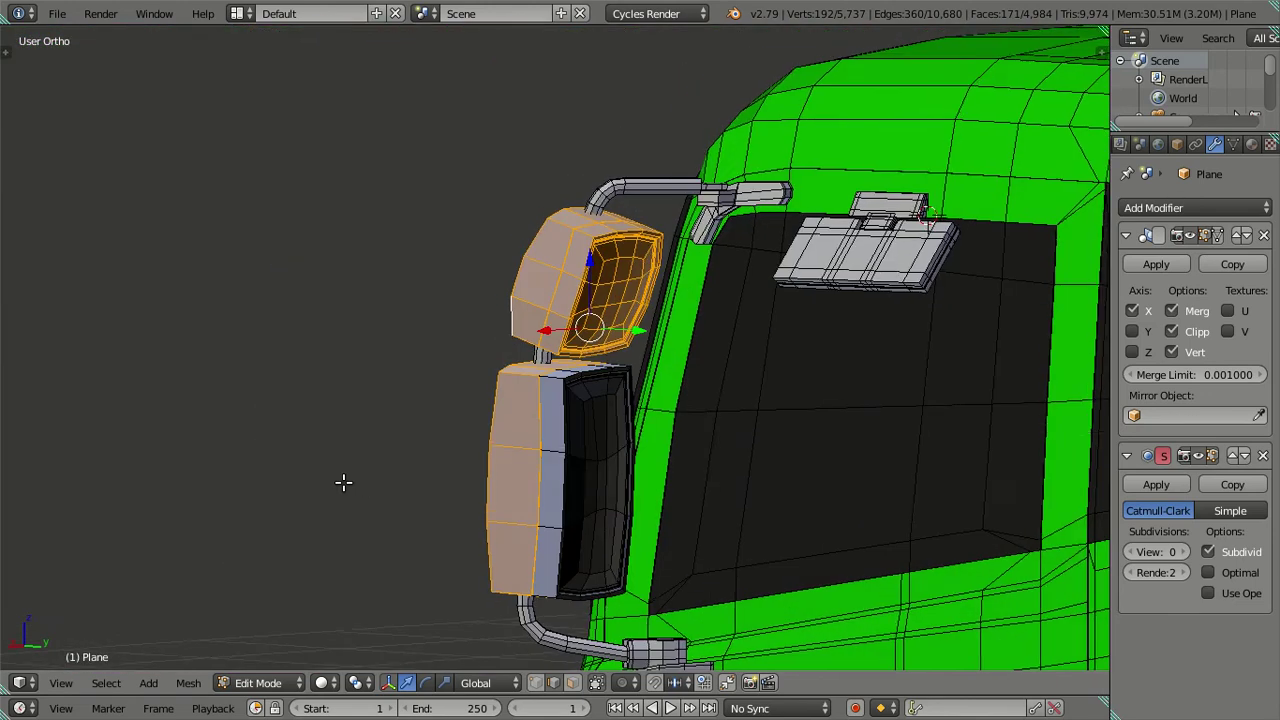
{"action": "key", "text": "l"}
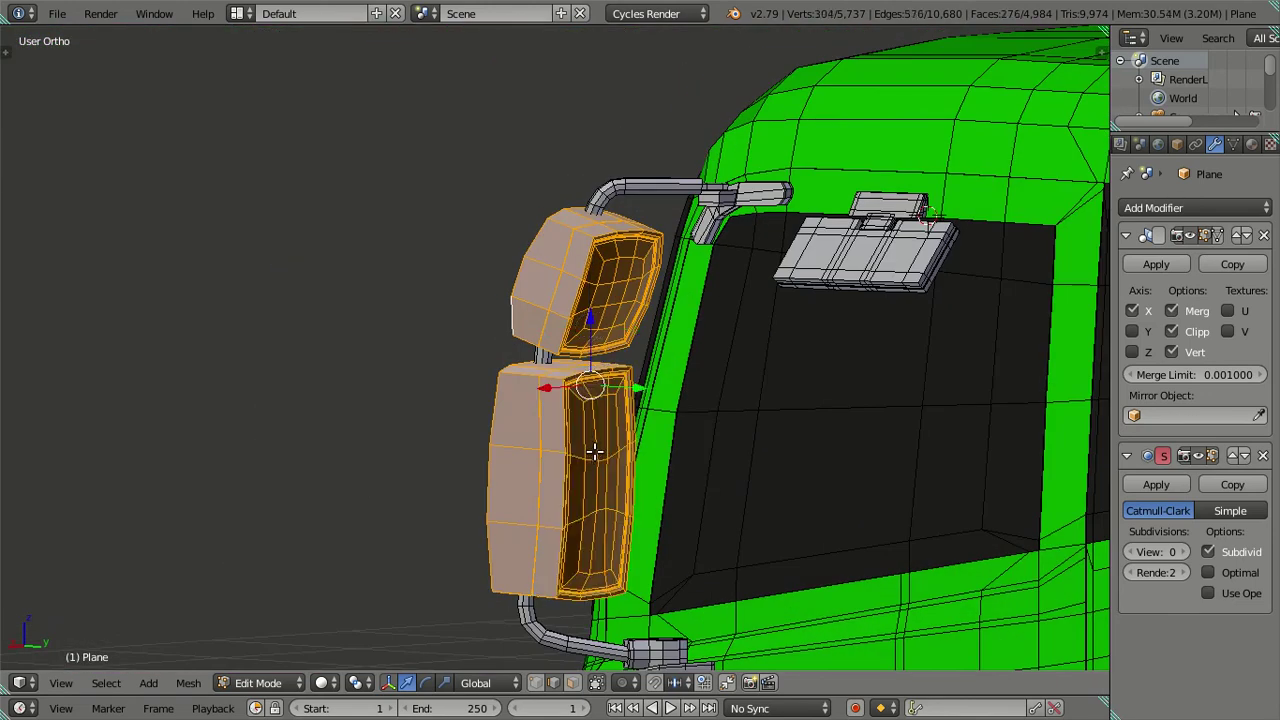
{"action": "key", "text": "ctrl+f"}
{"action": "left_click", "coordinate": [567, 196]}
Select the mount block, arm, mirror glass, upper mirror, top mount and box, and show material slots.
{"action": "mouse_move", "coordinate": [567, 196]}
{"action": "middle_mouse_down"}
{"action": "mouse_move", "coordinate": [553, 333]}
{"action": "mouse_move", "coordinate": [637, 567]}
{"action": "mouse_move", "coordinate": [638, 485]}
{"action": "middle_mouse_up"}
{"action": "key", "text": "a"}
{"action": "key", "text": "l"}
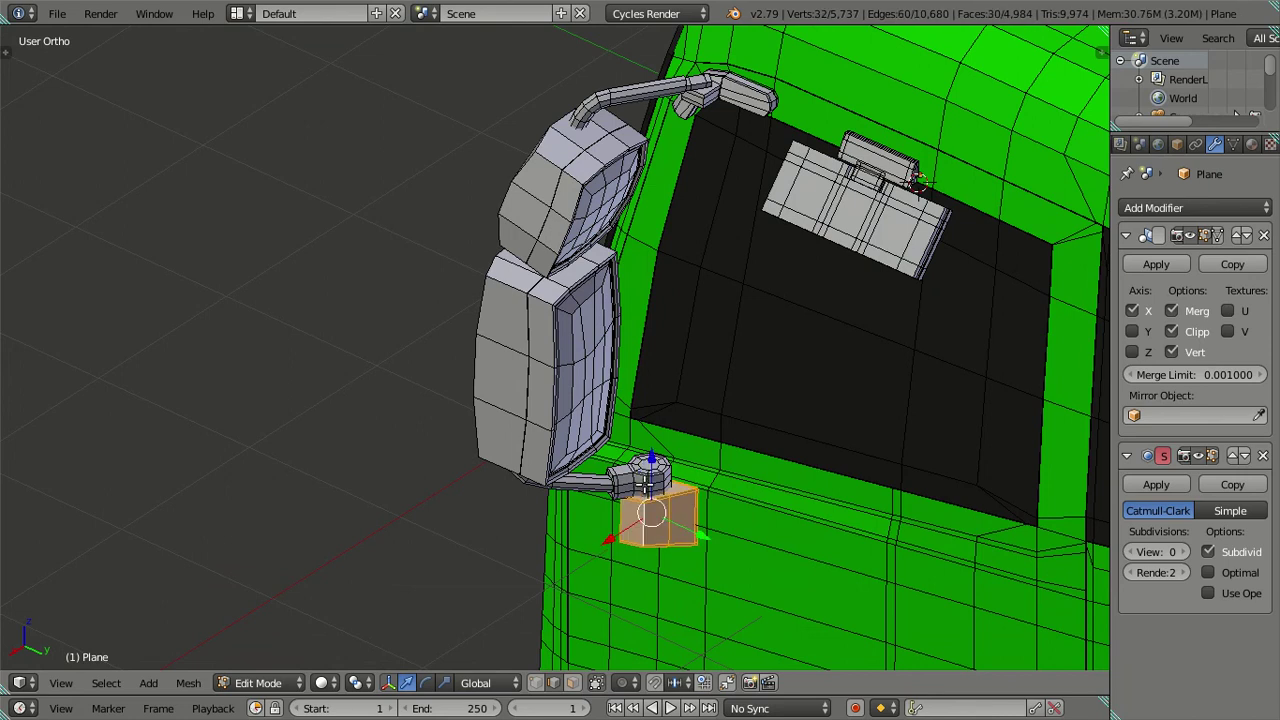
{"action": "key", "text": "l"}
{"action": "key", "text": "l"}
{"action": "key", "text": "l"}
{"action": "key", "text": "l"}
{"action": "key", "text": "l"}
{"action": "key", "text": "l"}
{"action": "key", "text": "l"}
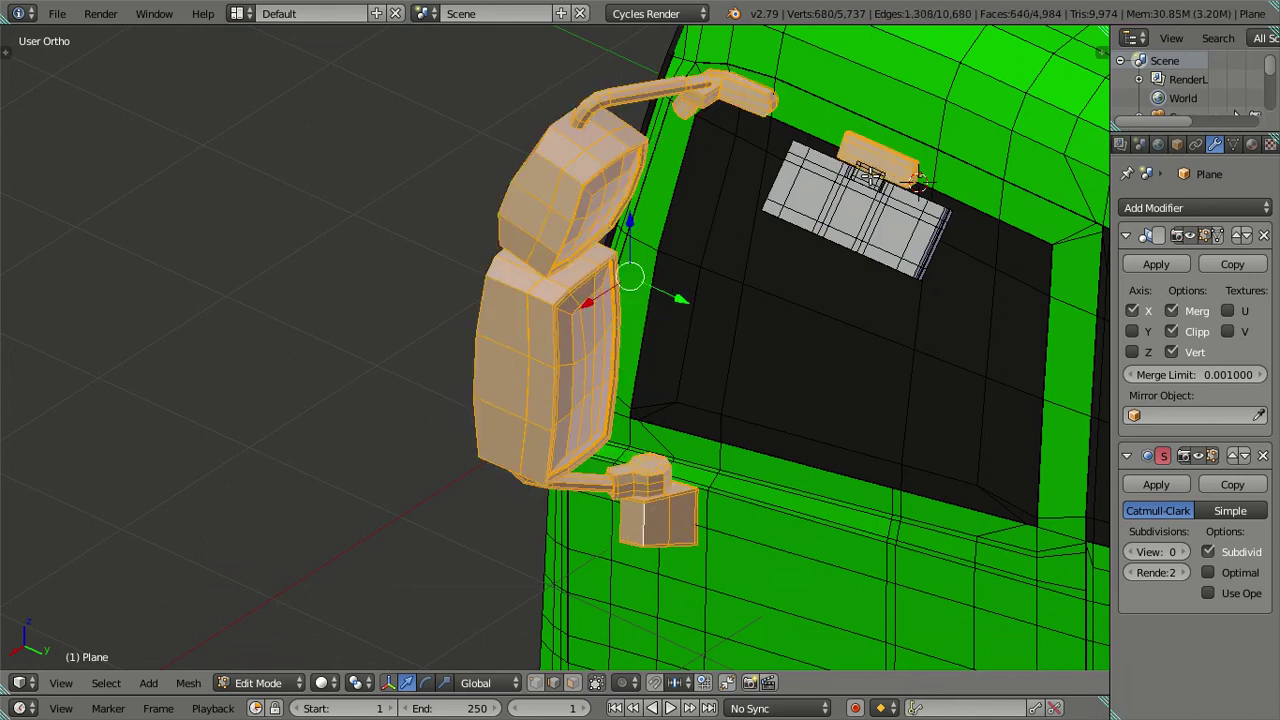
{"action": "key", "text": "l"}
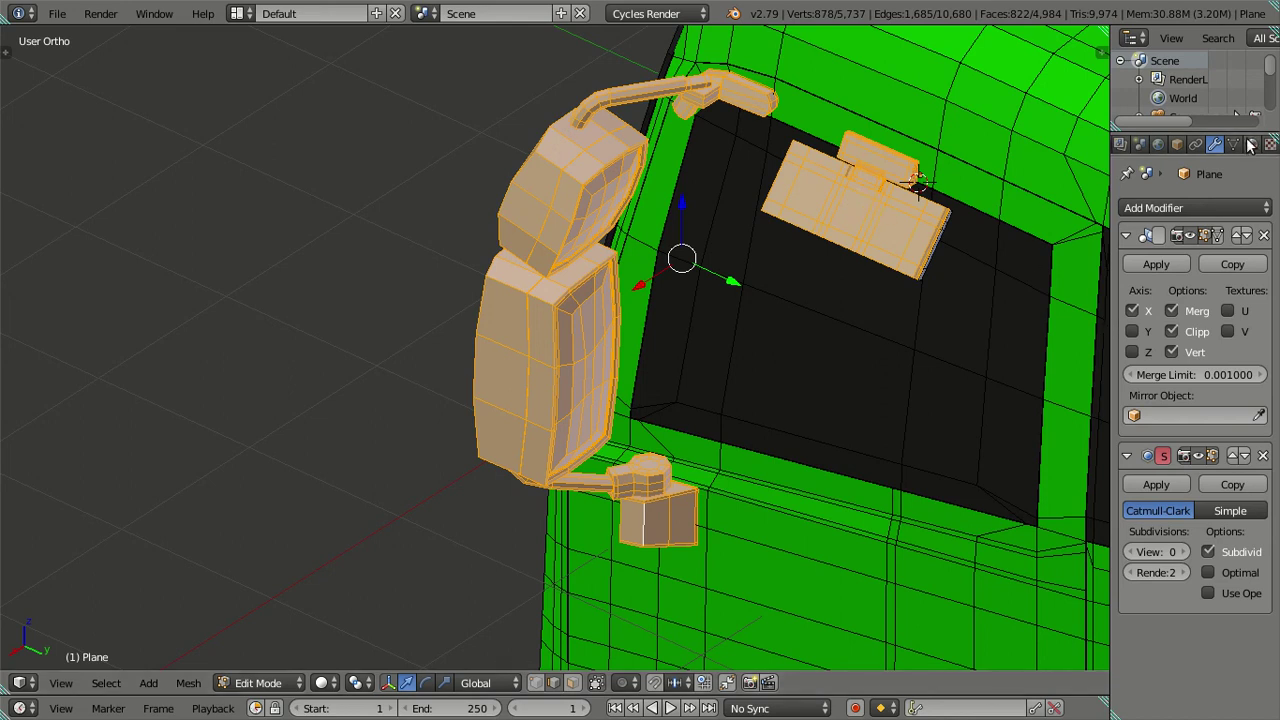
{"action": "left_click", "coordinate": [1250, 145]}
Assign the dark Material.002 to the selected mirror parts and box.
{"action": "left_click", "coordinate": [1154, 312]}
{"action": "key", "text": "a"}
{"action": "scroll", "coordinate": [814, 334], "scroll_direction": "down", "scroll_amount": 3}
{"action": "middle_click_drag", "start_coordinate": [777, 346], "coordinate": [695, 280]}
{"action": "scroll", "coordinate": [695, 280], "scroll_direction": "up", "scroll_amount": 2}
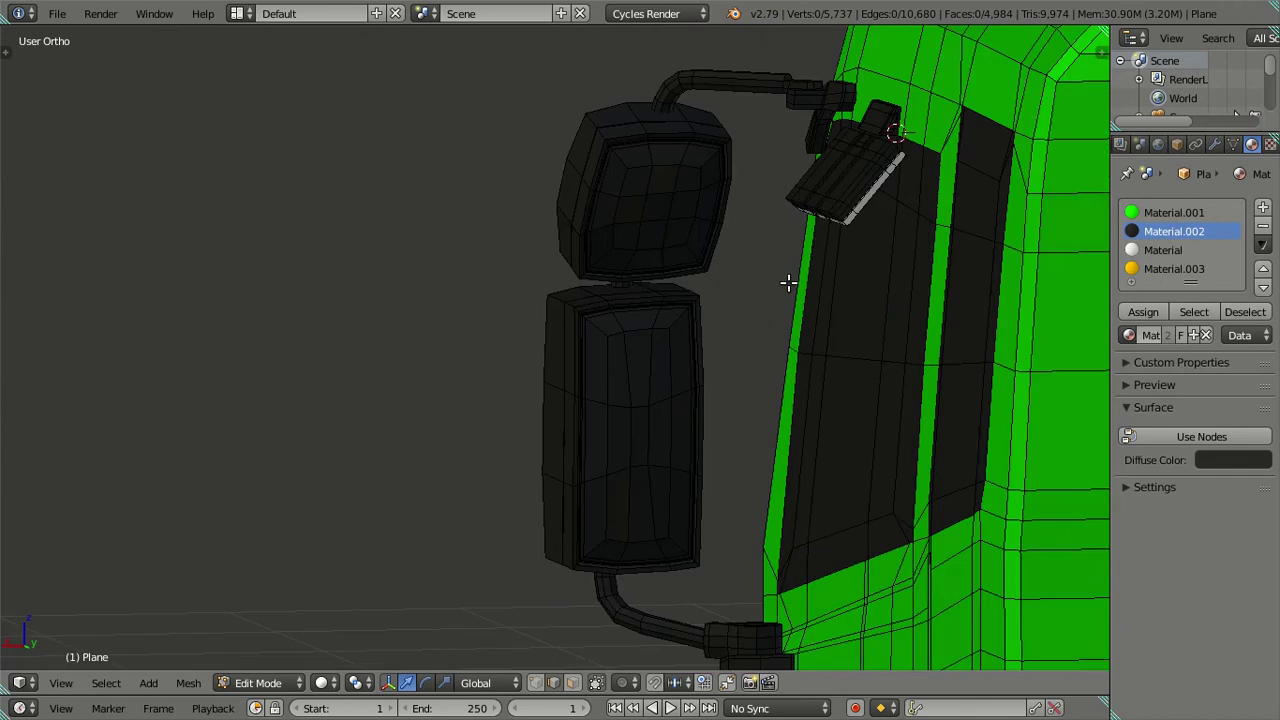
{"action": "middle_click_drag", "start_coordinate": [789, 280], "coordinate": [554, 469]}
{"action": "scroll", "coordinate": [554, 469], "scroll_direction": "up", "scroll_amount": 4}
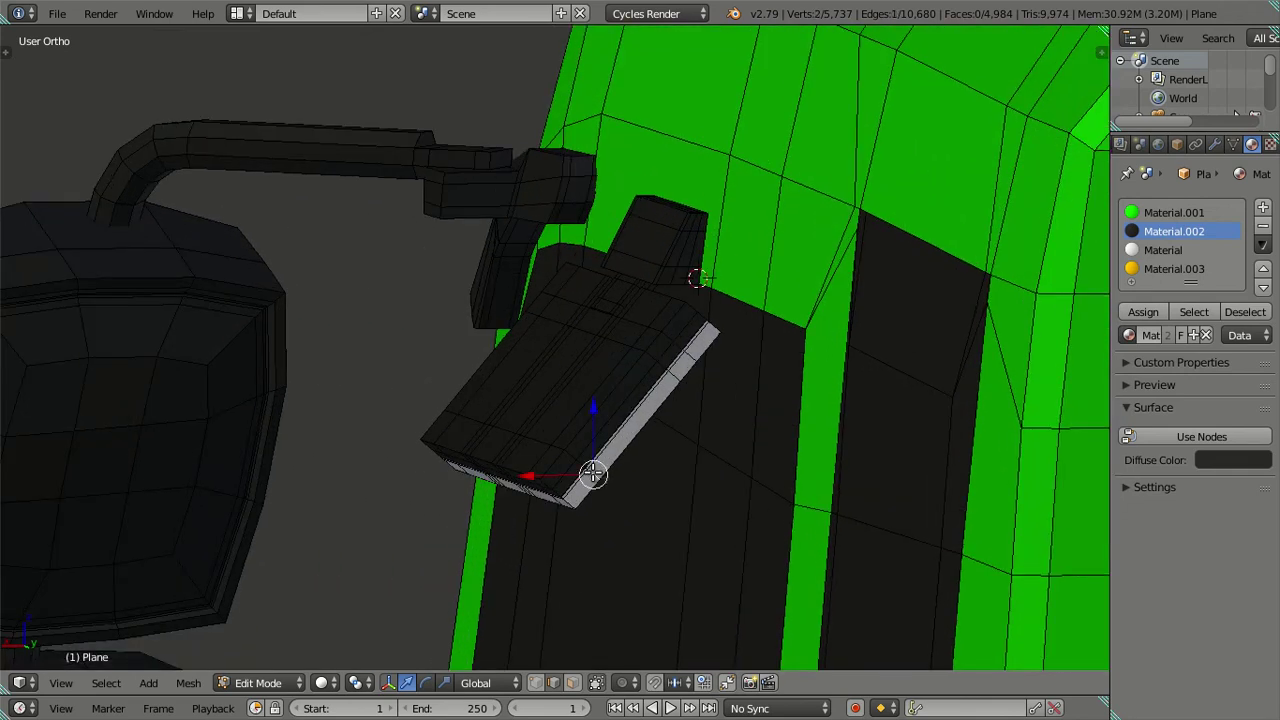
Select the whole thin edge strip and assign it Material.002 too.
{"action": "key", "text": "ctrl+l"}
{"action": "left_click", "coordinate": [1150, 310]}
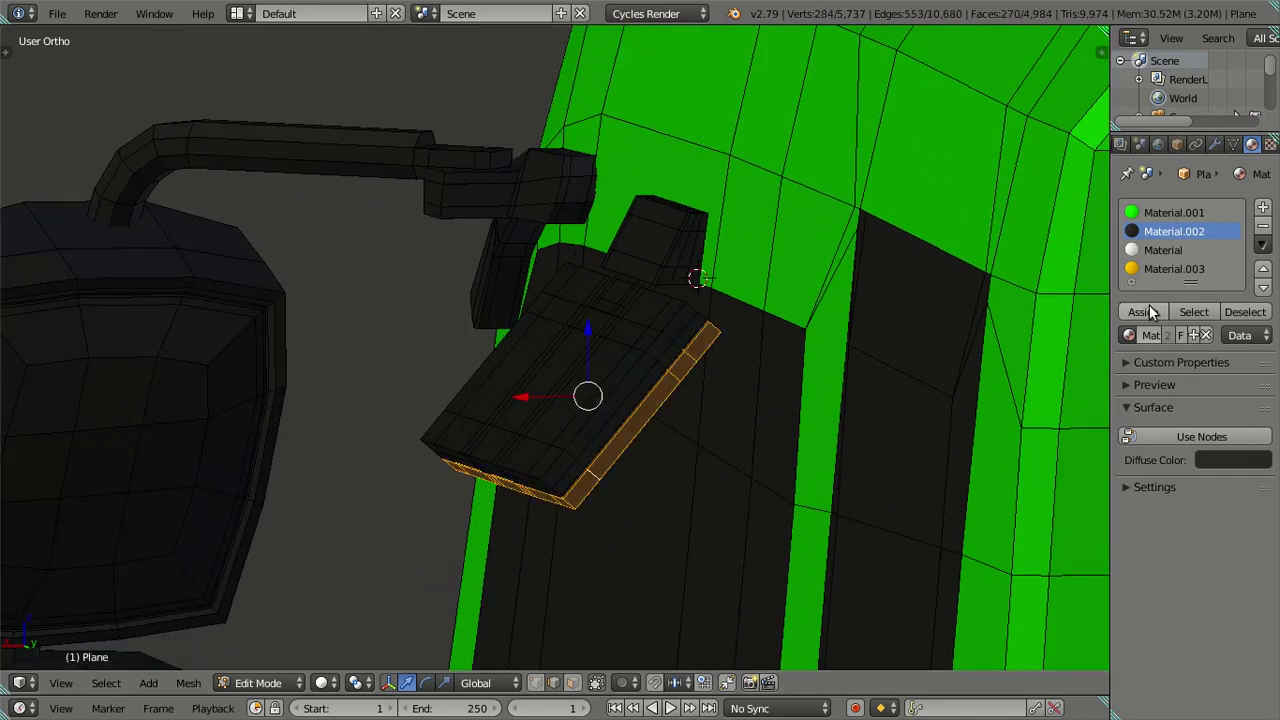
{"action": "key", "text": "a"}
{"action": "scroll", "coordinate": [640, 400], "scroll_direction": "down", "scroll_amount": 4}
{"action": "mouse_move", "coordinate": [640, 400]}
{"action": "middle_mouse_down"}
{"action": "mouse_move", "coordinate": [704, 468]}
{"action": "mouse_move", "coordinate": [736, 420]}
{"action": "middle_mouse_up"}
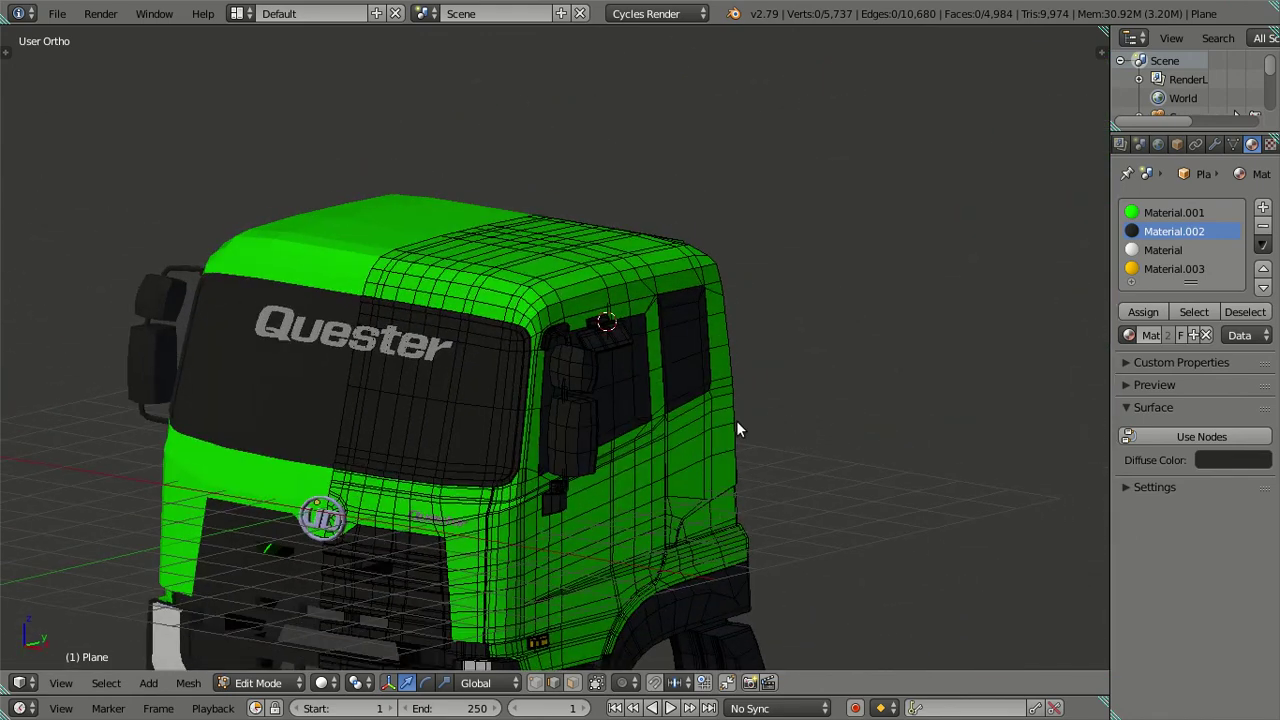
Return to Object Mode and orbit to a front view of the cab.
{"action": "key", "text": "Tab"}
{"action": "mouse_move", "coordinate": [651, 427]}
{"action": "middle_mouse_down"}
{"action": "mouse_move", "coordinate": [801, 351]}
{"action": "mouse_move", "coordinate": [852, 307]}
{"action": "mouse_move", "coordinate": [542, 362]}
{"action": "mouse_move", "coordinate": [575, 366]}
{"action": "mouse_move", "coordinate": [590, 344]}
{"action": "mouse_move", "coordinate": [762, 270]}
{"action": "middle_mouse_up"}
{"action": "scroll", "coordinate": [796, 340], "scroll_direction": "down", "scroll_amount": 3}
{"action": "scroll", "coordinate": [612, 352], "scroll_direction": "up", "scroll_amount": 4}
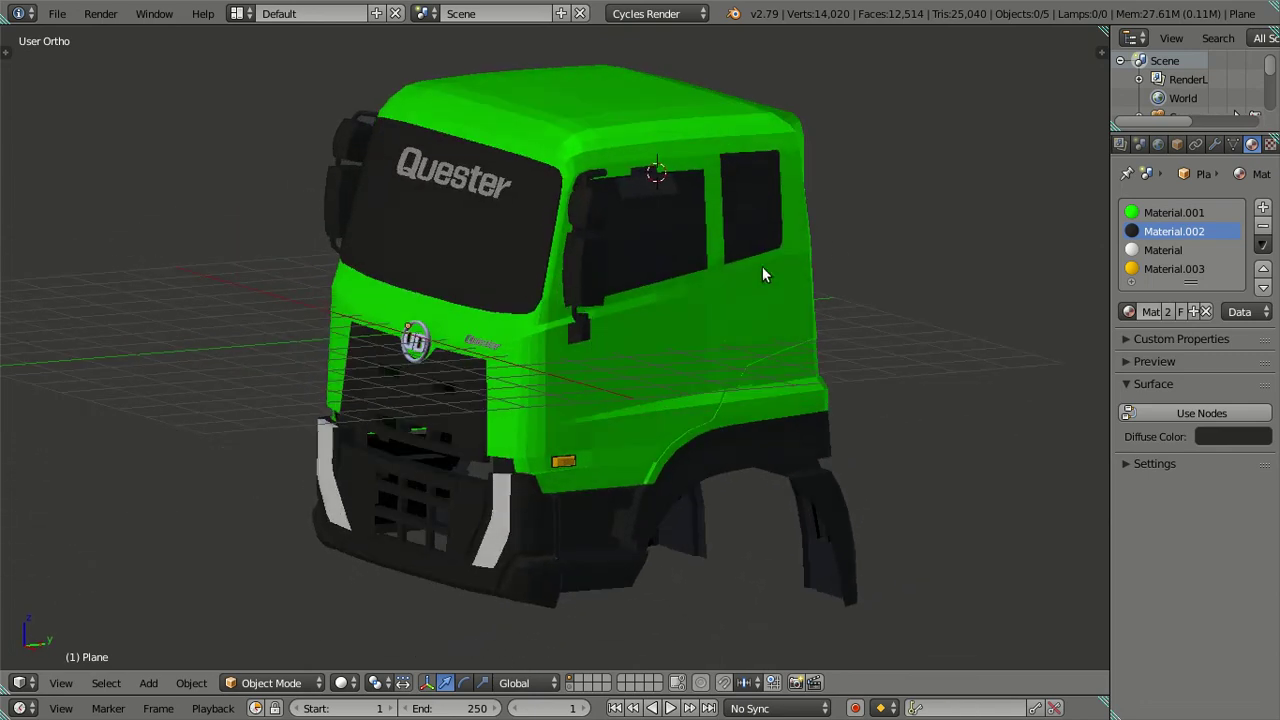
Raise the Subdivision modifier's viewport level to 2 and orbit to inspect the smoothed cab.
{"action": "left_click", "coordinate": [1215, 144]}
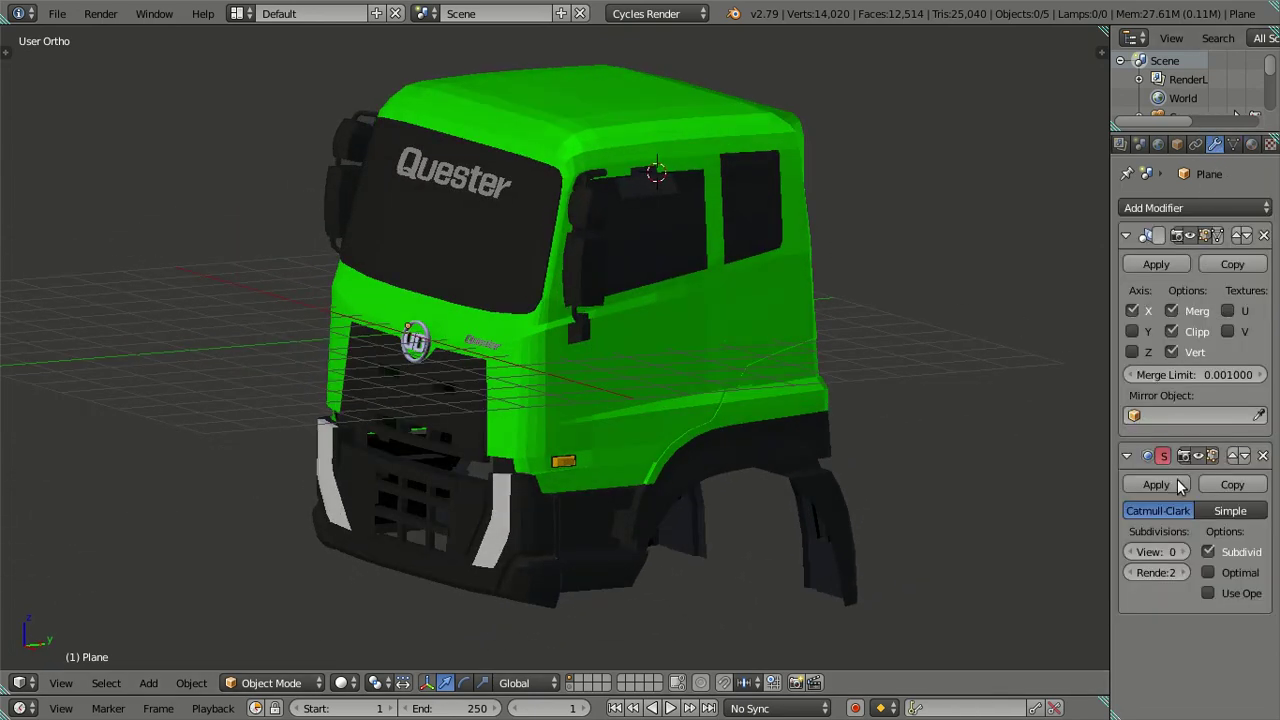
{"action": "left_click", "coordinate": [1184, 552]}
{"action": "left_click", "coordinate": [1184, 552]}
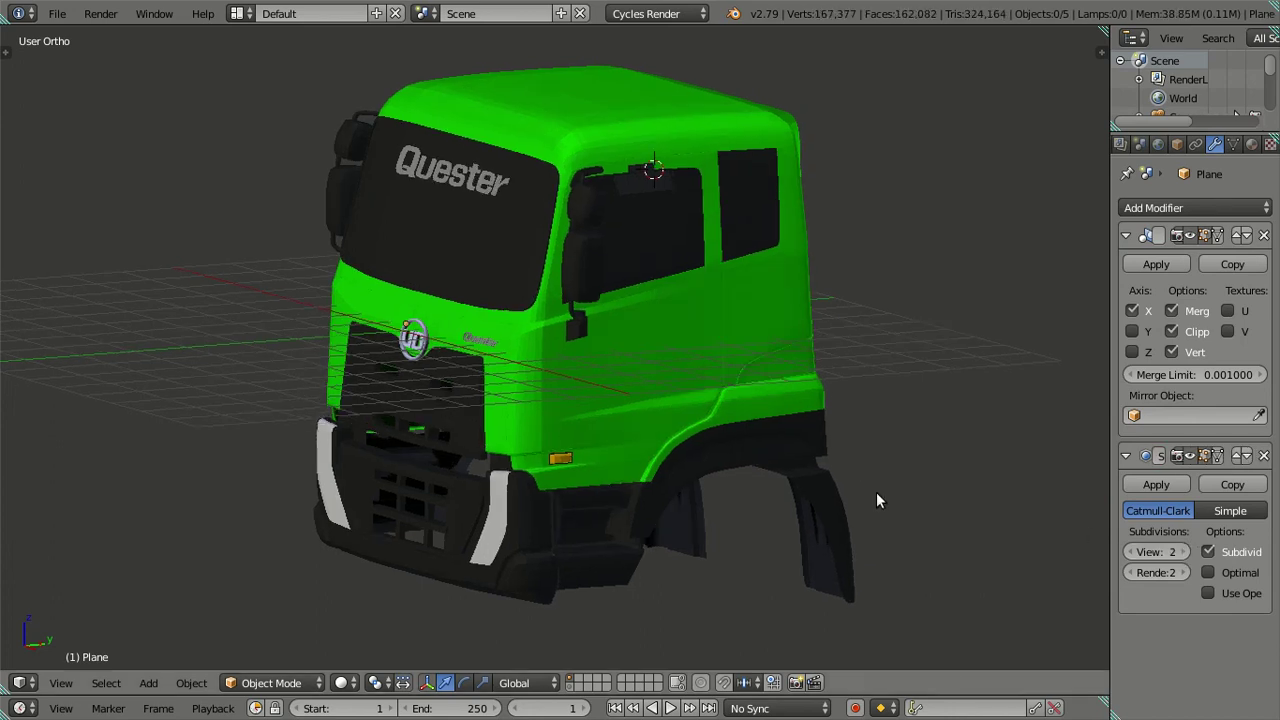
{"action": "mouse_move", "coordinate": [993, 612]}
{"action": "middle_mouse_down"}
{"action": "mouse_move", "coordinate": [919, 350]}
{"action": "mouse_move", "coordinate": [860, 349]}
{"action": "mouse_move", "coordinate": [567, 414]}
{"action": "mouse_move", "coordinate": [552, 318]}
{"action": "mouse_move", "coordinate": [700, 314]}
{"action": "mouse_move", "coordinate": [774, 386]}
{"action": "mouse_move", "coordinate": [783, 363]}
{"action": "mouse_move", "coordinate": [767, 314]}
{"action": "mouse_move", "coordinate": [631, 355]}
{"action": "mouse_move", "coordinate": [563, 356]}
{"action": "mouse_move", "coordinate": [517, 337]}
{"action": "middle_mouse_up"}
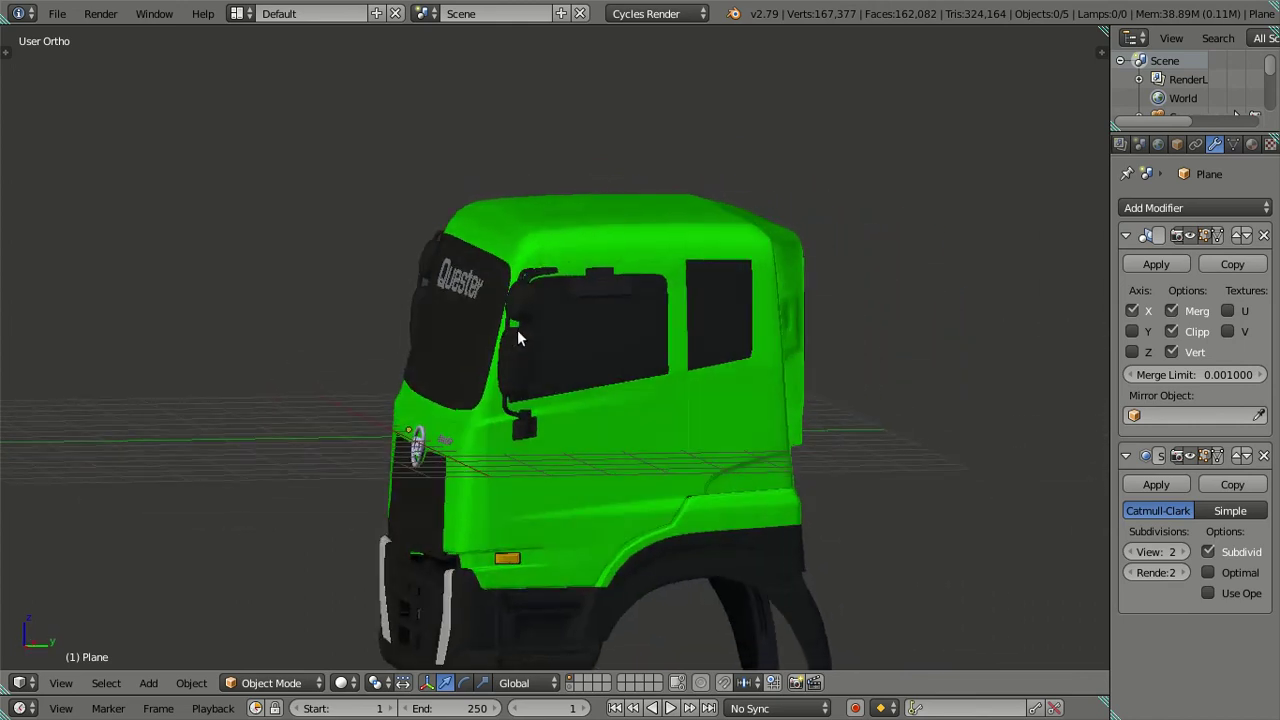
{"action": "scroll", "coordinate": [510, 360], "scroll_direction": "up", "scroll_amount": 2}
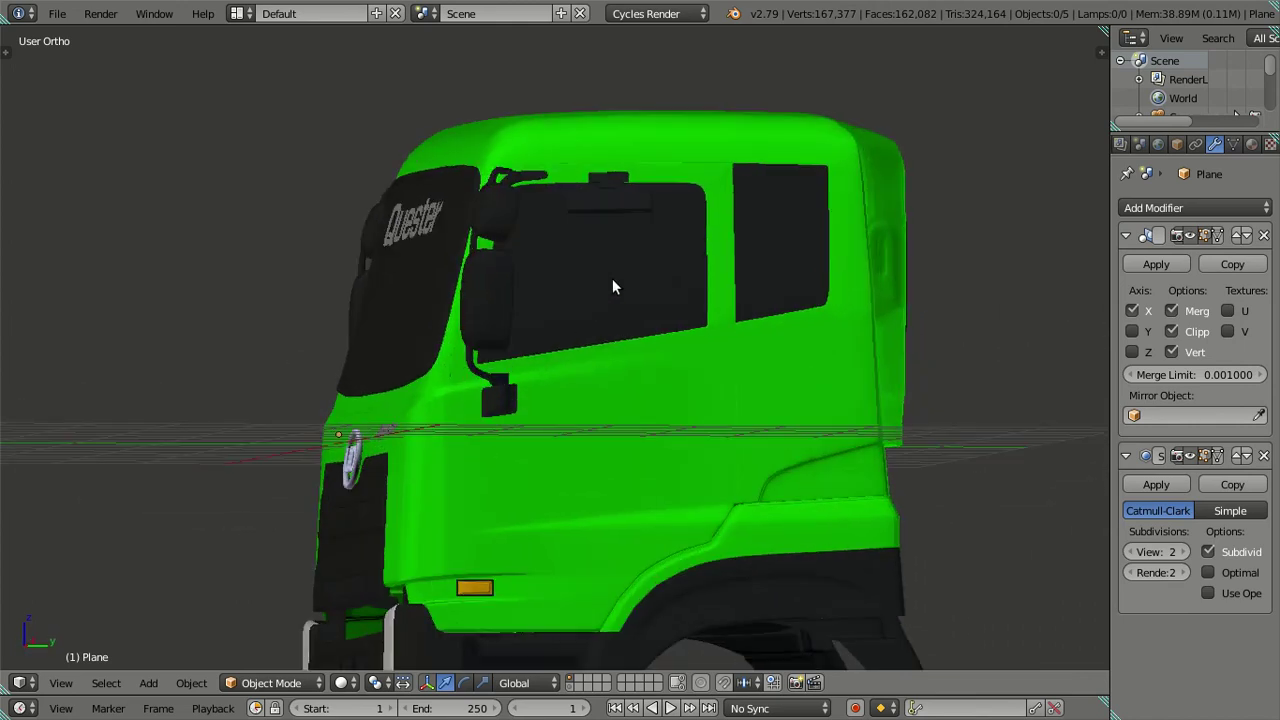
{"action": "middle_click_drag", "start_coordinate": [333, 282], "coordinate": [393, 252]}
{"action": "scroll", "coordinate": [575, 303], "scroll_direction": "up", "scroll_amount": 2}
{"action": "scroll", "coordinate": [622, 306], "scroll_direction": "up", "scroll_amount": 2}
{"action": "mouse_move", "coordinate": [622, 306]}
{"action": "middle_mouse_down"}
{"action": "mouse_move", "coordinate": [648, 371]}
{"action": "mouse_move", "coordinate": [756, 335]}
{"action": "mouse_move", "coordinate": [528, 335]}
{"action": "middle_mouse_up"}
{"action": "scroll", "coordinate": [737, 360], "scroll_direction": "down", "scroll_amount": 4}
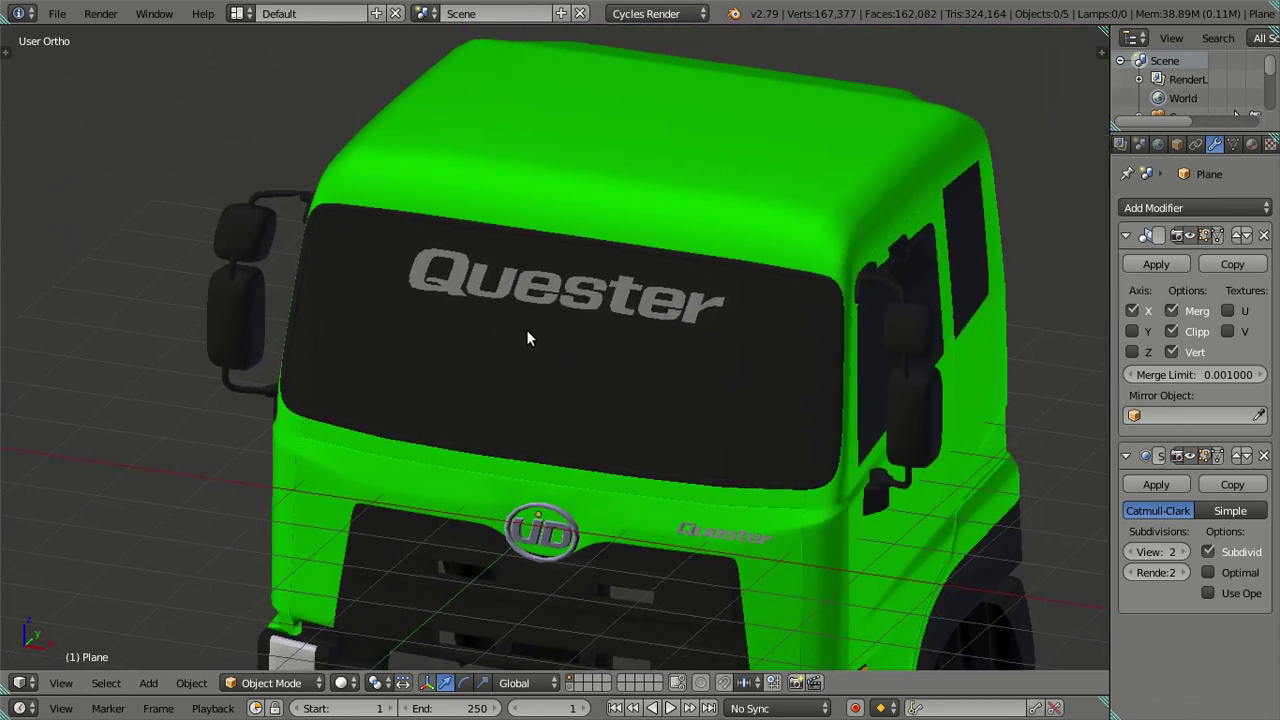
{"action": "scroll", "coordinate": [535, 350], "scroll_direction": "down", "scroll_amount": 3}
View through the scene camera and save over Nissan Quester.blend.
{"action": "key", "text": "KP_0"}
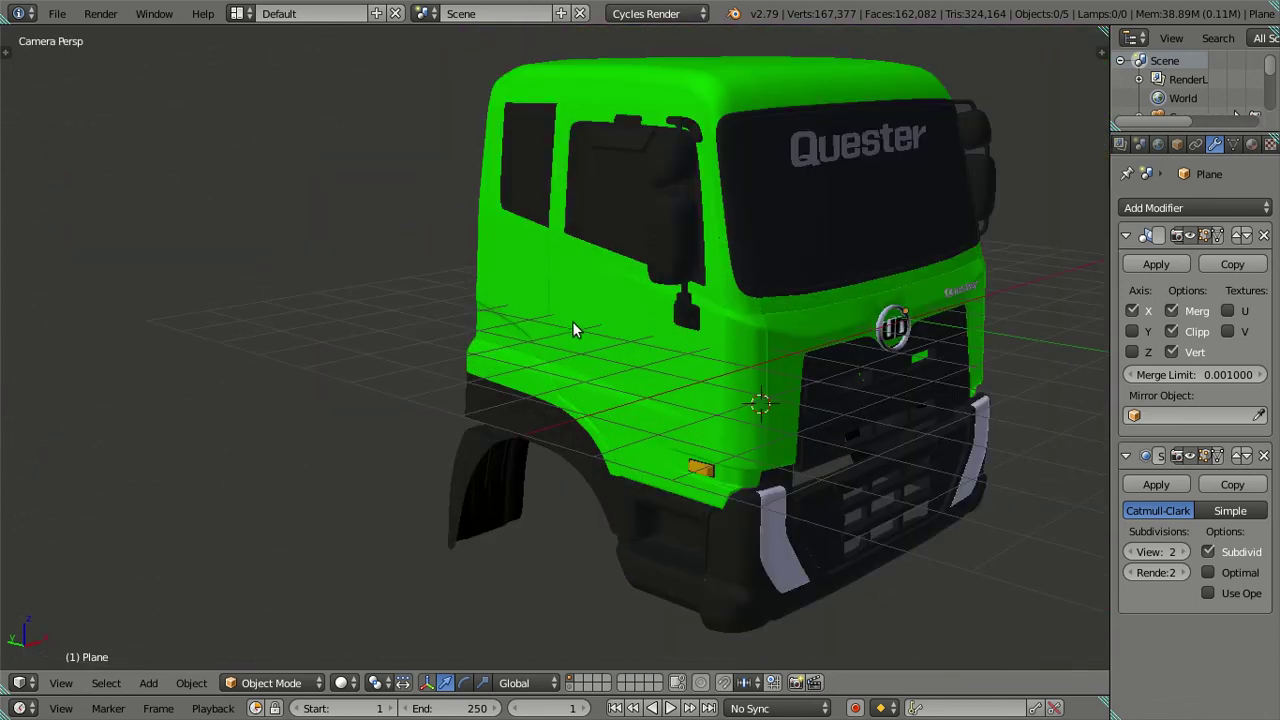
{"action": "key", "text": "ctrl+s"}
{"action": "left_click", "coordinate": [690, 313]}
{"action": "left_click", "coordinate": [140, 14]}
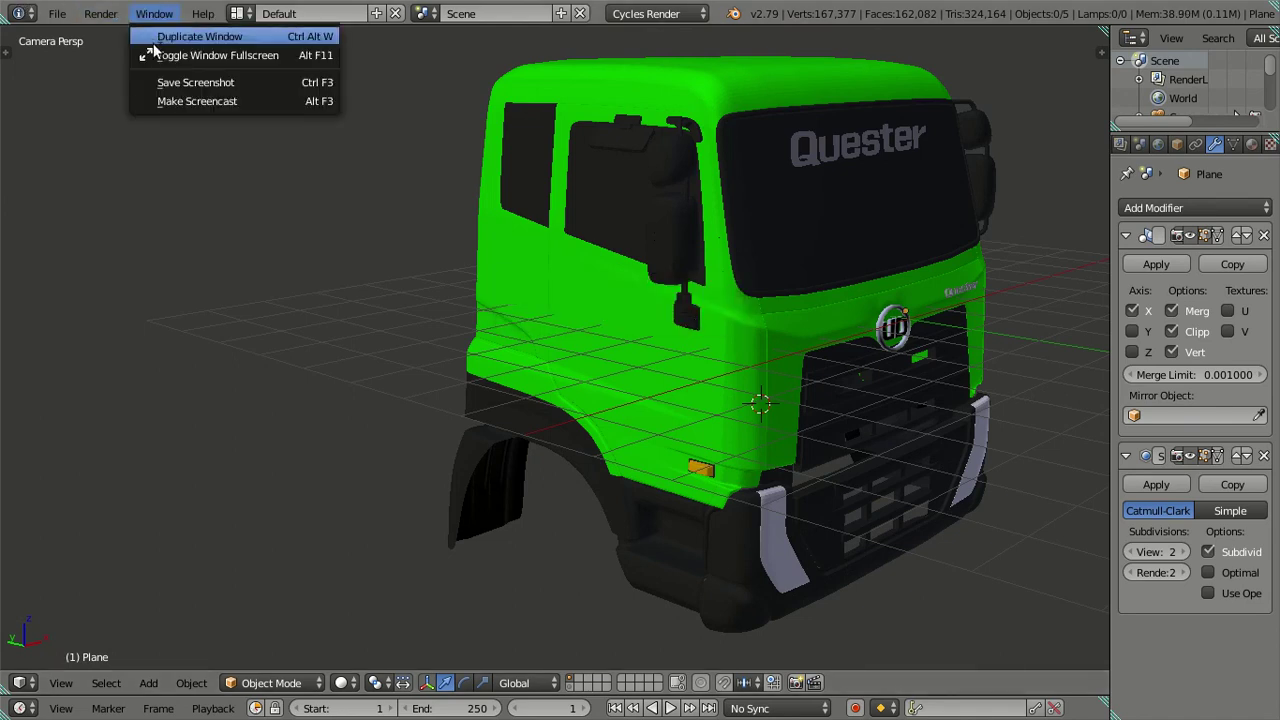